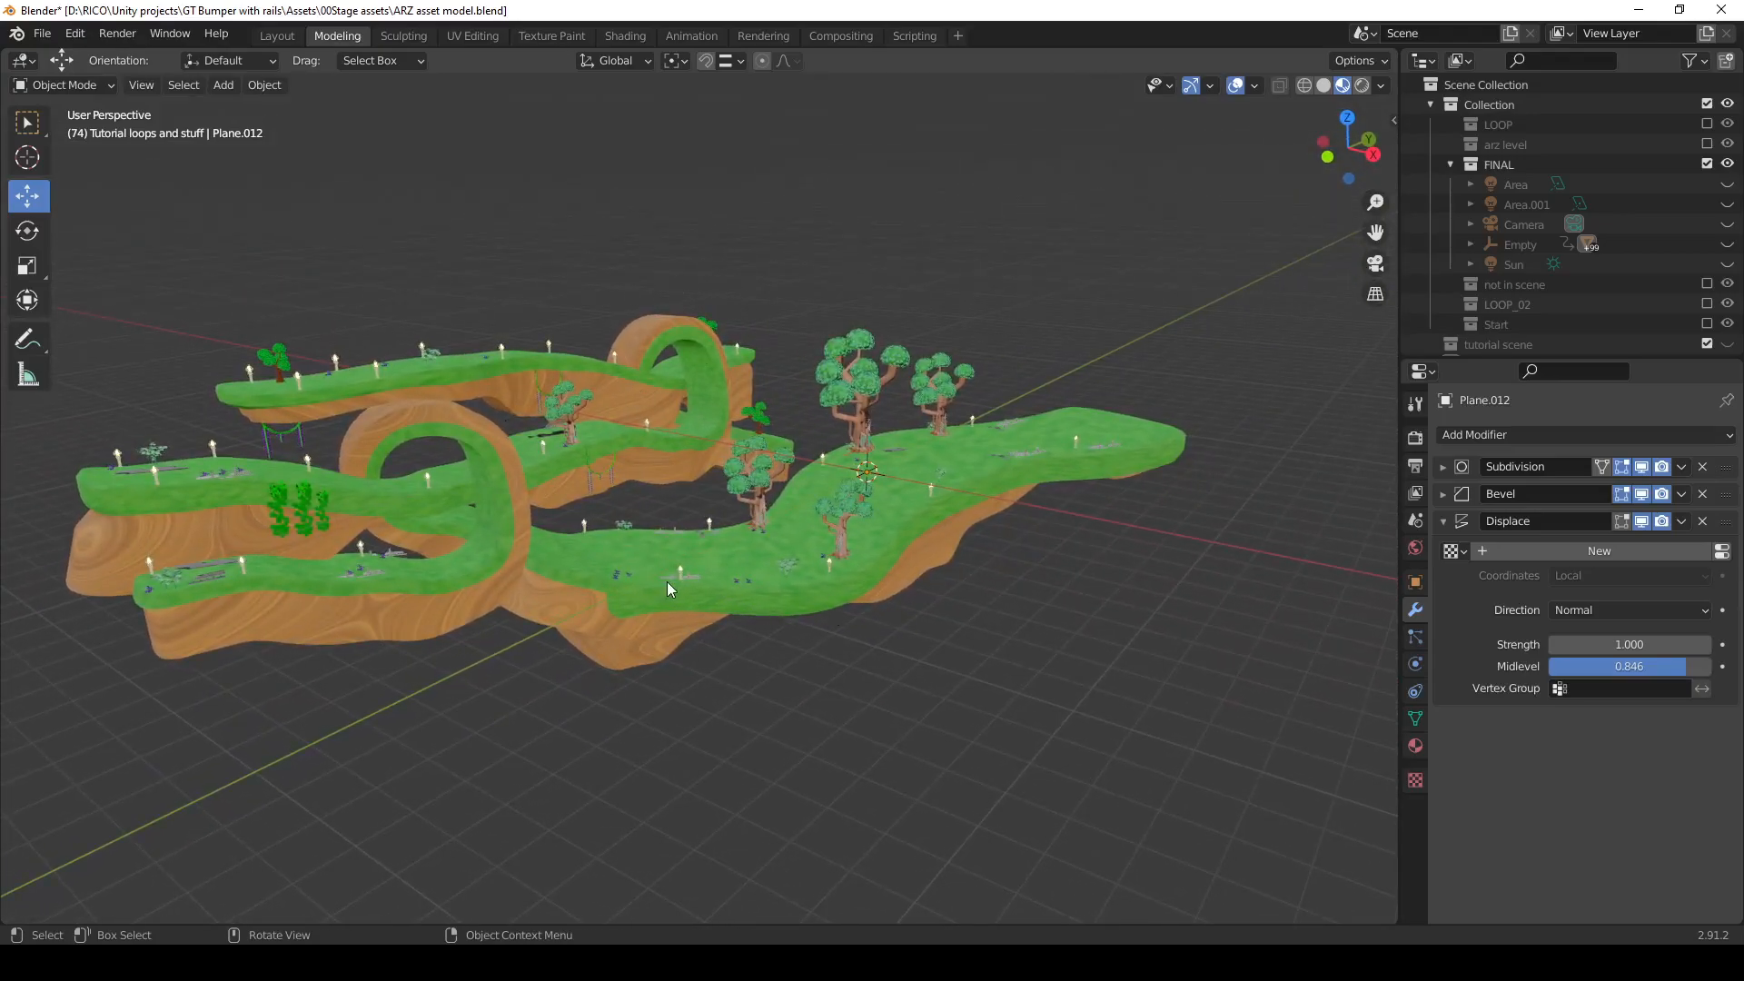
Exclude the FINAL collection from the view layer and make the "Tutorial loops and stuff" collection active.
{"action": "middle_click_drag", "start_coordinate": [666, 581], "coordinate": [683, 602]}
{"action": "scroll", "coordinate": [726, 596], "scroll_direction": "up", "scroll_amount": 2}
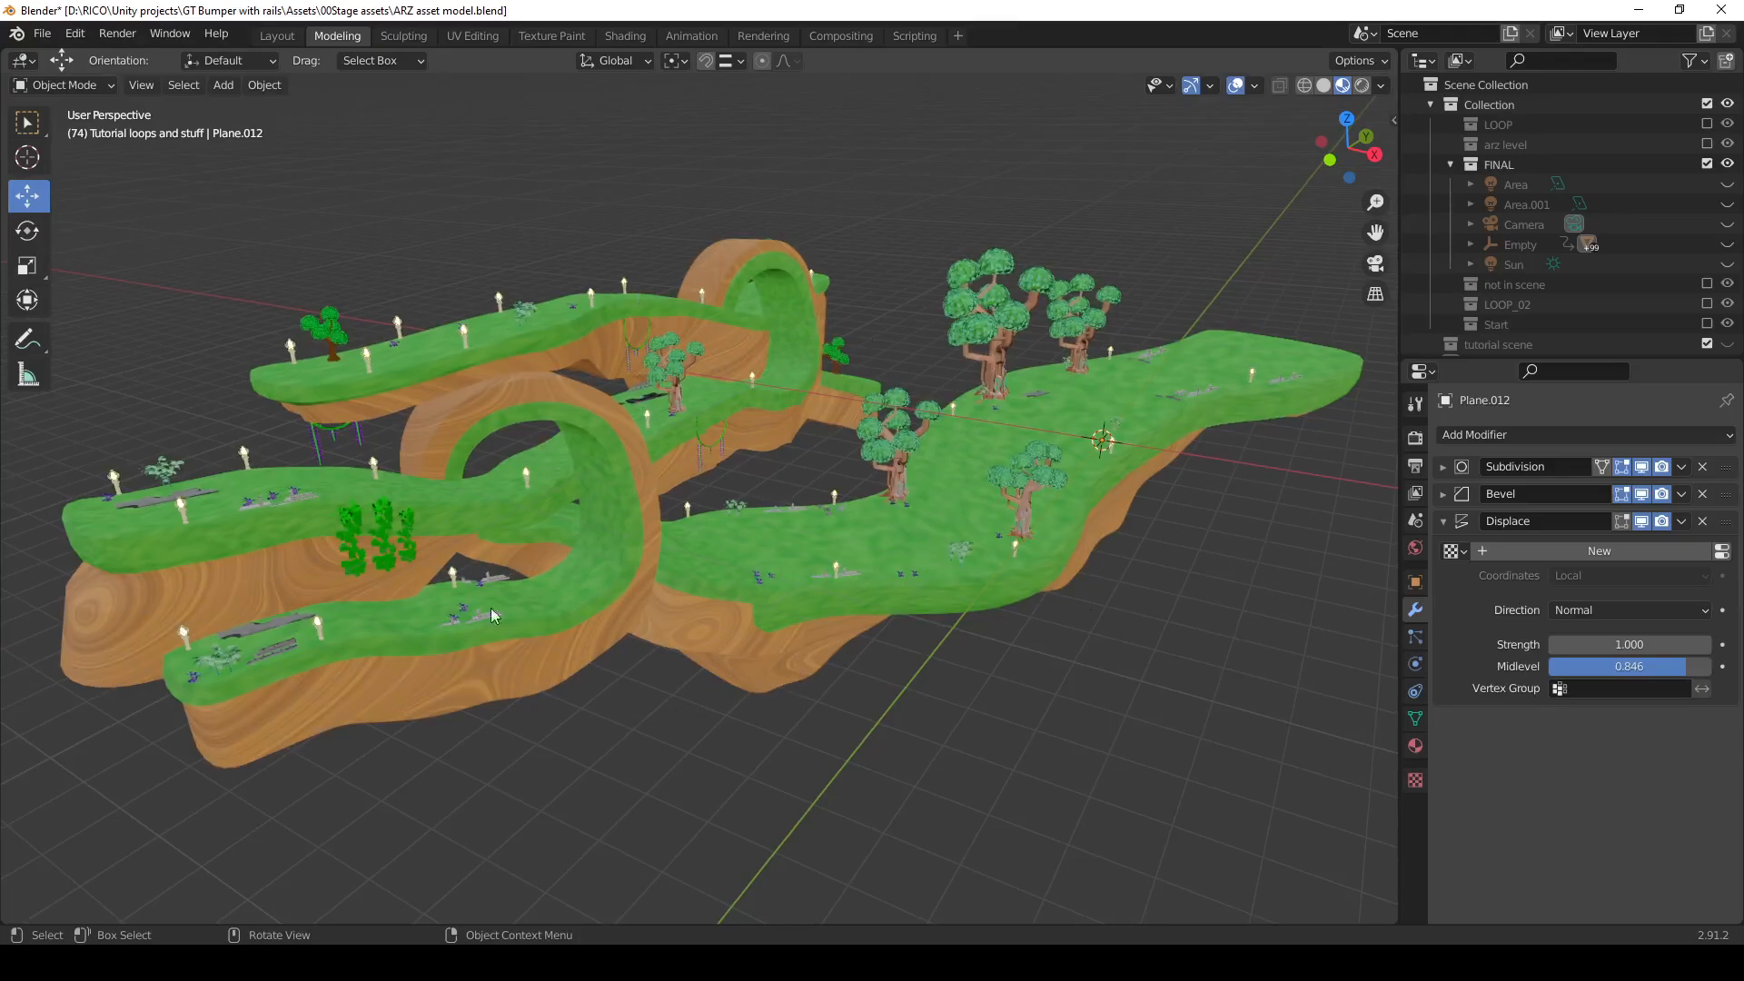
{"action": "left_click", "coordinate": [1707, 164]}
{"action": "left_click", "coordinate": [1615, 262]}
{"action": "middle_click_drag", "start_coordinate": [961, 406], "coordinate": [764, 396]}
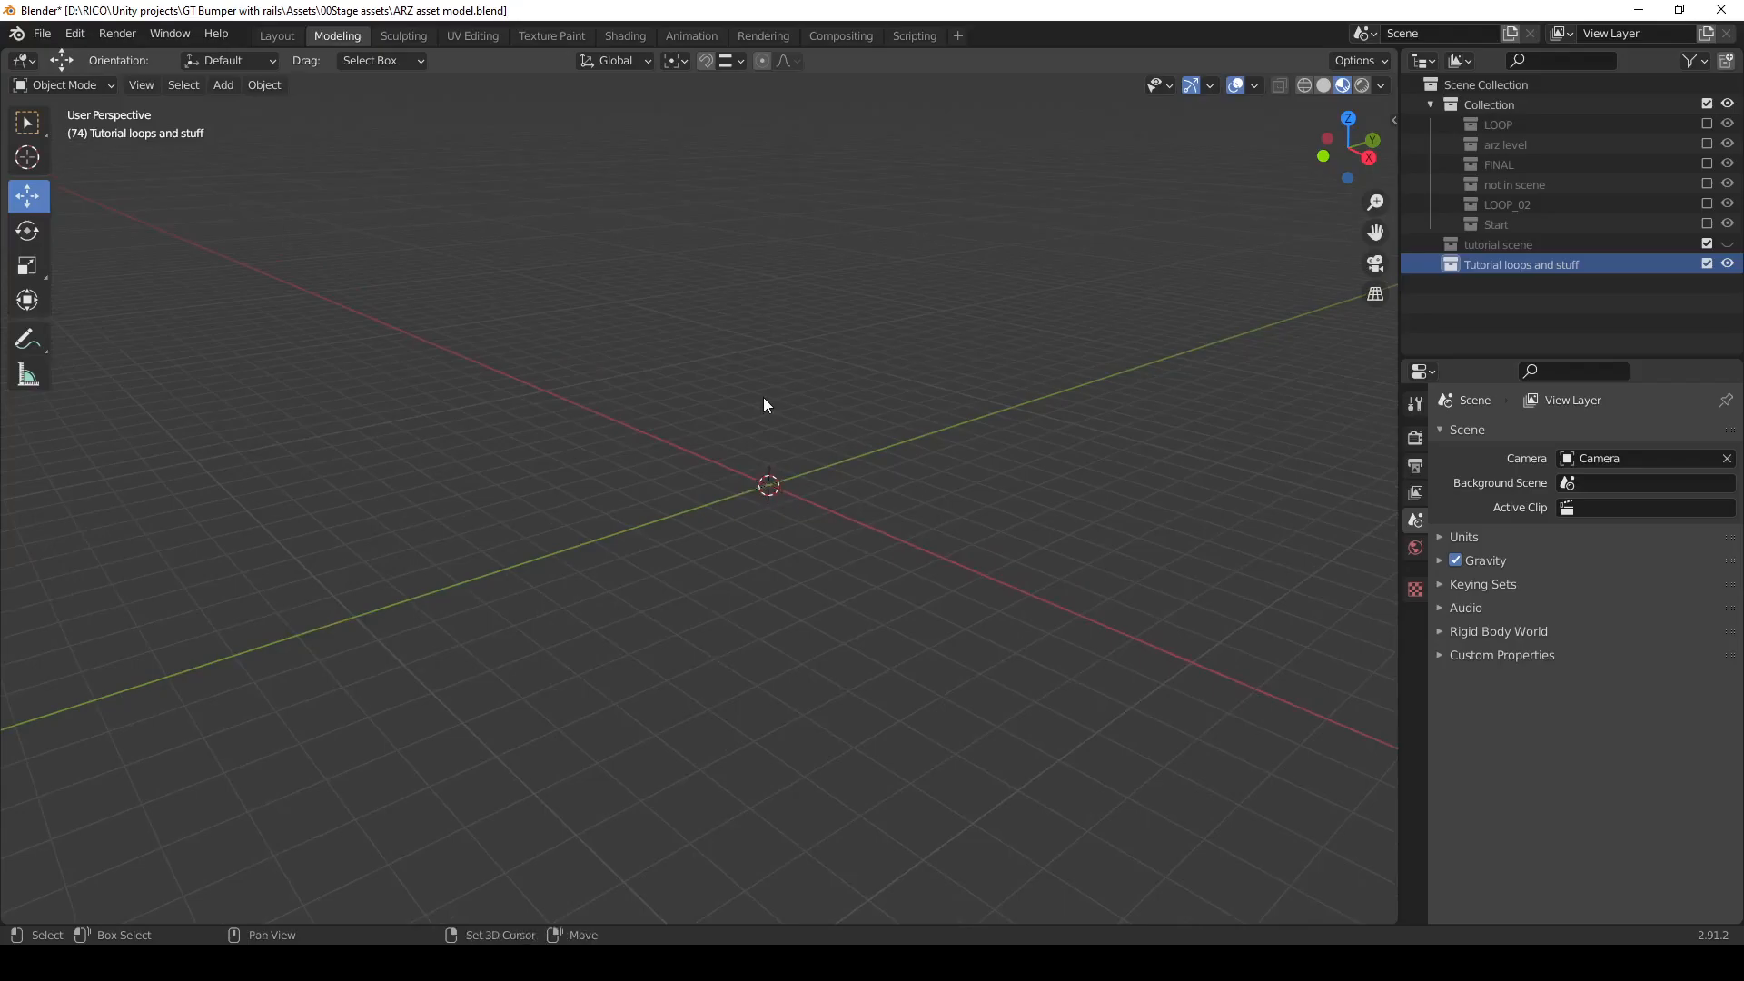
Add an 8-vertex mesh cylinder with a depth of 0.8 m, cap fill type Nothing and a 90° Y rotation.
{"action": "key", "text": "shift+a"}
{"action": "mouse_move", "coordinate": [764, 398]}
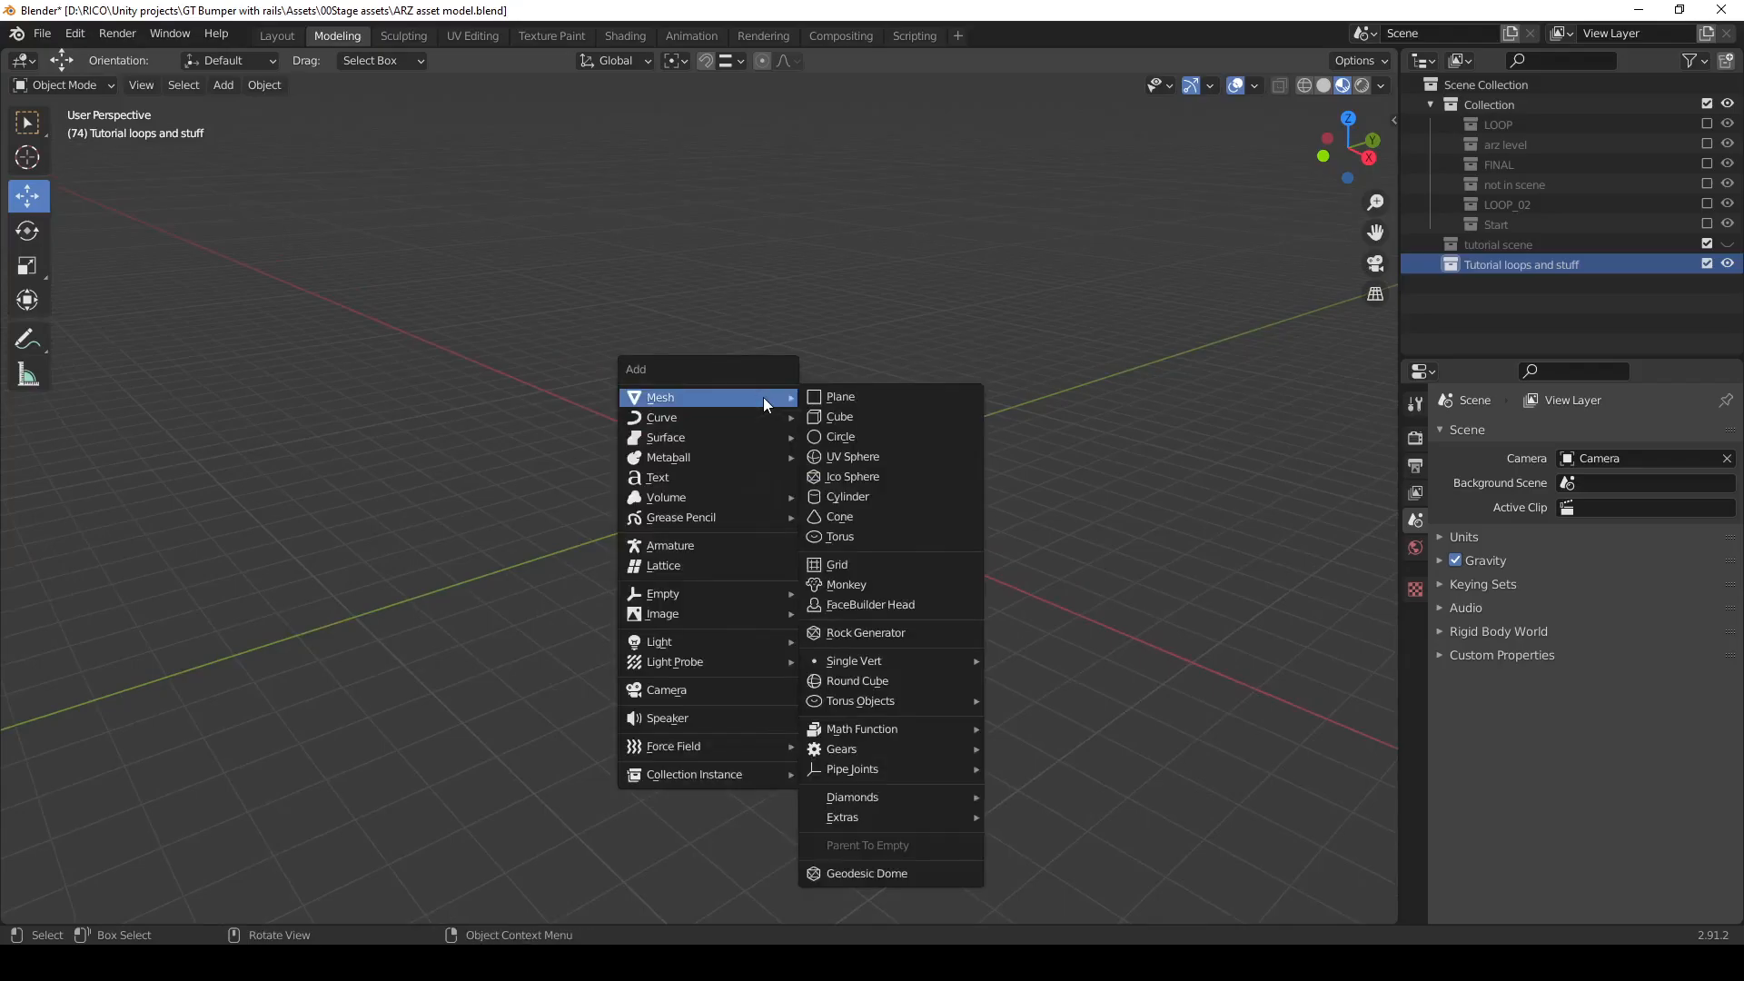
{"action": "left_click", "coordinate": [854, 497]}
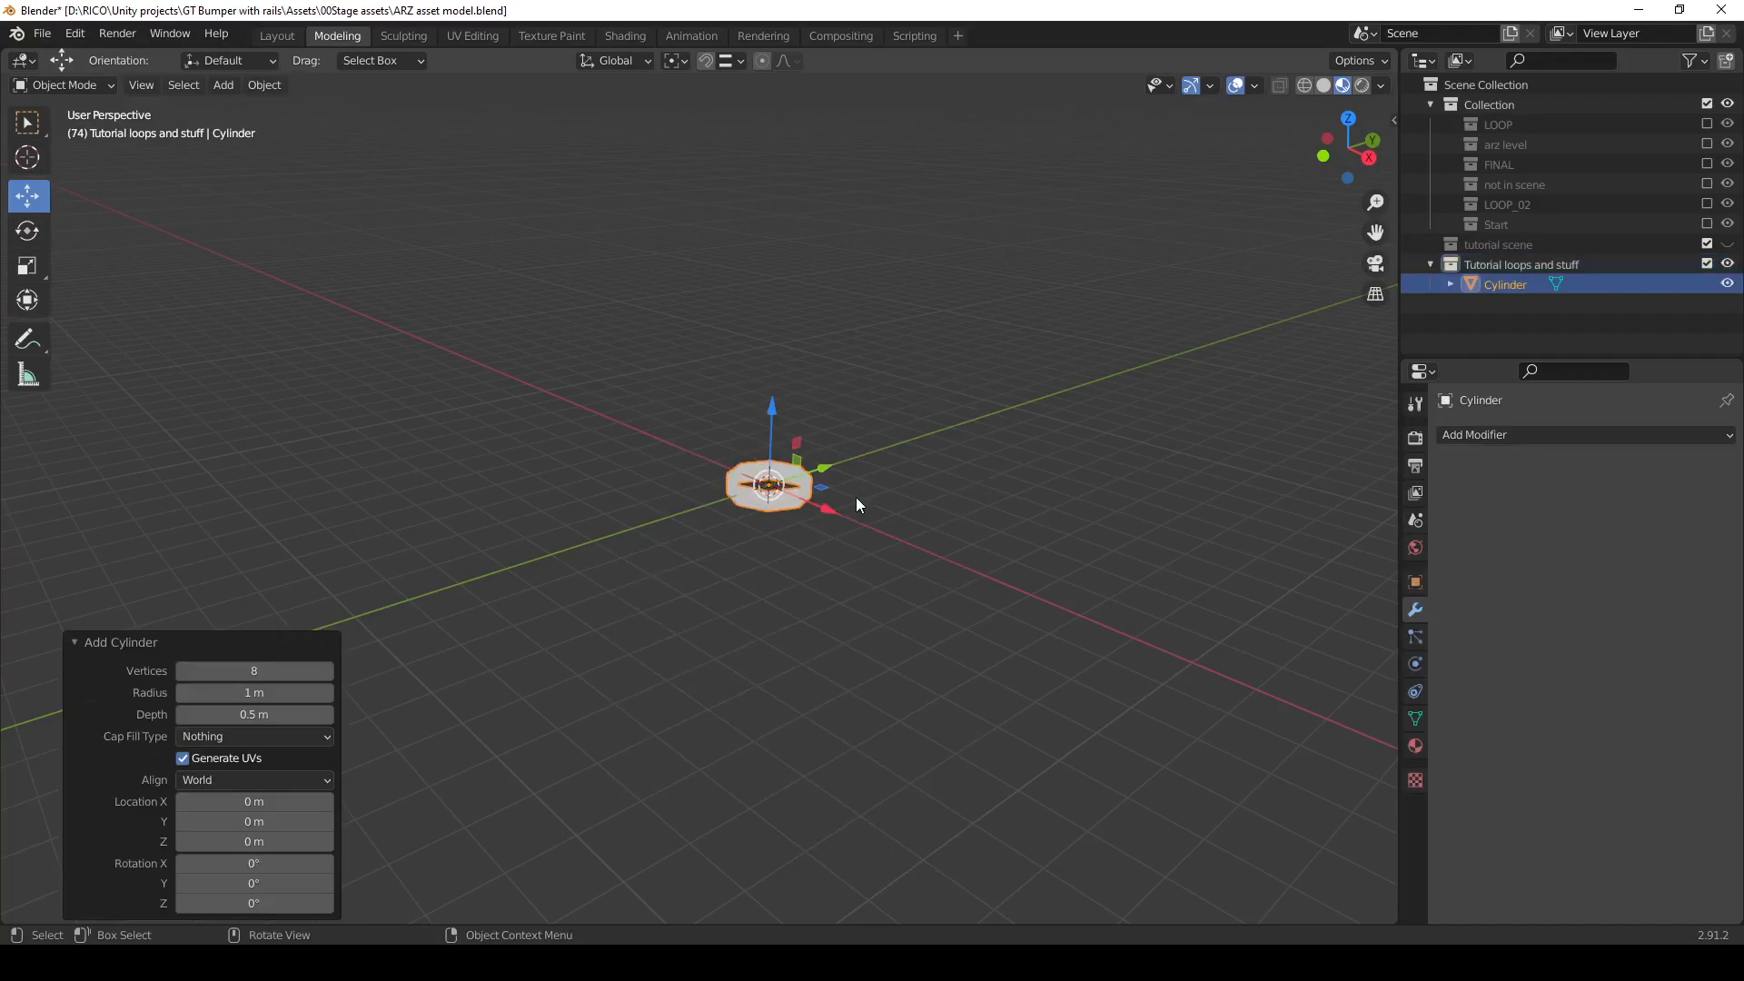
{"action": "double_click", "coordinate": [251, 716]}
{"action": "key", "text": "Return"}
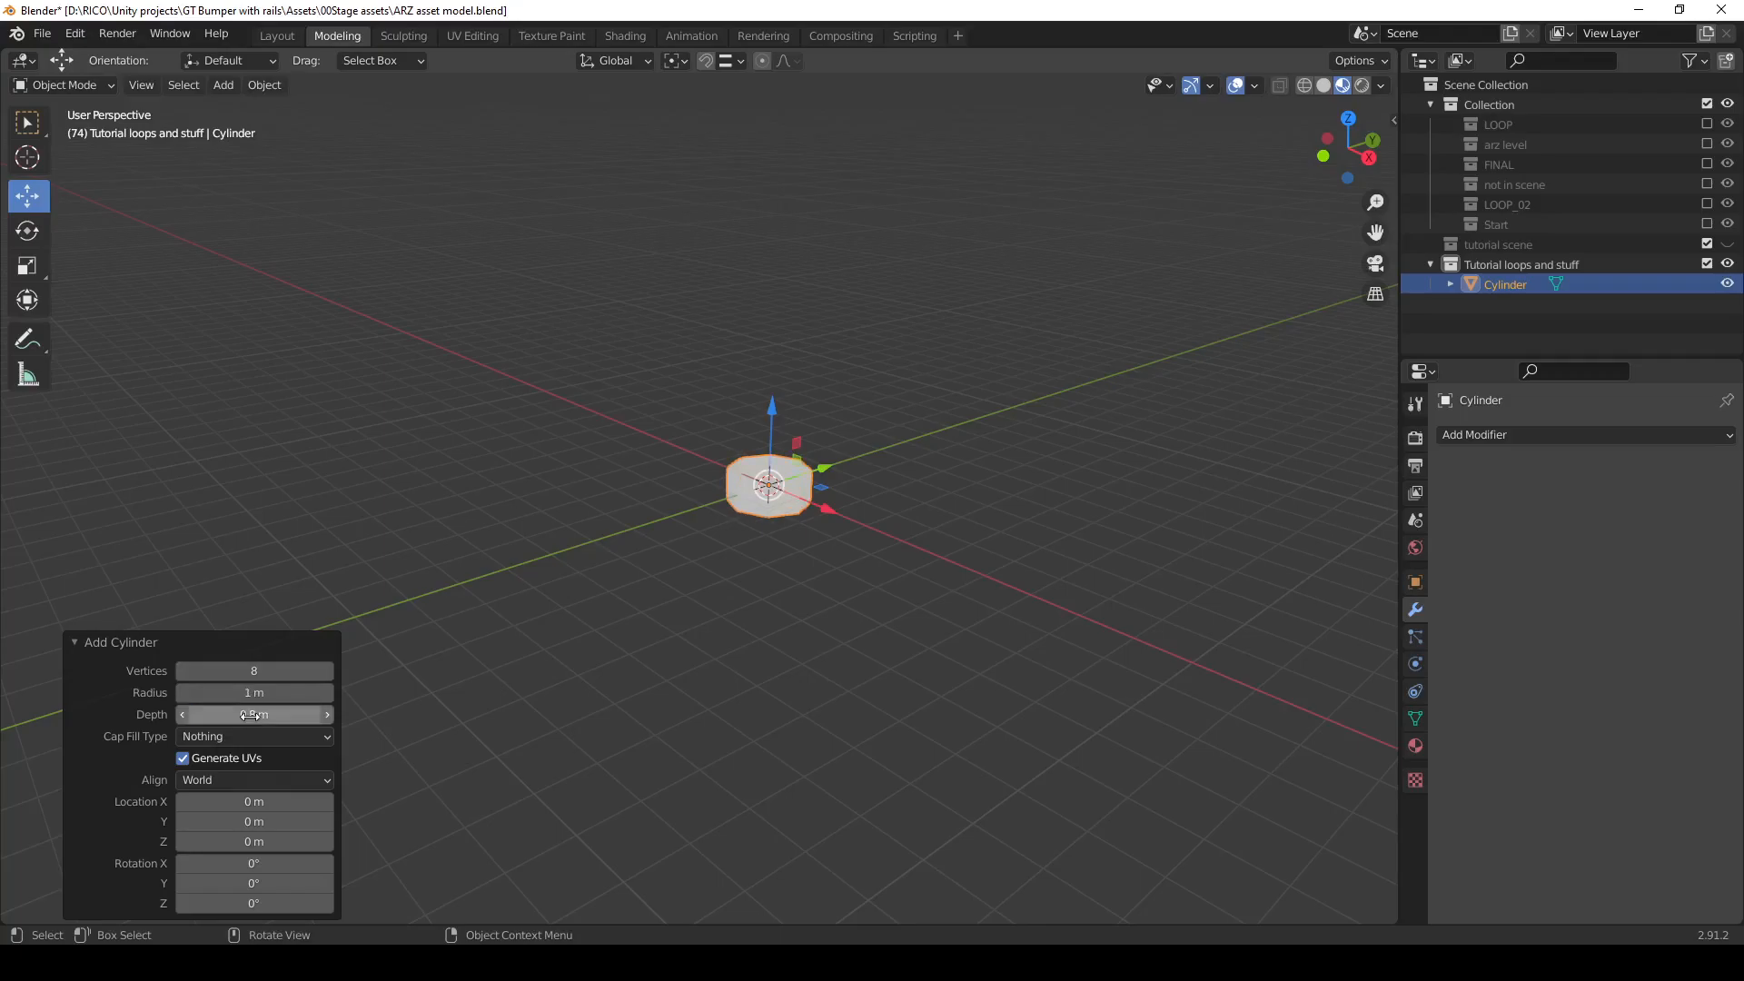
{"action": "left_click", "coordinate": [324, 738]}
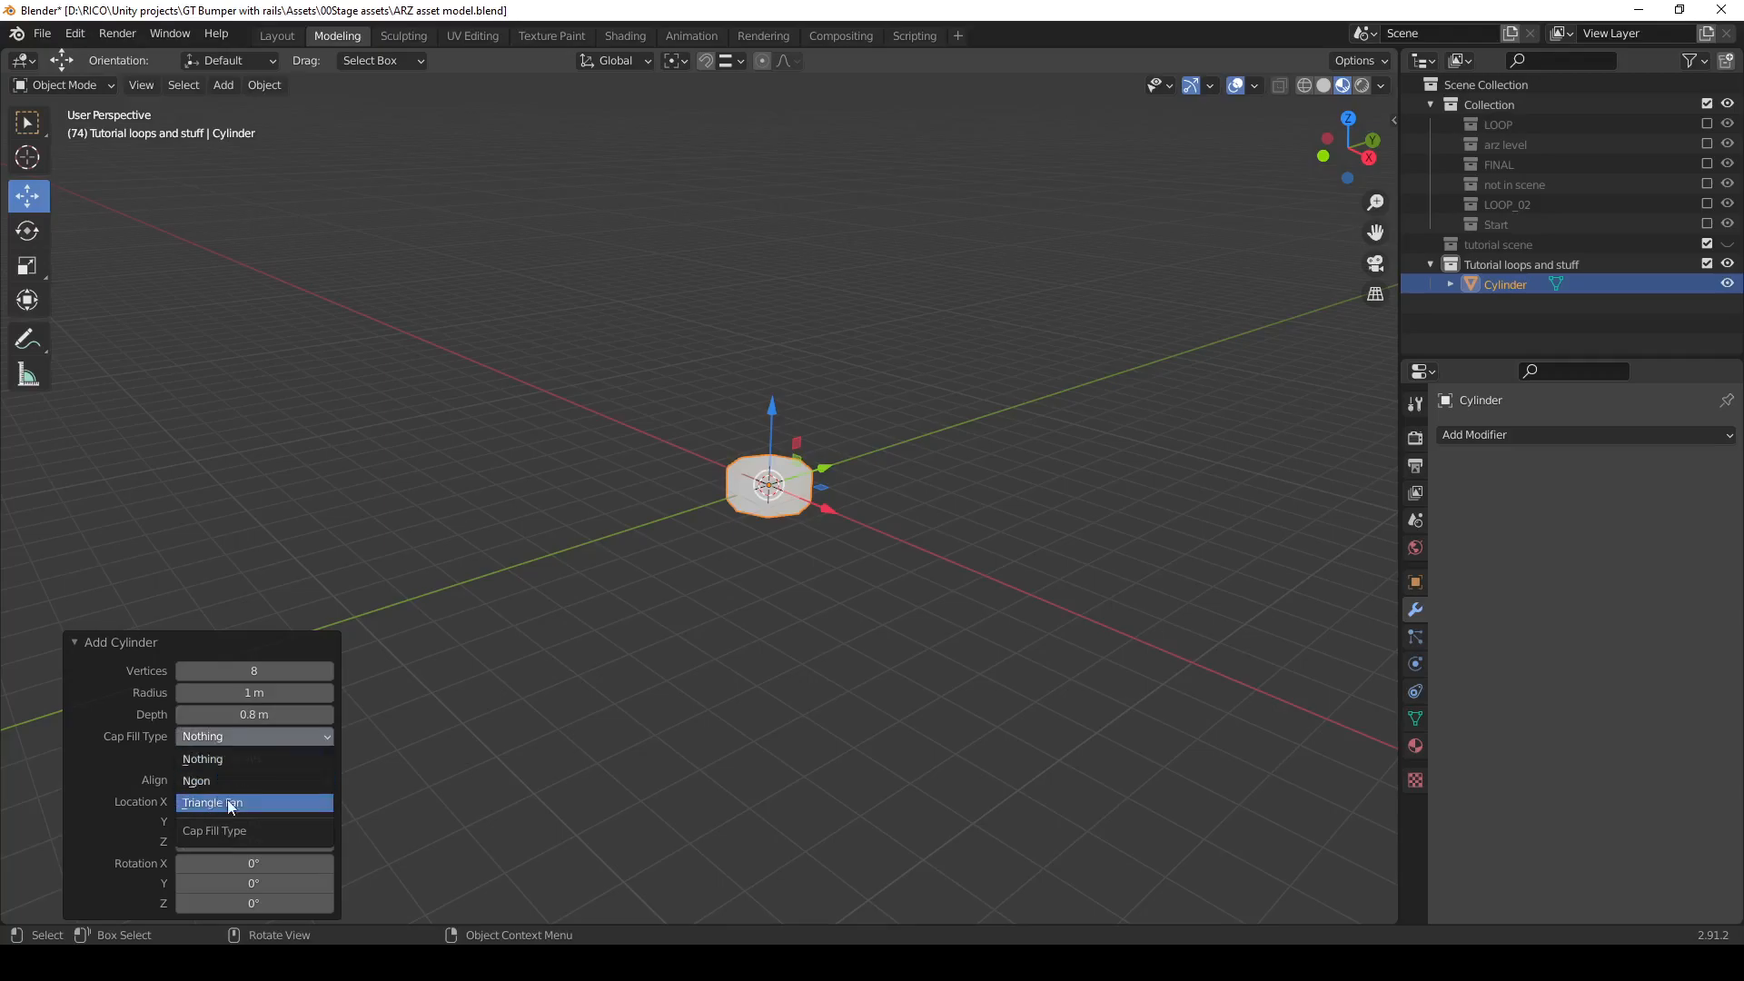
{"action": "left_click", "coordinate": [241, 759]}
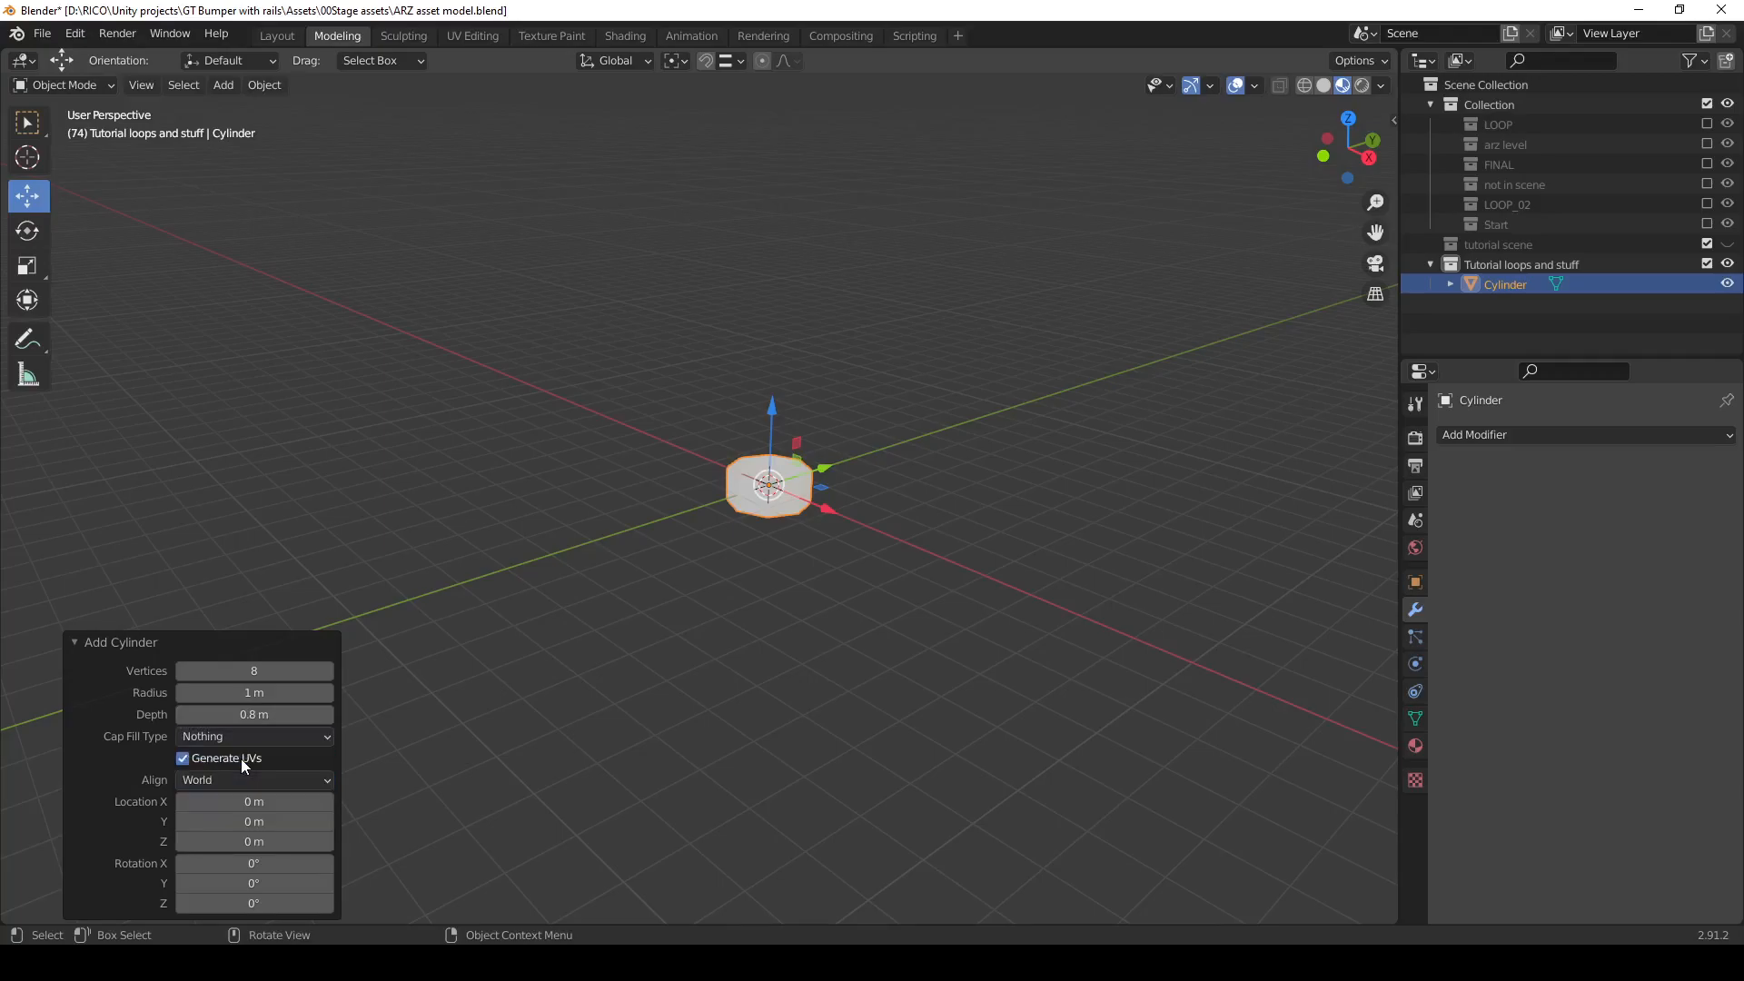
{"action": "left_click", "coordinate": [252, 884]}
{"action": "type", "text": "90"}
{"action": "key", "text": "Return"}
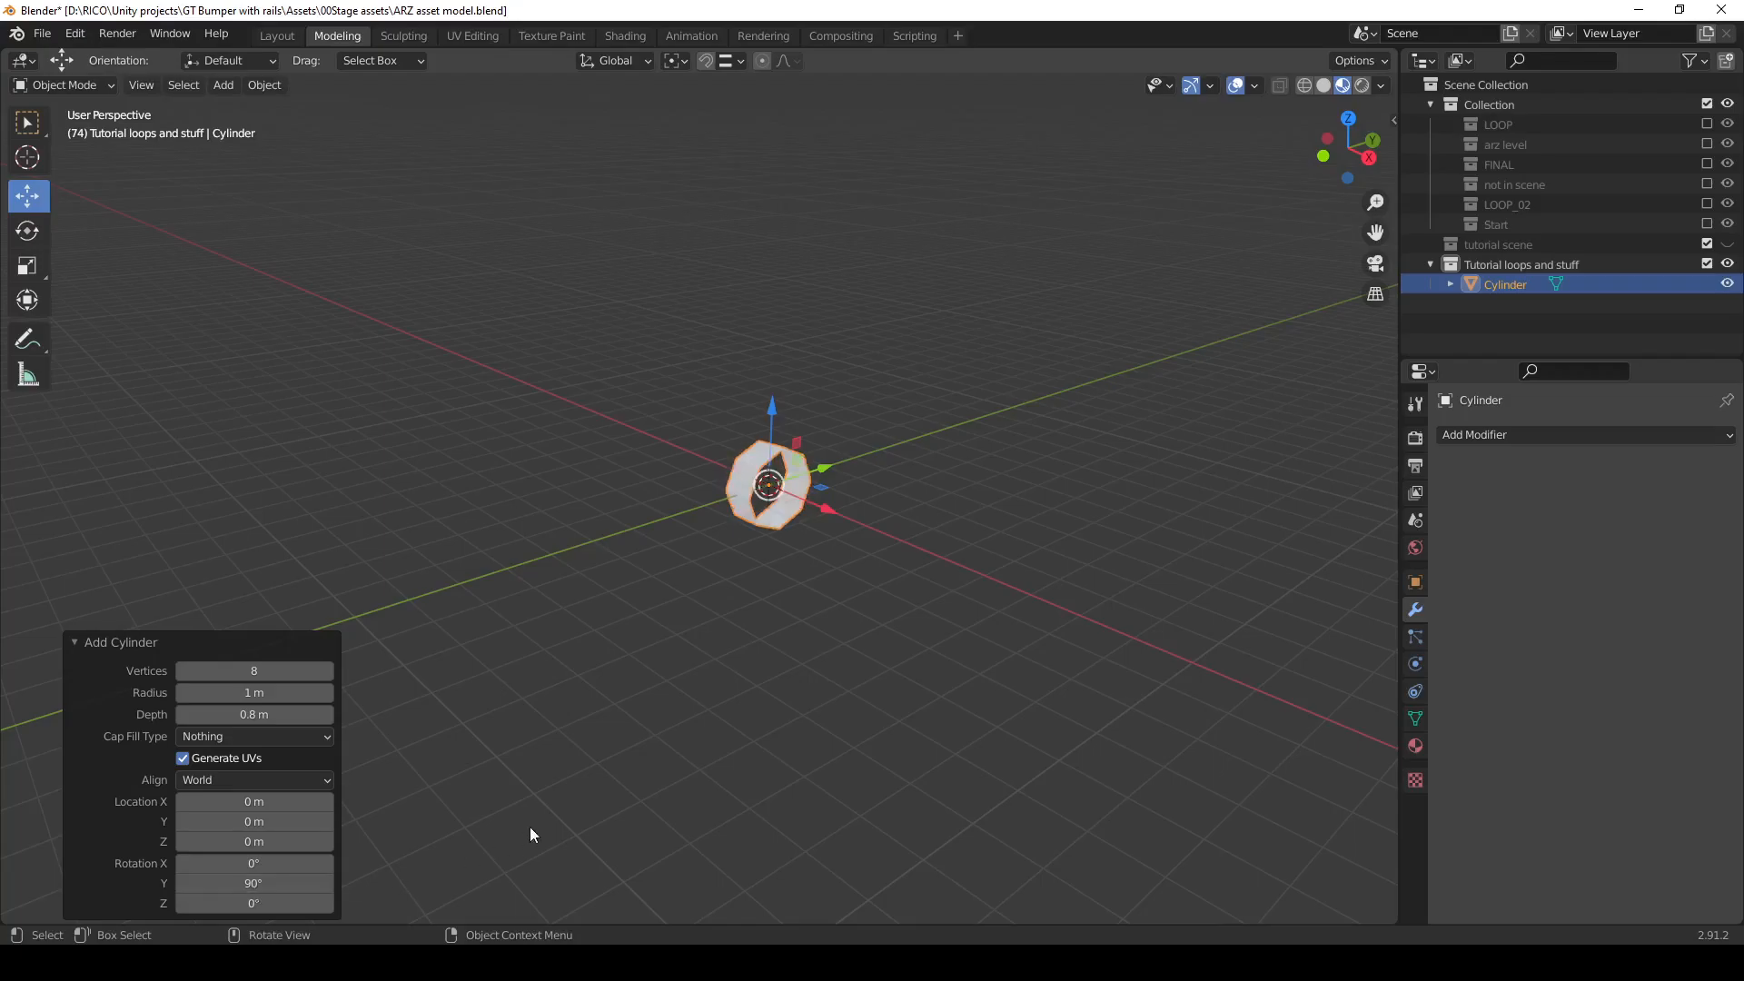
Move the cylinder up 1 m along the global Z axis.
{"action": "left_click", "coordinate": [583, 653]}
{"action": "left_click", "coordinate": [754, 463]}
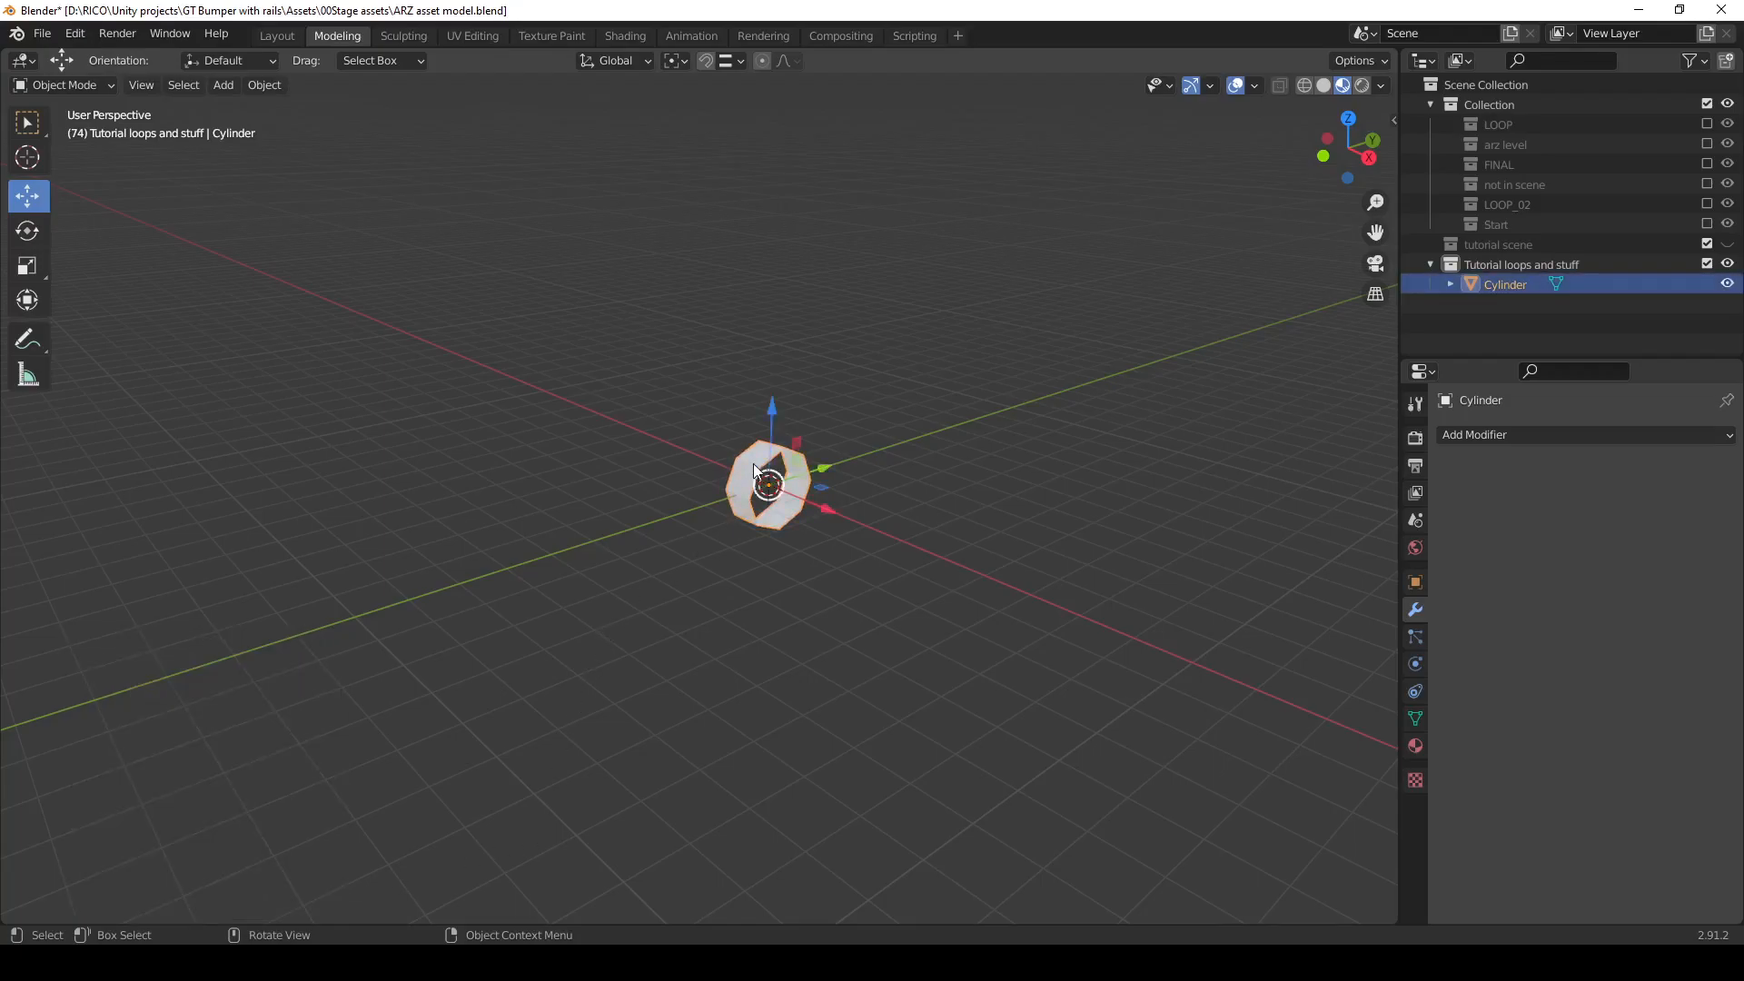
{"action": "key", "text": "g"}
{"action": "key", "text": "z"}
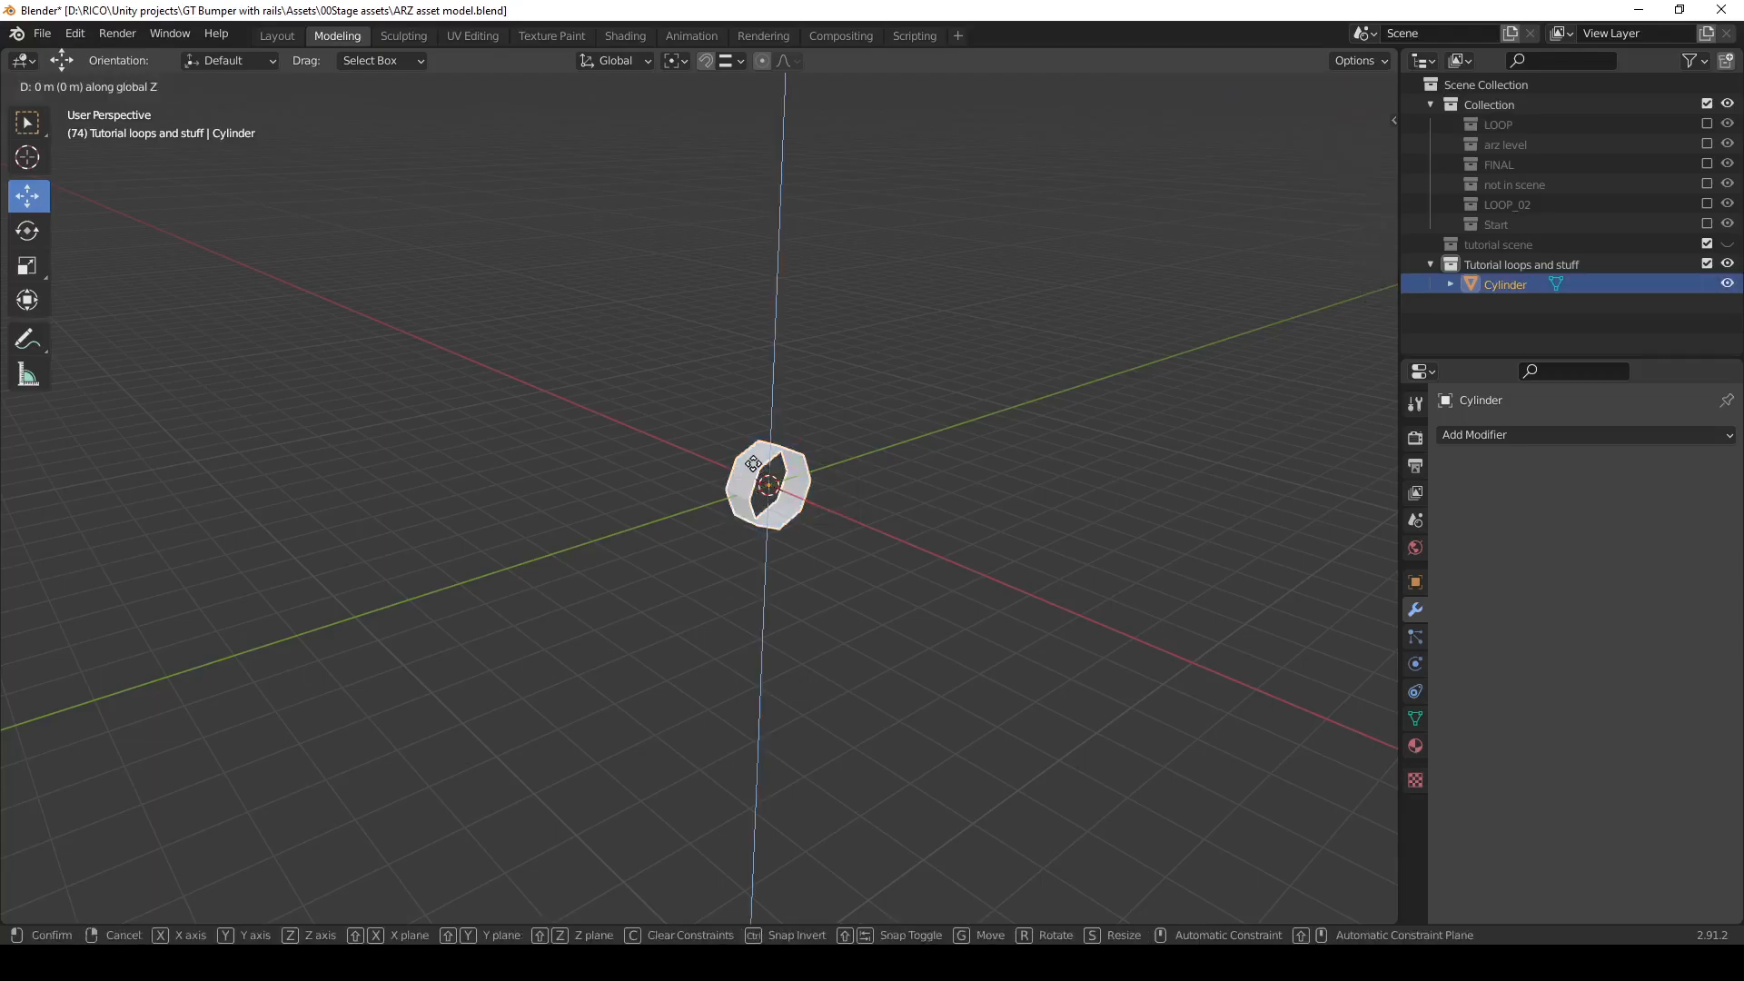
{"action": "key", "text": "1"}
{"action": "key", "text": "Return"}
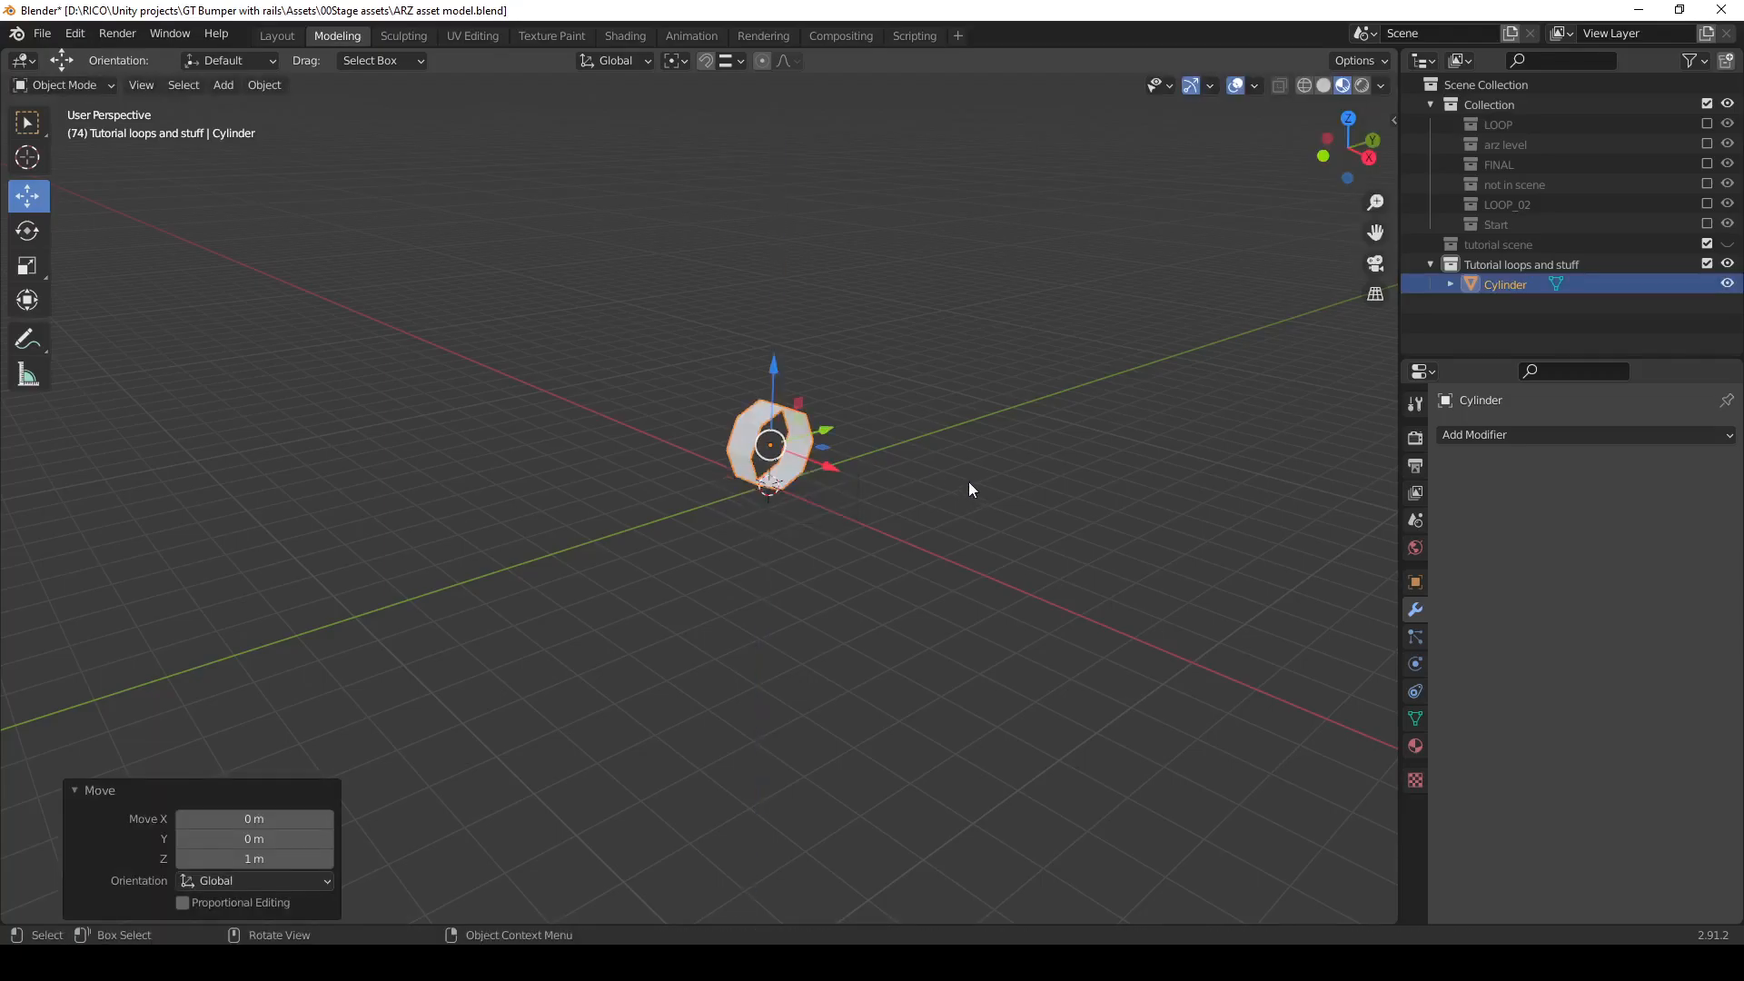
{"action": "left_click", "coordinate": [941, 383]}
In Edit Mode, split the cylinder at its bottom edge with Faces by Edges and select one of the two resulting edges.
{"action": "scroll", "coordinate": [877, 458], "scroll_direction": "up", "scroll_amount": 6}
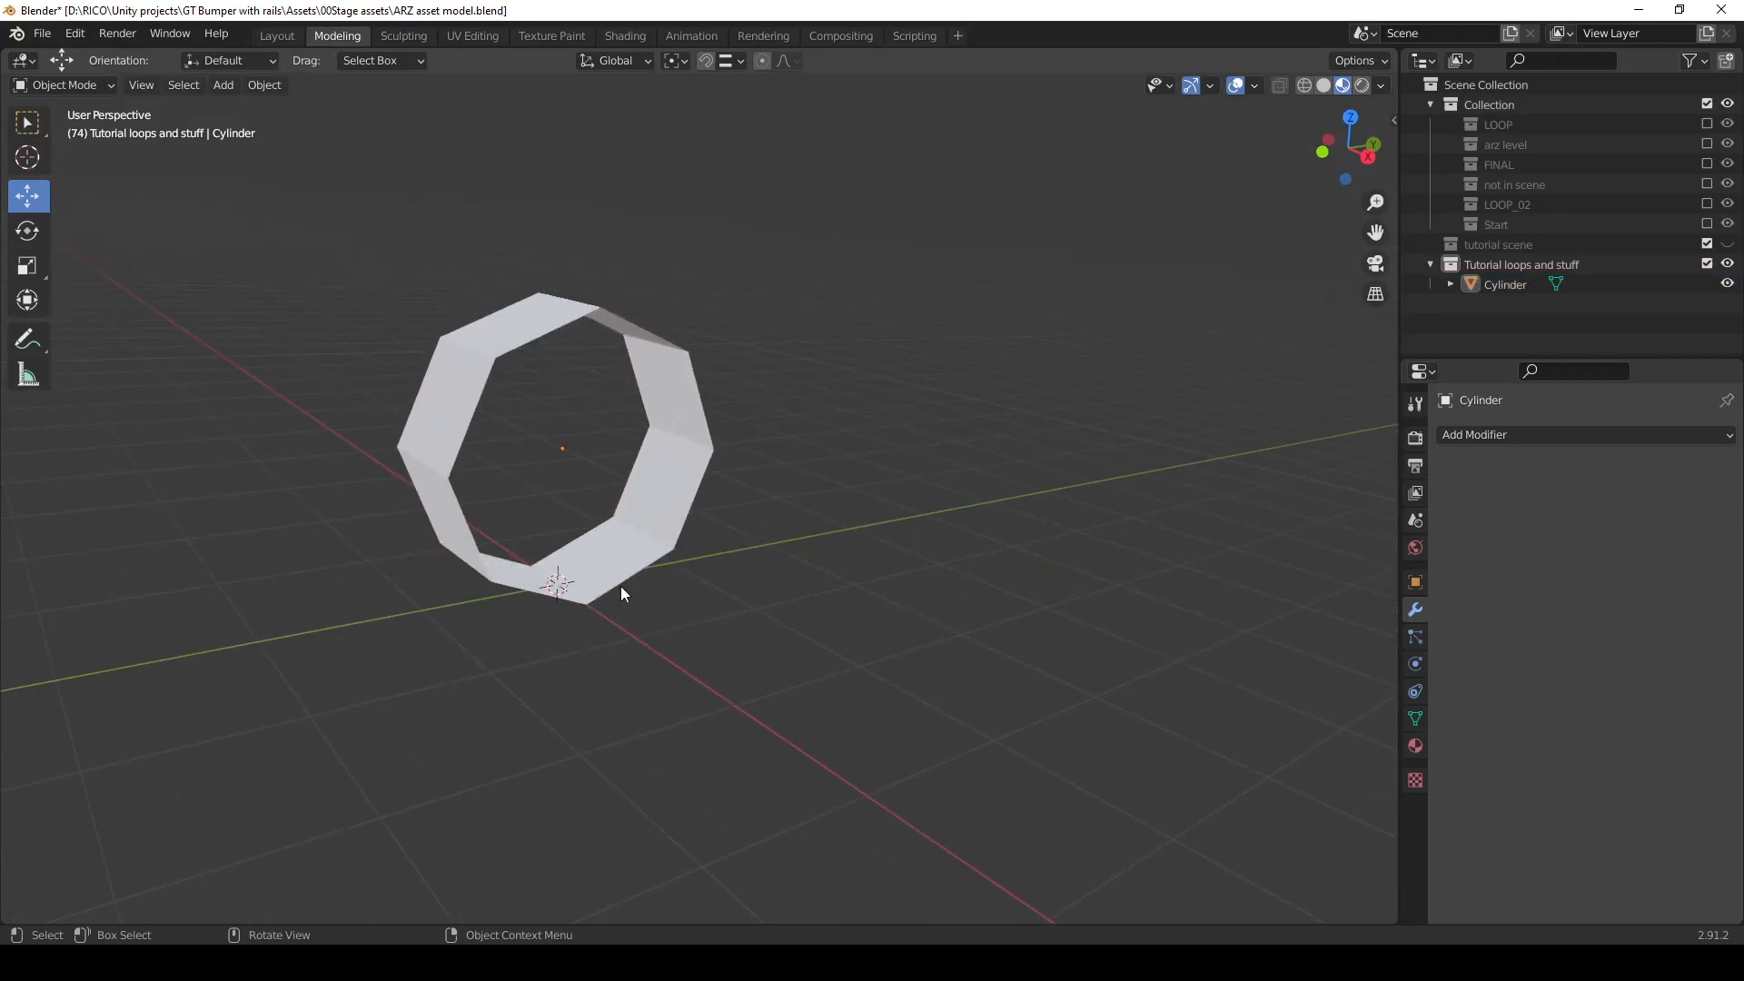
{"action": "scroll", "coordinate": [621, 587], "scroll_direction": "up", "scroll_amount": 2}
{"action": "left_click", "coordinate": [626, 558]}
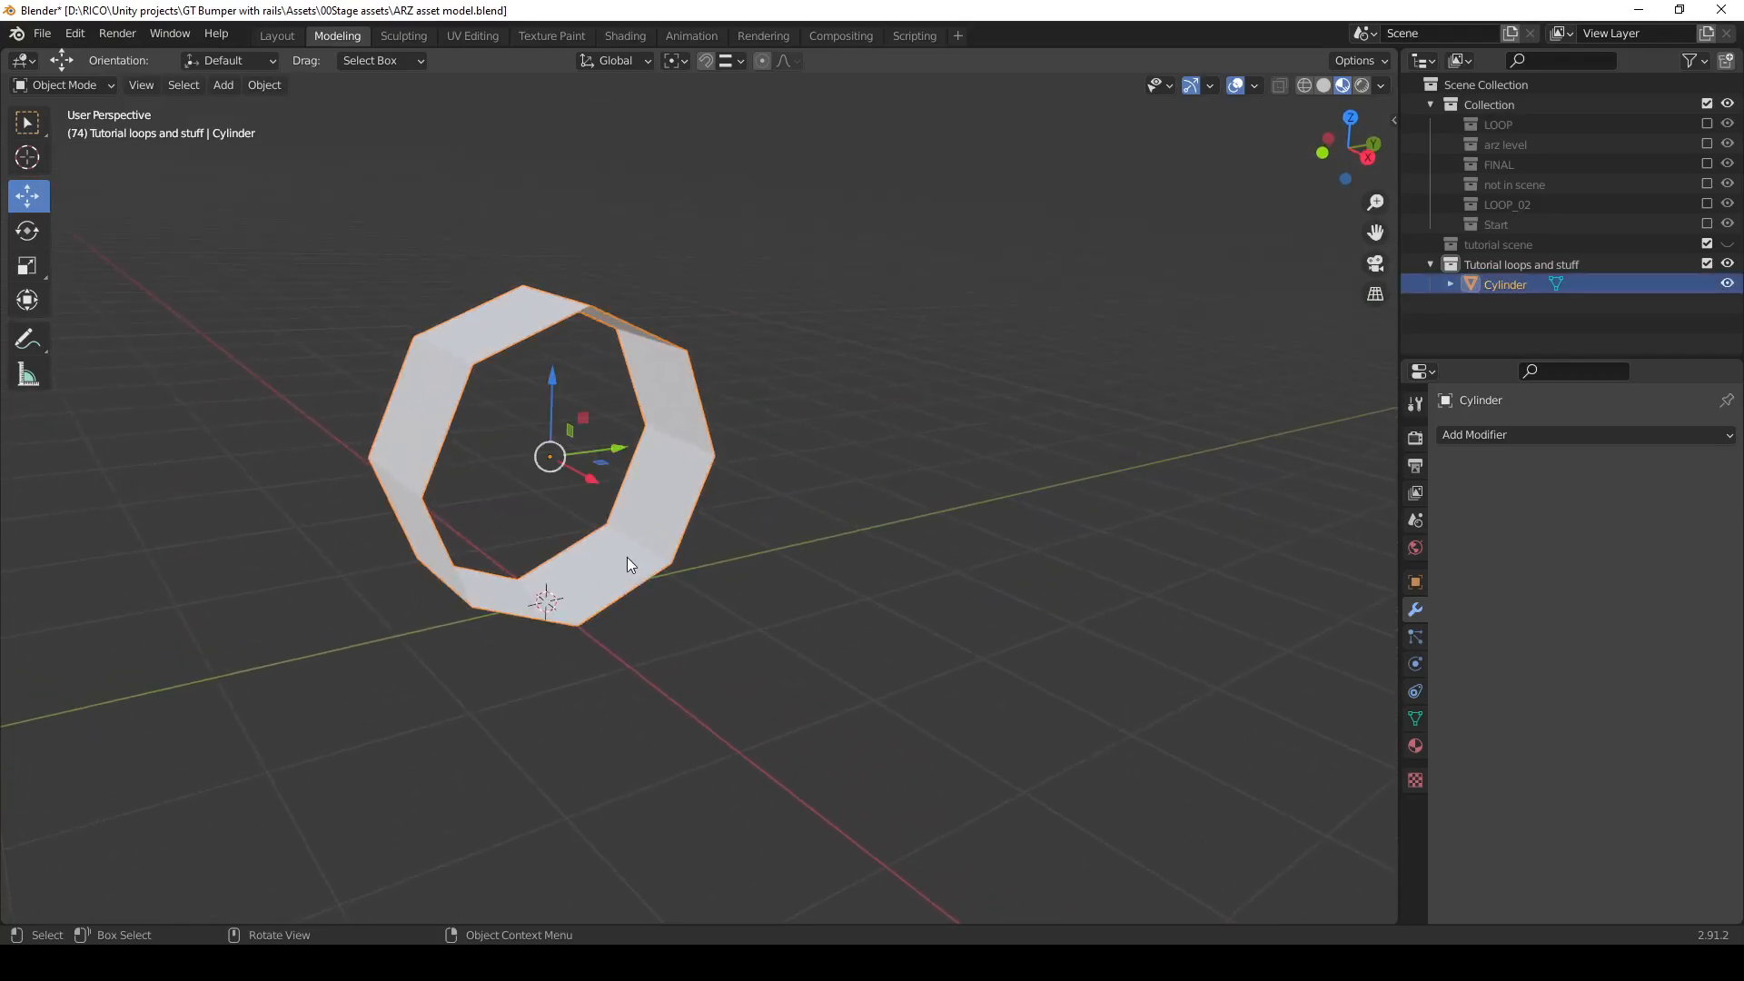
{"action": "key", "text": "Tab"}
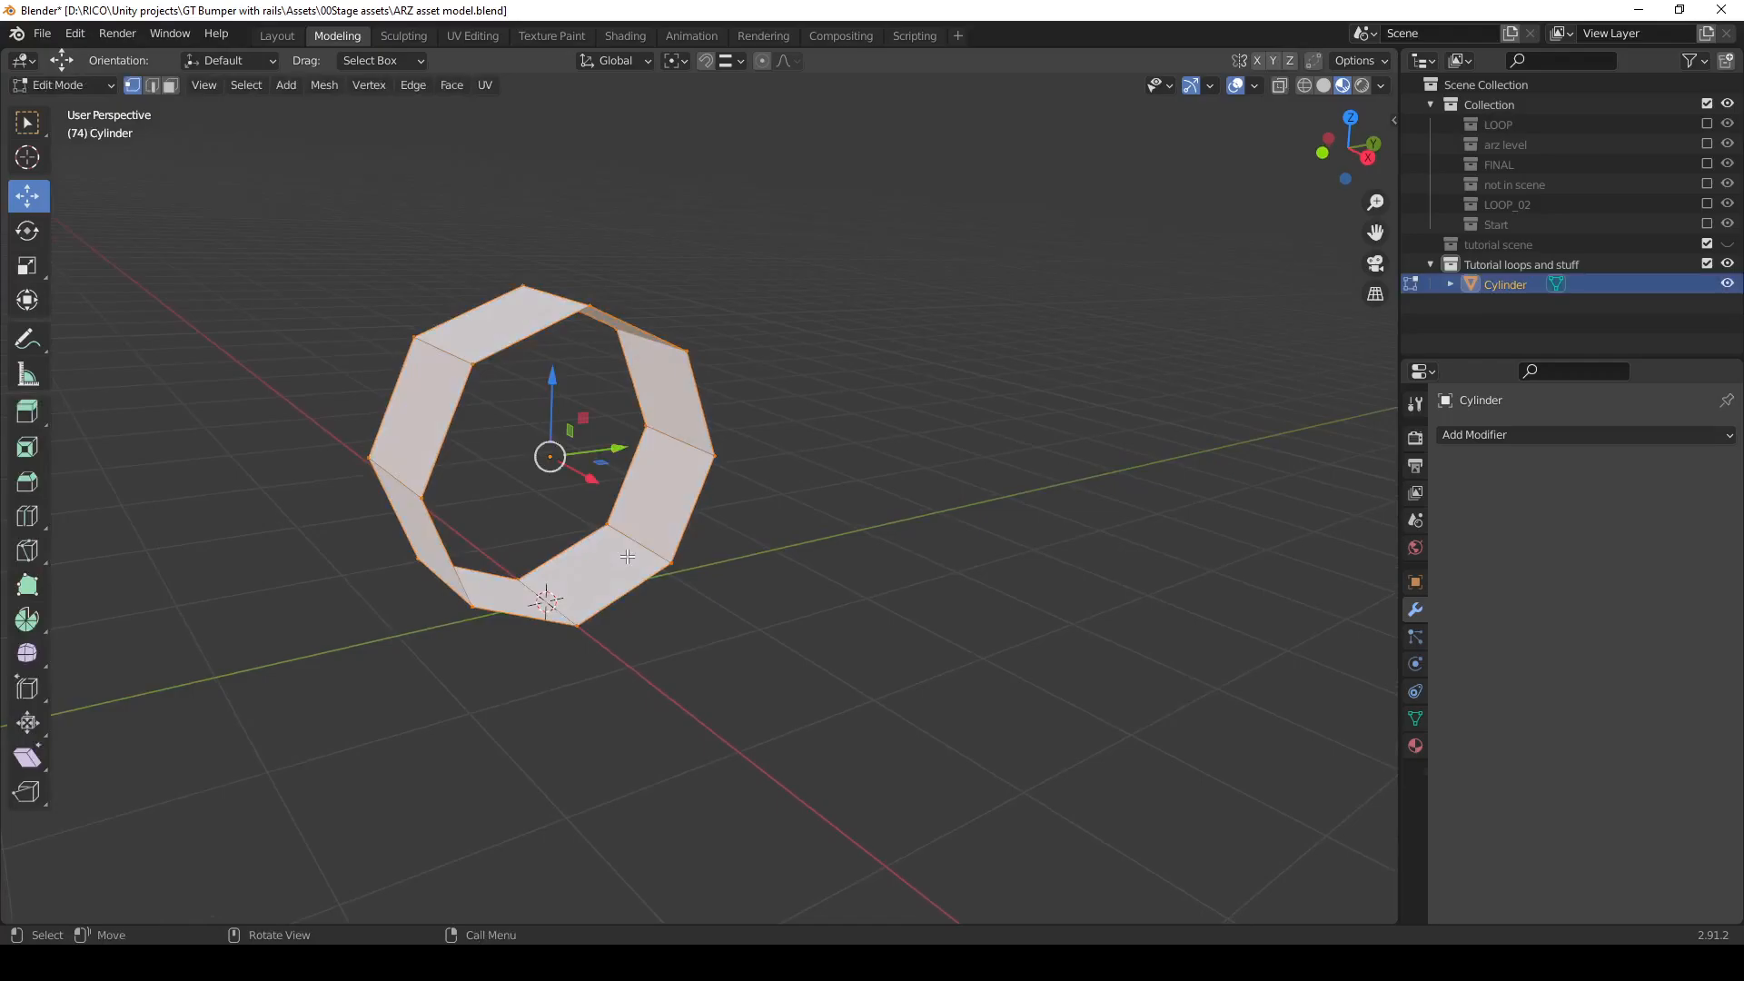
{"action": "key", "text": "2"}
{"action": "left_click", "coordinate": [547, 602]}
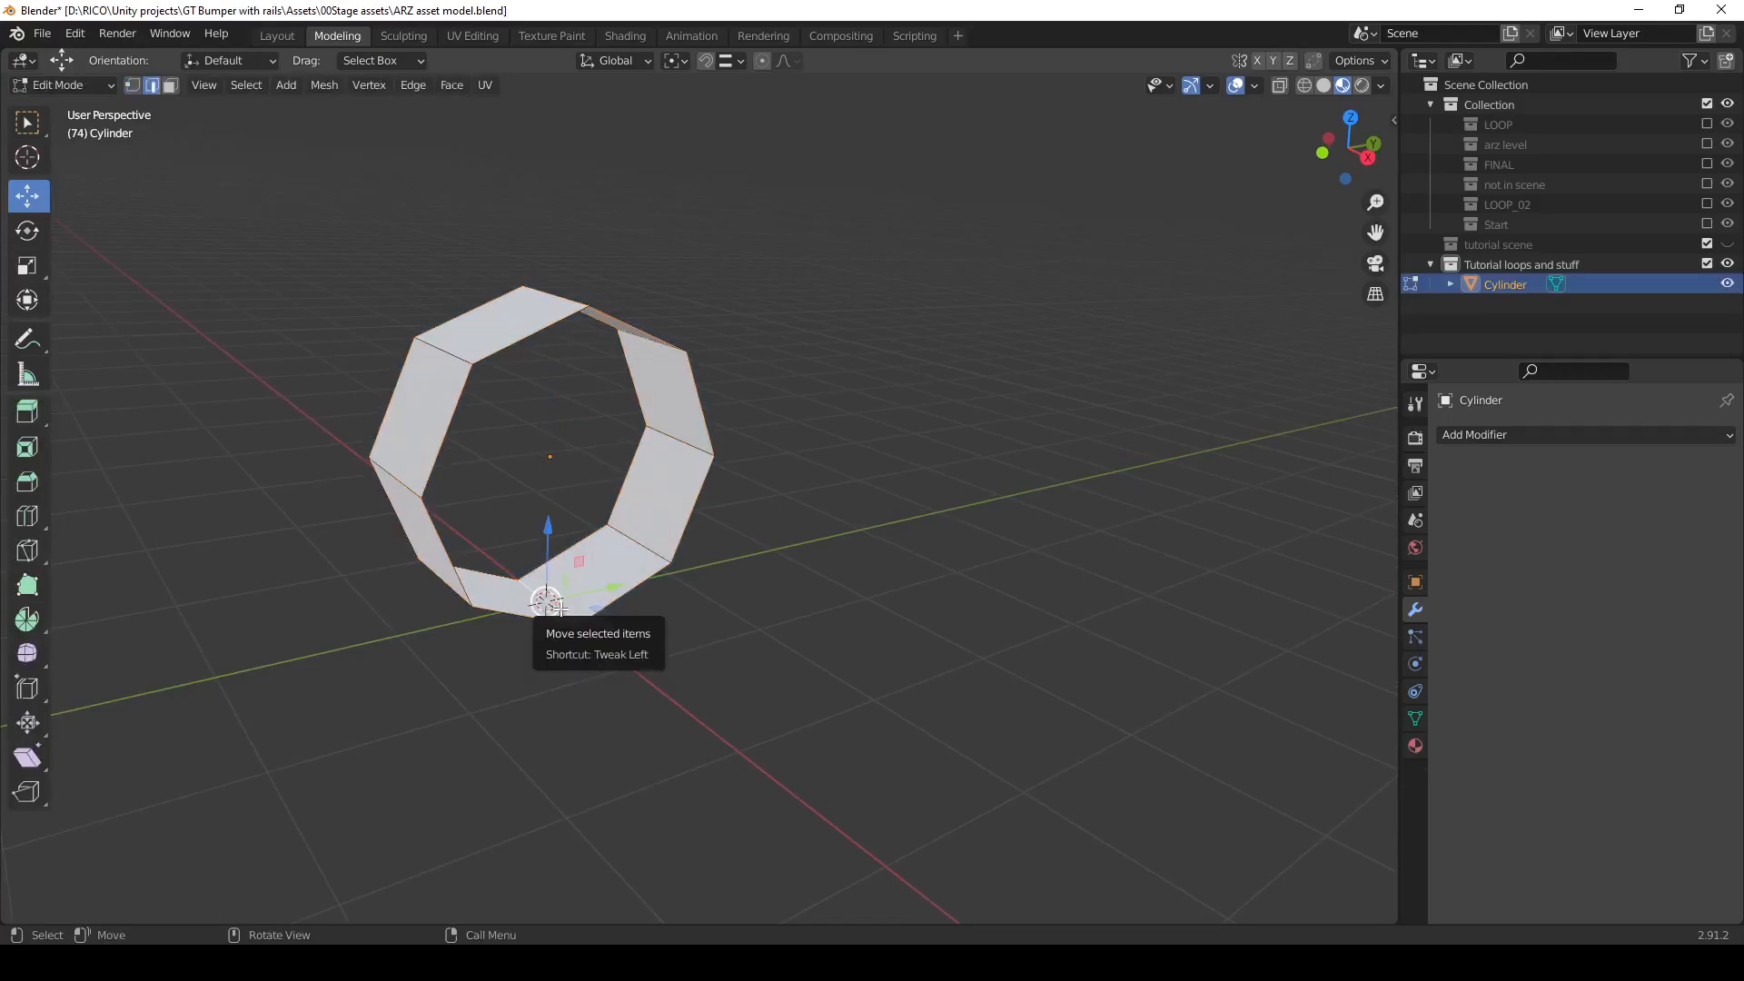
{"action": "scroll", "coordinate": [545, 603], "scroll_direction": "up", "scroll_amount": 5}
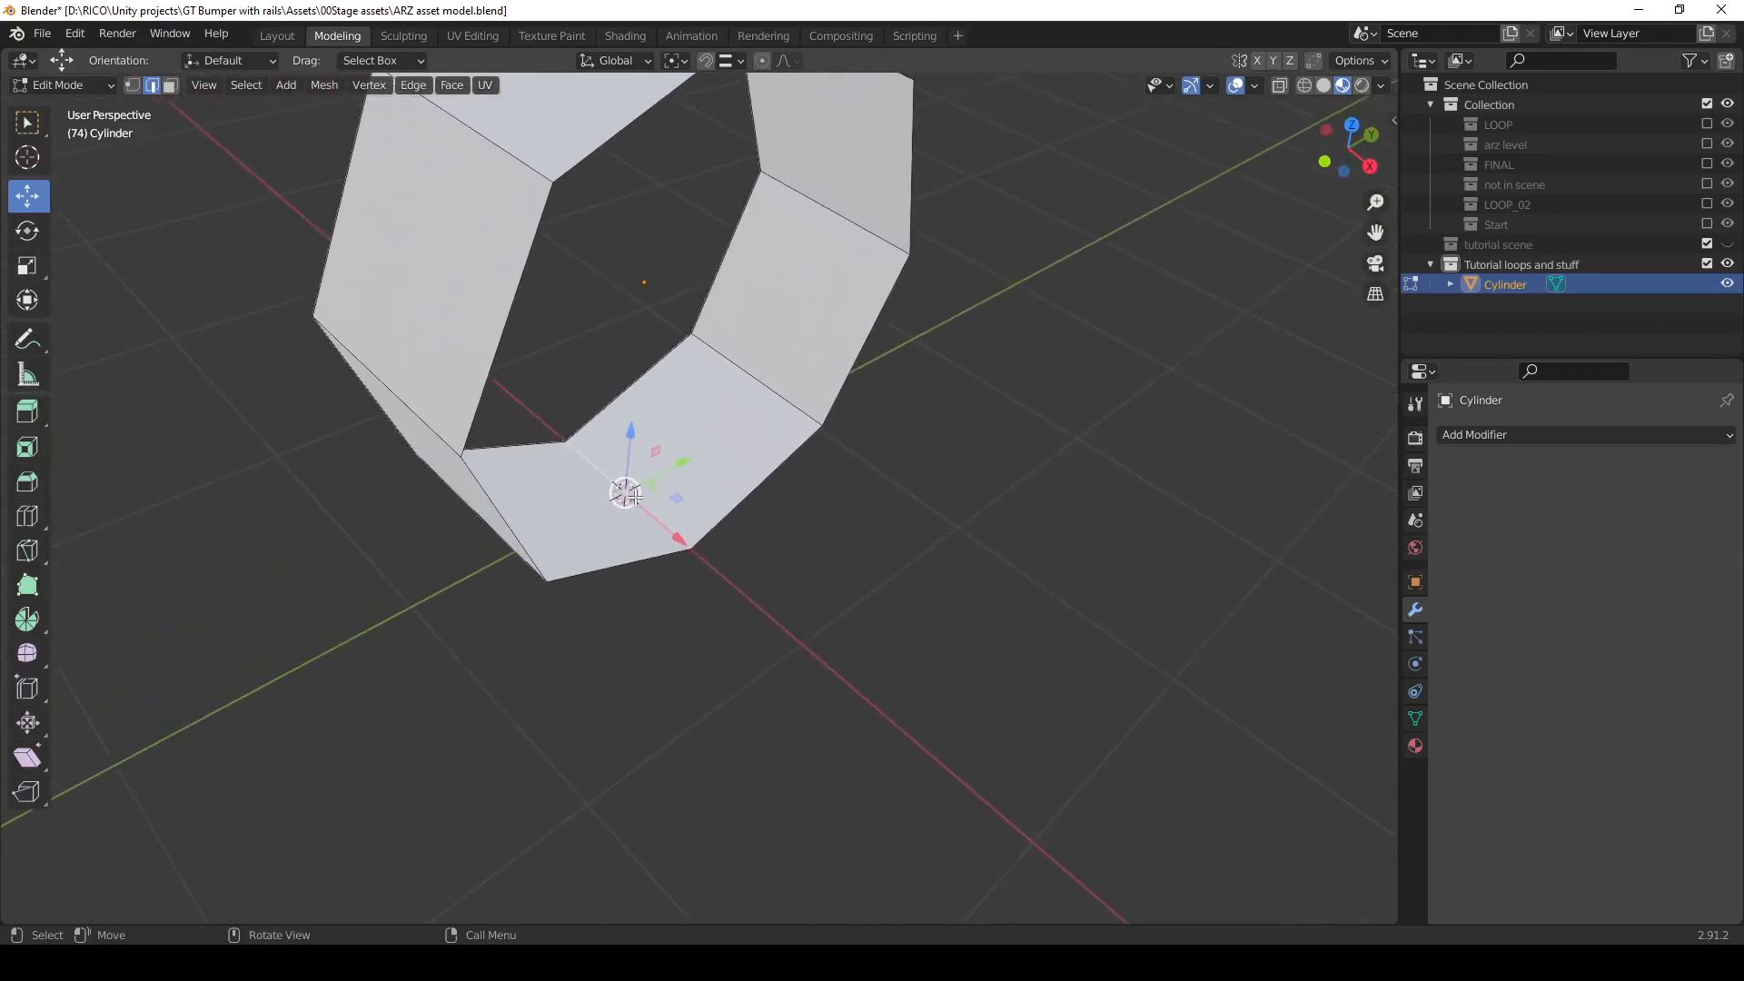
{"action": "key", "text": "F3"}
{"action": "left_click_drag", "start_coordinate": [872, 506], "coordinate": [639, 515]}
{"action": "key", "text": "BackSpace"}
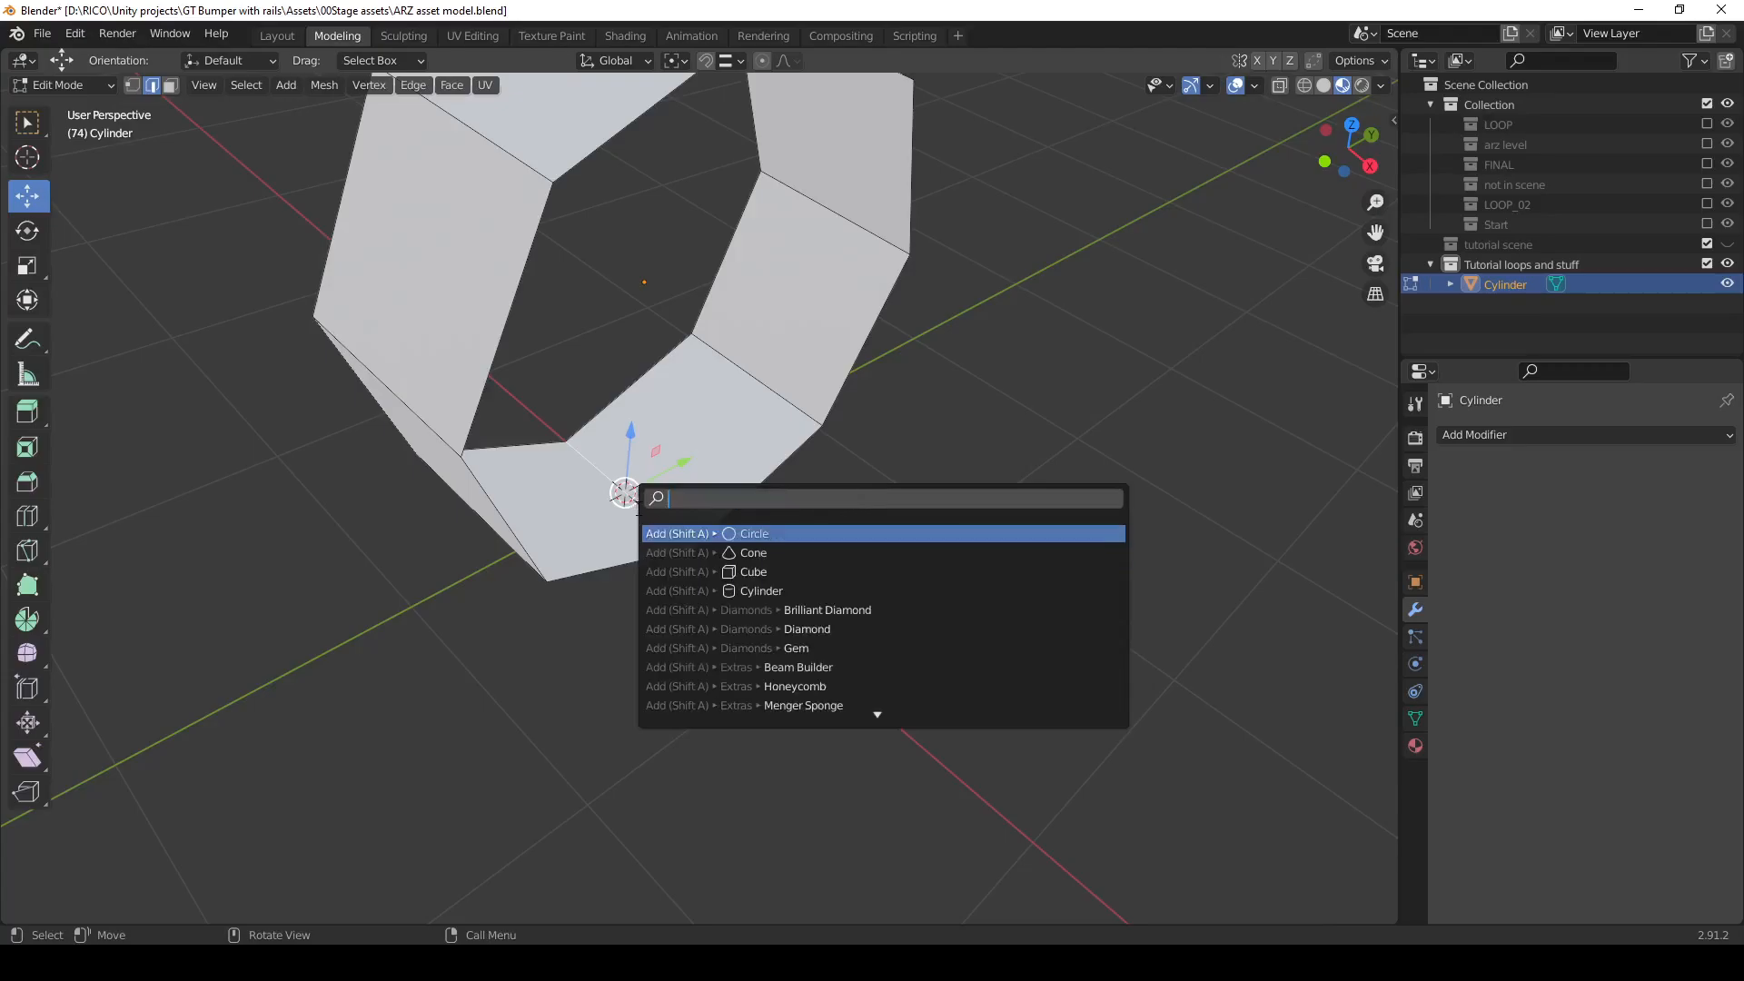
{"action": "type", "text": "SPLIT"}
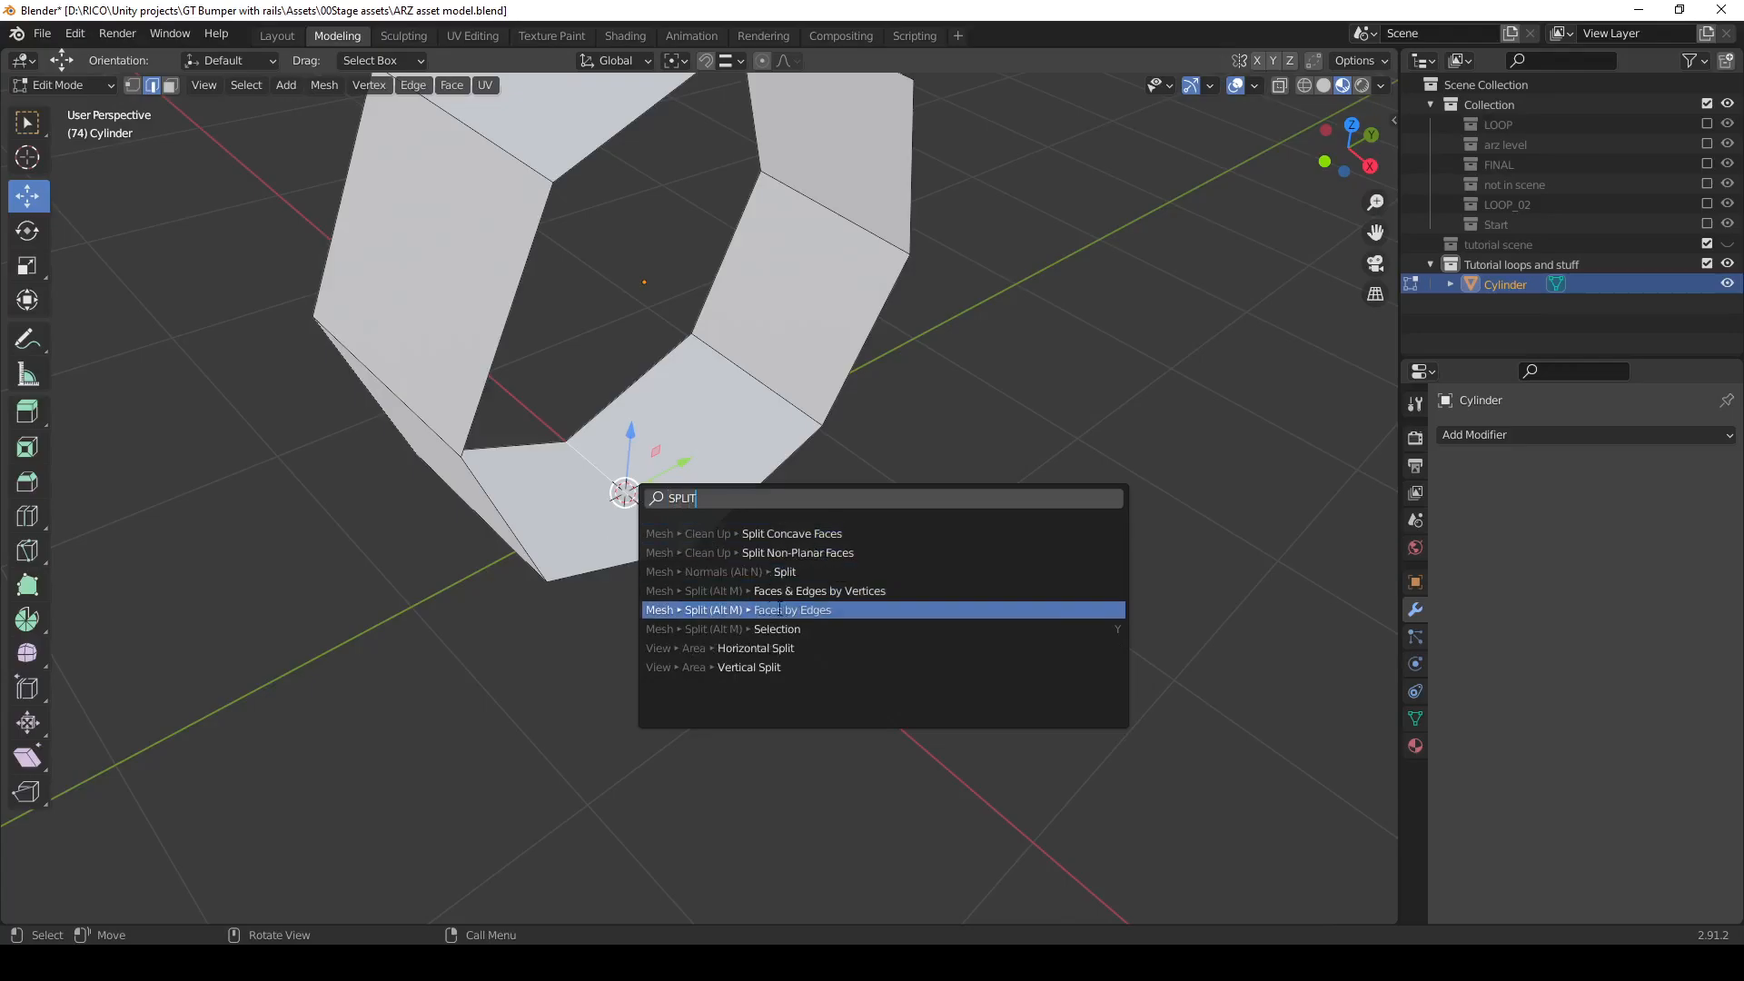
{"action": "left_click", "coordinate": [831, 611]}
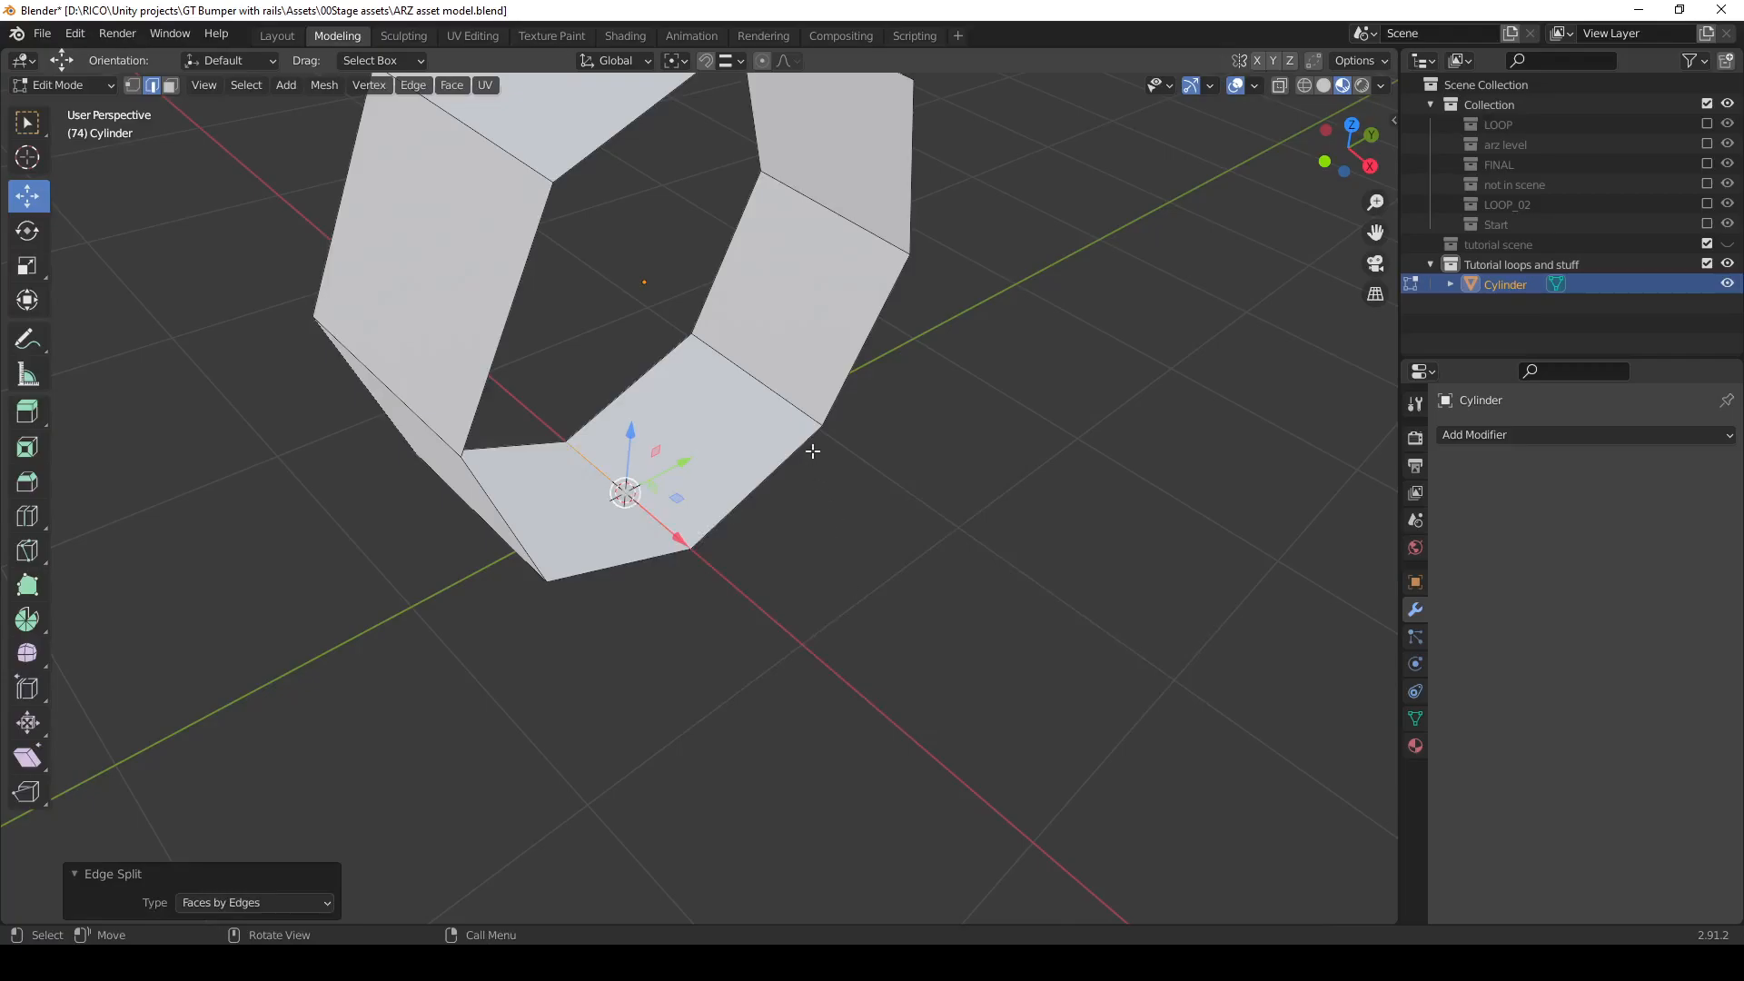
{"action": "left_click", "coordinate": [876, 463]}
{"action": "left_click", "coordinate": [652, 494]}
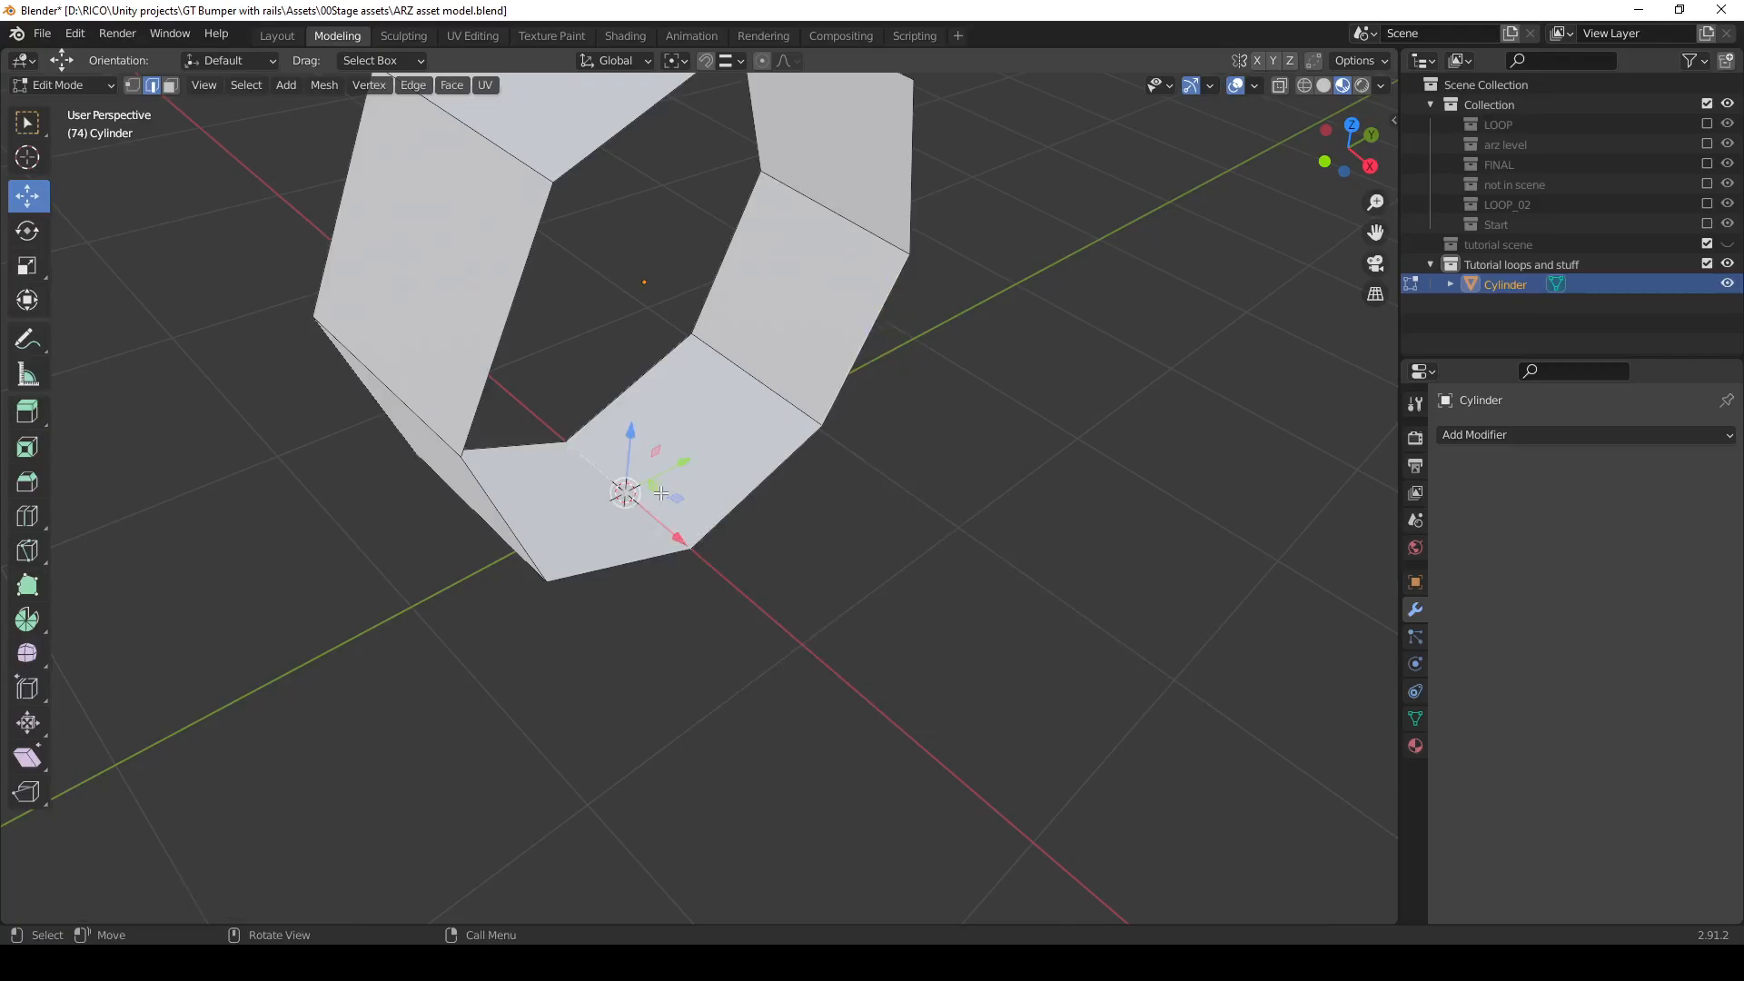
Test the split by moving the selected bottom edge freely, and undo that move.
{"action": "key", "text": "g"}
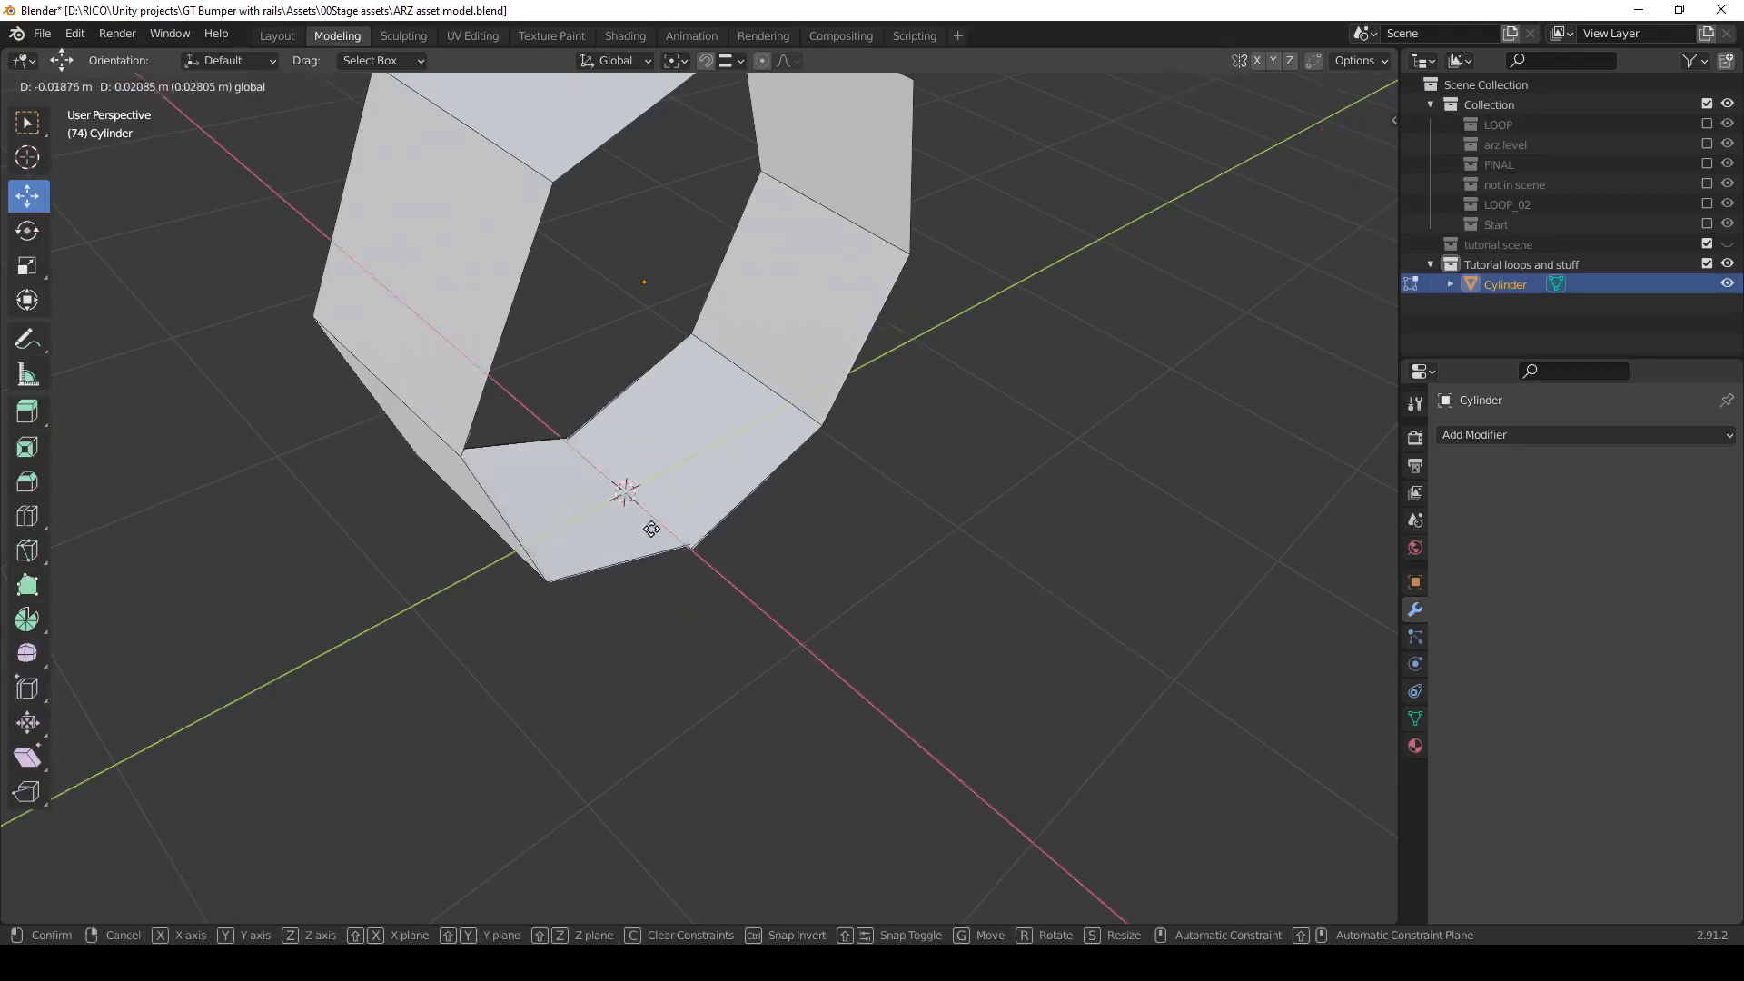
{"action": "left_click", "coordinate": [707, 520]}
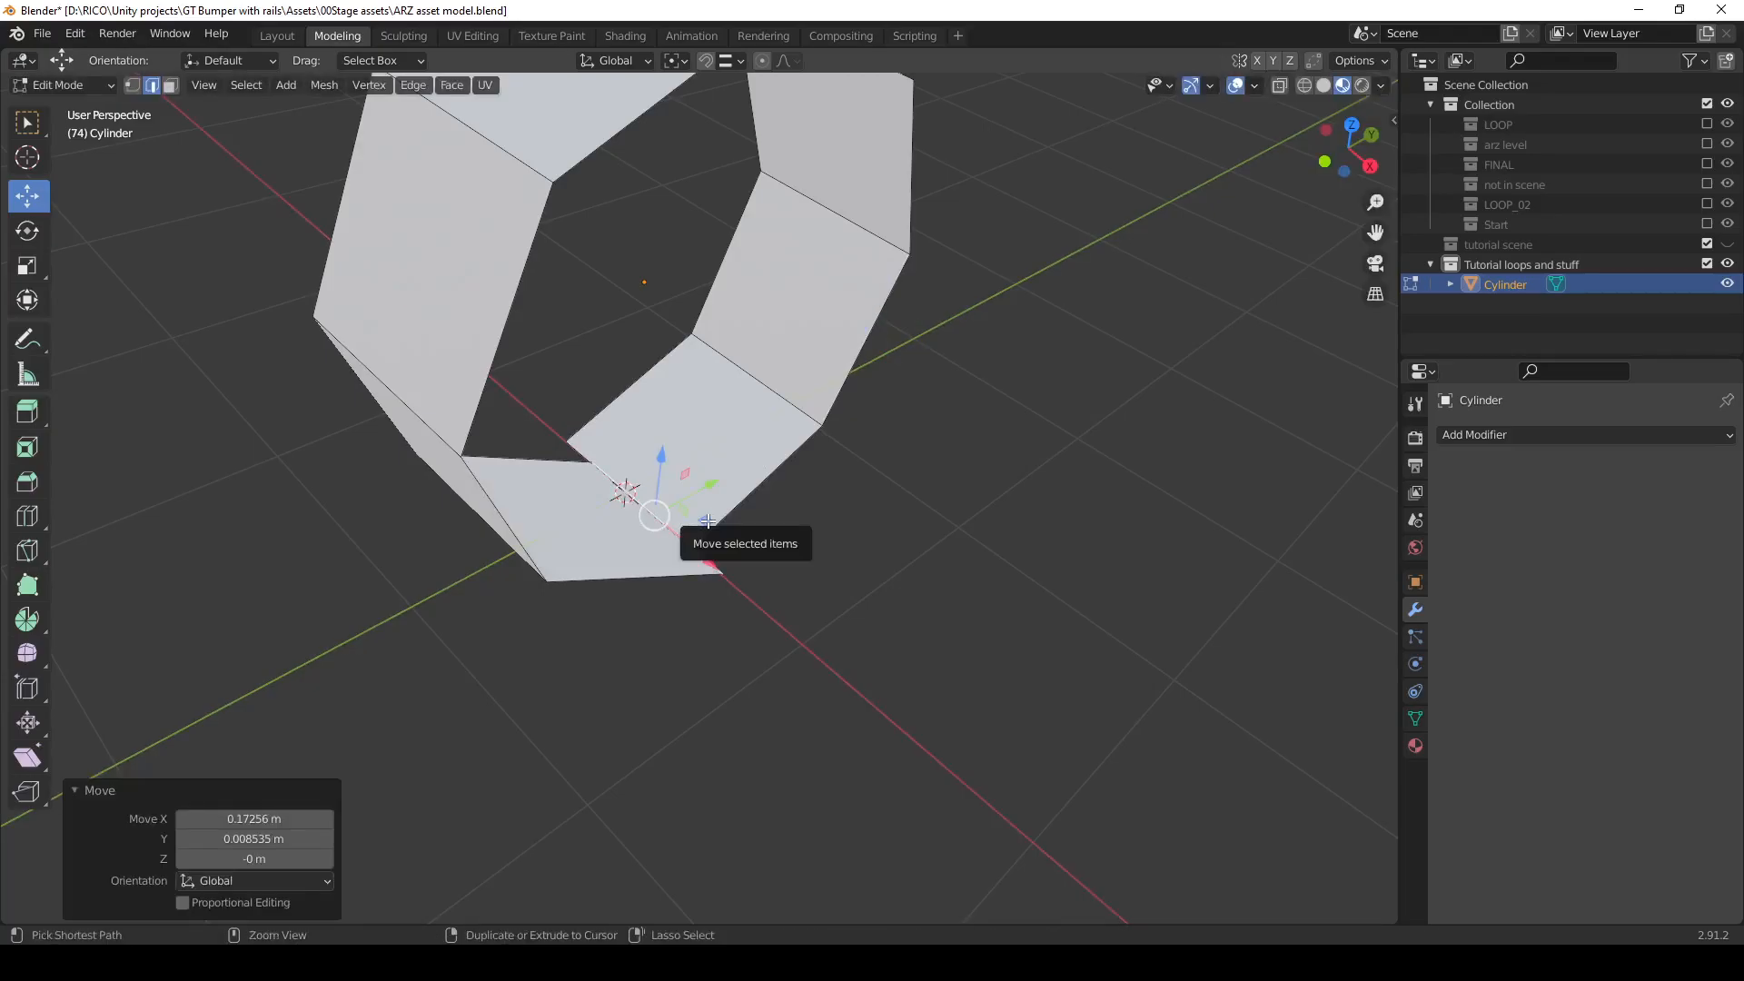
{"action": "key", "text": "ctrl+z"}
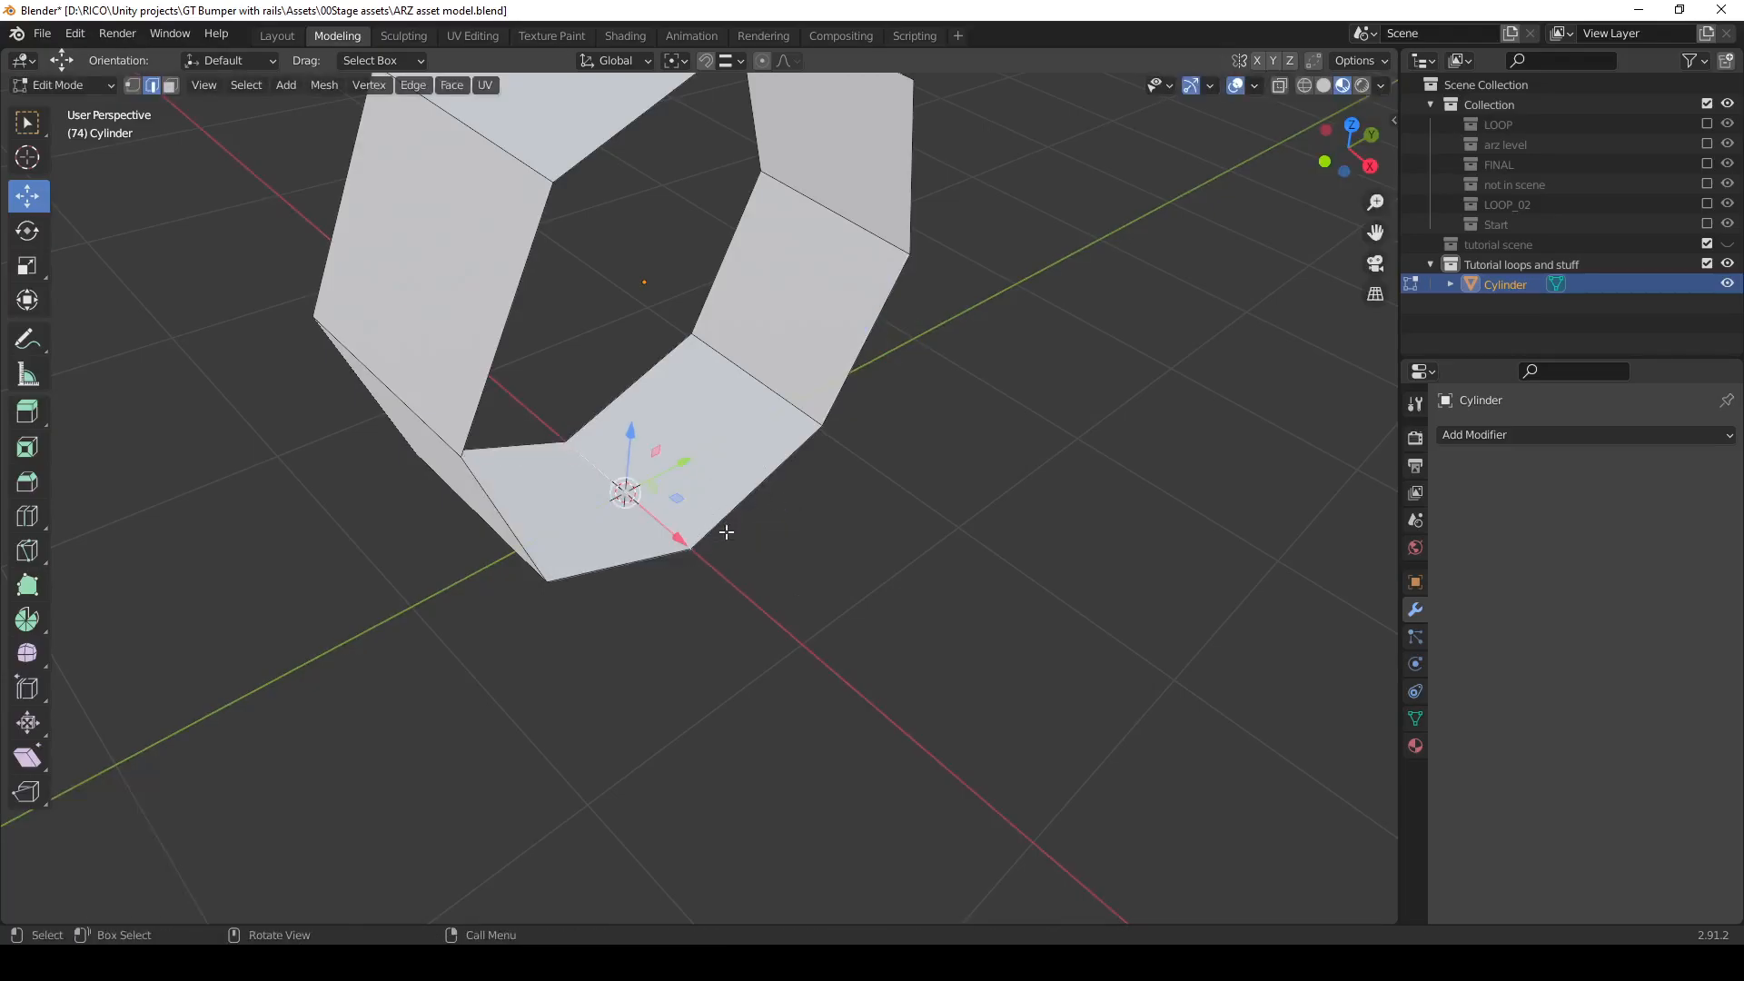
Show the ring from the top and enable proportional editing with Connected Only and Smooth falloff.
{"action": "key", "text": "grave"}
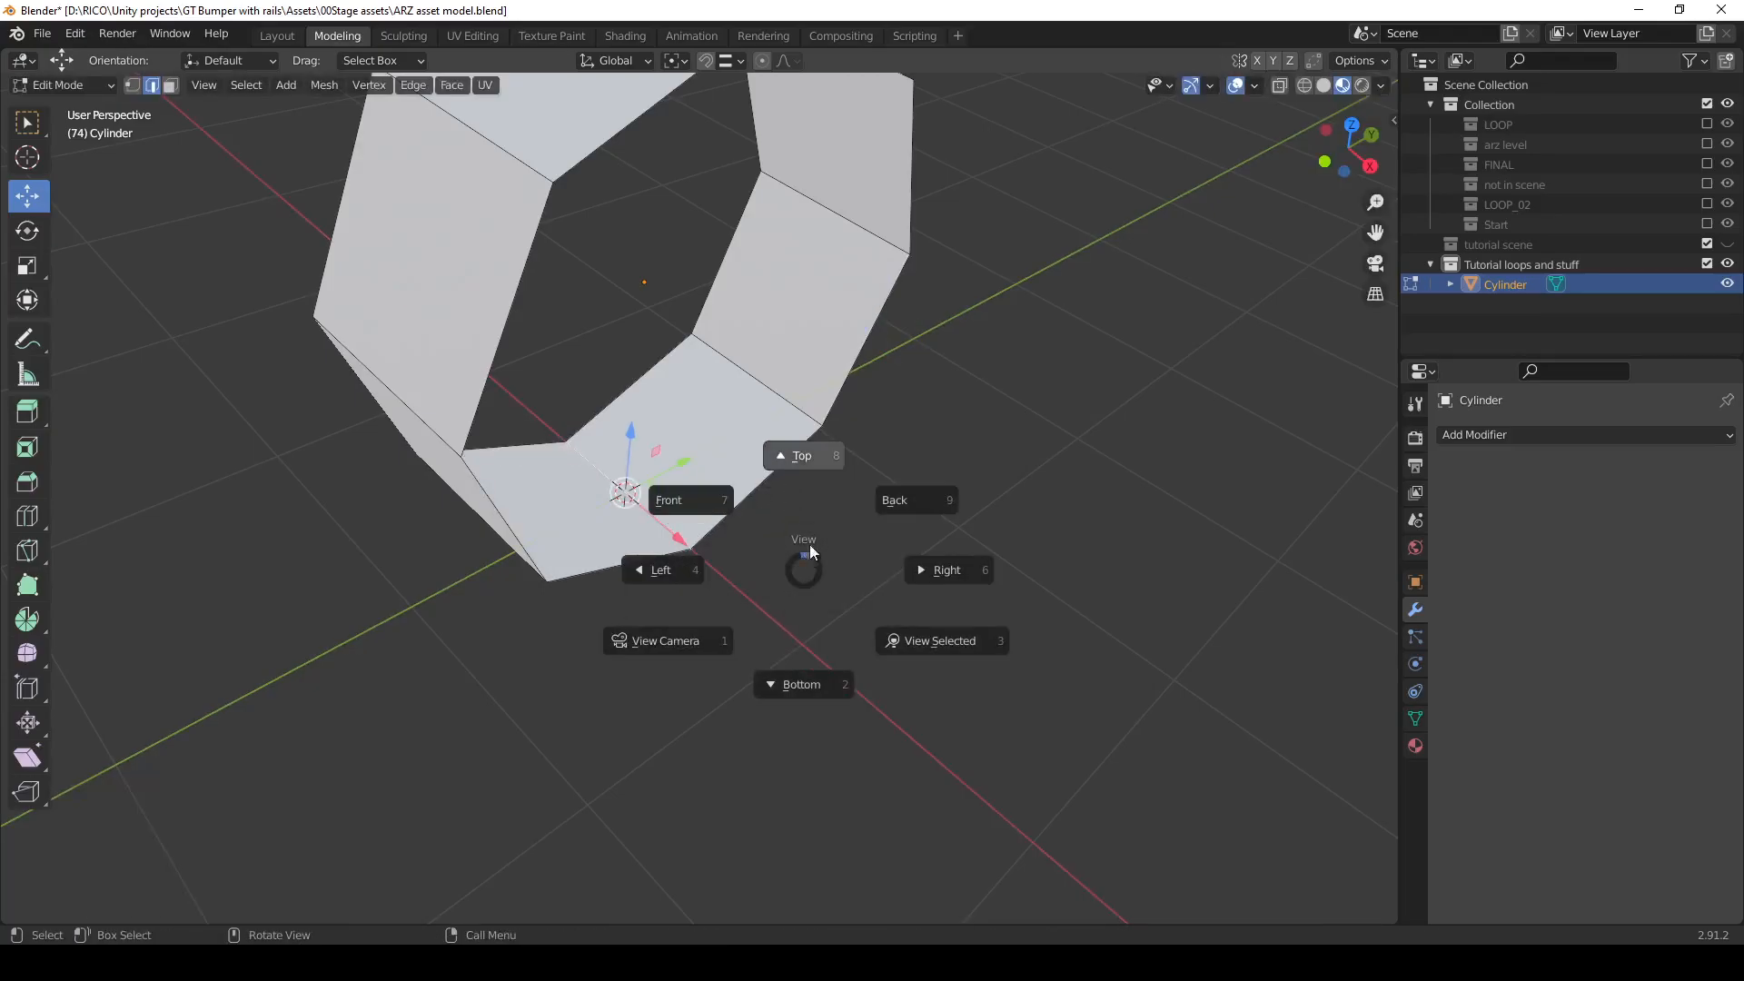
{"action": "left_click", "coordinate": [802, 461]}
{"action": "scroll", "coordinate": [855, 618], "scroll_direction": "up", "scroll_amount": 3}
{"action": "middle_click_drag", "start_coordinate": [857, 623], "coordinate": [928, 548], "text": "ctrl"}
{"action": "middle_click_drag", "start_coordinate": [927, 547], "coordinate": [791, 546], "text": "shift"}
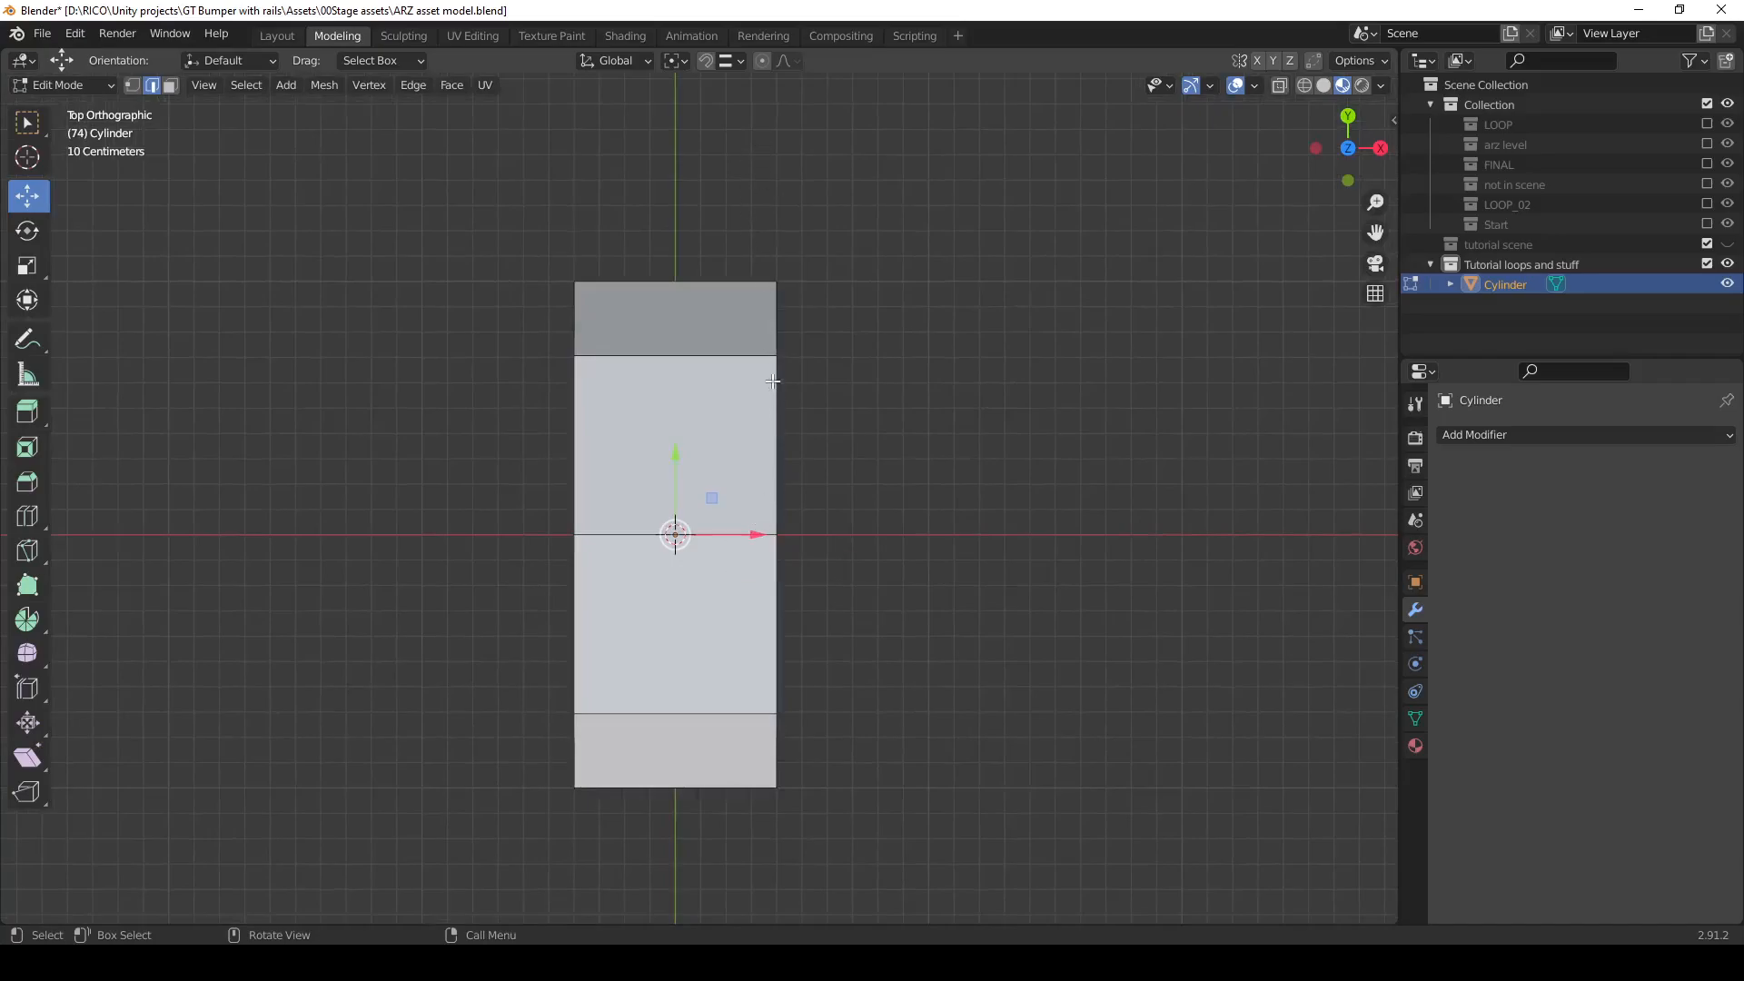
{"action": "left_click", "coordinate": [766, 62]}
{"action": "left_click", "coordinate": [789, 61]}
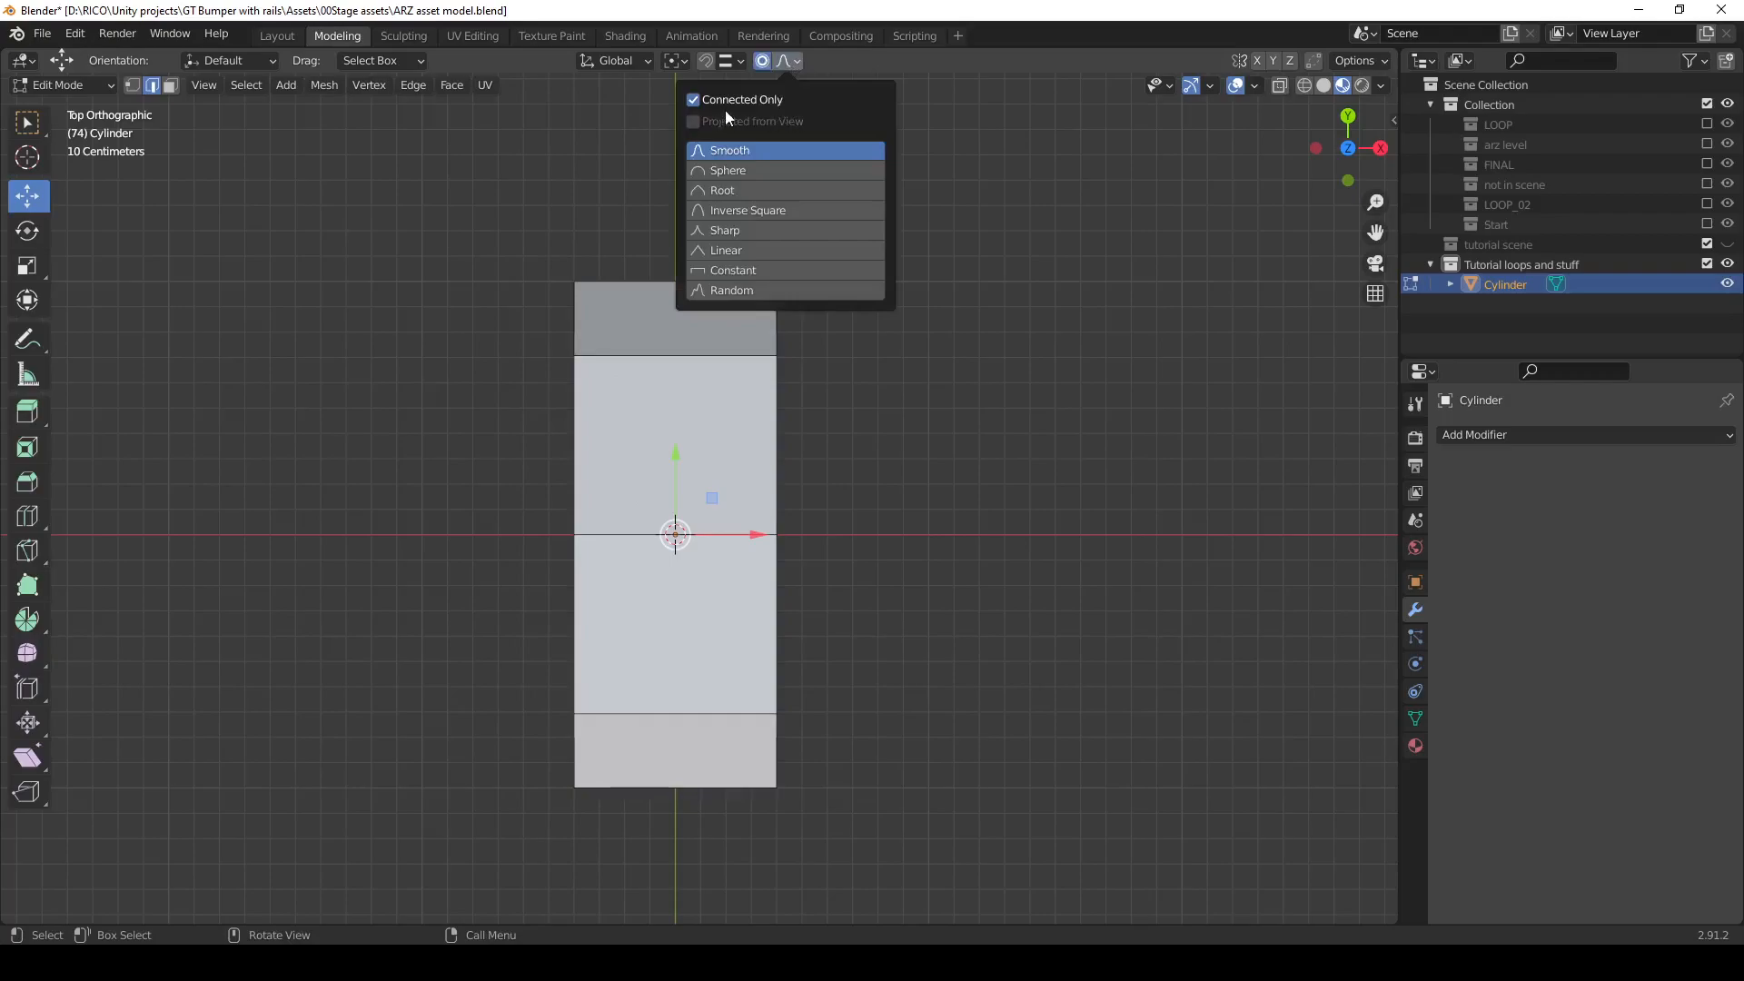
{"action": "left_click", "coordinate": [692, 104]}
{"action": "left_click", "coordinate": [694, 100]}
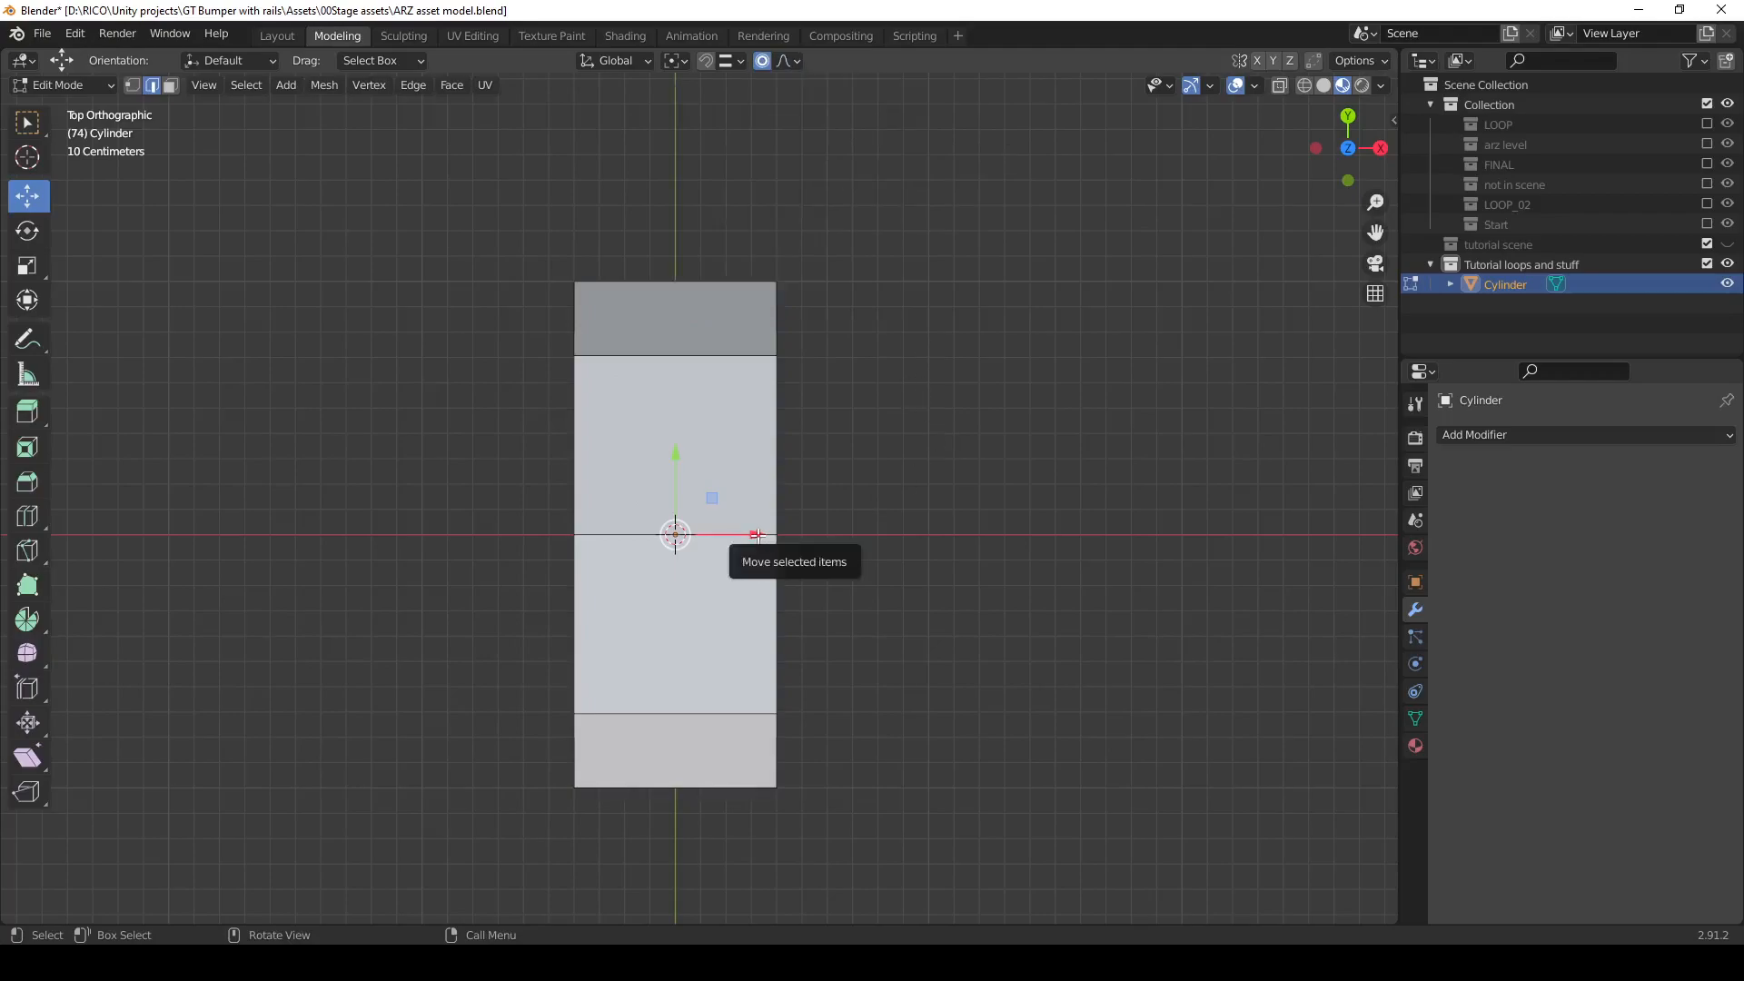
Move the selected bottom edge about 0.91 m along X with a proportional size of about 6.73.
{"action": "left_click_drag", "start_coordinate": [757, 535], "coordinate": [993, 594]}
{"action": "scroll", "coordinate": [766, 542], "scroll_direction": "up", "scroll_amount": 4}
{"action": "scroll", "coordinate": [775, 549], "scroll_direction": "up", "scroll_amount": 19}
{"action": "scroll", "coordinate": [774, 551], "scroll_direction": "up", "scroll_amount": 8}
{"action": "scroll", "coordinate": [774, 552], "scroll_direction": "down", "scroll_amount": 3}
{"action": "scroll", "coordinate": [837, 572], "scroll_direction": "up", "scroll_amount": 1}
{"action": "scroll", "coordinate": [837, 572], "scroll_direction": "up", "scroll_amount": 1}
{"action": "scroll", "coordinate": [994, 594], "scroll_direction": "down", "scroll_amount": 10}
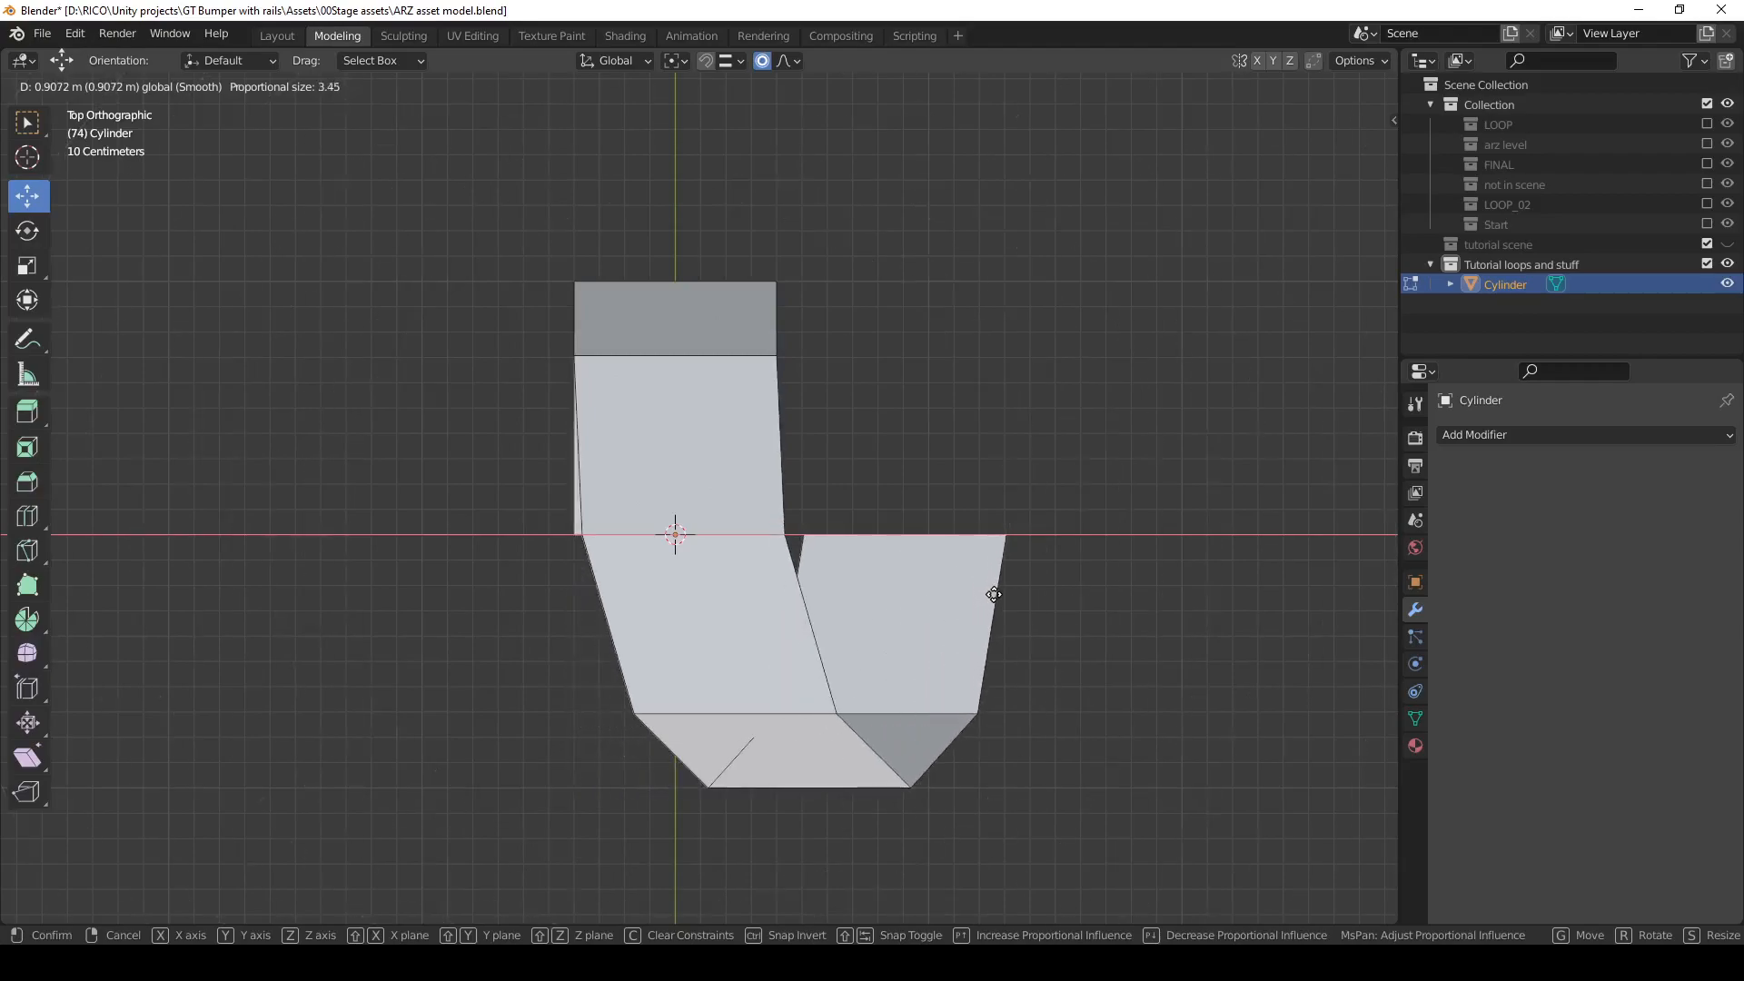
{"action": "scroll", "coordinate": [994, 594], "scroll_direction": "down", "scroll_amount": 2}
{"action": "scroll", "coordinate": [994, 594], "scroll_direction": "down", "scroll_amount": 4}
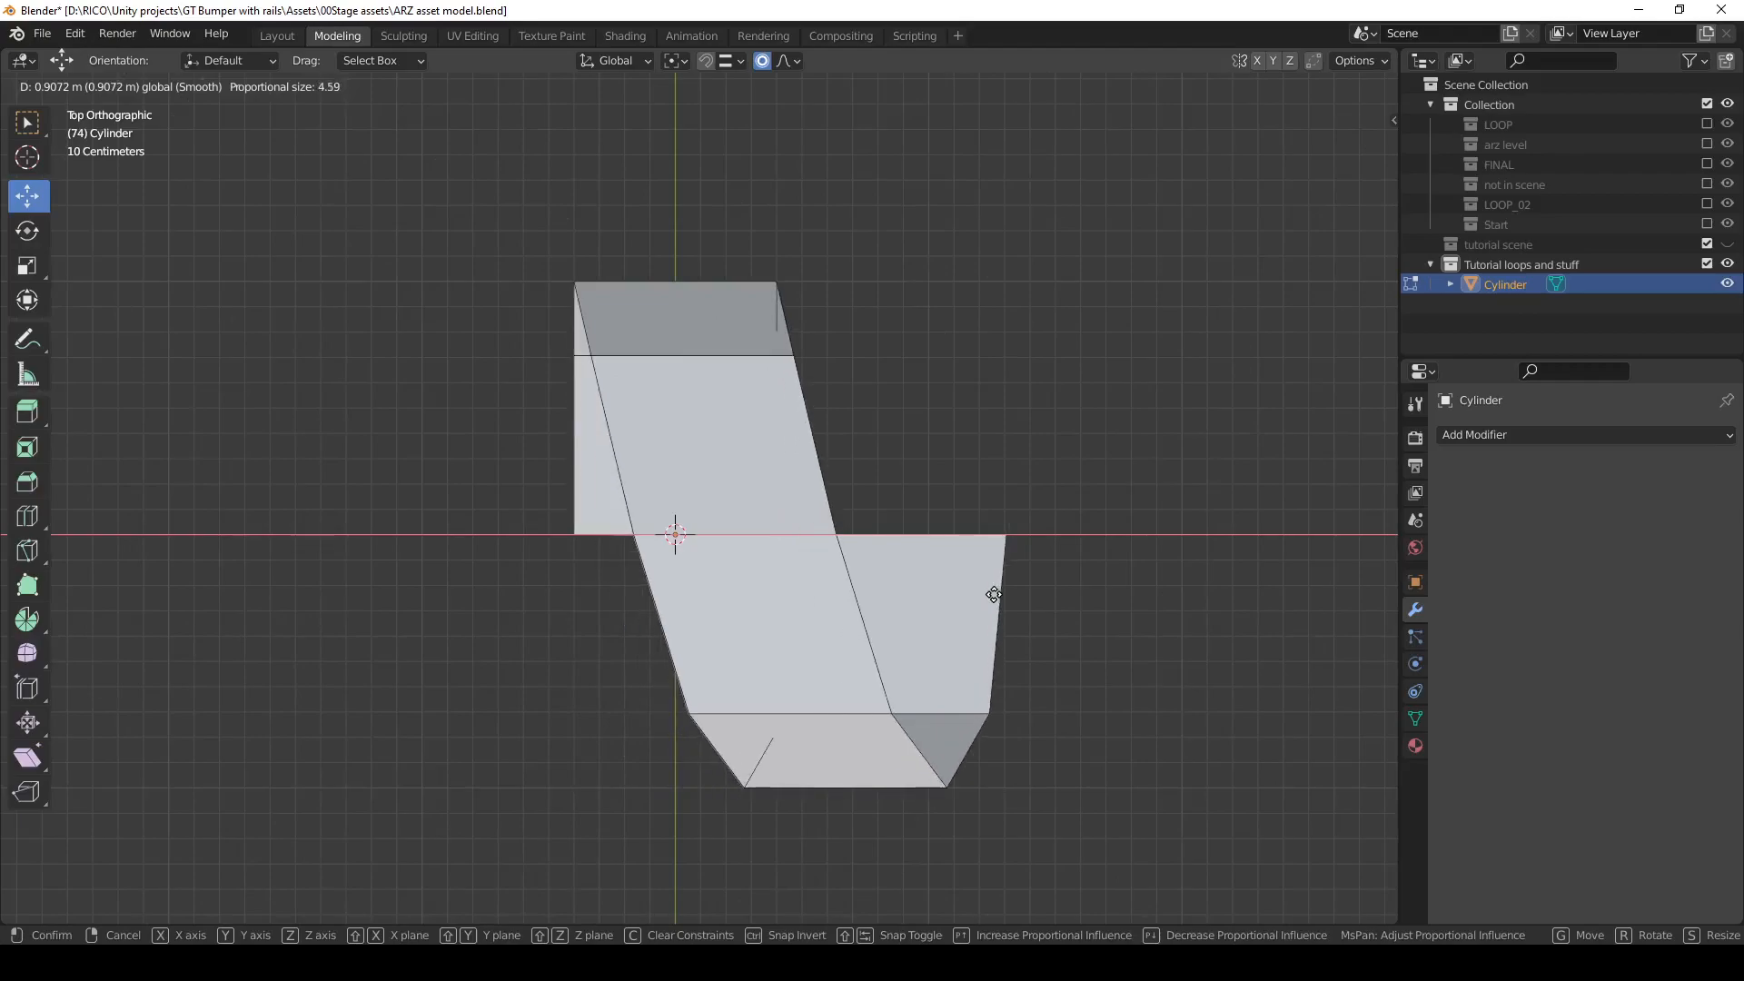
{"action": "scroll", "coordinate": [993, 594], "scroll_direction": "down", "scroll_amount": 1}
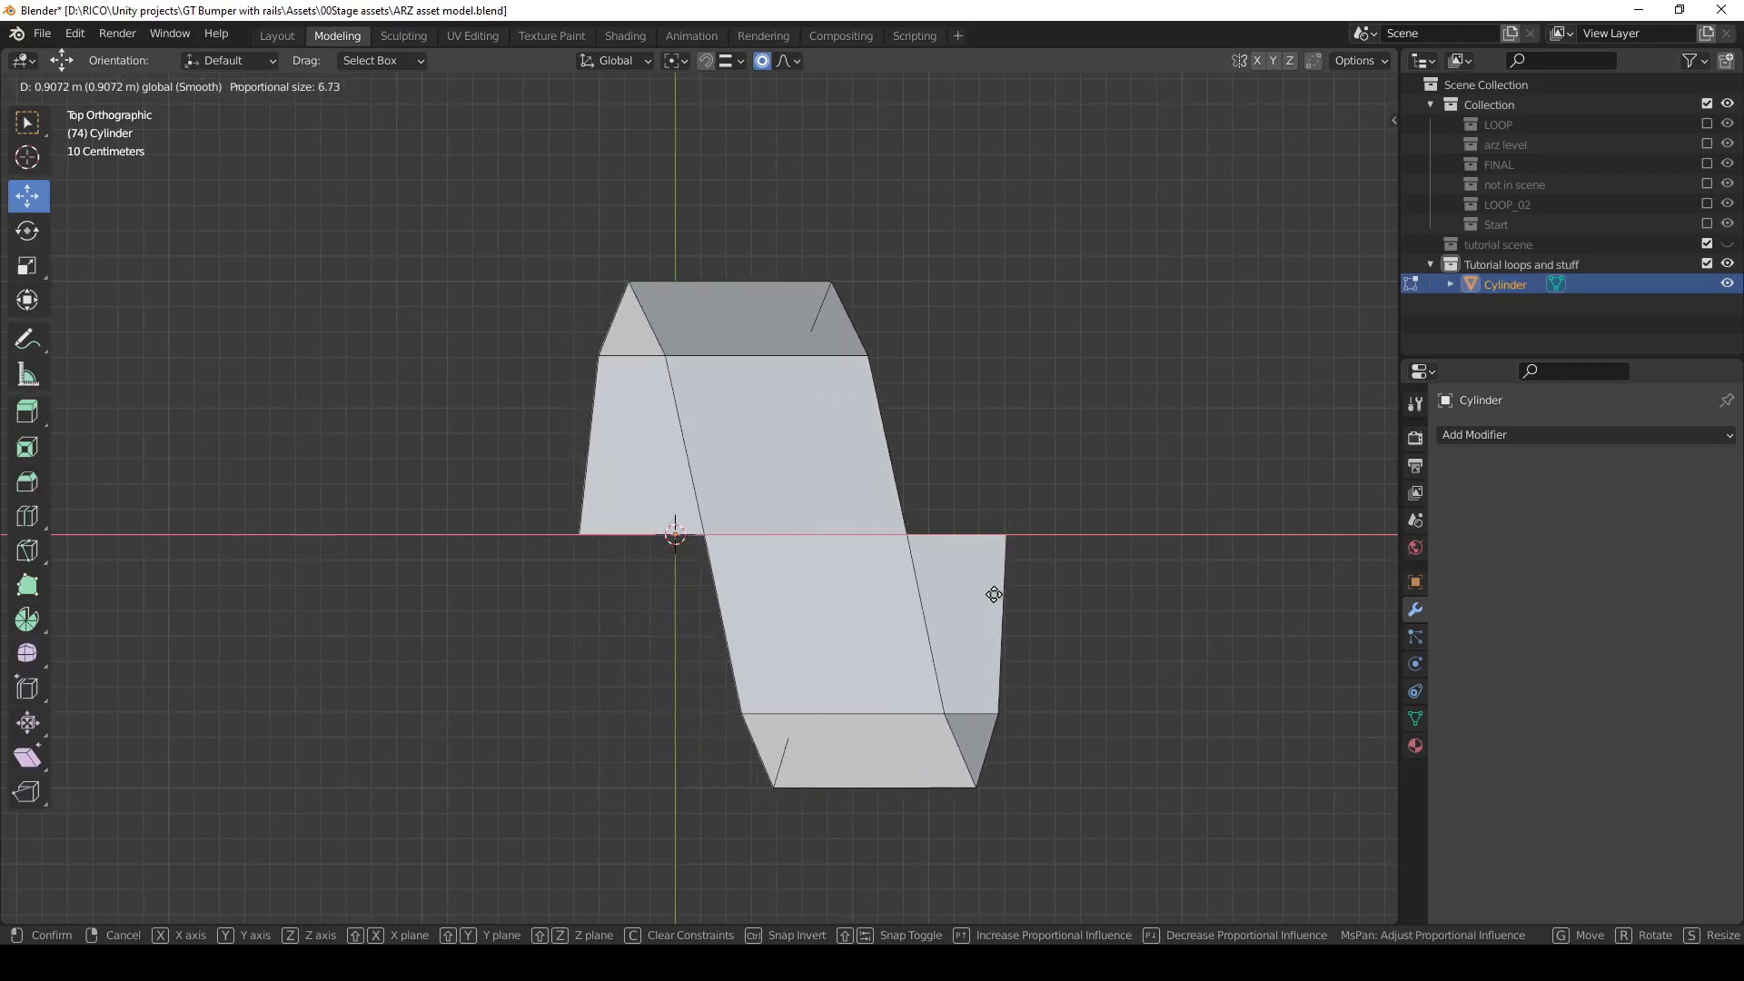
{"action": "scroll", "coordinate": [994, 594], "scroll_direction": "up", "scroll_amount": 1}
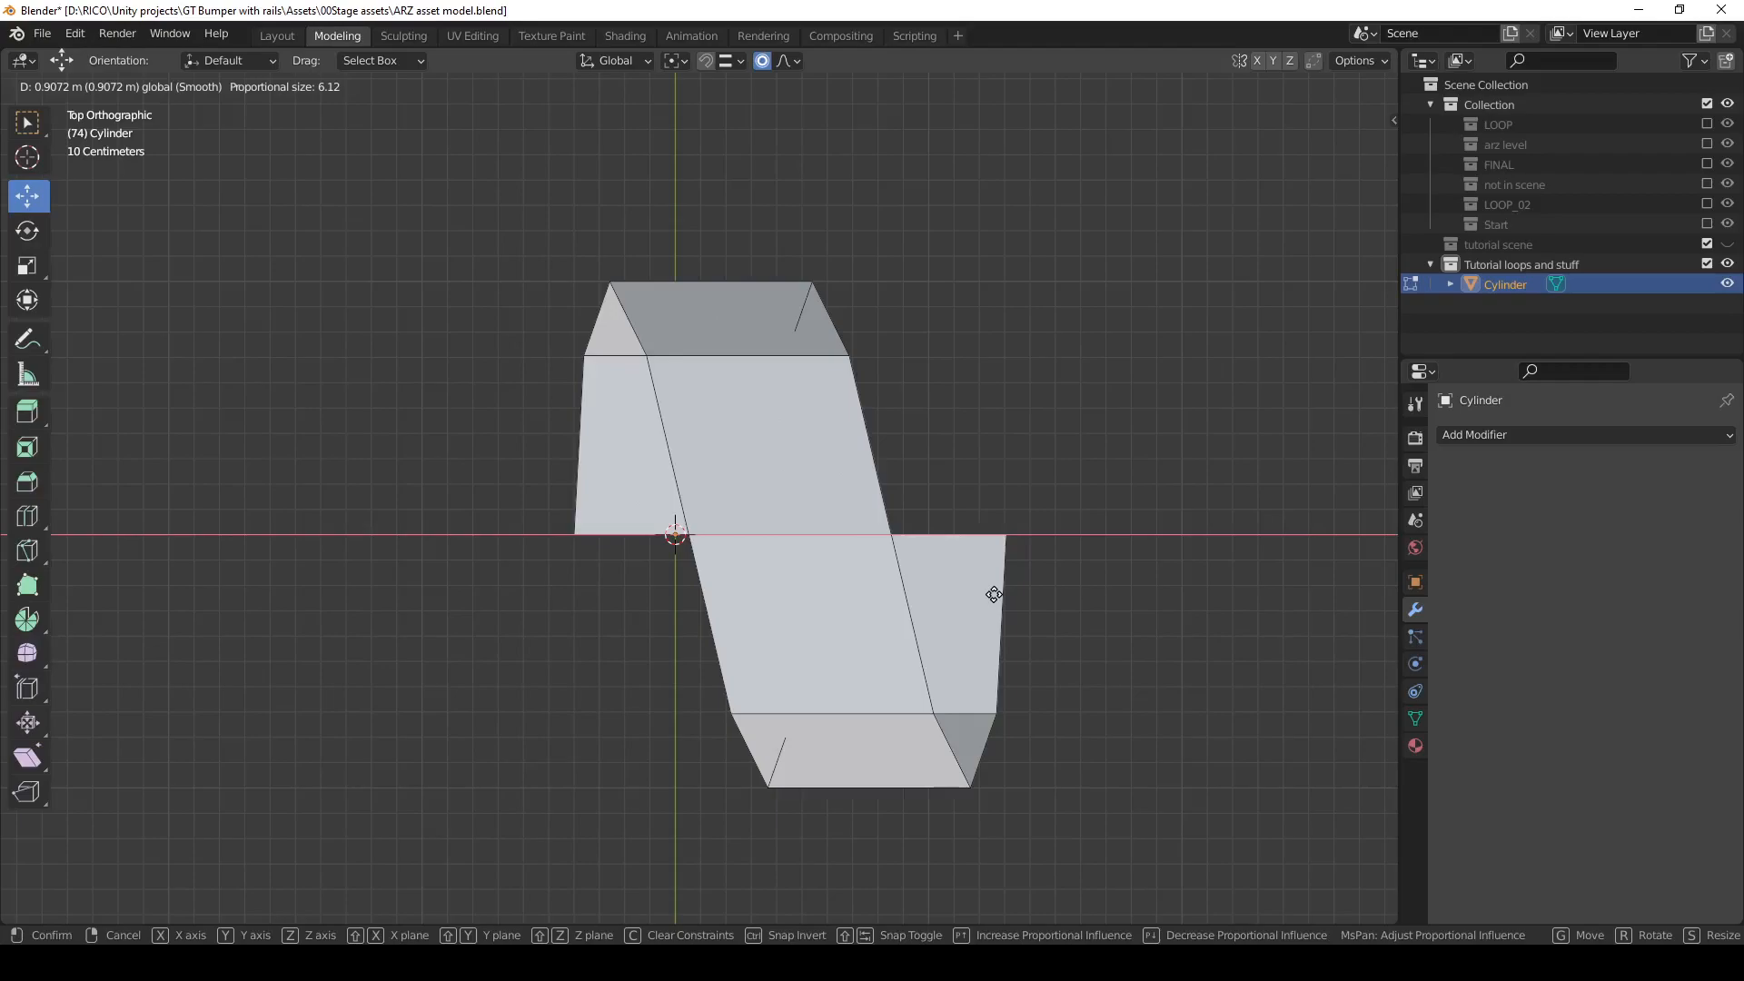
{"action": "scroll", "coordinate": [994, 594], "scroll_direction": "down", "scroll_amount": 1}
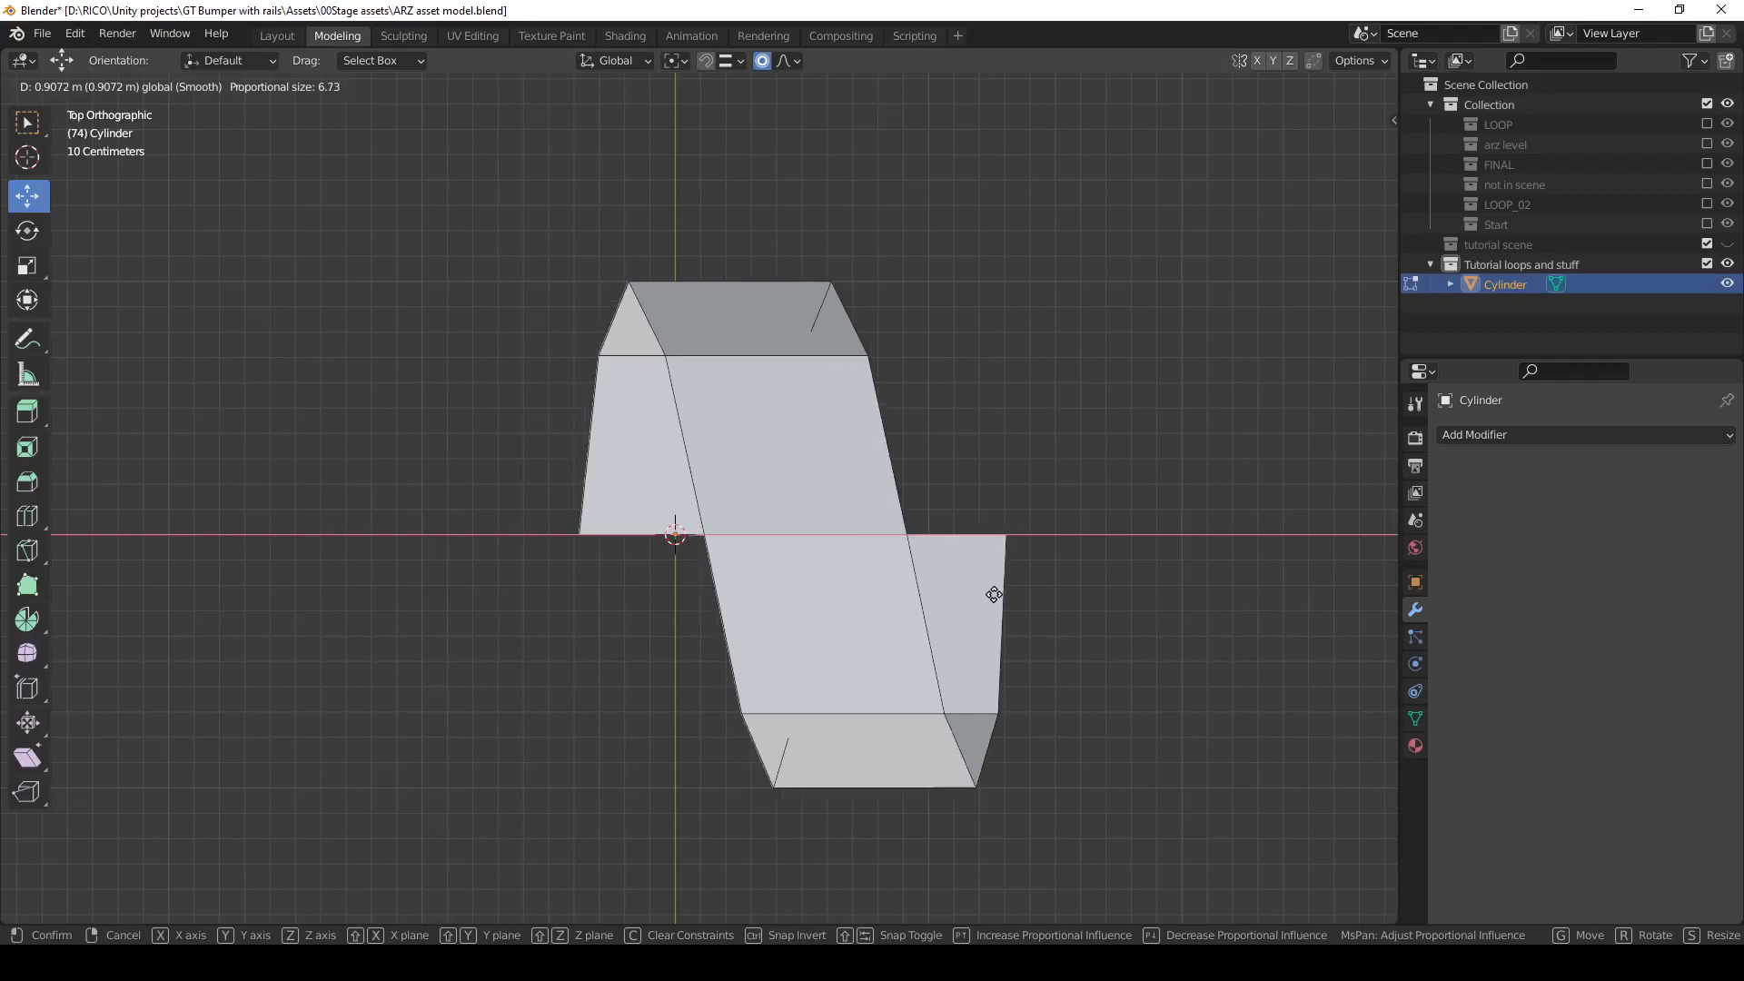
{"action": "scroll", "coordinate": [994, 594], "scroll_direction": "down", "scroll_amount": 1}
{"action": "scroll", "coordinate": [994, 594], "scroll_direction": "up", "scroll_amount": 1}
{"action": "left_click", "coordinate": [994, 594]}
Extrude the offset bottom edge 1 m along the global Y axis.
{"action": "middle_click_drag", "start_coordinate": [1270, 651], "coordinate": [627, 536]}
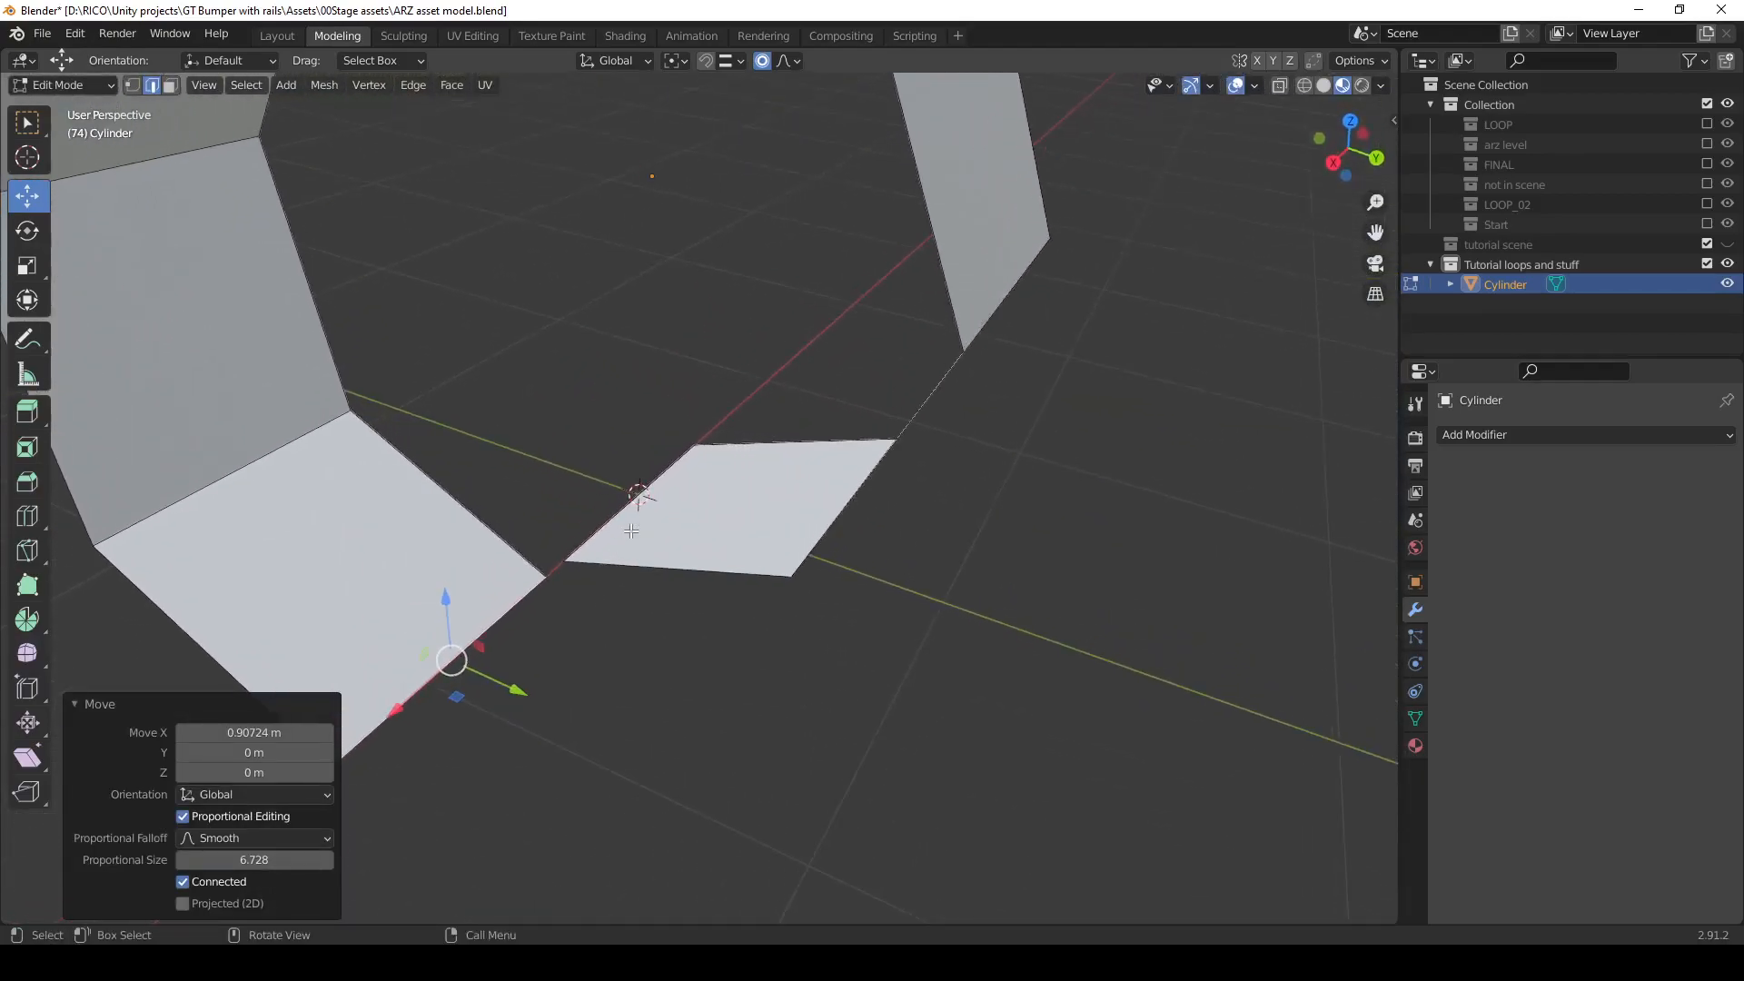
{"action": "middle_click_drag", "start_coordinate": [567, 588], "coordinate": [742, 639]}
{"action": "key", "text": "g"}
{"action": "key", "text": "z"}
{"action": "key", "text": "y"}
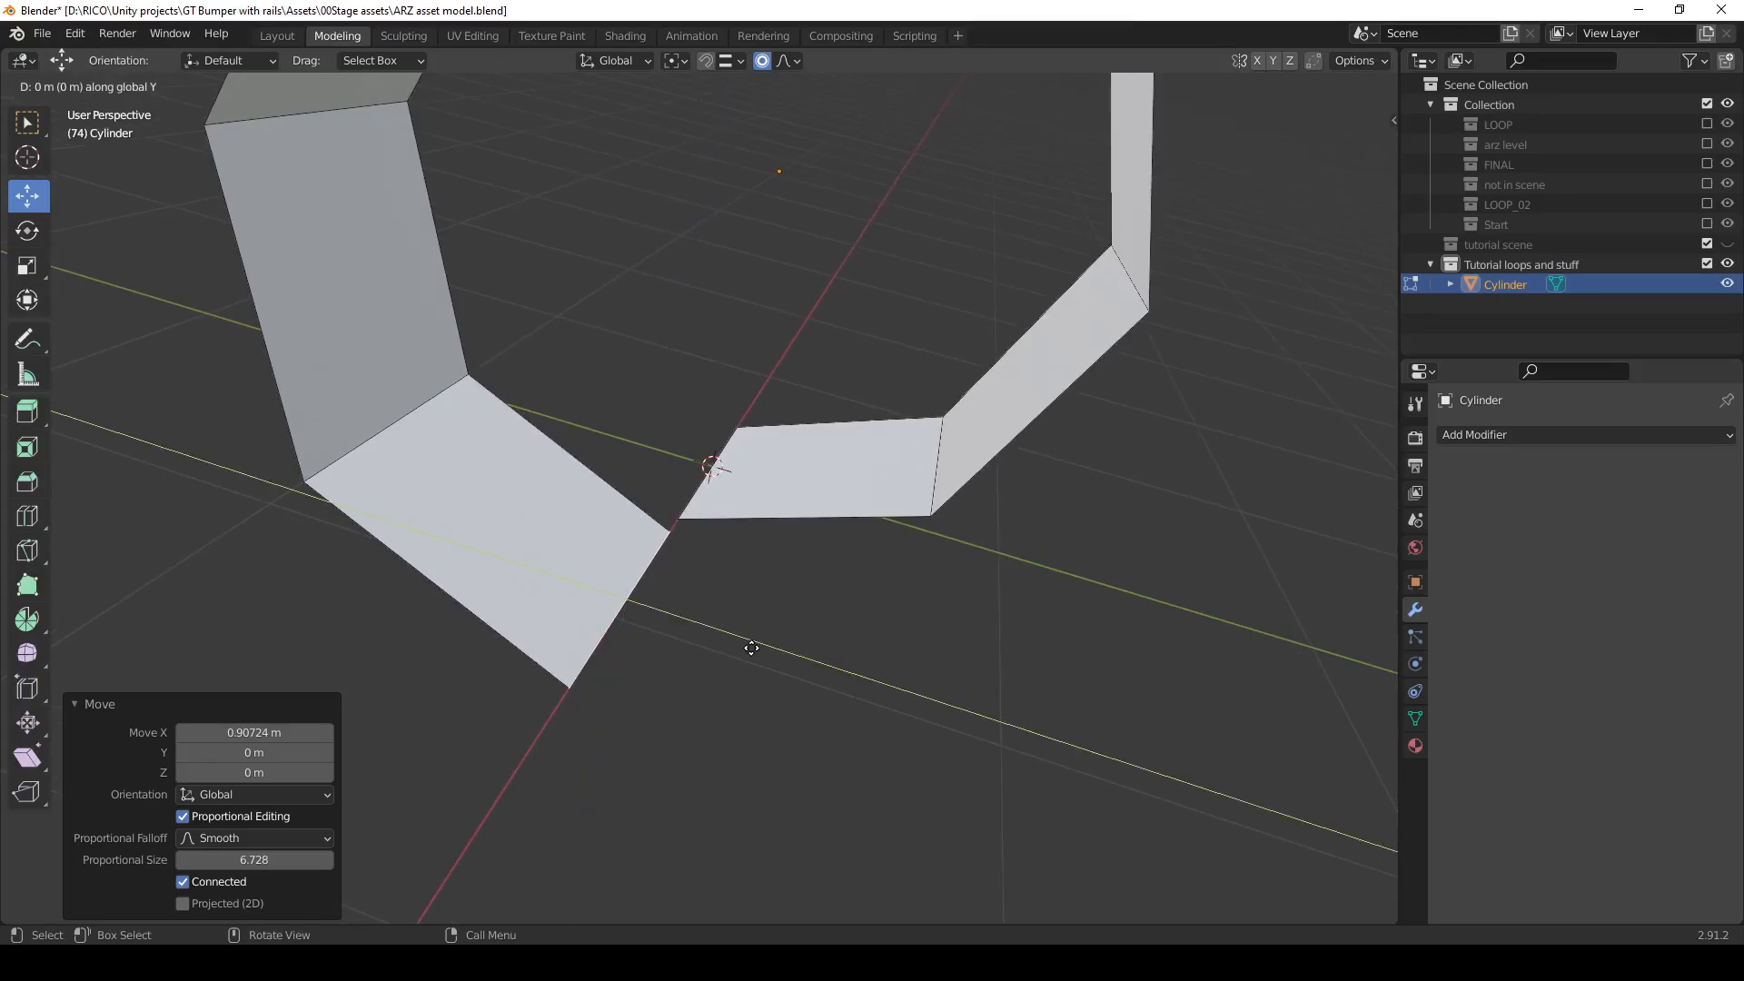
{"action": "key", "text": "1"}
{"action": "key", "text": "Return"}
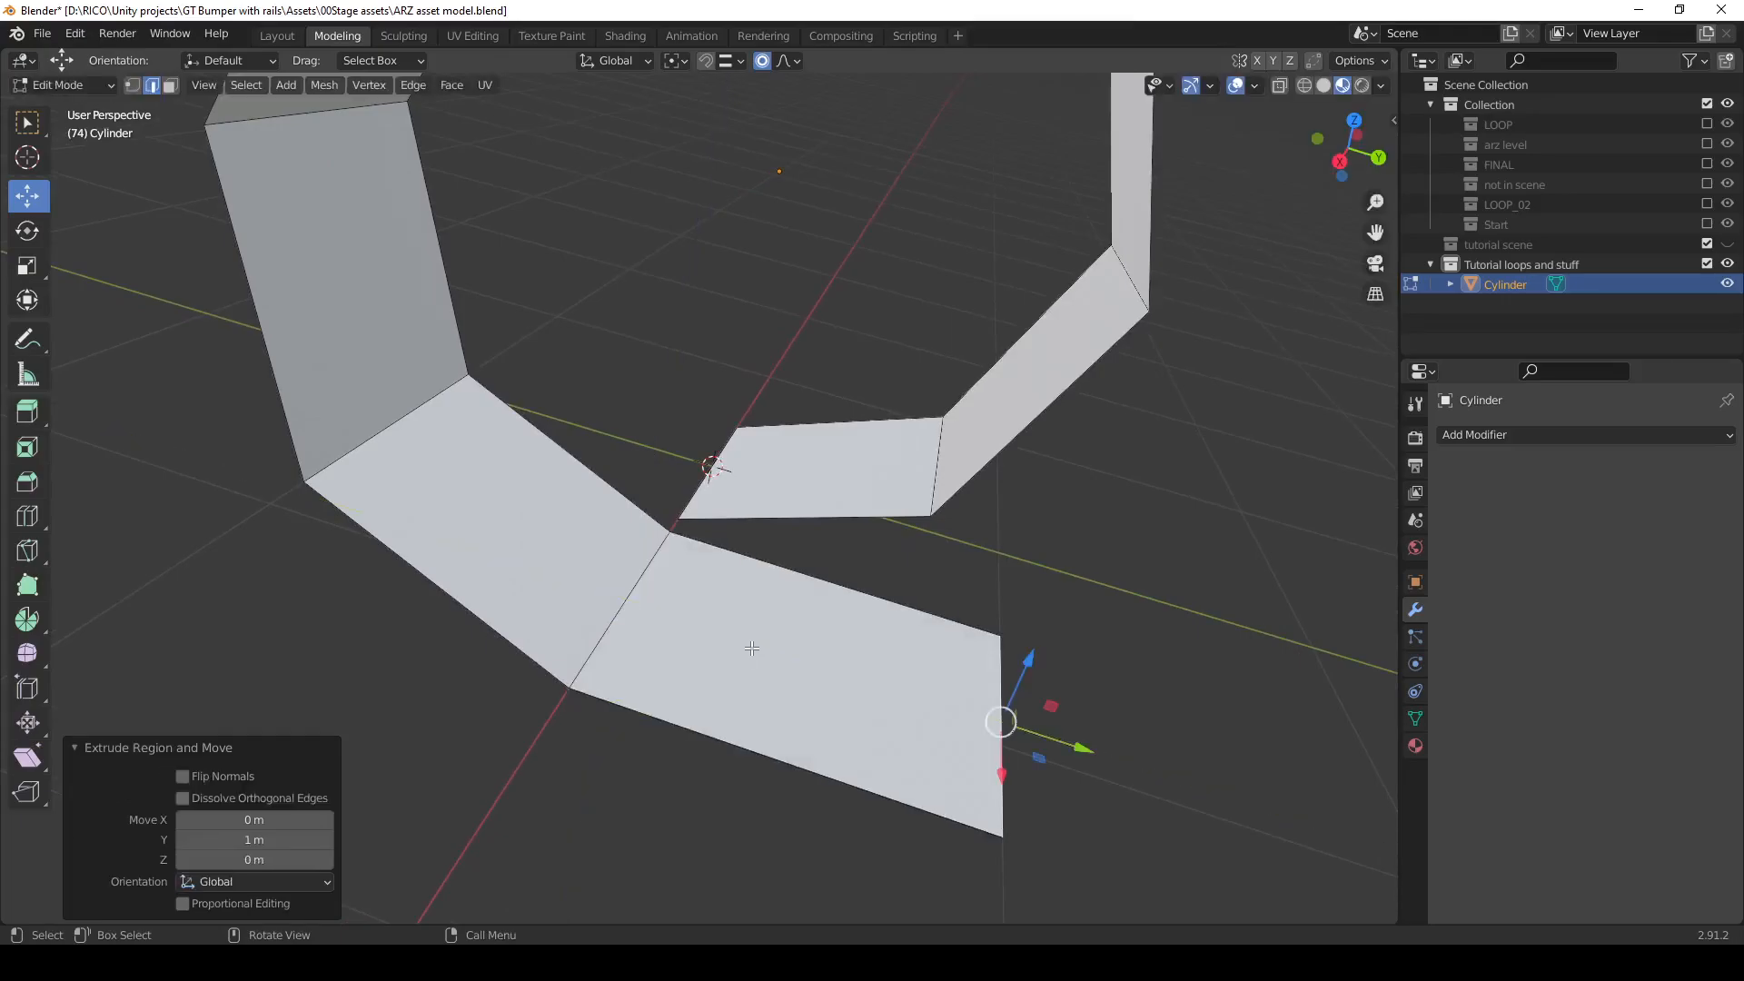
Extrude the other open bottom edge of the ring -1 m along the global Y axis.
{"action": "left_click", "coordinate": [708, 478]}
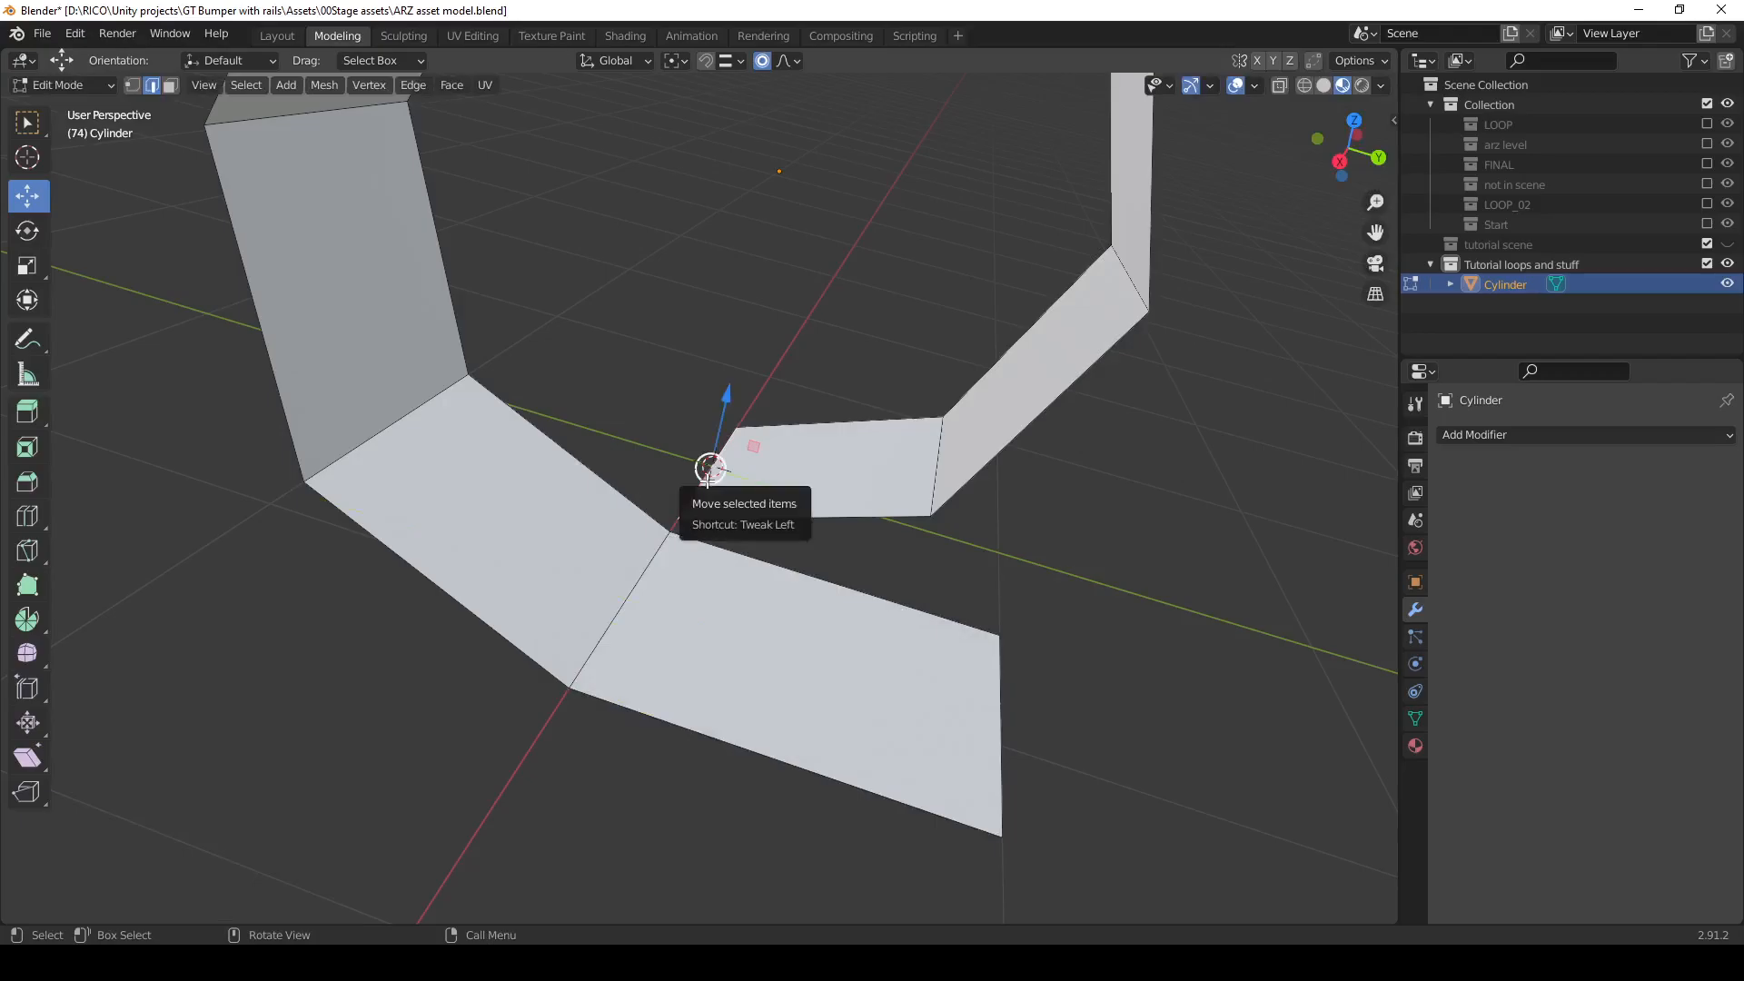
{"action": "left_click_drag", "start_coordinate": [708, 479], "coordinate": [707, 479]}
{"action": "type", "text": "y"}
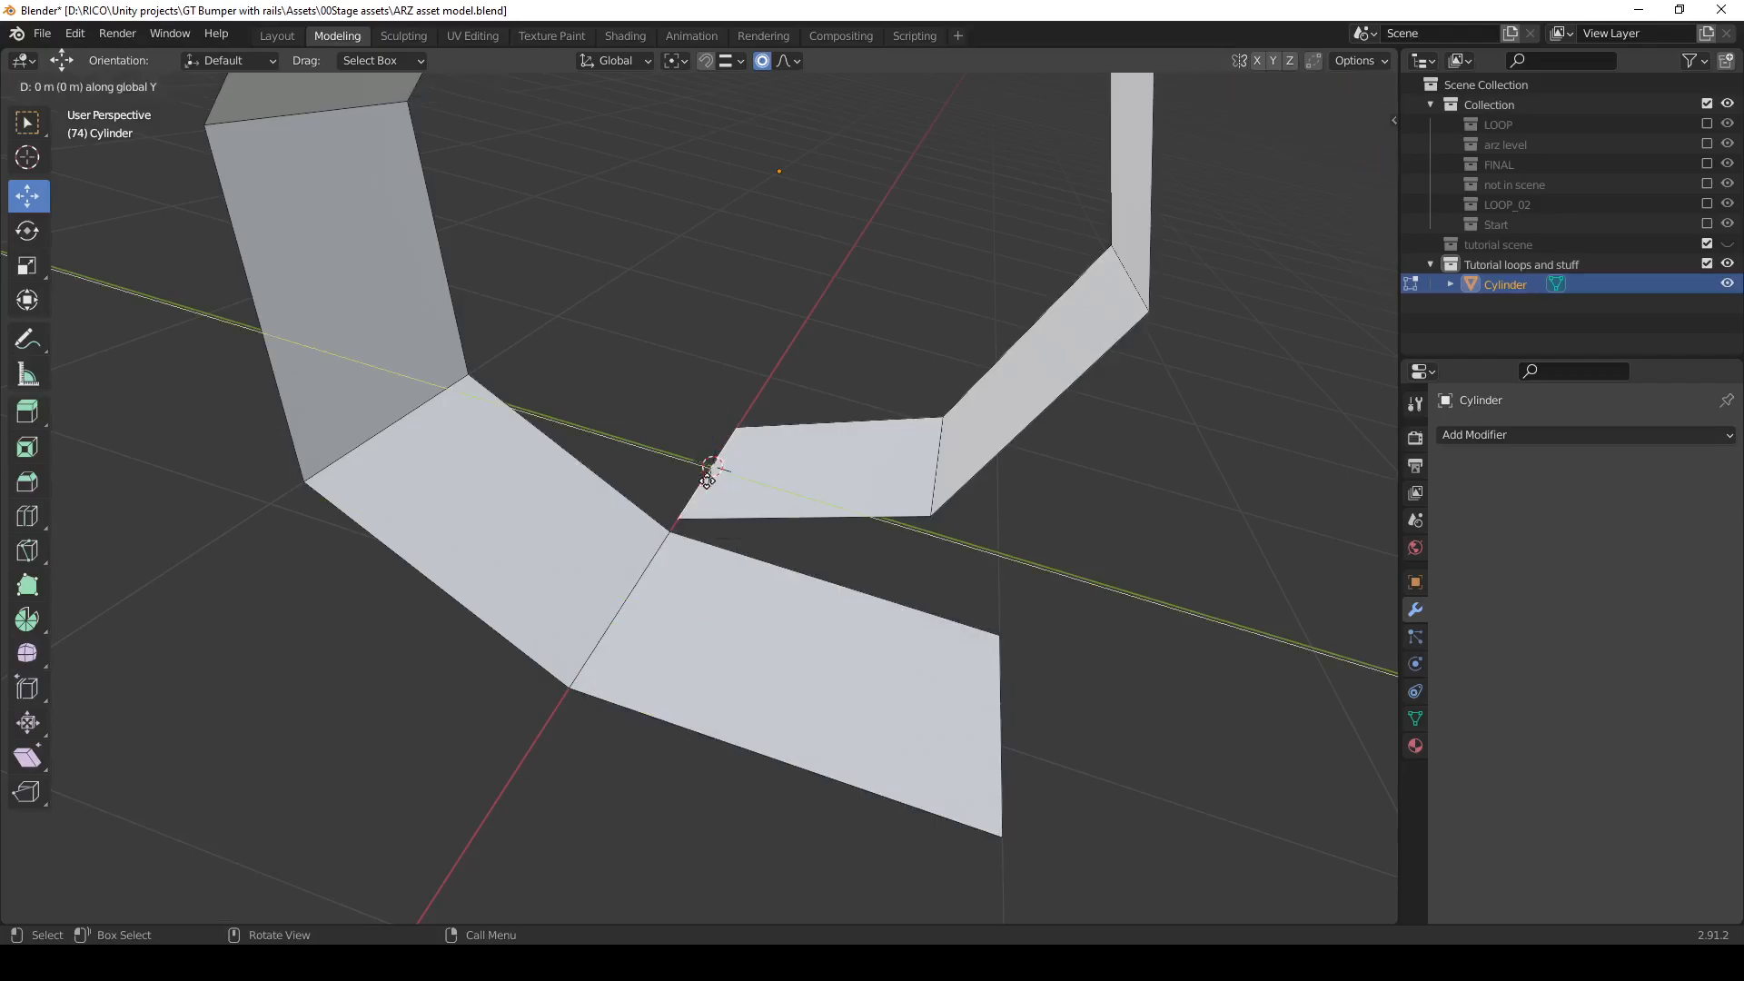
{"action": "type", "text": "-1"}
{"action": "key", "text": "Return"}
{"action": "middle_click_drag", "start_coordinate": [717, 494], "coordinate": [629, 663]}
{"action": "scroll", "coordinate": [628, 663], "scroll_direction": "down", "scroll_amount": 2}
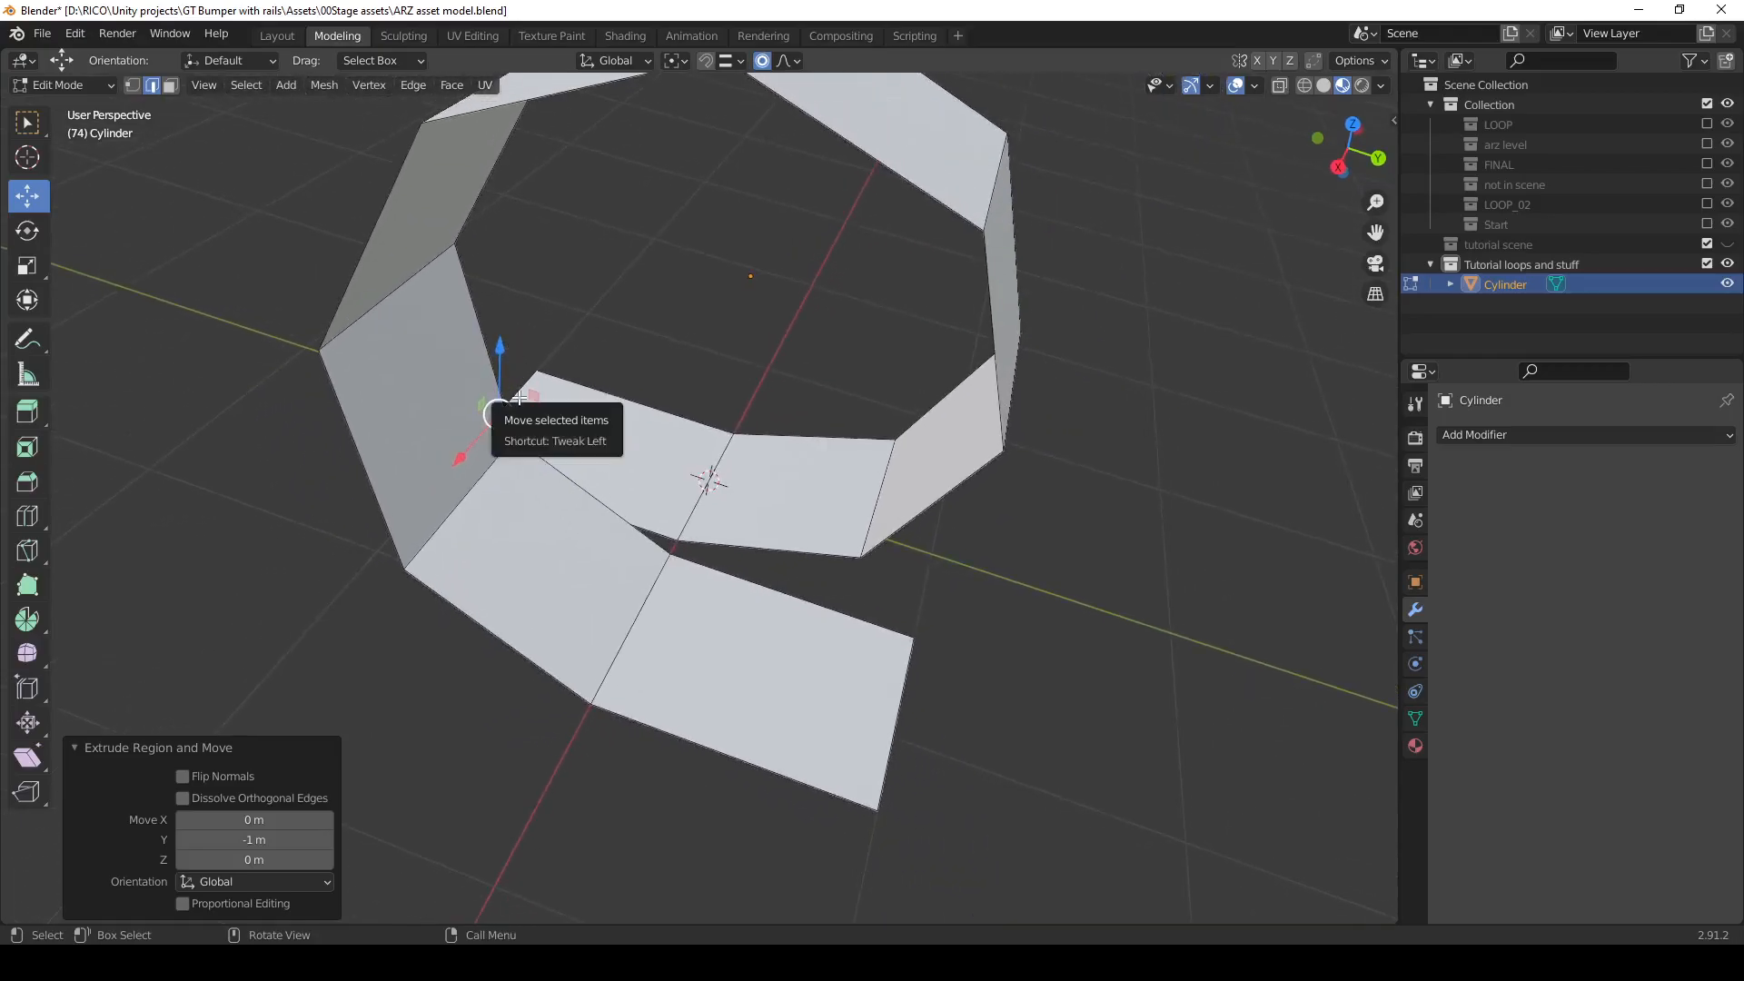
Select both outer end edges, turn off proportional editing, and lower them about 0.08 m along Z.
{"action": "left_click", "coordinate": [905, 701], "text": "shift"}
{"action": "middle_click_drag", "start_coordinate": [762, 776], "coordinate": [732, 400]}
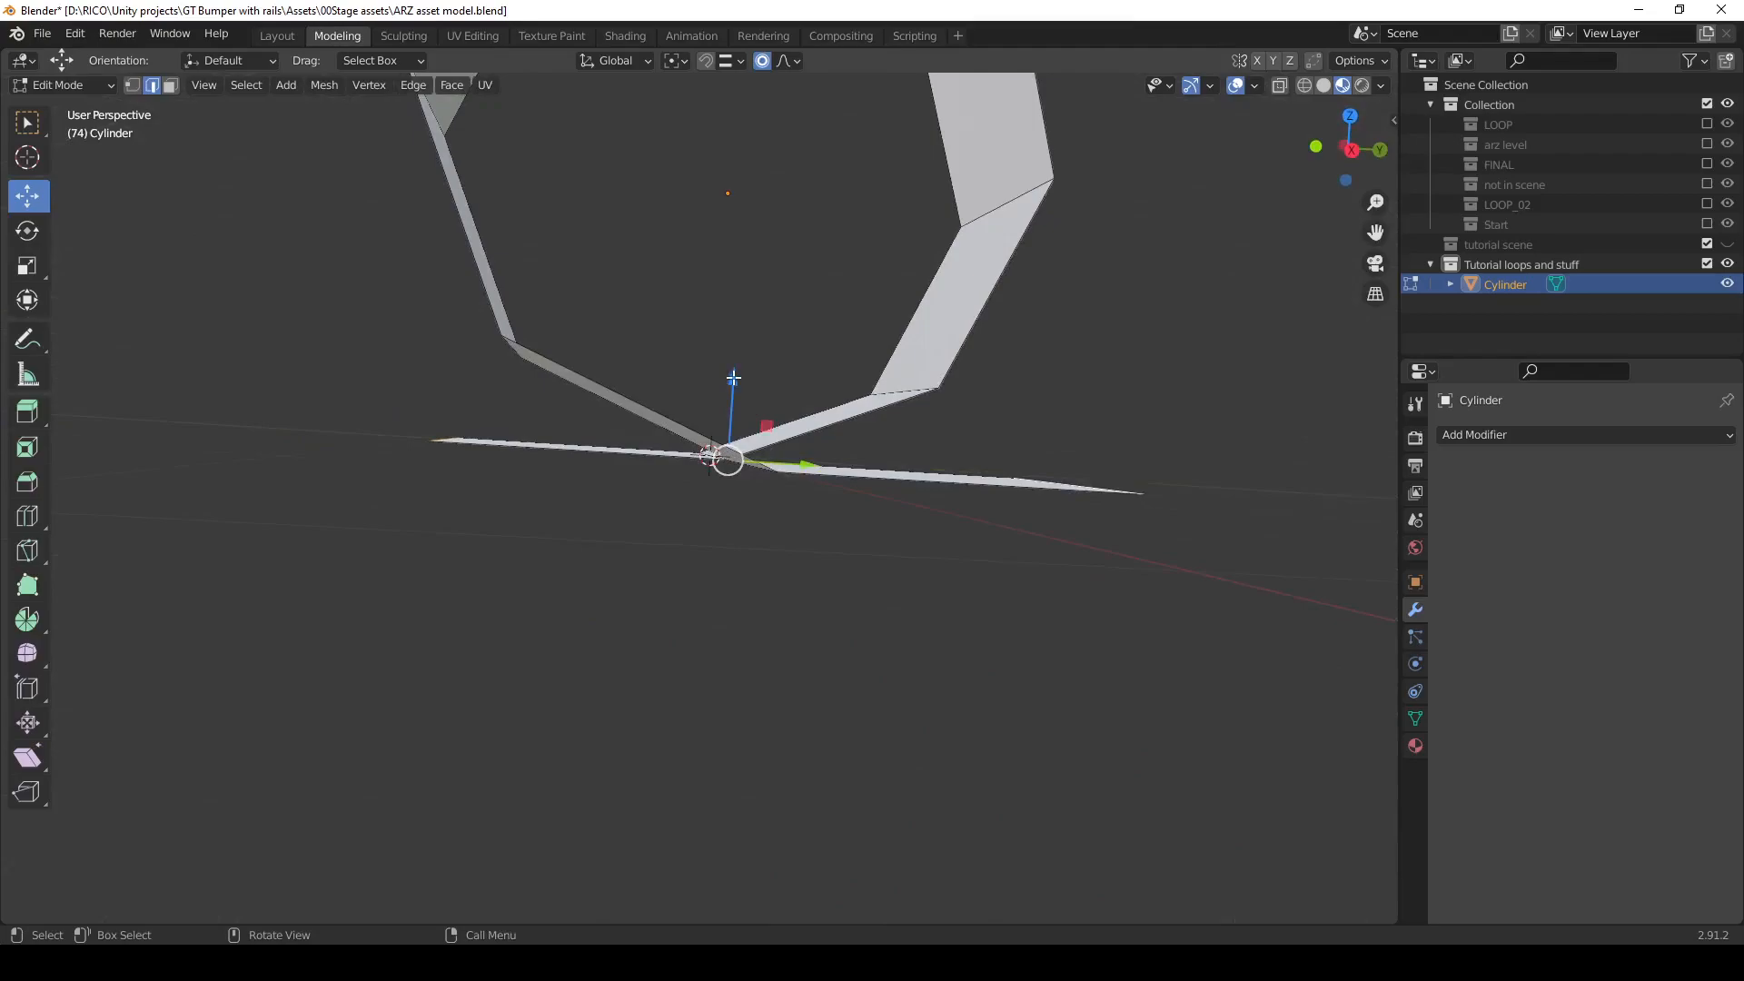
{"action": "left_click_drag", "start_coordinate": [733, 377], "coordinate": [732, 382]}
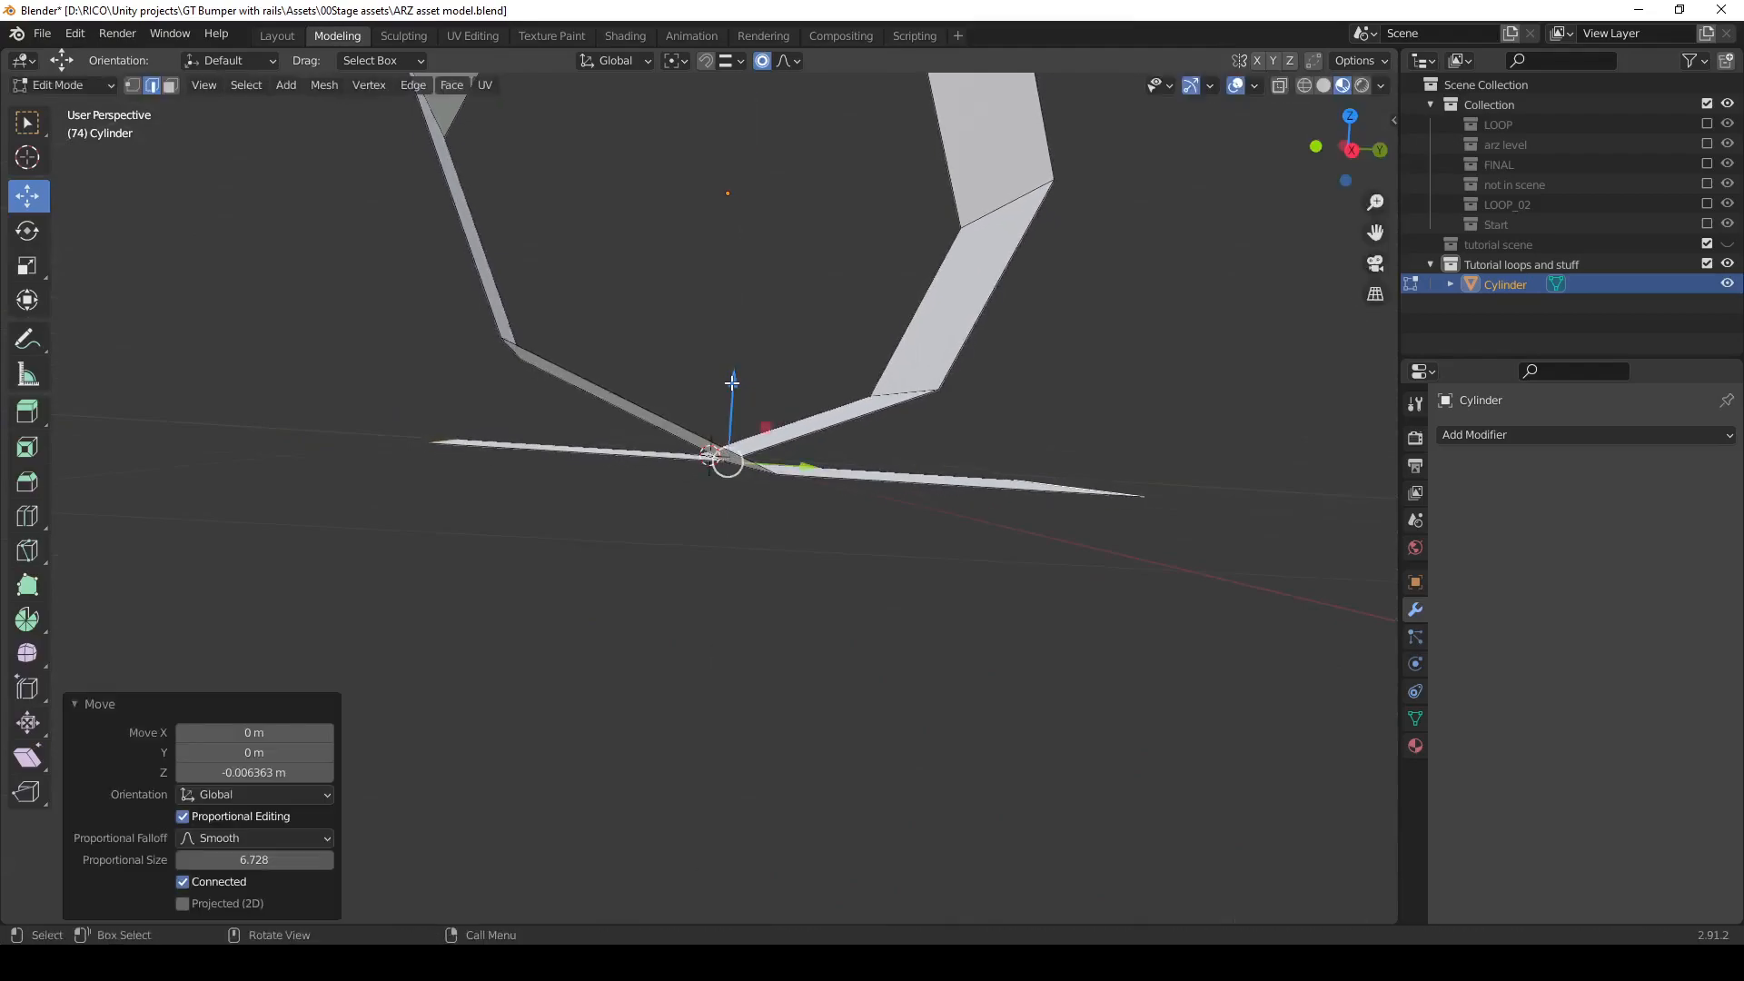
{"action": "key", "text": "ctrl+z"}
{"action": "left_click", "coordinate": [762, 60]}
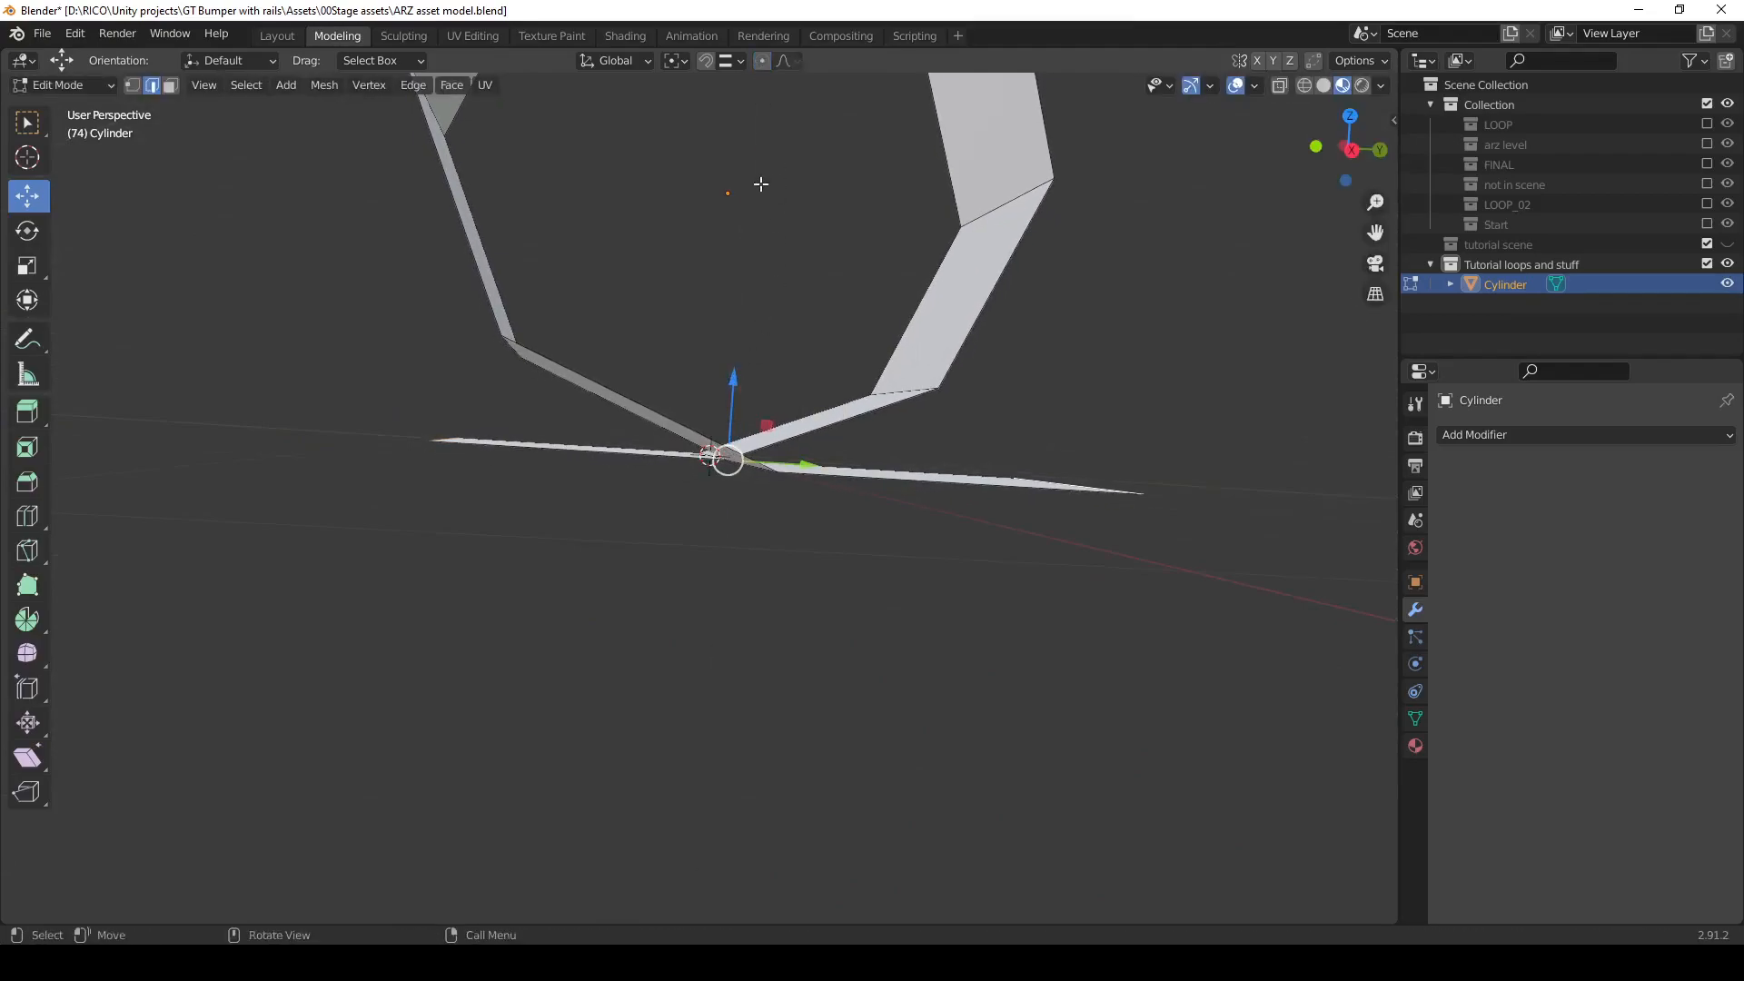
{"action": "left_click_drag", "start_coordinate": [734, 374], "coordinate": [731, 401]}
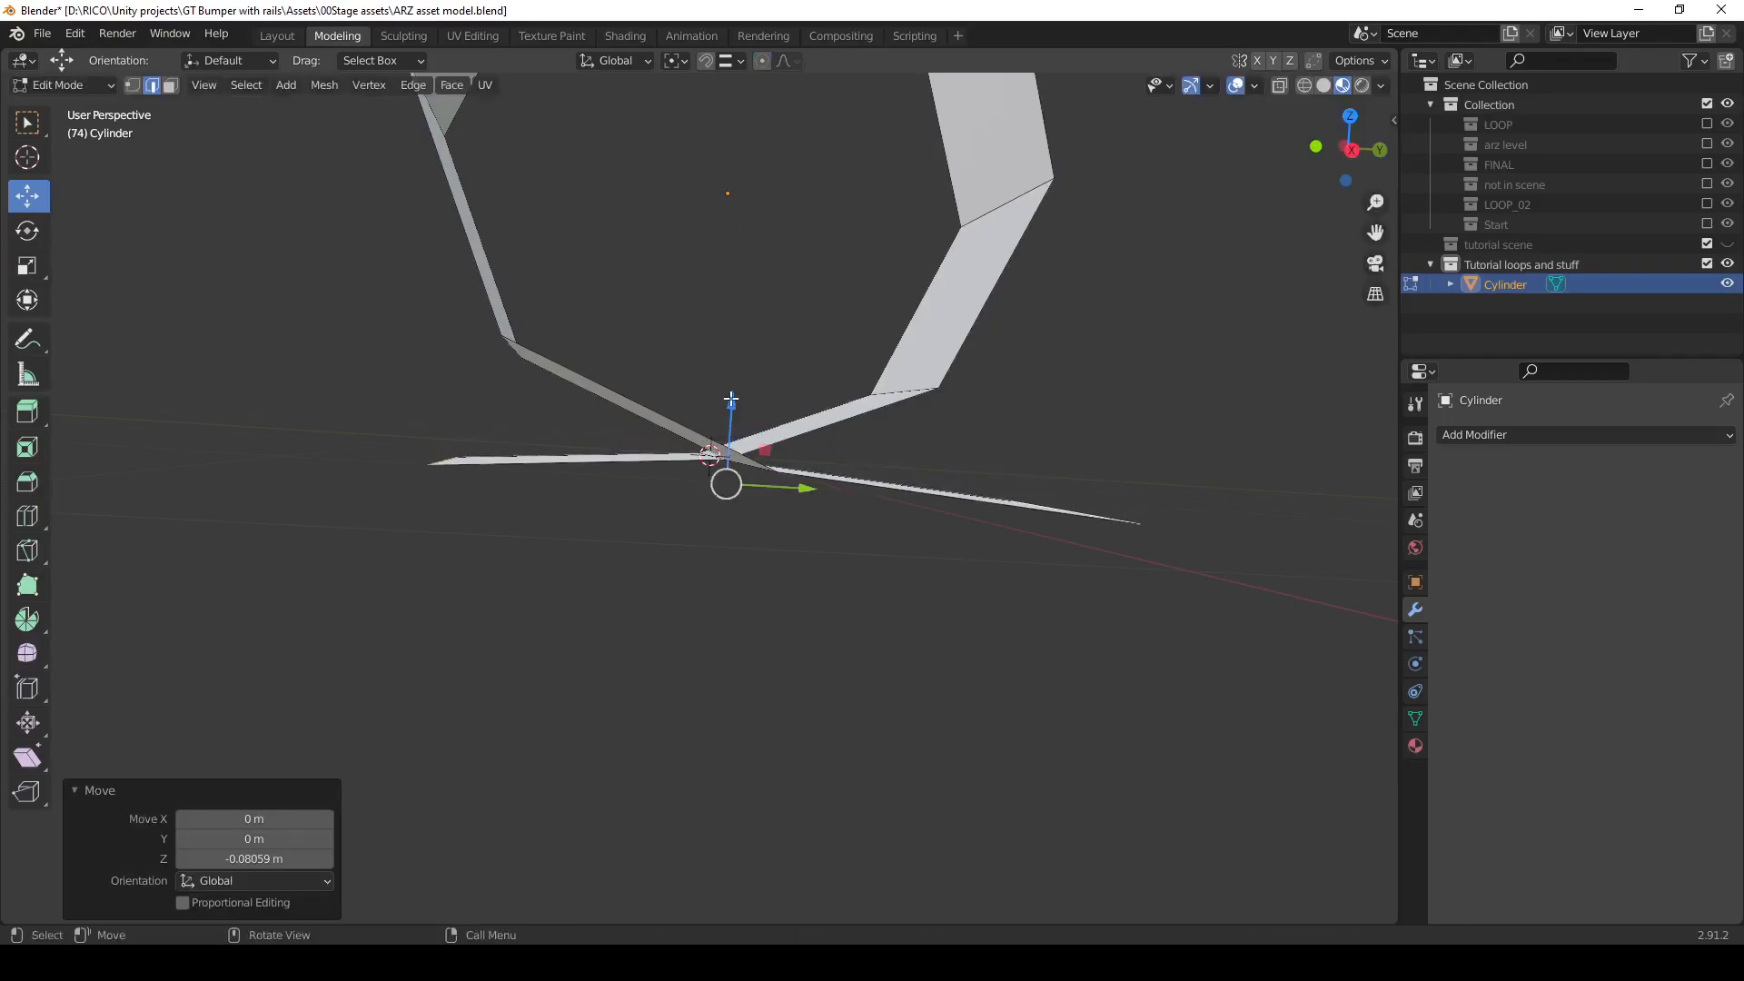
{"action": "middle_click_drag", "start_coordinate": [755, 403], "coordinate": [807, 401]}
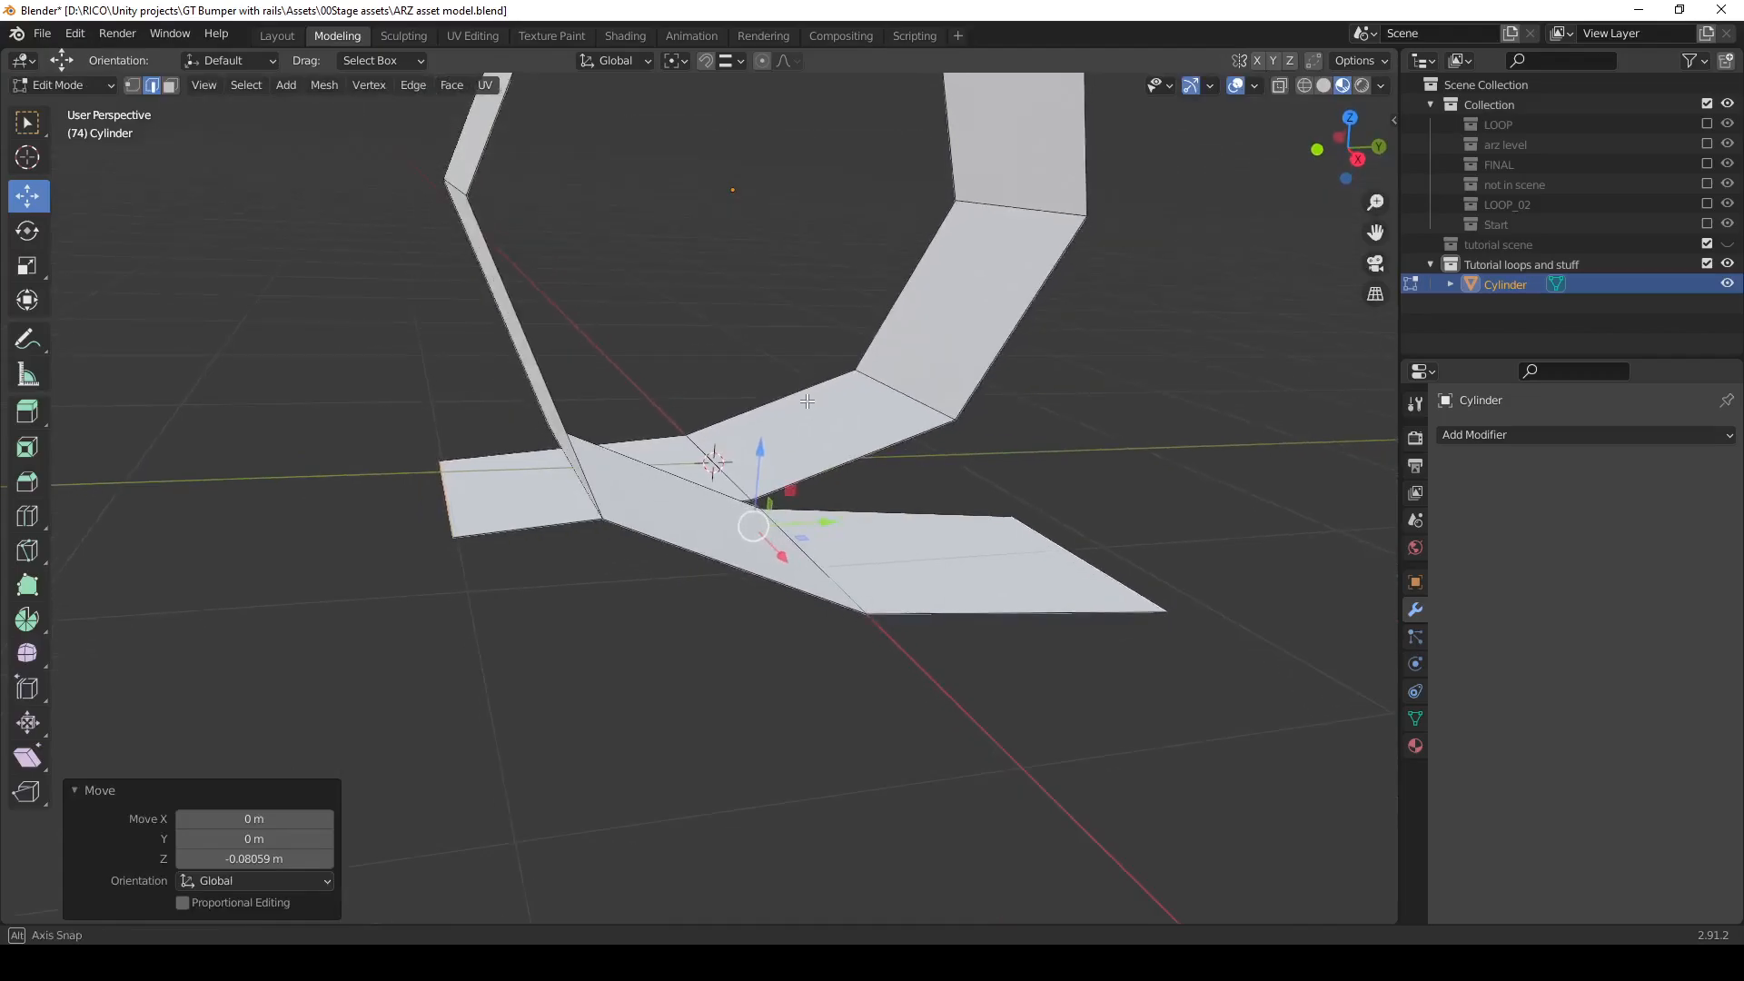
Add a plane mesh at the world origin in Object Mode and scale it by about 3.01.
{"action": "key", "text": "Tab"}
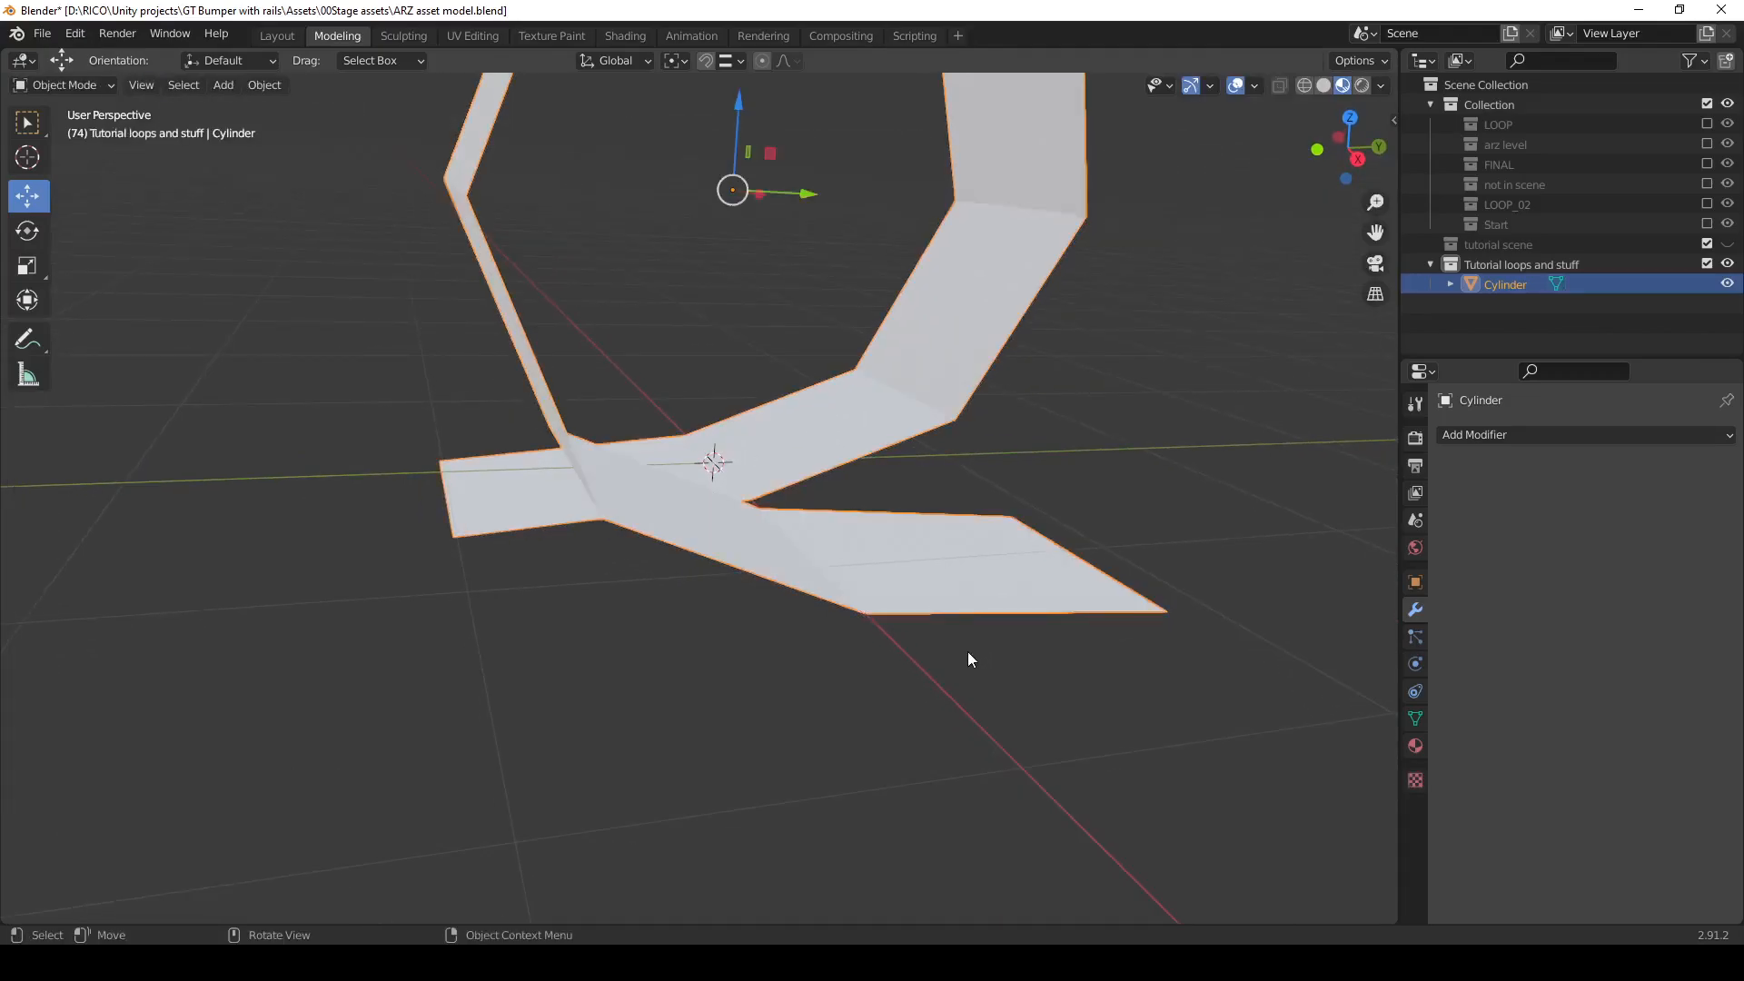
{"action": "key", "text": "shift+a"}
{"action": "mouse_move", "coordinate": [966, 548]}
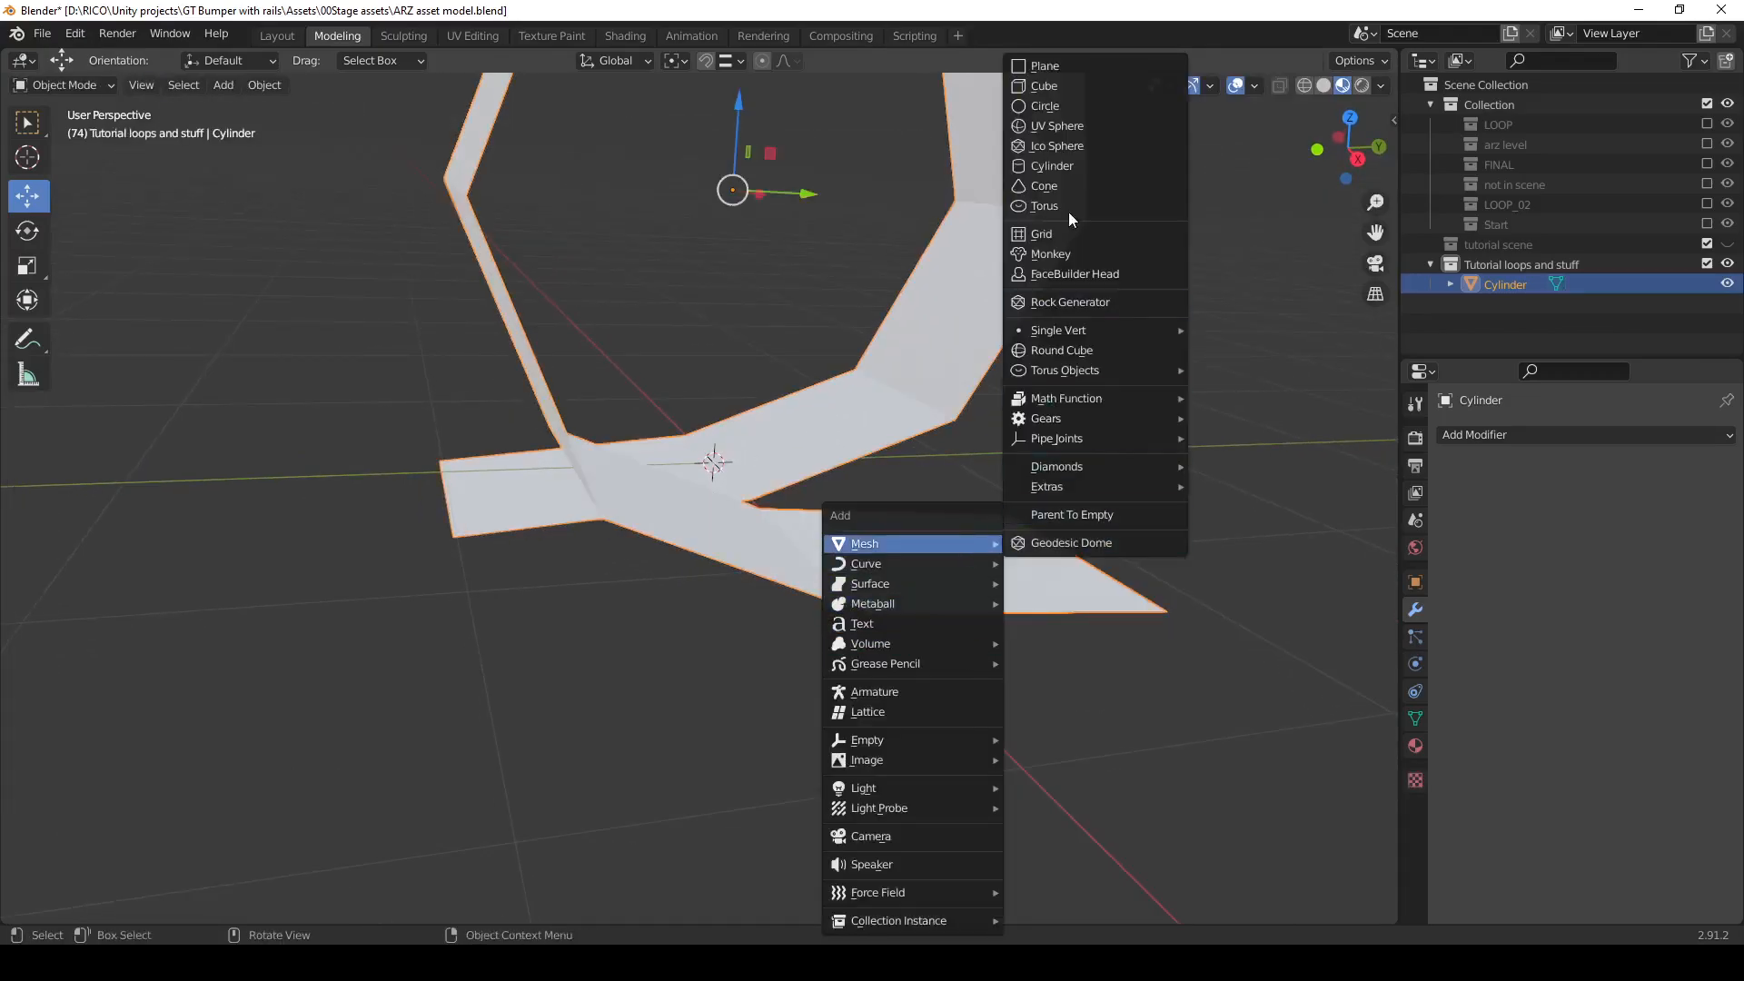
{"action": "left_click", "coordinate": [1061, 63]}
{"action": "middle_click_drag", "start_coordinate": [1061, 89], "coordinate": [883, 547]}
{"action": "key", "text": "s"}
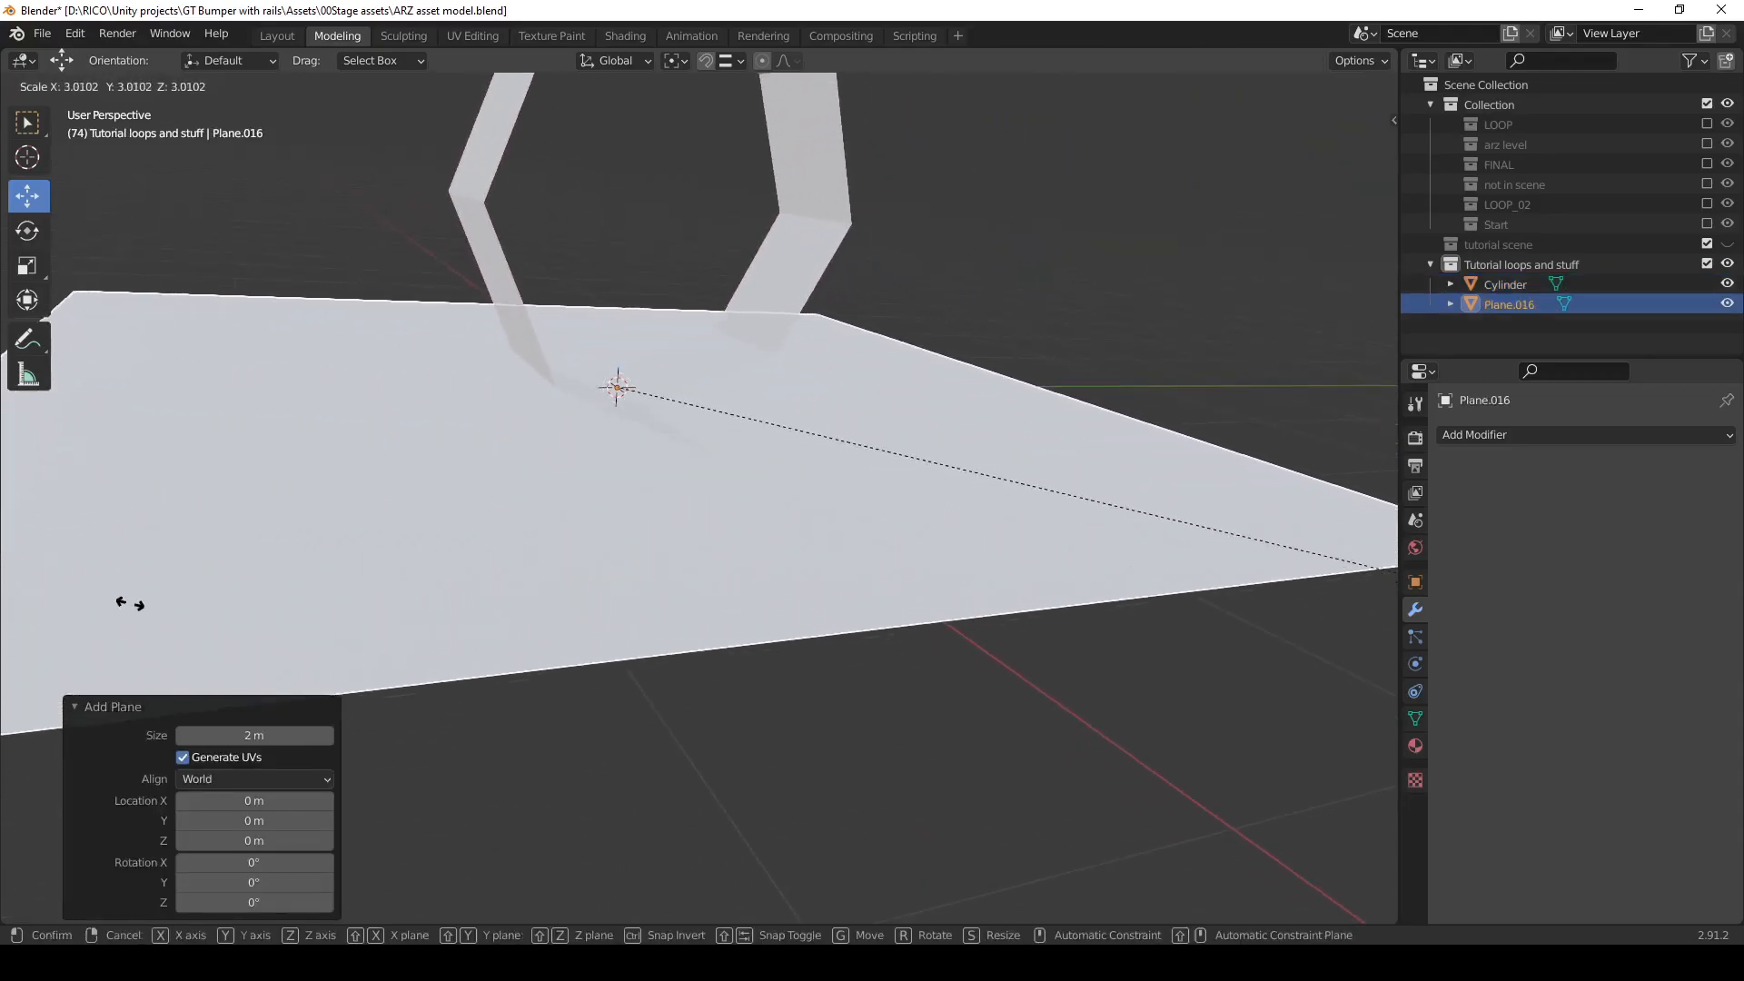
{"action": "left_click", "coordinate": [130, 604]}
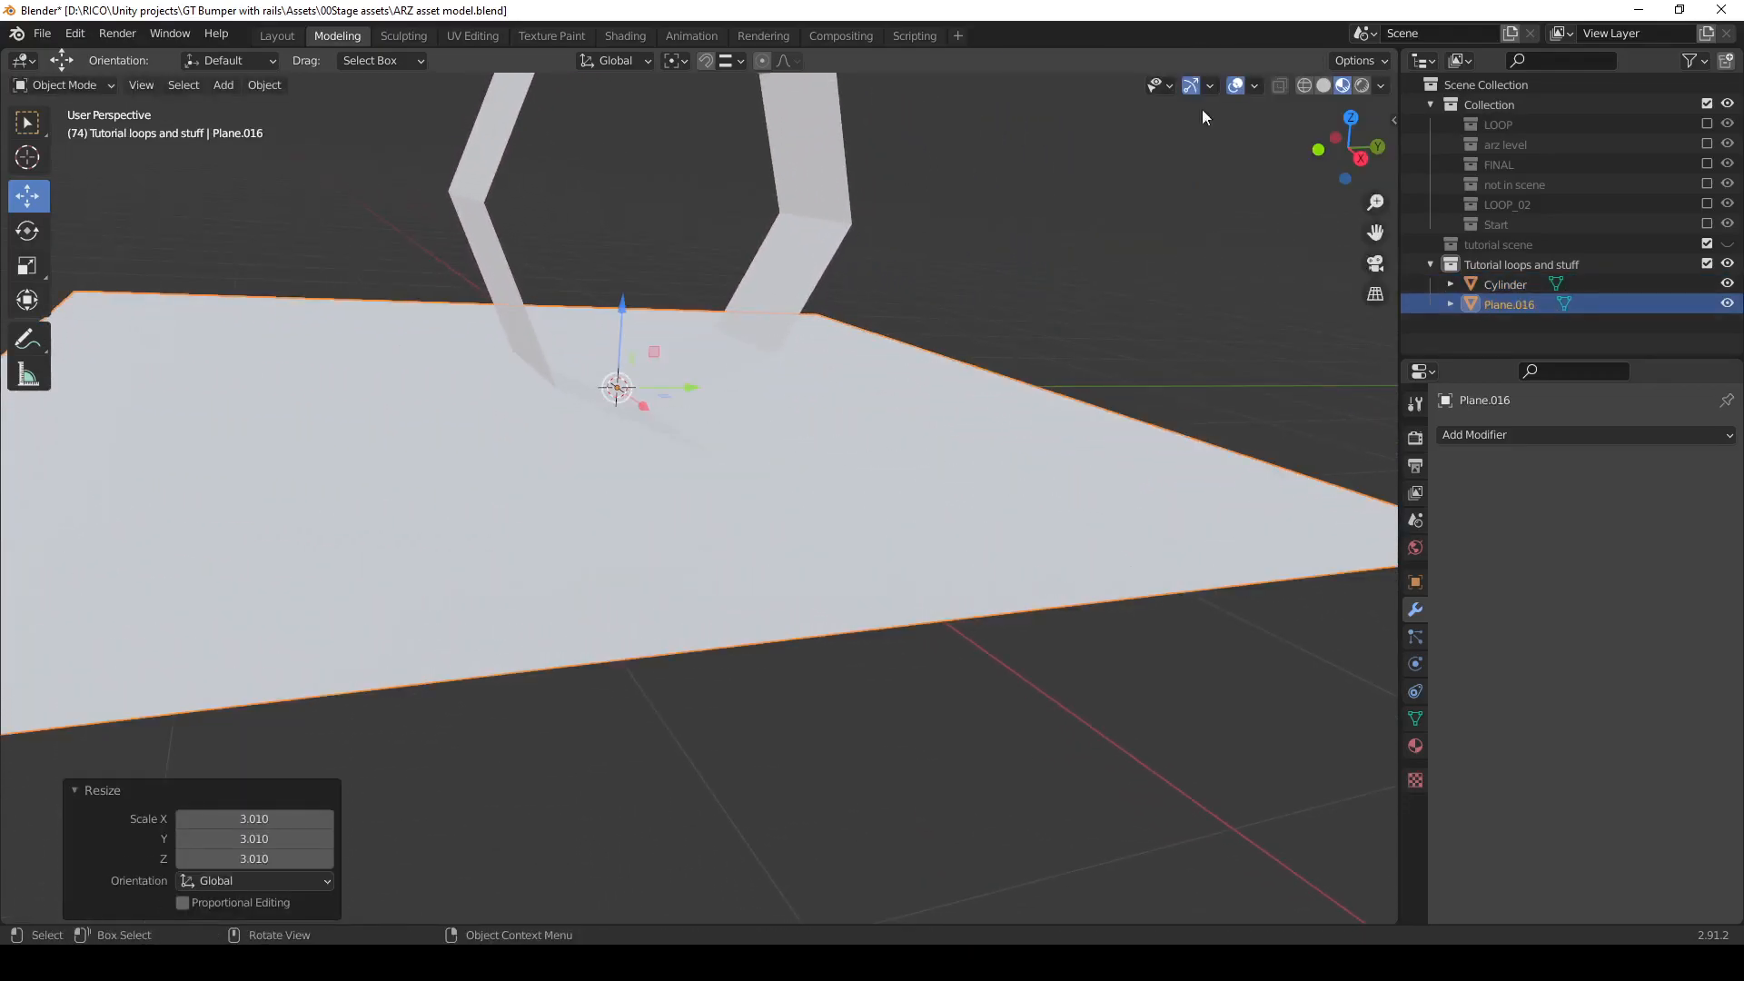
Switch to solid shading, lower the plane about 0.035 m along Z, and examine how the track ends meet it.
{"action": "left_click", "coordinate": [1324, 84]}
{"action": "mouse_move", "coordinate": [946, 342]}
{"action": "middle_mouse_down"}
{"action": "mouse_move", "coordinate": [763, 440]}
{"action": "mouse_move", "coordinate": [556, 290]}
{"action": "middle_mouse_up"}
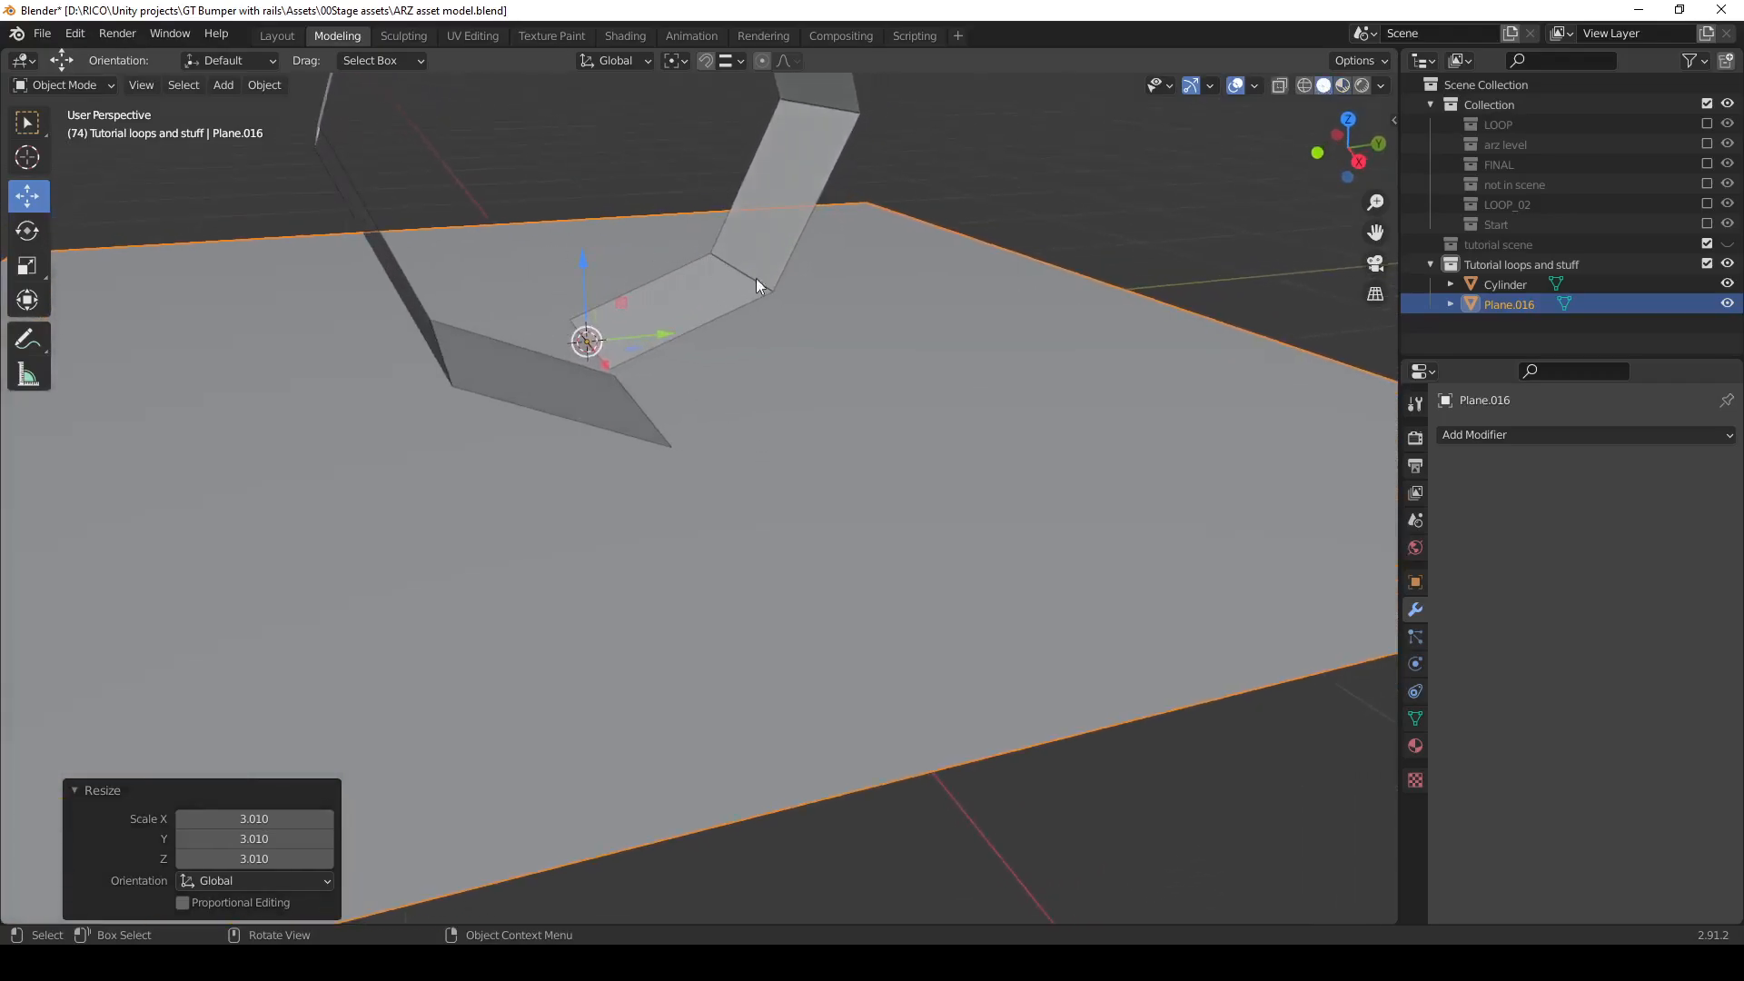
{"action": "left_click_drag", "start_coordinate": [578, 259], "coordinate": [602, 291]}
{"action": "middle_click_drag", "start_coordinate": [602, 292], "coordinate": [1053, 424]}
{"action": "middle_click_drag", "start_coordinate": [867, 427], "coordinate": [411, 397]}
{"action": "middle_click_drag", "start_coordinate": [409, 516], "coordinate": [906, 405]}
{"action": "middle_click_drag", "start_coordinate": [710, 424], "coordinate": [766, 447]}
{"action": "middle_click_drag", "start_coordinate": [606, 472], "coordinate": [708, 452]}
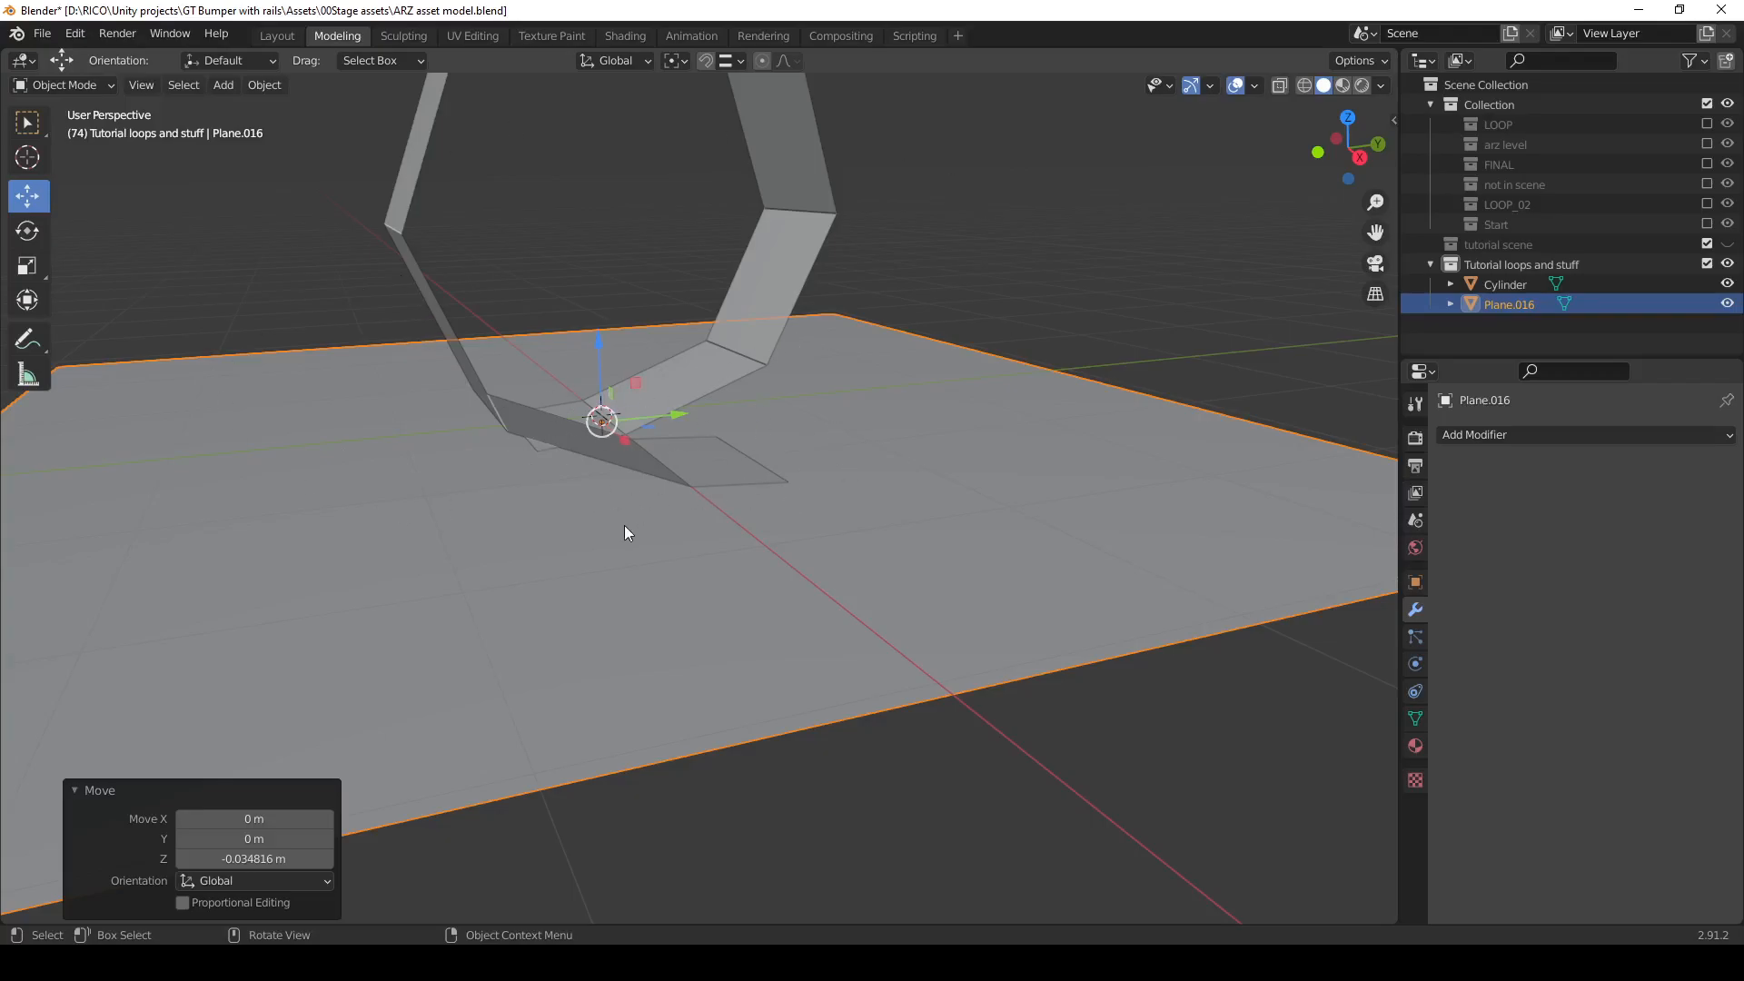
Delete the ground plane and inspect the loop without it.
{"action": "key", "text": "x"}
{"action": "left_click", "coordinate": [813, 545]}
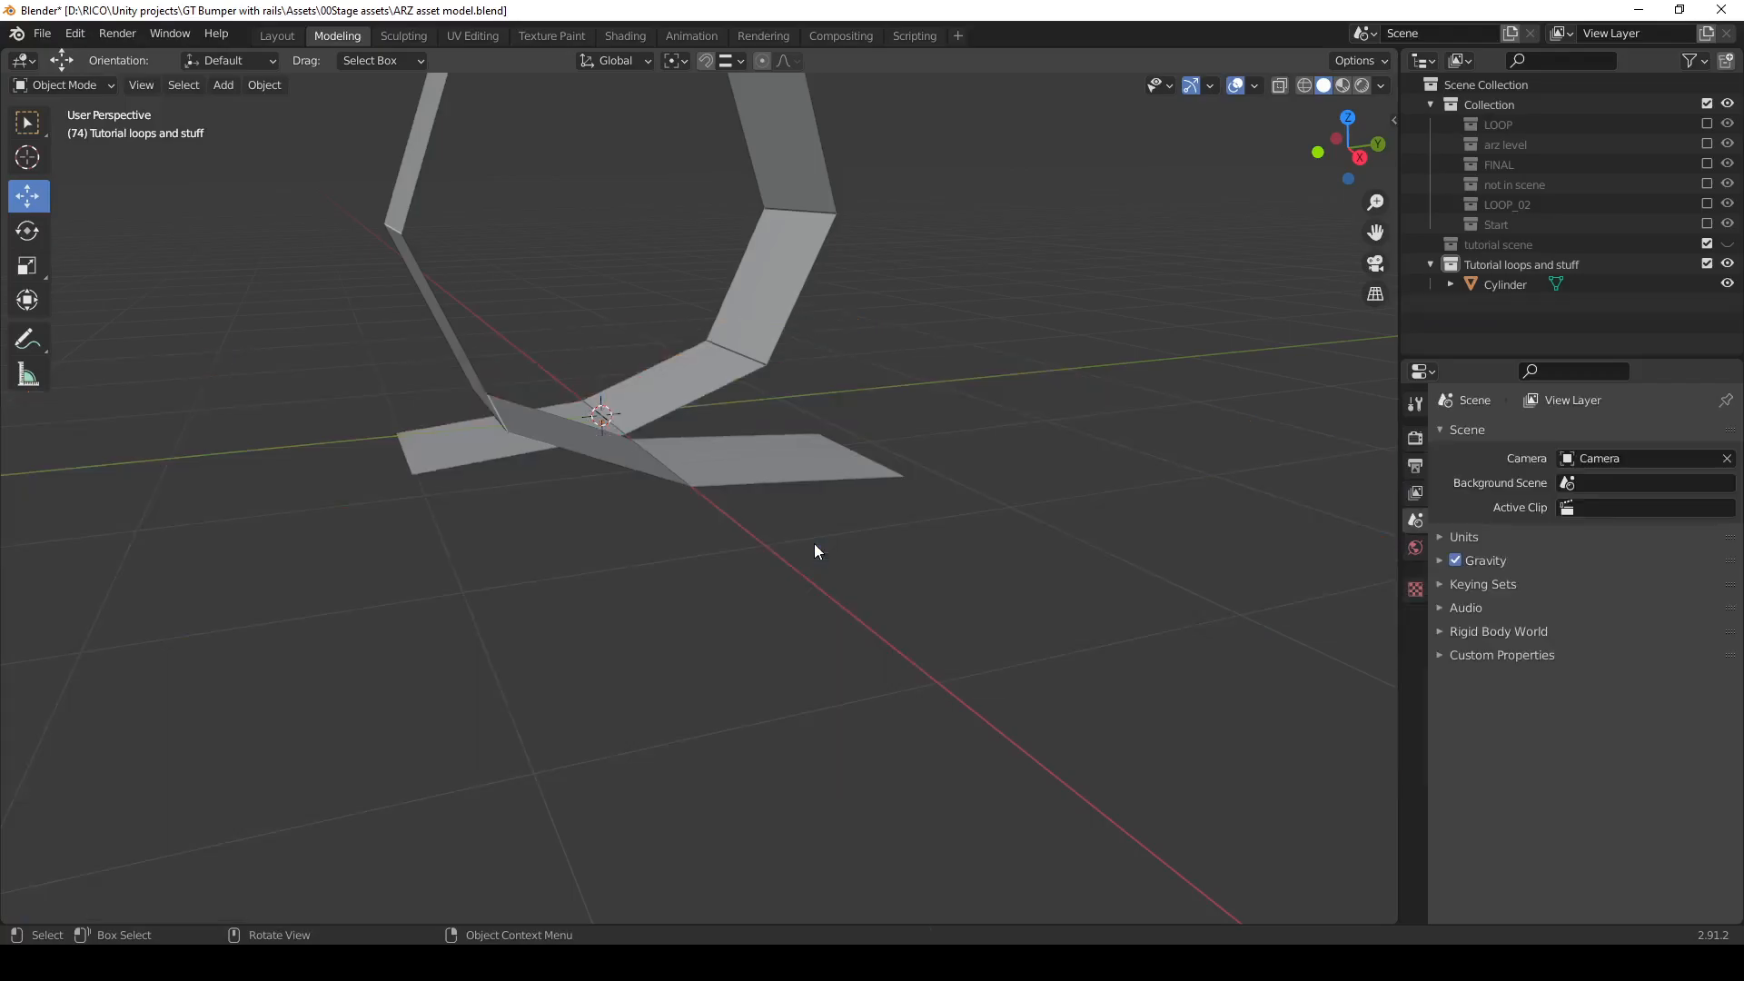
{"action": "middle_click_drag", "start_coordinate": [746, 441], "coordinate": [718, 530]}
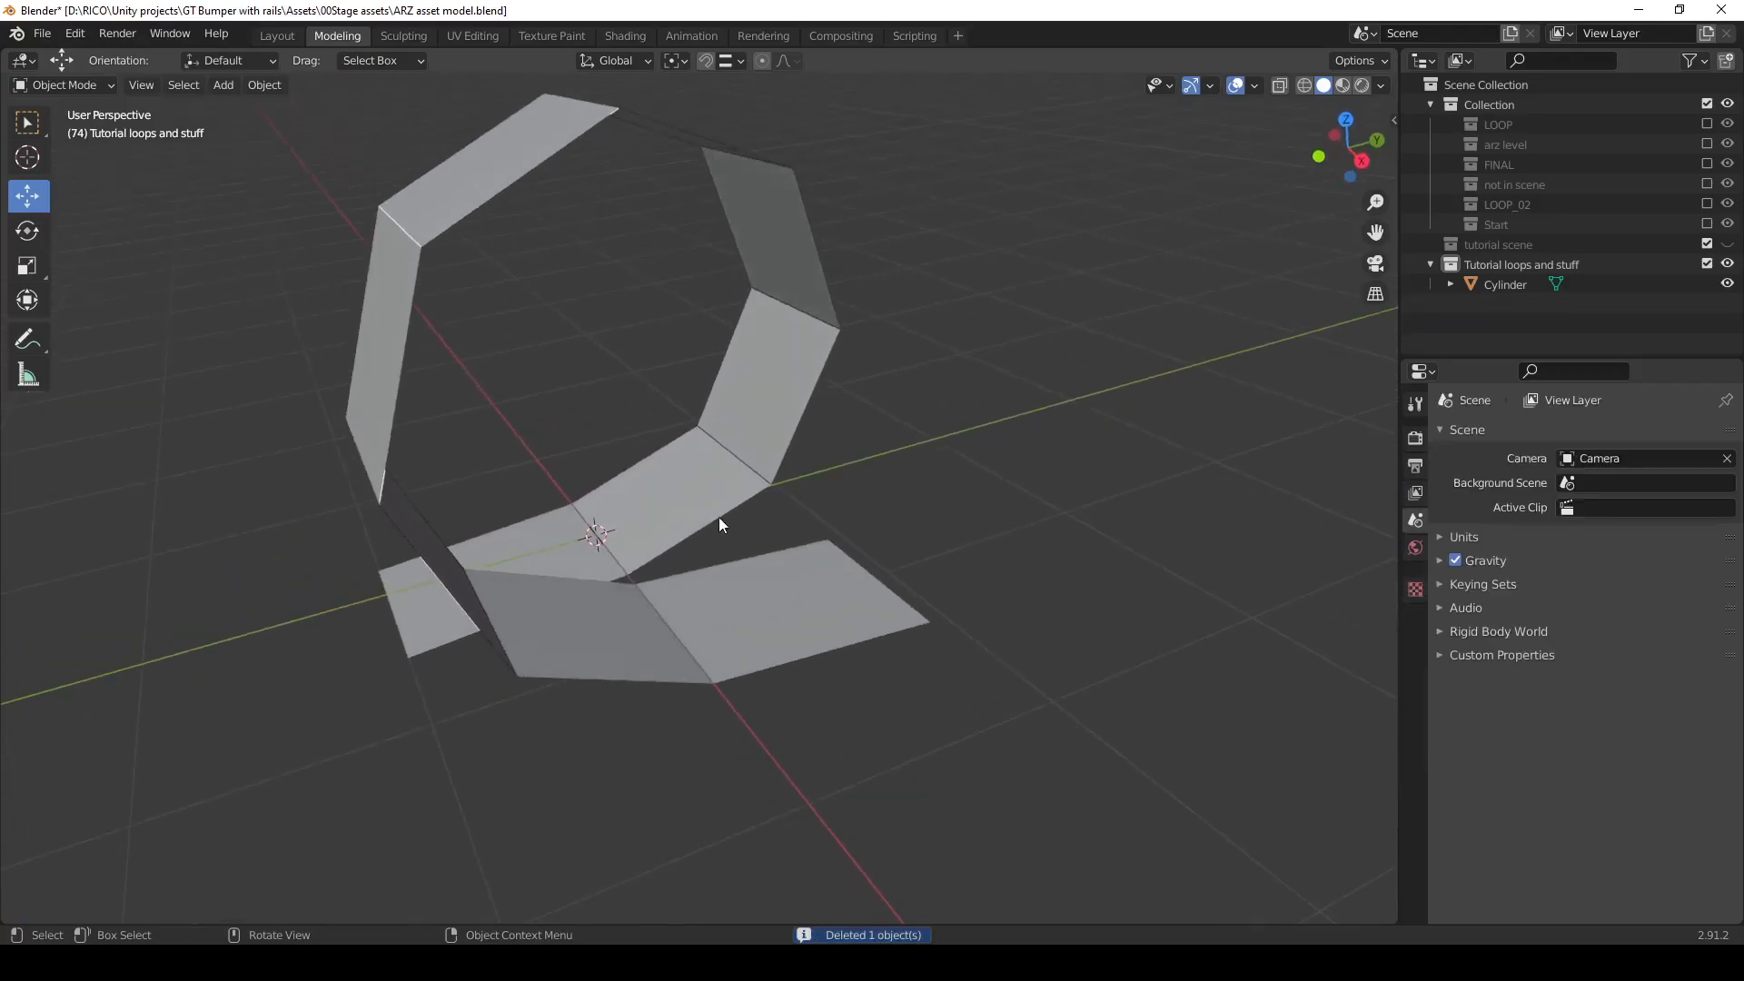
{"action": "middle_click_drag", "start_coordinate": [583, 414], "coordinate": [456, 220]}
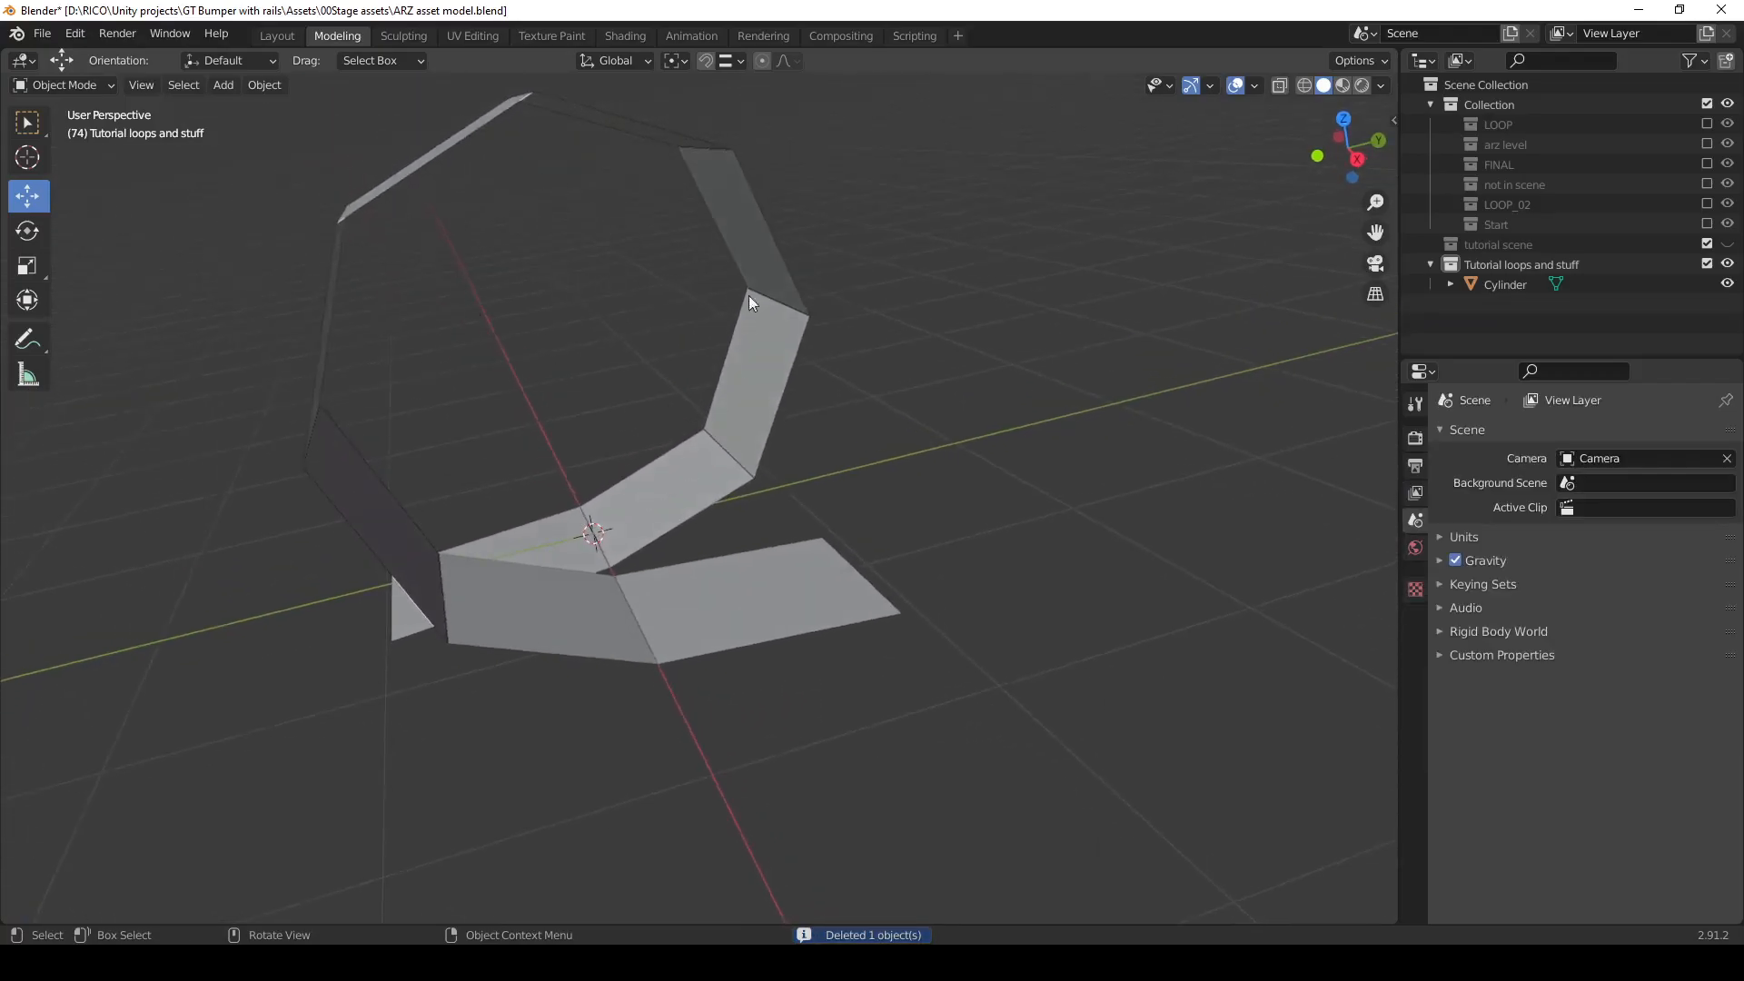
Add a Subdivision Surface modifier to the loop with a viewport level of 2.
{"action": "left_click", "coordinate": [674, 478]}
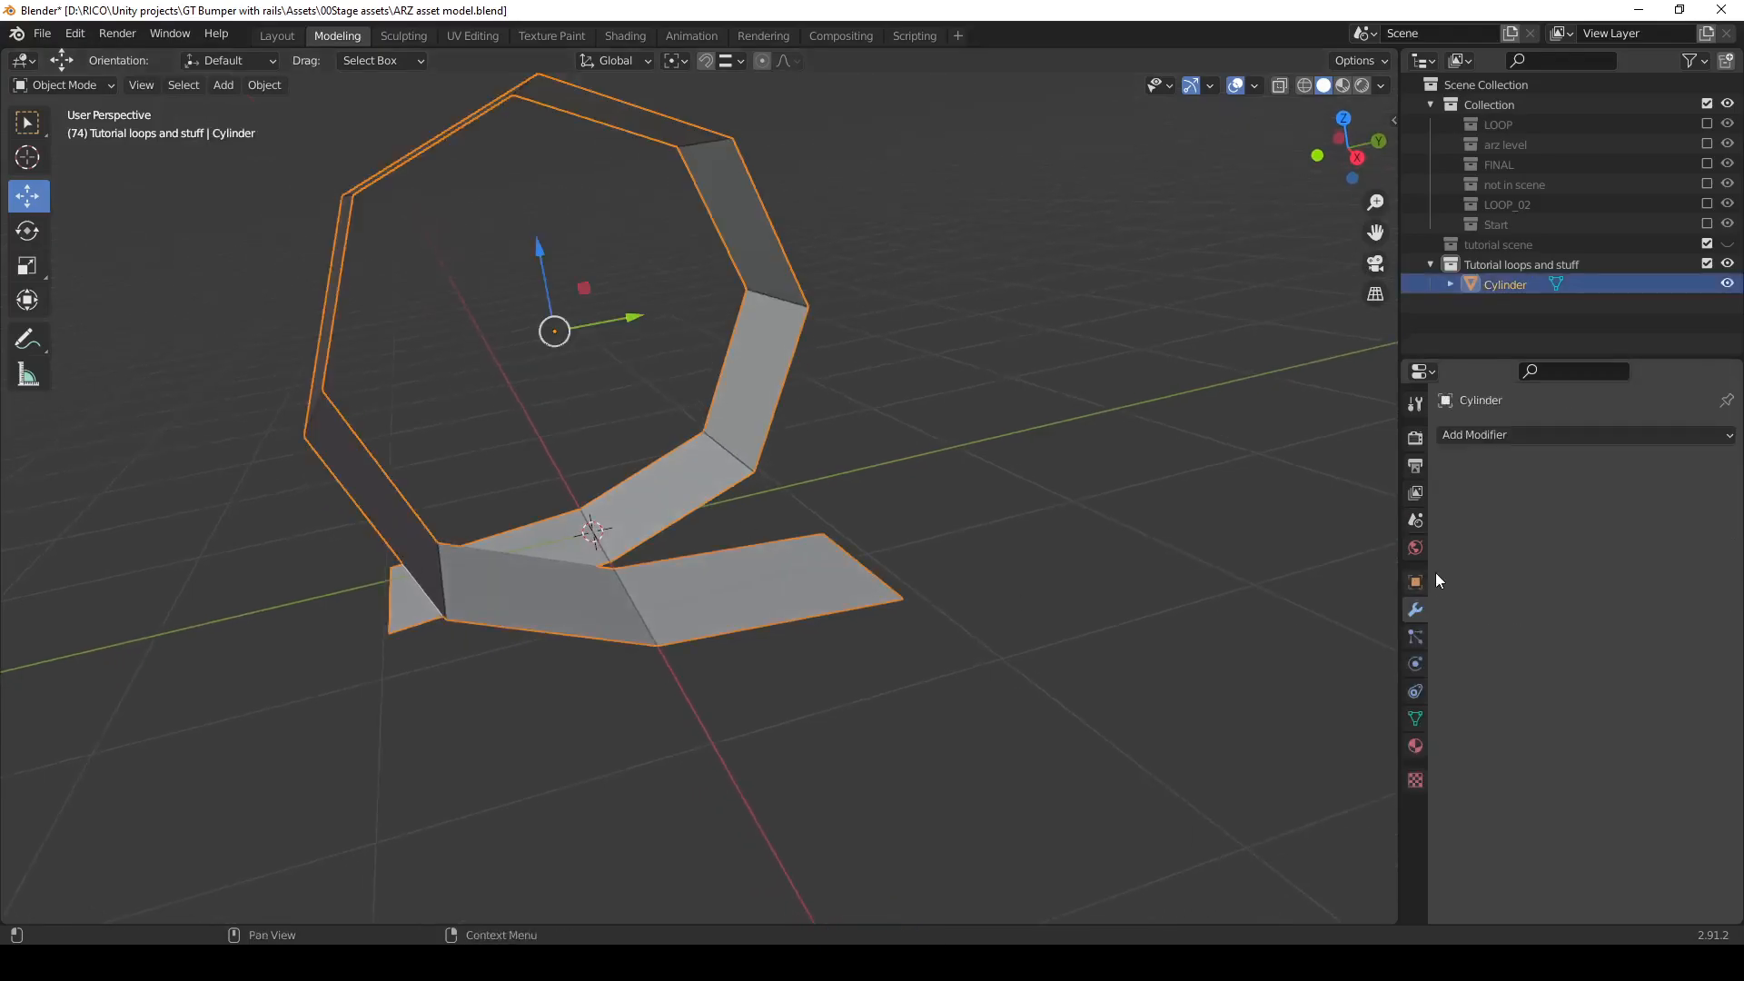
{"action": "left_click", "coordinate": [1496, 436]}
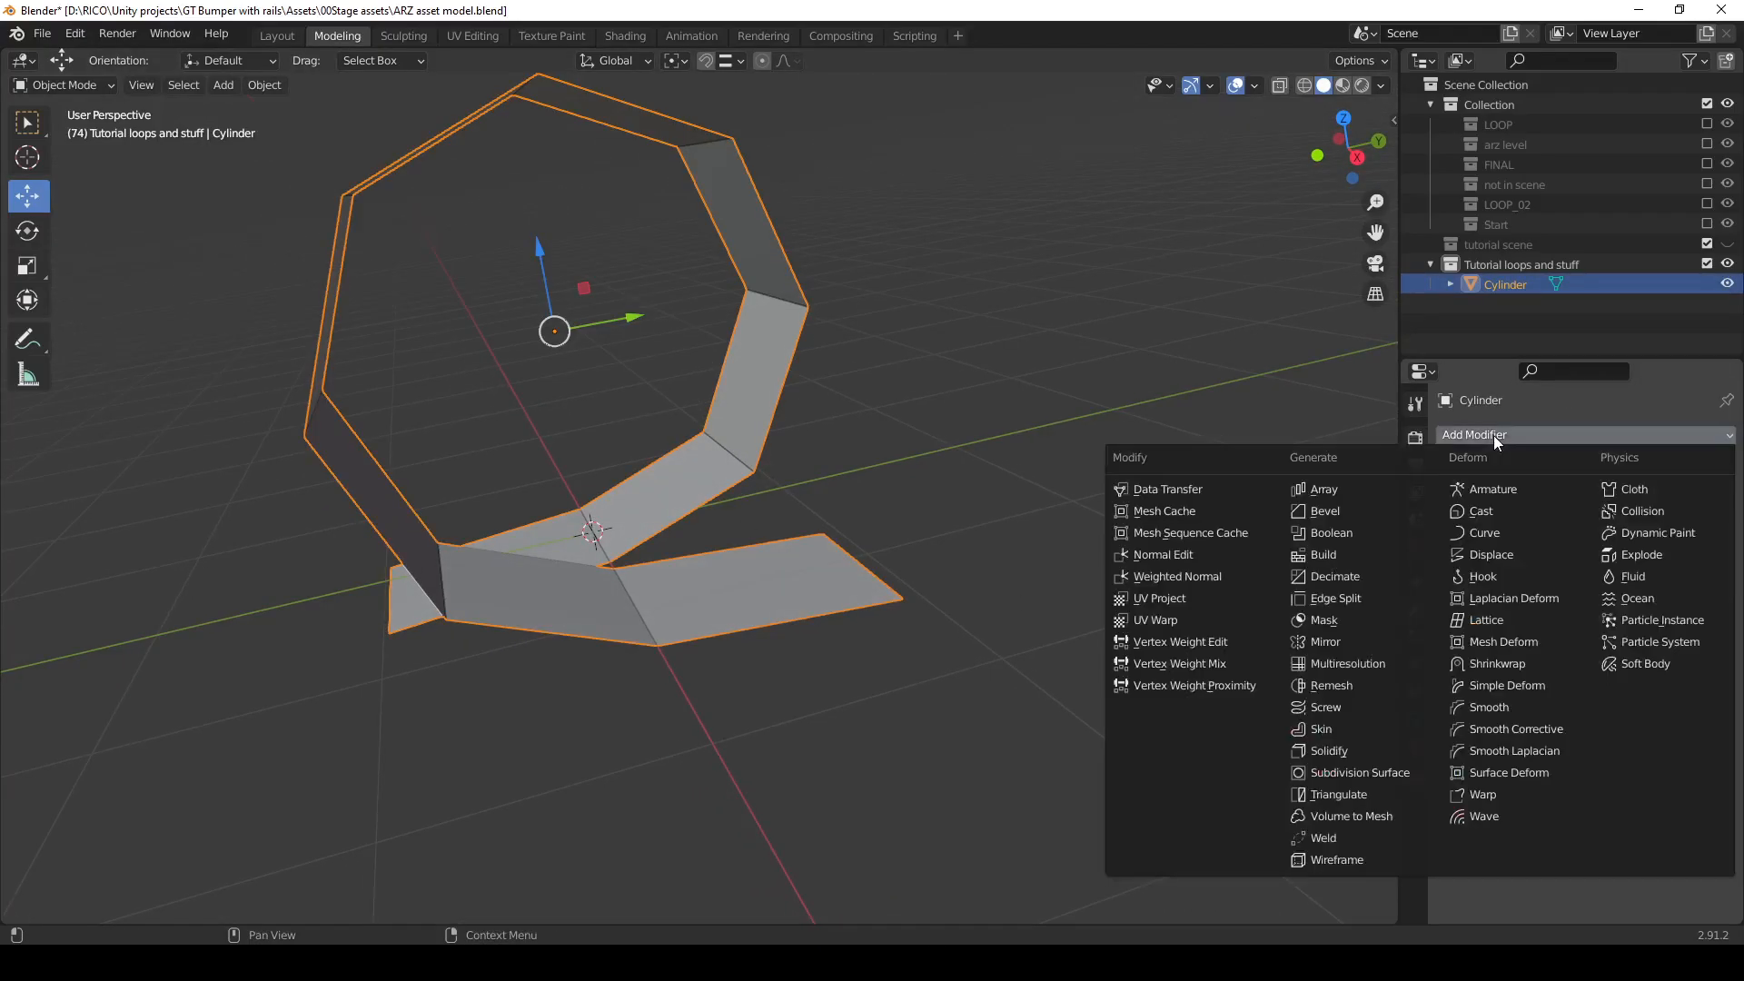
{"action": "left_click", "coordinate": [1362, 773]}
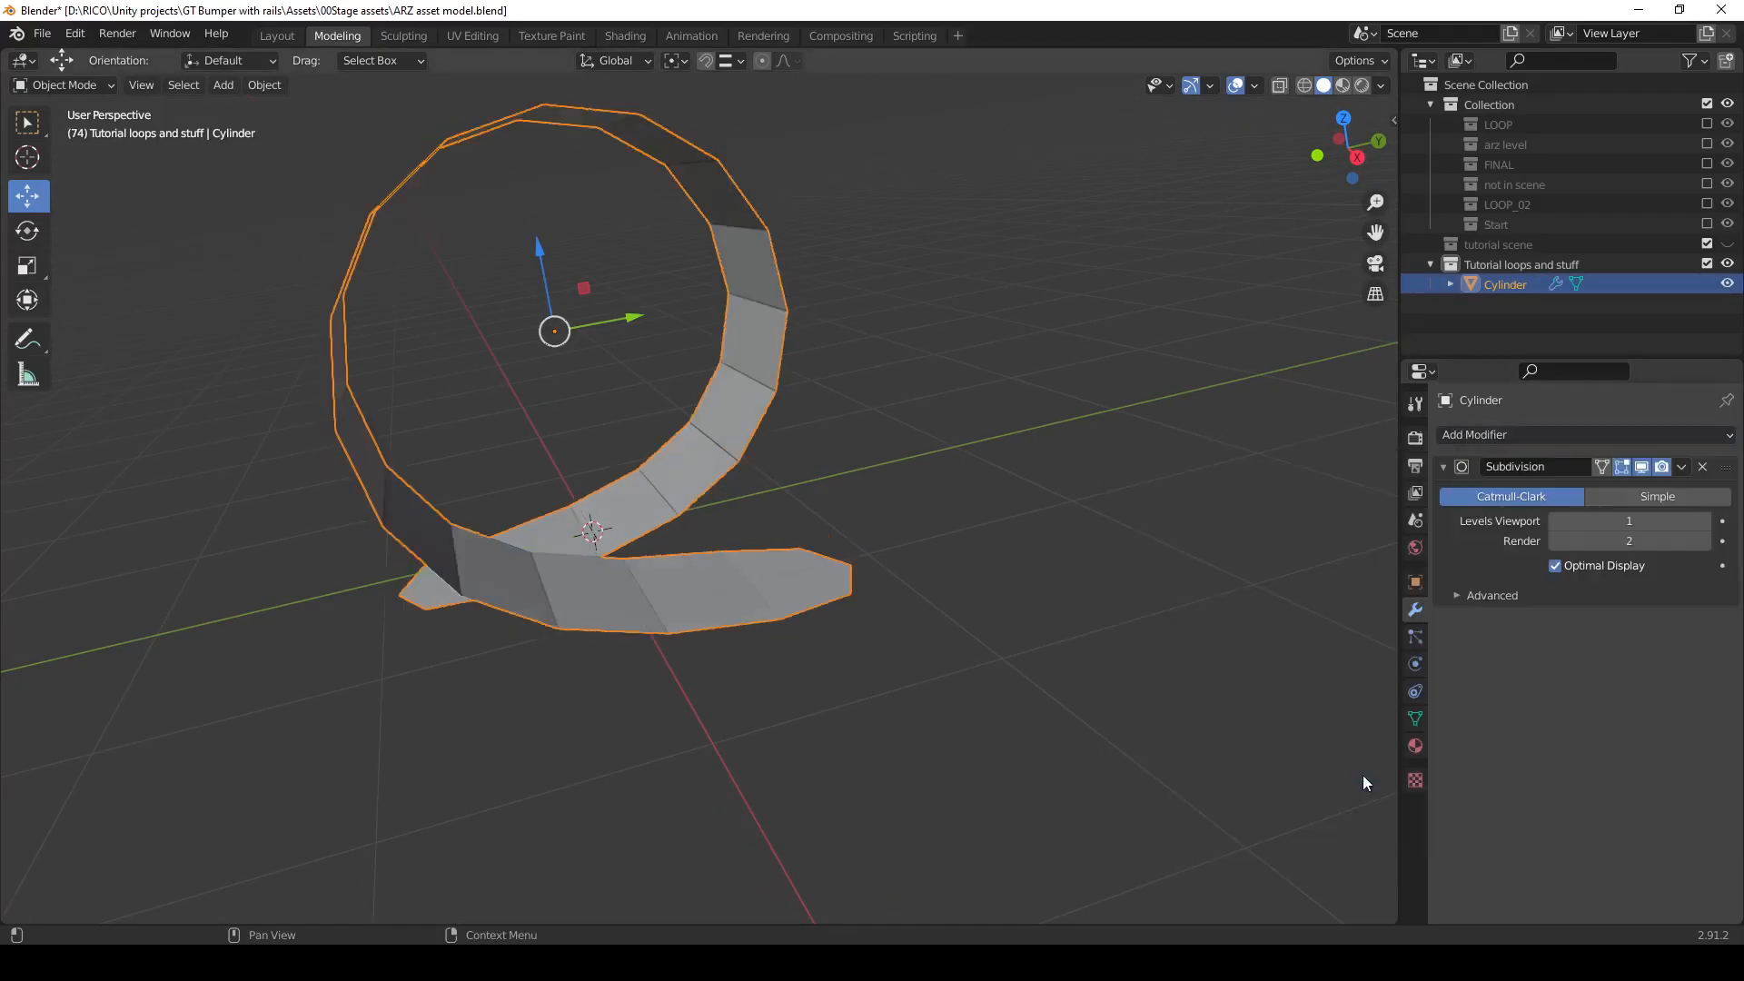
{"action": "left_click", "coordinate": [1704, 521]}
{"action": "middle_click_drag", "start_coordinate": [694, 564], "coordinate": [718, 468]}
Shade the loop smooth and enable Auto Smooth for its normals with an angle of 60°.
{"action": "right_click", "coordinate": [732, 446]}
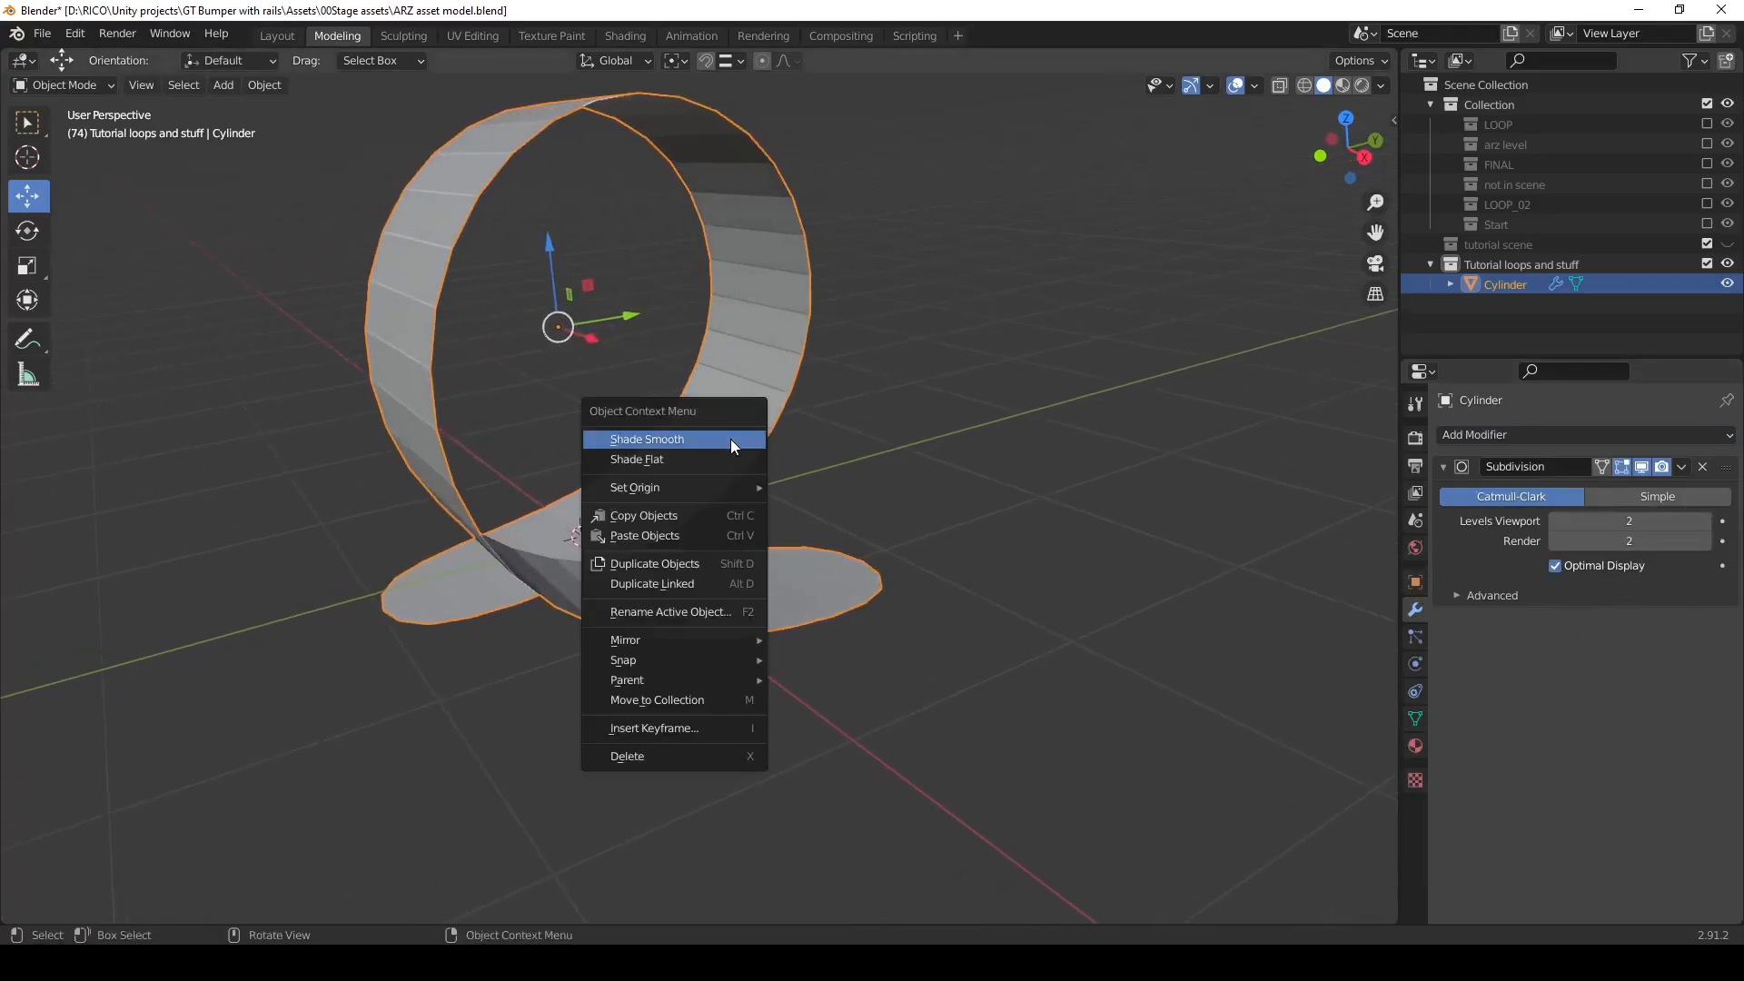
{"action": "left_click", "coordinate": [695, 440]}
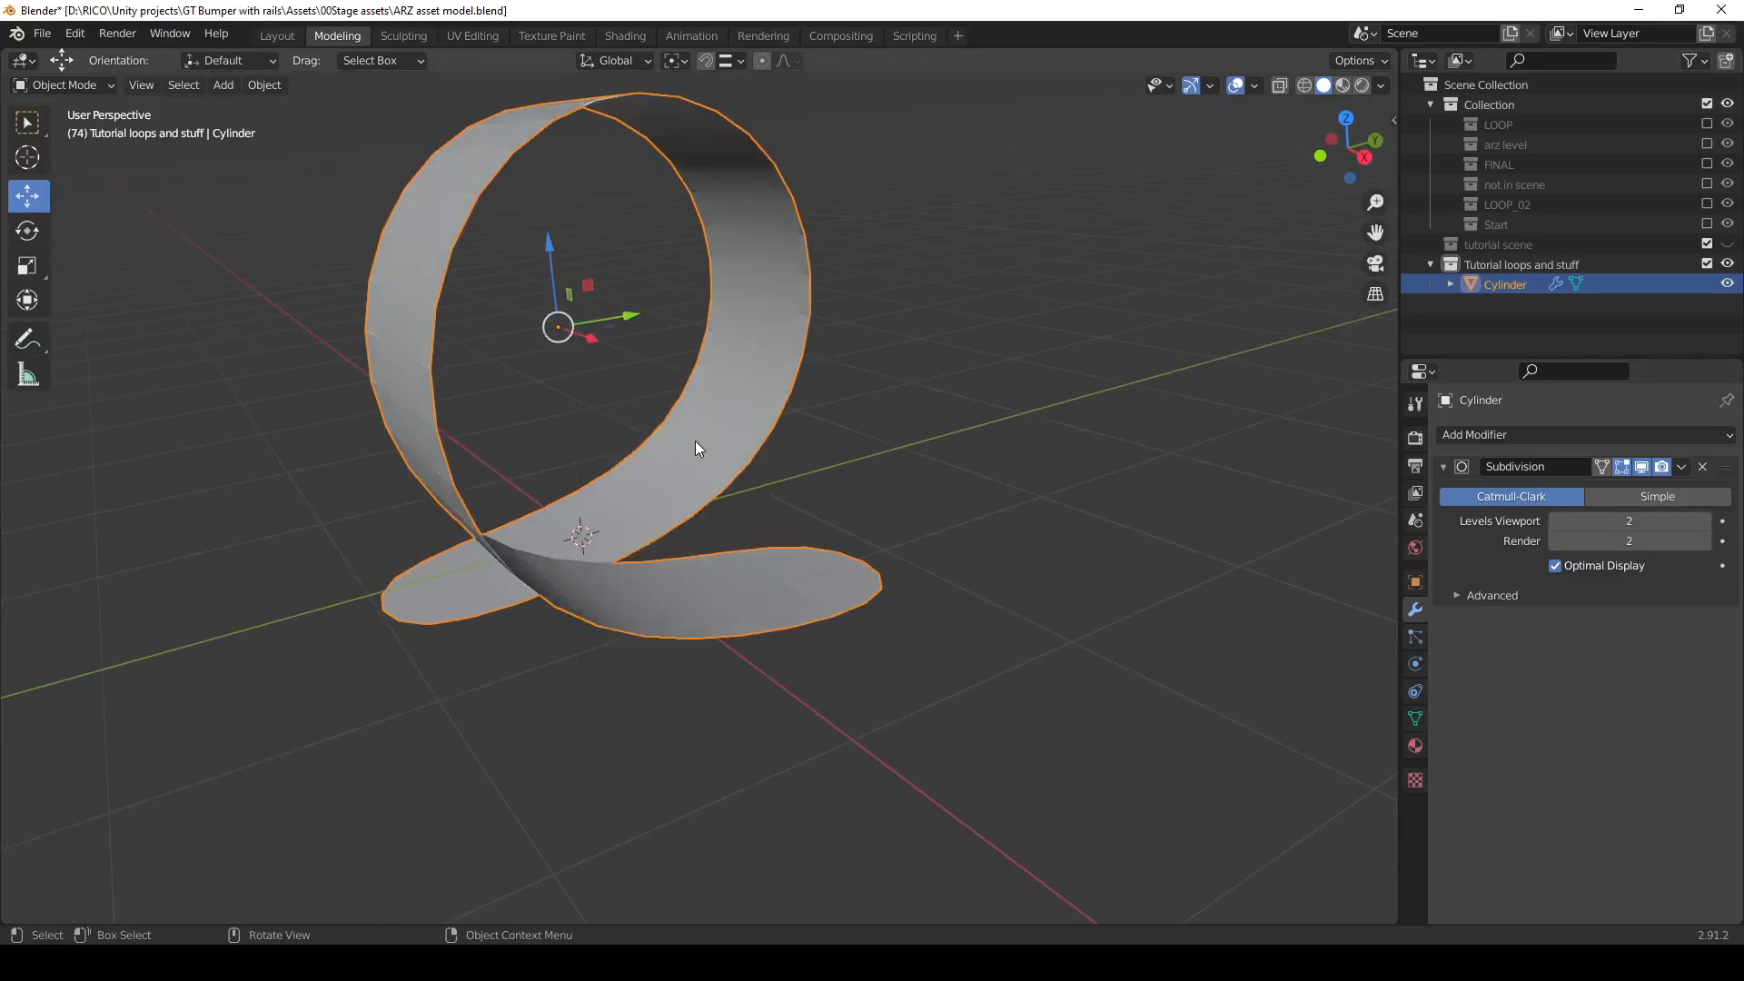
{"action": "left_click", "coordinate": [1416, 720]}
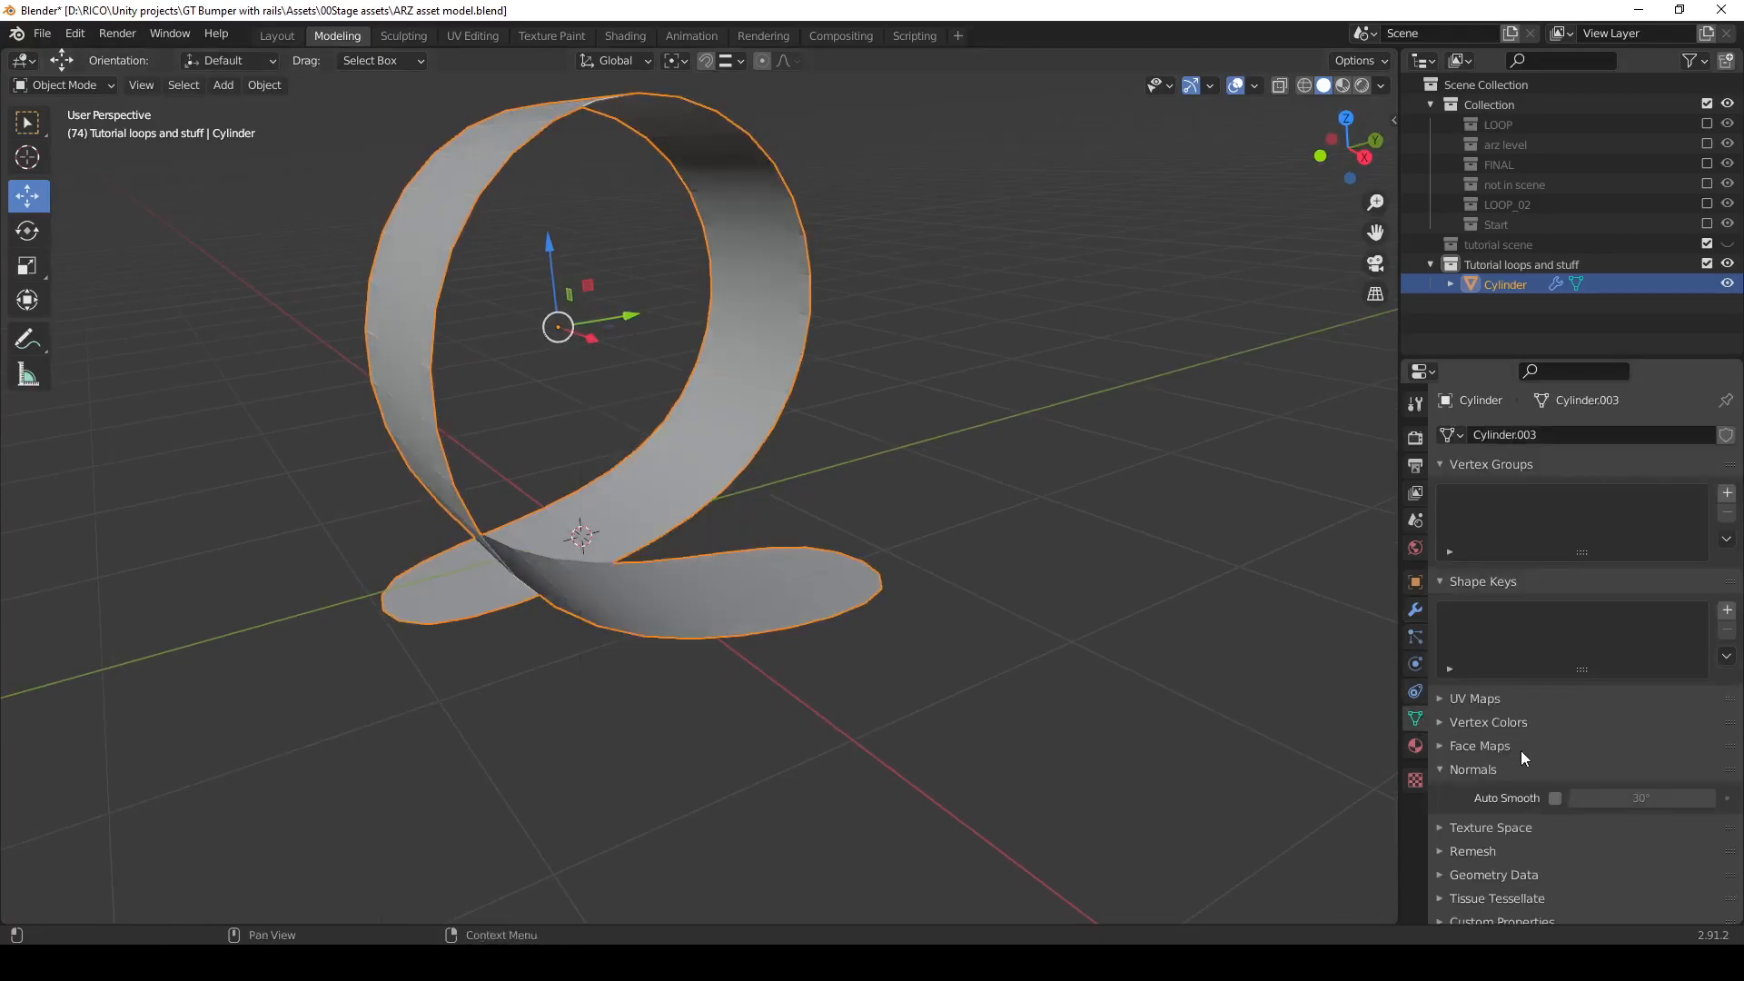
{"action": "left_click", "coordinate": [1555, 798]}
{"action": "left_click", "coordinate": [1644, 799]}
{"action": "type", "text": "60"}
{"action": "key", "text": "Return"}
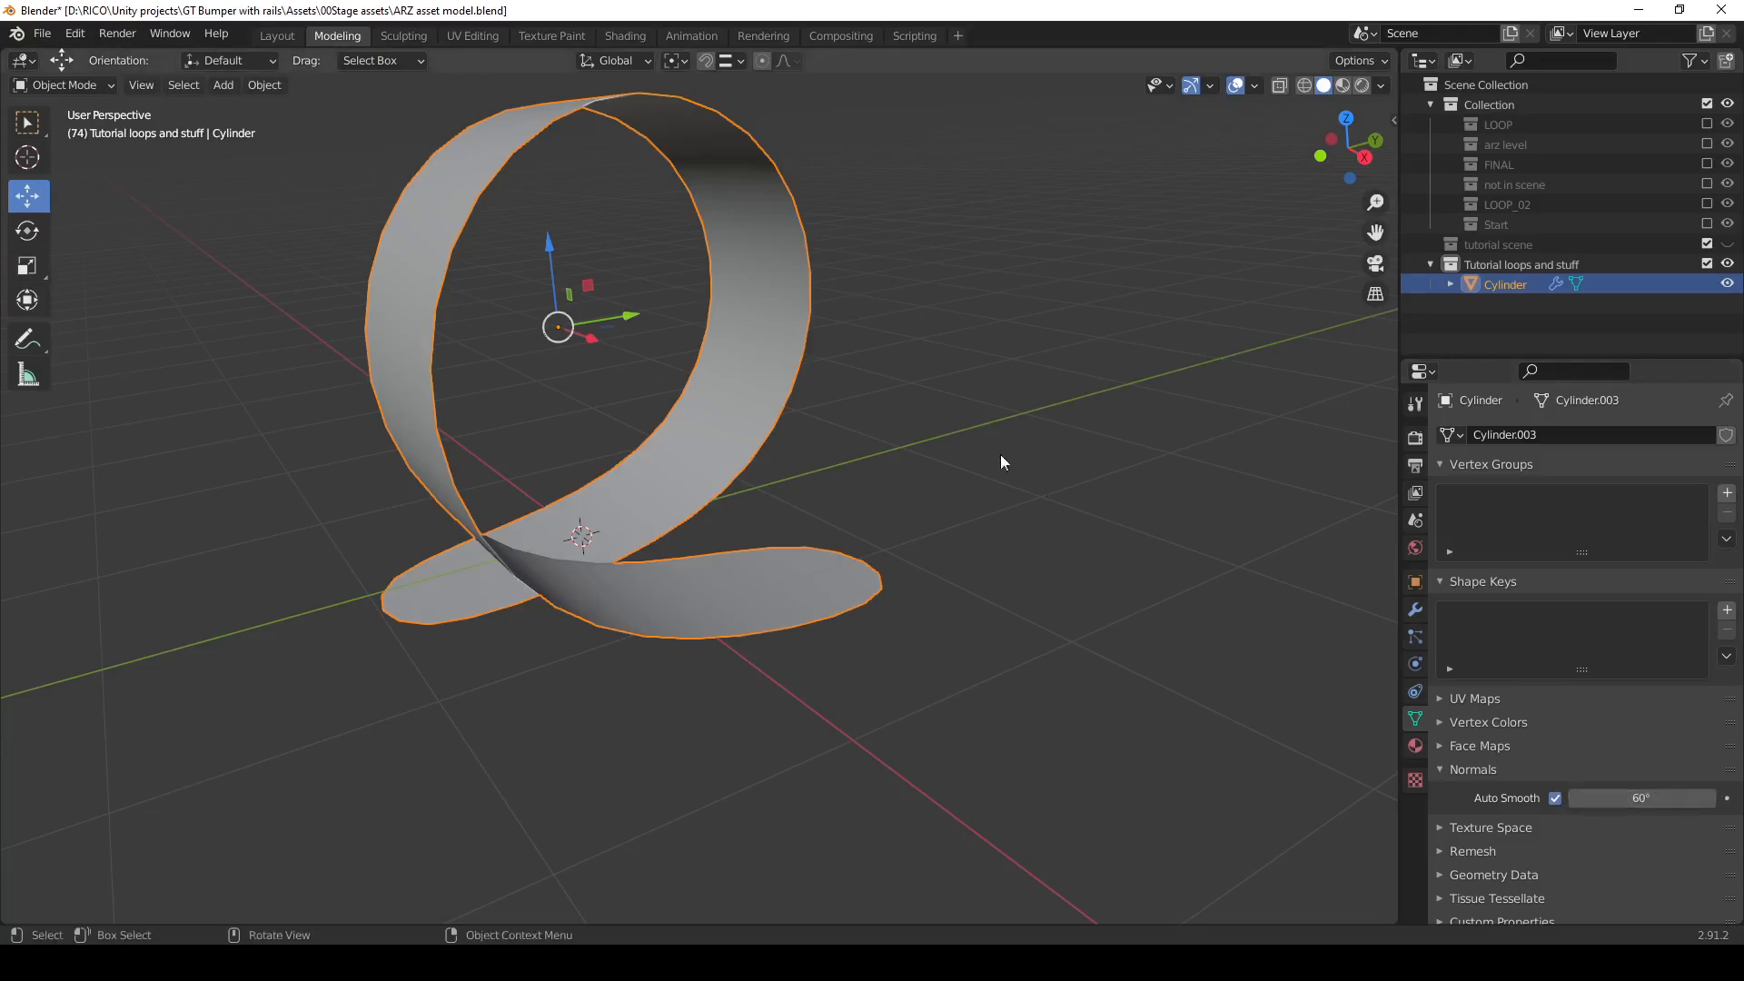
{"action": "left_click", "coordinate": [925, 430]}
{"action": "scroll", "coordinate": [925, 430], "scroll_direction": "up", "scroll_amount": 1}
{"action": "middle_click_drag", "start_coordinate": [925, 430], "coordinate": [624, 238]}
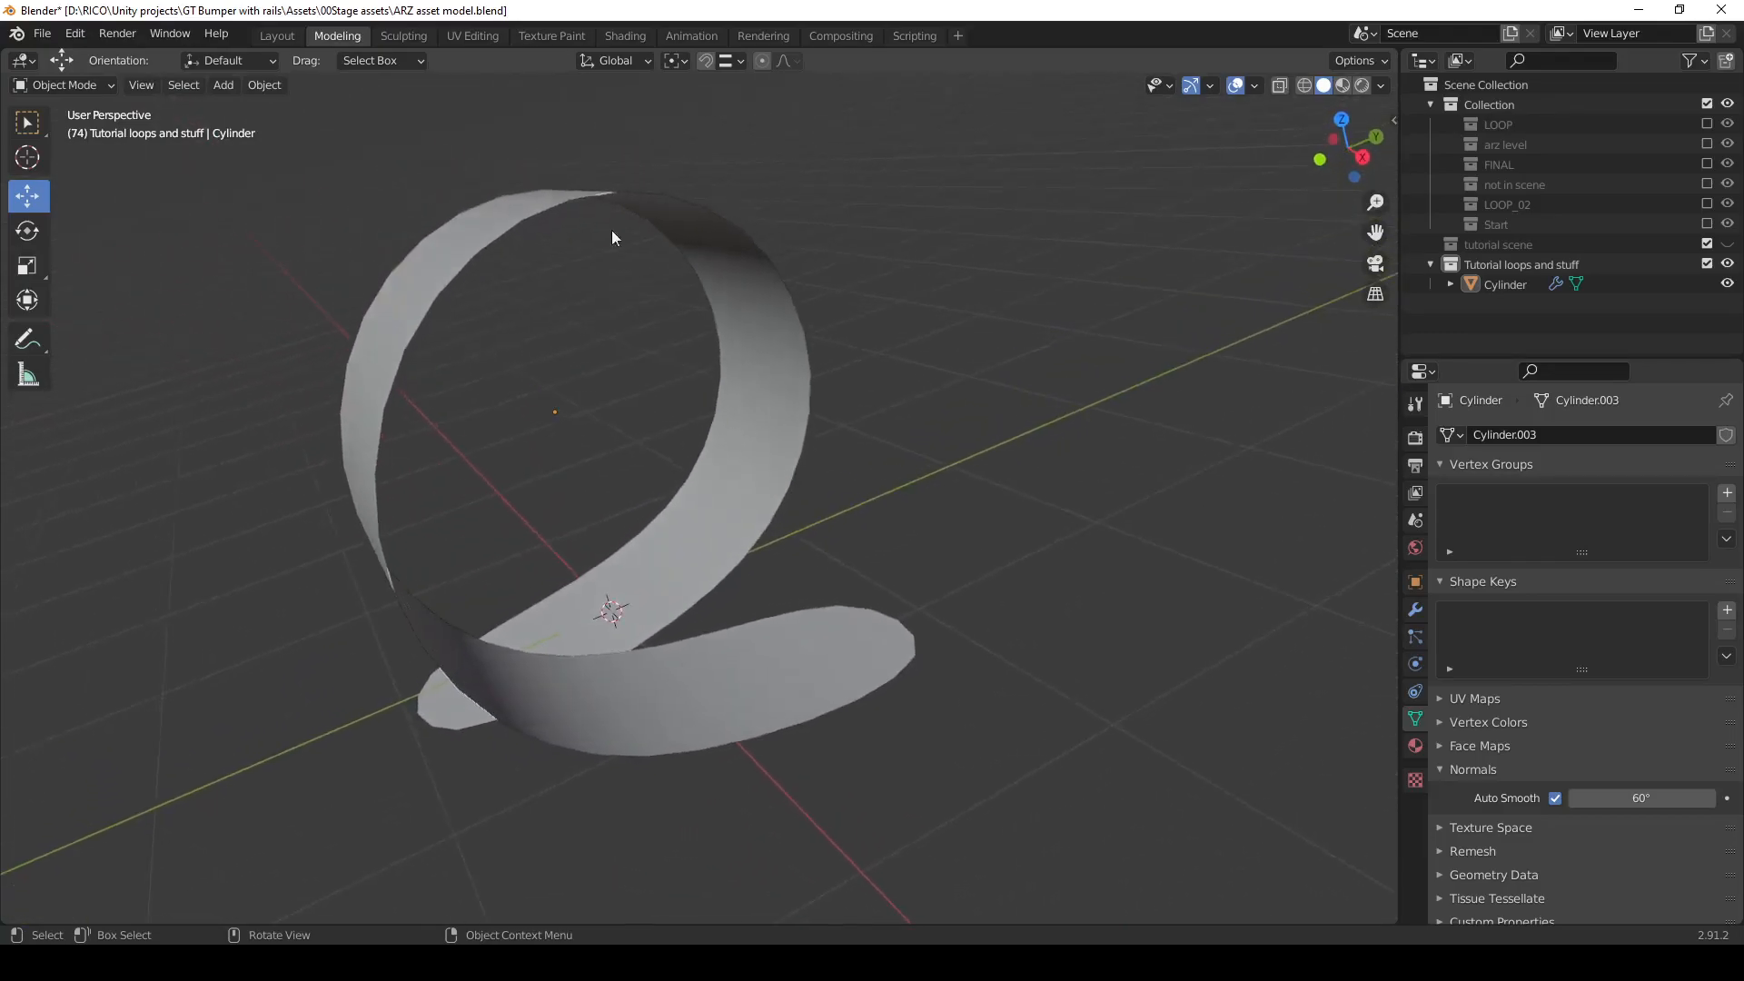
Add a Solidify modifier to the loop with a thickness of 0.1 m.
{"action": "left_click", "coordinate": [1411, 610]}
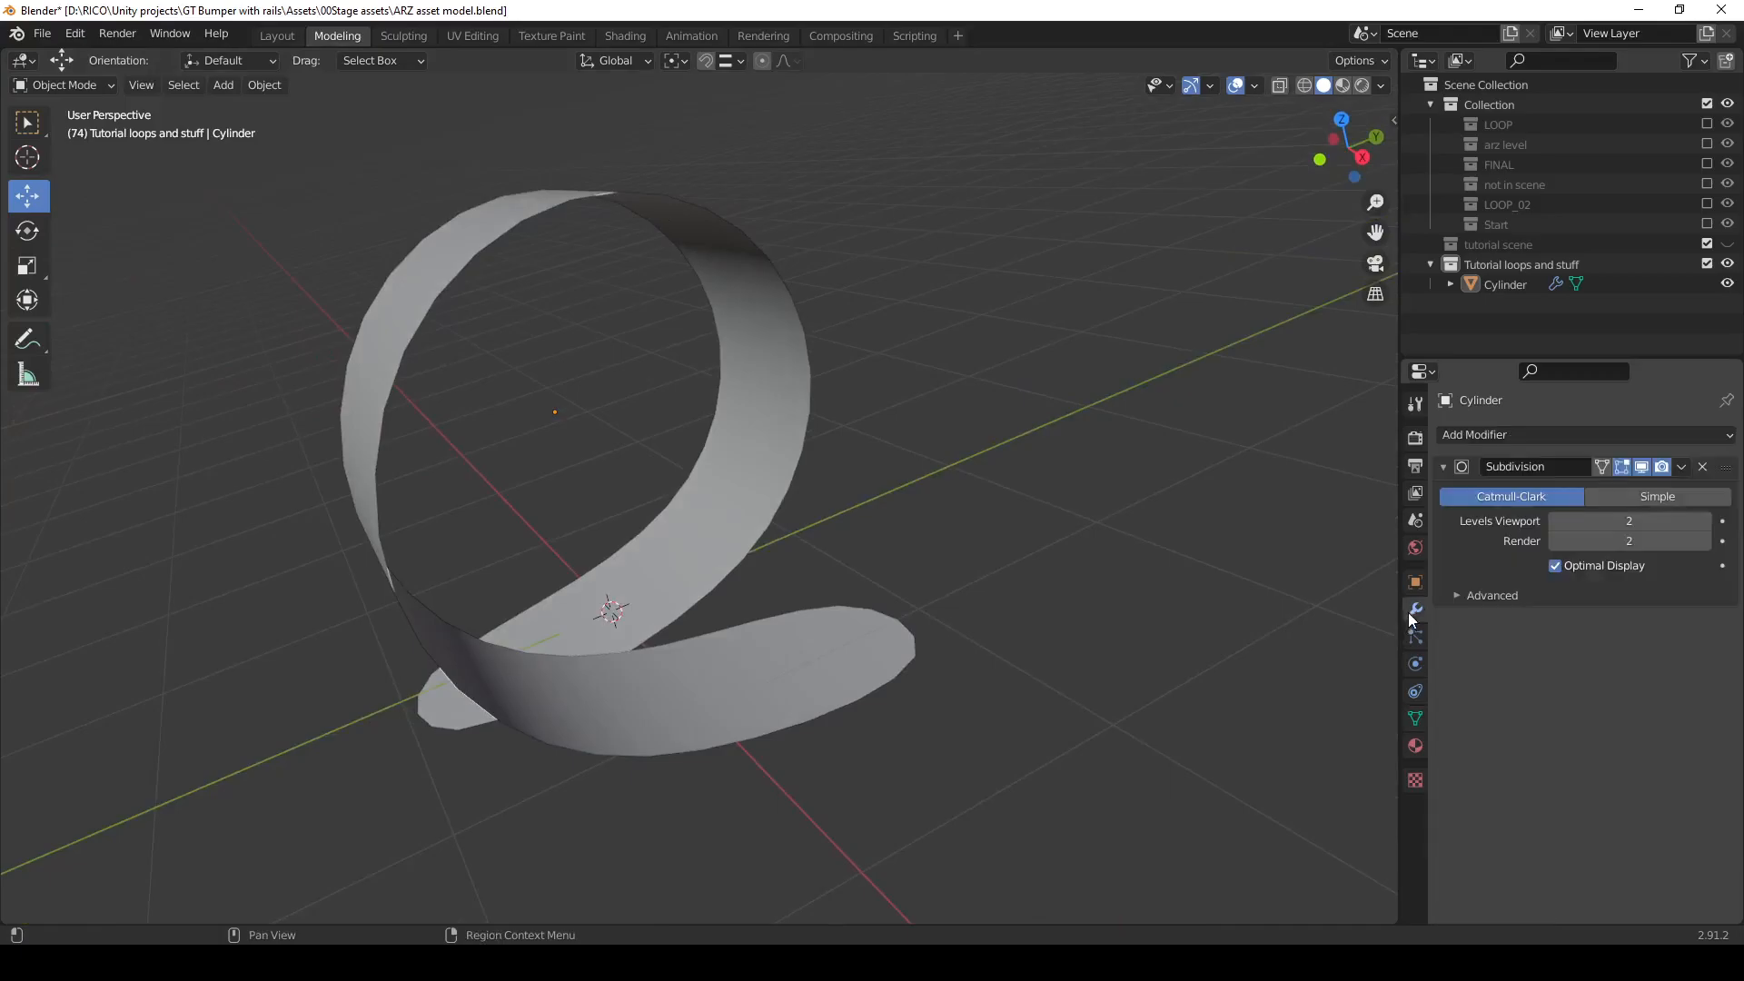
{"action": "left_click", "coordinate": [1510, 438]}
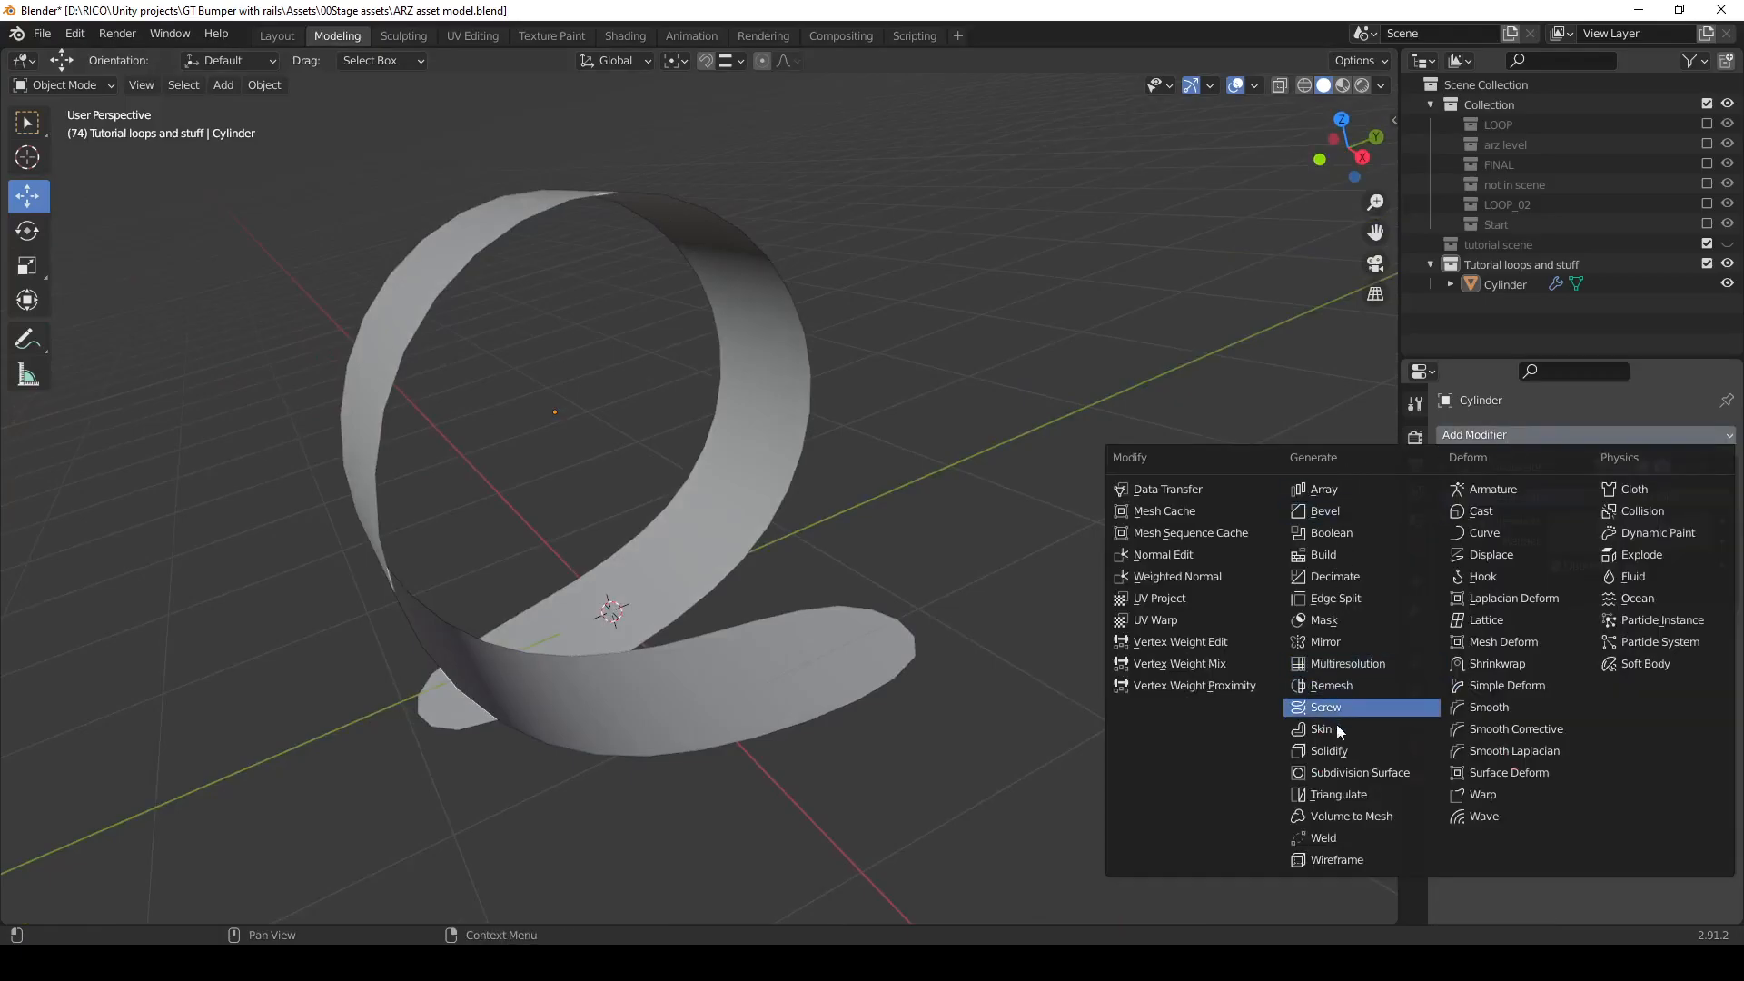
{"action": "left_click", "coordinate": [1341, 750]}
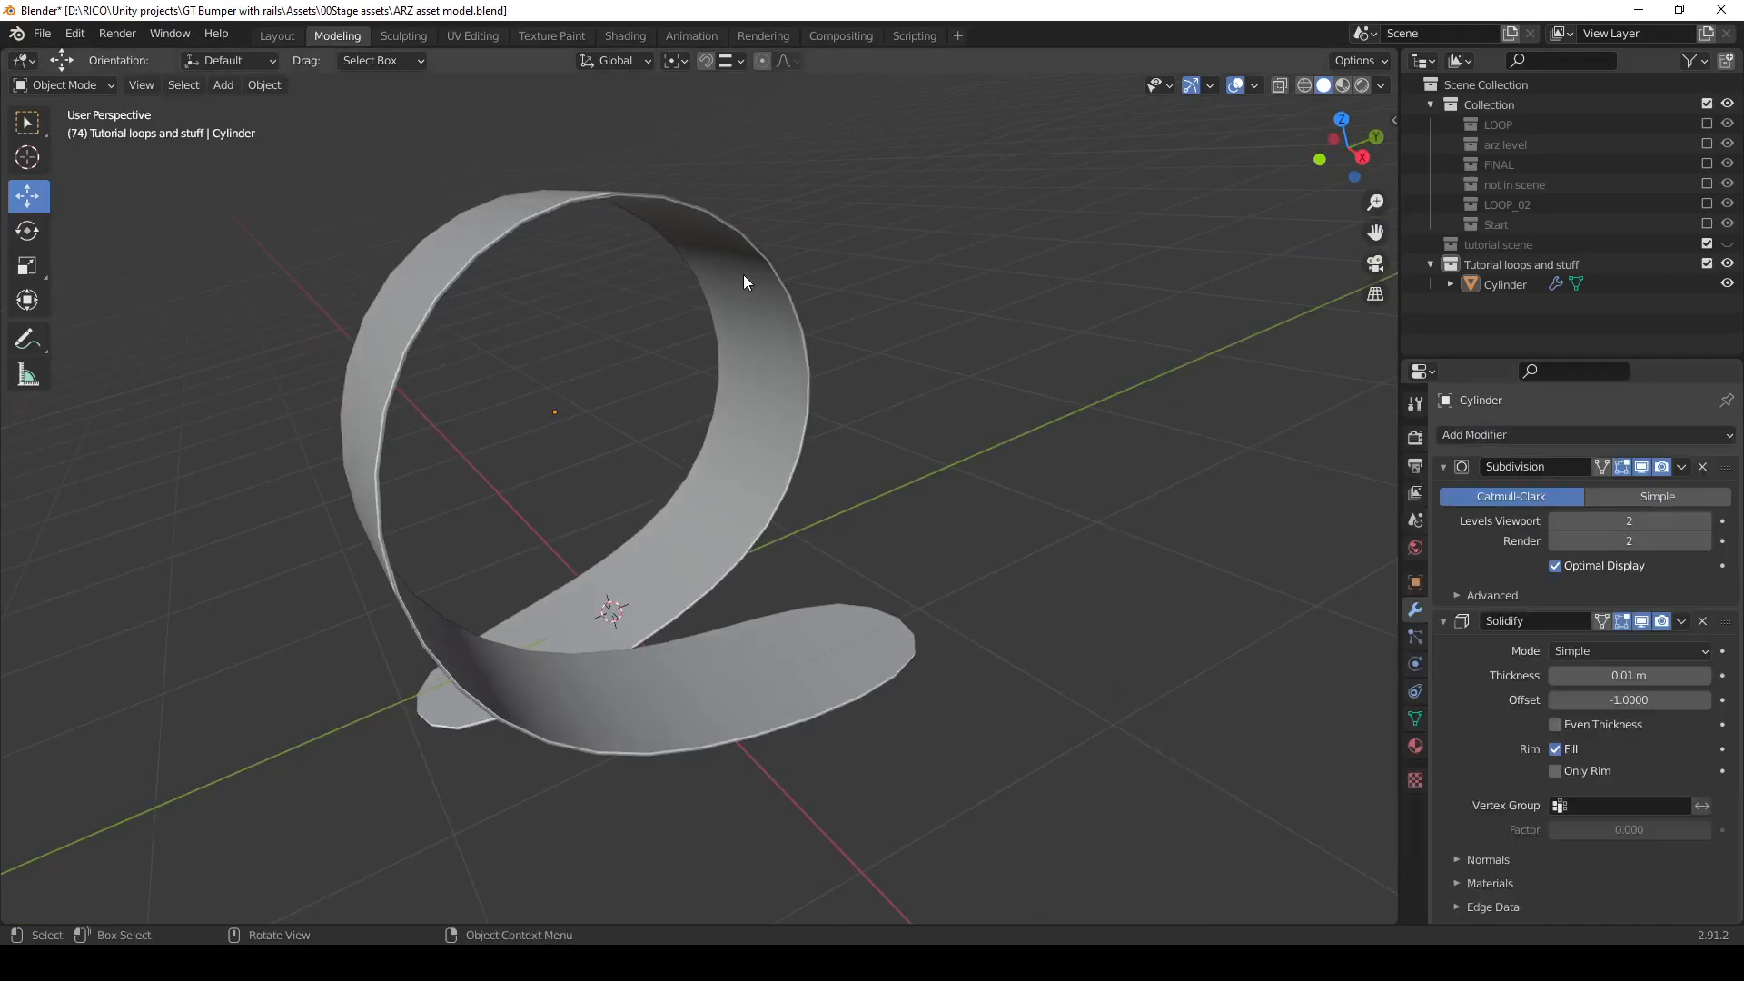
{"action": "double_click", "coordinate": [1628, 673]}
{"action": "type", "text": "0.2"}
{"action": "key", "text": "Return"}
{"action": "double_click", "coordinate": [1628, 674]}
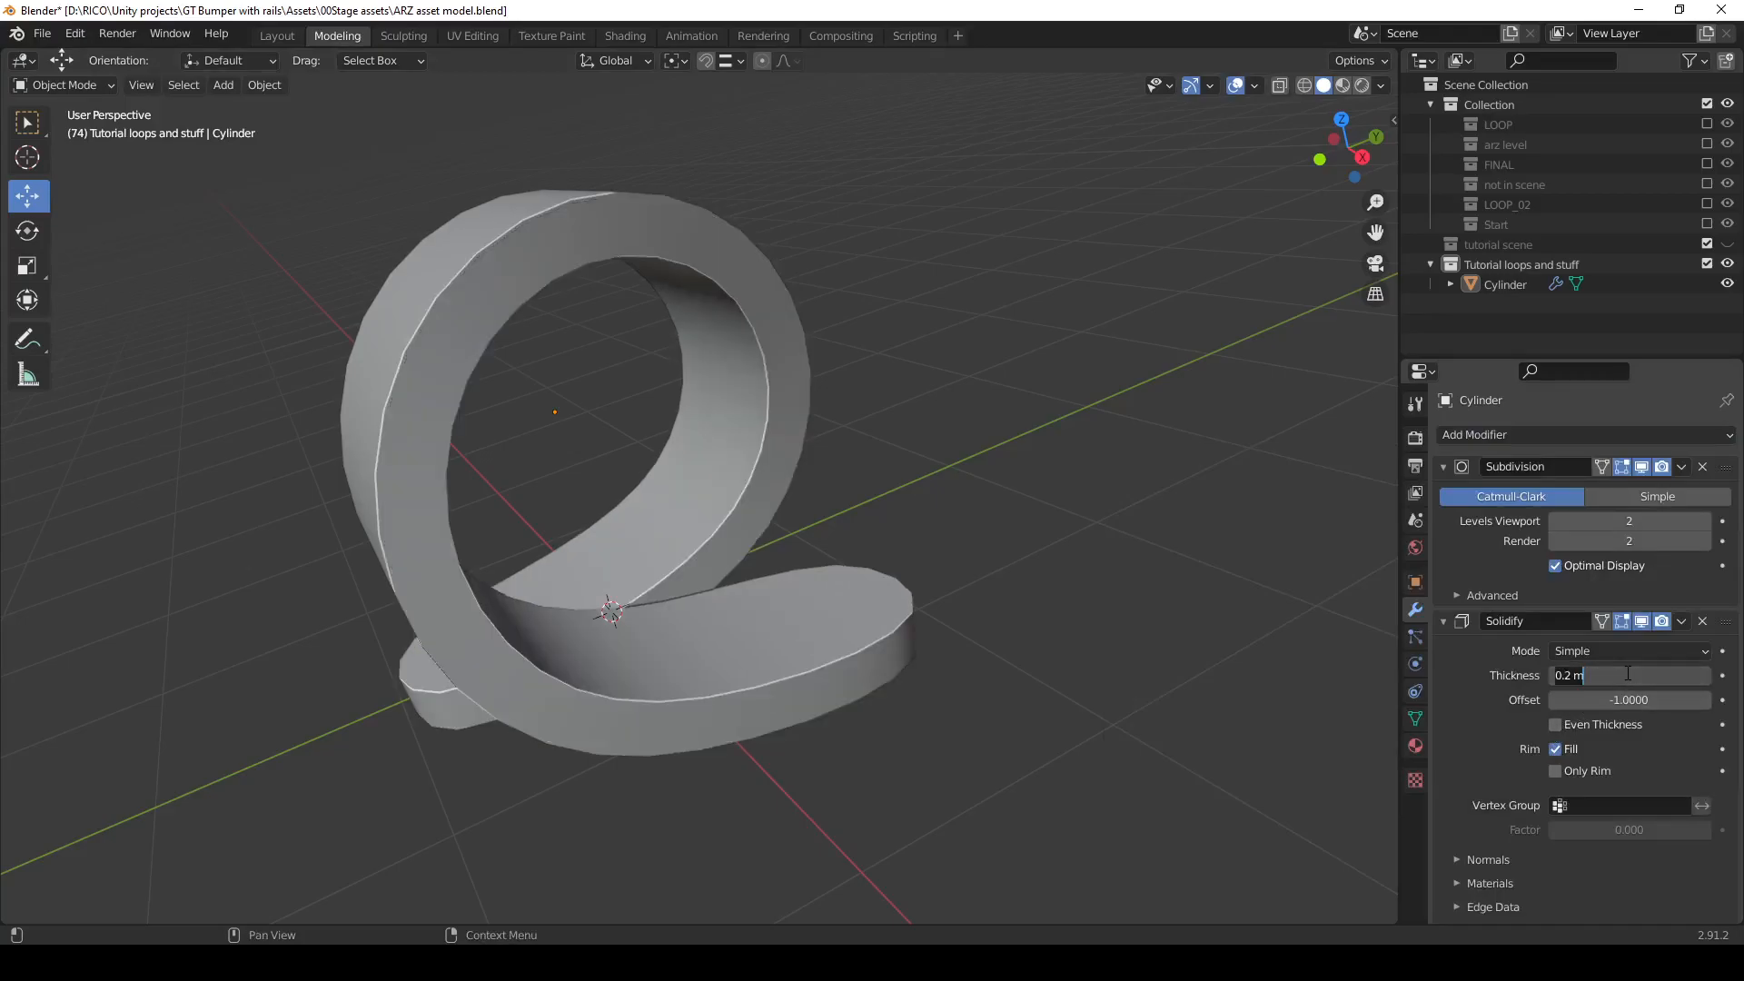
{"action": "type", "text": "0.1"}
{"action": "key", "text": "Return"}
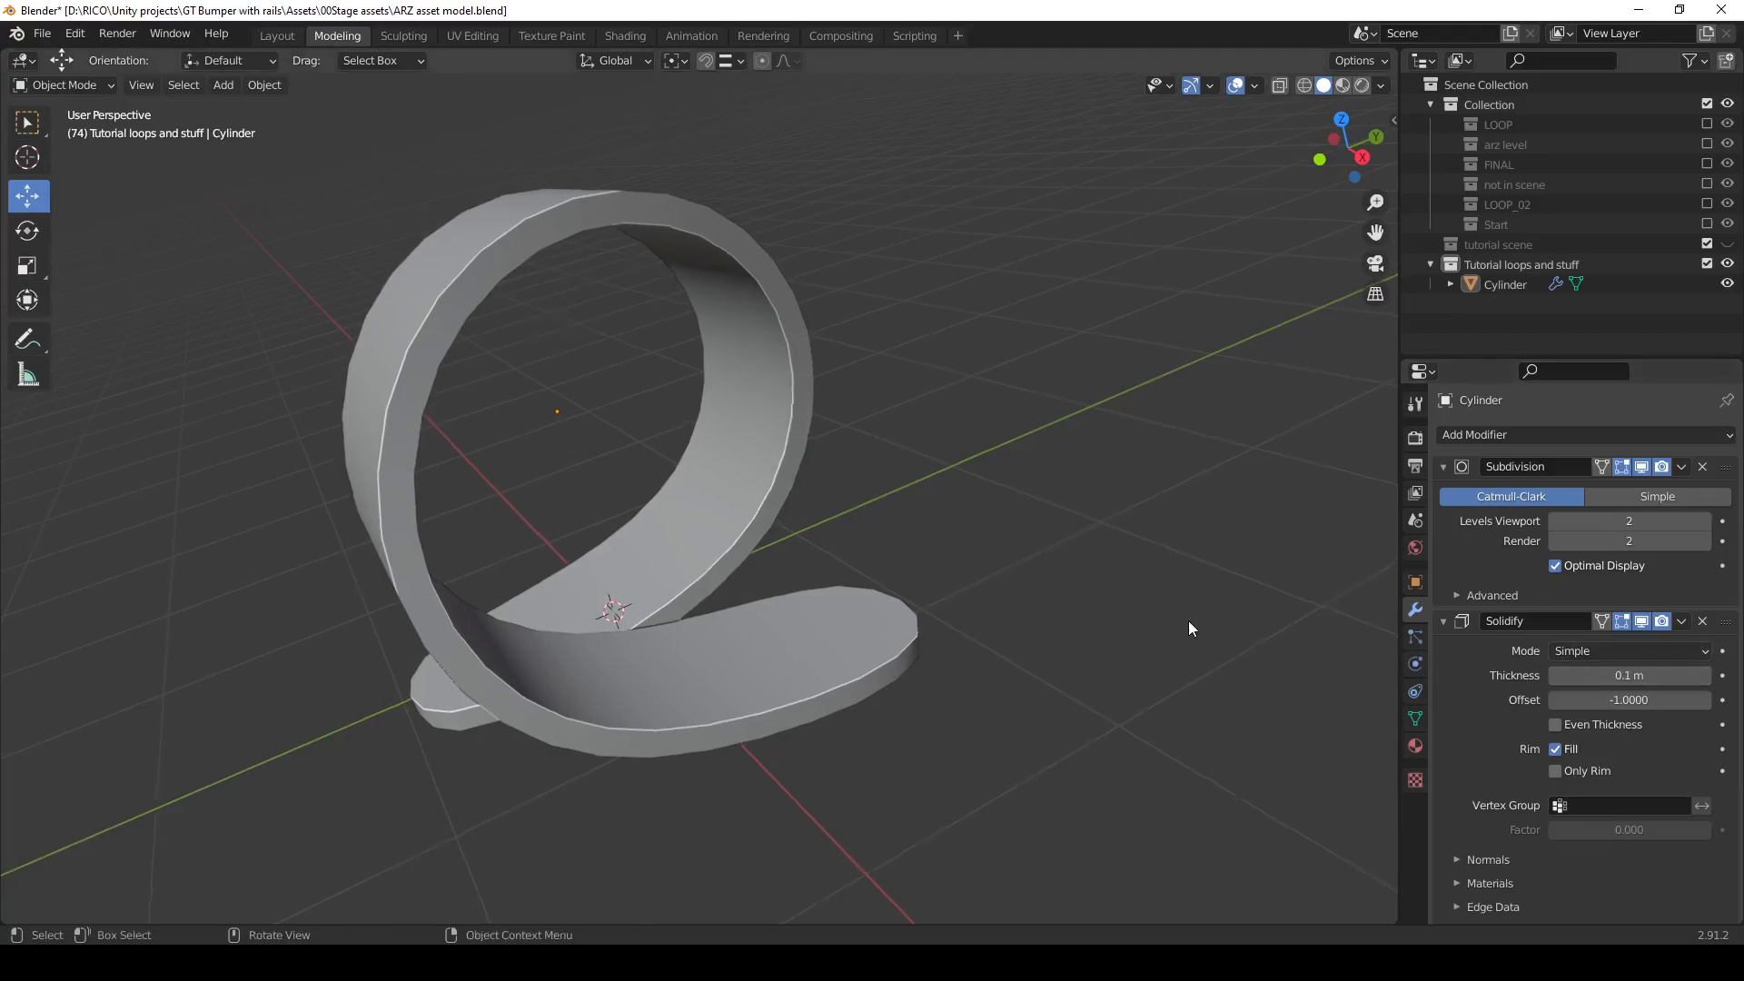
{"action": "scroll", "coordinate": [1188, 620], "scroll_direction": "up", "scroll_amount": 2}
{"action": "middle_click_drag", "start_coordinate": [1188, 619], "coordinate": [1139, 547]}
{"action": "scroll", "coordinate": [1140, 546], "scroll_direction": "down", "scroll_amount": 1}
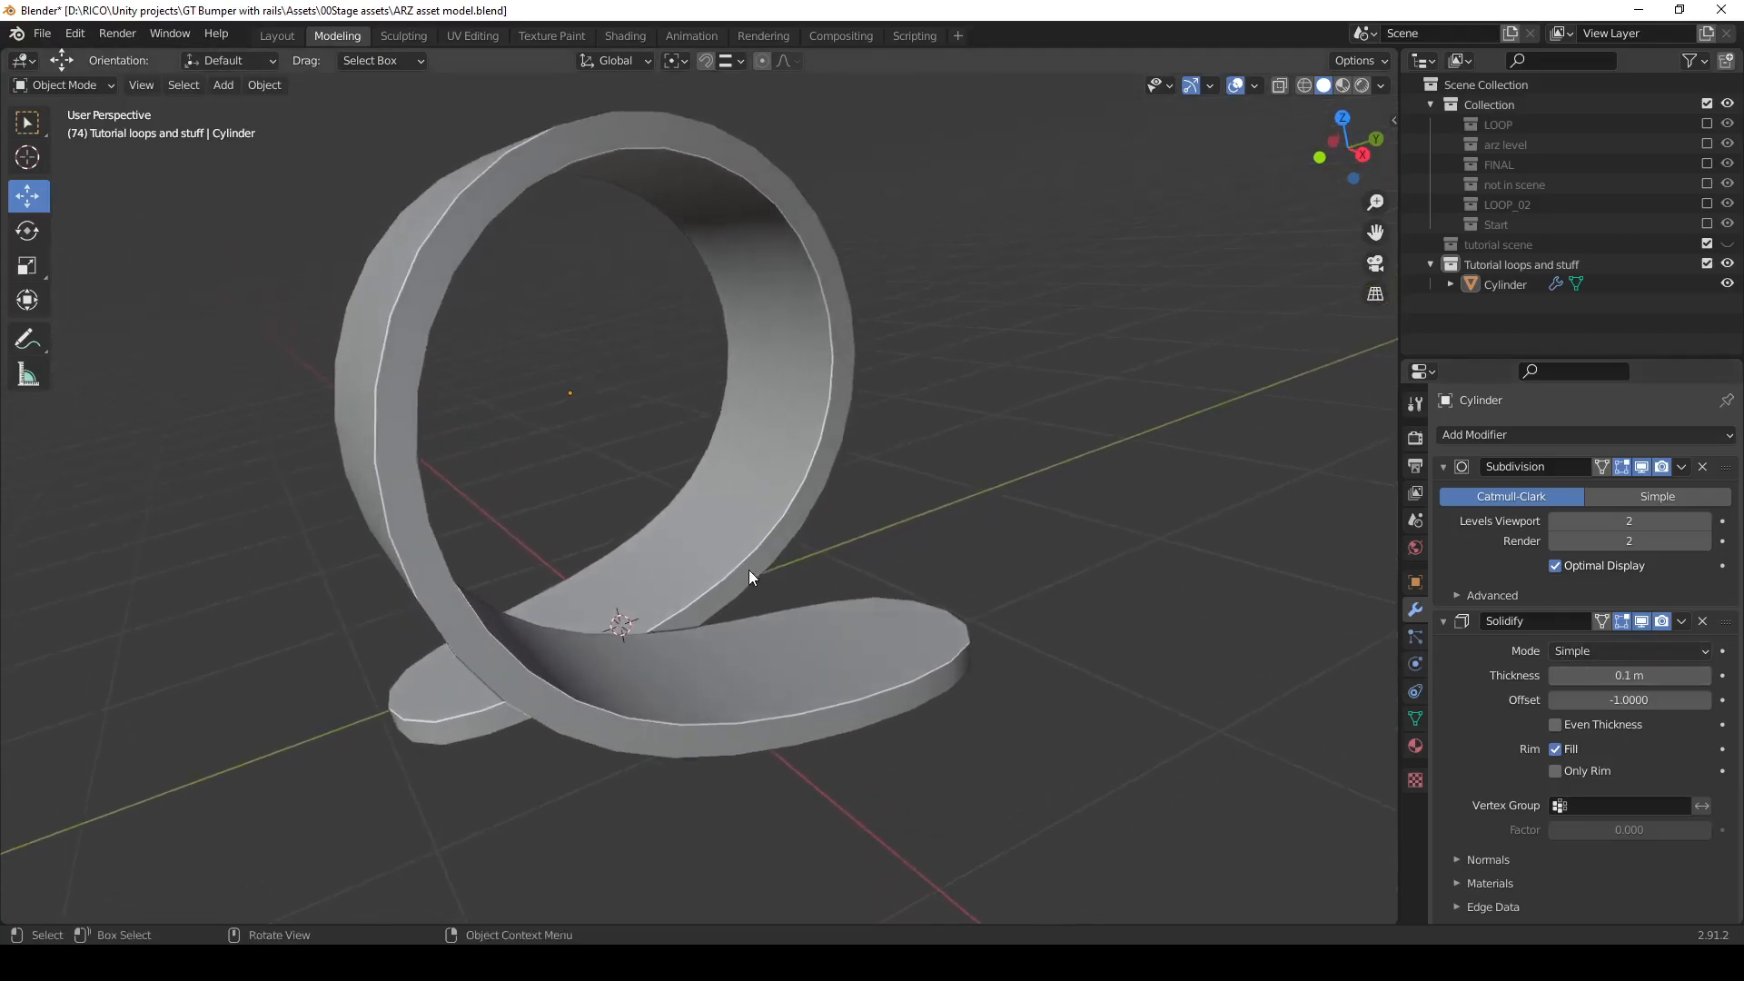
Enter Edit Mode to compare the cage with the thickened loop, and set the Solidify offset to 1.0000.
{"action": "key", "text": "Tab"}
{"action": "middle_click_drag", "start_coordinate": [748, 569], "coordinate": [576, 184]}
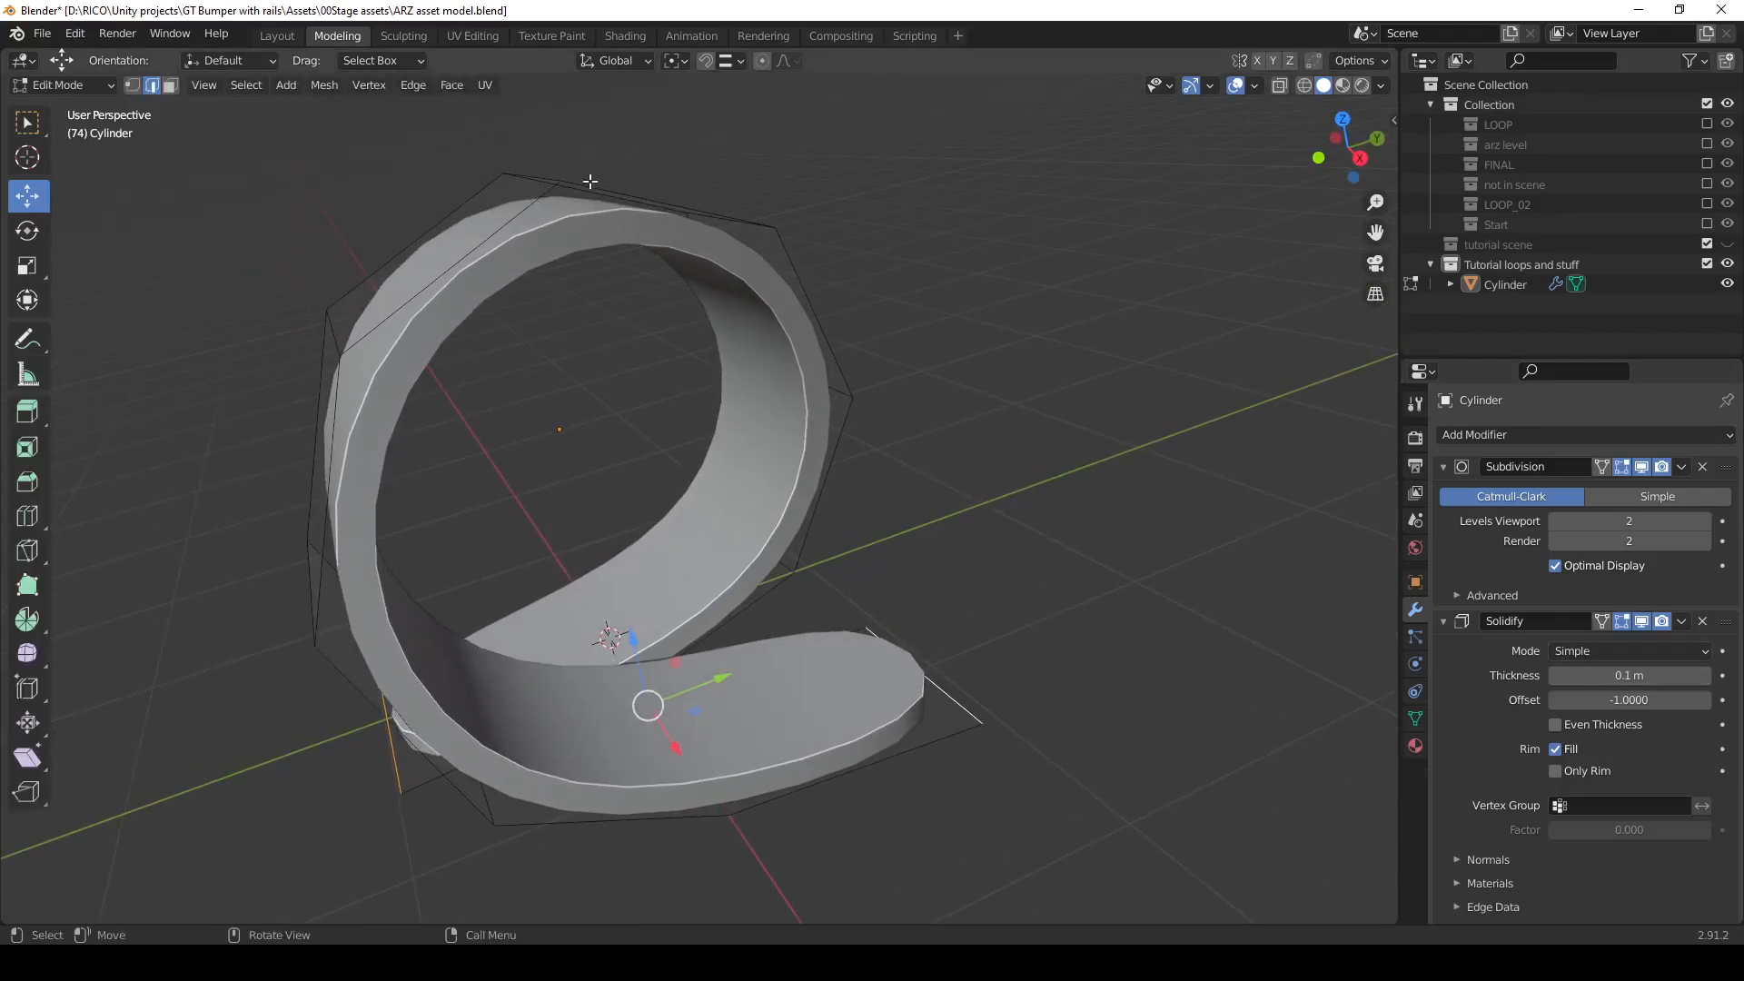
{"action": "middle_click_drag", "start_coordinate": [753, 276], "coordinate": [603, 767]}
{"action": "middle_click_drag", "start_coordinate": [477, 262], "coordinate": [1570, 718]}
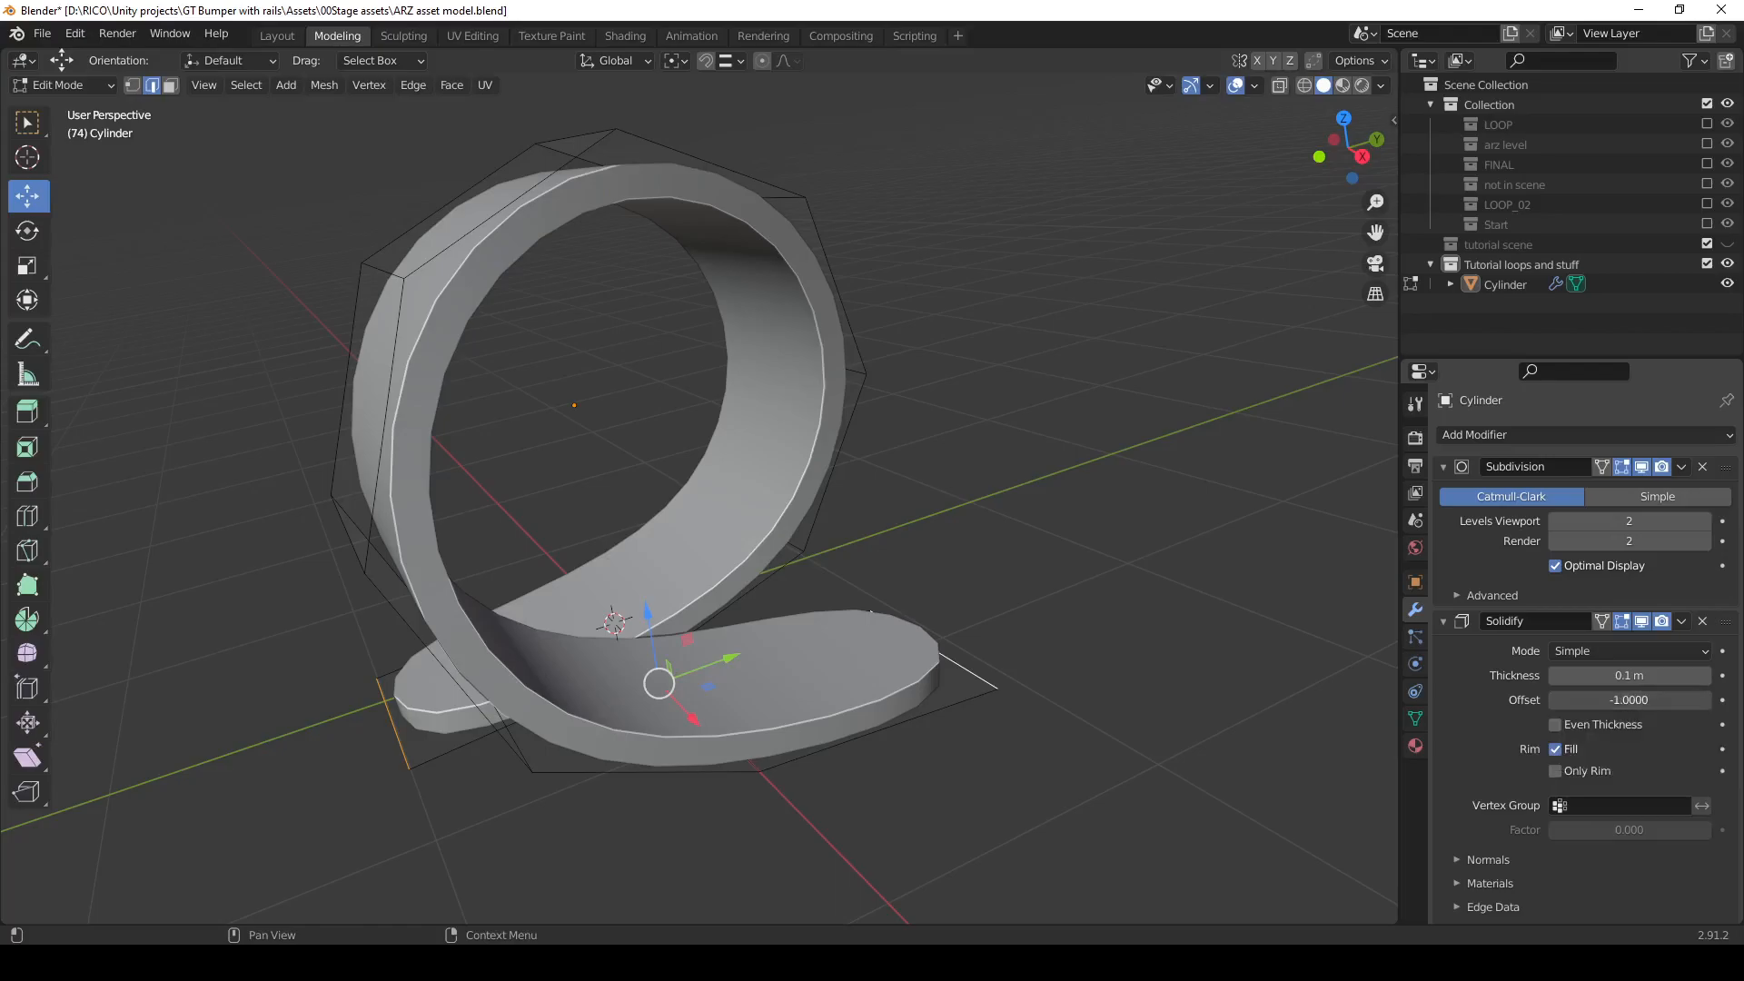
{"action": "left_click_drag", "start_coordinate": [1599, 700], "coordinate": [1544, 699]}
{"action": "left_click_drag", "start_coordinate": [1544, 699], "coordinate": [1708, 699]}
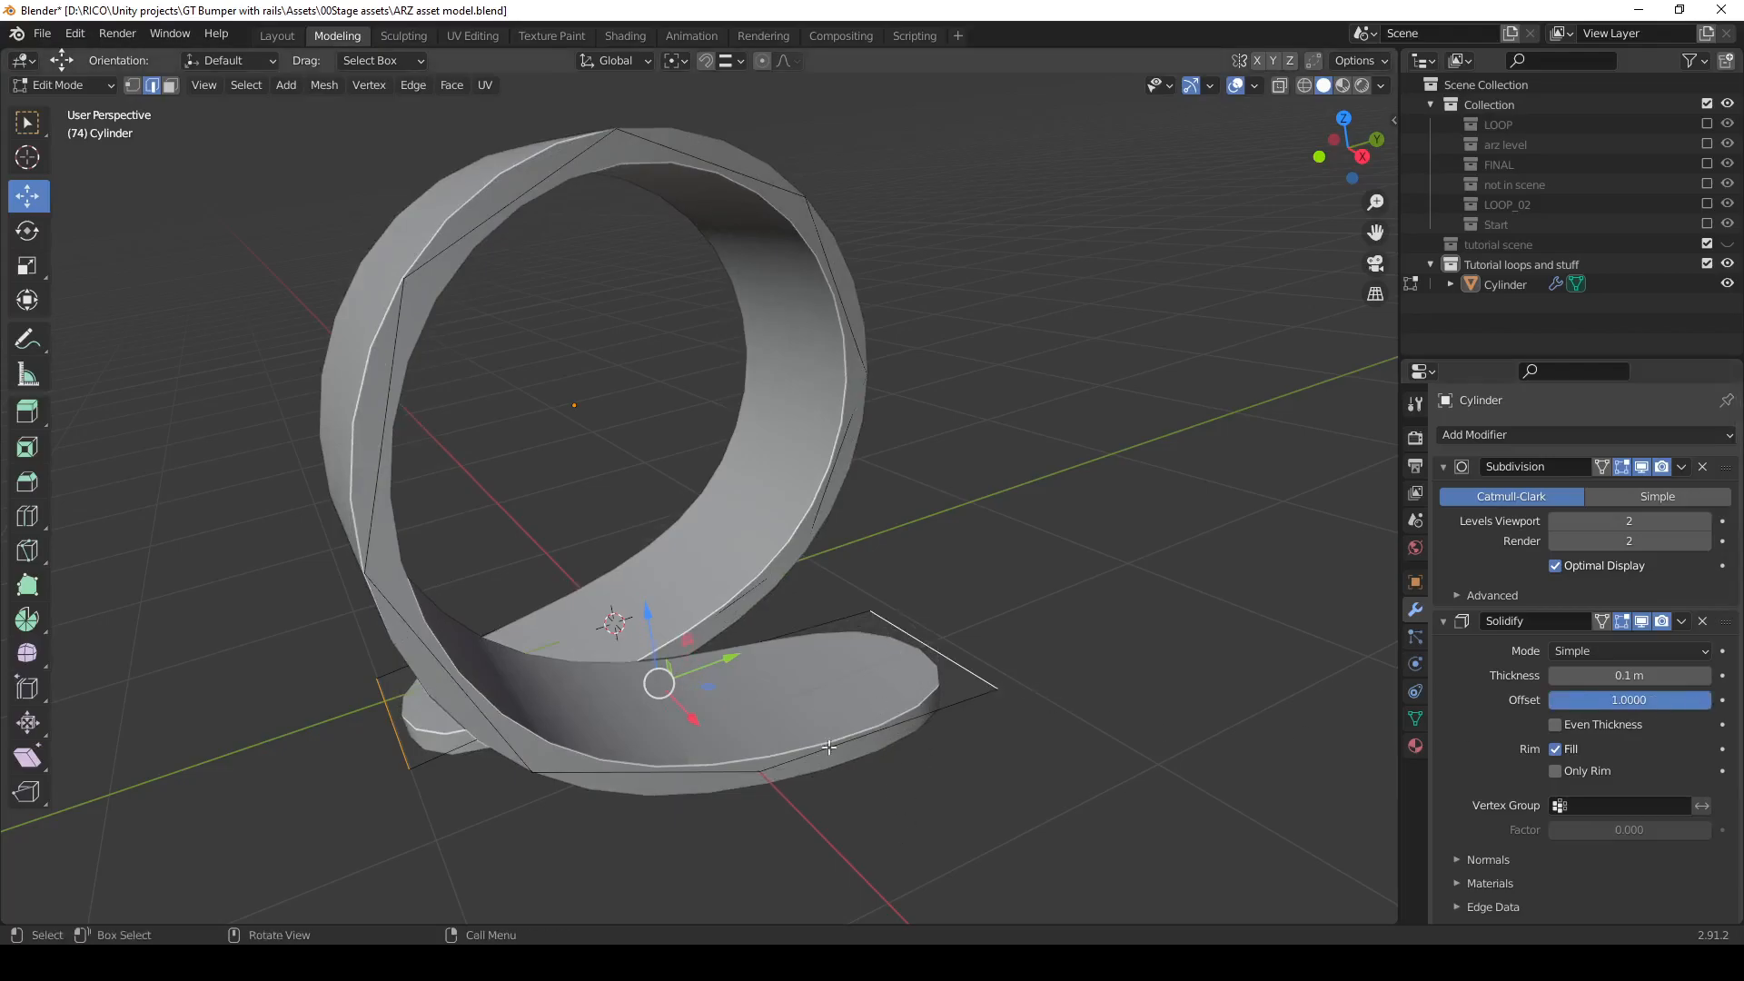
{"action": "middle_click_drag", "start_coordinate": [723, 460], "coordinate": [906, 565]}
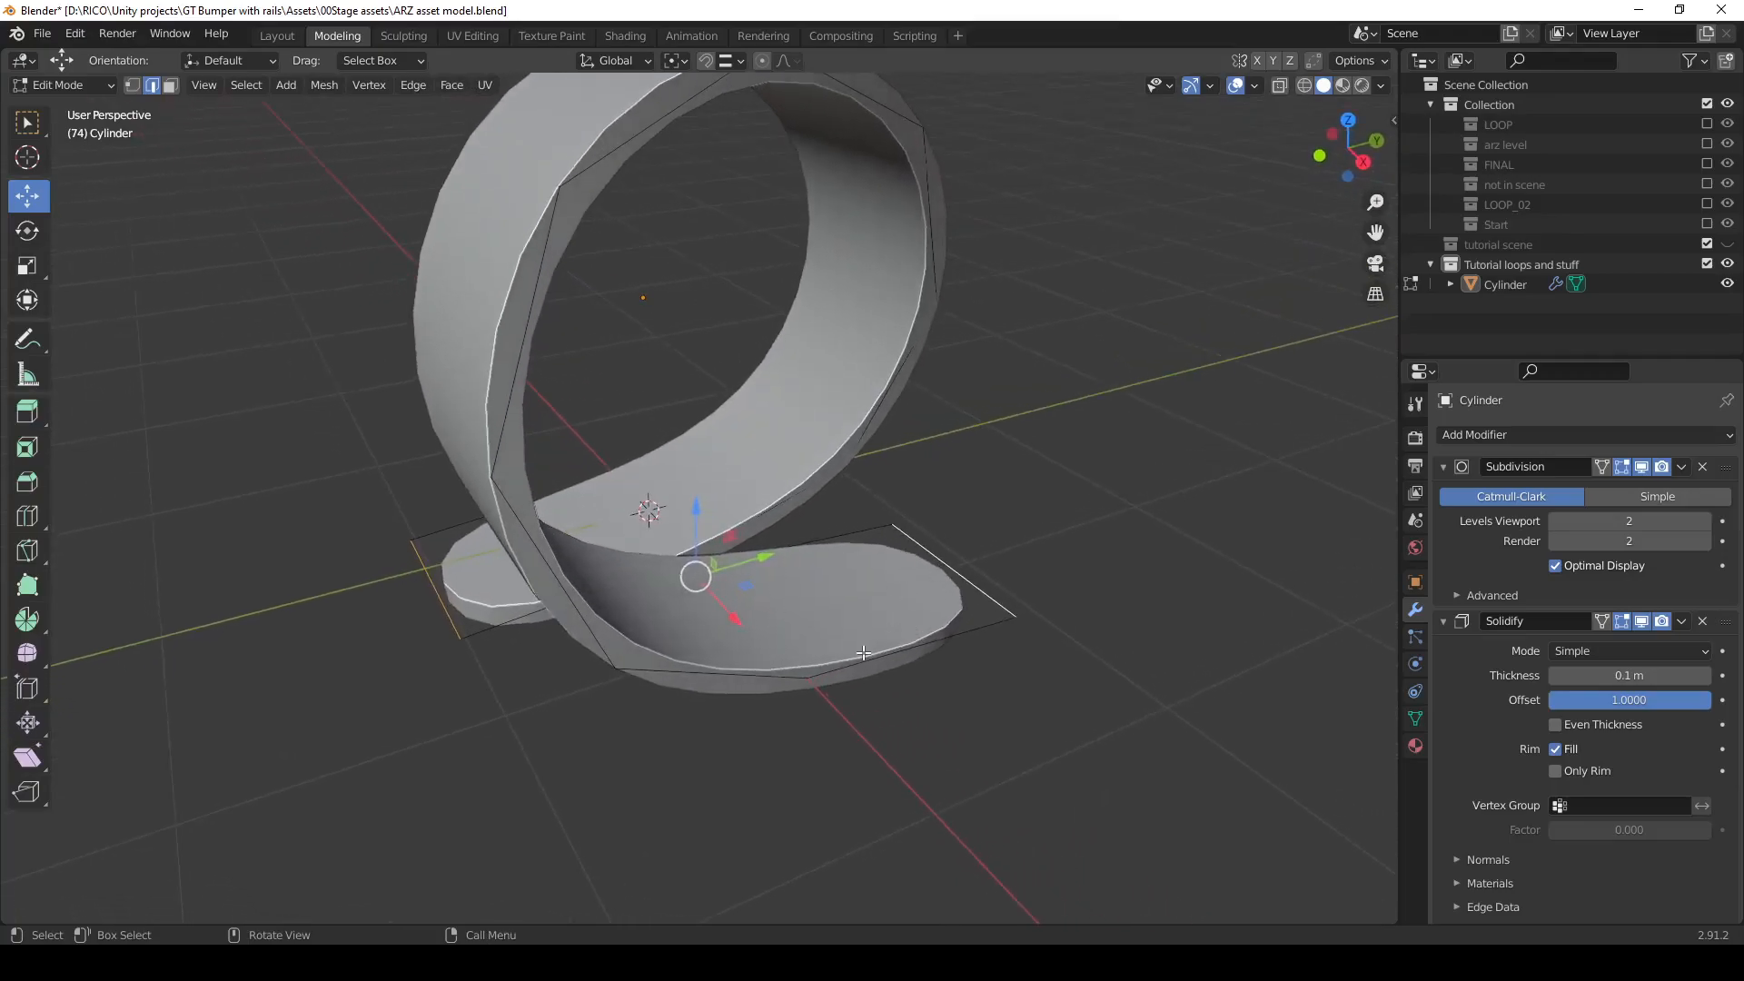
Crease the outer boundary edges of both flat road ends with a factor of 1, and return to Object Mode.
{"action": "scroll", "coordinate": [838, 639], "scroll_direction": "up", "scroll_amount": 2}
{"action": "middle_click_drag", "start_coordinate": [839, 639], "coordinate": [865, 670]}
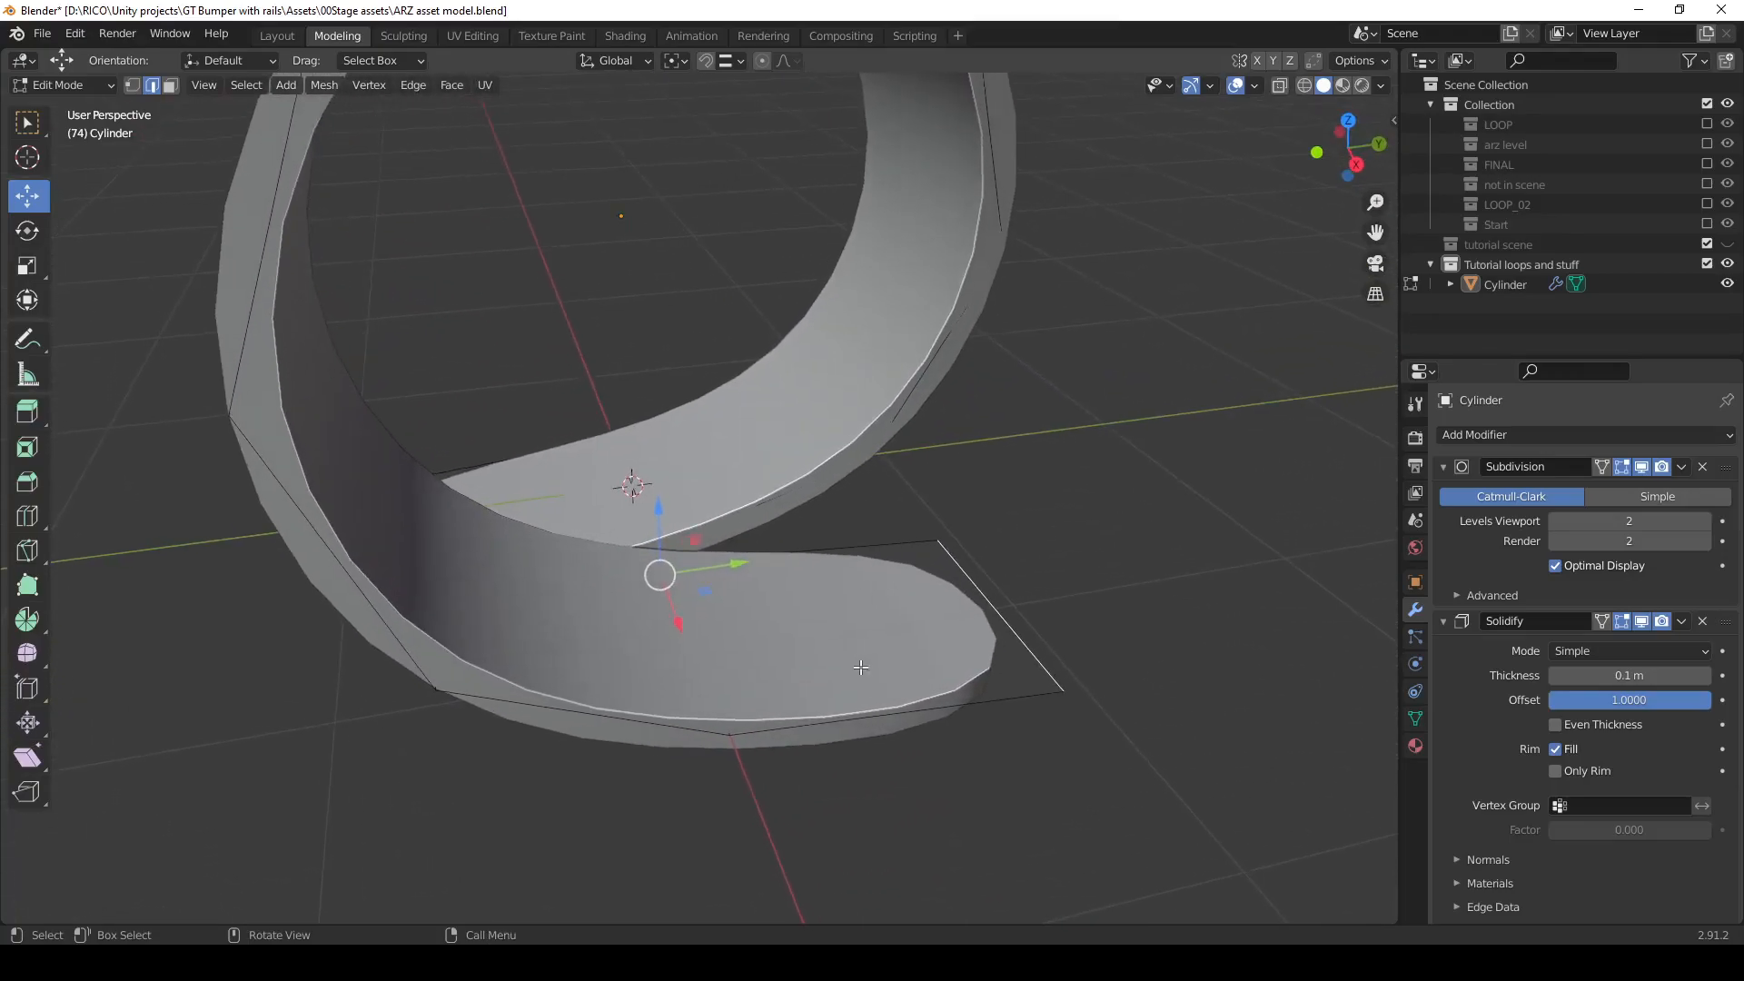
{"action": "middle_click_drag", "start_coordinate": [877, 551], "coordinate": [877, 551]}
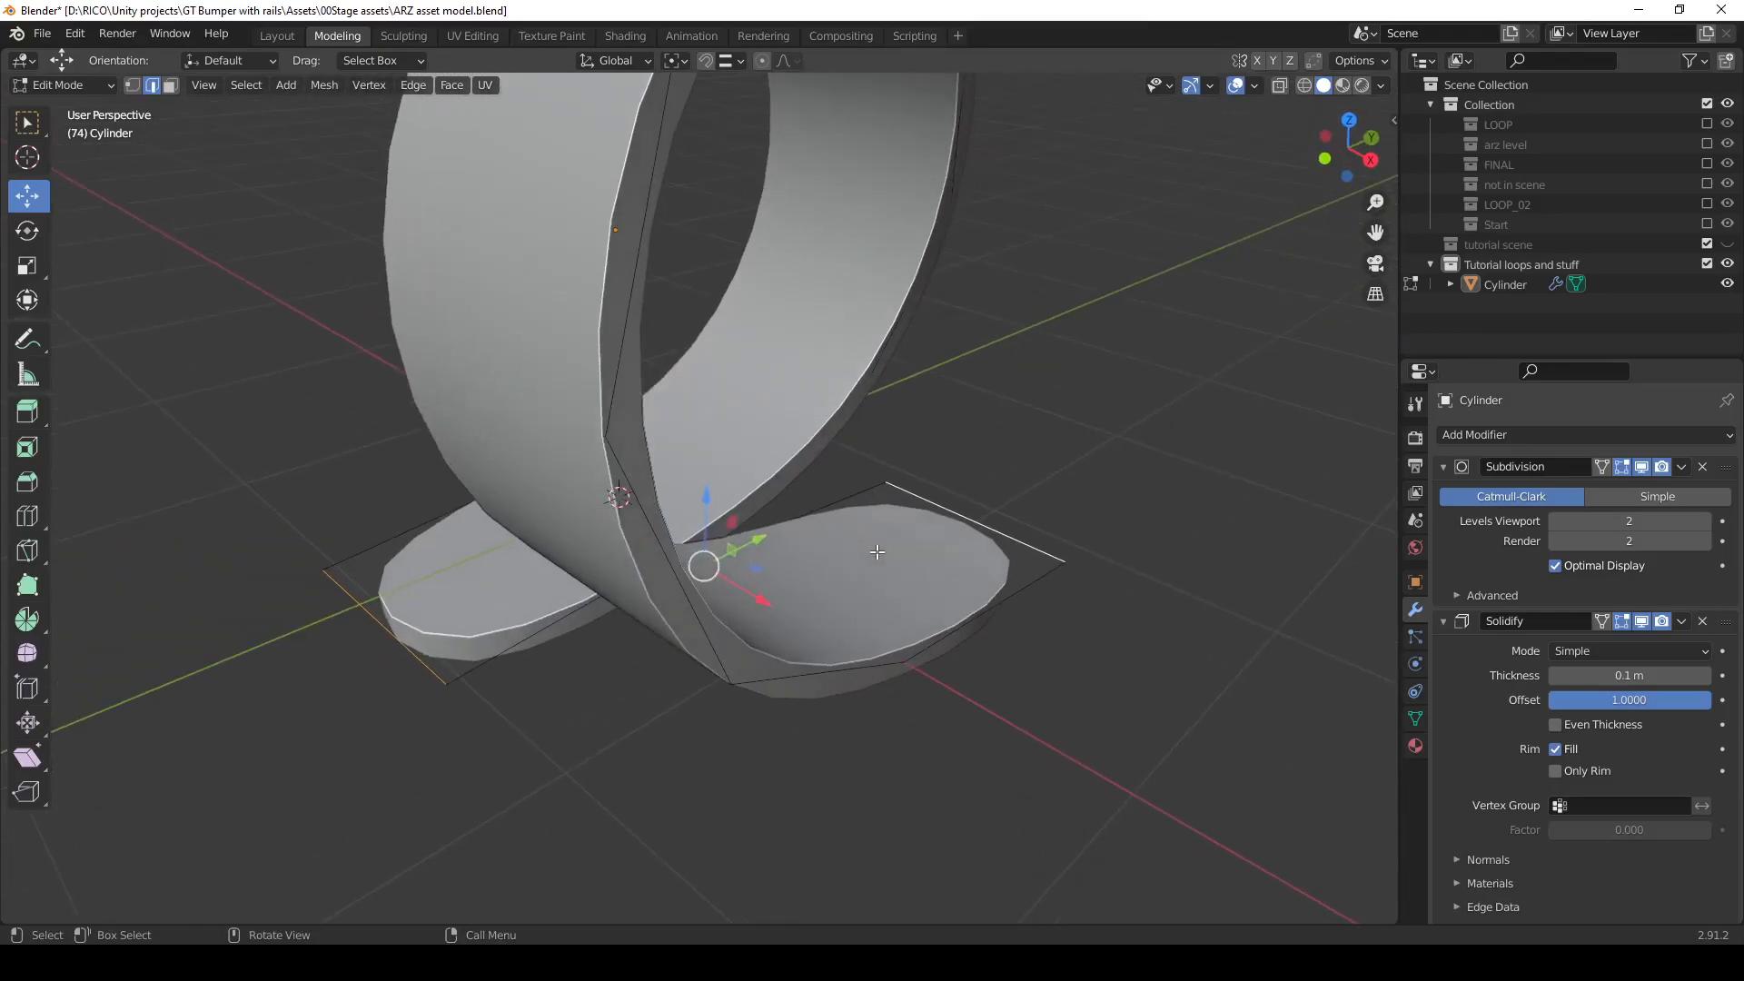
{"action": "left_click", "coordinate": [857, 497]}
{"action": "left_click", "coordinate": [946, 509], "text": "shift"}
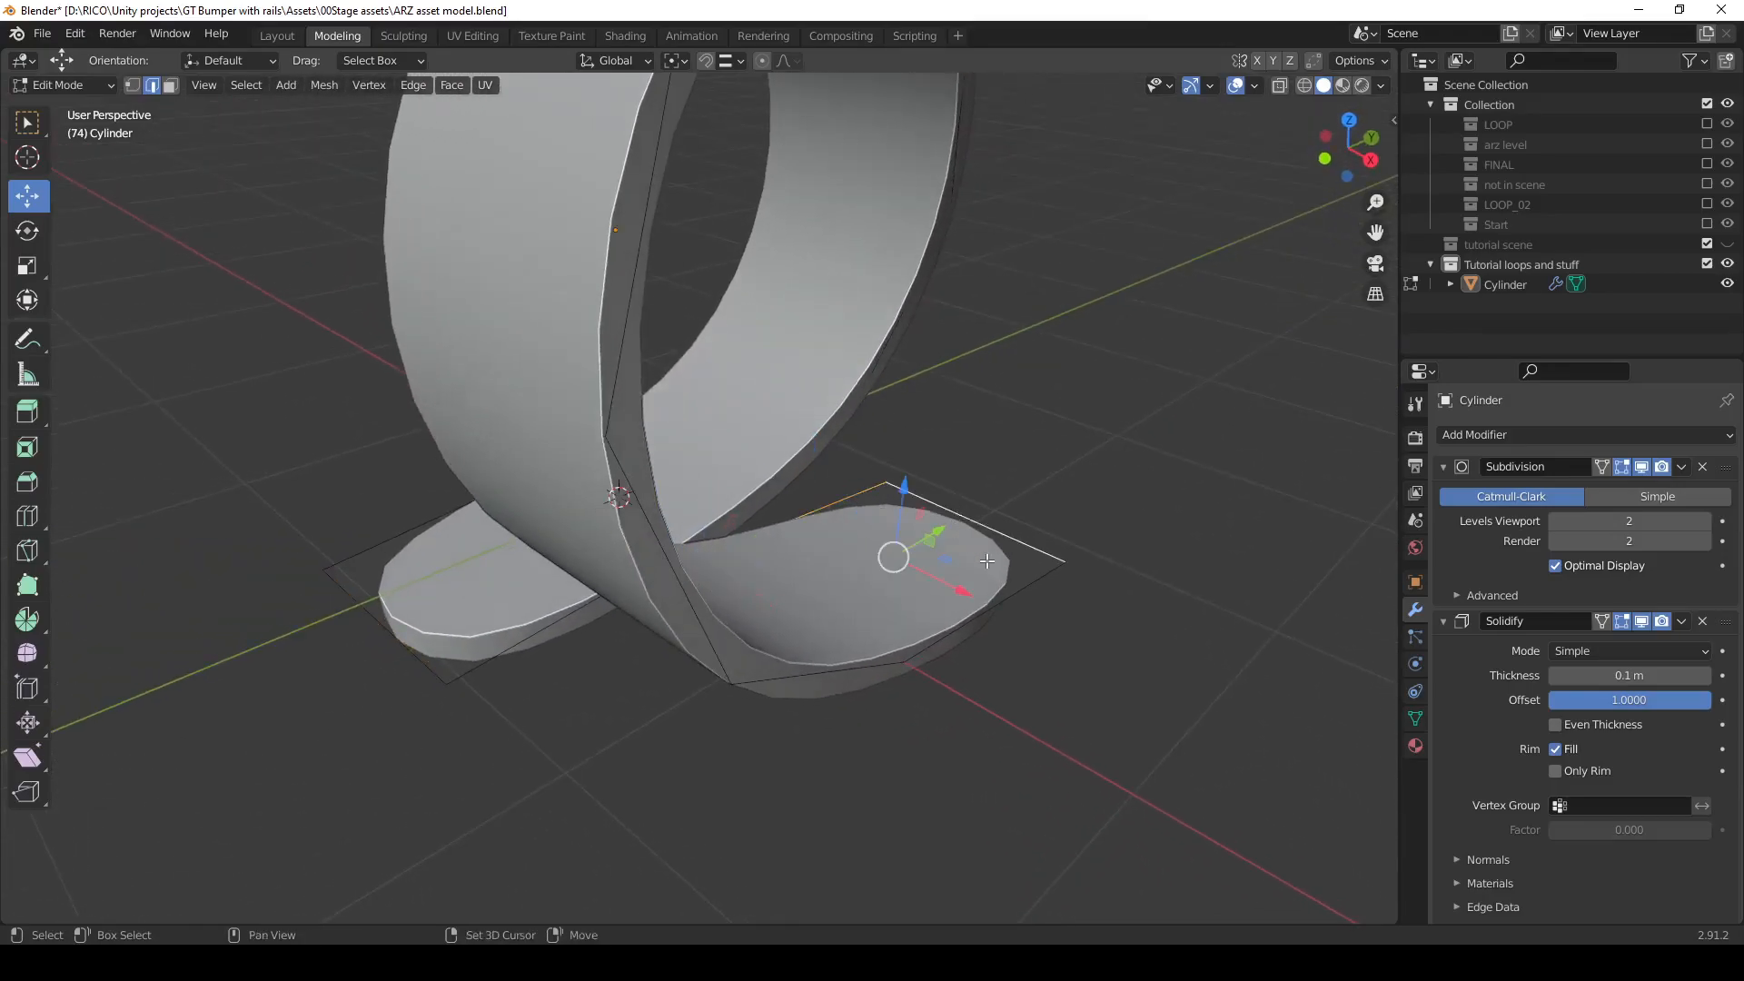
{"action": "left_click", "coordinate": [991, 604], "text": "shift"}
{"action": "left_click", "coordinate": [469, 644], "text": "shift"}
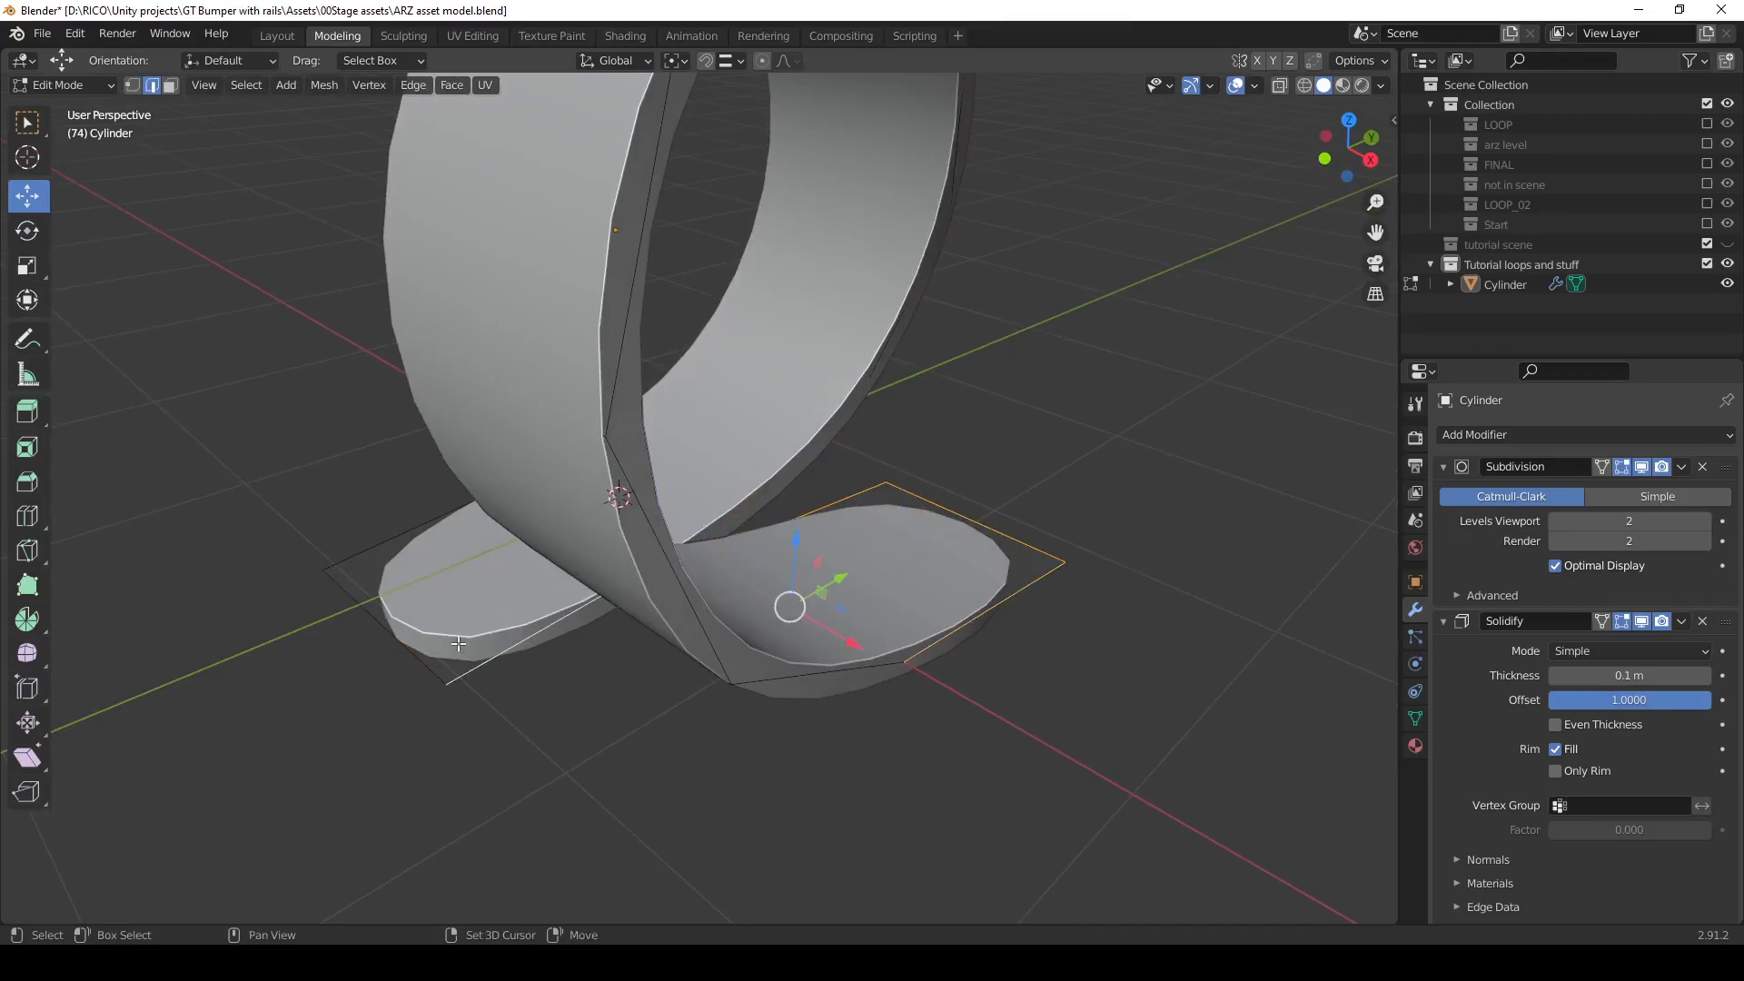
{"action": "left_click", "coordinate": [414, 650], "text": "shift"}
{"action": "left_click", "coordinate": [386, 543], "text": "shift"}
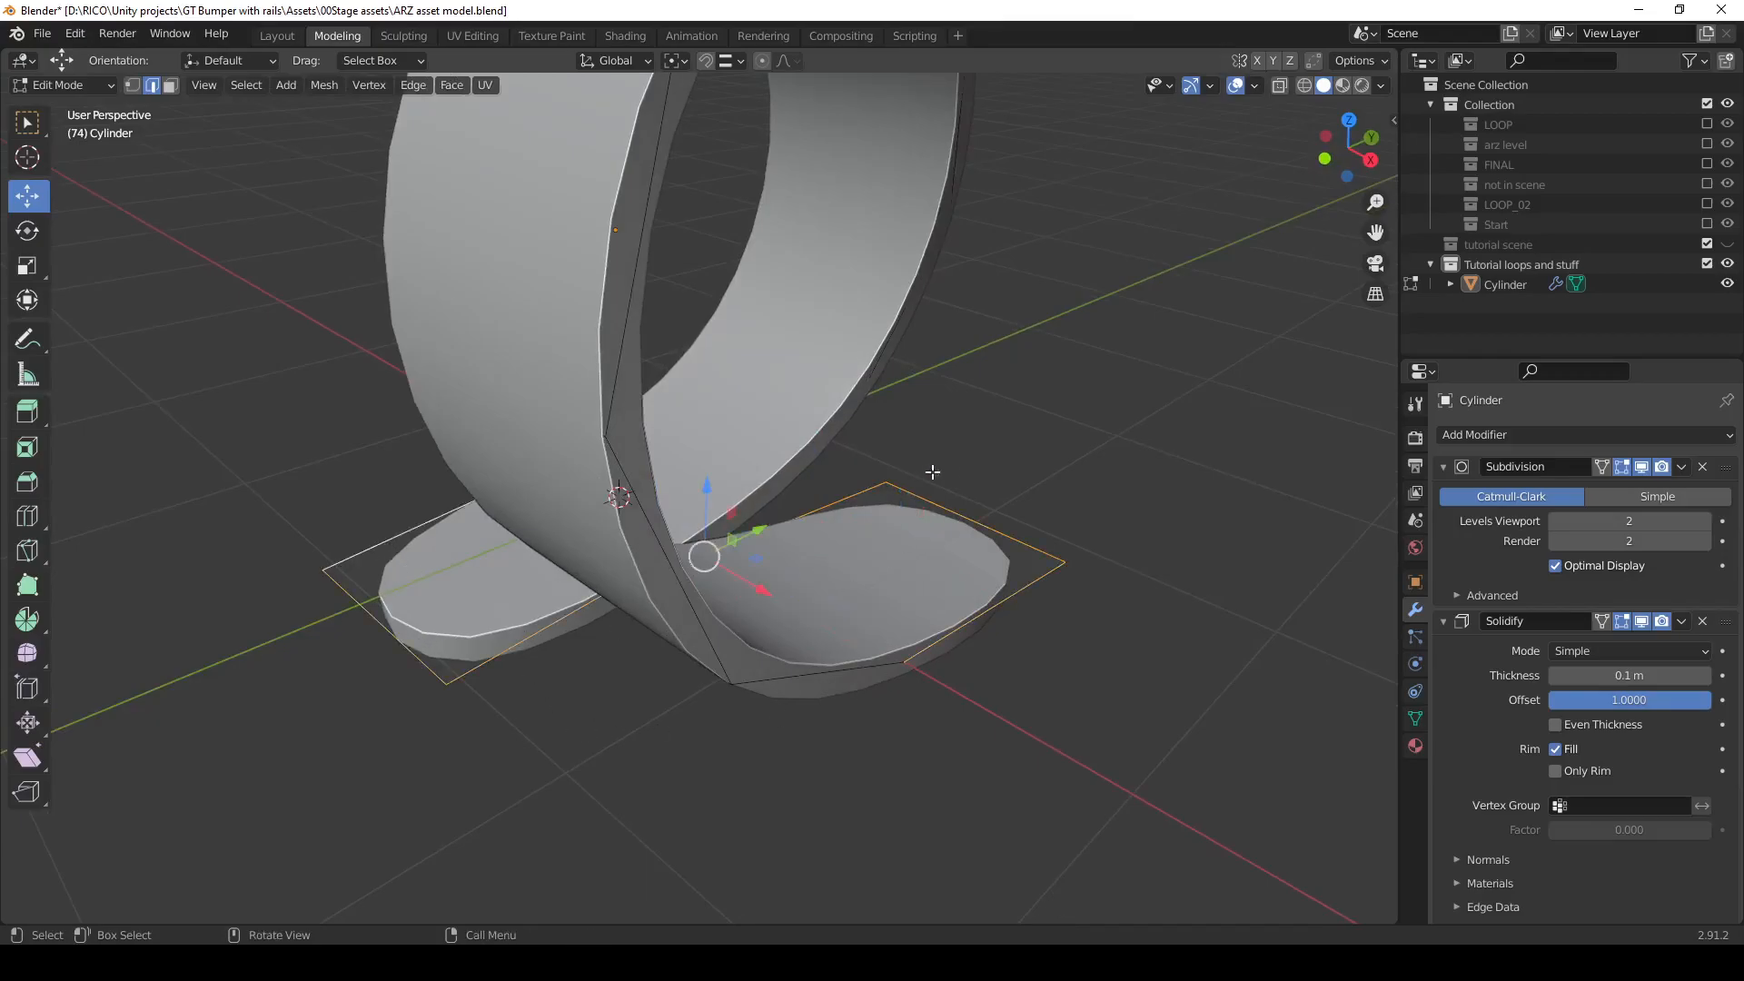
{"action": "key", "text": "shift+e"}
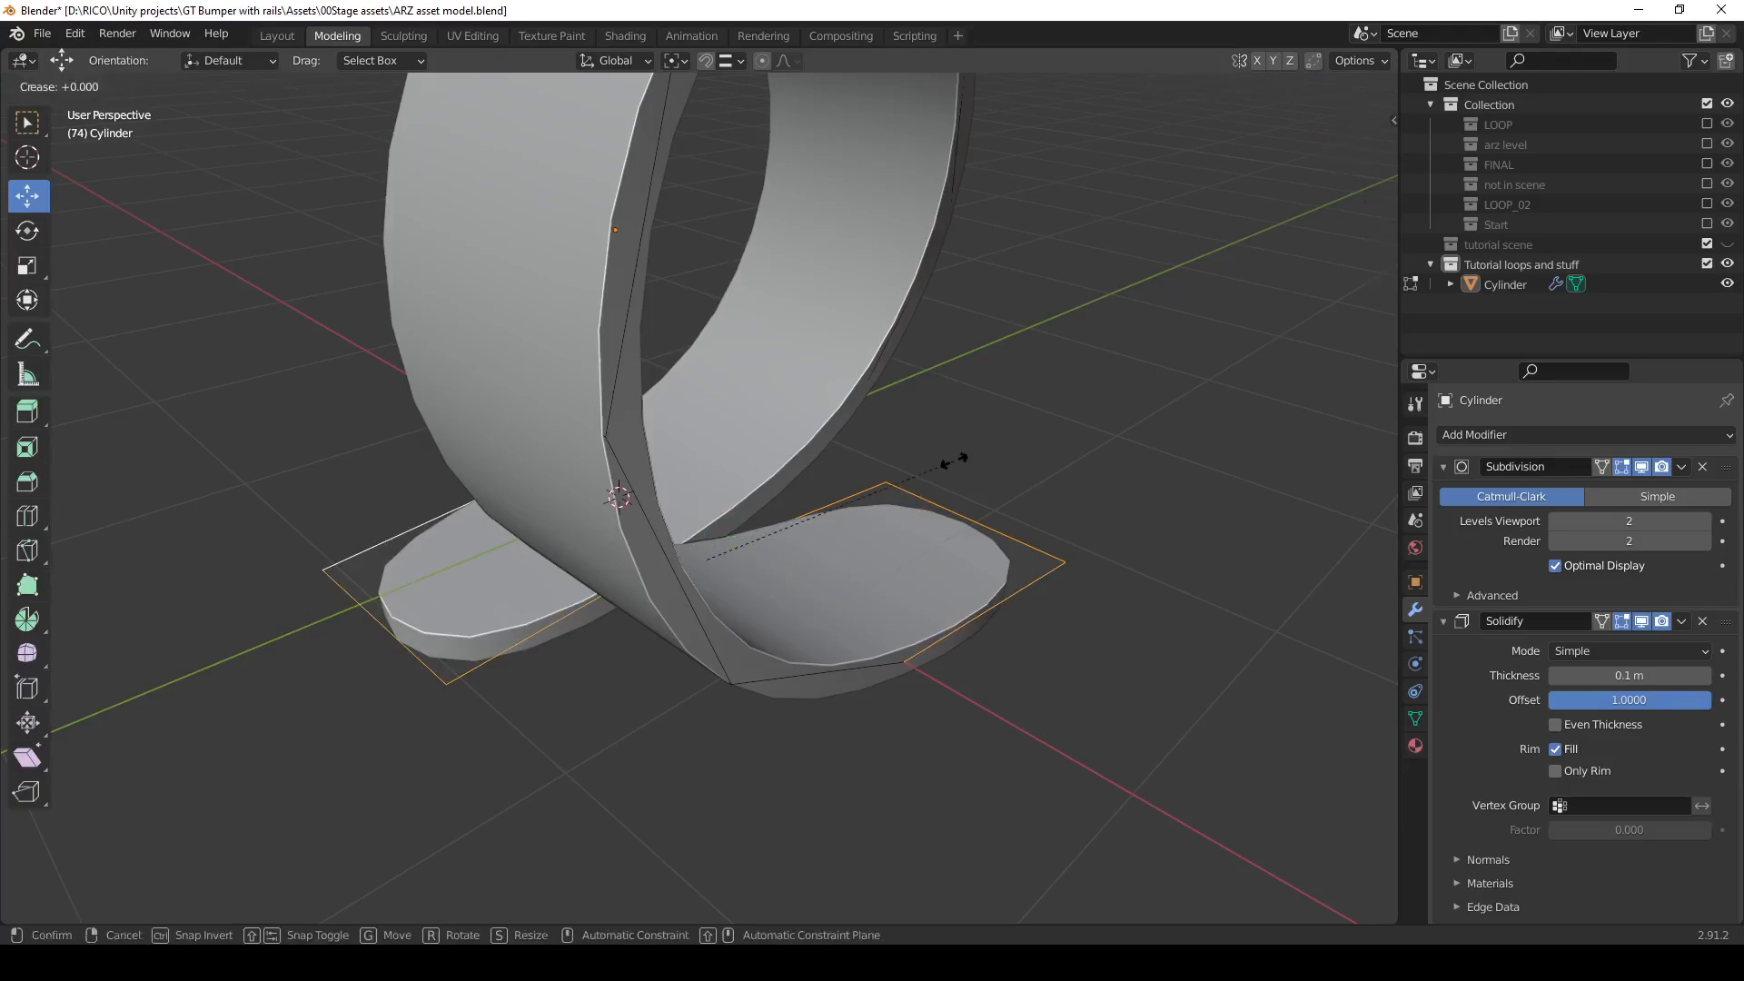
{"action": "type", "text": "1"}
{"action": "key", "text": "Return"}
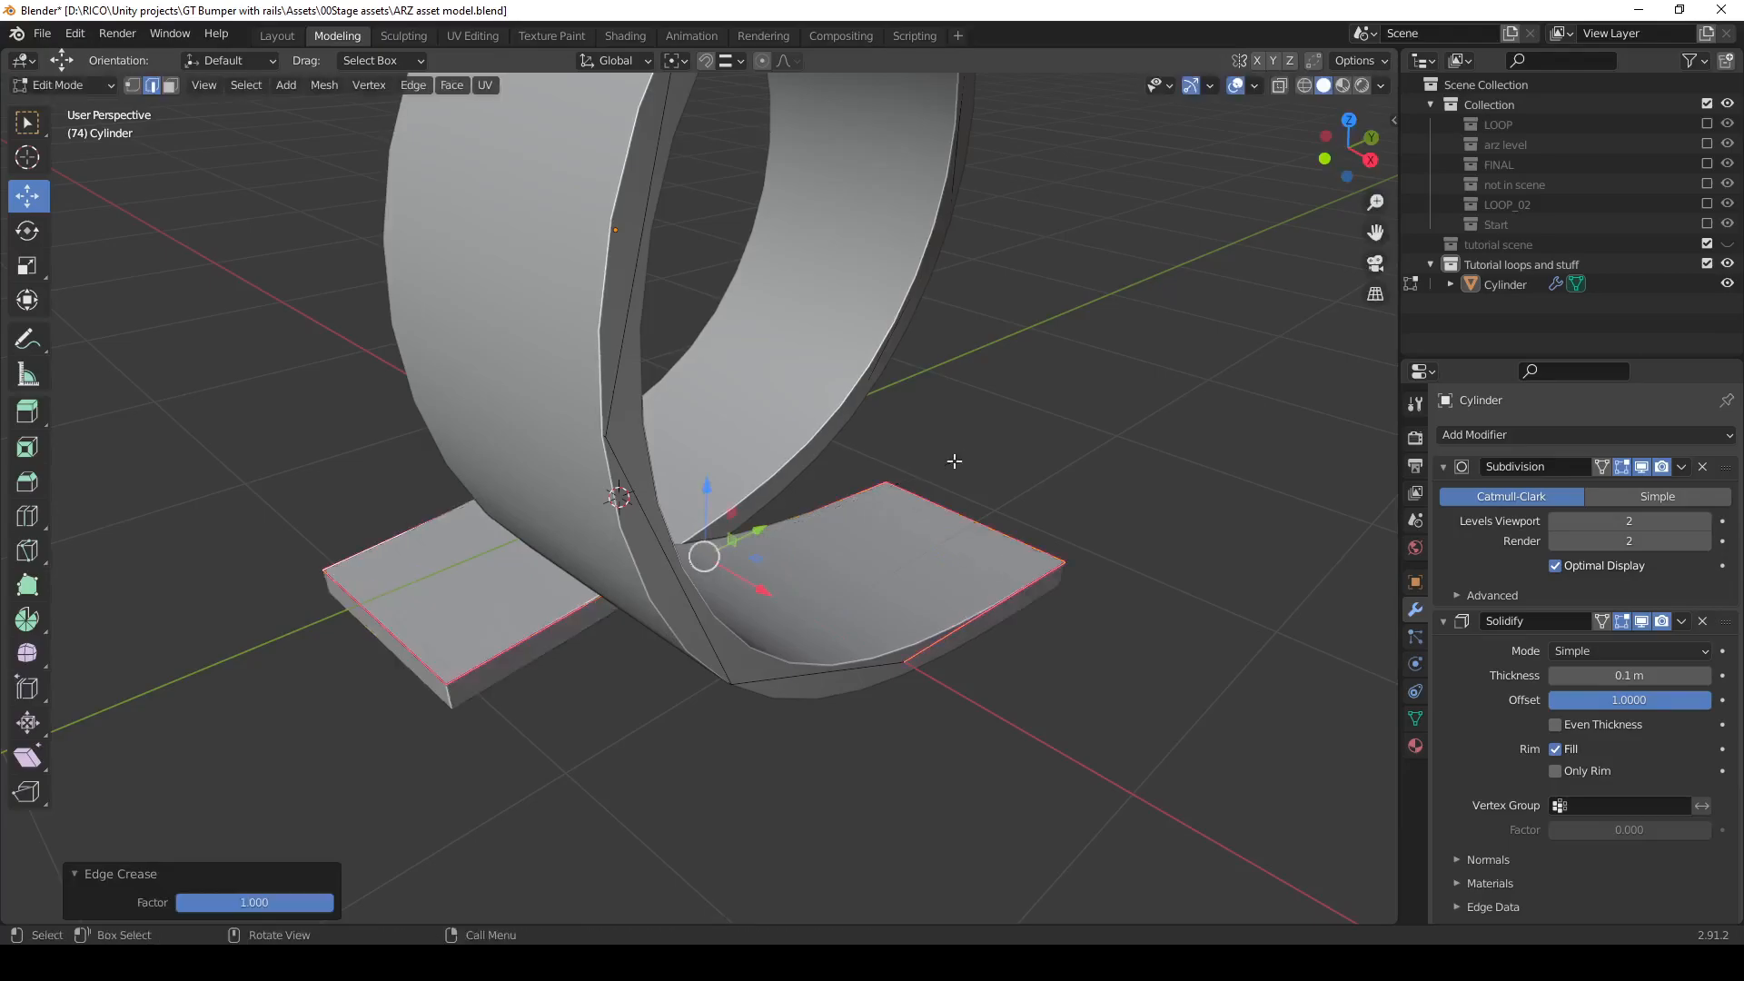
{"action": "middle_click_drag", "start_coordinate": [1022, 518], "coordinate": [775, 509]}
{"action": "middle_click_drag", "start_coordinate": [806, 417], "coordinate": [843, 432]}
{"action": "middle_click_drag", "start_coordinate": [471, 412], "coordinate": [465, 441]}
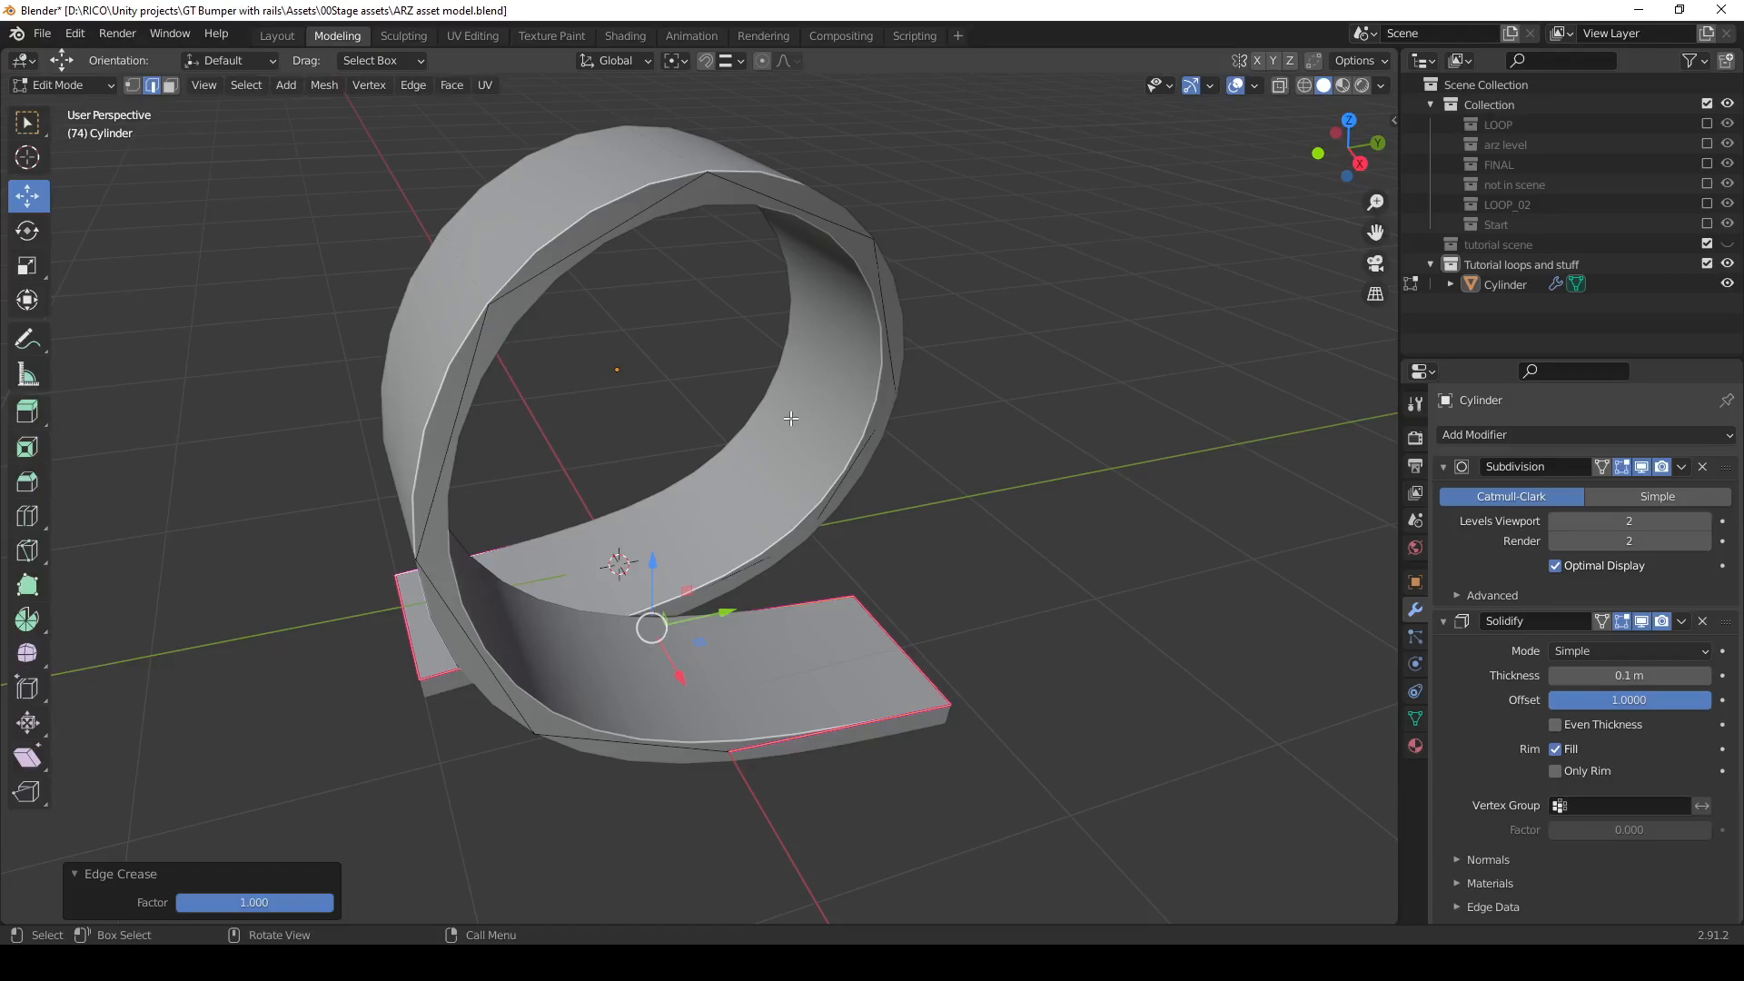
{"action": "key", "text": "Tab"}
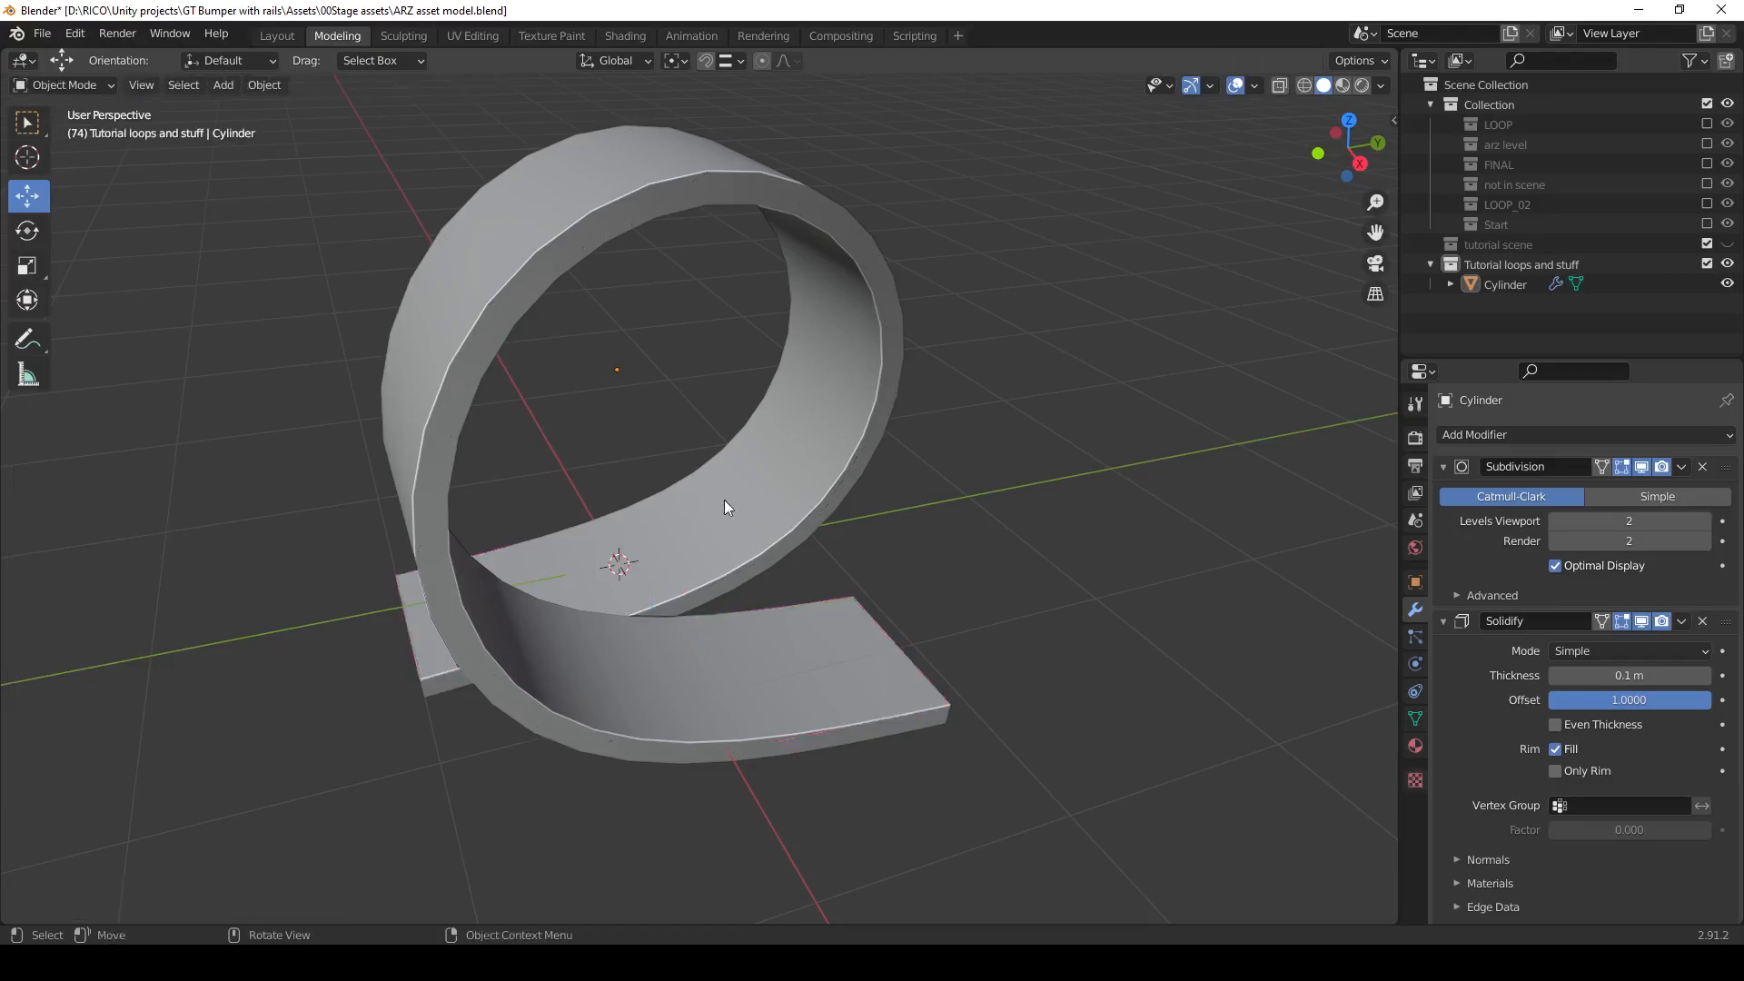
Duplicate the loop and move the copy about 2.24 m along the X axis.
{"action": "key", "text": "q"}
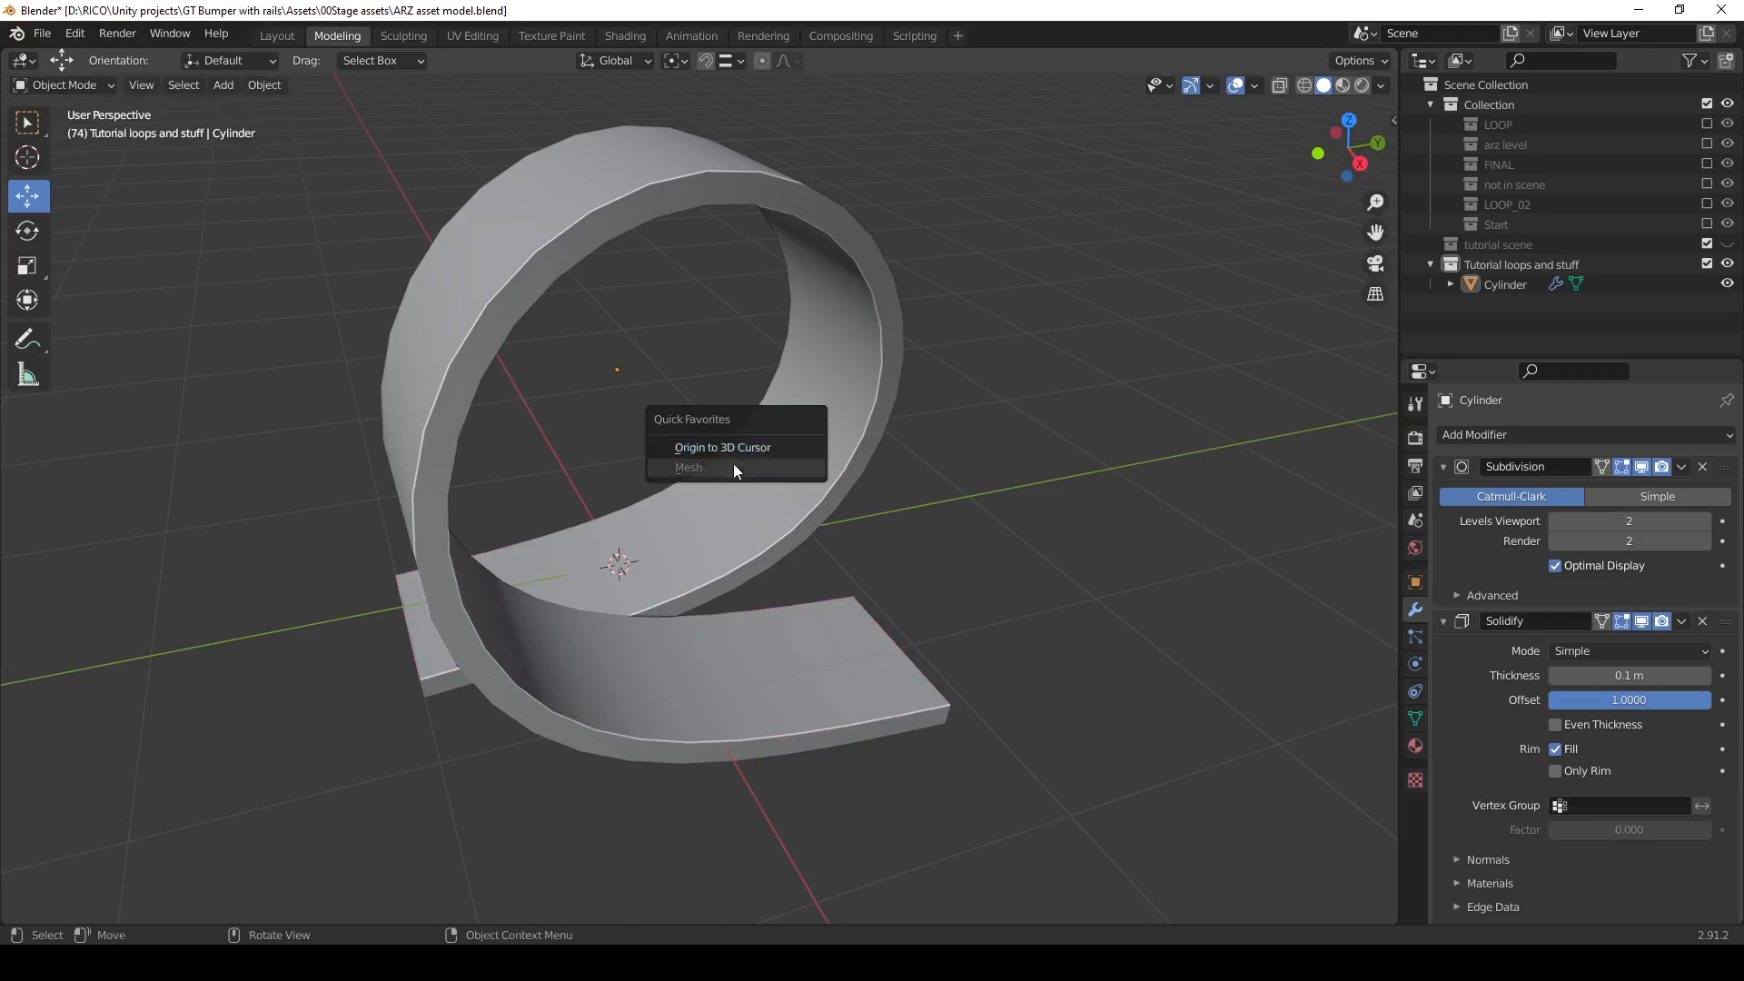
{"action": "left_click", "coordinate": [825, 356]}
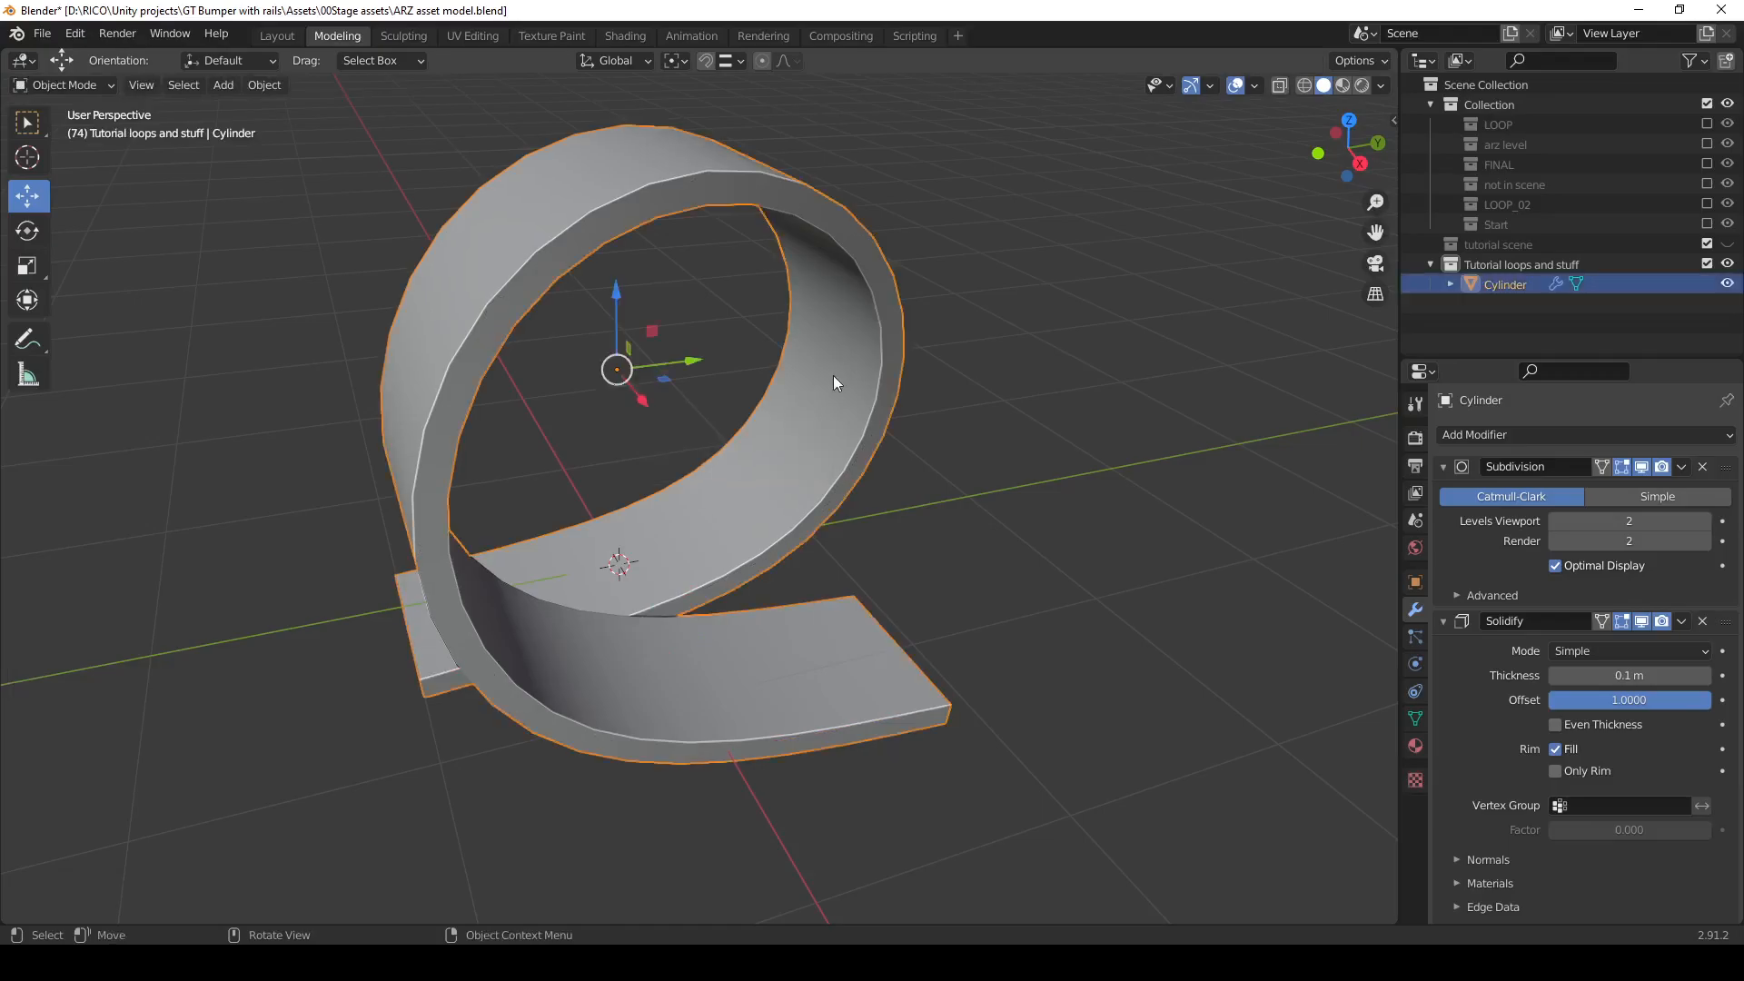
{"action": "key", "text": "q"}
{"action": "middle_click_drag", "start_coordinate": [965, 510], "coordinate": [869, 518]}
{"action": "scroll", "coordinate": [963, 524], "scroll_direction": "down", "scroll_amount": 3}
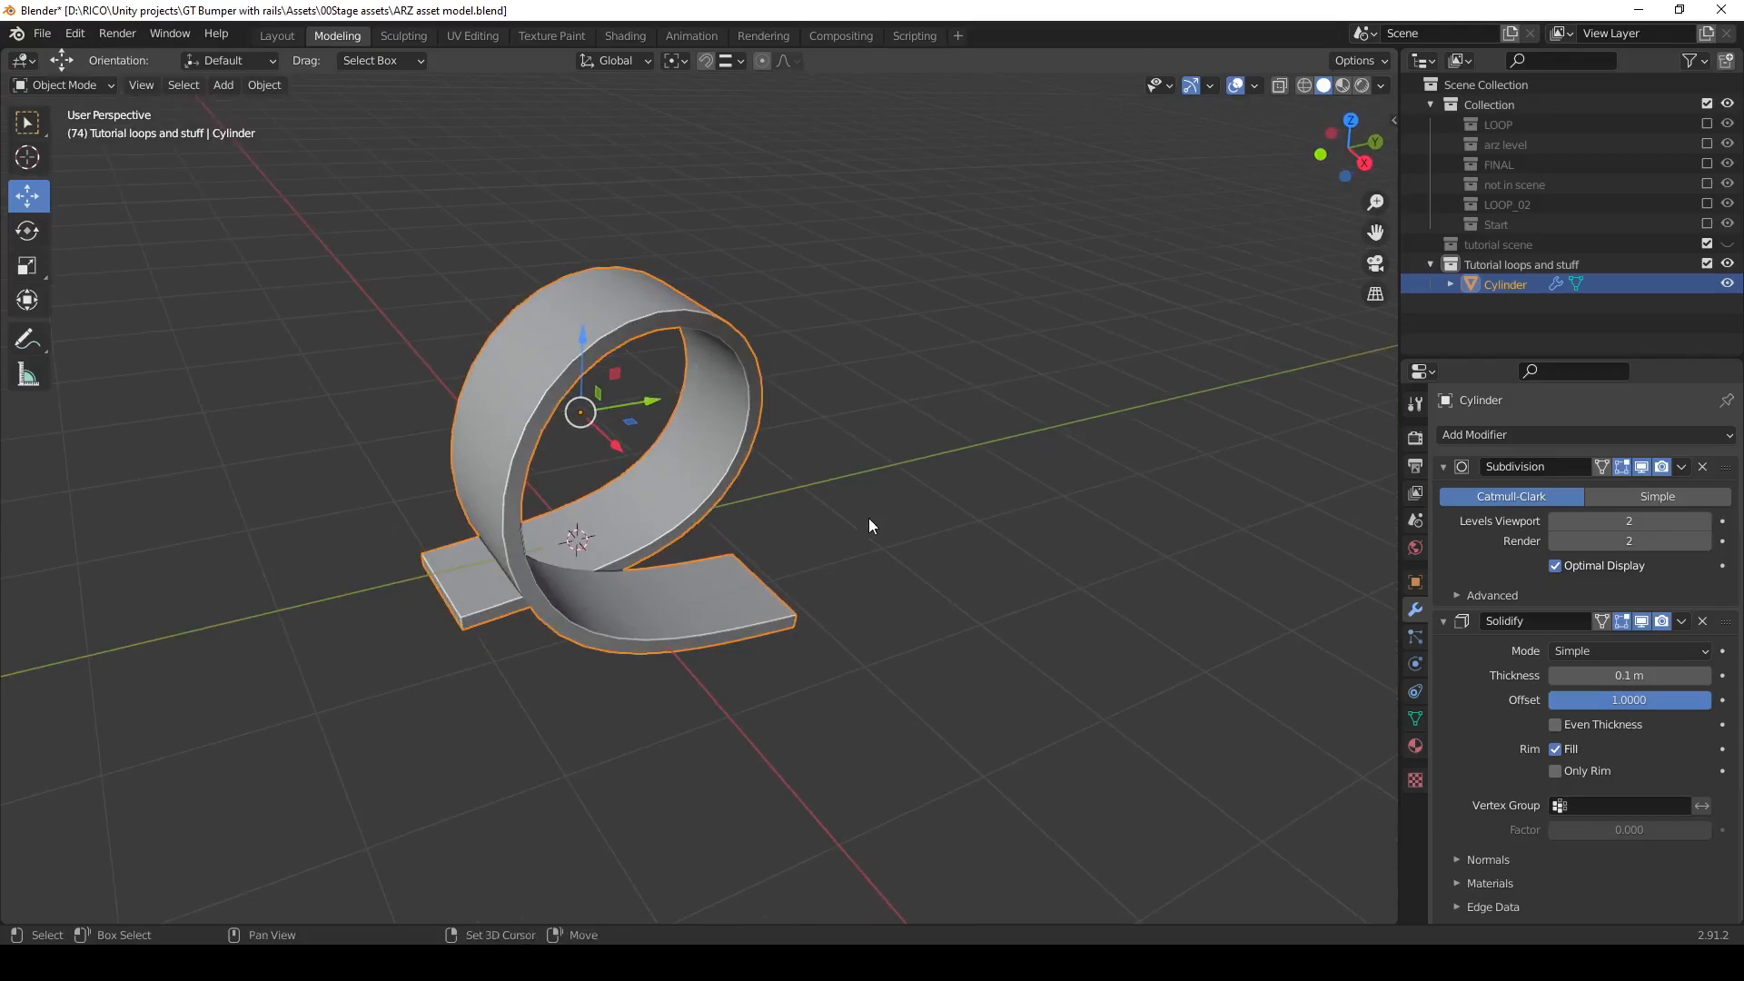
{"action": "key", "text": "shift+d"}
{"action": "right_click", "coordinate": [856, 530]}
{"action": "key", "text": "g"}
{"action": "key", "text": "x"}
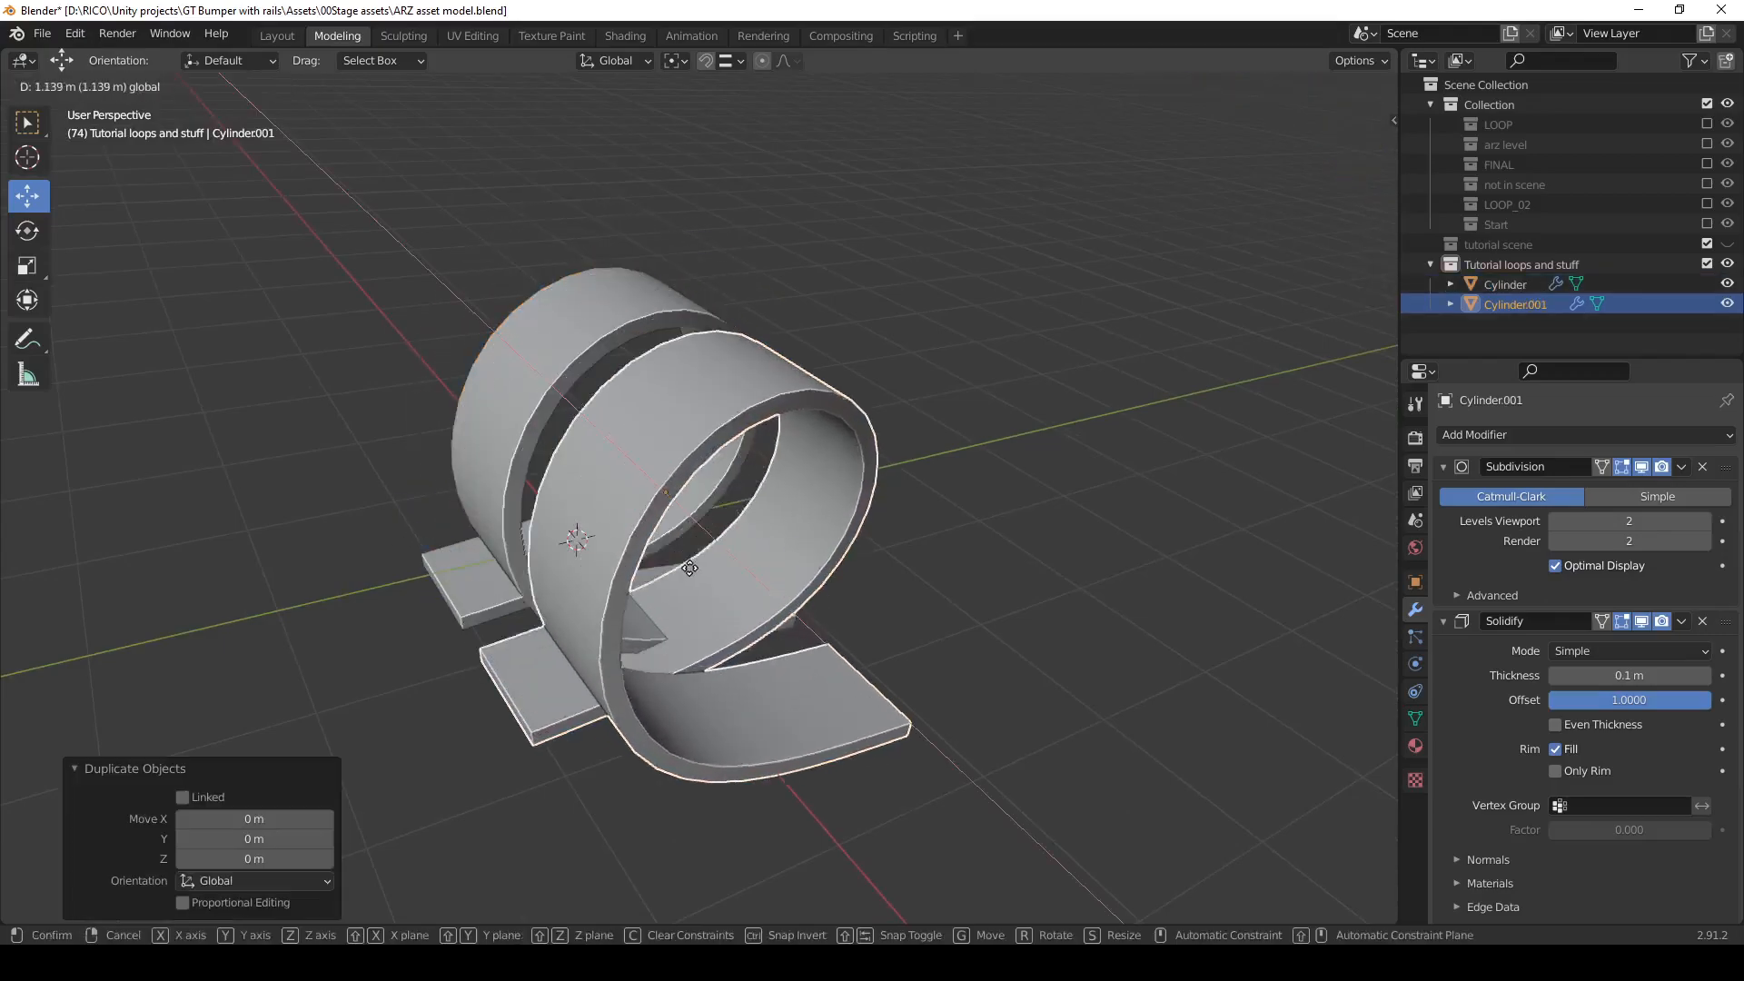
{"action": "left_click", "coordinate": [854, 698]}
Convert the duplicated loop to a mesh and open it in Edit Mode.
{"action": "middle_click_drag", "start_coordinate": [851, 689], "coordinate": [759, 538]}
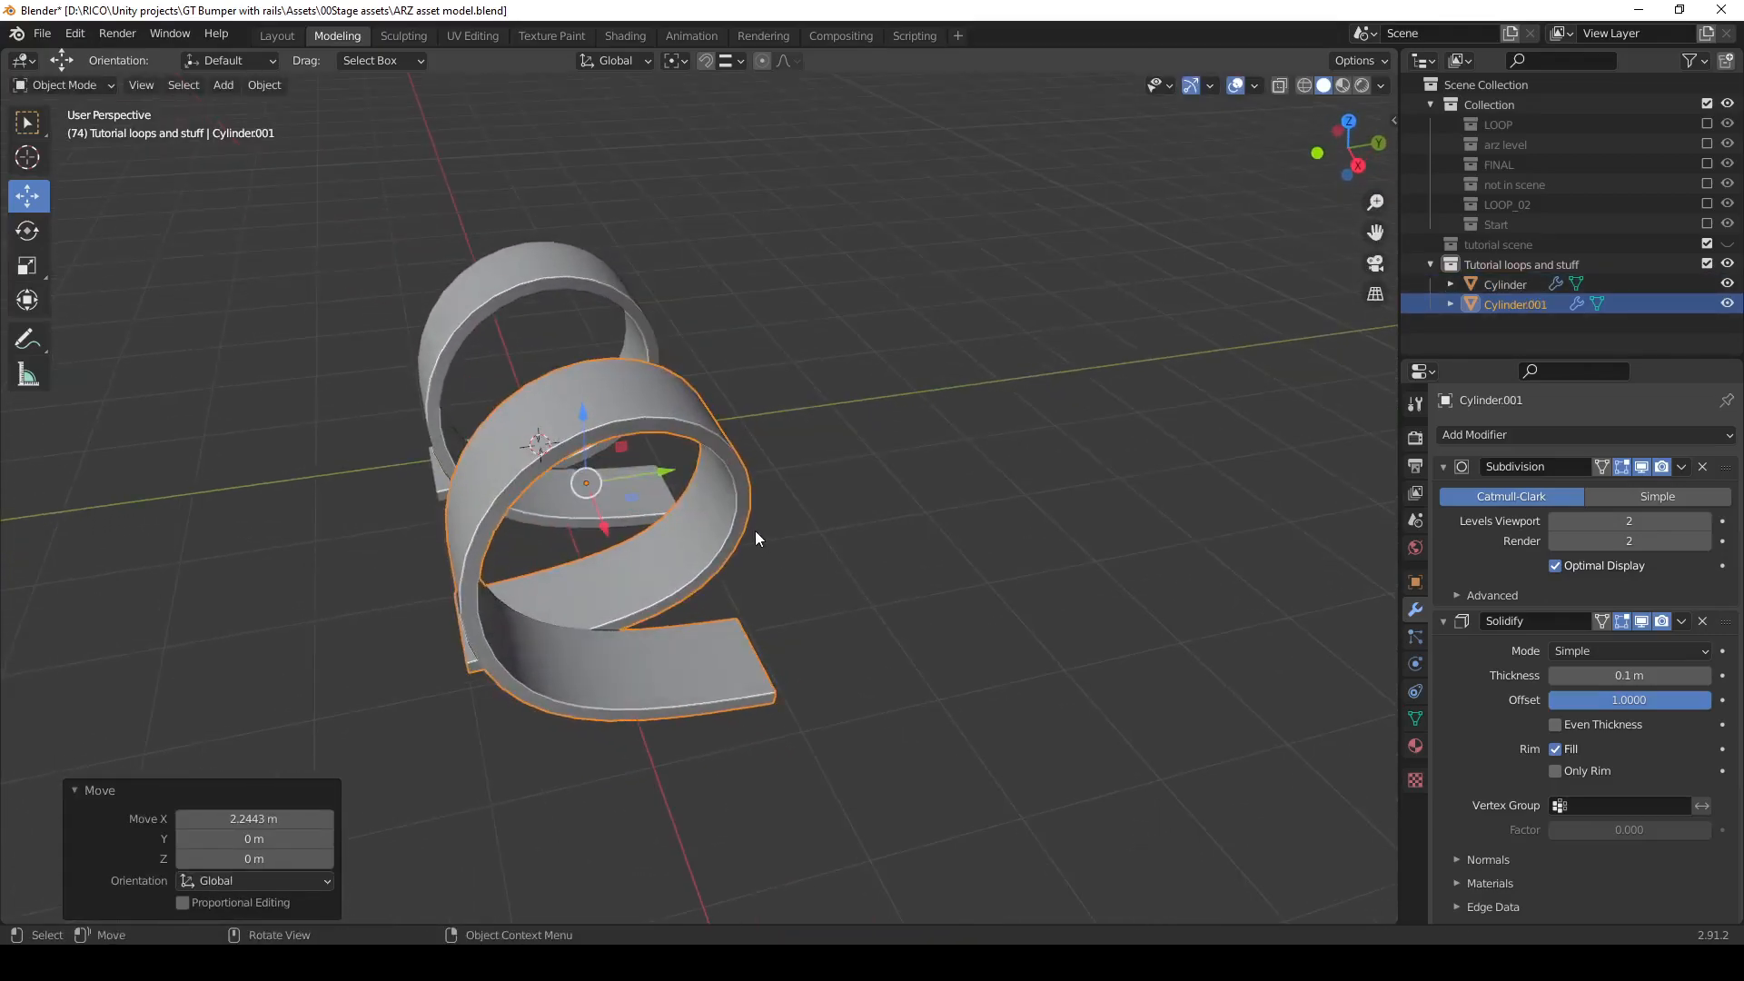
{"action": "key", "text": "alt+c"}
{"action": "left_click", "coordinate": [714, 528]}
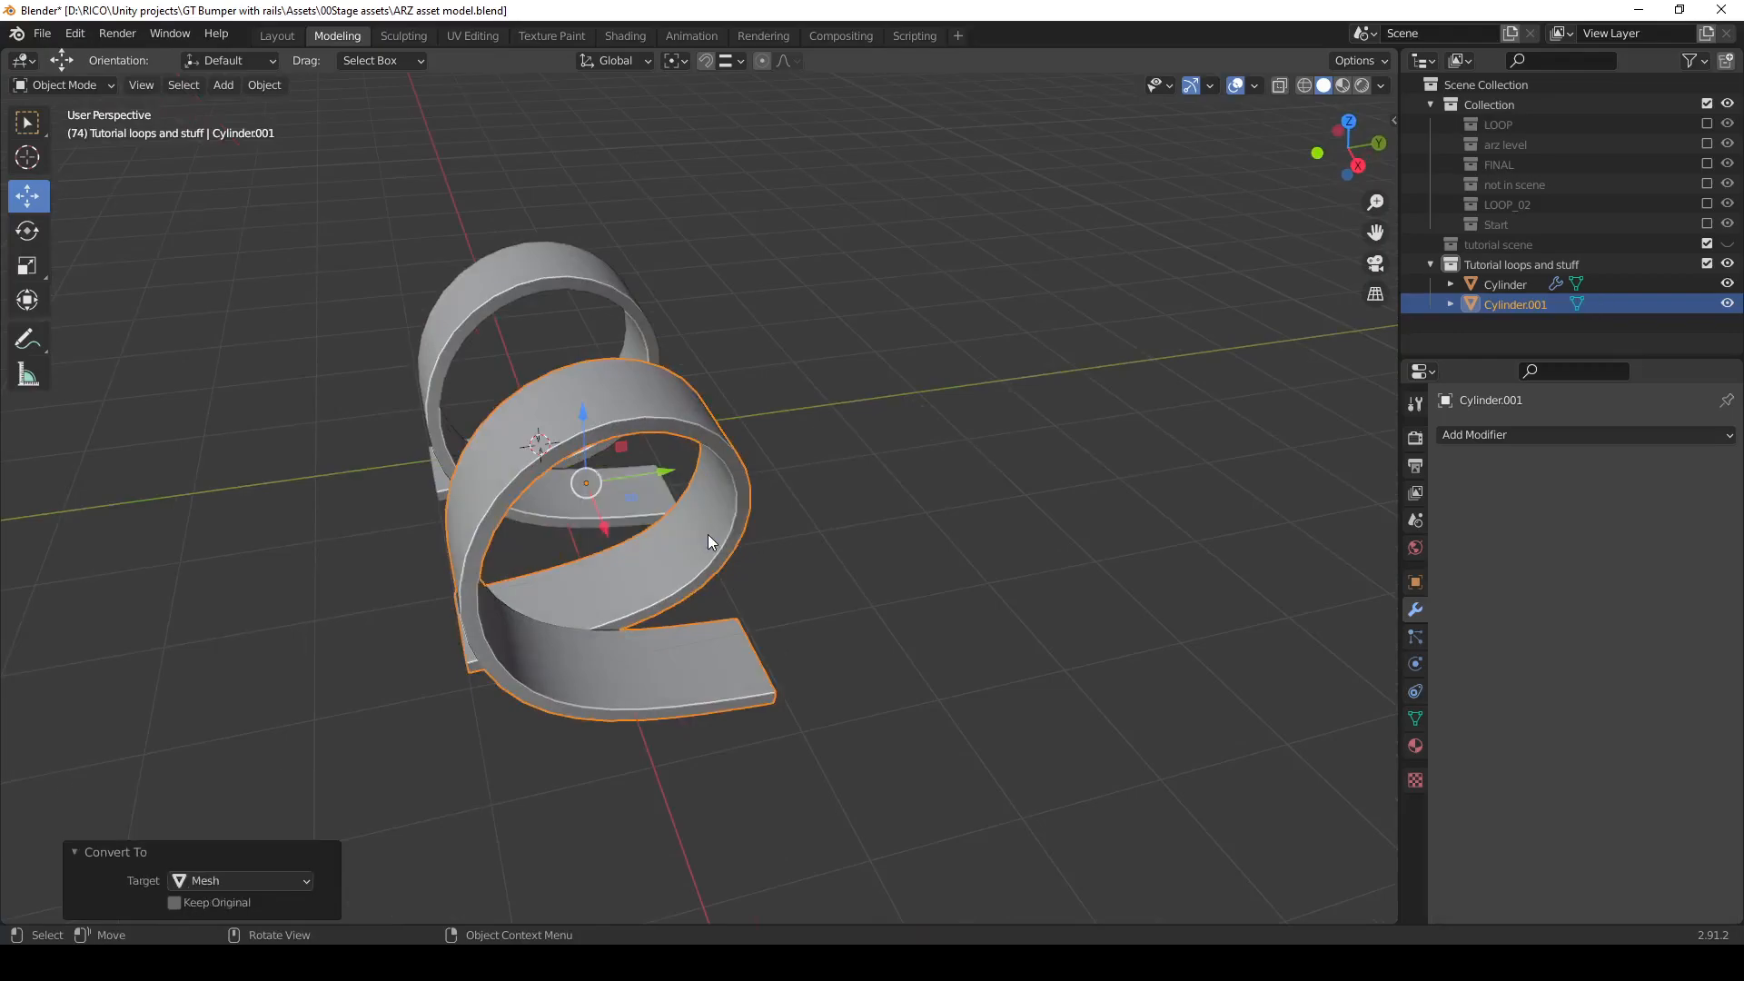
{"action": "scroll", "coordinate": [822, 522], "scroll_direction": "up", "scroll_amount": 4}
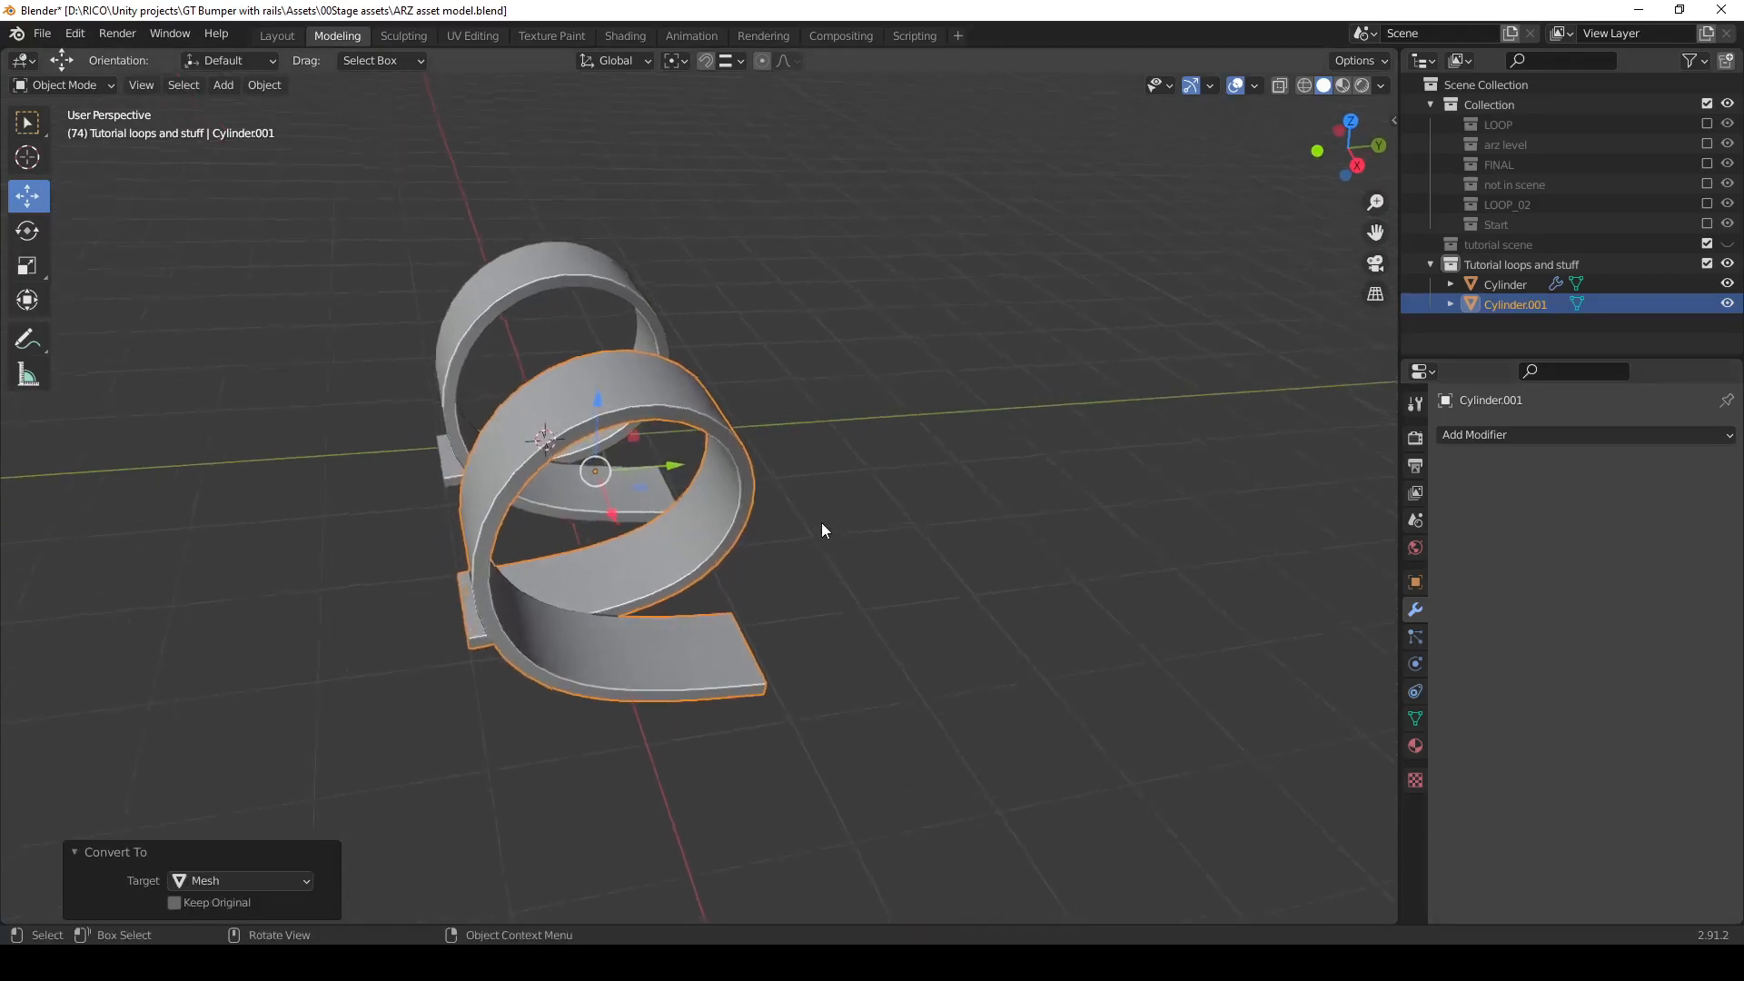
{"action": "key", "text": "Tab"}
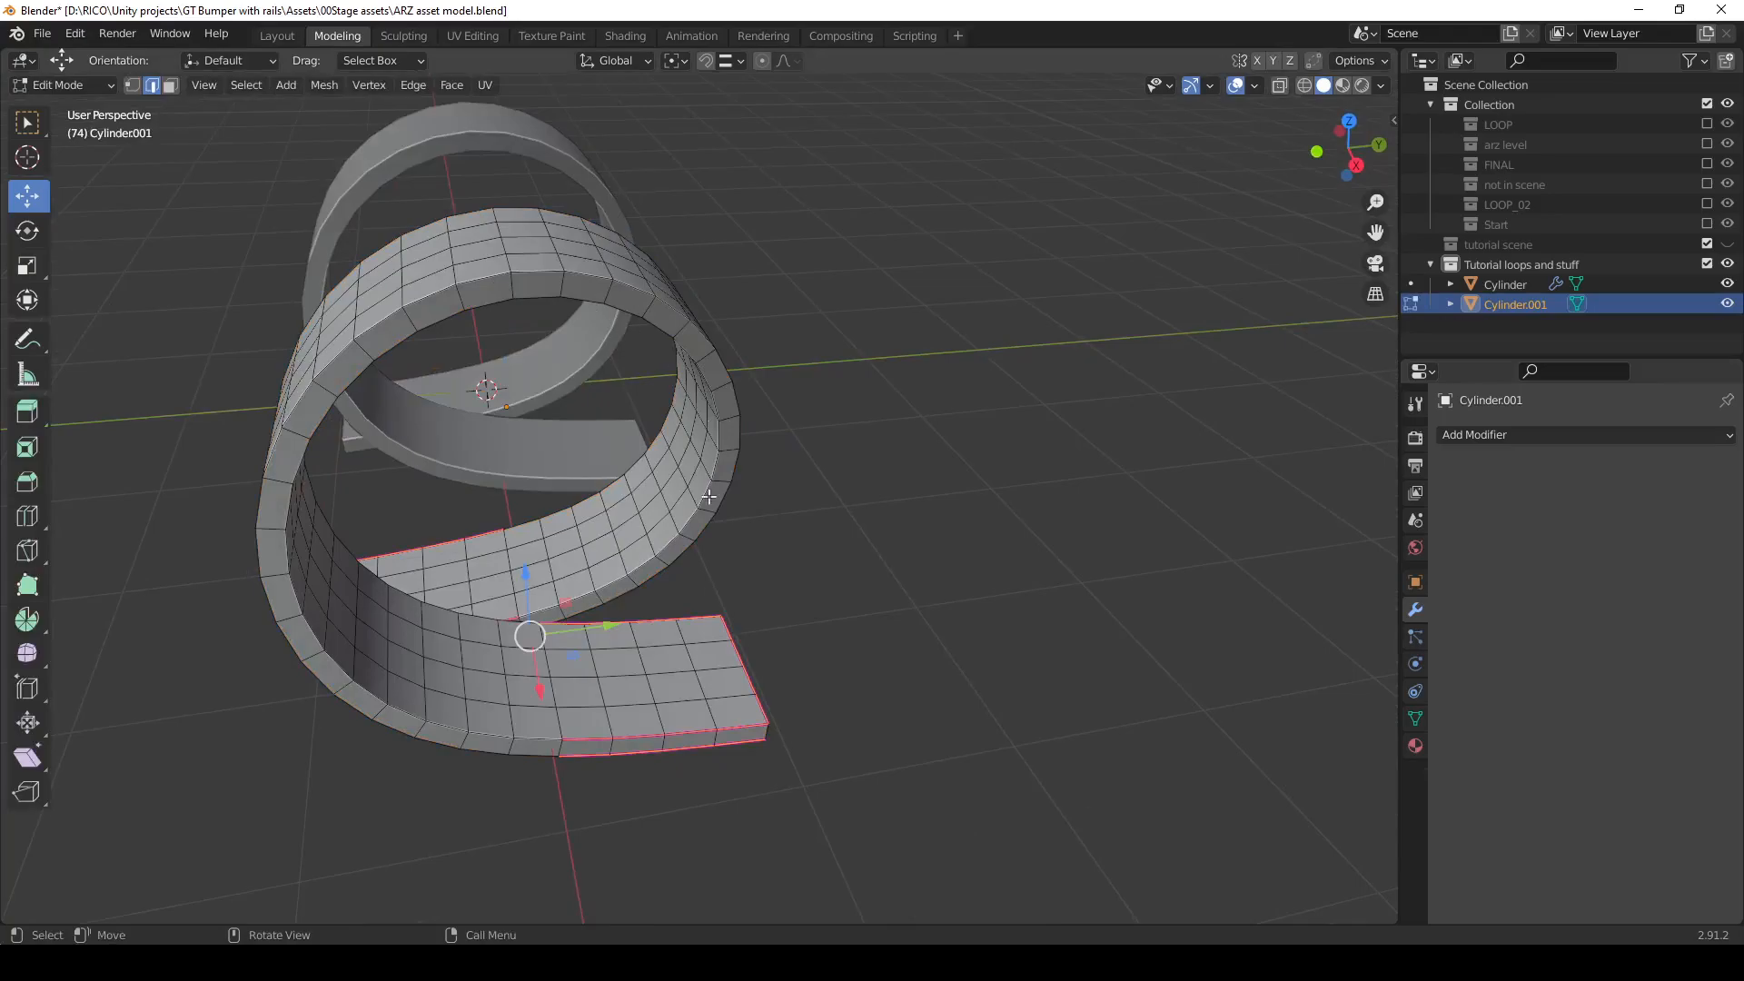
Delete the four end-cap faces at each of the two road ends of the converted loop.
{"action": "middle_click_drag", "start_coordinate": [750, 501], "coordinate": [708, 585]}
{"action": "key", "text": "3"}
{"action": "left_click", "coordinate": [650, 513]}
{"action": "left_click", "coordinate": [695, 486], "text": "shift"}
{"action": "left_click", "coordinate": [740, 465], "text": "shift"}
{"action": "left_click", "coordinate": [785, 427], "text": "shift"}
{"action": "middle_click_drag", "start_coordinate": [721, 498], "coordinate": [654, 487]}
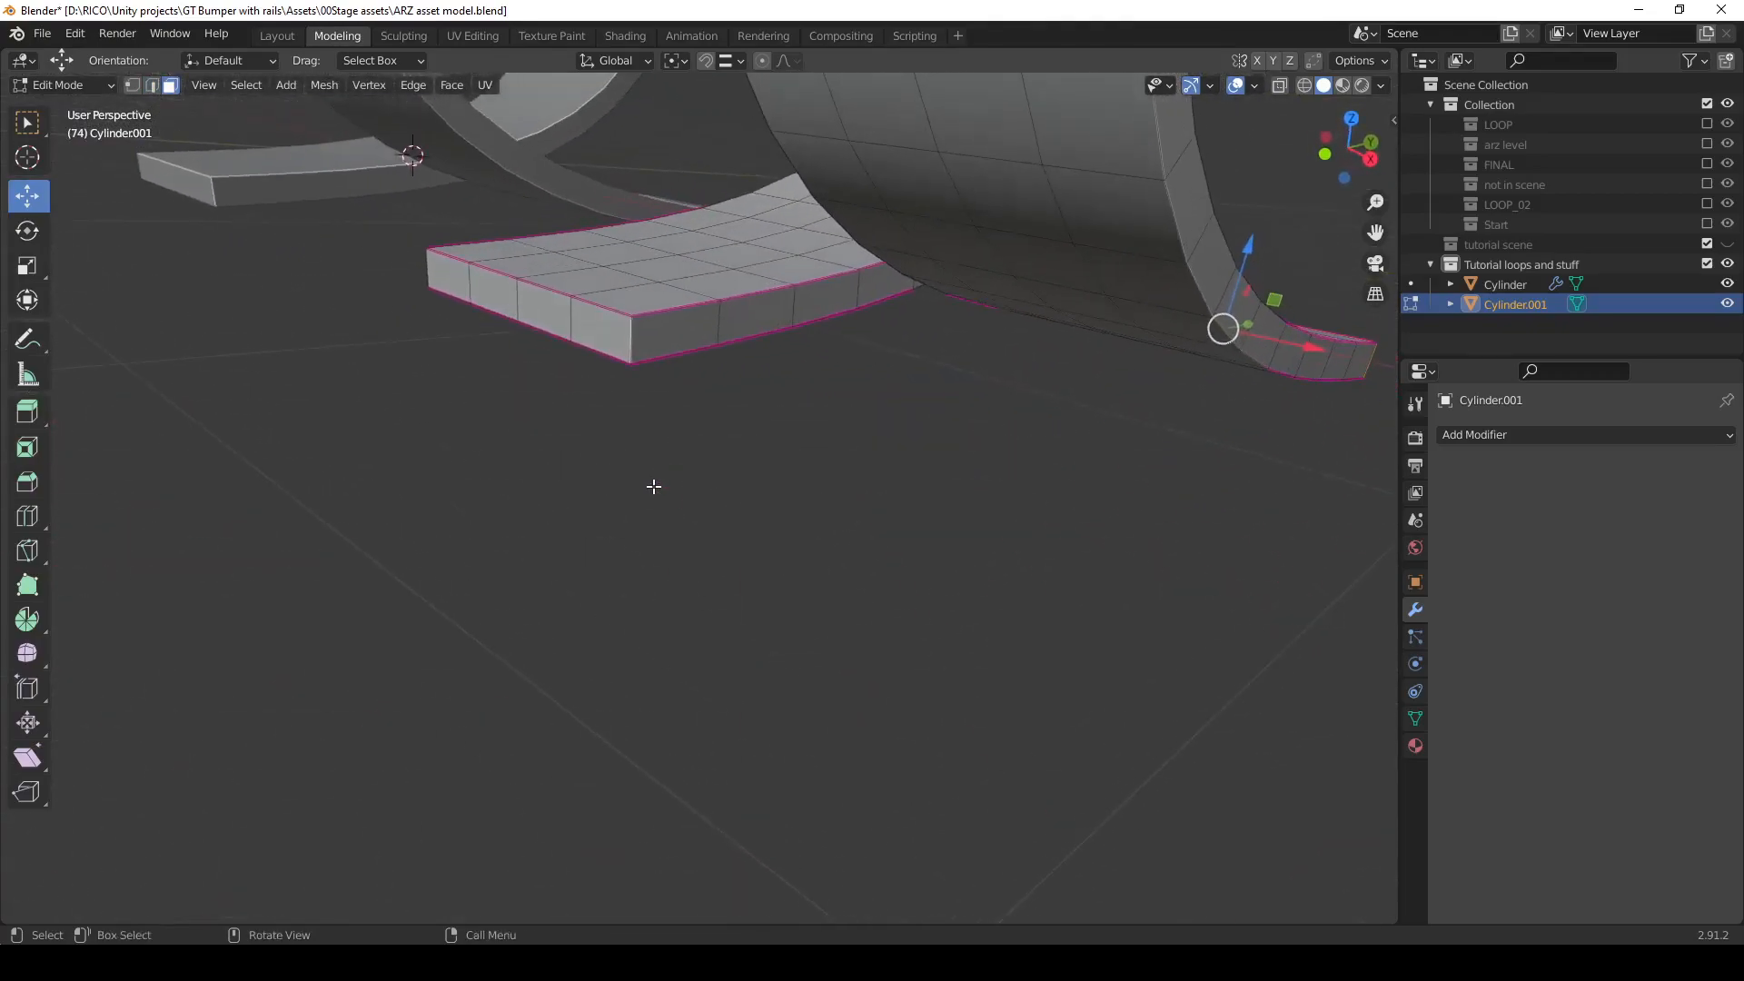
{"action": "left_click", "coordinate": [463, 283], "text": "shift"}
{"action": "left_click", "coordinate": [493, 289], "text": "shift"}
{"action": "left_click", "coordinate": [547, 313], "text": "shift"}
{"action": "left_click", "coordinate": [599, 331], "text": "shift"}
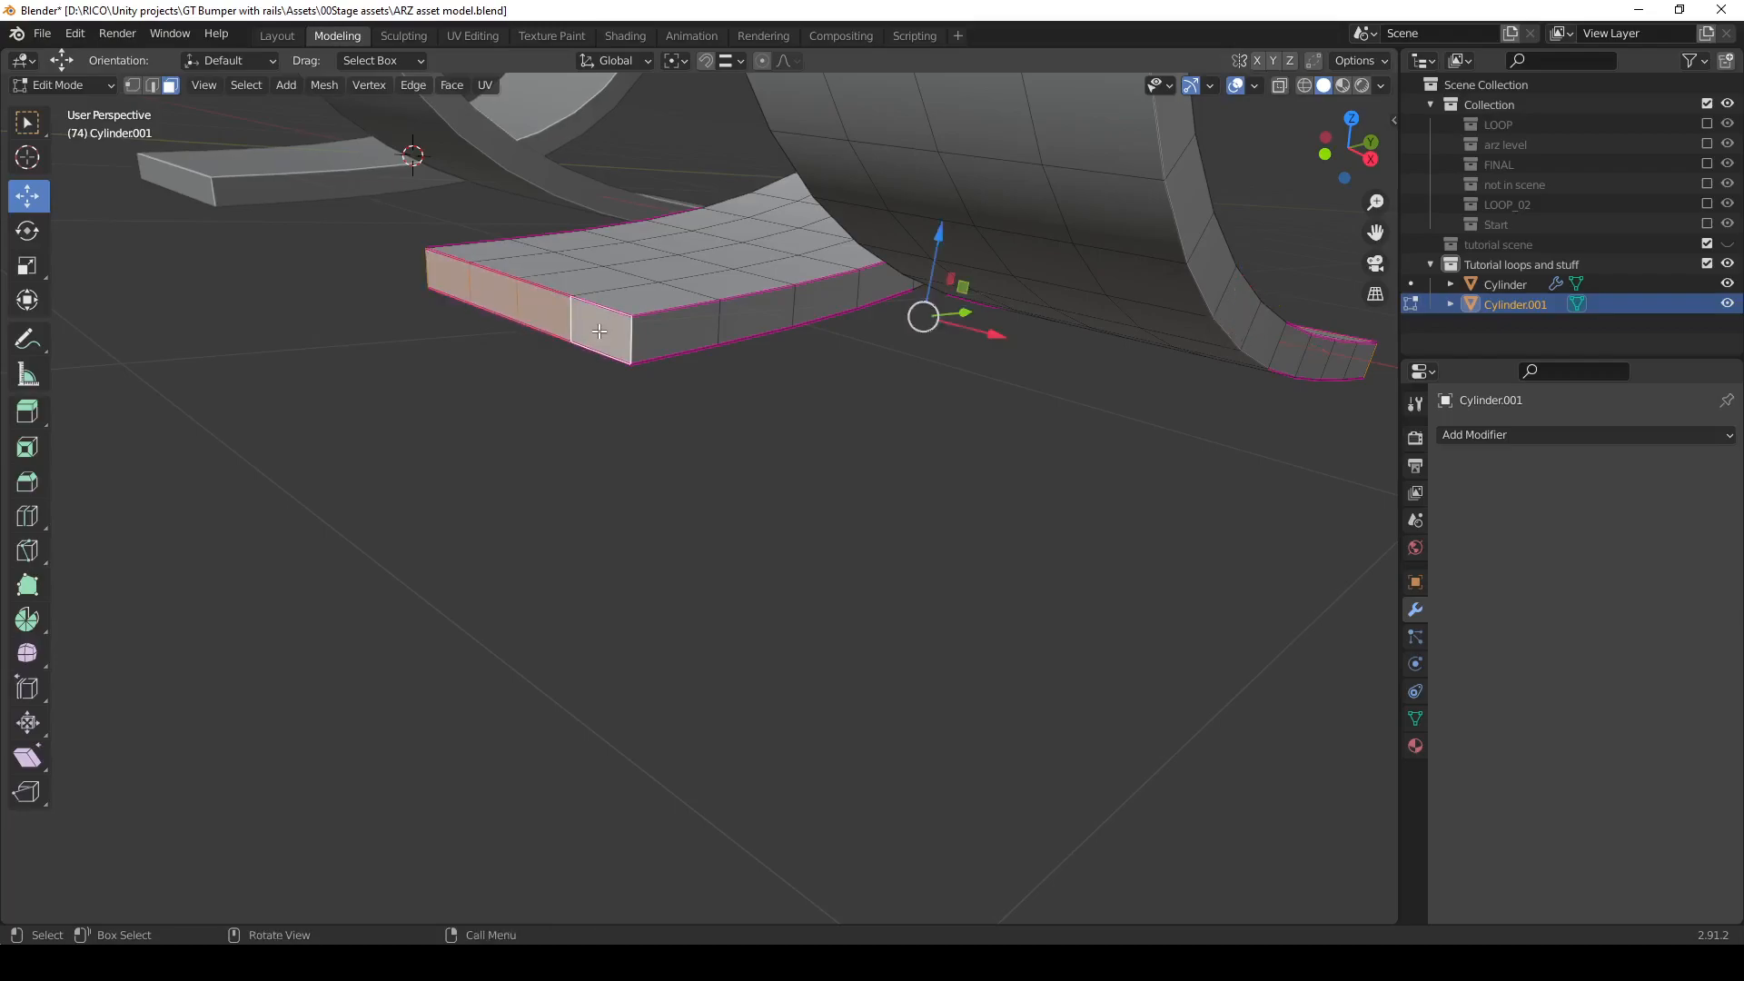
{"action": "key", "text": "x"}
{"action": "left_click", "coordinate": [587, 374]}
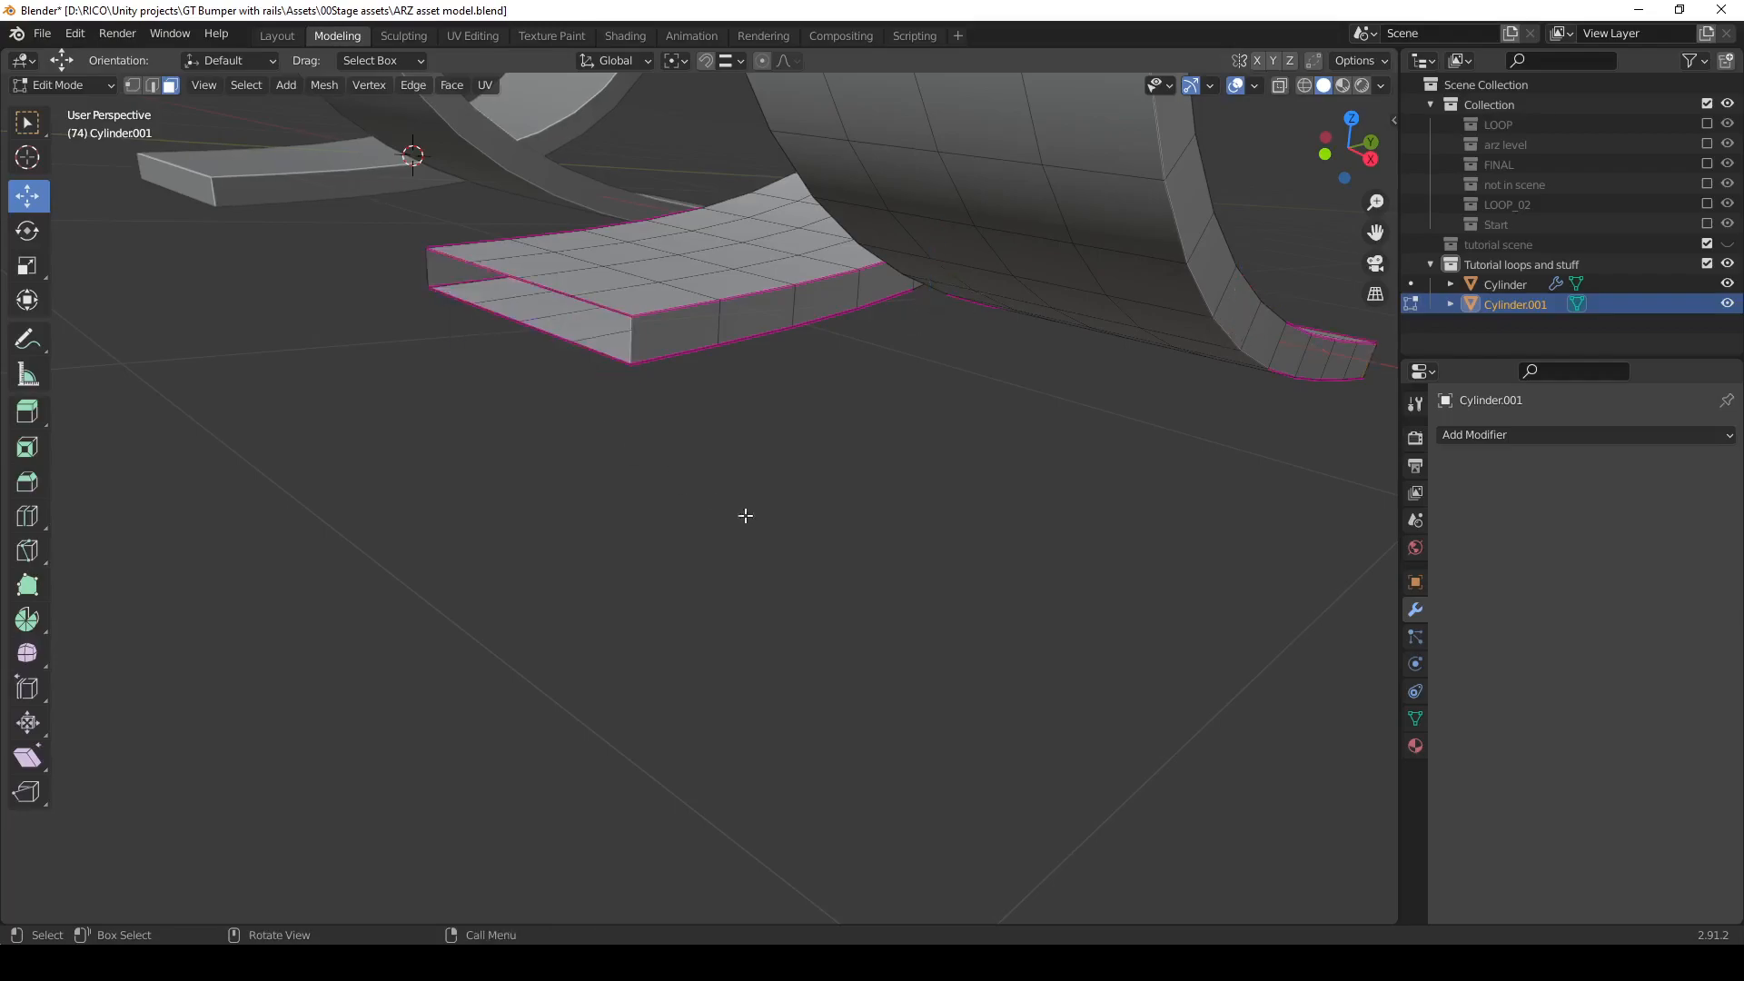
{"action": "middle_click_drag", "start_coordinate": [854, 493], "coordinate": [823, 322]}
{"action": "middle_click_drag", "start_coordinate": [926, 393], "coordinate": [918, 374]}
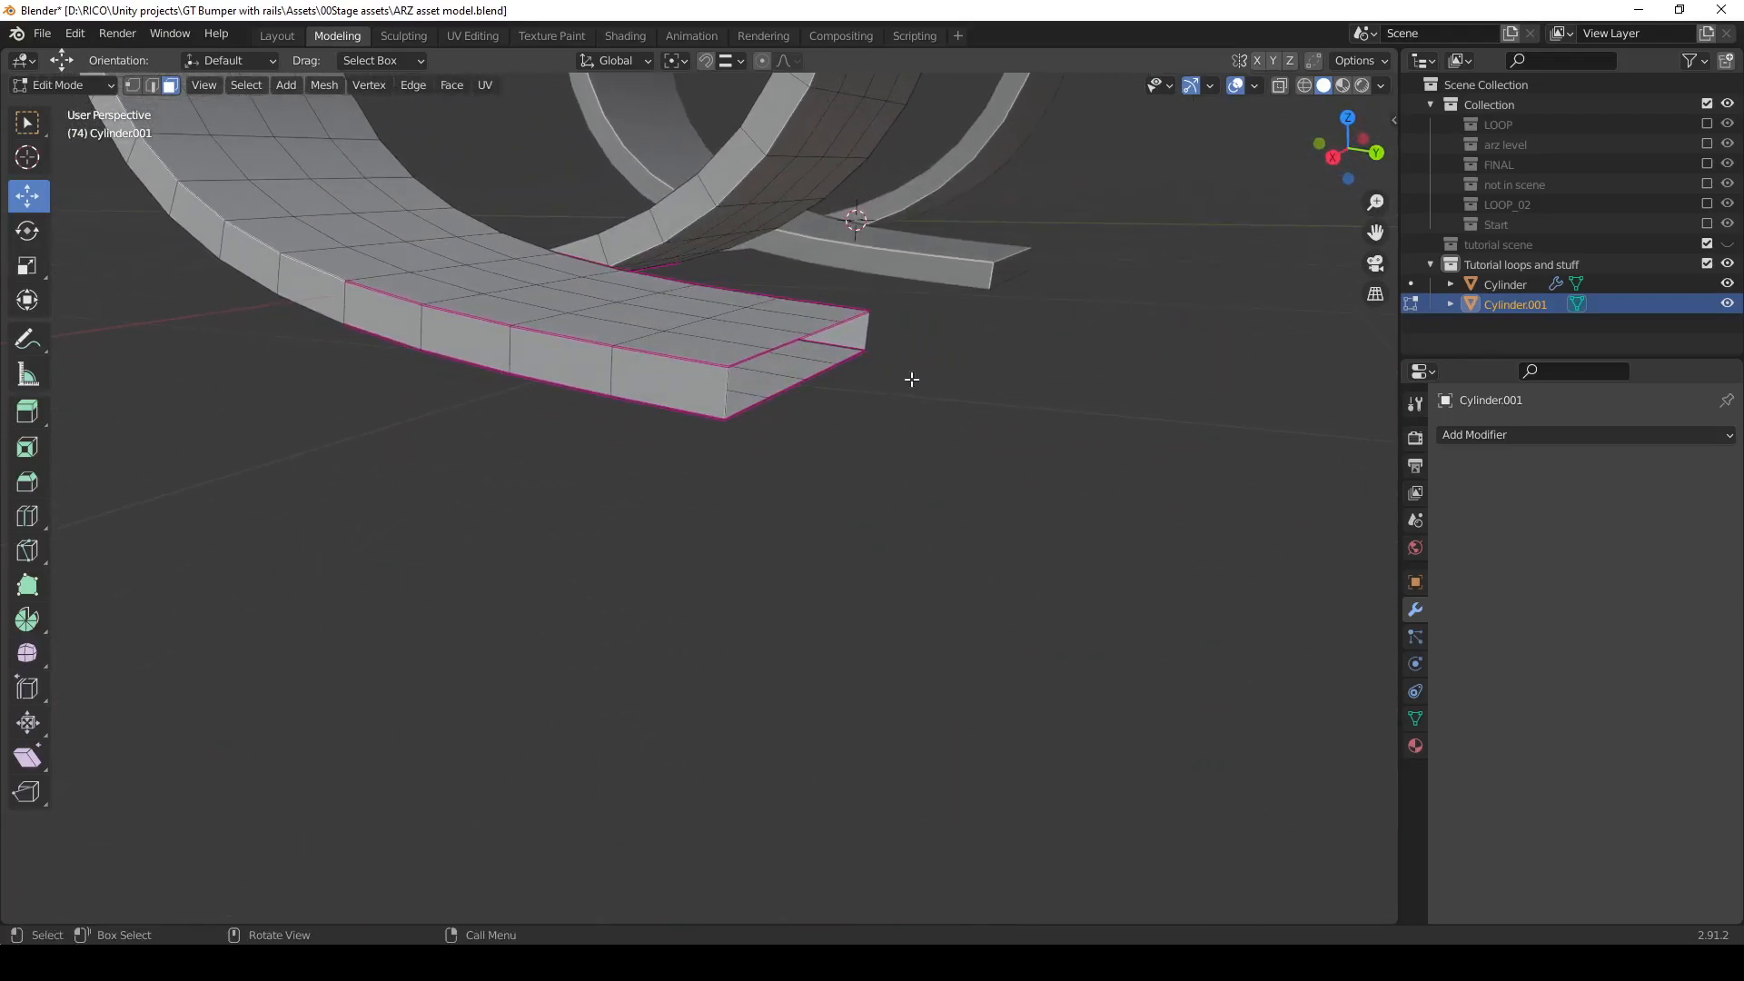
{"action": "middle_click_drag", "start_coordinate": [857, 358], "coordinate": [935, 483]}
{"action": "scroll", "coordinate": [807, 520], "scroll_direction": "down", "scroll_amount": 4}
{"action": "middle_click_drag", "start_coordinate": [808, 520], "coordinate": [792, 591]}
Add a mesh plane in Object Mode and scale it by about 7.77 as a ground surface.
{"action": "key", "text": "shift+a"}
{"action": "key", "text": "Escape"}
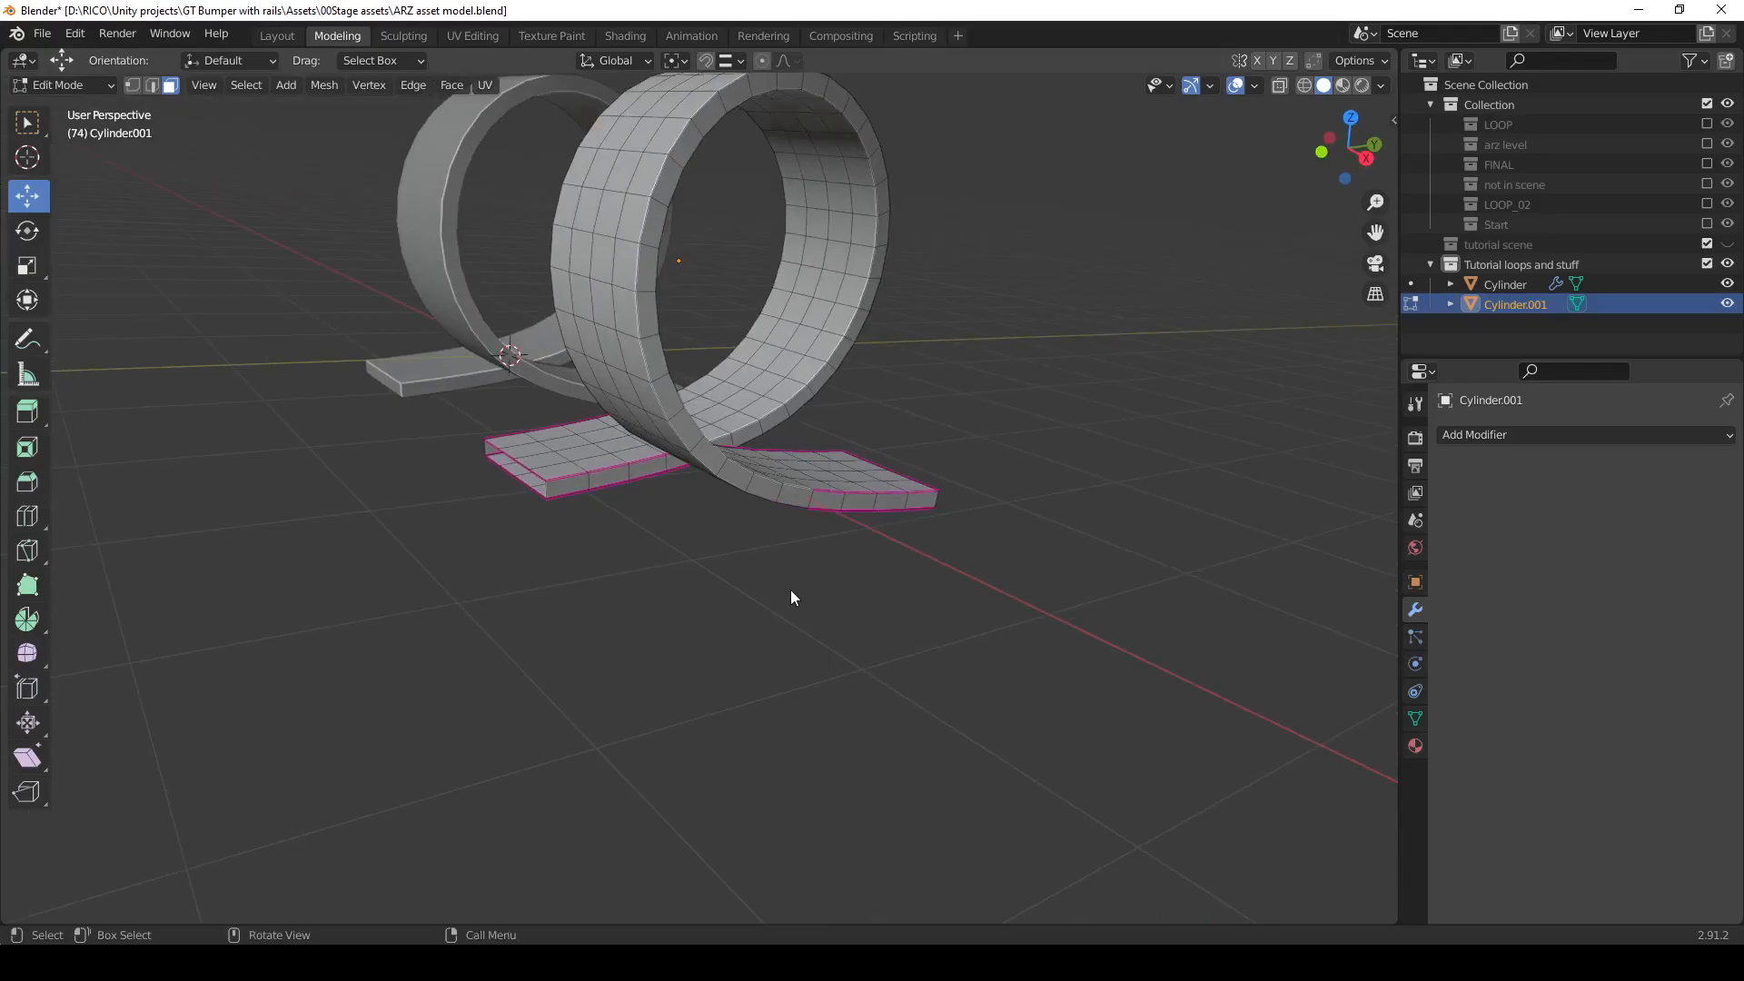
{"action": "key", "text": "Tab"}
{"action": "key", "text": "shift+a"}
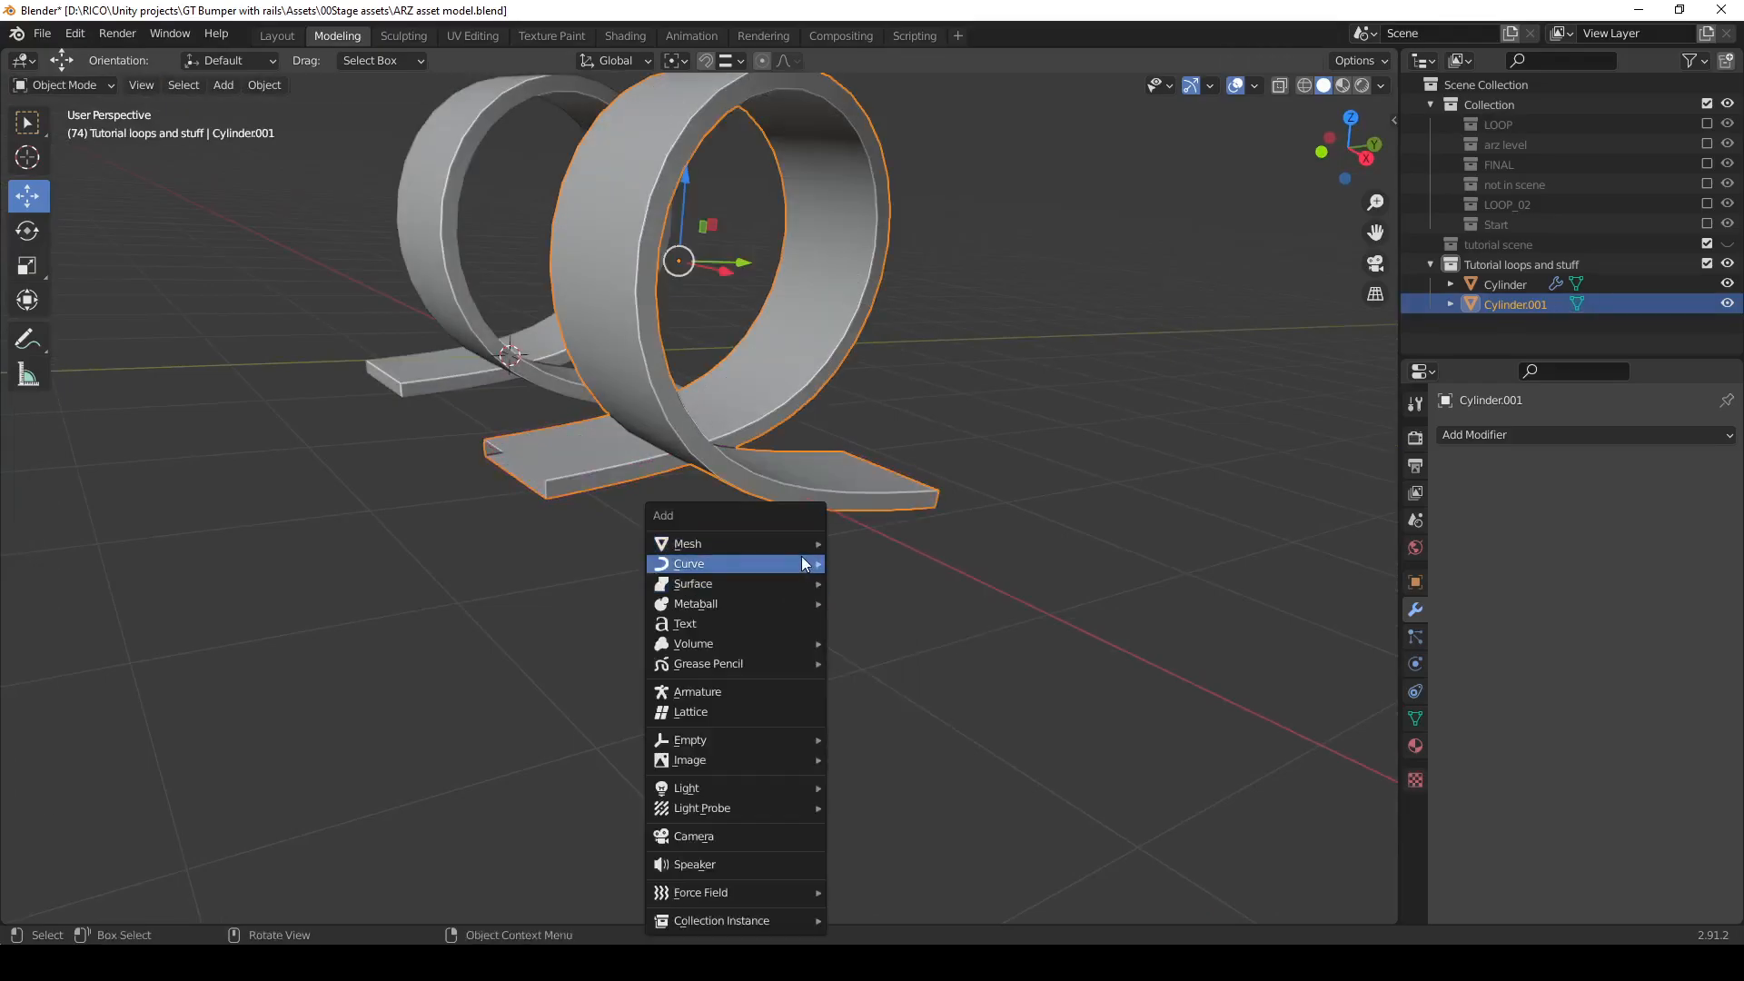
{"action": "mouse_move", "coordinate": [799, 544]}
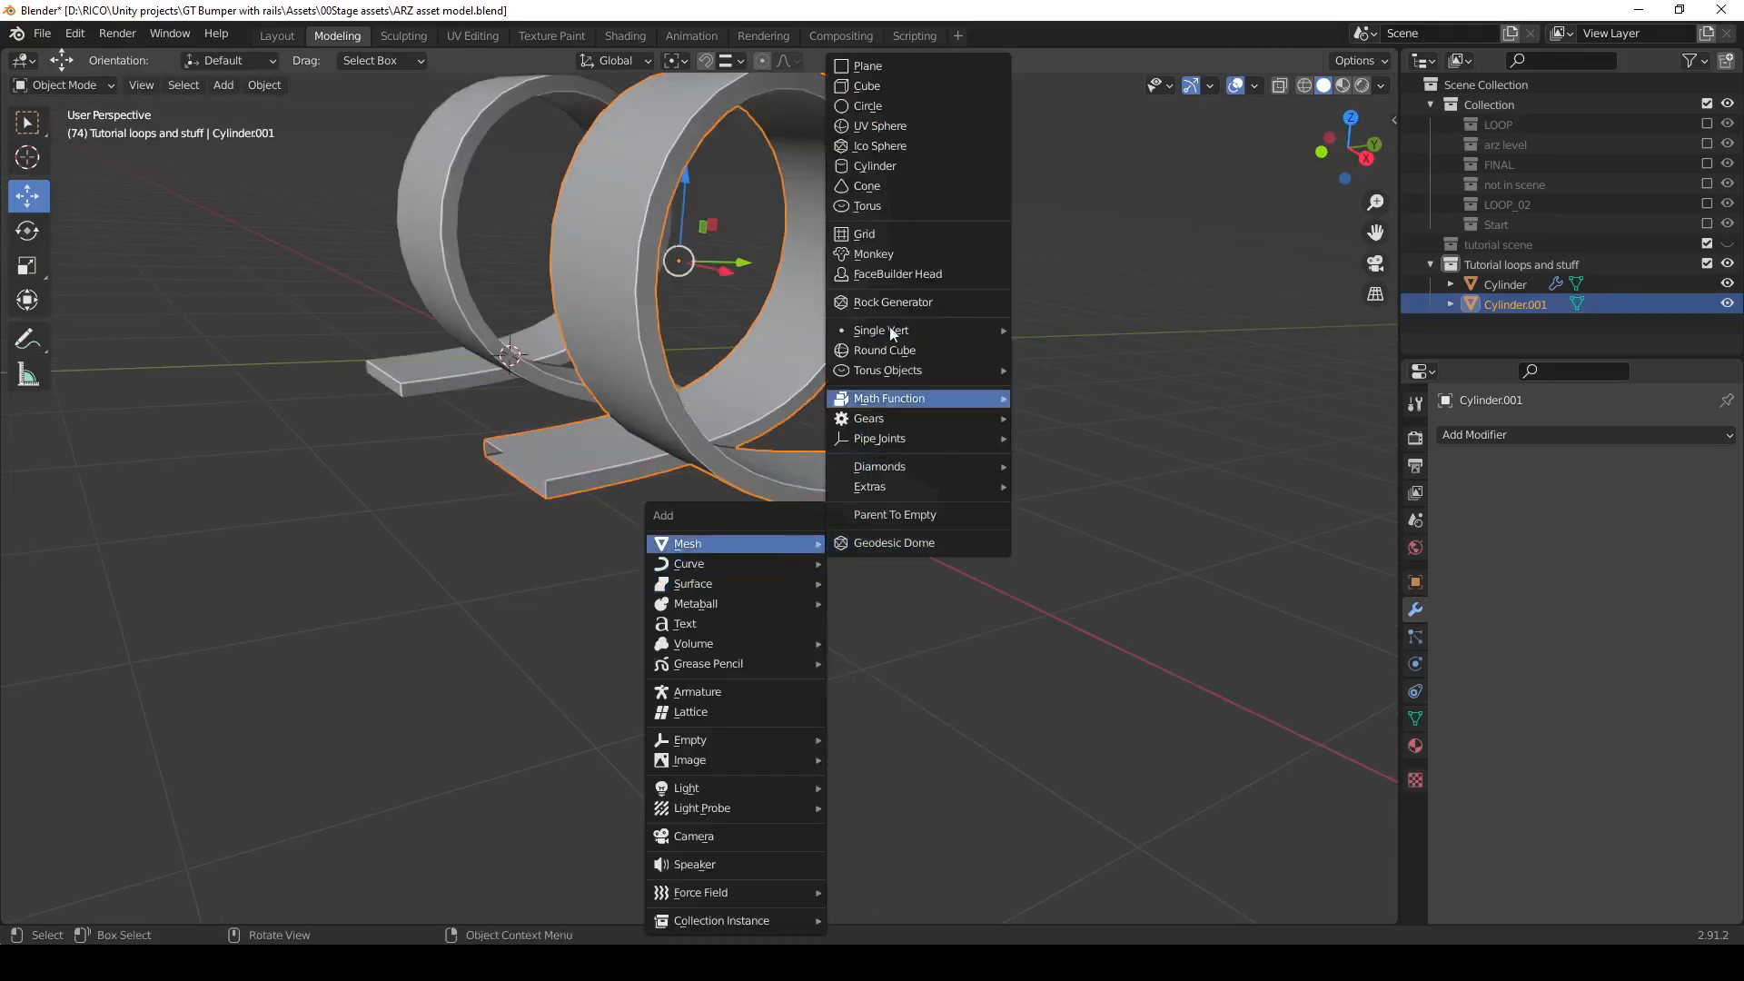
{"action": "left_click", "coordinate": [886, 67]}
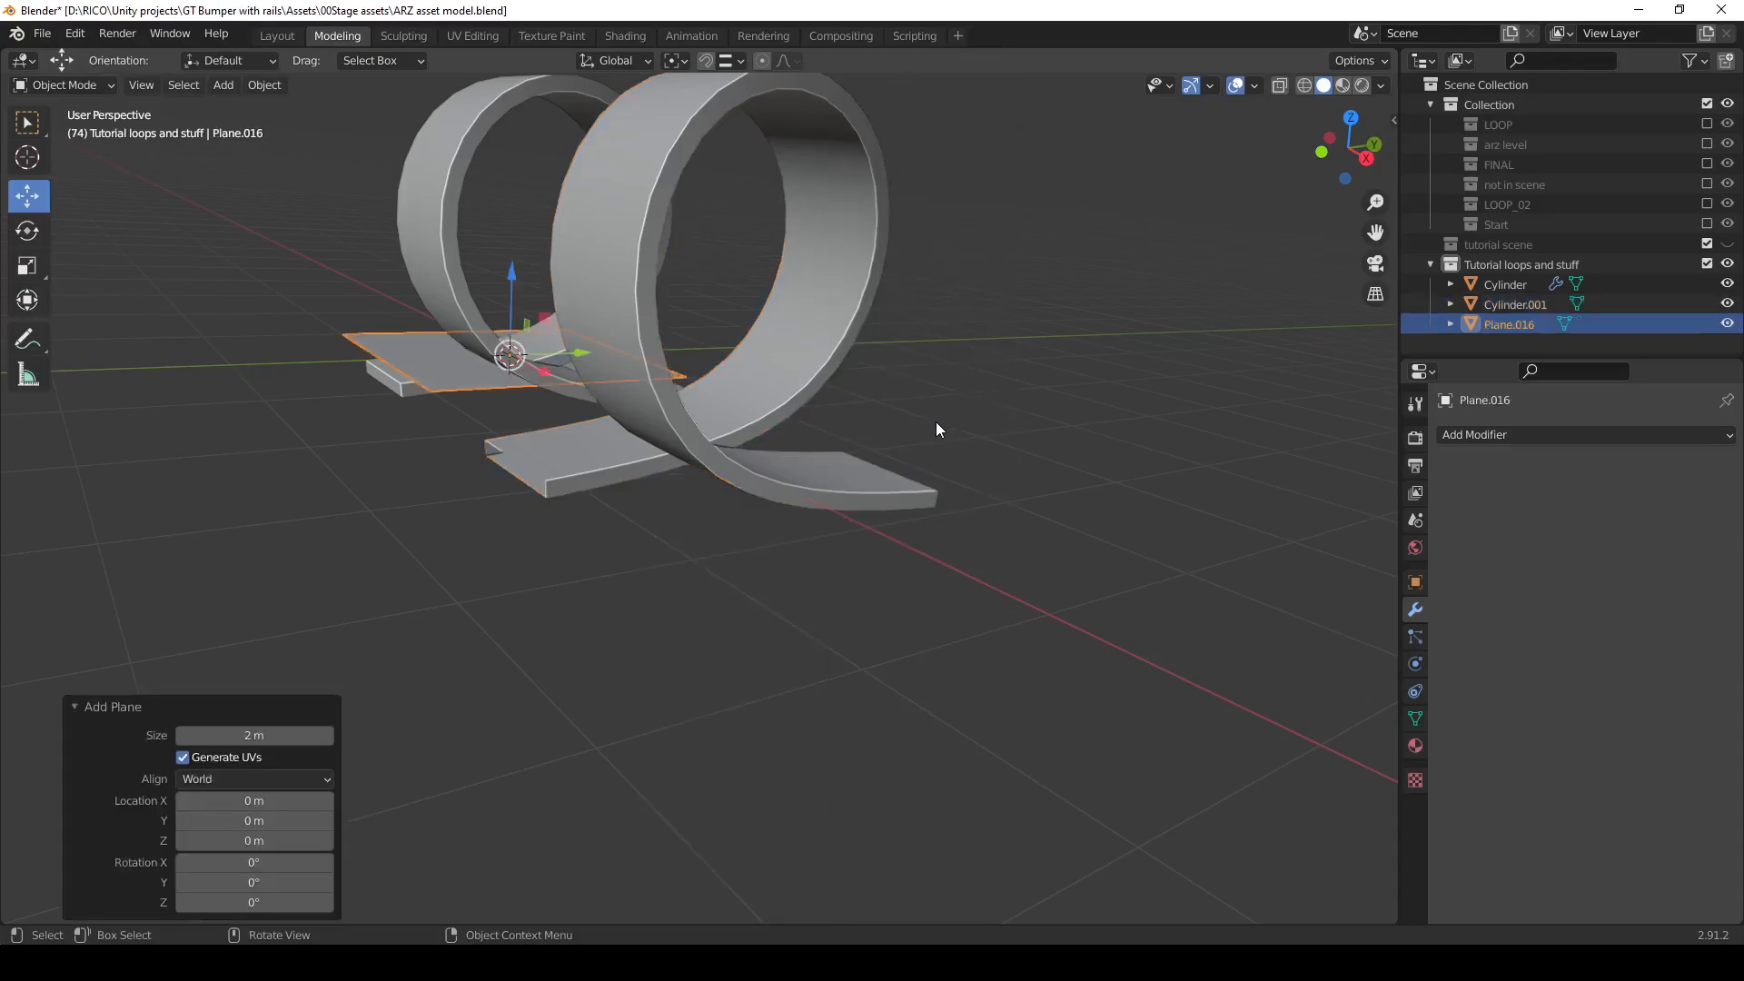
{"action": "key", "text": "s"}
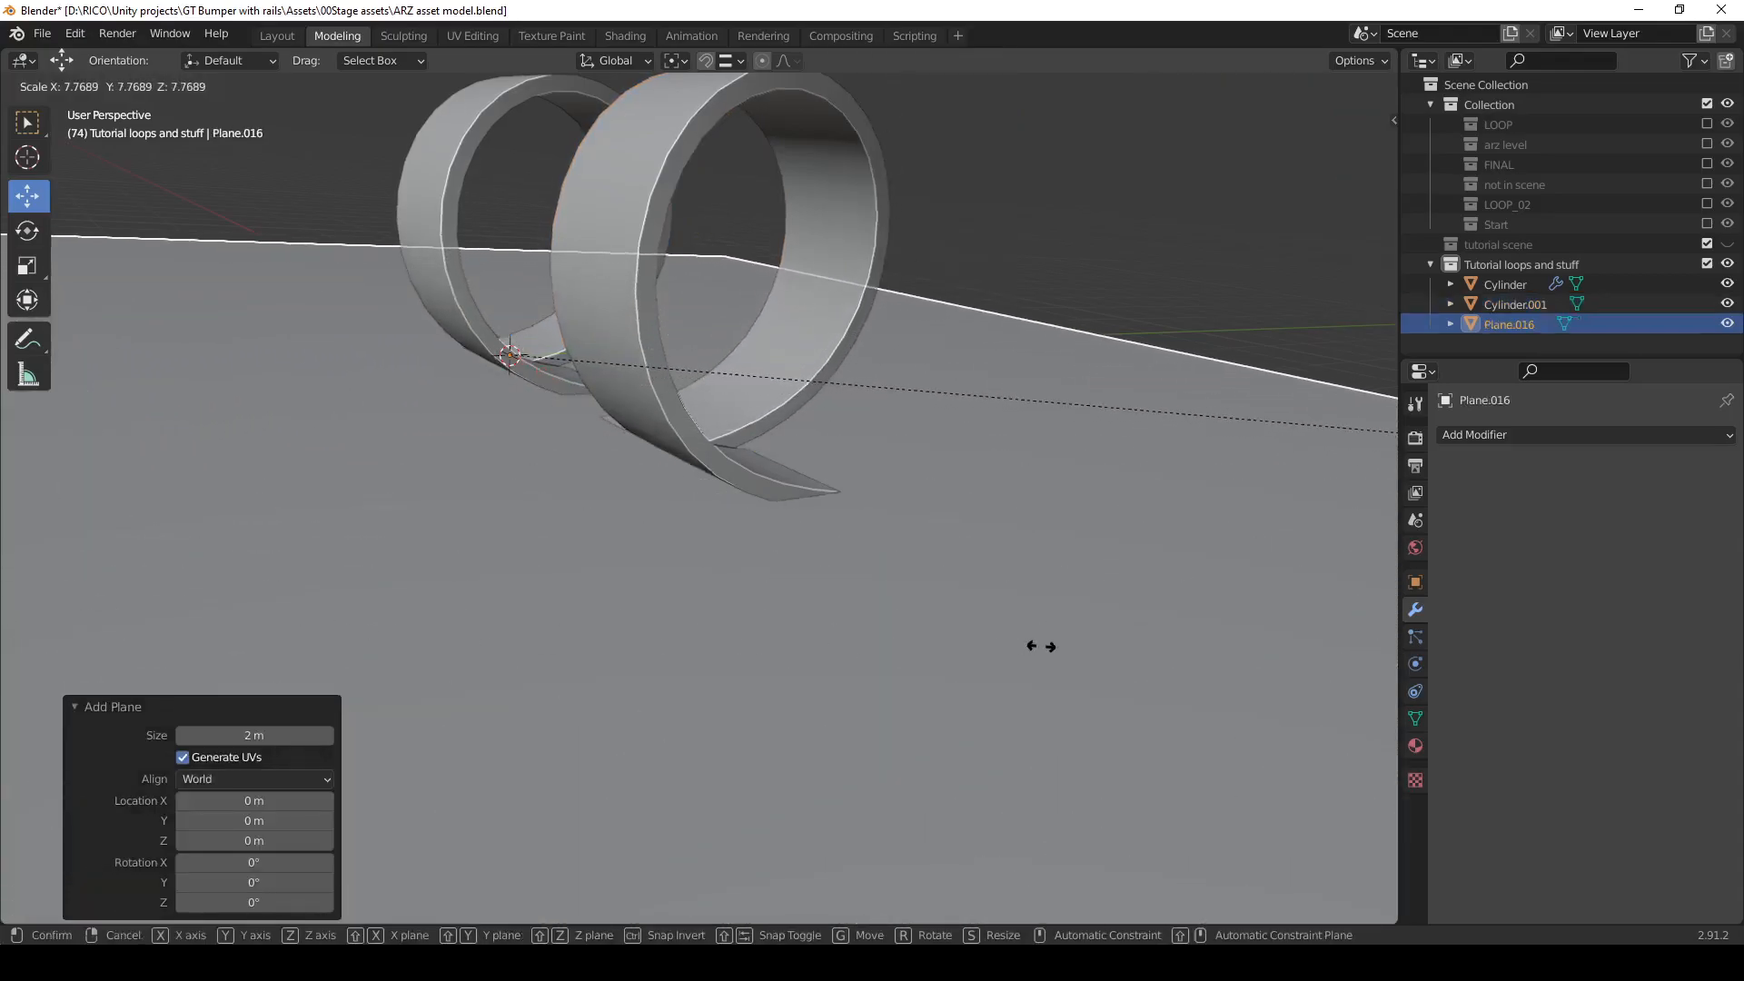
{"action": "left_click", "coordinate": [1041, 646]}
Lower the ground plane about 0.036 m along the Z axis beneath the loops' road ends.
{"action": "key", "text": "g"}
{"action": "key", "text": "z"}
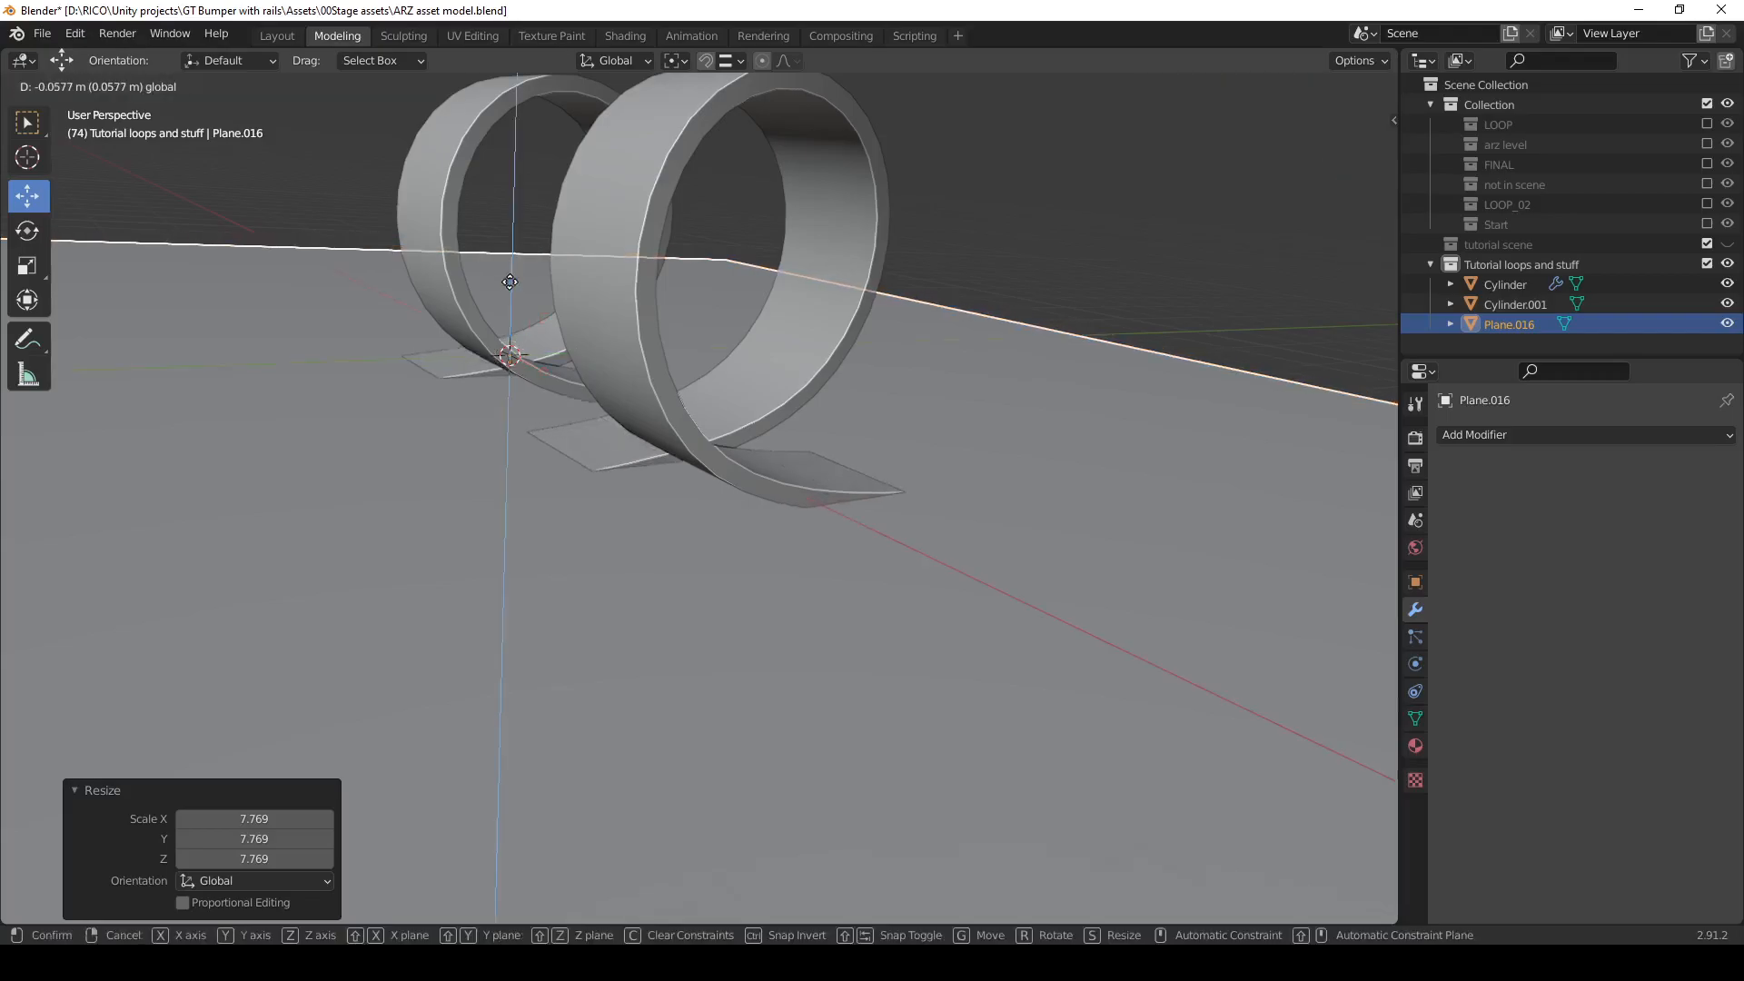
{"action": "left_click", "coordinate": [547, 526]}
{"action": "middle_click_drag", "start_coordinate": [548, 527], "coordinate": [734, 570]}
{"action": "scroll", "coordinate": [730, 566], "scroll_direction": "down", "scroll_amount": 1}
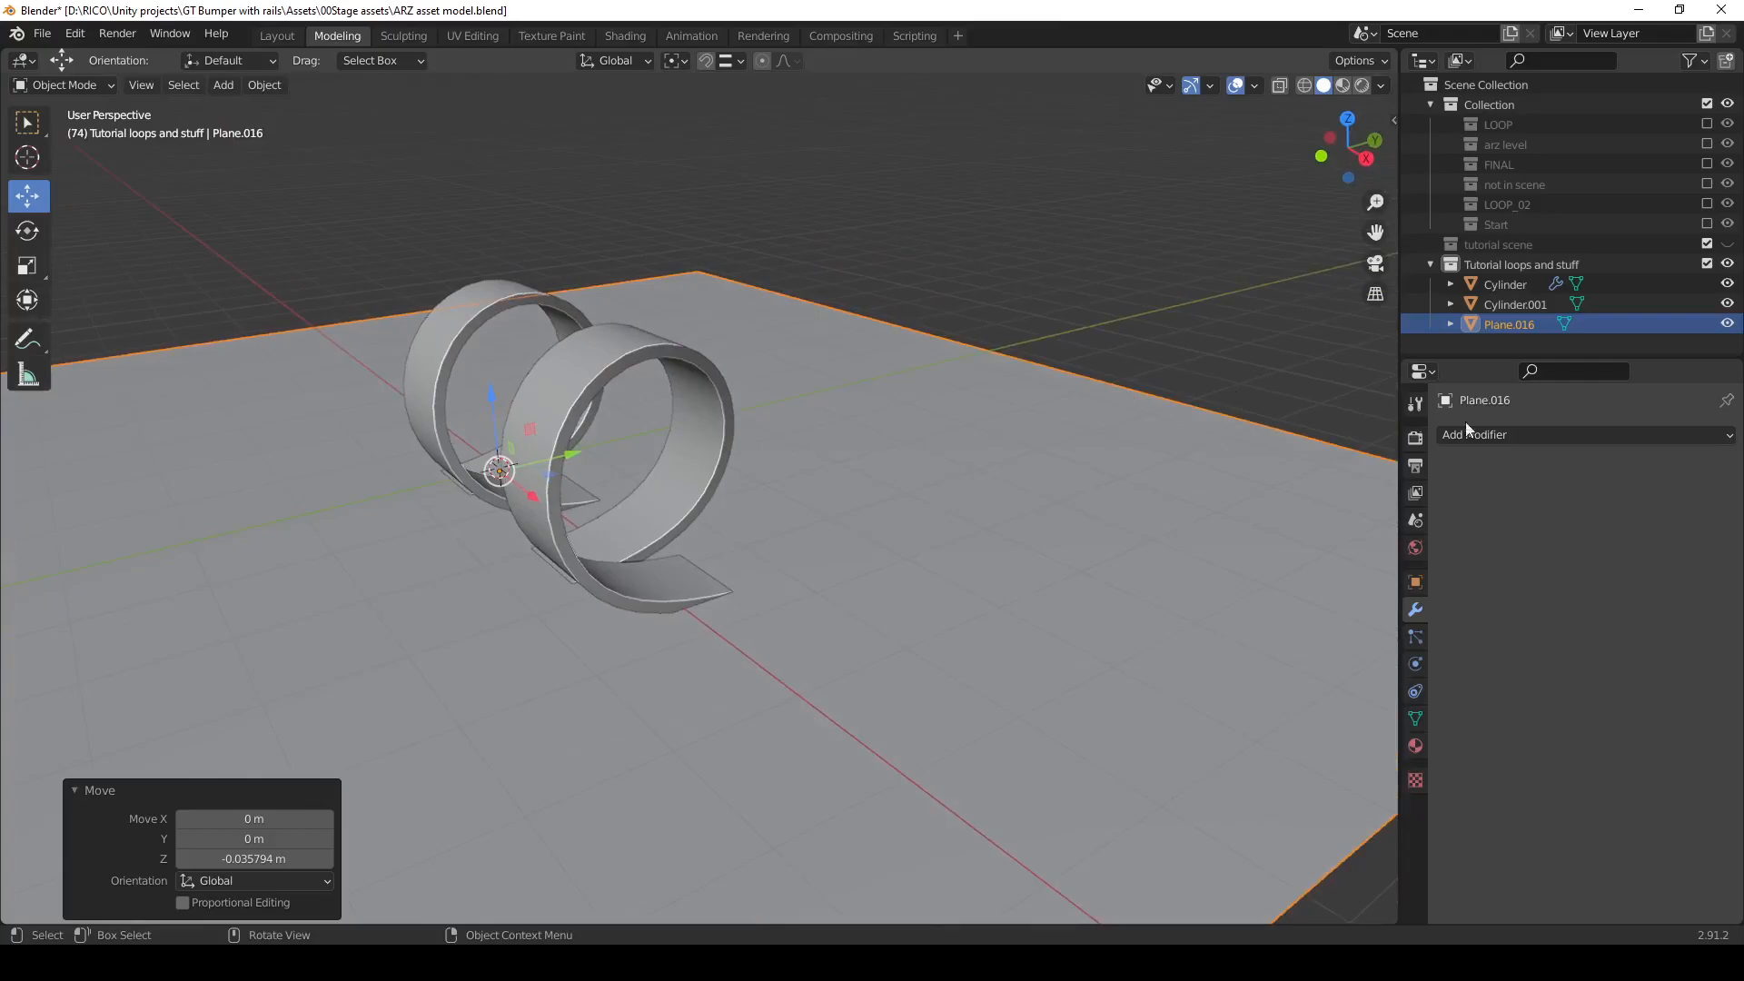
Hide both loop objects and the ground plane from the viewport.
{"action": "left_click", "coordinate": [1726, 284]}
{"action": "left_click", "coordinate": [1727, 305]}
{"action": "left_click", "coordinate": [1727, 324]}
Add a new 2 m plane at the world origin and switch the viewport to wireframe shading.
{"action": "middle_click_drag", "start_coordinate": [885, 531], "coordinate": [833, 462]}
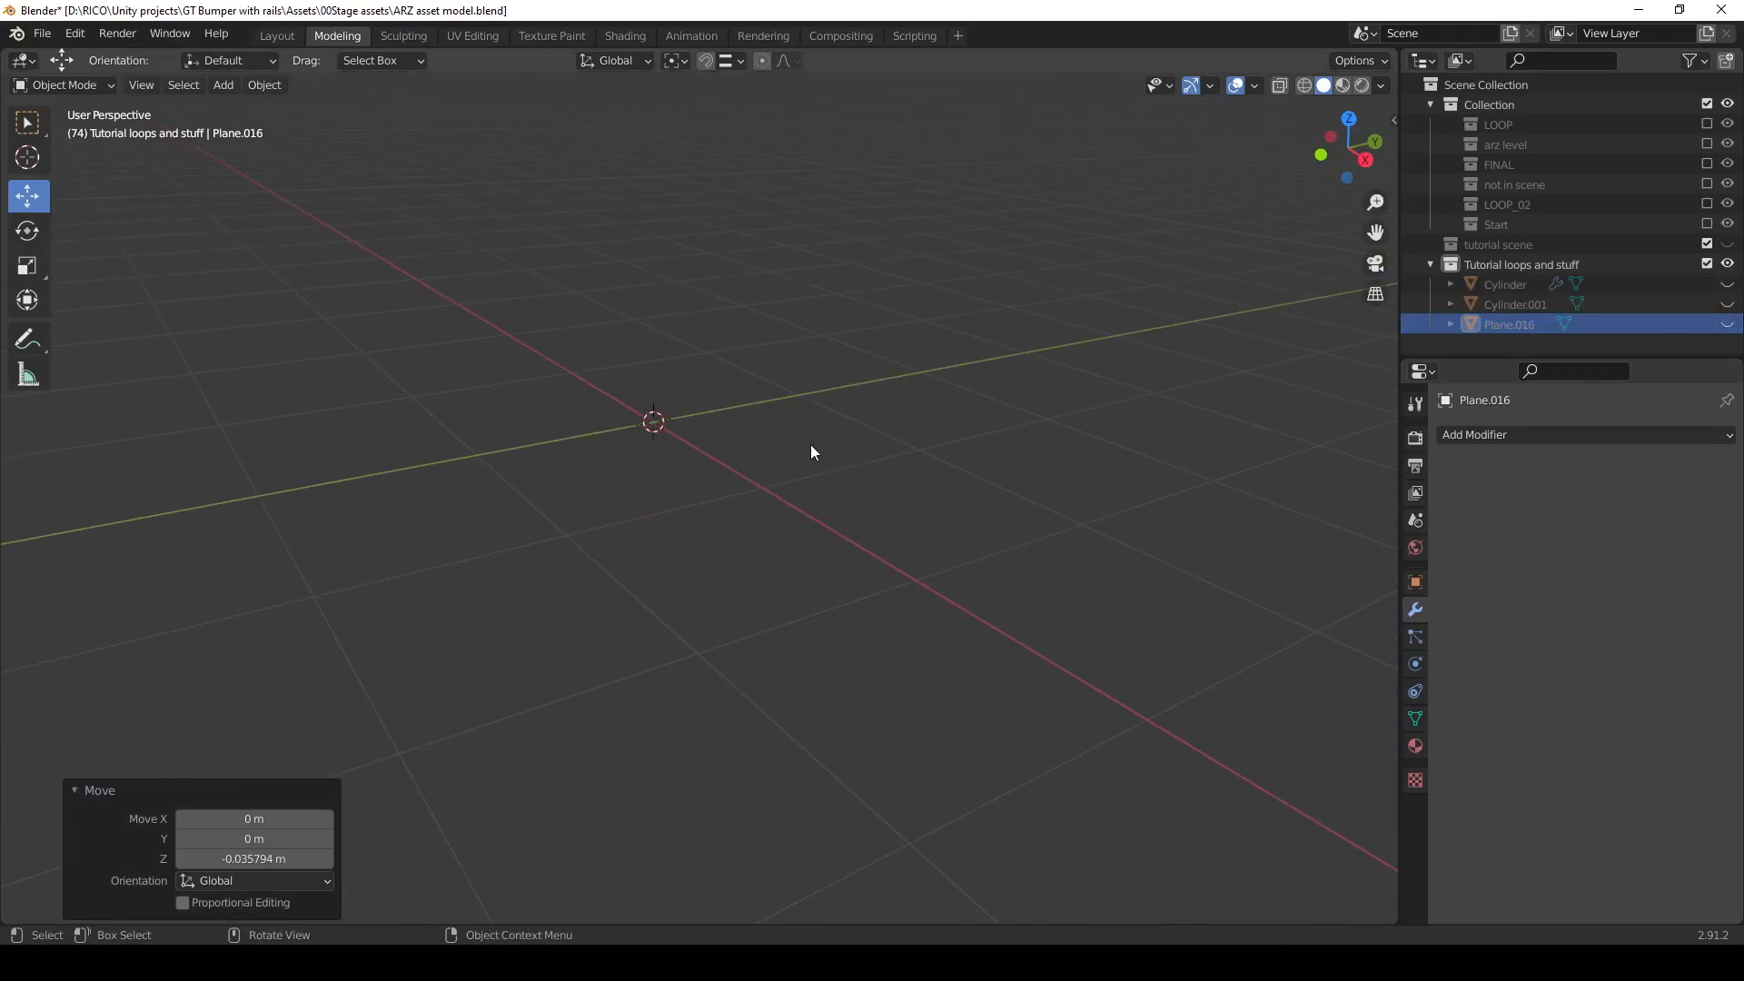
{"action": "key", "text": "shift+a"}
{"action": "mouse_move", "coordinate": [810, 444]}
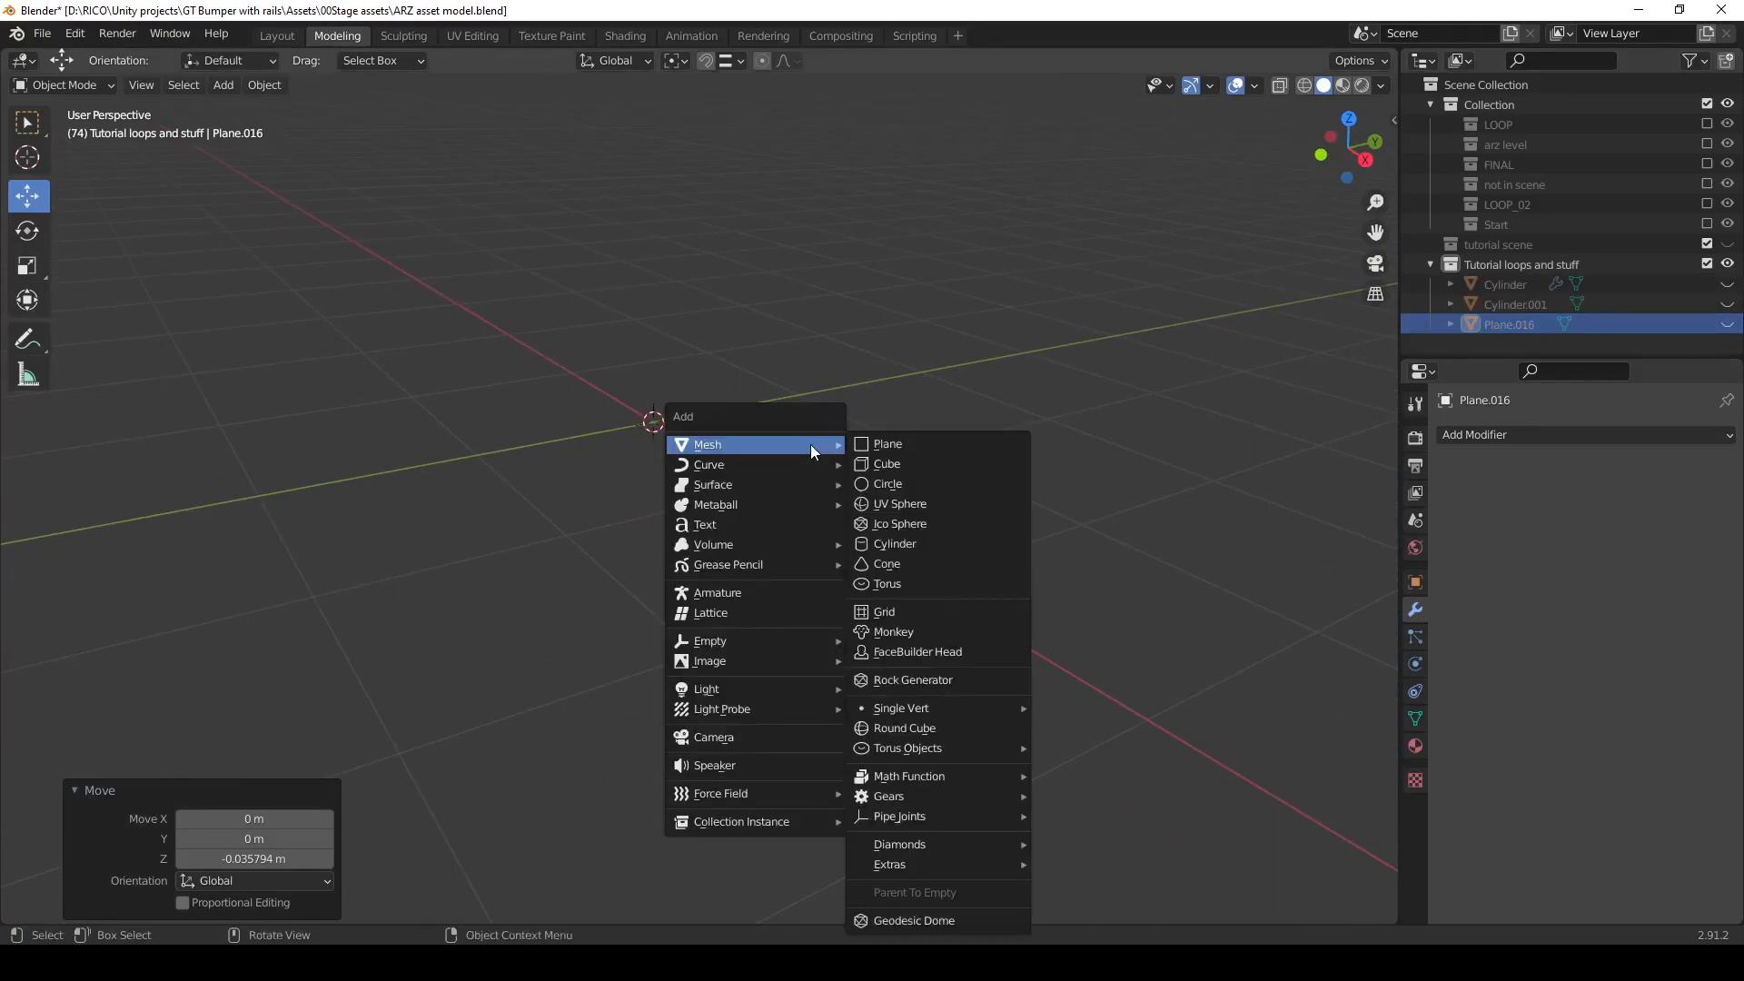
{"action": "left_click", "coordinate": [898, 452]}
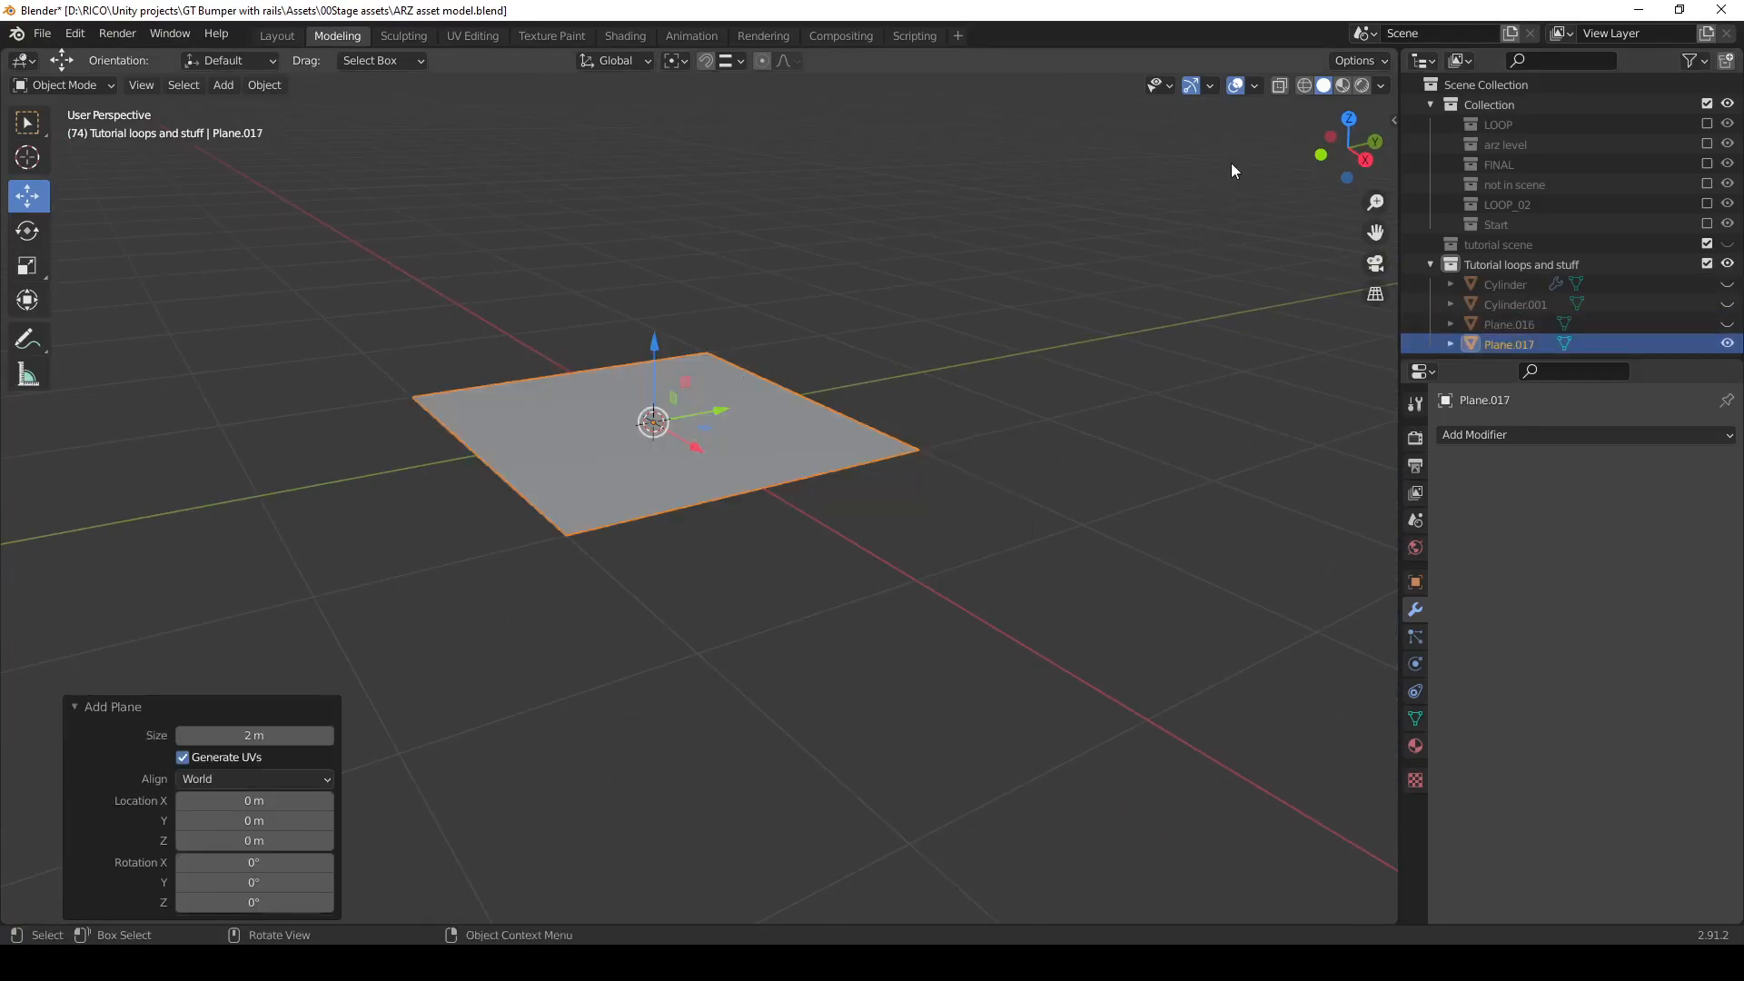
{"action": "left_click", "coordinate": [1303, 85]}
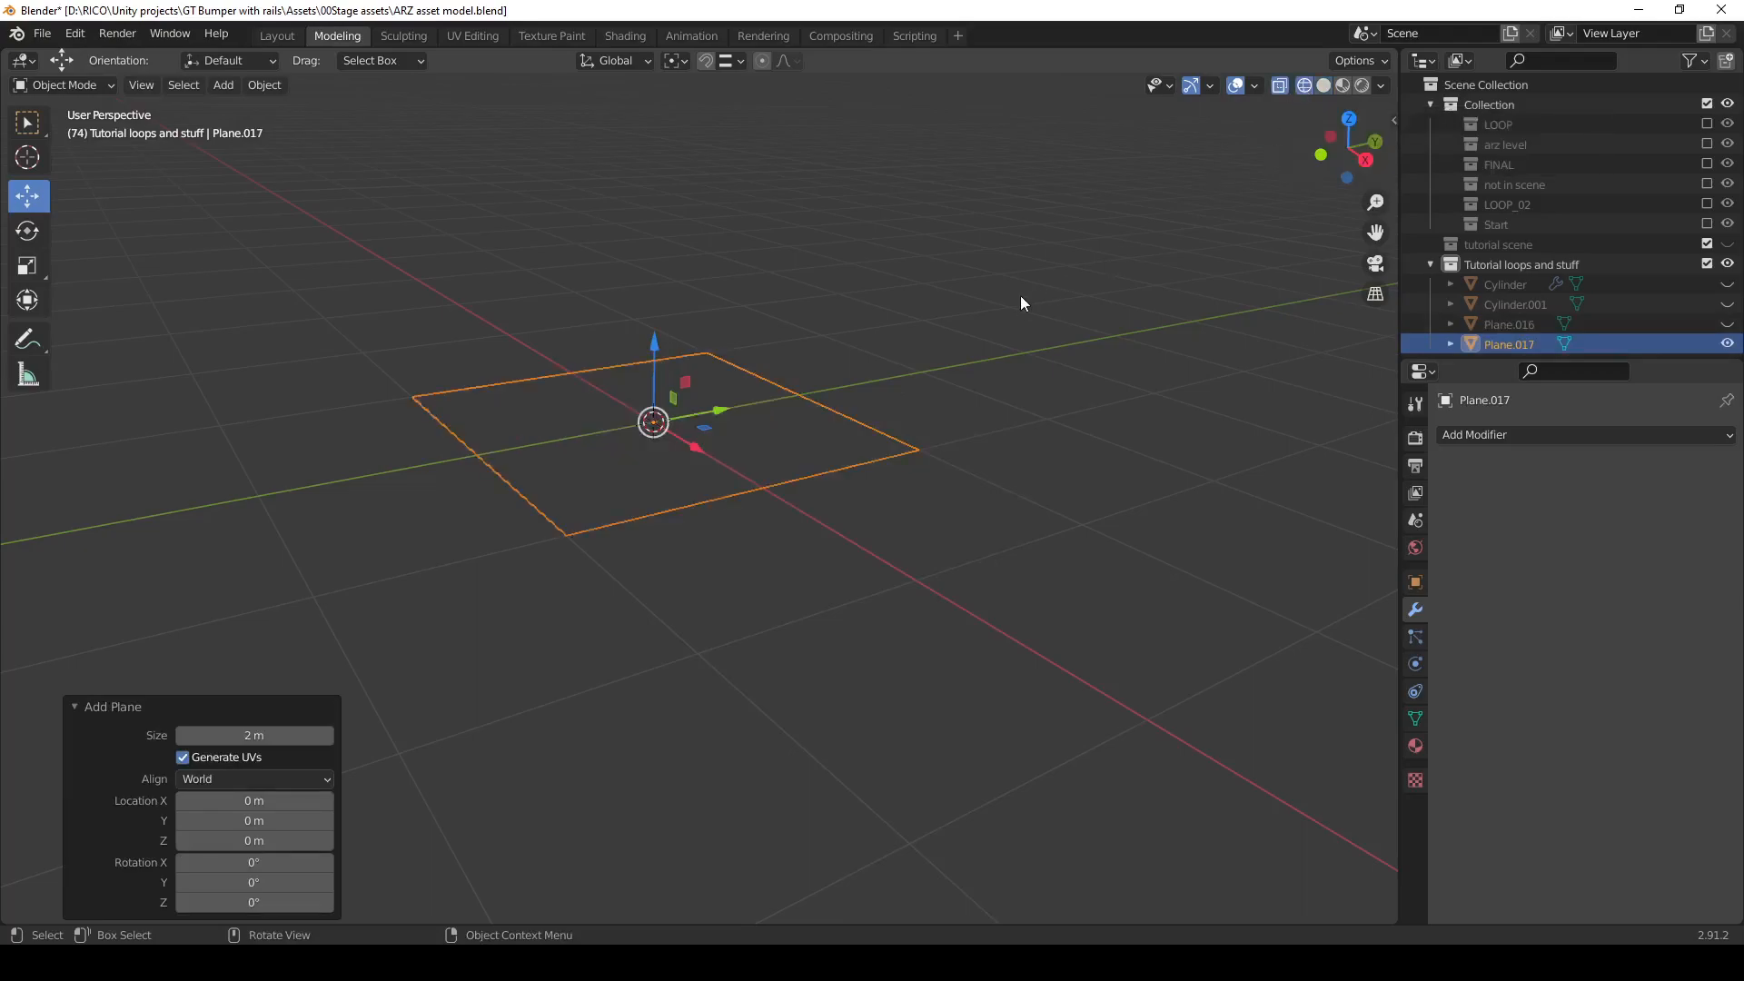
Enter Edit Mode on the new plane with vertex selection, and view it from the right in orthographic projection.
{"action": "key", "text": "Tab"}
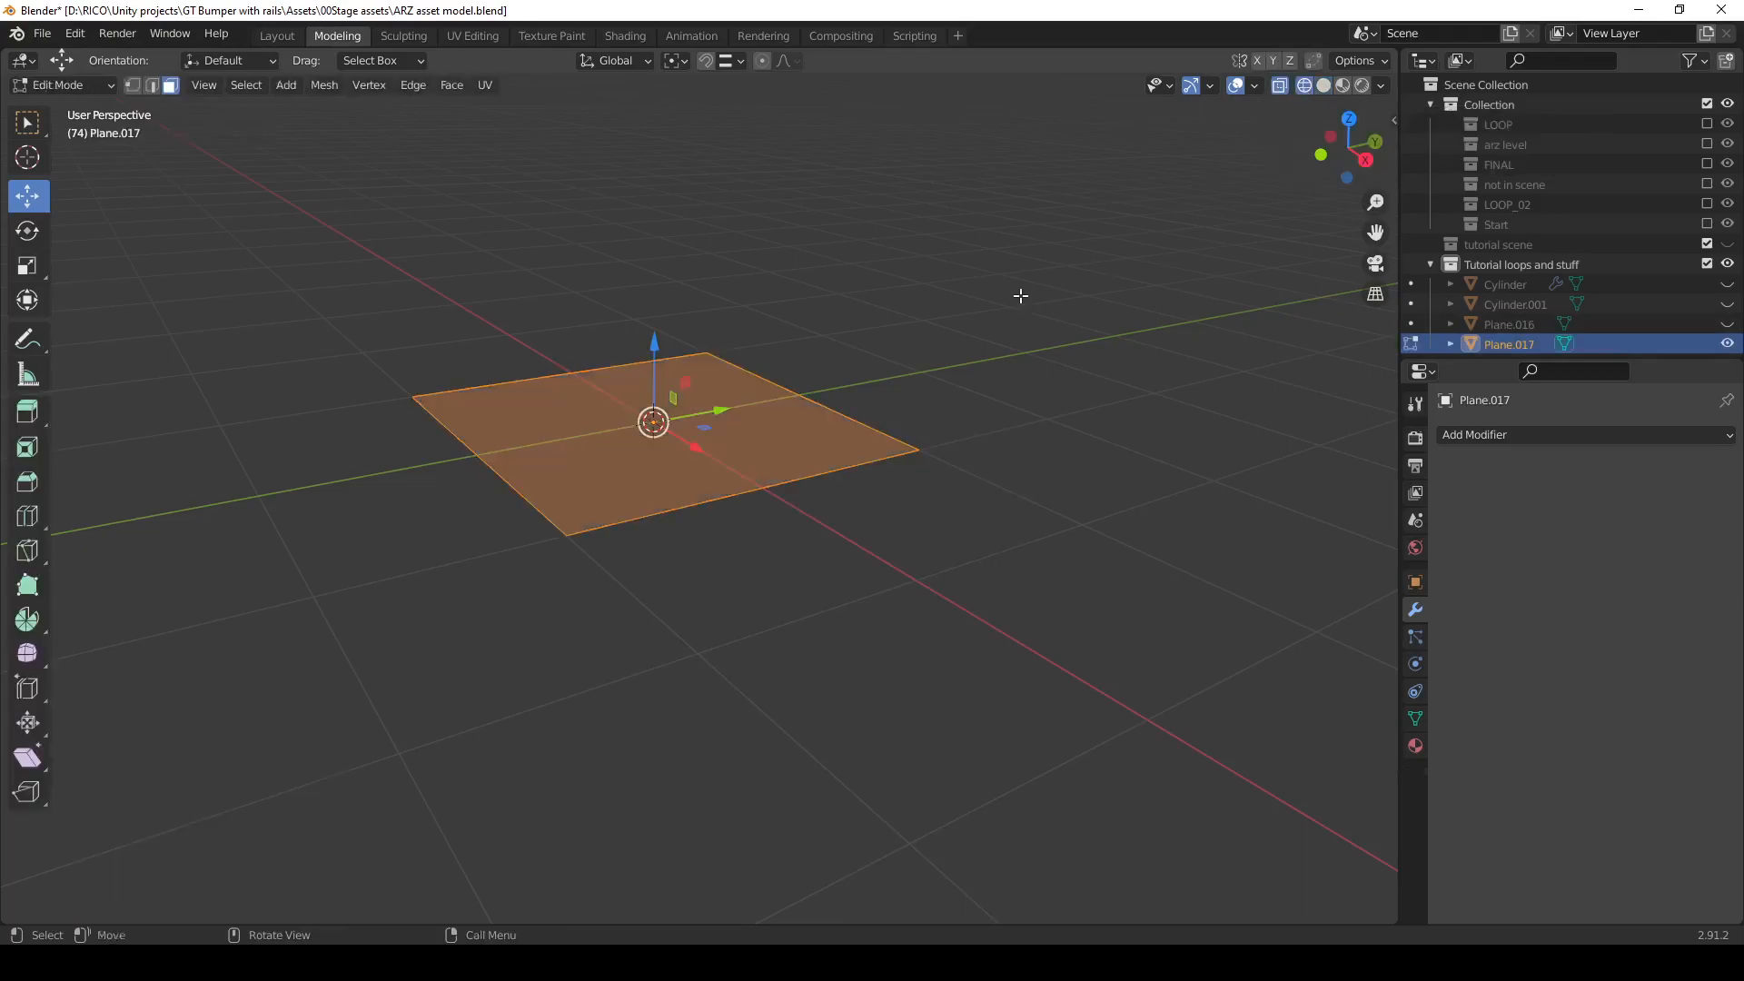
{"action": "key", "text": "1"}
{"action": "key", "text": "grave"}
{"action": "left_click", "coordinate": [1161, 293]}
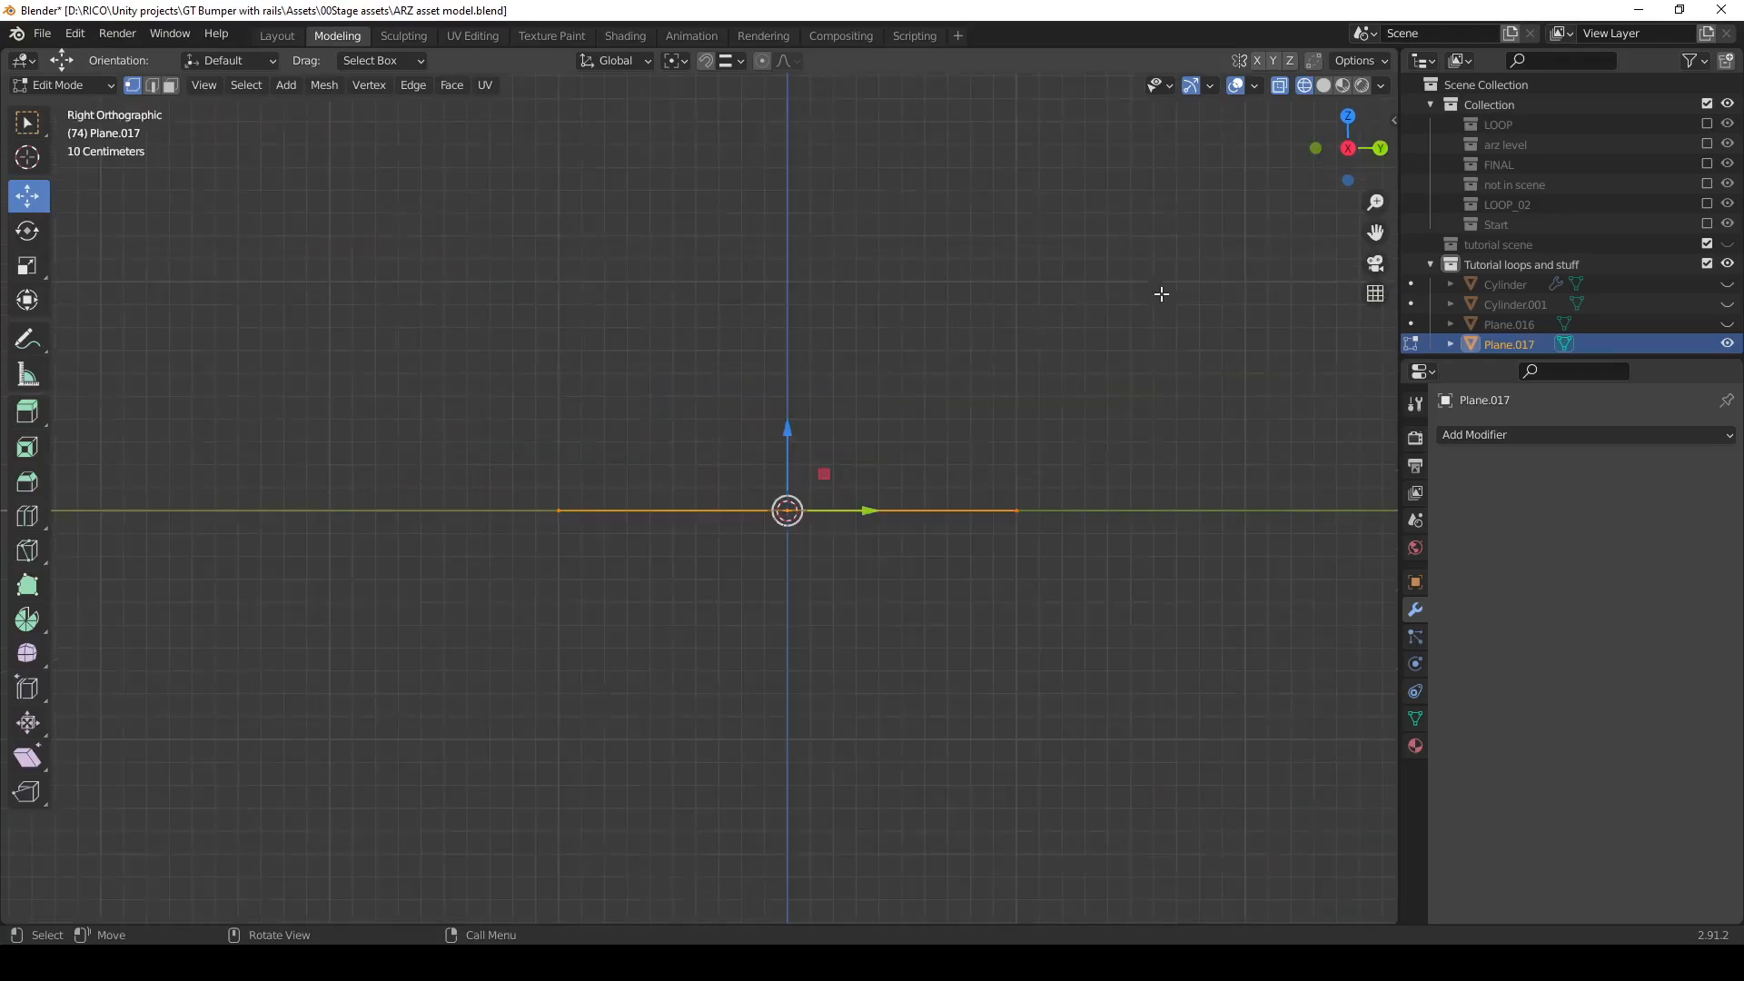
{"action": "scroll", "coordinate": [911, 588], "scroll_direction": "down", "scroll_amount": 3}
{"action": "middle_click_drag", "start_coordinate": [911, 588], "coordinate": [708, 735], "text": "shift"}
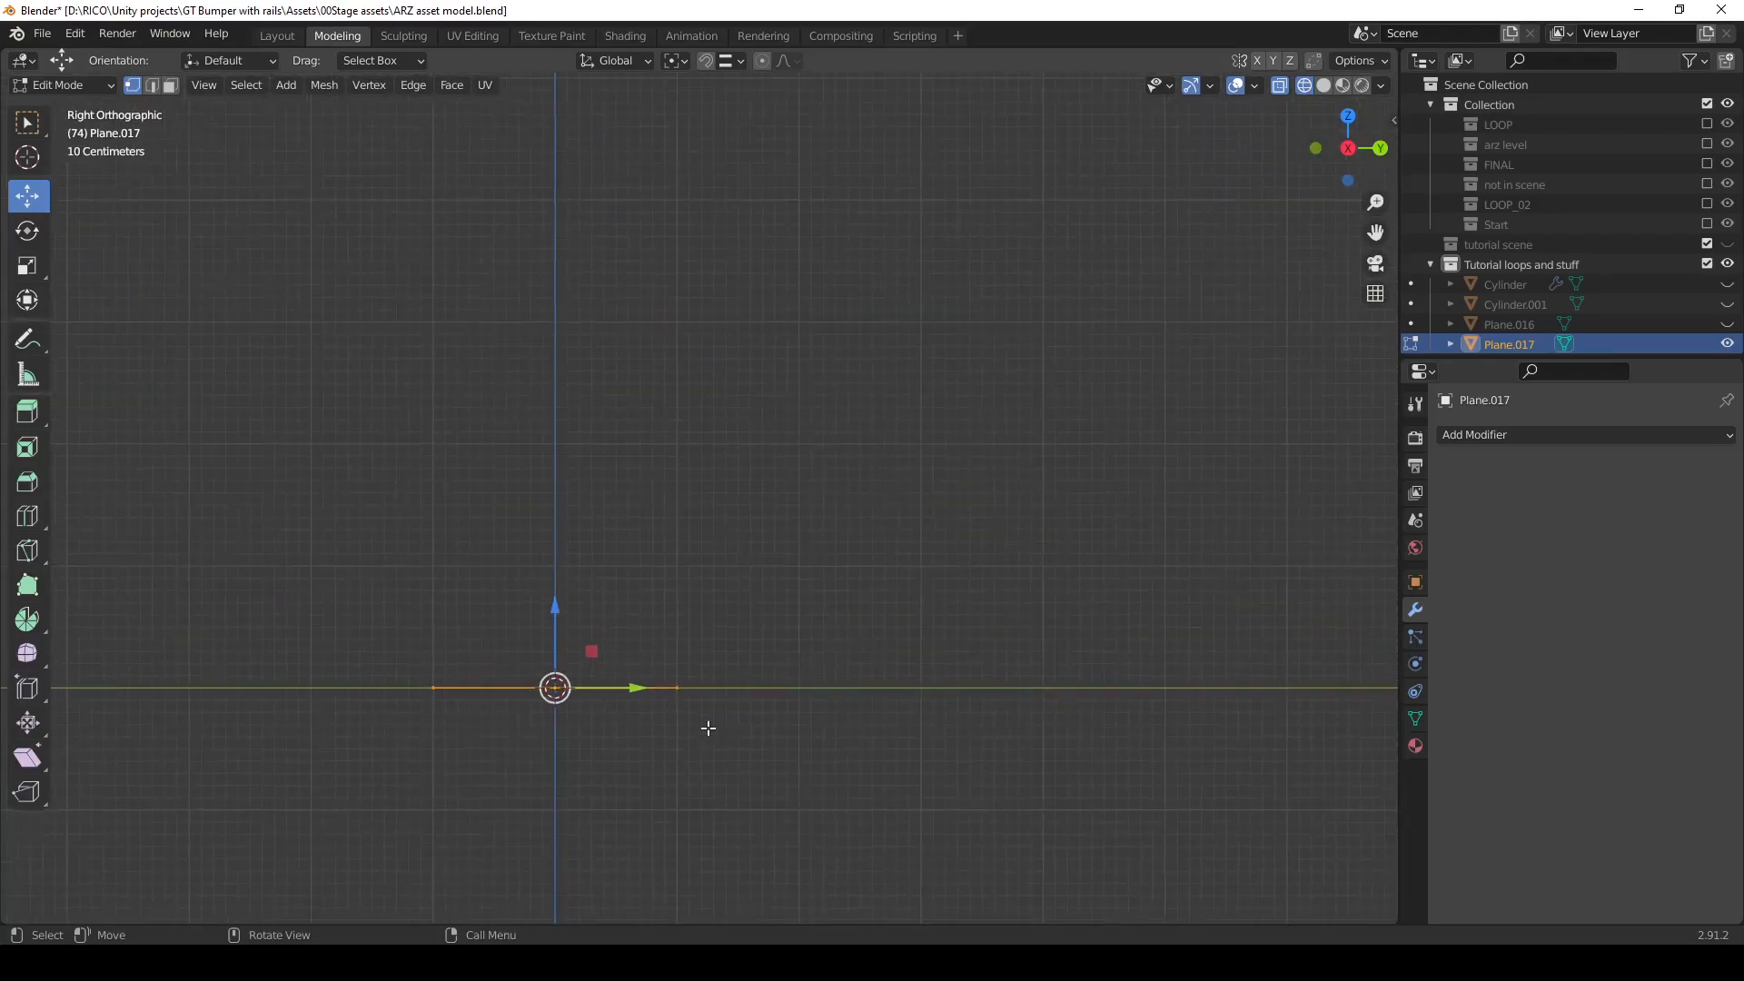
In right orthographic view, extrude the plane's positive-Y edge three times to form the rising side of an octagonal loop.
{"action": "left_click_drag", "start_coordinate": [657, 627], "coordinate": [801, 805]}
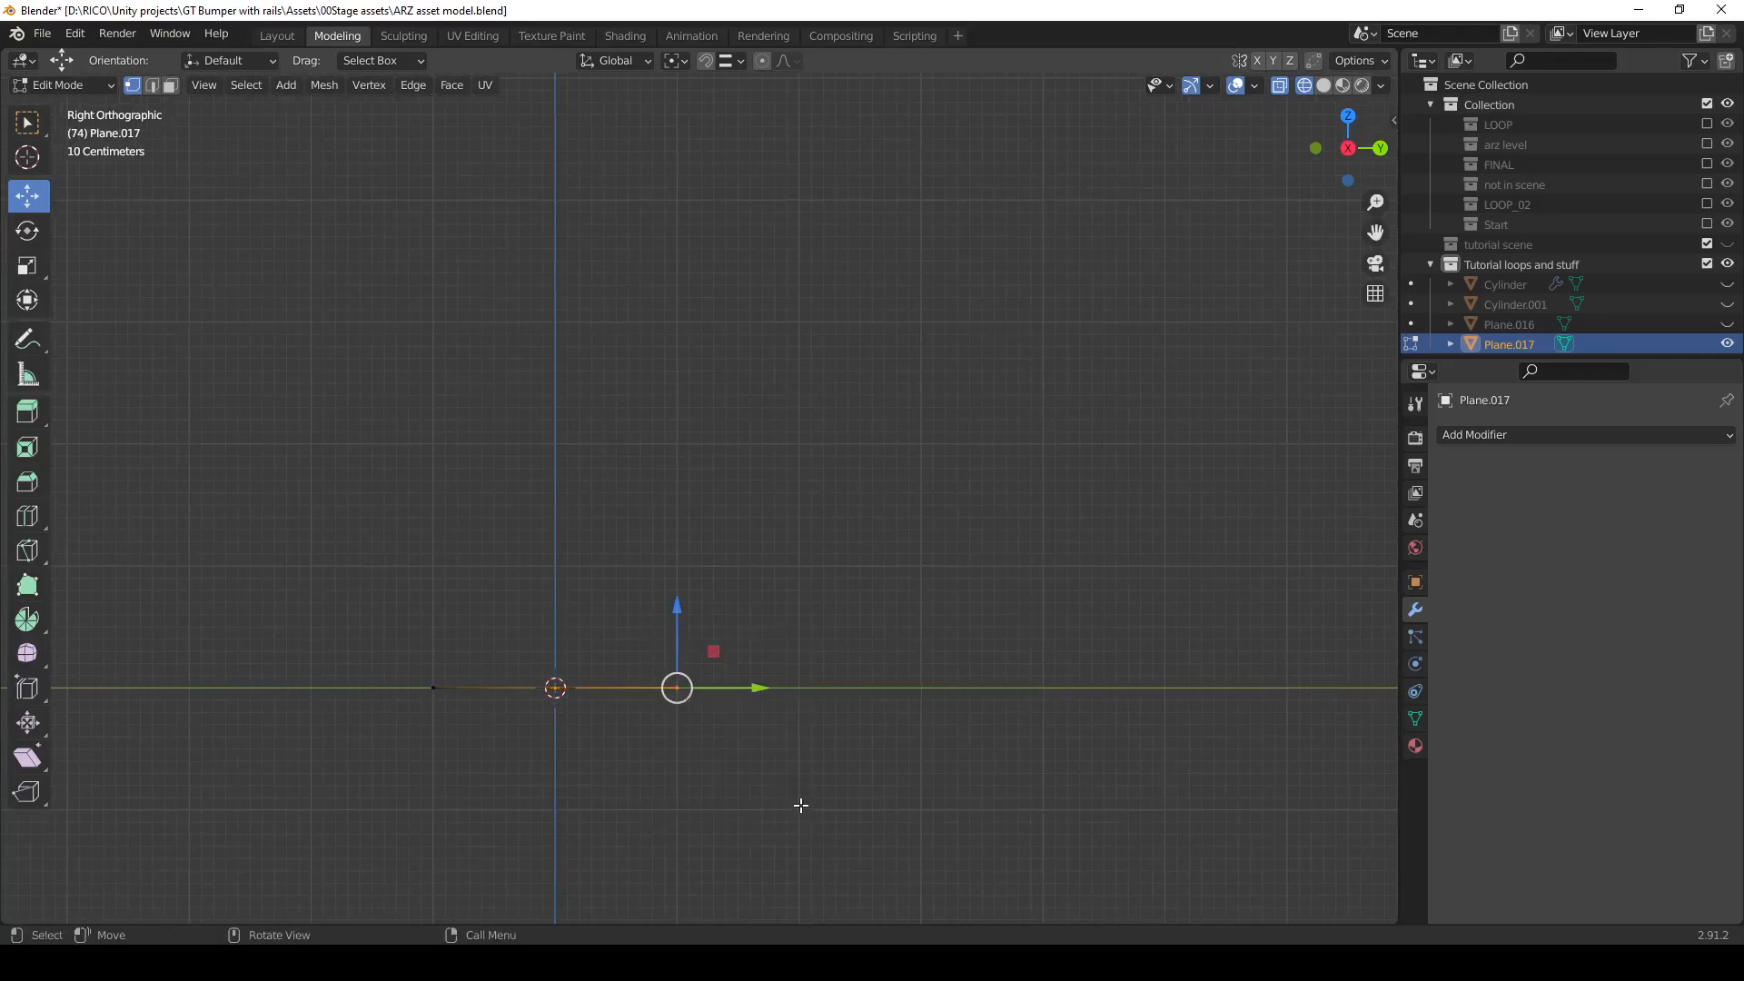
{"action": "middle_click_drag", "start_coordinate": [824, 688], "coordinate": [681, 645]}
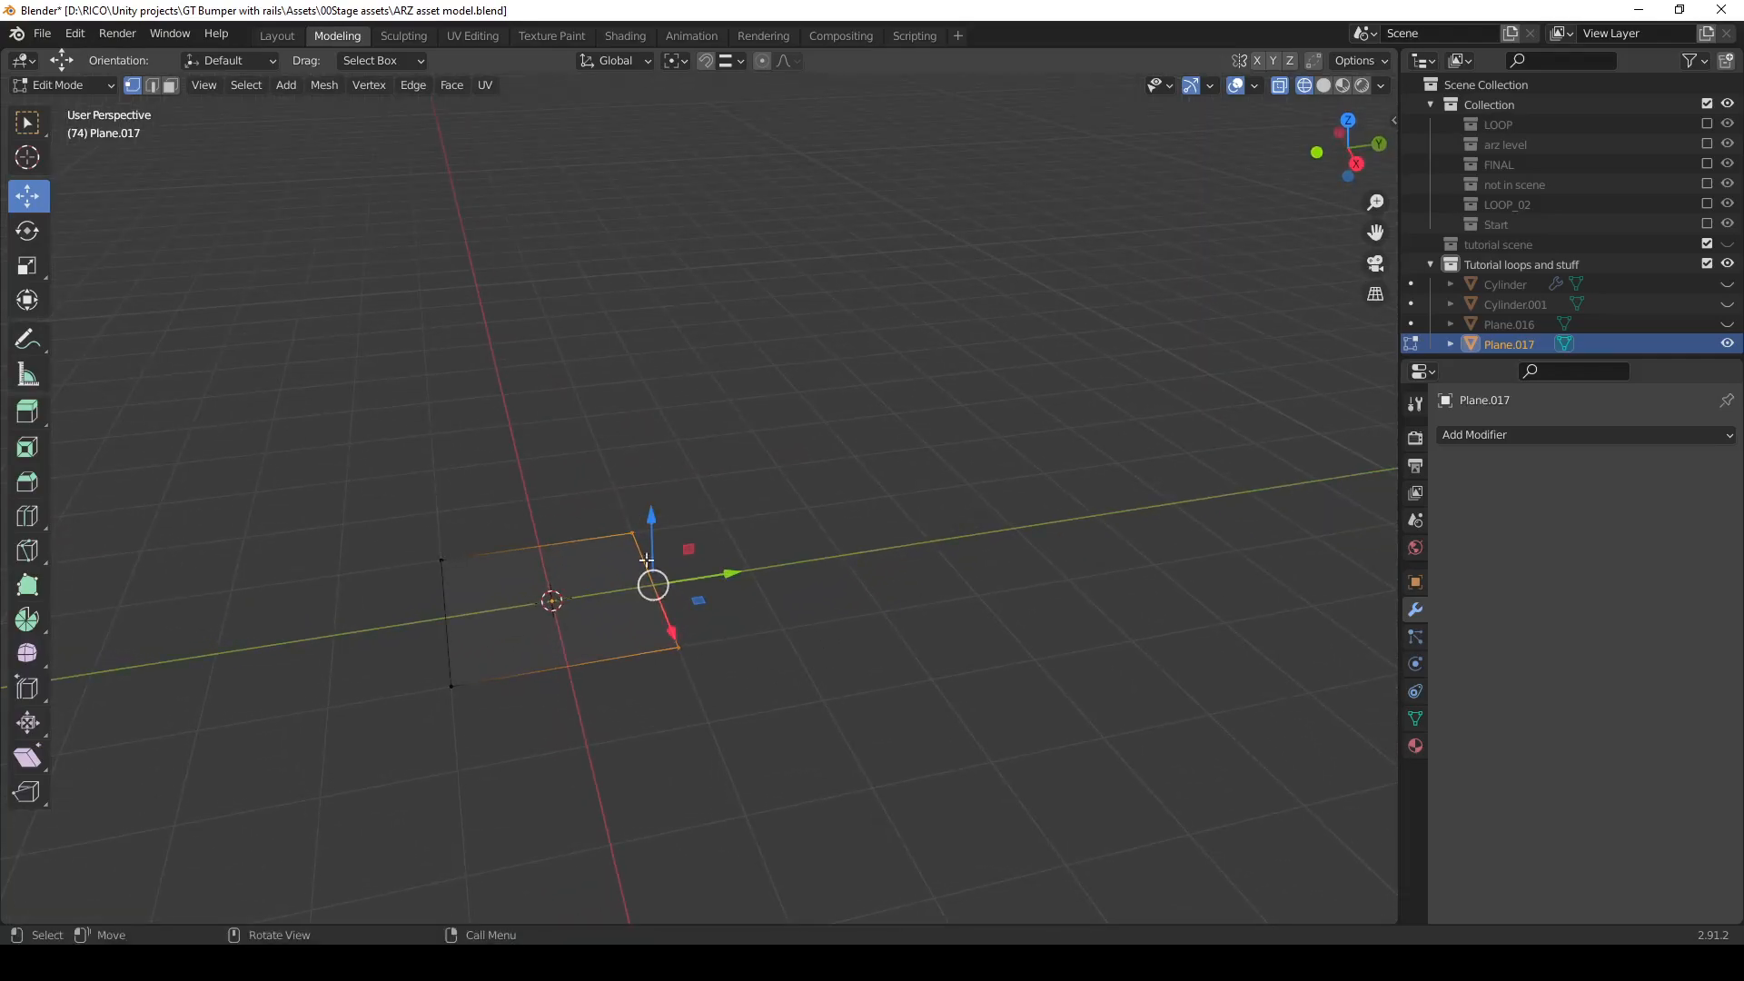
{"action": "key", "text": "grave"}
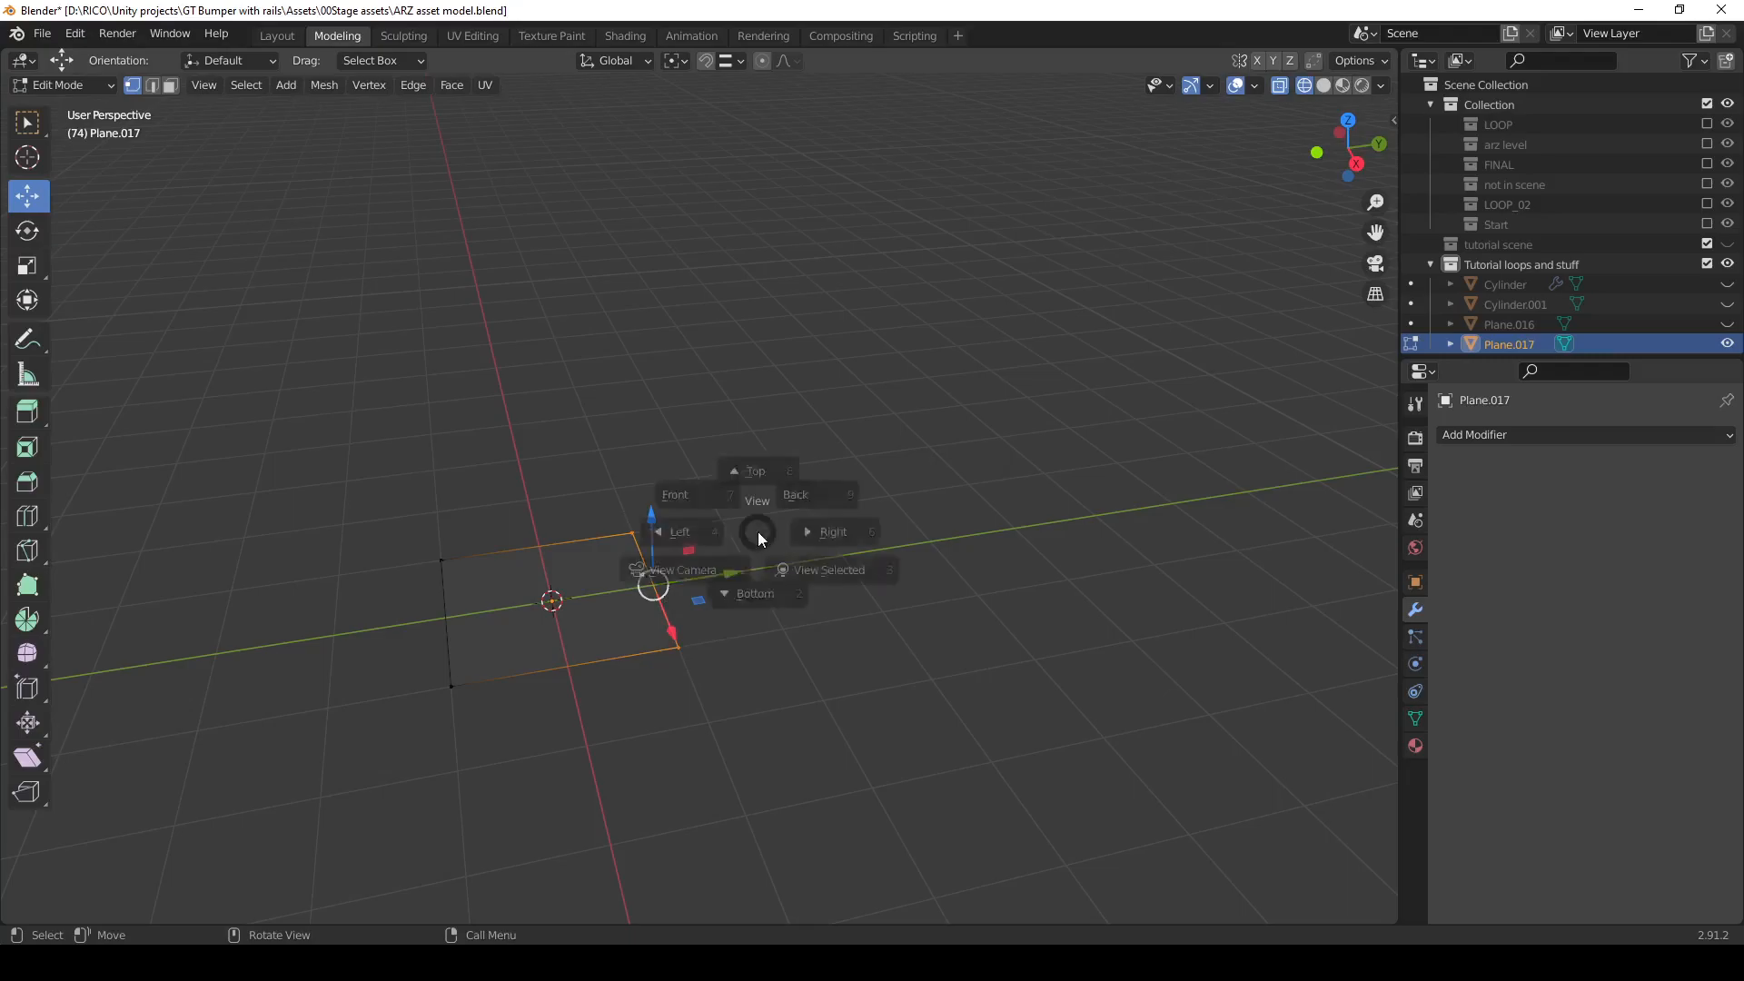
{"action": "left_click", "coordinate": [875, 524]}
{"action": "middle_click_drag", "start_coordinate": [764, 605], "coordinate": [927, 681], "text": "shift"}
{"action": "scroll", "coordinate": [926, 648], "scroll_direction": "down", "scroll_amount": 1}
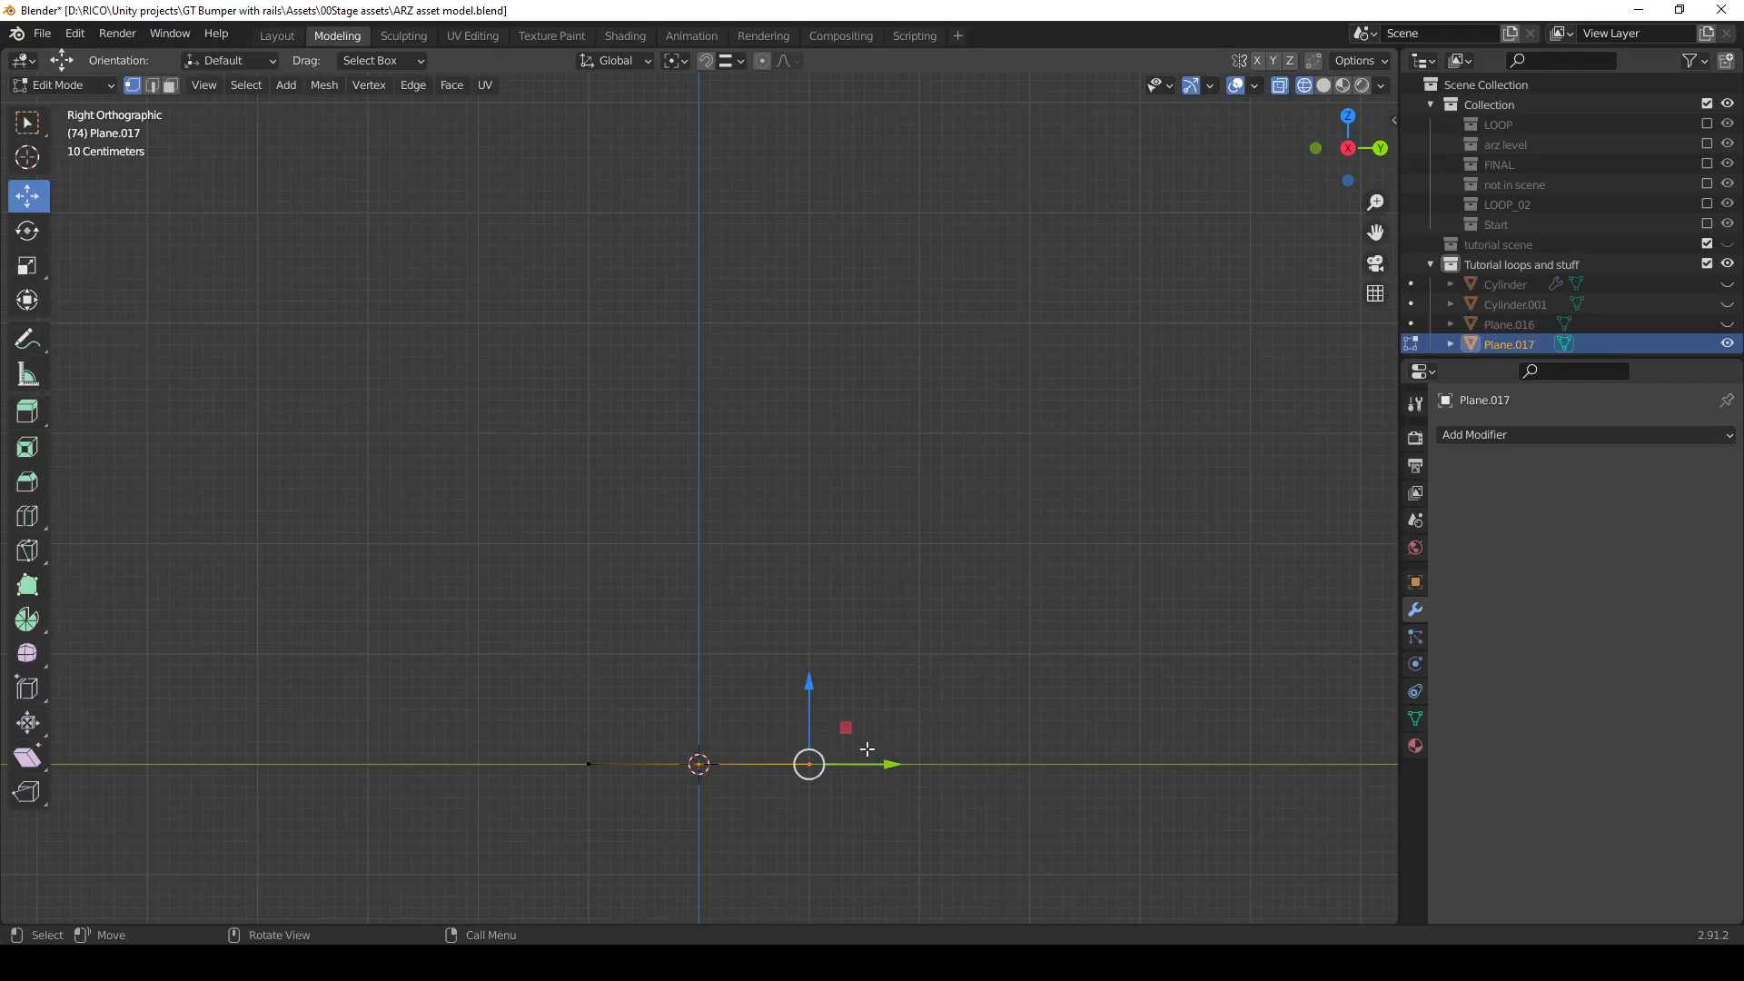
{"action": "right_click", "coordinate": [994, 638], "text": "ctrl"}
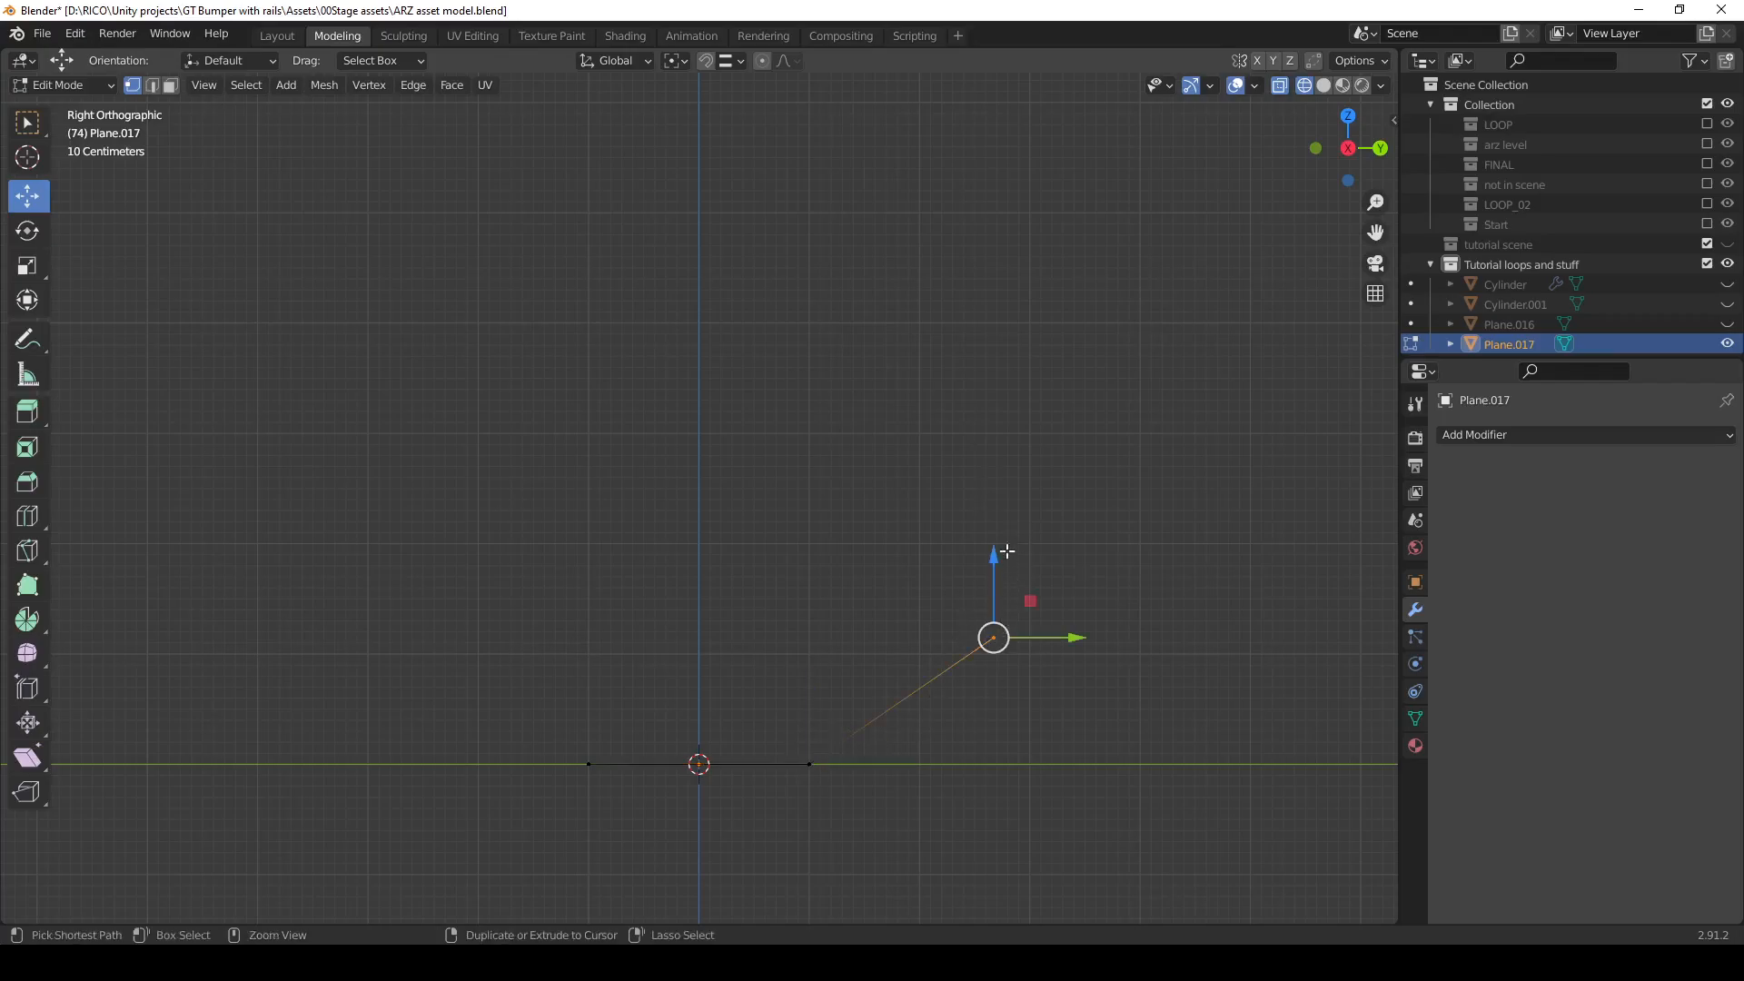
{"action": "right_click", "coordinate": [1013, 437], "text": "ctrl"}
{"action": "right_click", "coordinate": [862, 291], "text": "ctrl"}
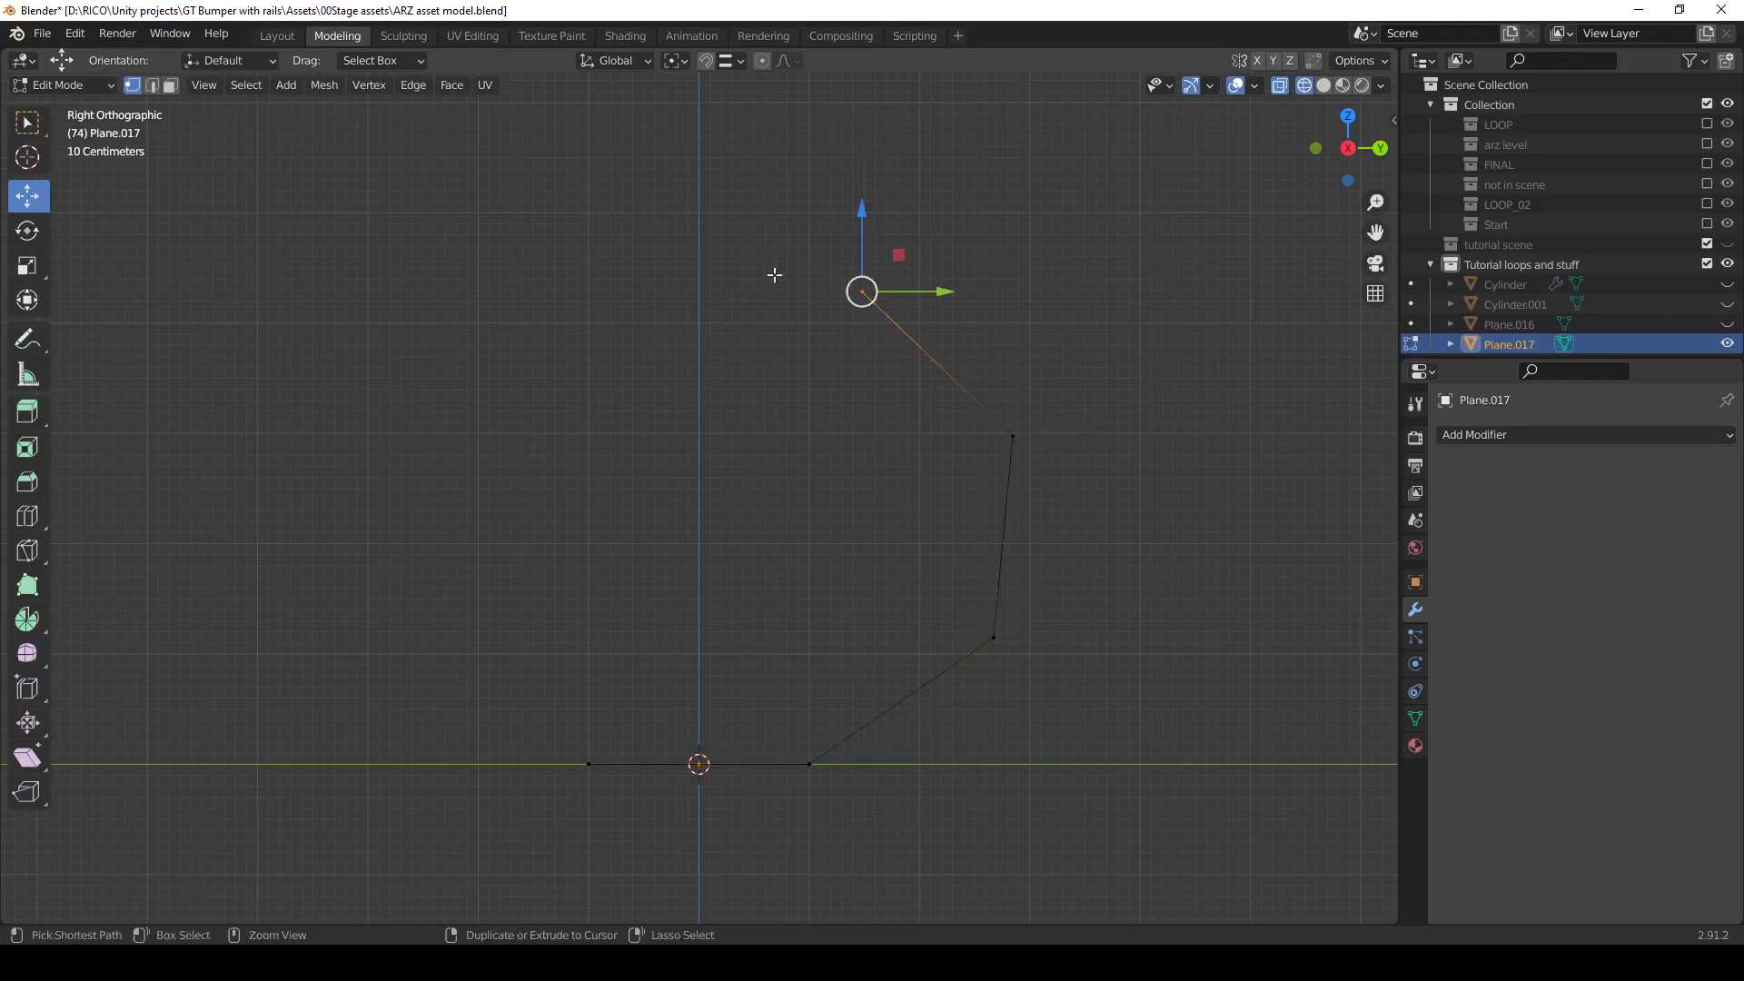
Continue extruding the edge across the loop's top, down the negative-Y side, and out past the base as a sloping exit road.
{"action": "right_click", "coordinate": [592, 268], "text": "ctrl"}
{"action": "right_click", "coordinate": [452, 412], "text": "ctrl"}
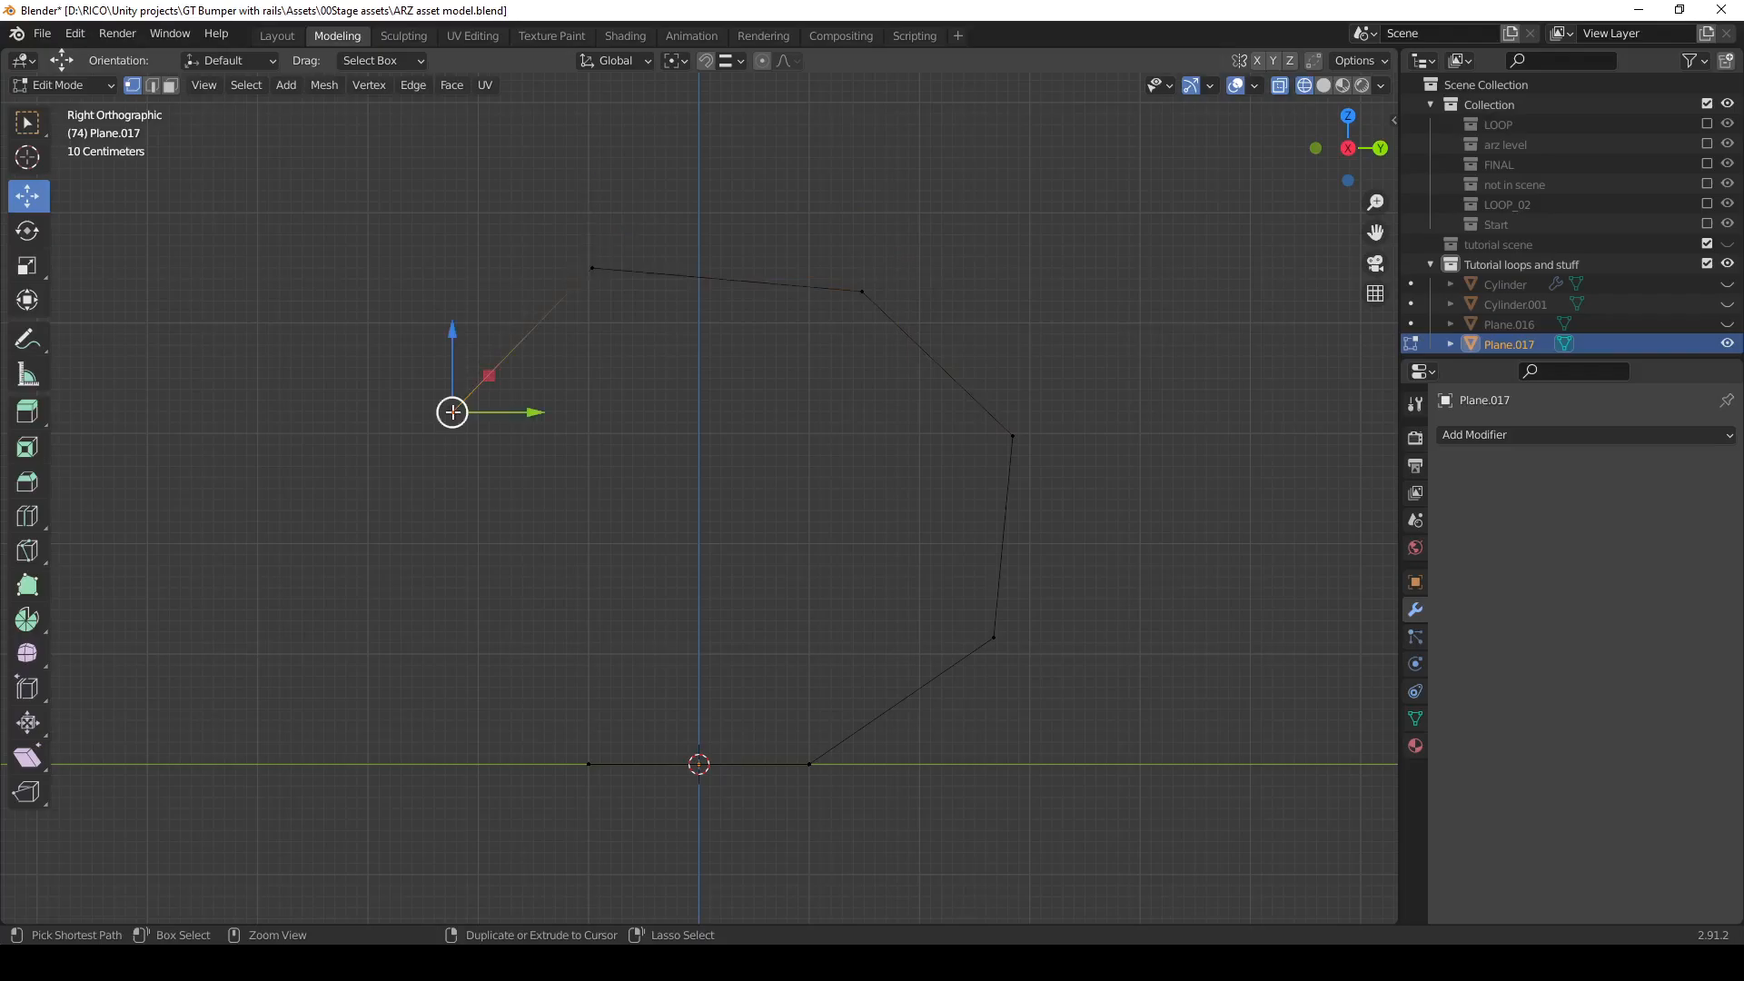
{"action": "right_click", "coordinate": [442, 588], "text": "ctrl"}
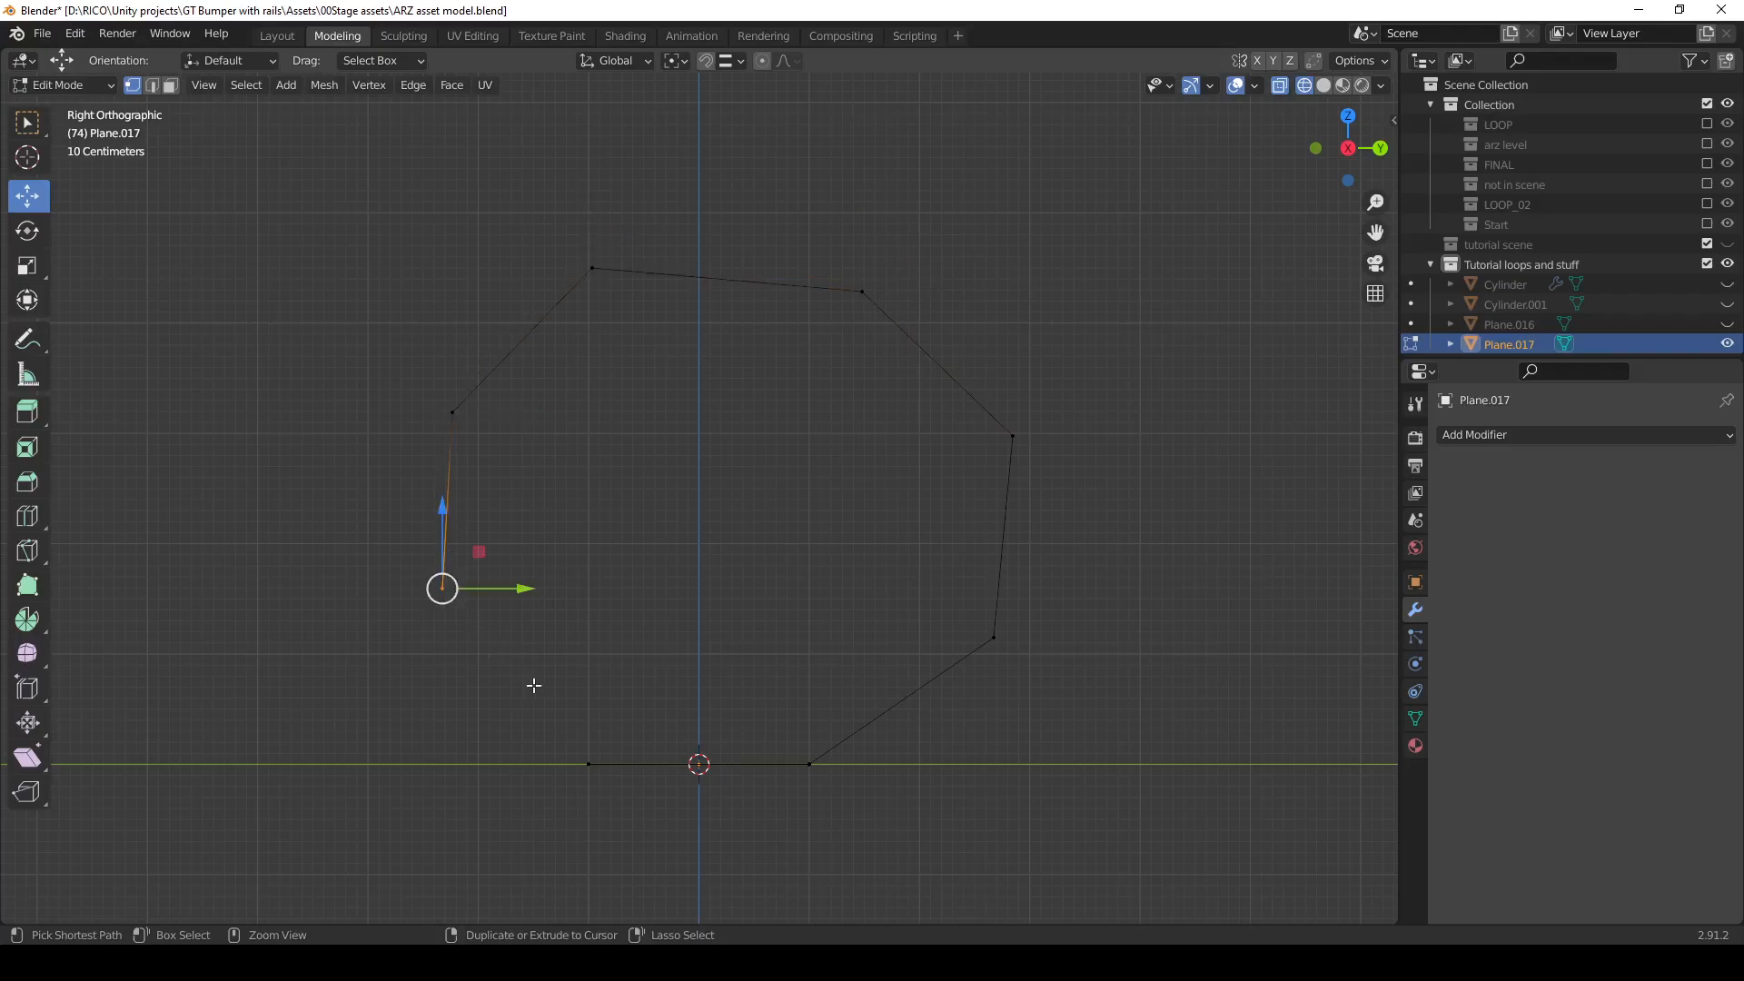
{"action": "right_click", "coordinate": [604, 740], "text": "ctrl"}
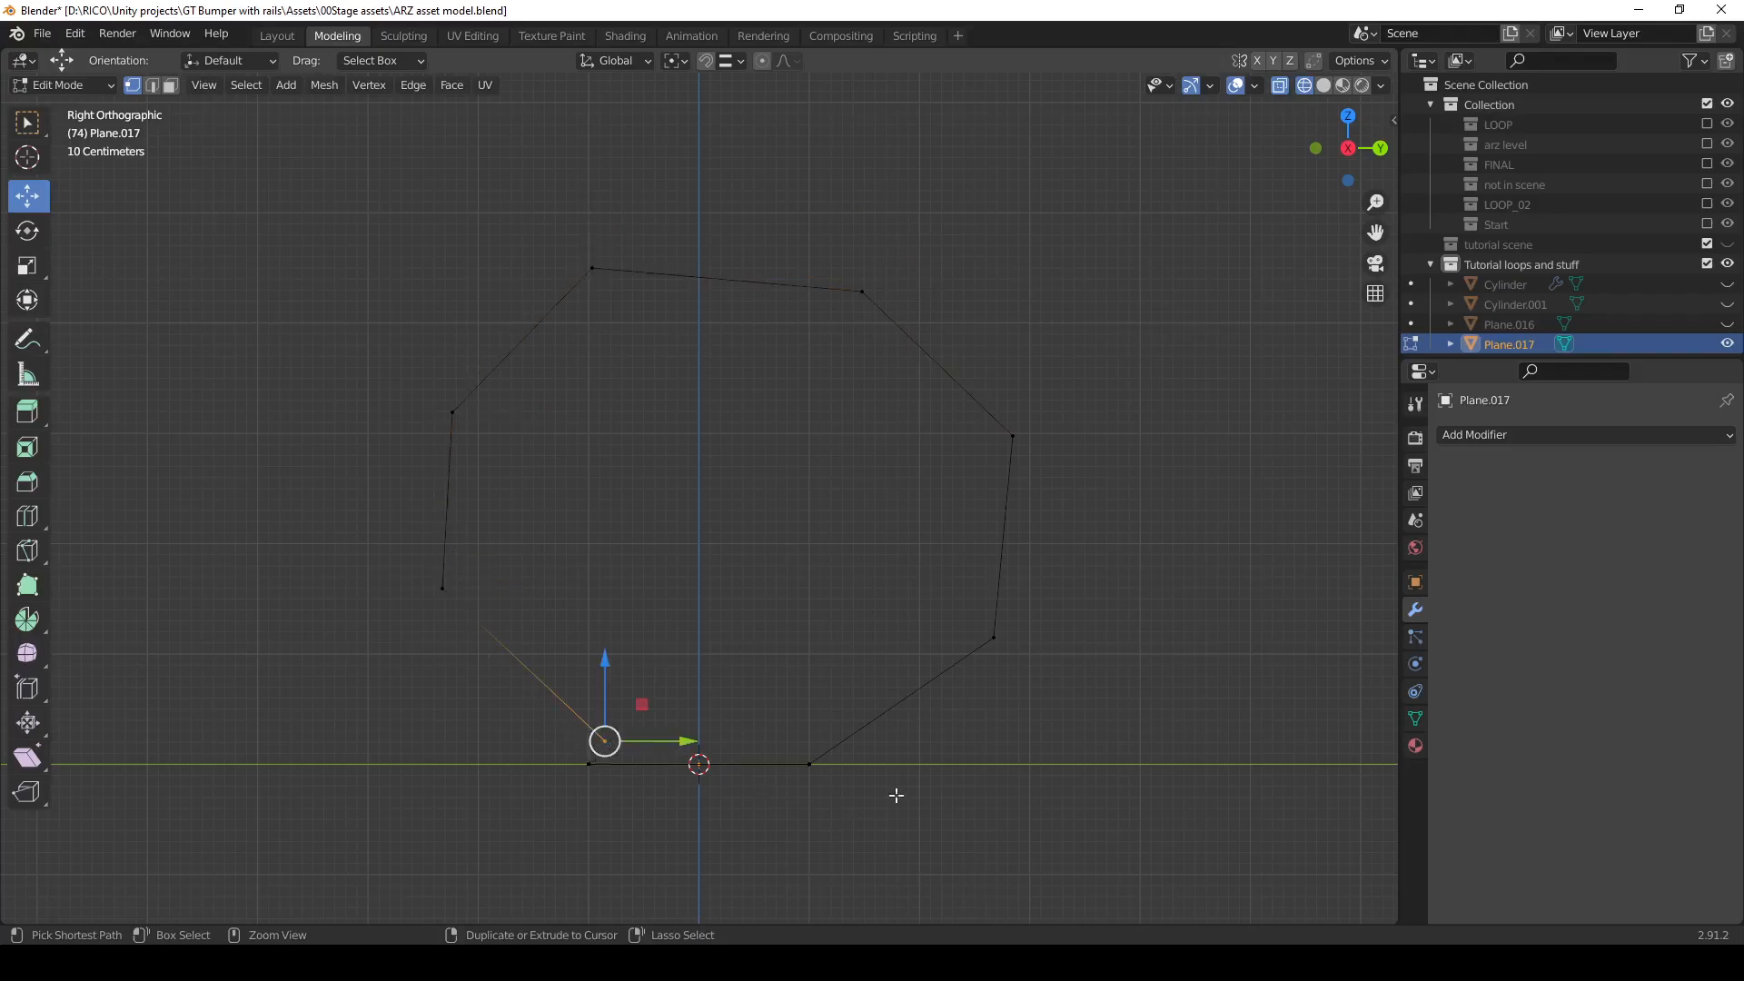
{"action": "right_click", "coordinate": [854, 758], "text": "ctrl"}
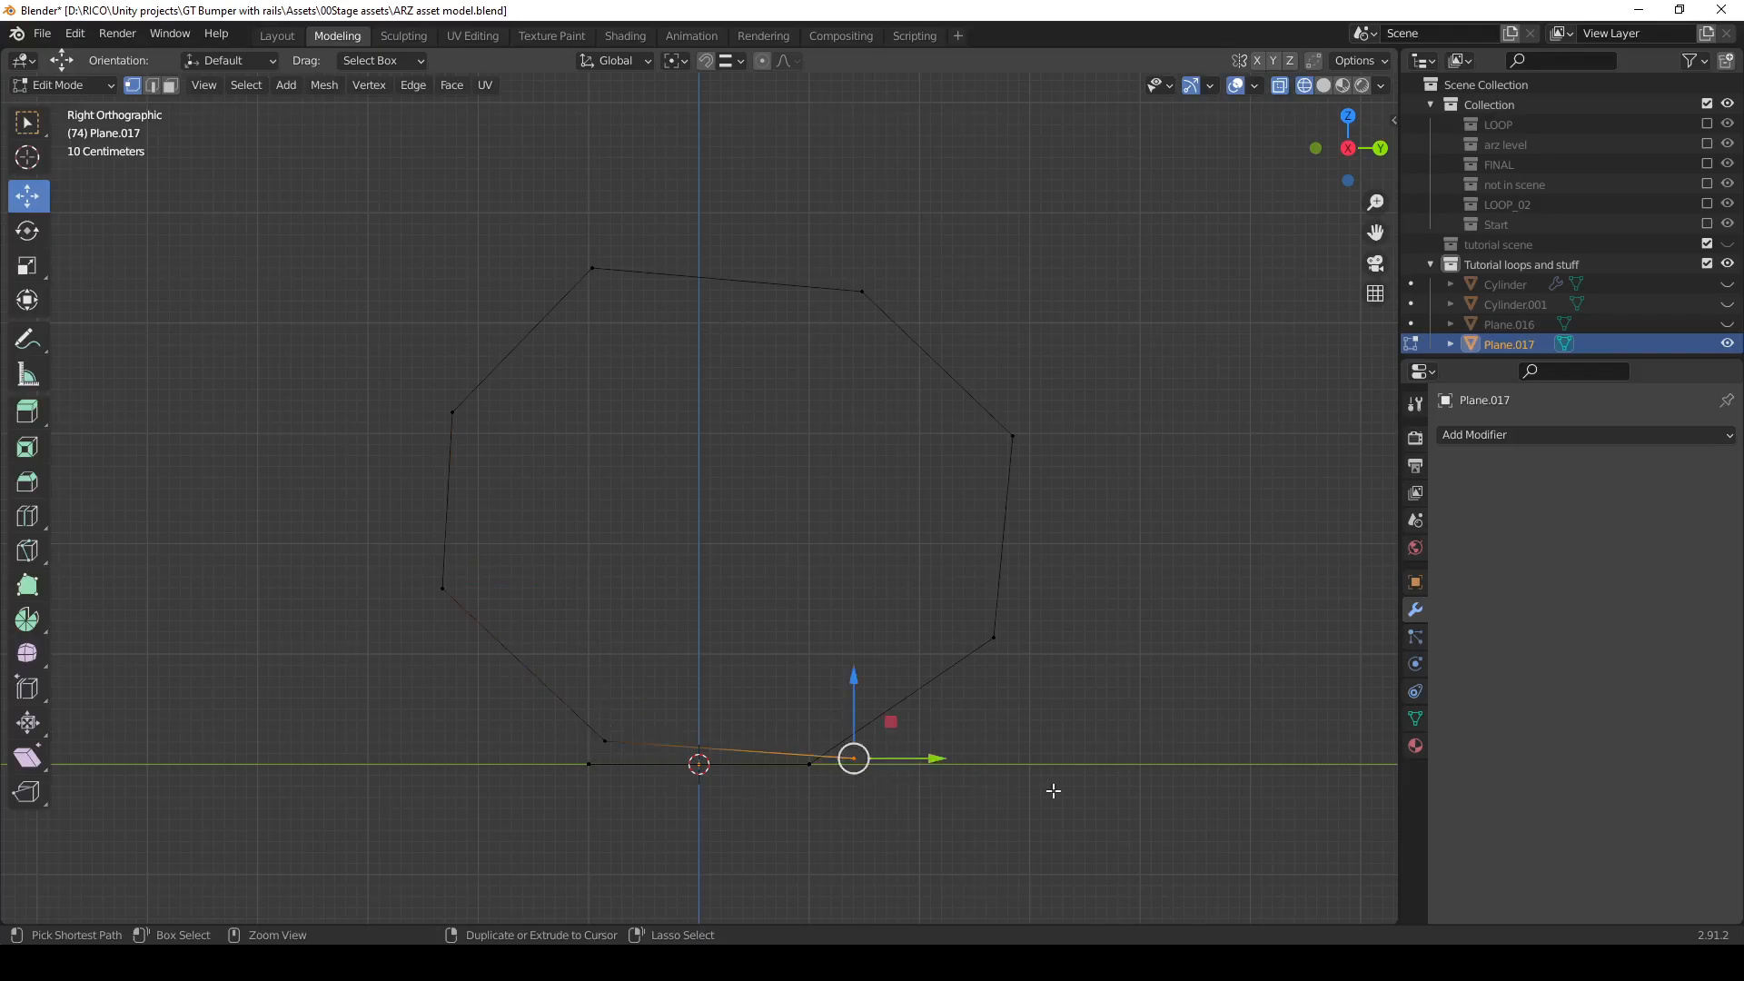
{"action": "right_click", "coordinate": [1091, 791], "text": "ctrl"}
Extrude the base plane's negative-Y edge twice outward with a slight downward slope to form the entry road.
{"action": "left_click", "coordinate": [578, 758]}
{"action": "right_click", "coordinate": [413, 774], "text": "ctrl"}
{"action": "right_click", "coordinate": [318, 790], "text": "ctrl"}
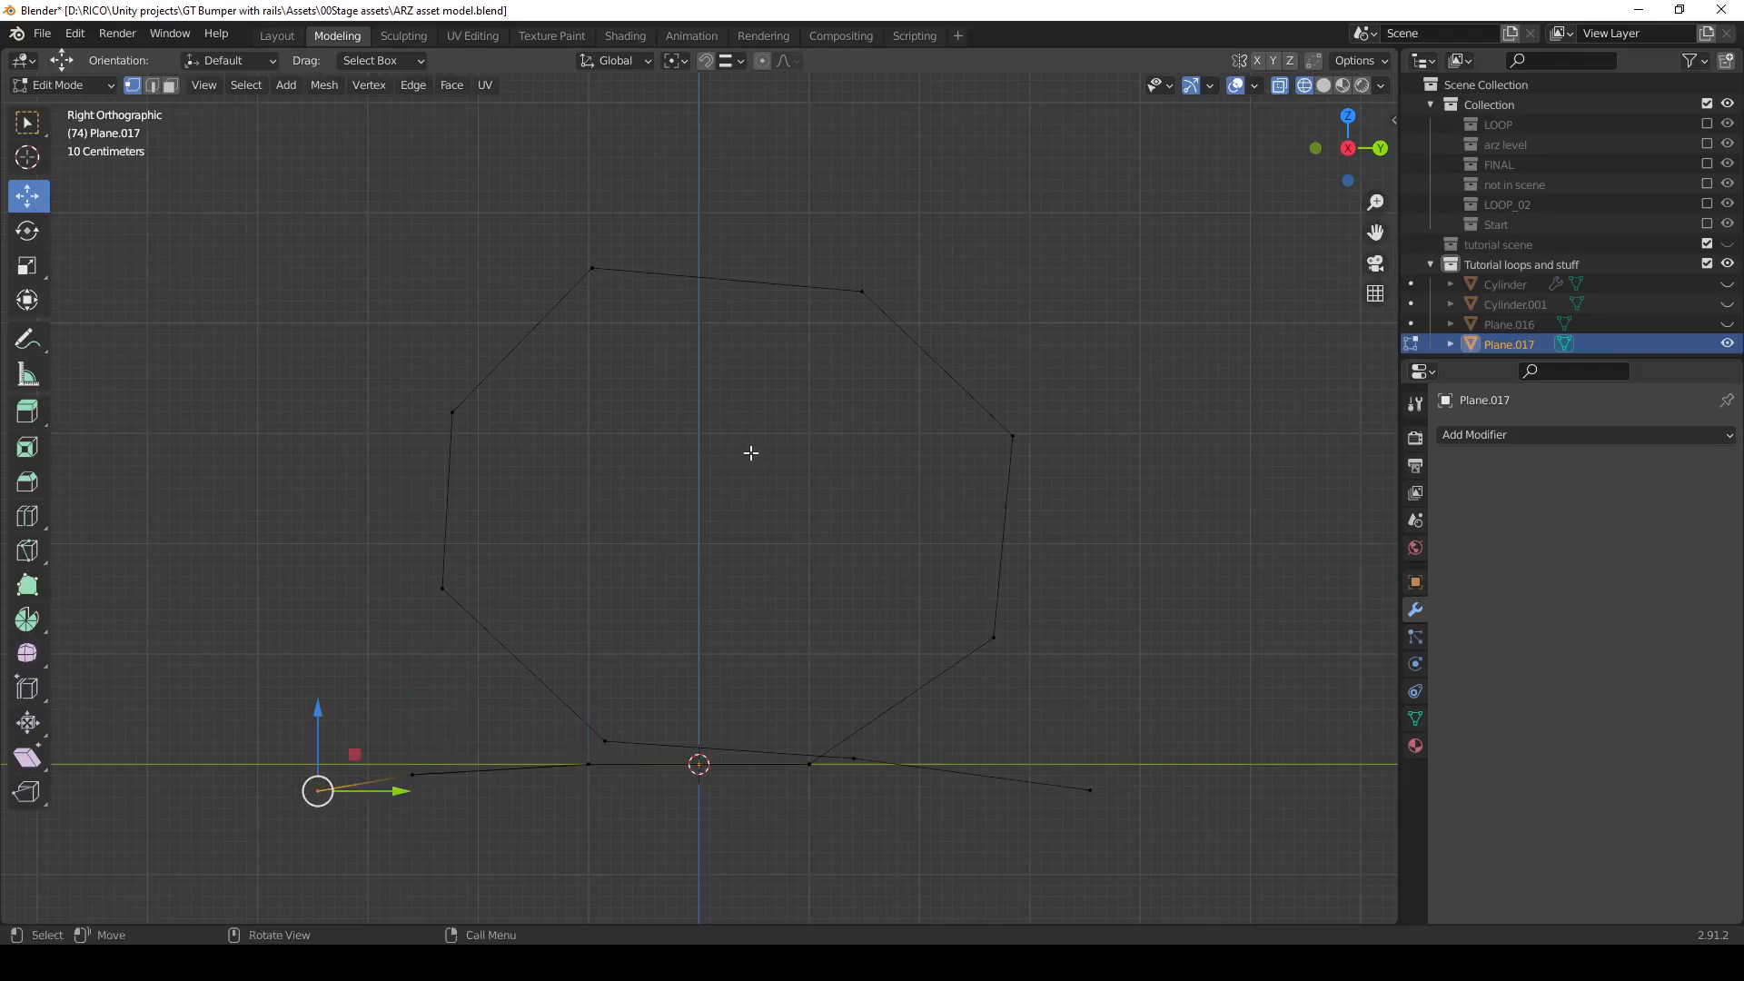
Level the loop's topmost vertices by scaling them to 0 along Z.
{"action": "left_click_drag", "start_coordinate": [498, 177], "coordinate": [917, 342]}
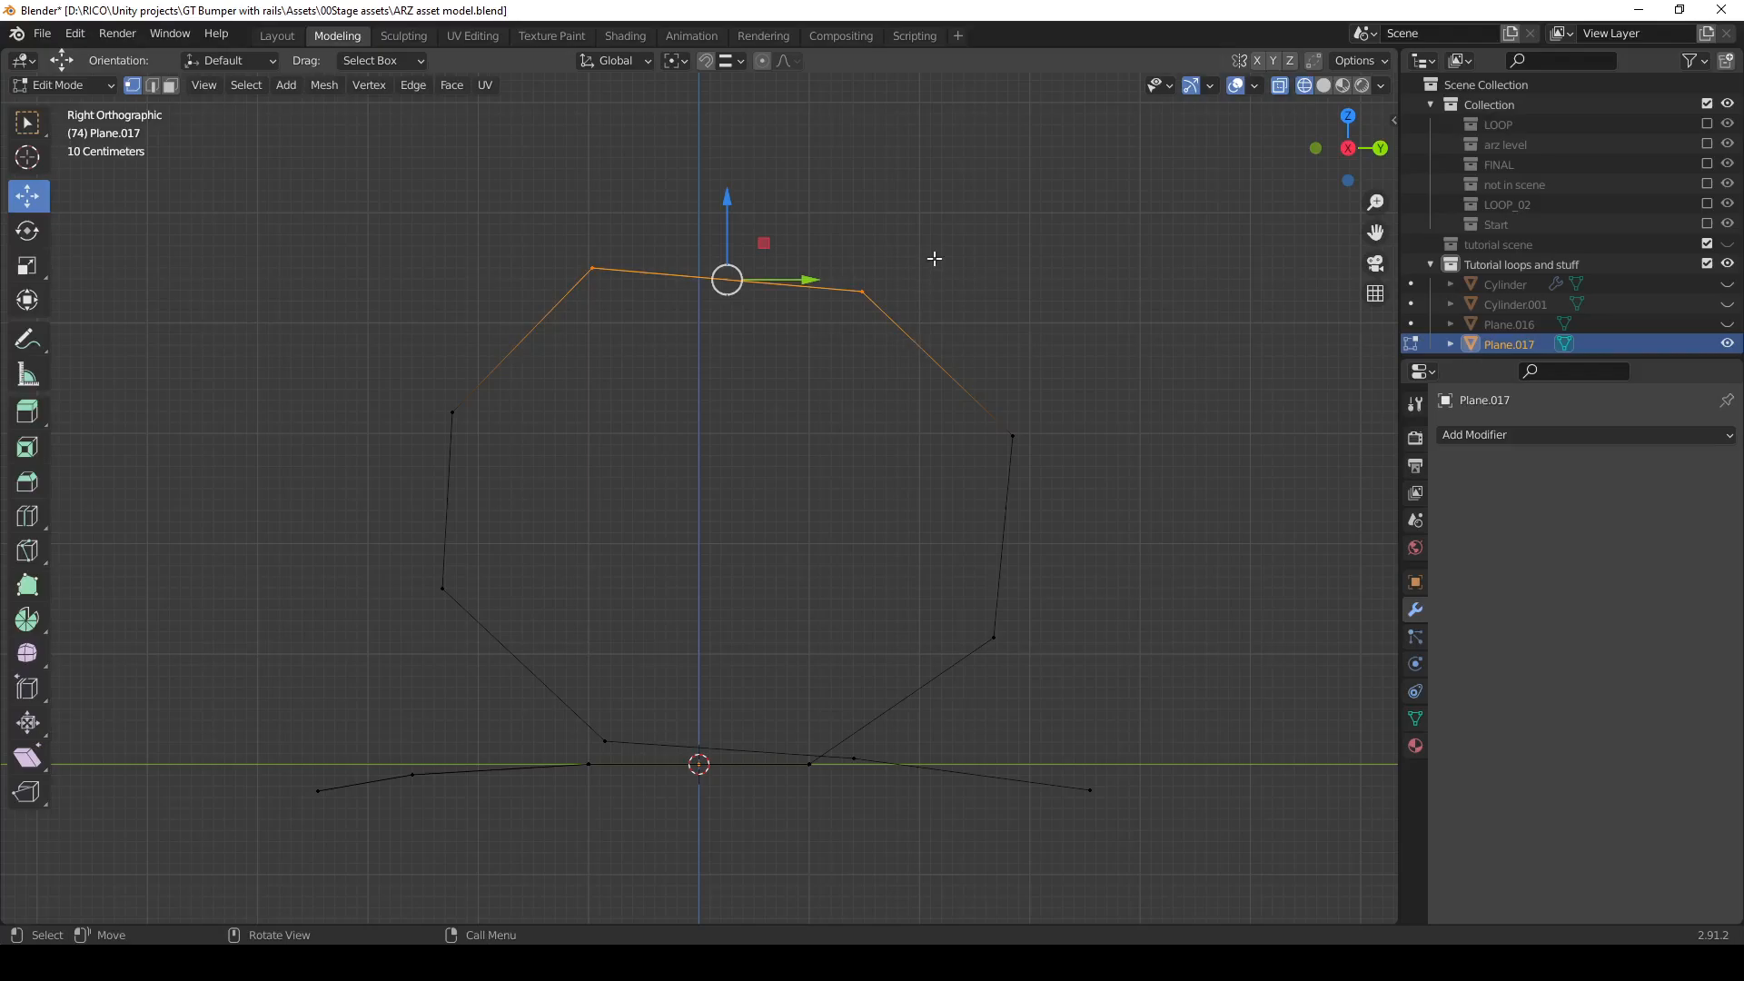
{"action": "key", "text": "s"}
{"action": "key", "text": "z"}
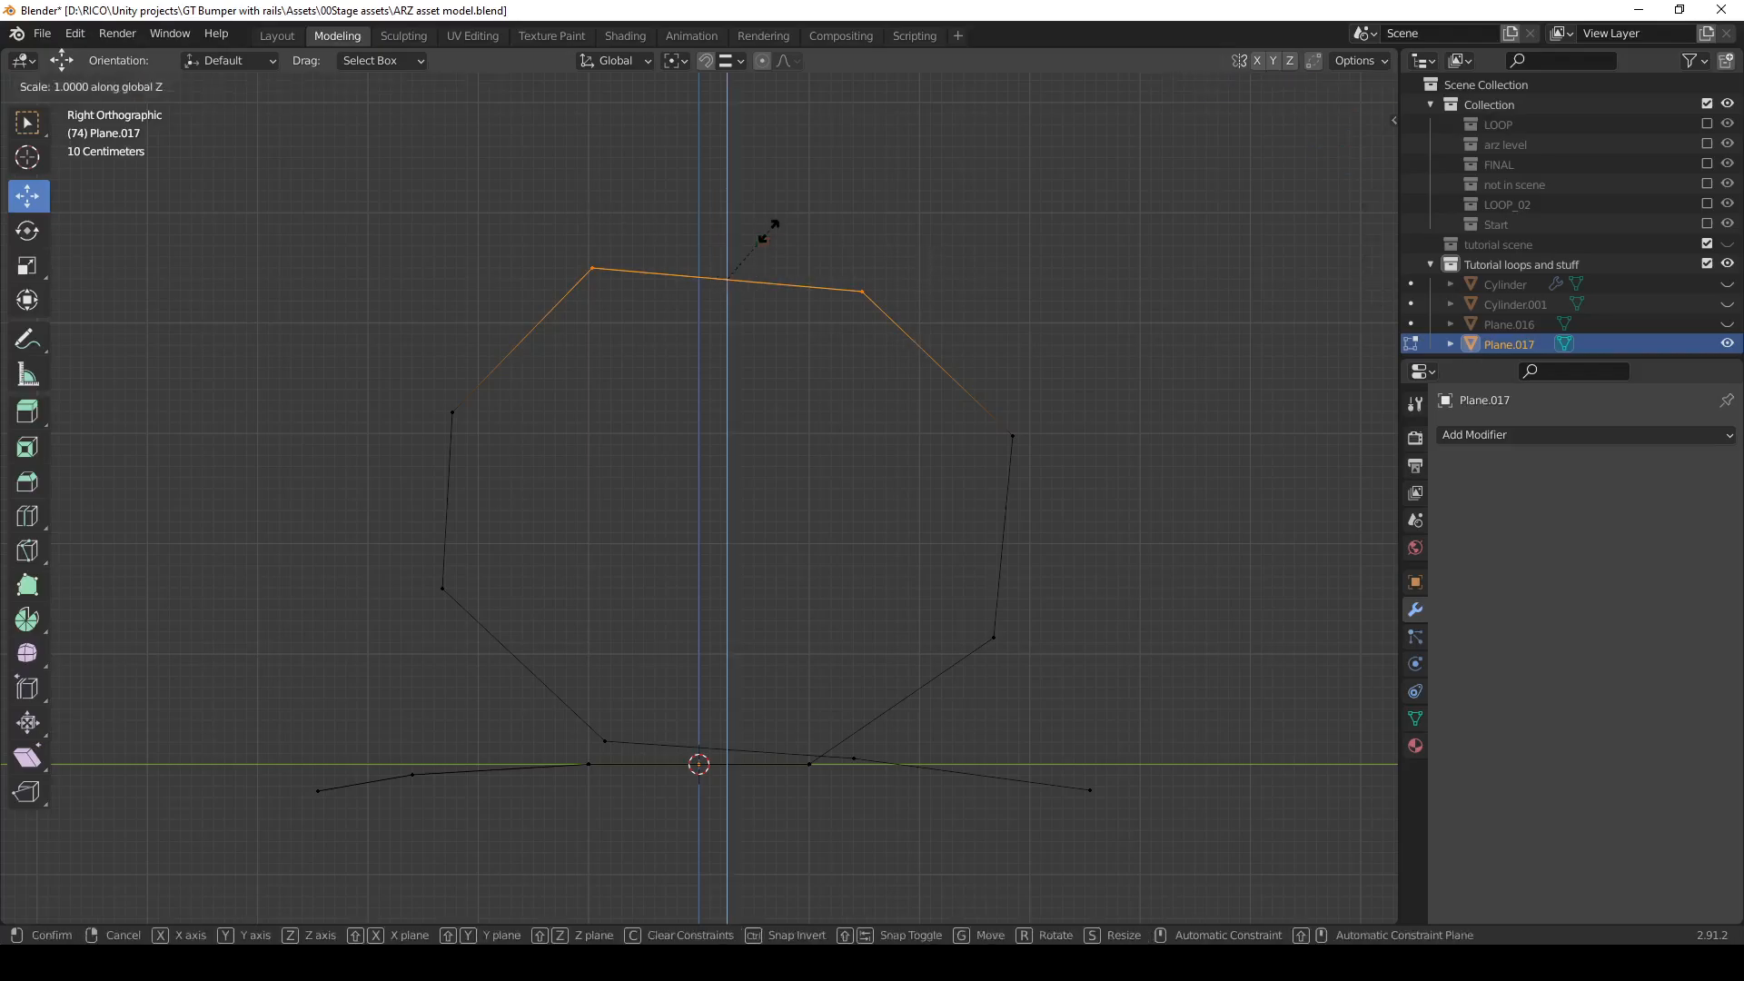
{"action": "key", "text": "0"}
{"action": "key", "text": "Return"}
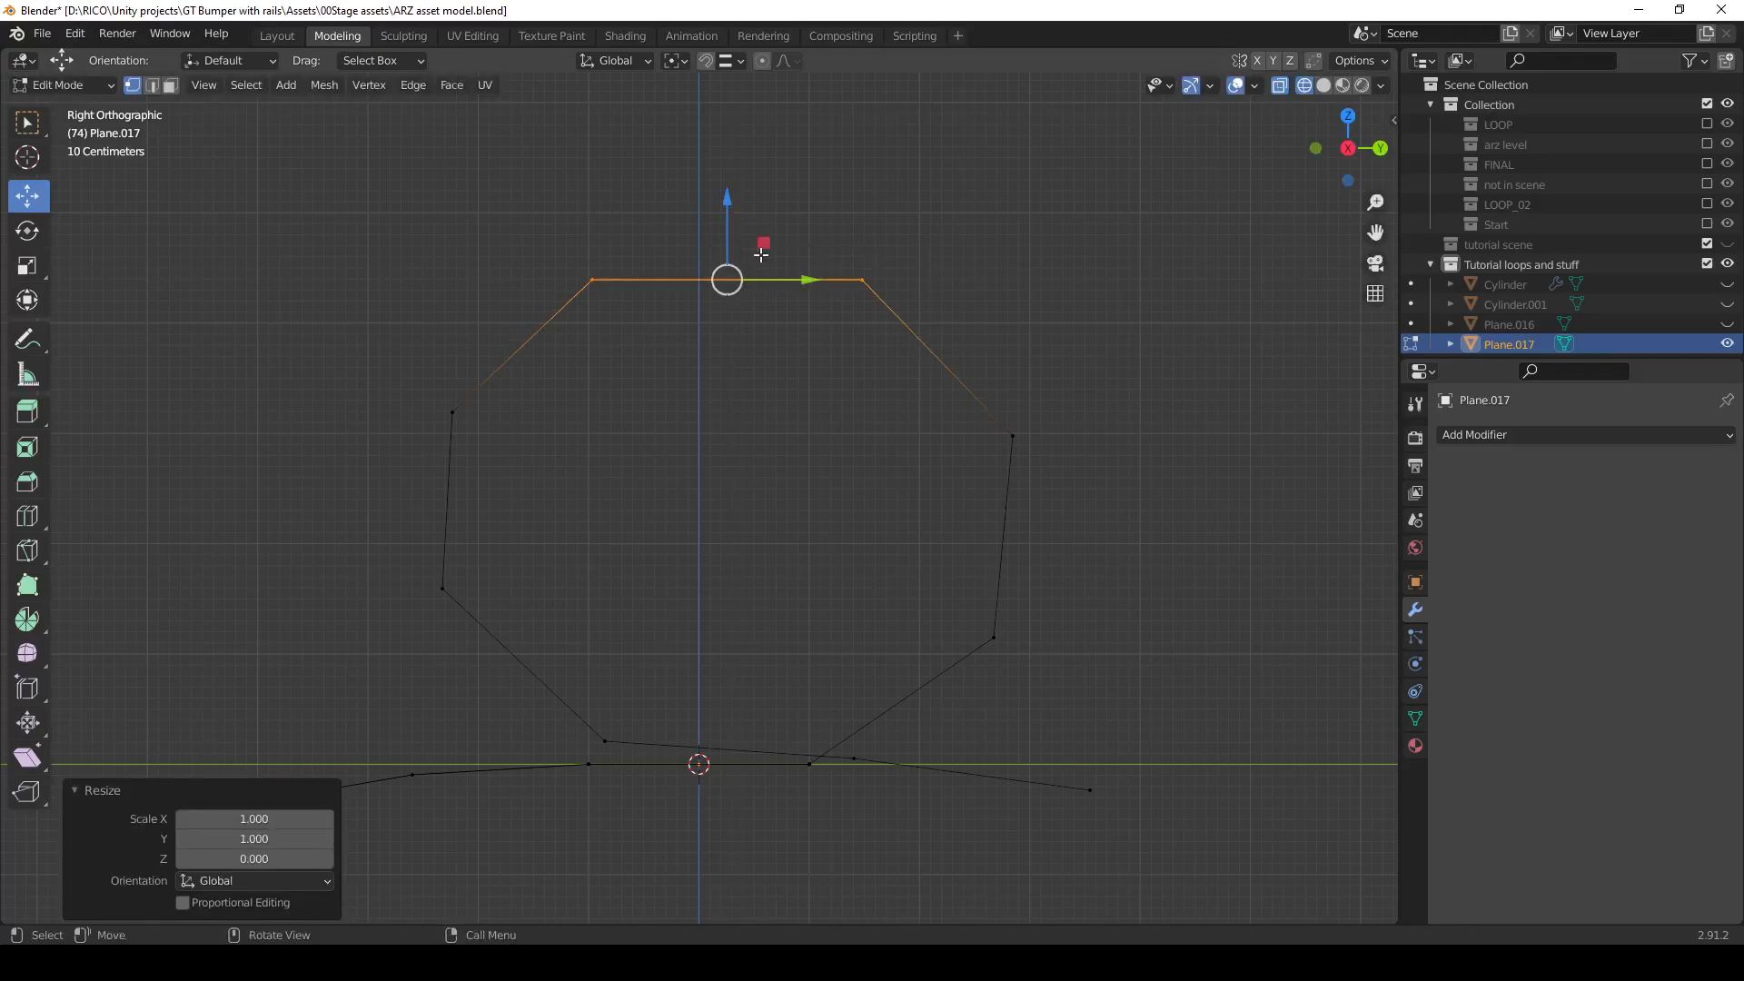
Level the upper side vertices on both sides of the loop by scaling them to 0 along Z.
{"action": "left_click_drag", "start_coordinate": [381, 370], "coordinate": [1088, 537]}
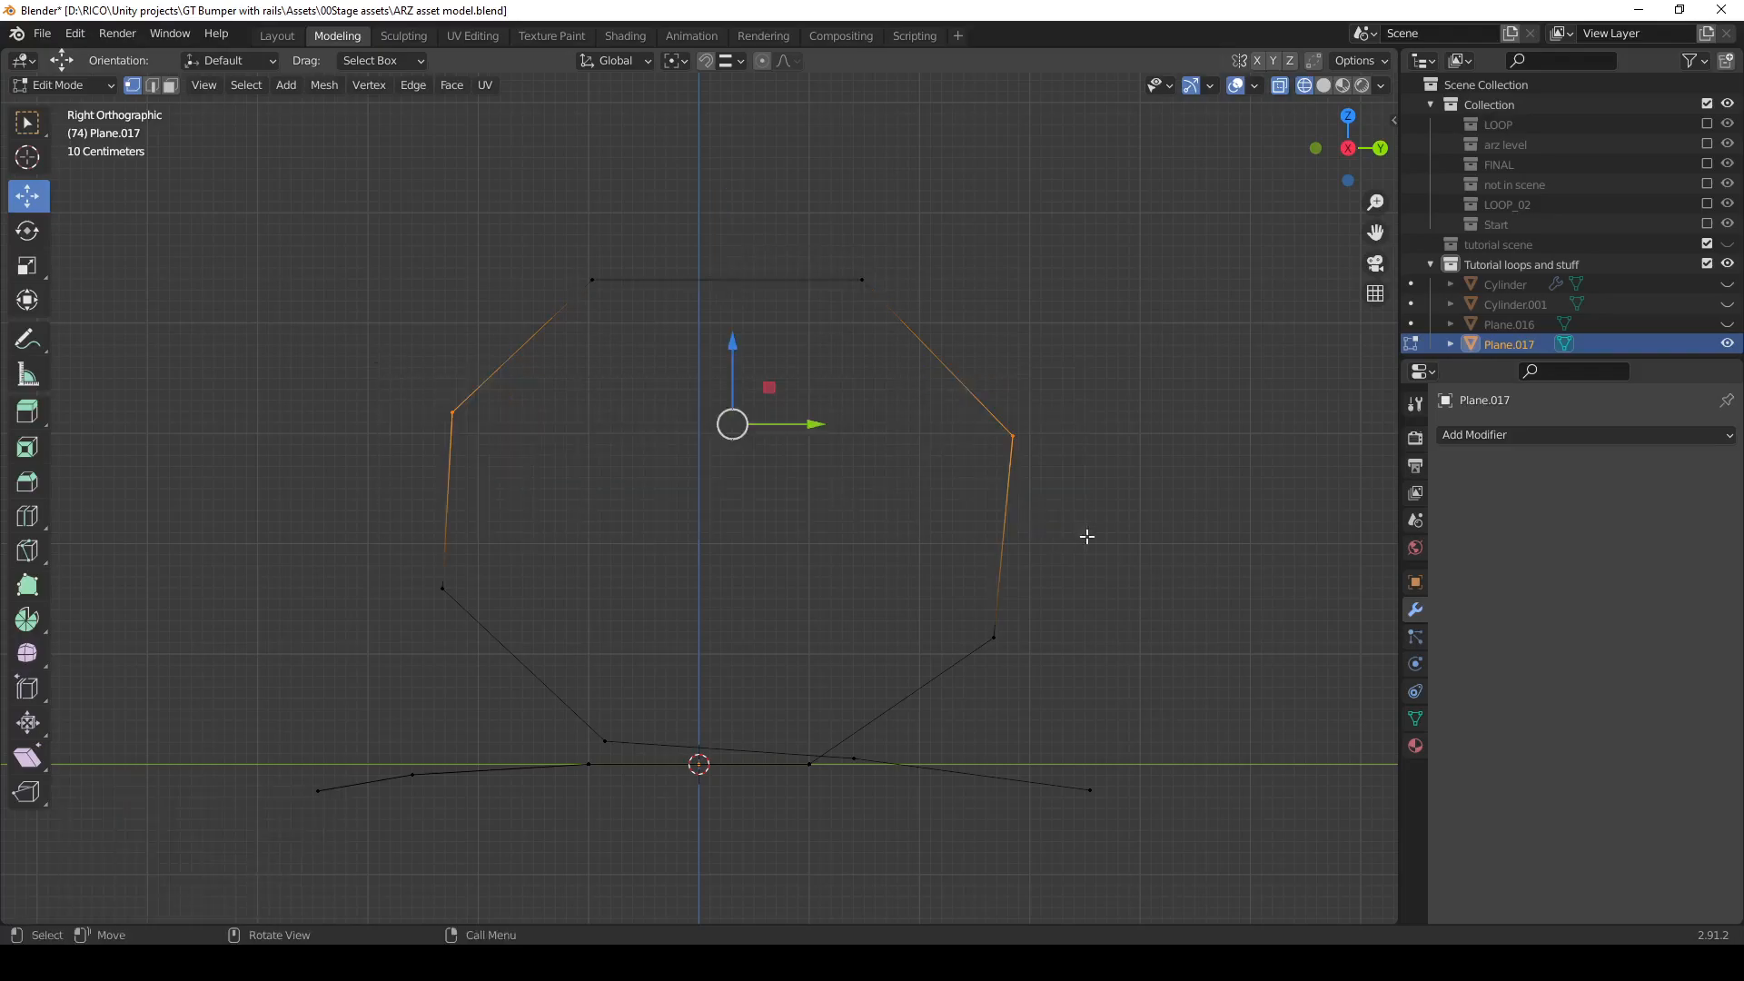
{"action": "key", "text": "s"}
{"action": "key", "text": "z"}
{"action": "key", "text": "0"}
{"action": "key", "text": "Return"}
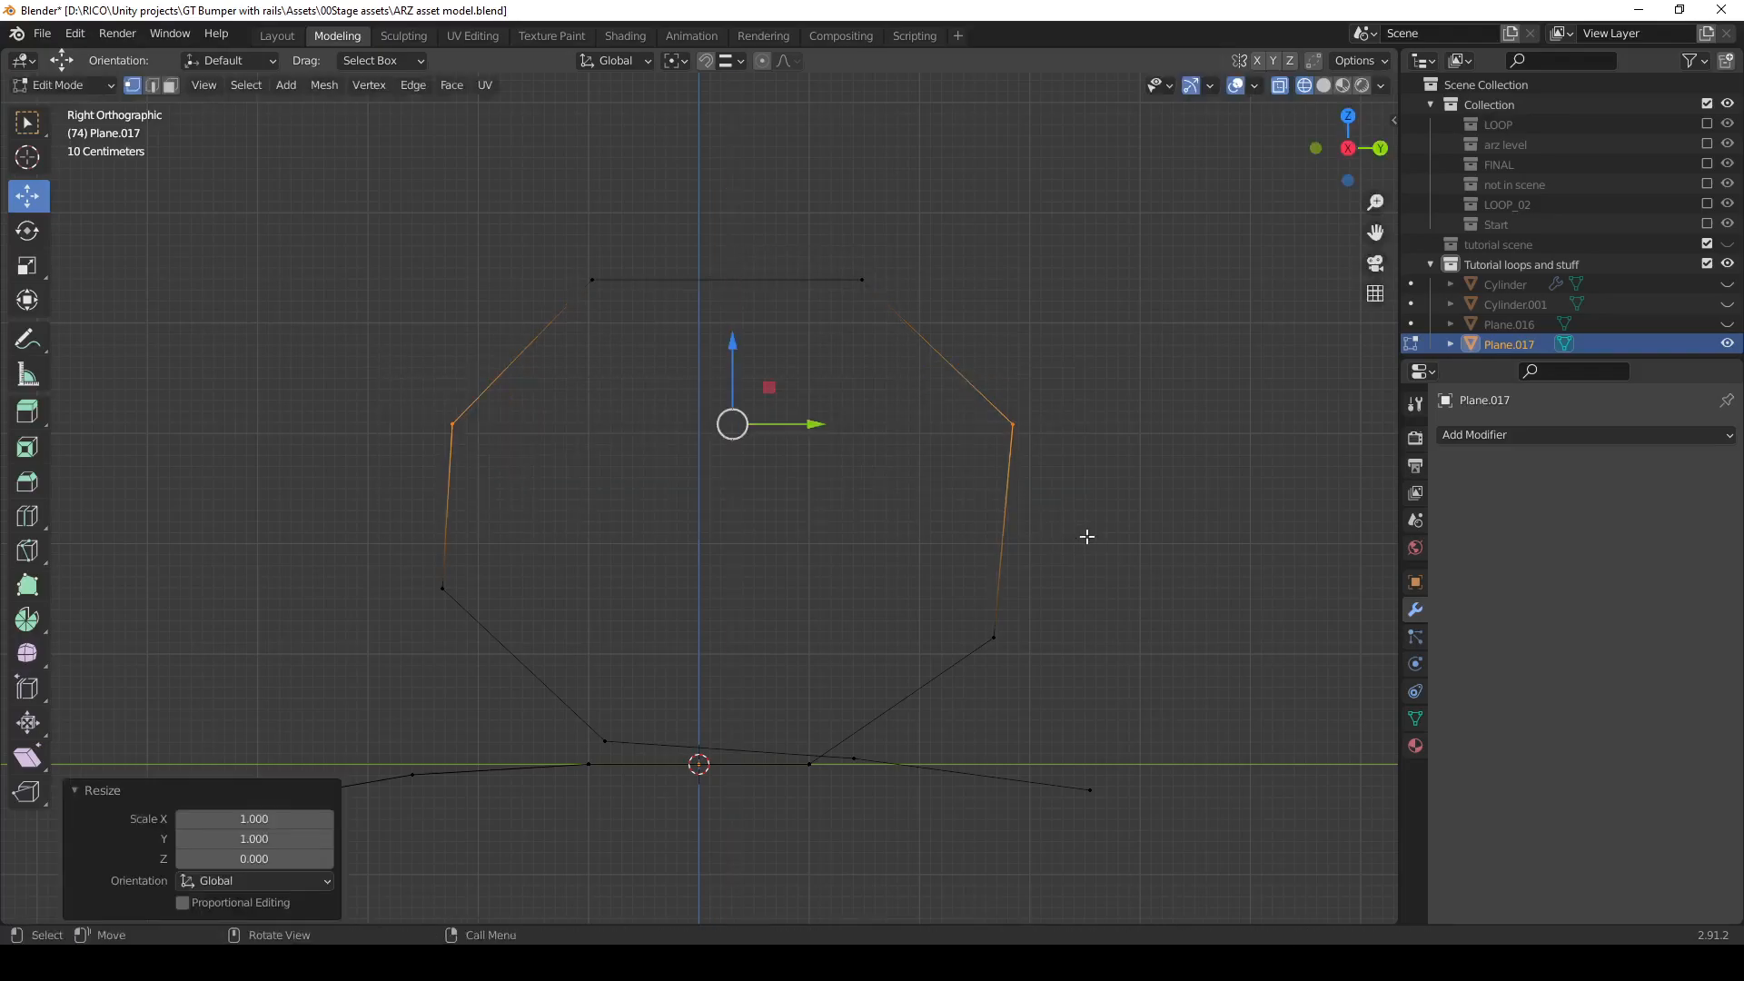
Level the lower side vertices on both sides of the loop by scaling them to 0 along Z.
{"action": "left_click_drag", "start_coordinate": [392, 551], "coordinate": [1116, 691]}
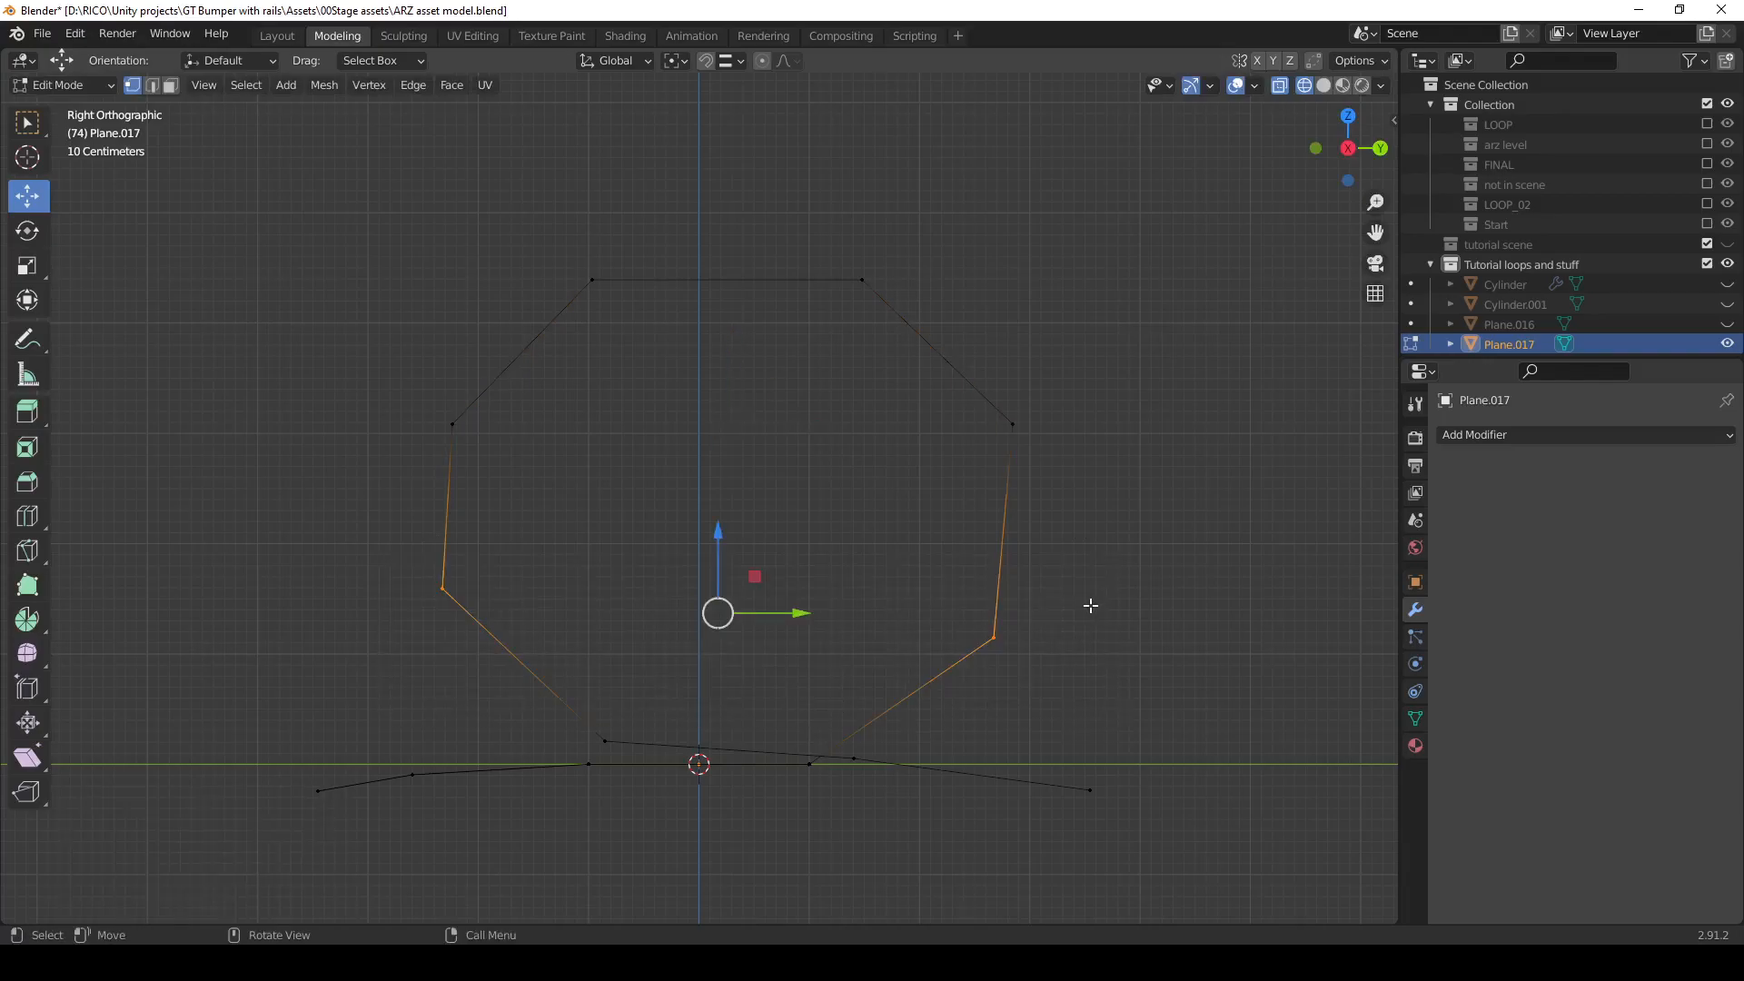
{"action": "key", "text": "s"}
{"action": "type", "text": "z"}
{"action": "type", "text": "0"}
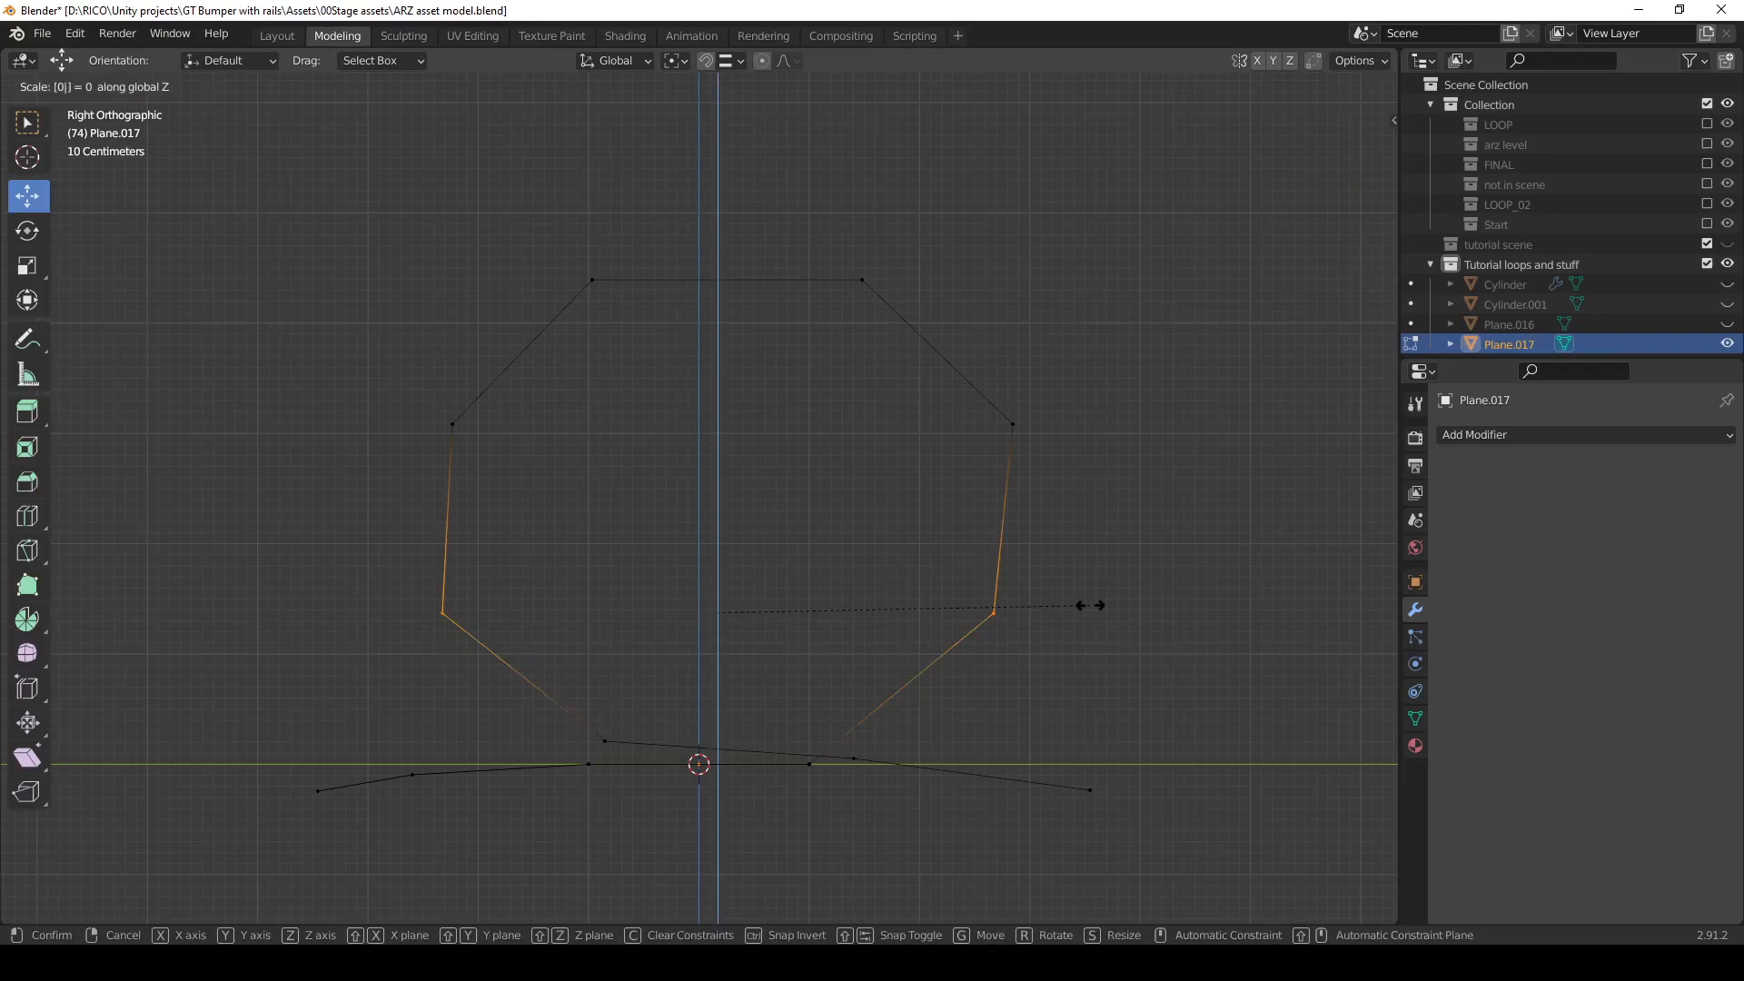
{"action": "key", "text": "Return"}
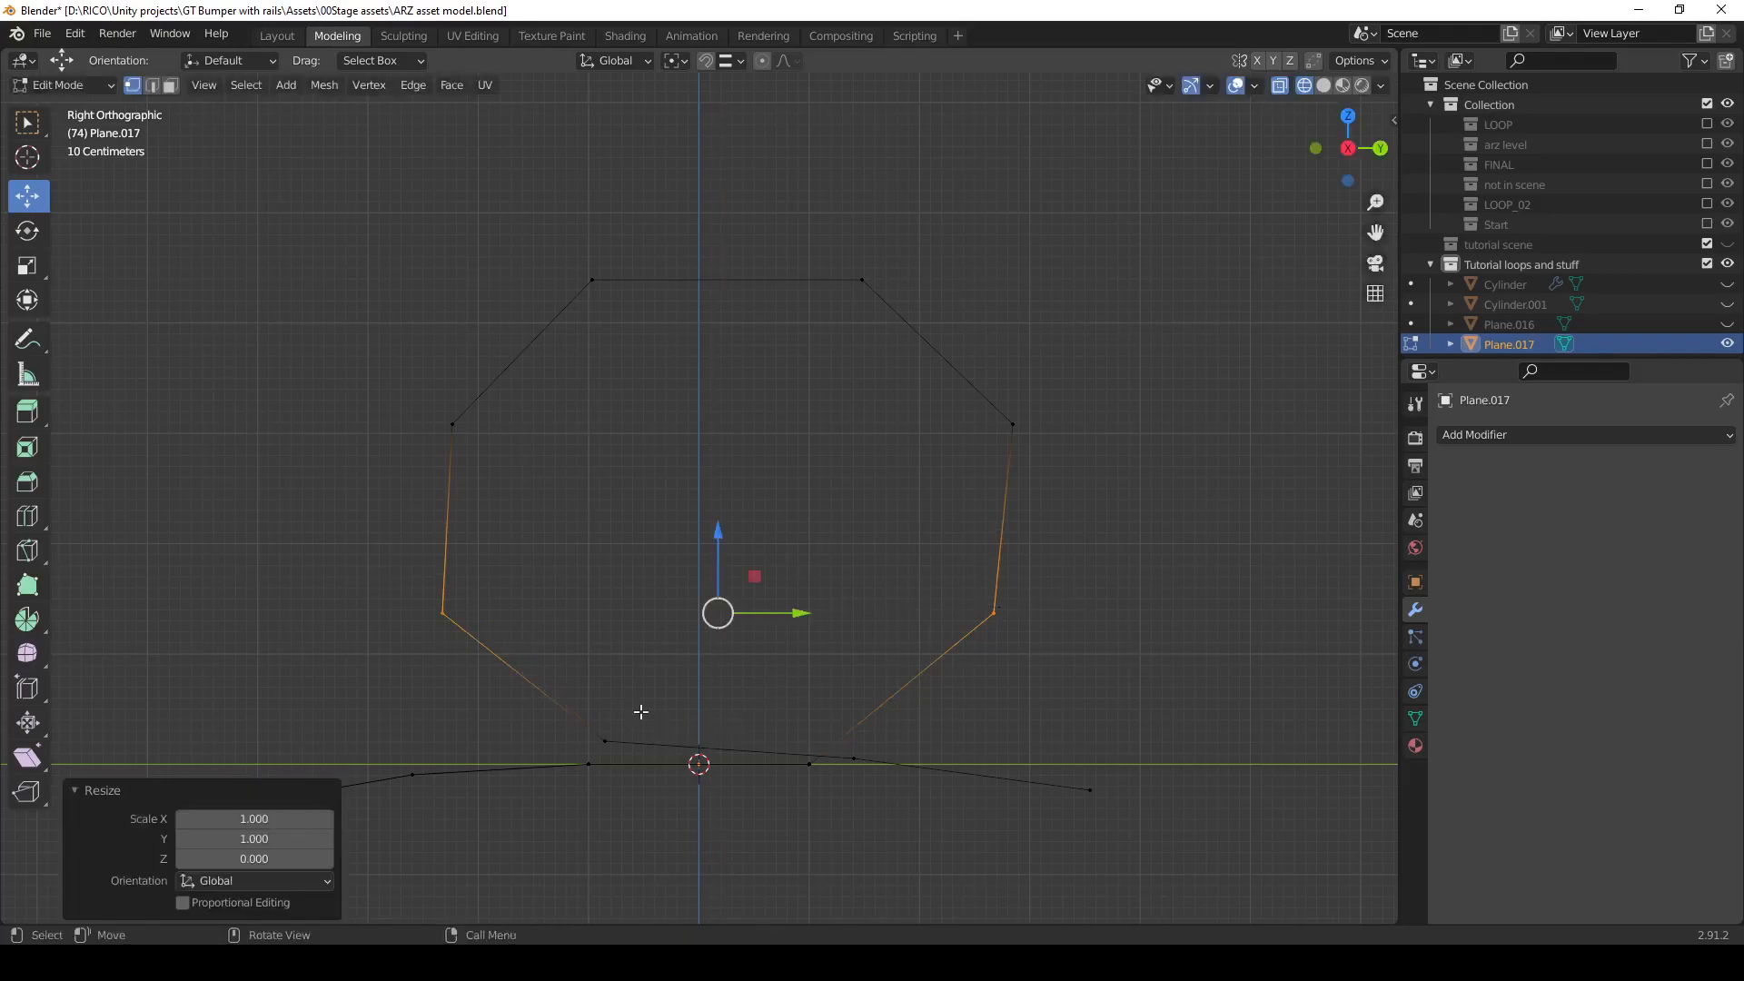
Move the loop's lower positive-Y side vertices outward and straighten that side vertically by scaling it to 0 along Y.
{"action": "left_click_drag", "start_coordinate": [969, 571], "coordinate": [1101, 616]}
{"action": "left_click_drag", "start_coordinate": [971, 325], "coordinate": [1110, 694]}
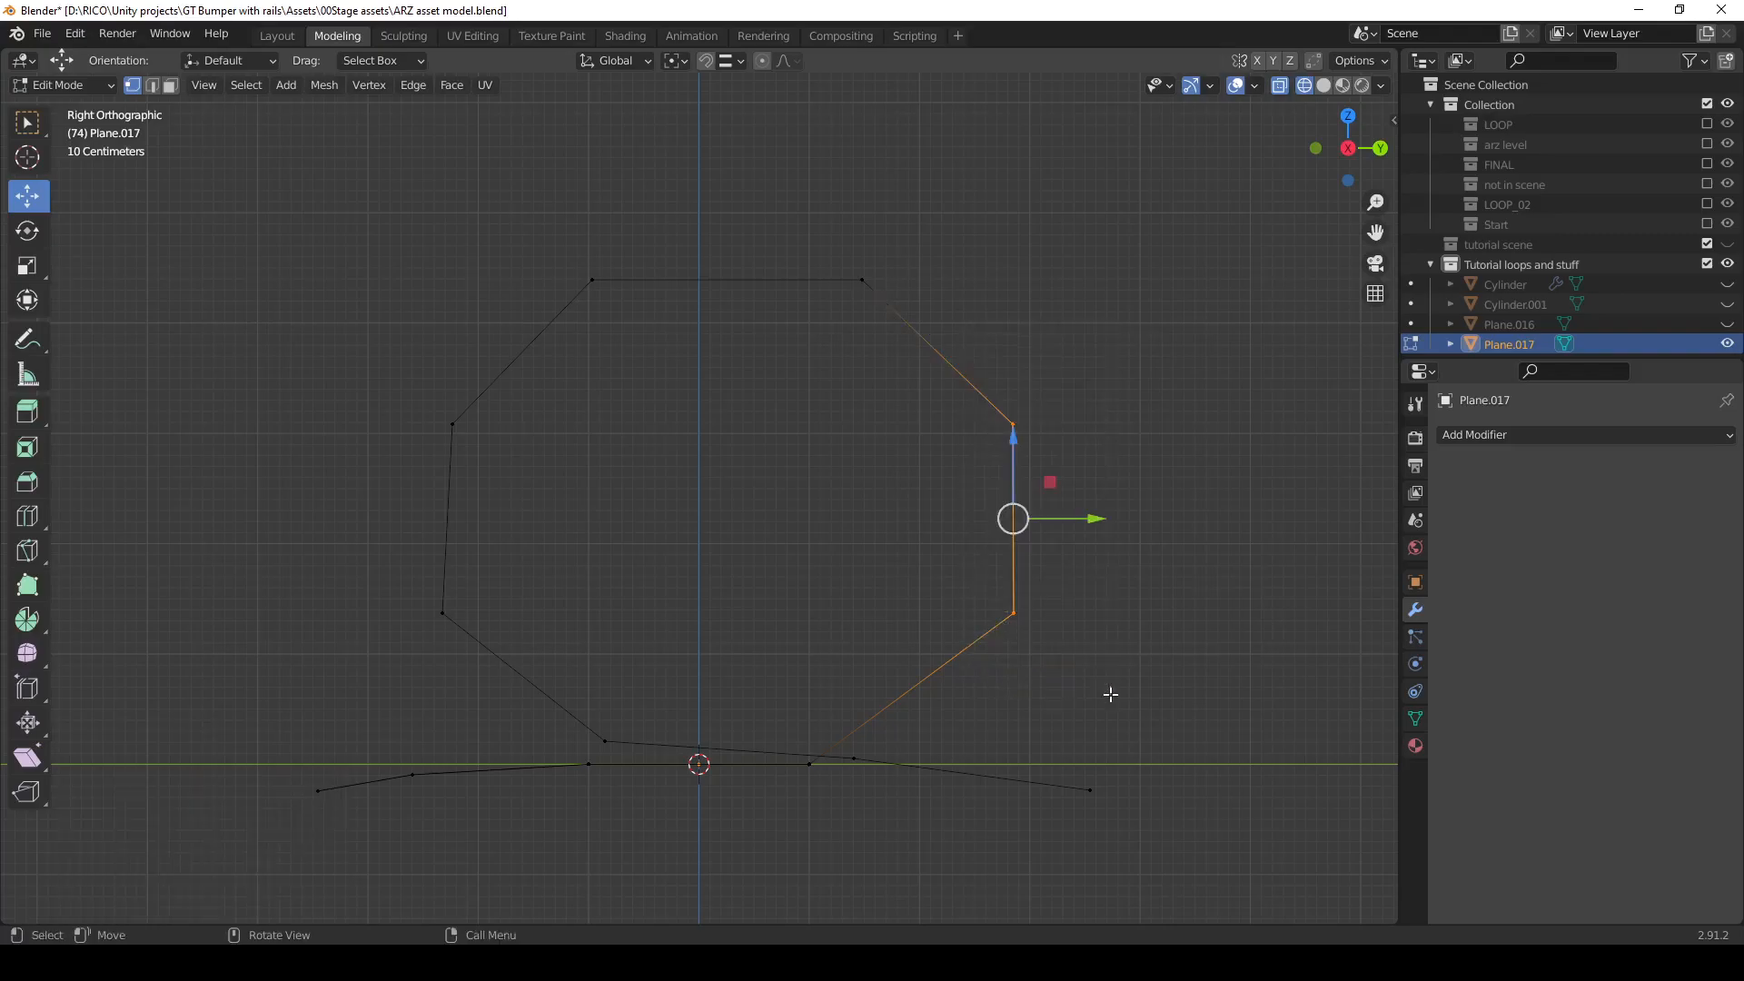
{"action": "key", "text": "s"}
{"action": "key", "text": "x"}
{"action": "type", "text": "y"}
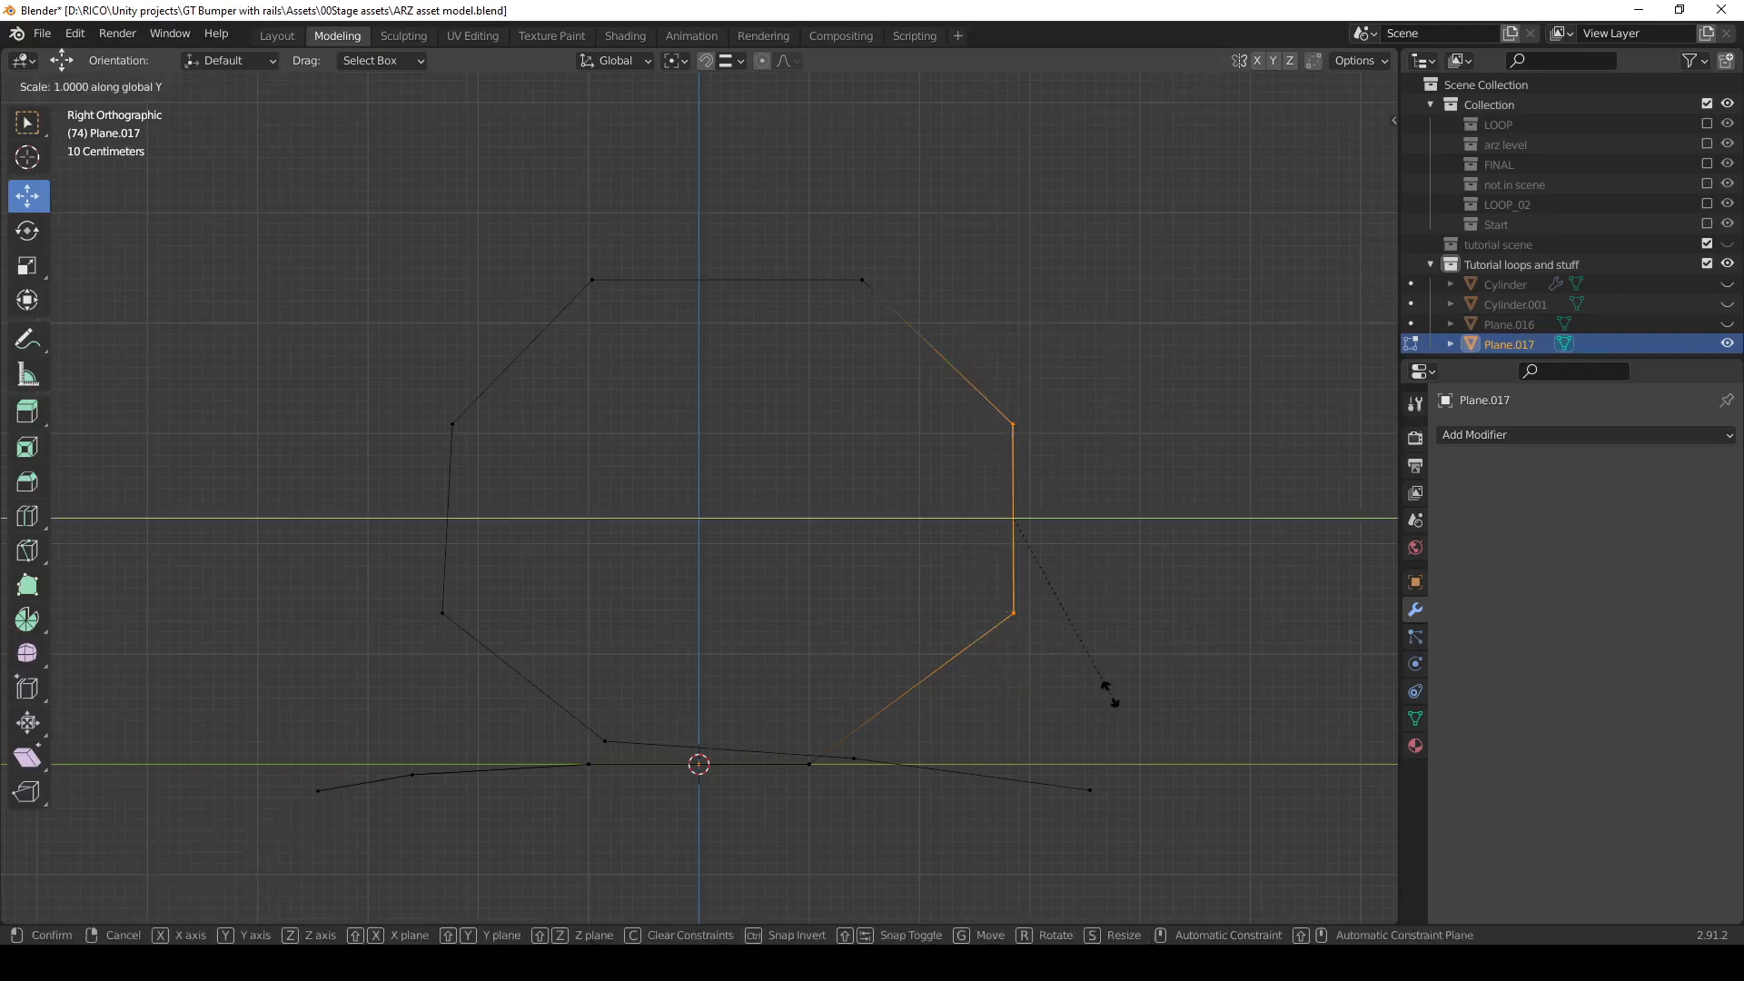
{"action": "type", "text": "0"}
{"action": "key", "text": "Return"}
Straighten the loop's negative-Y side vertically by scaling its upper and lower vertices to 0 along Y.
{"action": "left_click_drag", "start_coordinate": [389, 367], "coordinate": [497, 674]}
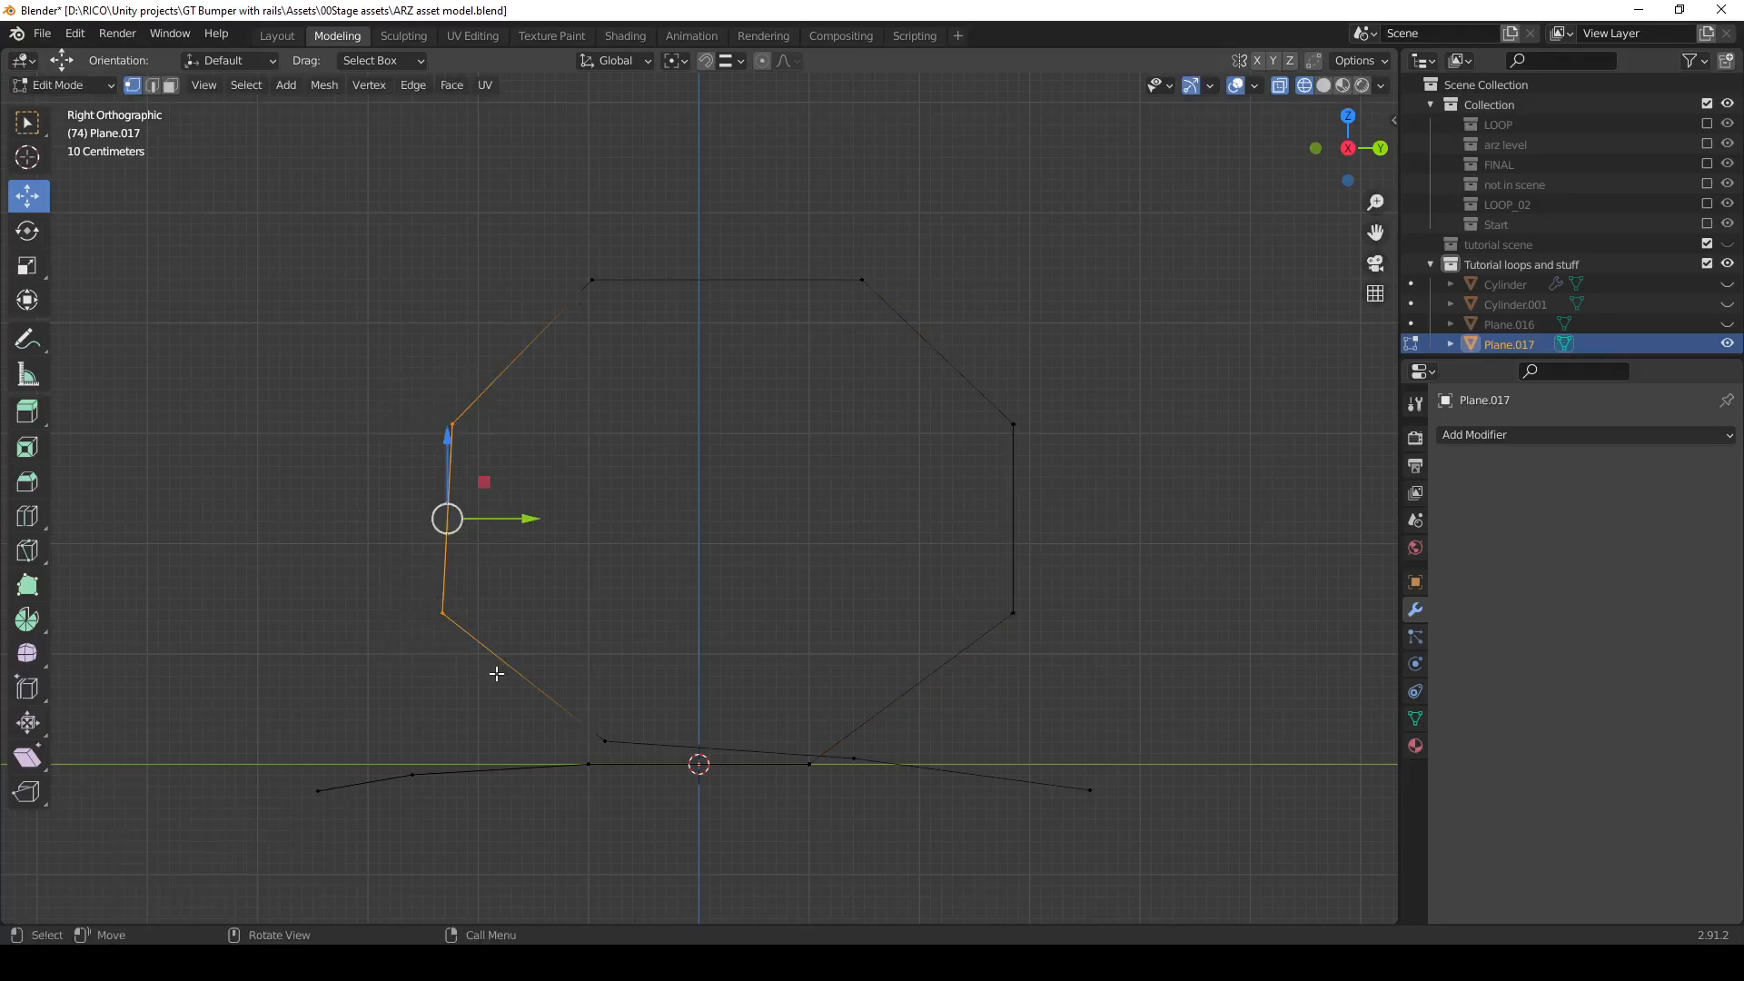
{"action": "type", "text": "sy"}
{"action": "type", "text": "0"}
{"action": "key", "text": "Return"}
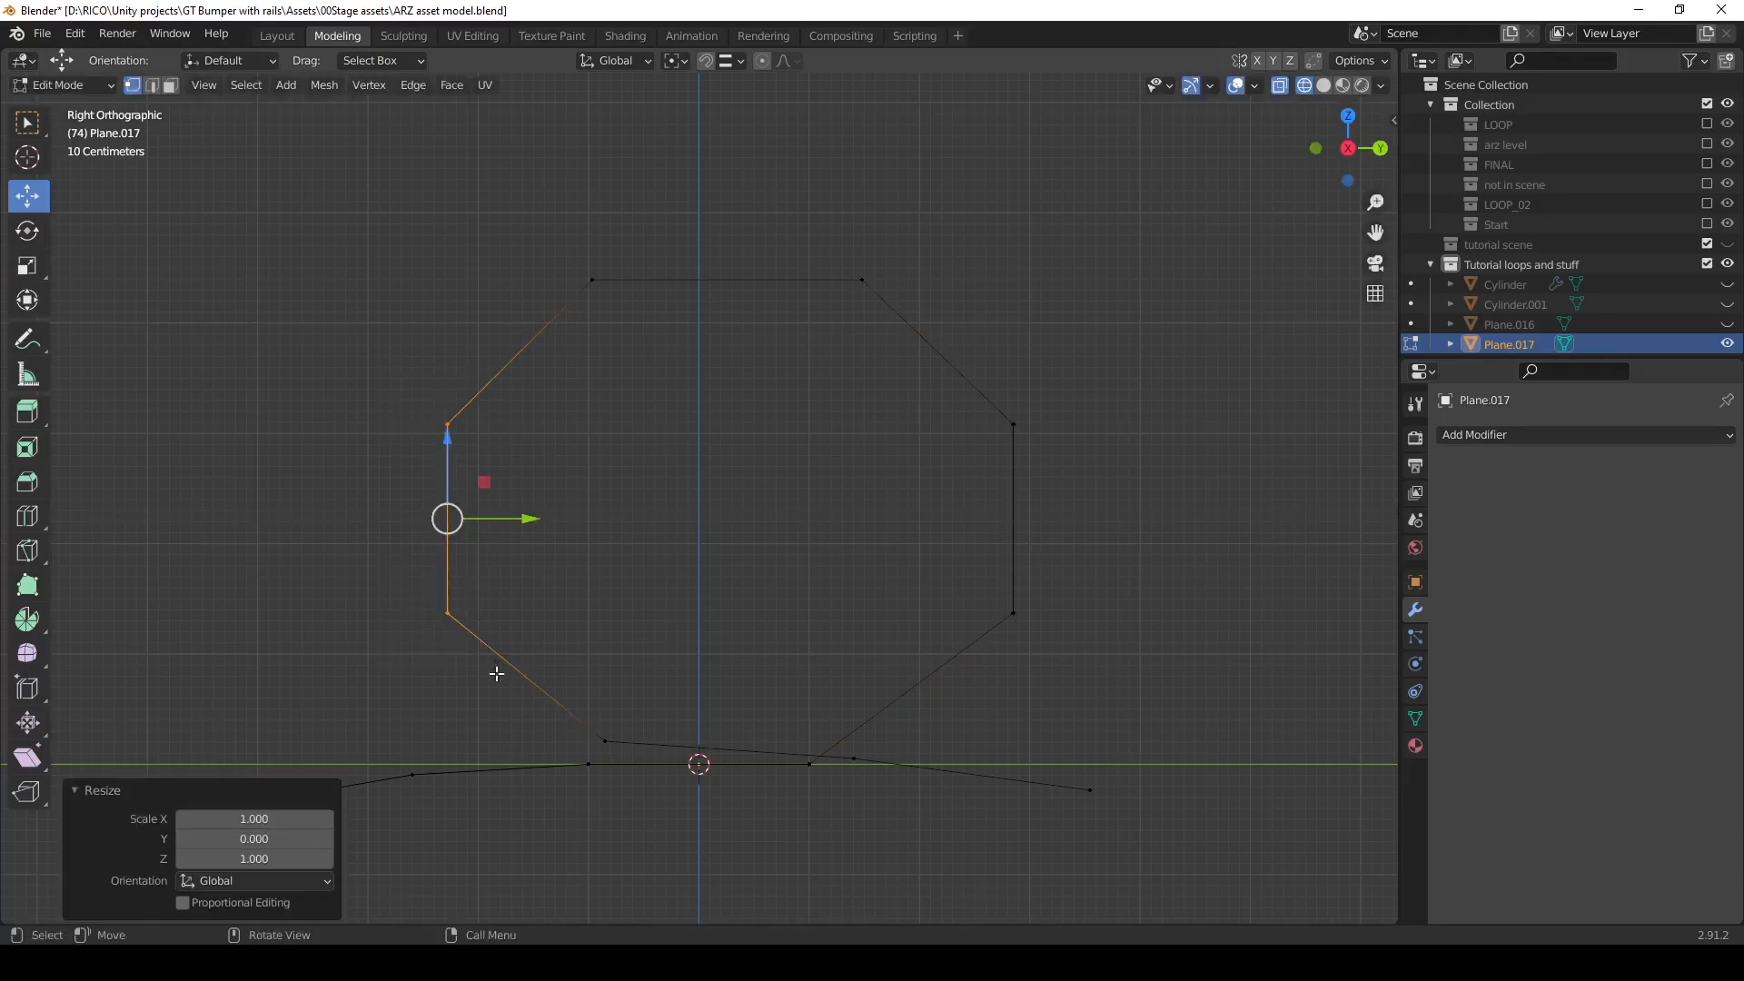
Align the loop's top corner vertices with the base vertices below them, scaling each column to 0 along Y.
{"action": "left_click_drag", "start_coordinate": [527, 192], "coordinate": [692, 855]}
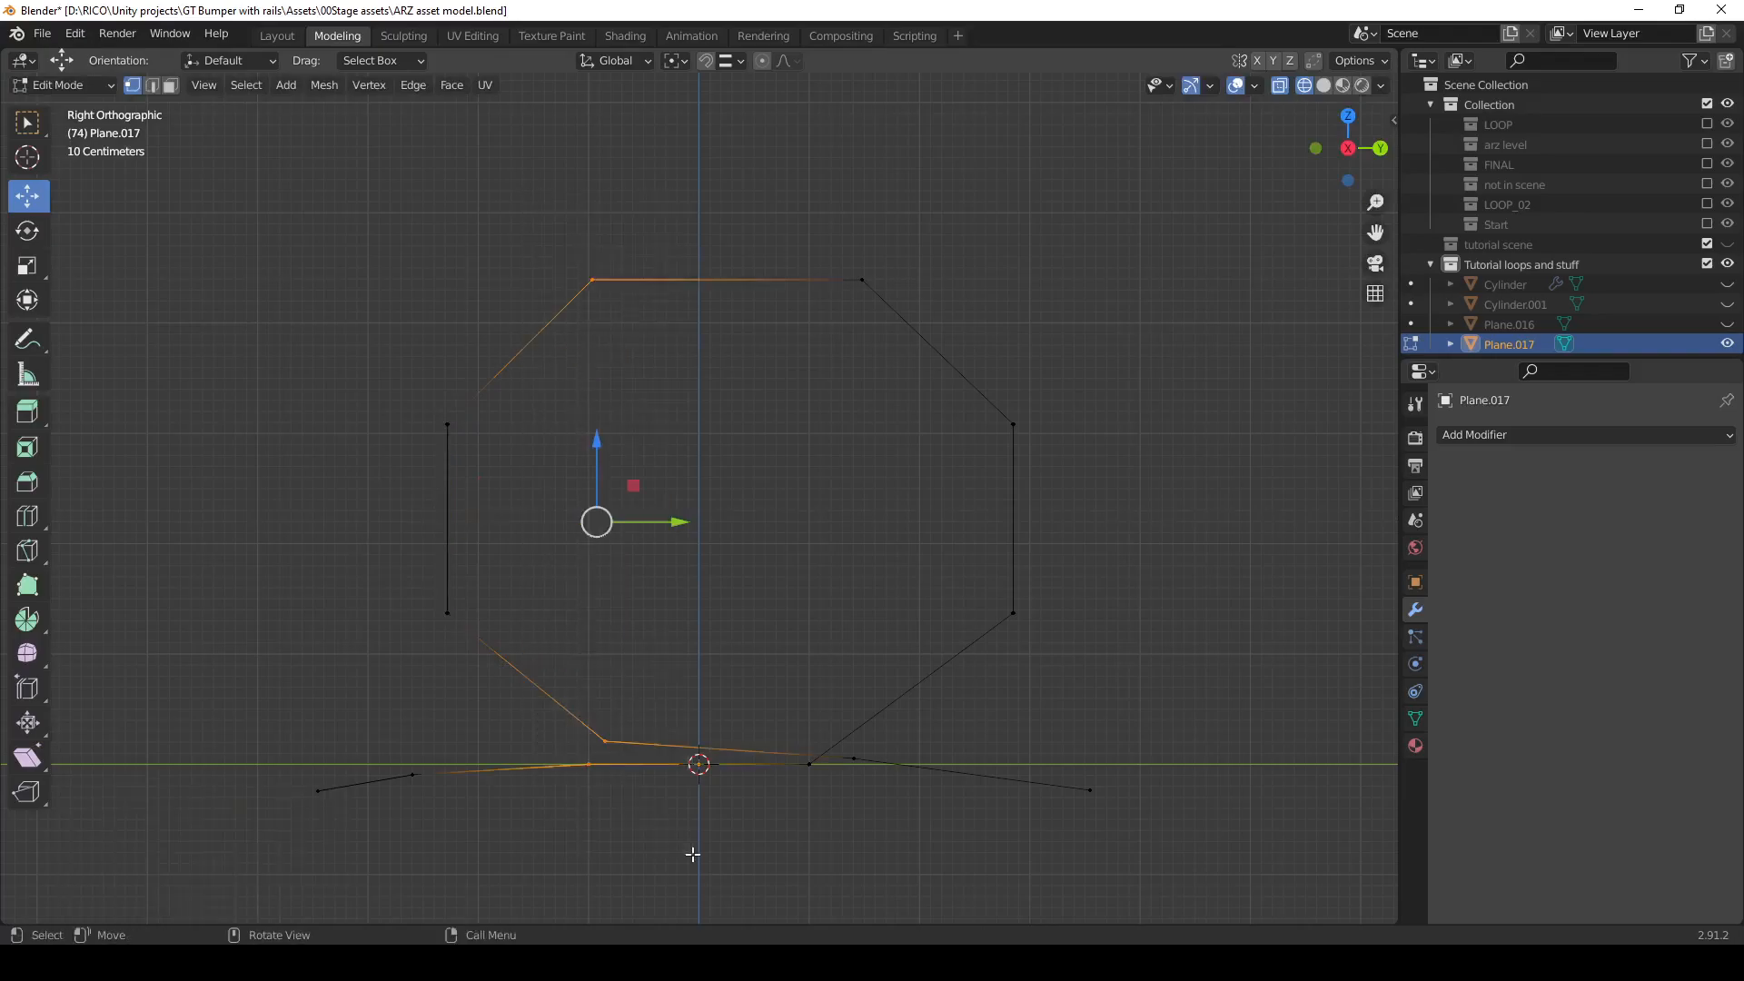
{"action": "type", "text": "sy"}
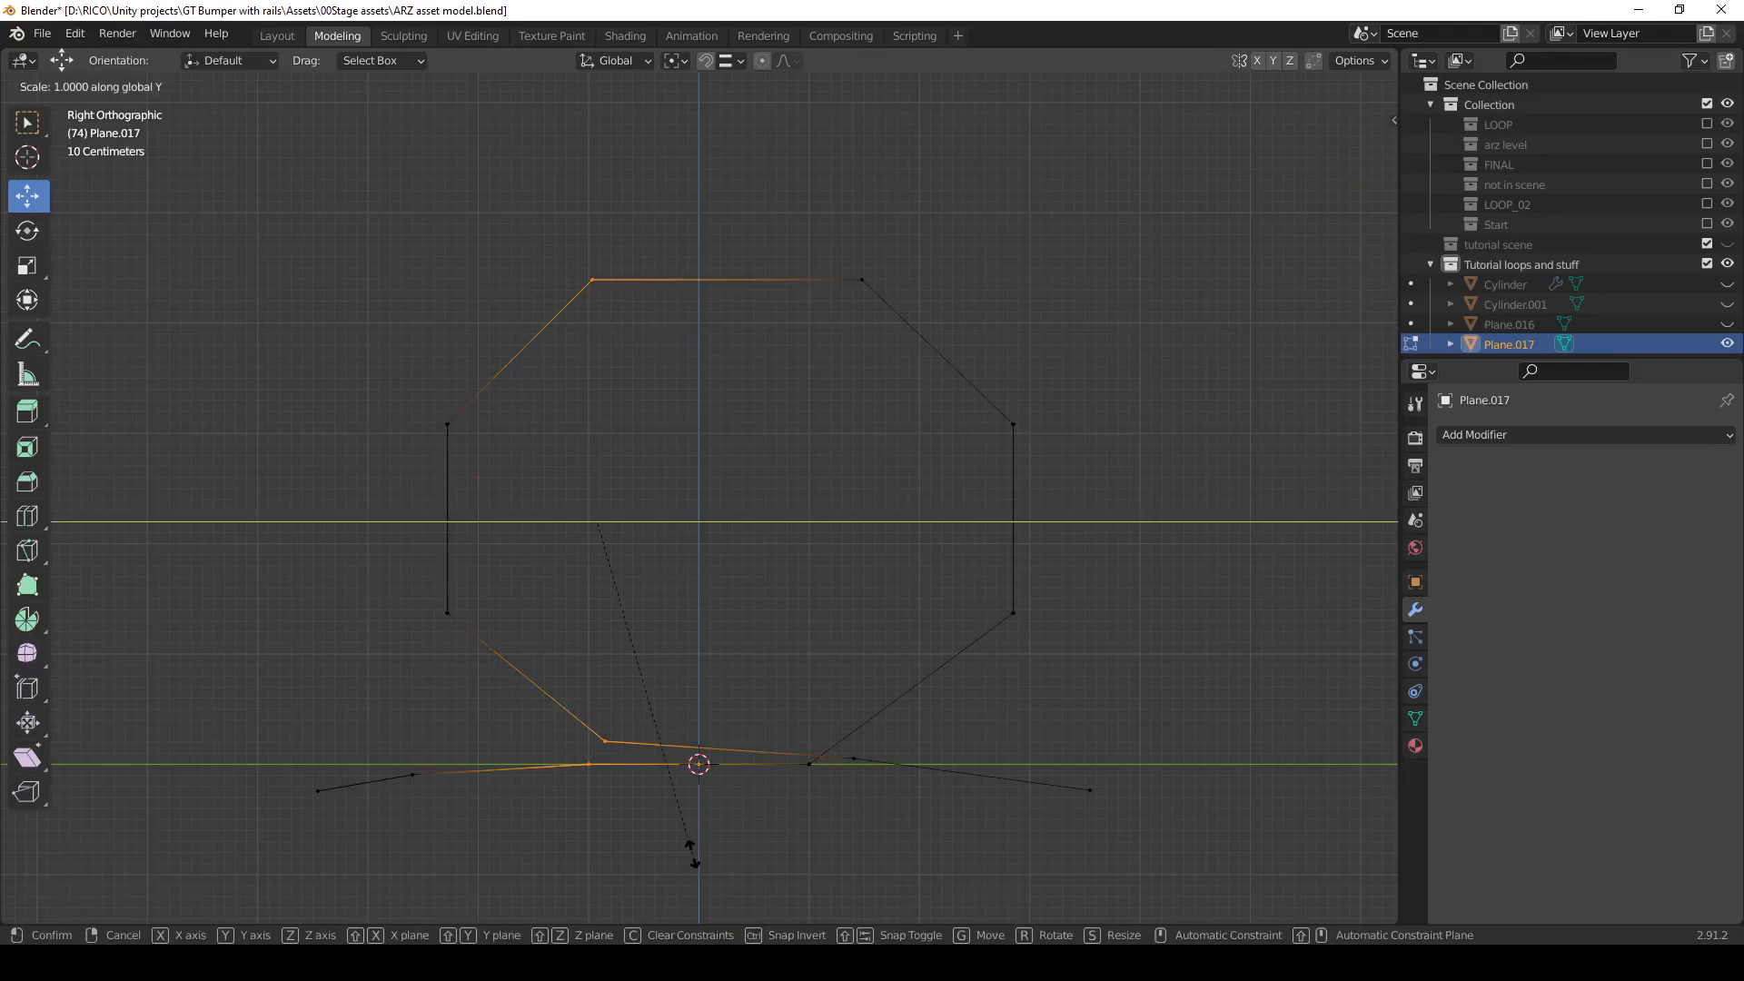
{"action": "type", "text": "0"}
{"action": "key", "text": "Return"}
{"action": "left_click_drag", "start_coordinate": [772, 180], "coordinate": [912, 821]}
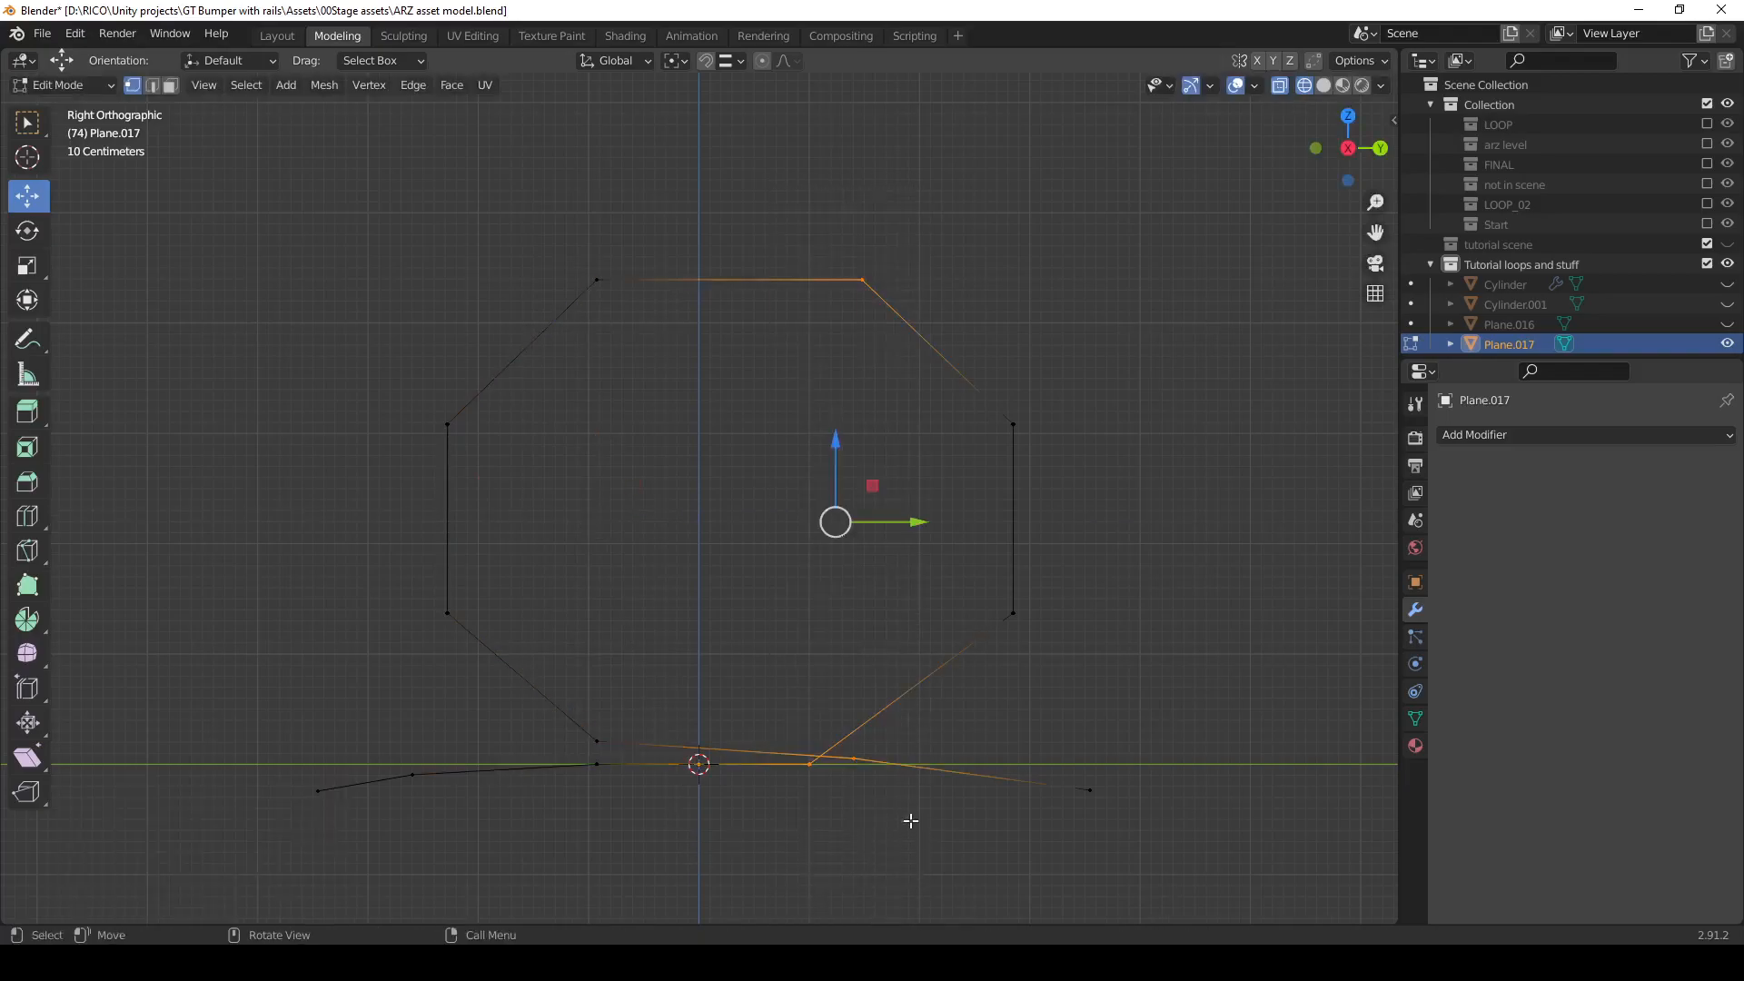
{"action": "type", "text": "sy0"}
{"action": "key", "text": "Return"}
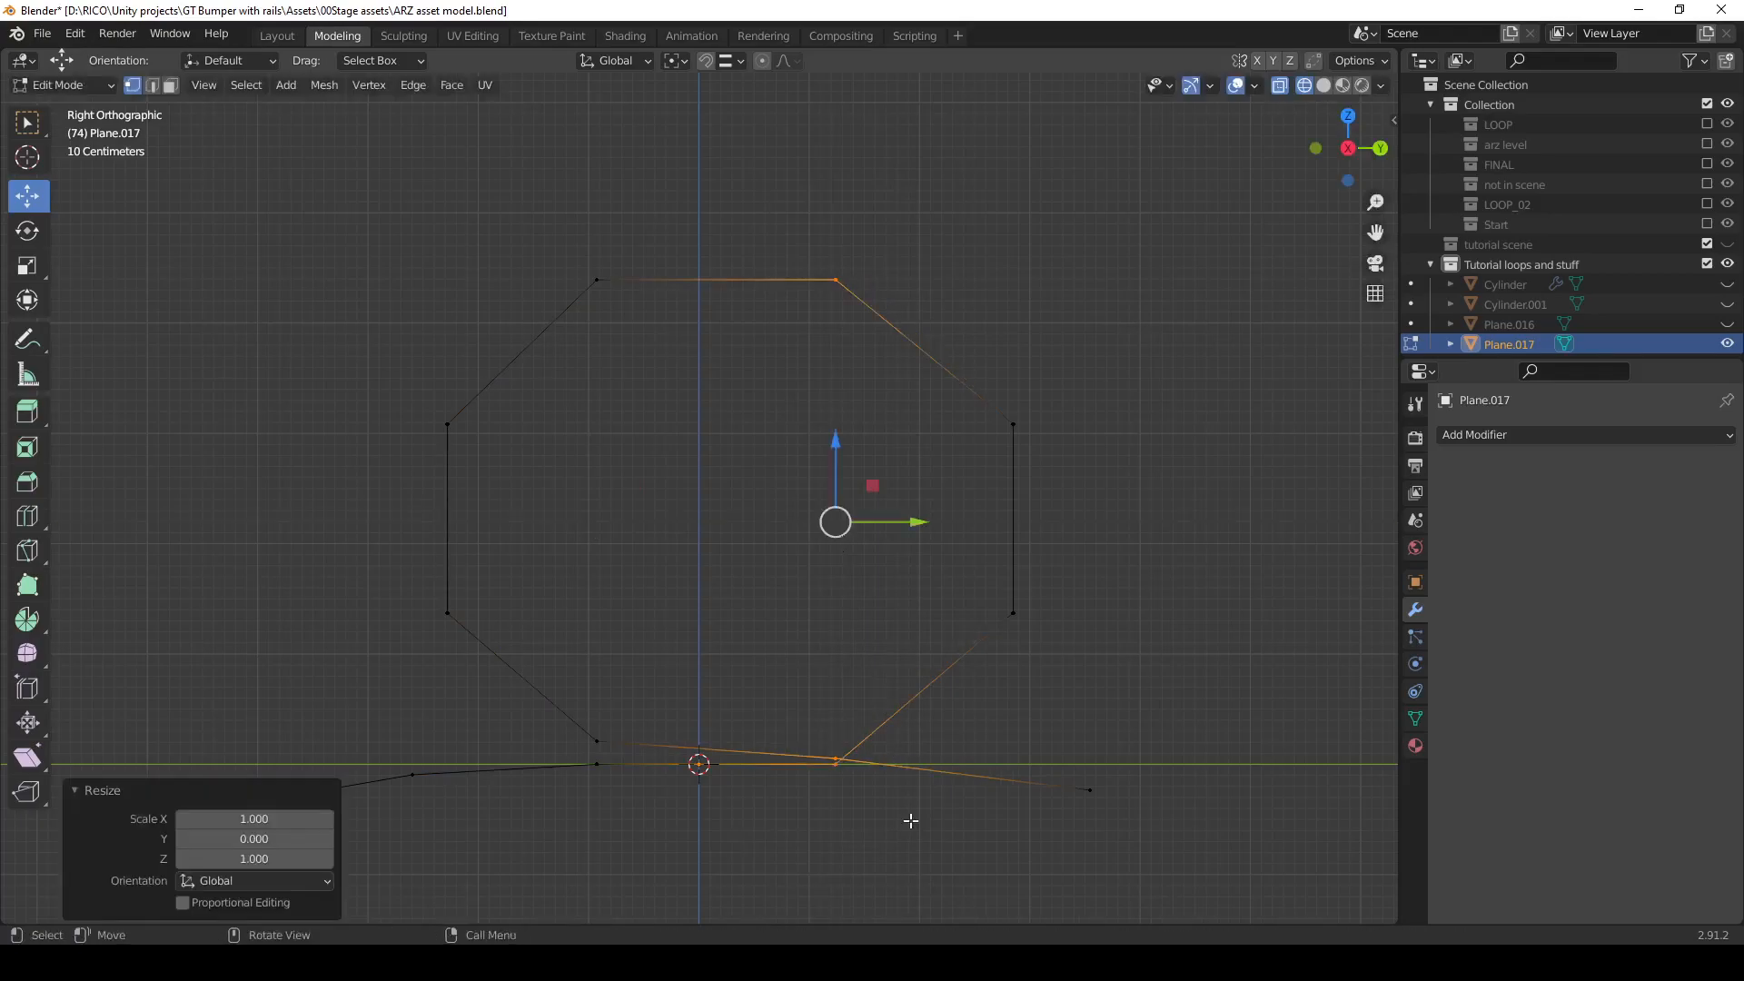
Inspect the loop in perspective, return to Object Mode, and switch the viewport to solid shading.
{"action": "middle_click_drag", "start_coordinate": [1175, 373], "coordinate": [743, 542]}
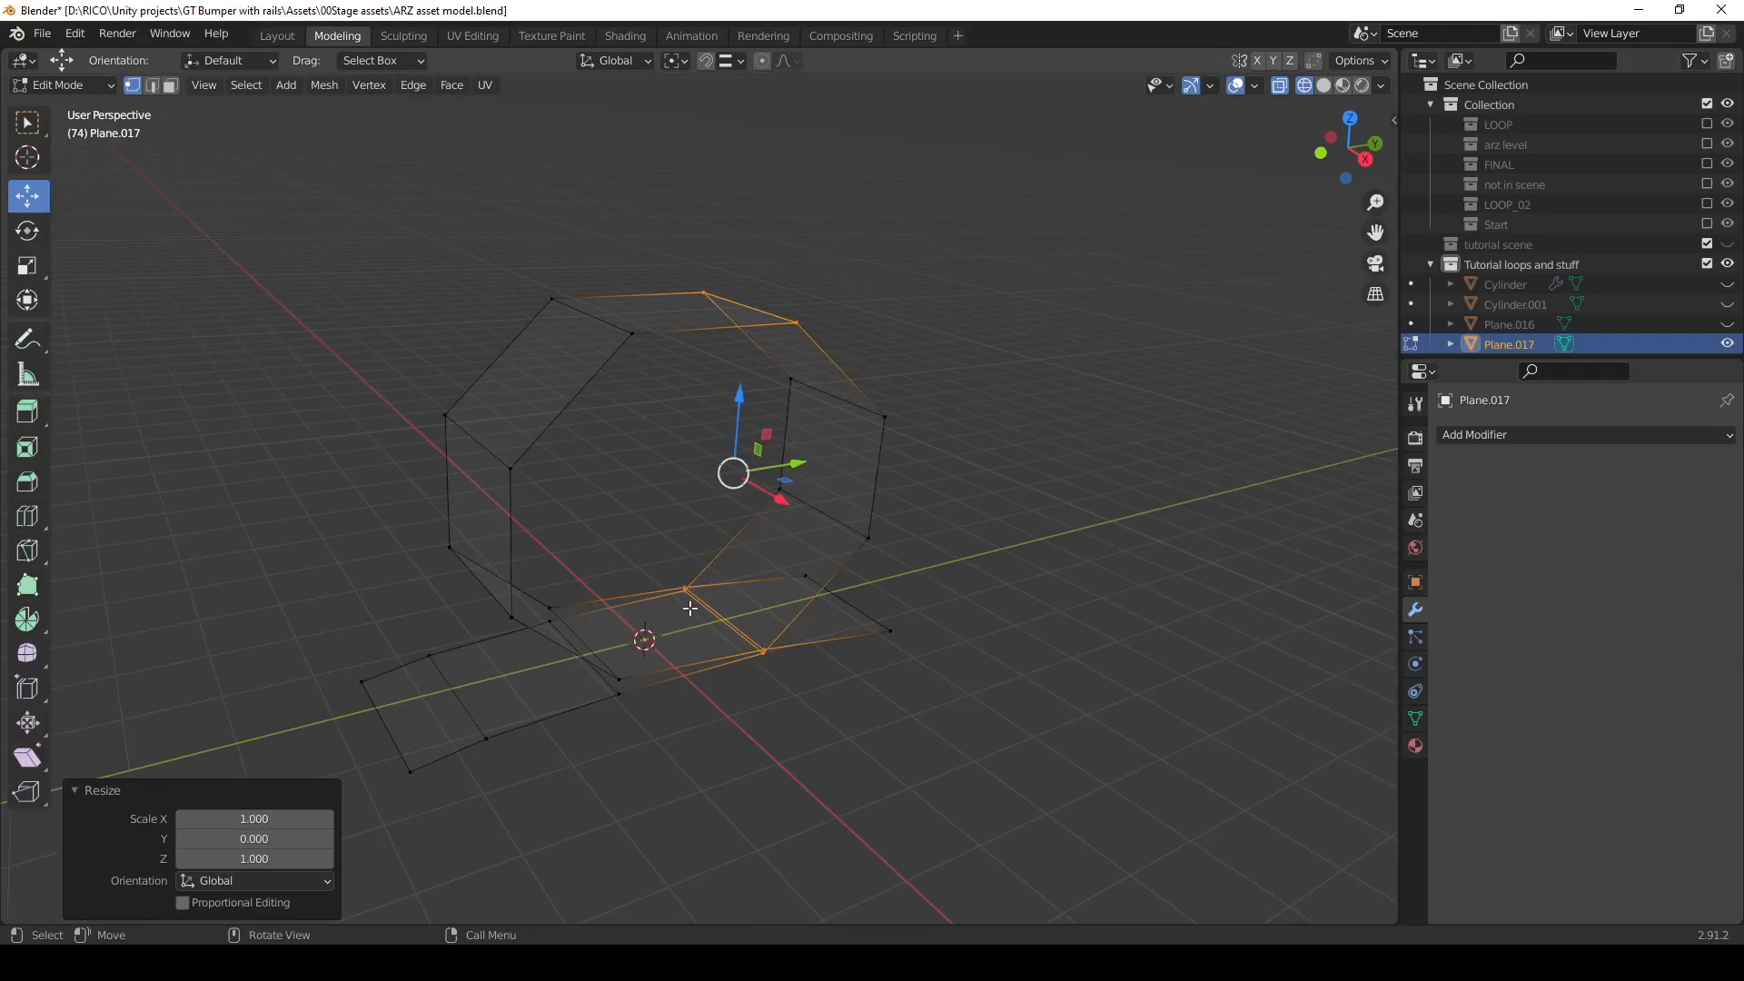
{"action": "middle_click_drag", "start_coordinate": [691, 609], "coordinate": [691, 609]}
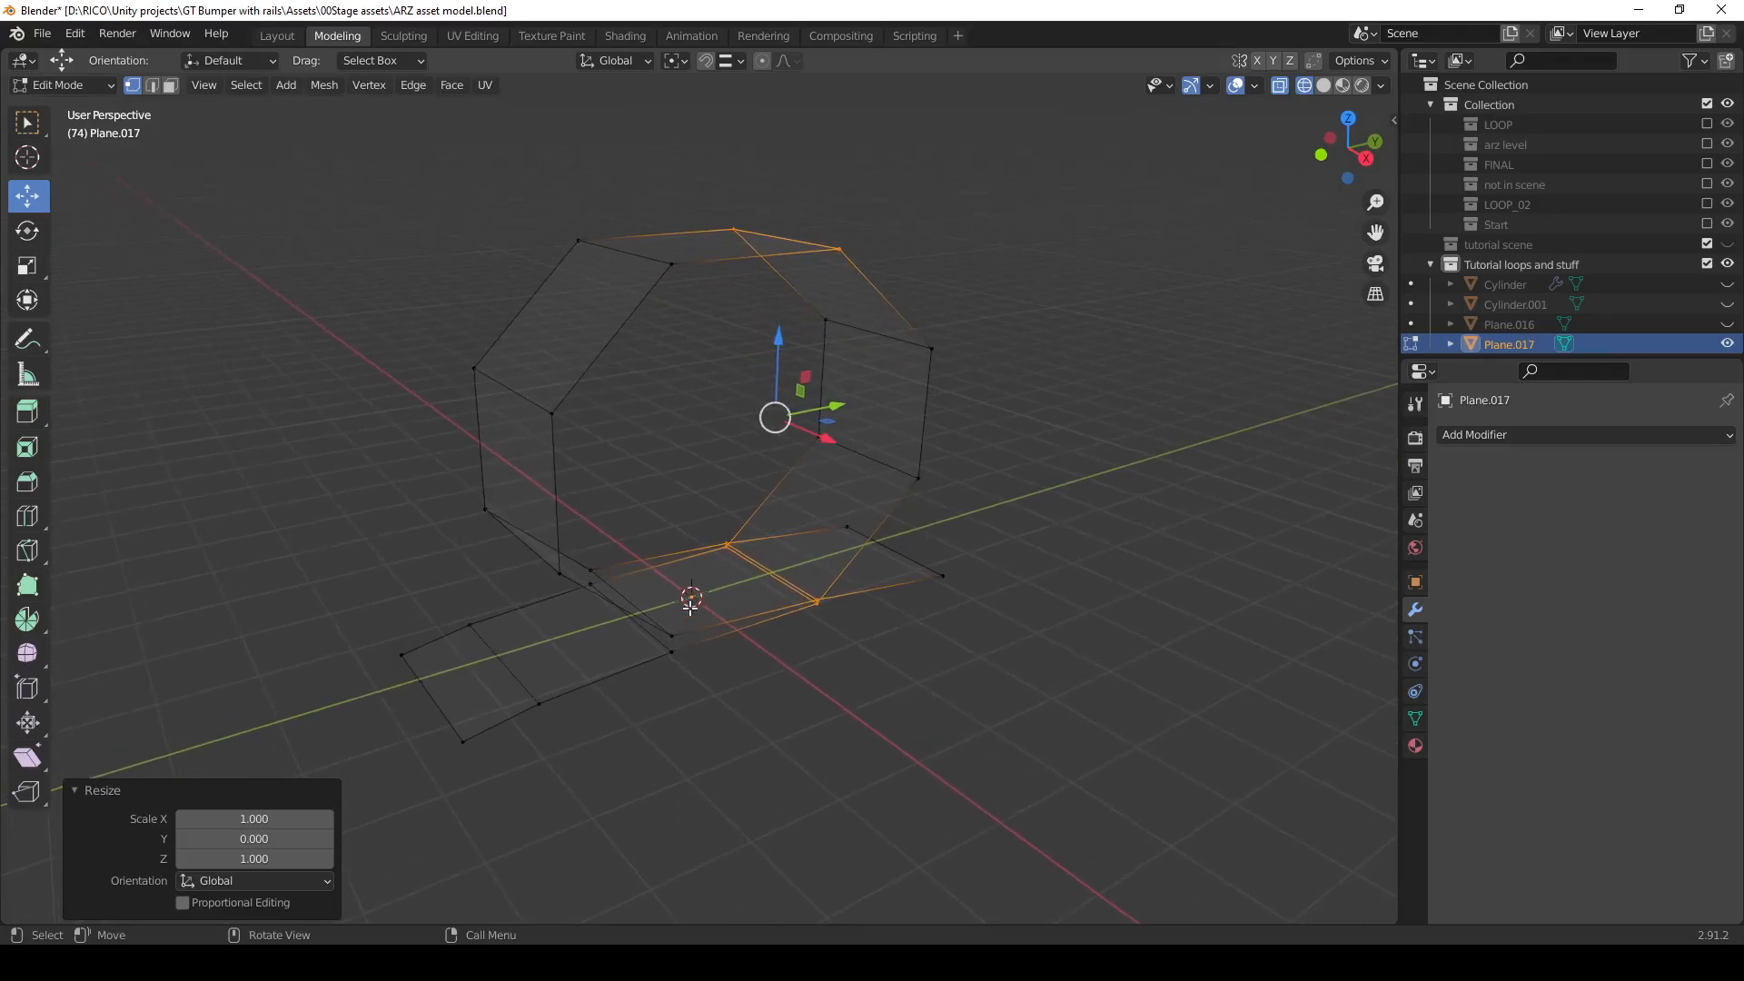
{"action": "left_click", "coordinate": [1519, 435]}
{"action": "key", "text": "Tab"}
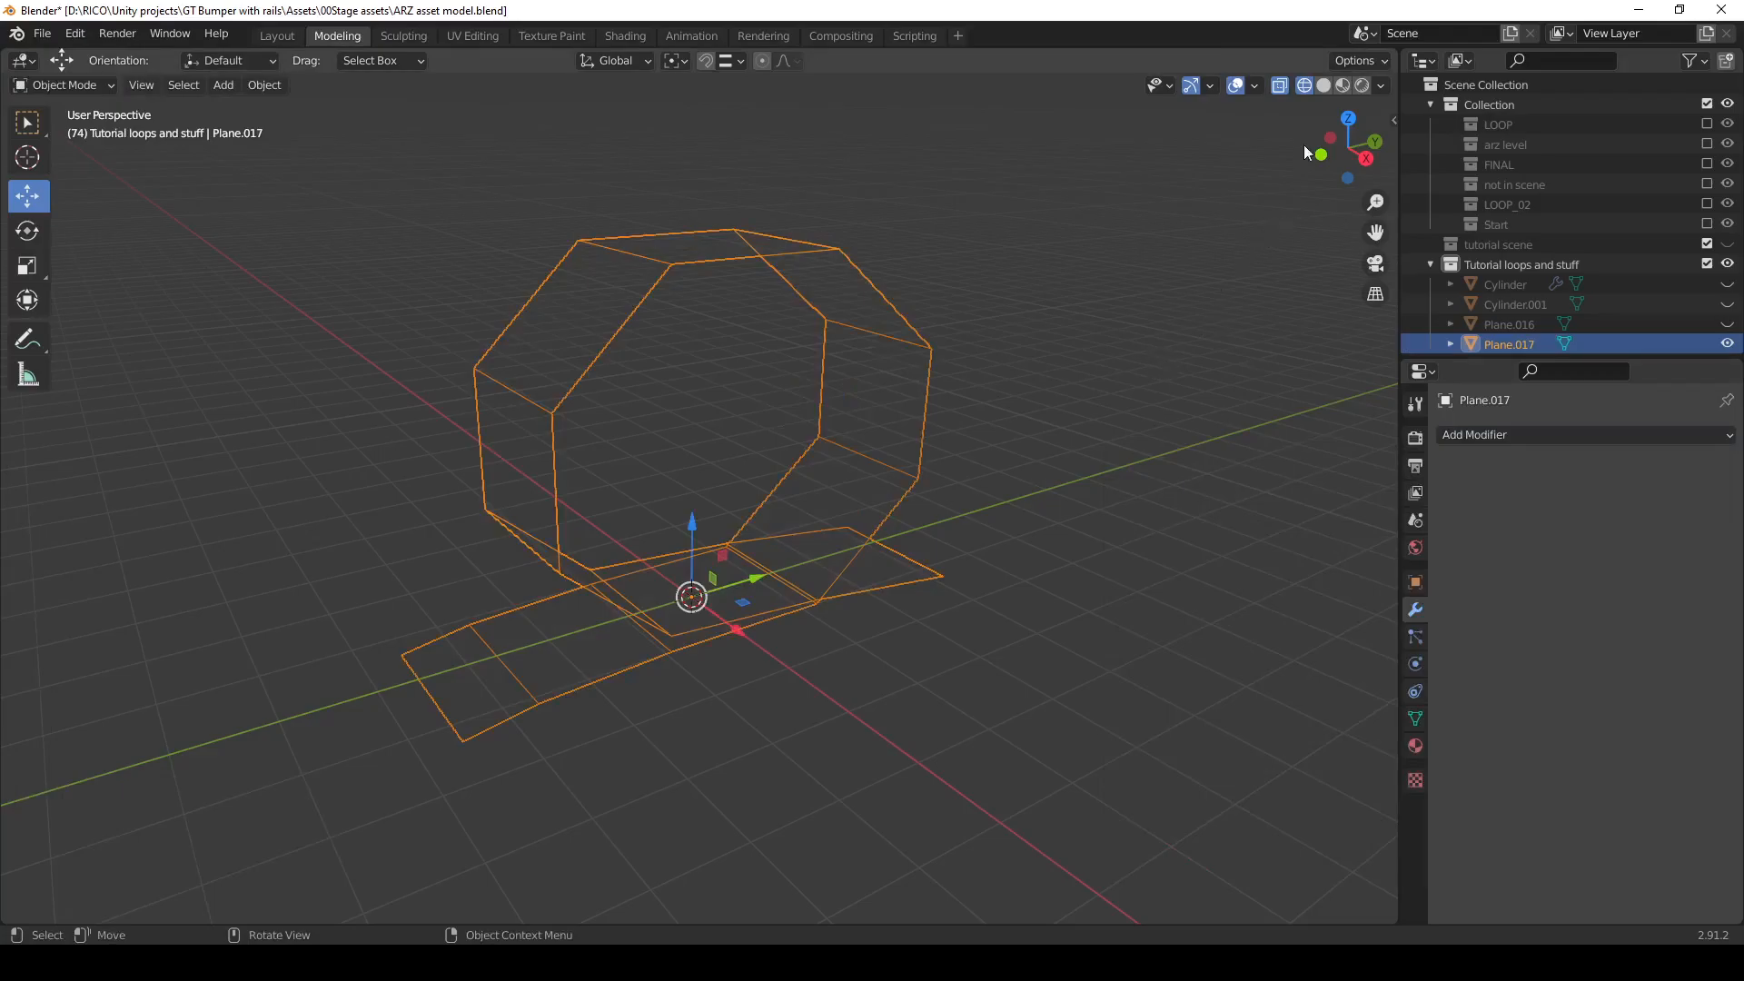
{"action": "left_click", "coordinate": [1322, 85]}
Add a Subdivision Surface modifier with viewport level 2 and a Solidify modifier to the loop.
{"action": "left_click", "coordinate": [1579, 436]}
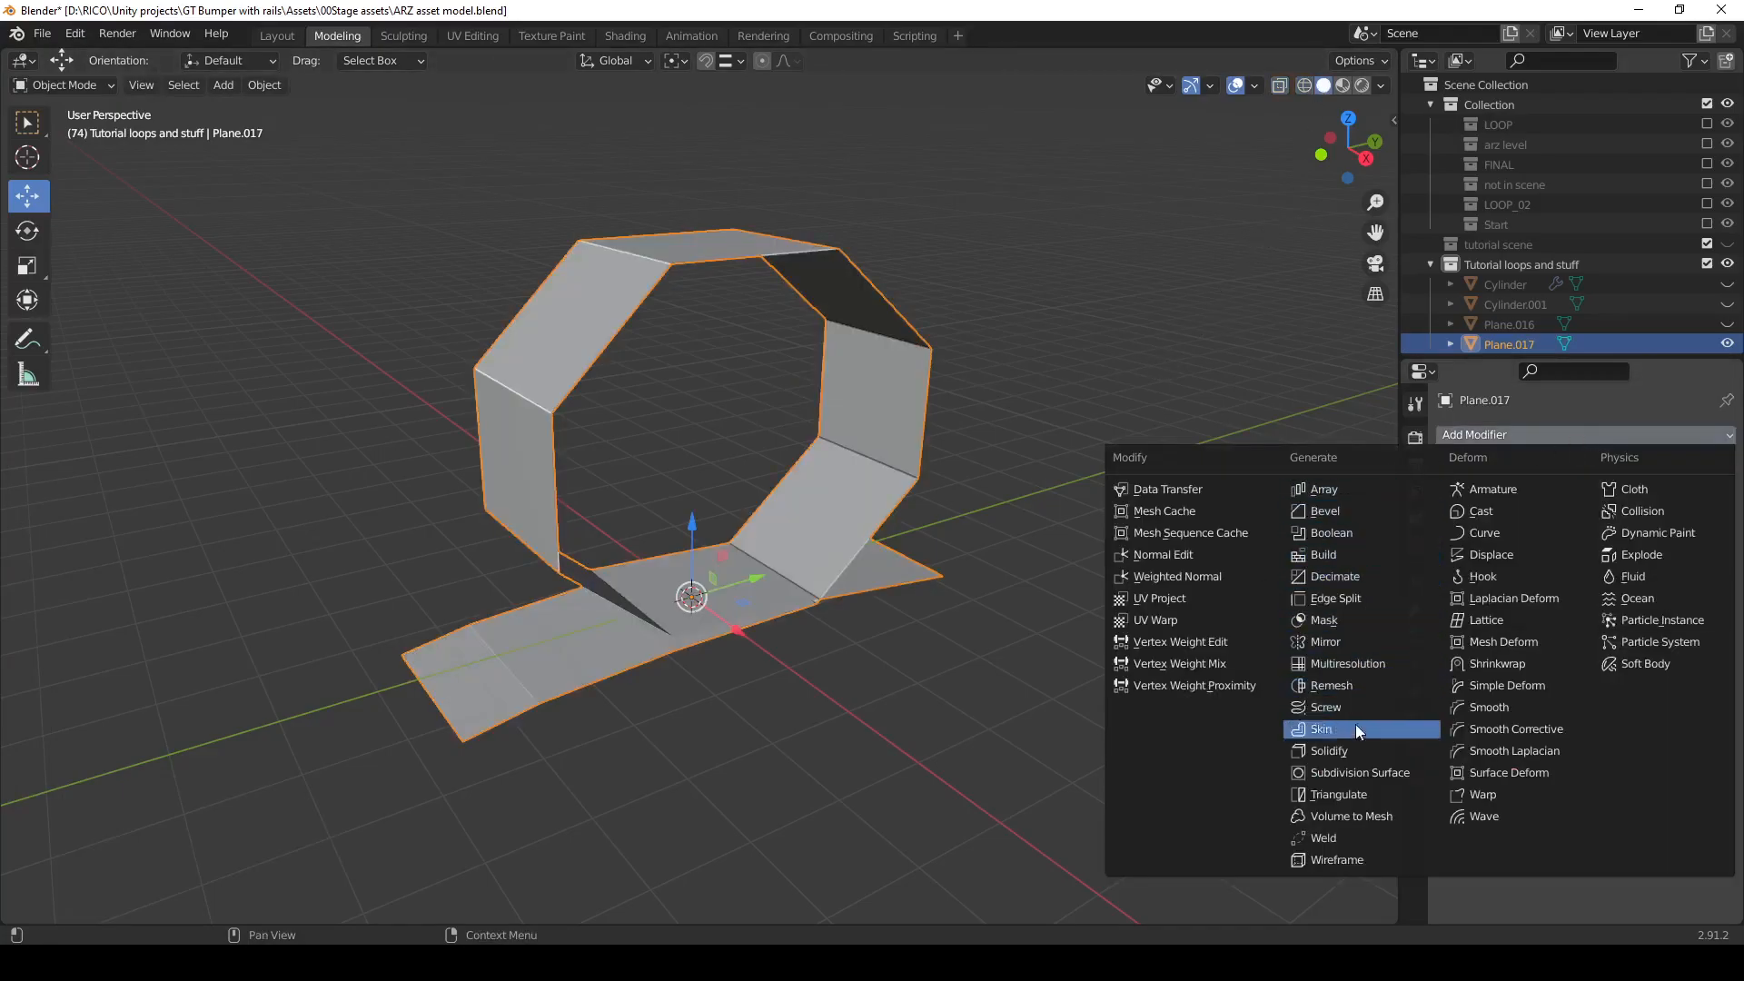
{"action": "left_click", "coordinate": [1362, 777]}
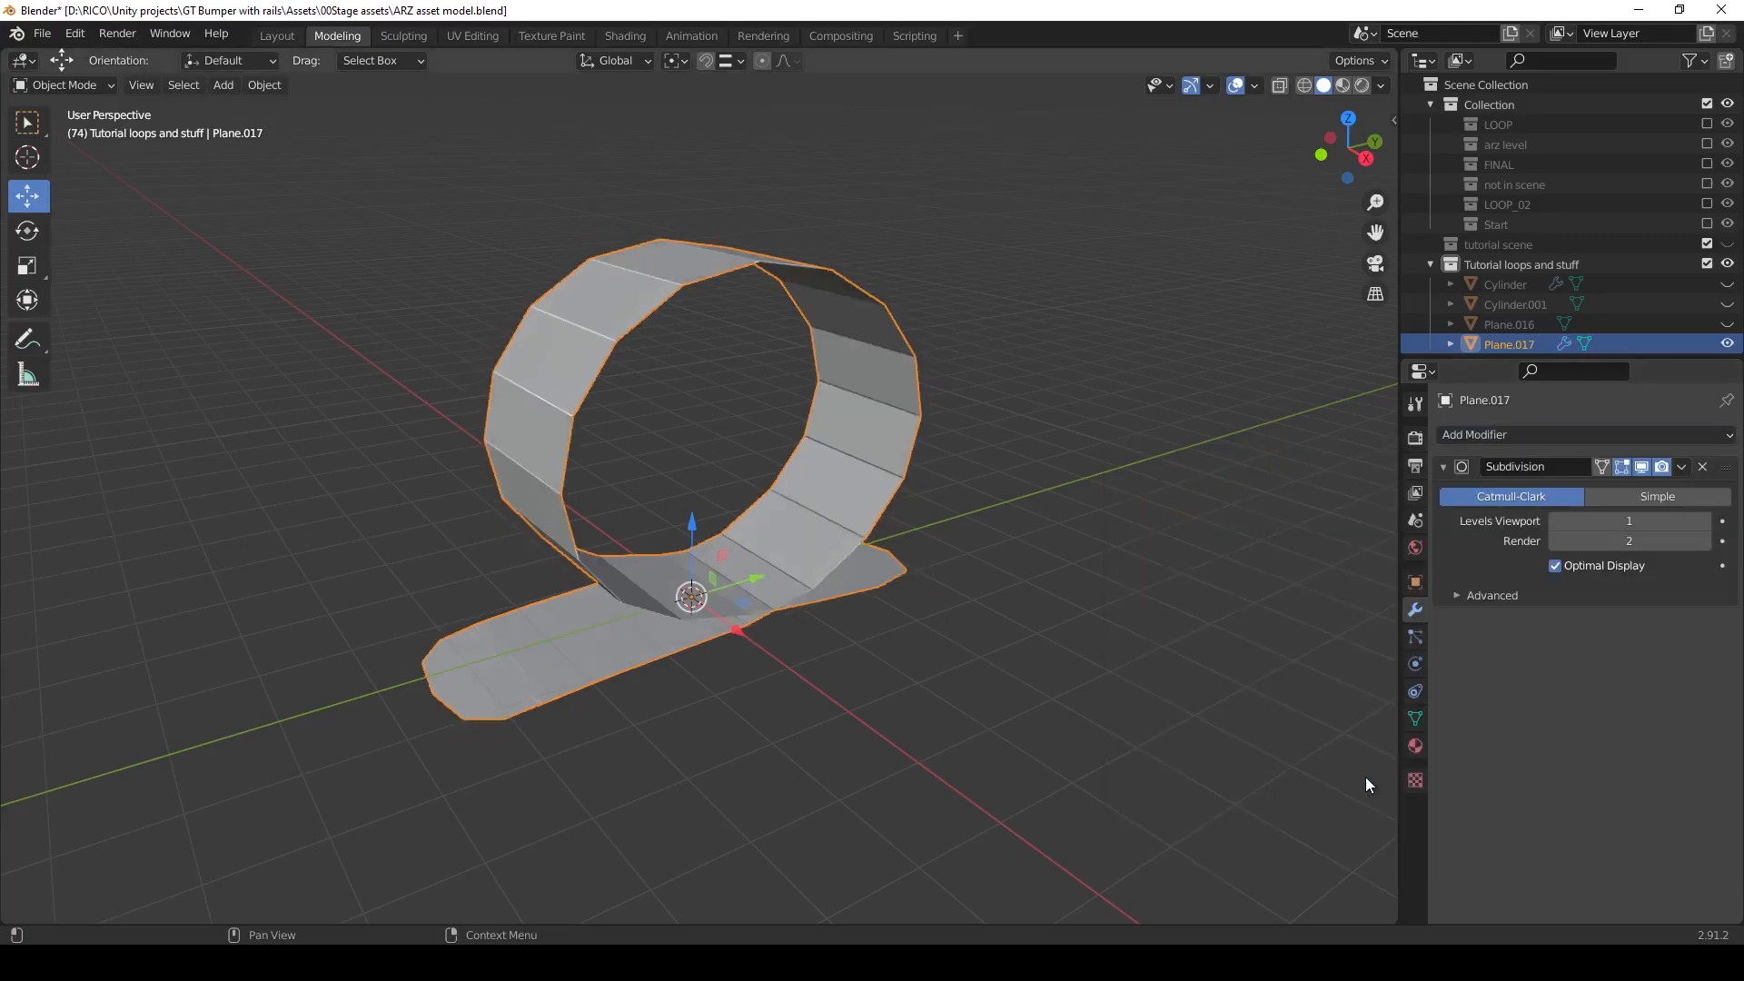
{"action": "left_click", "coordinate": [1706, 523]}
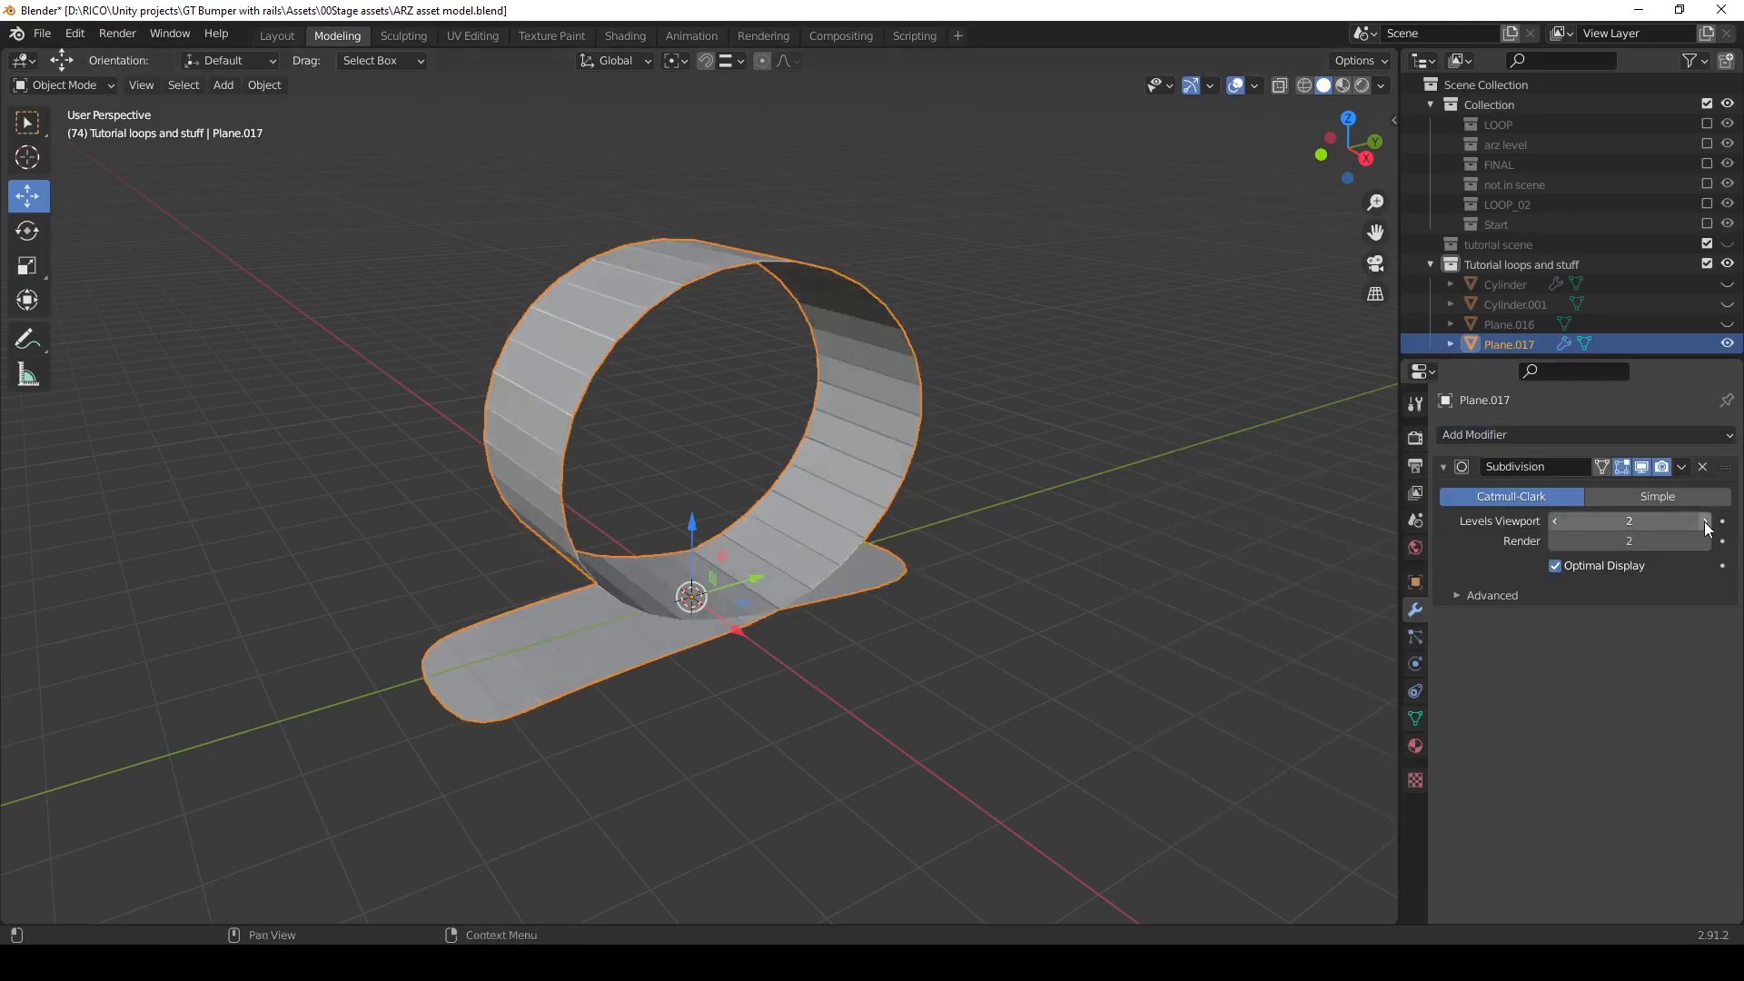
{"action": "left_click", "coordinate": [1563, 434]}
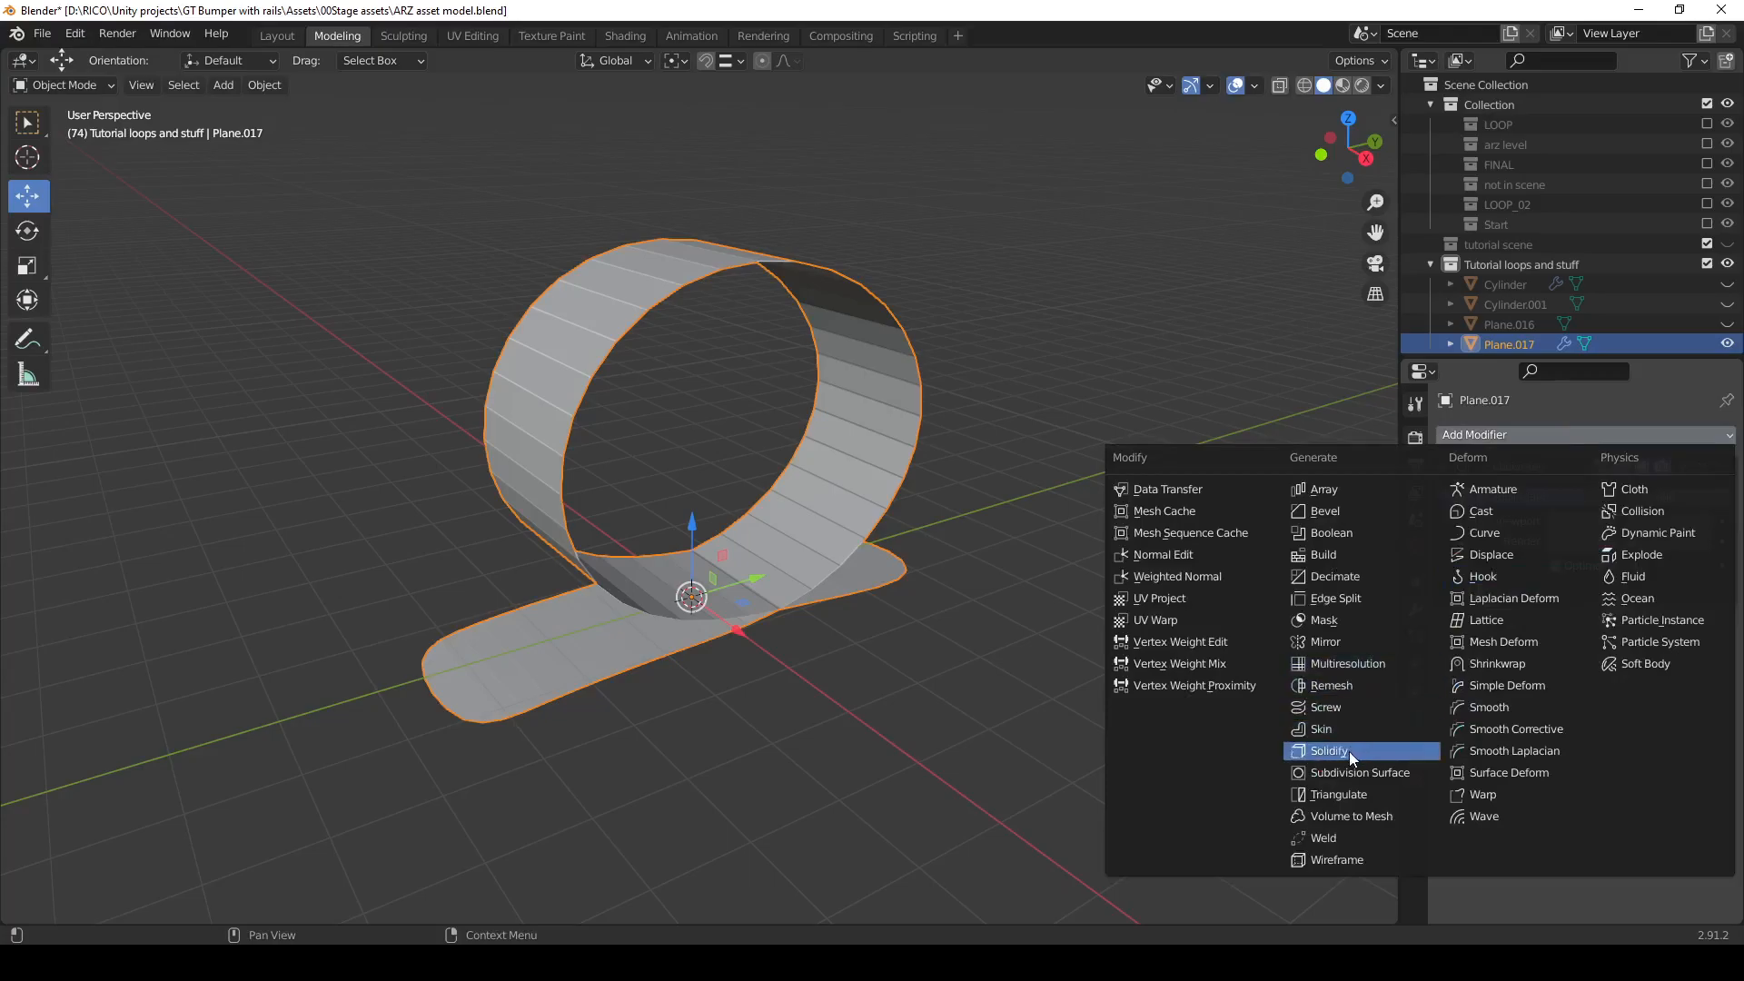
{"action": "left_click", "coordinate": [1349, 751]}
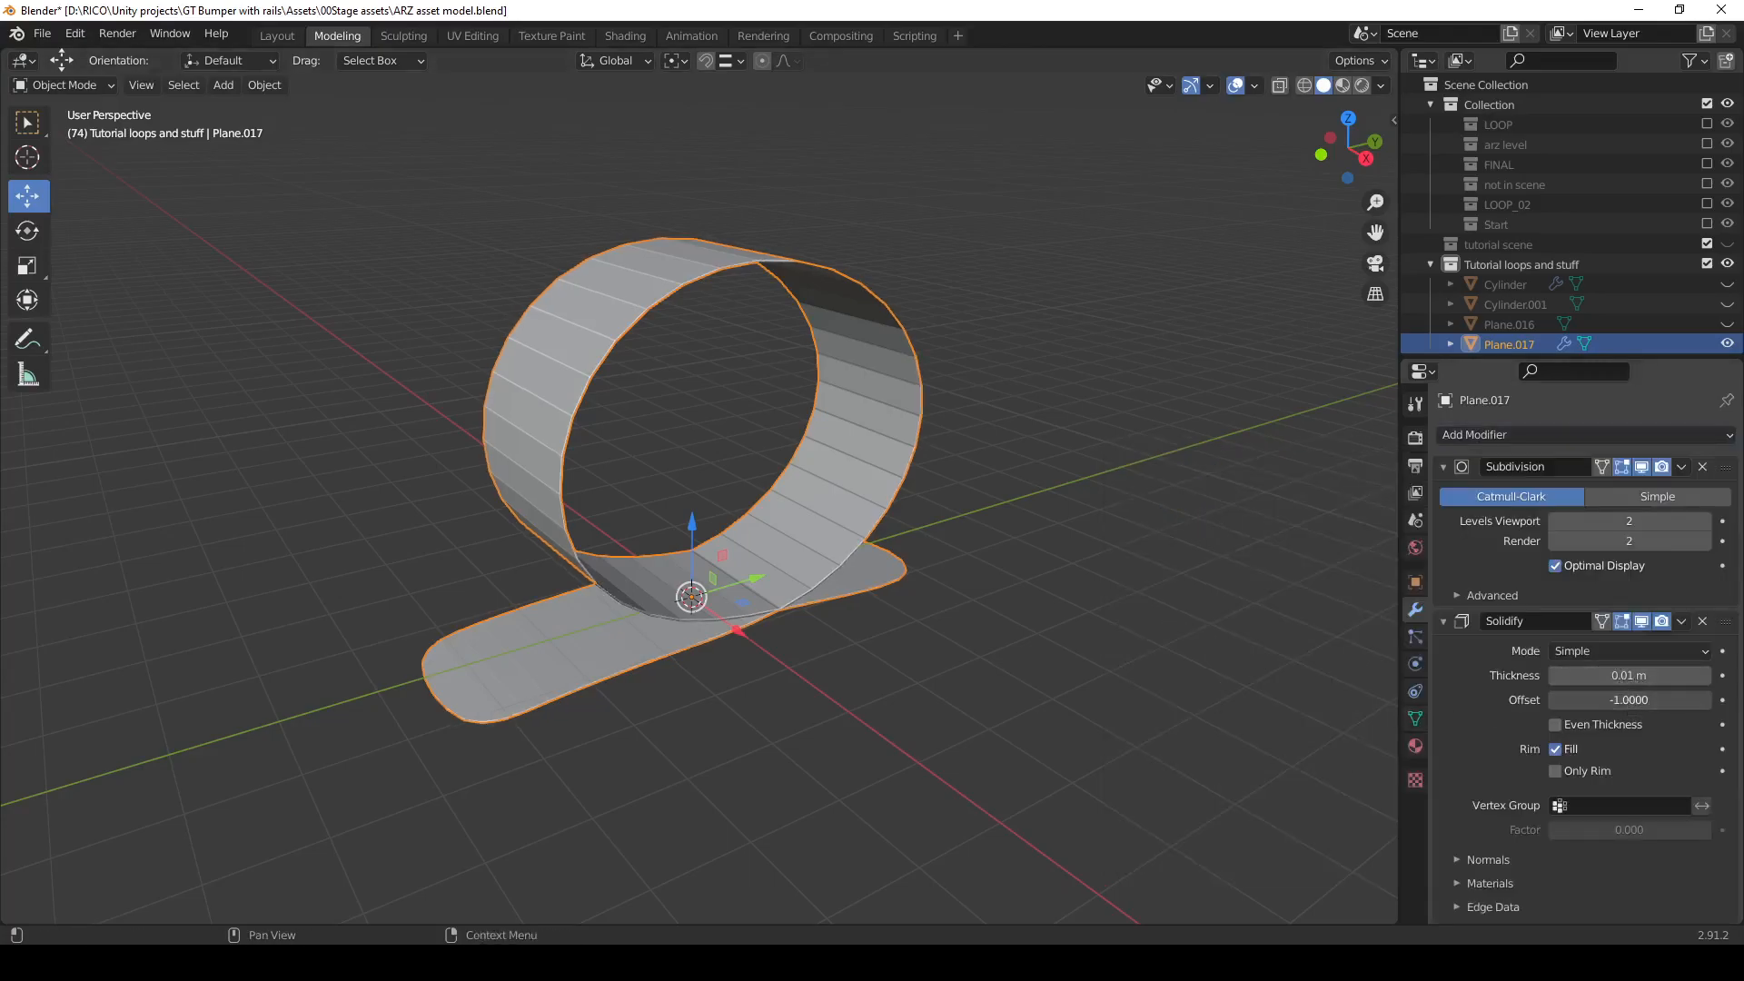
Set the Solidify modifier's offset to 1 and its thickness to 0.1 m.
{"action": "left_click_drag", "start_coordinate": [1629, 701], "coordinate": [1707, 700]}
{"action": "left_click", "coordinate": [1589, 681]}
{"action": "type", "text": "0.1"}
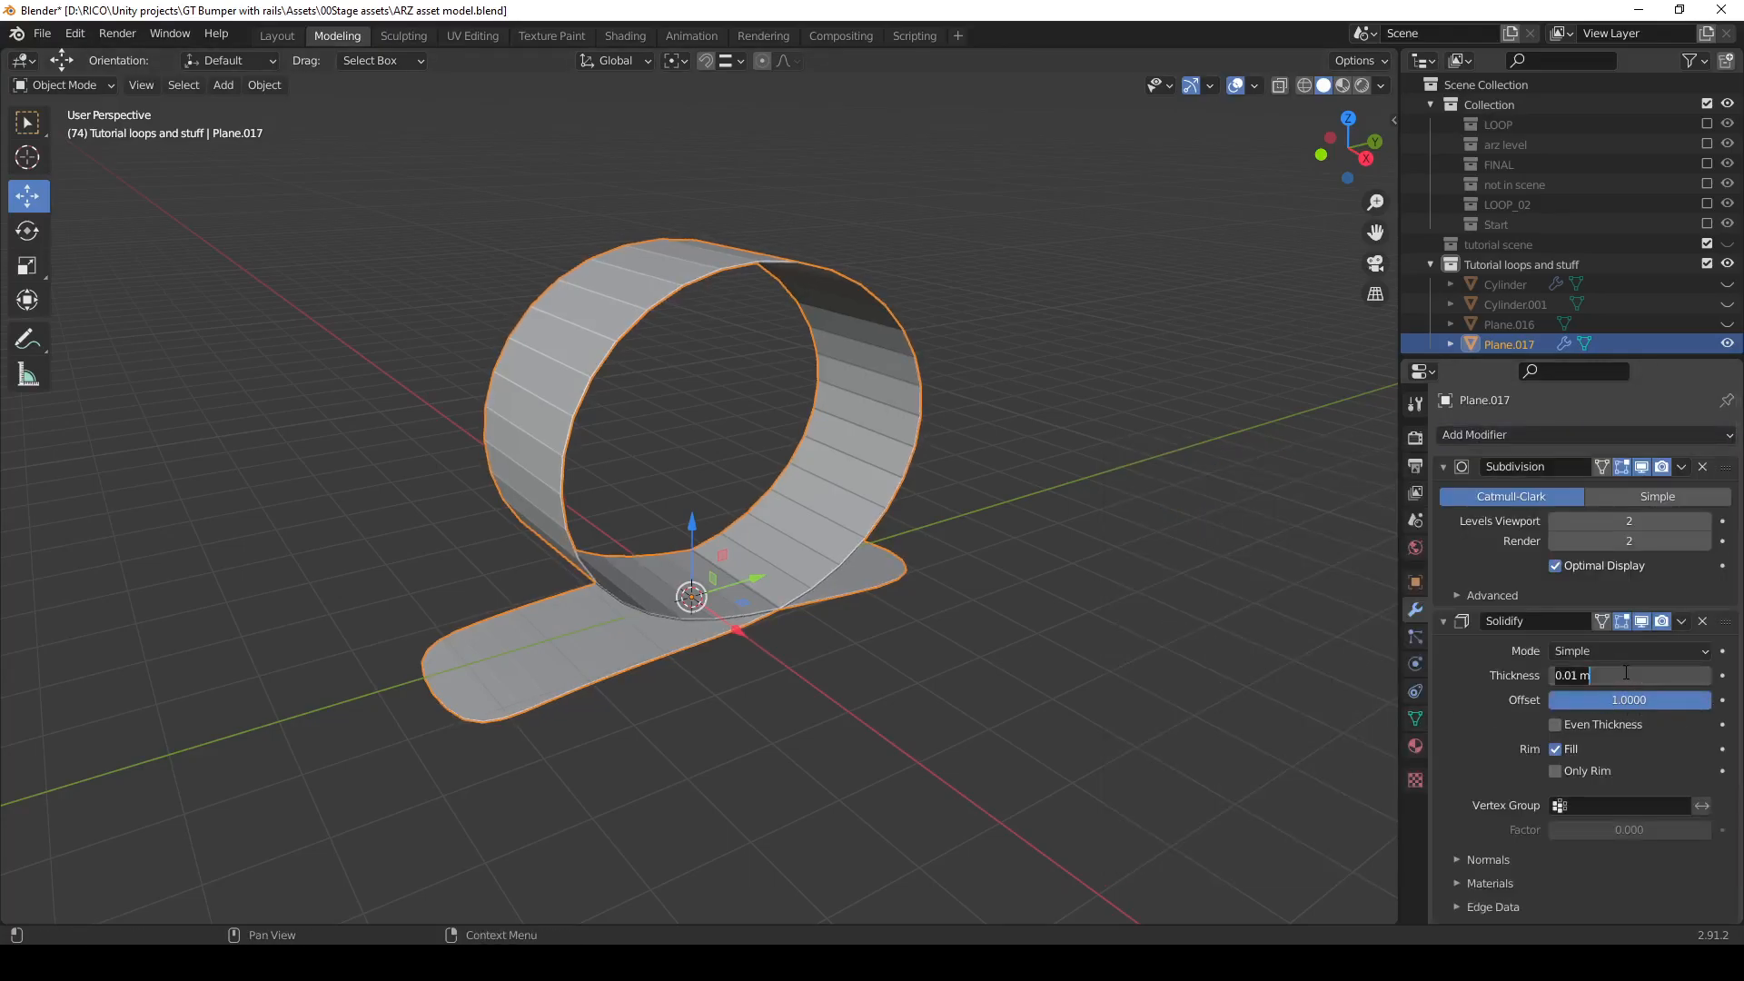
{"action": "key", "text": "Return"}
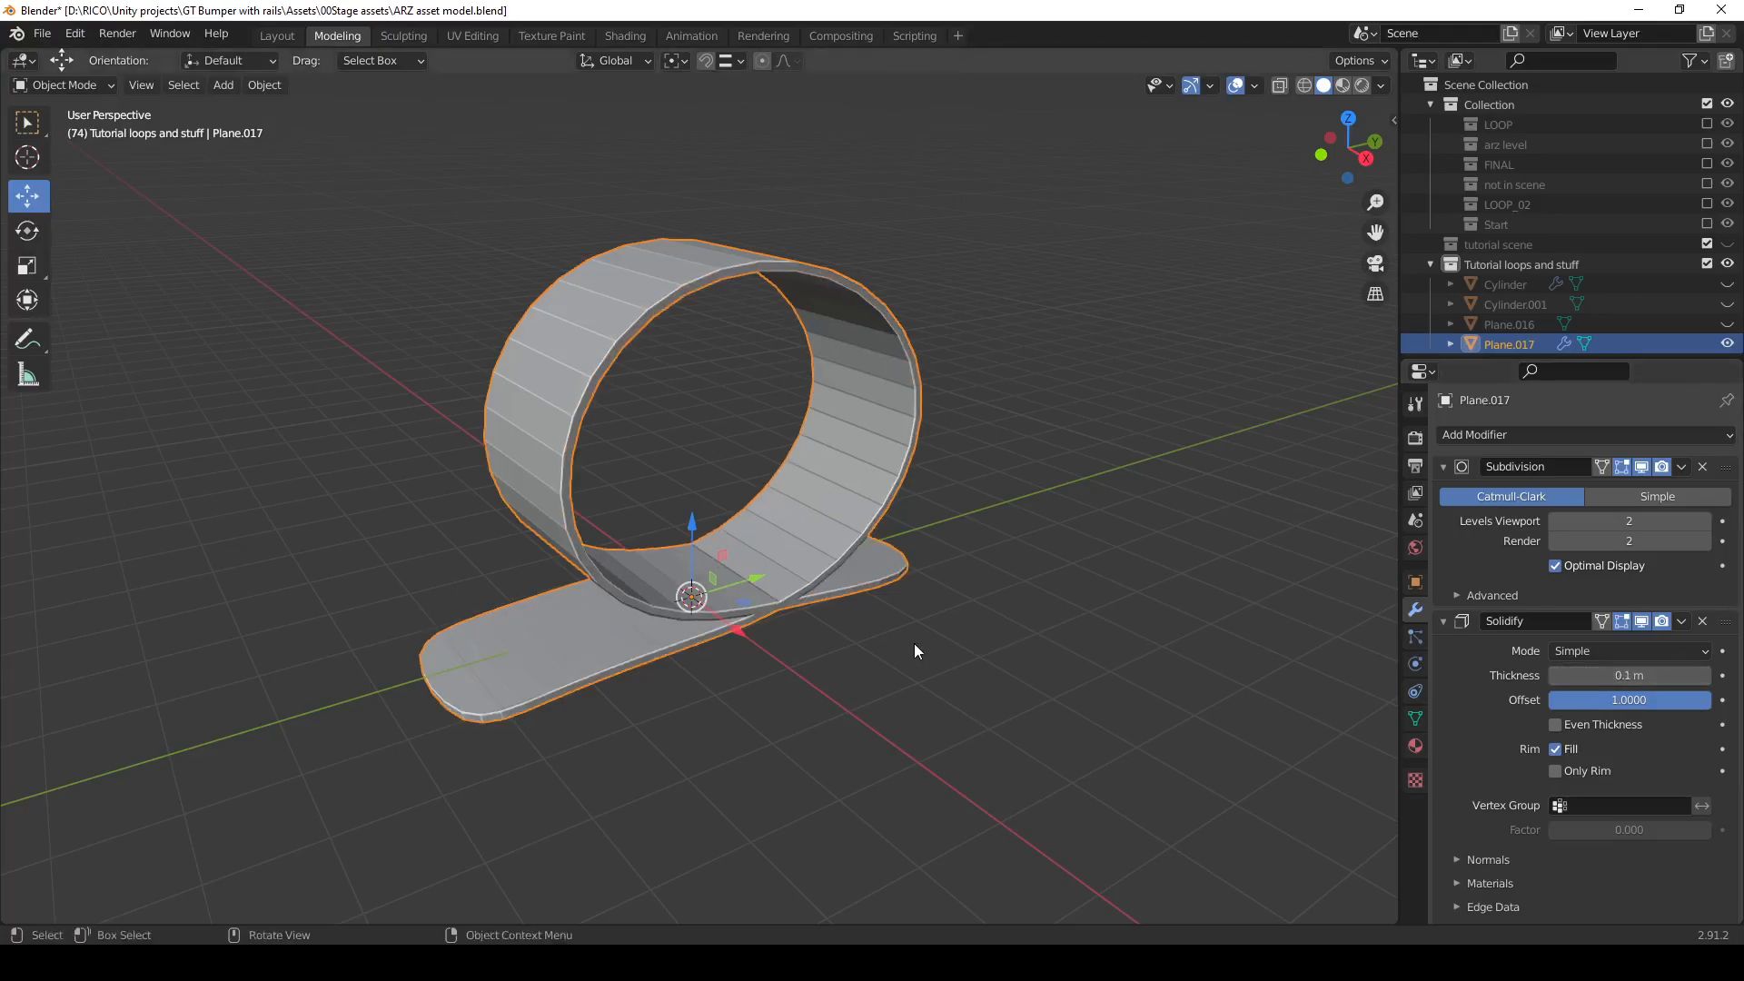
In top view, move the loop's positive-Y end vertices about 2.41 m along X with smooth proportional editing, influence size about 23.2.
{"action": "key", "text": "Tab"}
{"action": "middle_click_drag", "start_coordinate": [914, 643], "coordinate": [949, 518]}
{"action": "left_click_drag", "start_coordinate": [951, 524], "coordinate": [1029, 700]}
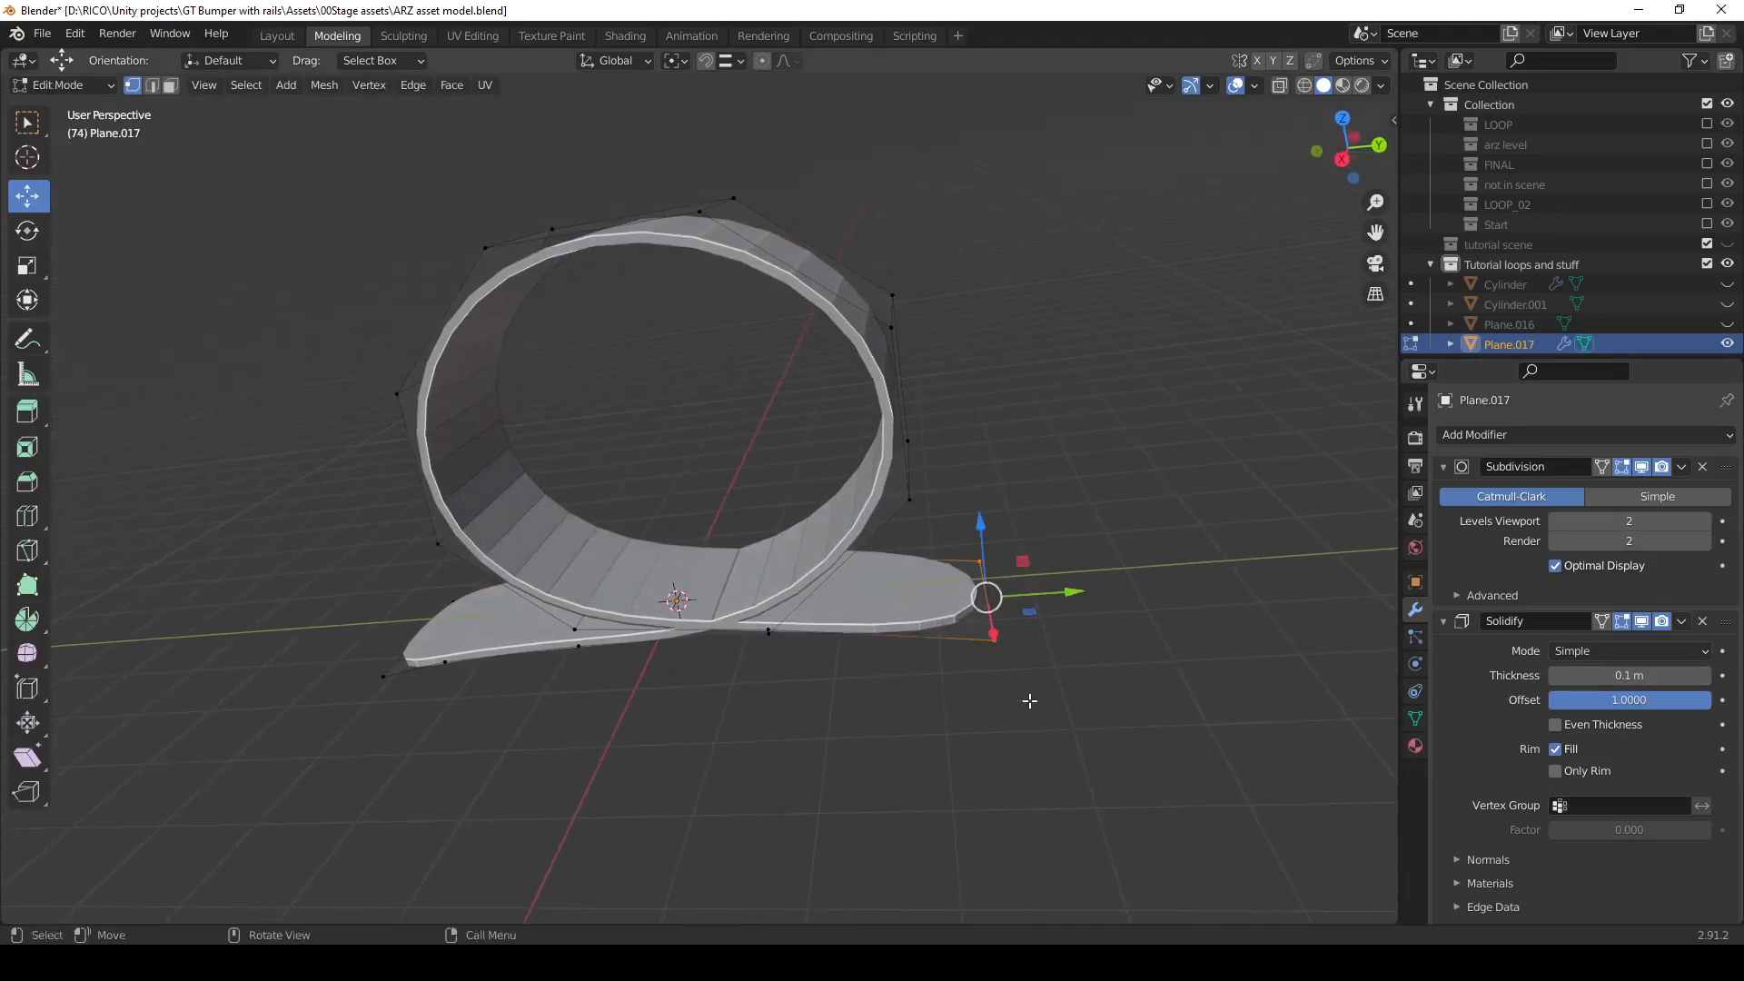
{"action": "key", "text": "grave"}
{"action": "left_click", "coordinate": [1025, 584]}
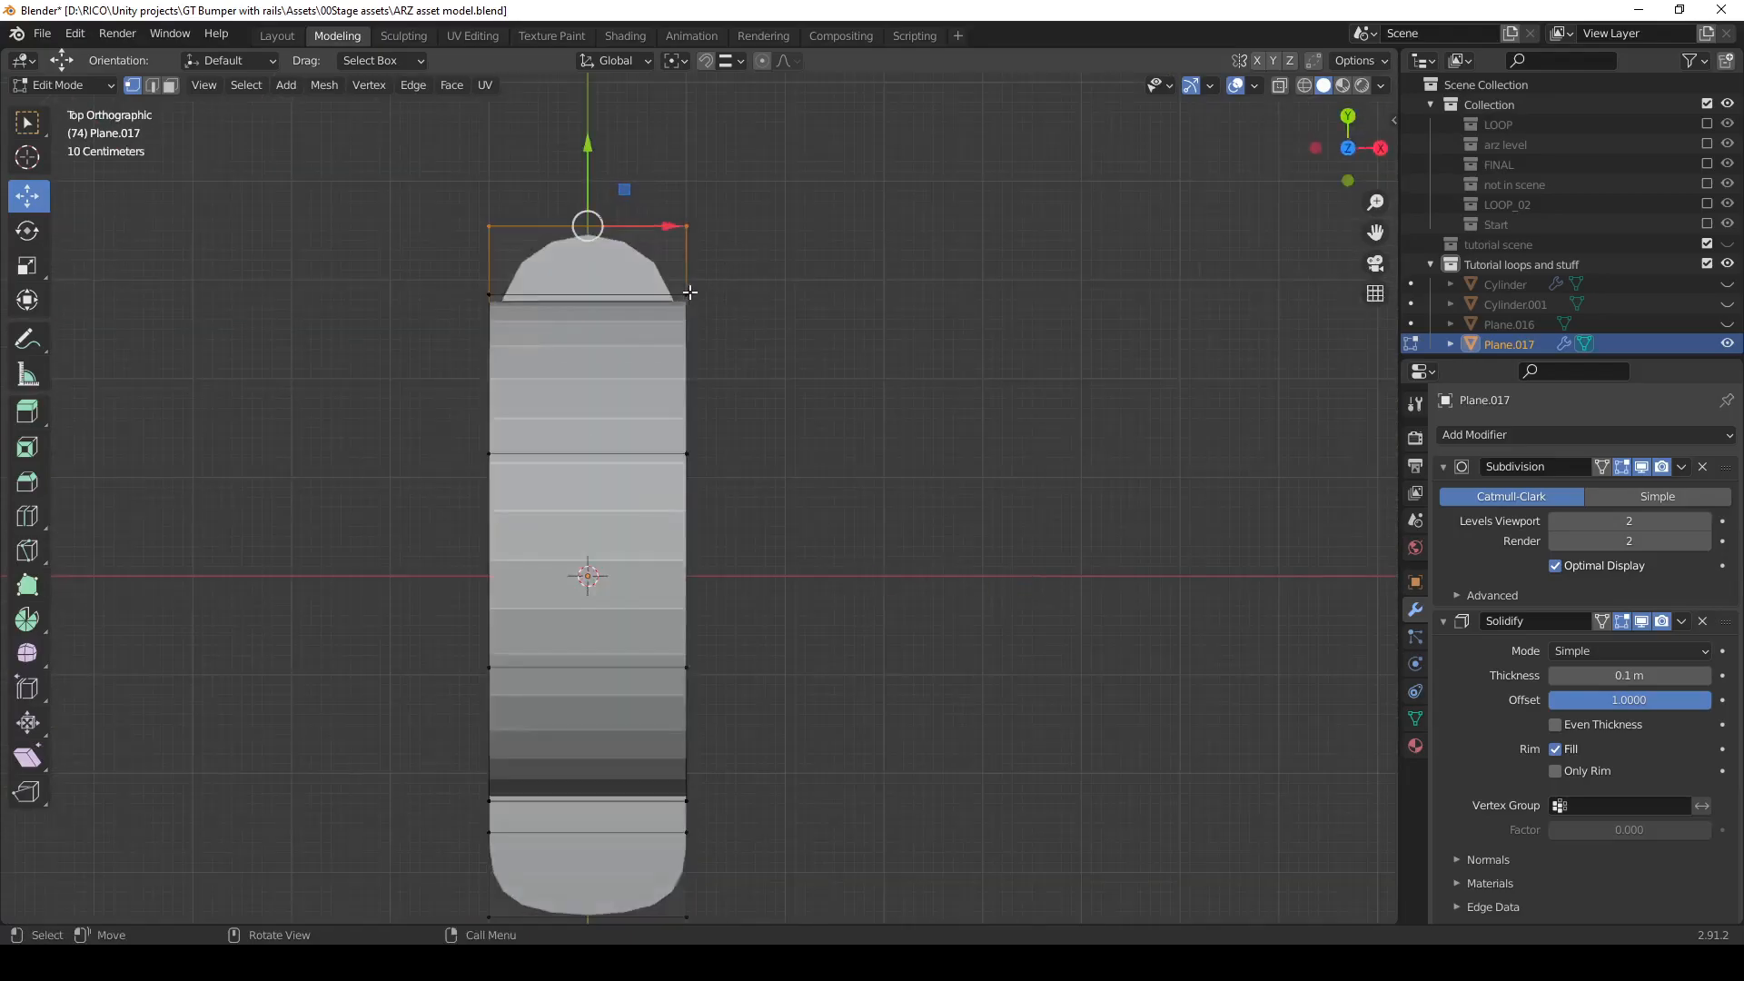
{"action": "scroll", "coordinate": [688, 293], "scroll_direction": "down", "scroll_amount": 2}
{"action": "left_click", "coordinate": [761, 61]}
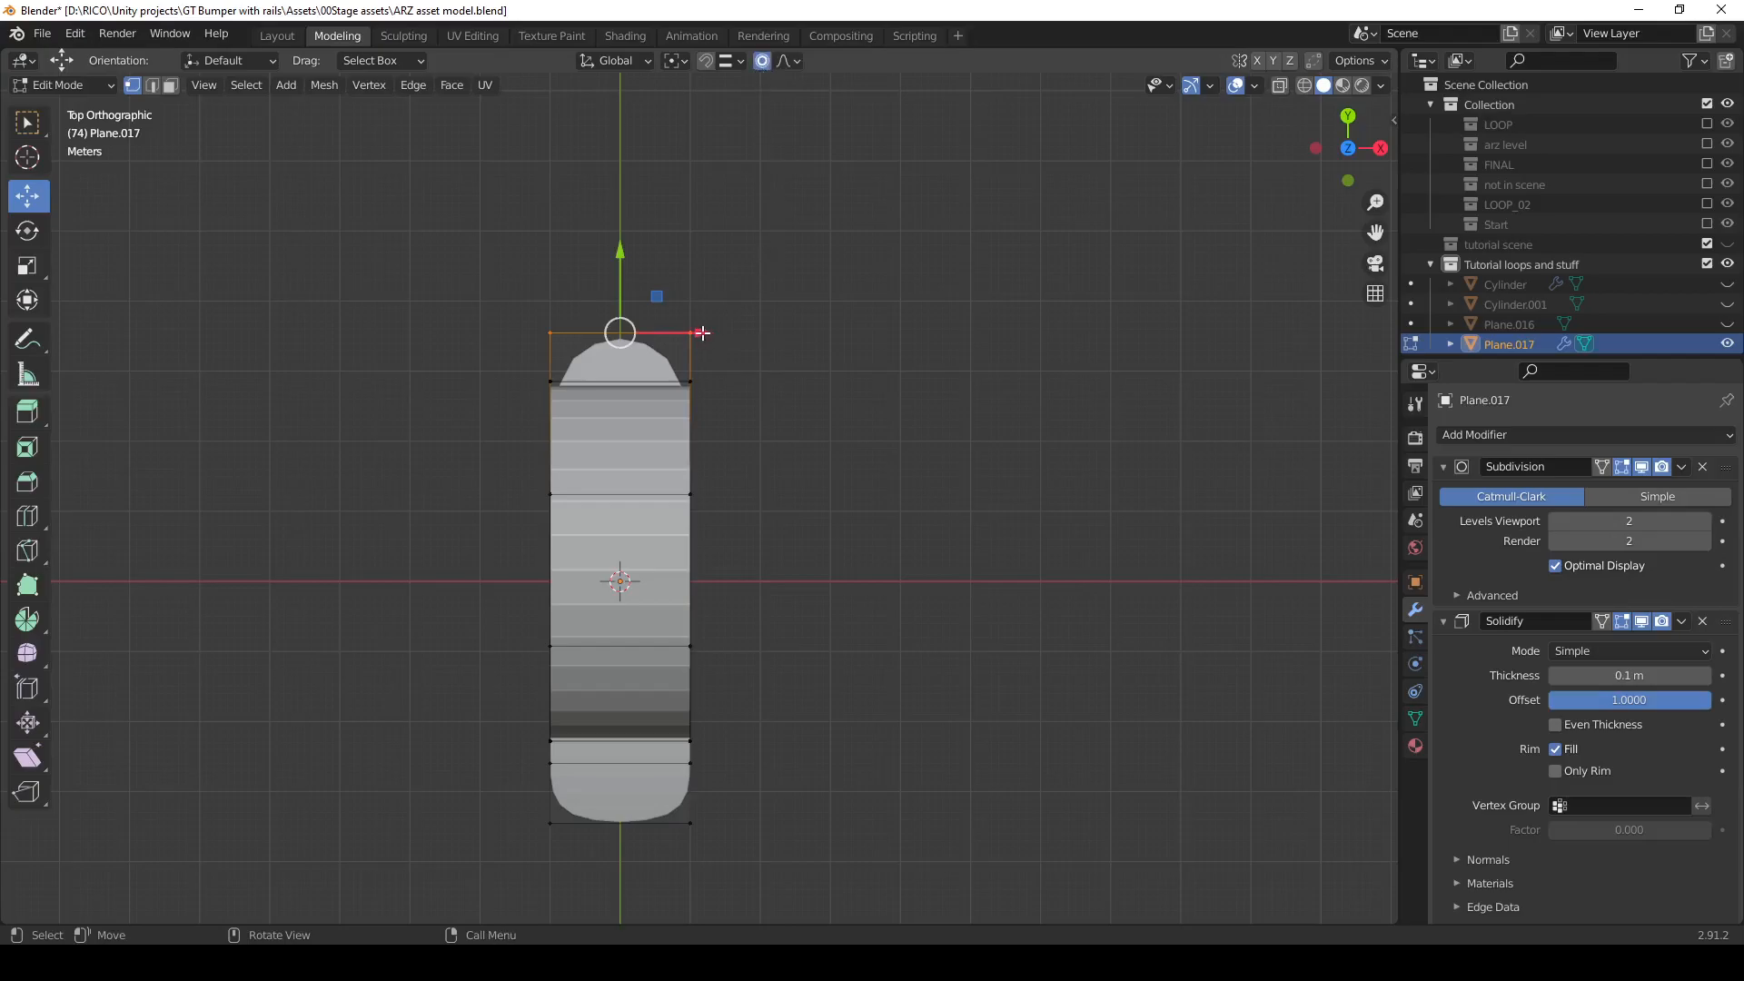
{"action": "mouse_move", "coordinate": [702, 334]}
{"action": "left_mouse_down"}
{"action": "mouse_move", "coordinate": [874, 338]}
{"action": "mouse_move", "coordinate": [516, 313]}
{"action": "mouse_move", "coordinate": [945, 346]}
{"action": "mouse_move", "coordinate": [860, 339]}
{"action": "mouse_move", "coordinate": [908, 346]}
{"action": "mouse_move", "coordinate": [876, 359]}
{"action": "left_mouse_up"}
{"action": "scroll", "coordinate": [873, 358], "scroll_direction": "down", "scroll_amount": 4}
{"action": "scroll", "coordinate": [876, 359], "scroll_direction": "down", "scroll_amount": 9}
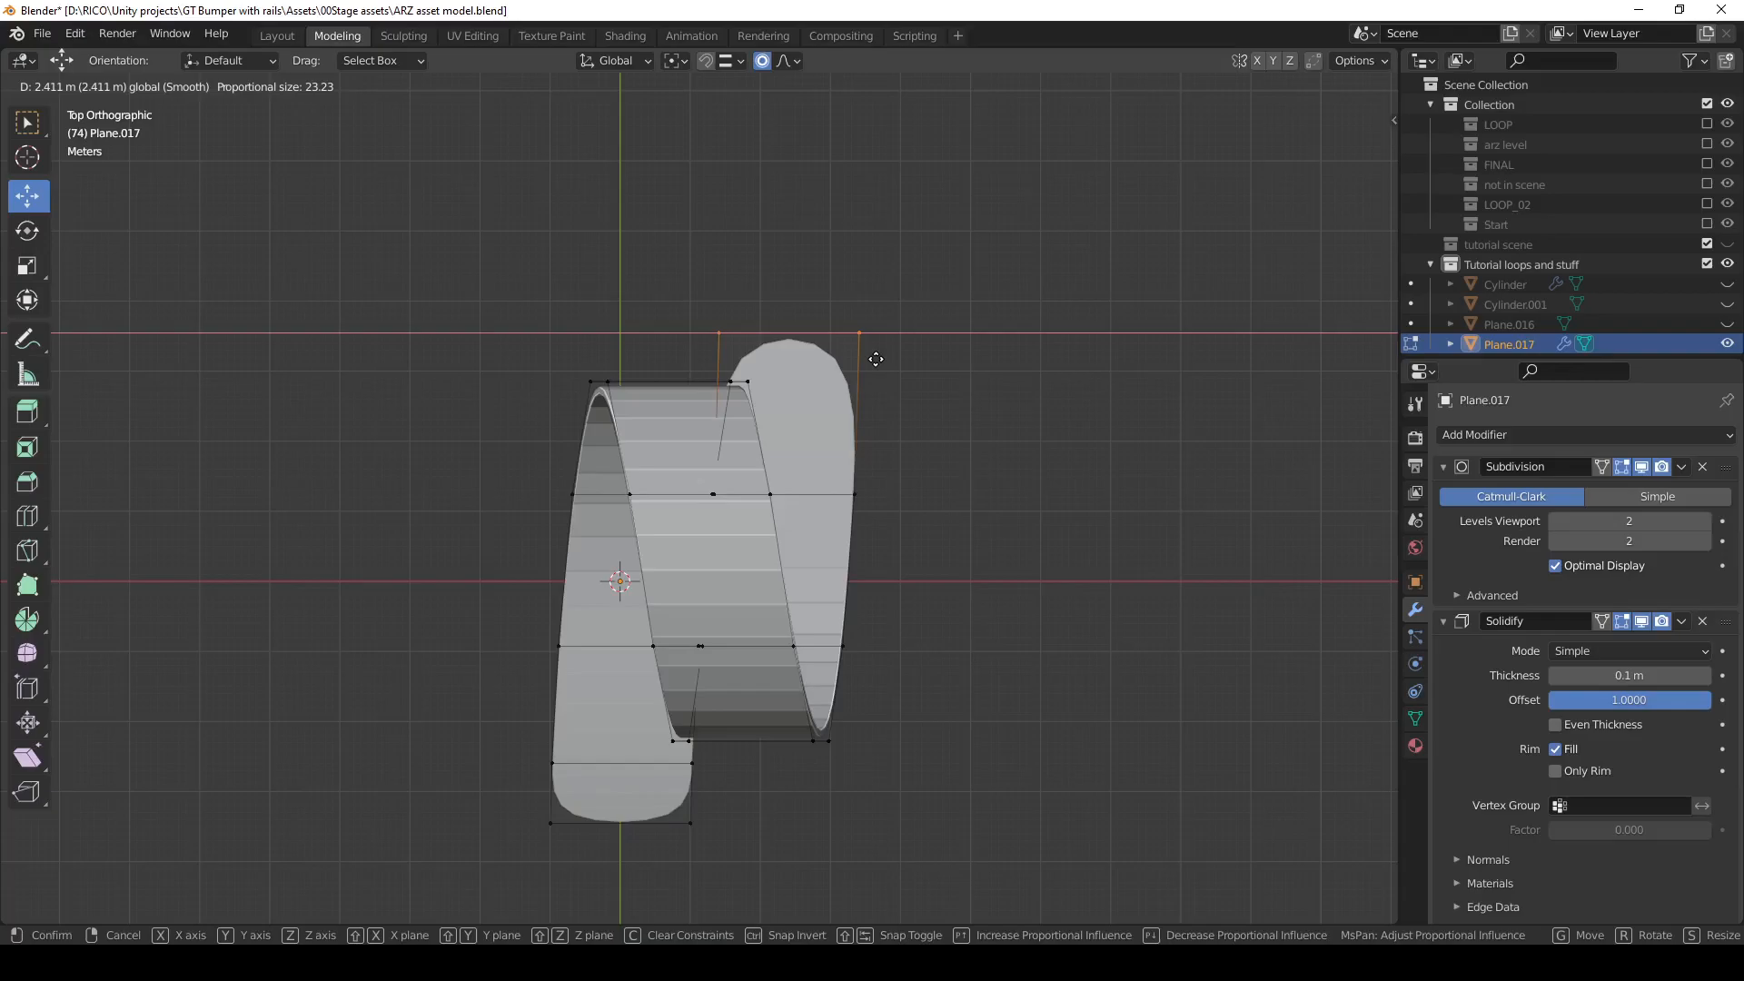
{"action": "left_click_drag", "start_coordinate": [876, 358], "coordinate": [875, 359]}
Shift the same end vertices about 0.34 m further along X with proportional editing.
{"action": "middle_click_drag", "start_coordinate": [1123, 627], "coordinate": [887, 542]}
{"action": "left_click_drag", "start_coordinate": [876, 539], "coordinate": [900, 547]}
{"action": "middle_click_drag", "start_coordinate": [826, 506], "coordinate": [704, 436]}
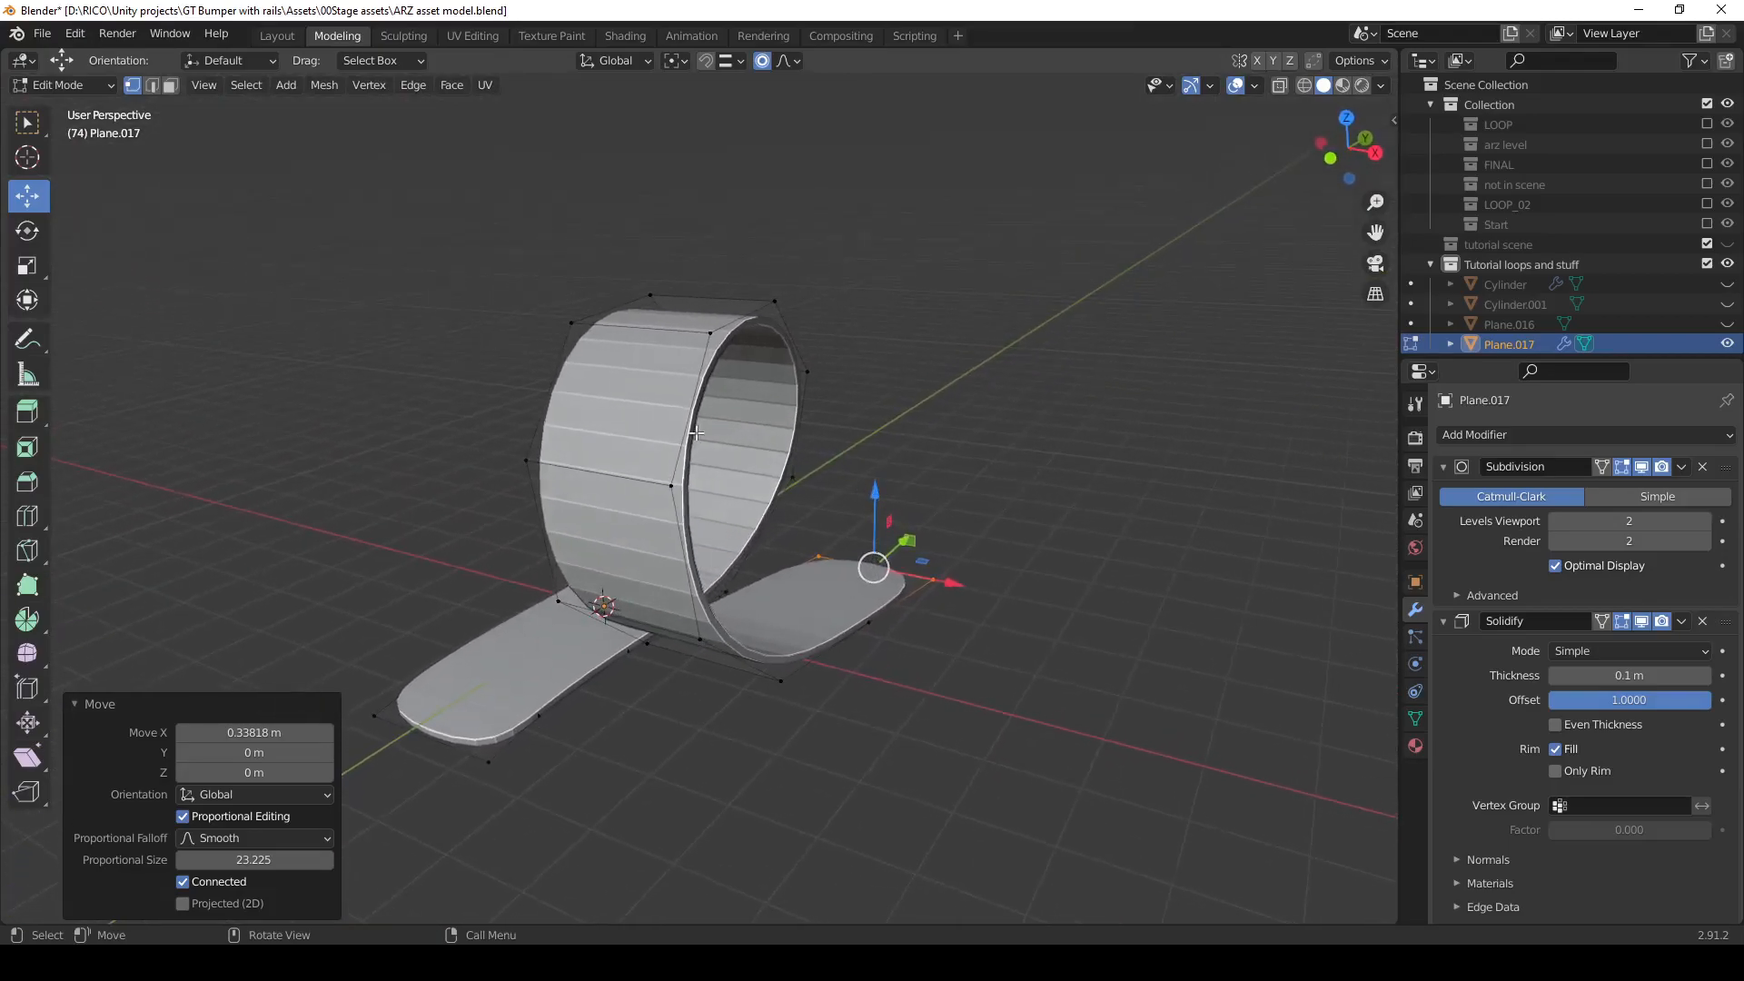
Shade the loop smooth in Object Mode and enable Auto Smooth at 30° for its normals.
{"action": "key", "text": "Tab"}
{"action": "right_click", "coordinate": [761, 439]}
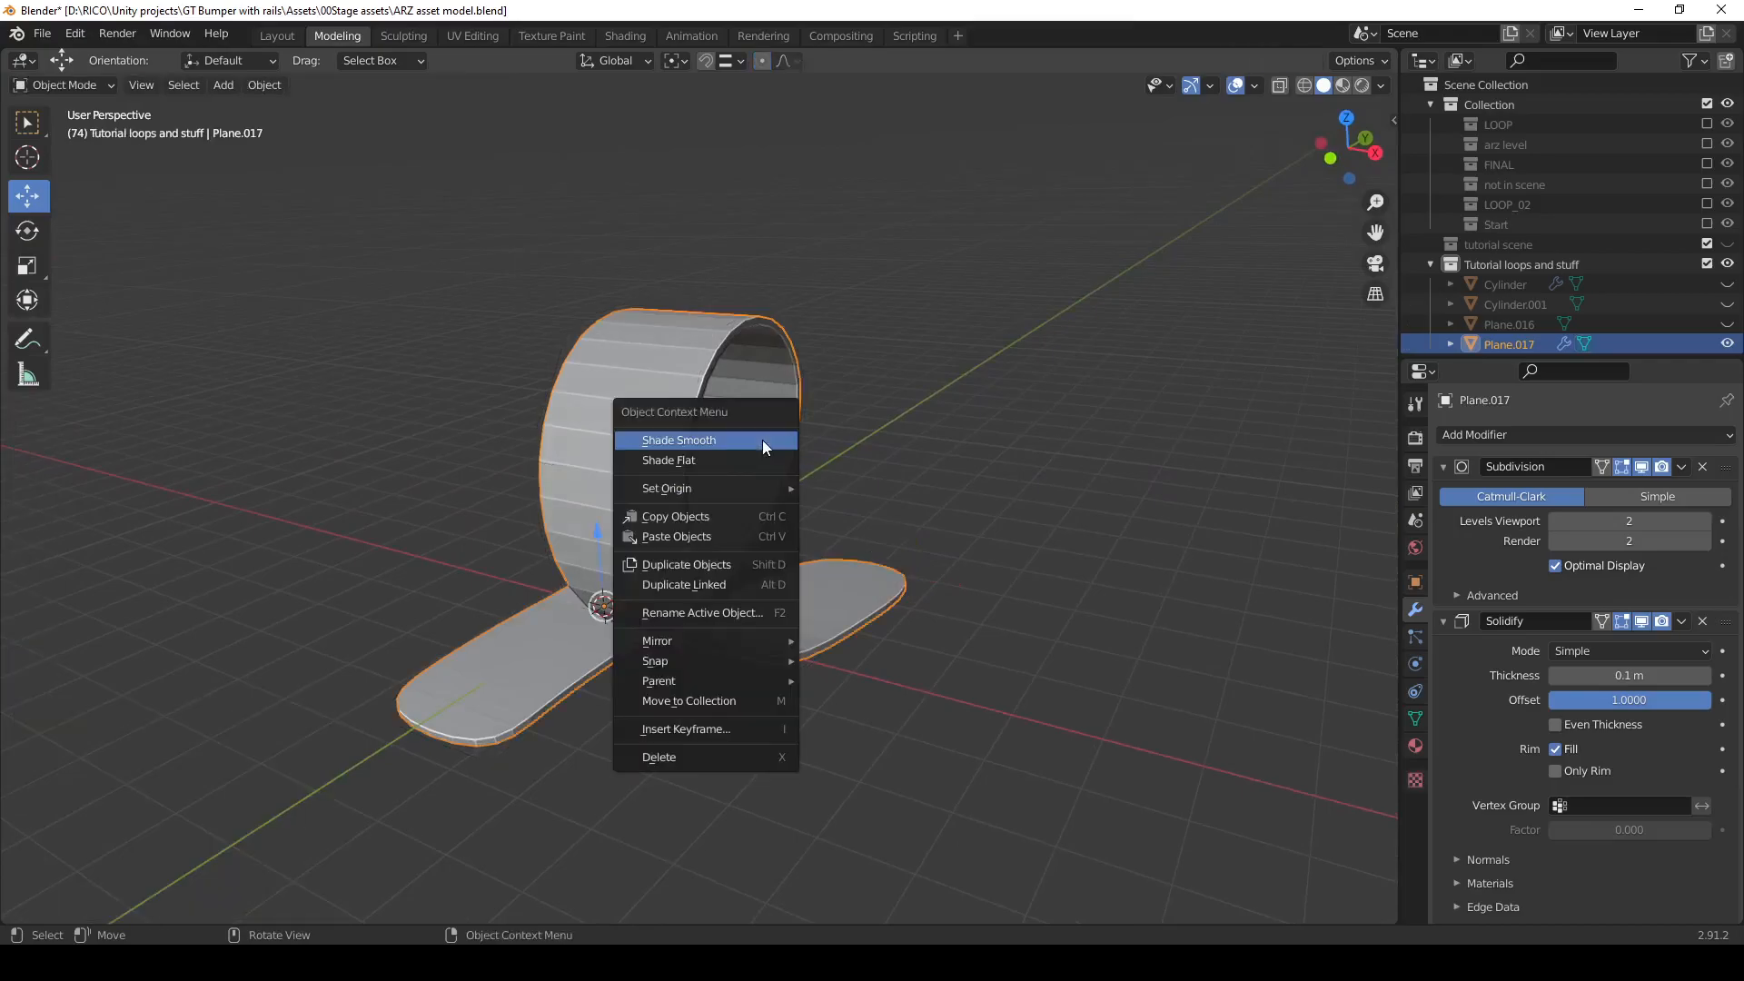
{"action": "left_click", "coordinate": [761, 439]}
{"action": "left_click", "coordinate": [1414, 718]}
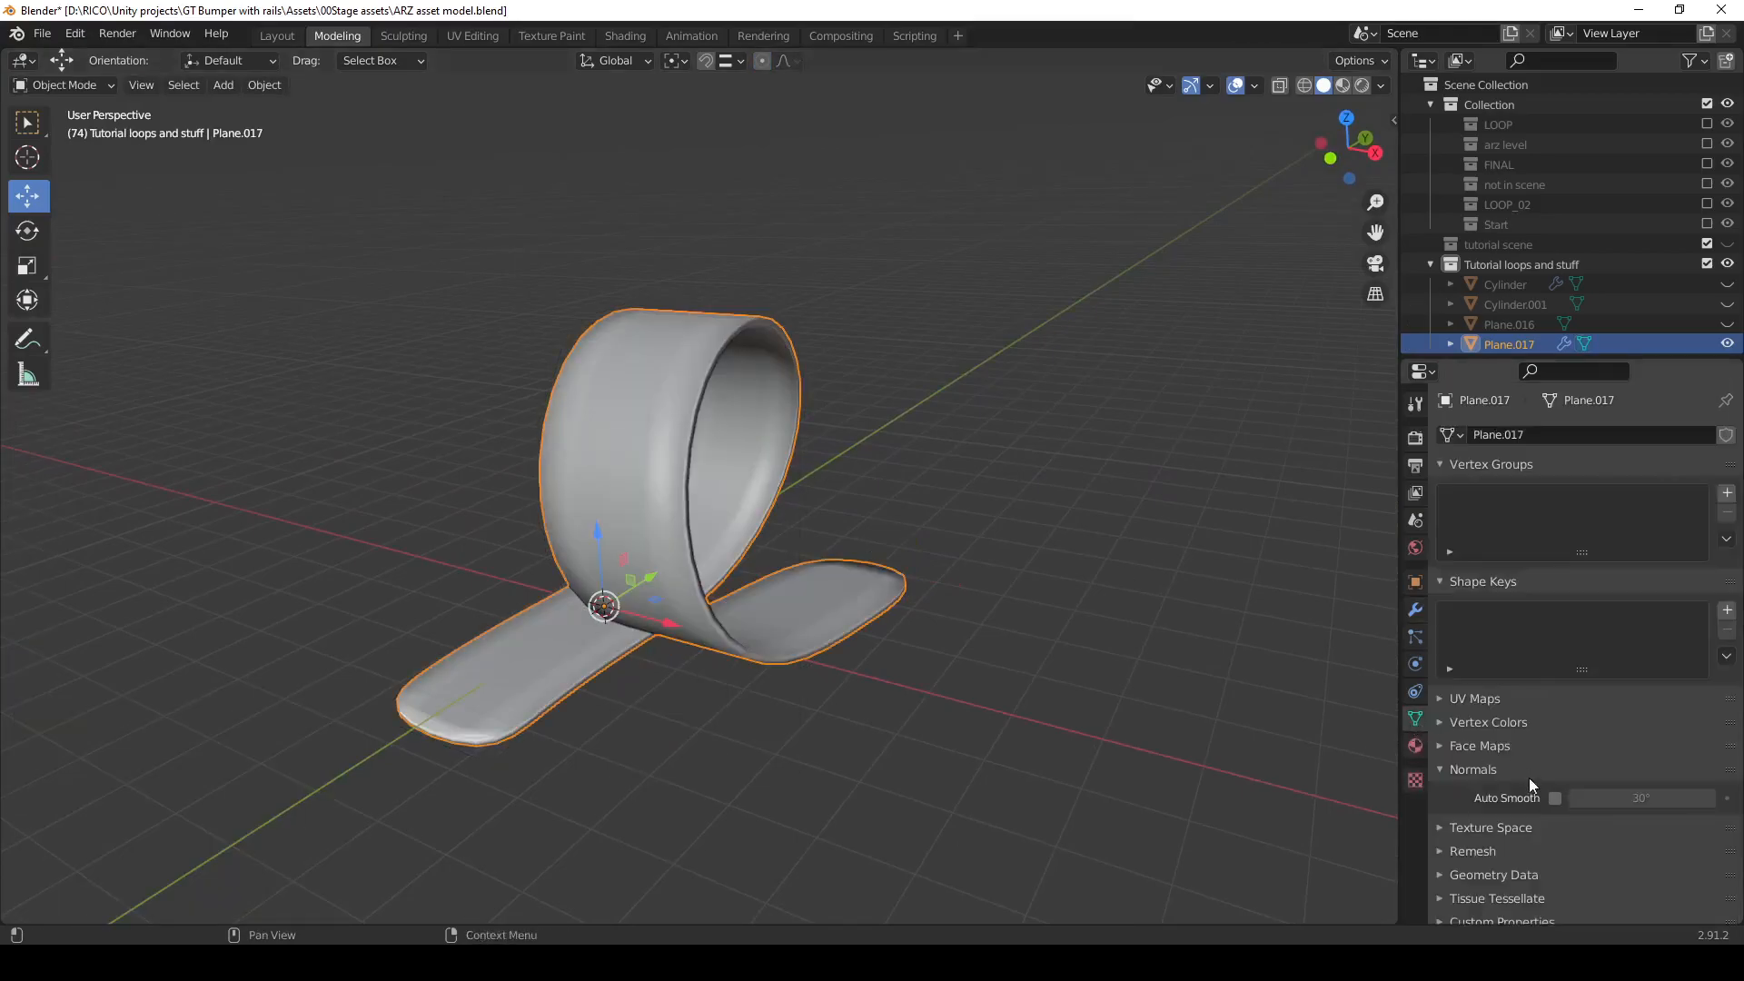
{"action": "left_click", "coordinate": [1554, 797]}
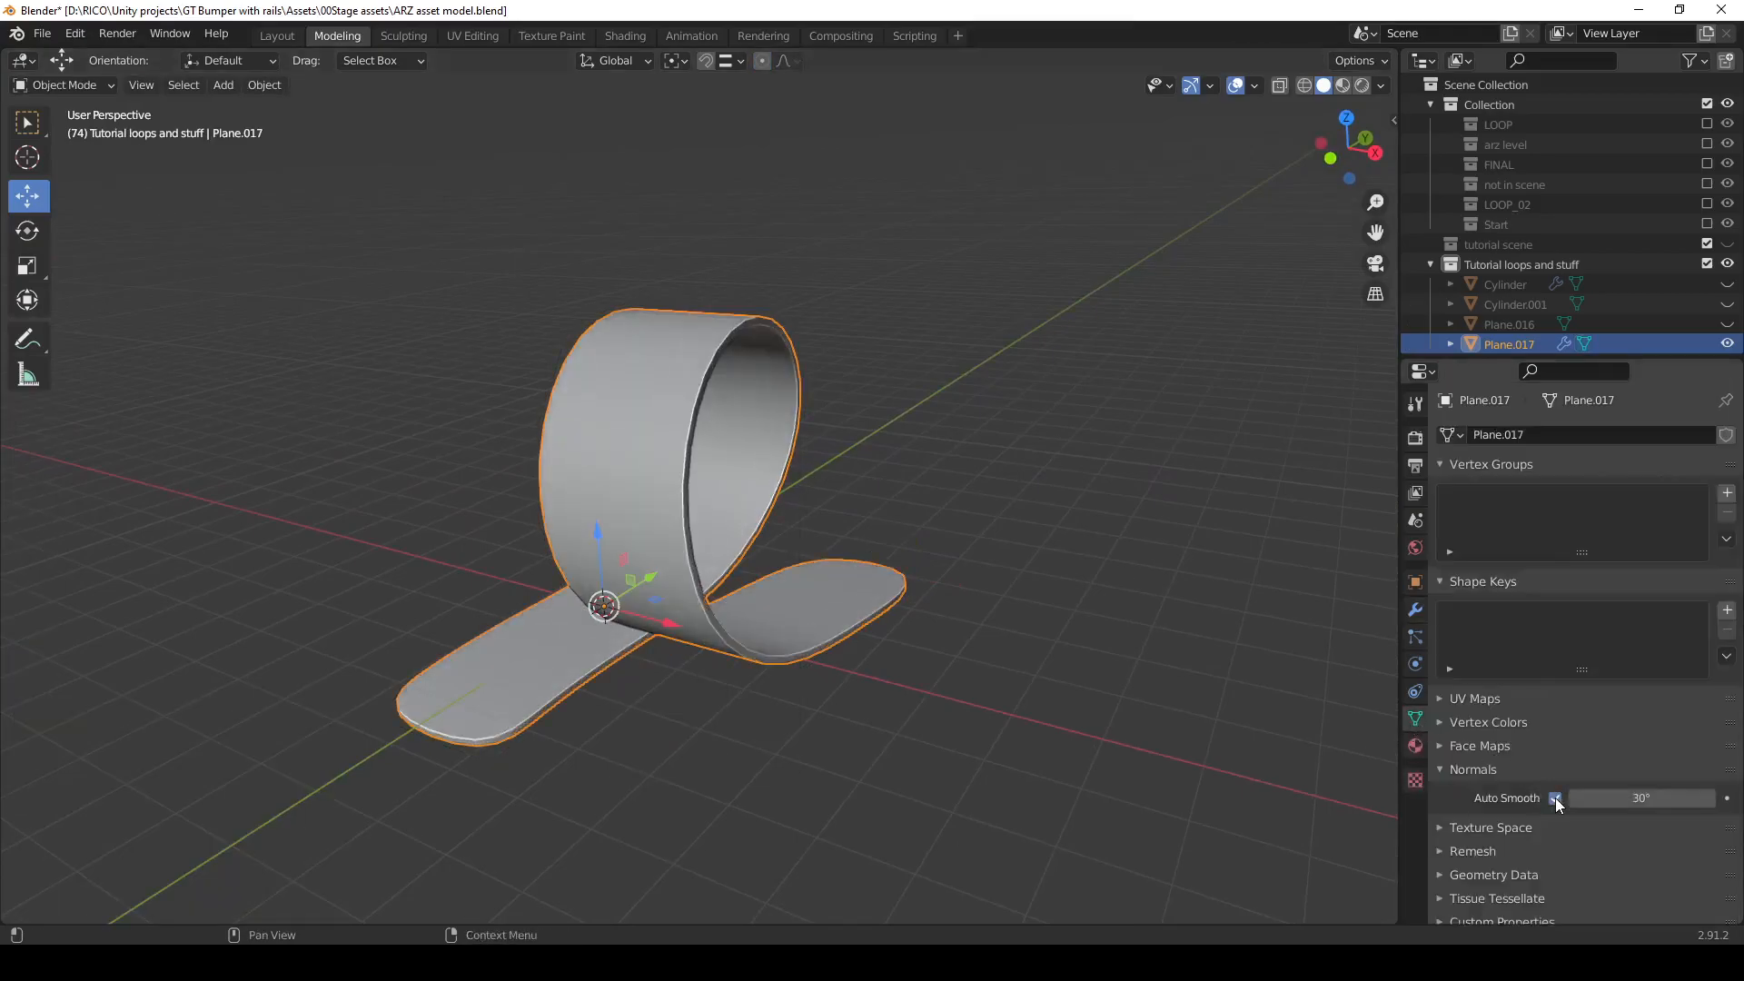
{"action": "left_click", "coordinate": [936, 433]}
Crease the three outer edges at each end of the loop strip with factor 1, then return to Object Mode.
{"action": "middle_click_drag", "start_coordinate": [943, 548], "coordinate": [901, 580]}
{"action": "key", "text": "Tab"}
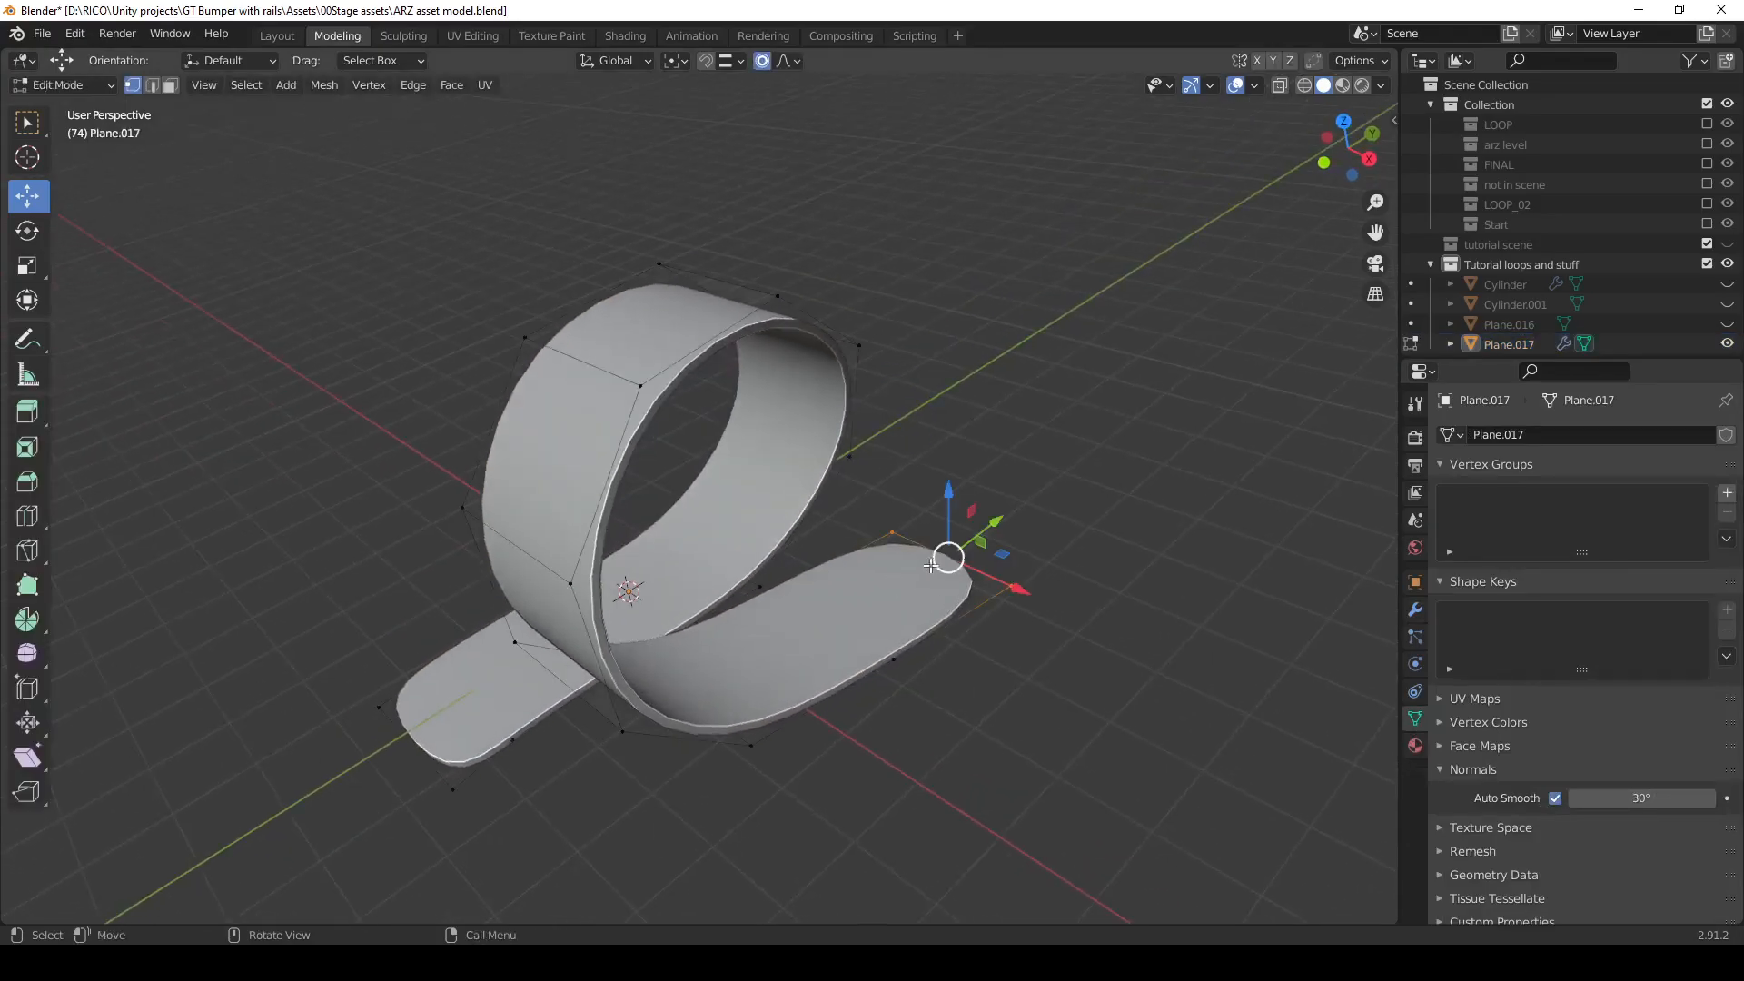
{"action": "key", "text": "2"}
{"action": "left_click", "coordinate": [940, 604]}
{"action": "left_click", "coordinate": [972, 609], "text": "shift"}
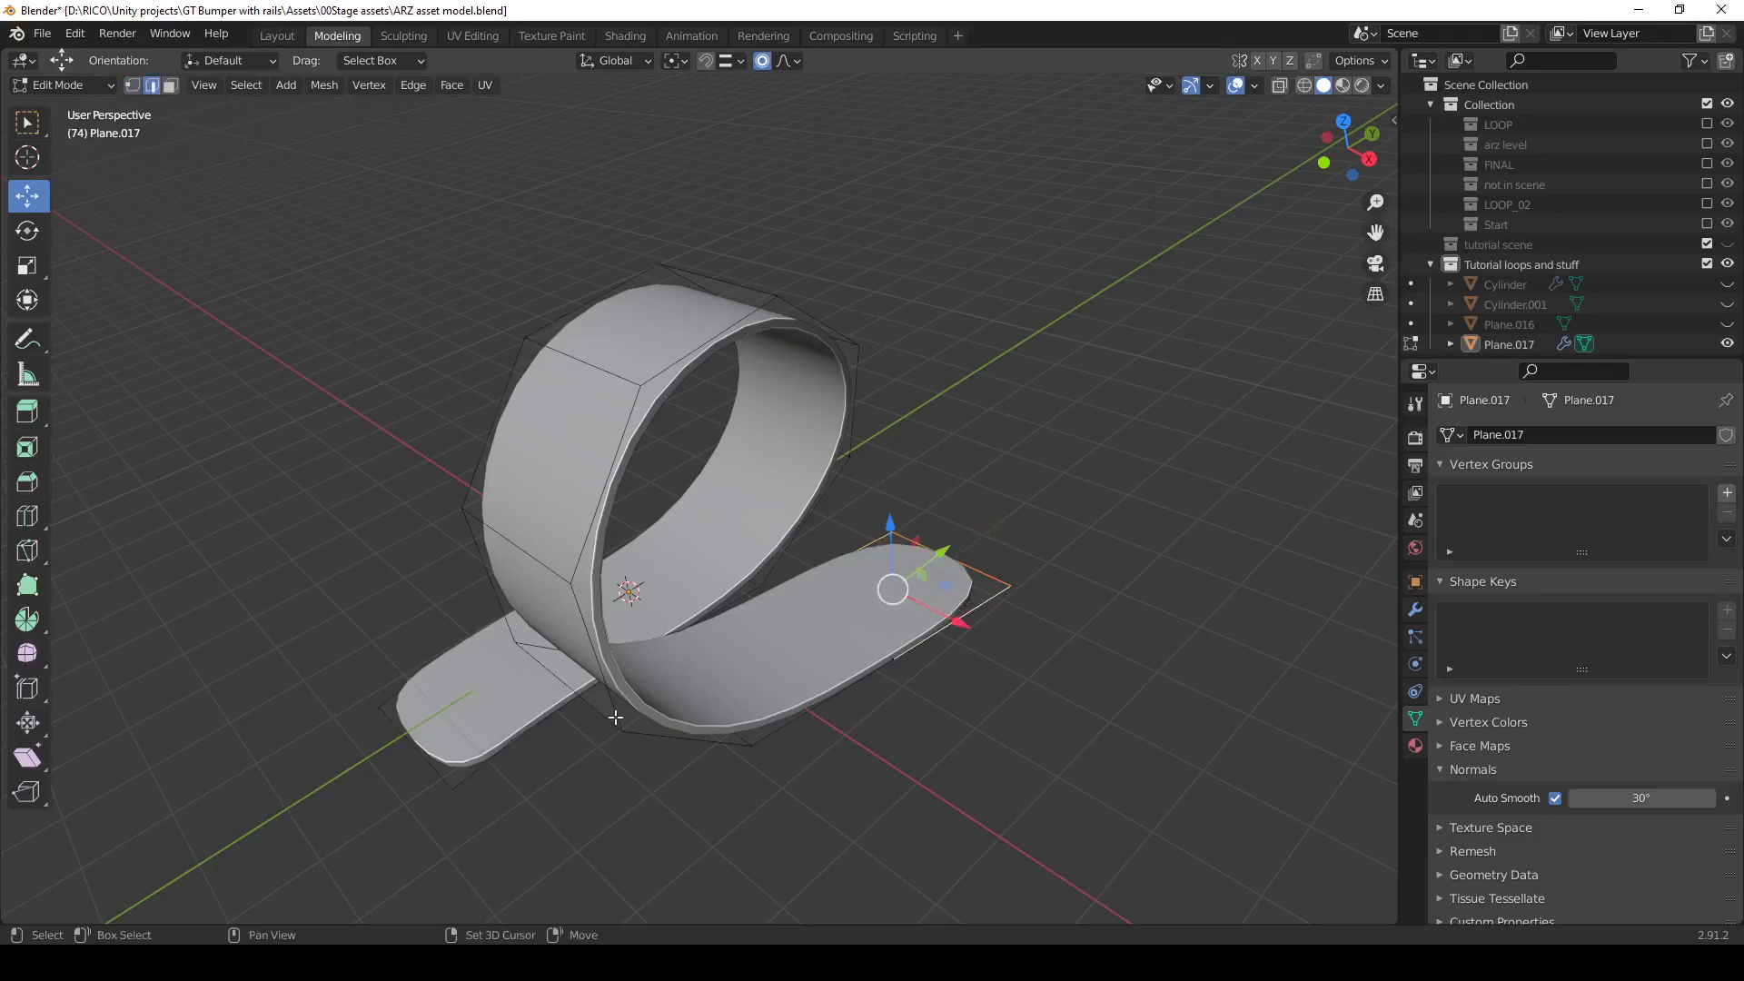
{"action": "left_click", "coordinate": [533, 730], "text": "shift"}
{"action": "left_click", "coordinate": [432, 665], "text": "shift"}
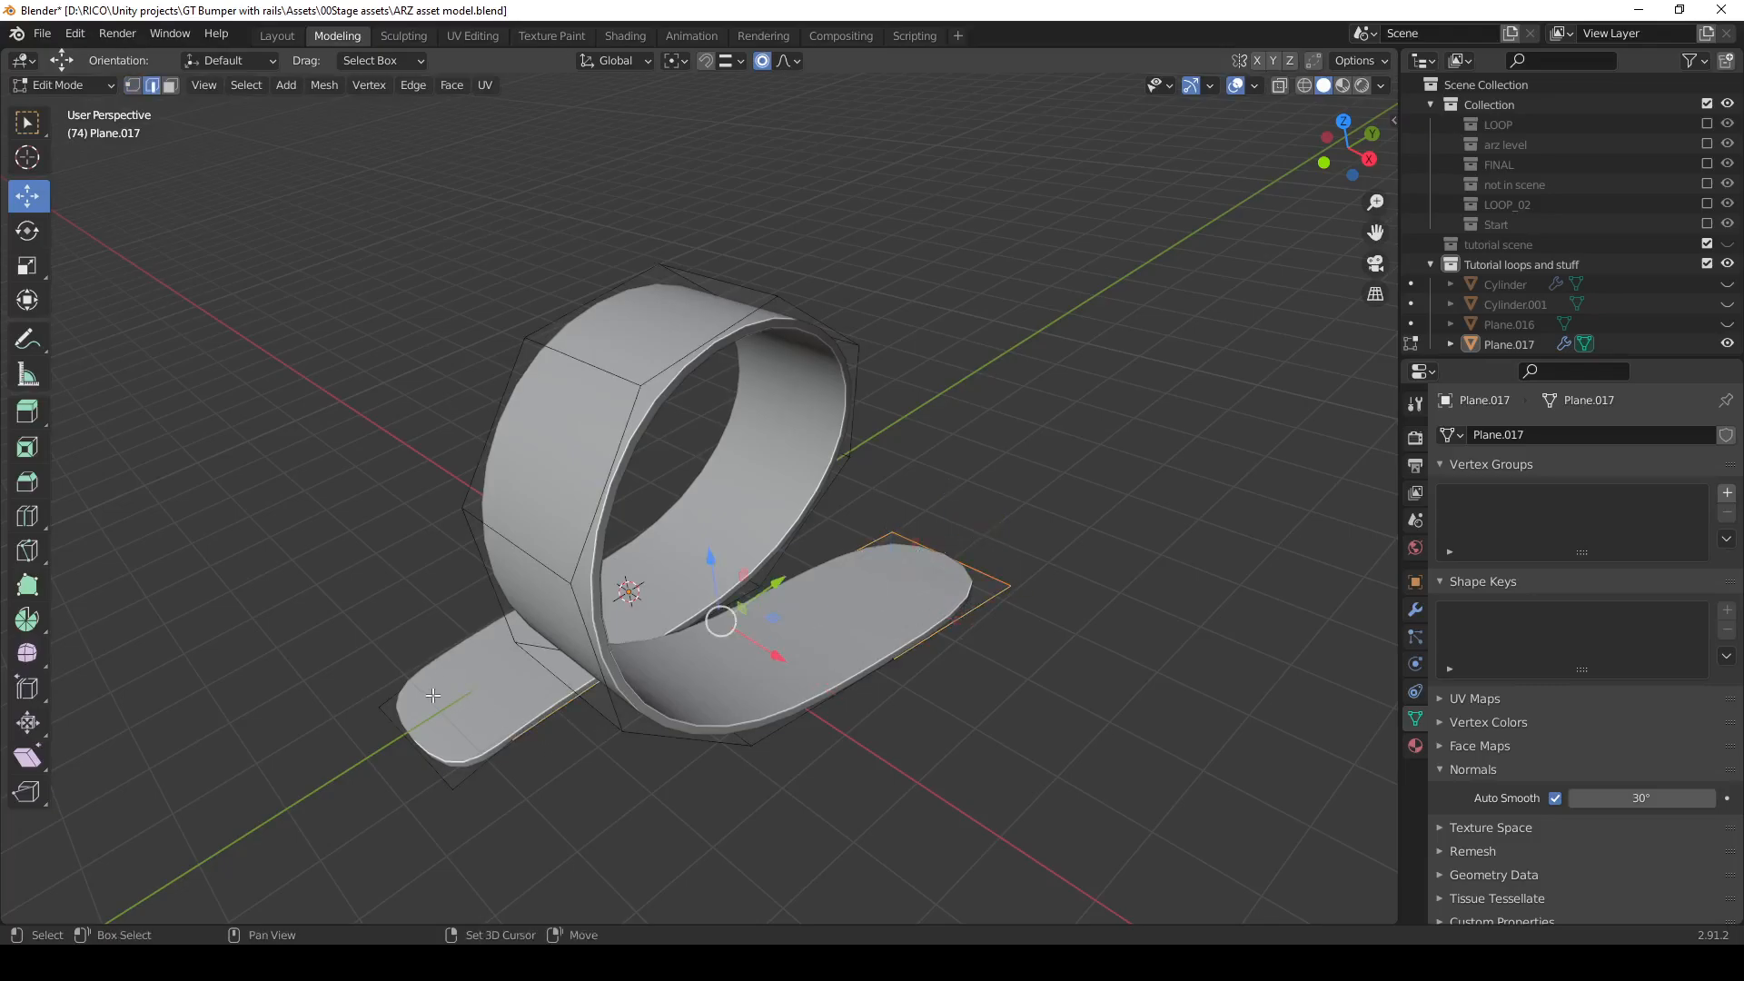
{"action": "left_click", "coordinate": [483, 756]}
{"action": "left_click", "coordinate": [403, 691], "text": "shift"}
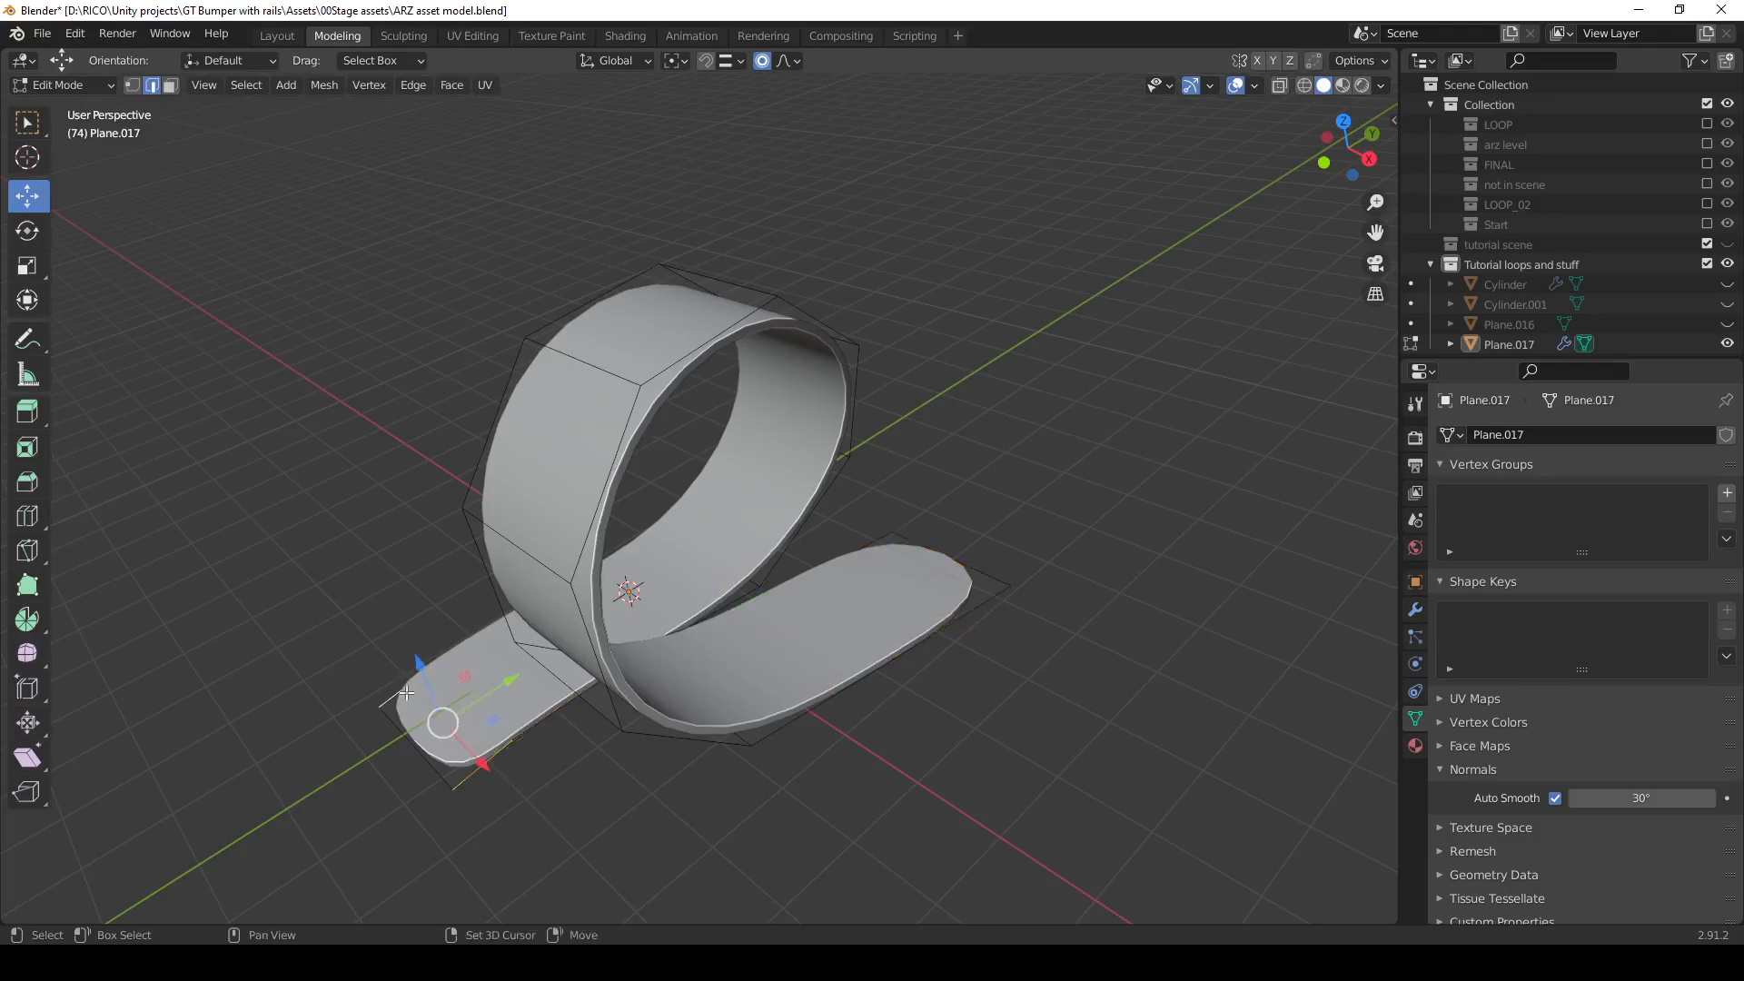
{"action": "left_click", "coordinate": [839, 547], "text": "shift"}
{"action": "left_click", "coordinate": [959, 554], "text": "shift"}
{"action": "left_click", "coordinate": [985, 617], "text": "shift"}
{"action": "key", "text": "shift+e"}
{"action": "key", "text": "1"}
{"action": "key", "text": "Return"}
{"action": "middle_click_drag", "start_coordinate": [1012, 608], "coordinate": [611, 447]}
{"action": "key", "text": "Tab"}
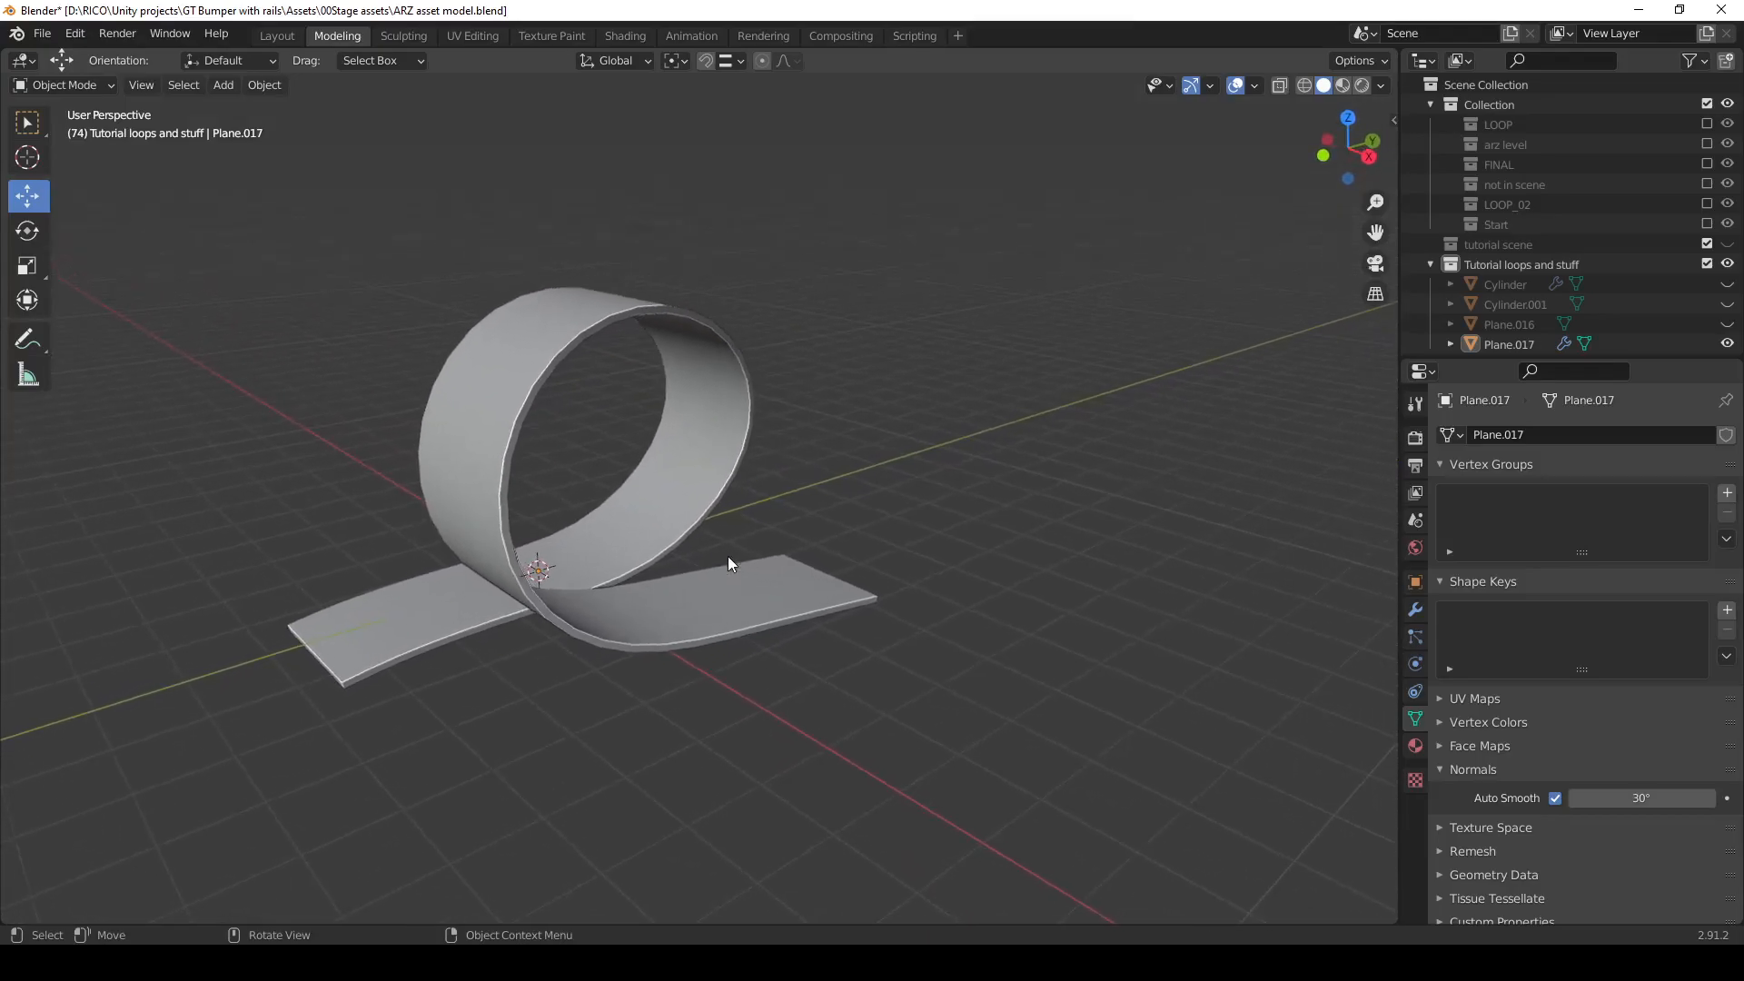
Select the three creased edges at the positive-Y end and turn off Edit Mode display of the Solidify and Subdivision modifiers.
{"action": "key", "text": "Tab"}
{"action": "middle_click_drag", "start_coordinate": [756, 589], "coordinate": [778, 510]}
{"action": "left_click_drag", "start_coordinate": [759, 525], "coordinate": [978, 823]}
{"action": "mouse_move", "coordinate": [977, 823]}
{"action": "middle_mouse_down"}
{"action": "mouse_move", "coordinate": [954, 720]}
{"action": "mouse_move", "coordinate": [887, 724]}
{"action": "mouse_move", "coordinate": [813, 642]}
{"action": "mouse_move", "coordinate": [844, 627]}
{"action": "mouse_move", "coordinate": [904, 709]}
{"action": "middle_mouse_up"}
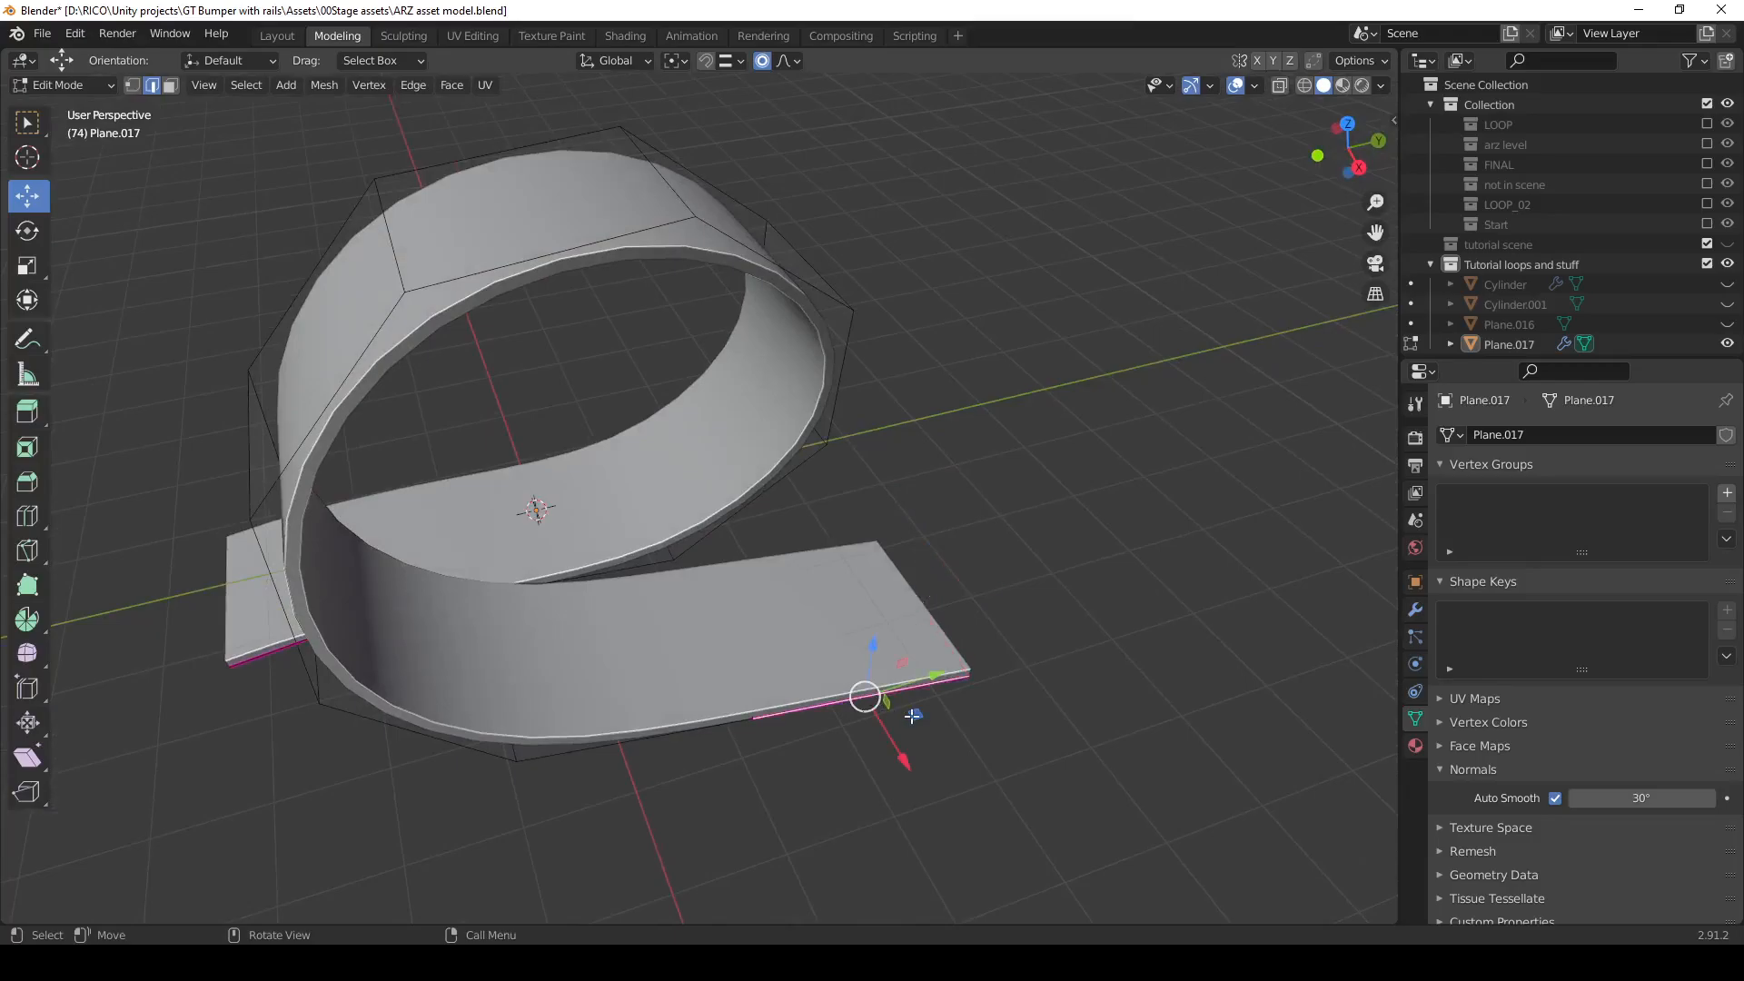
{"action": "left_click", "coordinate": [788, 536], "text": "shift"}
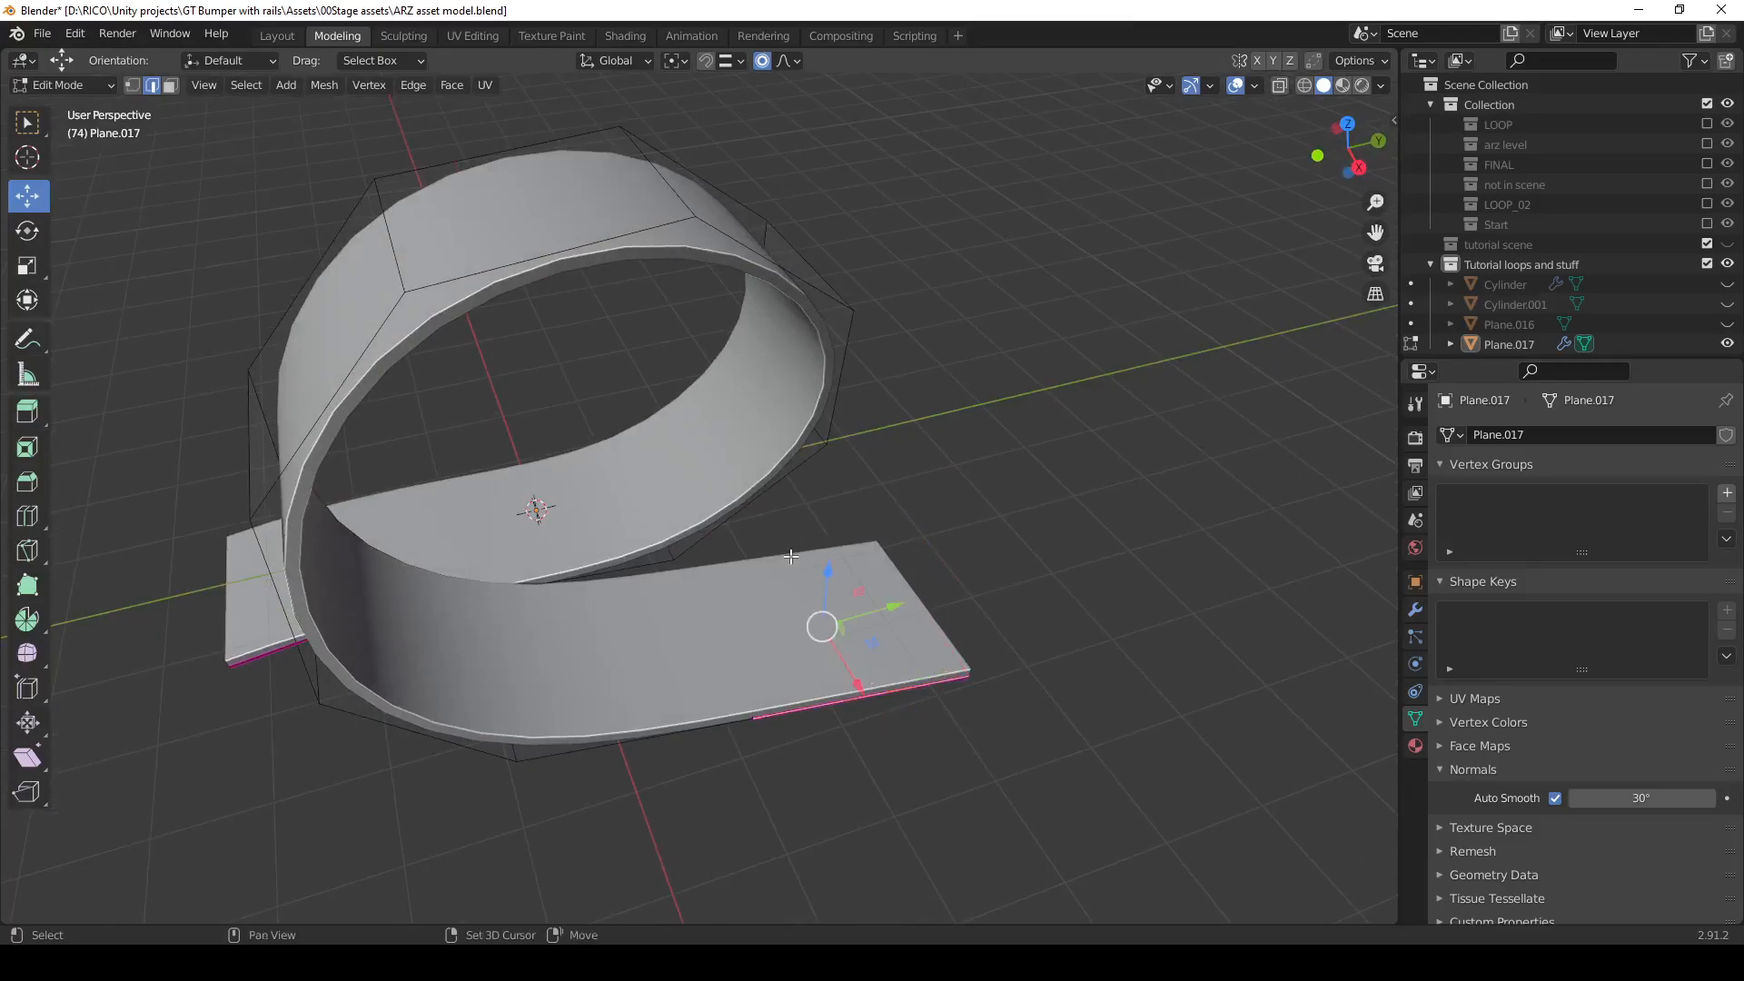
{"action": "left_click", "coordinate": [1415, 610]}
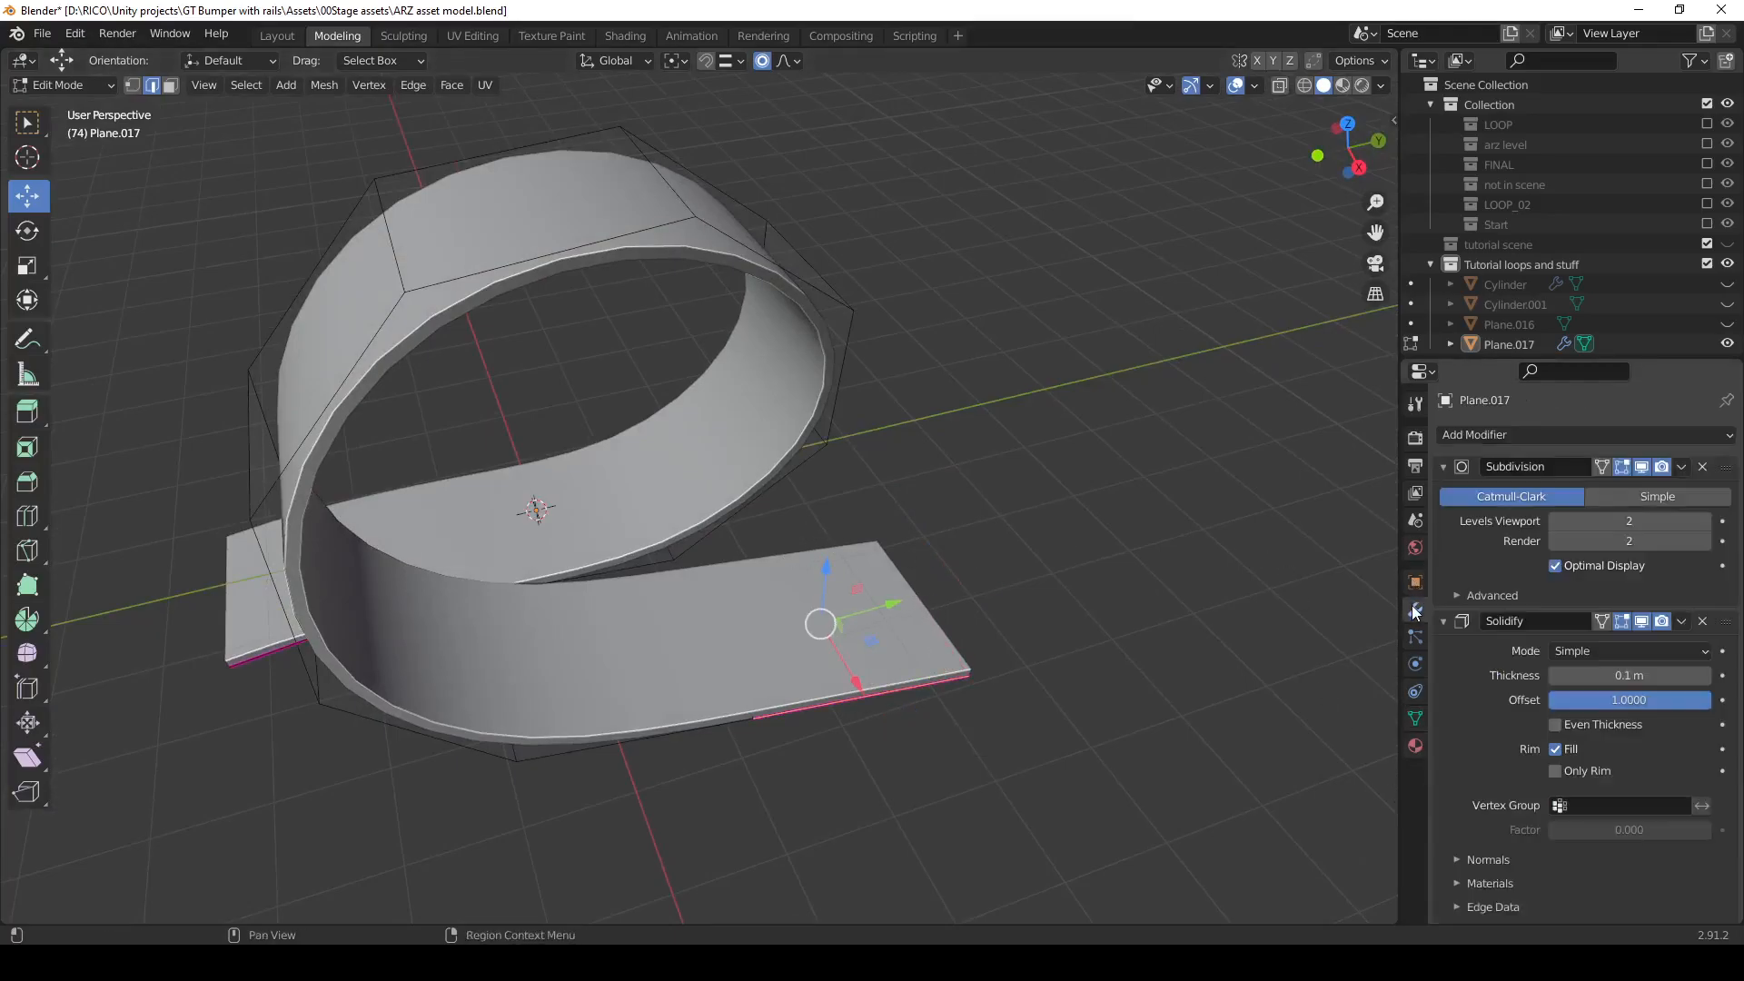
{"action": "left_click", "coordinate": [1445, 621]}
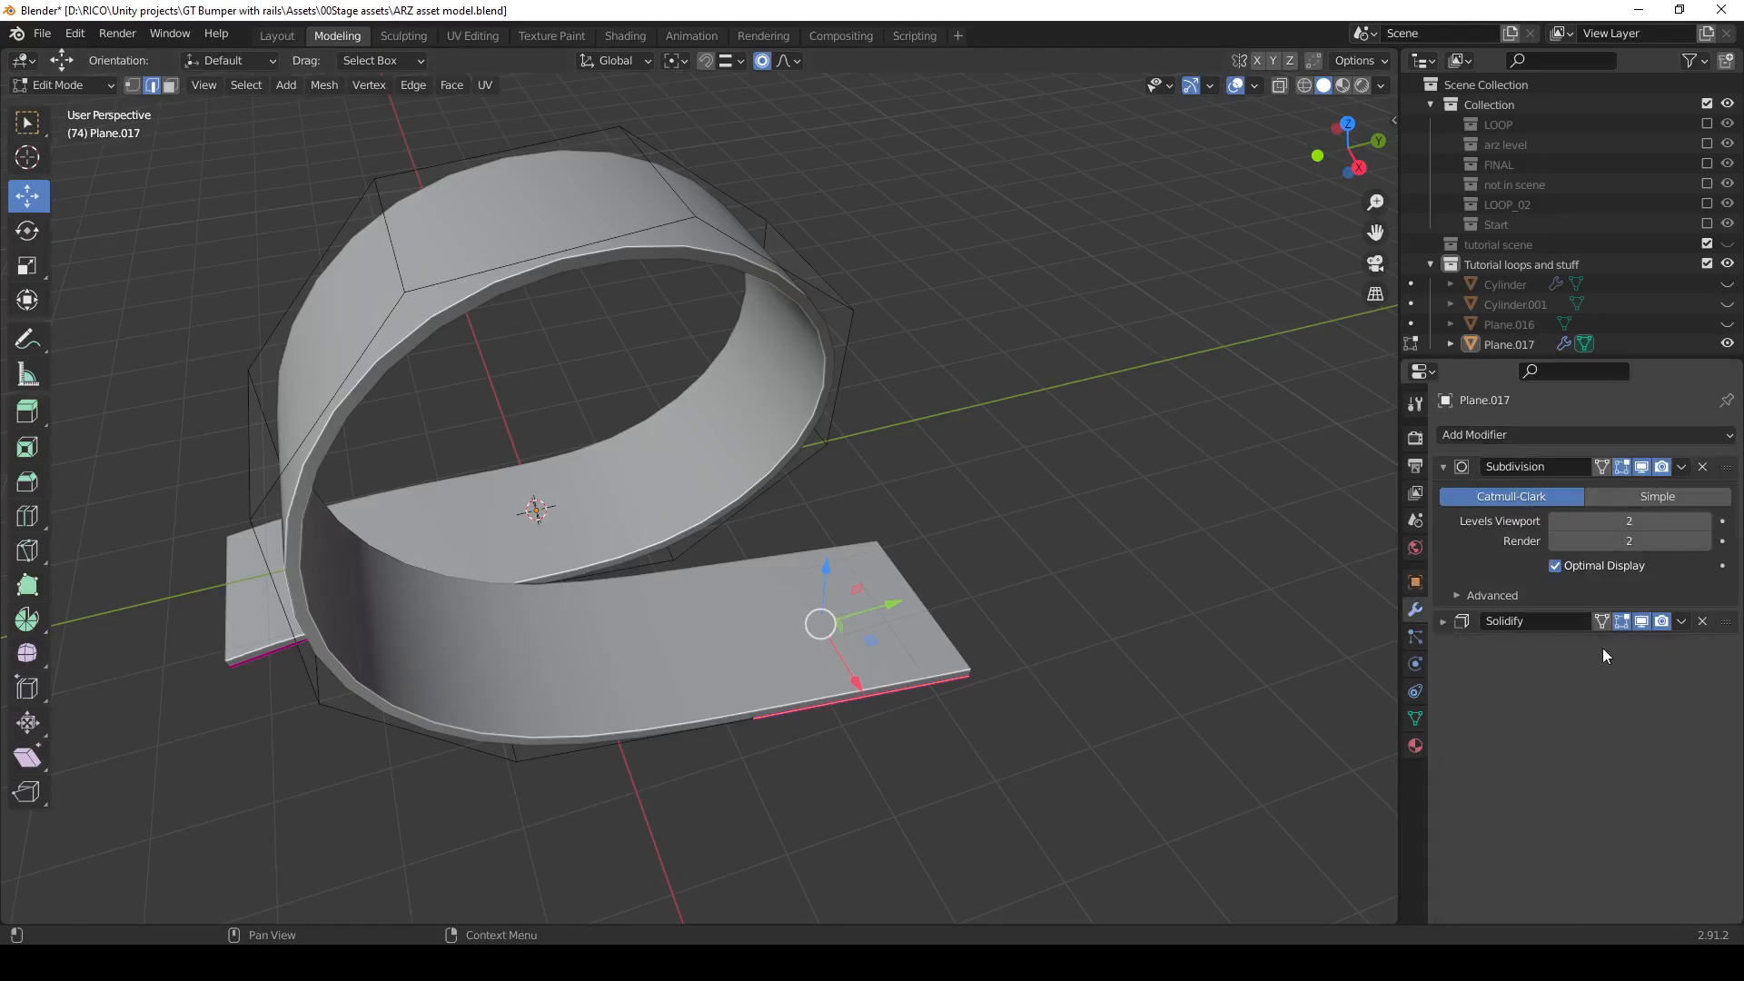
{"action": "left_click", "coordinate": [1622, 624]}
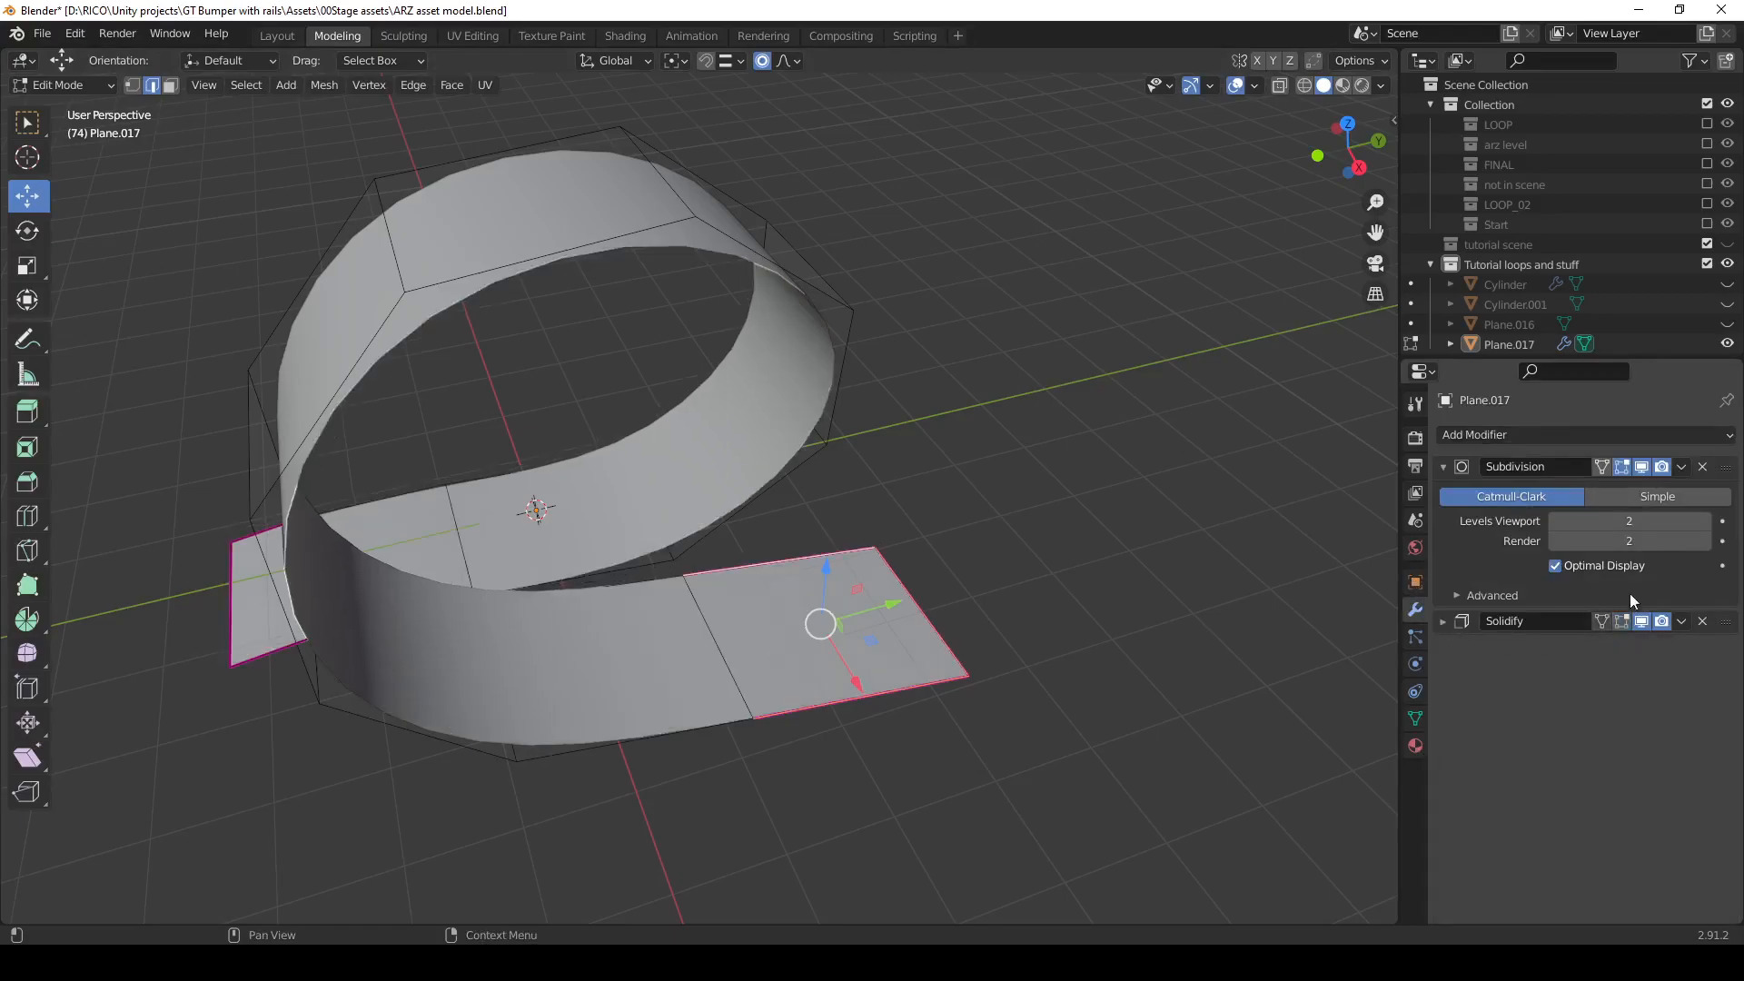
{"action": "left_click", "coordinate": [1622, 466]}
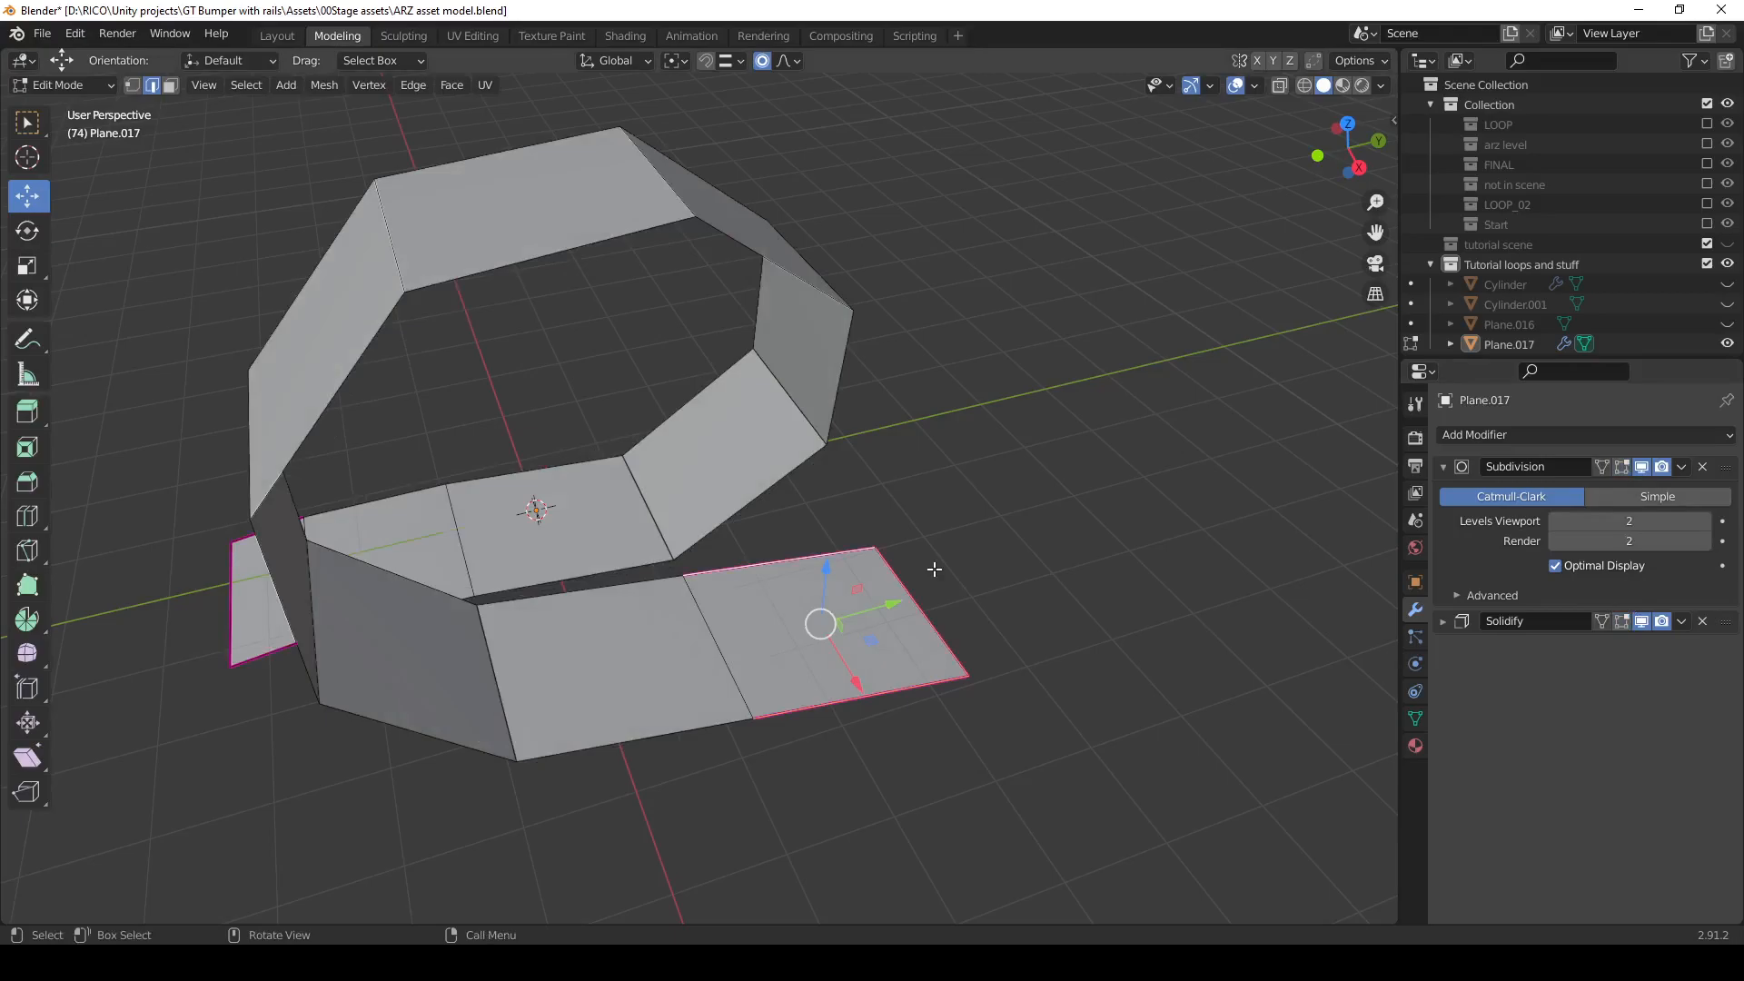
Remove the crease from the selected end edges by applying an edge crease factor of -1.
{"action": "key", "text": "shift+e"}
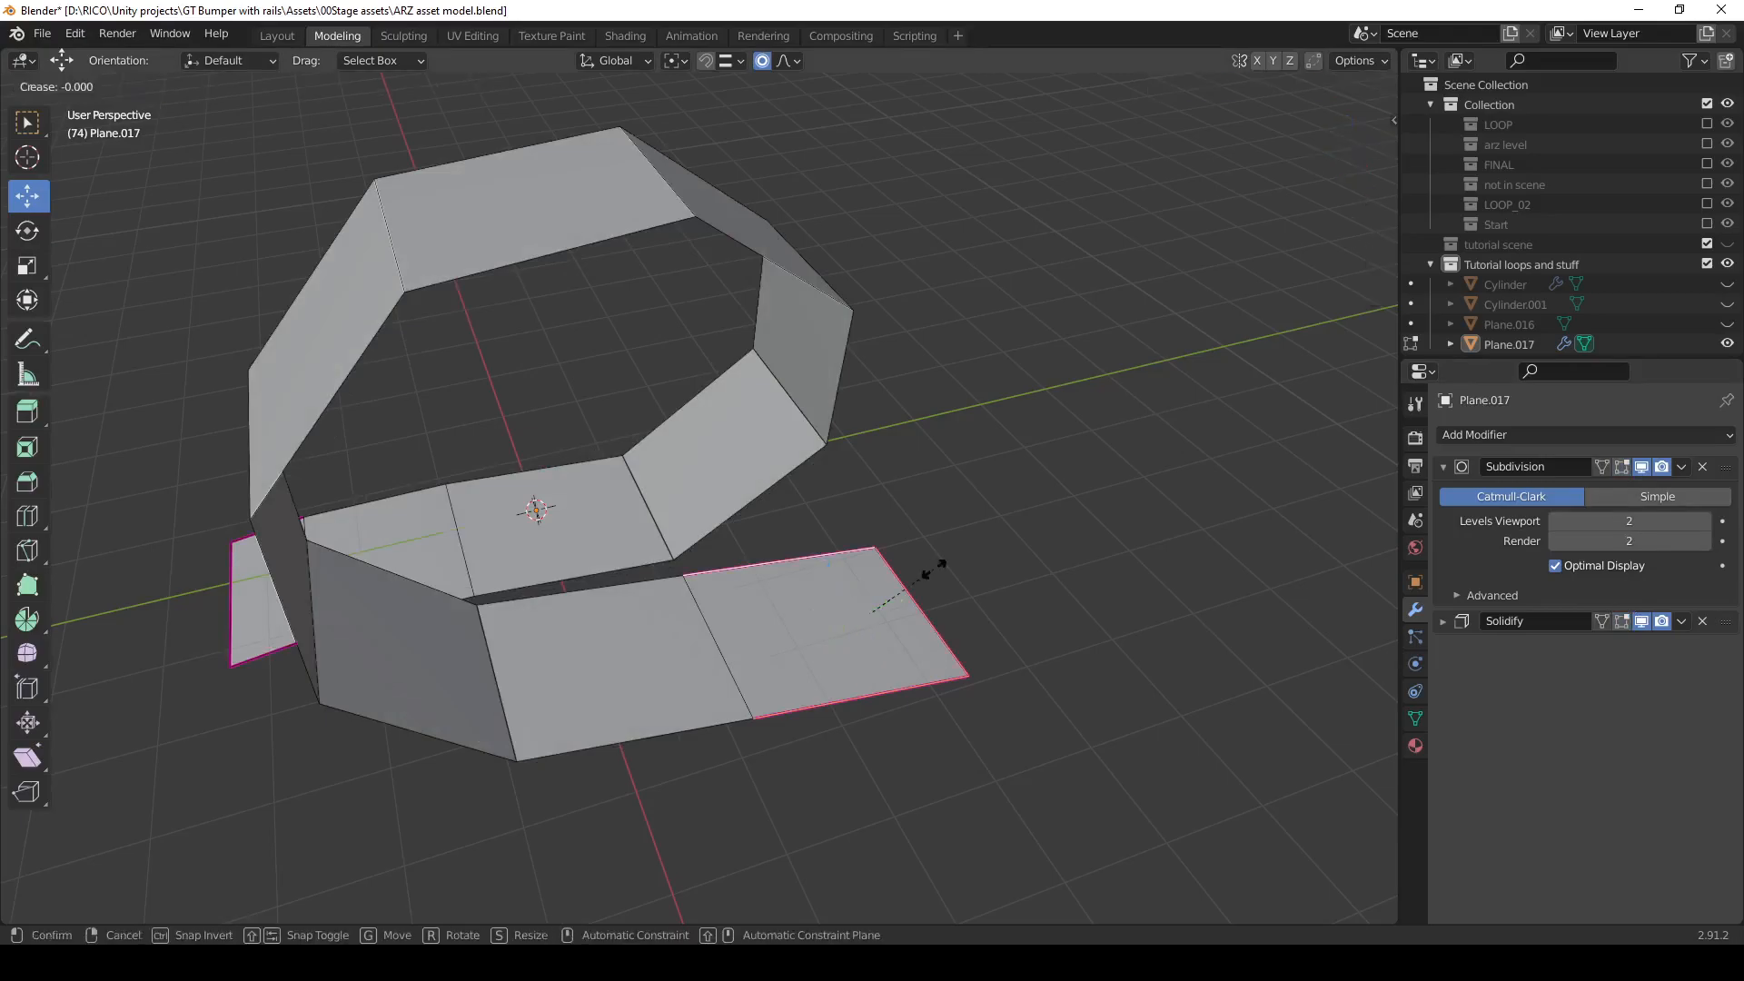
{"action": "type", "text": "-1"}
{"action": "key", "text": "Return"}
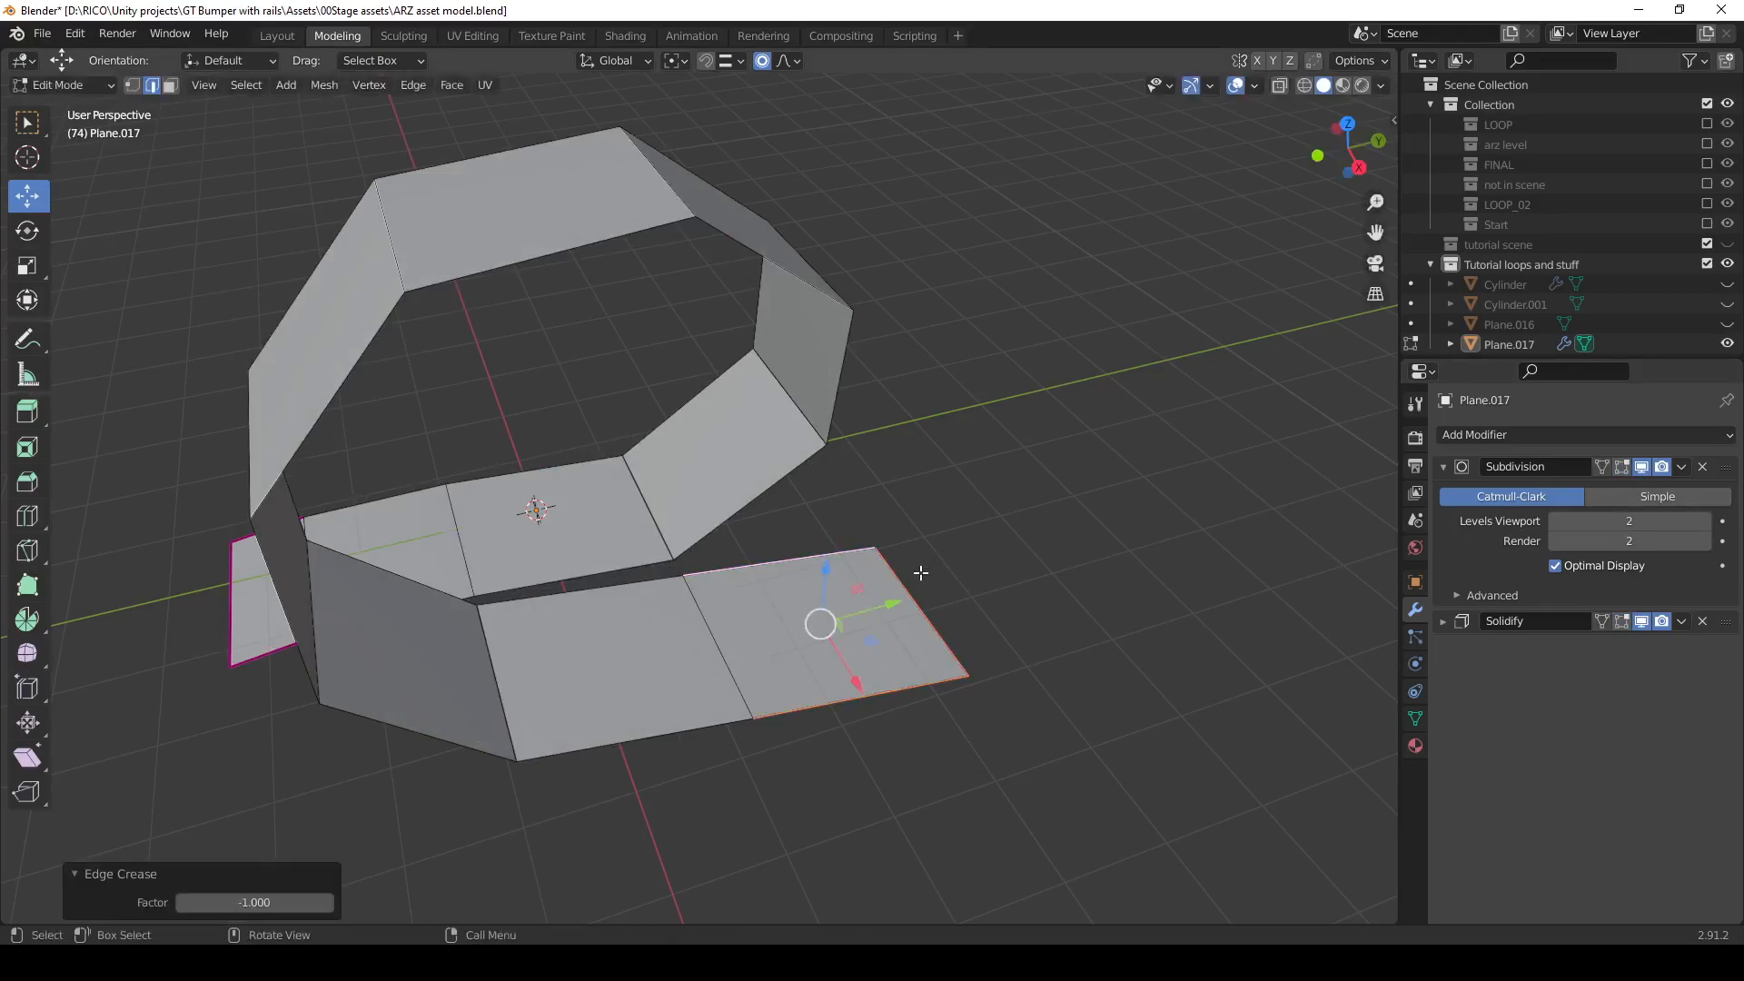
In right-side wireframe view, extrude the positive-Y end edge through five points to form a rising ramp that levels off at its top.
{"action": "middle_click_drag", "start_coordinate": [815, 657], "coordinate": [727, 600]}
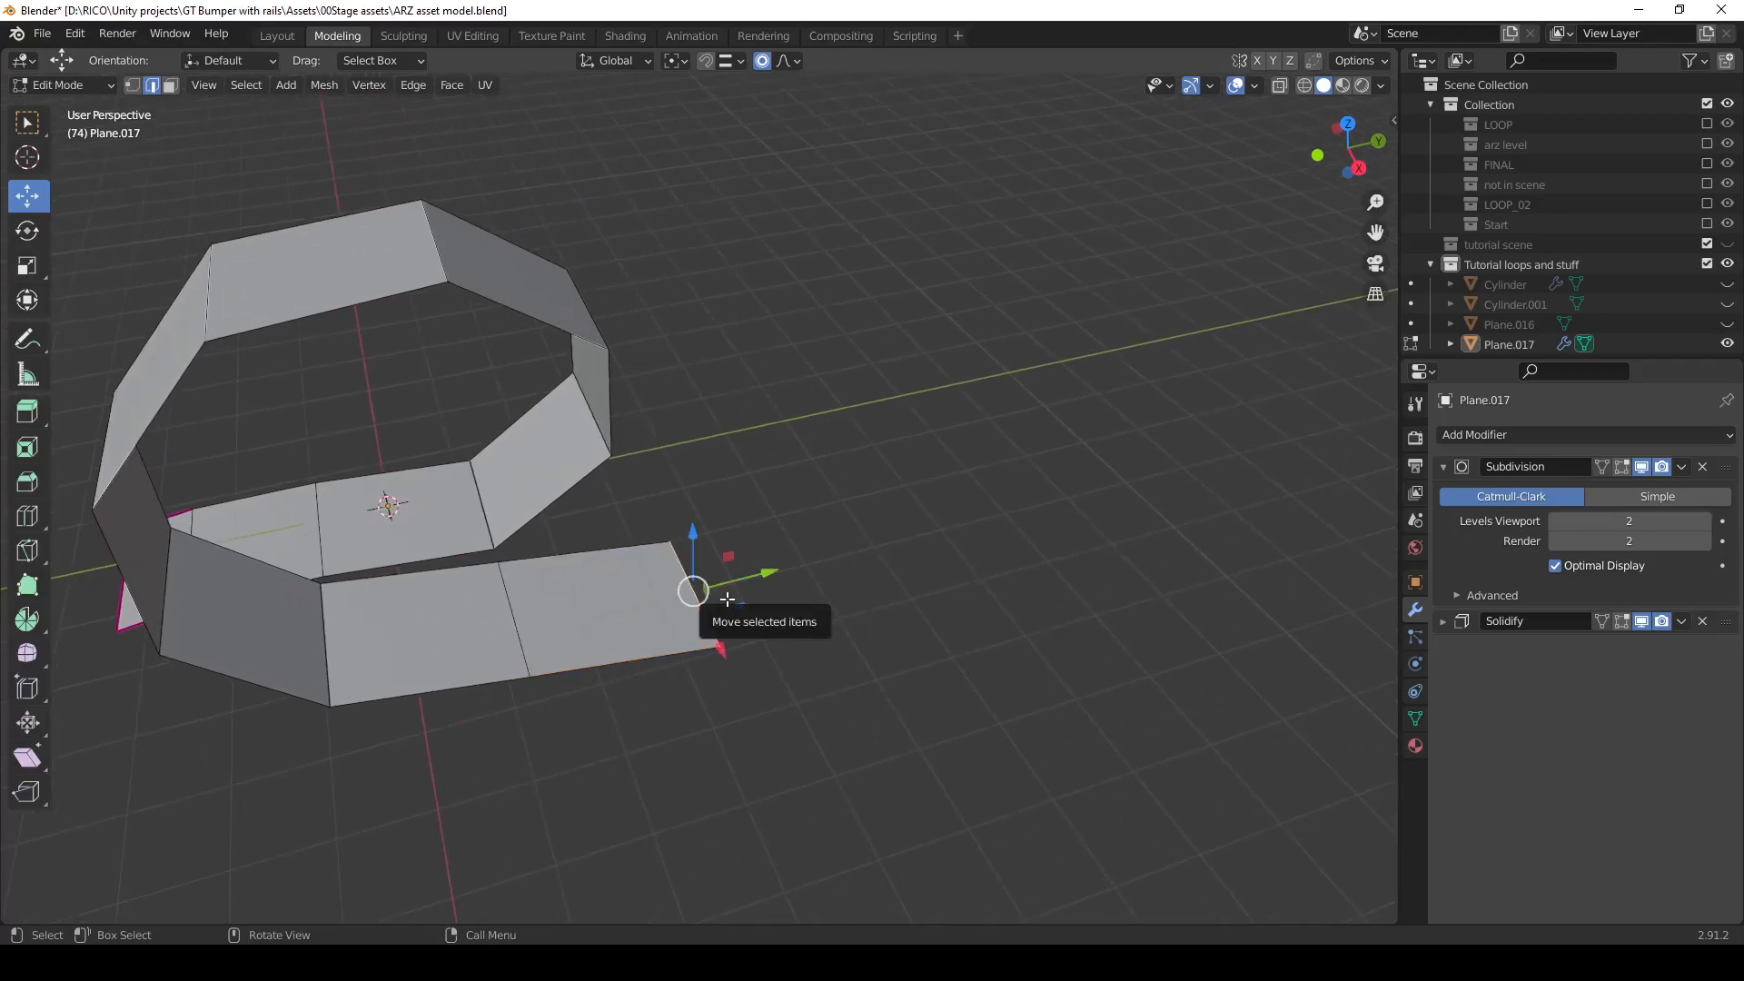
{"action": "left_click", "coordinate": [1305, 85]}
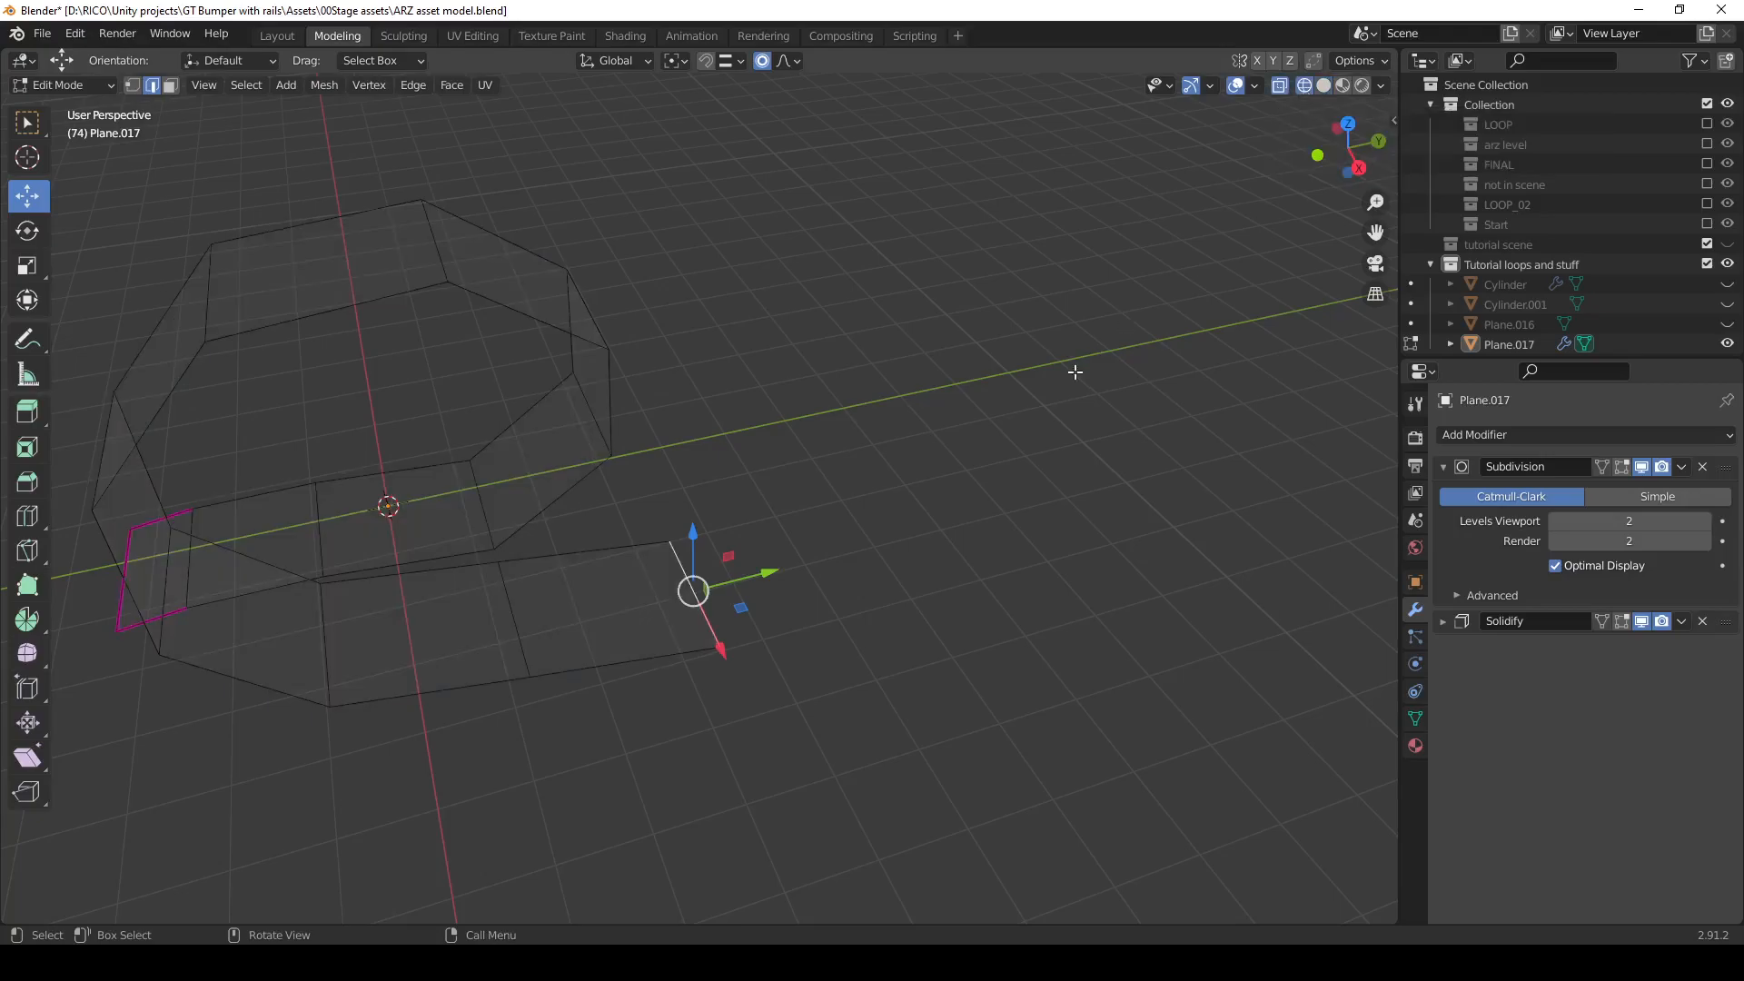
{"action": "key", "text": "1"}
{"action": "key", "text": "grave"}
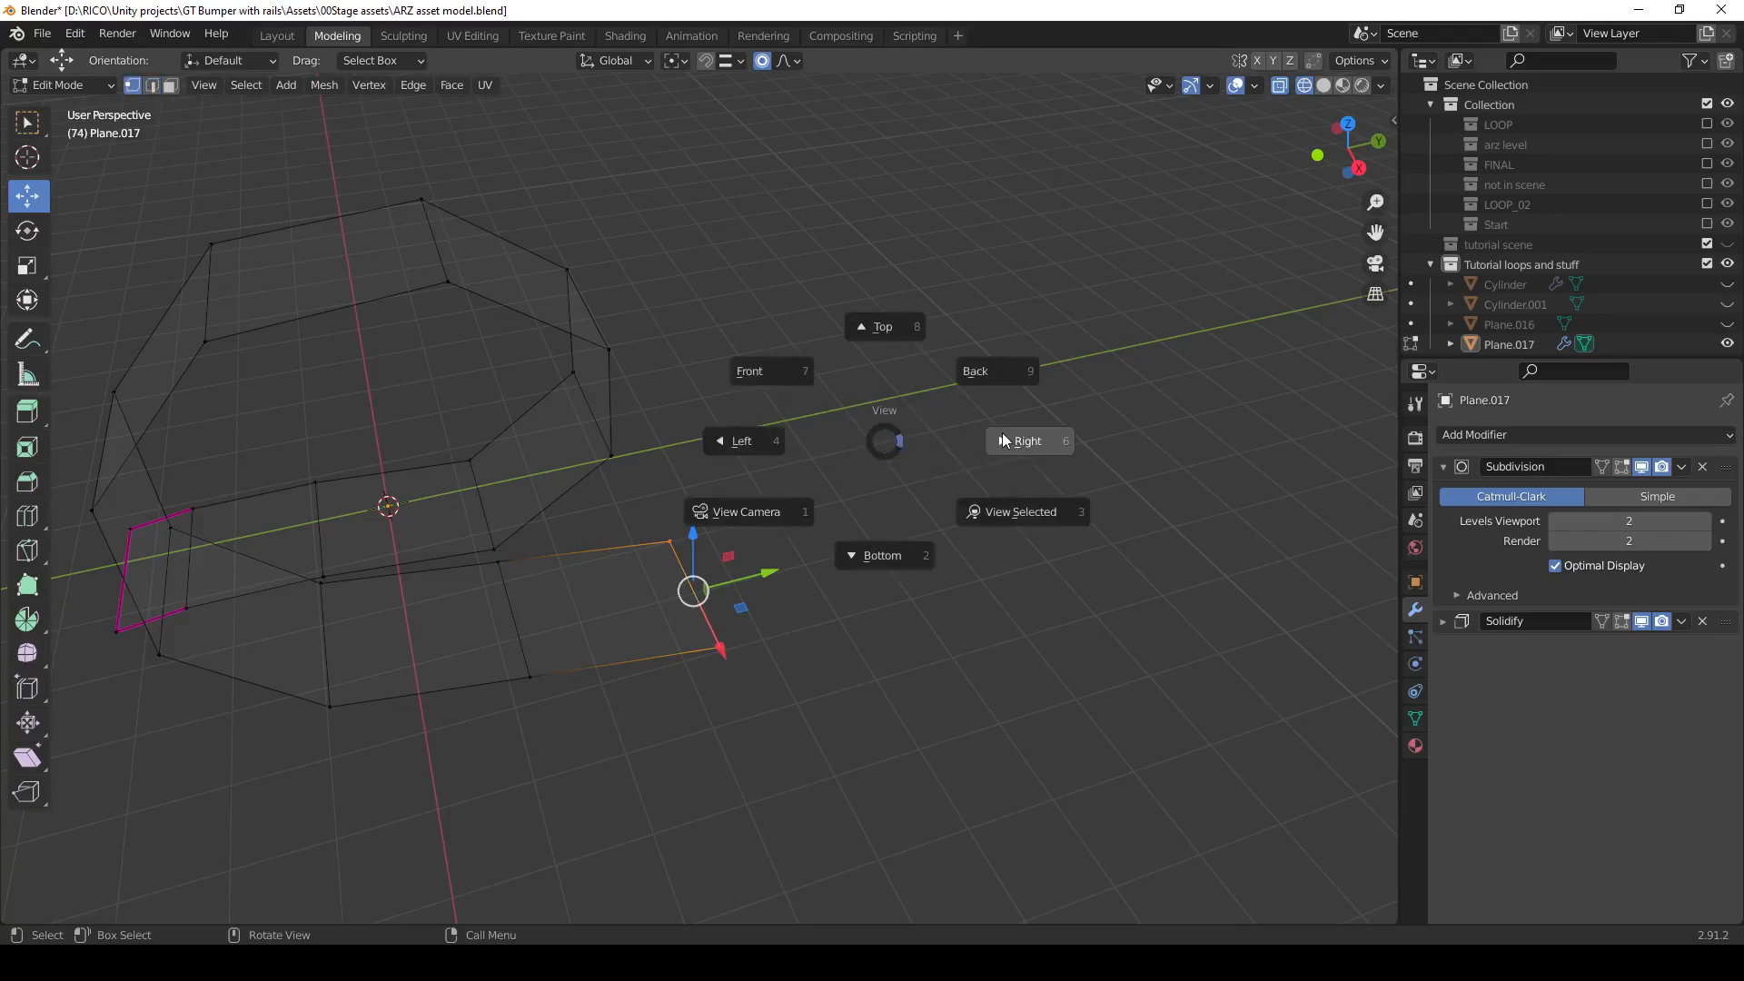
{"action": "left_click", "coordinate": [1033, 442]}
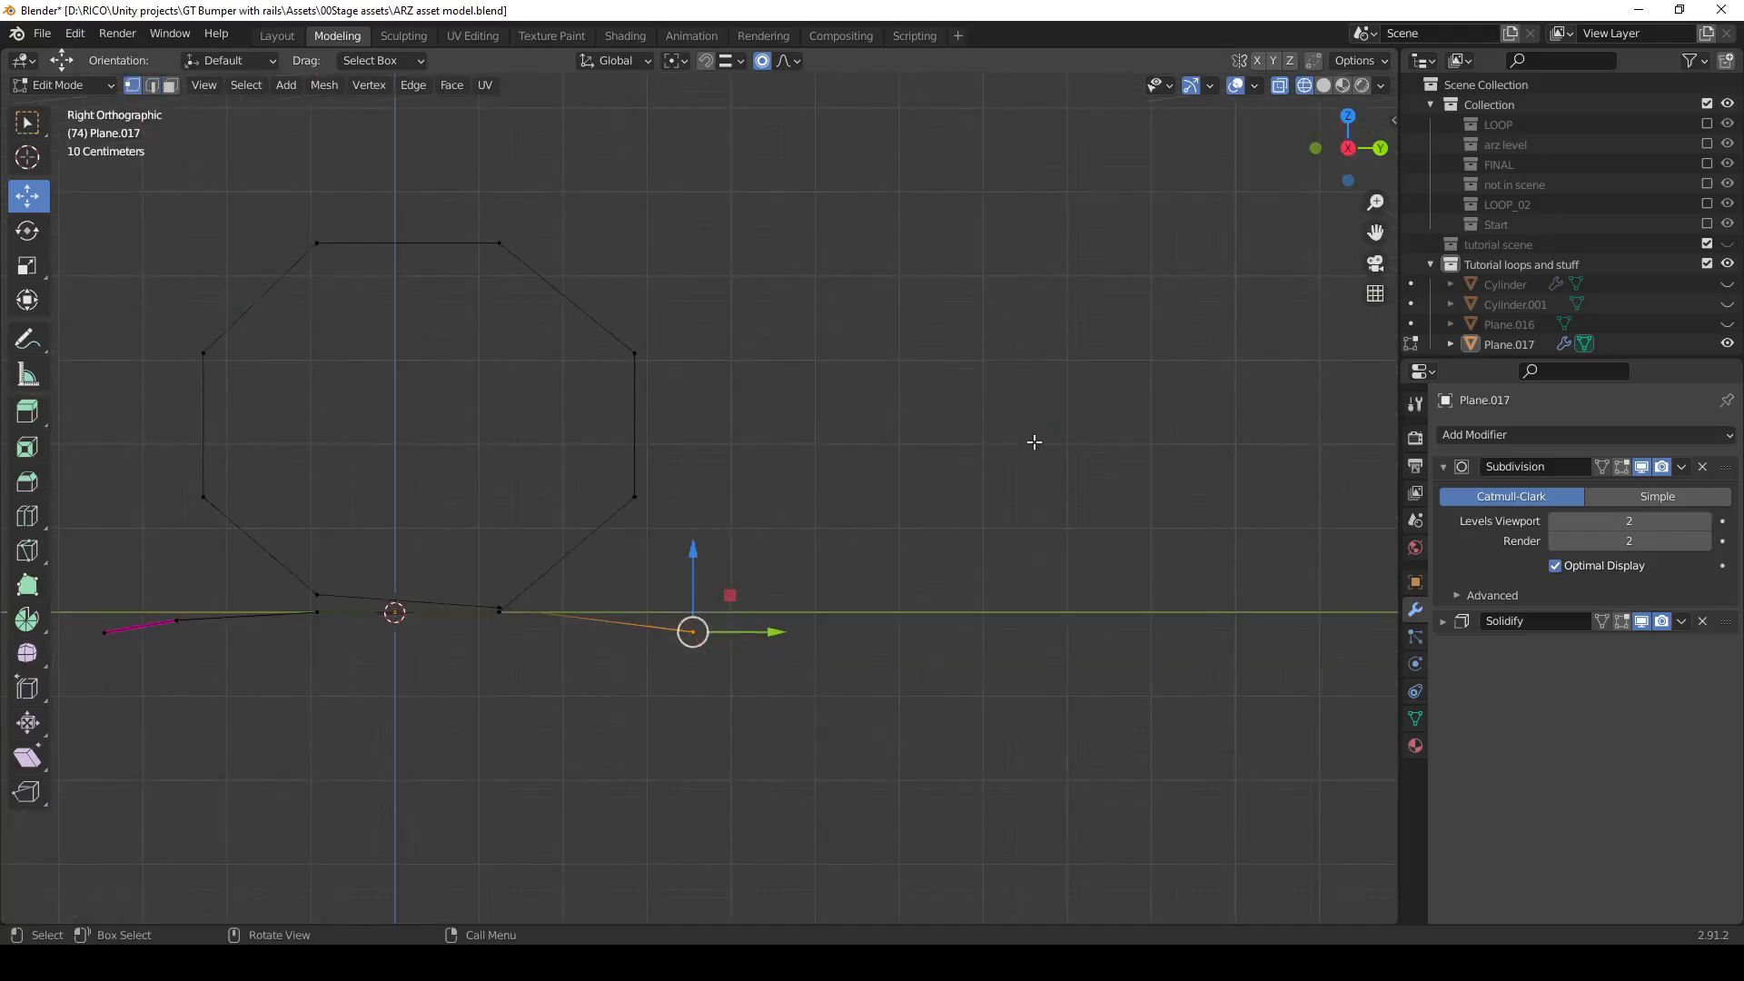
{"action": "scroll", "coordinate": [837, 587], "scroll_direction": "down", "scroll_amount": 4}
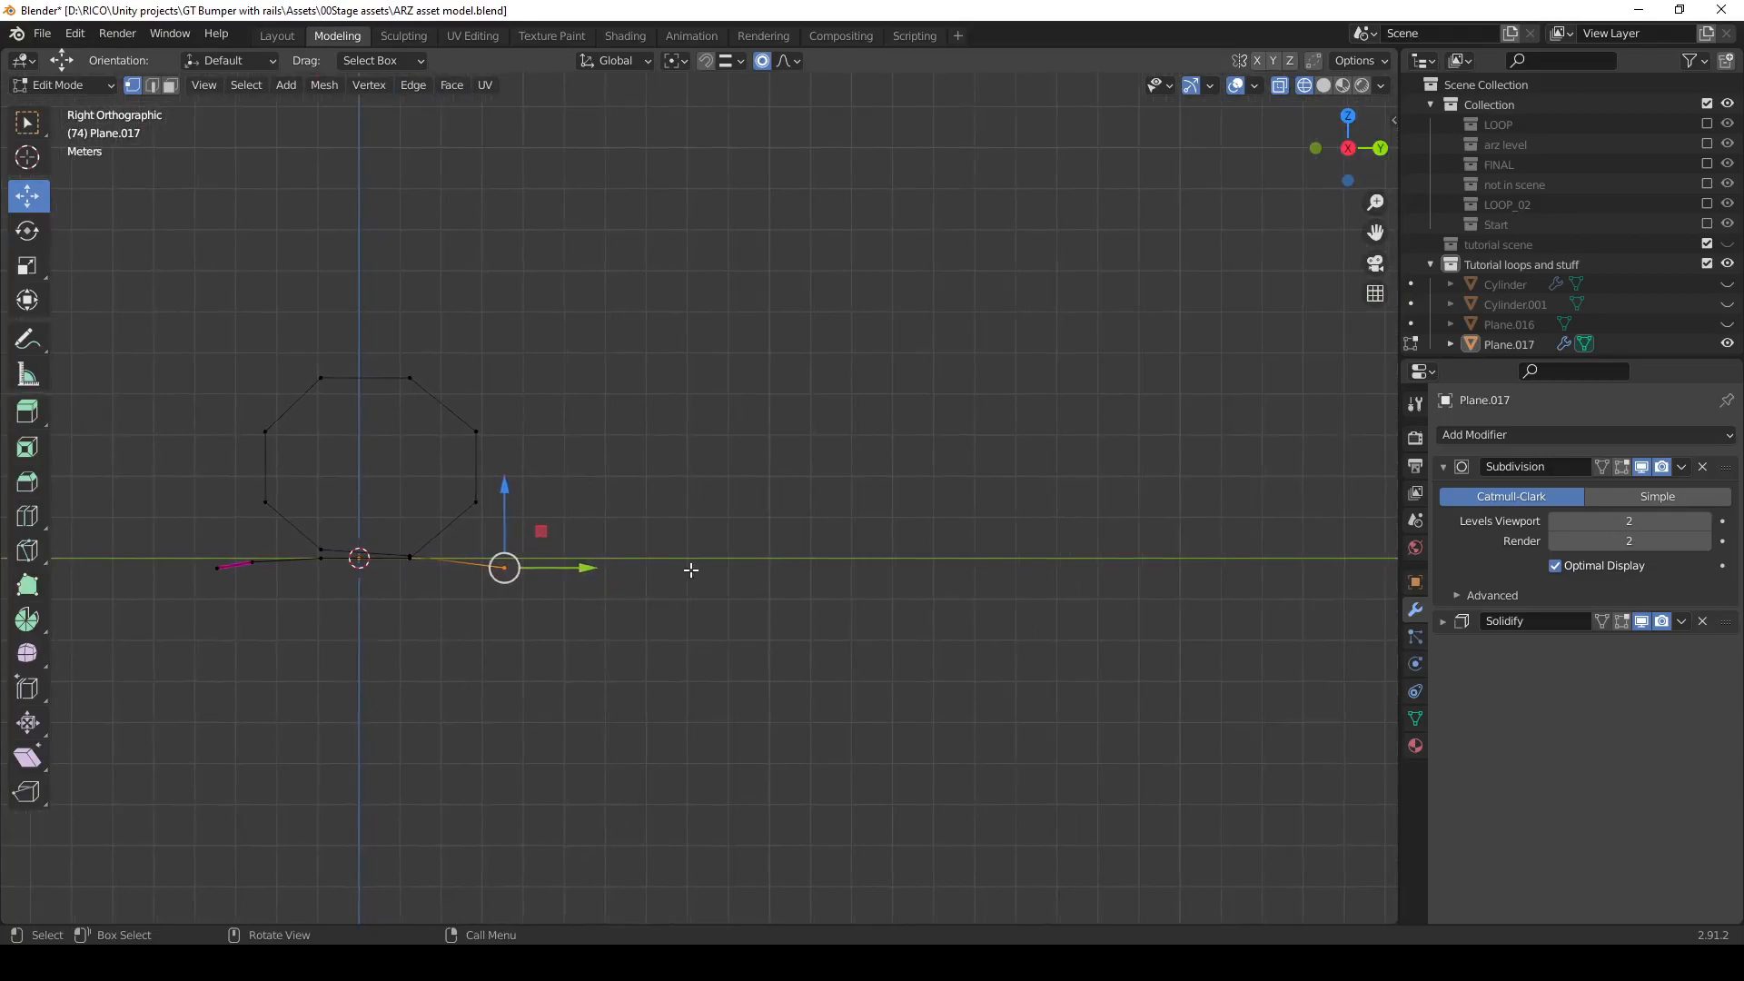
{"action": "right_click", "coordinate": [656, 518], "text": "ctrl"}
{"action": "right_click", "coordinate": [799, 411], "text": "ctrl"}
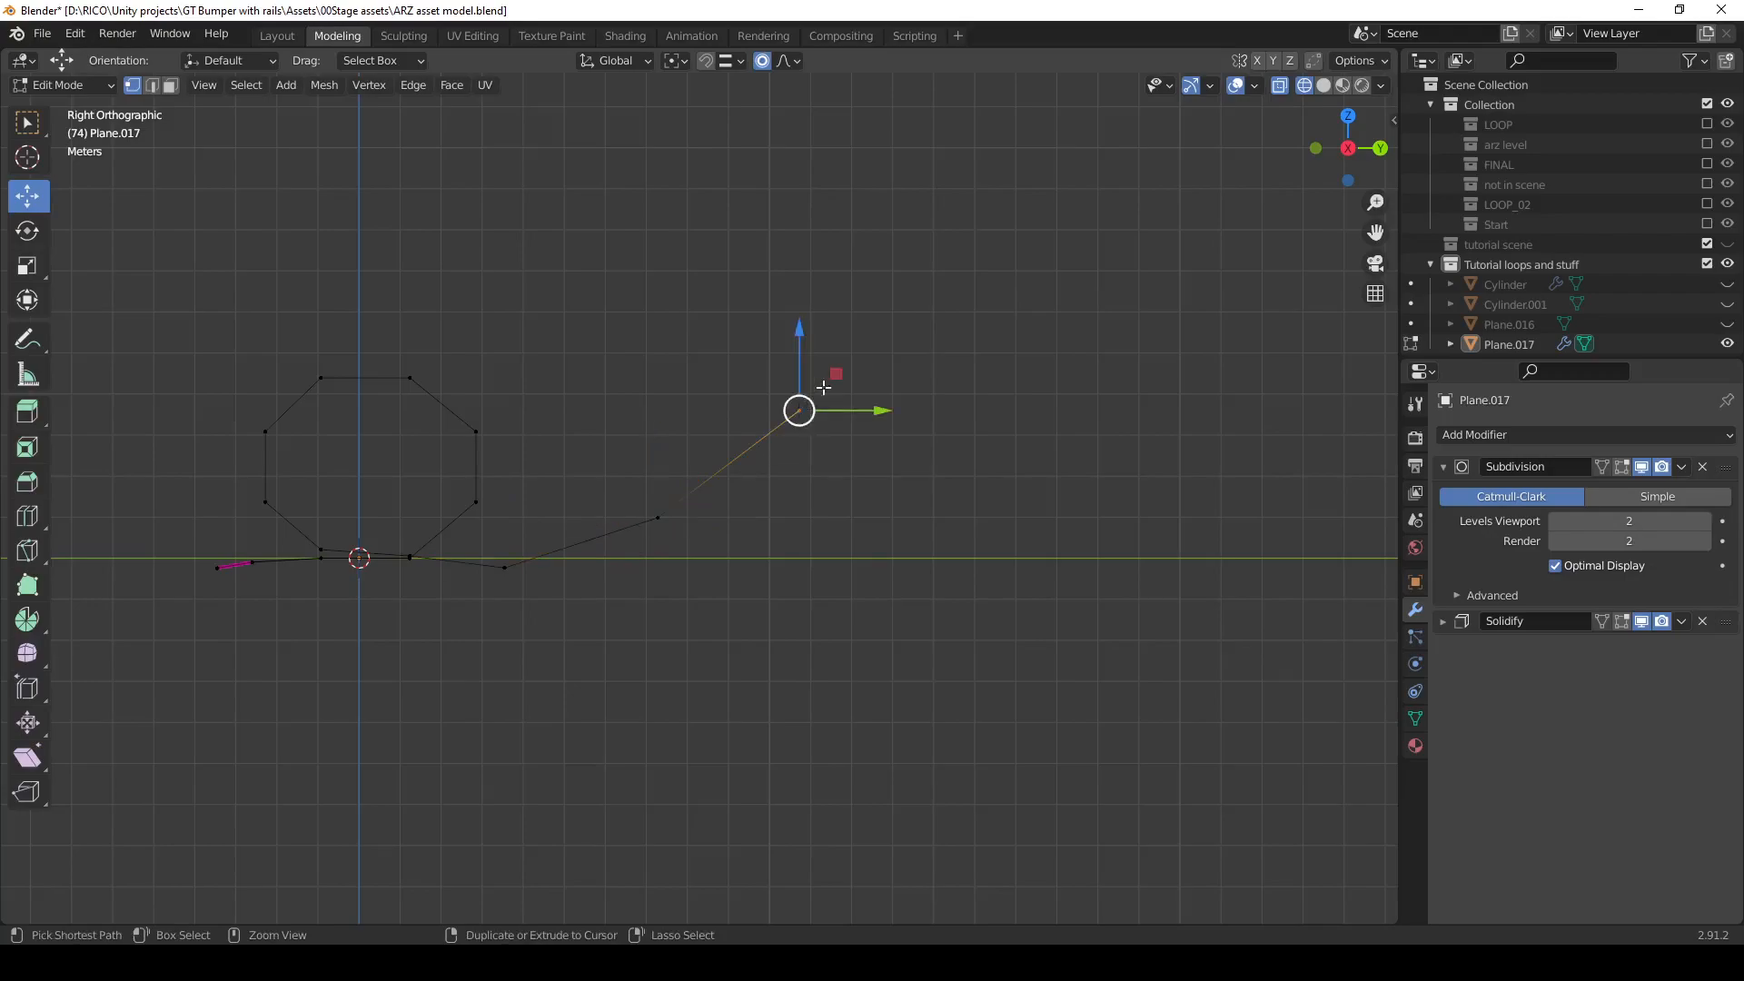
{"action": "right_click", "coordinate": [963, 313], "text": "ctrl"}
{"action": "right_click", "coordinate": [1064, 304], "text": "ctrl"}
{"action": "right_click", "coordinate": [1197, 321], "text": "ctrl"}
Return to solid shading and Object Mode, and inspect the smoothed ramp beyond the loop in perspective.
{"action": "middle_click_drag", "start_coordinate": [1320, 331], "coordinate": [881, 576]}
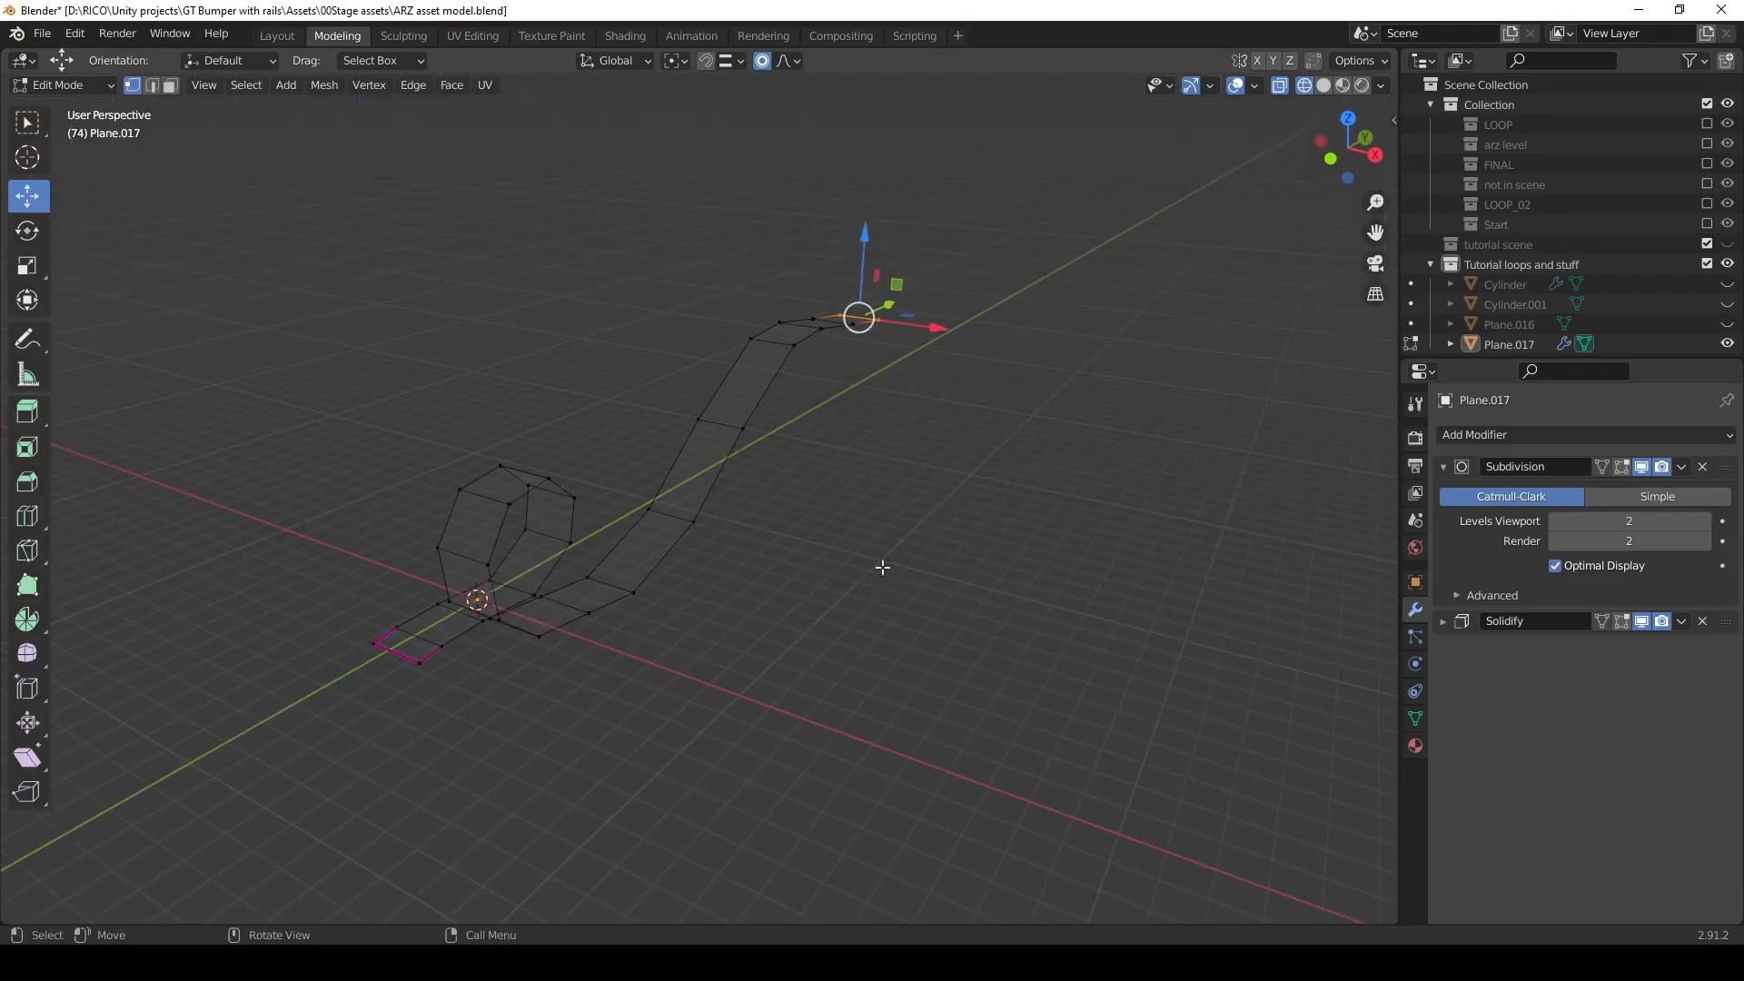
{"action": "left_click", "coordinate": [1323, 84]}
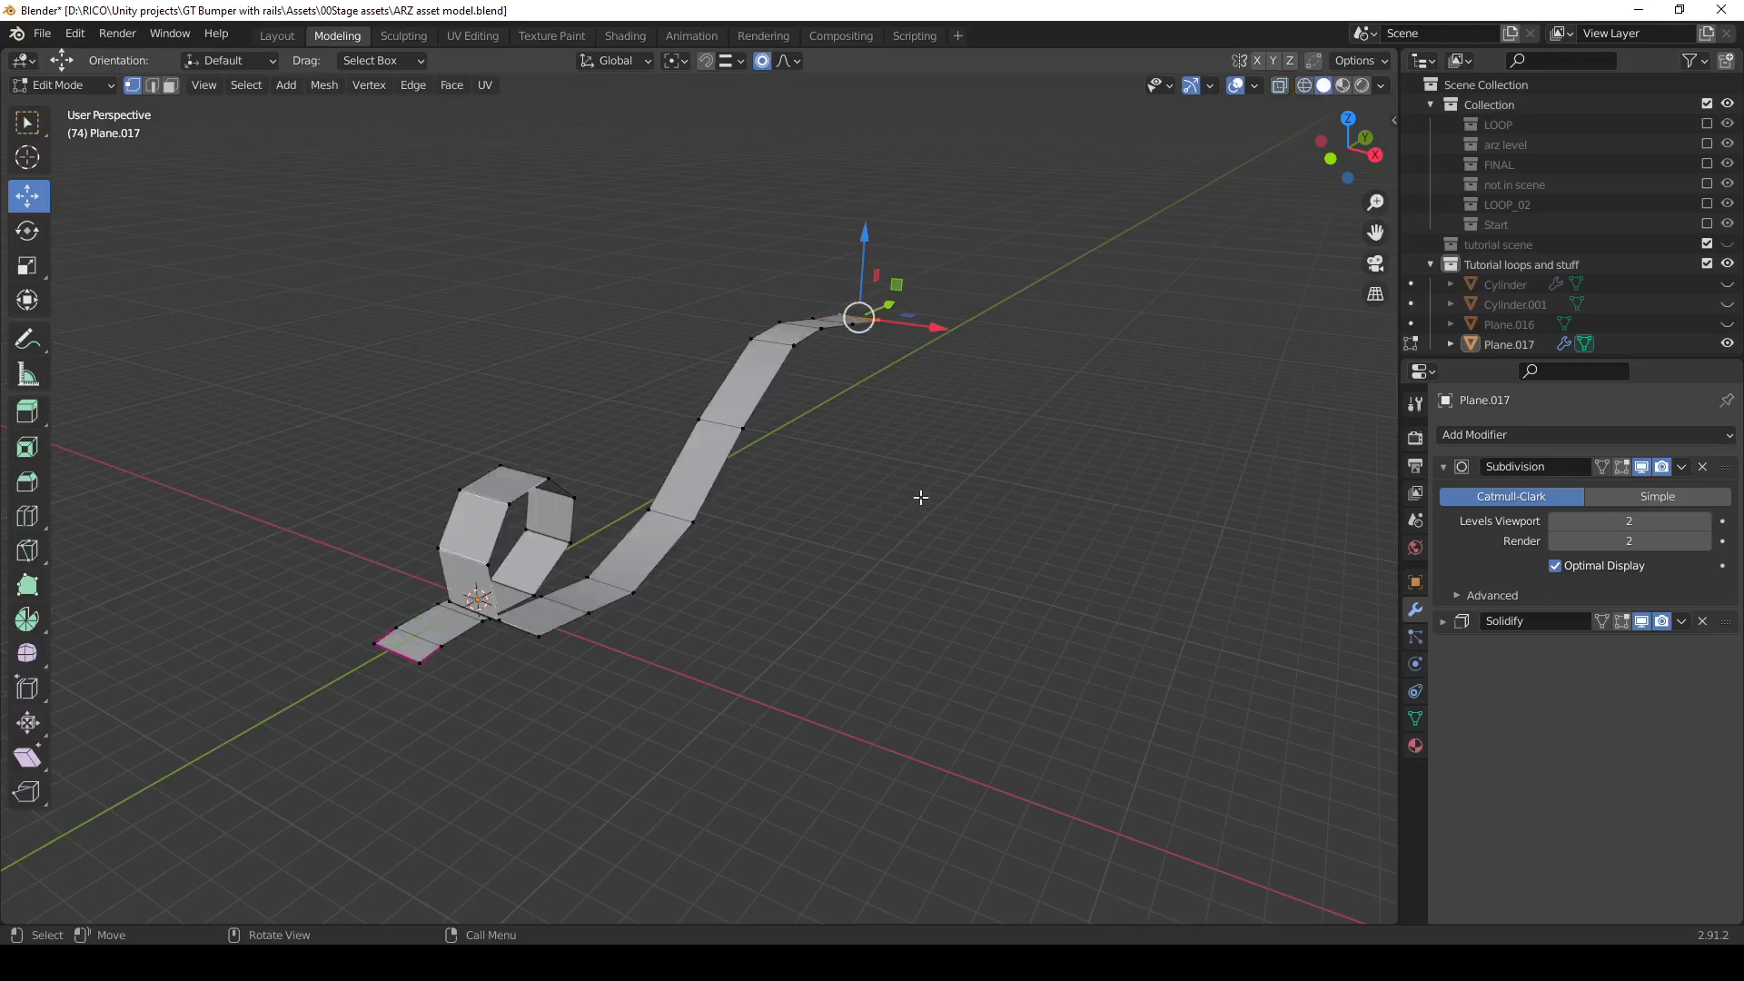
{"action": "key", "text": "Tab"}
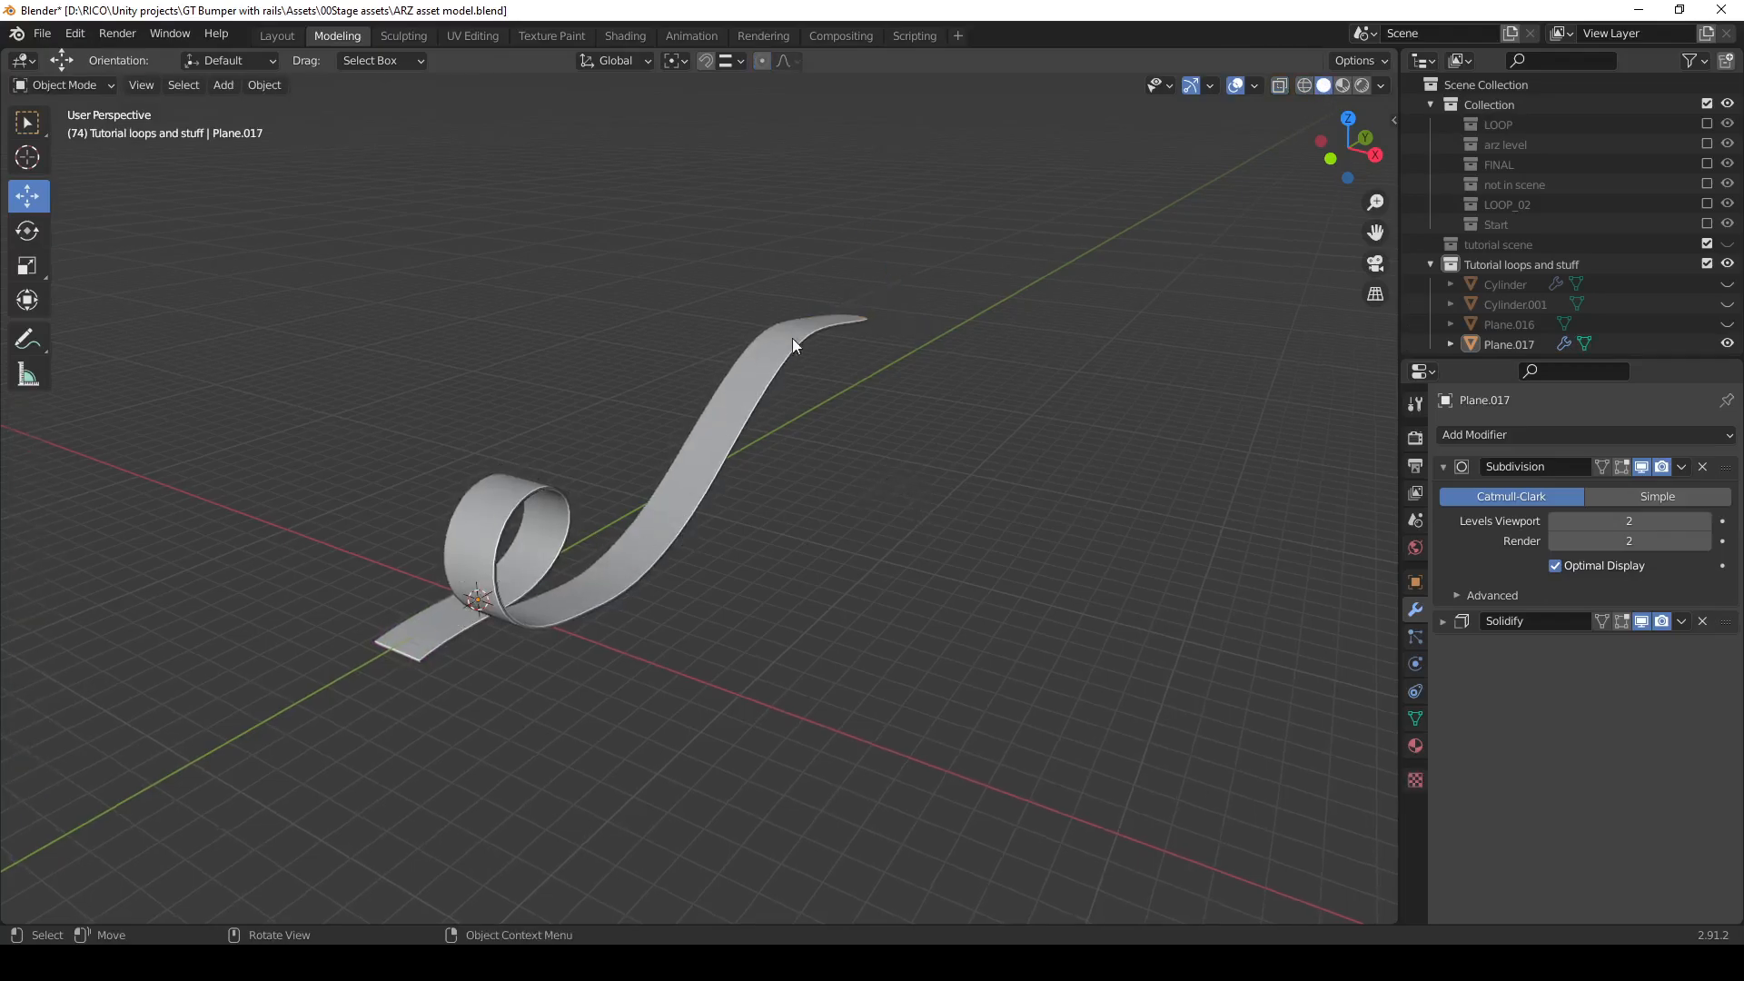
{"action": "scroll", "coordinate": [635, 559], "scroll_direction": "up", "scroll_amount": 2}
{"action": "middle_click_drag", "start_coordinate": [635, 558], "coordinate": [721, 559]}
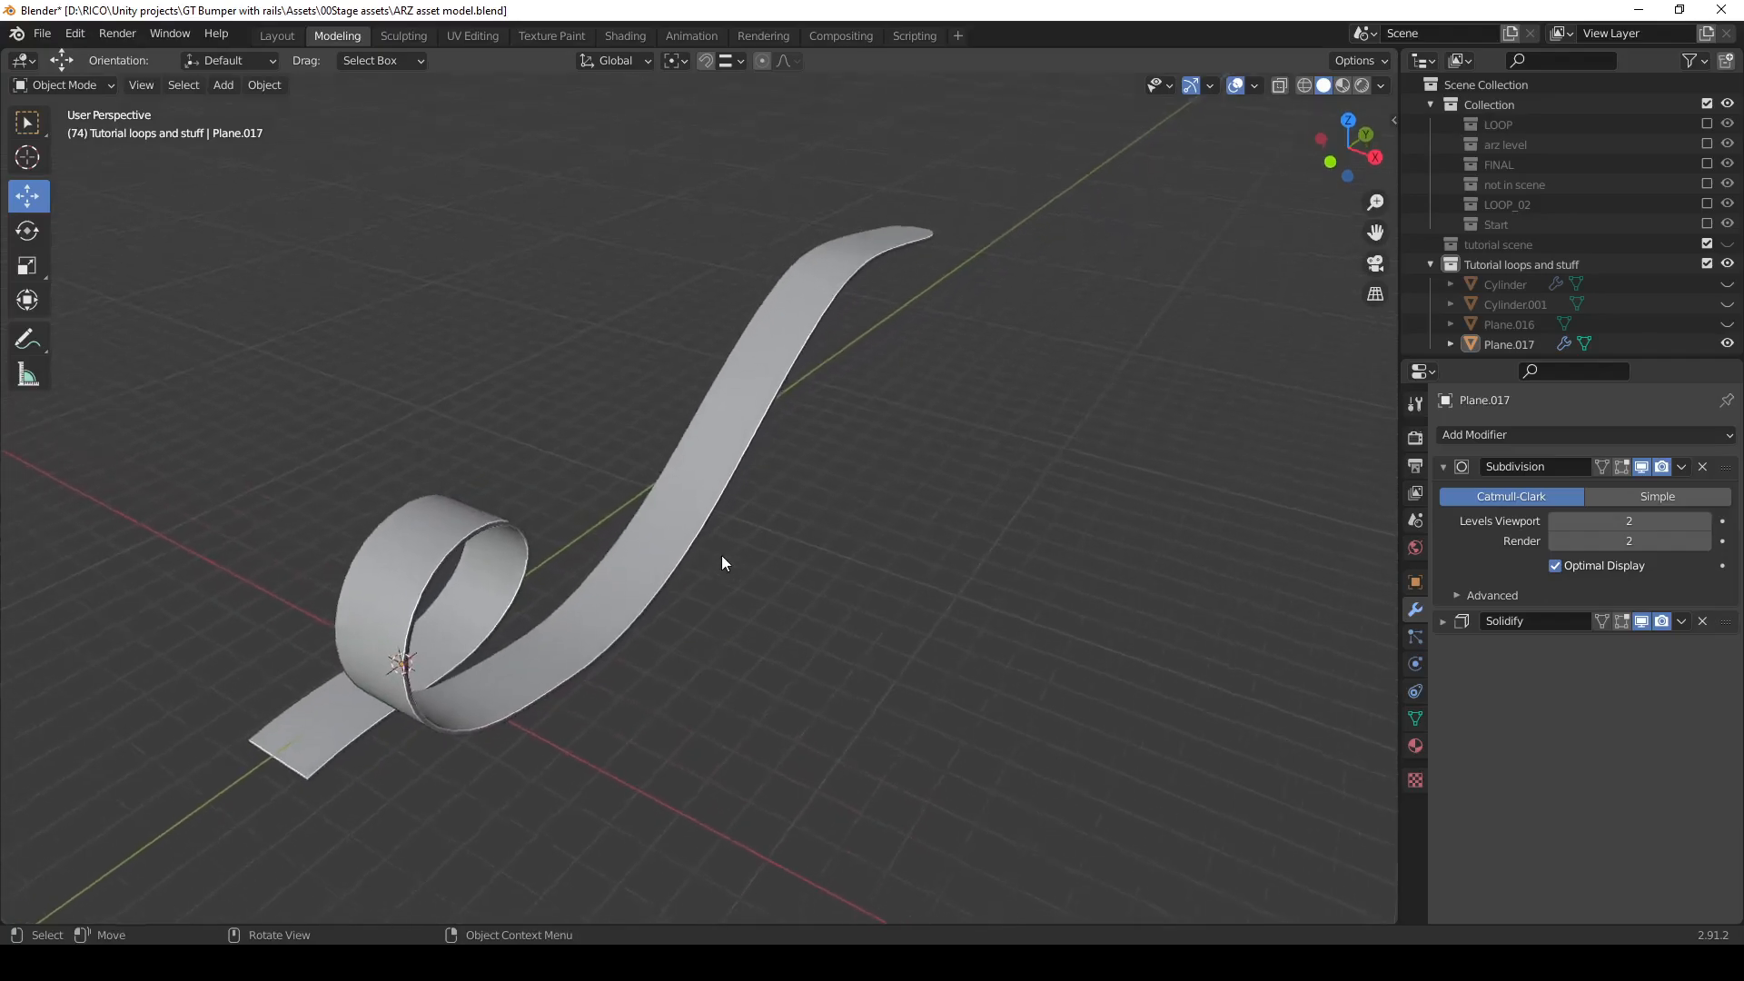
Enter Edit Mode with face selection and select the end face at the top of the ramp.
{"action": "key", "text": "Tab"}
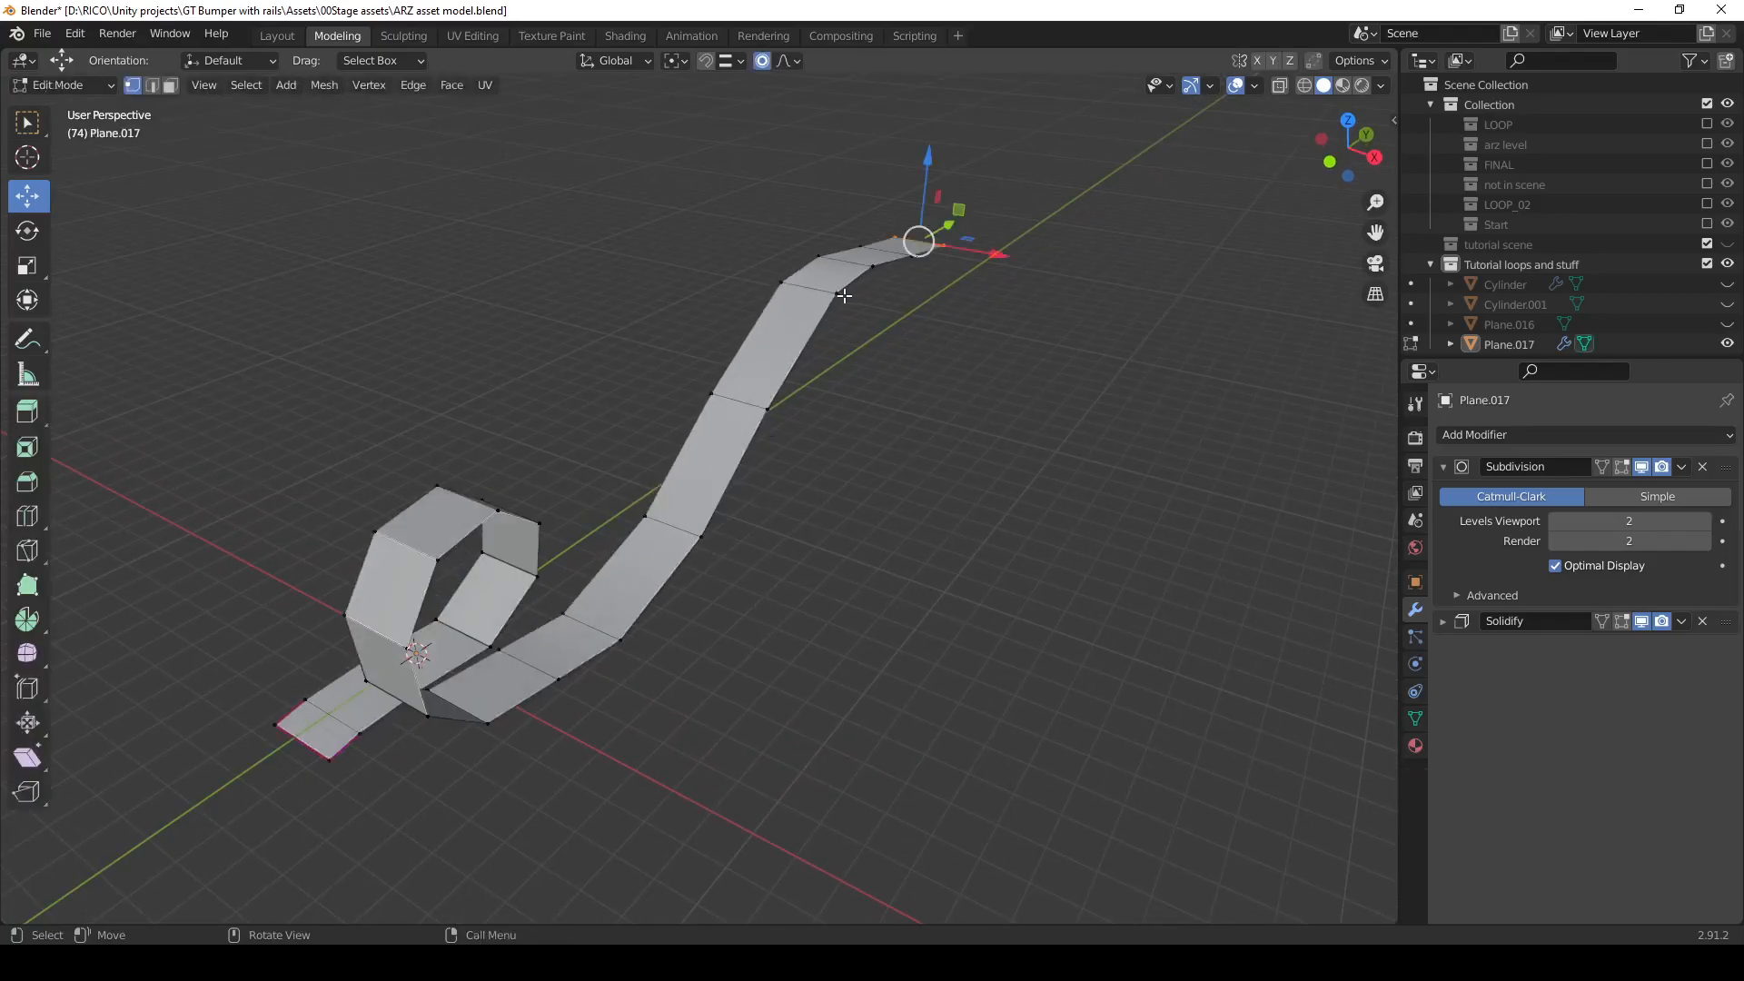
{"action": "key", "text": "3"}
{"action": "left_click", "coordinate": [902, 245]}
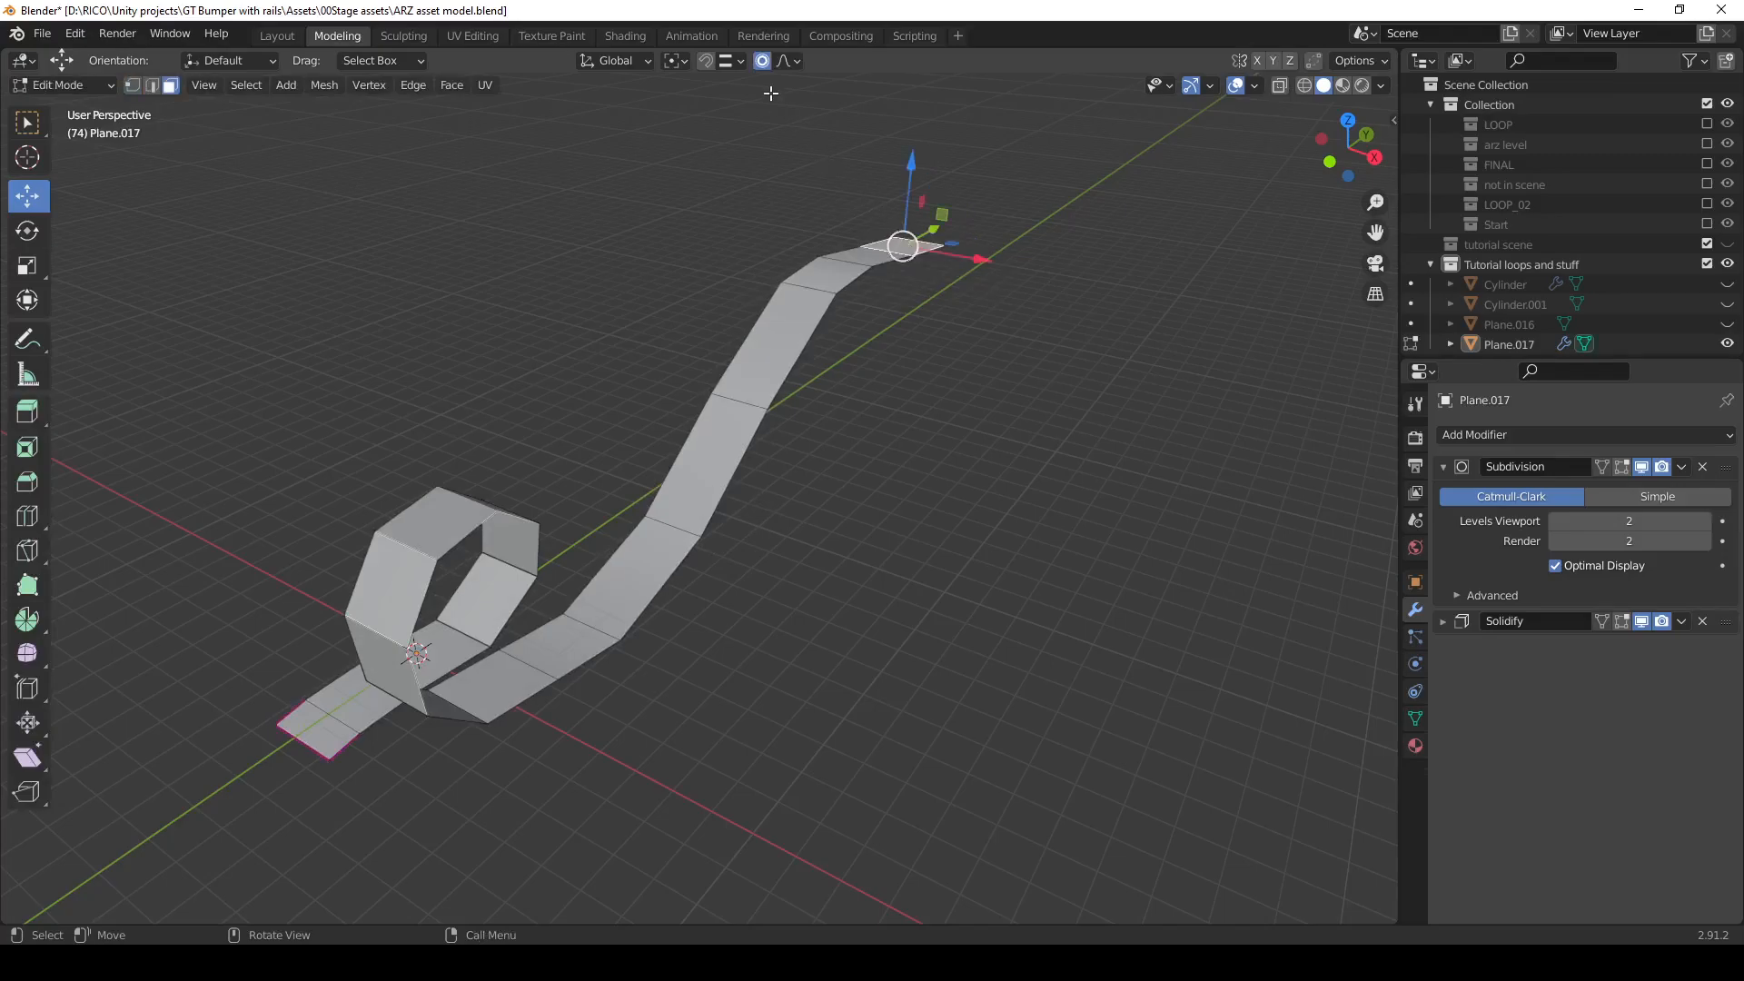
Try to widen the ramp's upper end by scaling its end face with proportional editing, varying the influence size.
{"action": "key", "text": "s"}
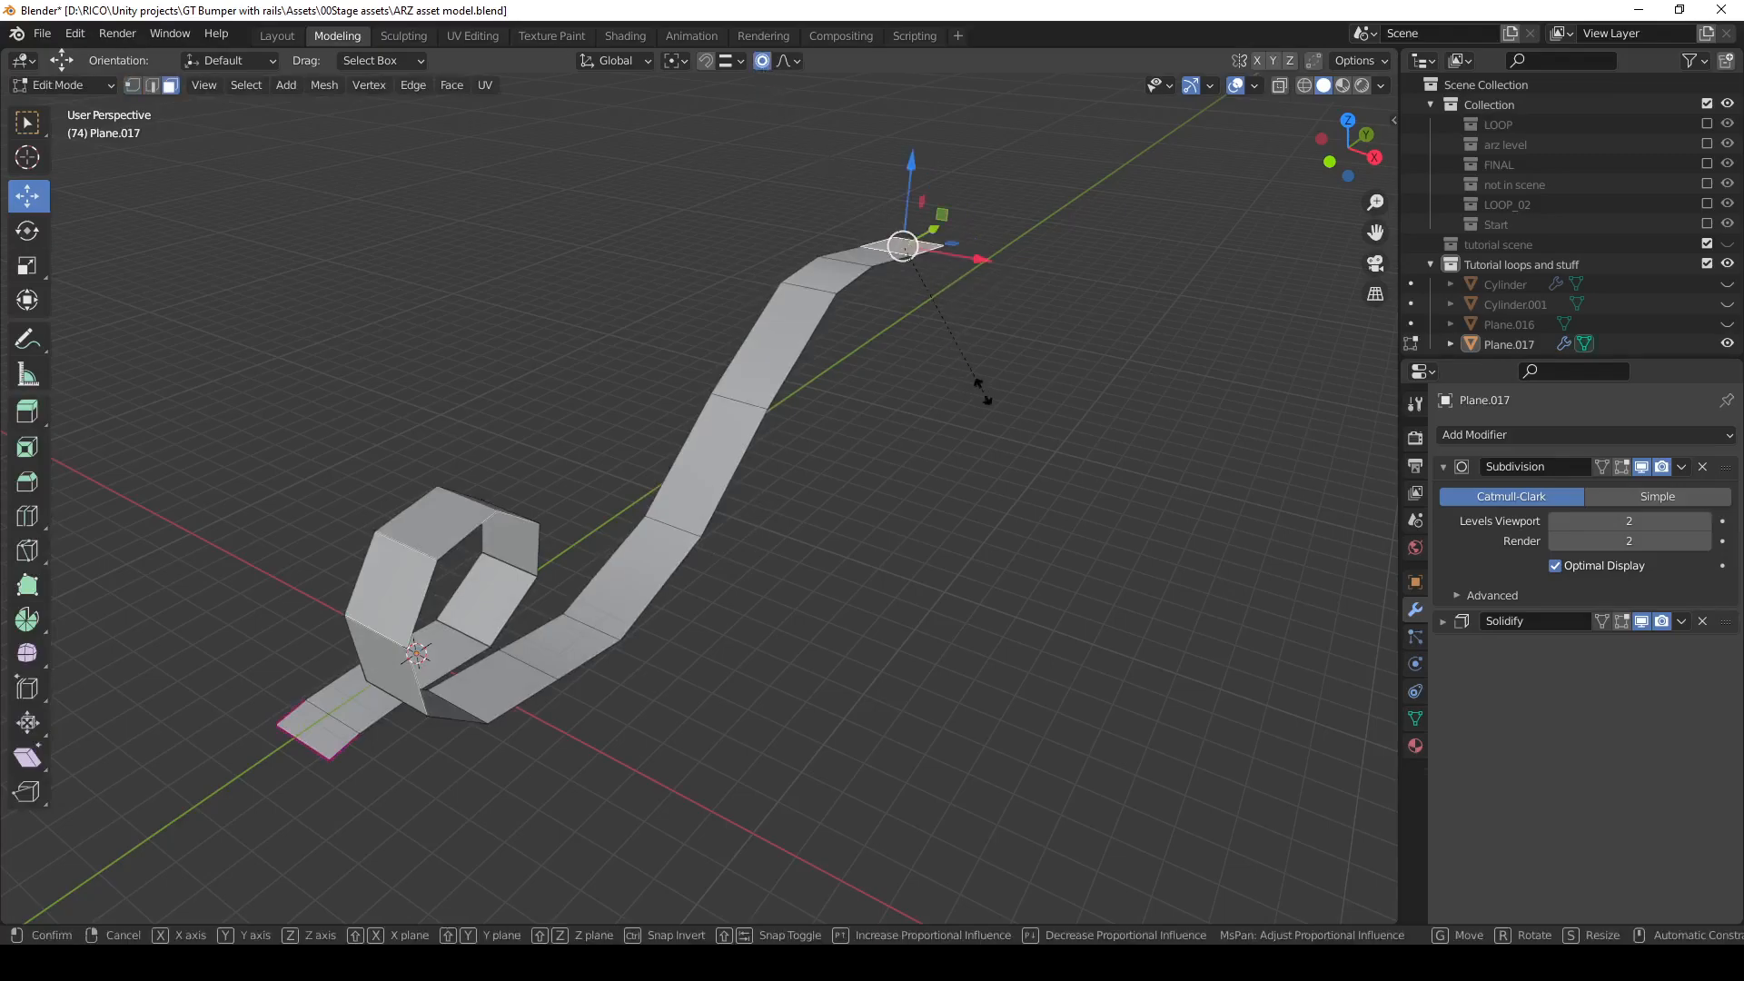
{"action": "scroll", "coordinate": [1012, 398], "scroll_direction": "up", "scroll_amount": 5}
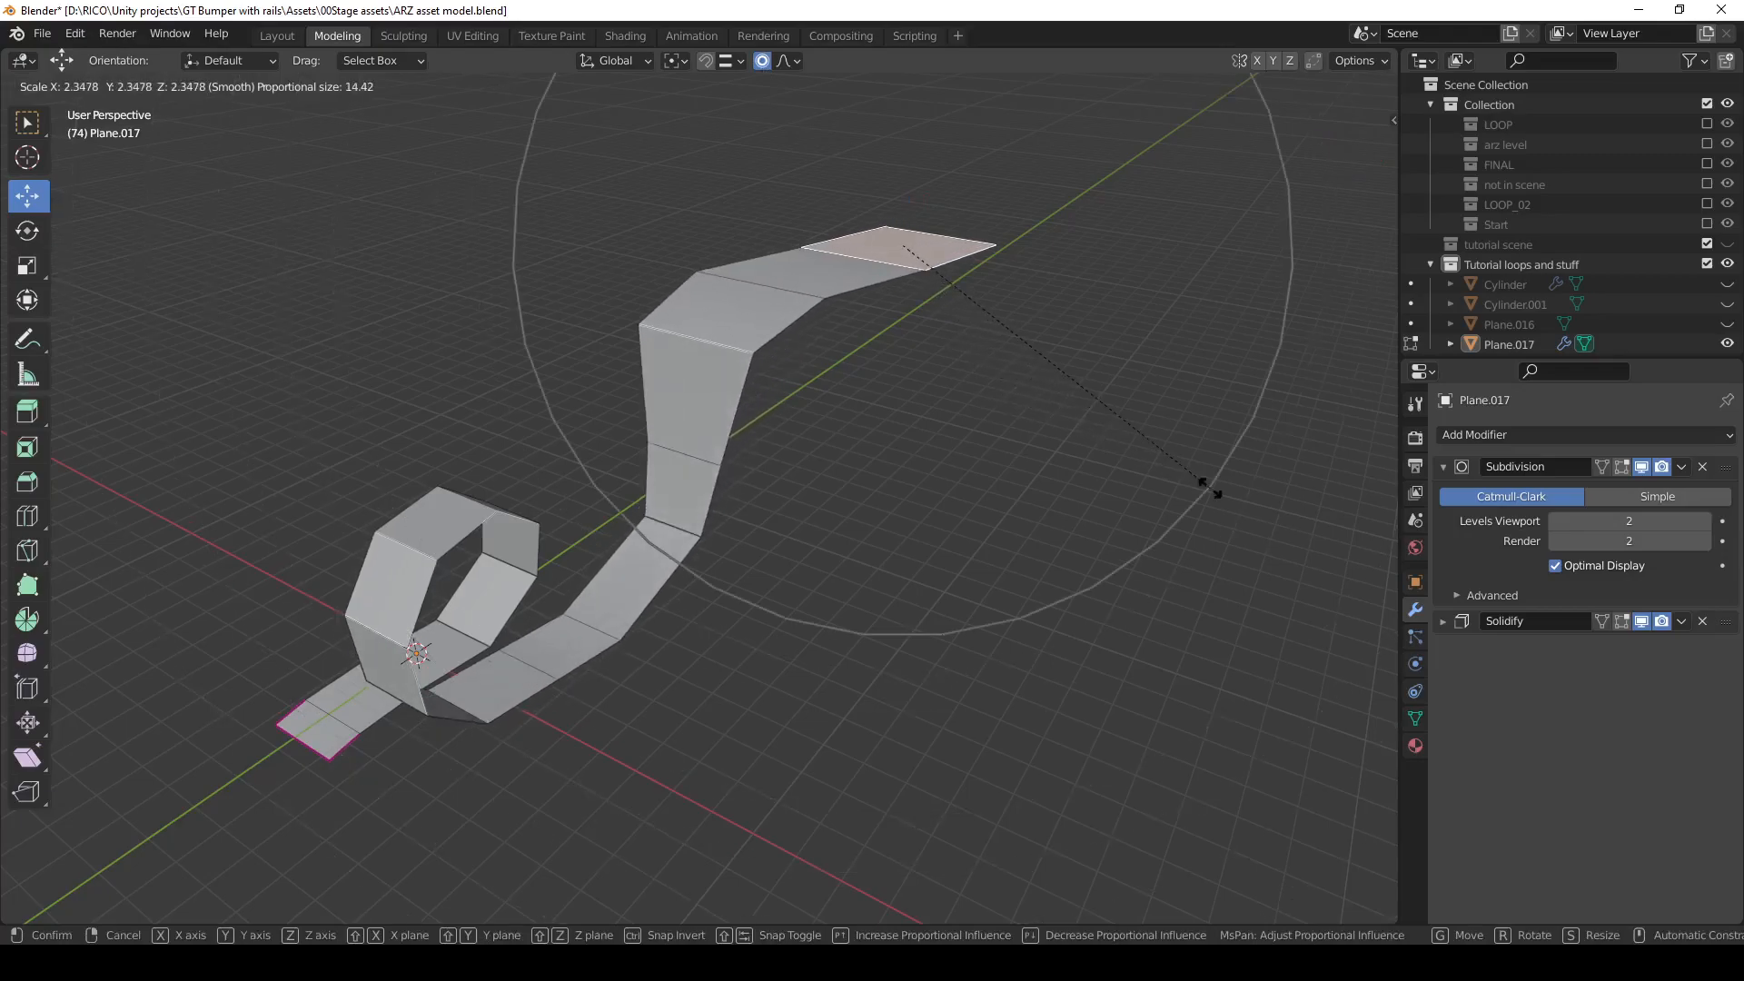
{"action": "scroll", "coordinate": [1209, 487], "scroll_direction": "down", "scroll_amount": 2}
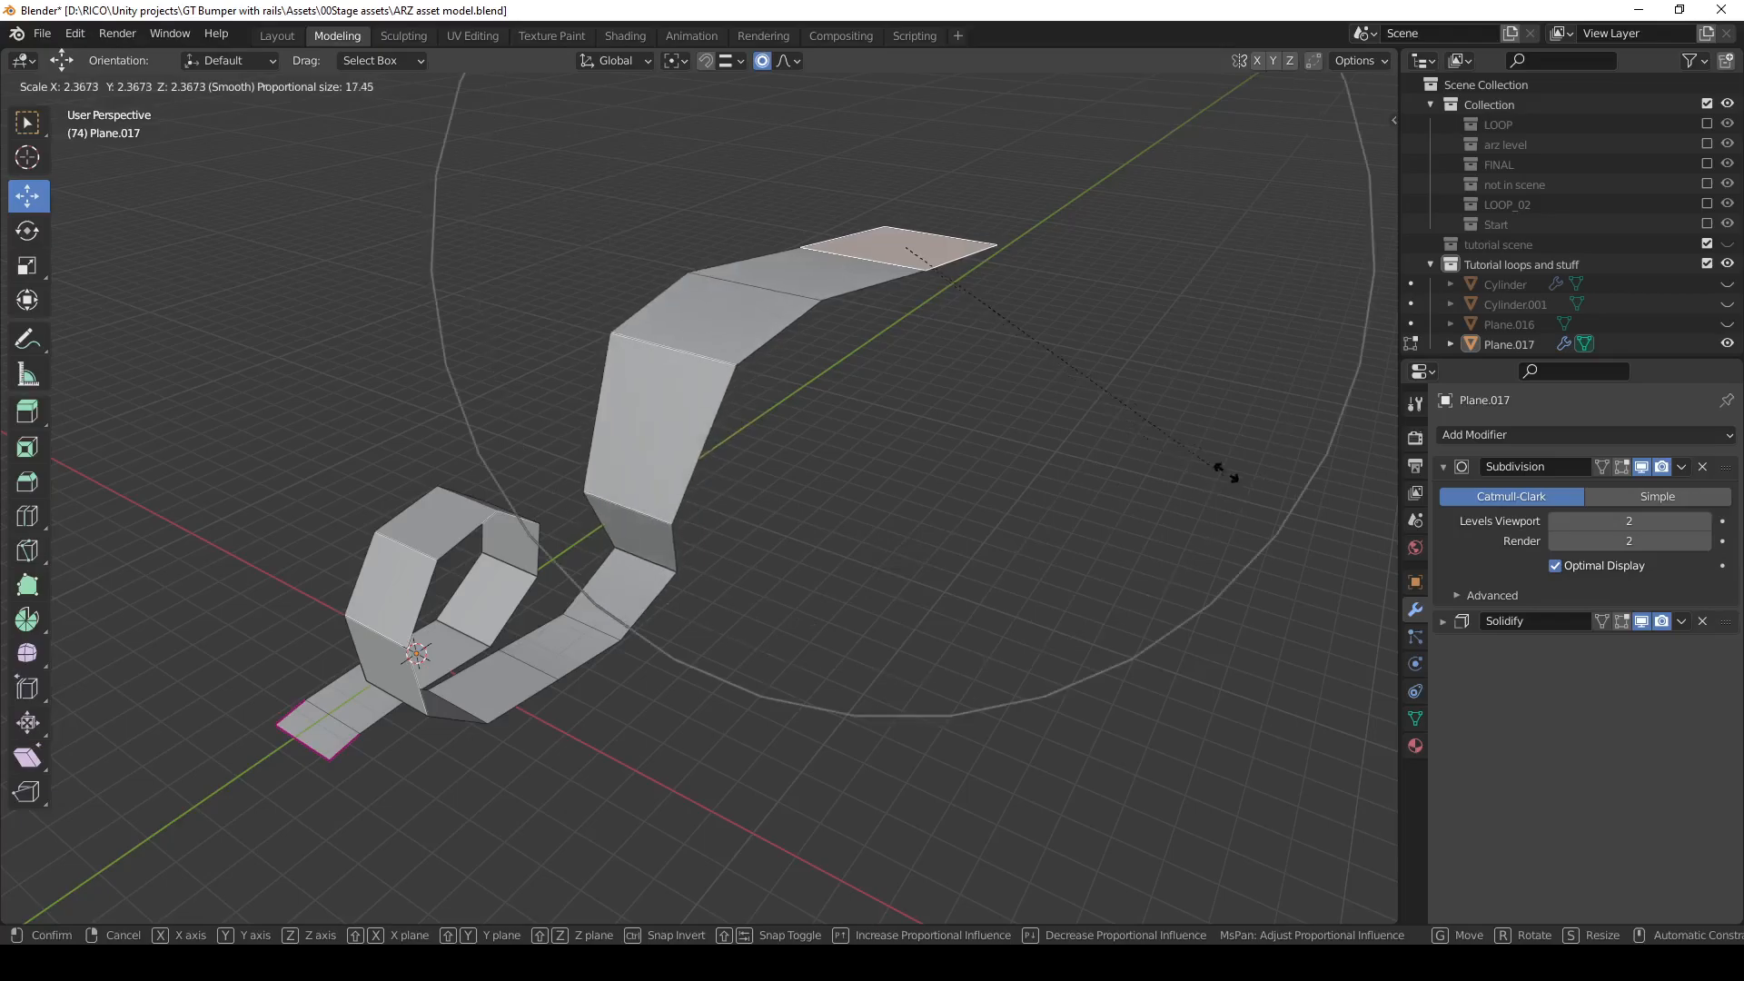
{"action": "scroll", "coordinate": [1083, 392], "scroll_direction": "up", "scroll_amount": 2}
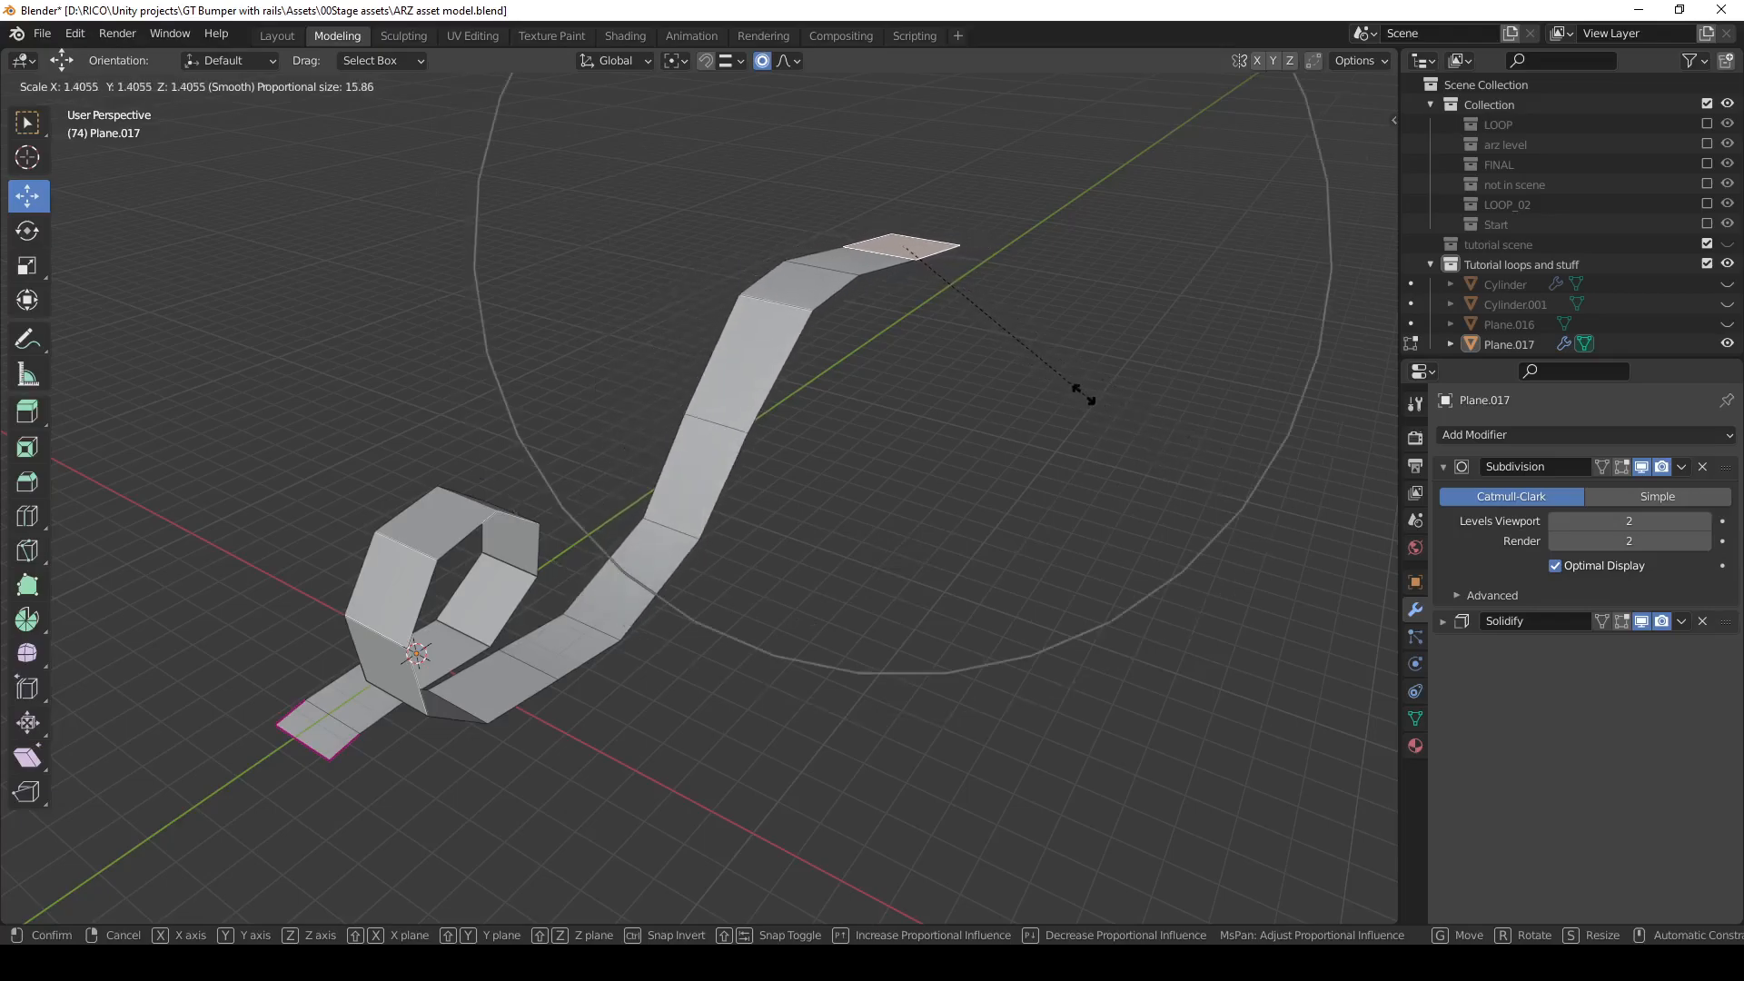
{"action": "scroll", "coordinate": [1083, 392], "scroll_direction": "down", "scroll_amount": 5}
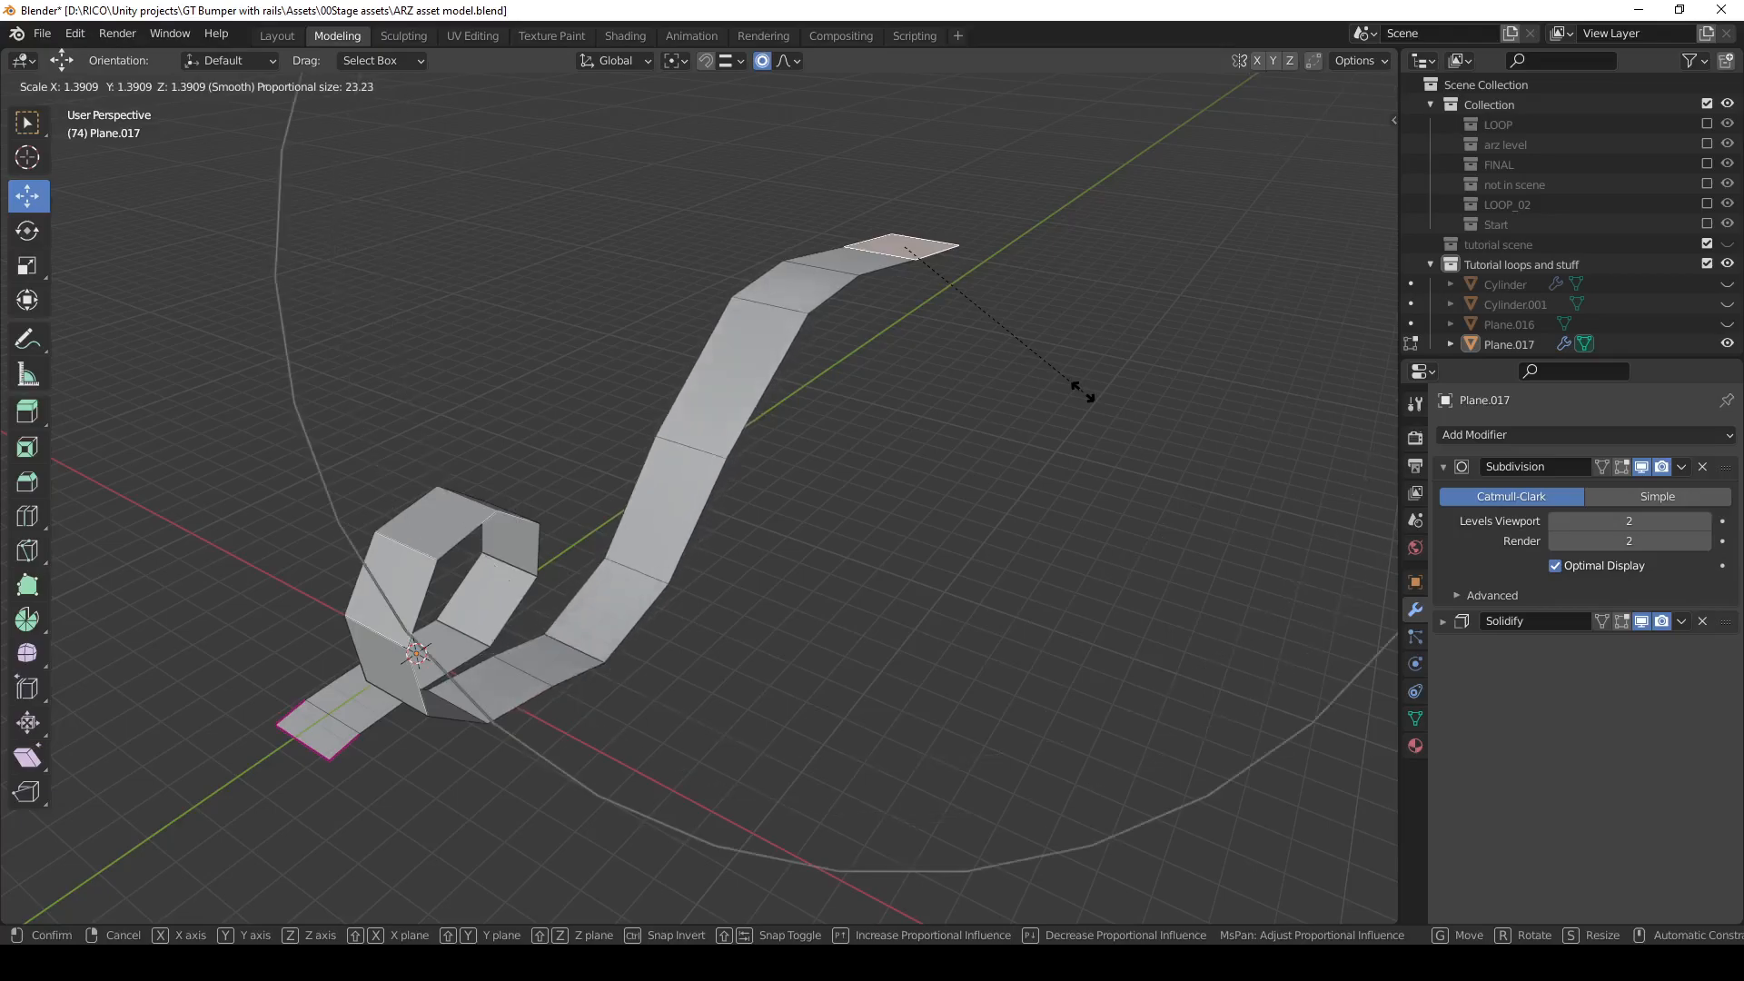
{"action": "scroll", "coordinate": [1083, 393], "scroll_direction": "up", "scroll_amount": 1}
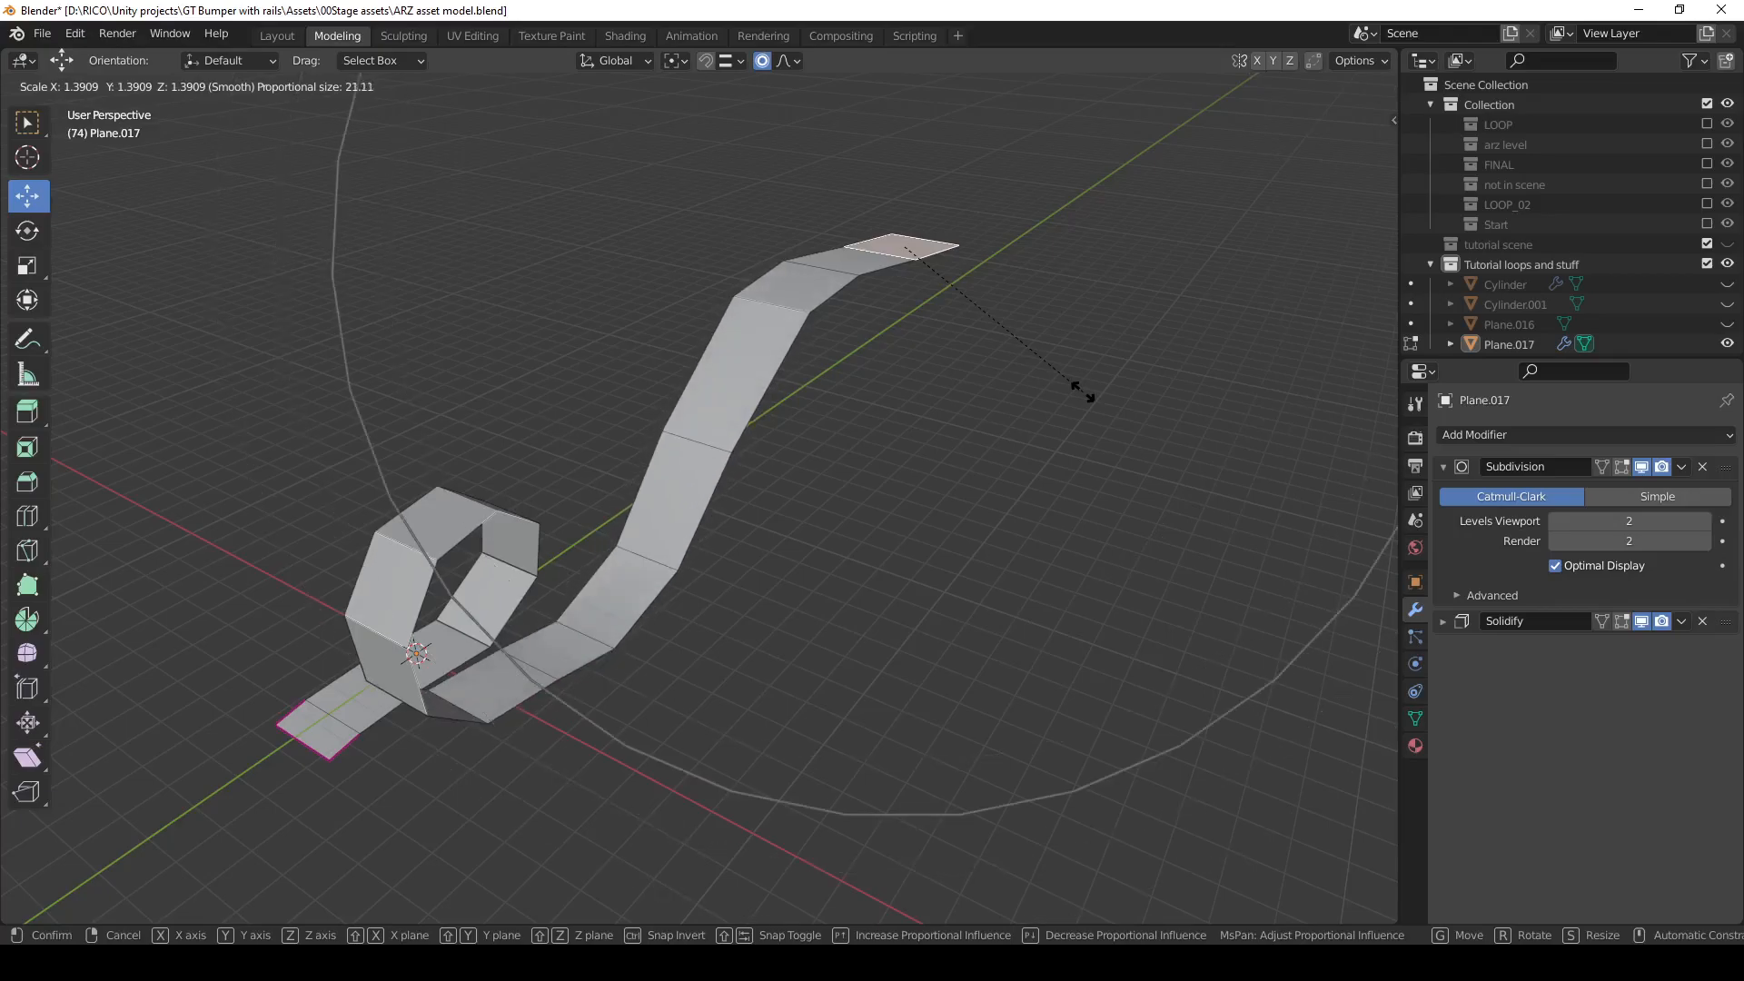
{"action": "right_click", "coordinate": [1083, 393]}
{"action": "left_click", "coordinate": [1057, 427]}
Select all faces of the track and assign them to a new vertex group with a weight of 1.000.
{"action": "middle_click_drag", "start_coordinate": [1057, 427], "coordinate": [1090, 595]}
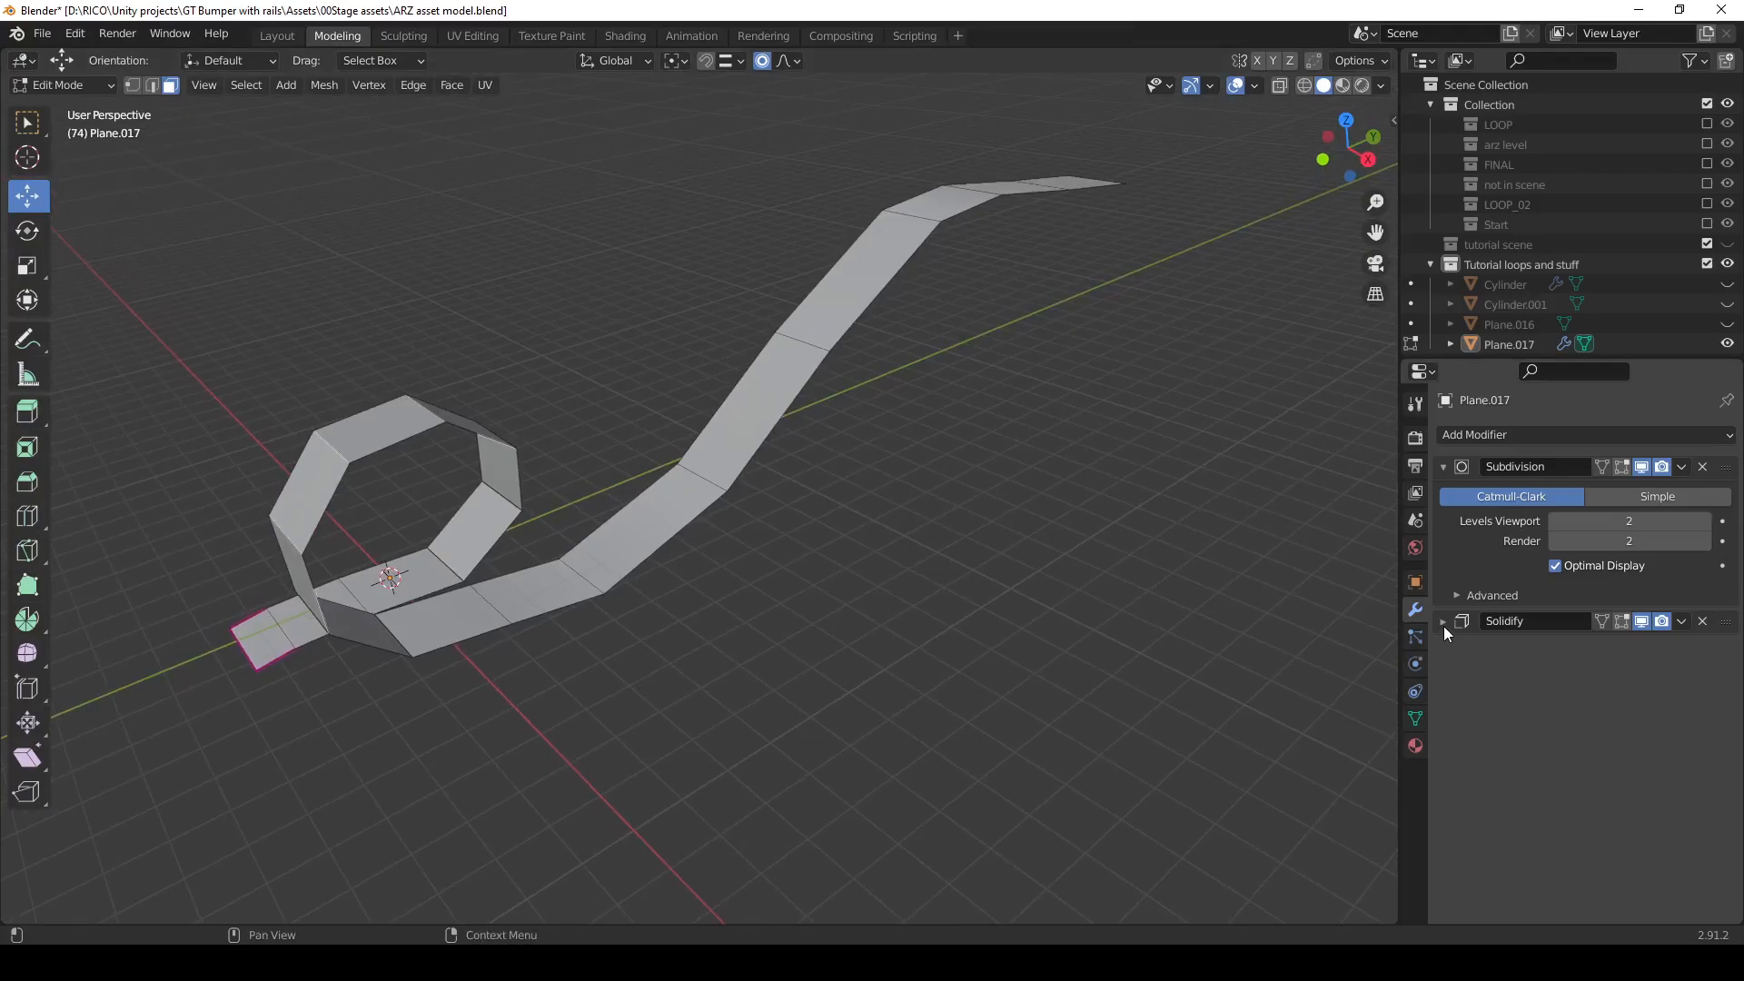
{"action": "middle_click_drag", "start_coordinate": [1135, 586], "coordinate": [754, 612]}
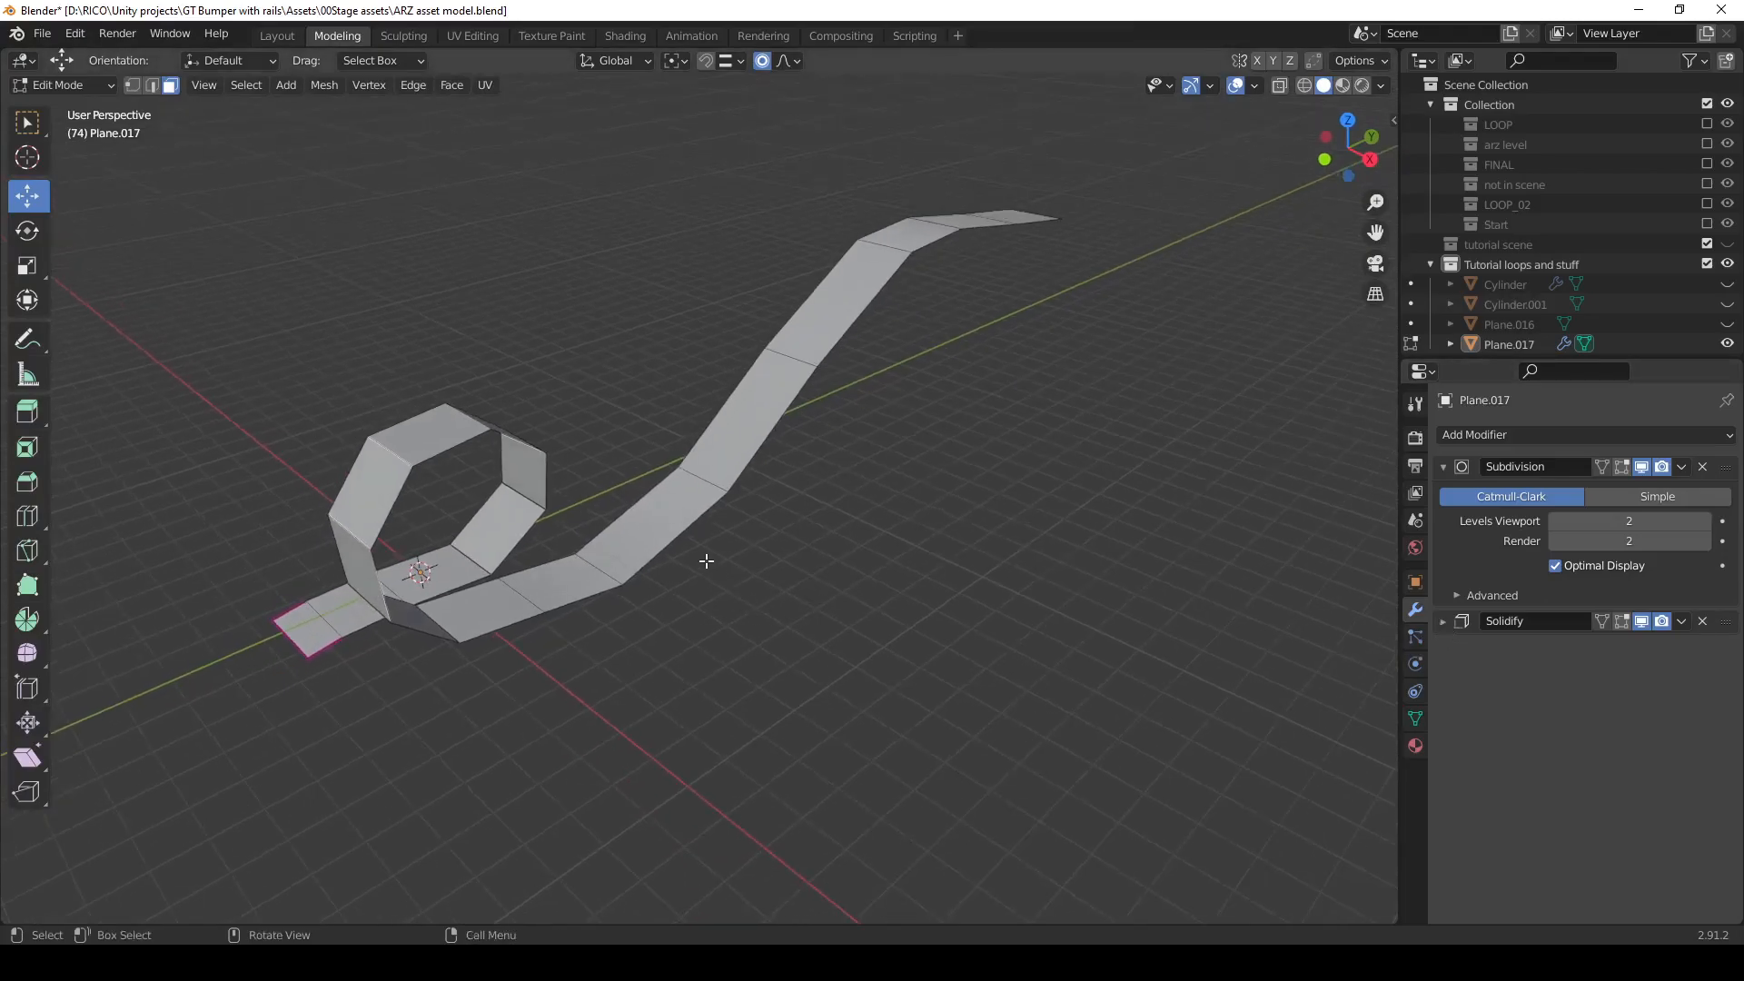
{"action": "key", "text": "a"}
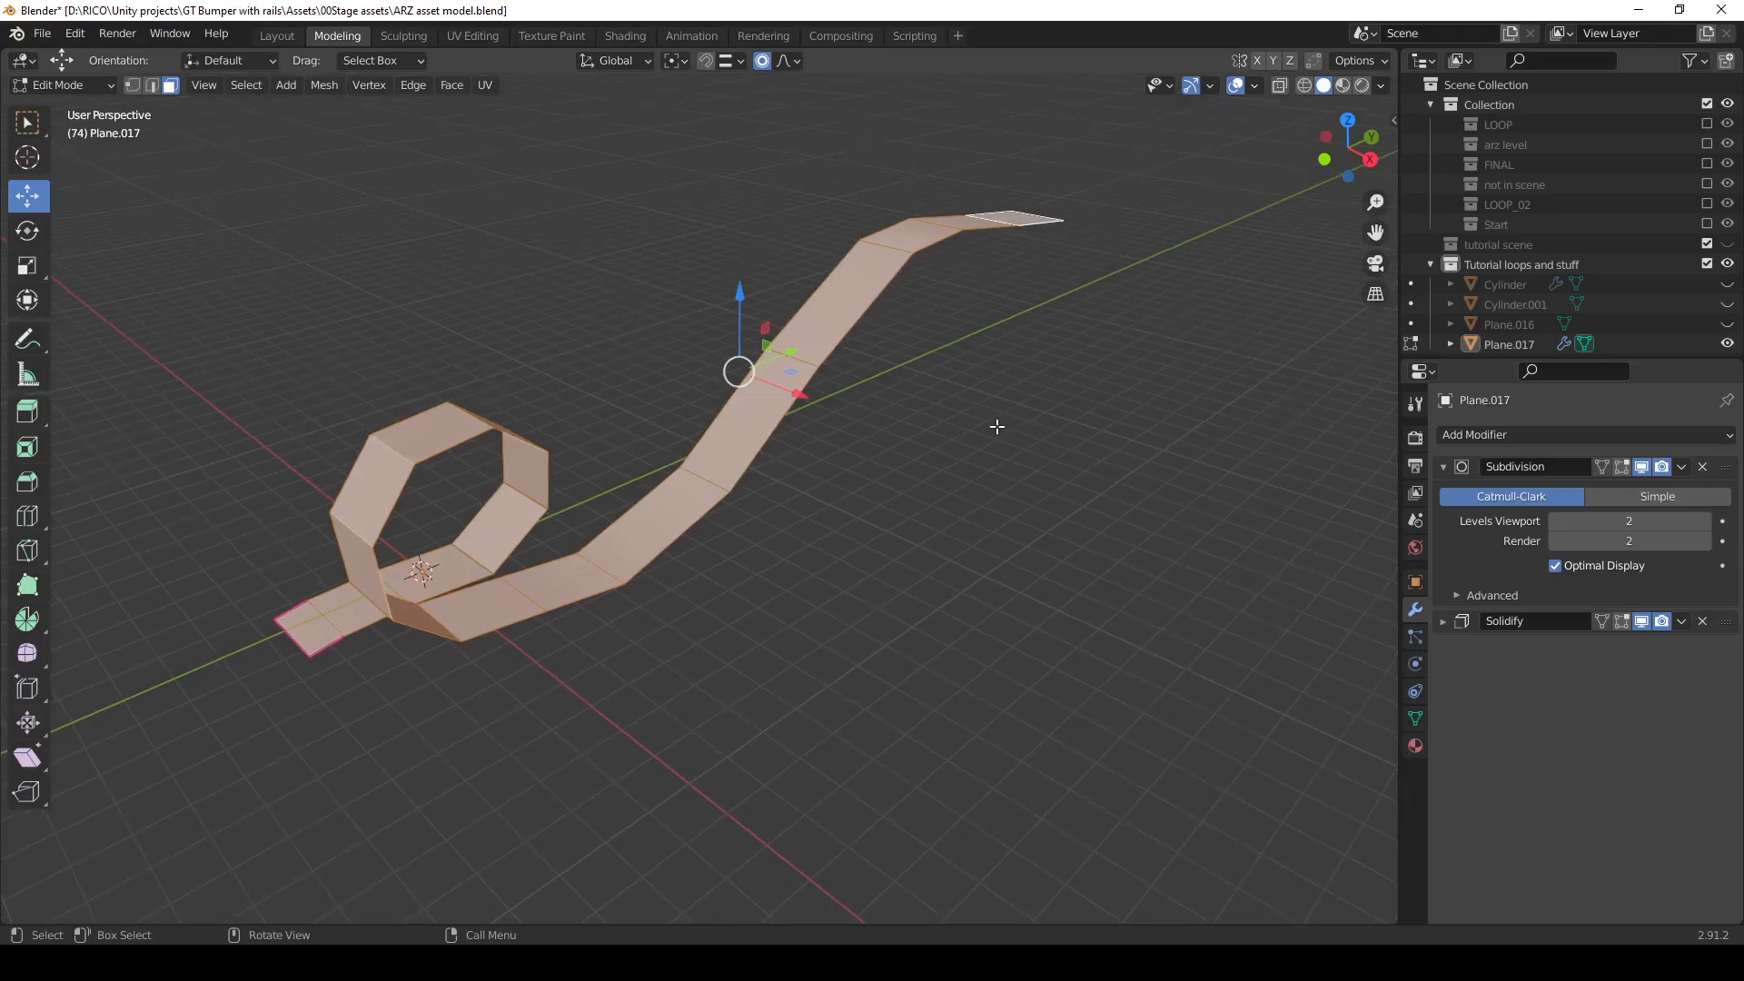
{"action": "middle_click_drag", "start_coordinate": [997, 421], "coordinate": [908, 509]}
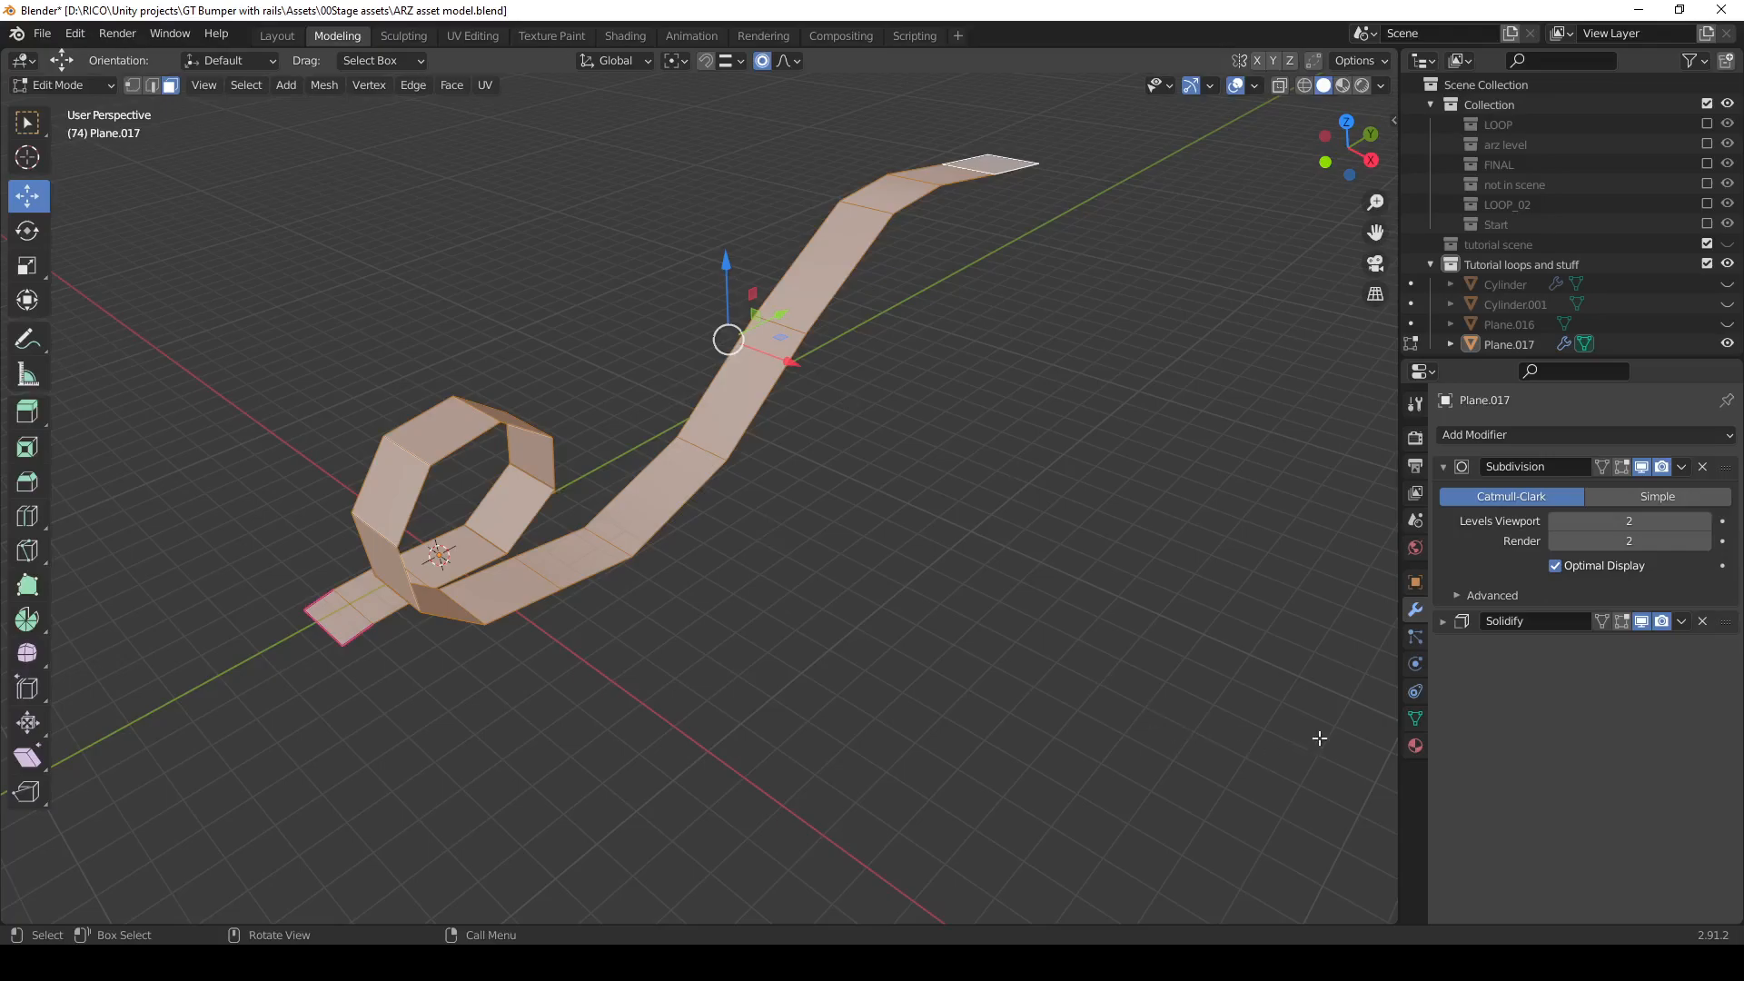
{"action": "left_click", "coordinate": [1415, 720]}
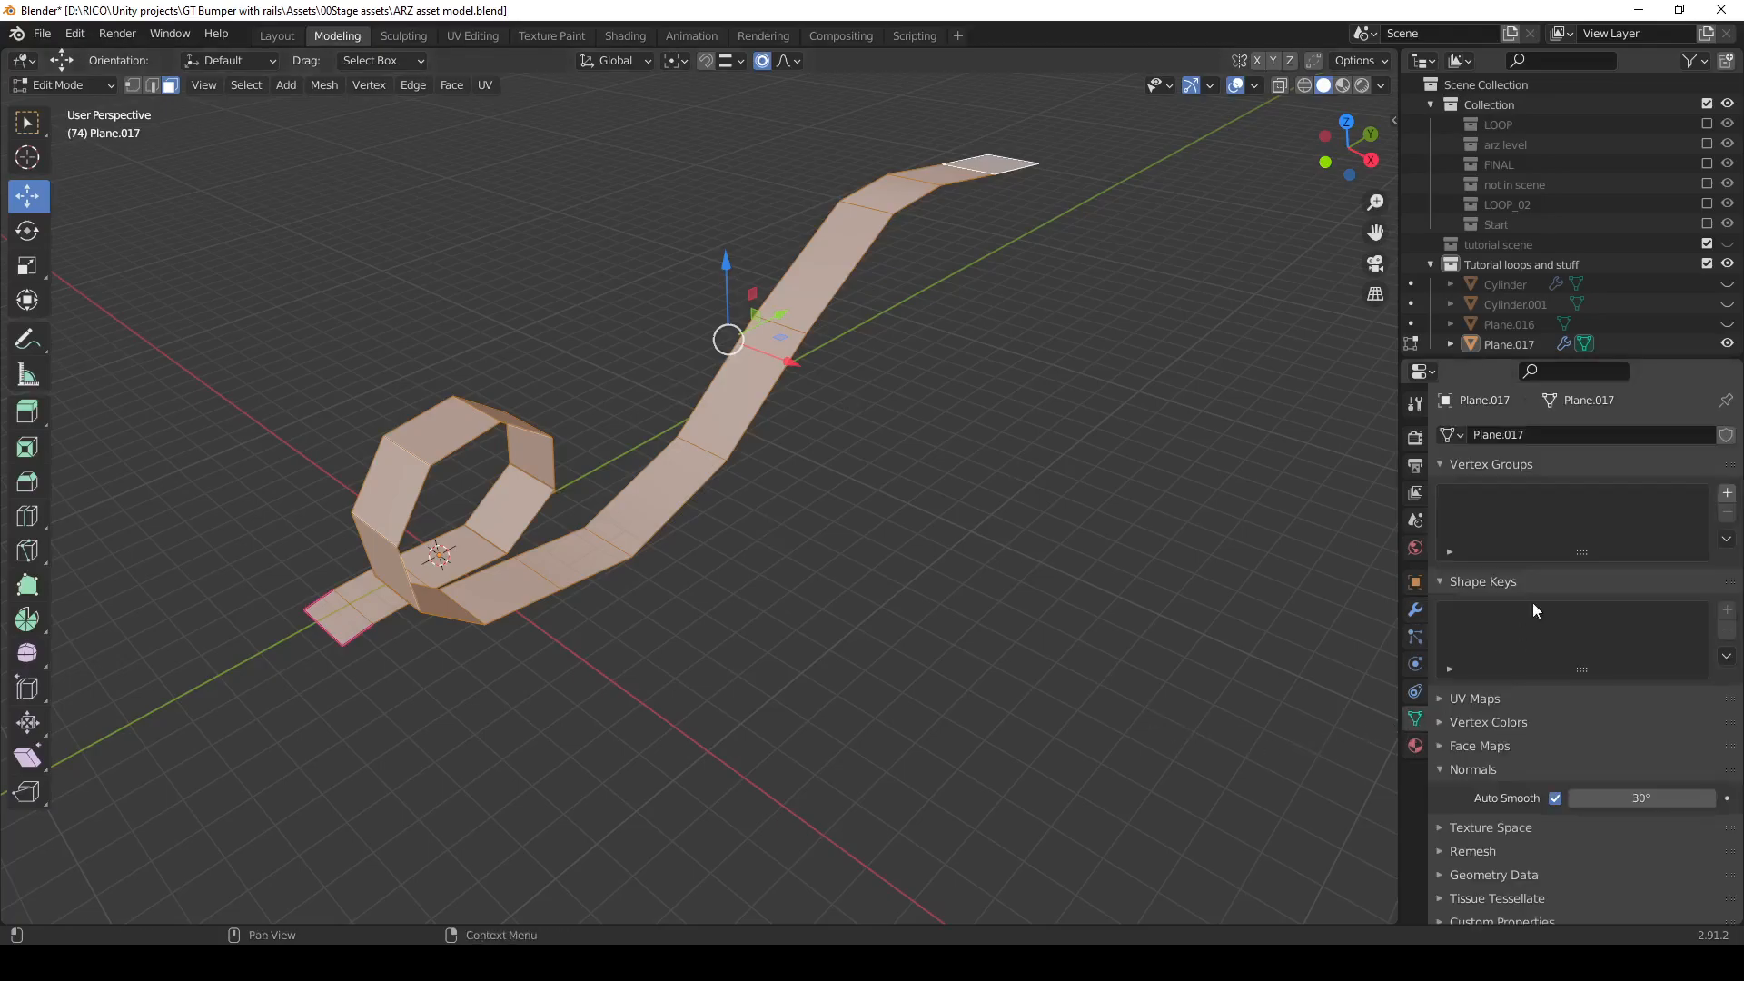
{"action": "left_click", "coordinate": [1726, 497]}
{"action": "left_click_drag", "start_coordinate": [1494, 651], "coordinate": [1731, 642]}
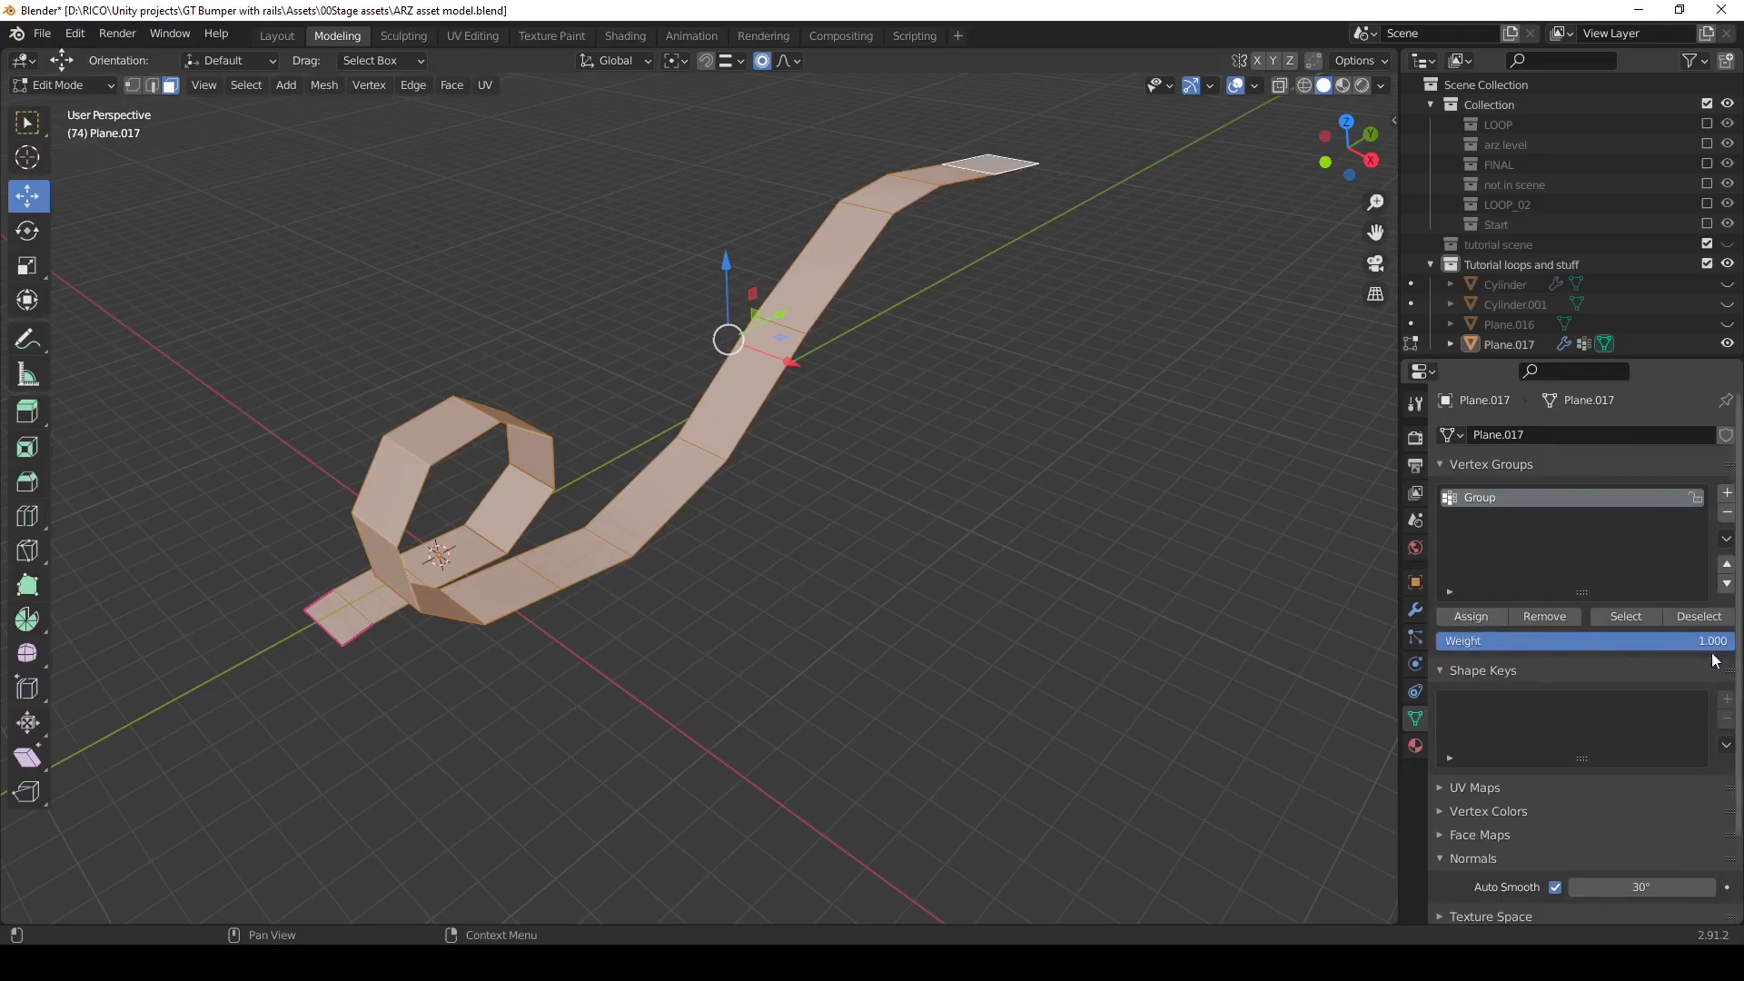
{"action": "left_click", "coordinate": [1473, 621]}
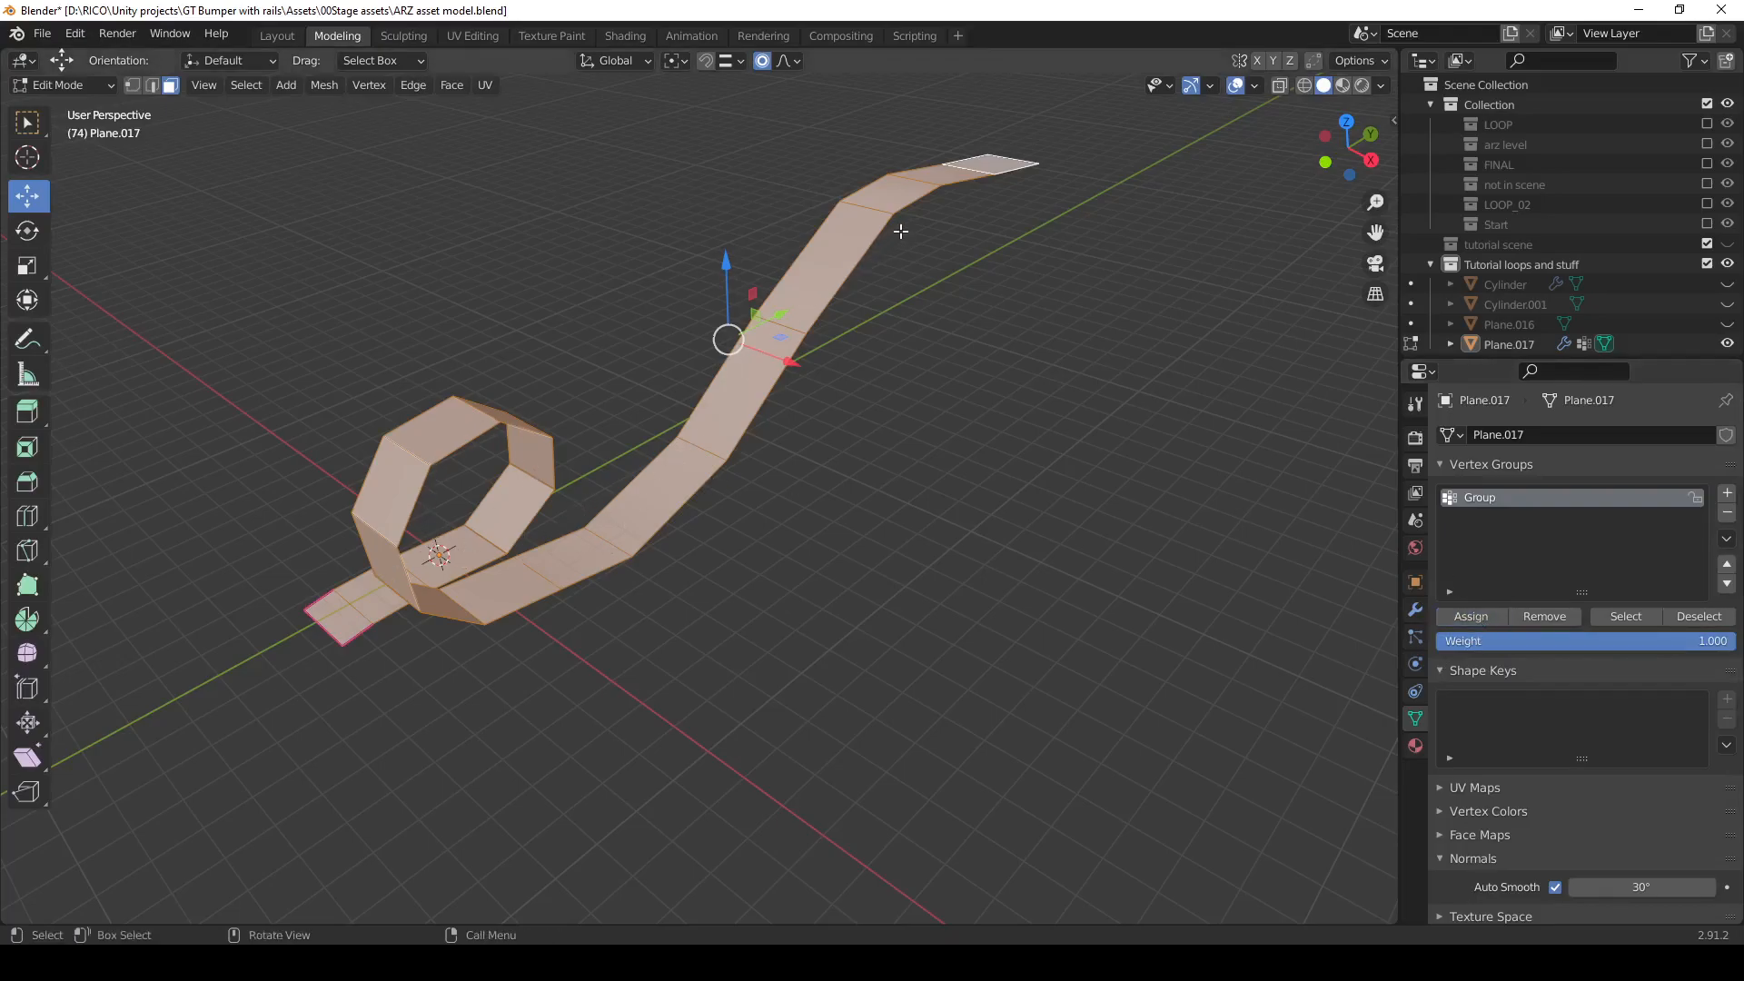
Return to Object Mode, select the track and set its Solidify modifier's vertex group to Group.
{"action": "key", "text": "Tab"}
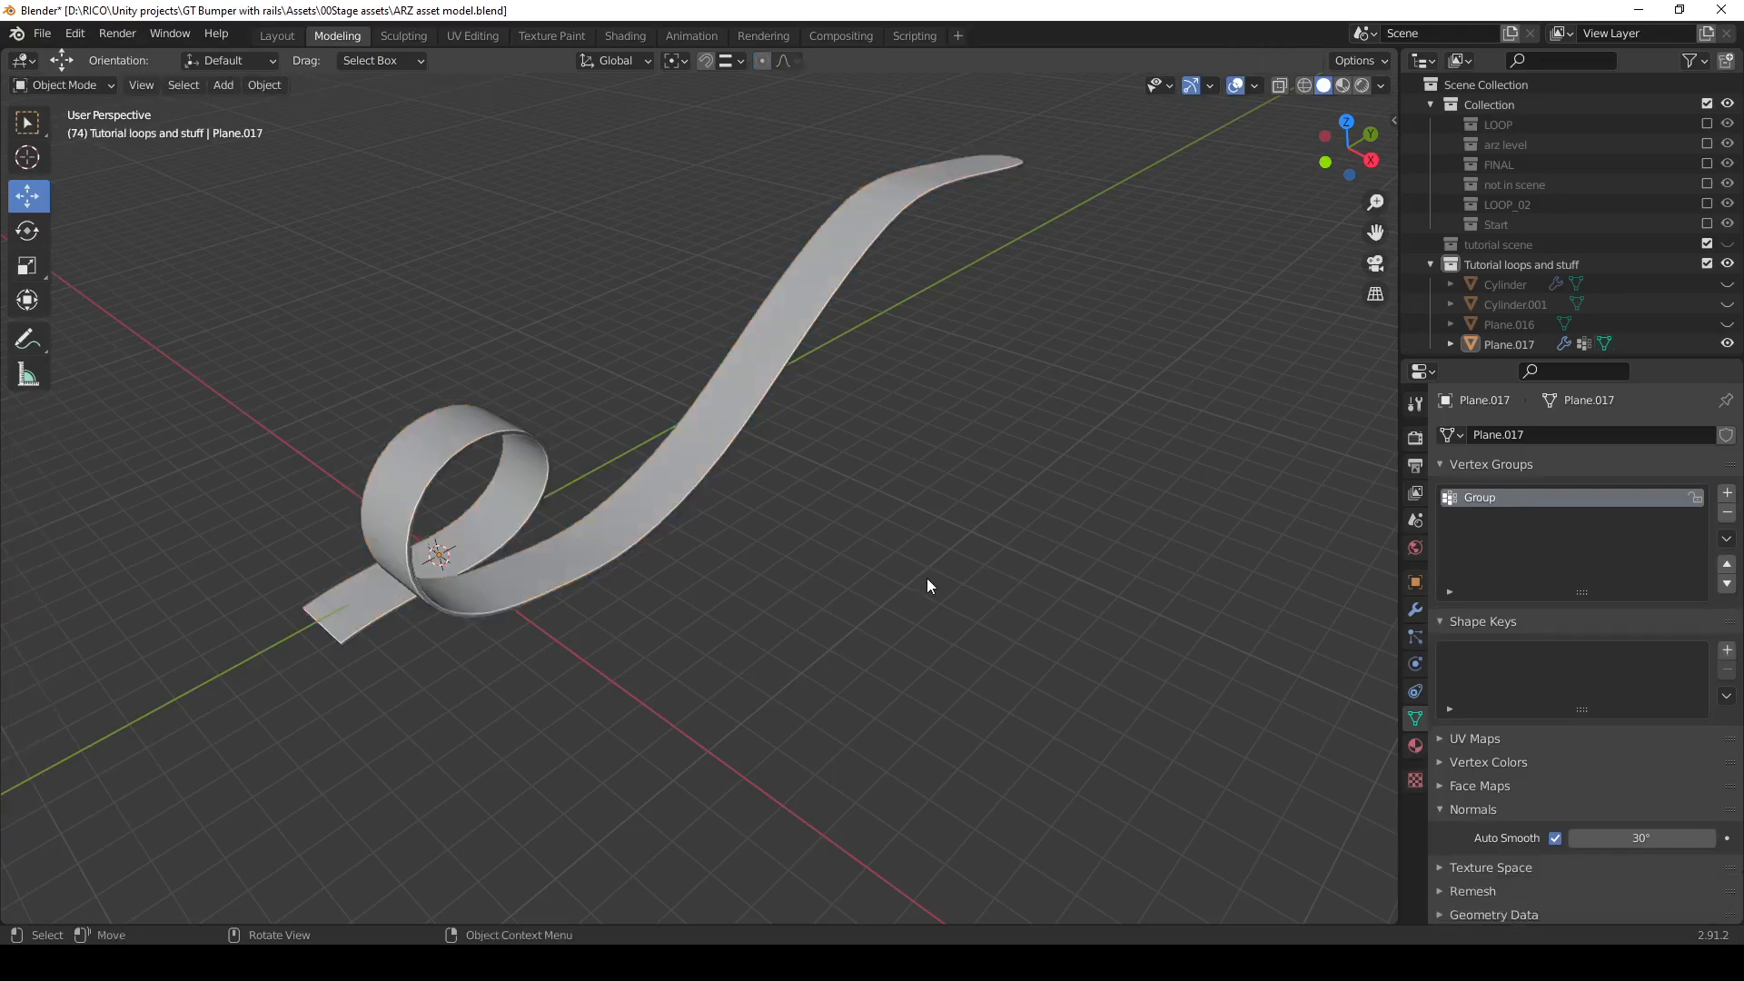
{"action": "left_click", "coordinate": [799, 323]}
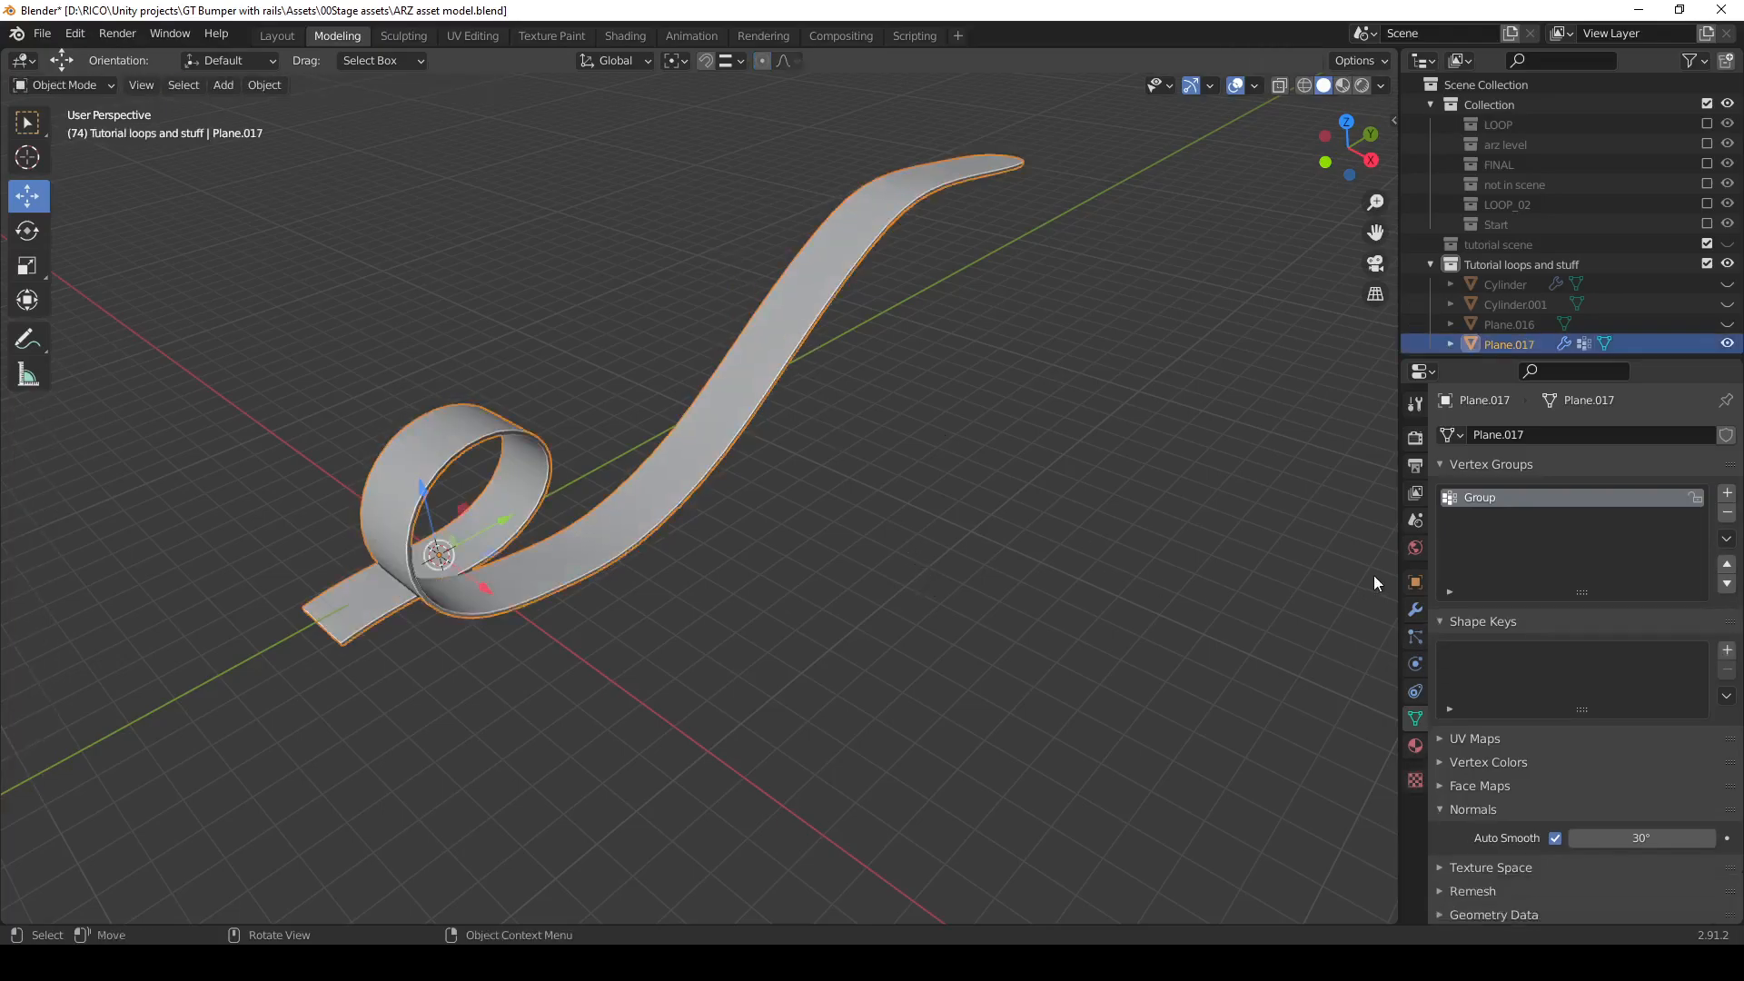
{"action": "left_click", "coordinate": [1415, 606]}
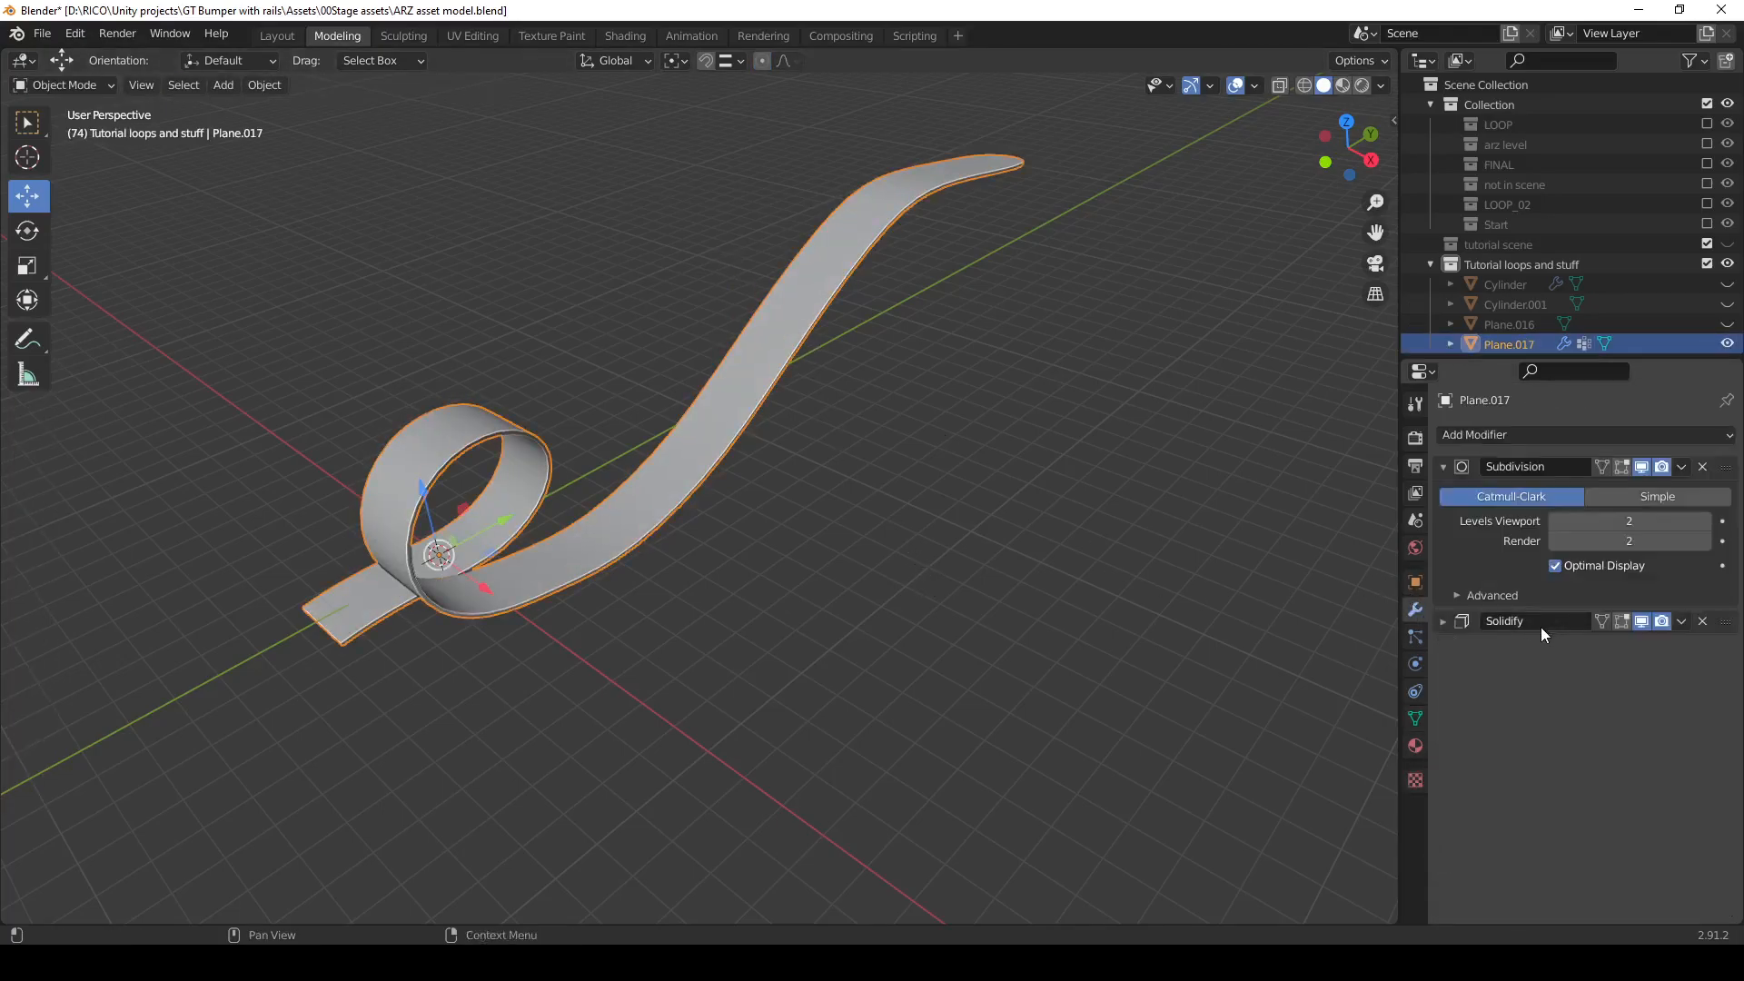
{"action": "left_click", "coordinate": [1444, 622]}
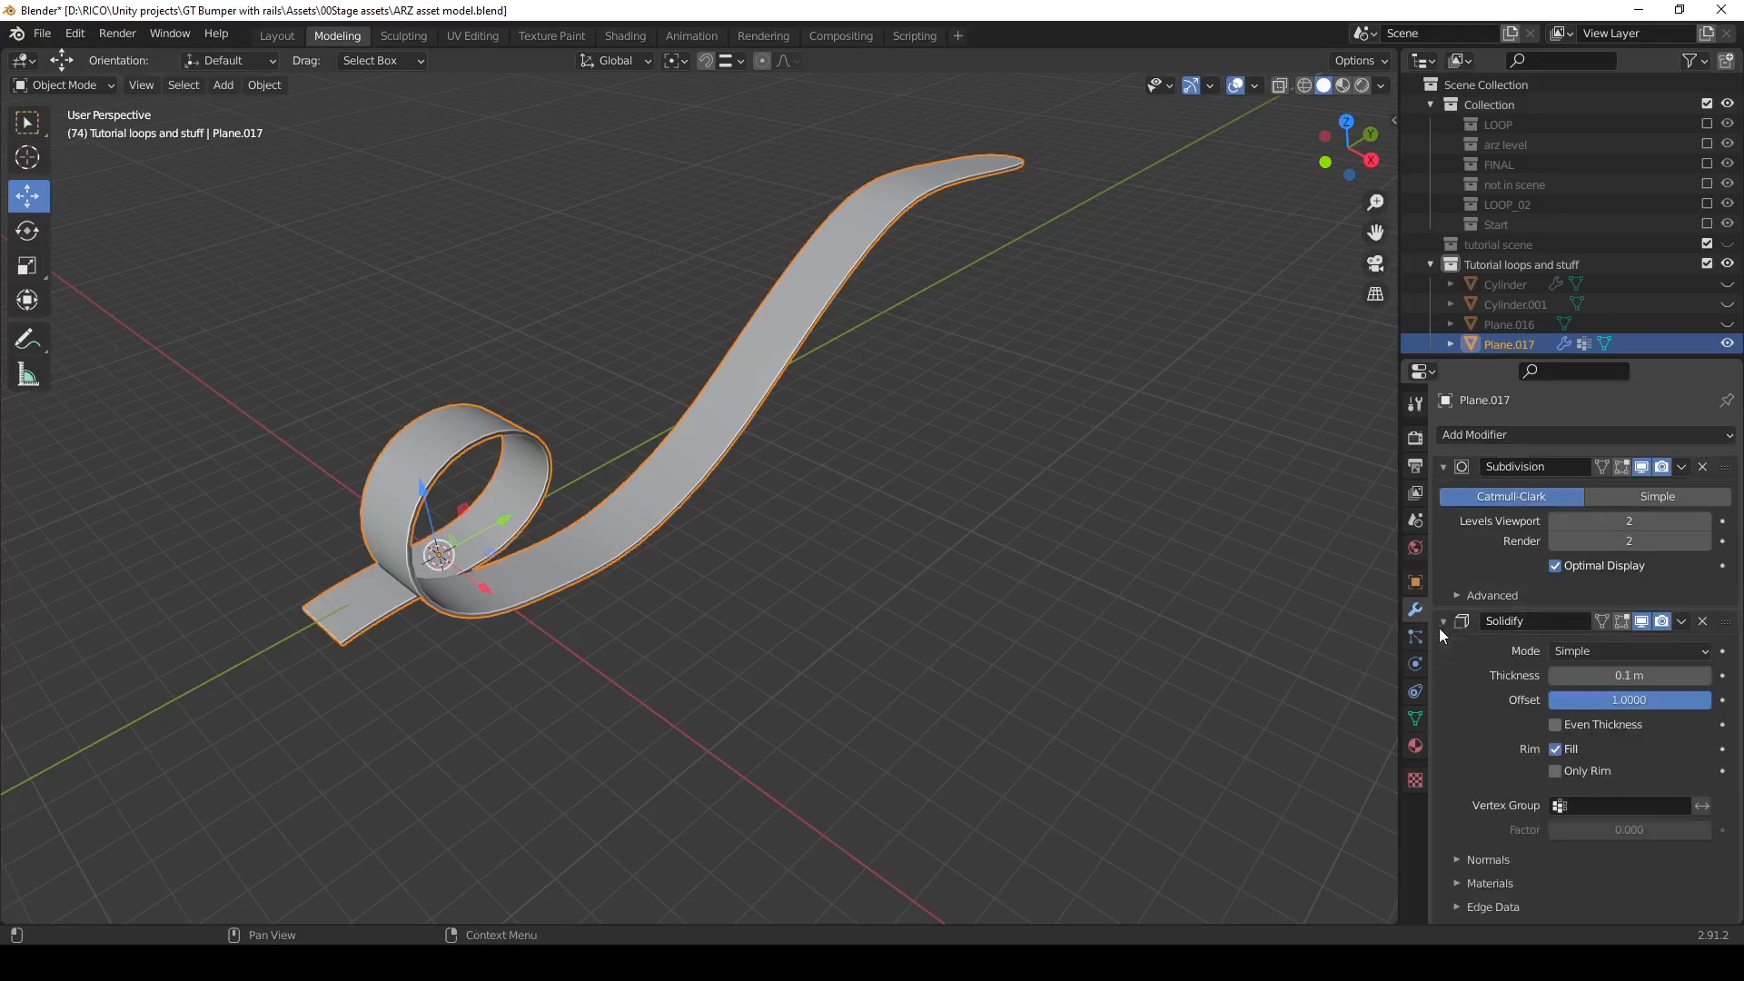
{"action": "left_click", "coordinate": [1584, 808]}
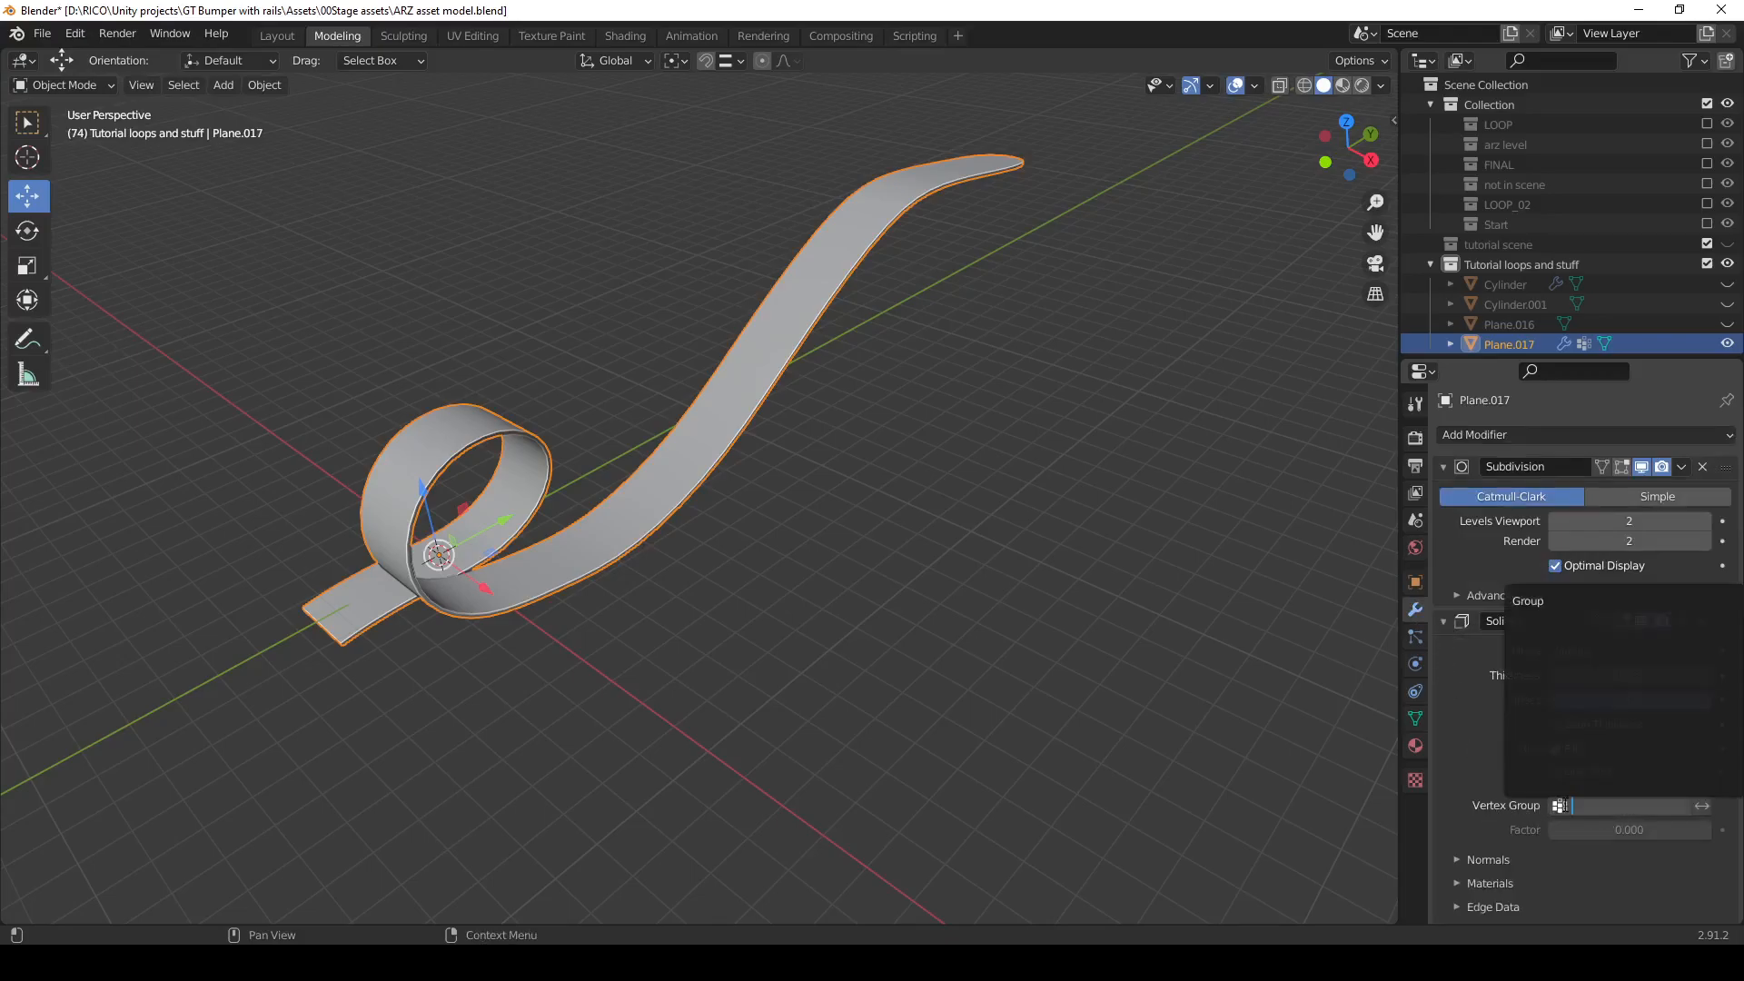
{"action": "left_click", "coordinate": [1534, 603]}
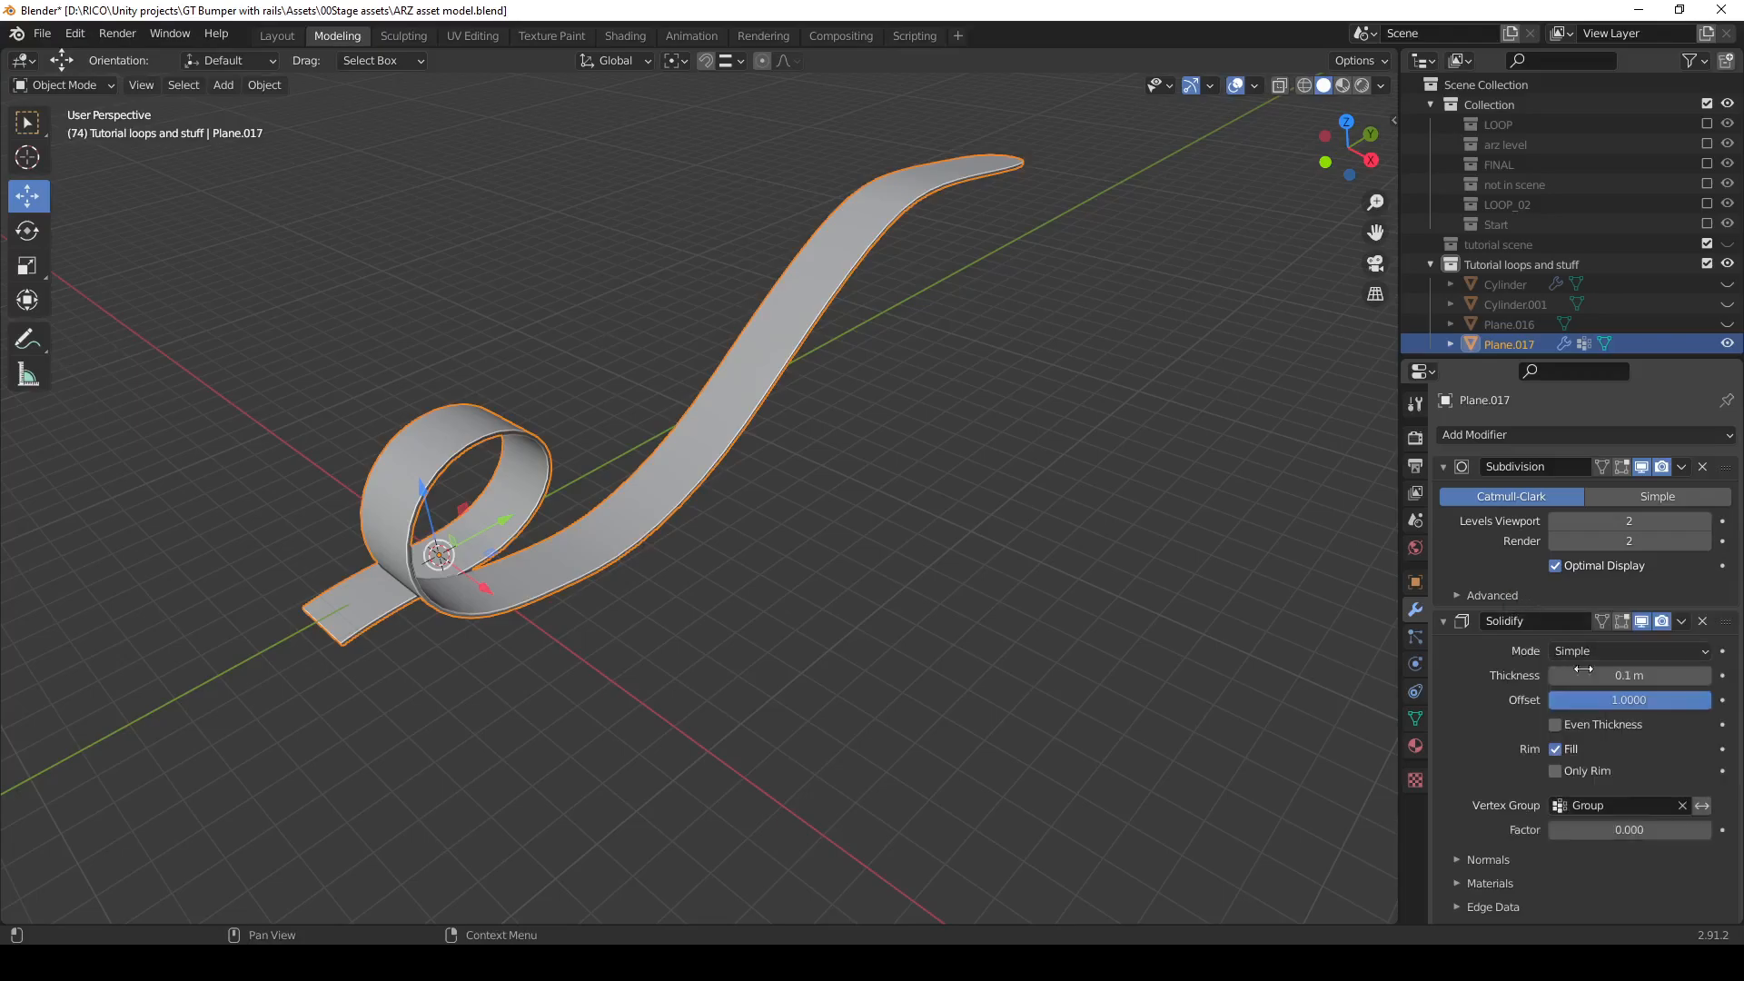
Set the Solidify thickness to 1 m and enable Even Thickness.
{"action": "left_click", "coordinate": [1620, 676]}
{"action": "type", "text": "1"}
{"action": "key", "text": "Return"}
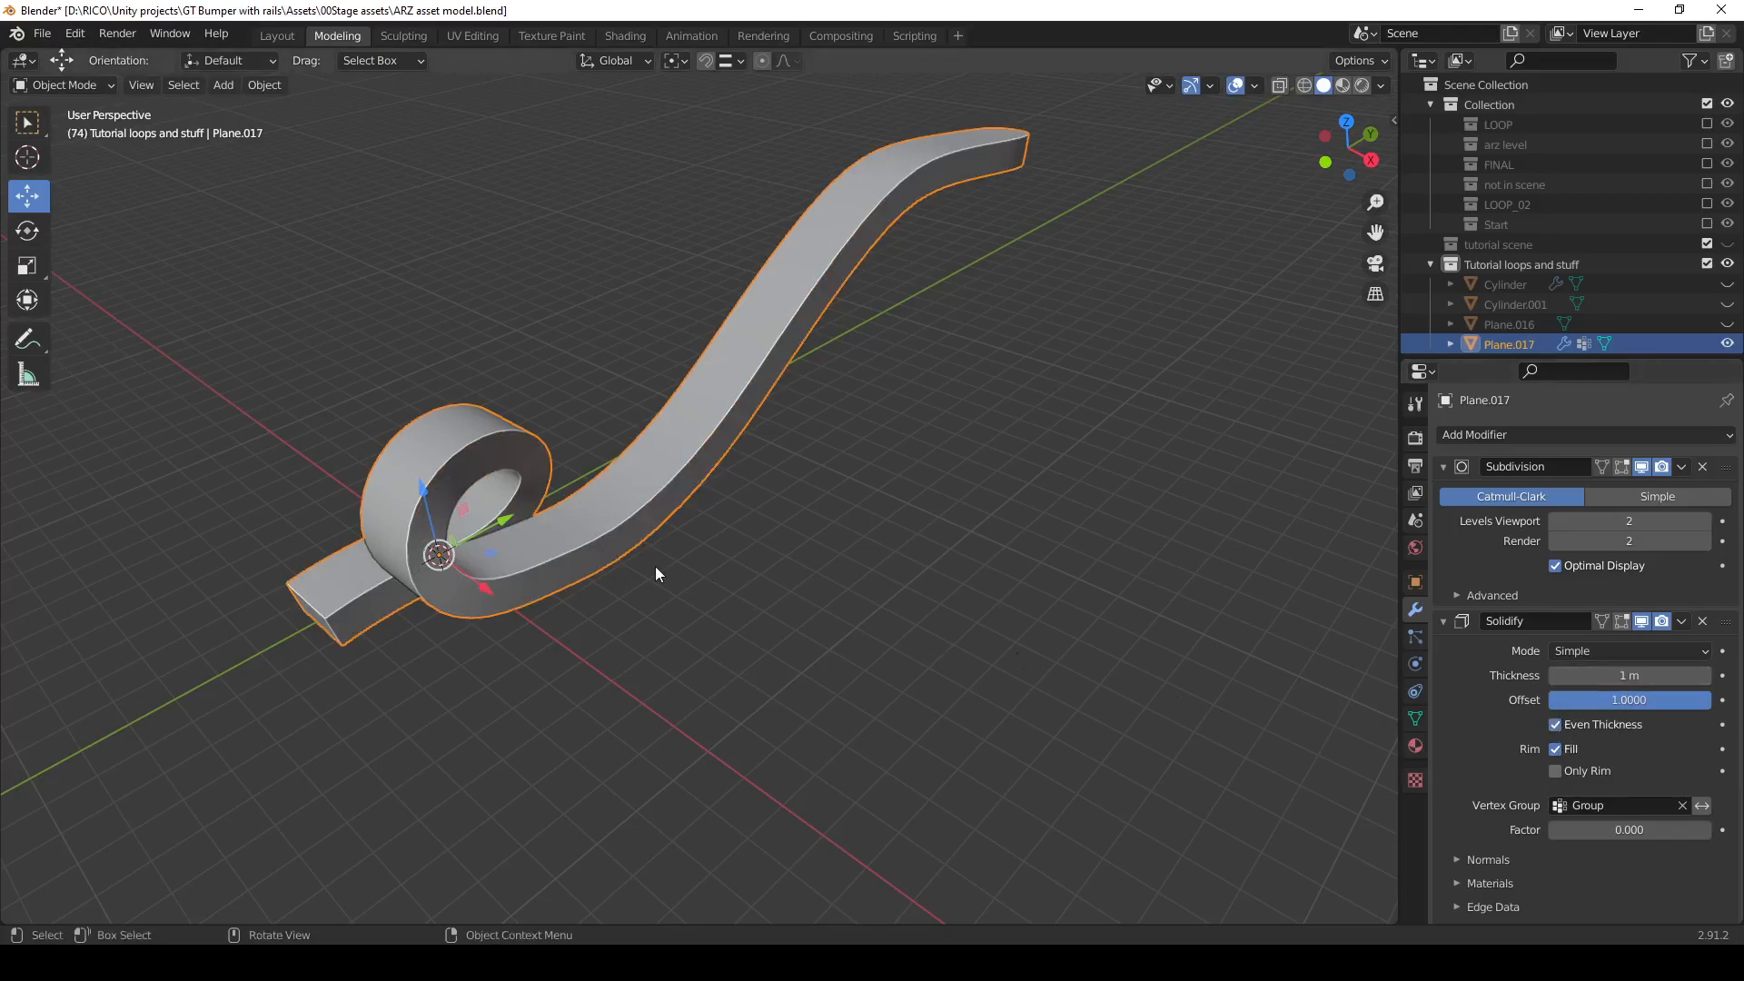
Enter Edit Mode and turn on Edit Mode display of the Solidify and Subdivision modifiers.
{"action": "key", "text": "Tab"}
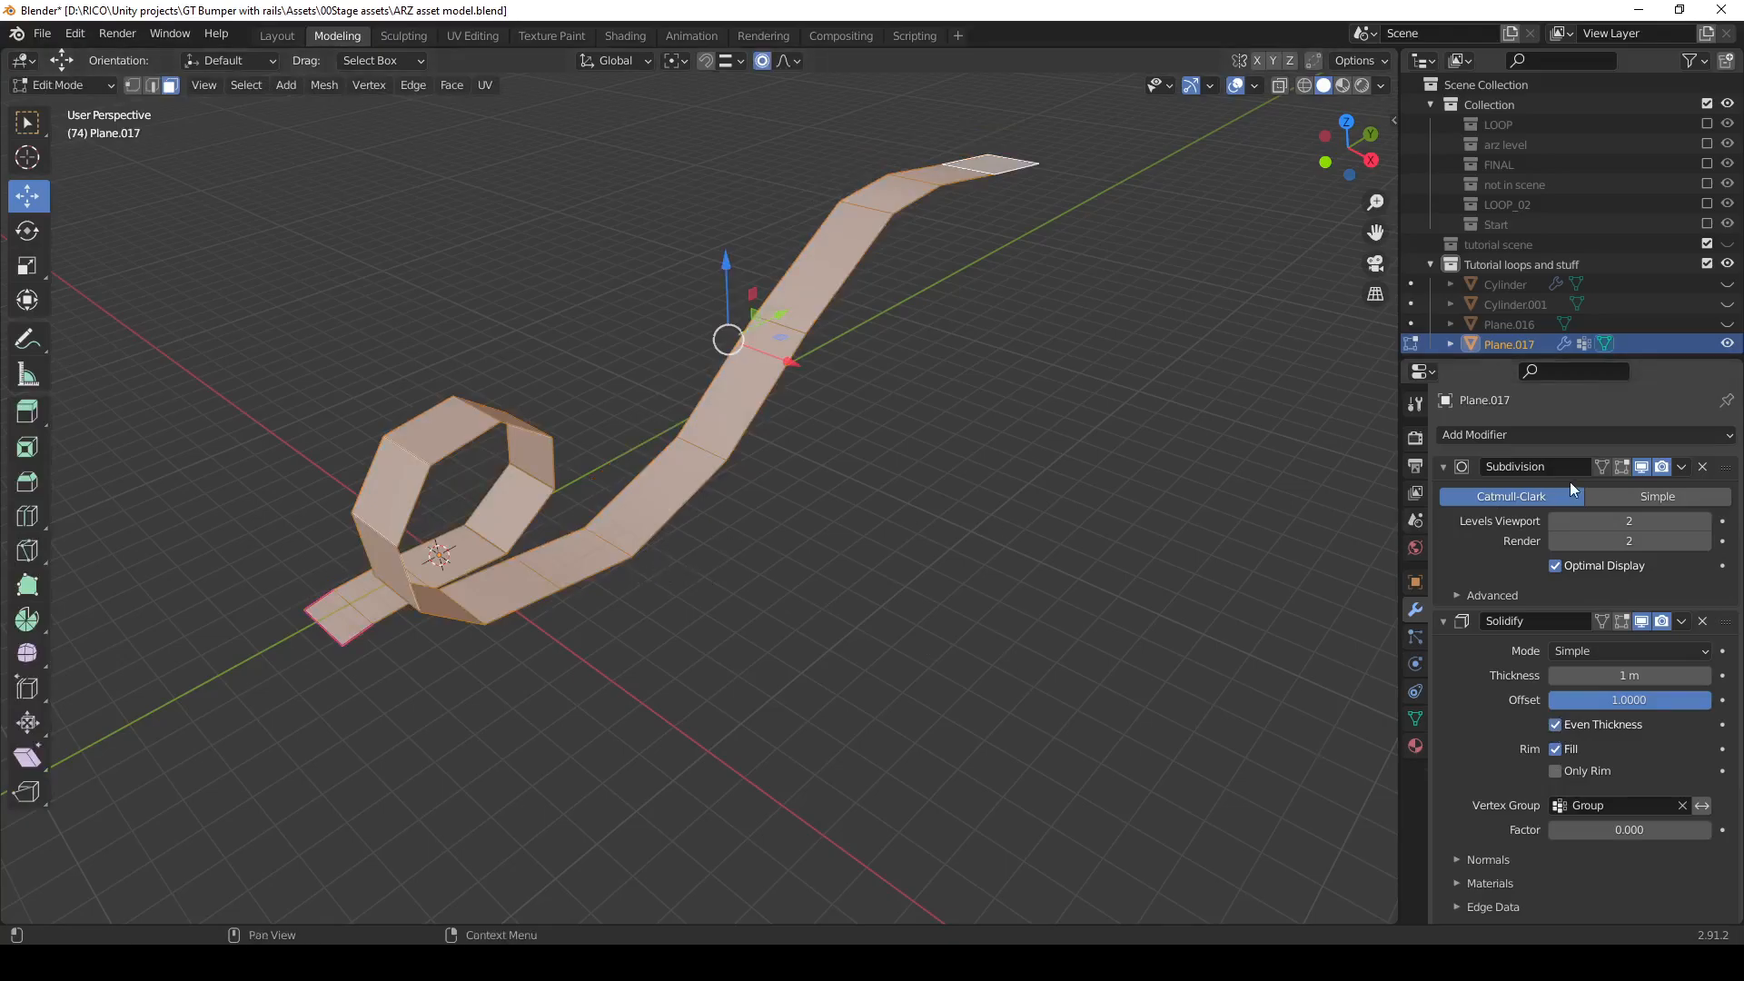
{"action": "left_click", "coordinate": [1622, 621]}
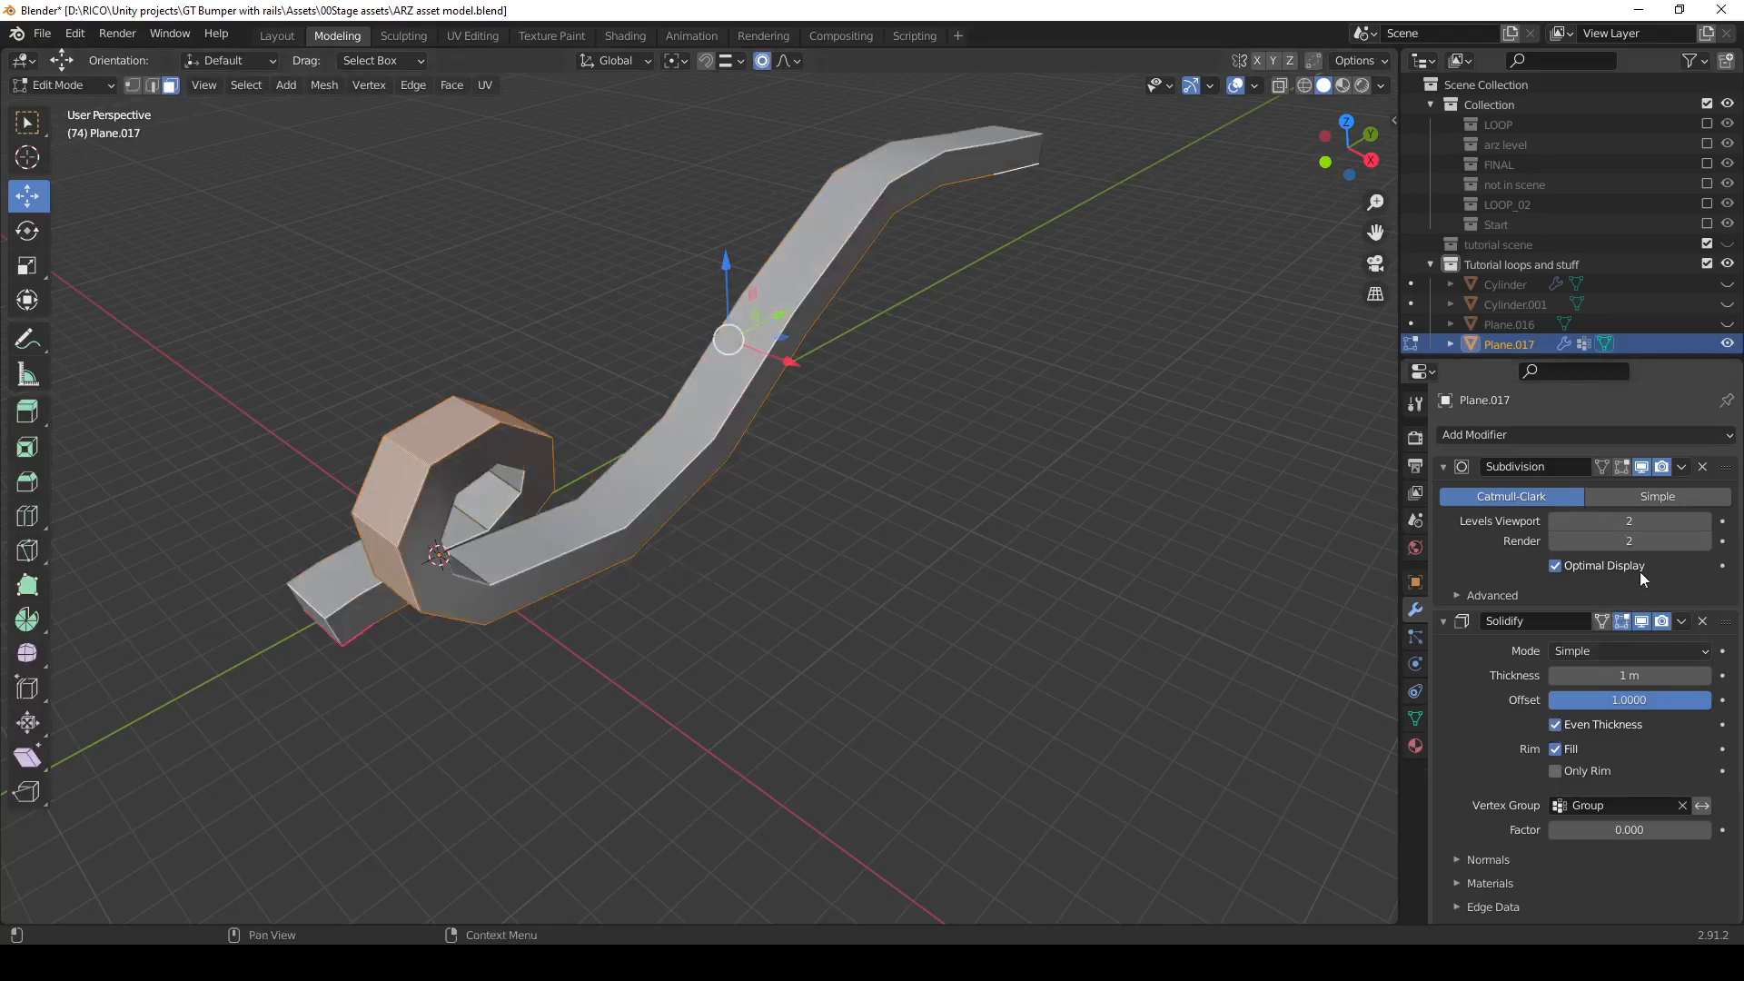
{"action": "left_click", "coordinate": [1623, 466]}
{"action": "middle_click_drag", "start_coordinate": [609, 658], "coordinate": [622, 656]}
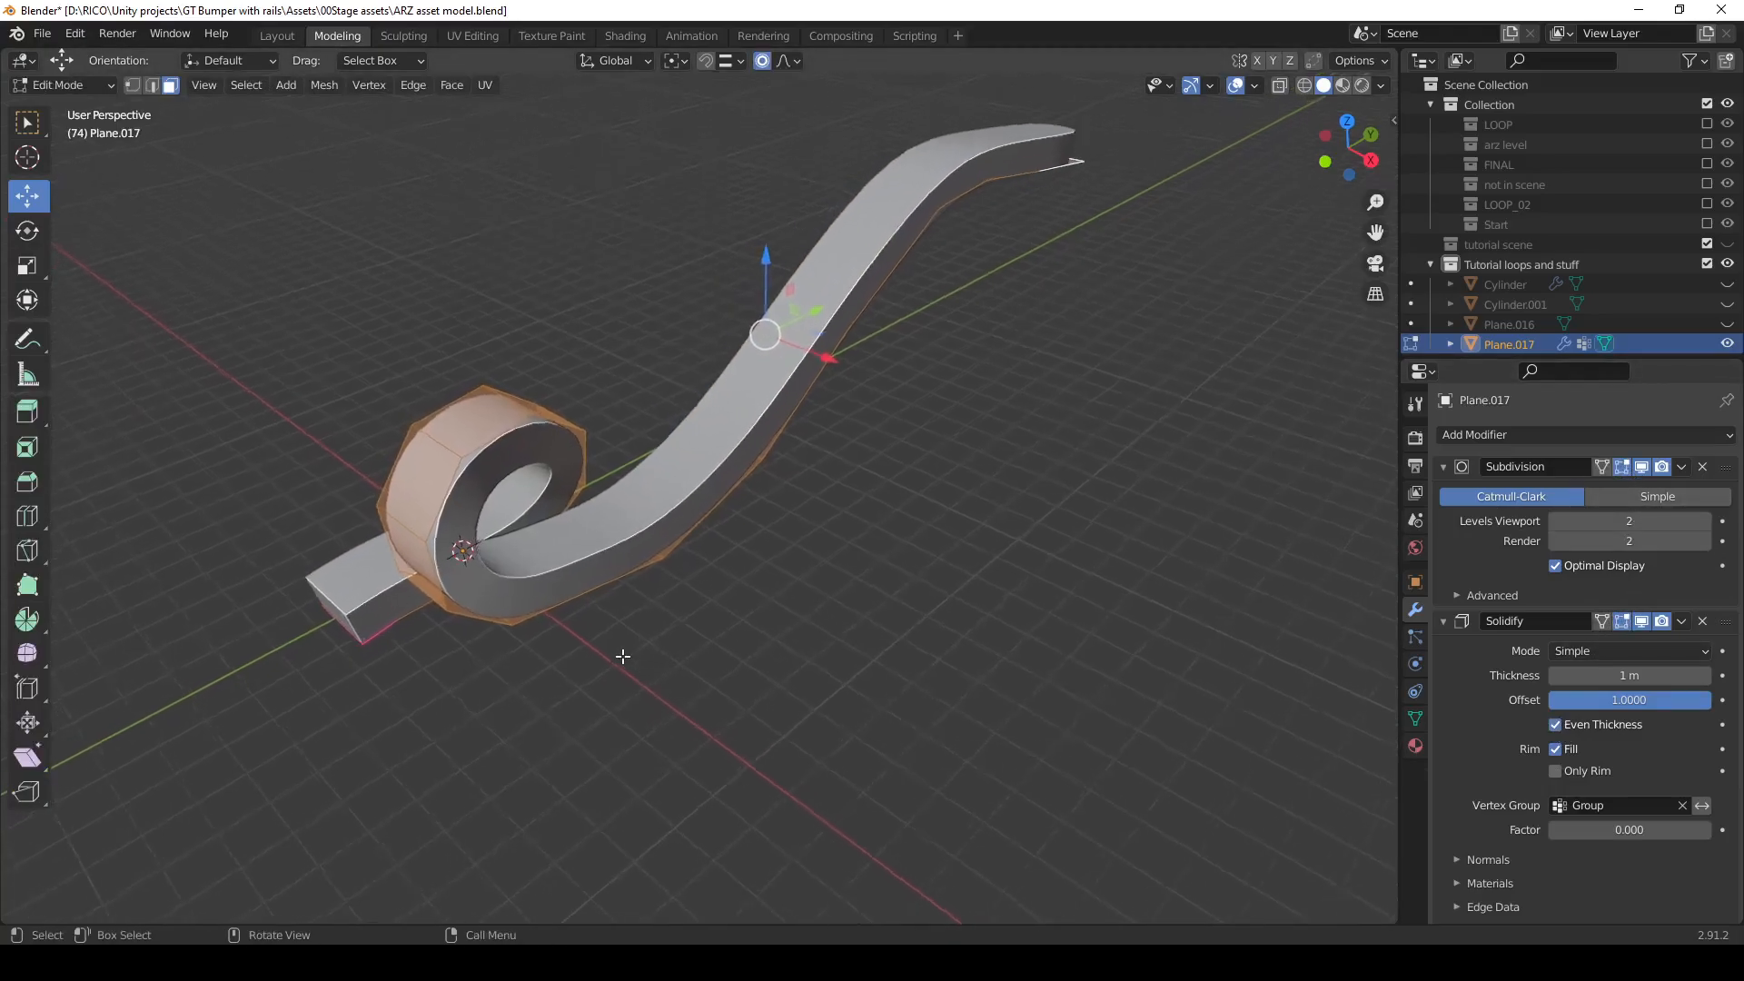
{"action": "scroll", "coordinate": [622, 650], "scroll_direction": "up", "scroll_amount": 1}
Select the path of faces from the foot of the ramp back around the loop to near the track's start.
{"action": "left_click", "coordinate": [640, 566]}
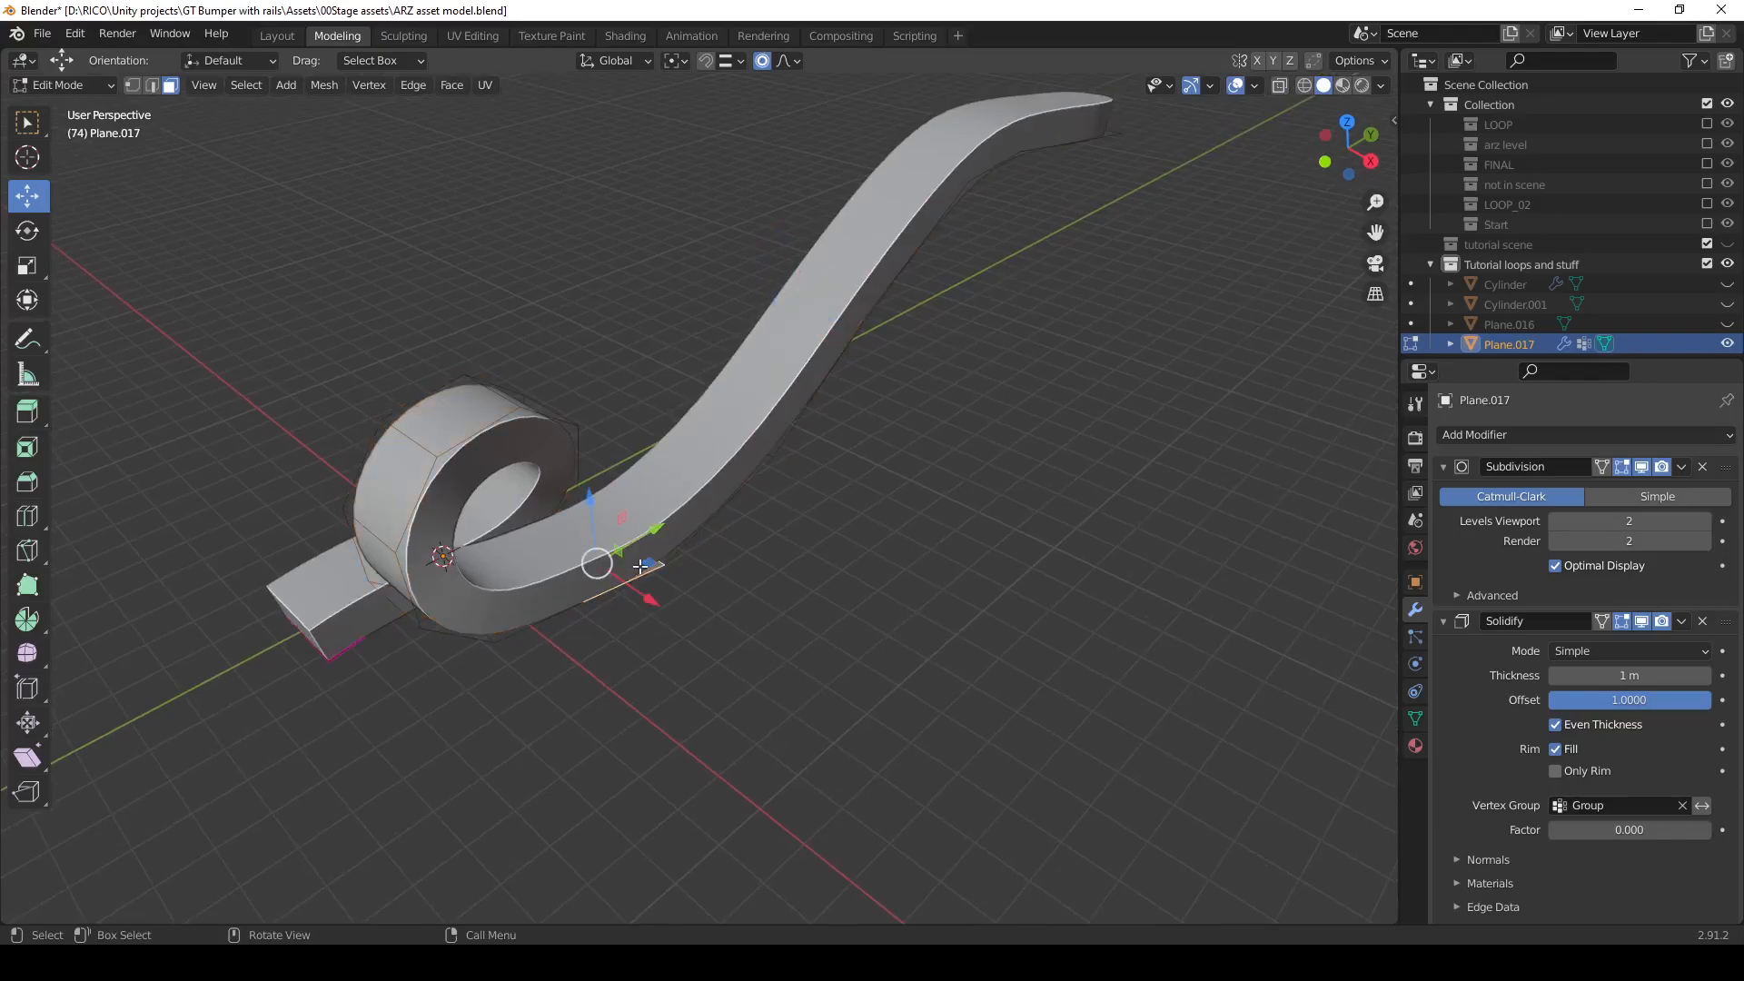
{"action": "left_click", "coordinate": [694, 525]}
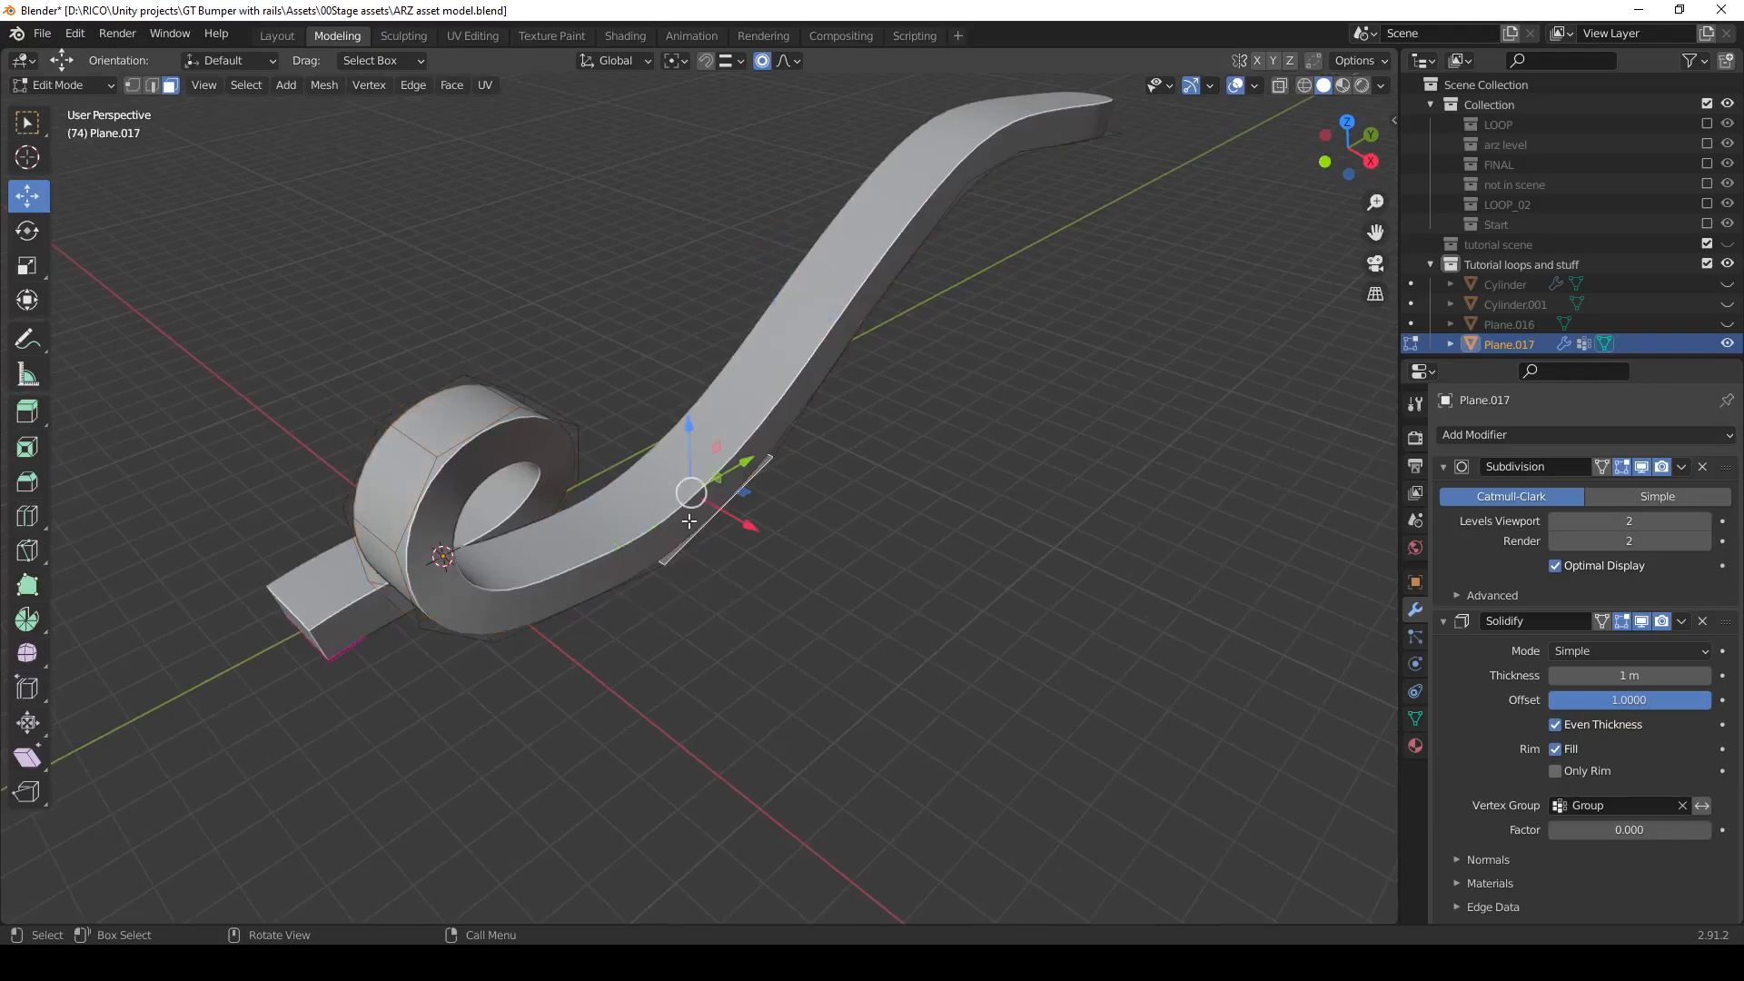
{"action": "left_click", "coordinate": [342, 620], "text": "shift"}
{"action": "middle_click_drag", "start_coordinate": [348, 618], "coordinate": [467, 633]}
{"action": "left_click", "coordinate": [685, 451]}
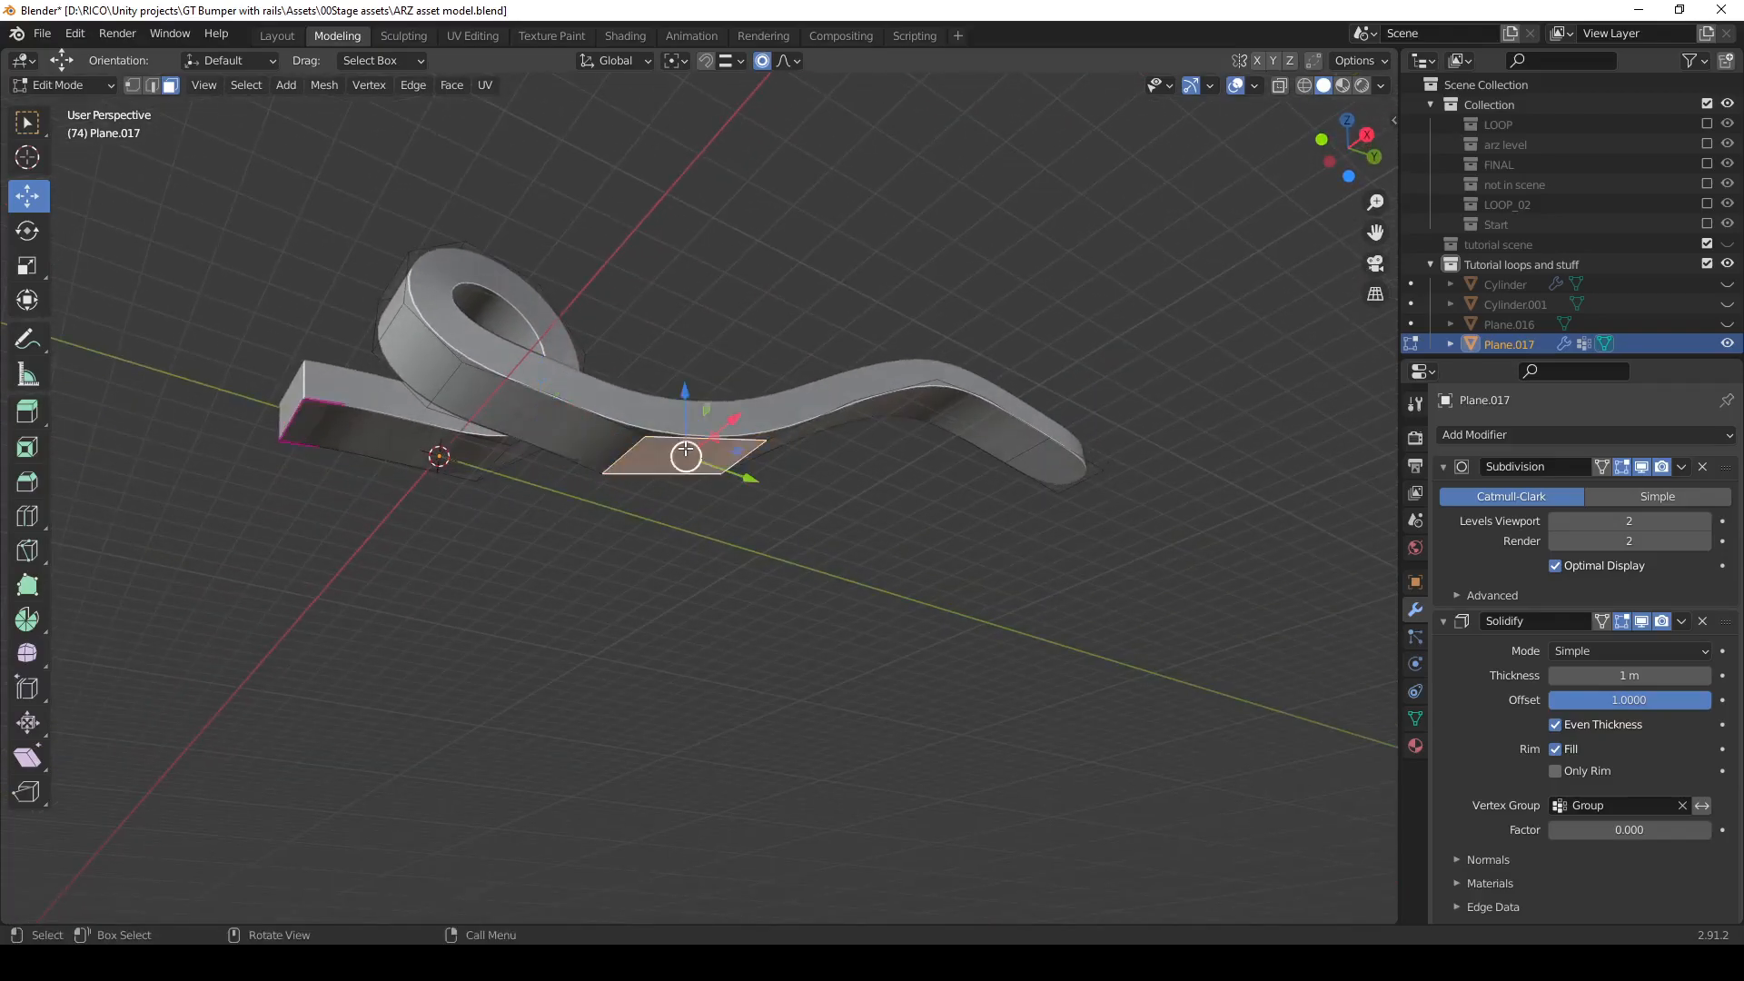
{"action": "left_click", "coordinate": [314, 419], "text": "alt"}
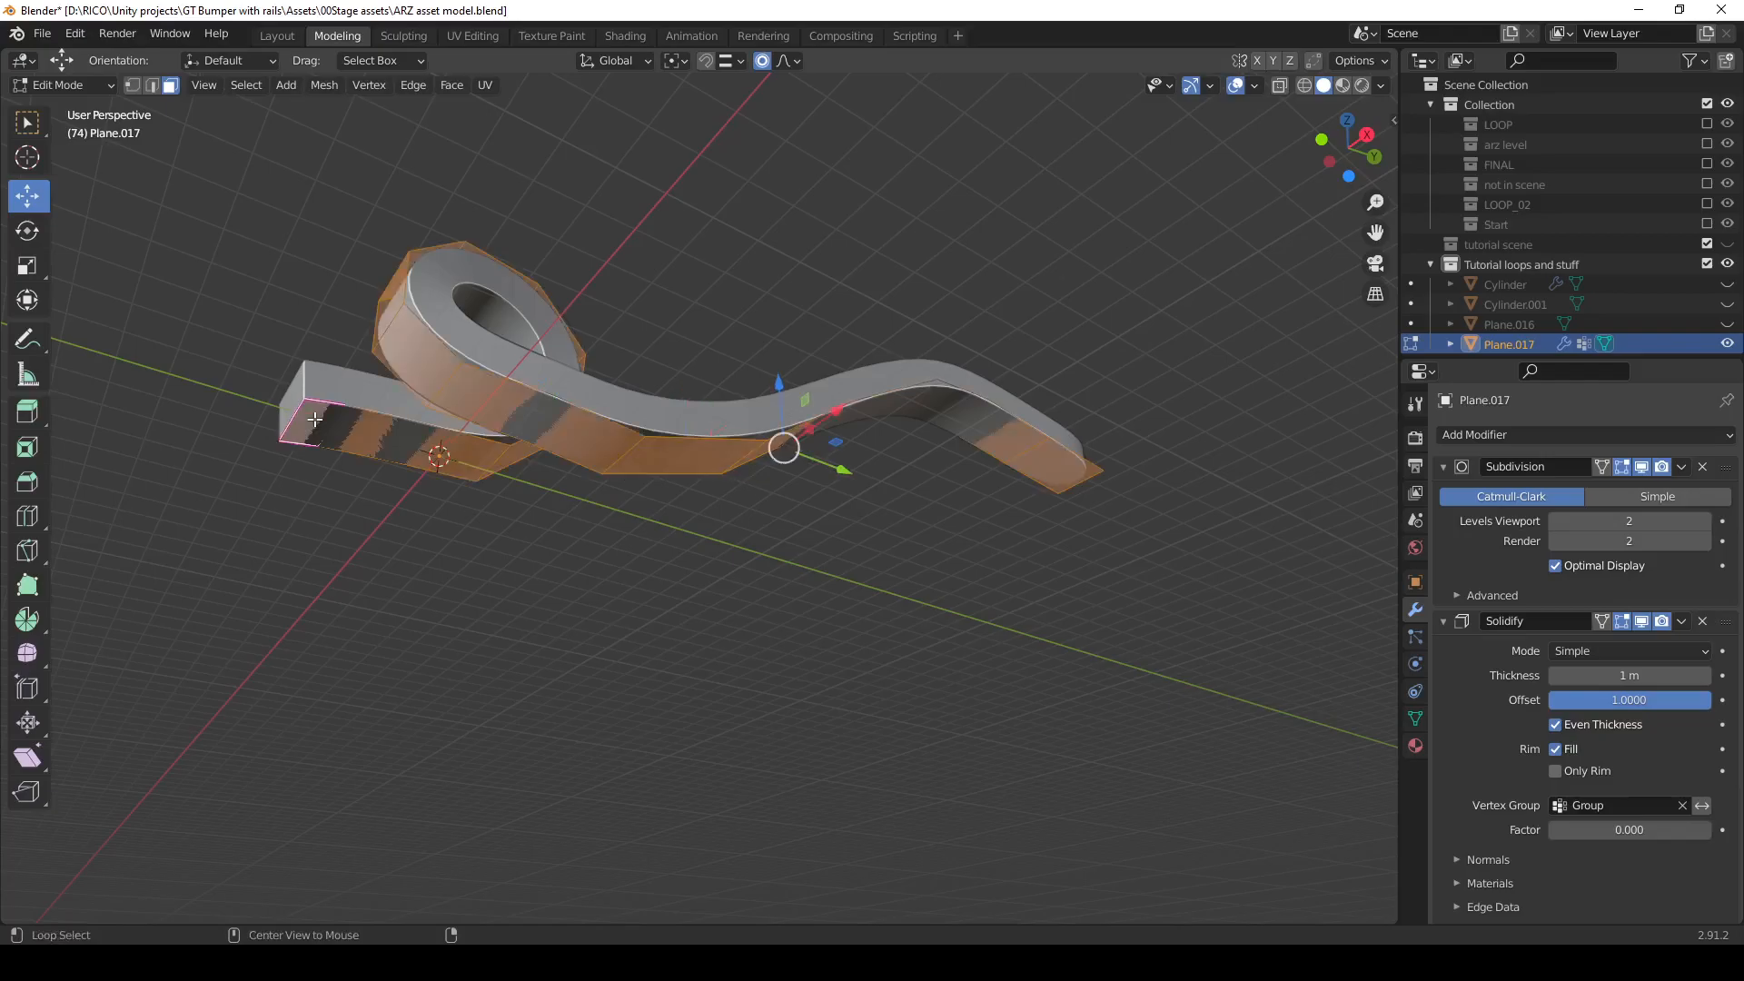
{"action": "left_click", "coordinate": [656, 460]}
{"action": "left_click", "coordinate": [341, 425], "text": "ctrl"}
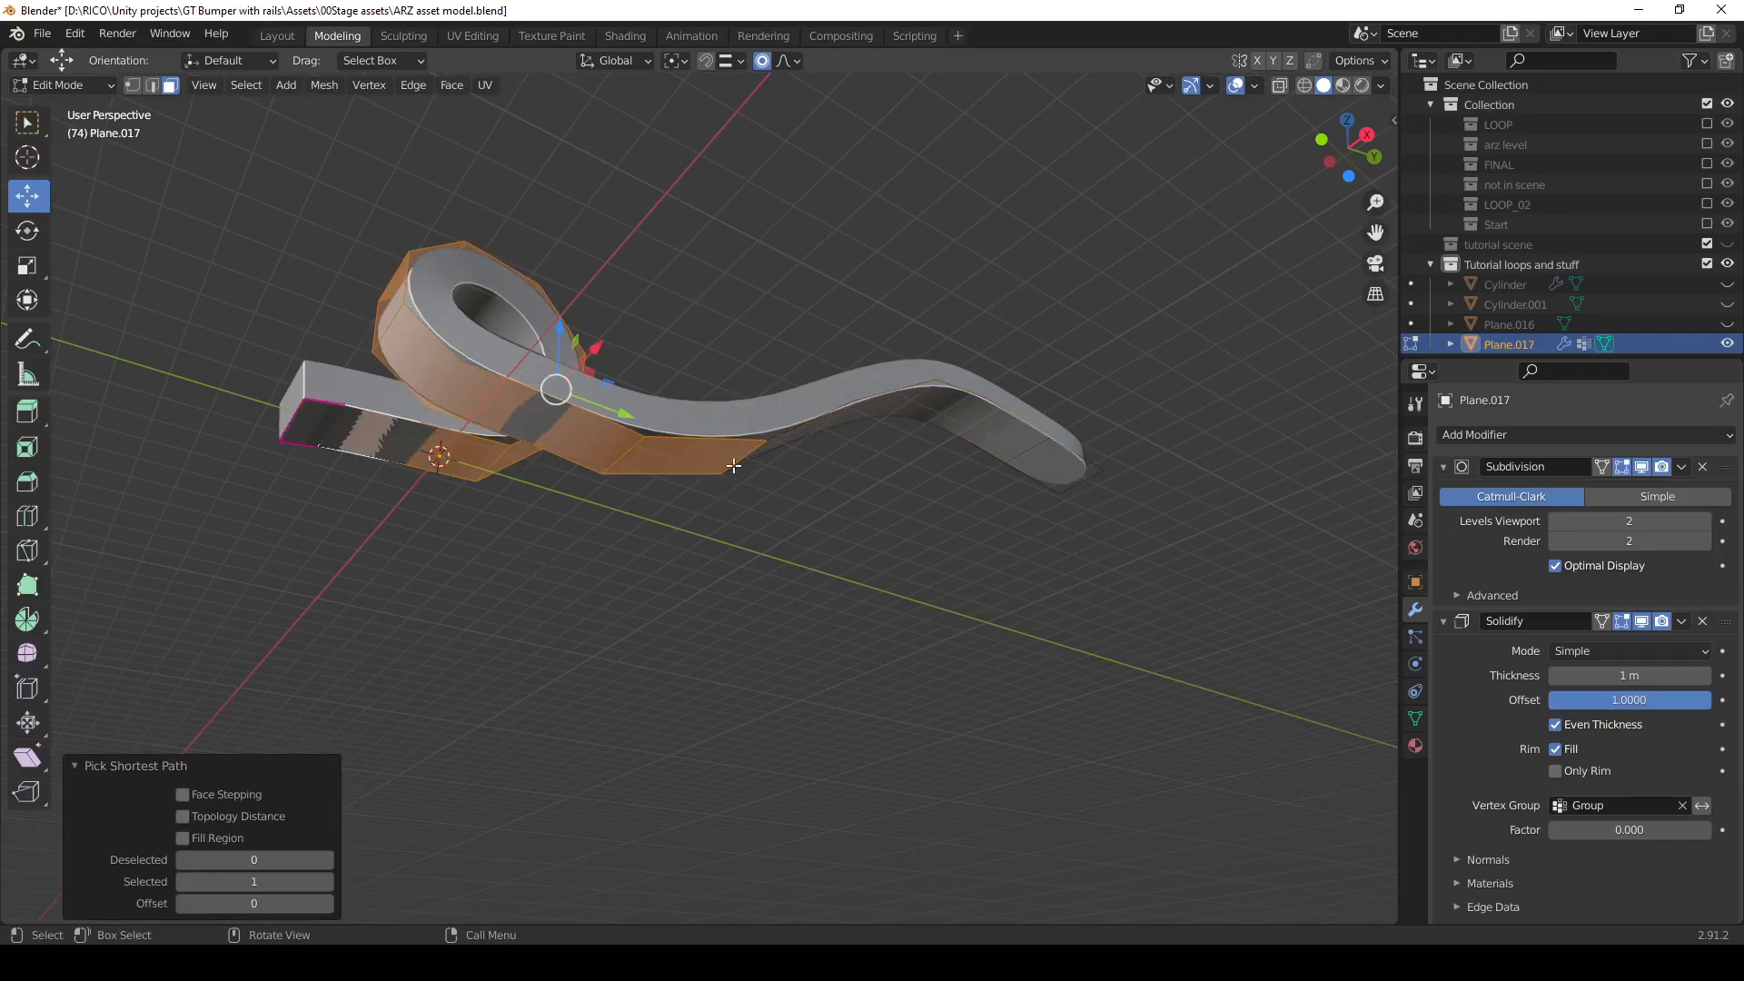
{"action": "middle_click_drag", "start_coordinate": [498, 521], "coordinate": [791, 695]}
Assign the selected loop faces a weight of 0.295 in the vertex group, then deselect and inspect the thickness variation.
{"action": "left_click", "coordinate": [1414, 720]}
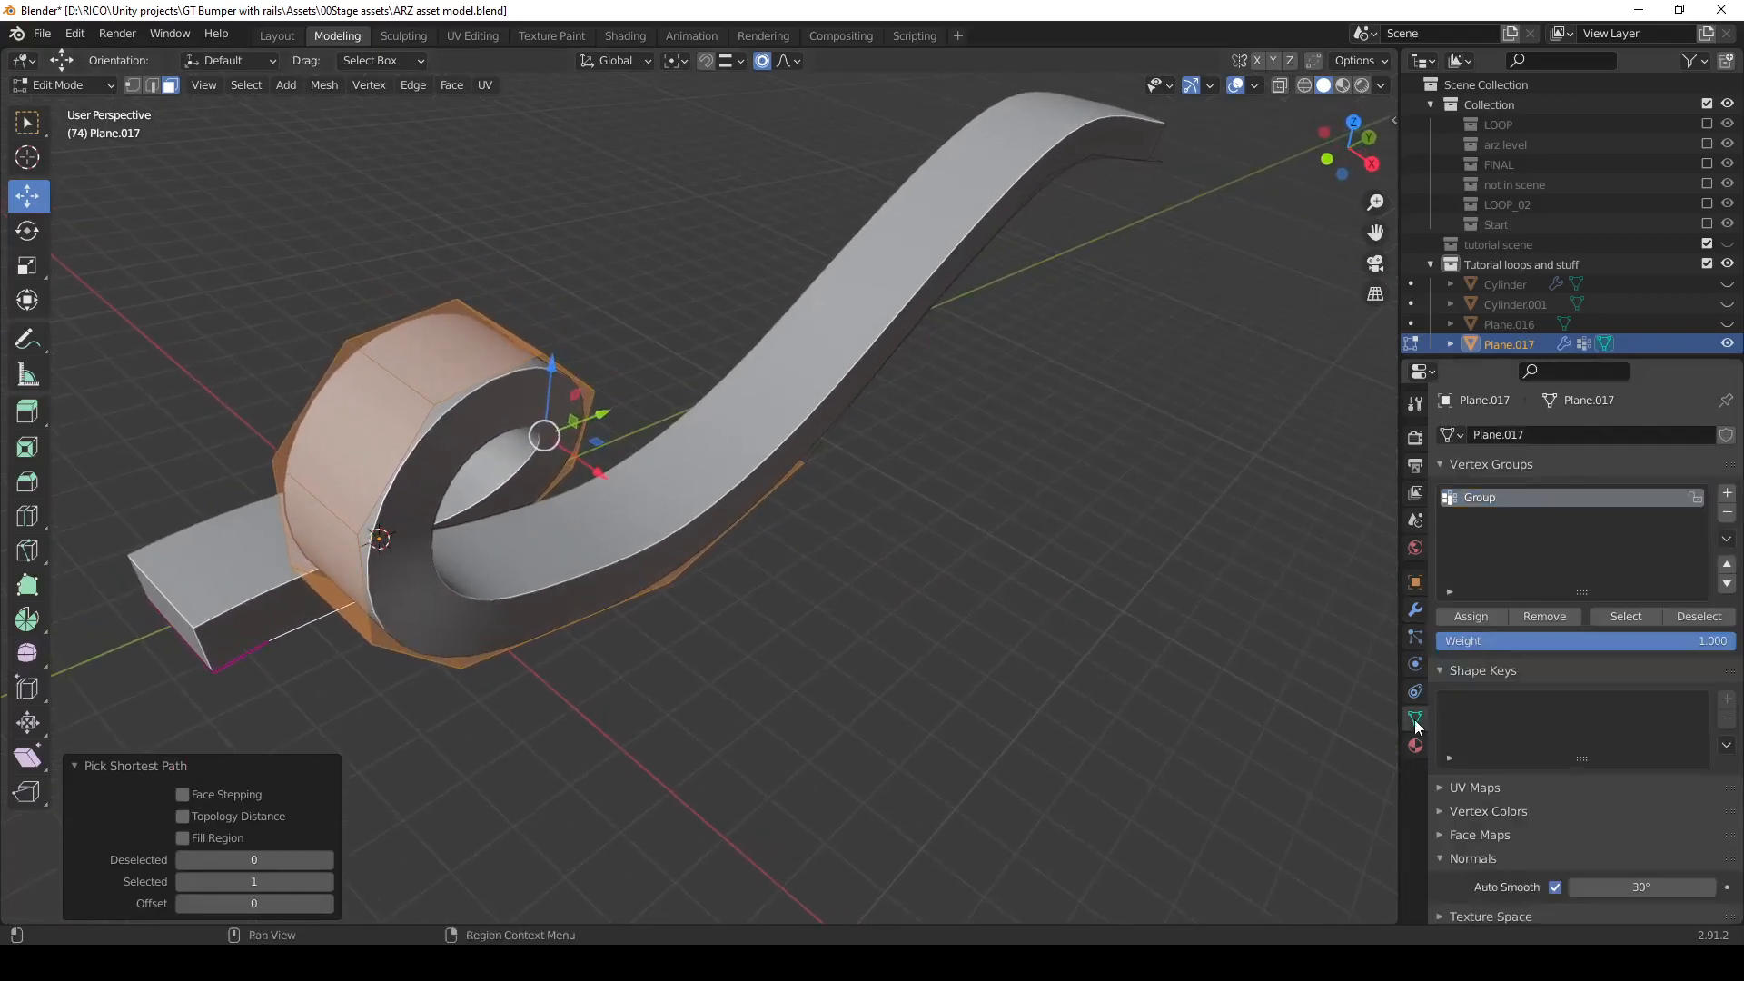
{"action": "left_click_drag", "start_coordinate": [1690, 642], "coordinate": [1556, 634]}
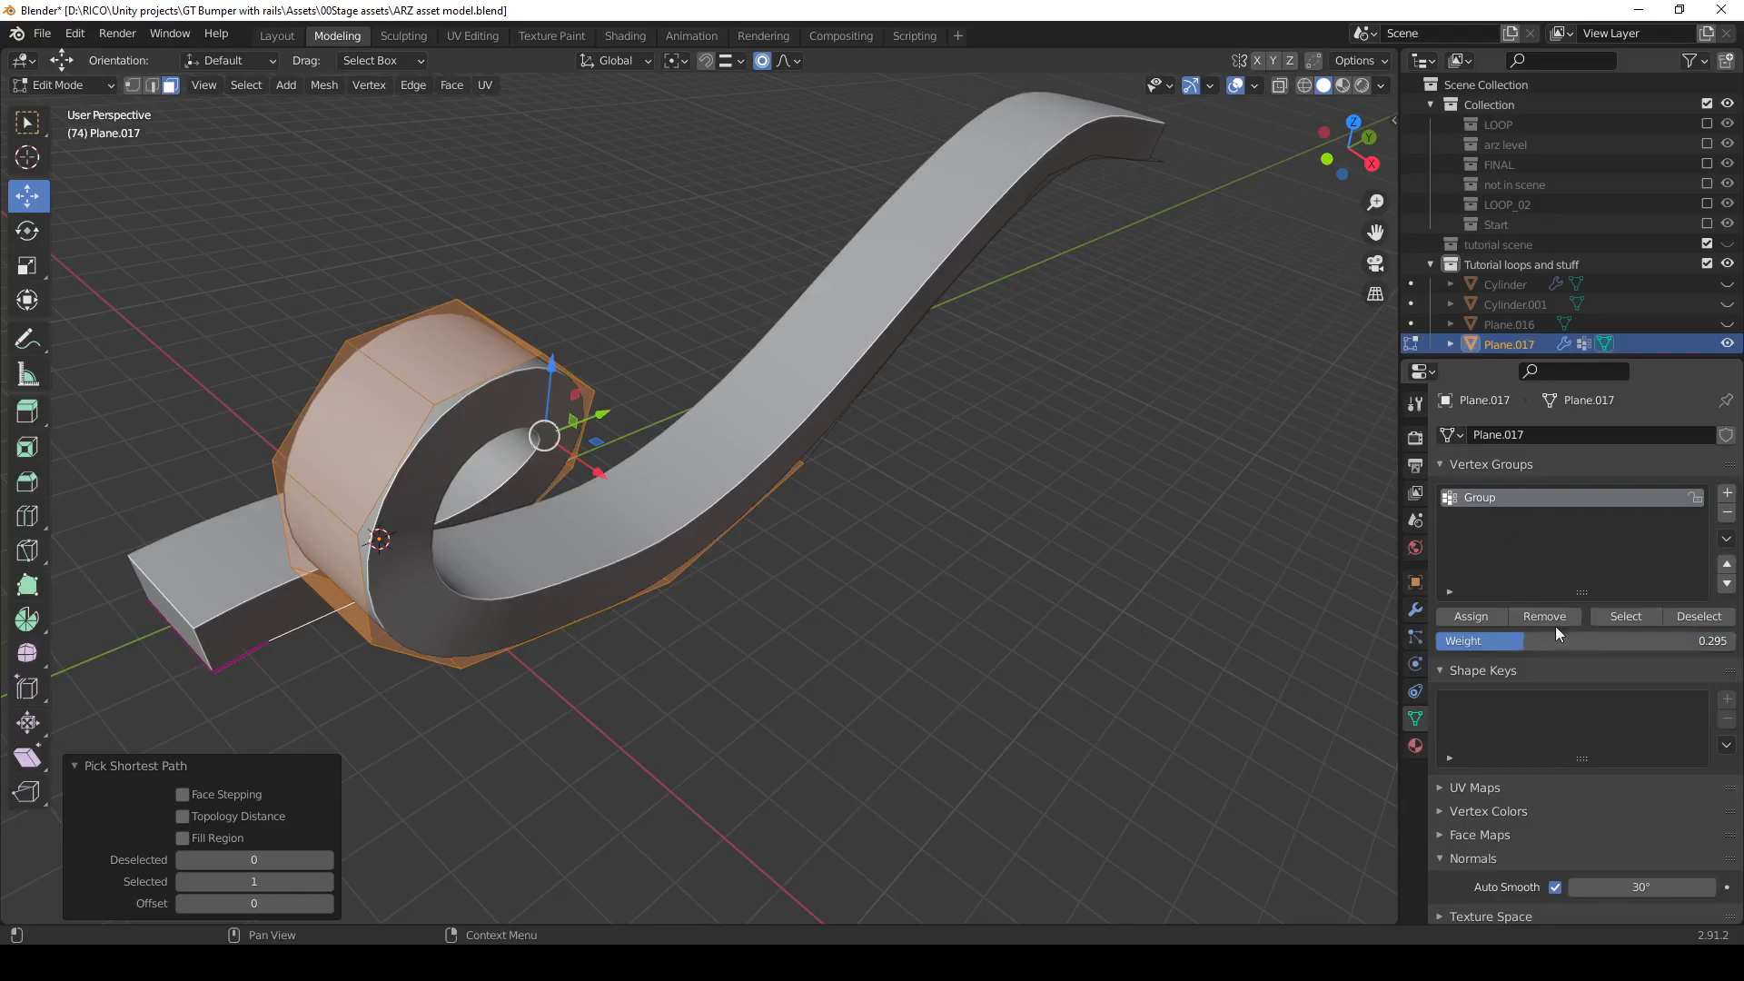
{"action": "left_click", "coordinate": [1479, 619]}
{"action": "left_click", "coordinate": [781, 624]}
{"action": "middle_click_drag", "start_coordinate": [781, 624], "coordinate": [996, 312]}
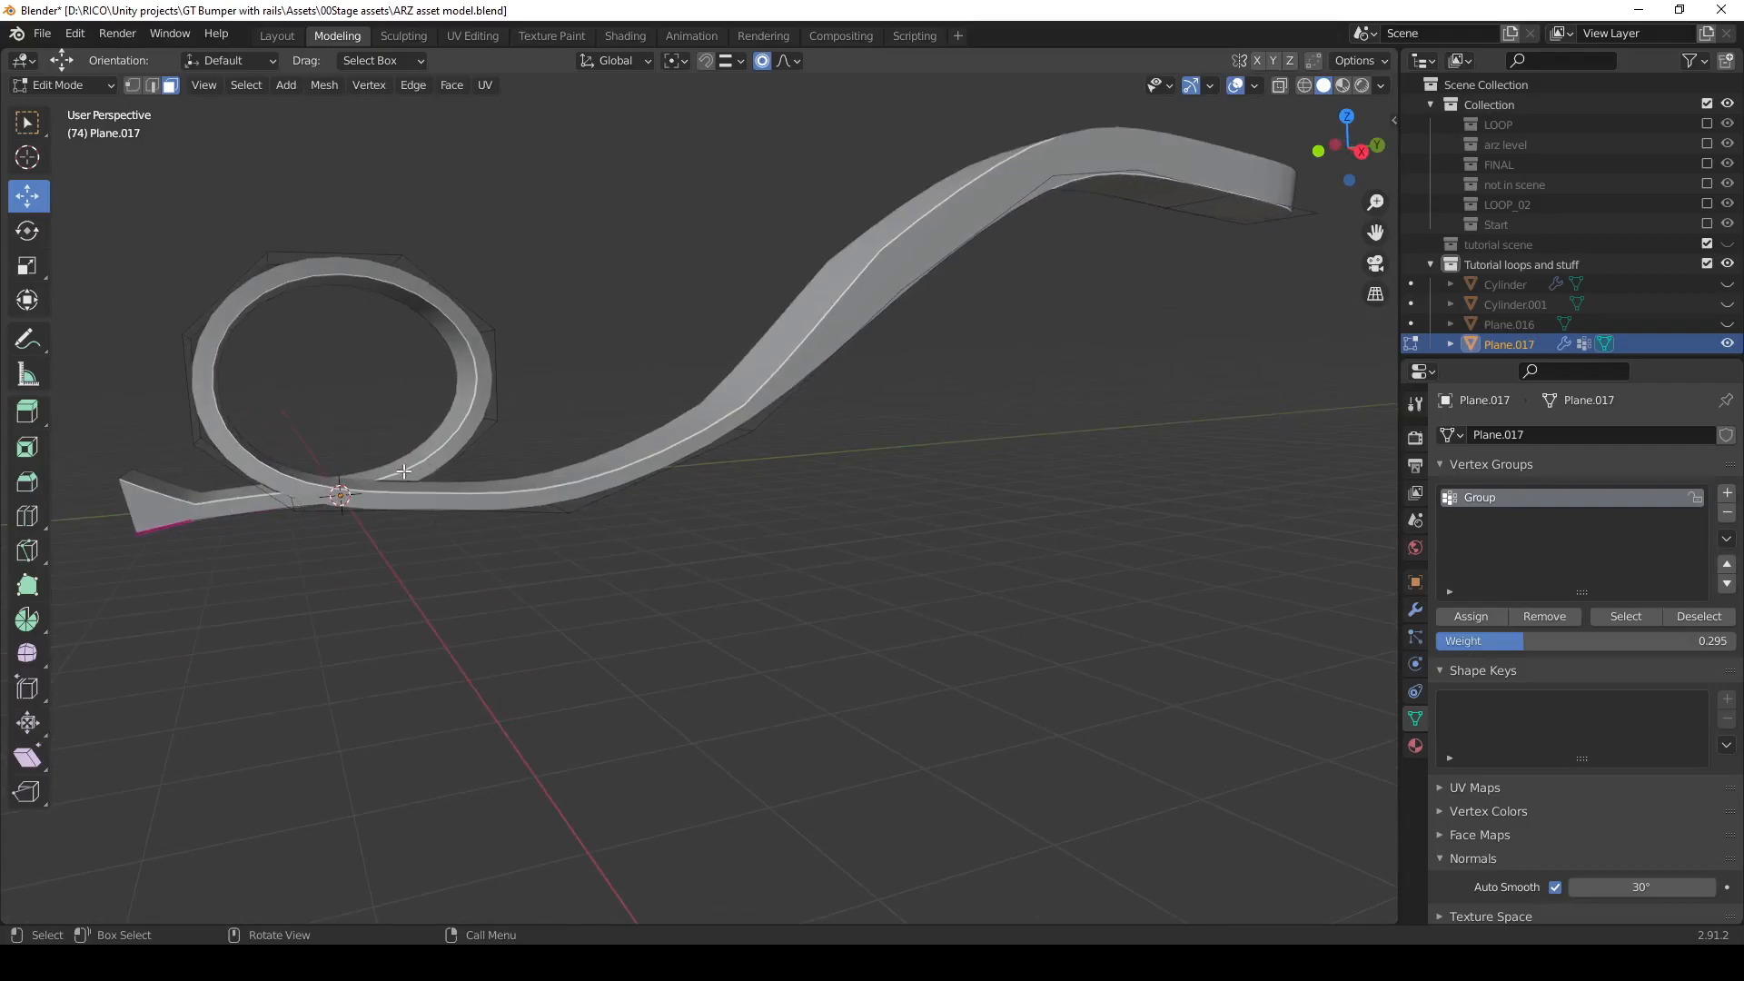
{"action": "middle_click_drag", "start_coordinate": [379, 555], "coordinate": [380, 556]}
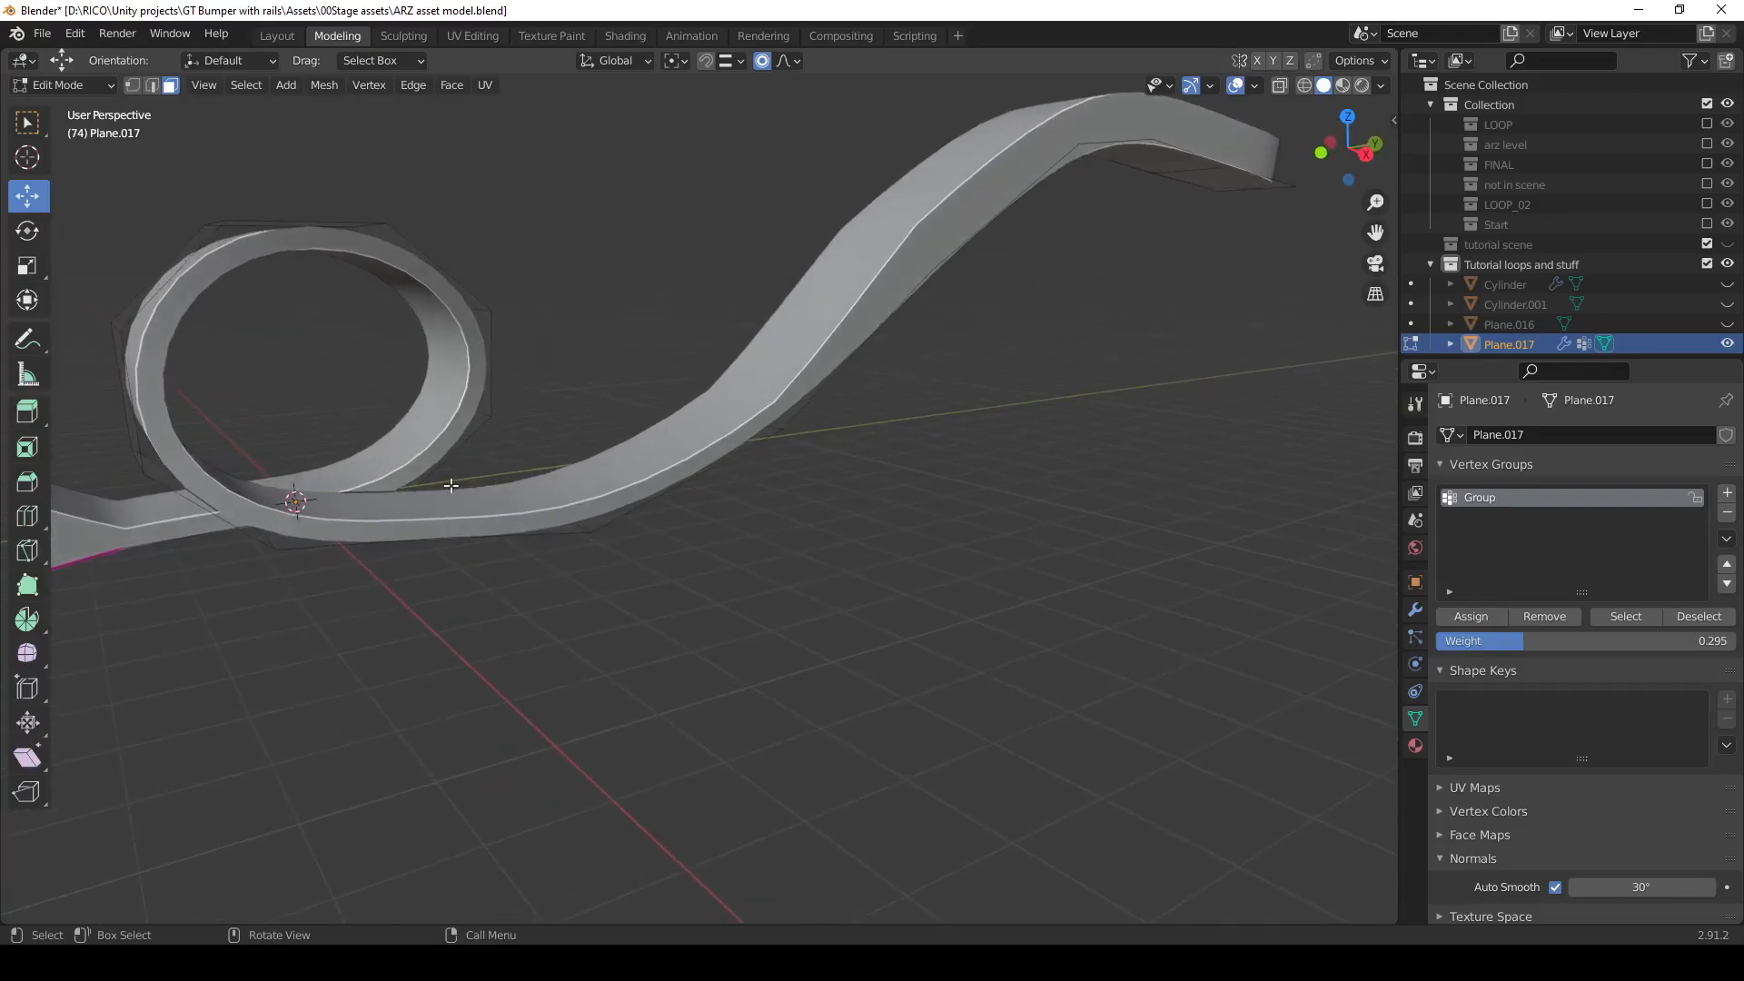
Set the Solidify offset to -1 and inspect the thickened track from the side.
{"action": "left_click", "coordinate": [1410, 610]}
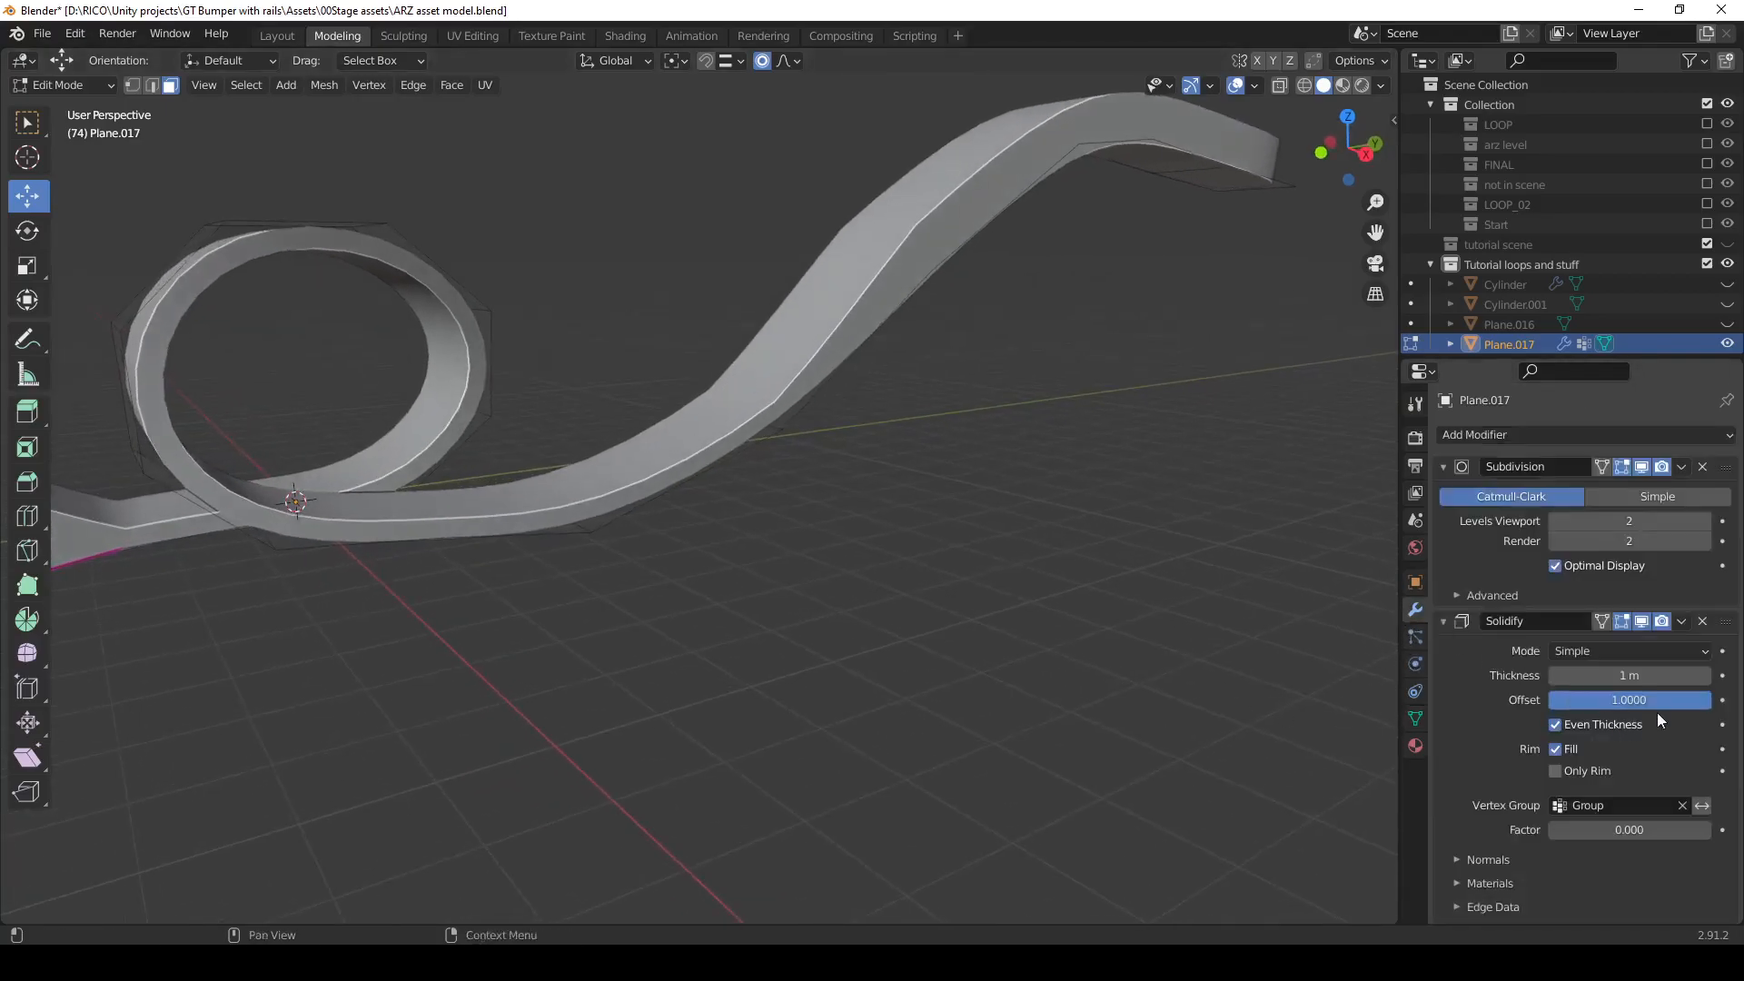
{"action": "left_click_drag", "start_coordinate": [1691, 700], "coordinate": [1556, 700]}
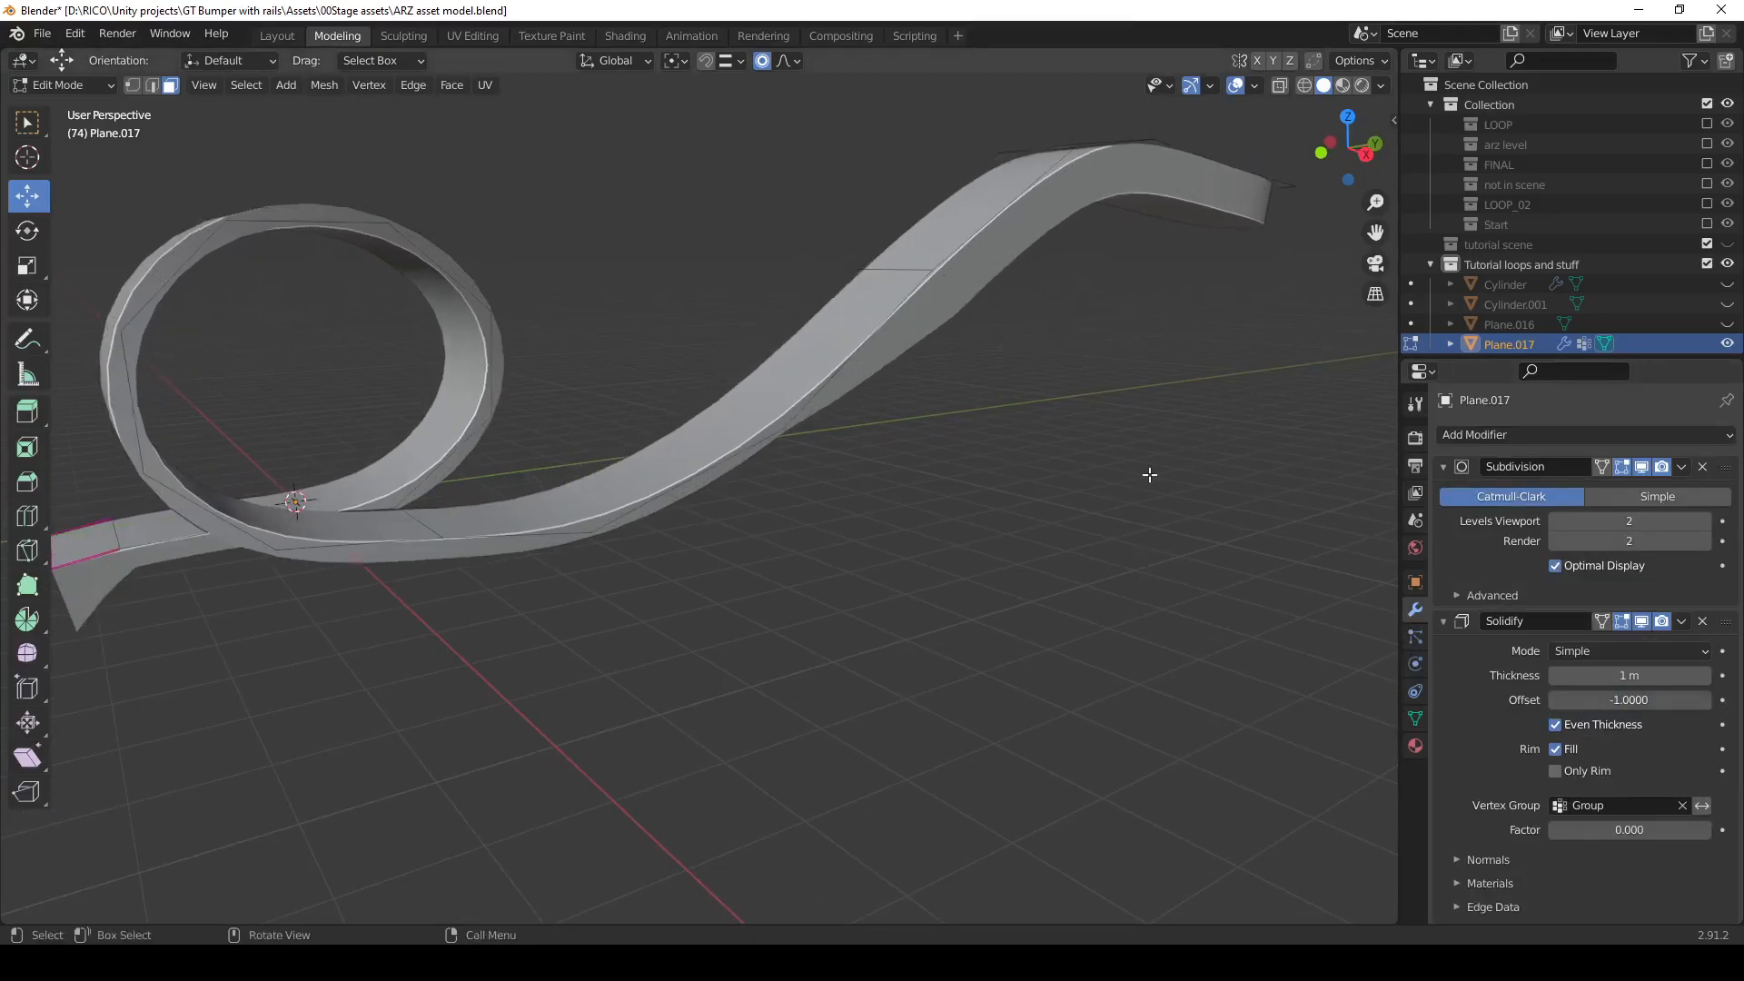
{"action": "left_click", "coordinate": [1254, 86]}
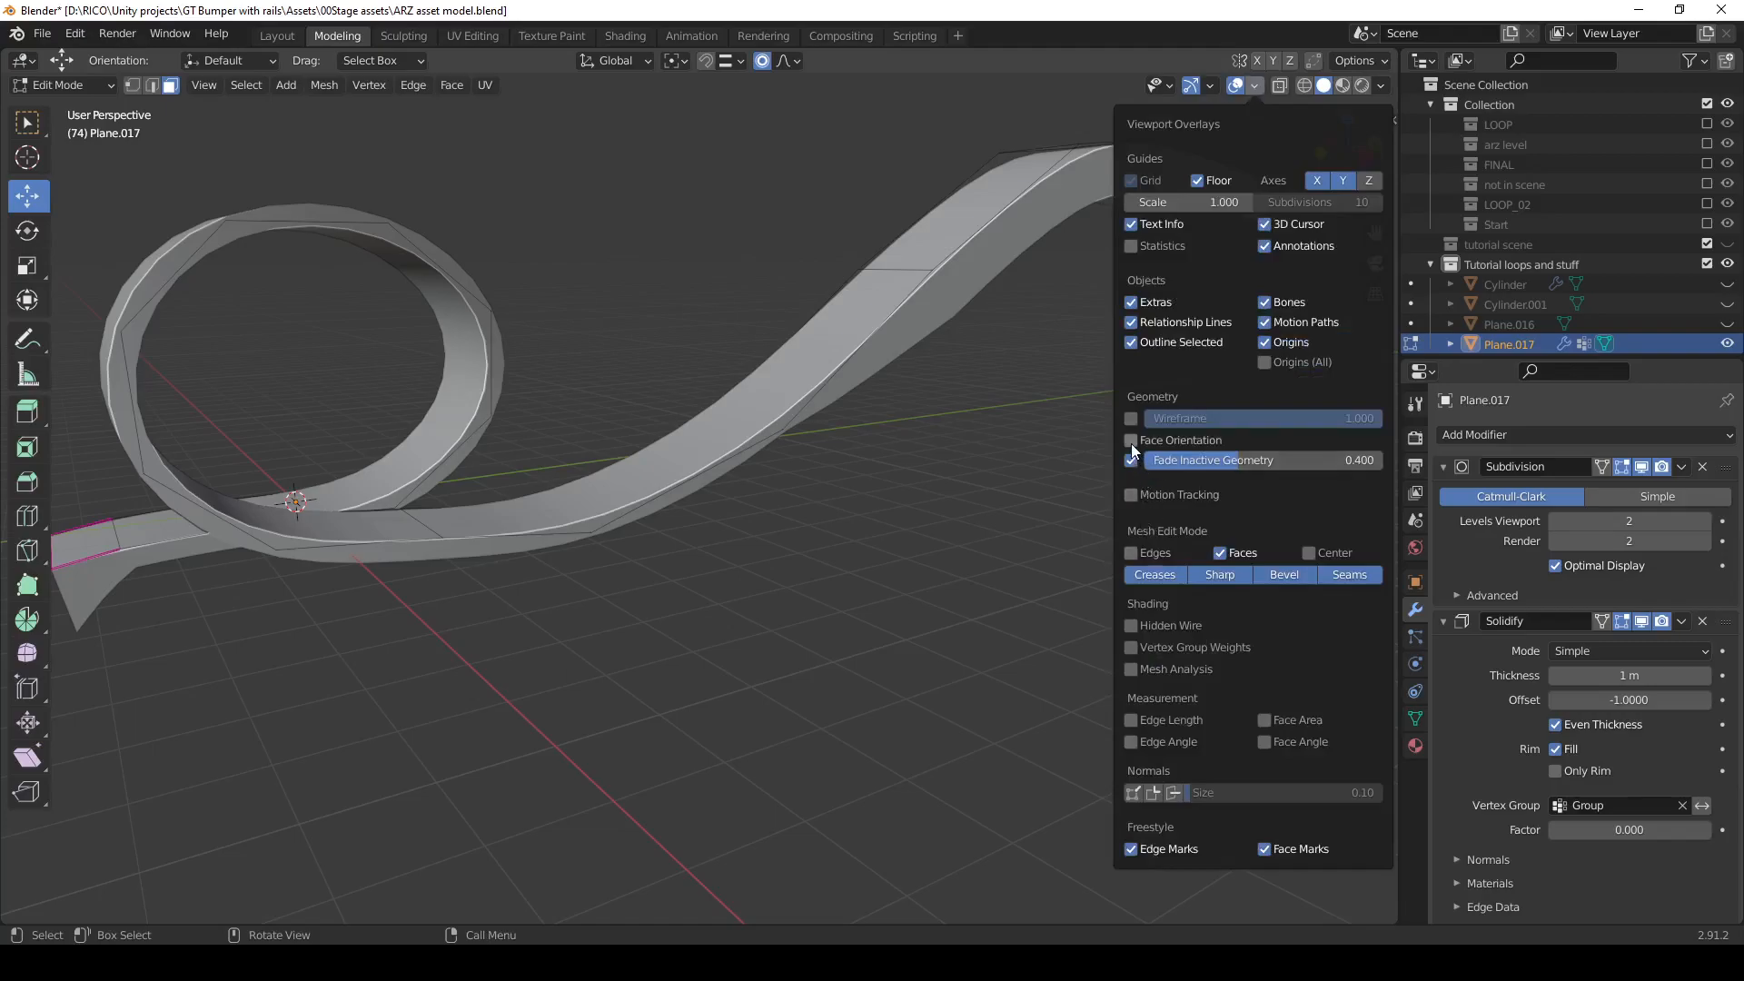
{"action": "middle_click_drag", "start_coordinate": [705, 608], "coordinate": [748, 629]}
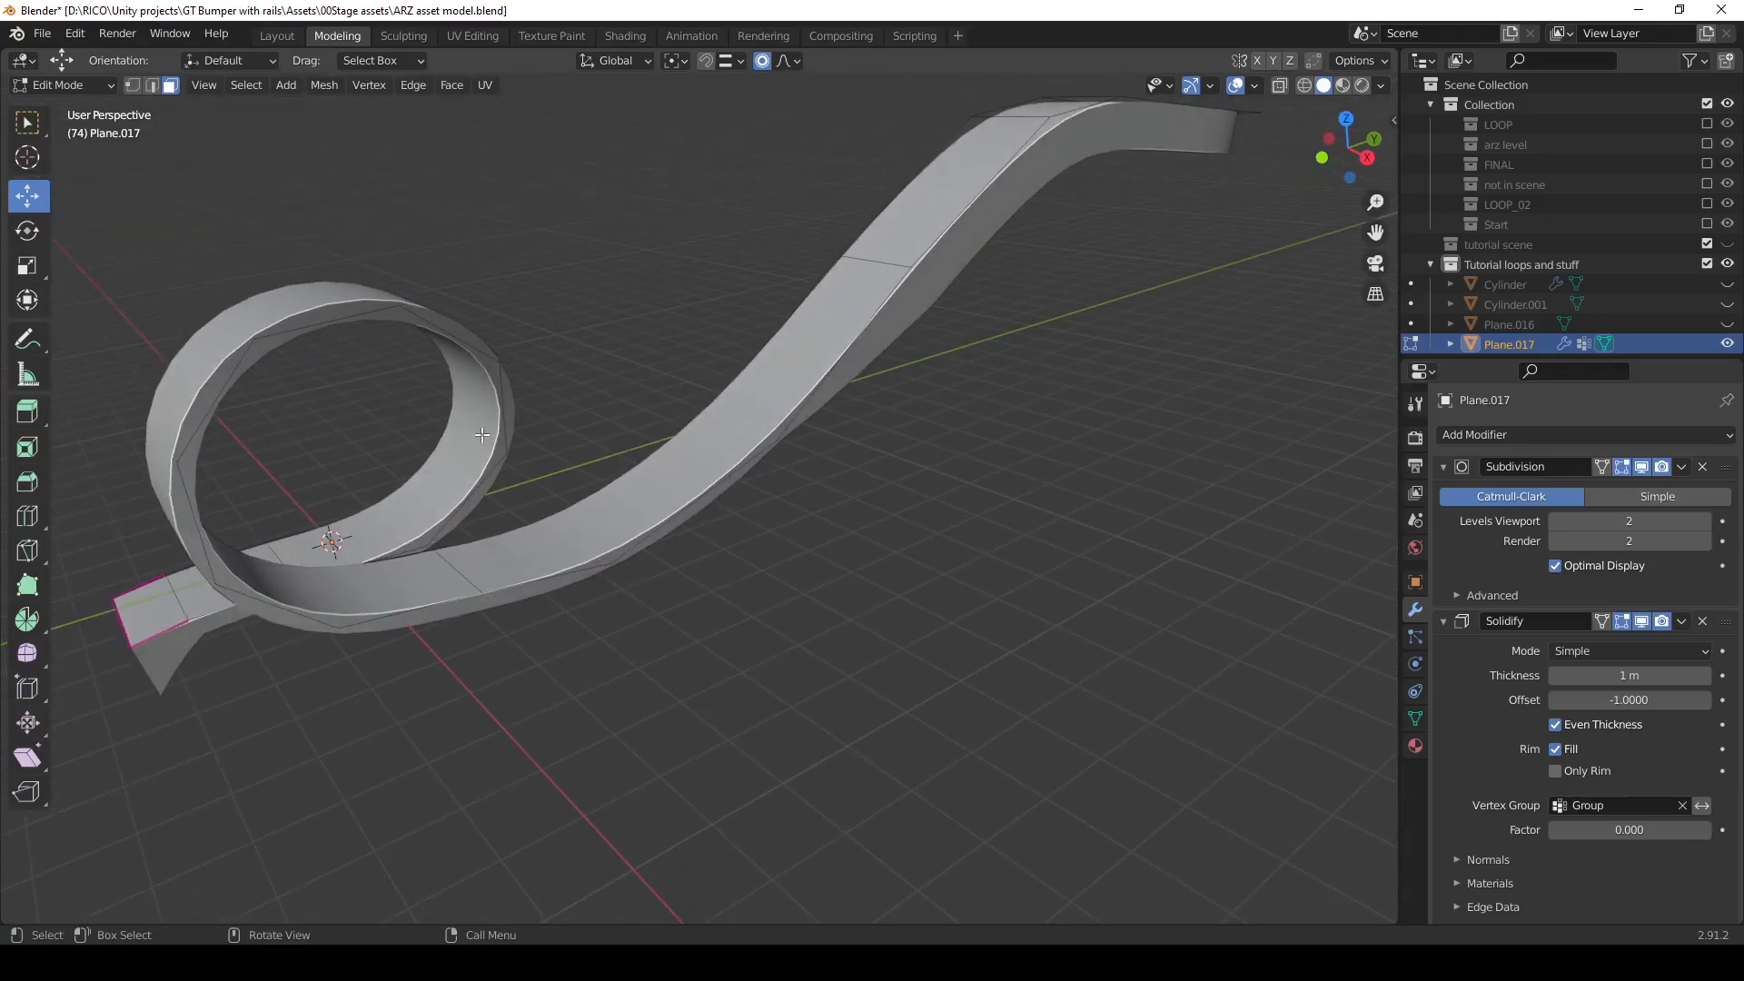
{"action": "middle_click_drag", "start_coordinate": [563, 498], "coordinate": [972, 294]}
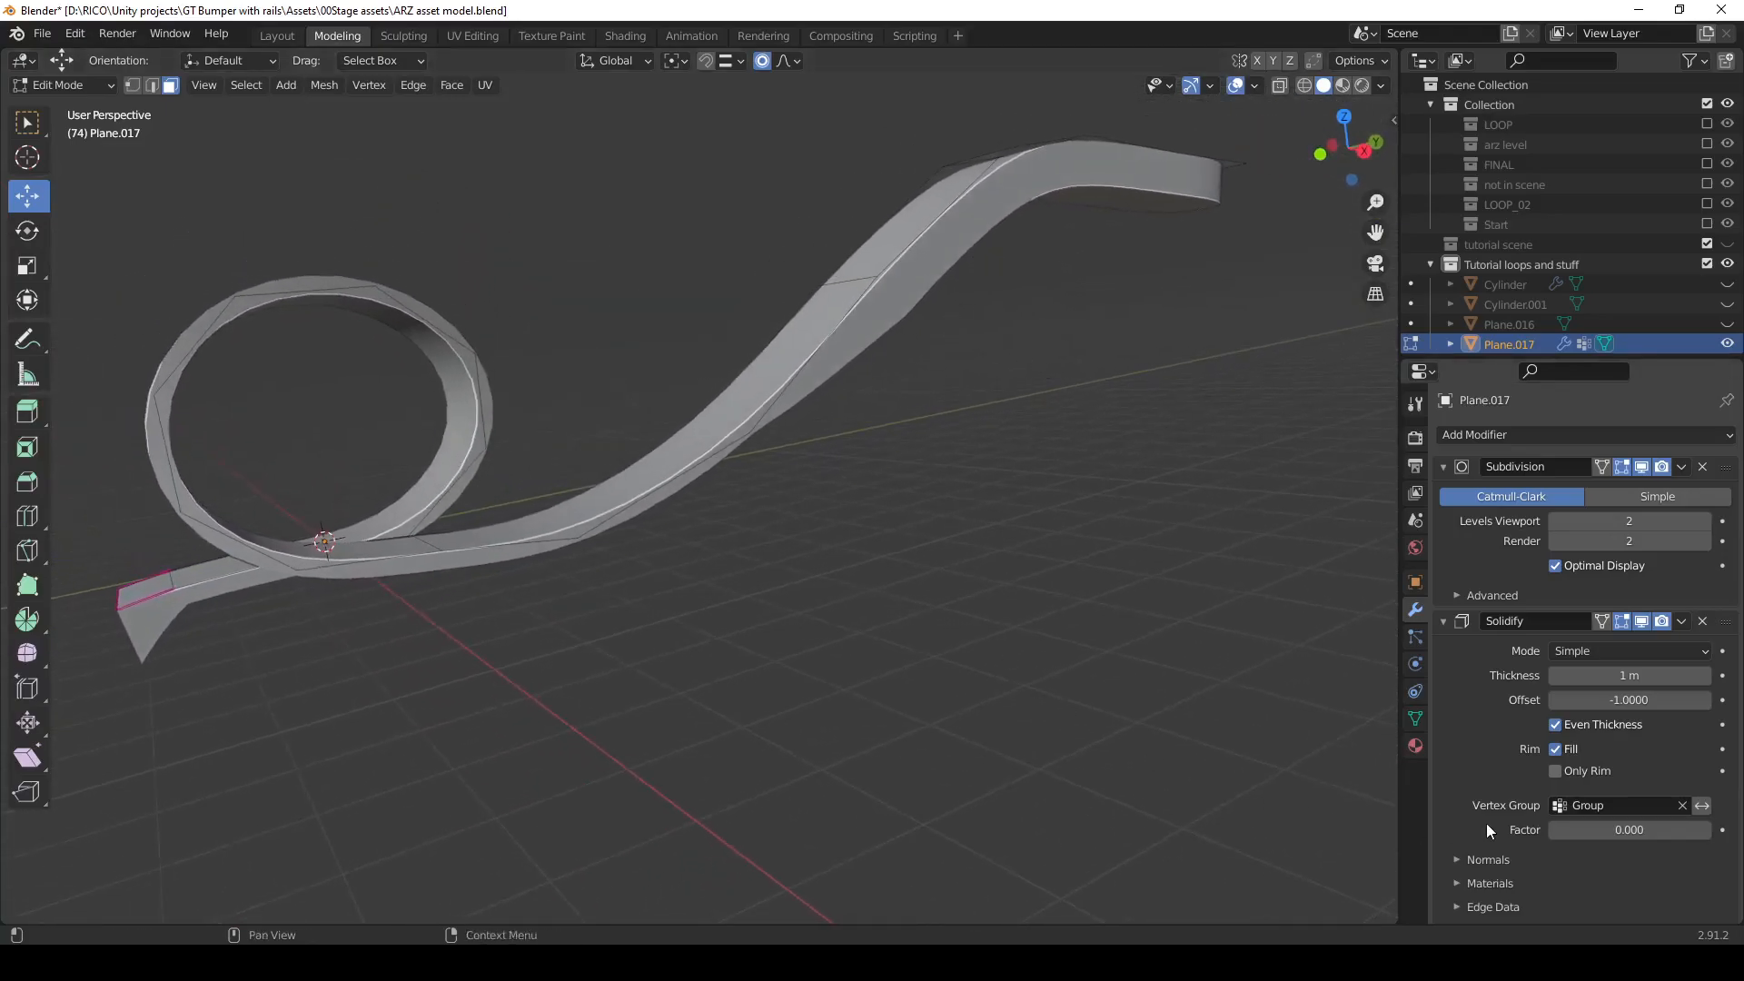
Set the thickness of the track's Solidify modifier to 3 m.
{"action": "mouse_move", "coordinate": [1606, 831]}
{"action": "left_mouse_down"}
{"action": "mouse_move", "coordinate": [1688, 831]}
{"action": "mouse_move", "coordinate": [1606, 831]}
{"action": "left_mouse_up"}
{"action": "left_click", "coordinate": [1626, 676]}
{"action": "type", "text": "3"}
{"action": "key", "text": "Return"}
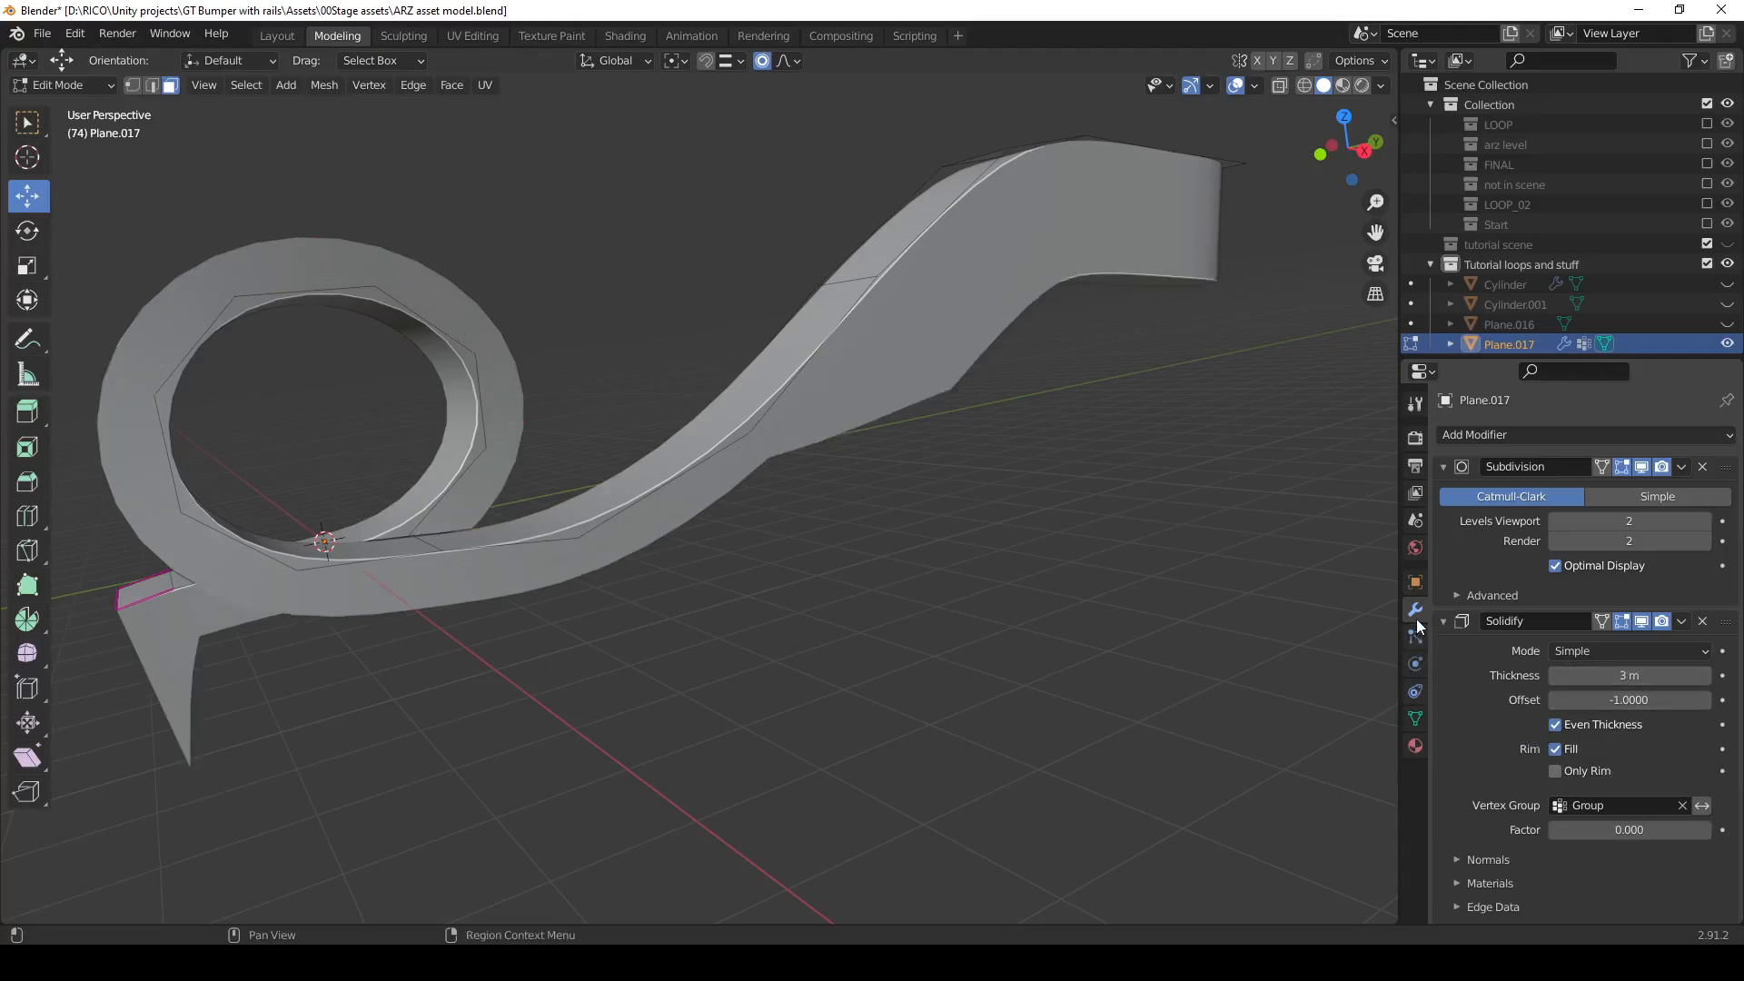
Assign the faces from the lower ramp through the loop to the track's entry end to the vertex group with a weight of 0.163.
{"action": "left_click", "coordinate": [1415, 717]}
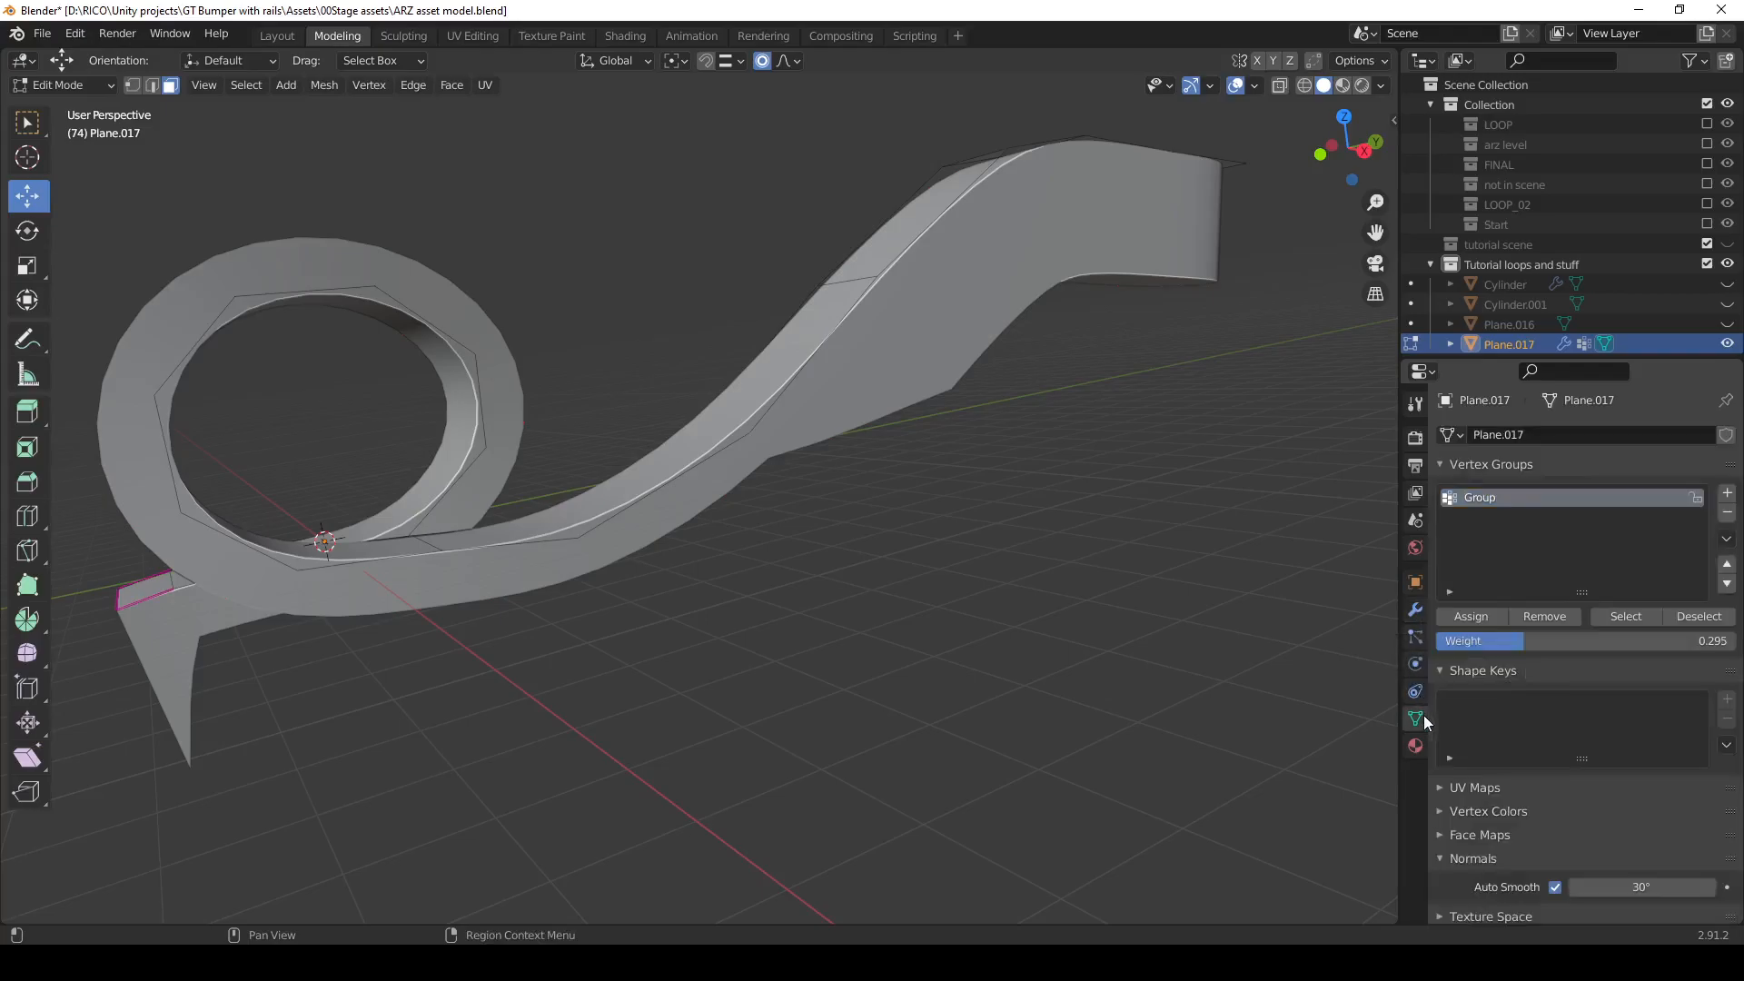
{"action": "left_click_drag", "start_coordinate": [1535, 640], "coordinate": [1514, 639]}
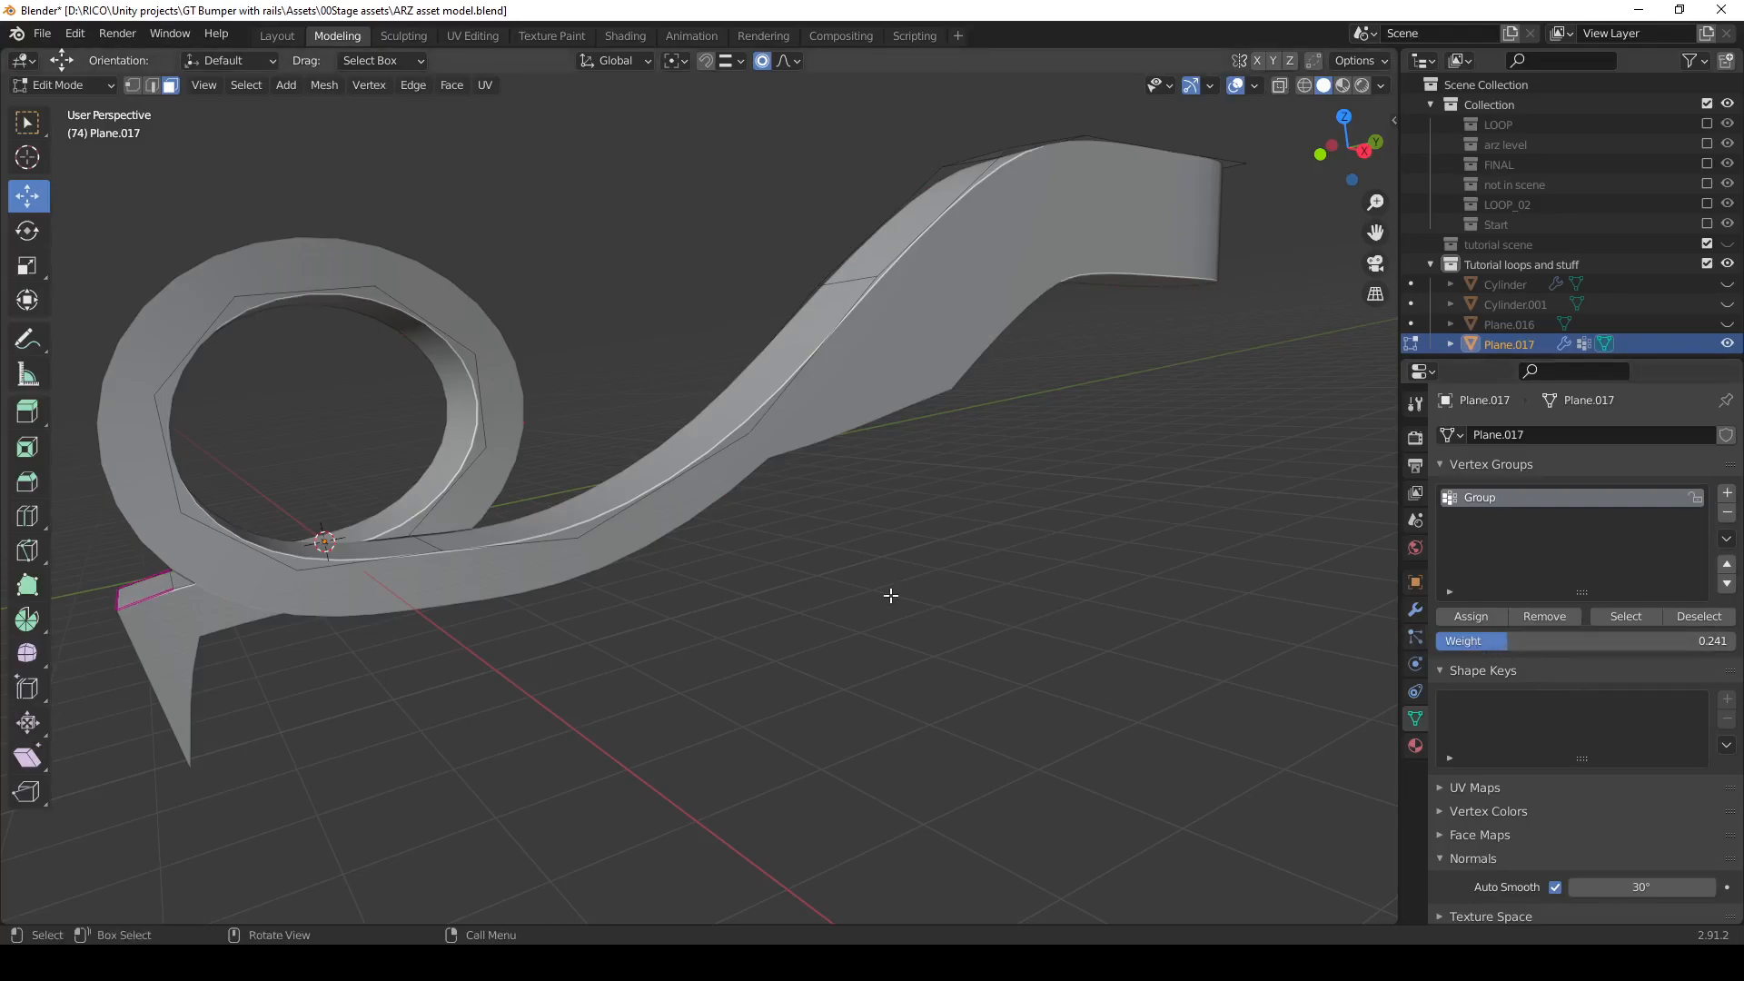
{"action": "left_click", "coordinate": [686, 452]}
{"action": "left_click", "coordinate": [153, 586], "text": "ctrl"}
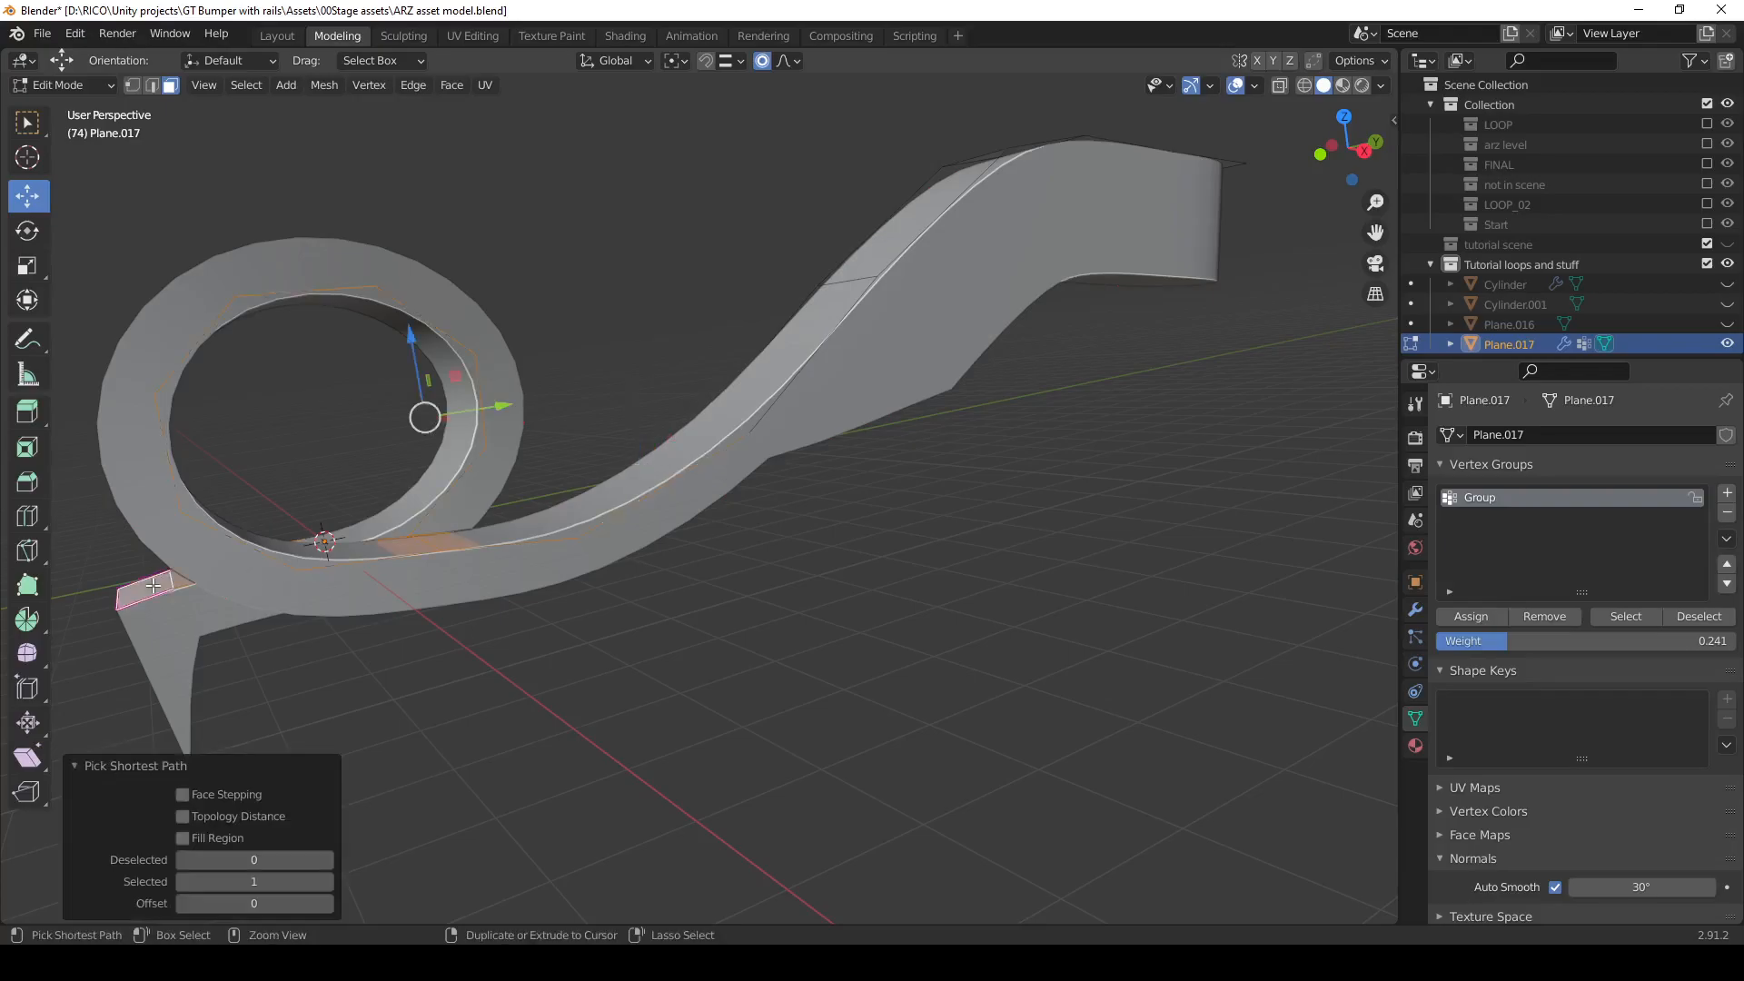
{"action": "left_click_drag", "start_coordinate": [1506, 641], "coordinate": [1494, 642]}
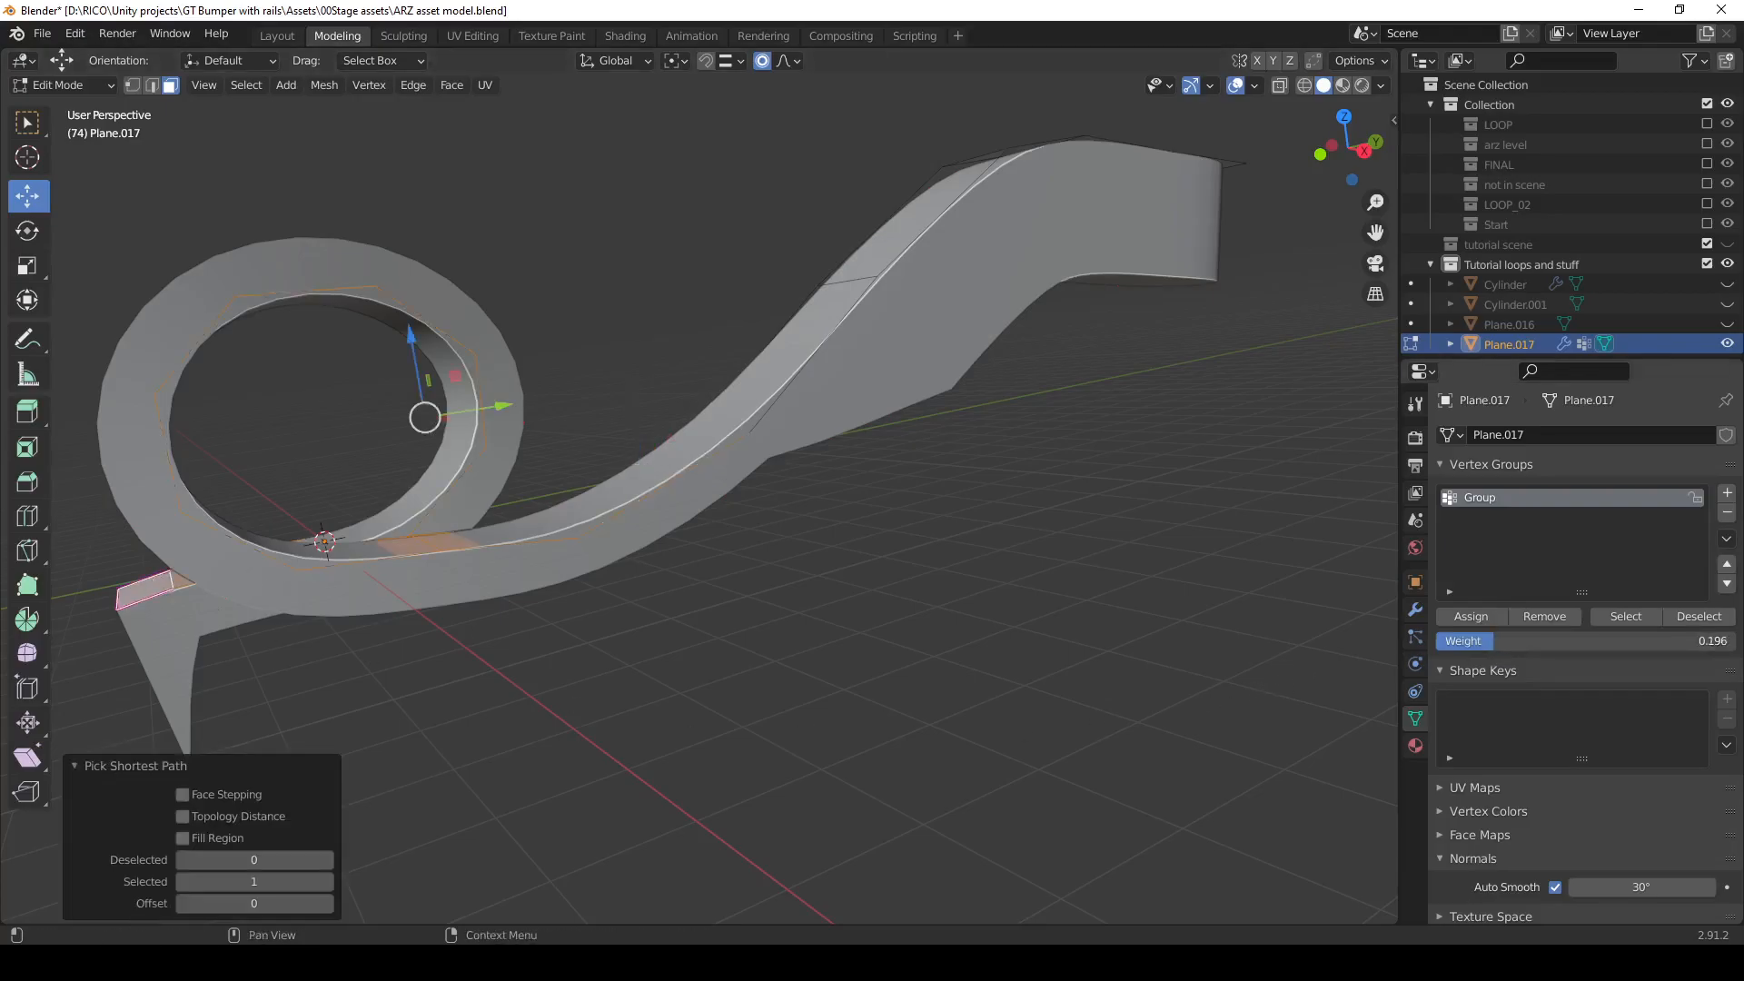
{"action": "left_click", "coordinate": [1473, 617]}
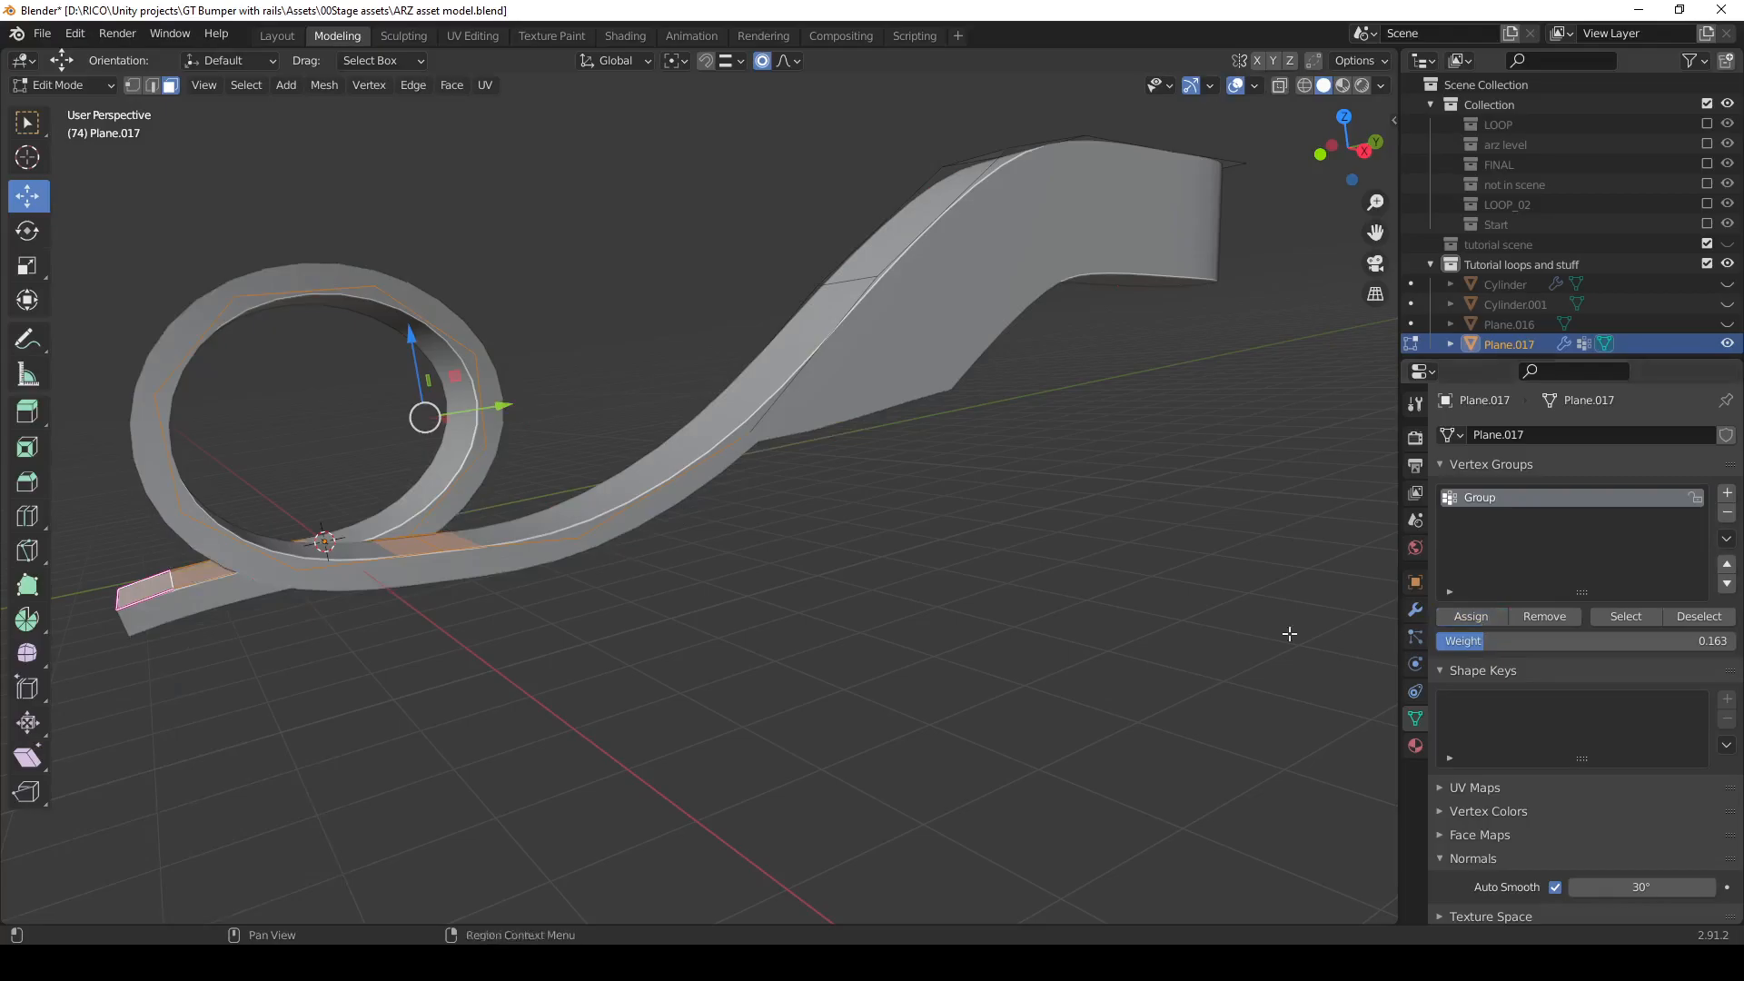
Duplicate the whole track object in Object Mode and move the copy about 8.78 m along X.
{"action": "middle_click_drag", "start_coordinate": [844, 571], "coordinate": [929, 394]}
{"action": "scroll", "coordinate": [888, 607], "scroll_direction": "up", "scroll_amount": 3}
{"action": "key", "text": "Tab"}
{"action": "key", "text": "q"}
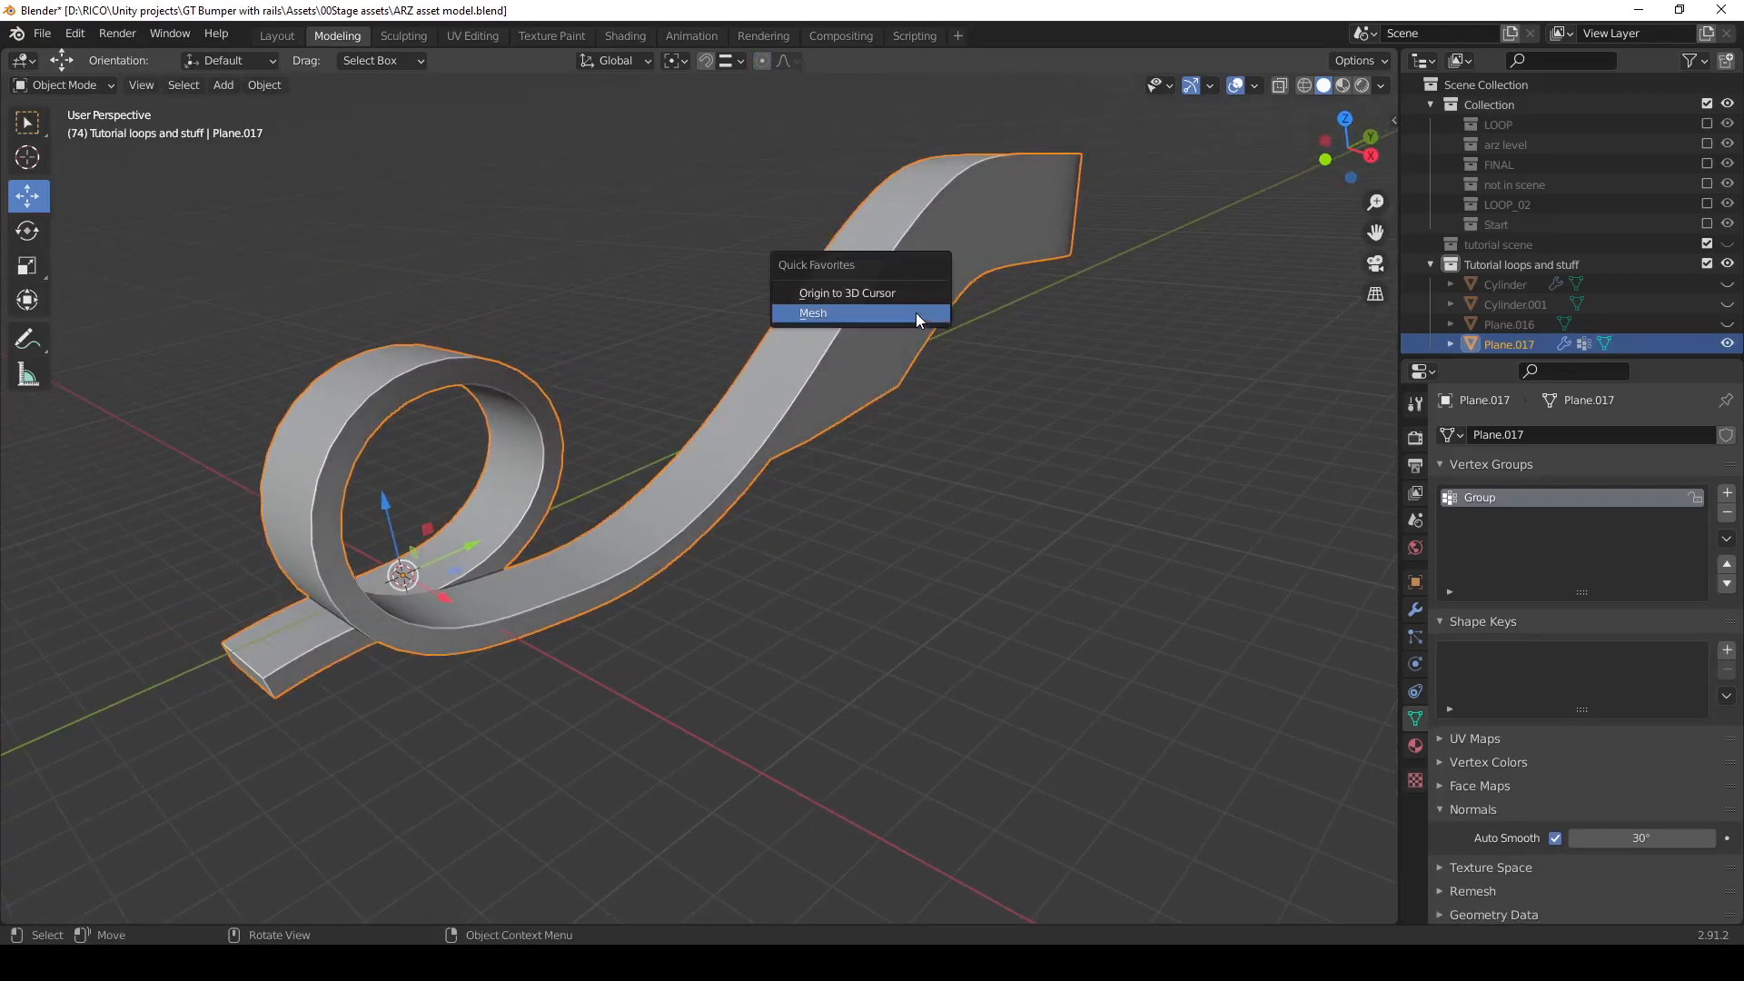
{"action": "key", "text": "alt+a"}
{"action": "left_click", "coordinate": [854, 380]}
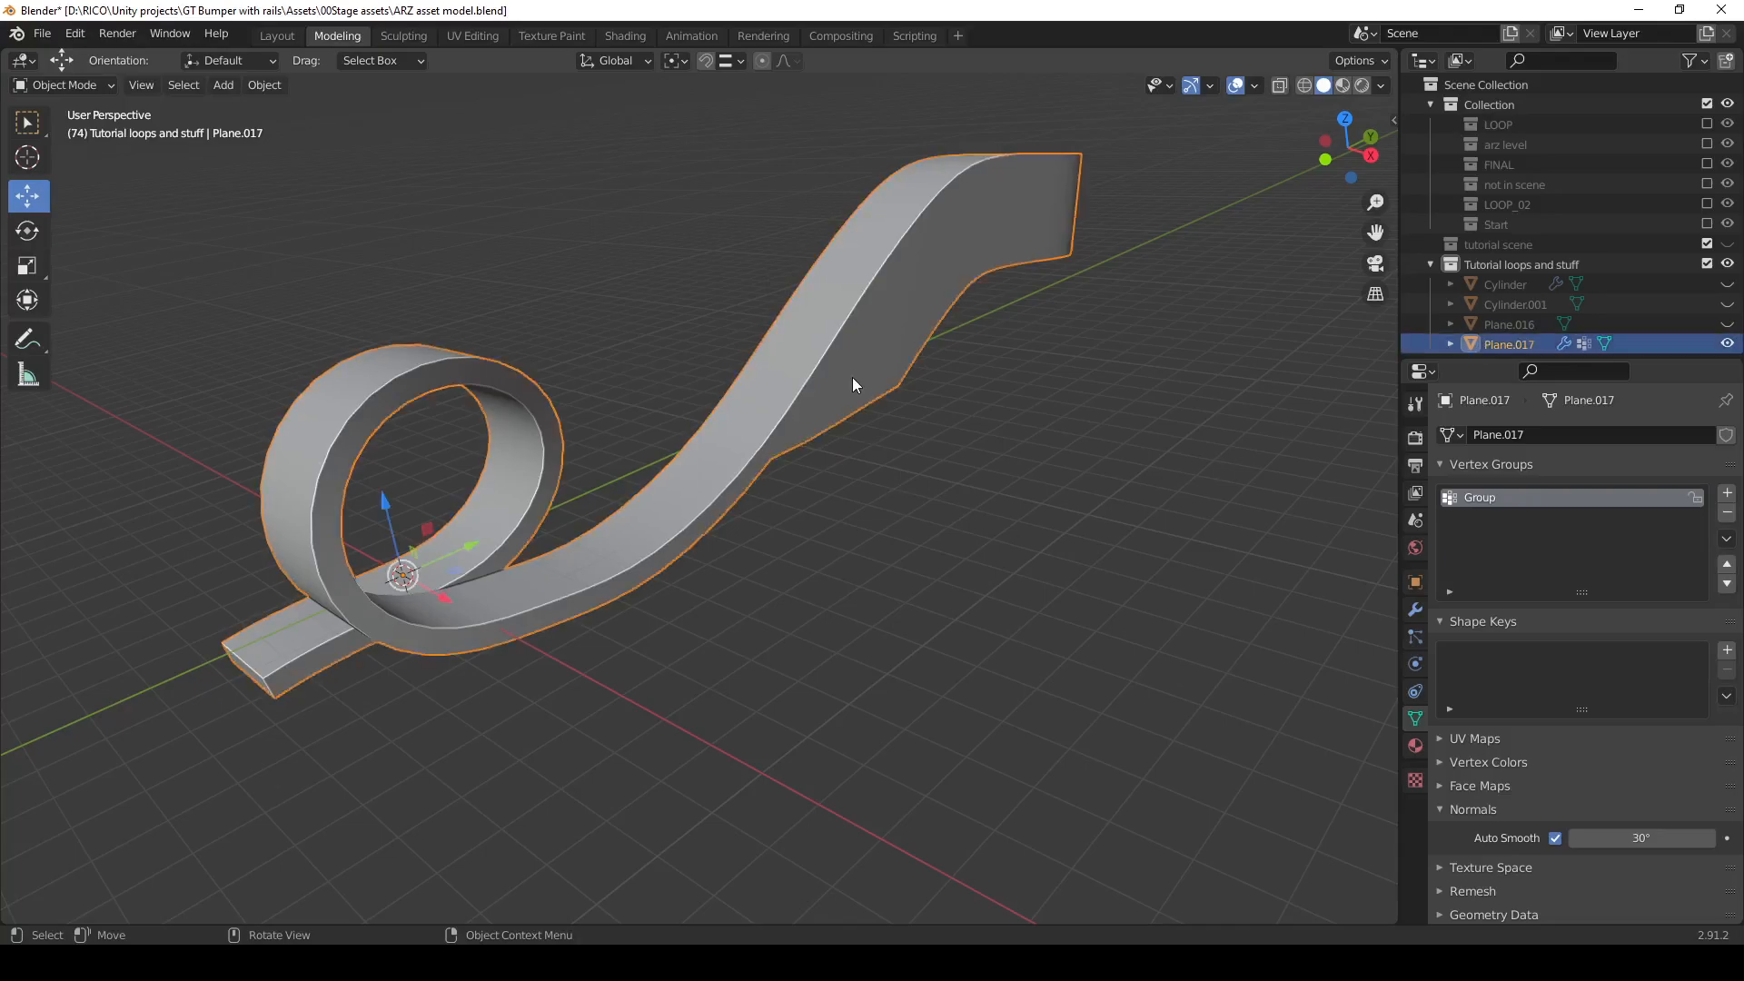
{"action": "key", "text": "shift+d"}
{"action": "right_click", "coordinate": [469, 556]}
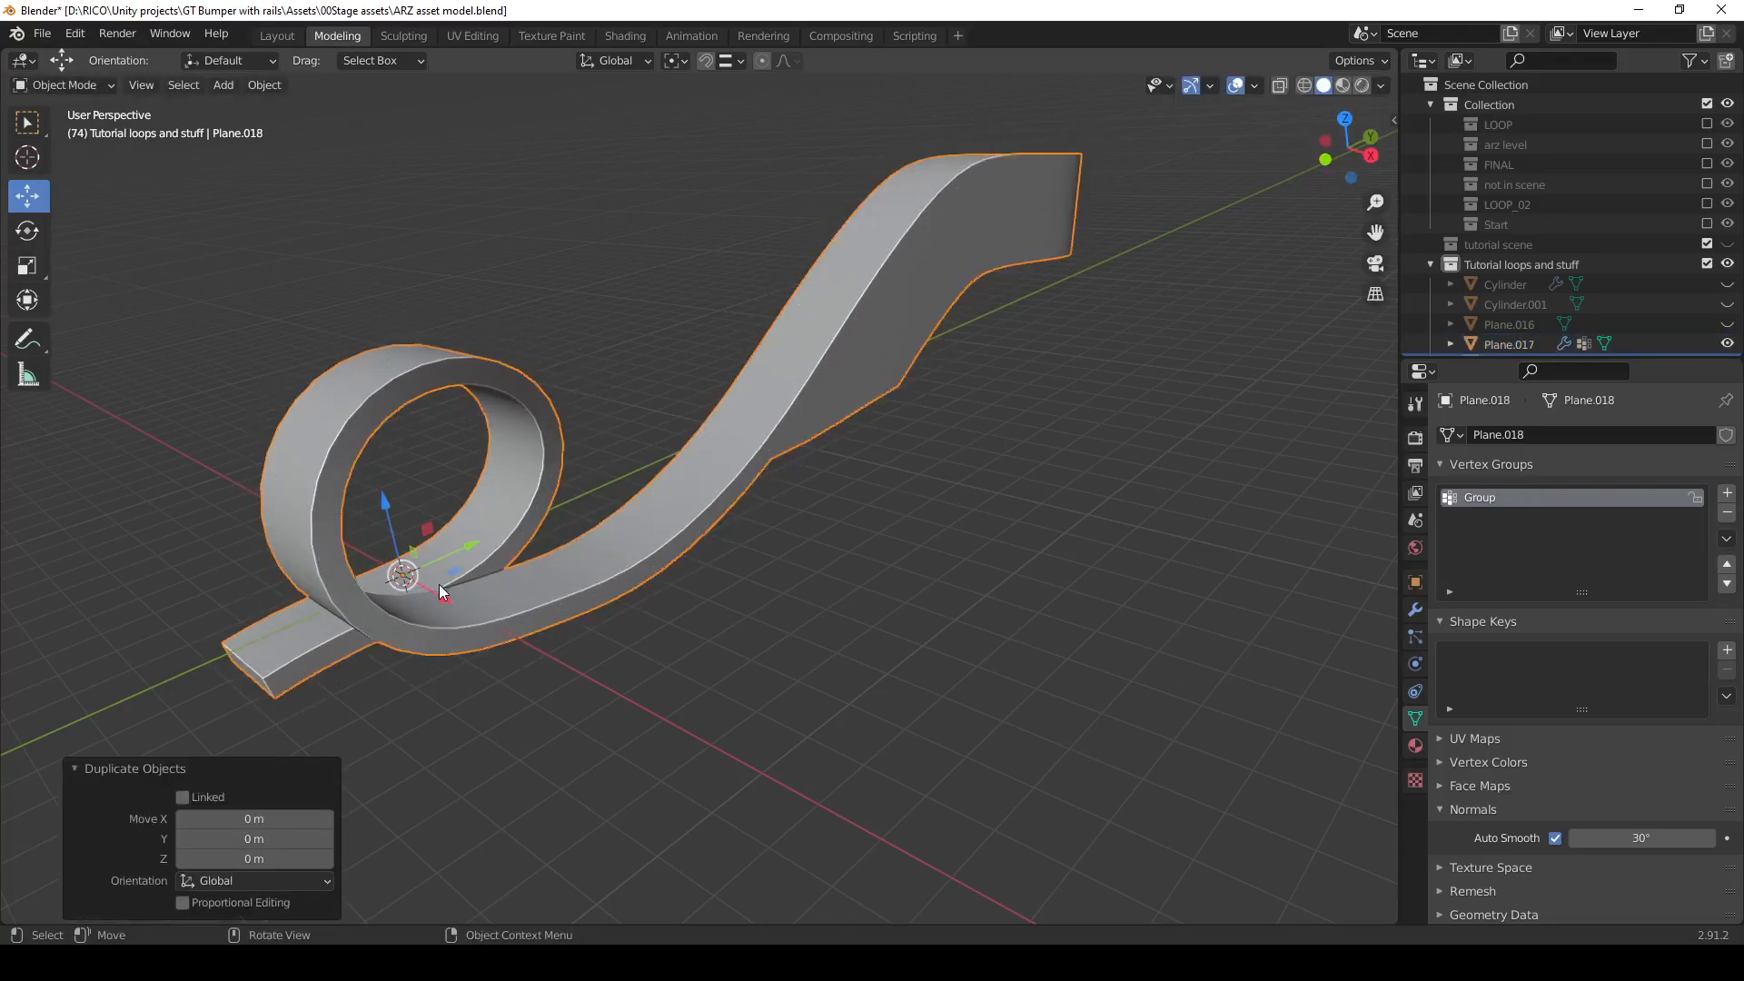
{"action": "left_click_drag", "start_coordinate": [445, 597], "coordinate": [751, 763]}
{"action": "key", "text": "KP_Decimal"}
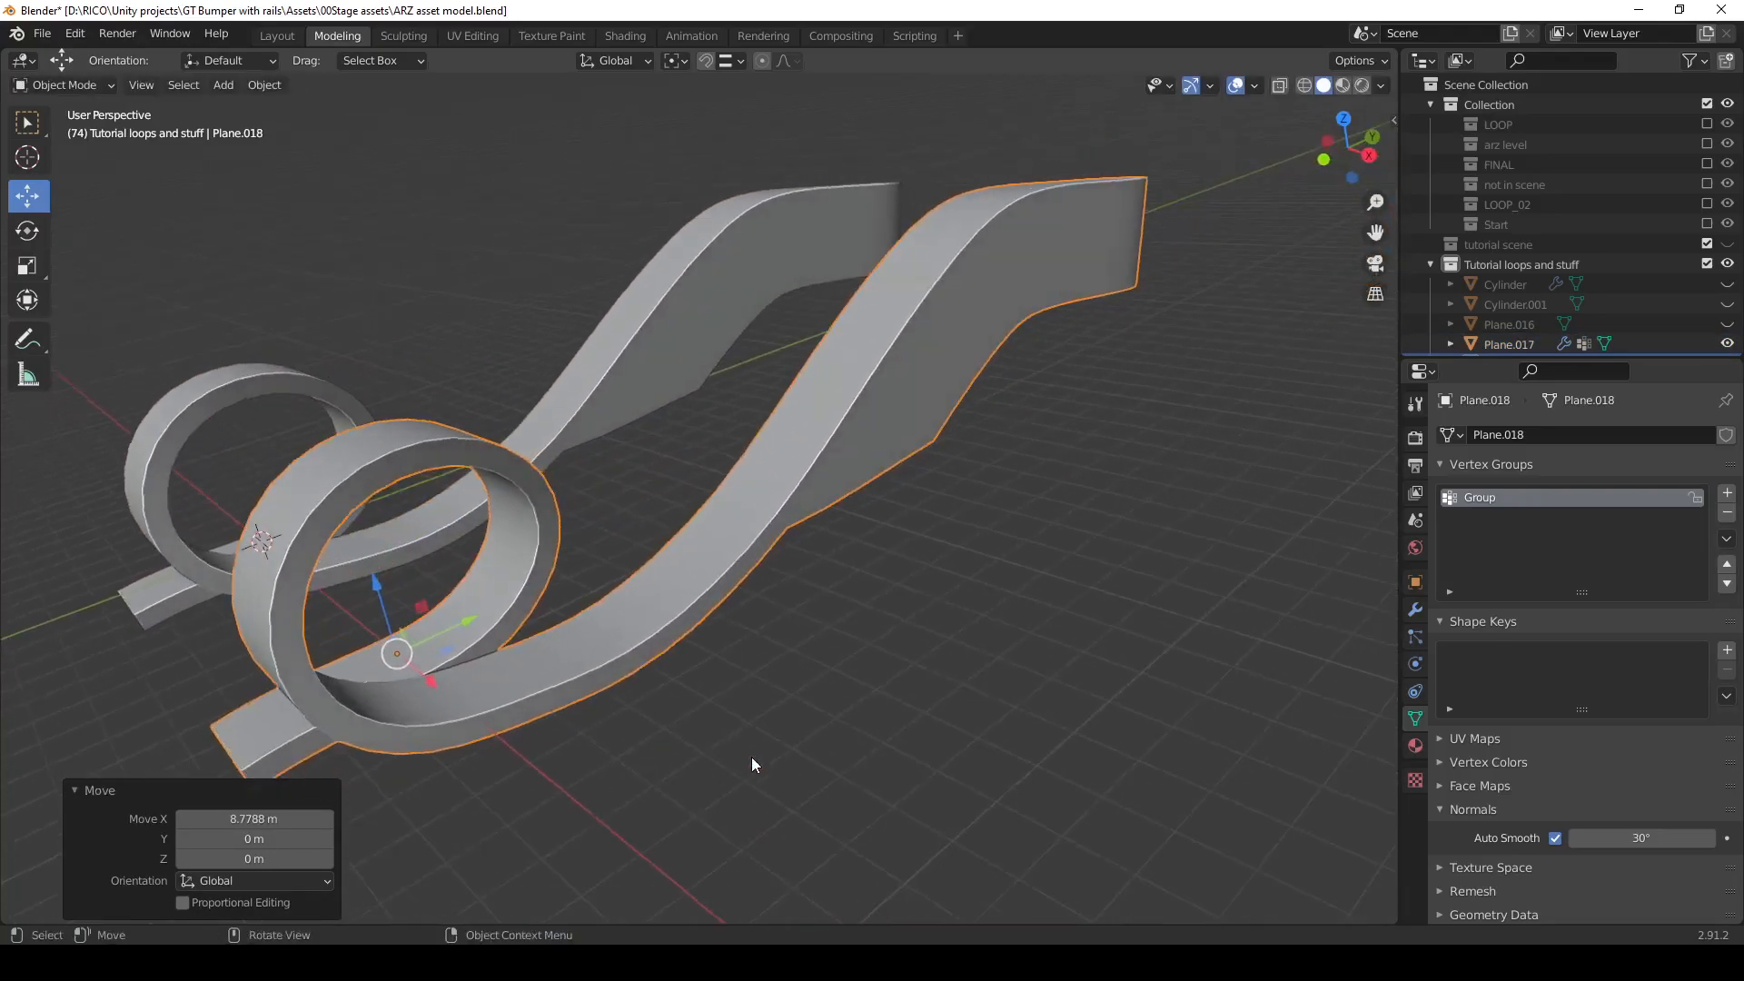
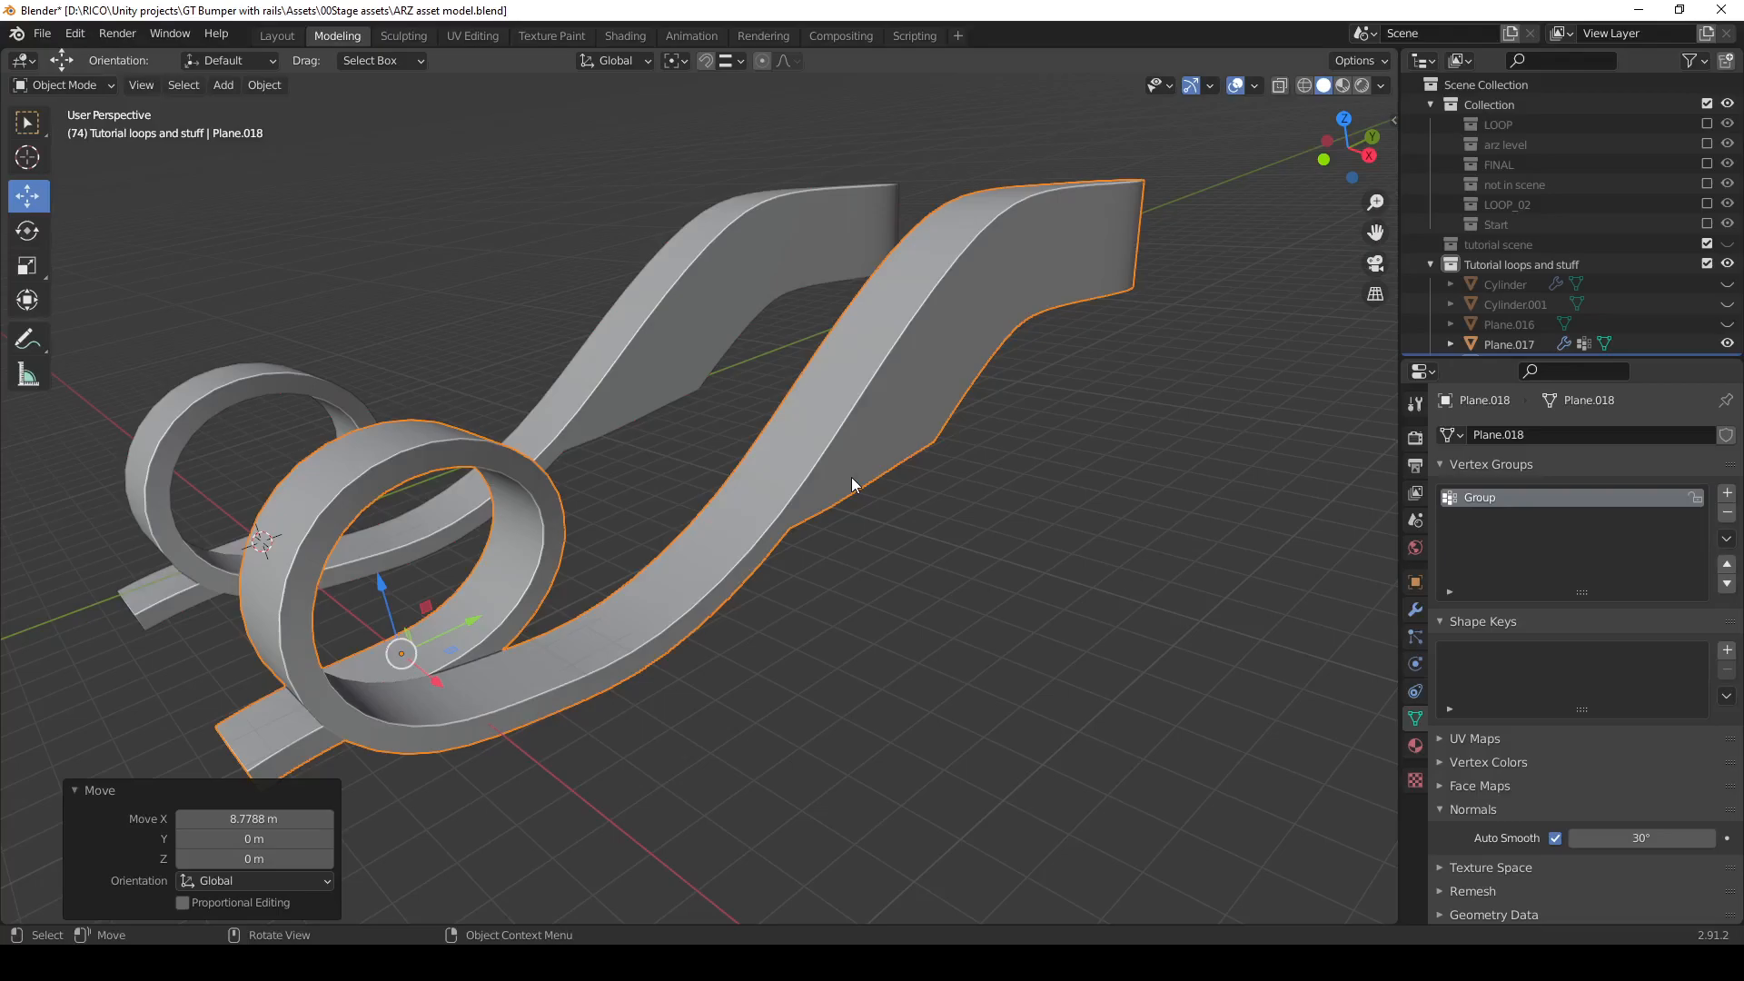
Convert the duplicated track to a mesh and enter Edit Mode on it.
{"action": "key", "text": "q"}
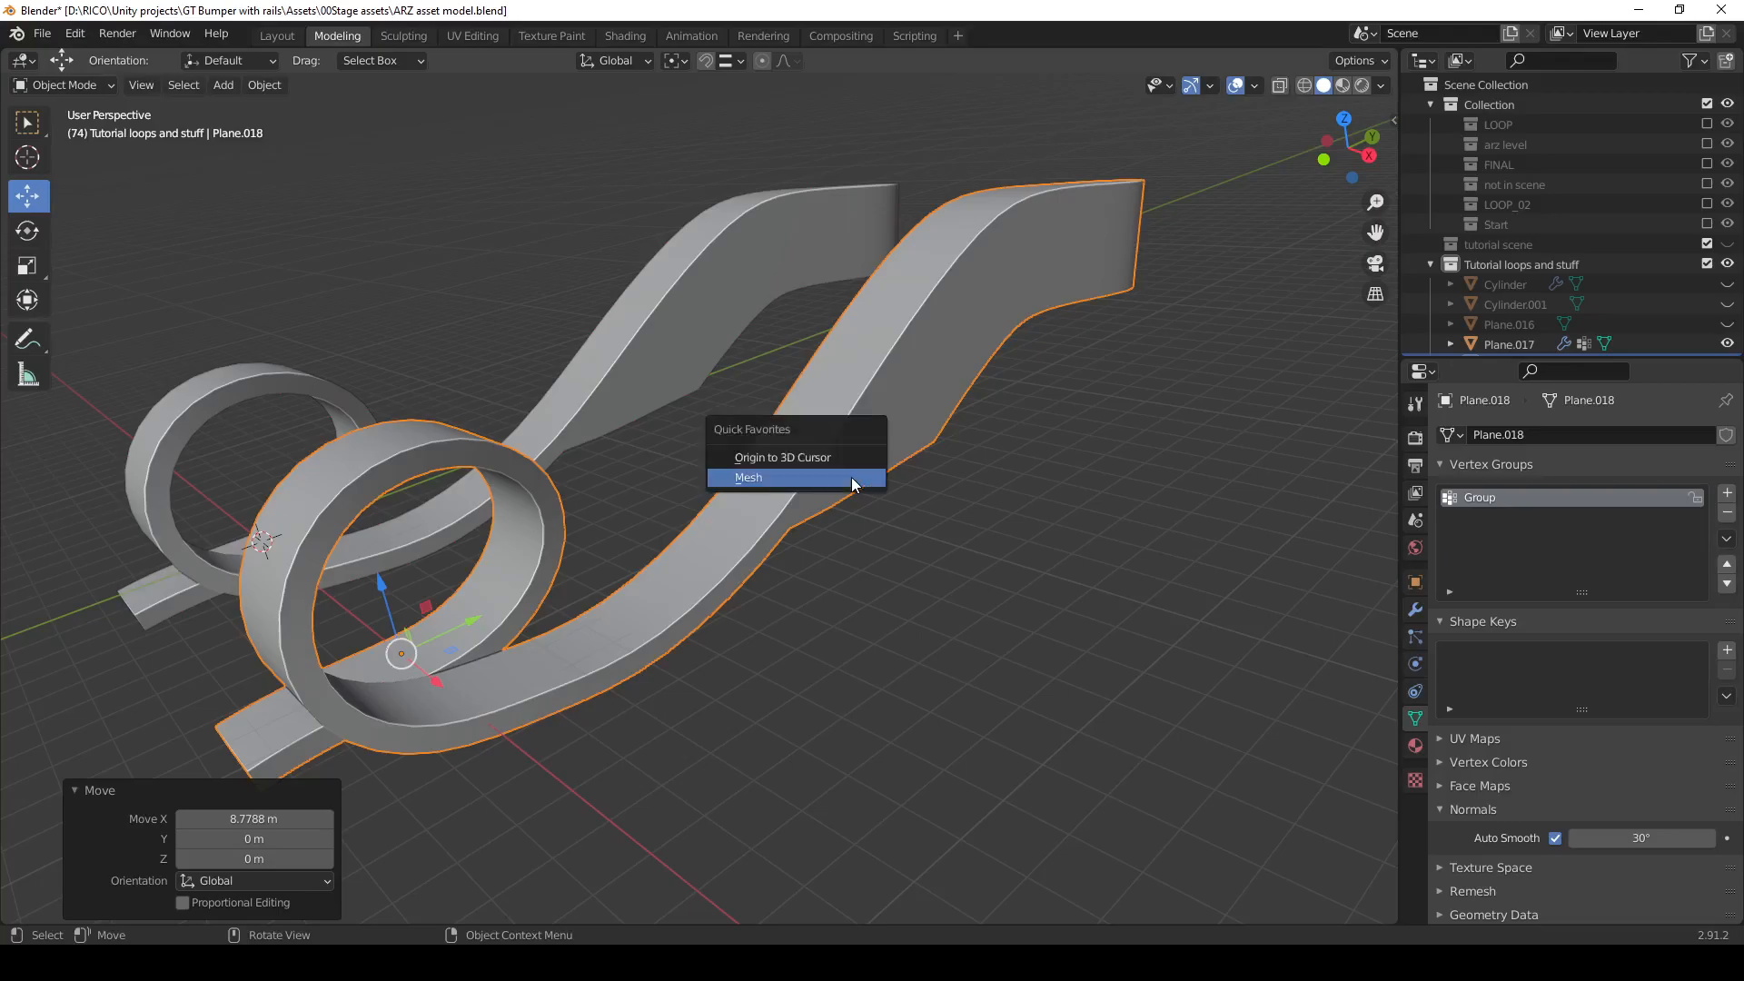
{"action": "left_click", "coordinate": [854, 481]}
{"action": "key", "text": "Tab"}
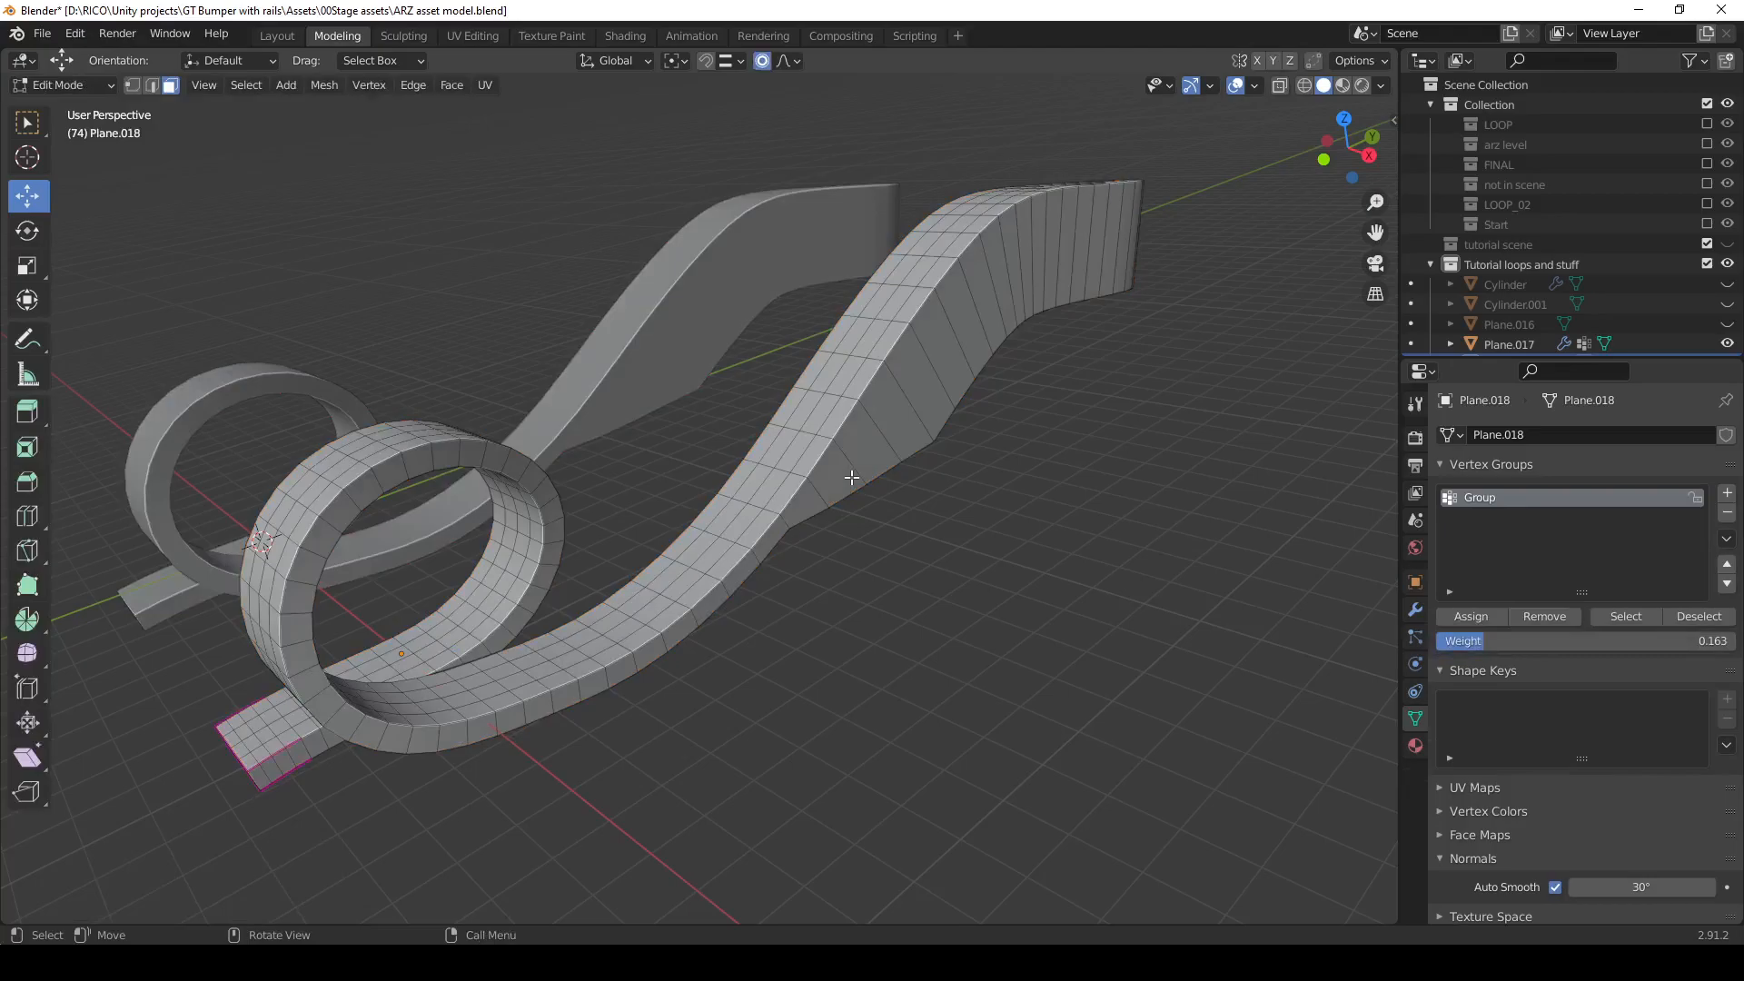
Select the lower edge path along both sides and the far end of the copy's ramp, in edge select mode.
{"action": "left_click", "coordinate": [777, 584]}
{"action": "middle_click_drag", "start_coordinate": [777, 583], "coordinate": [432, 545]}
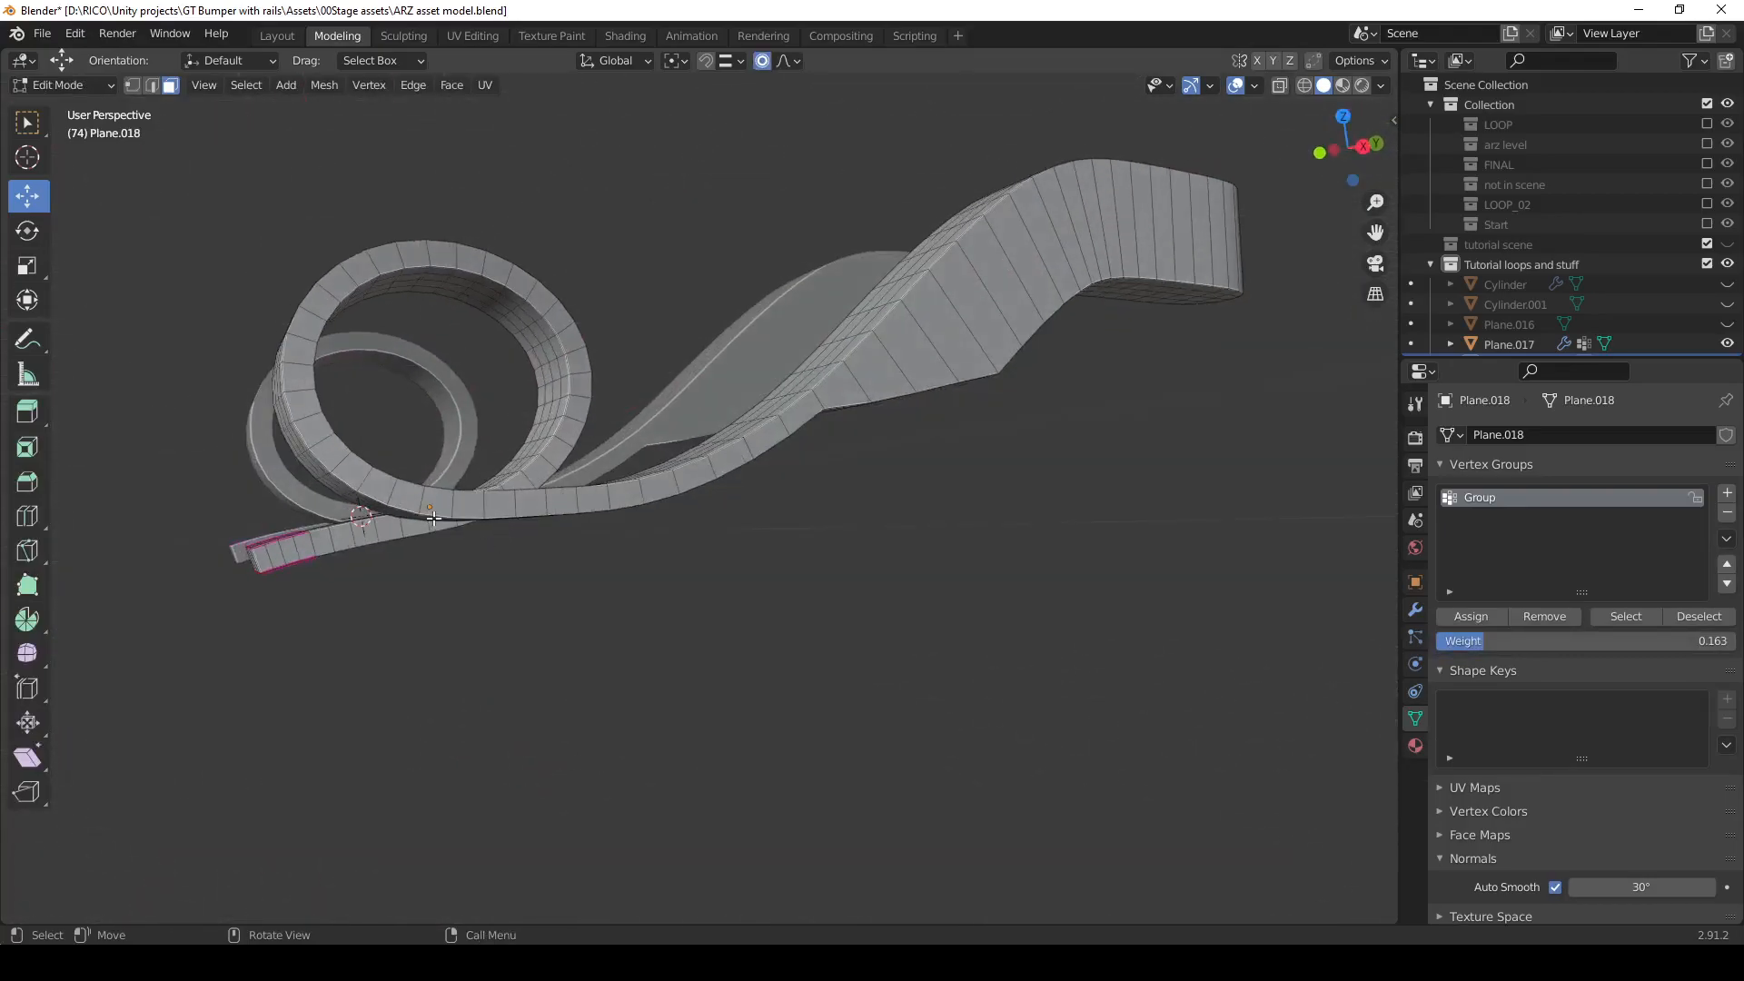
{"action": "key", "text": "2"}
{"action": "left_click", "coordinate": [434, 516]}
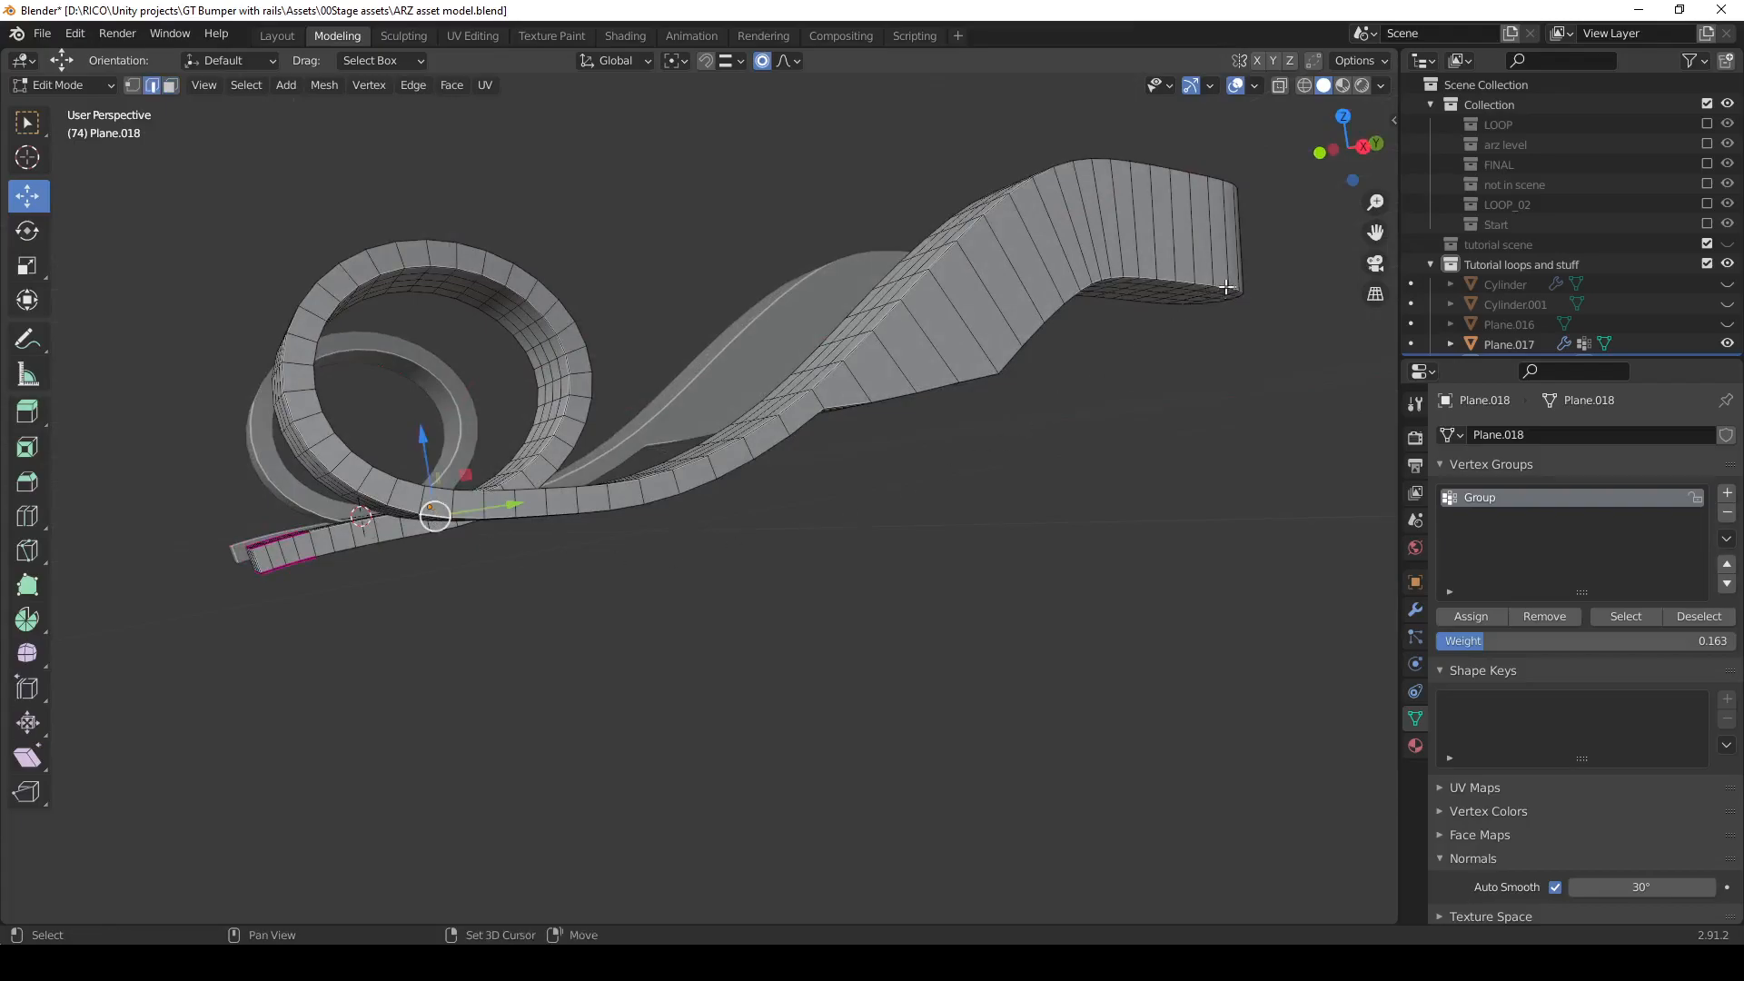
{"action": "left_click", "coordinate": [919, 374]}
{"action": "left_click", "coordinate": [429, 515]}
{"action": "left_click", "coordinate": [1224, 289], "text": "ctrl"}
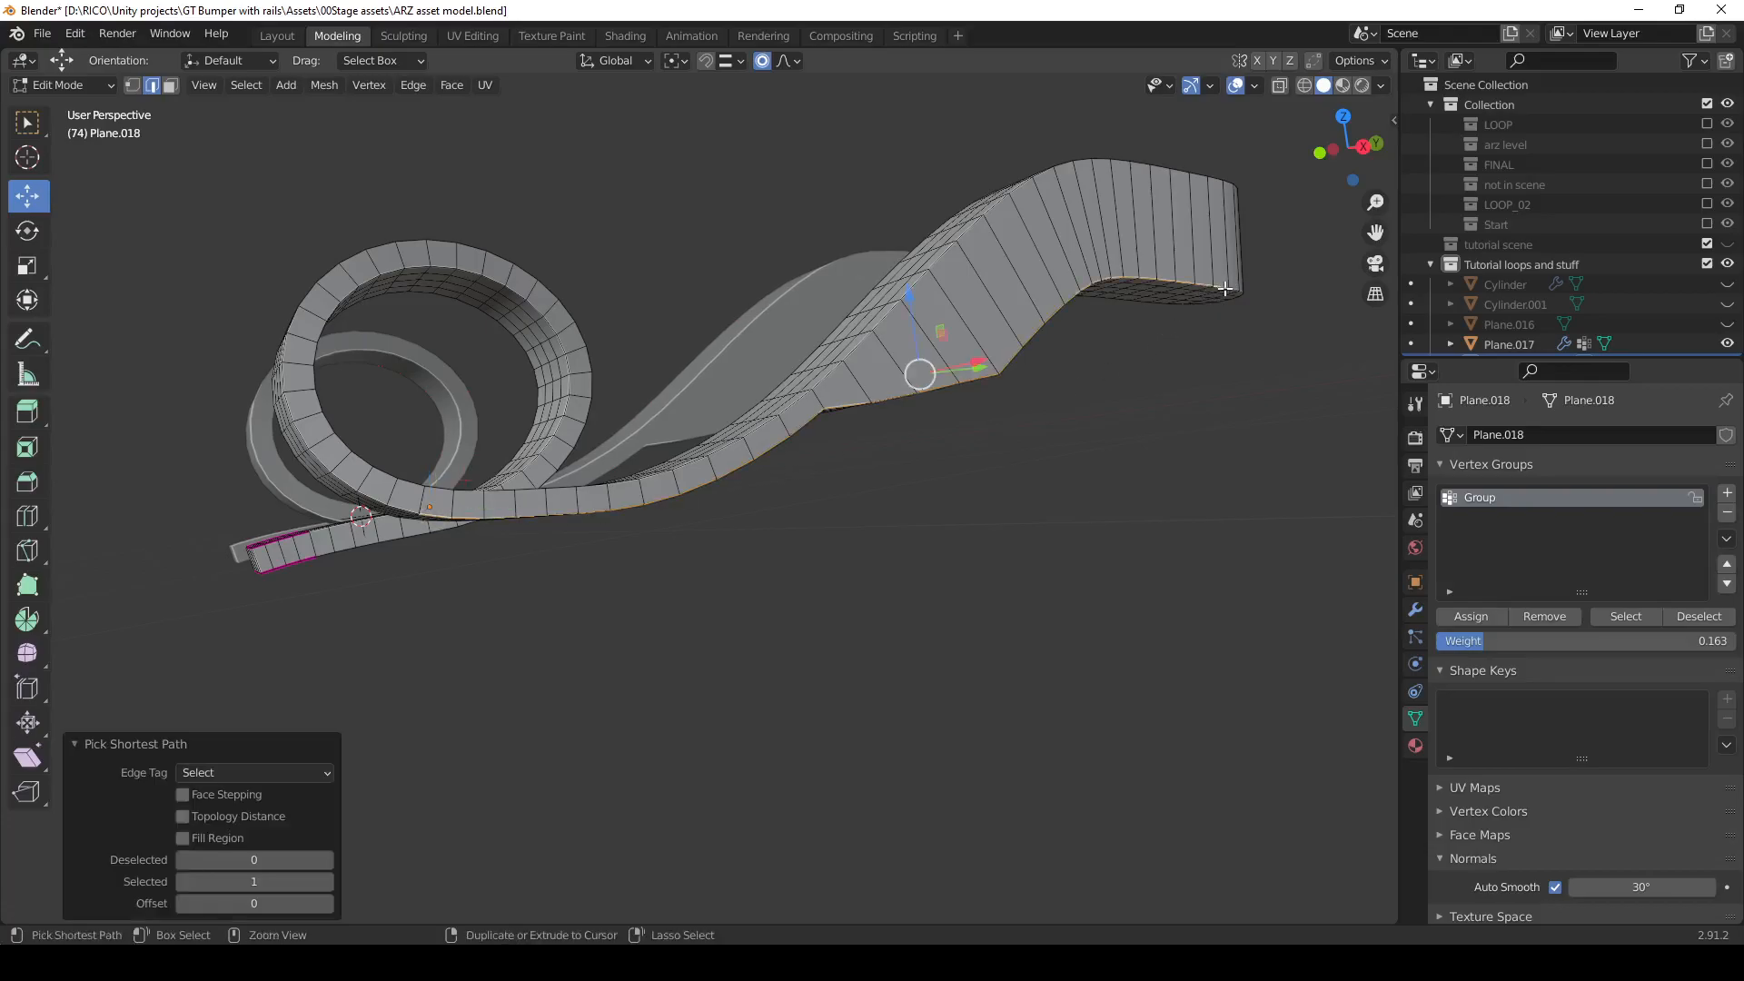
{"action": "middle_click_drag", "start_coordinate": [1129, 430], "coordinate": [654, 492]}
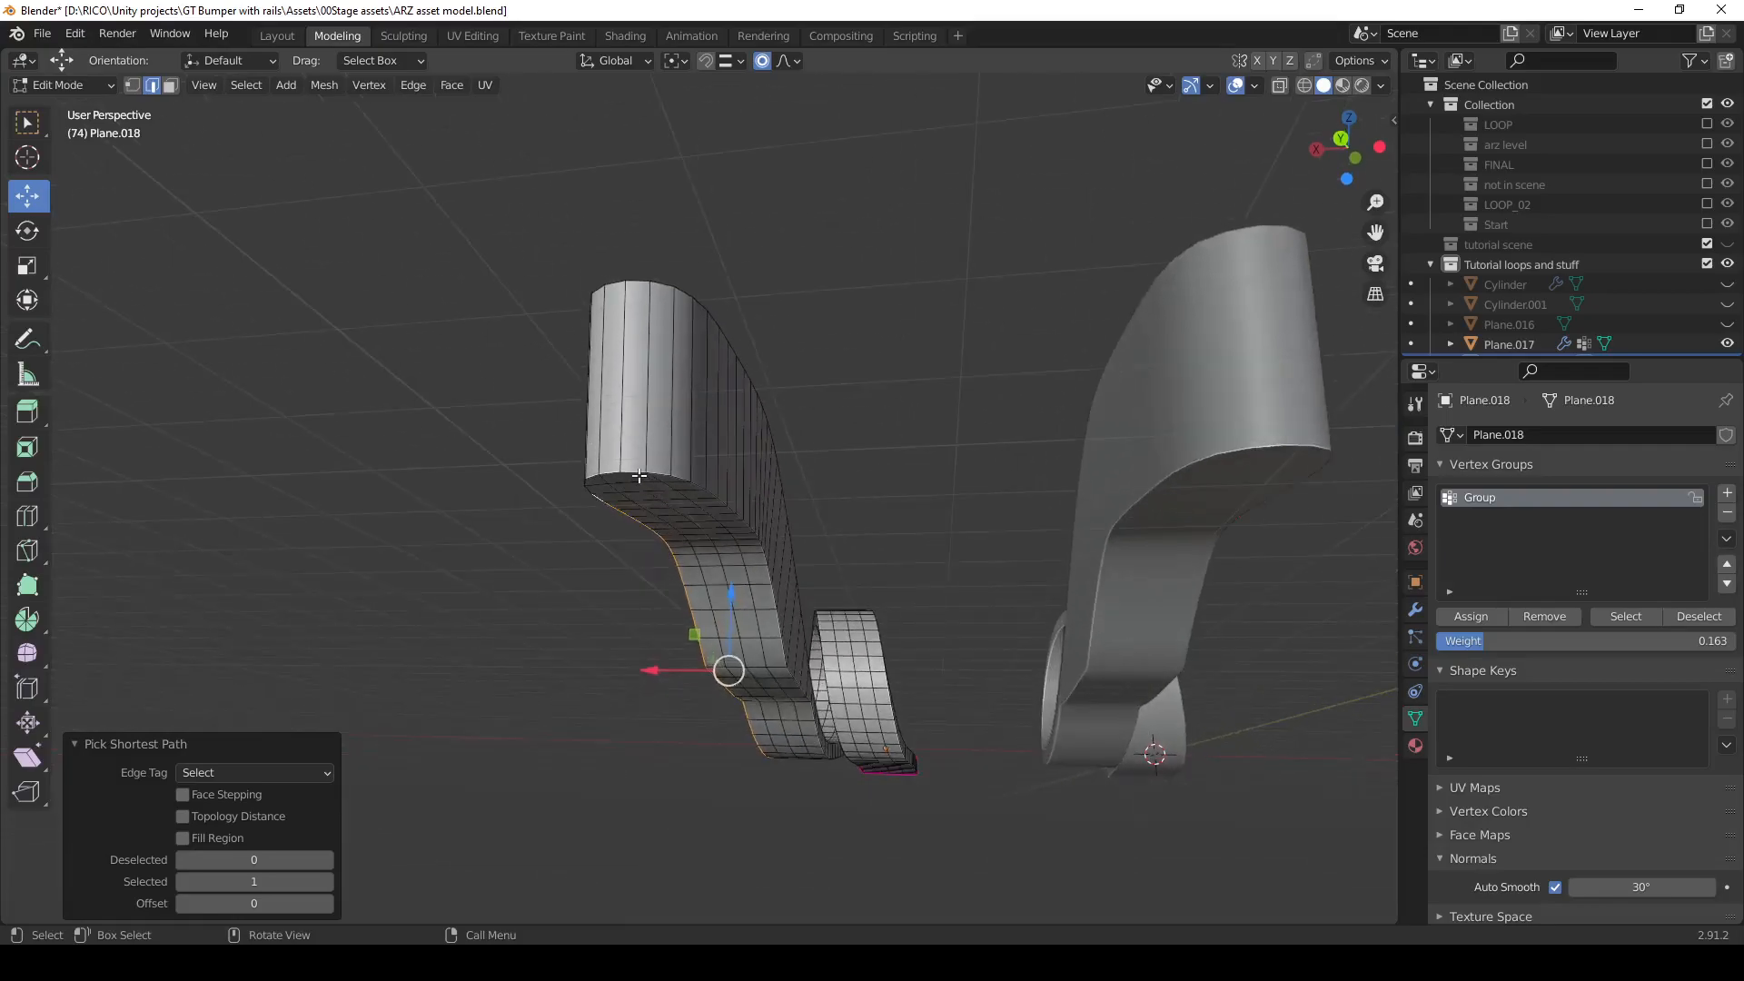
{"action": "left_click", "coordinate": [614, 473], "text": "ctrl"}
{"action": "left_click", "coordinate": [683, 475], "text": "ctrl"}
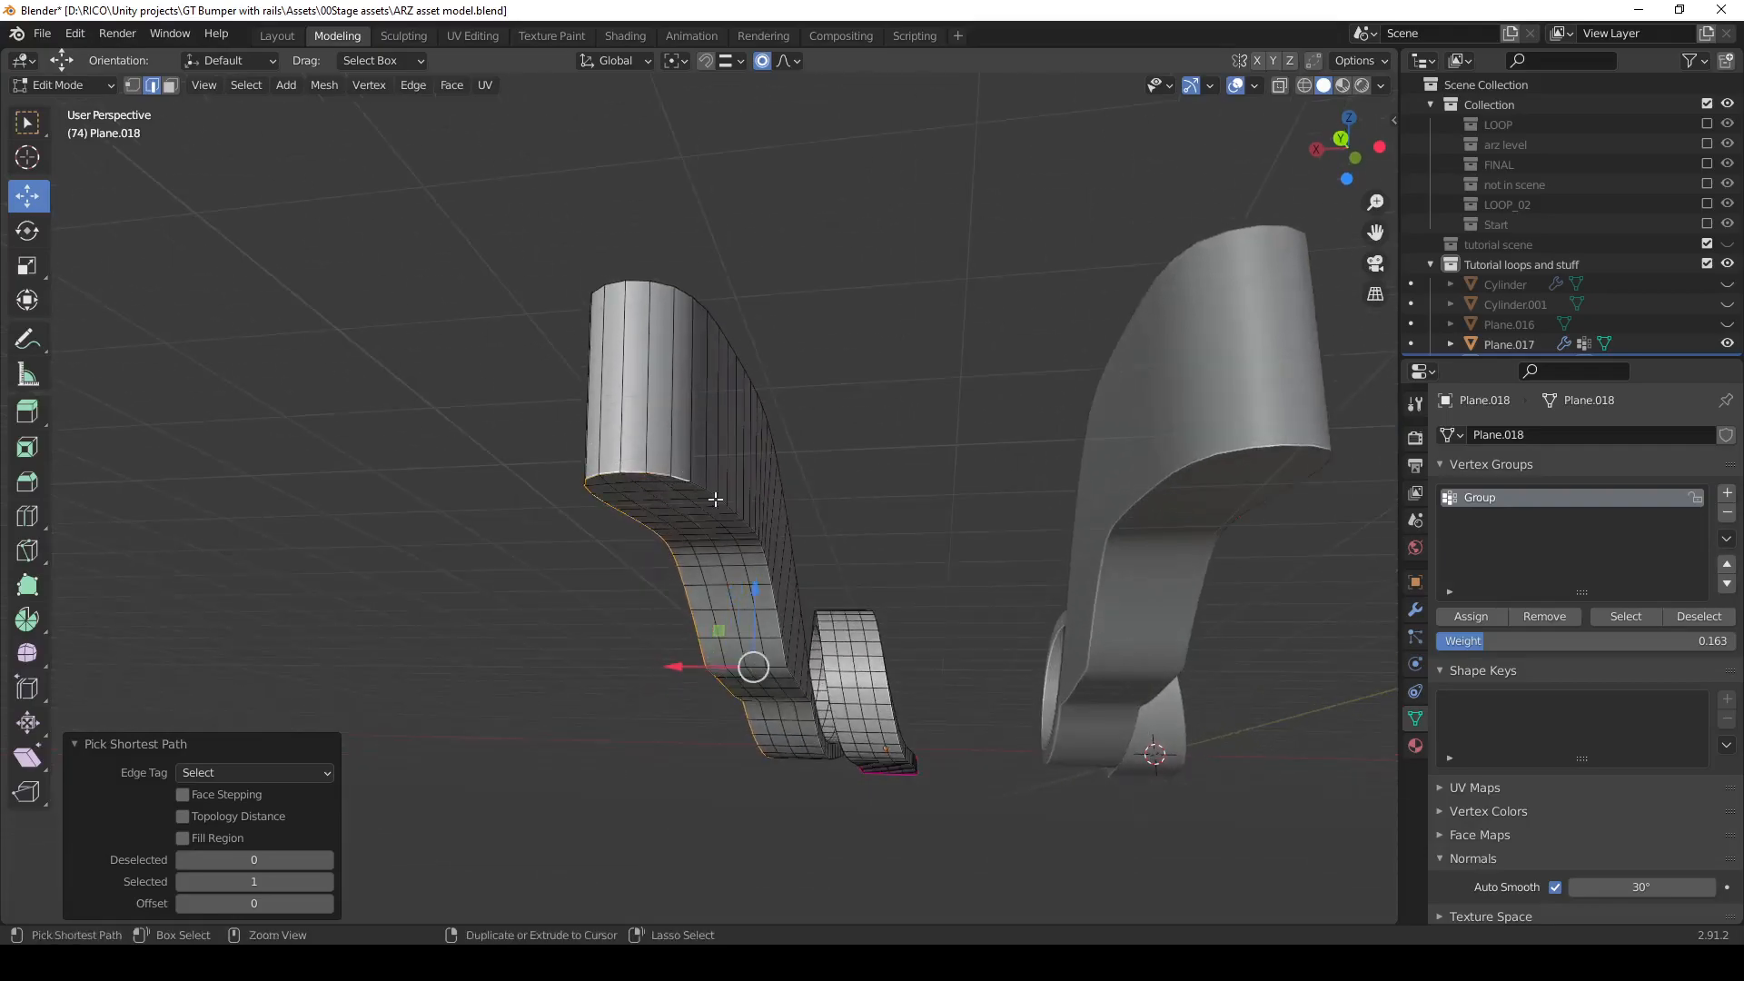
{"action": "left_click", "coordinate": [779, 629], "text": "ctrl"}
{"action": "scroll", "coordinate": [820, 734], "scroll_direction": "up", "scroll_amount": 4}
{"action": "middle_click_drag", "start_coordinate": [819, 732], "coordinate": [930, 723]}
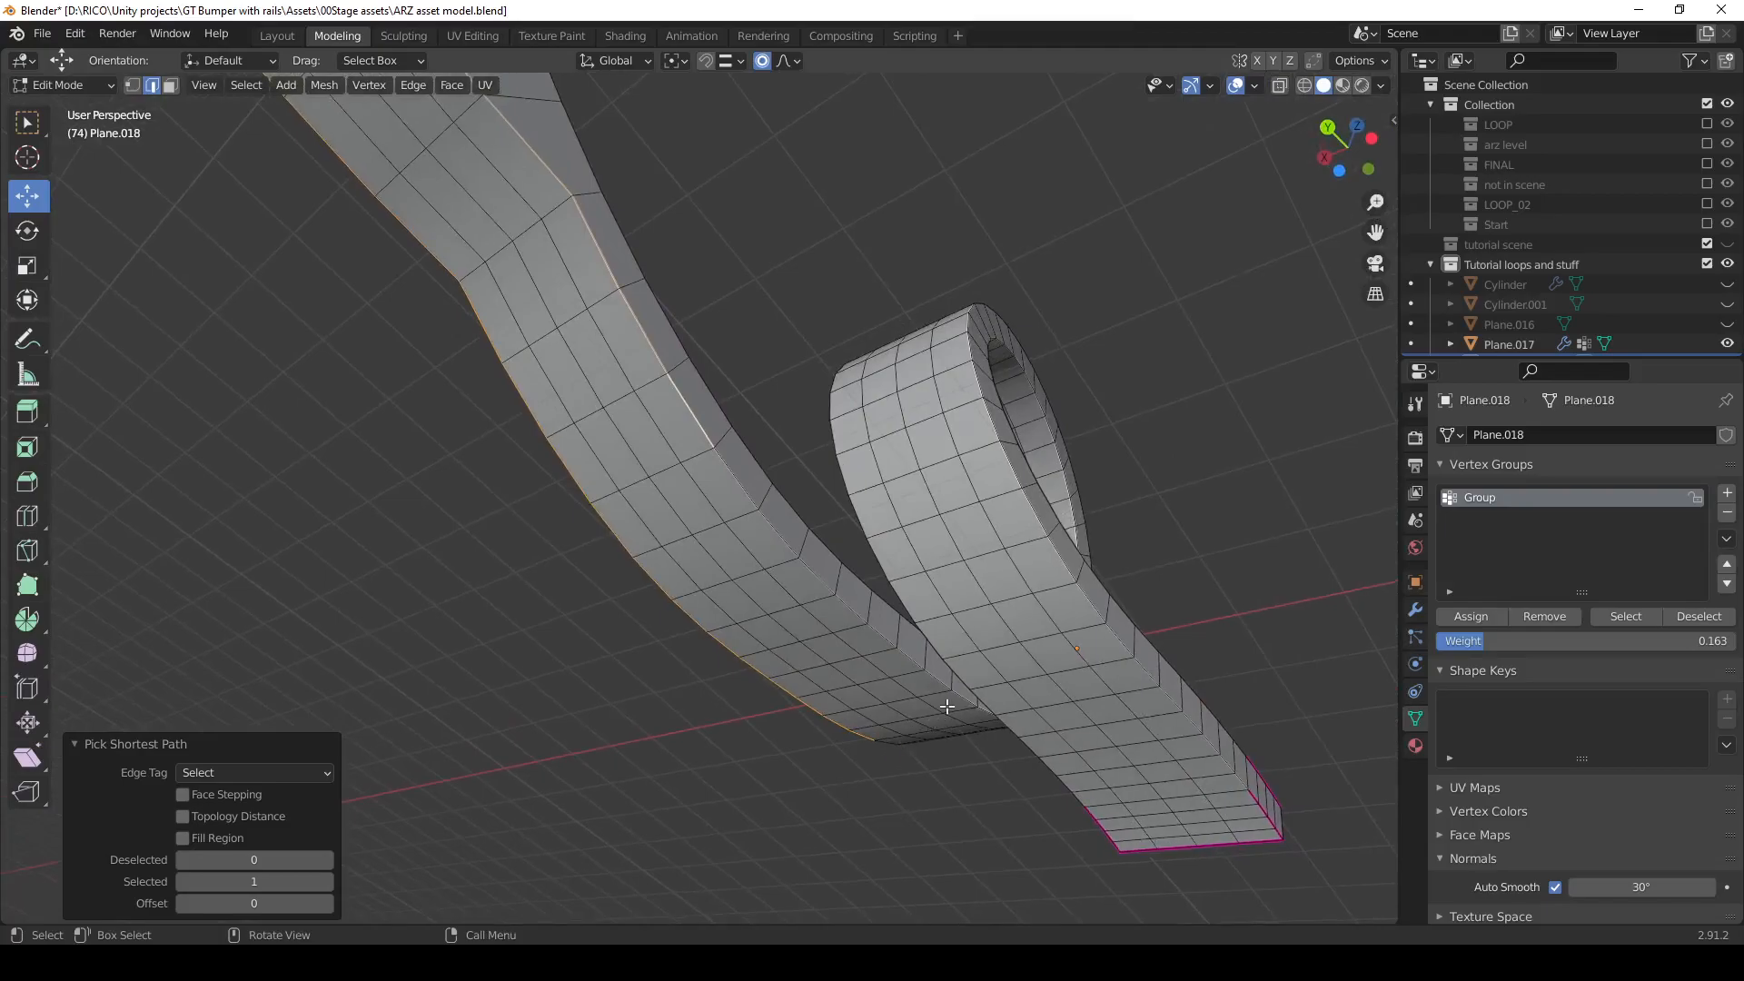
{"action": "left_click", "coordinate": [964, 699], "text": "ctrl"}
Try lowering the selected underside edges about 2.92 m along Z with proportional editing off, and undo the move.
{"action": "middle_click_drag", "start_coordinate": [727, 643], "coordinate": [888, 398]}
{"action": "mouse_move", "coordinate": [863, 285]}
{"action": "left_mouse_down"}
{"action": "mouse_move", "coordinate": [864, 349]}
{"action": "mouse_move", "coordinate": [863, 314]}
{"action": "left_mouse_up"}
{"action": "key", "text": "ctrl+z"}
{"action": "key", "text": "o"}
{"action": "left_click_drag", "start_coordinate": [858, 301], "coordinate": [902, 404]}
{"action": "mouse_move", "coordinate": [922, 459]}
{"action": "middle_mouse_down"}
{"action": "mouse_move", "coordinate": [916, 488]}
{"action": "mouse_move", "coordinate": [943, 495]}
{"action": "mouse_move", "coordinate": [915, 503]}
{"action": "mouse_move", "coordinate": [911, 547]}
{"action": "mouse_move", "coordinate": [856, 456]}
{"action": "mouse_move", "coordinate": [819, 508]}
{"action": "mouse_move", "coordinate": [837, 577]}
{"action": "middle_mouse_up"}
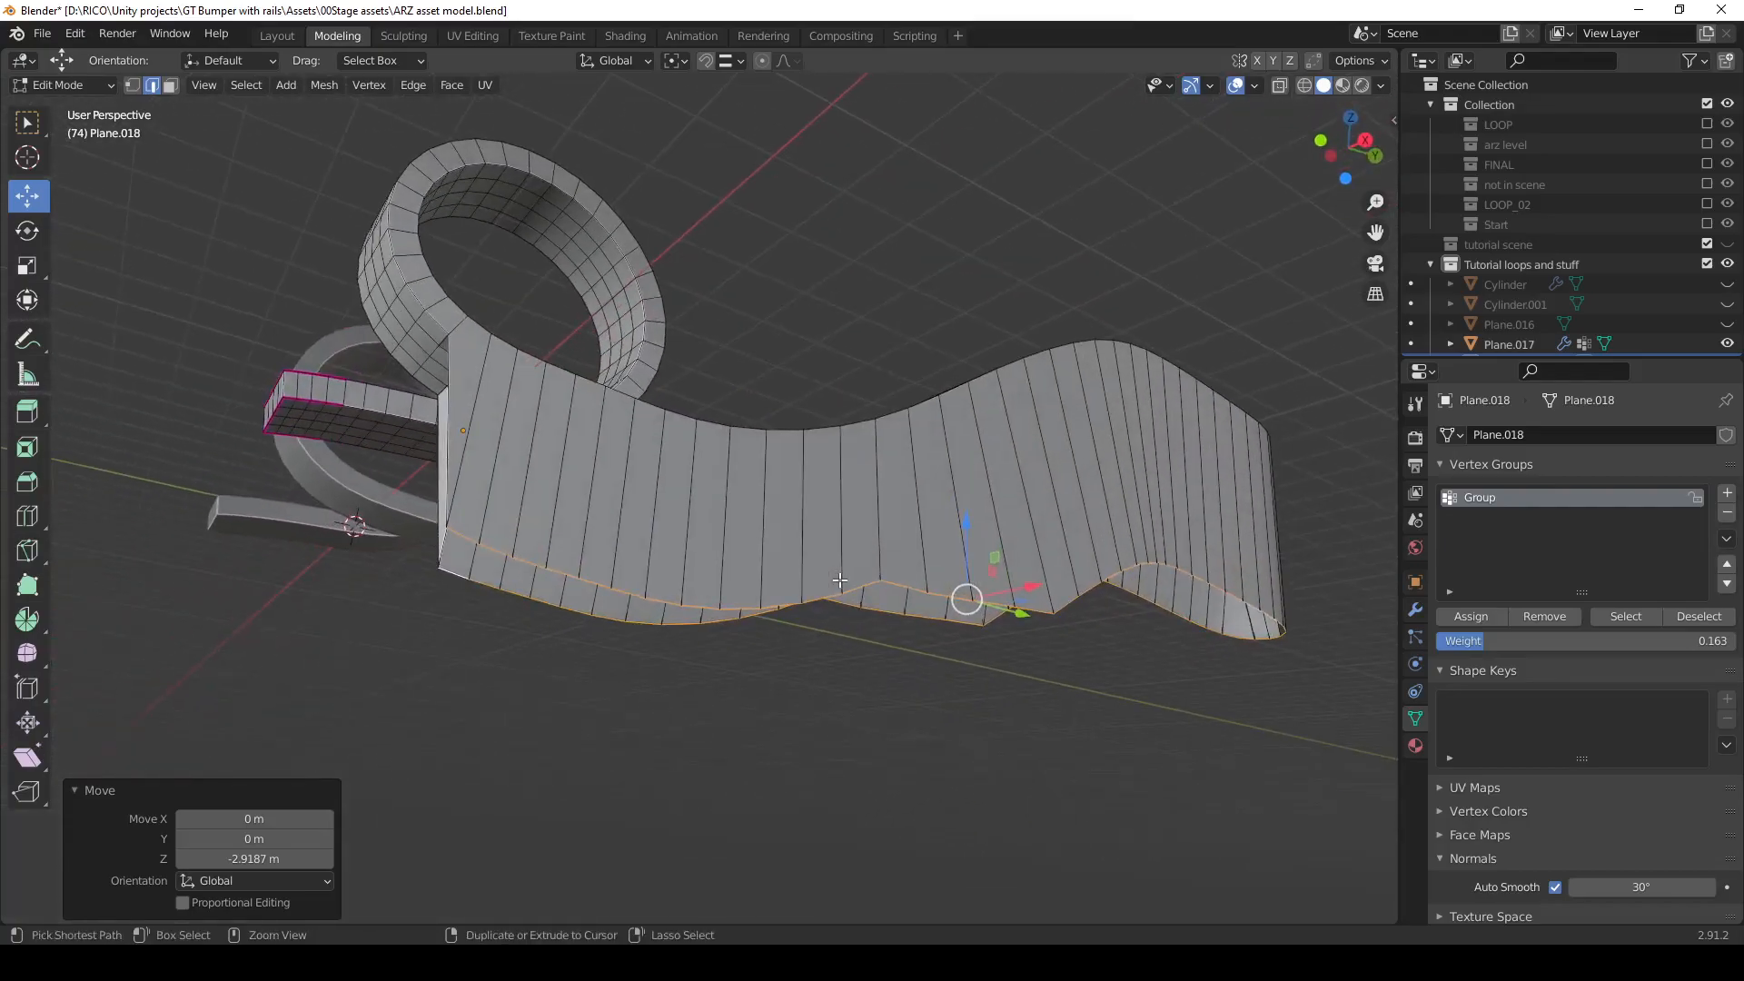
{"action": "key", "text": "ctrl+z"}
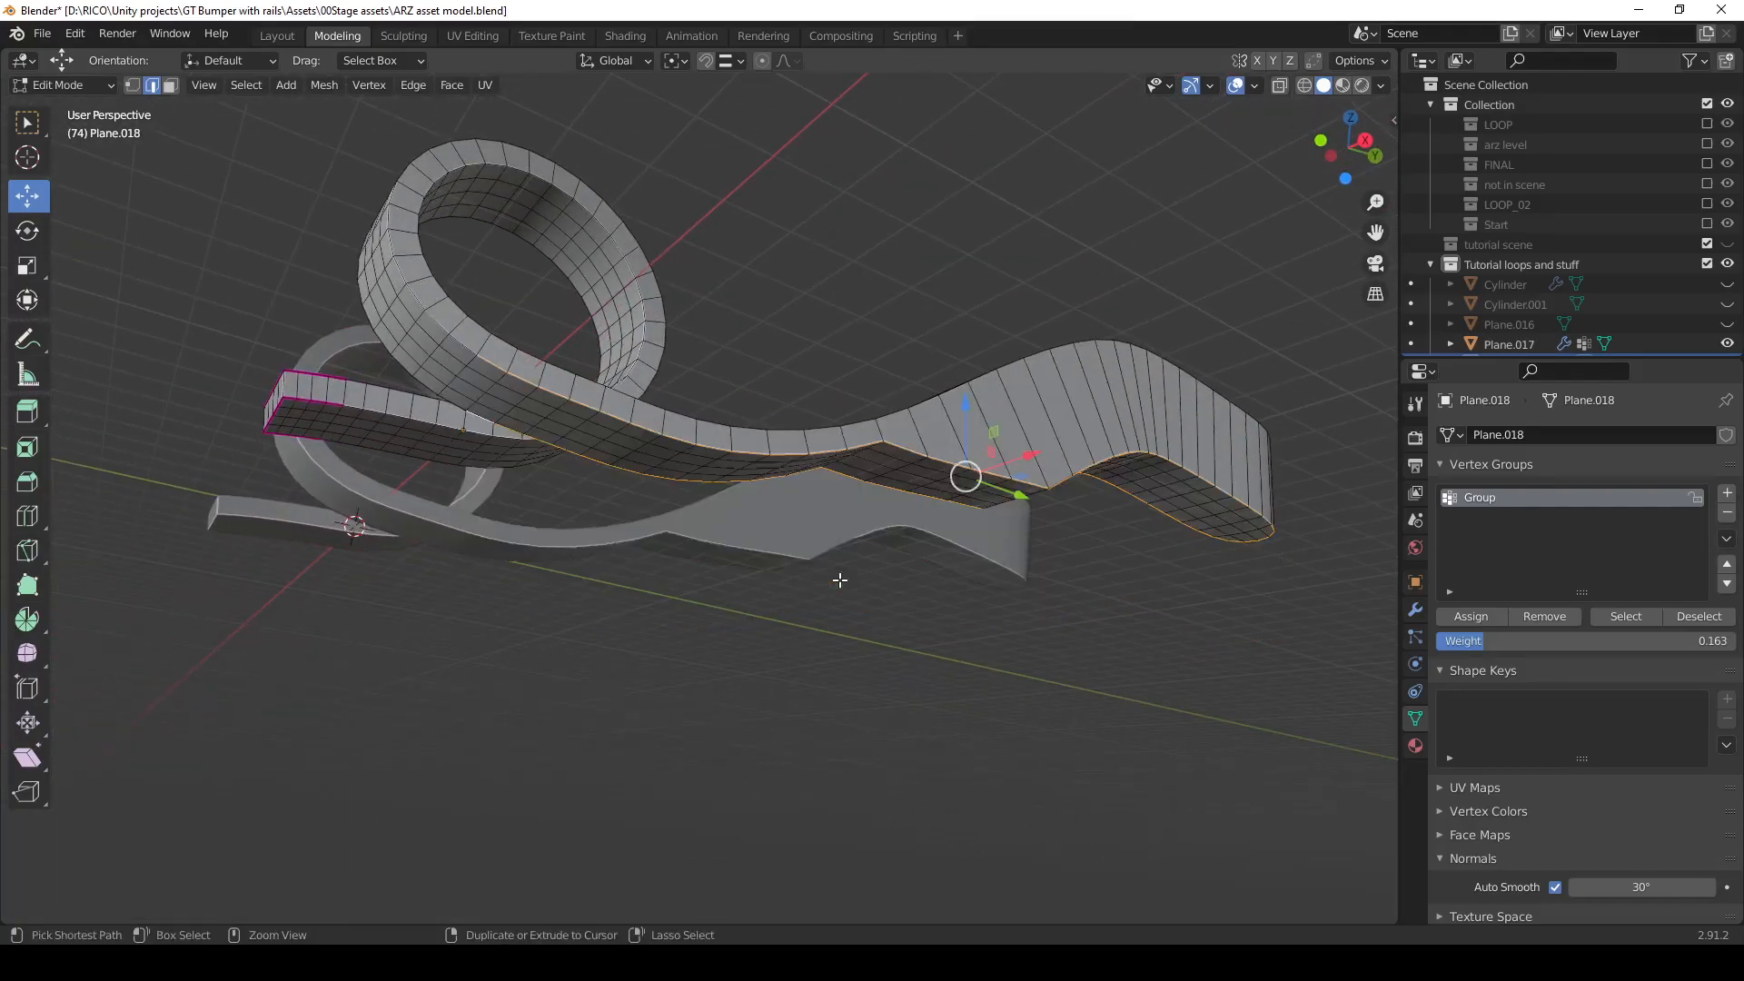
Select one underside face near the ramp's far end and extend the selection to faces with a similar normal.
{"action": "left_click", "coordinate": [481, 375]}
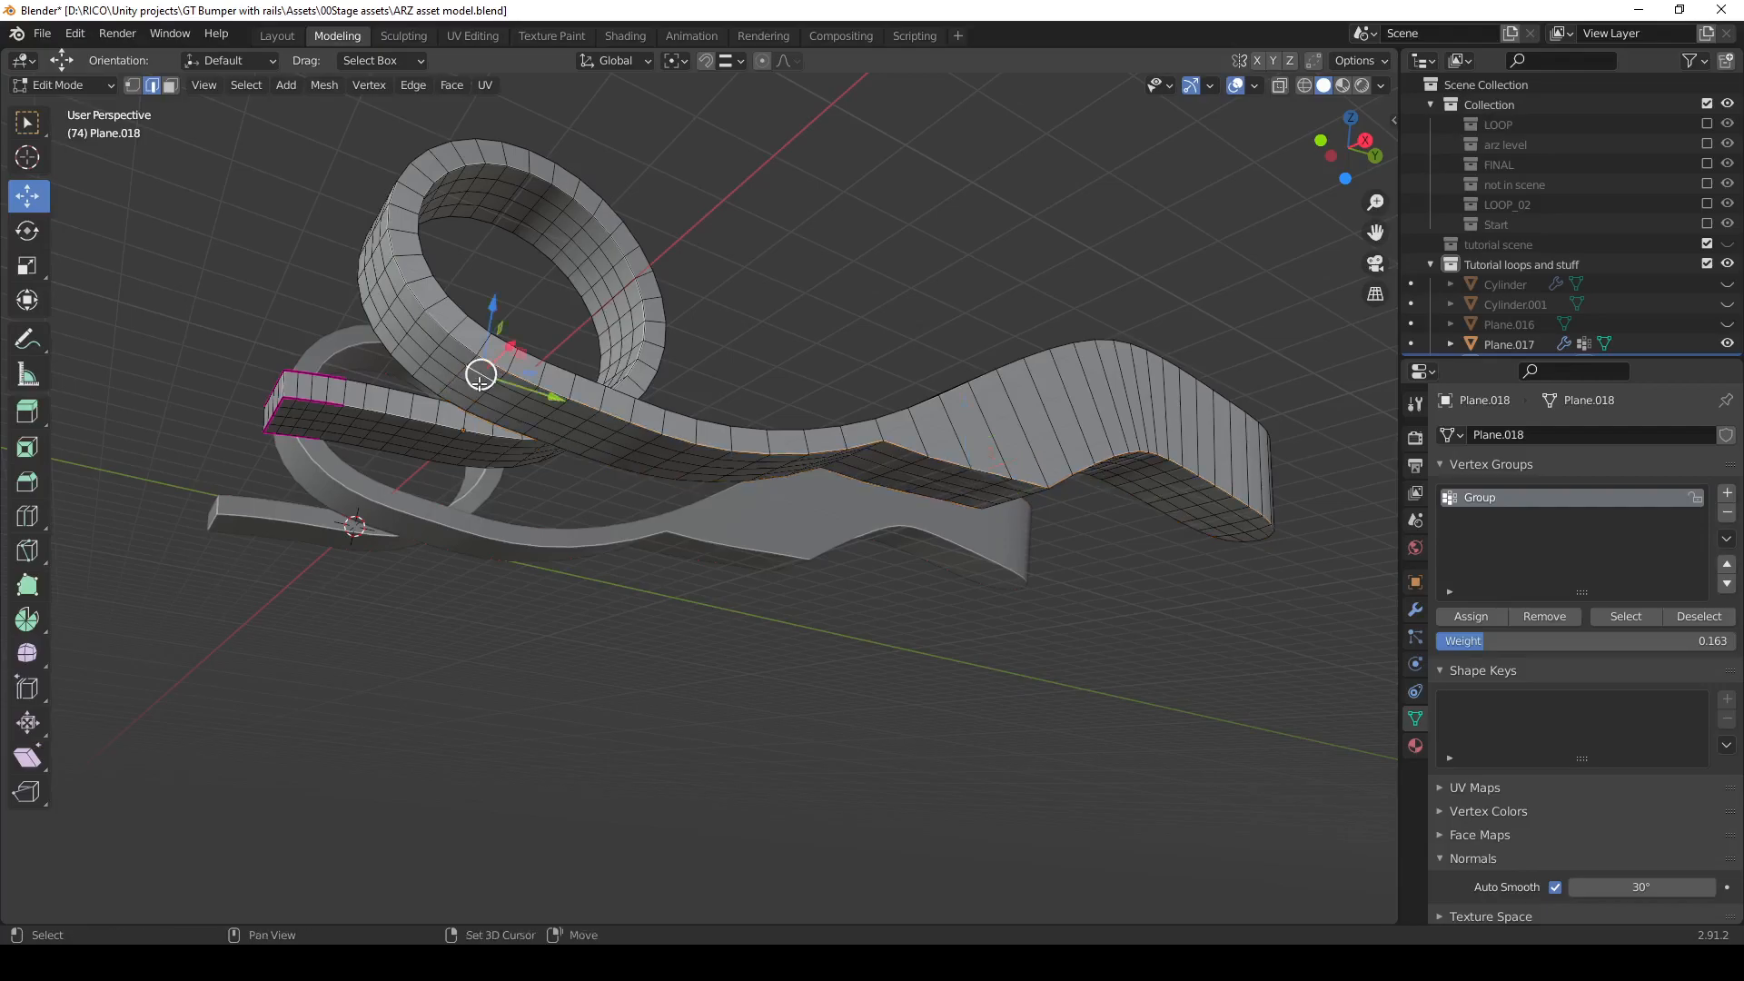
{"action": "middle_click_drag", "start_coordinate": [1000, 551], "coordinate": [1018, 588]}
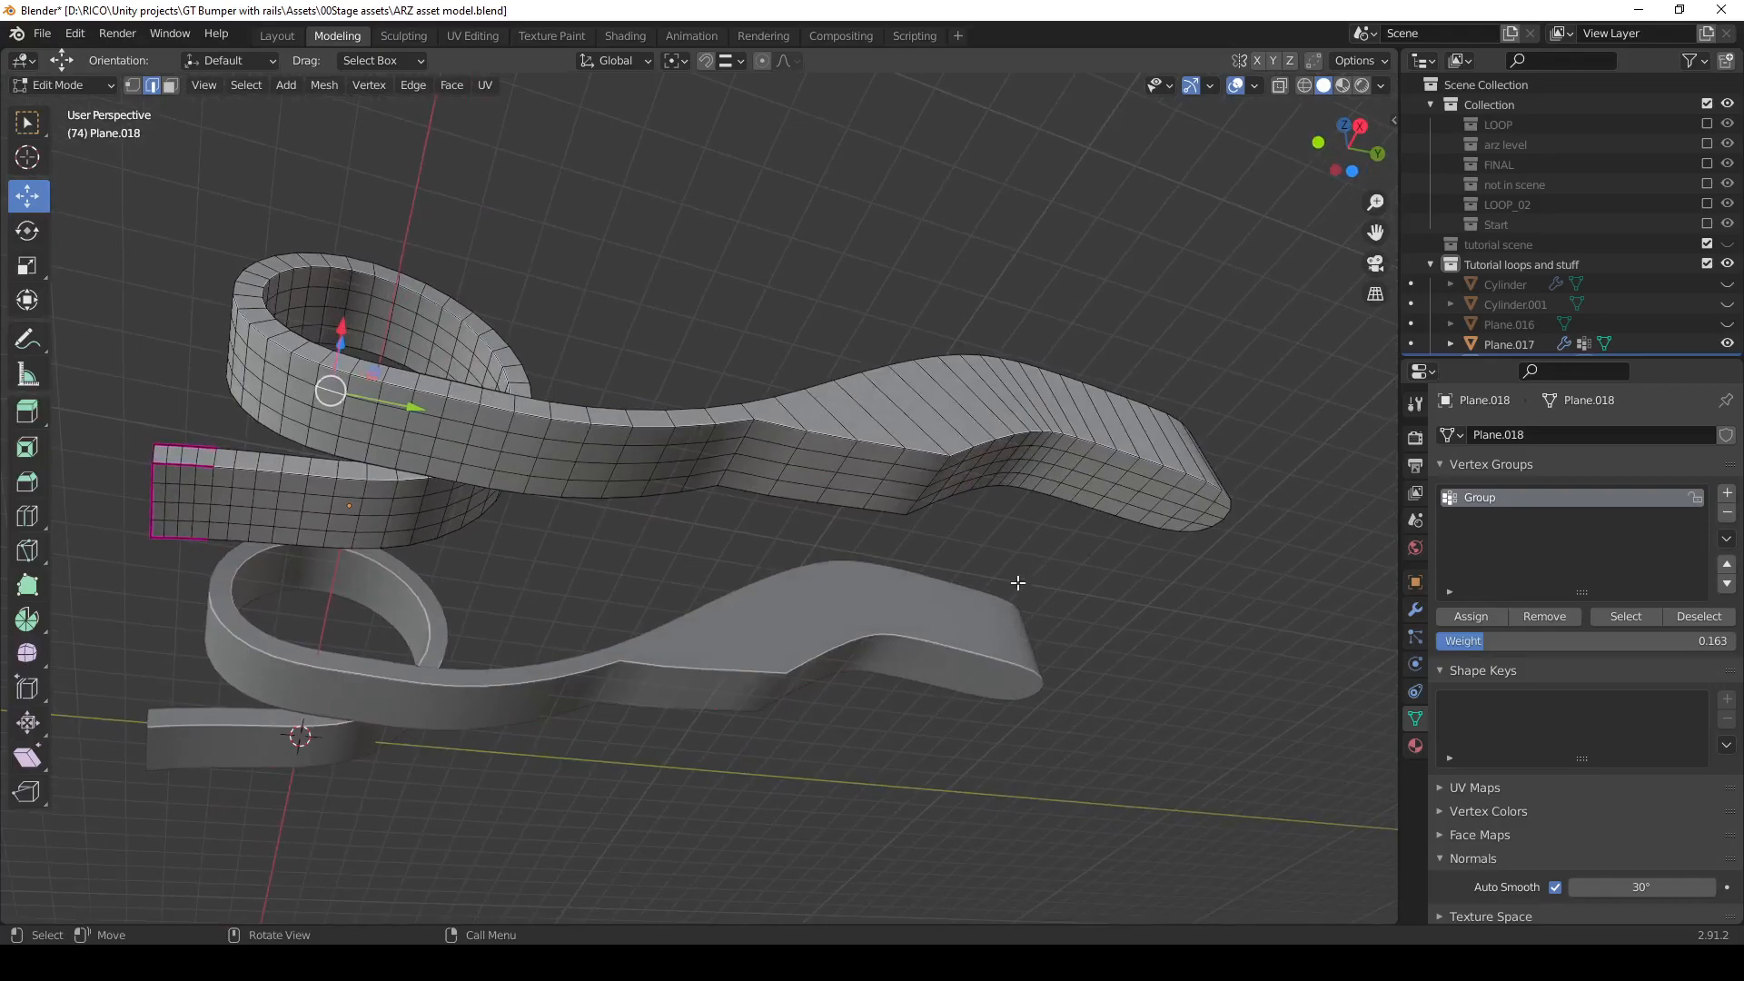
{"action": "left_click", "coordinate": [1161, 502]}
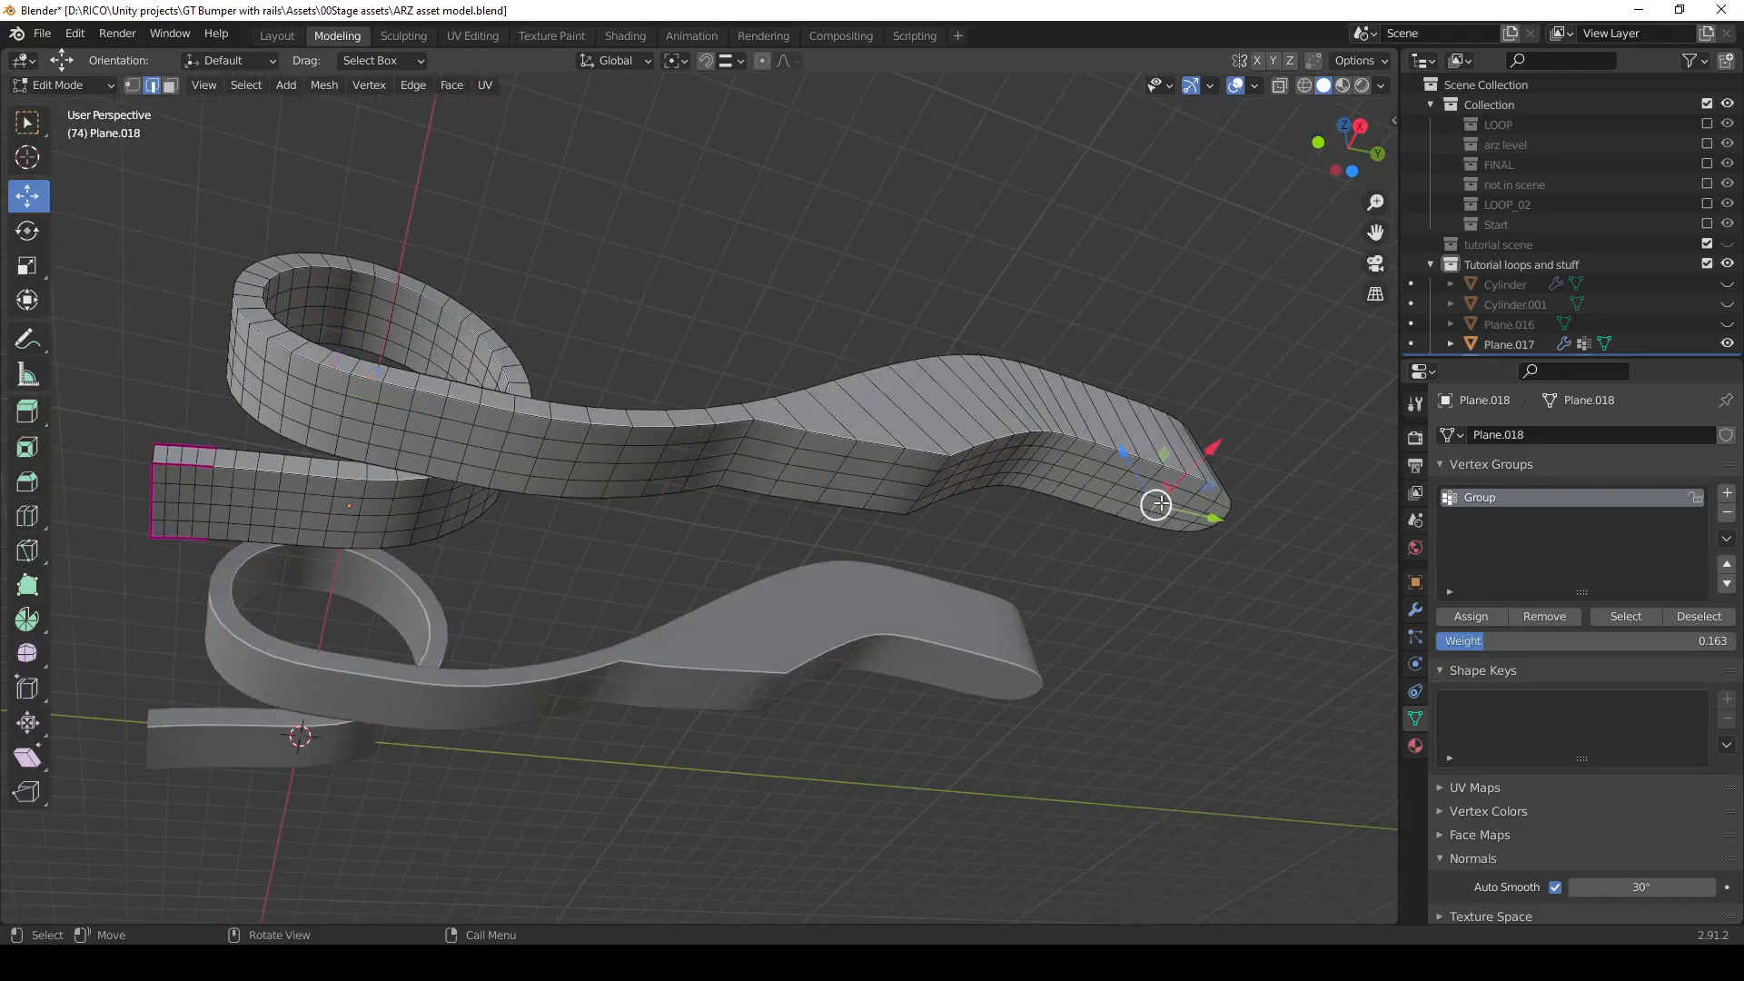
{"action": "key", "text": "3"}
{"action": "left_click", "coordinate": [1138, 501]}
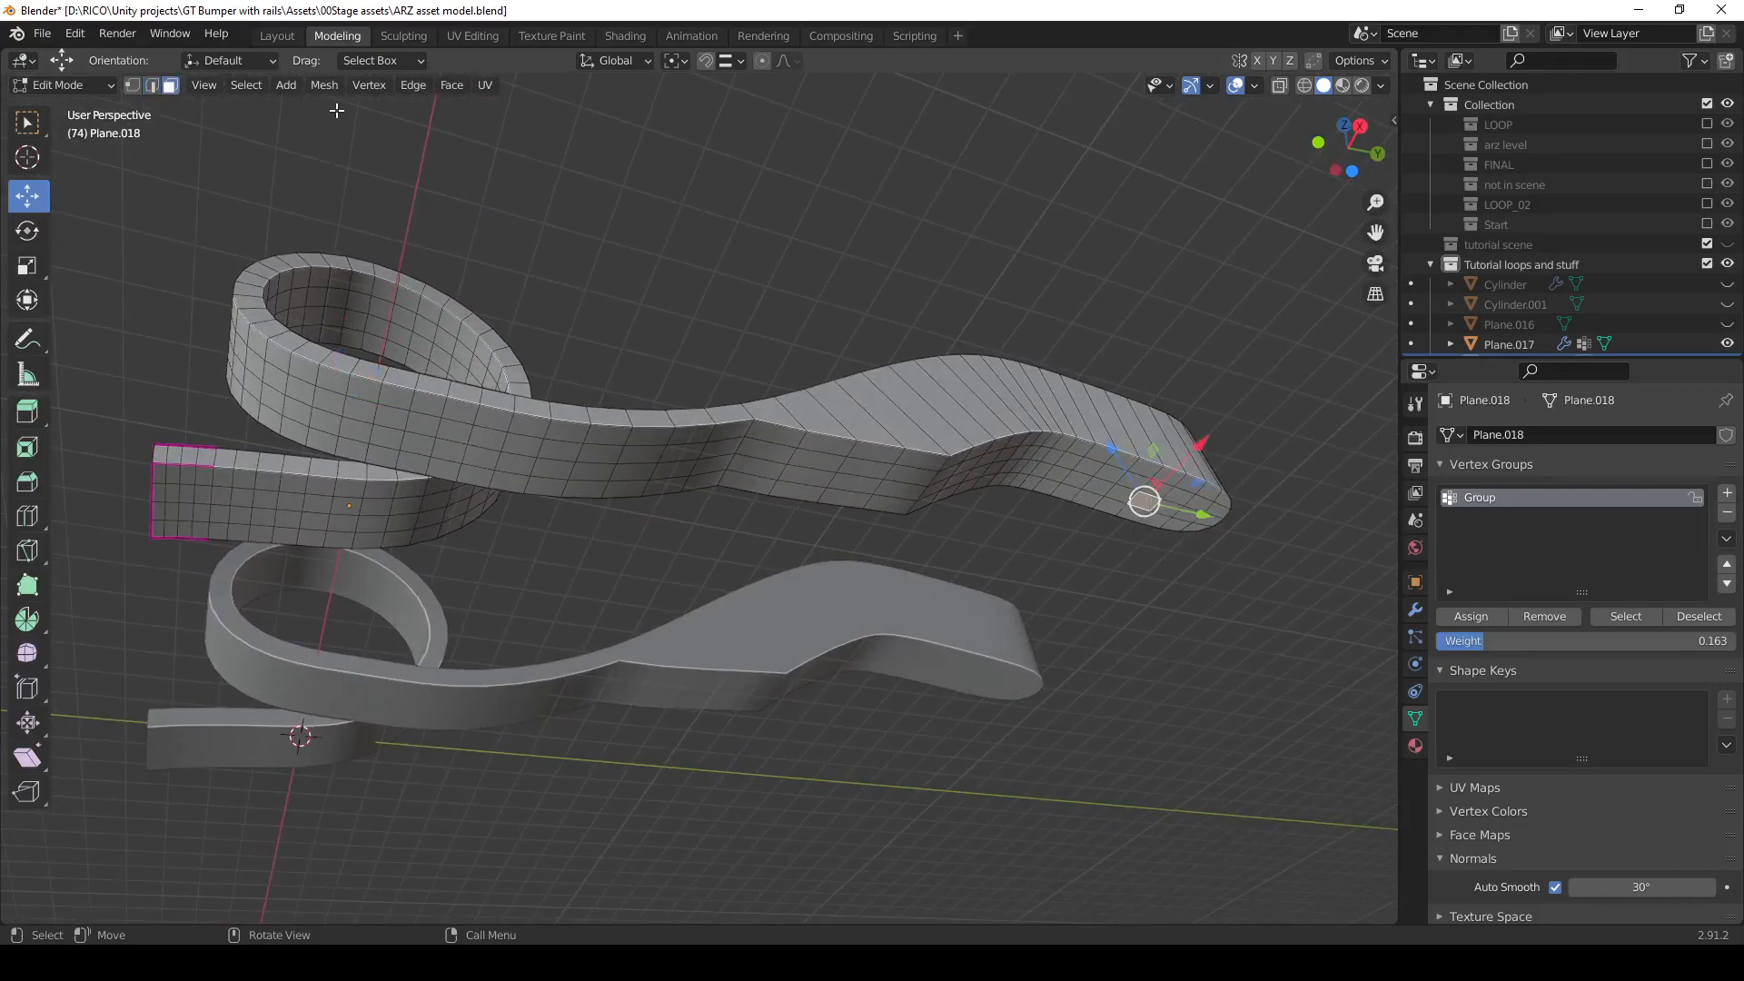
{"action": "left_click", "coordinate": [248, 86]}
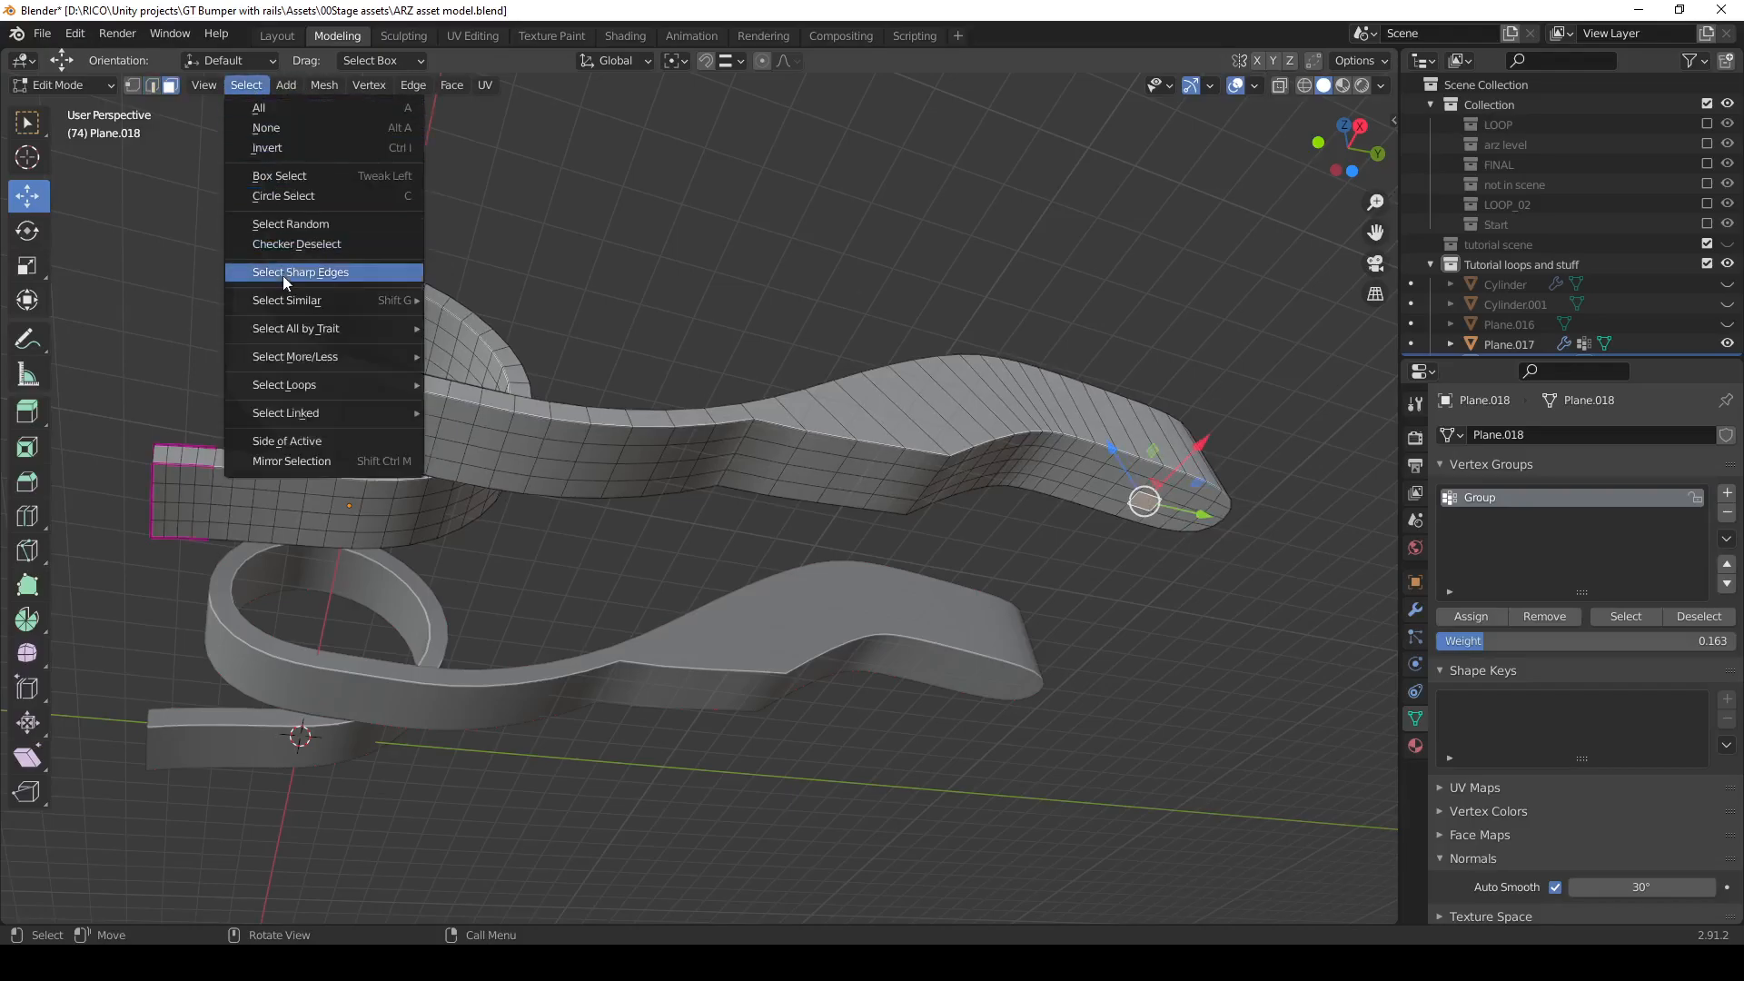
{"action": "mouse_move", "coordinate": [283, 302]}
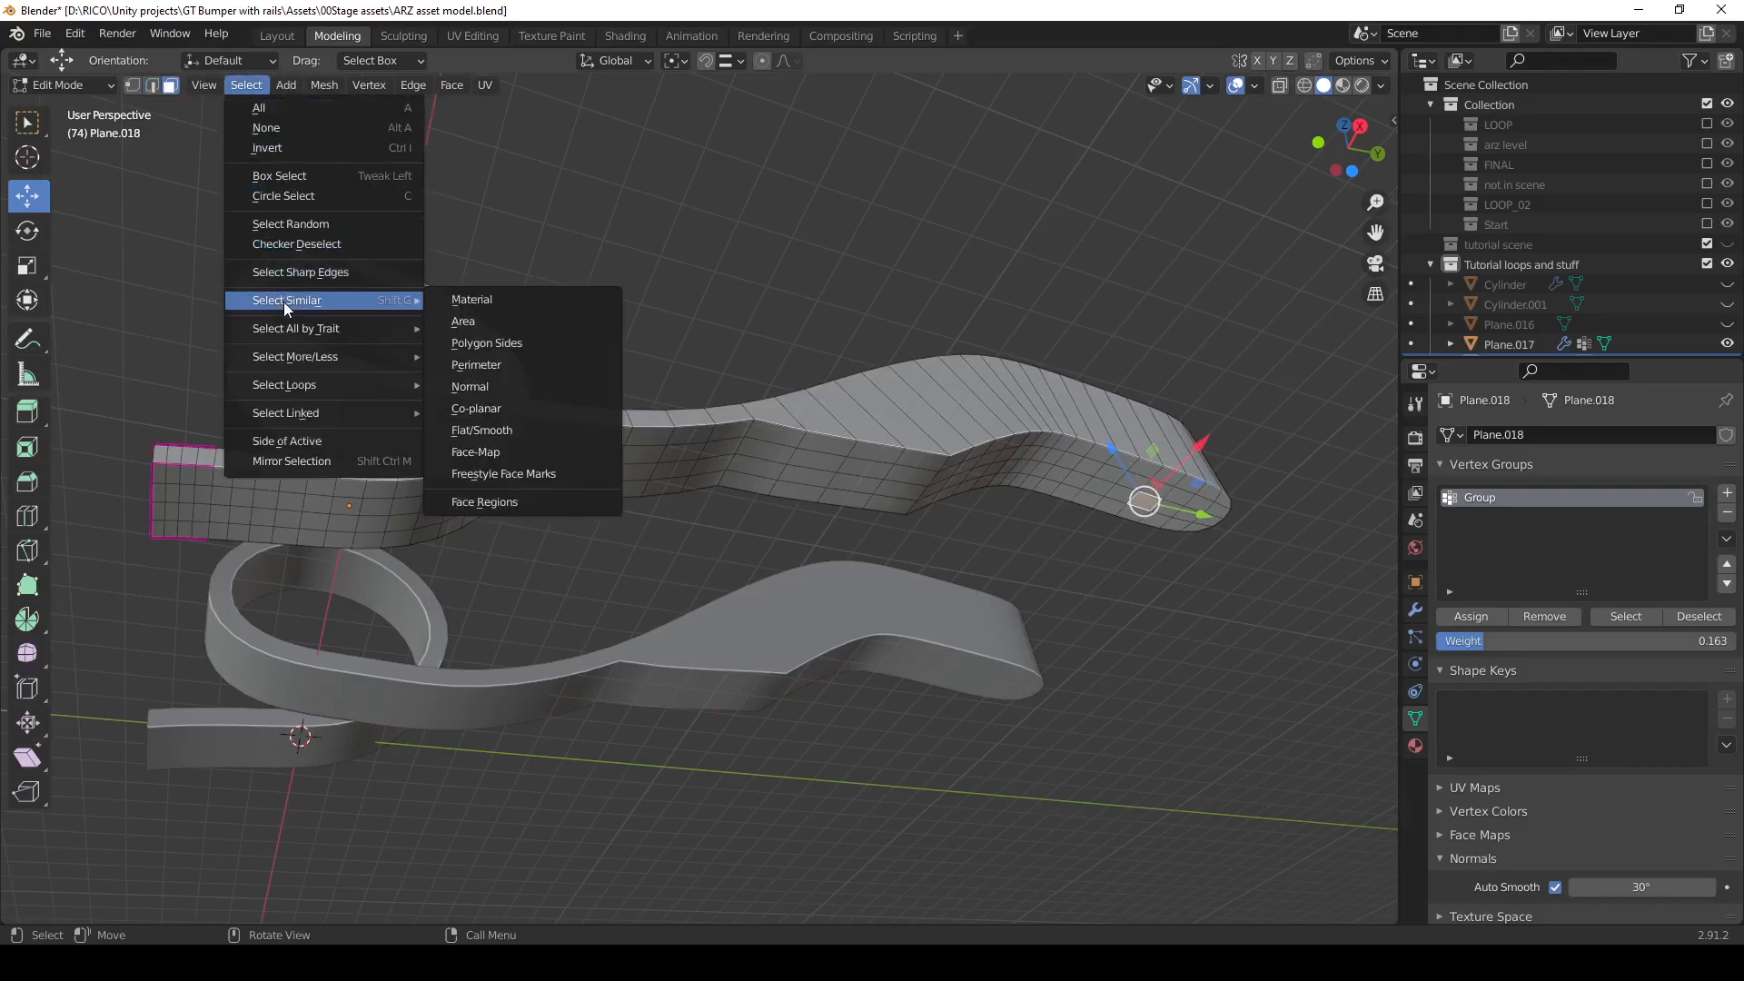
{"action": "left_click", "coordinate": [476, 389]}
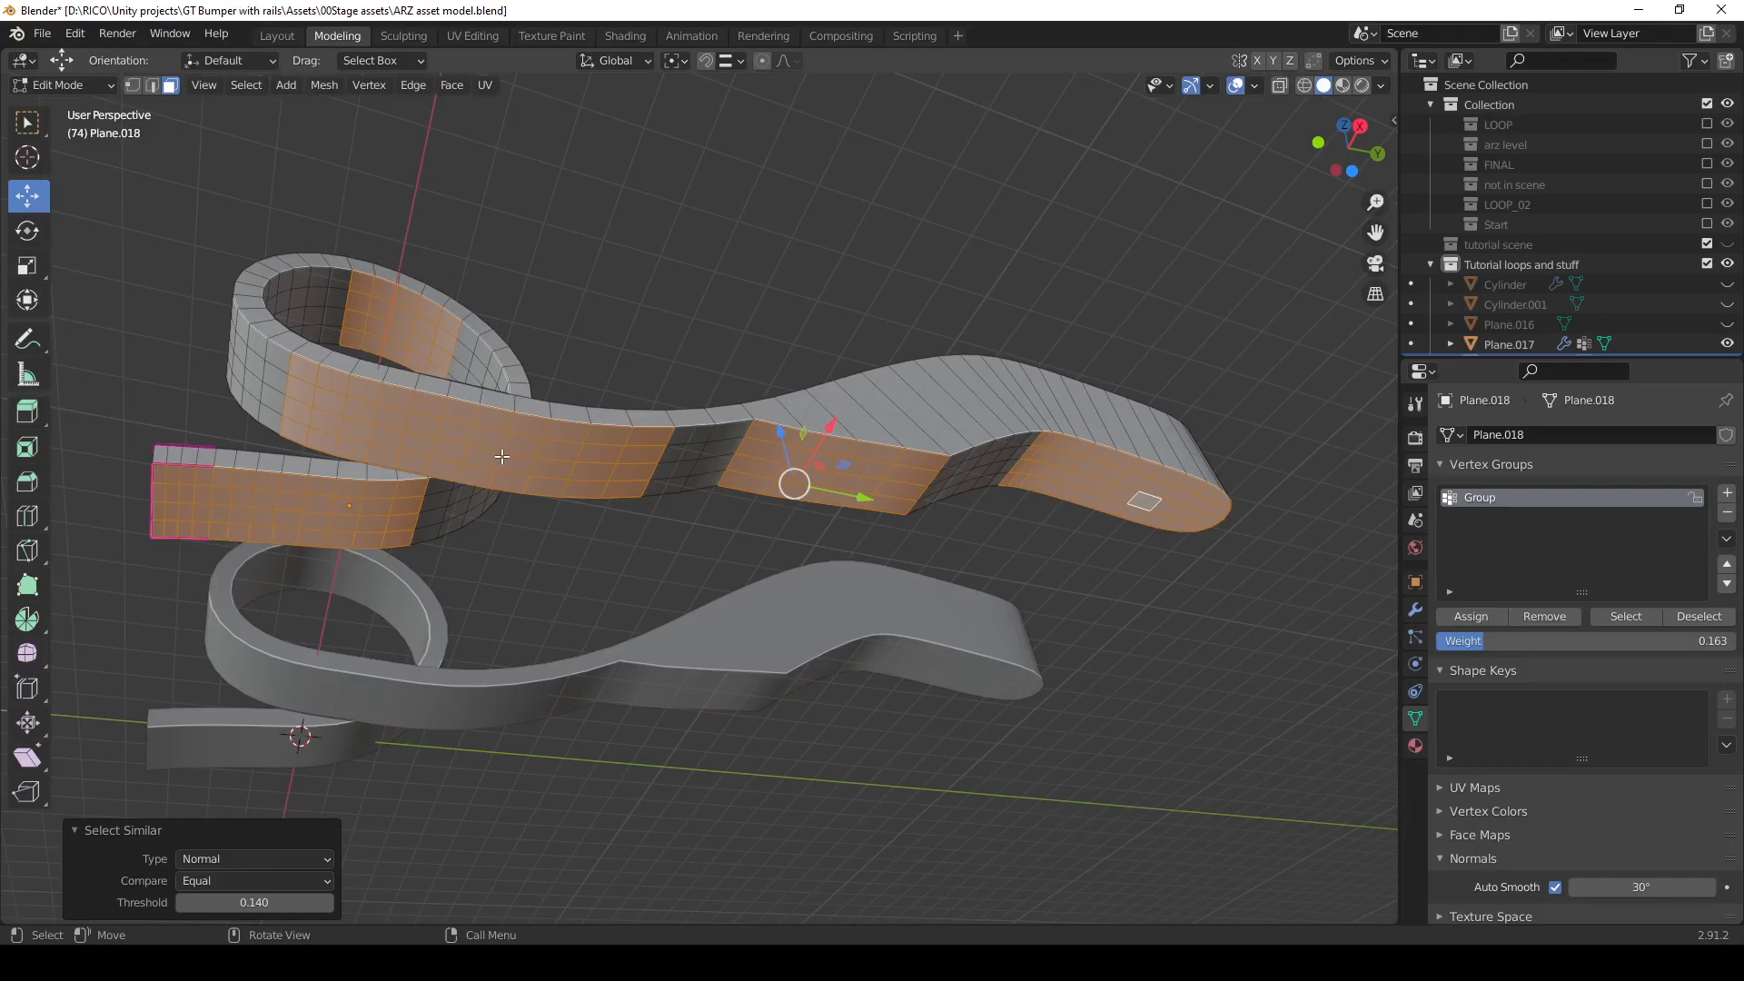
Try adding the missing underside faces between the selected patches with Circle Select, and clear the selection.
{"action": "key", "text": "c"}
{"action": "mouse_move", "coordinate": [621, 450]}
{"action": "left_mouse_down"}
{"action": "mouse_move", "coordinate": [700, 447]}
{"action": "mouse_move", "coordinate": [845, 509]}
{"action": "mouse_move", "coordinate": [988, 459]}
{"action": "mouse_move", "coordinate": [939, 492]}
{"action": "left_mouse_up"}
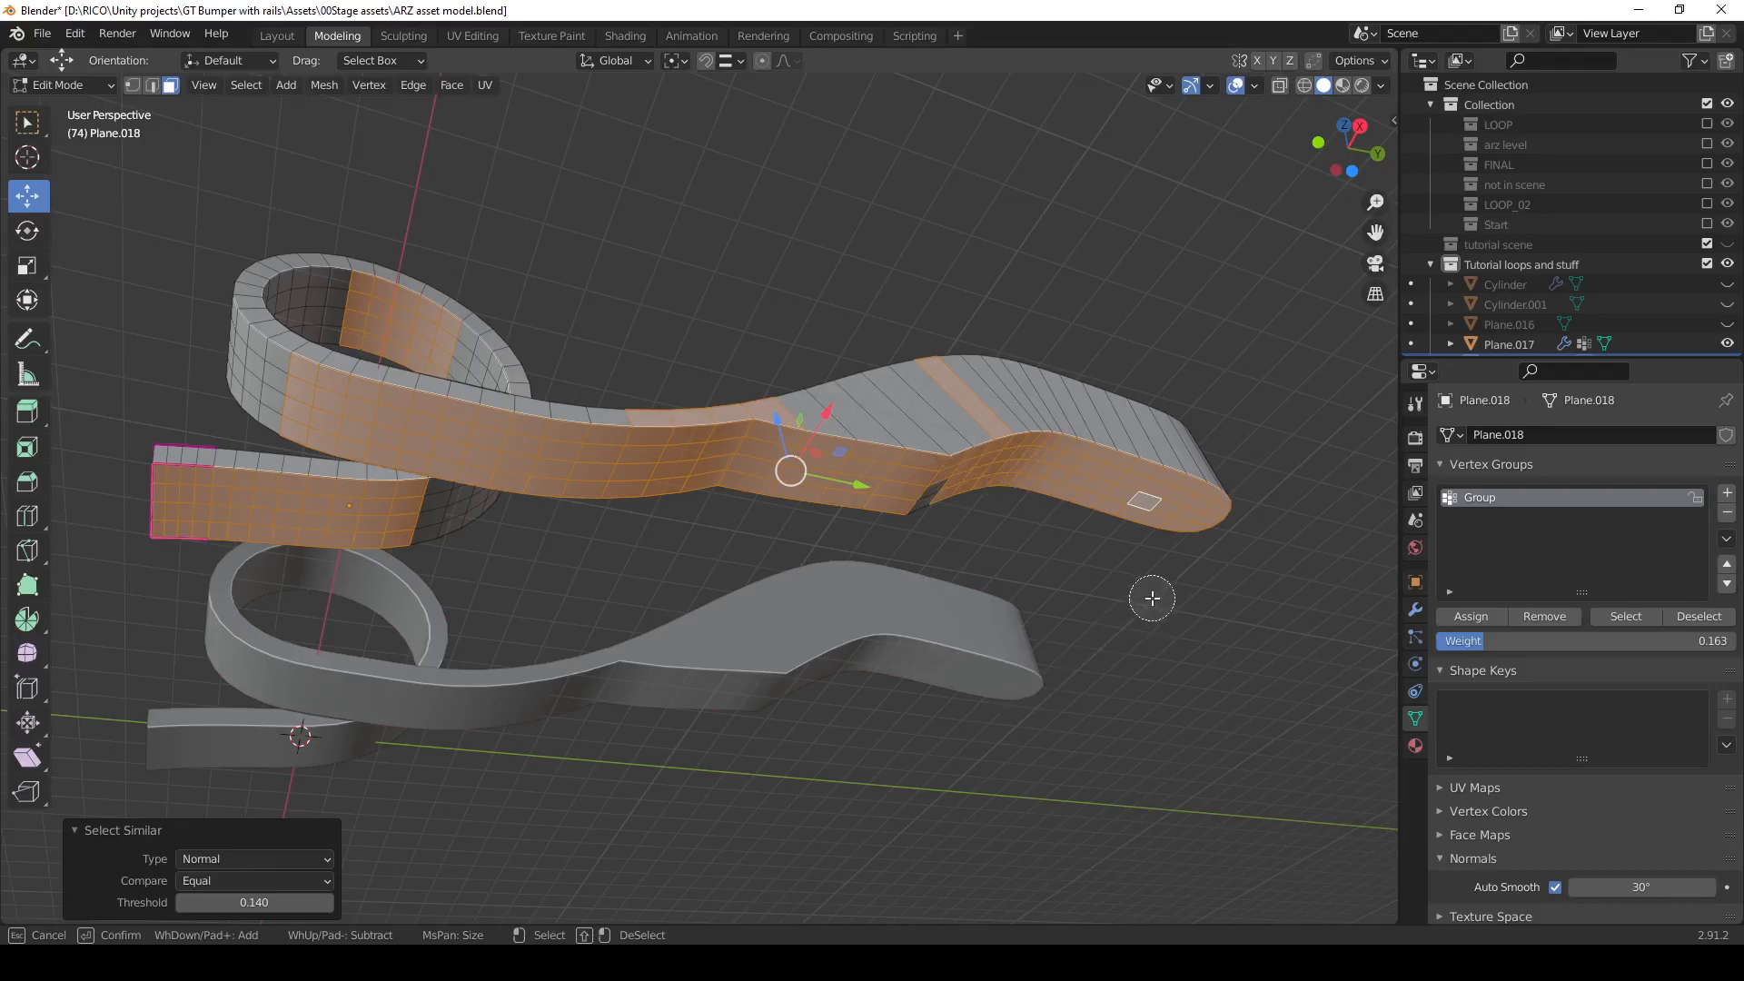
{"action": "key", "text": "Escape"}
{"action": "key", "text": "alt+a"}
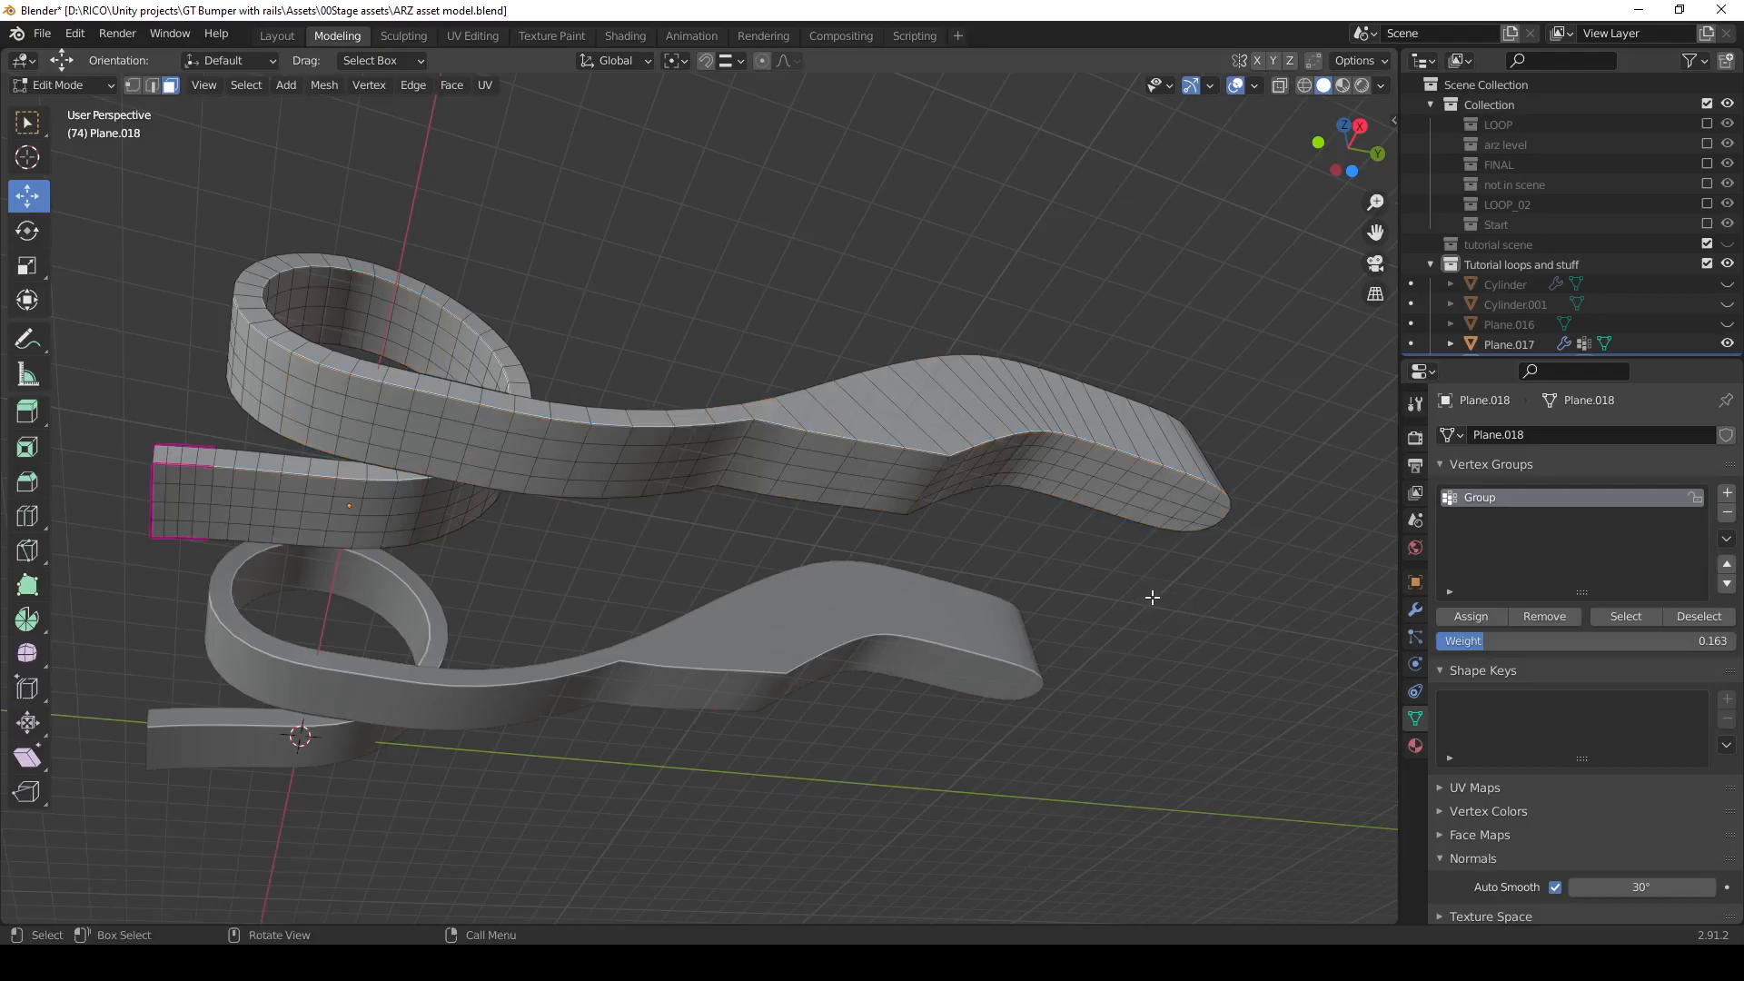
Circle-select the faces along the ramp's underside from the bottom orthographic view.
{"action": "key", "text": "grave"}
{"action": "left_click", "coordinate": [1147, 710]}
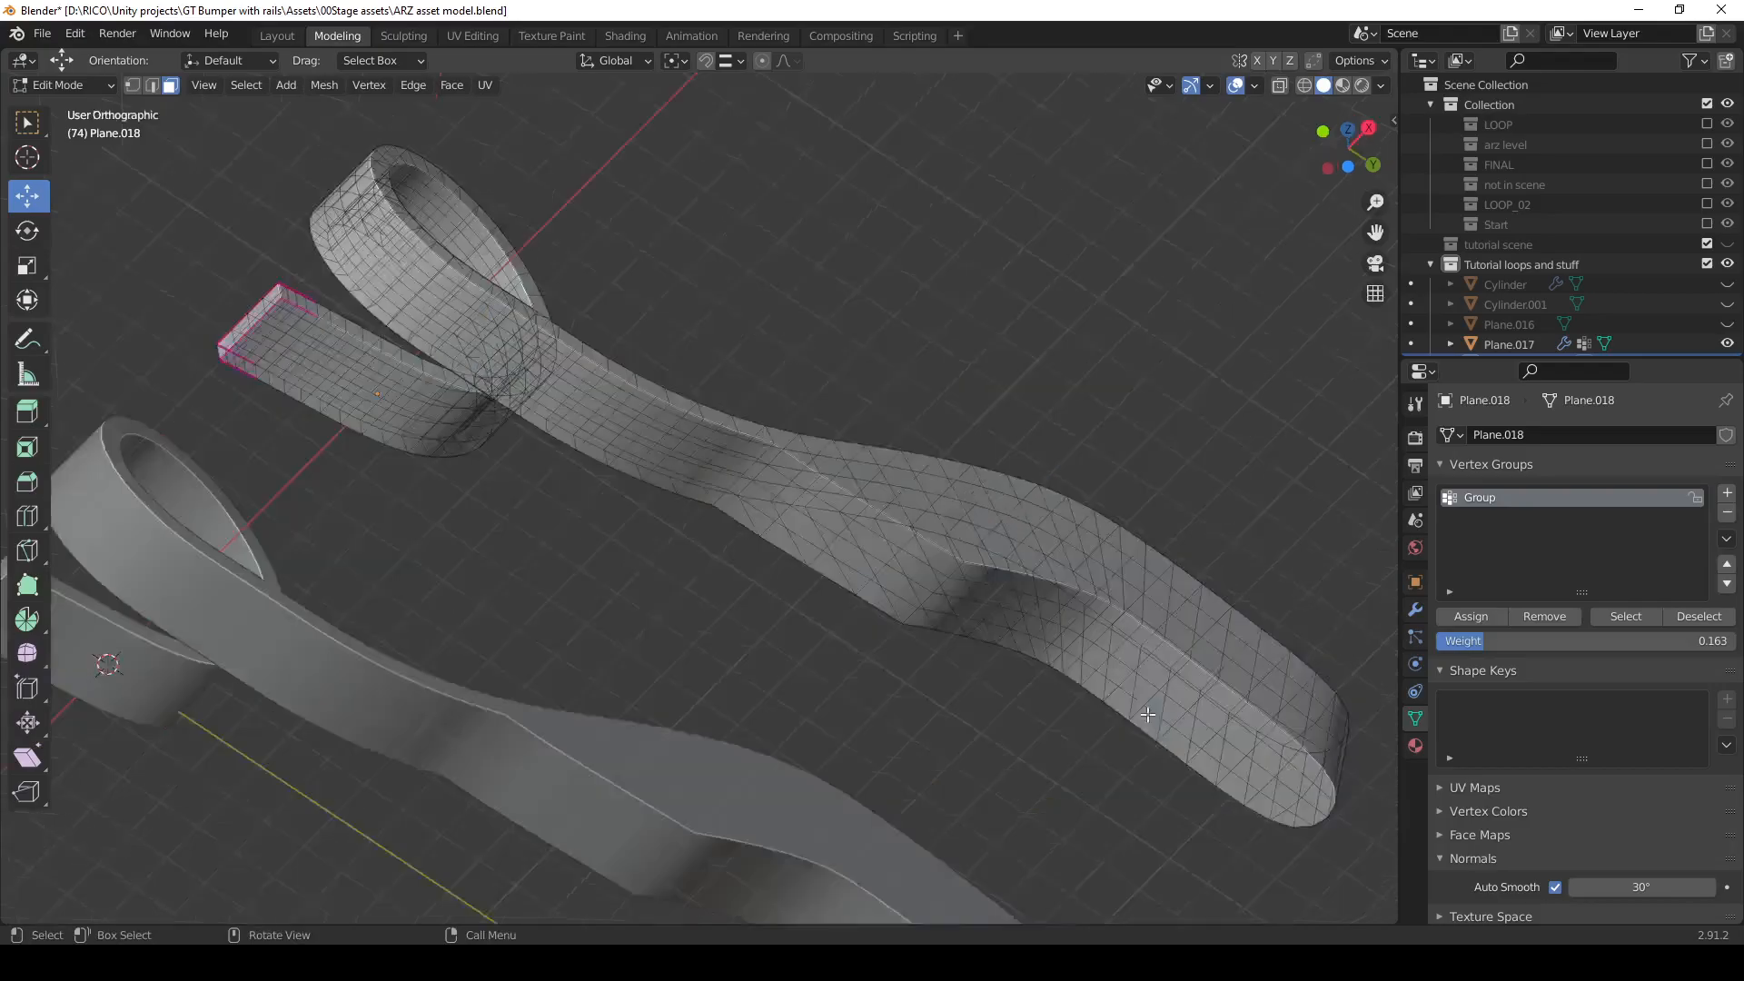
{"action": "scroll", "coordinate": [970, 559], "scroll_direction": "down", "scroll_amount": 5}
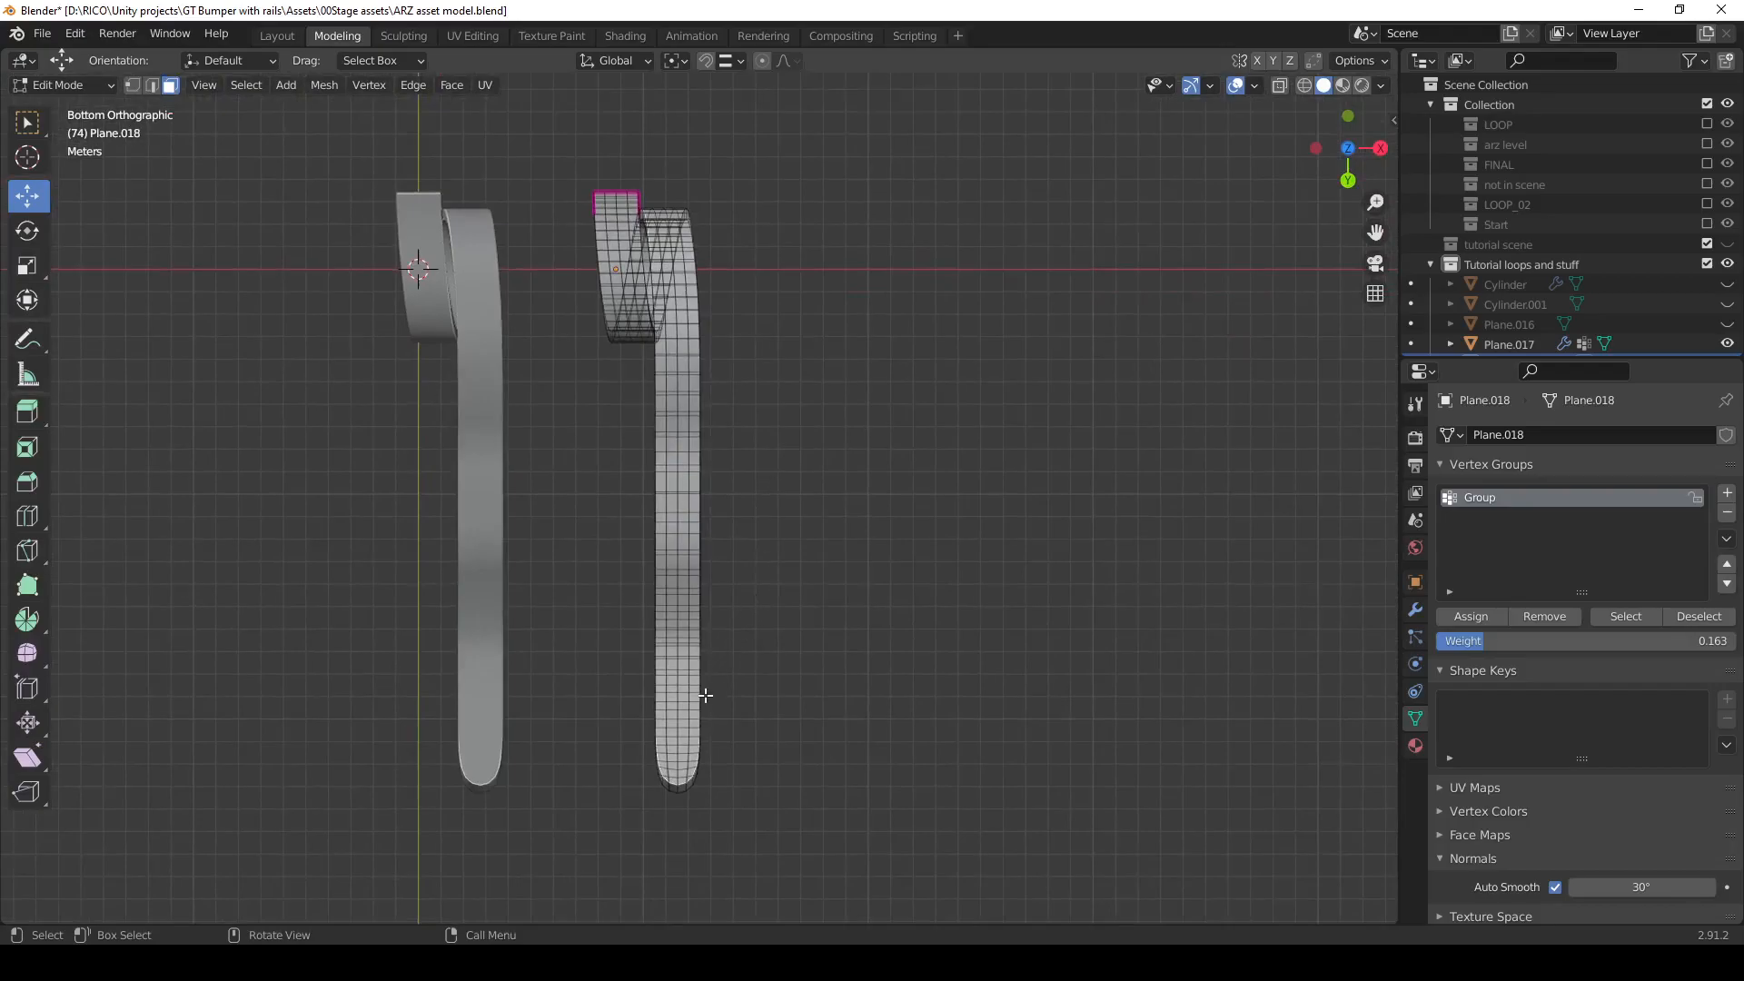
{"action": "key", "text": "c"}
{"action": "left_click_drag", "start_coordinate": [677, 771], "coordinate": [672, 372]}
{"action": "mouse_move", "coordinate": [805, 476]}
{"action": "middle_mouse_down", "text": "shift"}
{"action": "mouse_move", "coordinate": [787, 561]}
{"action": "mouse_move", "coordinate": [844, 561]}
{"action": "mouse_move", "coordinate": [767, 515]}
{"action": "middle_mouse_up", "text": "shift"}
{"action": "right_click", "coordinate": [810, 510]}
Deselect the unwanted faces beside the ramp's underside with Circle Select.
{"action": "key", "text": "c"}
{"action": "left_click_drag", "start_coordinate": [713, 495], "coordinate": [811, 495], "text": "shift"}
{"action": "right_click", "coordinate": [811, 495]}
{"action": "key", "text": "c"}
{"action": "mouse_move", "coordinate": [811, 495]}
{"action": "middle_mouse_down"}
{"action": "mouse_move", "coordinate": [745, 533]}
{"action": "mouse_move", "coordinate": [549, 508]}
{"action": "middle_mouse_up"}
{"action": "left_click_drag", "start_coordinate": [571, 508], "coordinate": [708, 455], "text": "shift"}
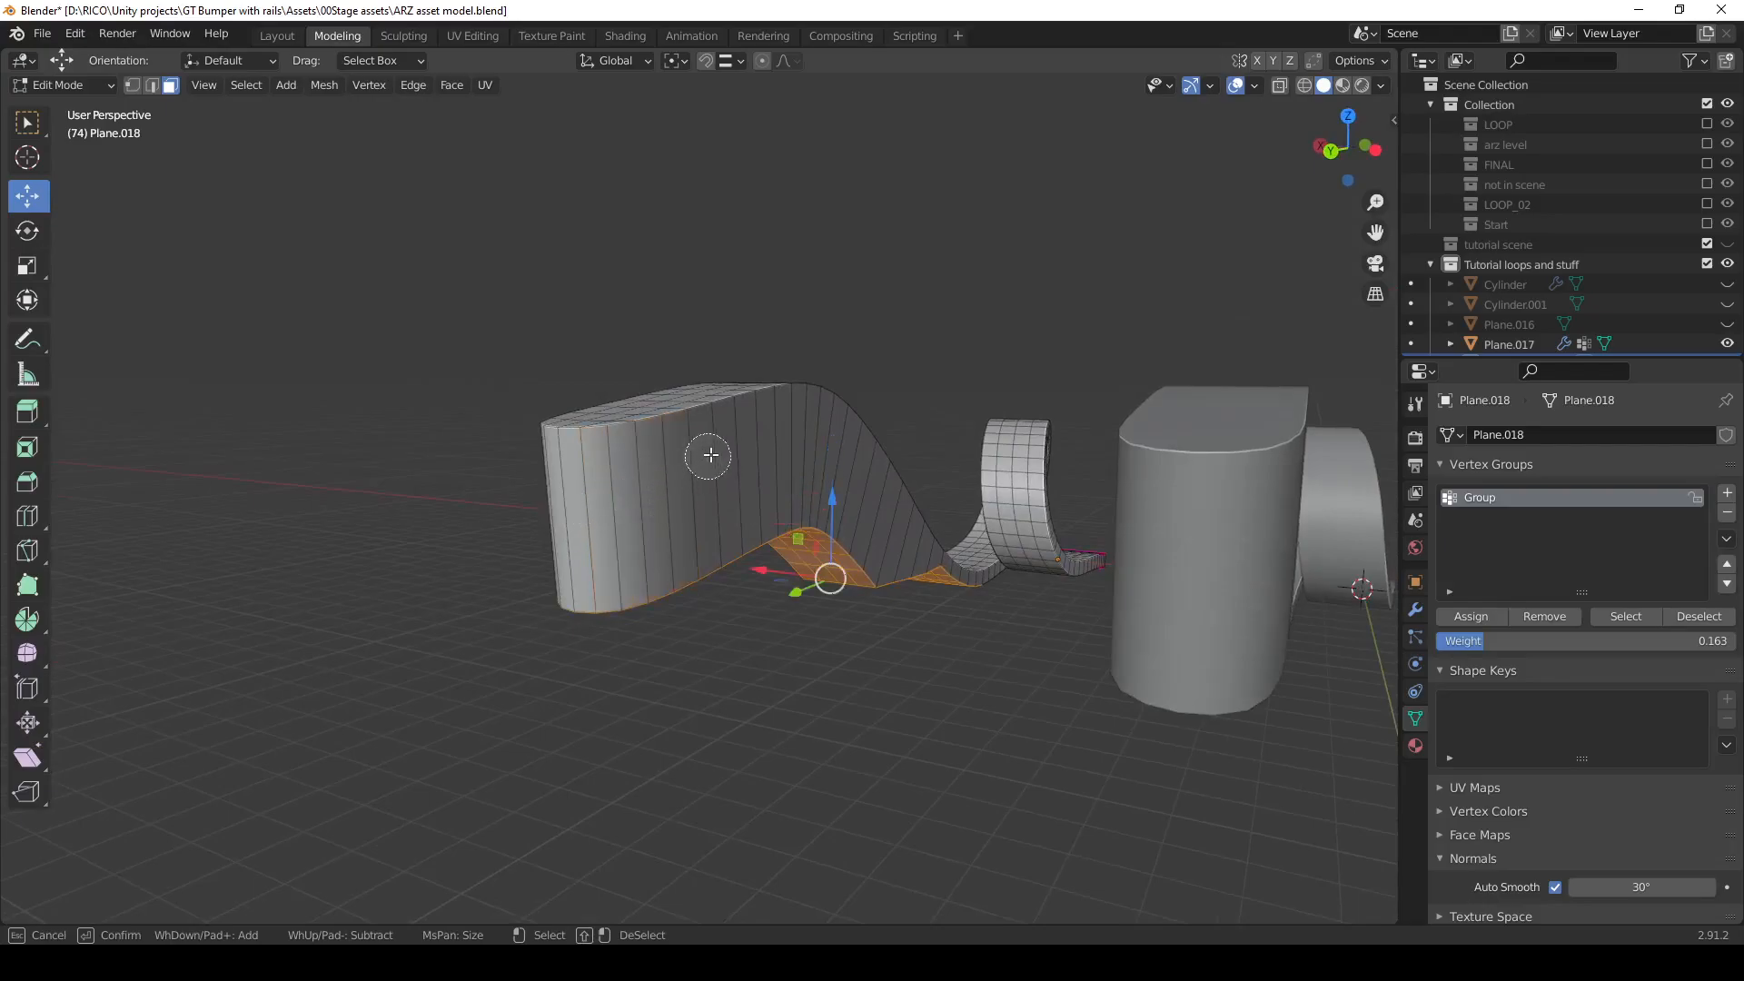
Extend the face selection along the track's underside from the ramp towards the loop with Circle Select.
{"action": "mouse_move", "coordinate": [700, 591]}
{"action": "middle_mouse_down"}
{"action": "mouse_move", "coordinate": [631, 591]}
{"action": "mouse_move", "coordinate": [478, 689]}
{"action": "mouse_move", "coordinate": [541, 708]}
{"action": "mouse_move", "coordinate": [588, 678]}
{"action": "mouse_move", "coordinate": [553, 670]}
{"action": "mouse_move", "coordinate": [615, 643]}
{"action": "mouse_move", "coordinate": [603, 693]}
{"action": "middle_mouse_up"}
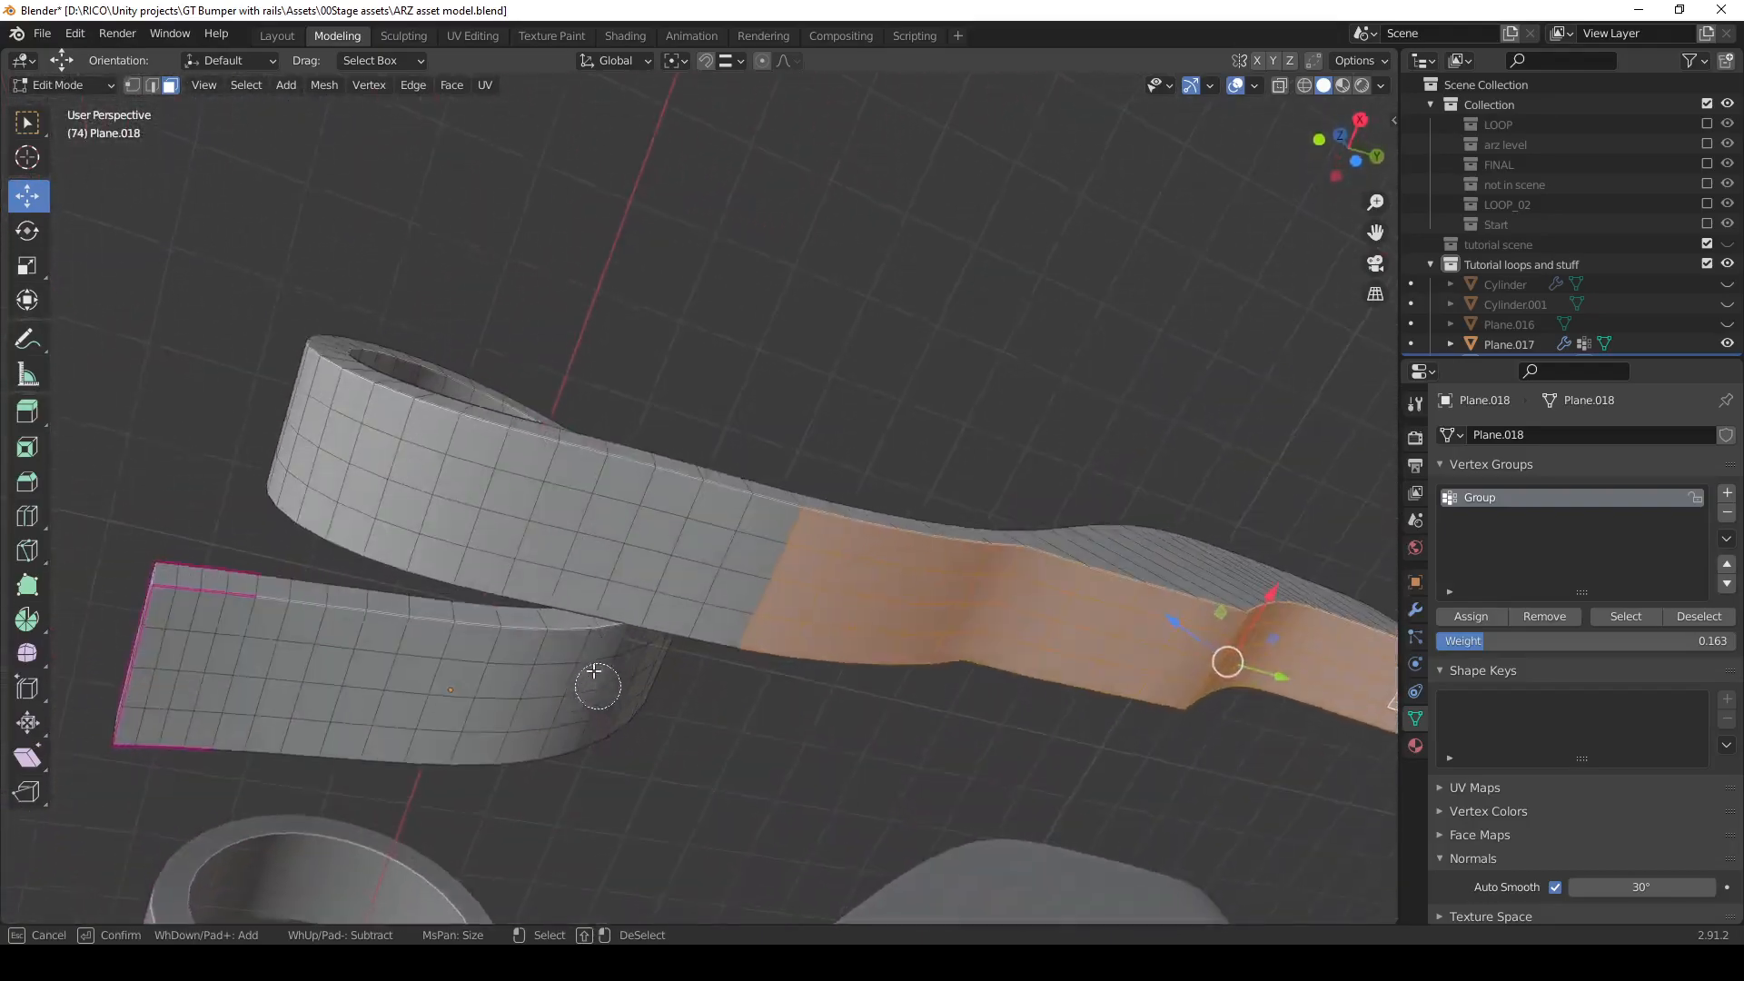
{"action": "left_click_drag", "start_coordinate": [567, 472], "coordinate": [768, 556]}
{"action": "mouse_move", "coordinate": [529, 559]}
{"action": "left_mouse_down"}
{"action": "mouse_move", "coordinate": [761, 584]}
{"action": "mouse_move", "coordinate": [747, 609]}
{"action": "mouse_move", "coordinate": [1005, 664]}
{"action": "left_mouse_up"}
{"action": "middle_click_drag", "start_coordinate": [1005, 664], "coordinate": [1044, 615]}
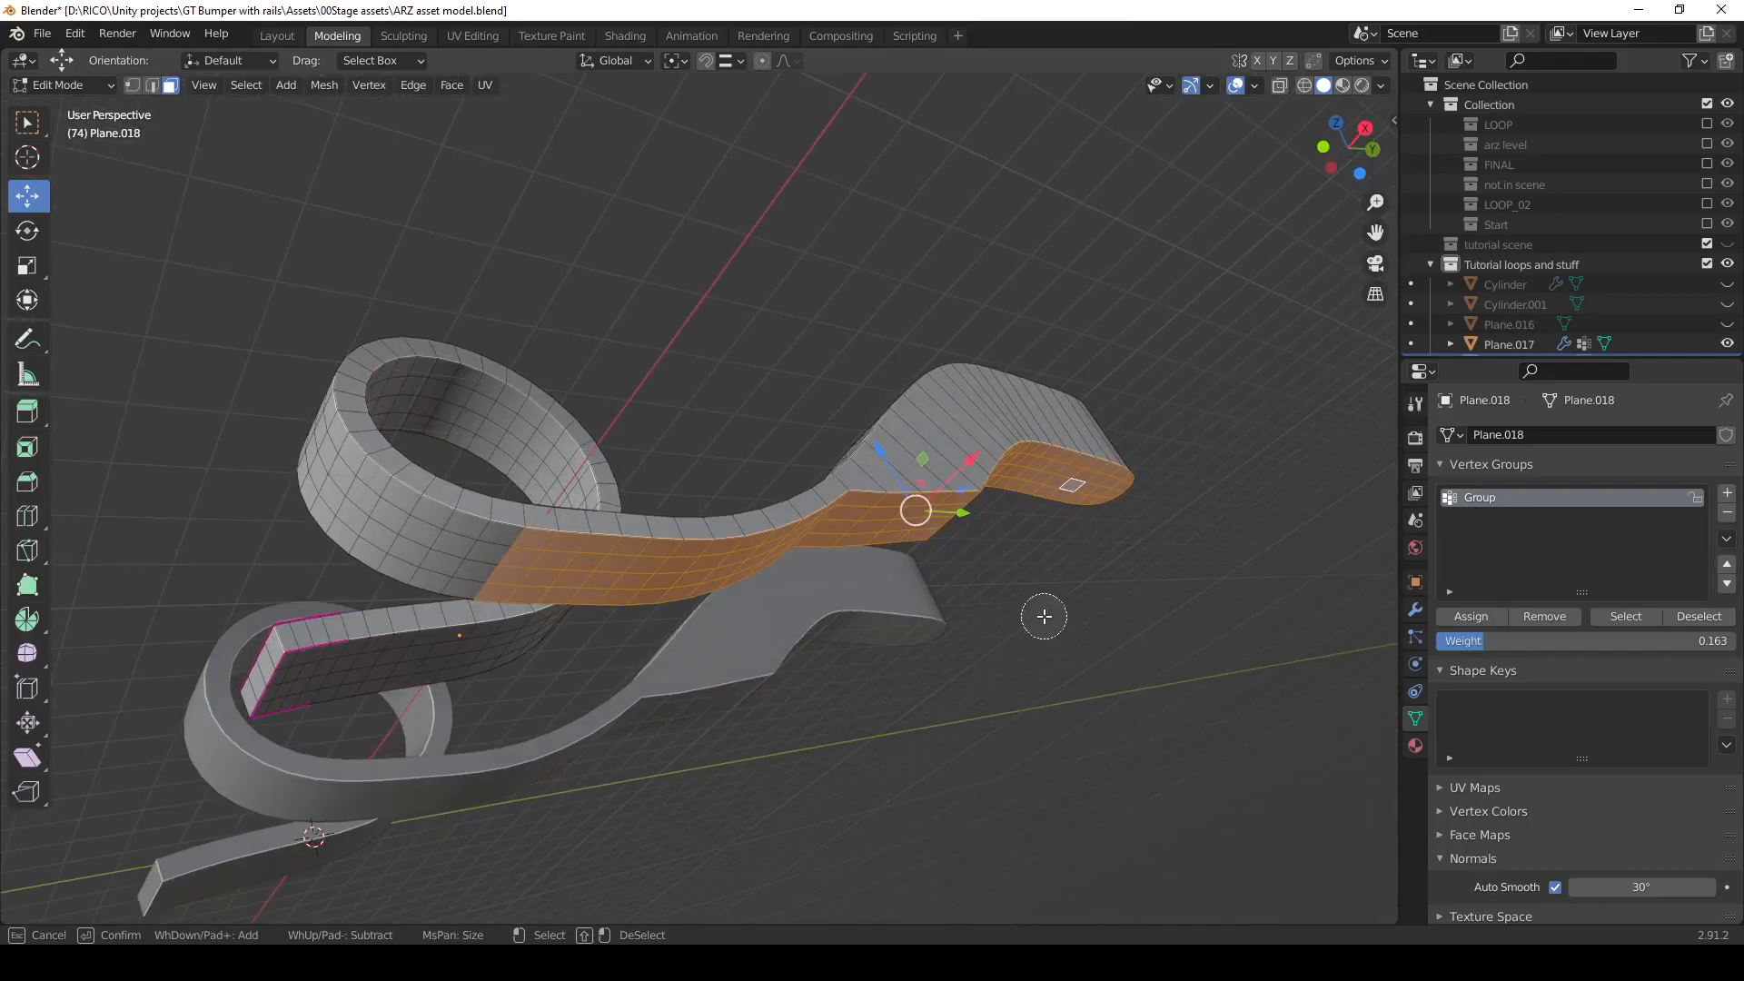
Delete the selected faces along the track's underside and select the edge loop around the resulting opening.
{"action": "right_click", "coordinate": [1044, 616]}
{"action": "right_click", "coordinate": [1043, 614]}
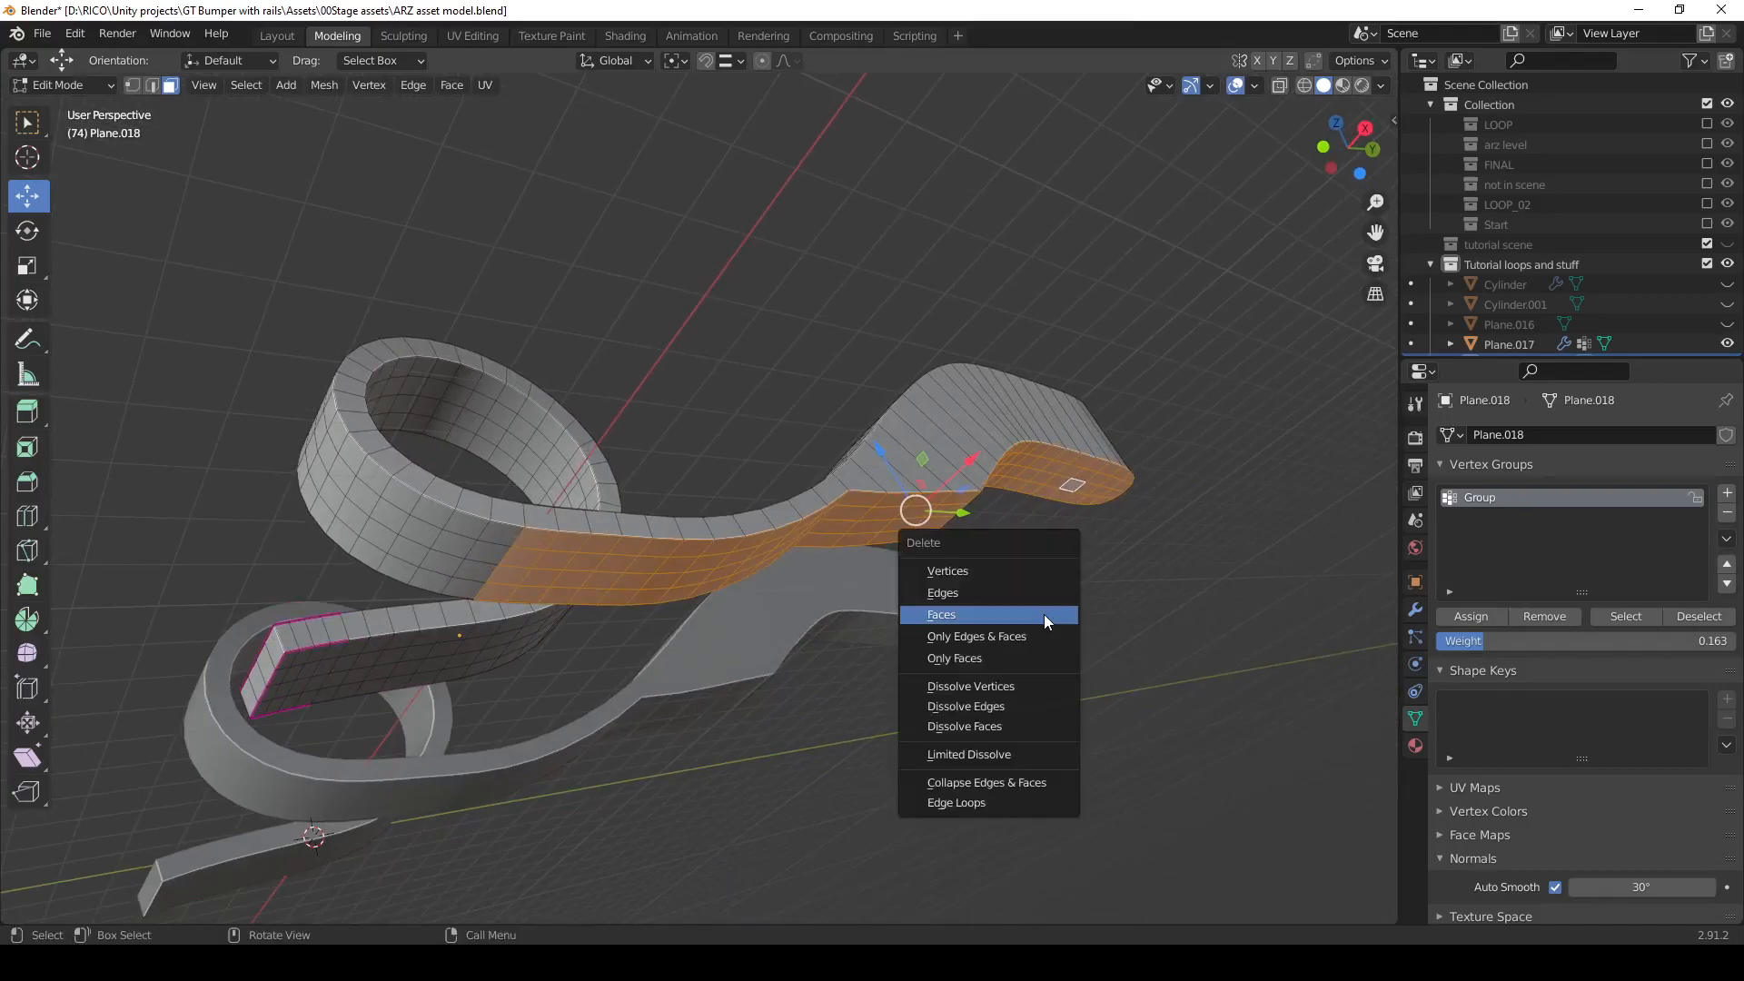
{"action": "left_click", "coordinate": [1044, 614]}
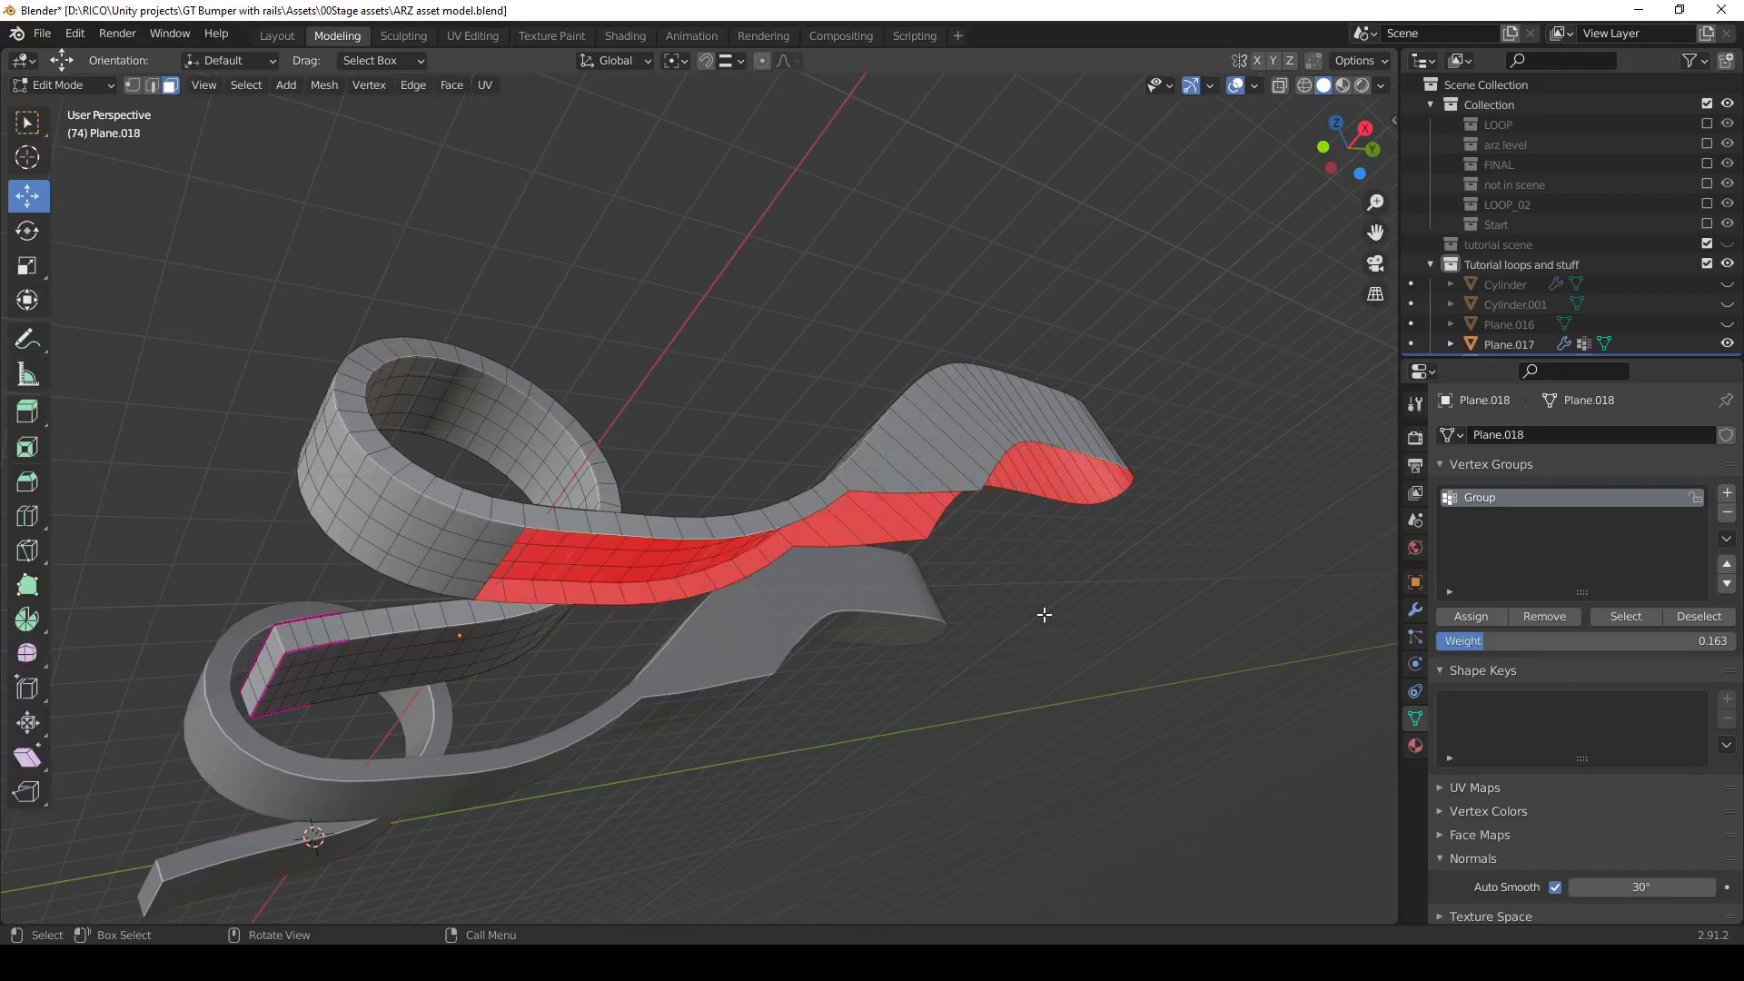
{"action": "key", "text": "2"}
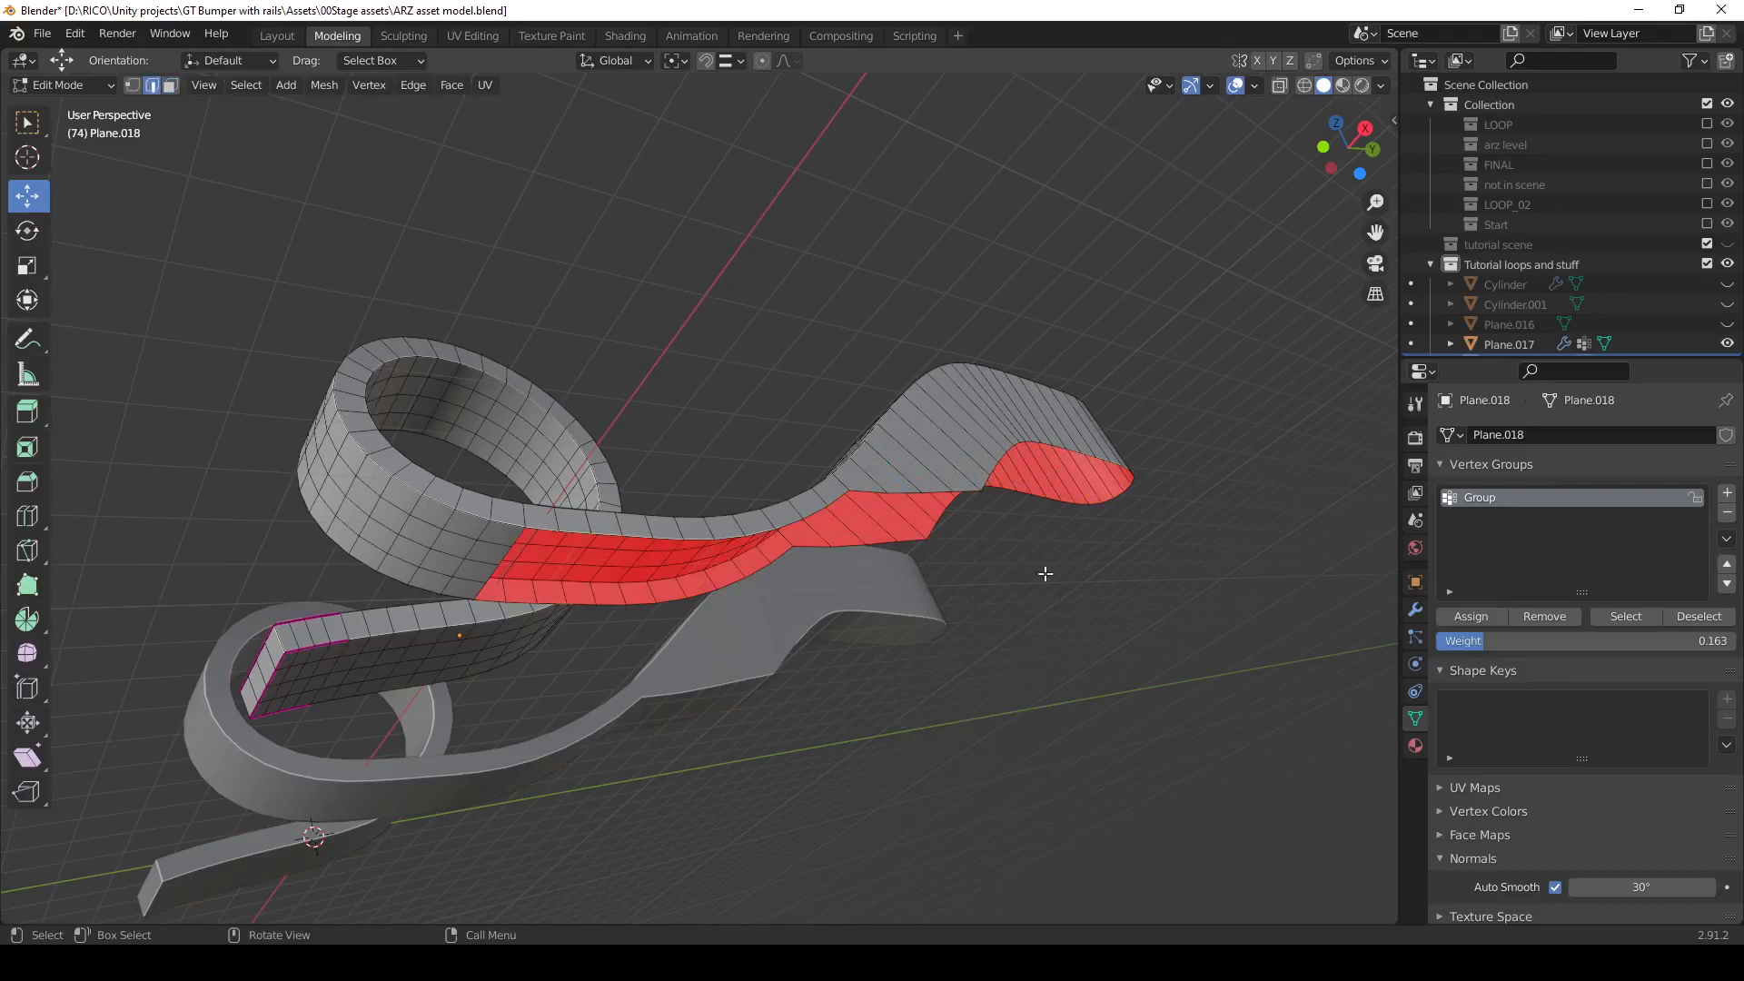
{"action": "left_click", "coordinate": [1059, 447], "text": "alt"}
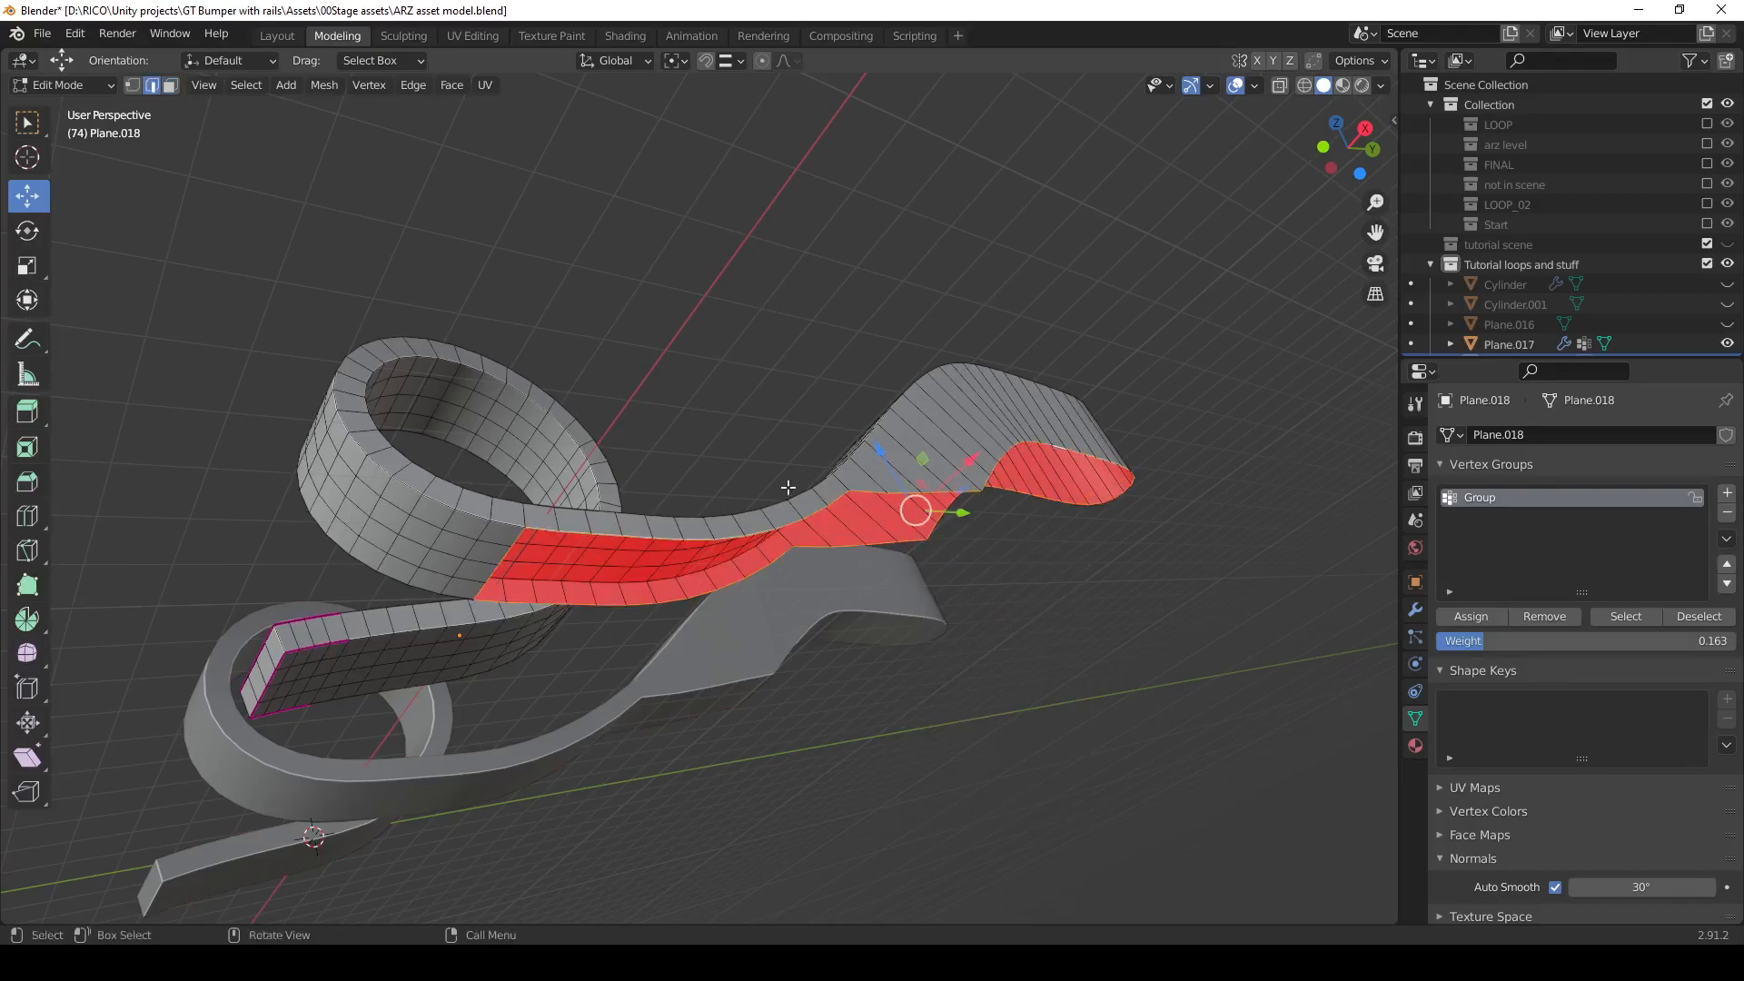
Move the opening's edge loop down about 1.55 m along Z and flatten it with a Z scale of 0.
{"action": "left_click_drag", "start_coordinate": [884, 450], "coordinate": [905, 511]}
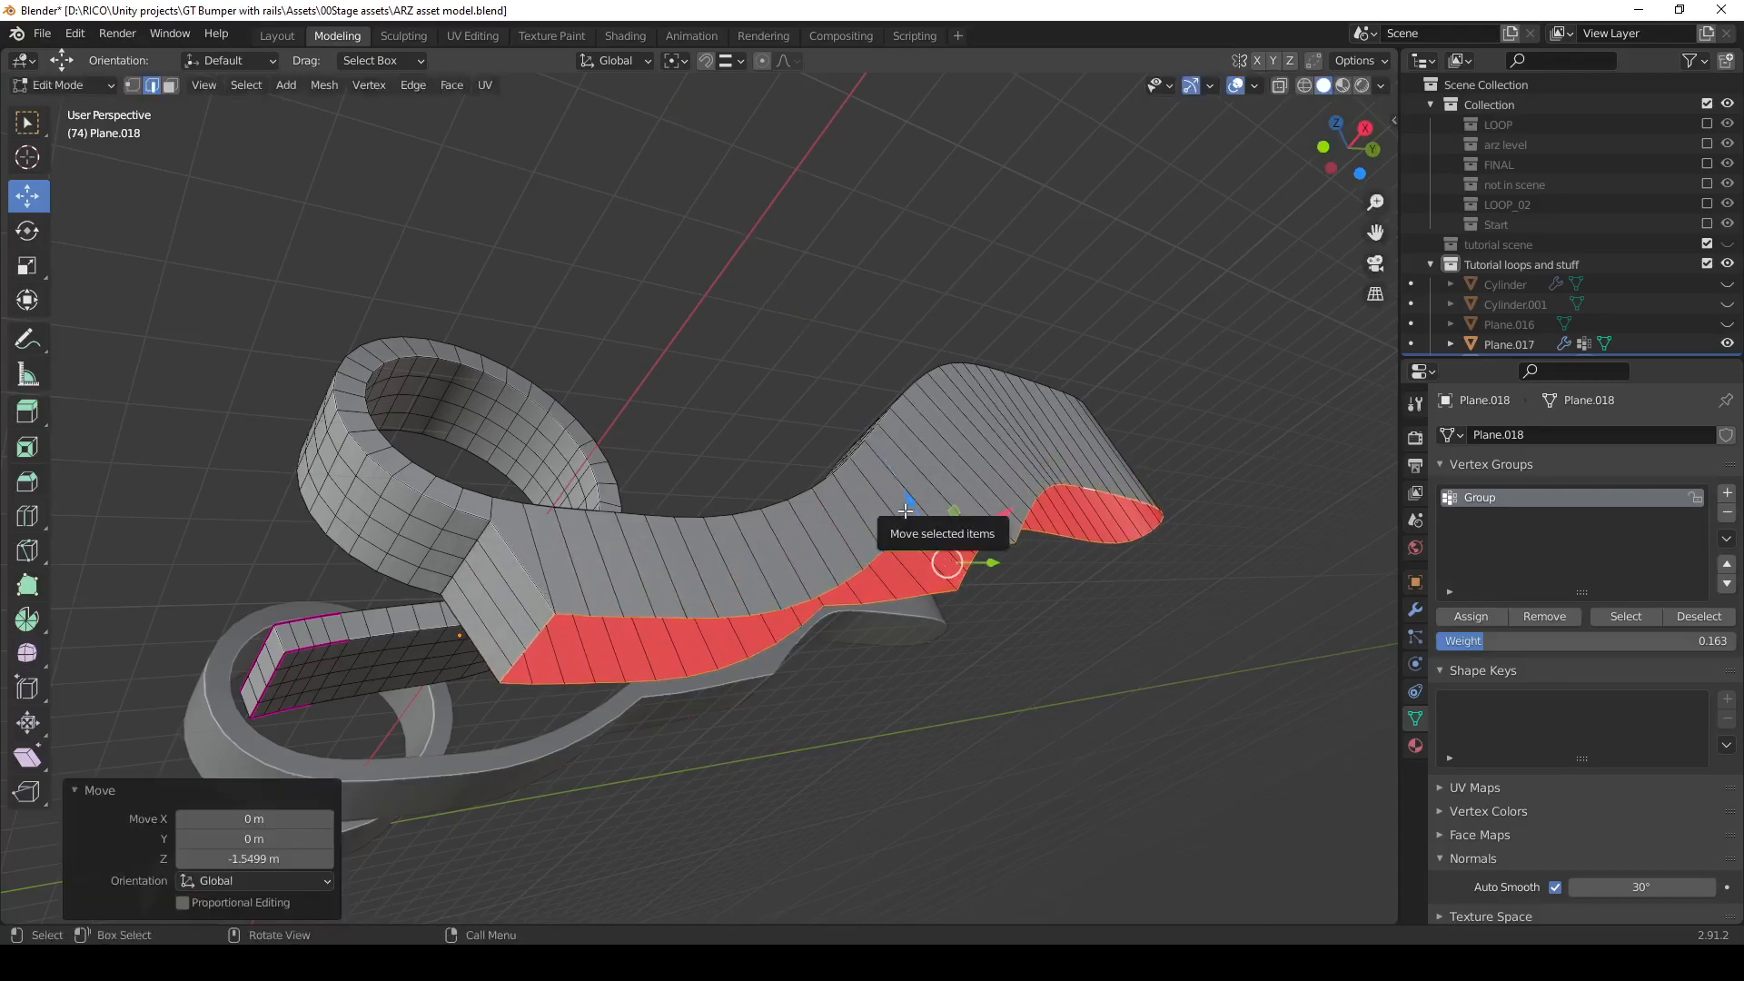
{"action": "key", "text": "s"}
{"action": "key", "text": "z"}
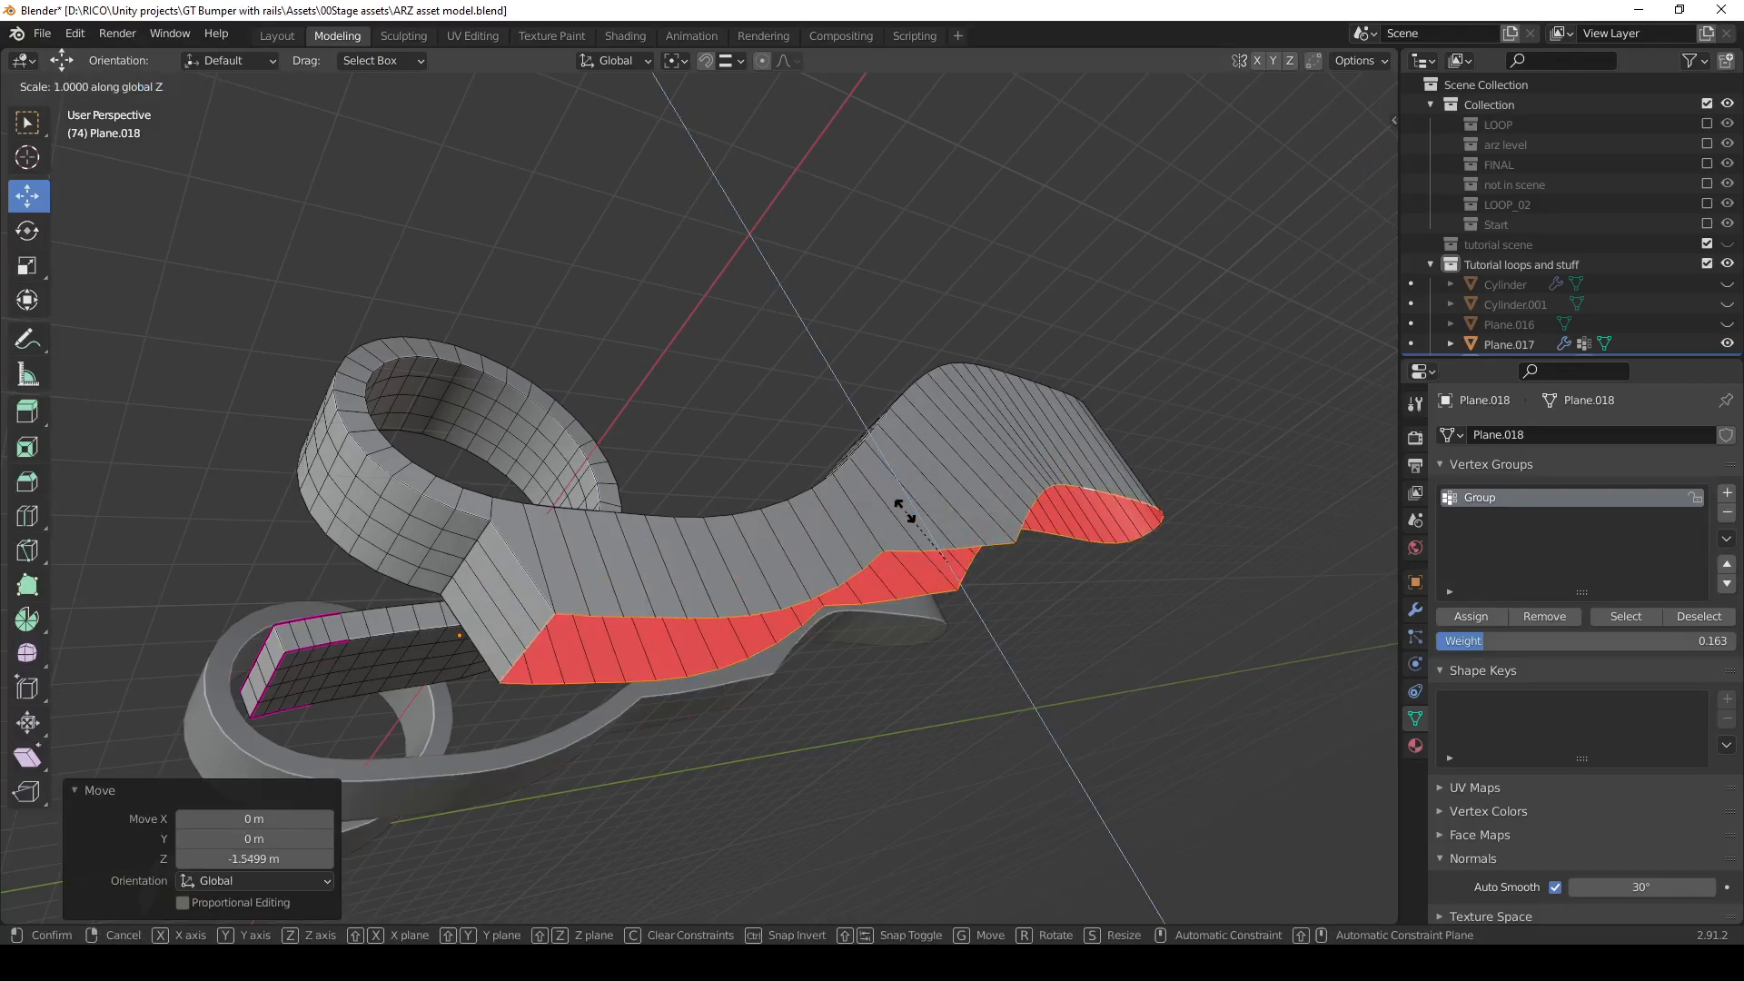
{"action": "key", "text": "Return"}
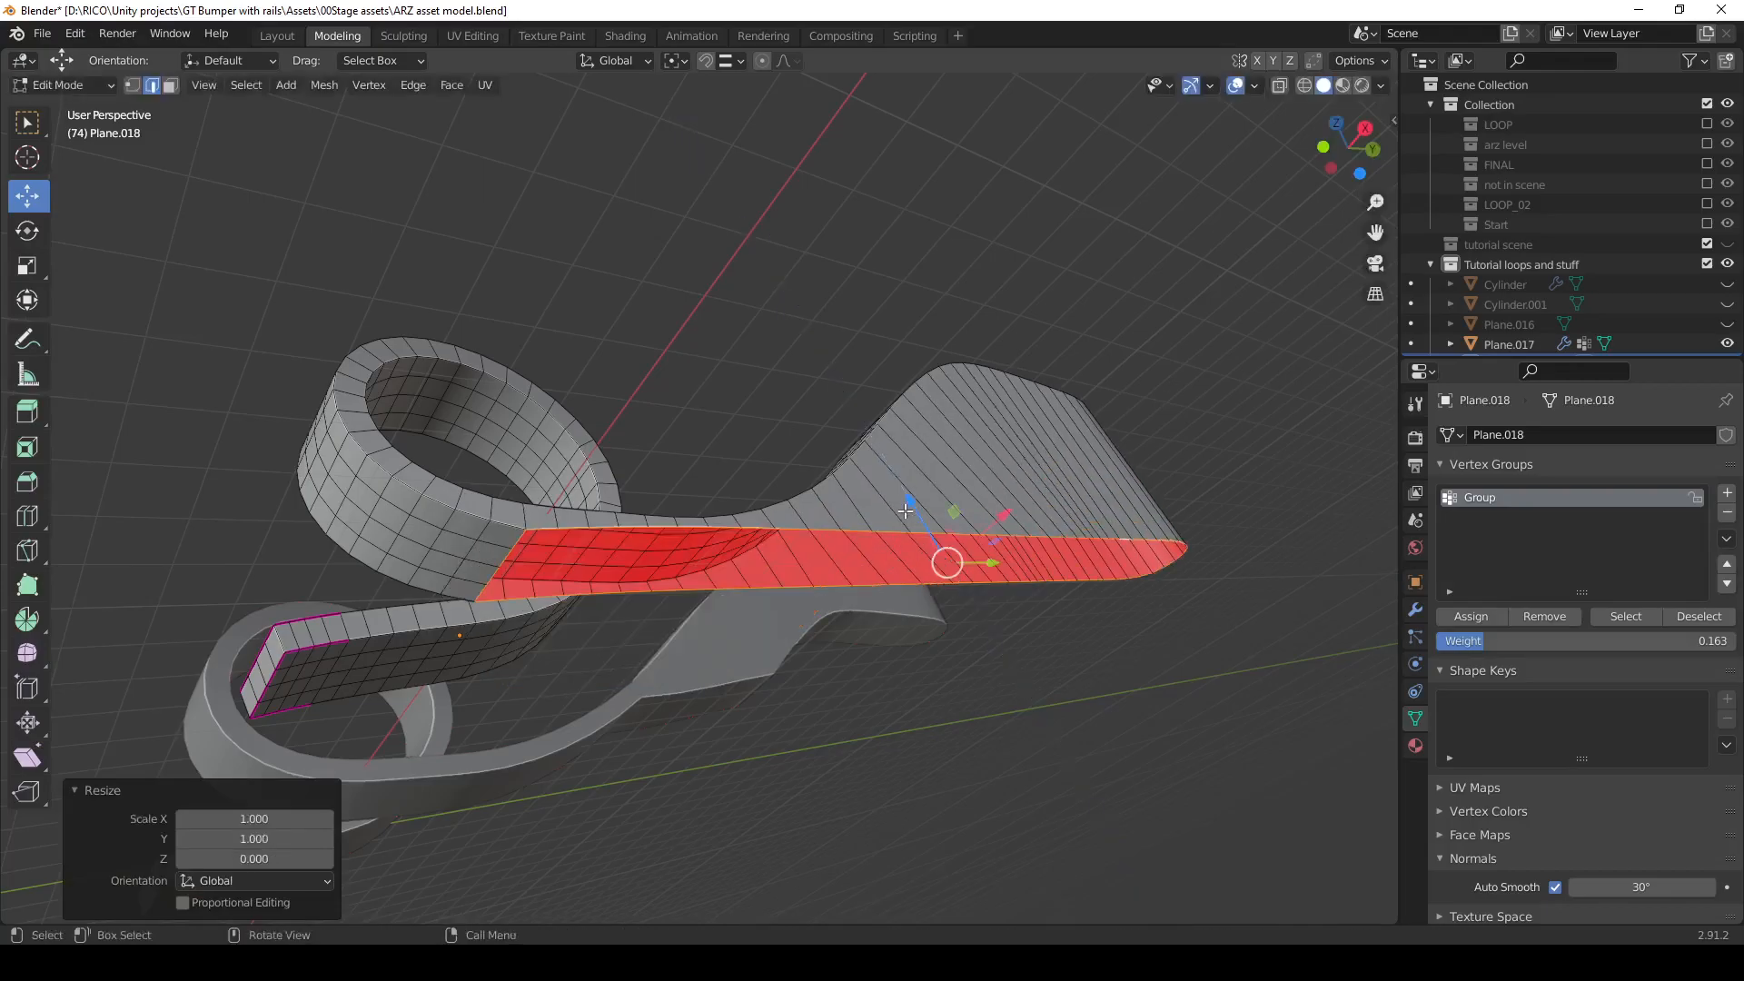
Lower the flattened bottom edge loop further along Z to deepen the ramp's side walls, and clear the selection.
{"action": "middle_click_drag", "start_coordinate": [905, 511], "coordinate": [981, 498]}
{"action": "left_click_drag", "start_coordinate": [949, 487], "coordinate": [955, 511]}
{"action": "middle_click_drag", "start_coordinate": [1259, 523], "coordinate": [1003, 424]}
{"action": "left_click", "coordinate": [1237, 508]}
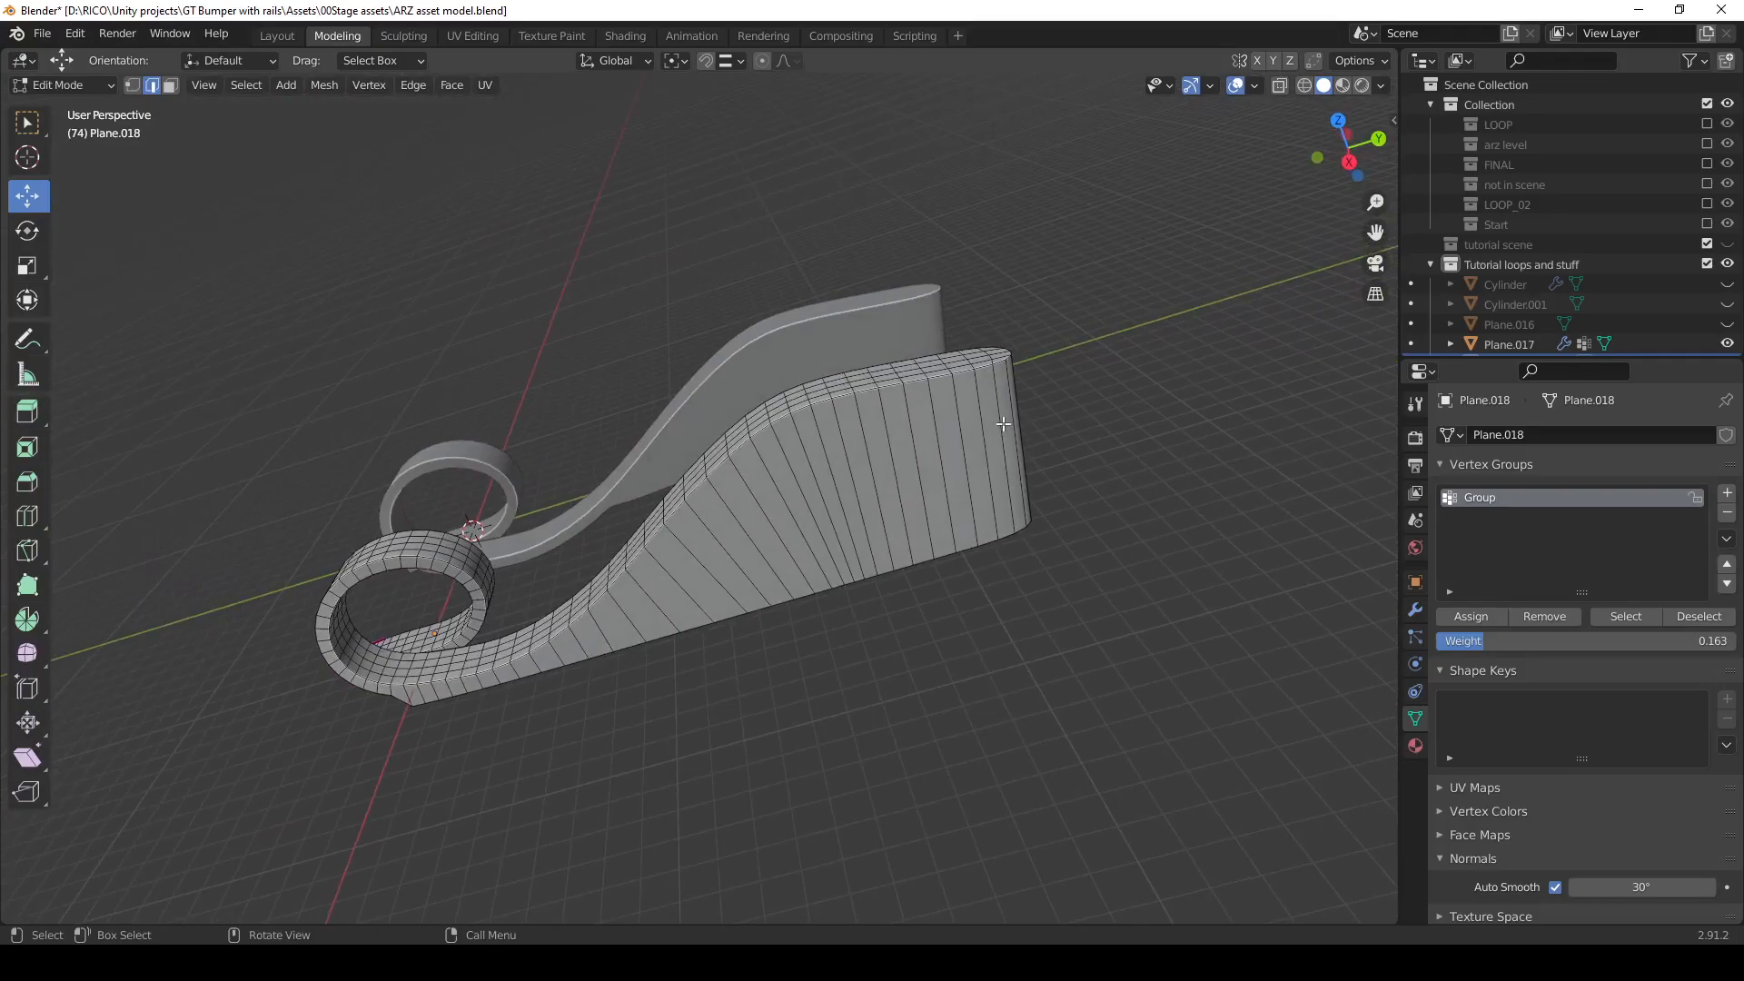
In face select mode, narrow the ramp's side wall selection to one face near the tall end and enable proportional editing.
{"action": "left_click", "coordinate": [1004, 414]}
{"action": "key", "text": "3"}
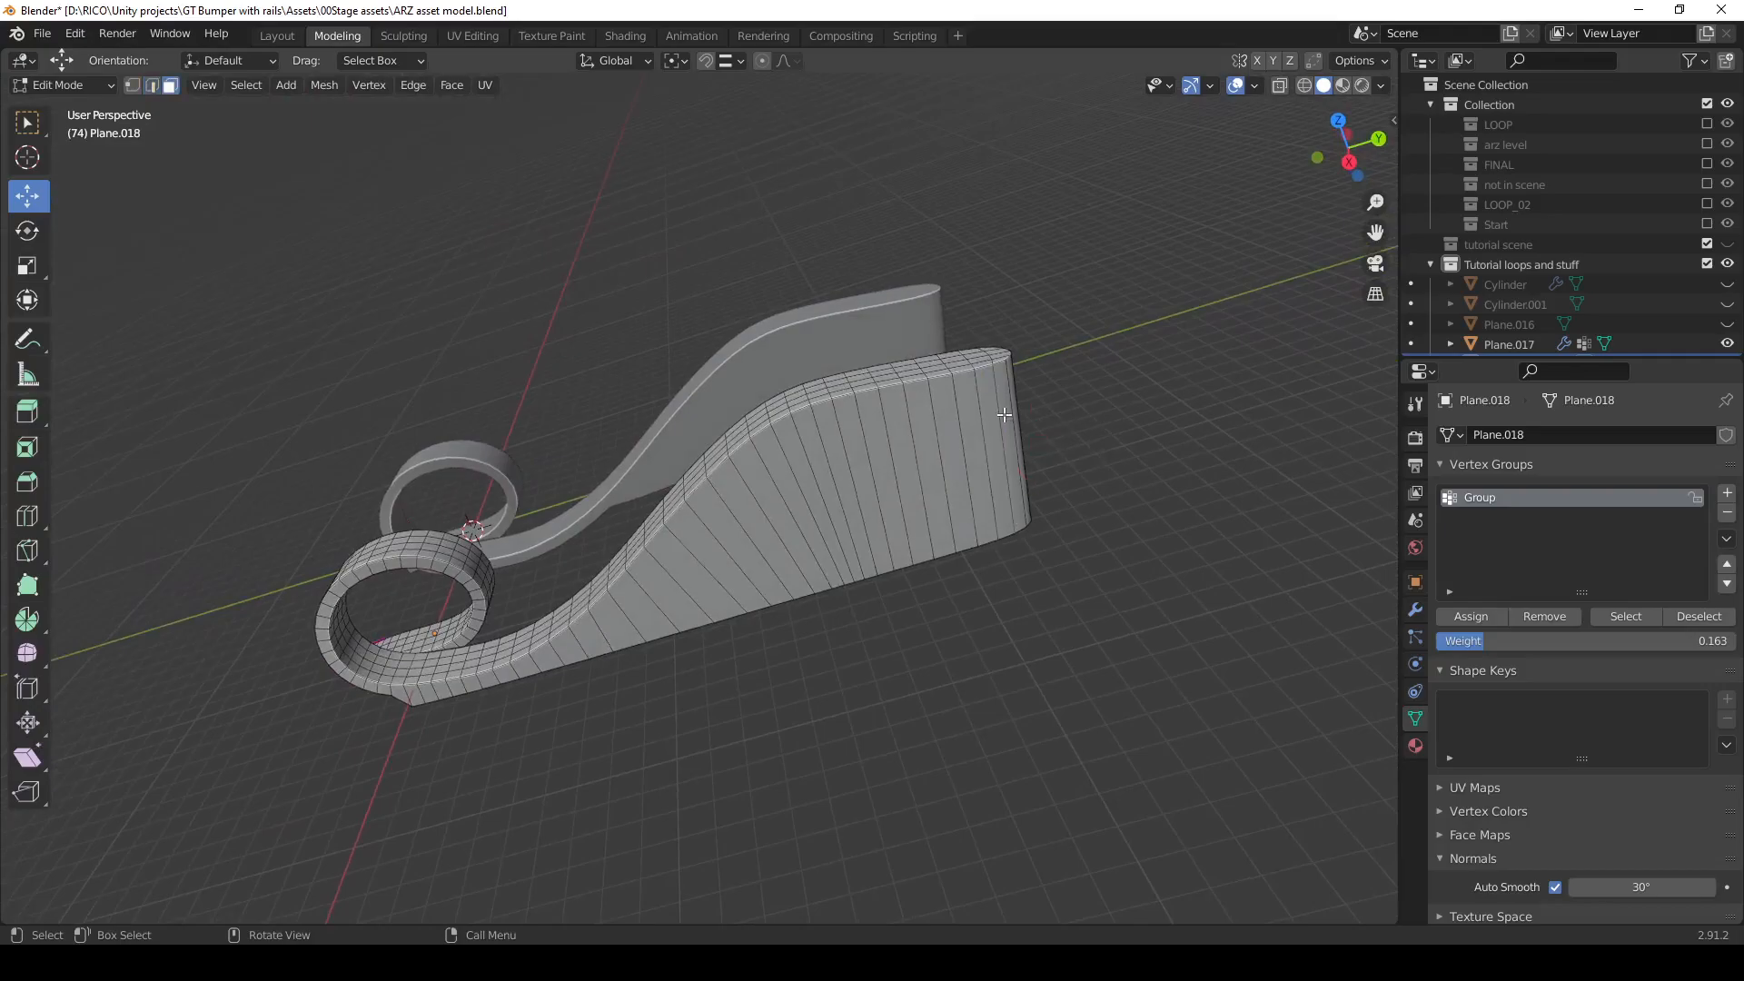
{"action": "left_click", "coordinate": [1011, 416]}
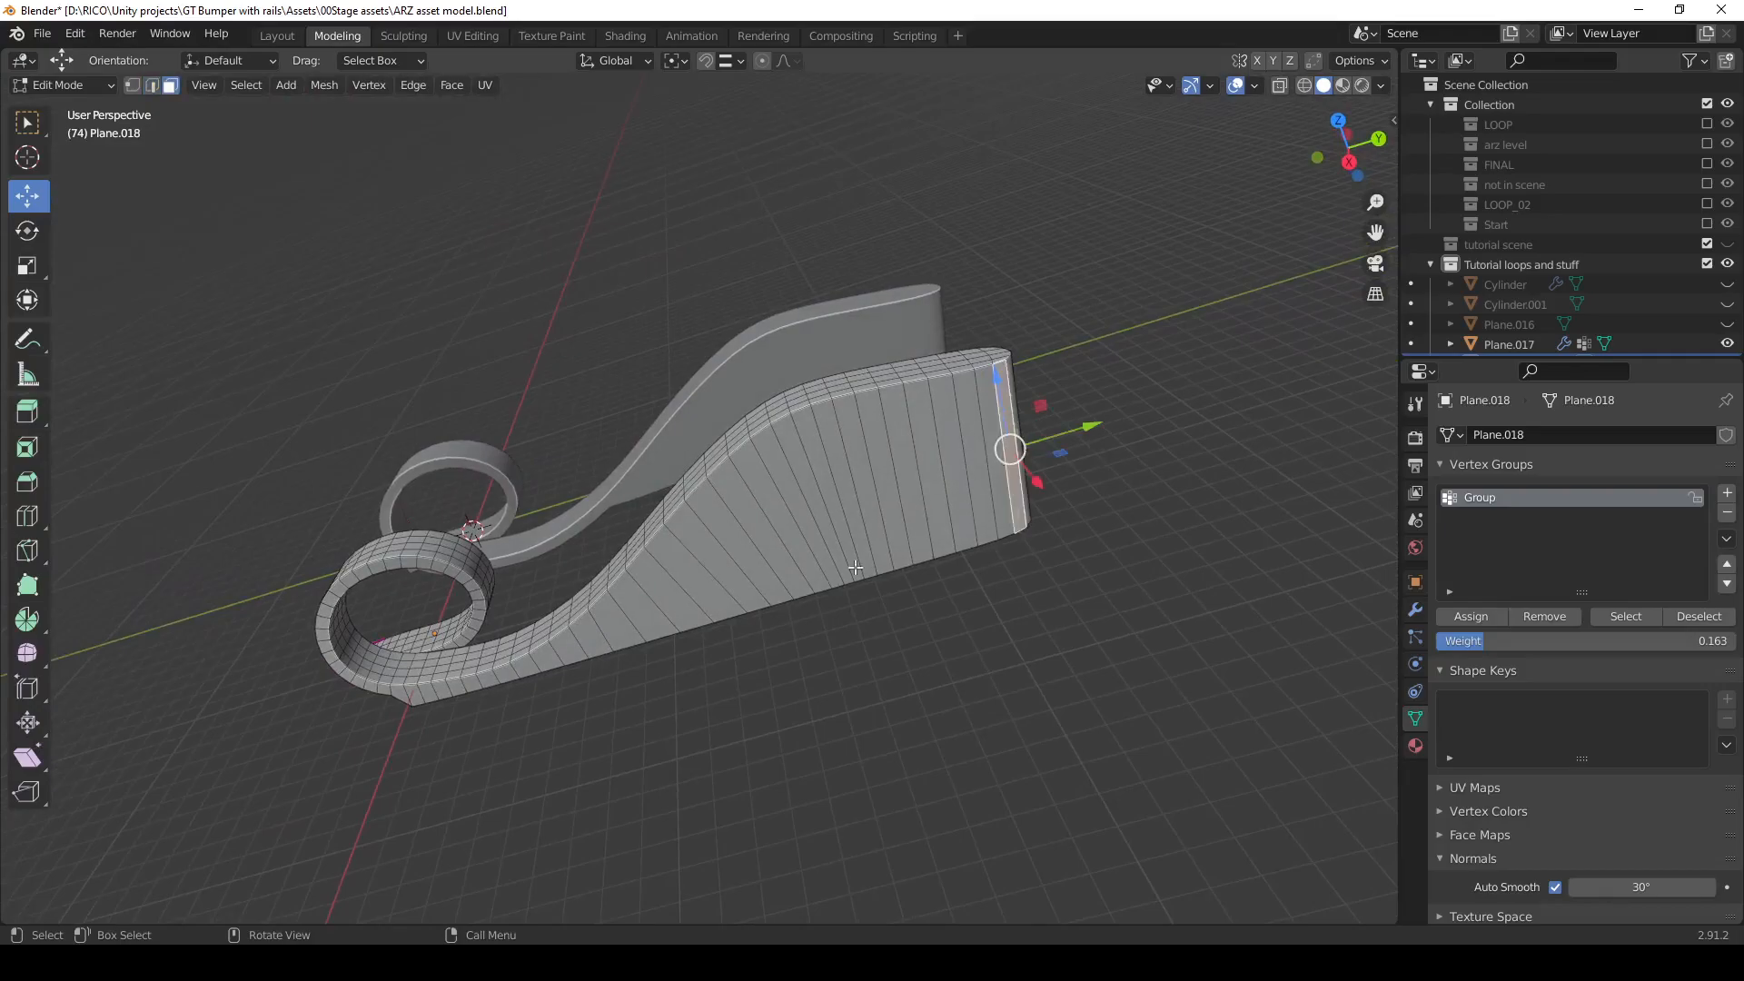
{"action": "left_click", "coordinate": [564, 653], "text": "ctrl"}
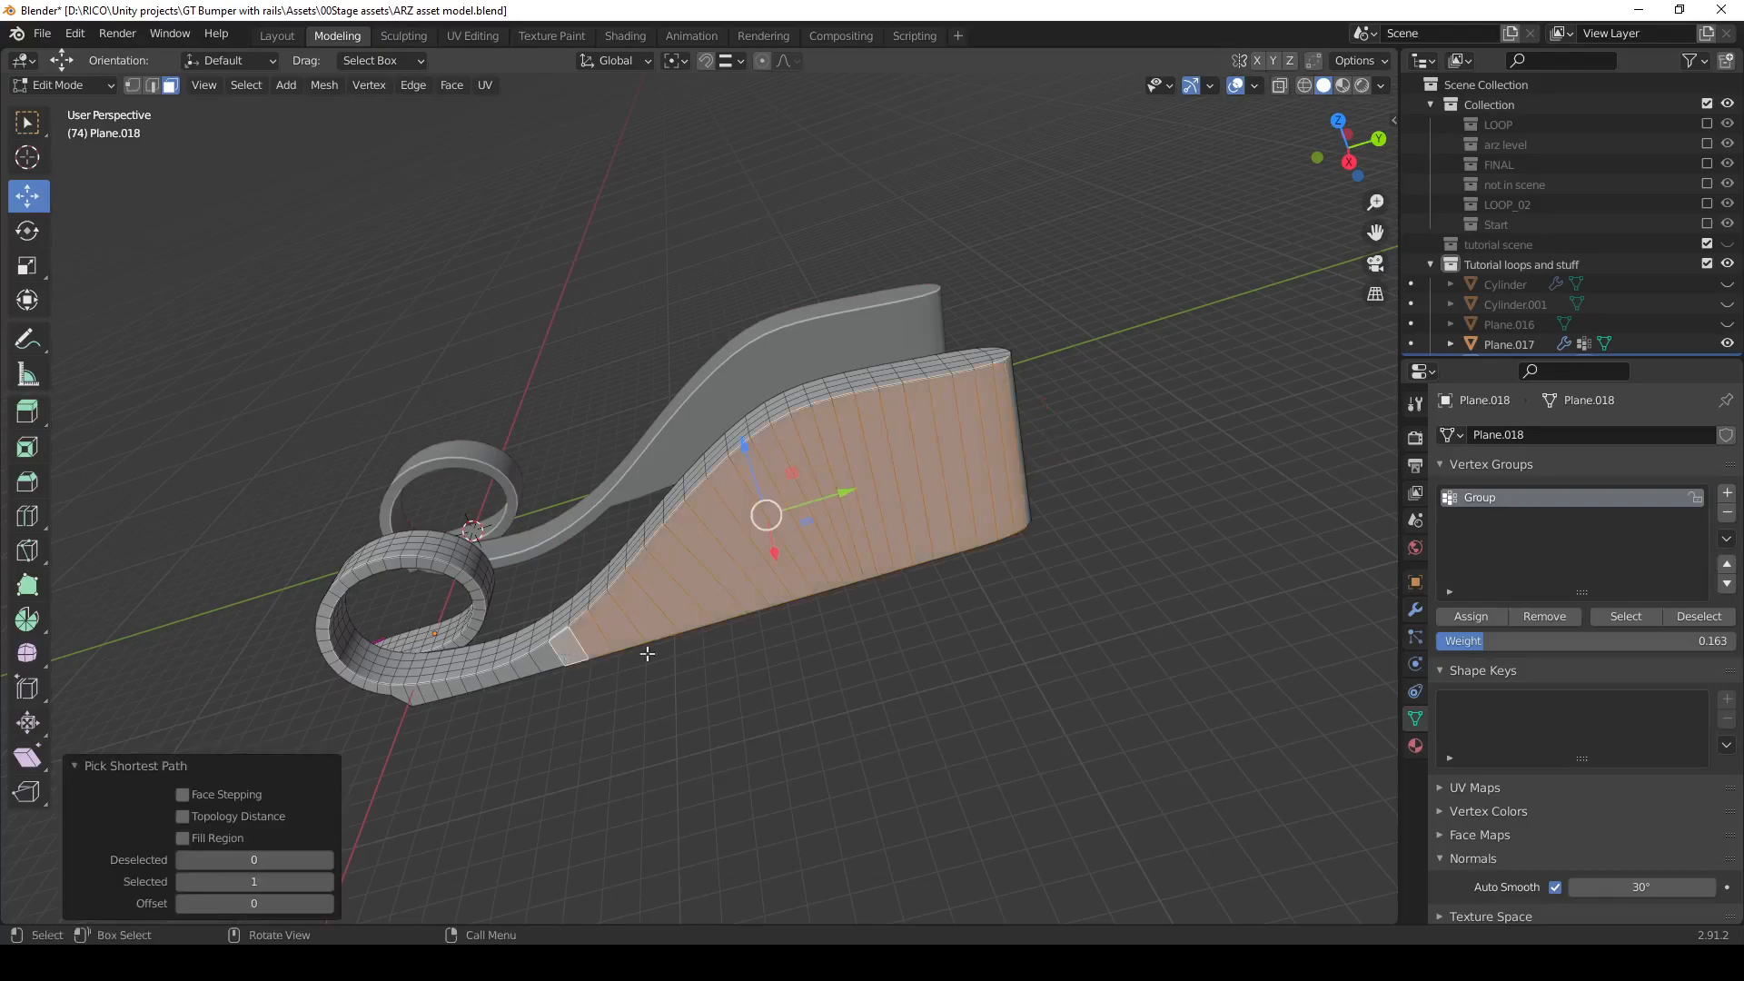
{"action": "left_click", "coordinate": [944, 470]}
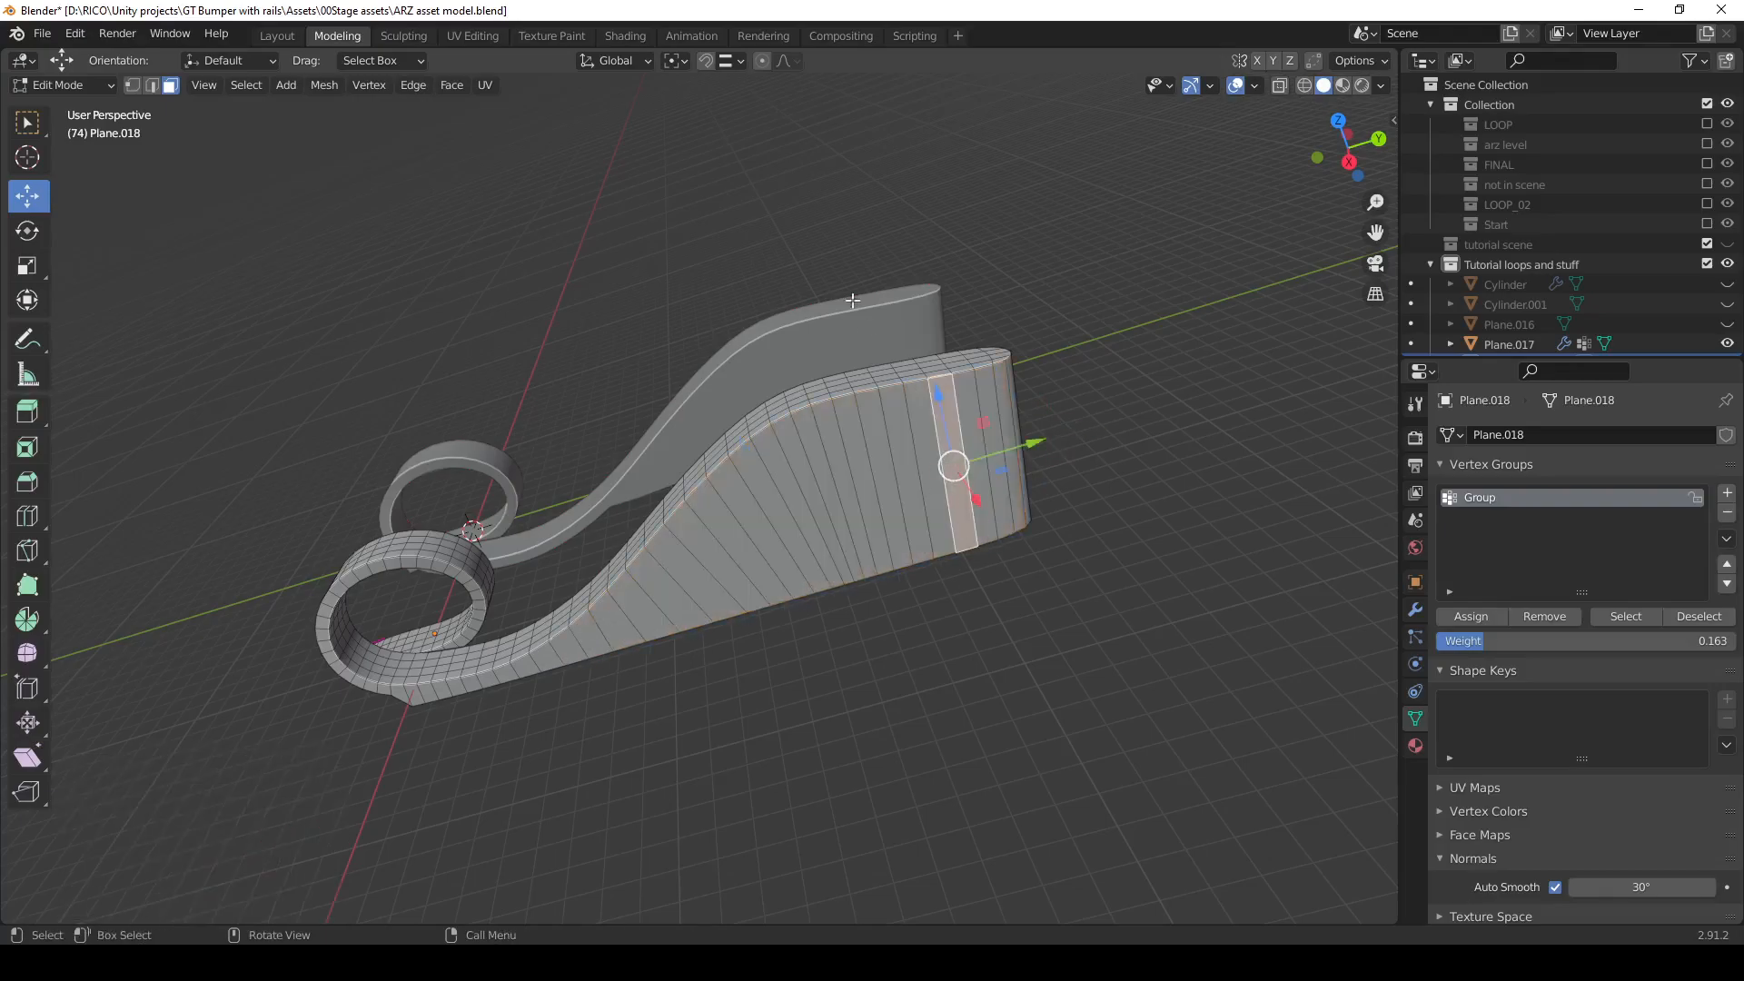
{"action": "left_click", "coordinate": [796, 62]}
Try moving the side wall face about 0.91 m along X with connected proportional falloff, and undo the move.
{"action": "middle_click_drag", "start_coordinate": [1022, 511], "coordinate": [991, 449]}
{"action": "left_click_drag", "start_coordinate": [991, 436], "coordinate": [1028, 411]}
{"action": "scroll", "coordinate": [1018, 433], "scroll_direction": "up", "scroll_amount": 13}
{"action": "scroll", "coordinate": [1016, 408], "scroll_direction": "up", "scroll_amount": 4}
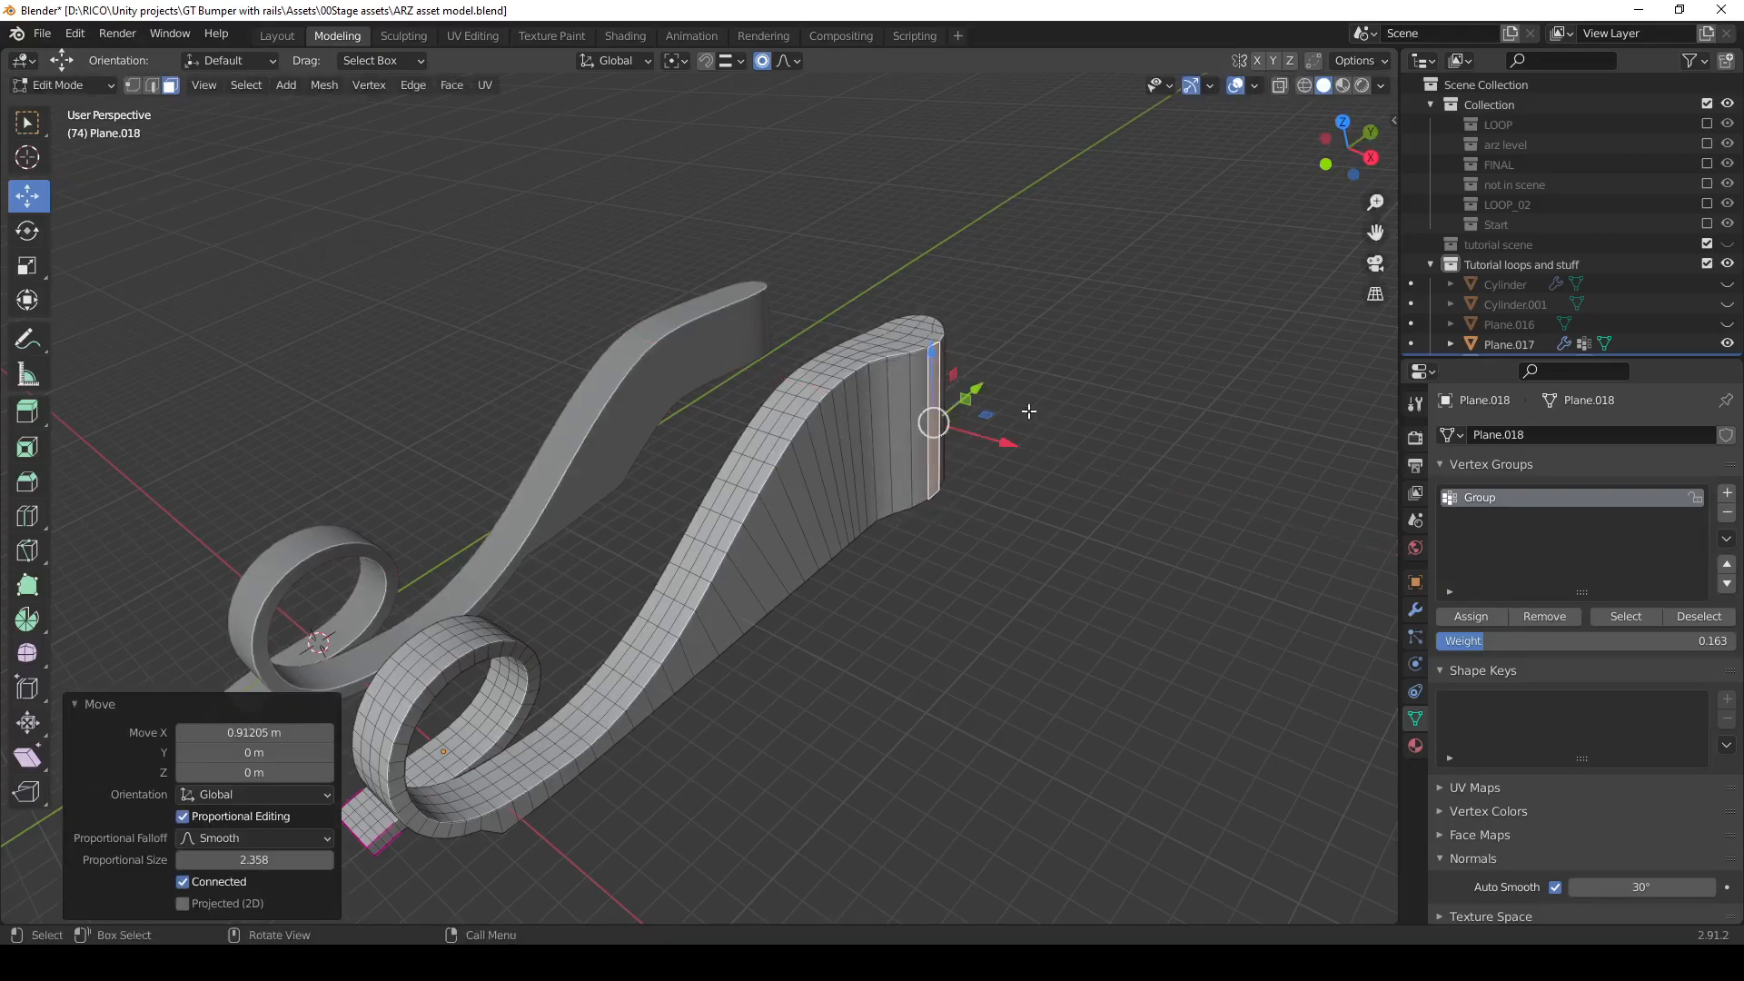
{"action": "key", "text": "ctrl+z"}
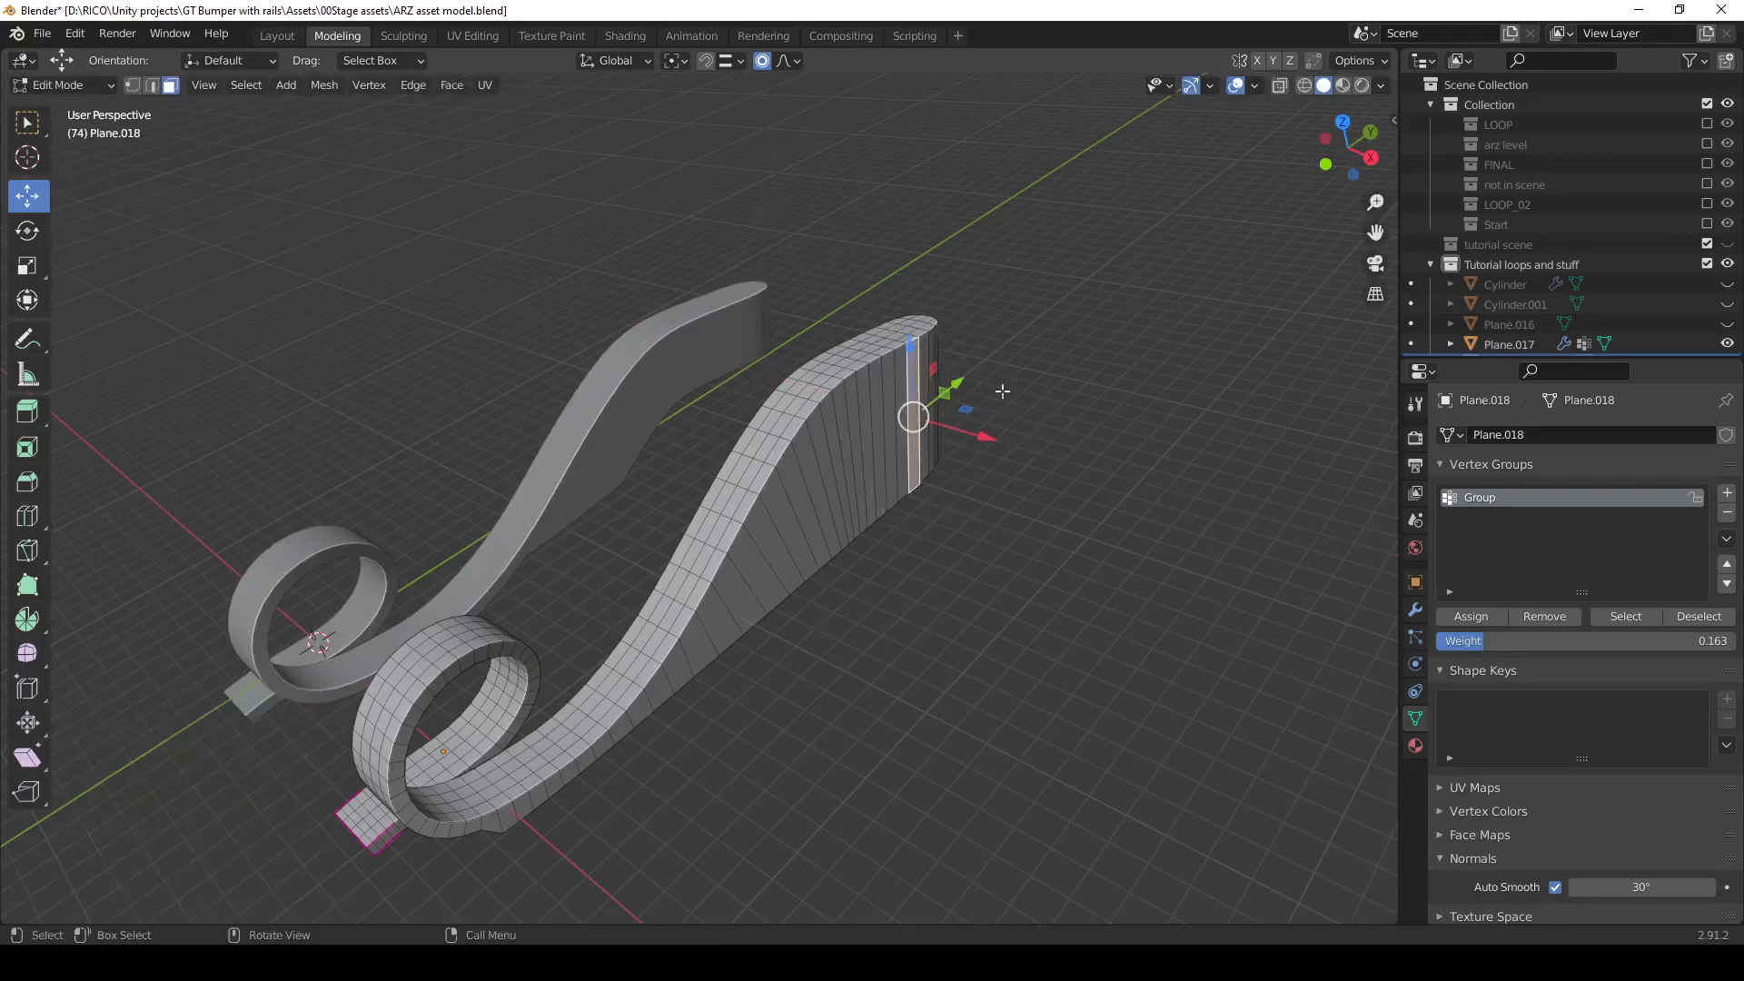
Select the side wall faces from the ramp's tall end to its foot and move them about 2.23 m along X with proportional editing.
{"action": "middle_click_drag", "start_coordinate": [1065, 408], "coordinate": [909, 427]}
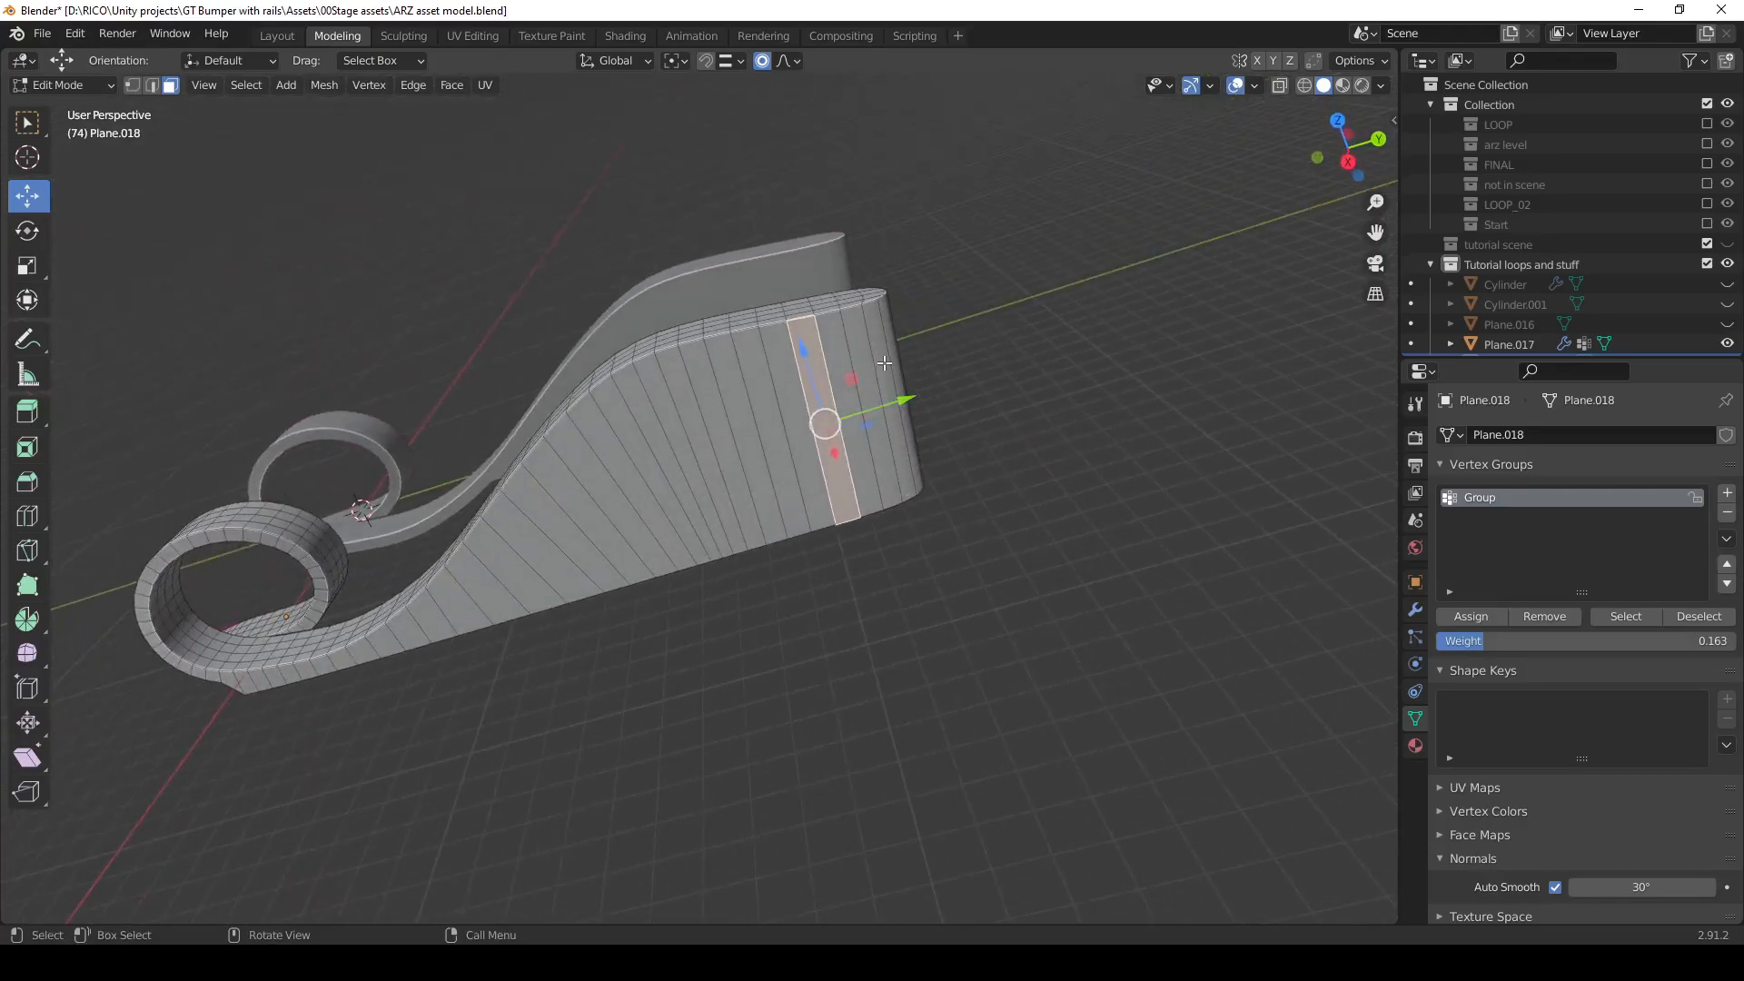
{"action": "left_click", "coordinate": [409, 624], "text": "ctrl"}
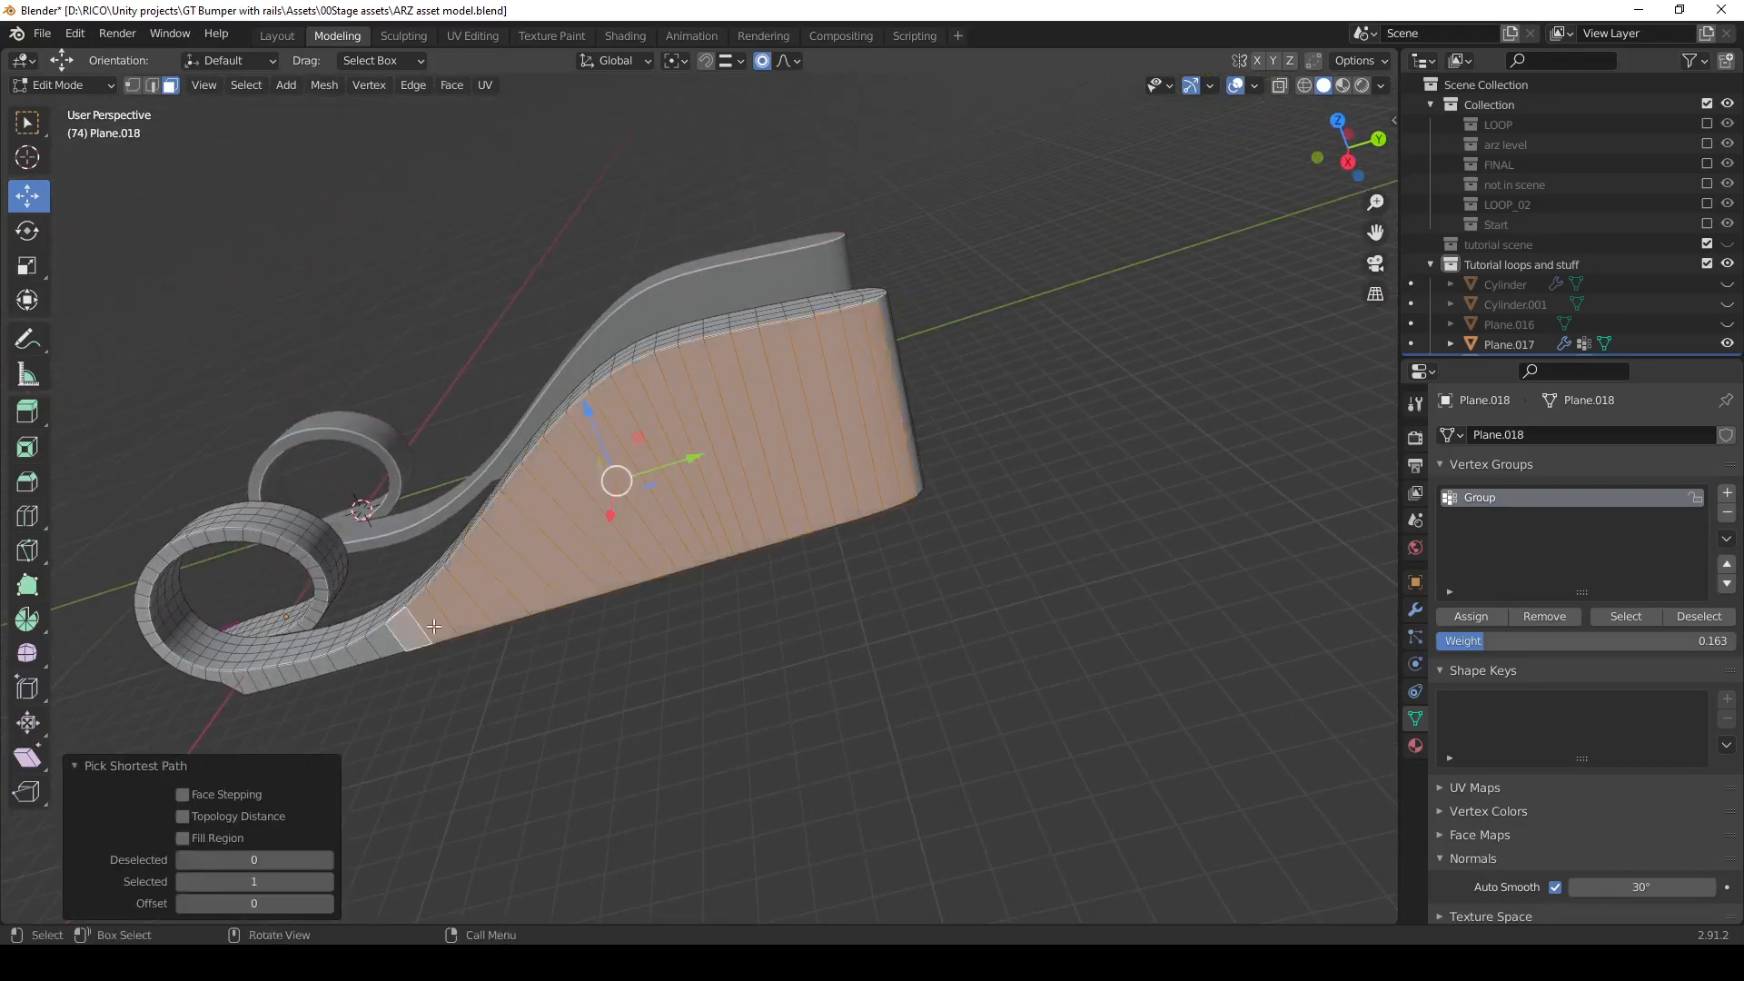
{"action": "middle_click_drag", "start_coordinate": [678, 650], "coordinate": [721, 526]}
{"action": "key", "text": "g"}
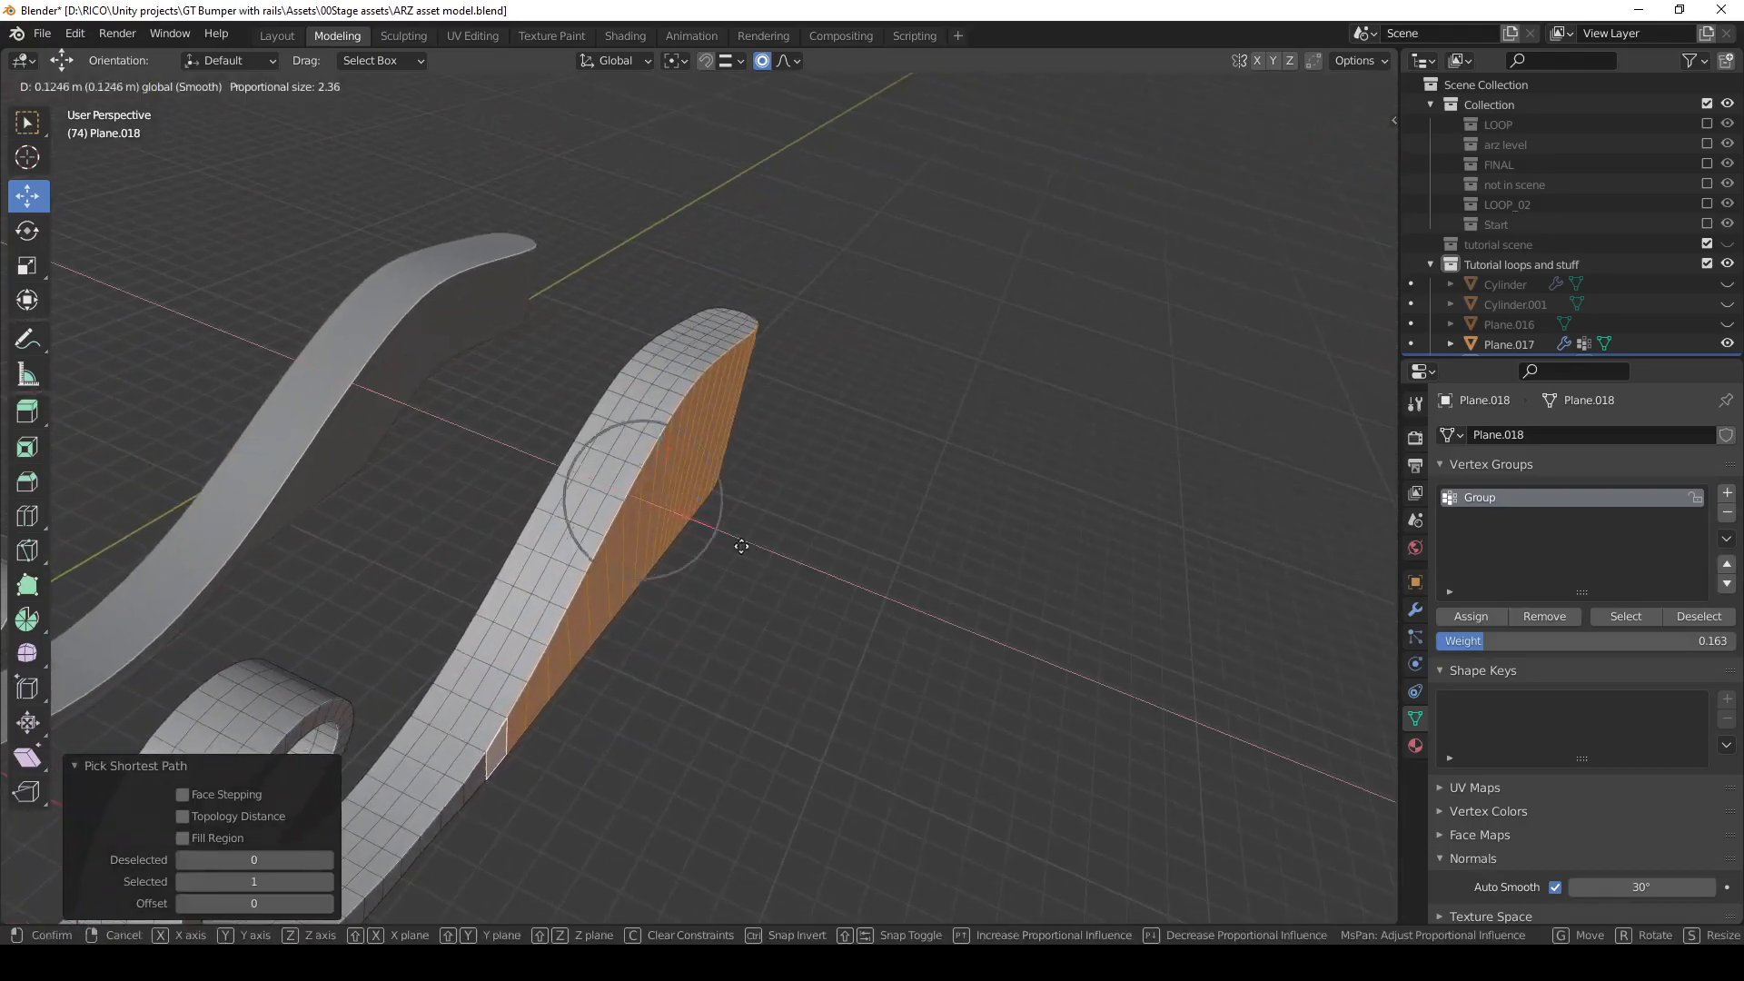
{"action": "left_click", "coordinate": [783, 570]}
Pull the side face between the loop and the ramp's foot outward along X with proportional editing to smooth the widening.
{"action": "scroll", "coordinate": [787, 656], "scroll_direction": "down", "scroll_amount": 4}
{"action": "scroll", "coordinate": [787, 657], "scroll_direction": "up", "scroll_amount": 2}
{"action": "middle_click_drag", "start_coordinate": [787, 657], "coordinate": [607, 656]}
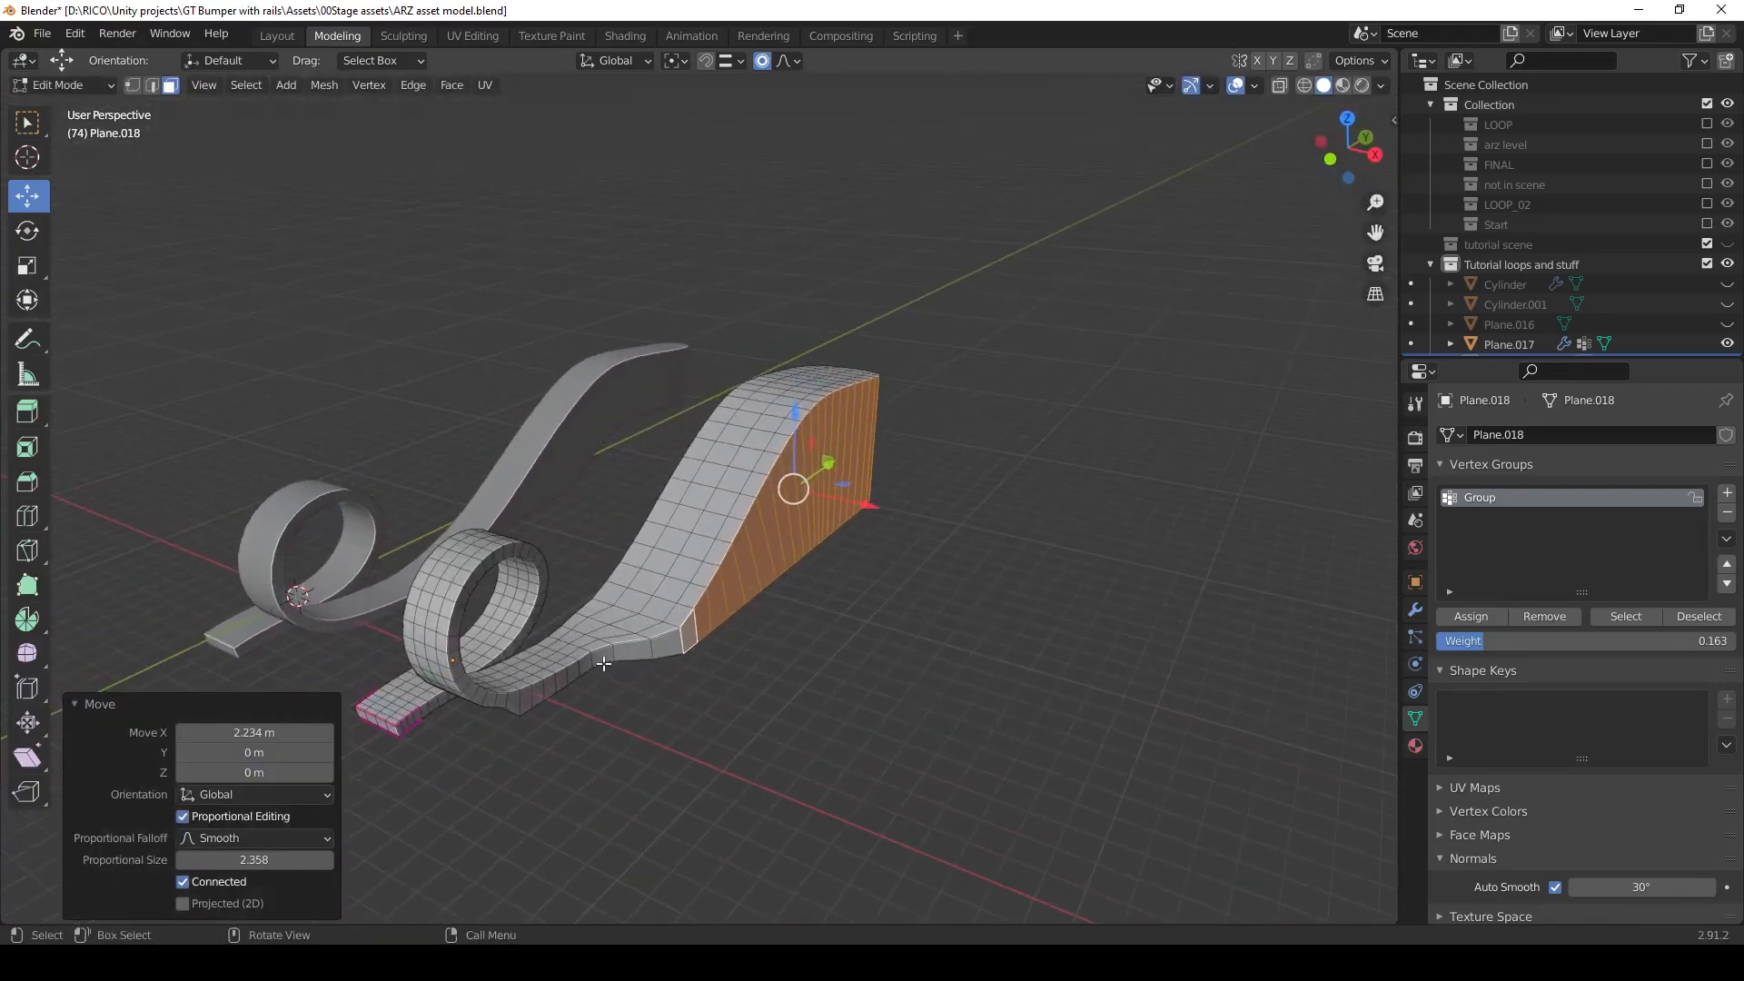
{"action": "left_click", "coordinate": [607, 656]}
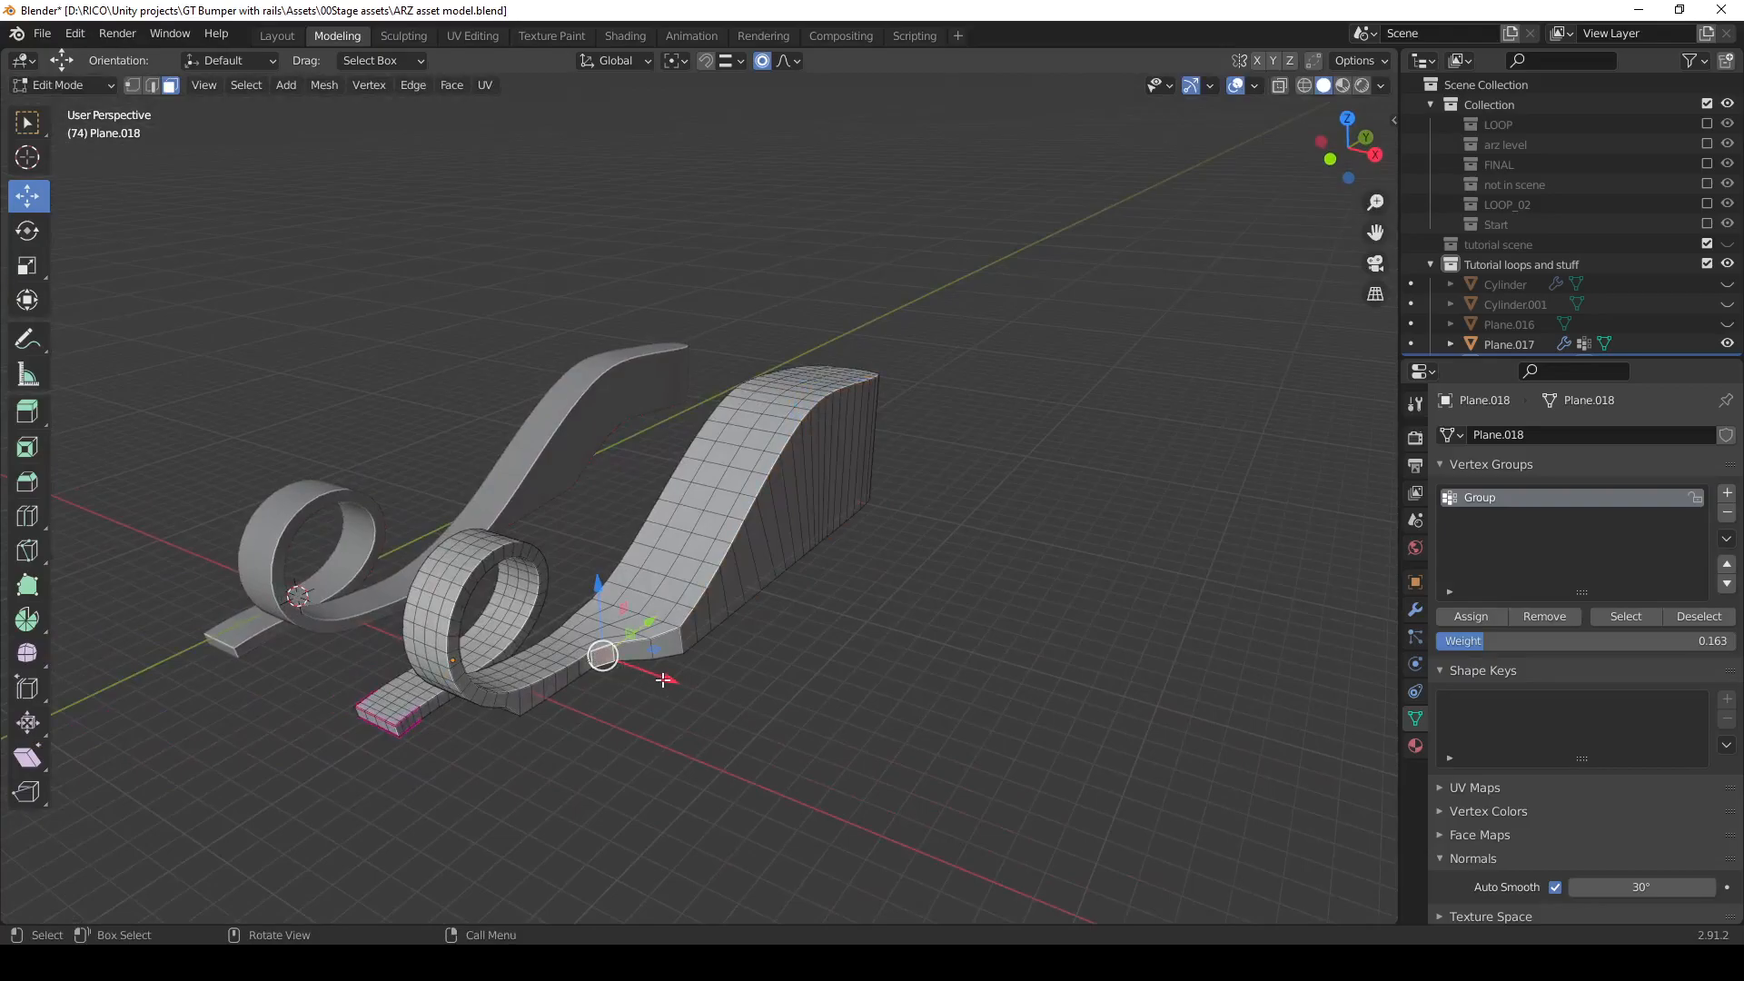
{"action": "key", "text": "g"}
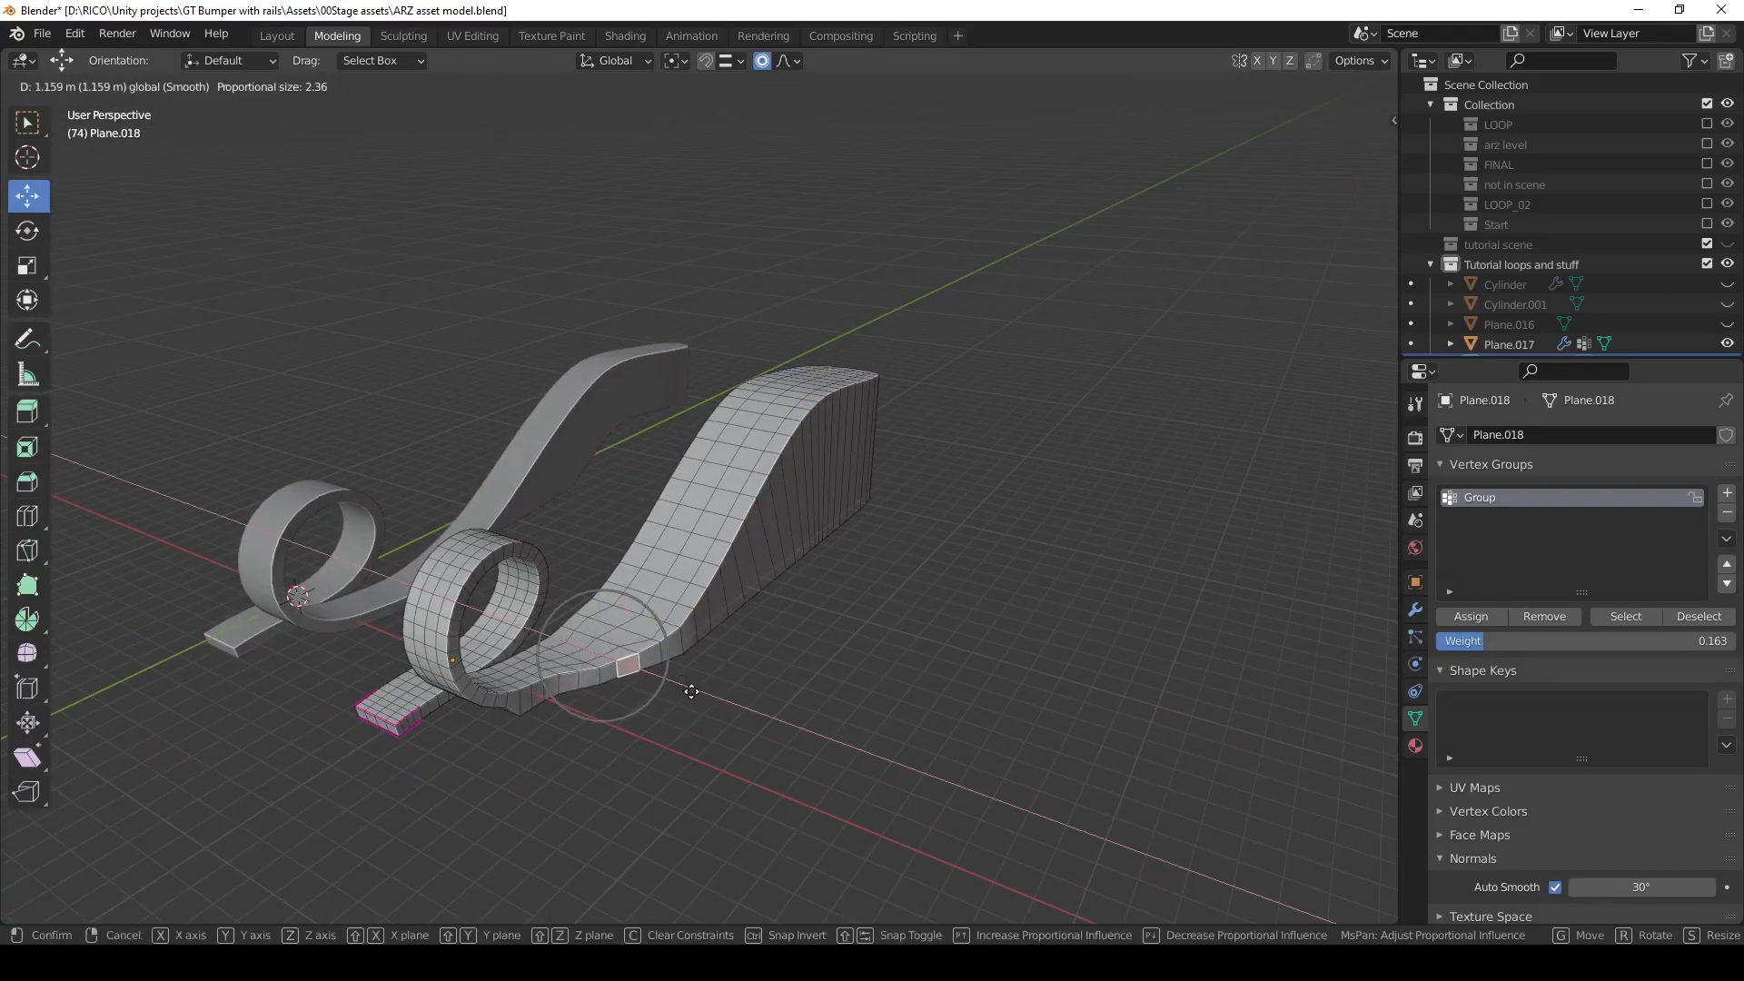
{"action": "left_click", "coordinate": [681, 692]}
{"action": "middle_click_drag", "start_coordinate": [845, 635], "coordinate": [920, 385]}
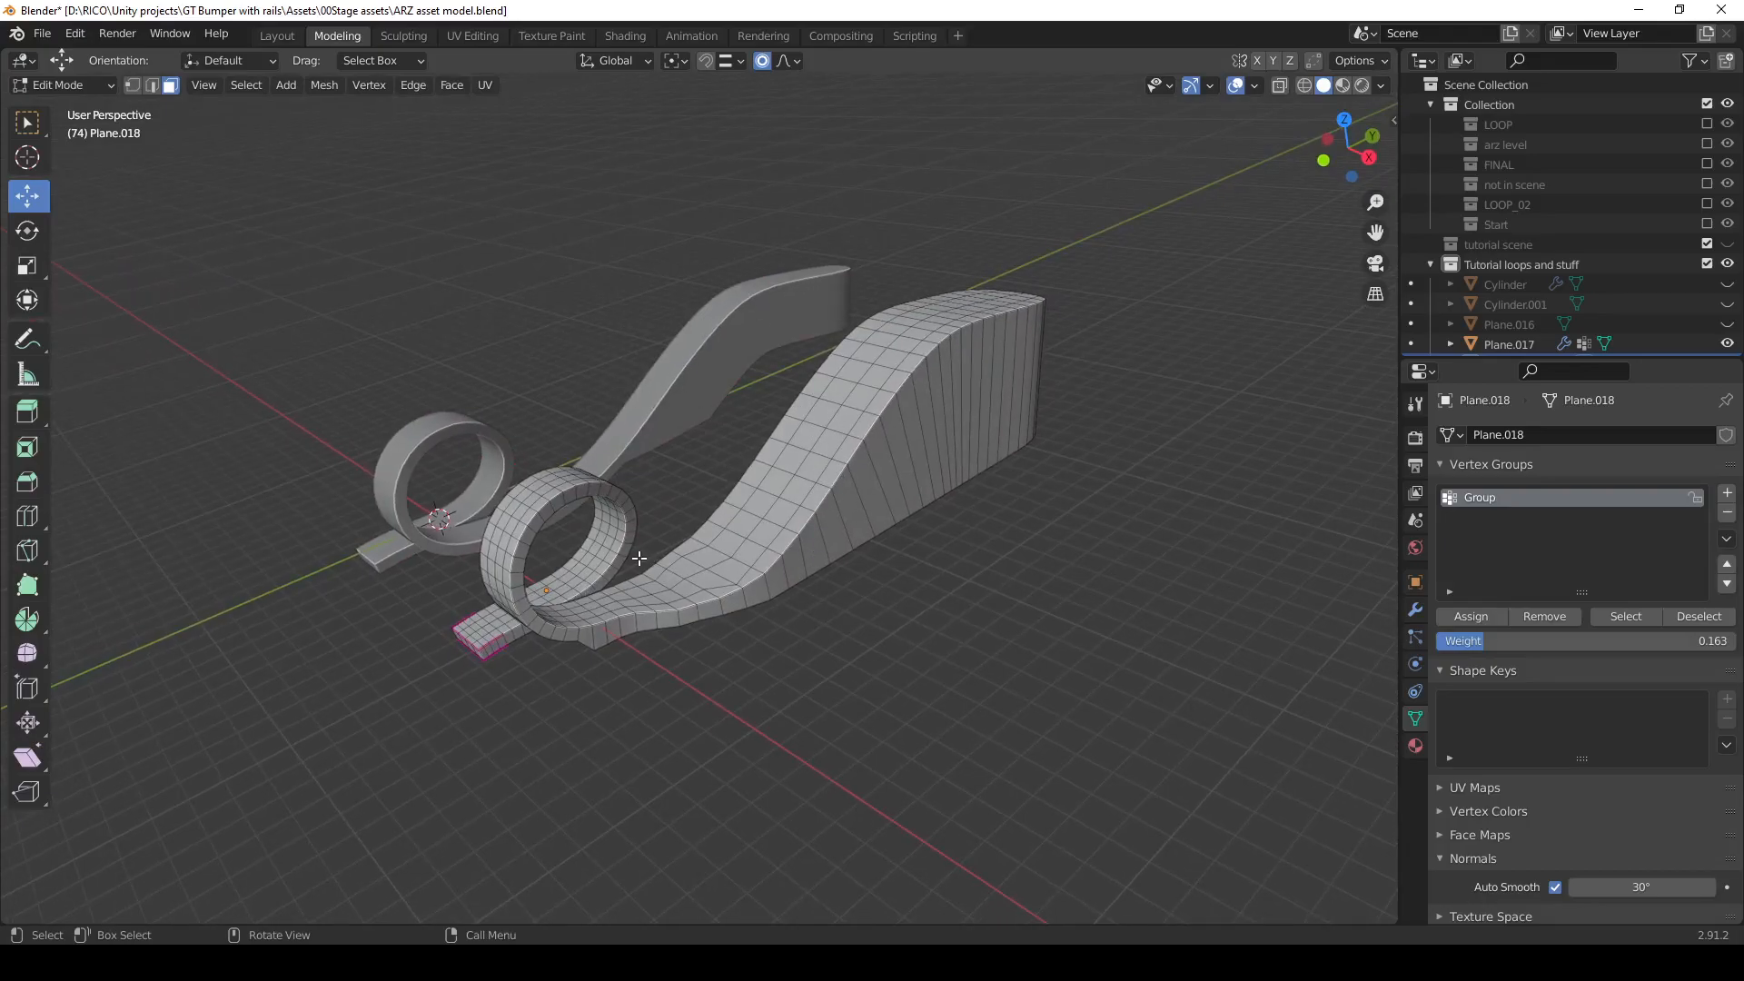
Leave edit mode and hide both loop-and-ramp track objects.
{"action": "key", "text": "a"}
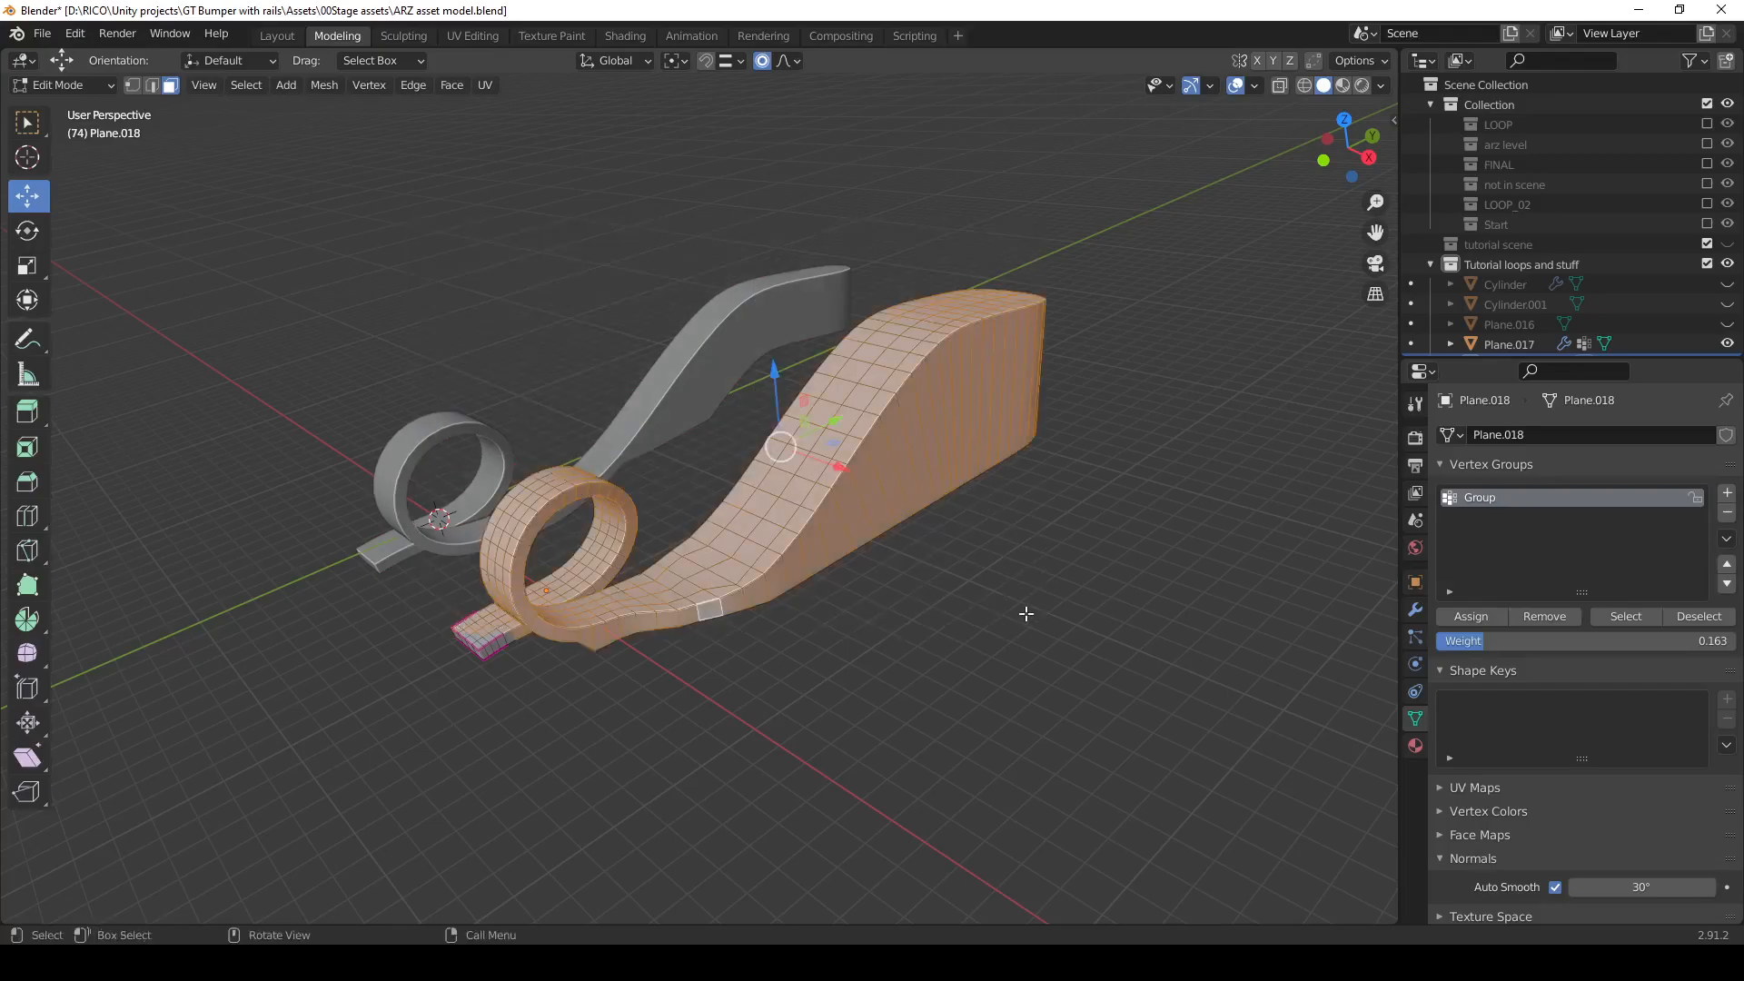
{"action": "key", "text": "Tab"}
{"action": "key", "text": "a"}
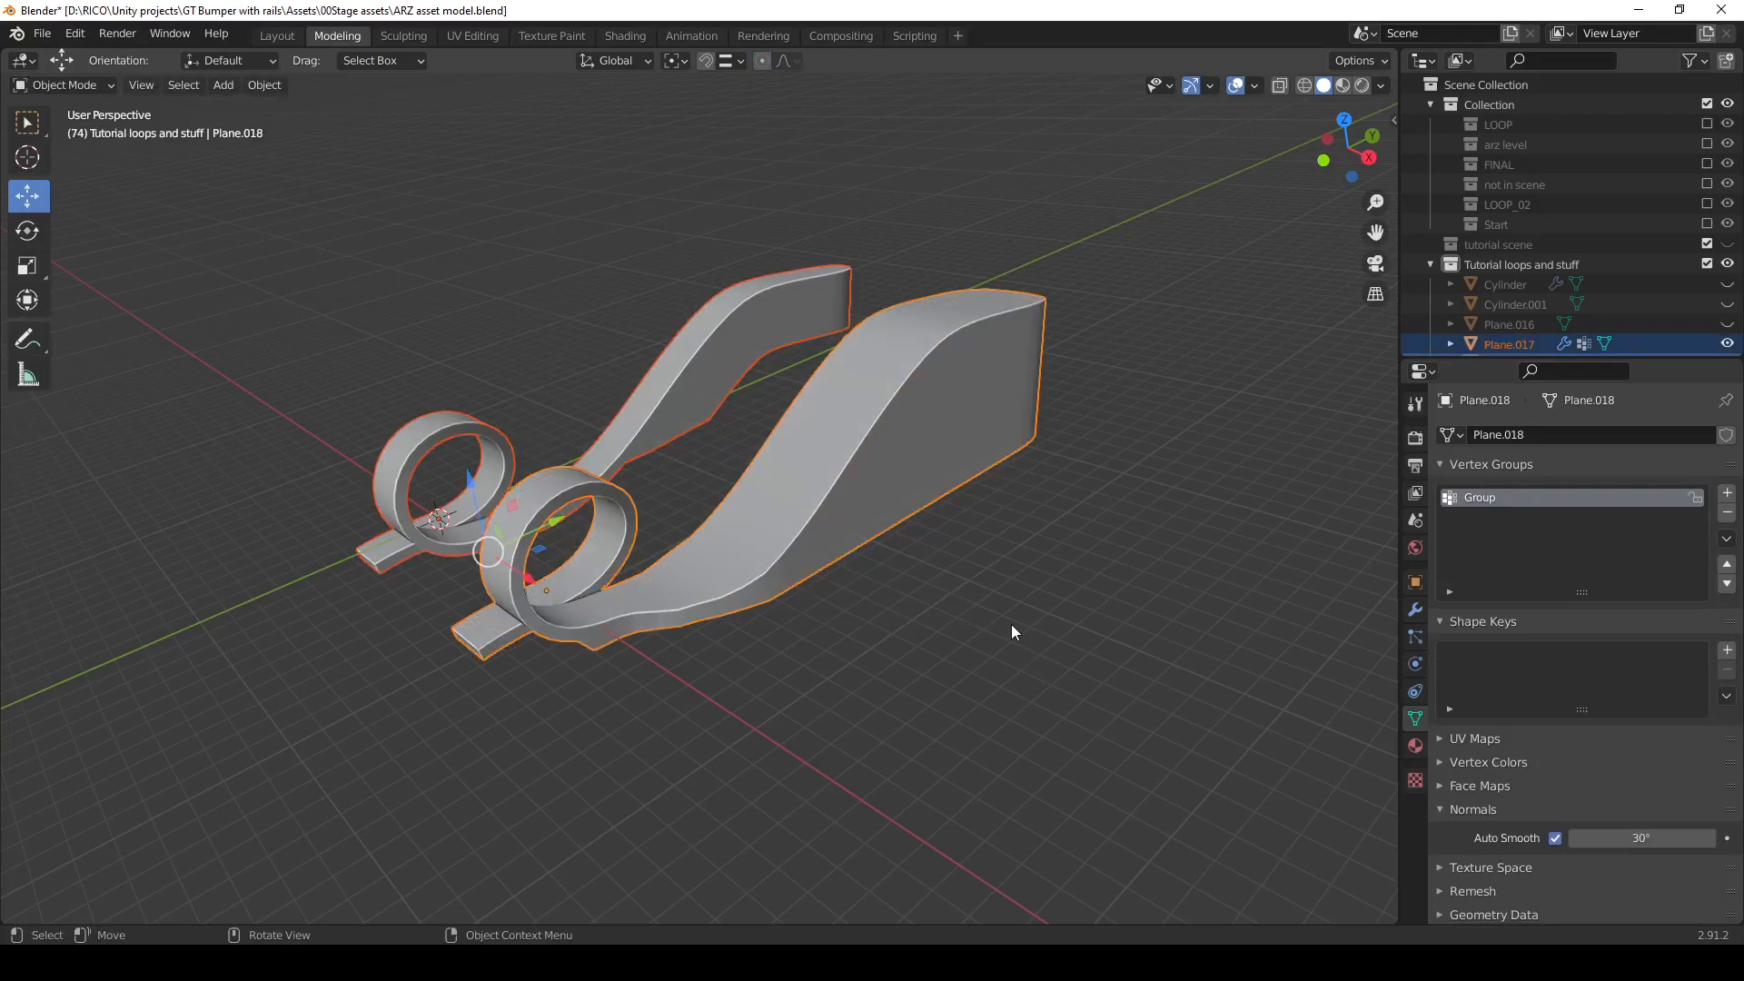
{"action": "key", "text": "x"}
{"action": "left_click", "coordinate": [1090, 527]}
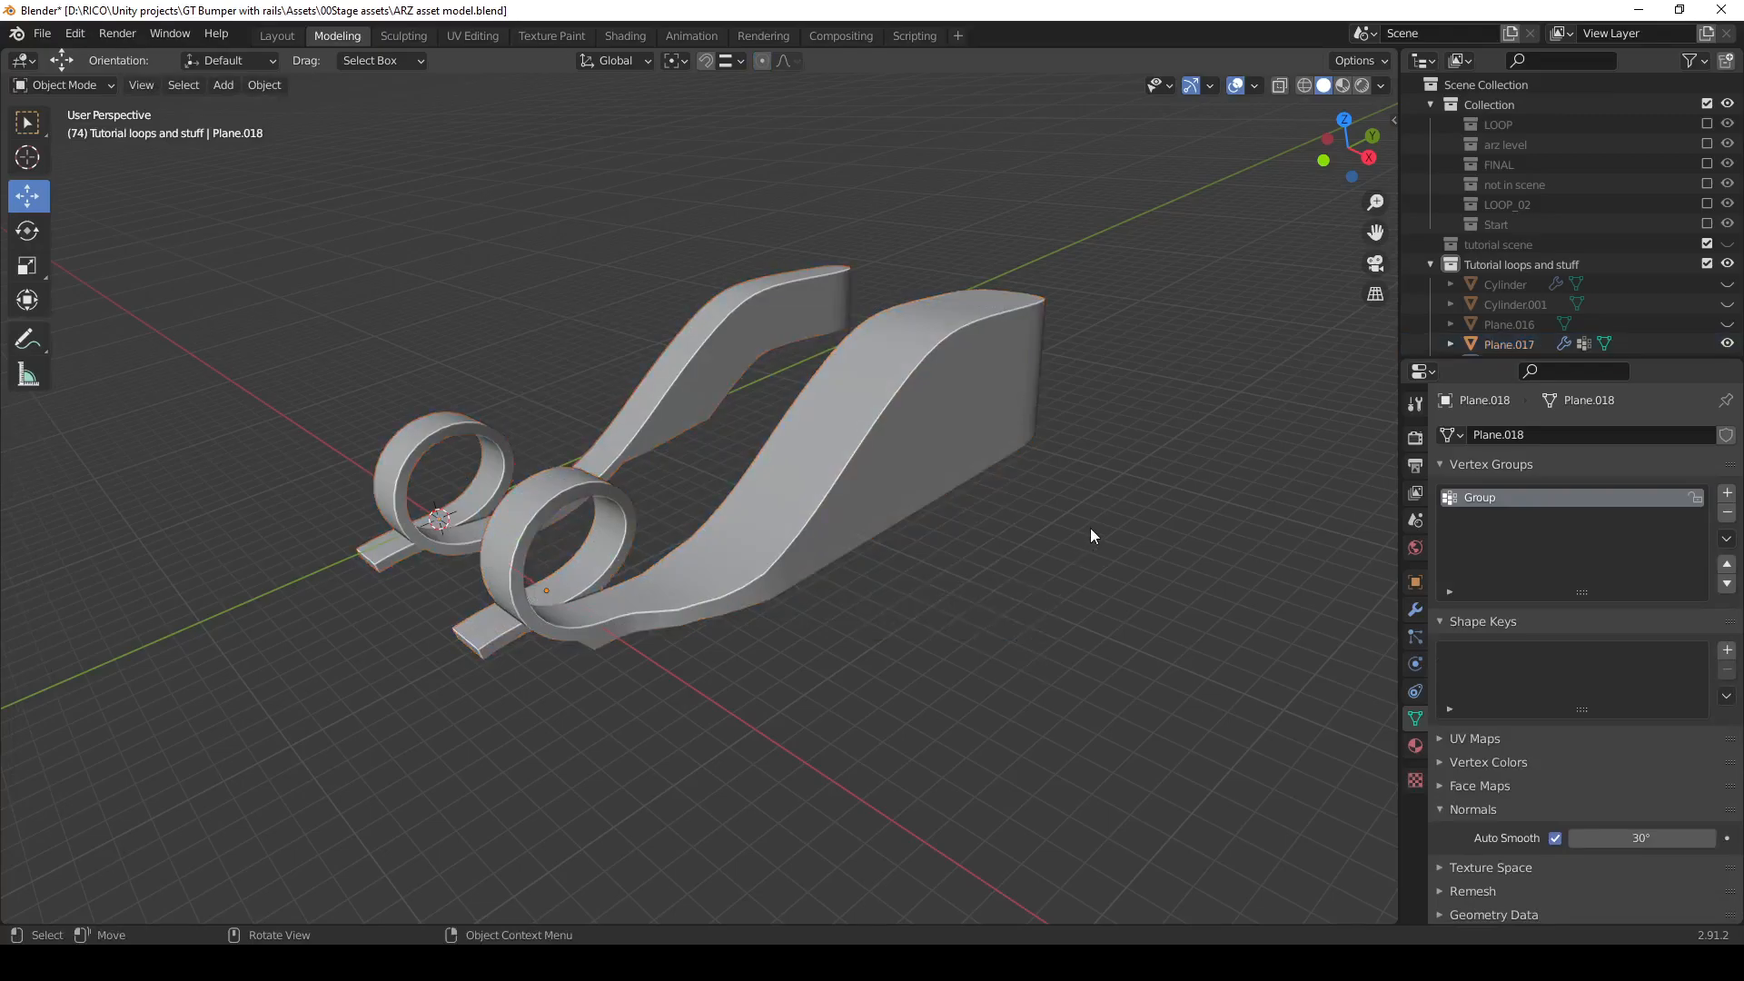
{"action": "scroll", "coordinate": [1526, 304], "scroll_direction": "down", "scroll_amount": 1}
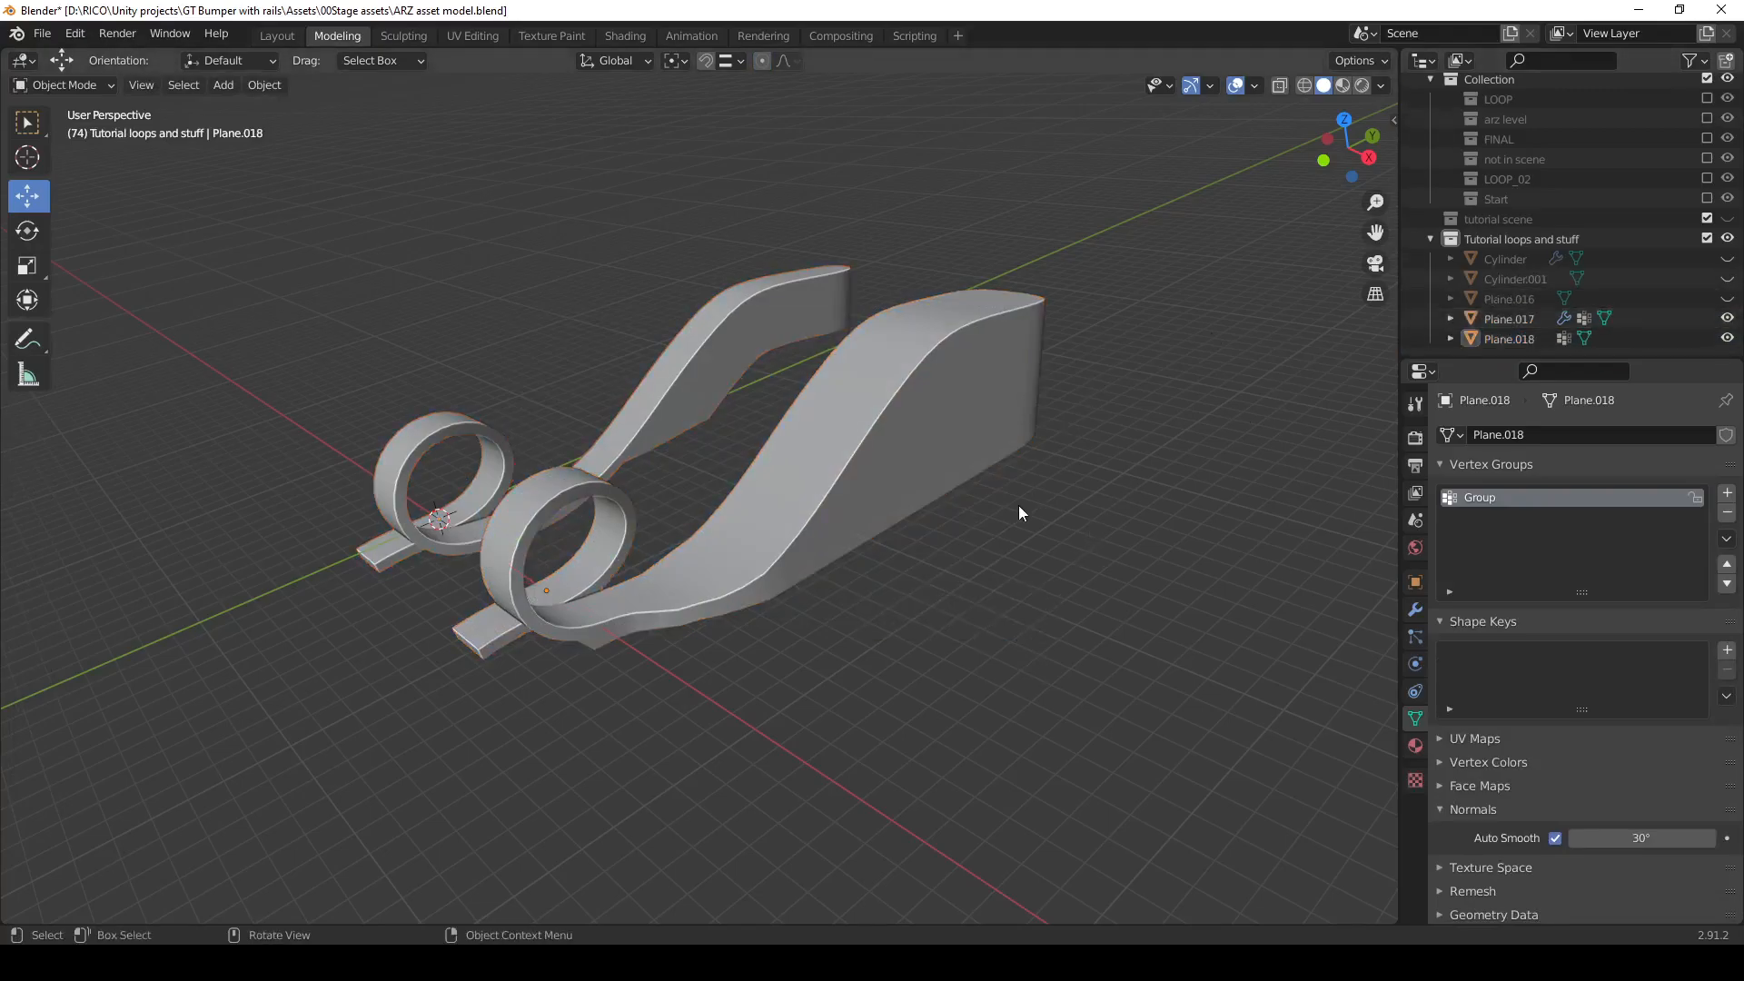
{"action": "left_click_drag", "start_coordinate": [568, 227], "coordinate": [854, 486]}
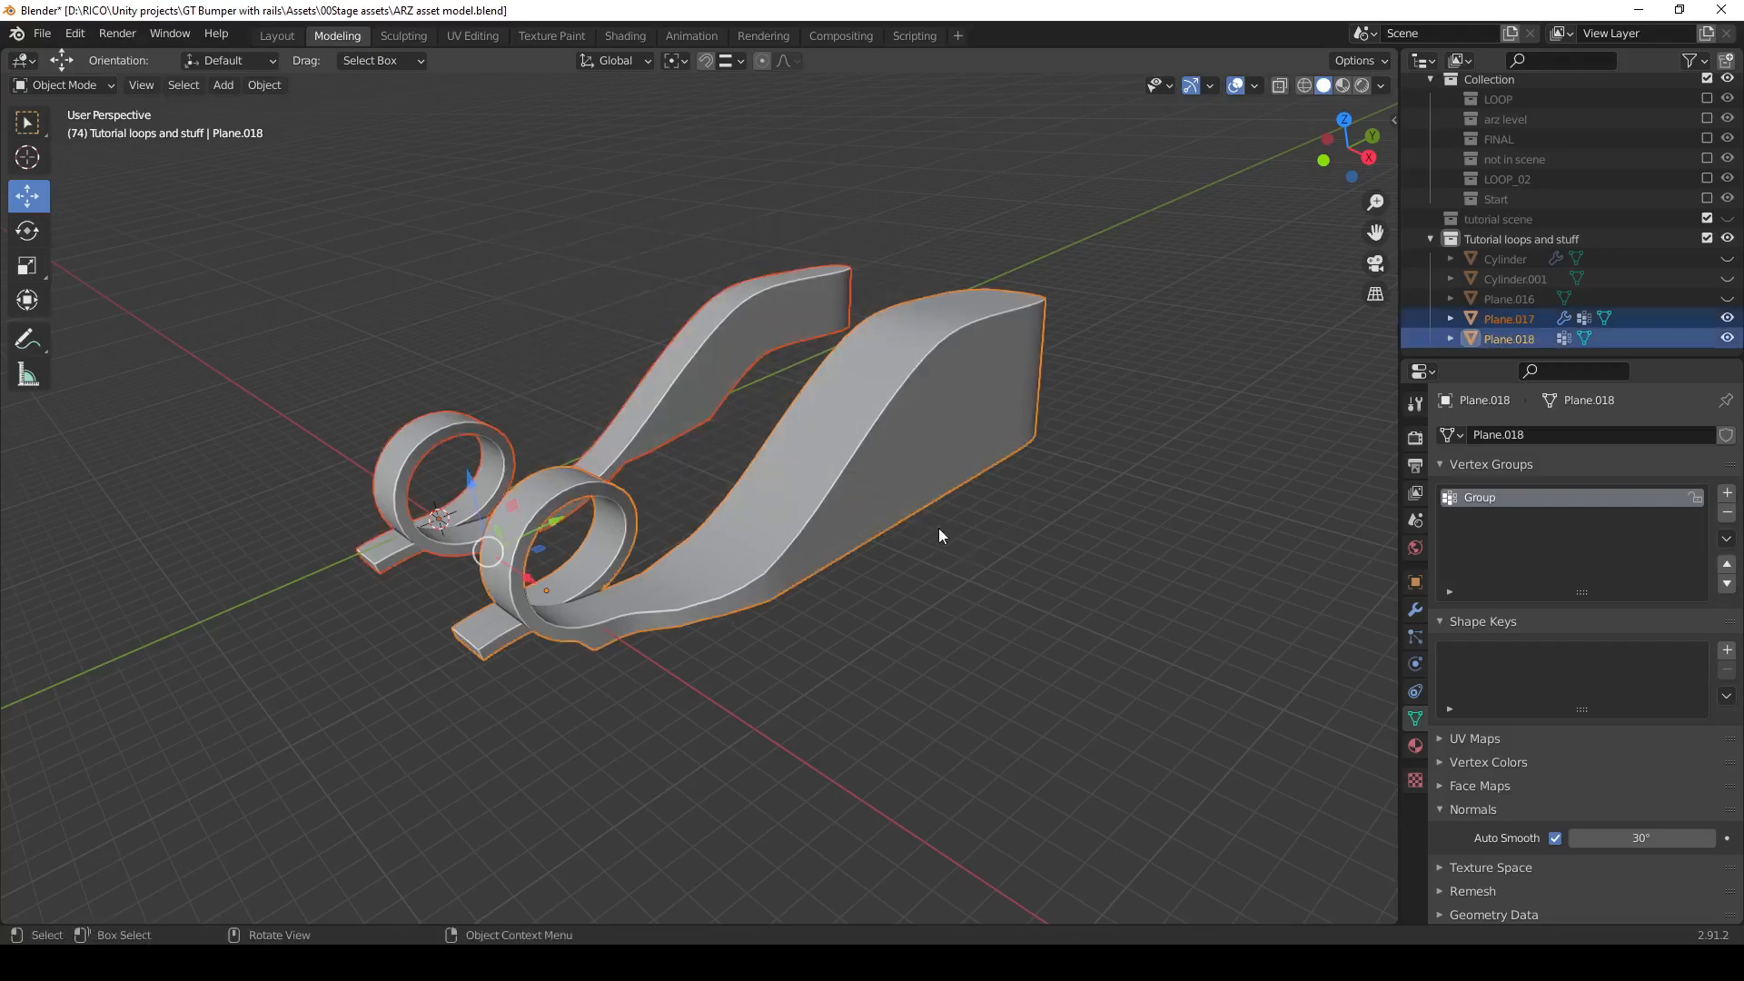
{"action": "key", "text": "Delete"}
Add a Bezier curve with a 1 m radius at the world origin.
{"action": "middle_click_drag", "start_coordinate": [808, 552], "coordinate": [758, 472]}
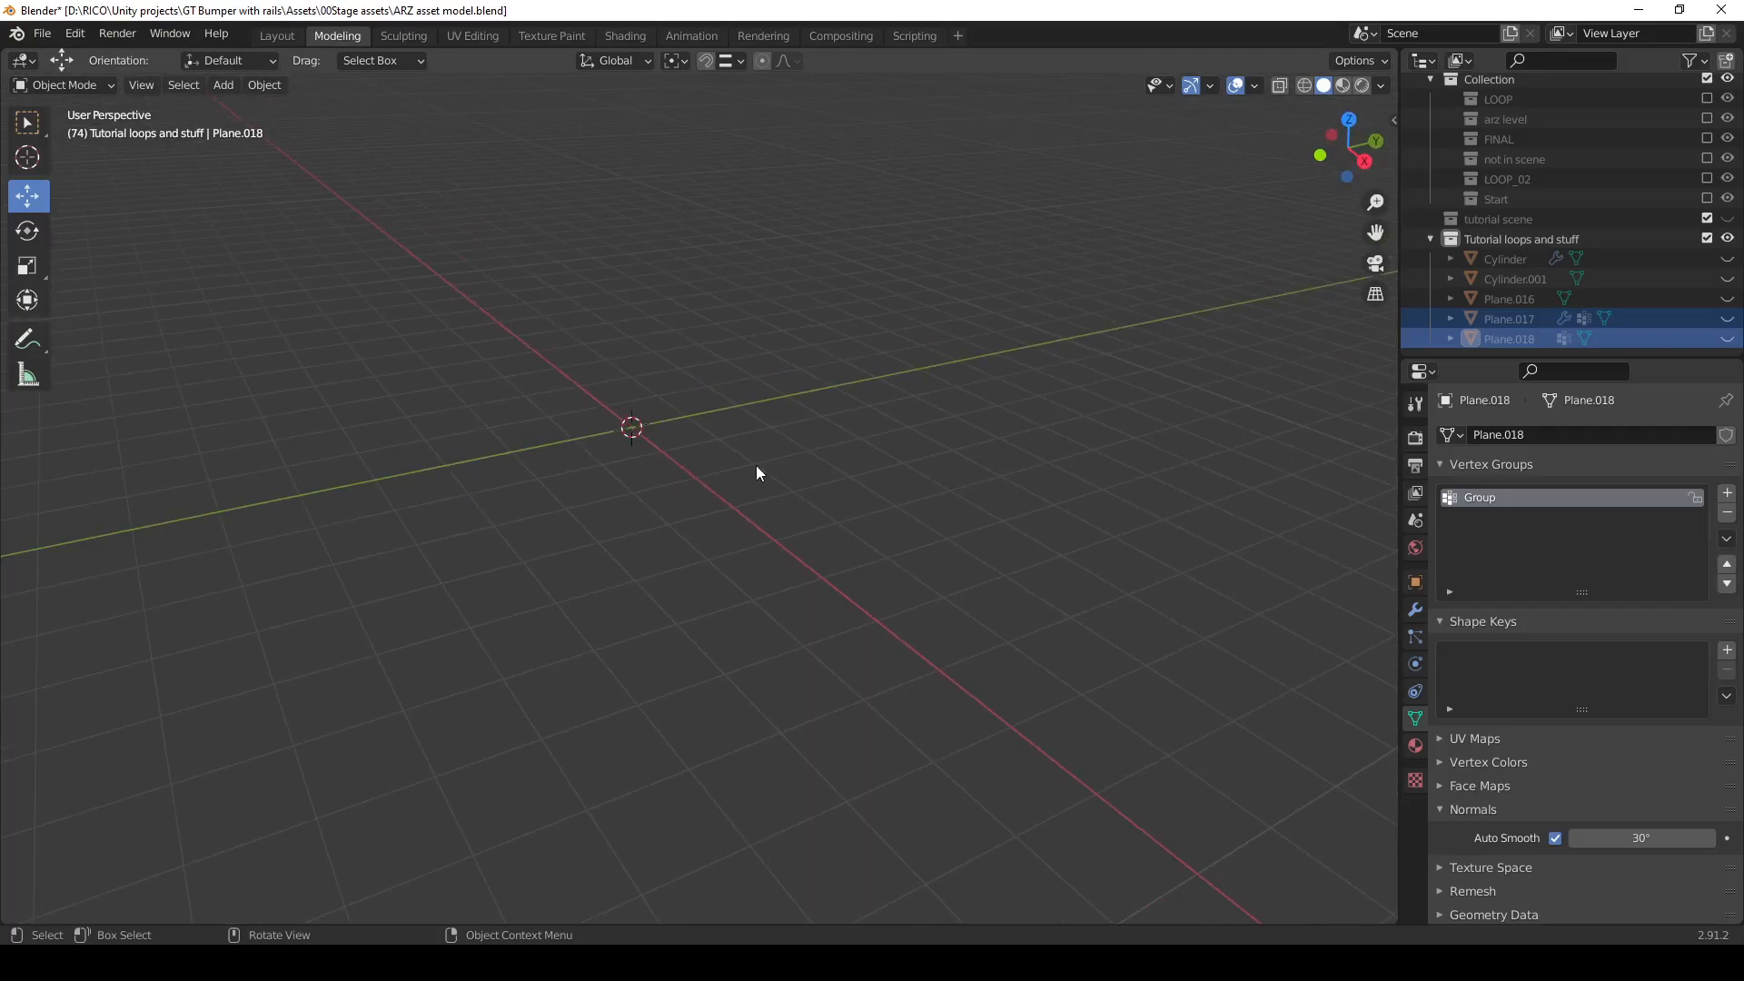
{"action": "key", "text": "shift+a"}
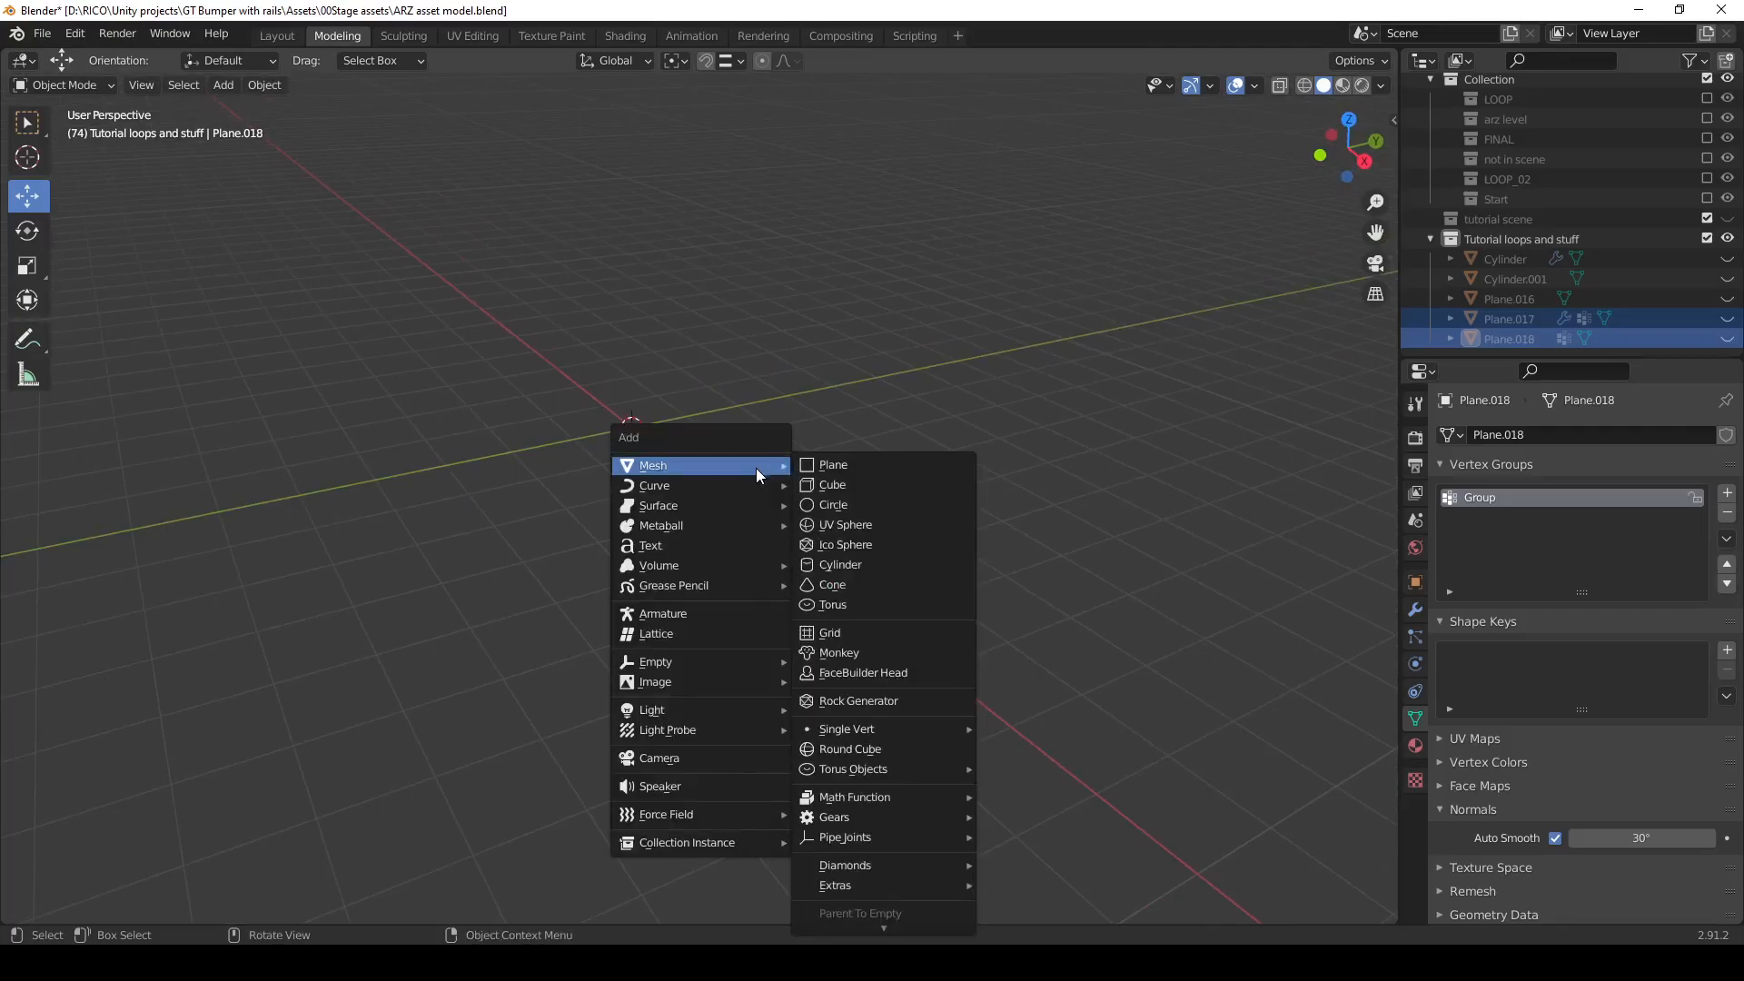
{"action": "mouse_move", "coordinate": [753, 484]}
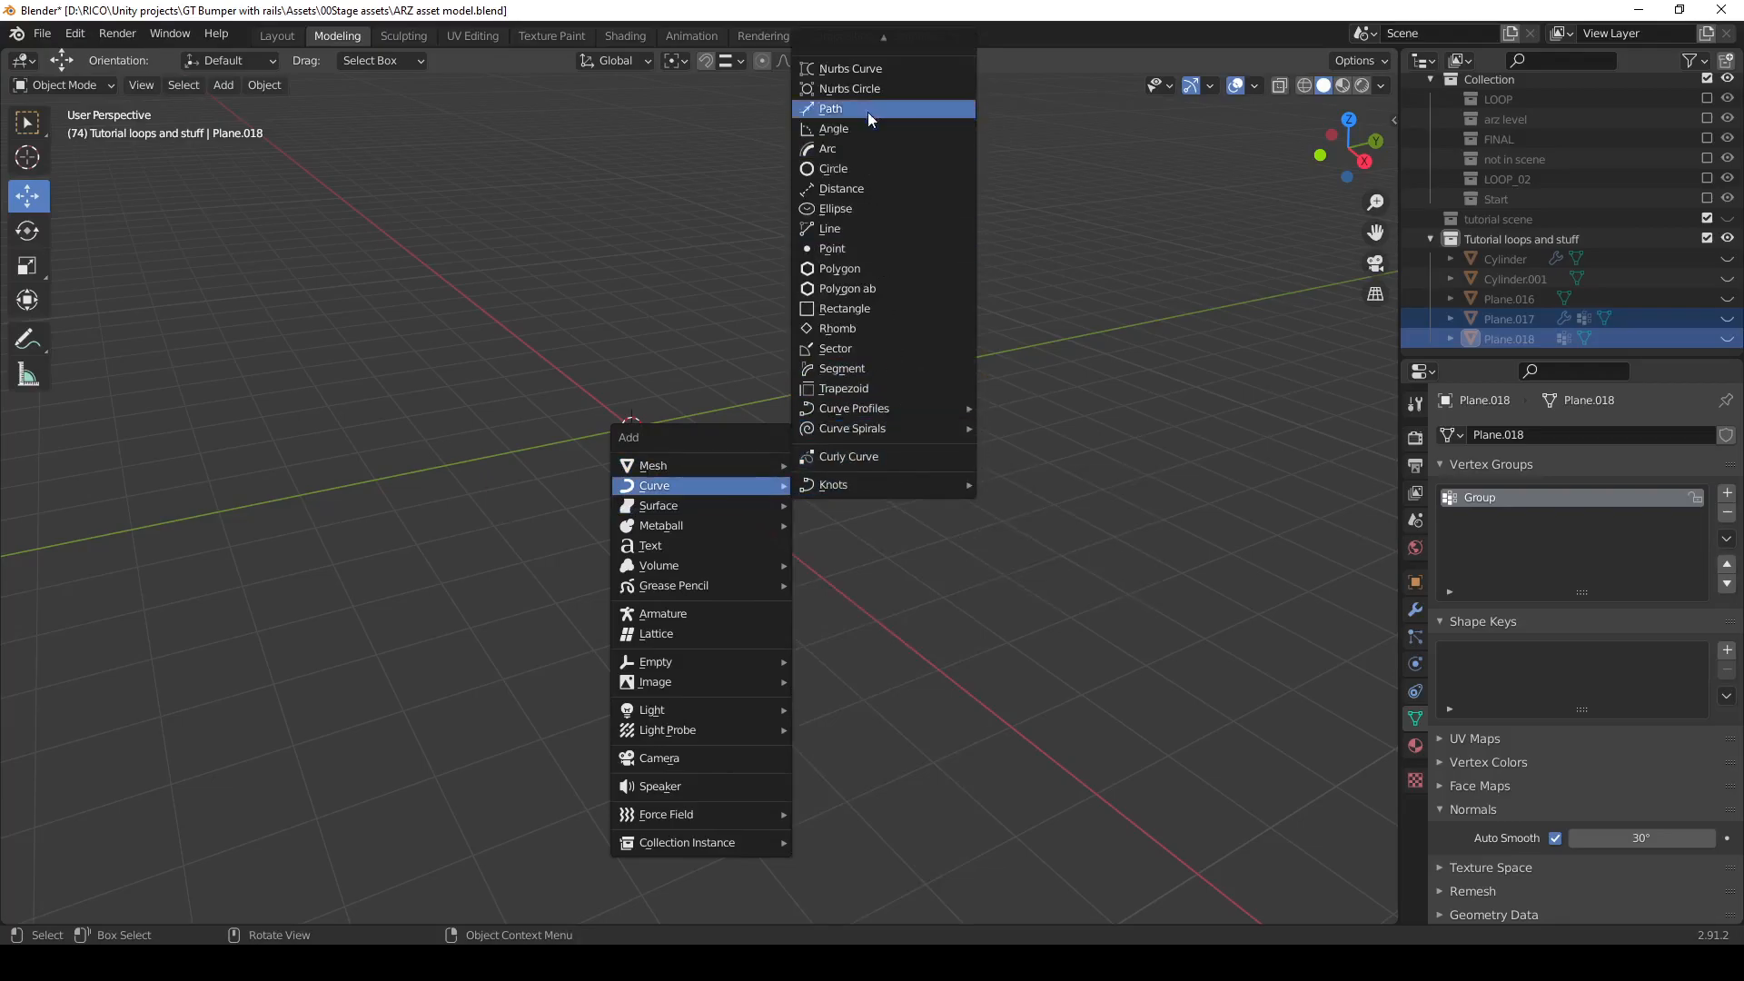
{"action": "mouse_move", "coordinate": [883, 40]}
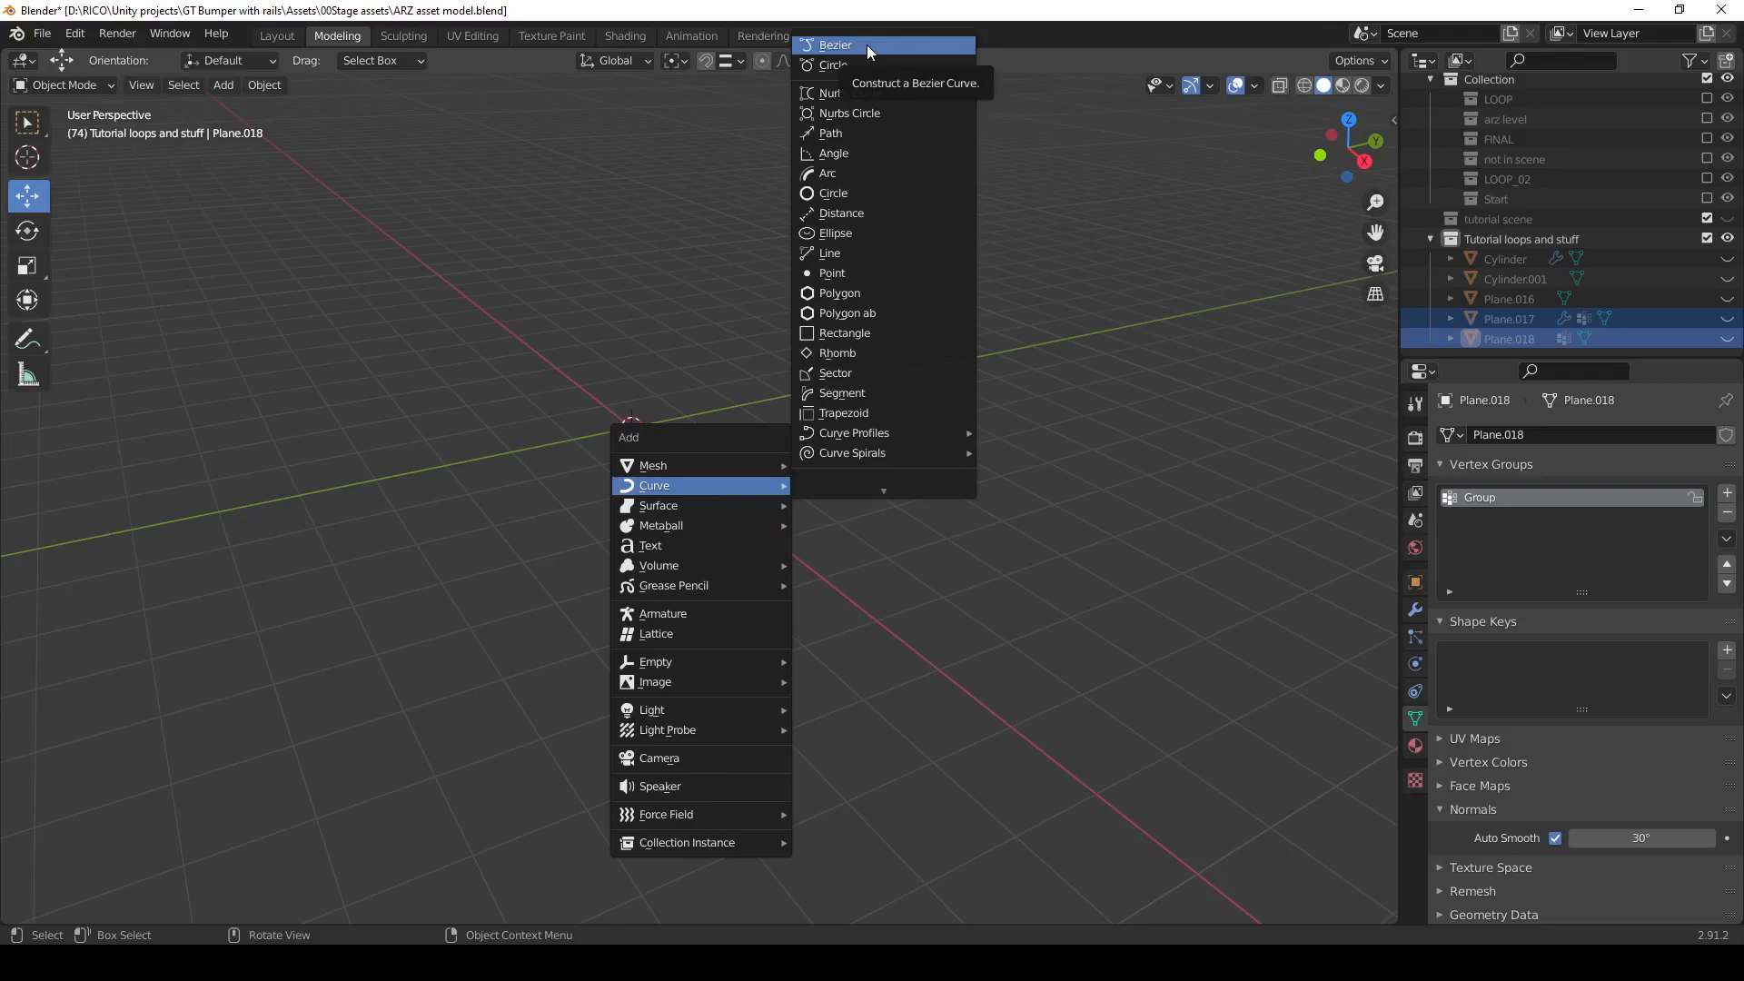
{"action": "left_click", "coordinate": [867, 46]}
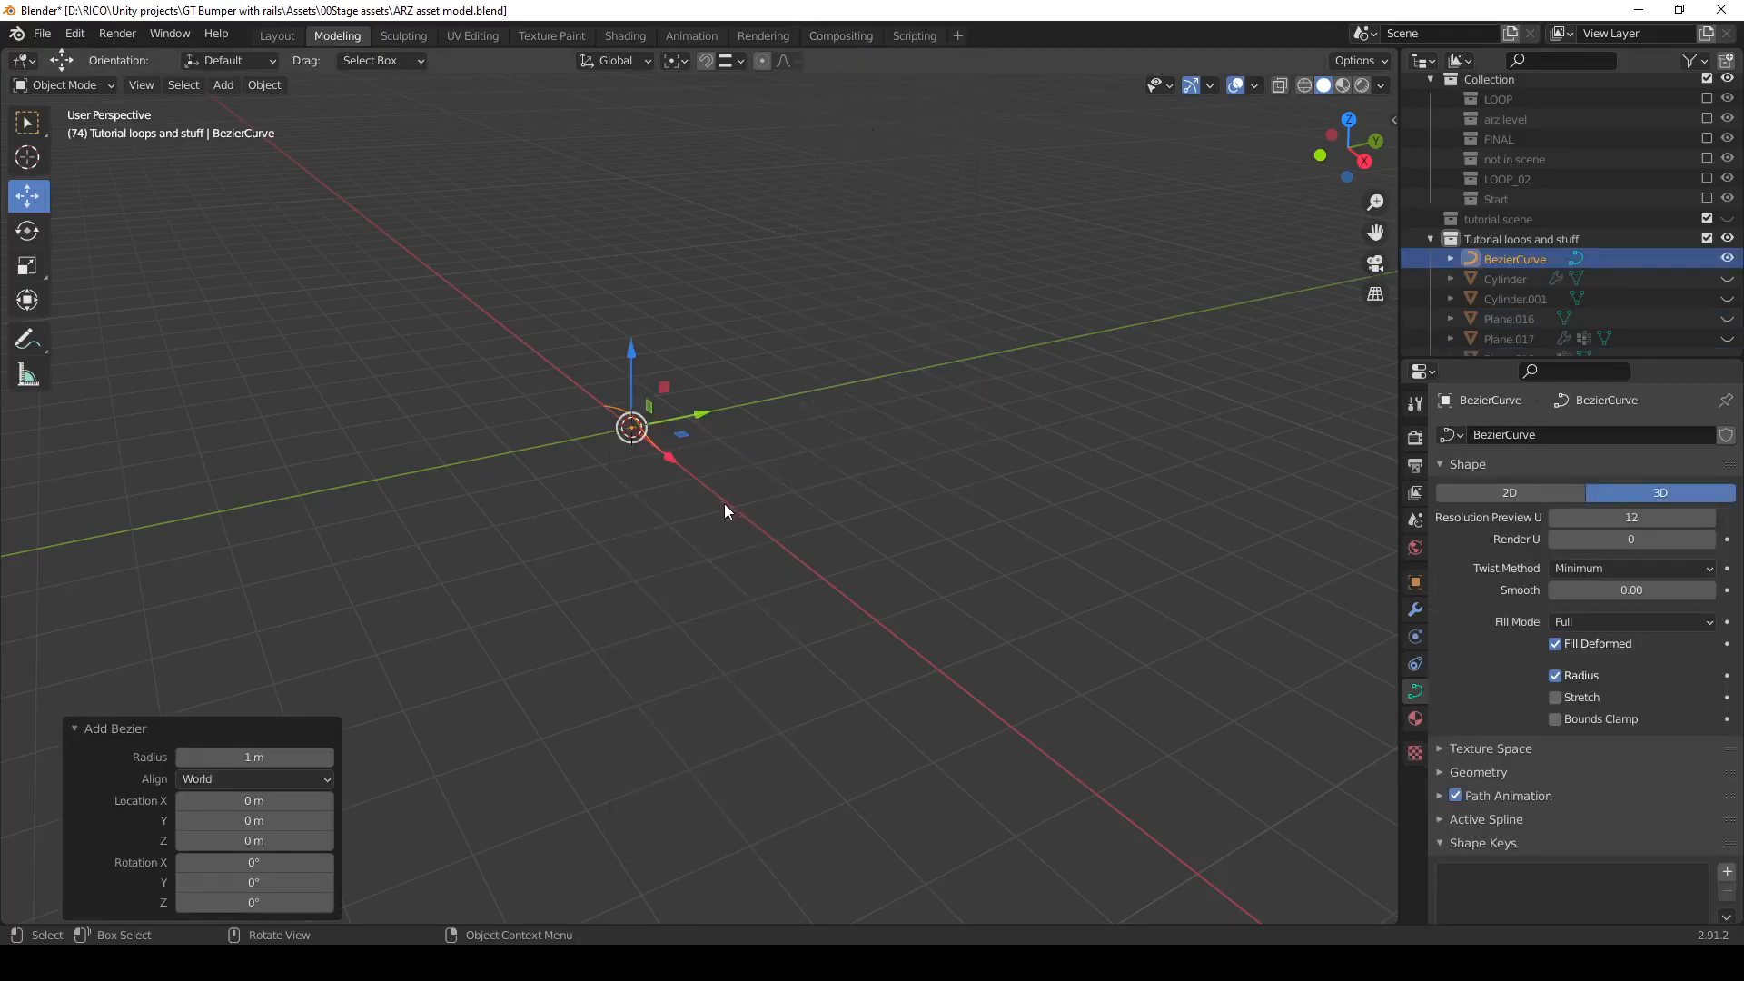
{"action": "middle_click_drag", "start_coordinate": [700, 498], "coordinate": [576, 426]}
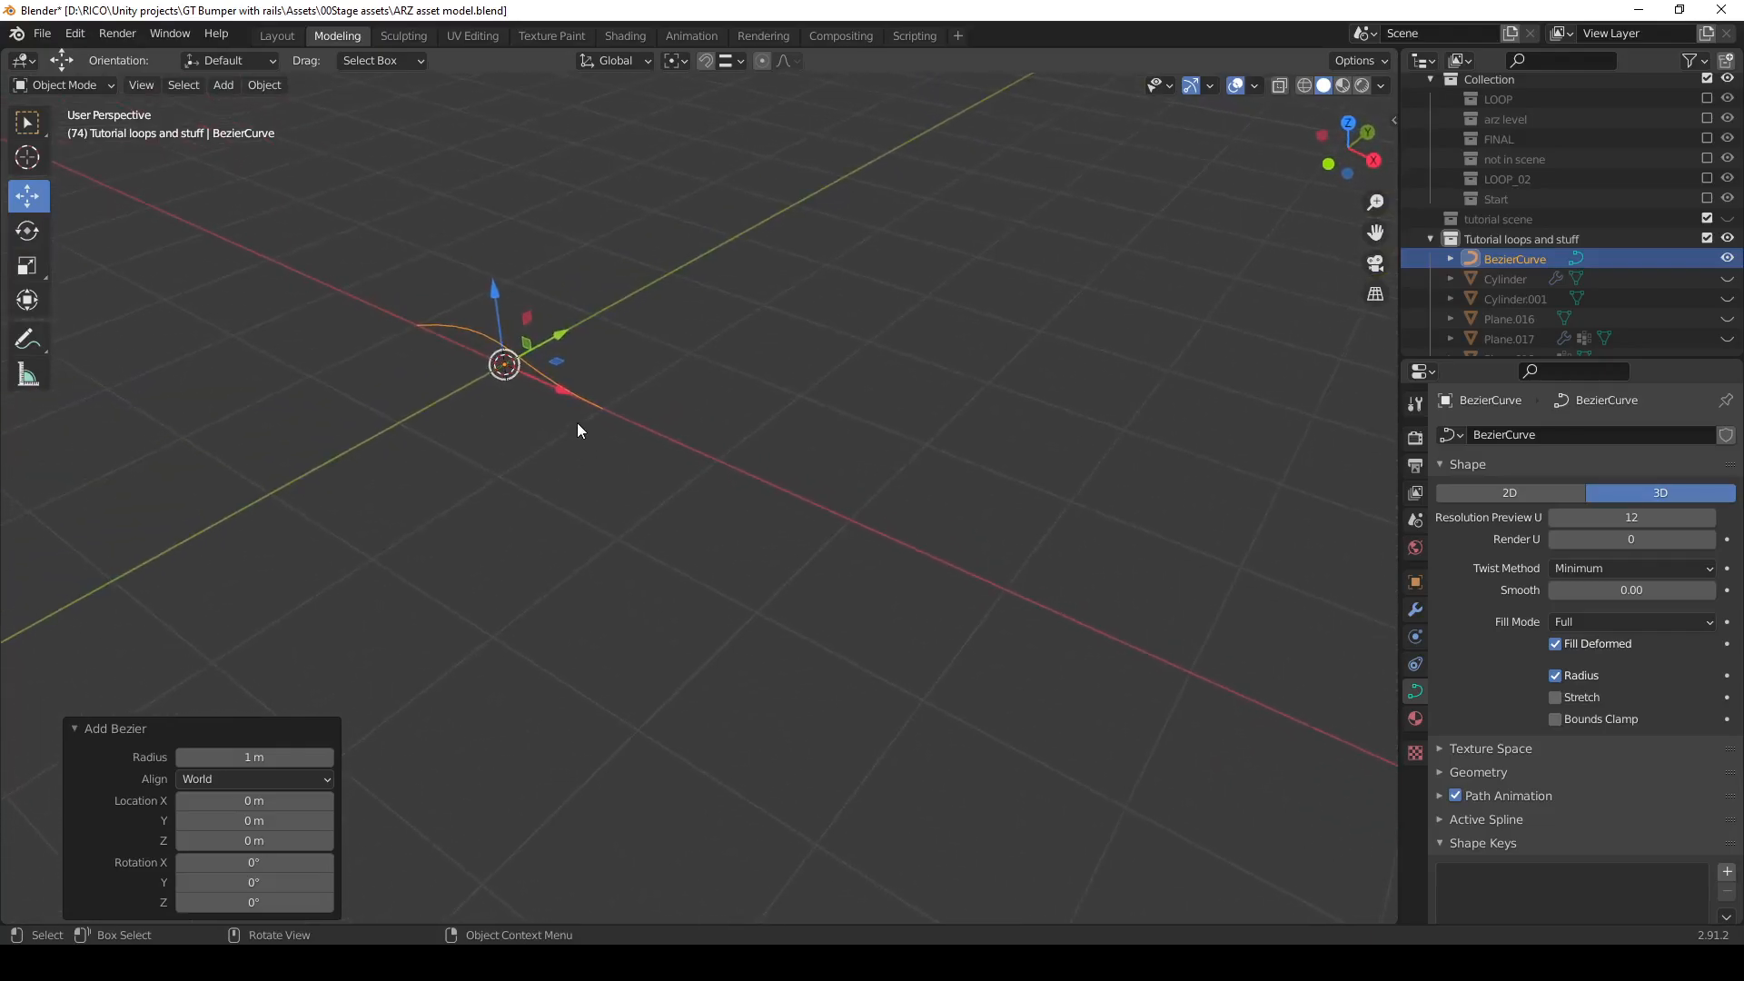
{"action": "key", "text": "KP_Decimal"}
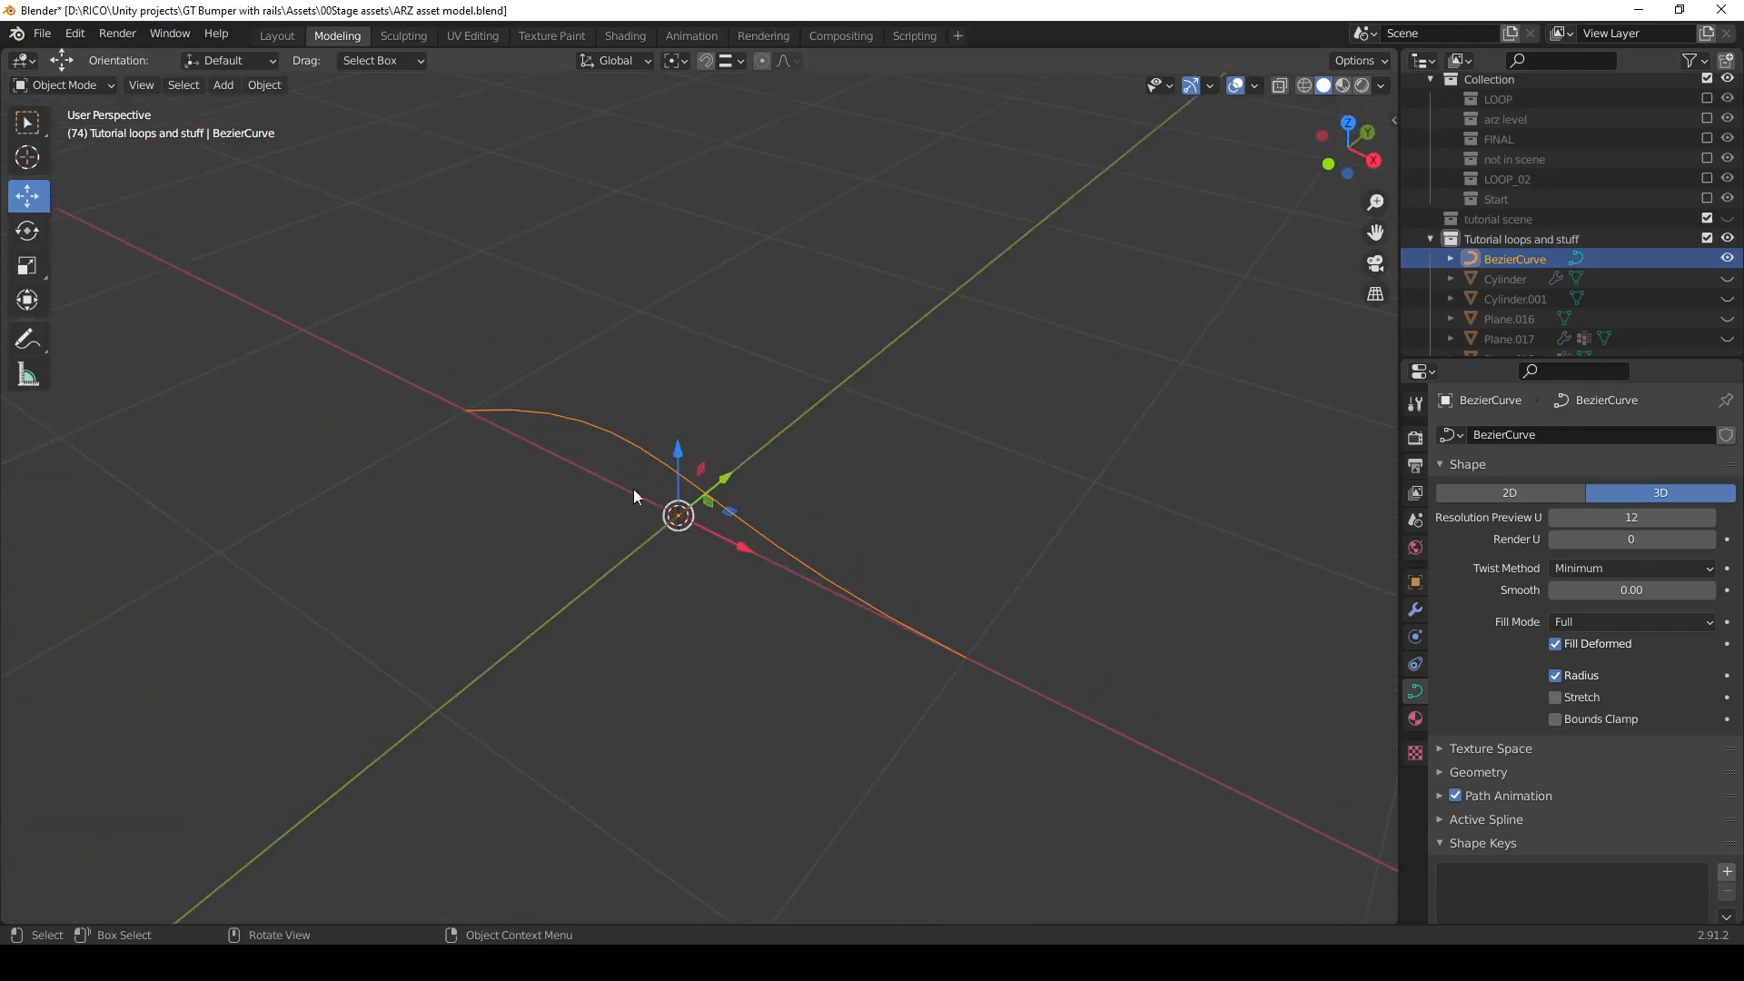
Enter edit mode on the Bezier curve and delete the control point at its positive X end.
{"action": "key", "text": "Tab"}
{"action": "middle_click_drag", "start_coordinate": [748, 603], "coordinate": [938, 618]}
{"action": "left_click_drag", "start_coordinate": [851, 426], "coordinate": [1076, 678]}
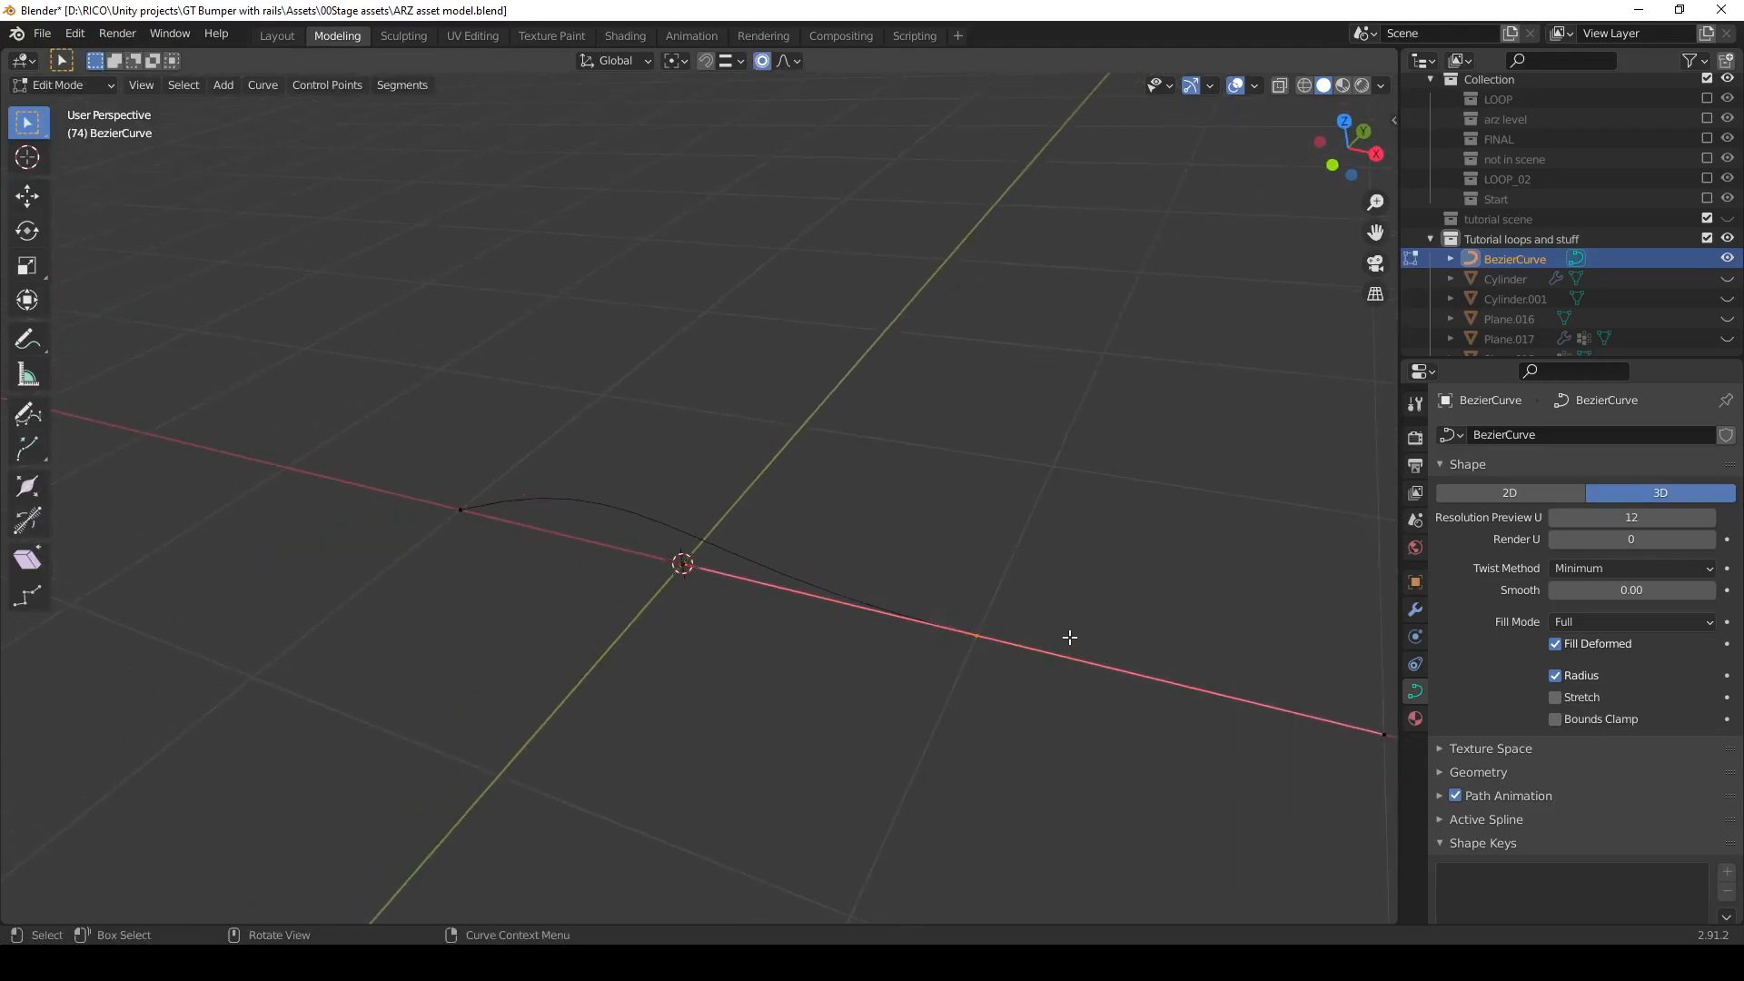
{"action": "key", "text": "z"}
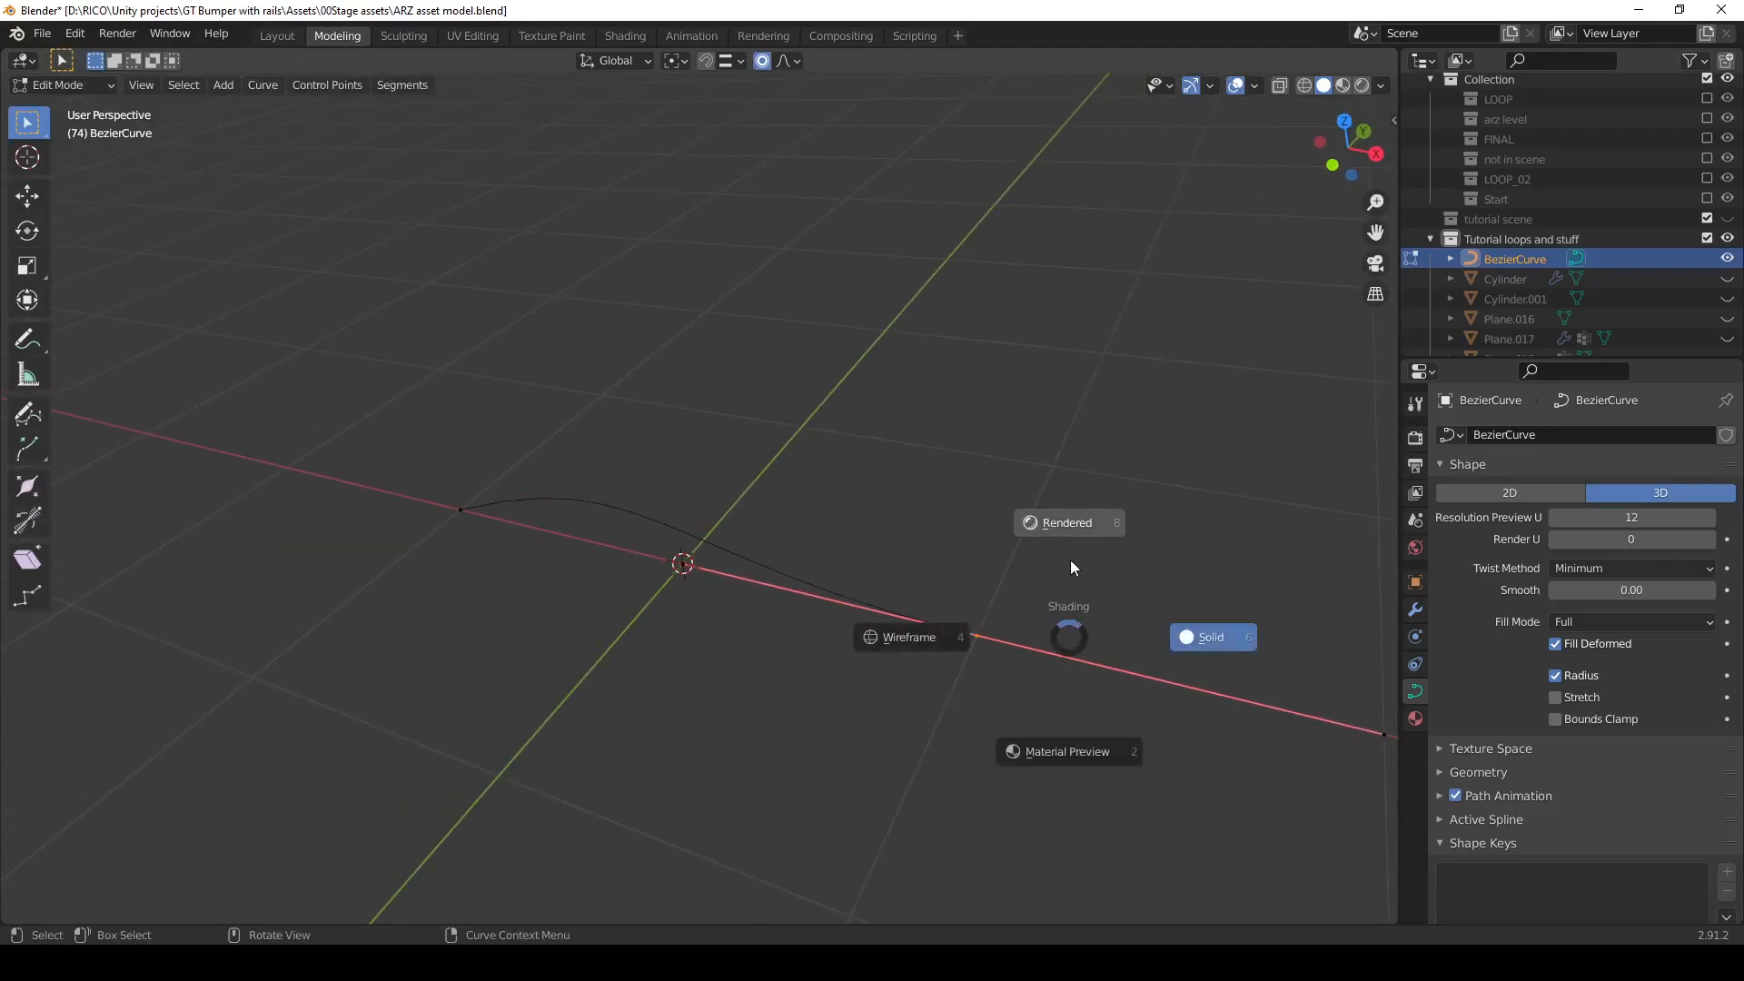
{"action": "key", "text": "Escape"}
{"action": "key", "text": "x"}
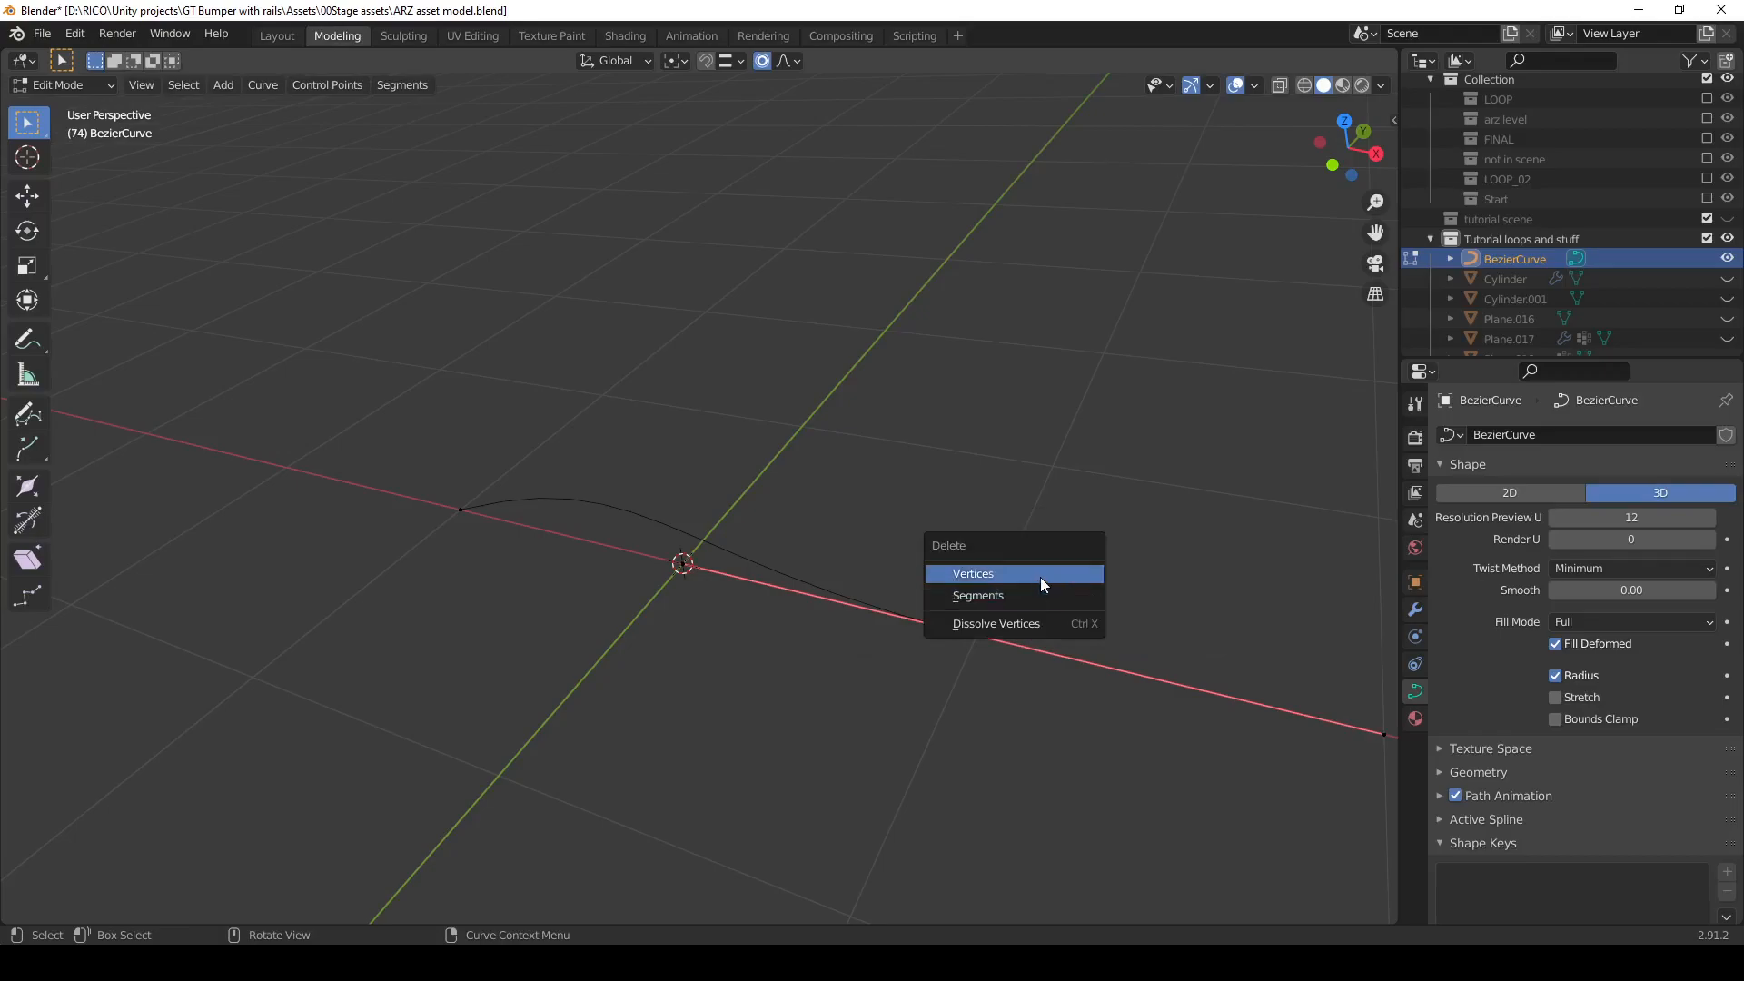
{"action": "left_click", "coordinate": [1039, 576]}
Snap the 3D cursor to the remaining control point and set the curve's origin to the 3D cursor.
{"action": "left_click_drag", "start_coordinate": [423, 477], "coordinate": [534, 577]}
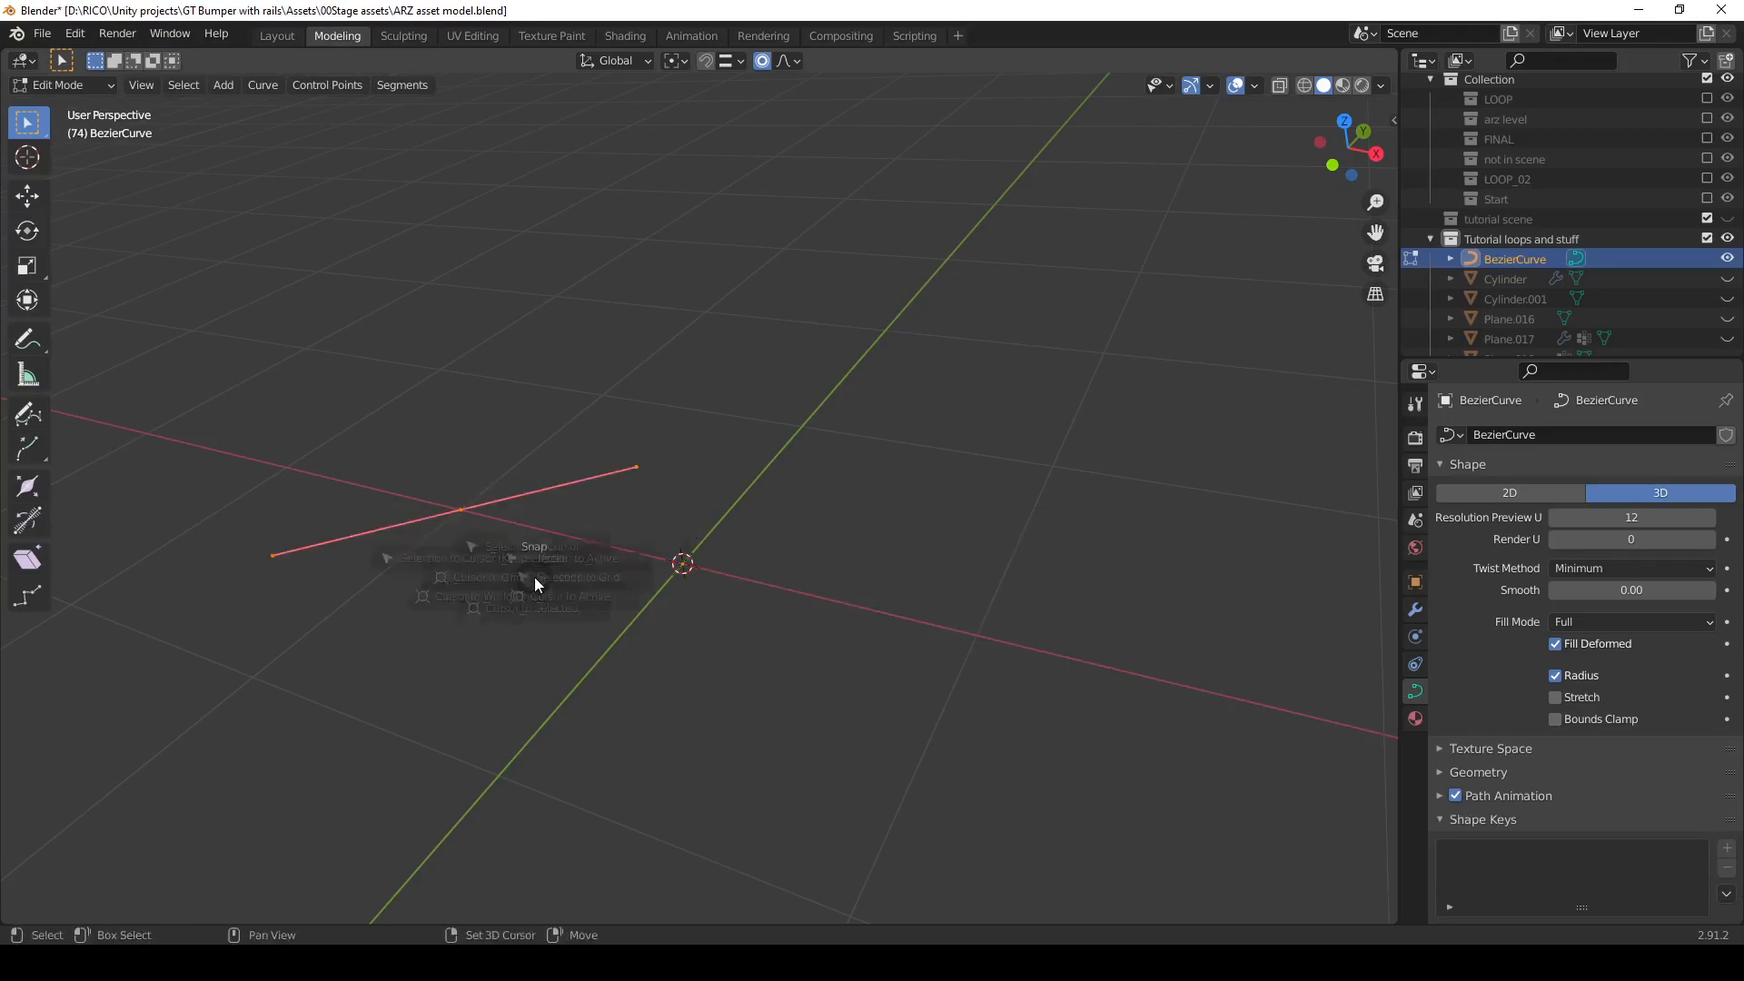
{"action": "left_click", "coordinate": [536, 692]}
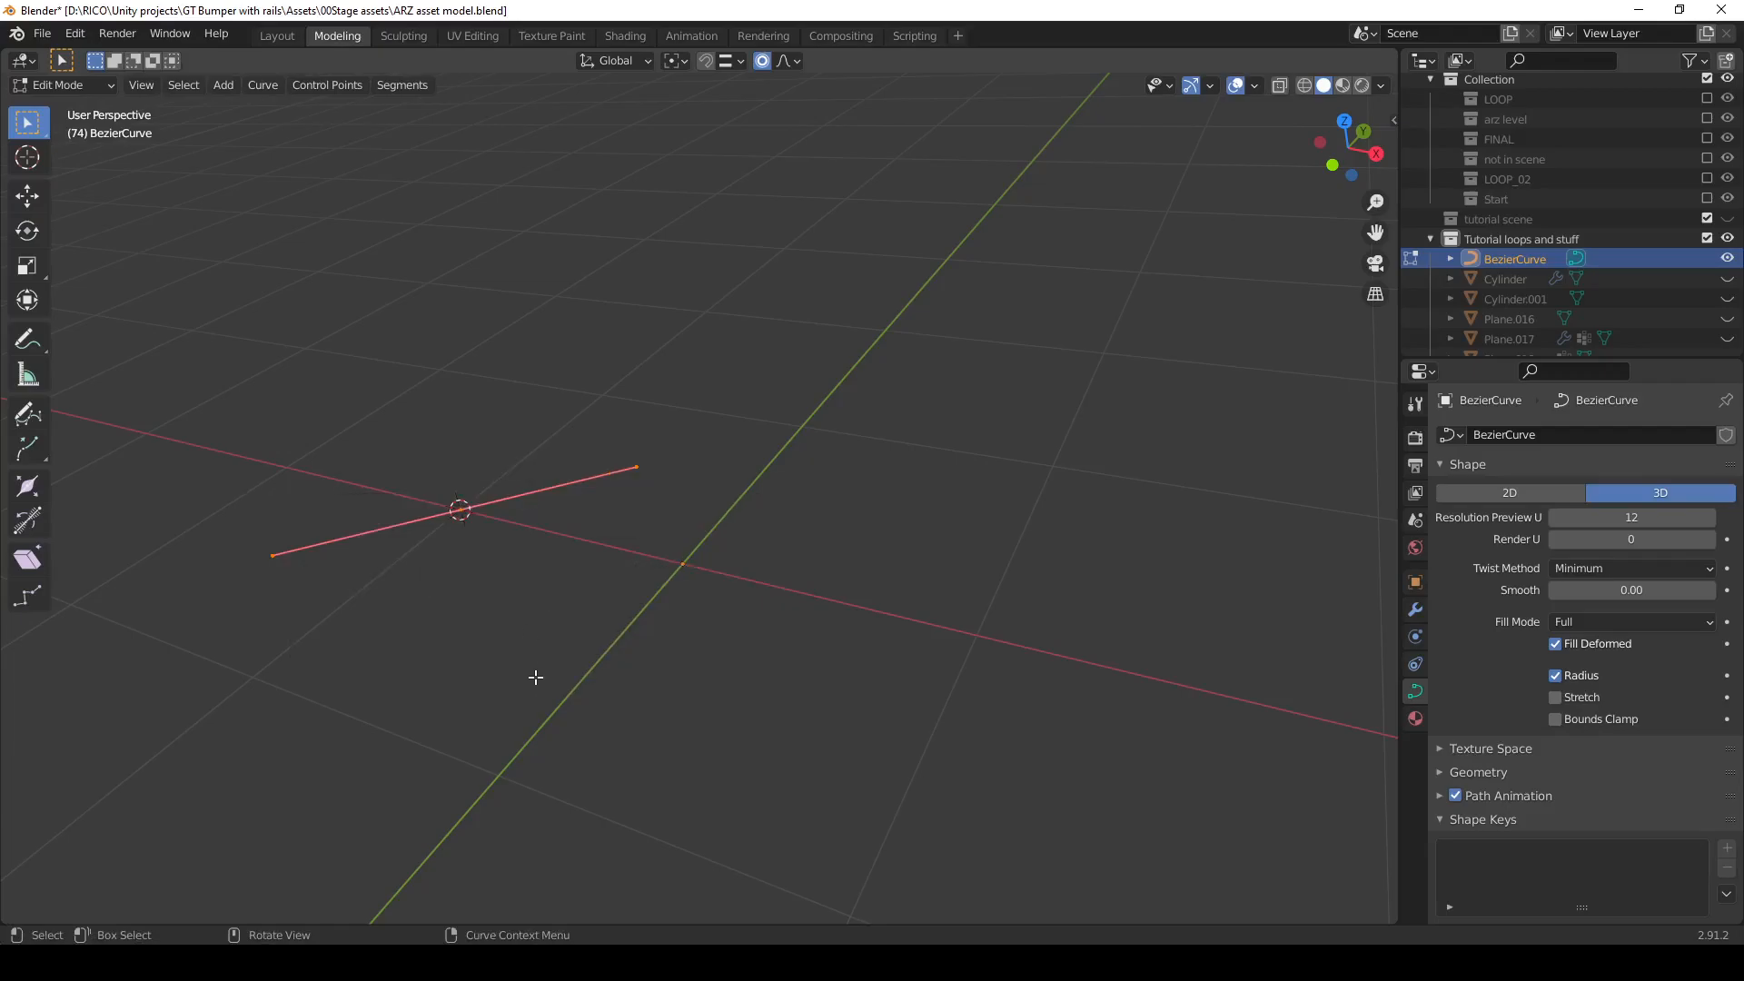
{"action": "key", "text": "Tab"}
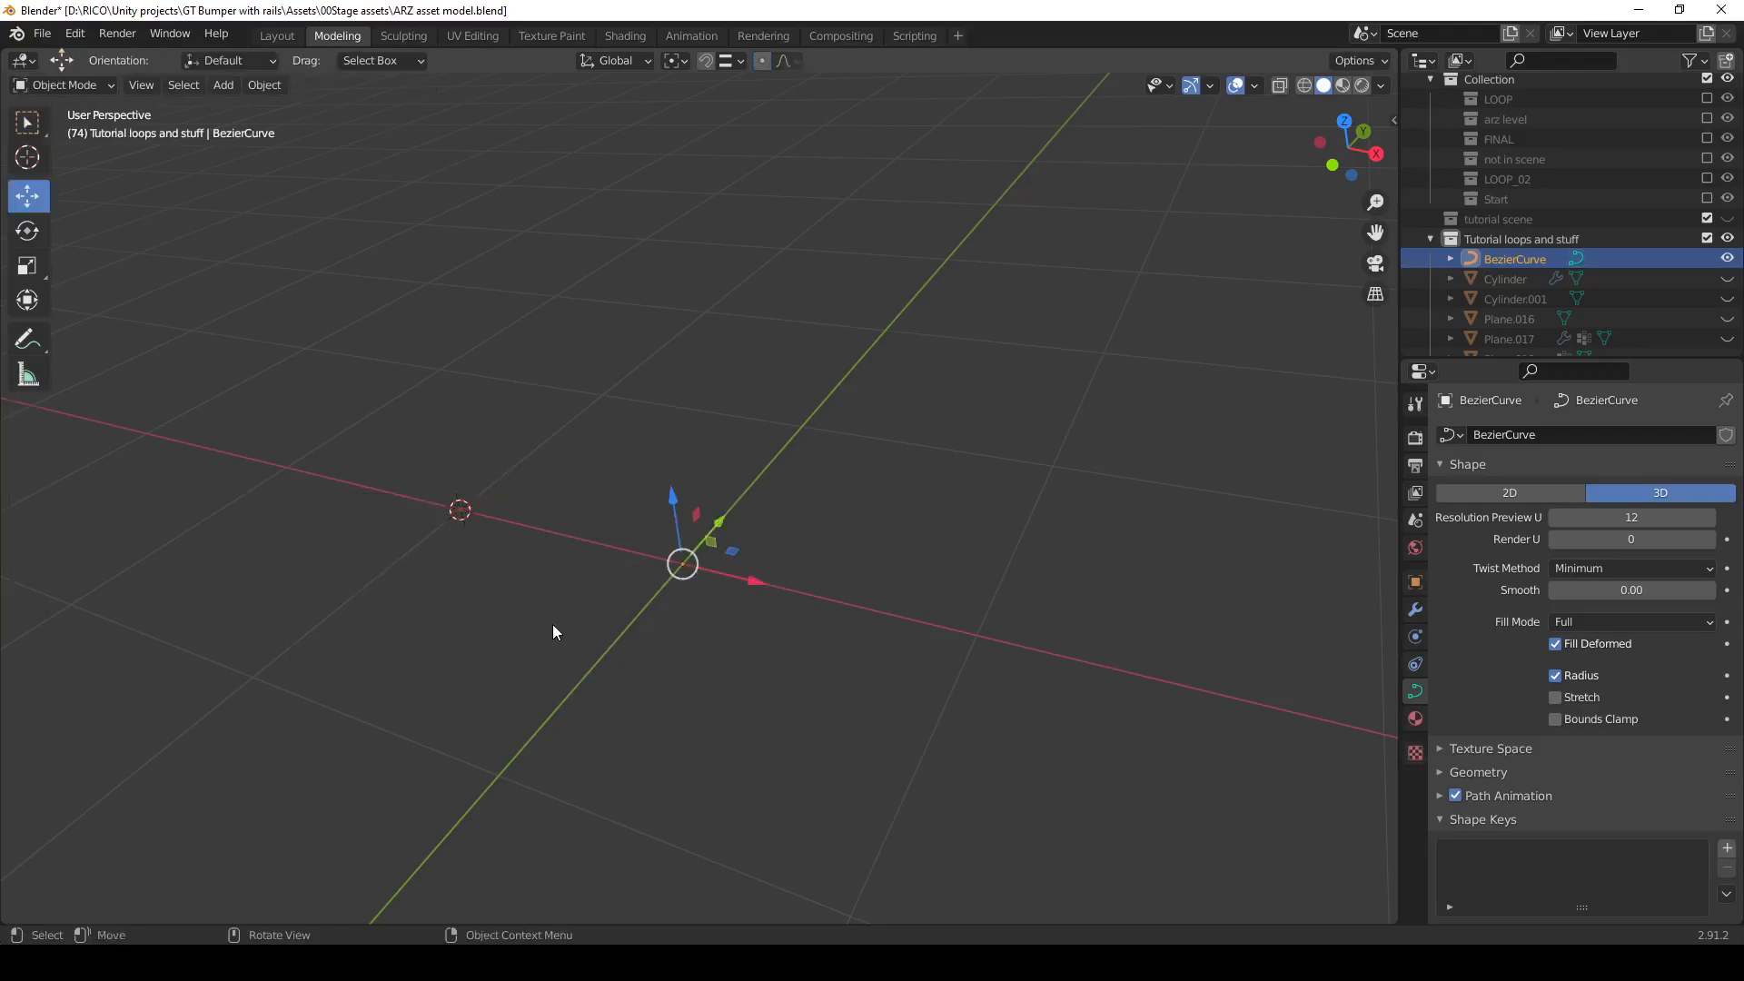
{"action": "left_click", "coordinate": [269, 89]}
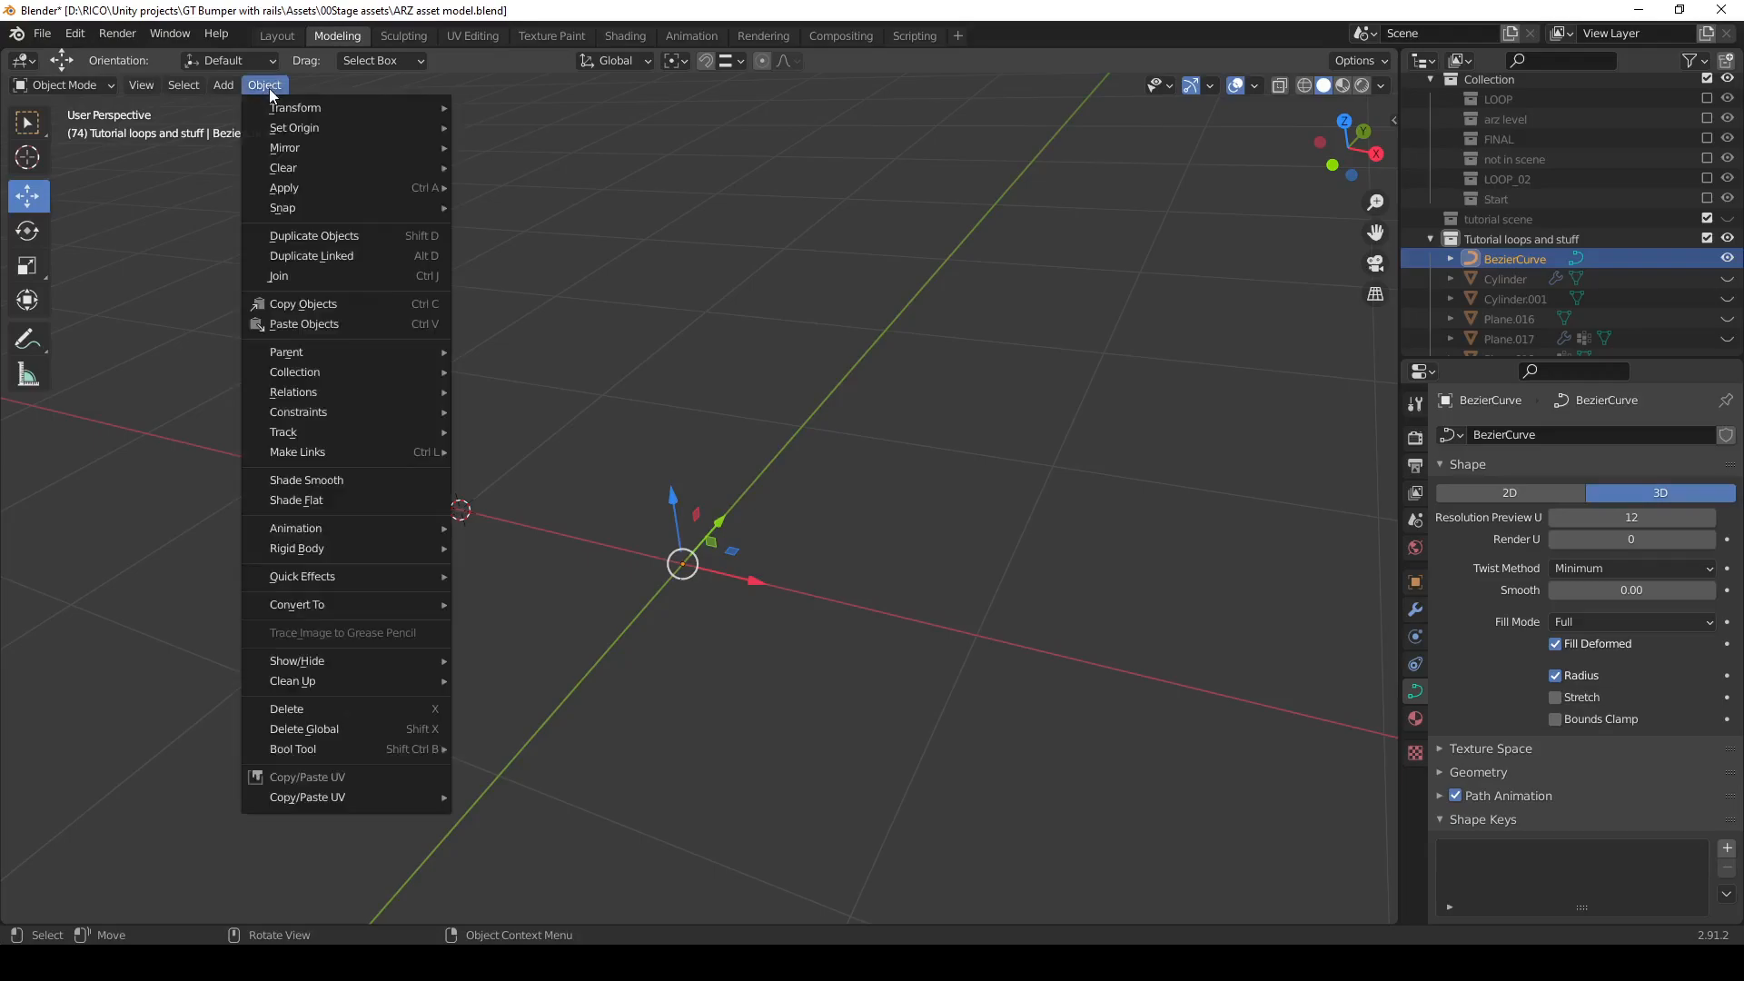
{"action": "mouse_move", "coordinate": [314, 126]}
{"action": "left_click", "coordinate": [526, 173]}
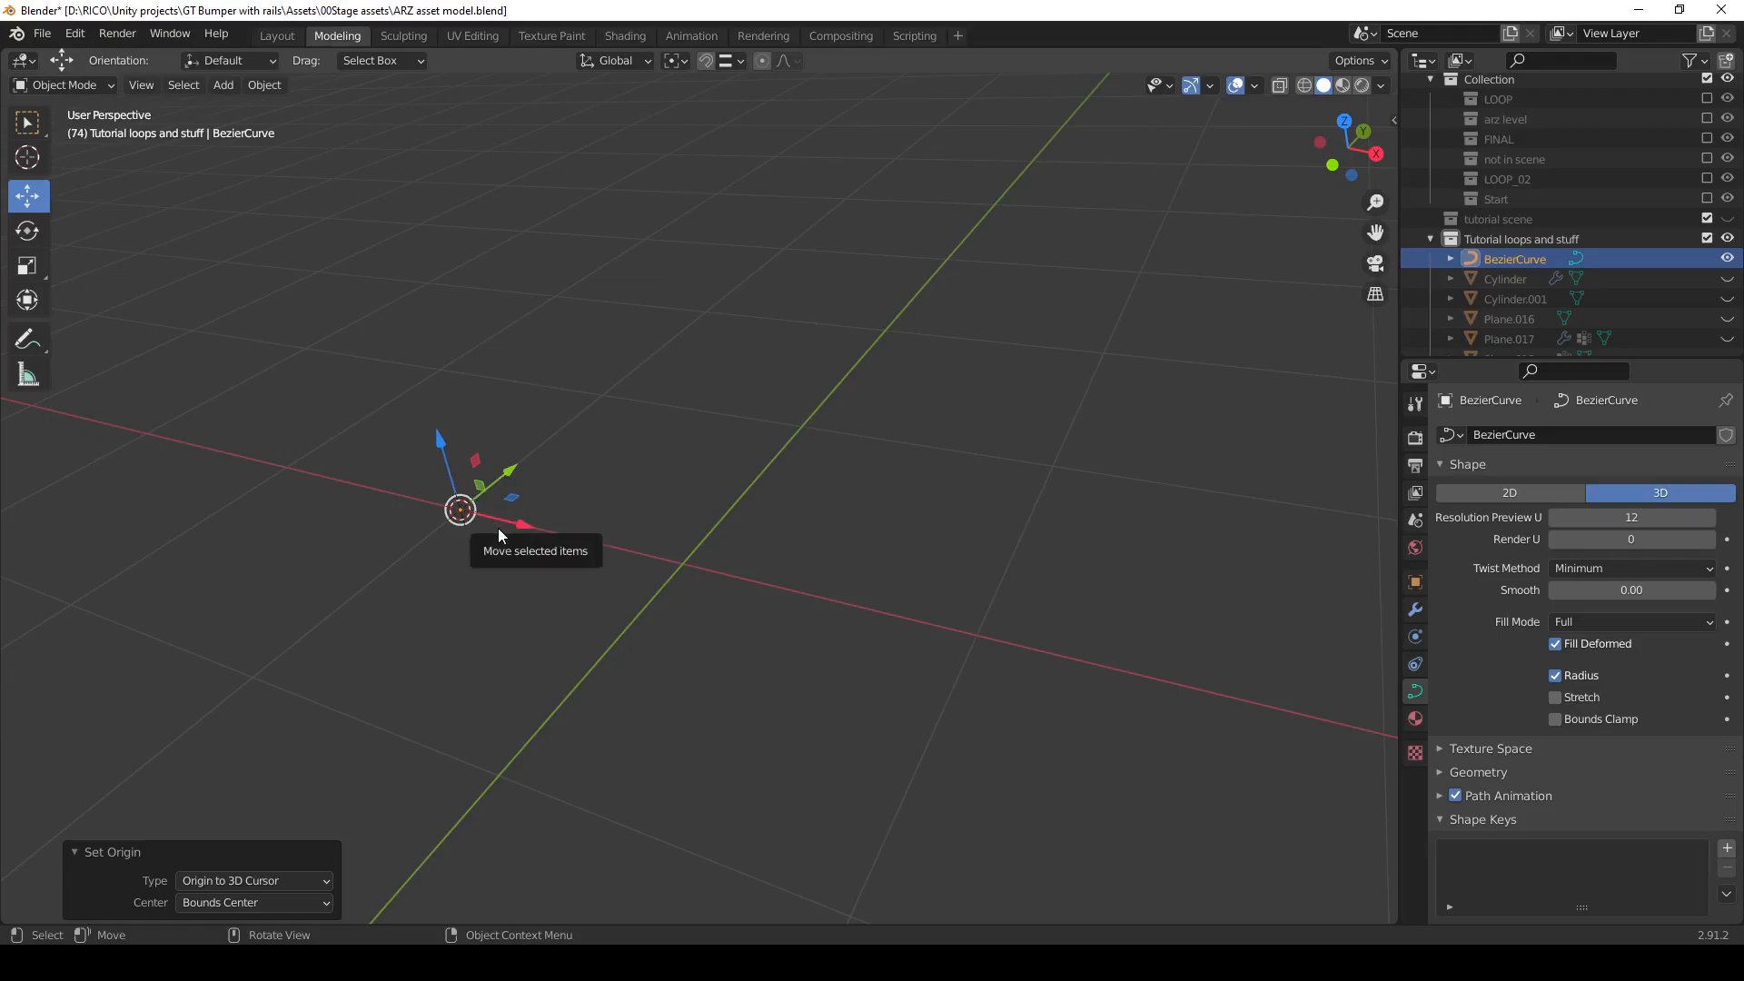
Examine the curve's origin from the right, left, back and front orthographic views.
{"action": "key", "text": "grave"}
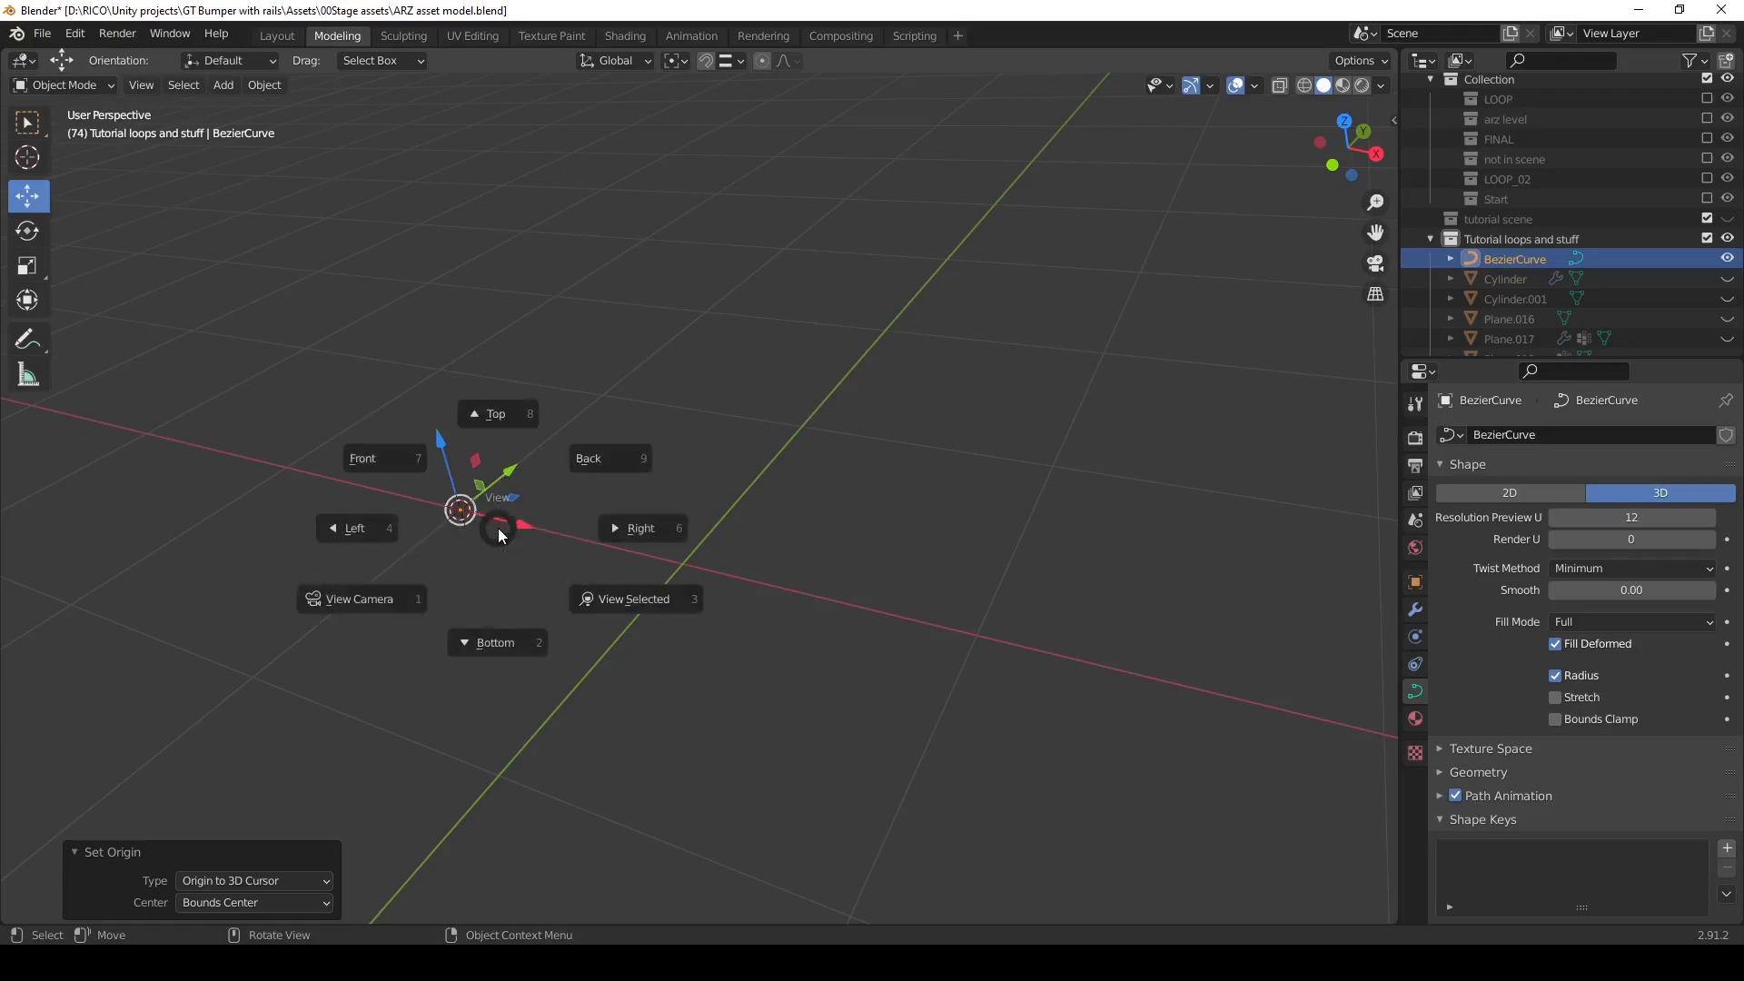
{"action": "left_click", "coordinate": [642, 531]}
{"action": "key", "text": "grave"}
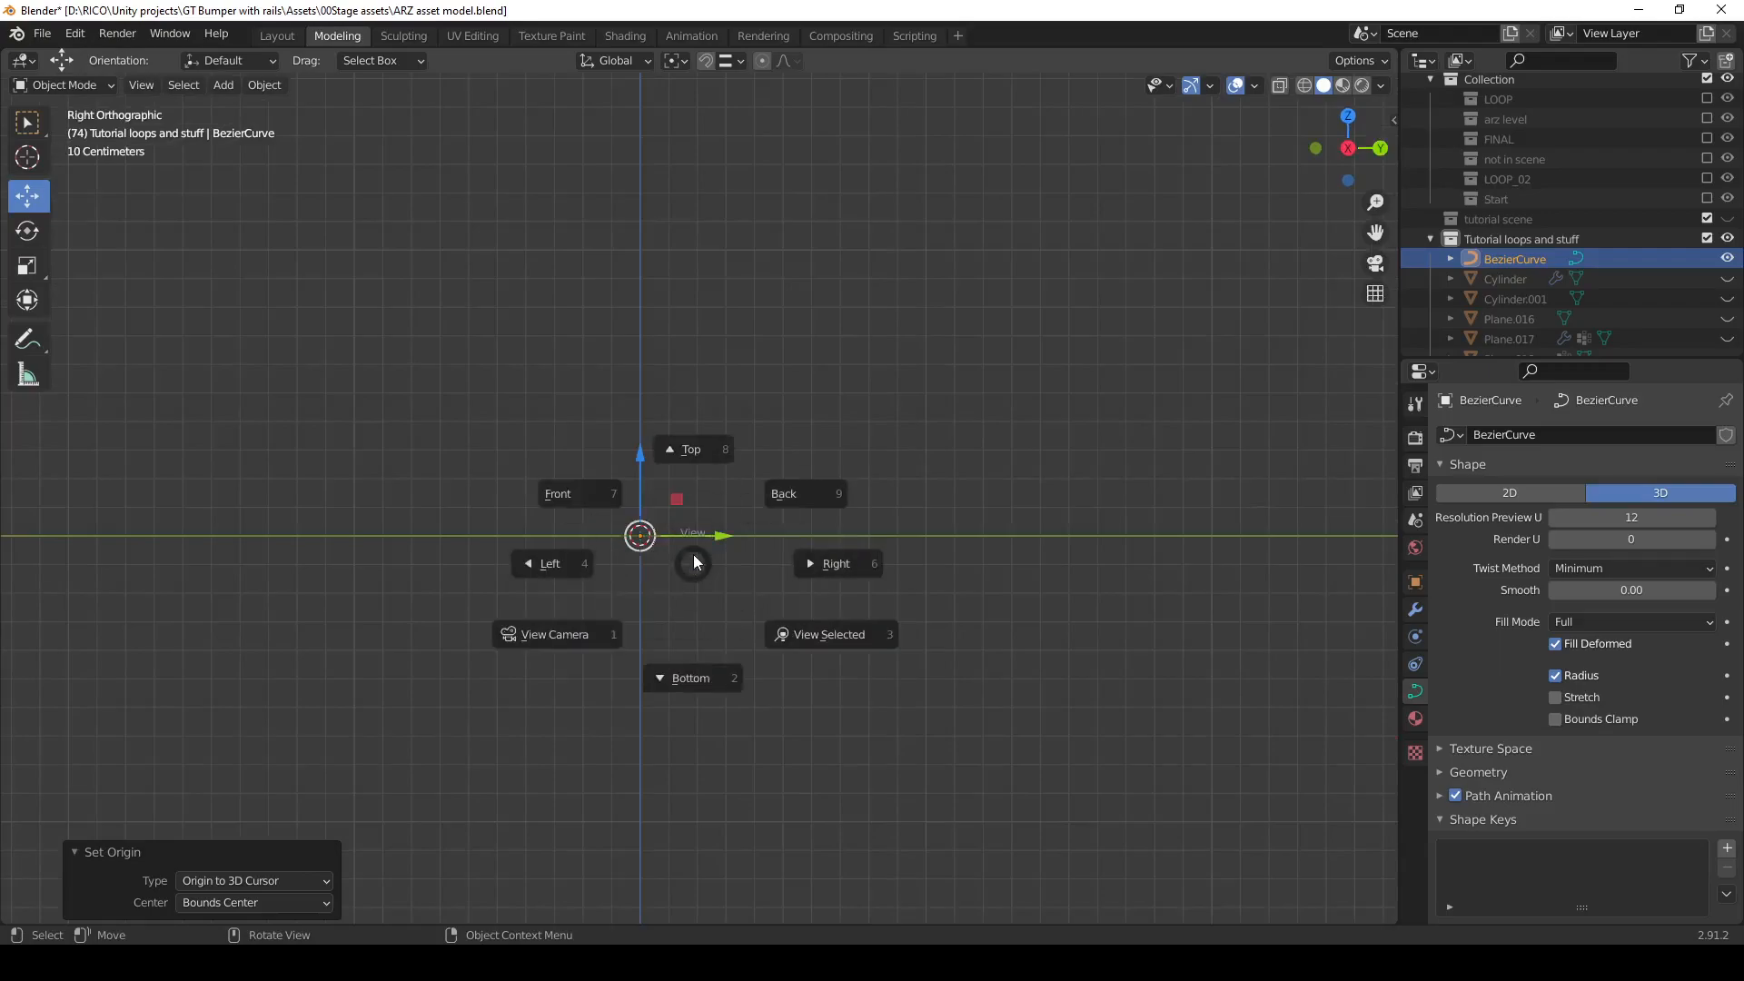
{"action": "left_click", "coordinate": [557, 563]}
{"action": "key", "text": "grave"}
{"action": "left_click", "coordinate": [672, 488]}
{"action": "key", "text": "grave"}
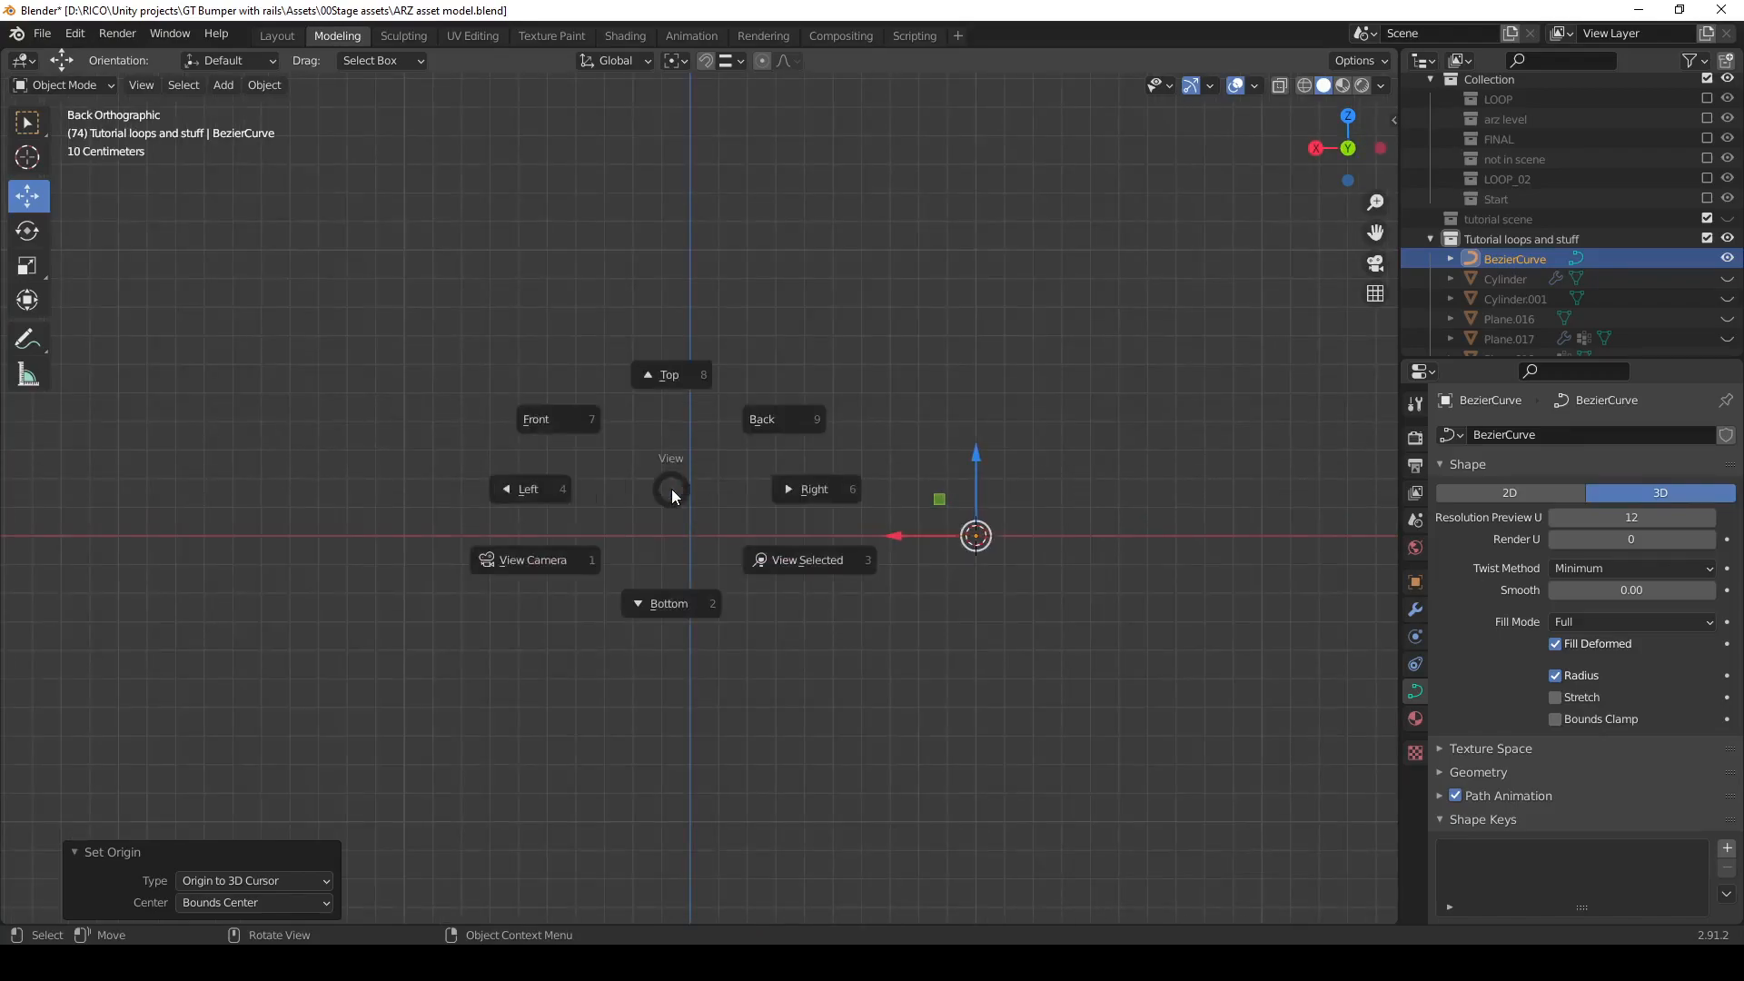
{"action": "left_click", "coordinate": [558, 427]}
{"action": "scroll", "coordinate": [627, 629], "scroll_direction": "down", "scroll_amount": 2}
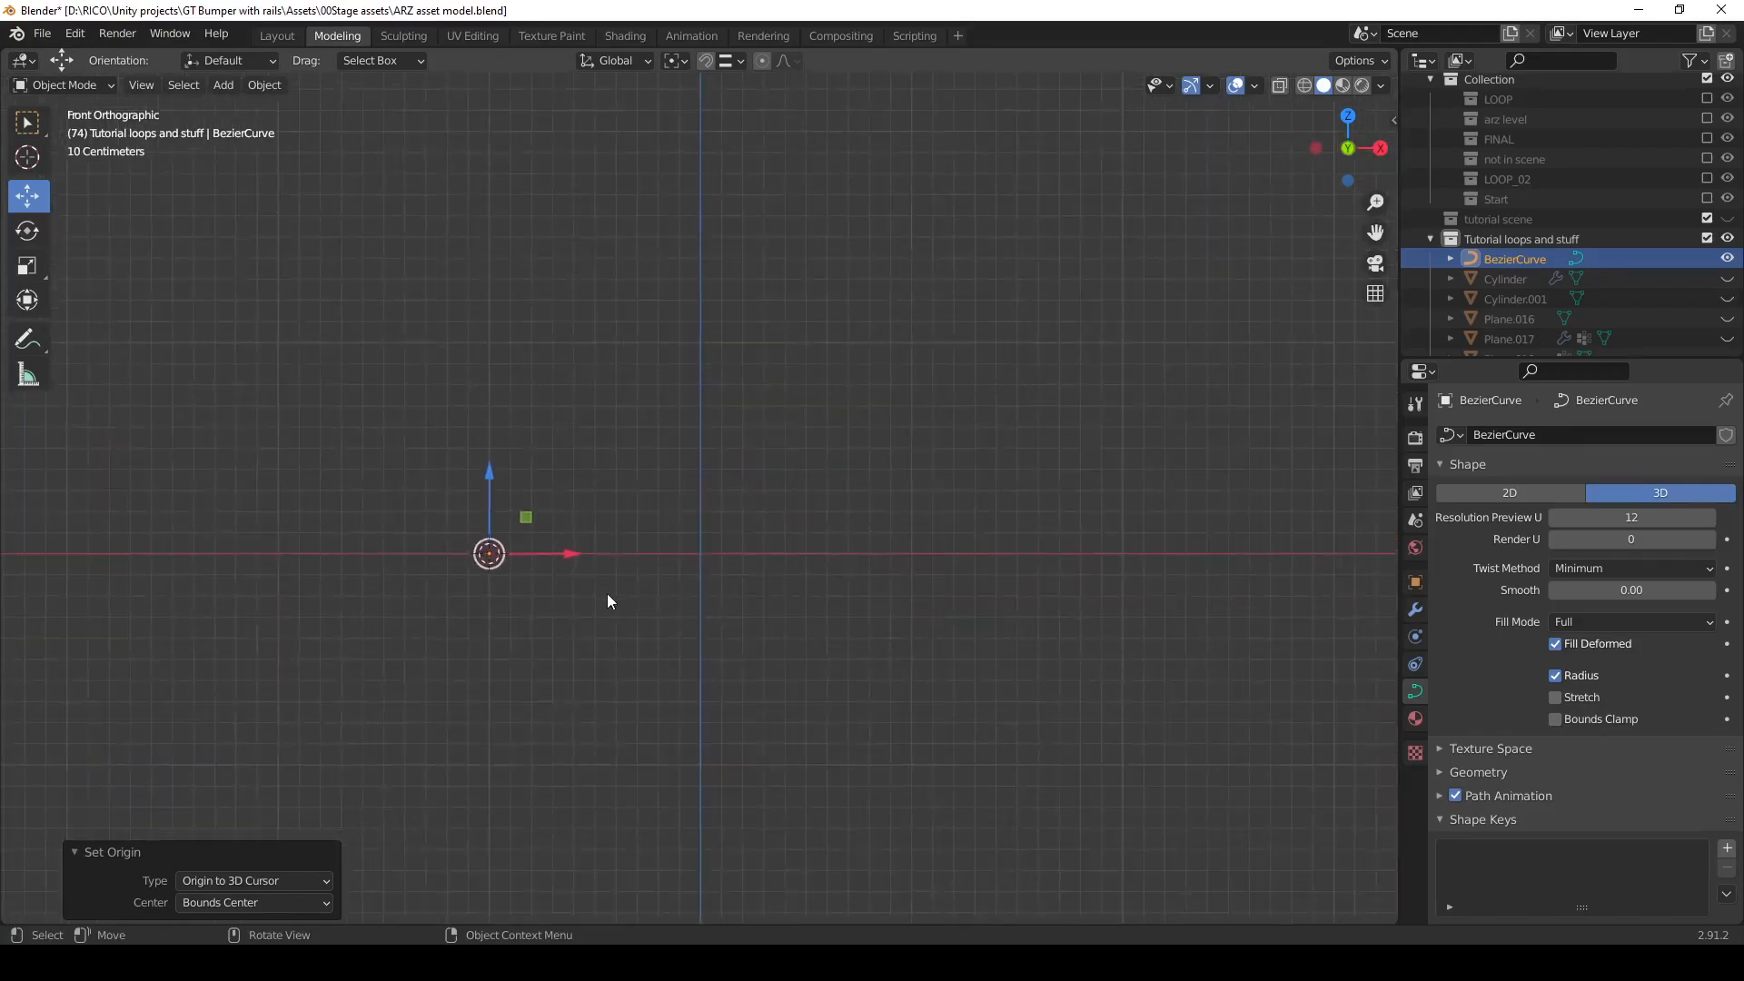
{"action": "scroll", "coordinate": [508, 567], "scroll_direction": "up", "scroll_amount": 2}
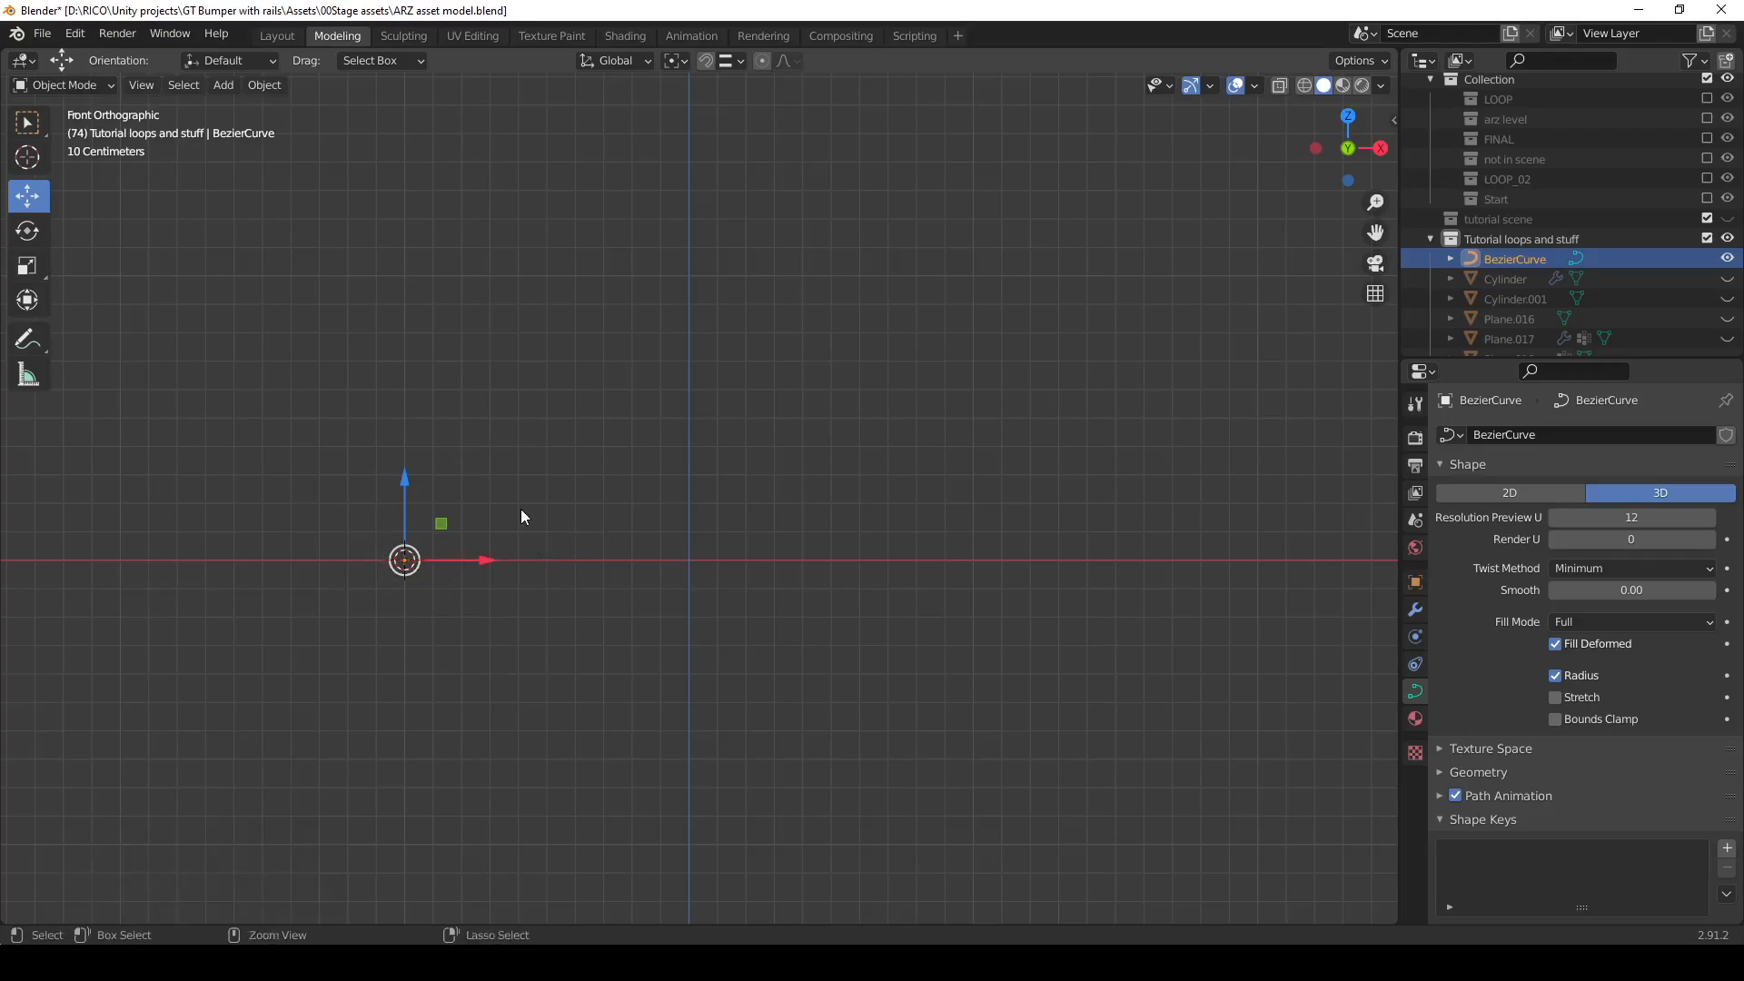
{"action": "middle_click_drag", "start_coordinate": [542, 543], "coordinate": [452, 594]}
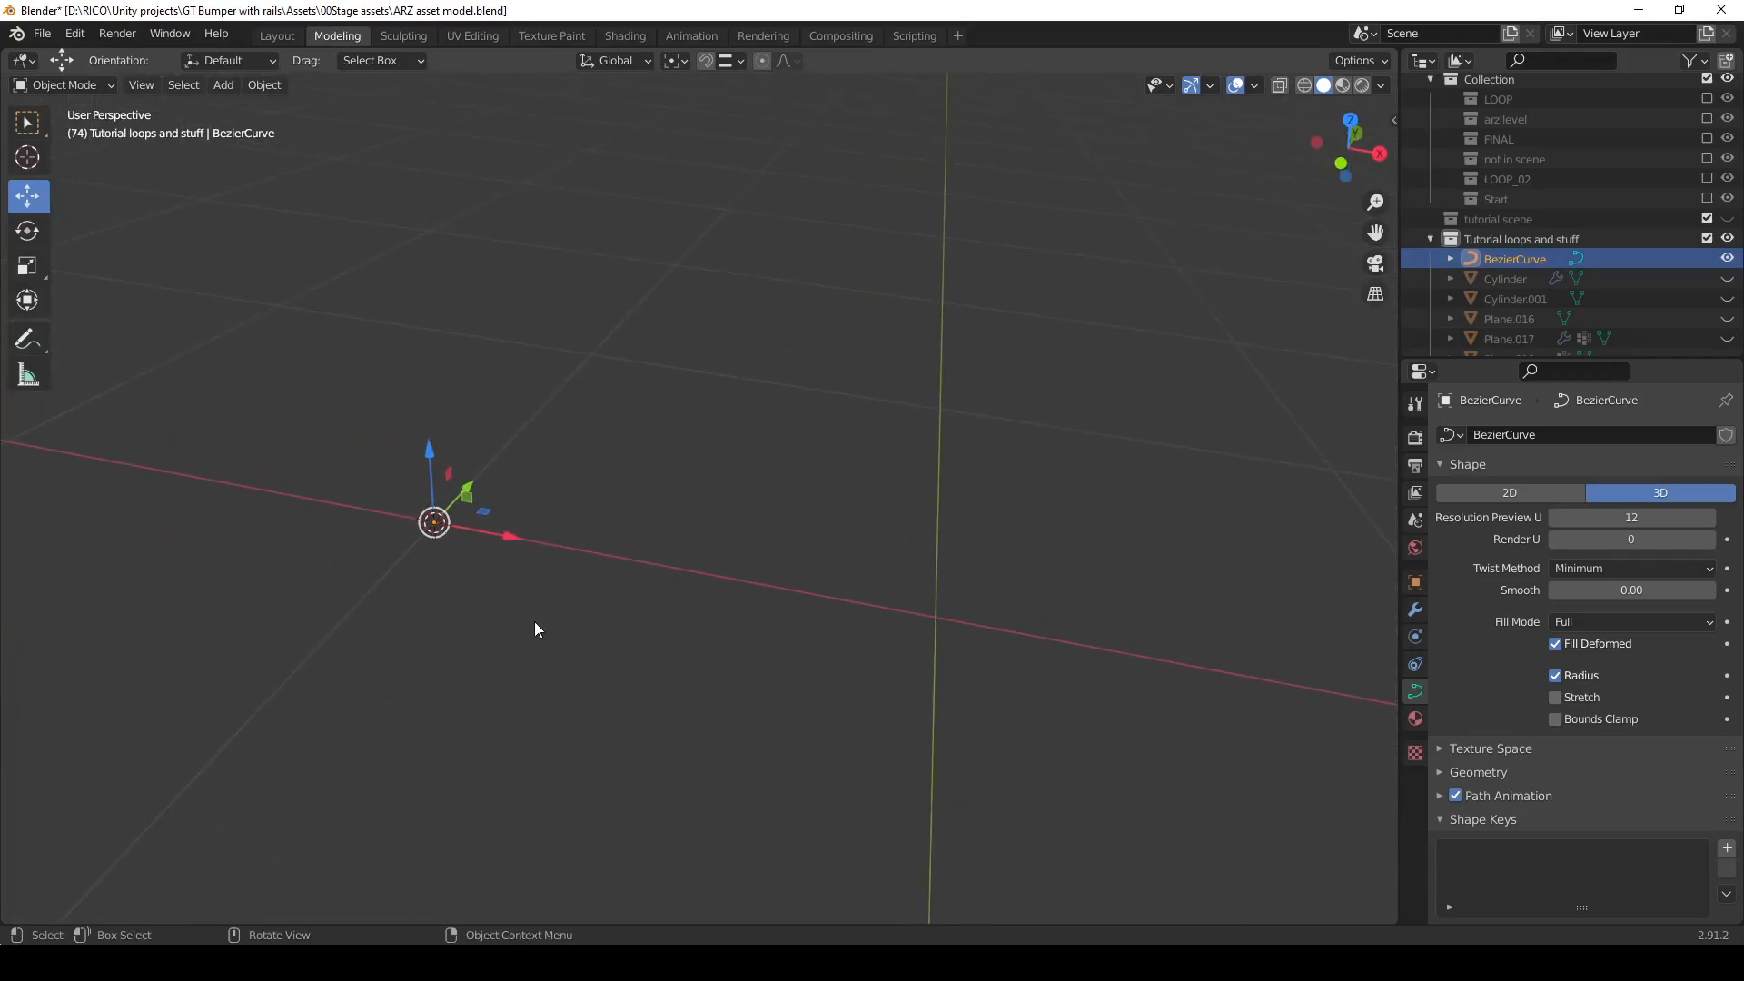
In front view, extend the curve from its remaining point with three points rising gently along X to about 0.455 m.
{"action": "key", "text": "Tab"}
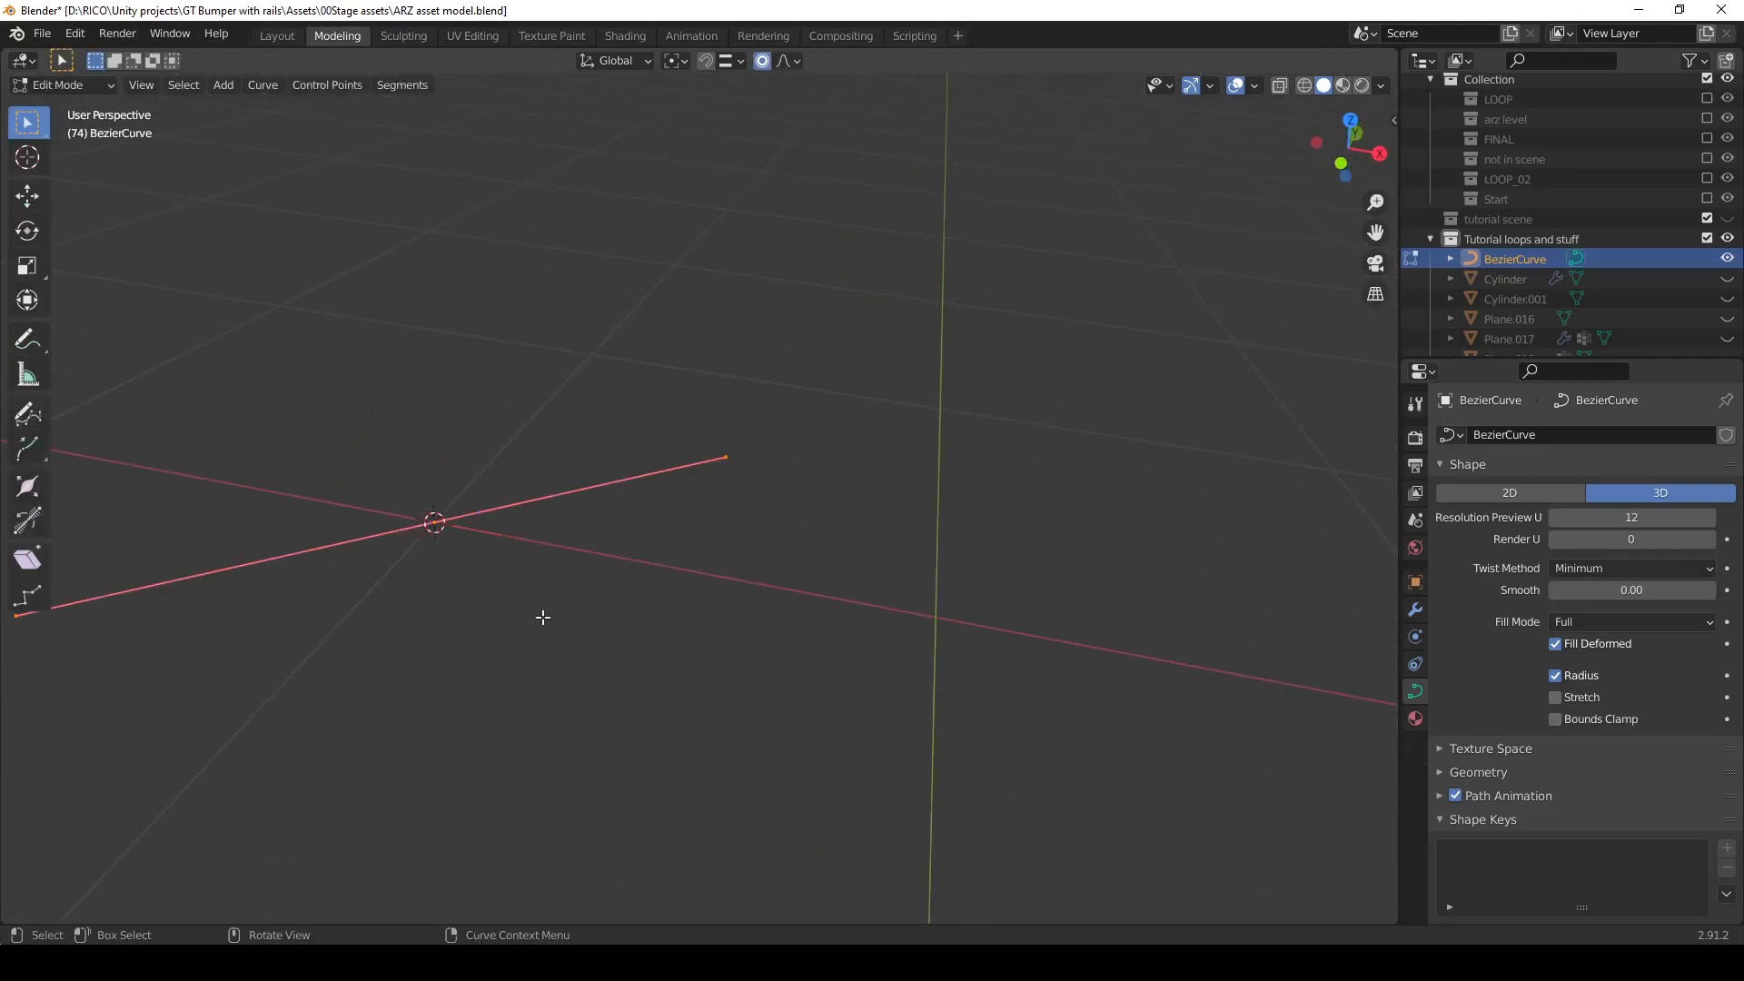
{"action": "key", "text": "grave"}
{"action": "left_click", "coordinate": [495, 538]}
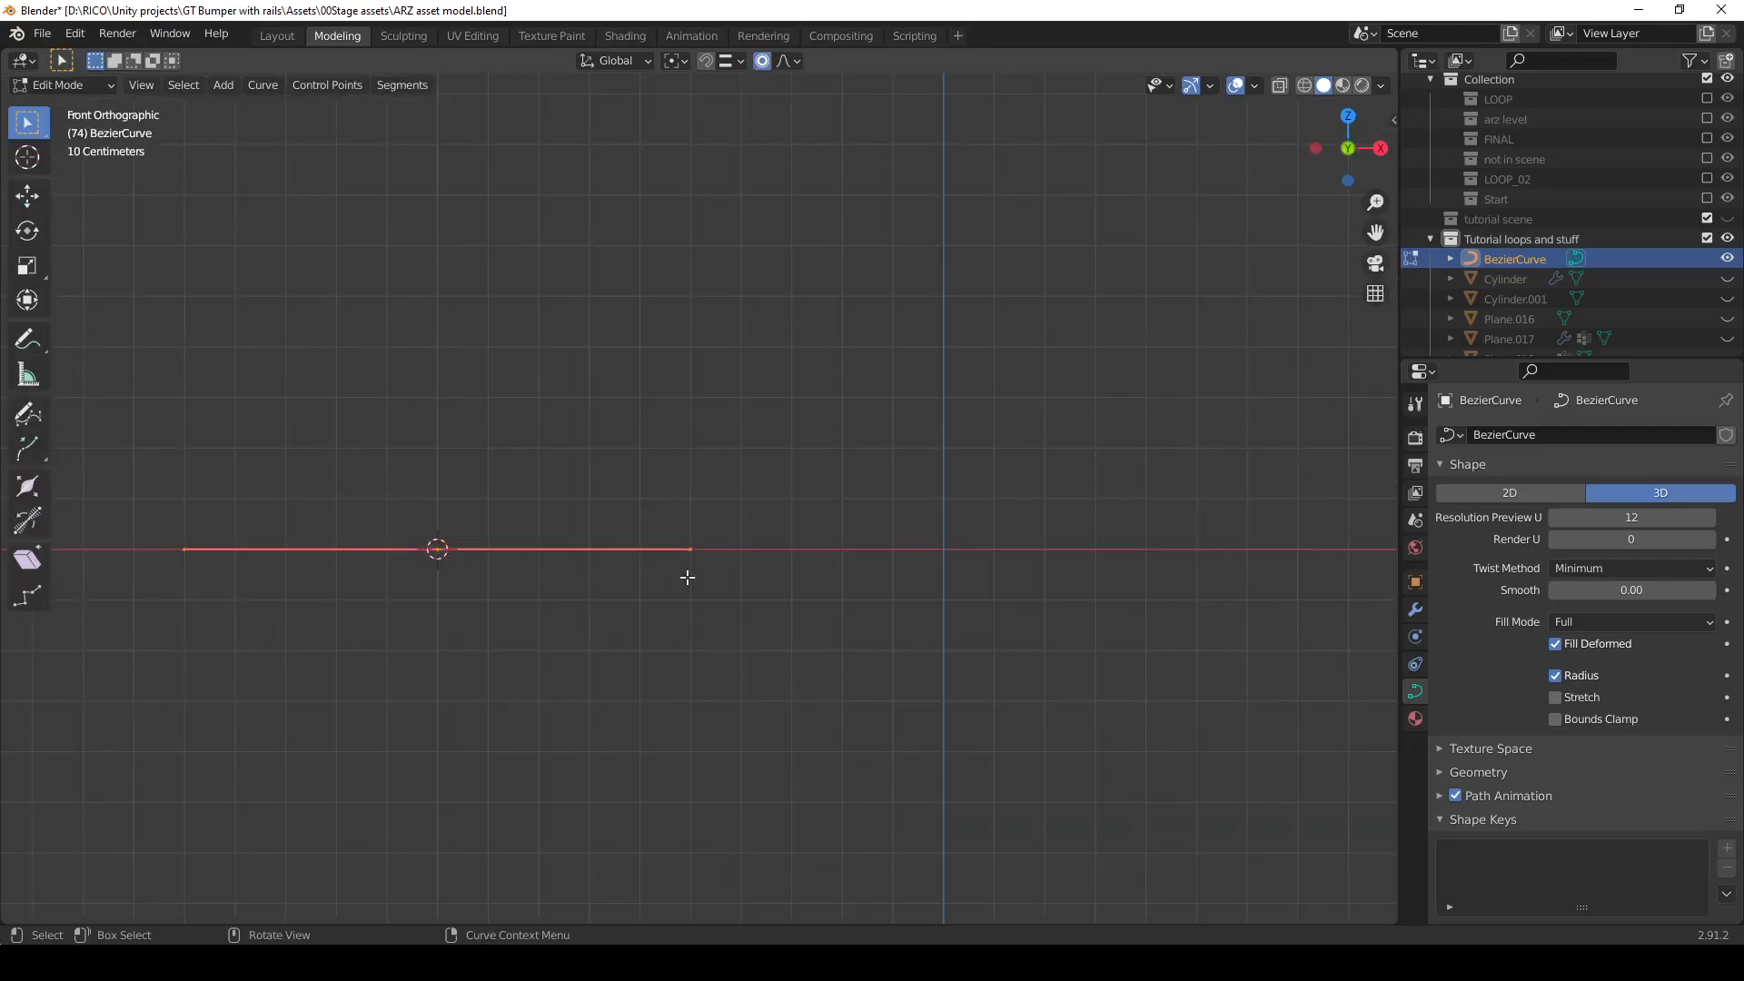
{"action": "right_click", "coordinate": [747, 506]}
{"action": "left_click_drag", "start_coordinate": [397, 501], "coordinate": [491, 605]}
{"action": "right_click", "coordinate": [769, 475], "text": "ctrl"}
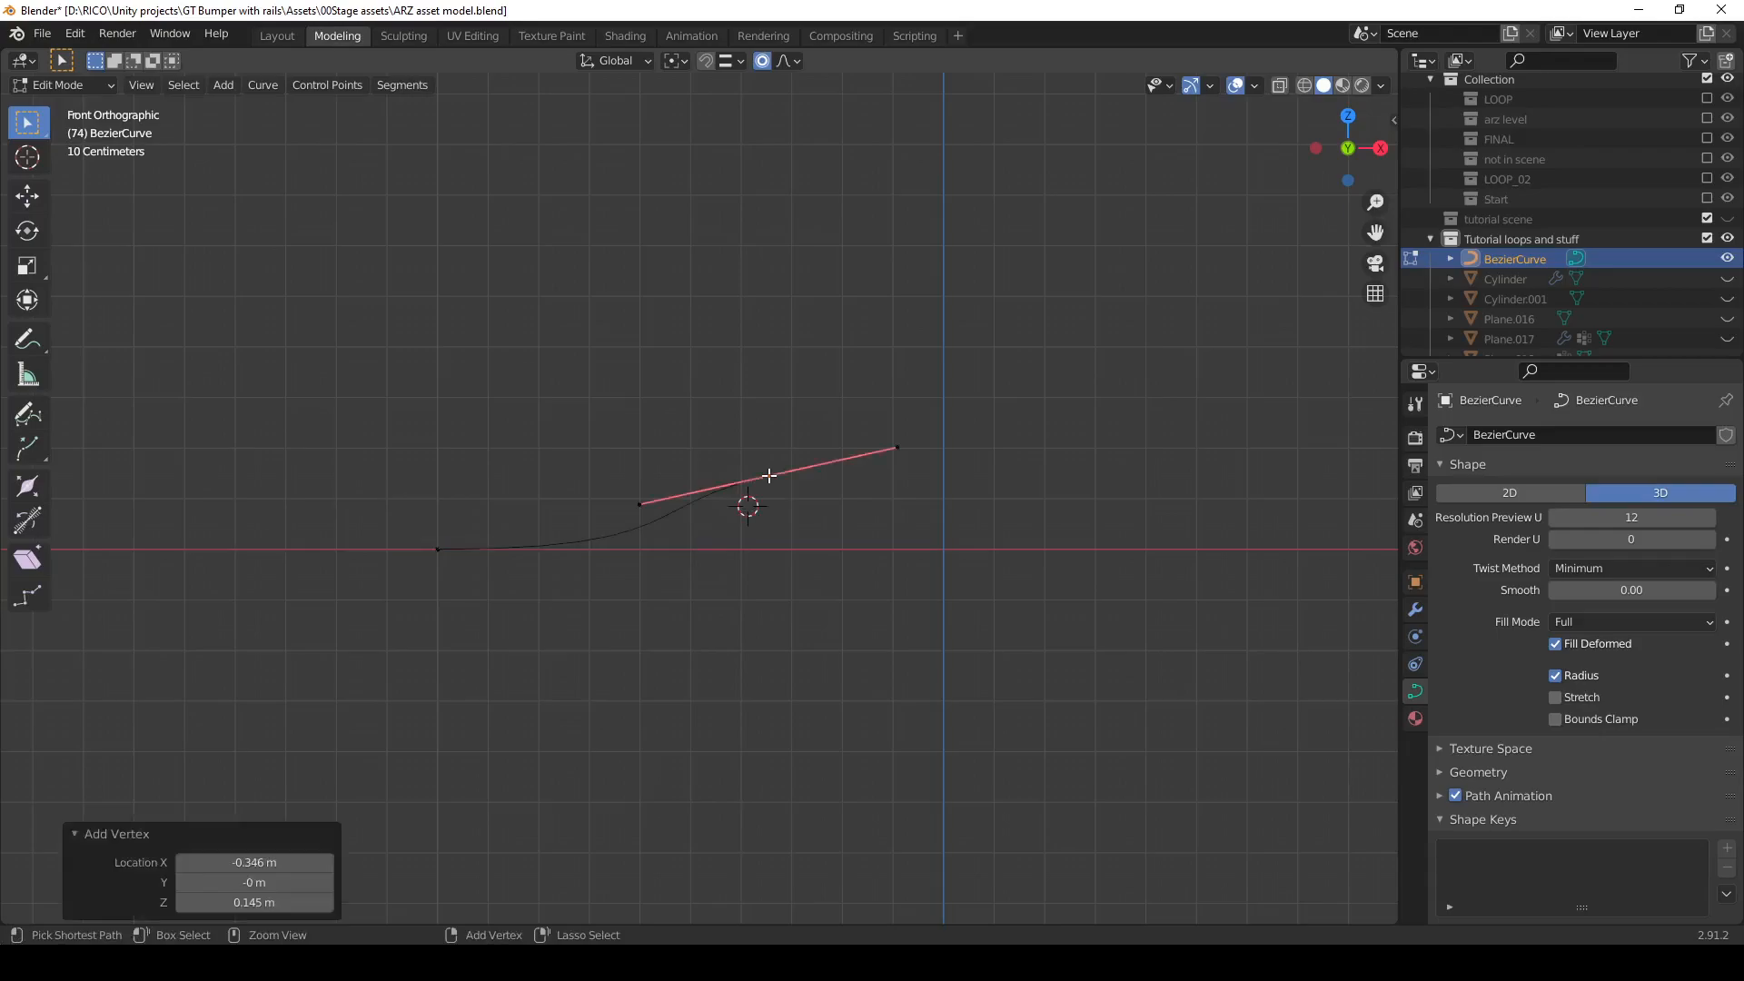
{"action": "right_click", "coordinate": [994, 440], "text": "ctrl"}
{"action": "right_click", "coordinate": [1173, 426], "text": "ctrl"}
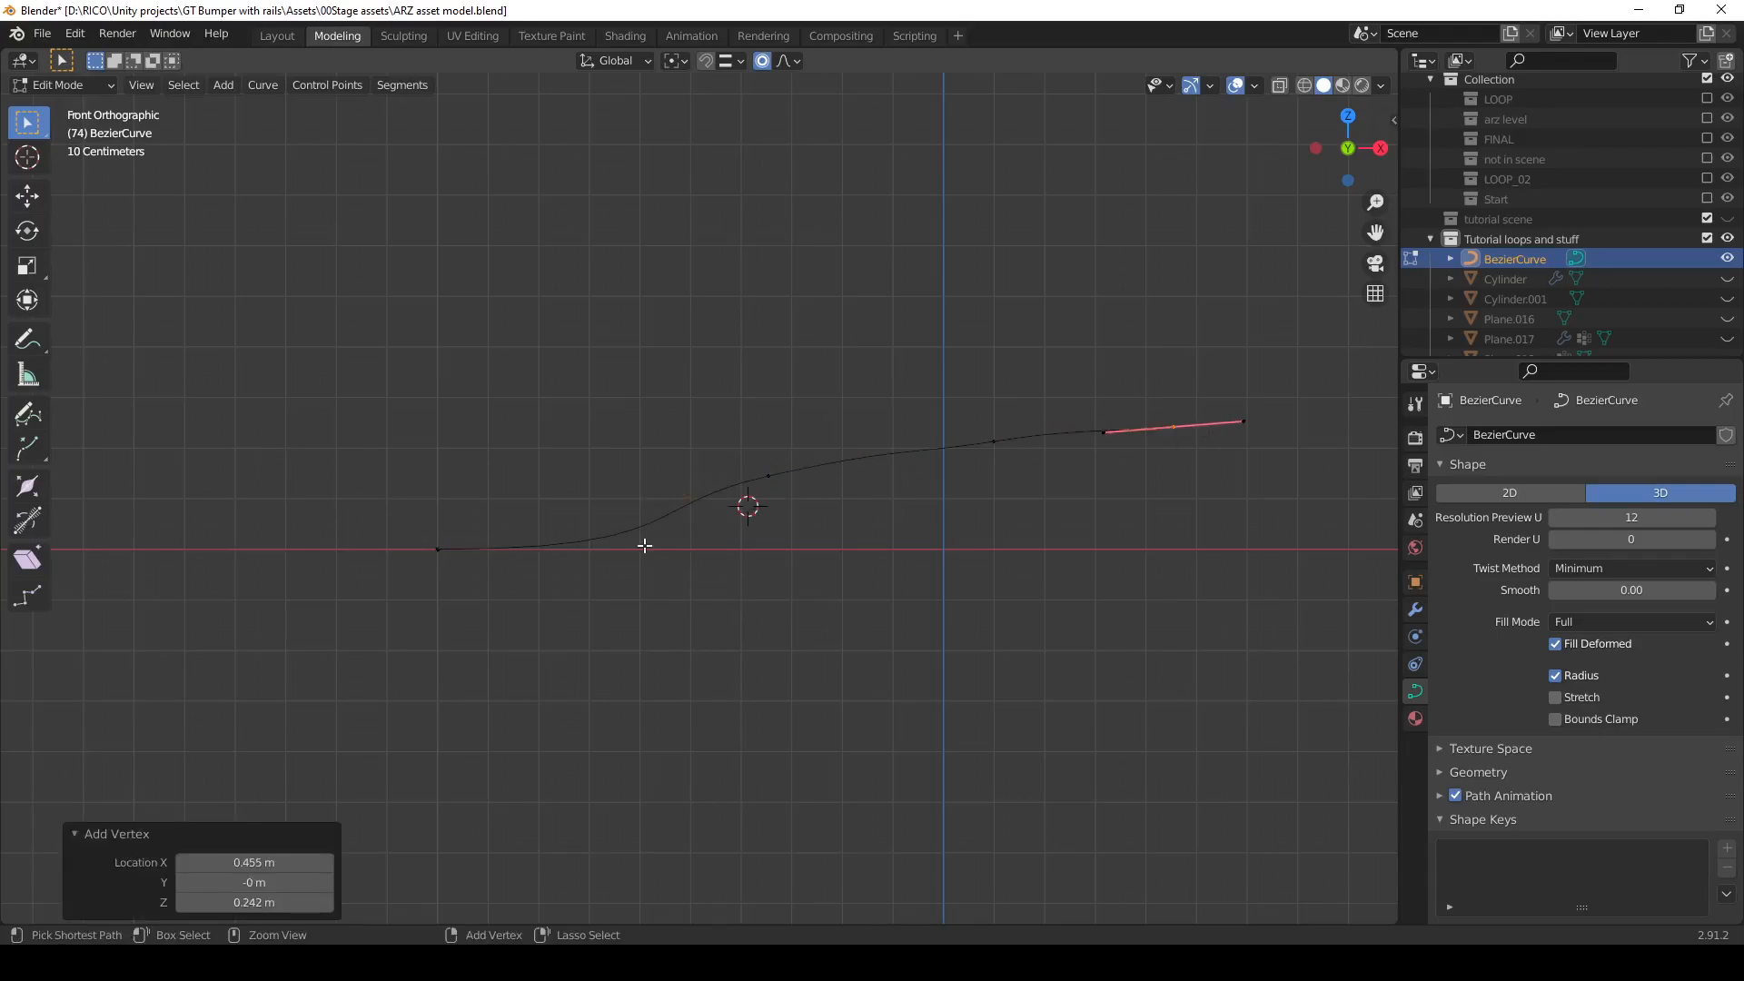
Add eight more curve points that trace a vertical loop and run out along X to about 2.2 m.
{"action": "middle_click_drag", "start_coordinate": [868, 556], "coordinate": [545, 577], "text": "shift"}
{"action": "scroll", "coordinate": [814, 557], "scroll_direction": "down", "scroll_amount": 3}
{"action": "right_click", "coordinate": [982, 465], "text": "ctrl"}
{"action": "right_click", "coordinate": [1077, 376], "text": "ctrl"}
{"action": "right_click", "coordinate": [1063, 230], "text": "ctrl"}
{"action": "right_click", "coordinate": [908, 167], "text": "ctrl"}
{"action": "right_click", "coordinate": [745, 300], "text": "ctrl"}
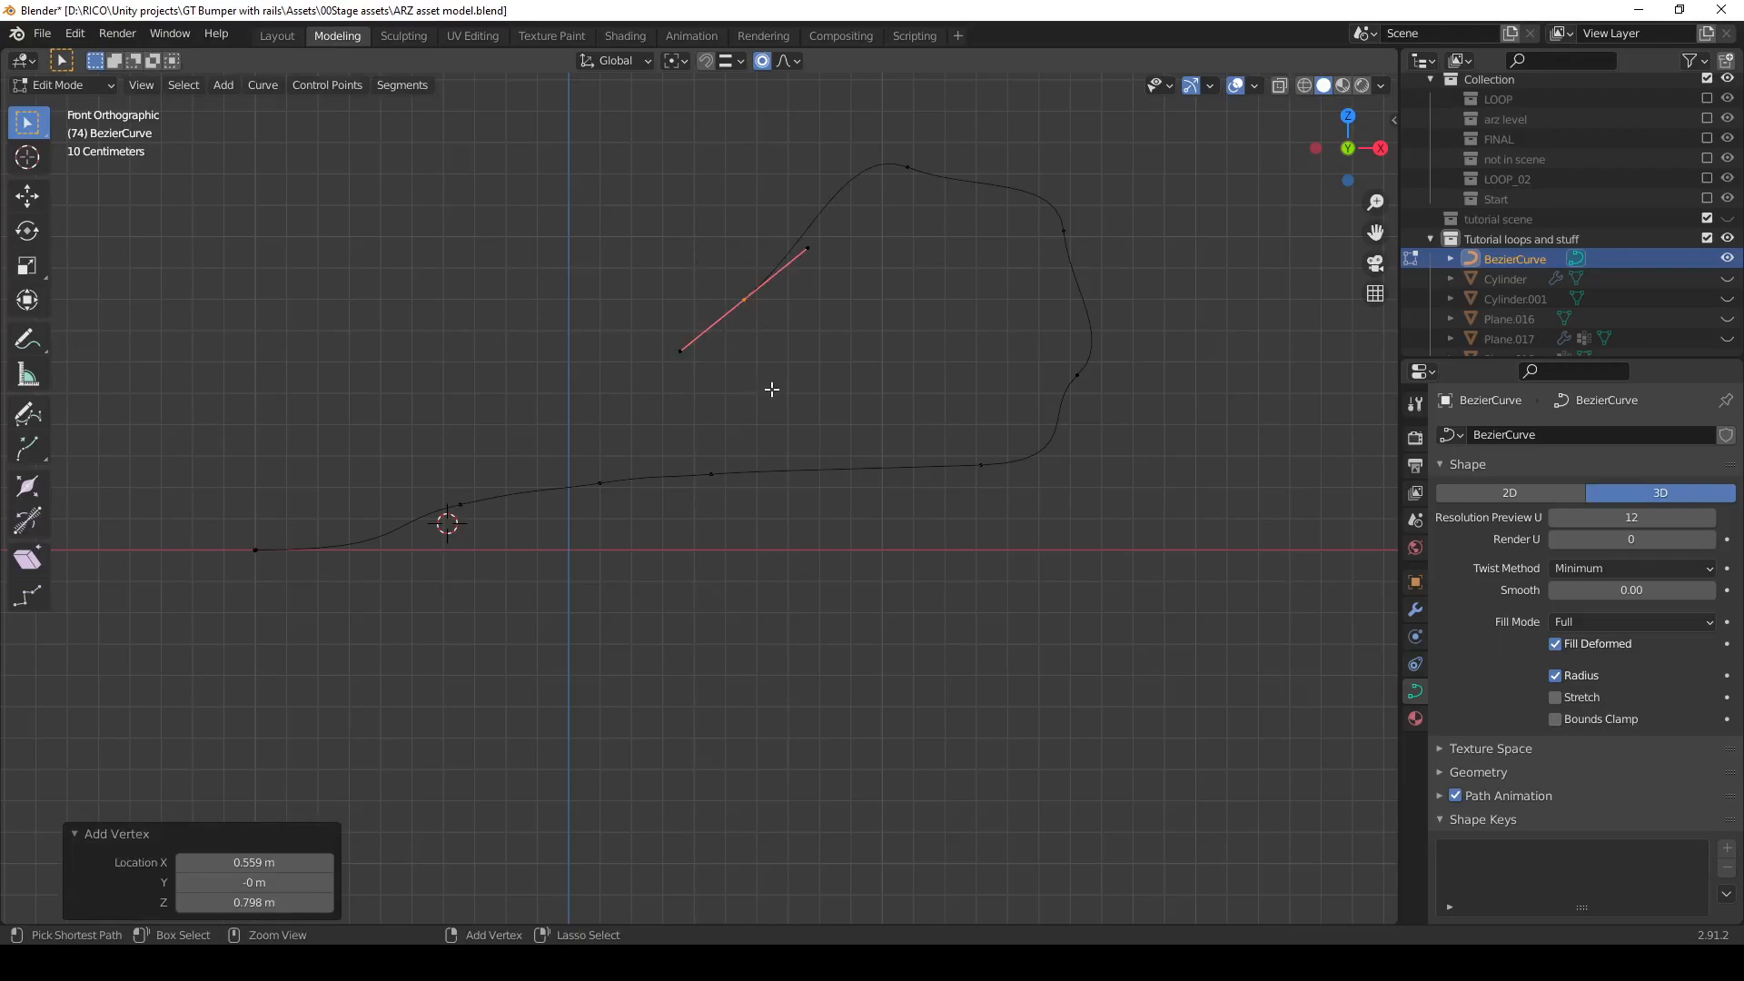
{"action": "right_click", "coordinate": [872, 487], "text": "ctrl"}
{"action": "right_click", "coordinate": [967, 526], "text": "ctrl"}
{"action": "right_click", "coordinate": [1256, 527], "text": "ctrl"}
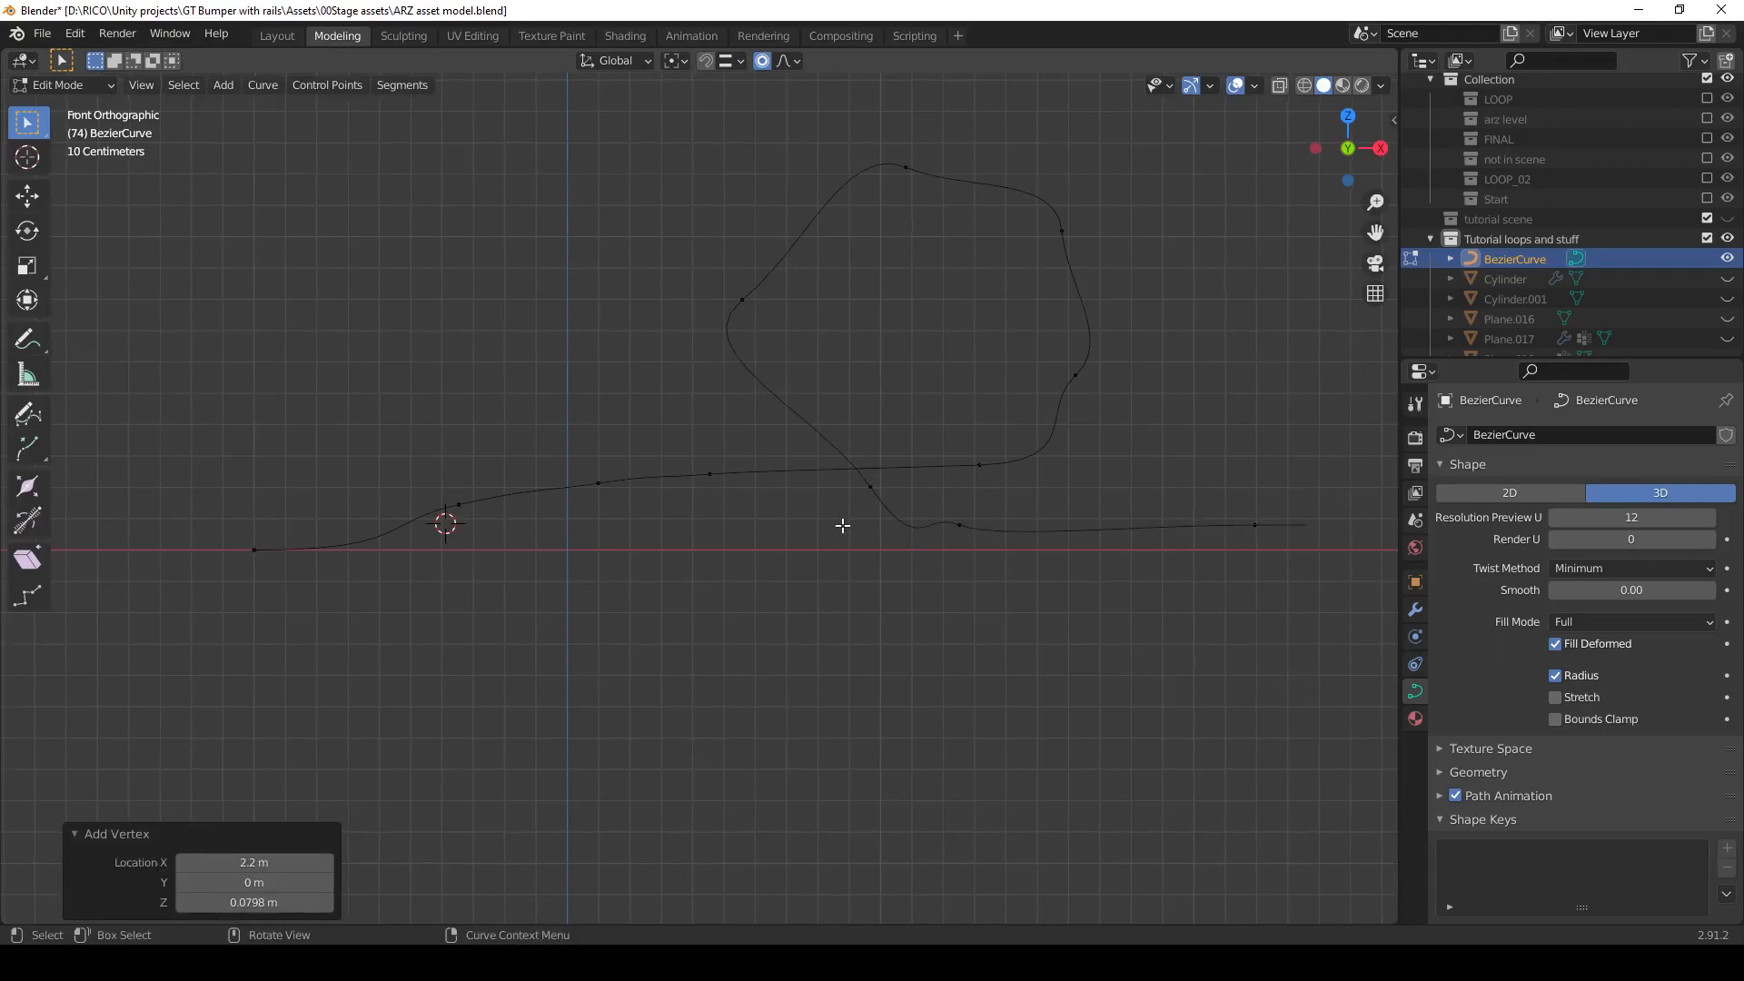
Raise one handle of the control point at the foot of the loop's exit and turn off proportional editing.
{"action": "middle_click_drag", "start_coordinate": [835, 558], "coordinate": [809, 557], "text": "shift"}
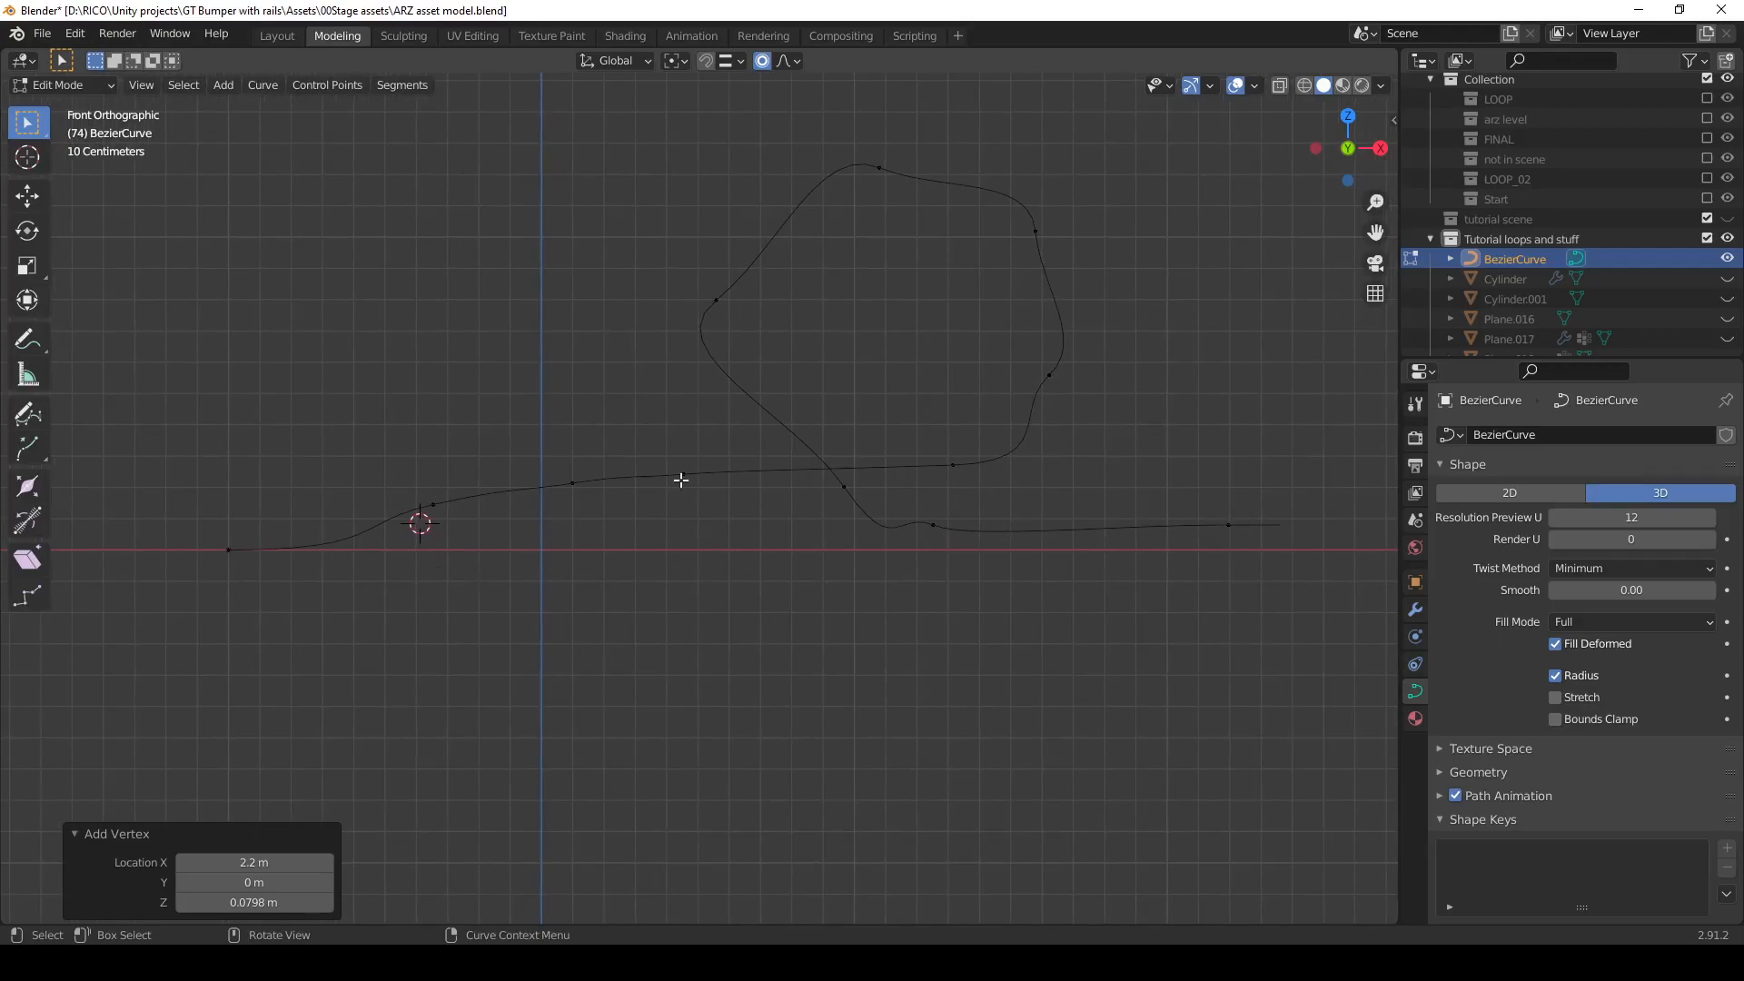
{"action": "left_click", "coordinate": [934, 527]}
{"action": "scroll", "coordinate": [963, 573], "scroll_direction": "up", "scroll_amount": 4}
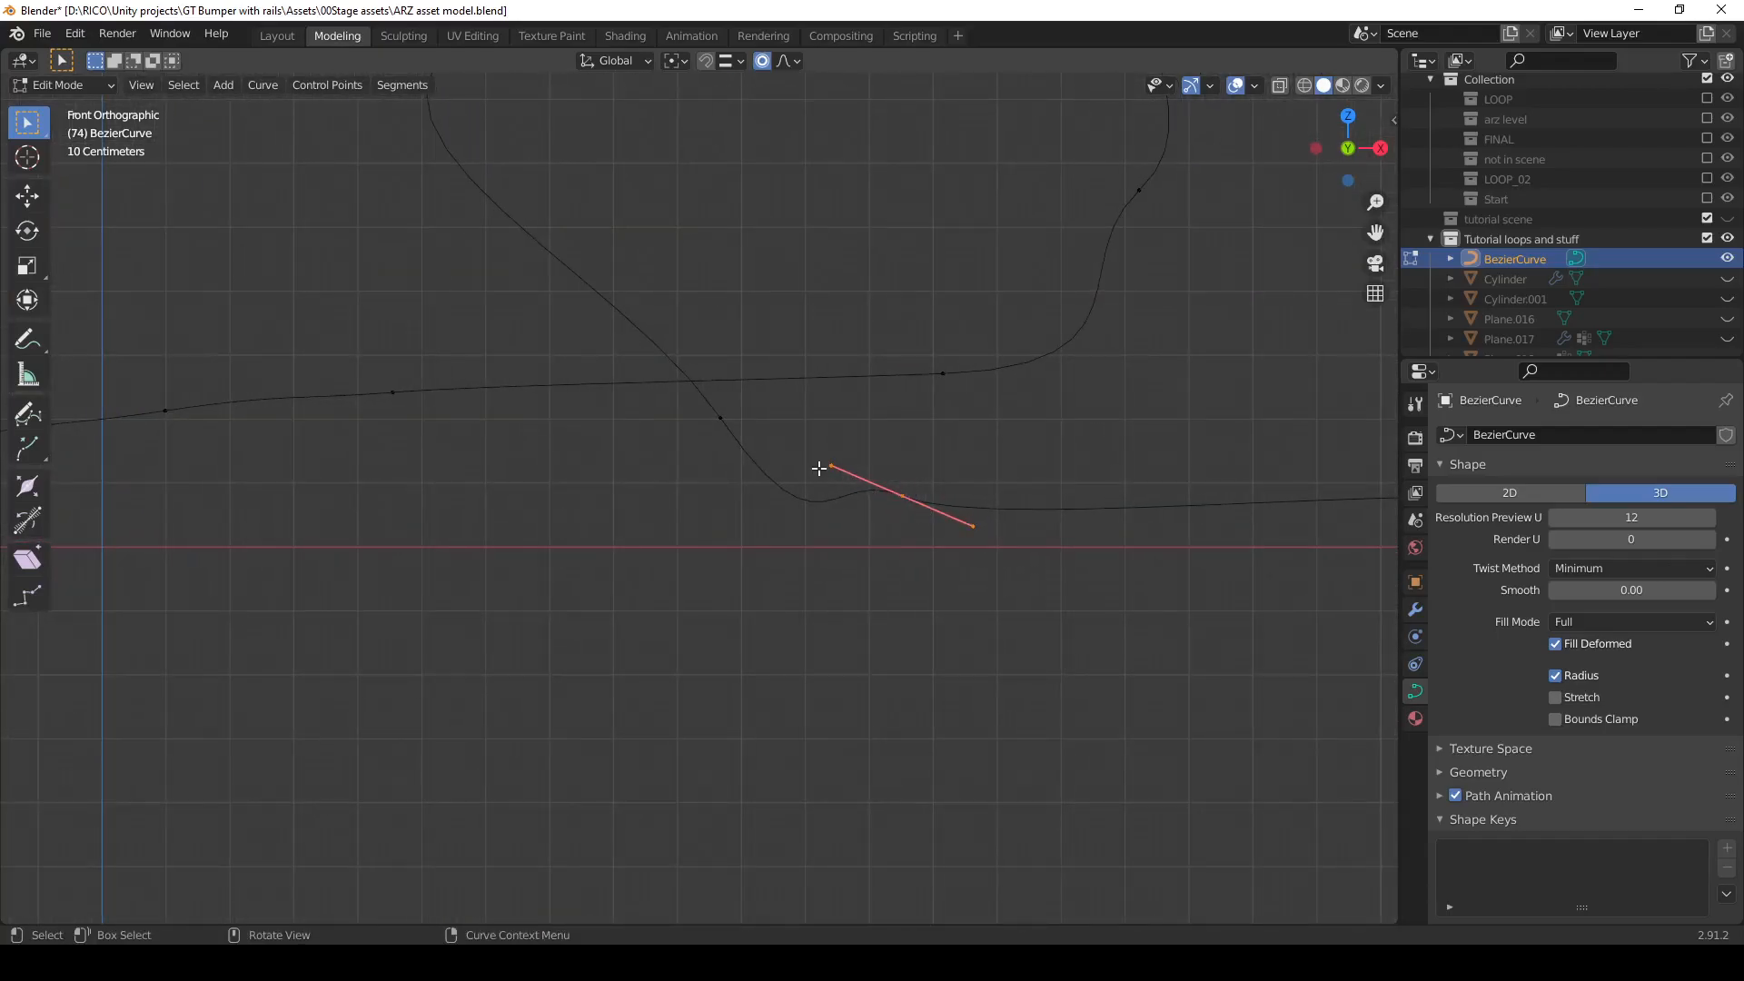
{"action": "left_click", "coordinate": [829, 465]}
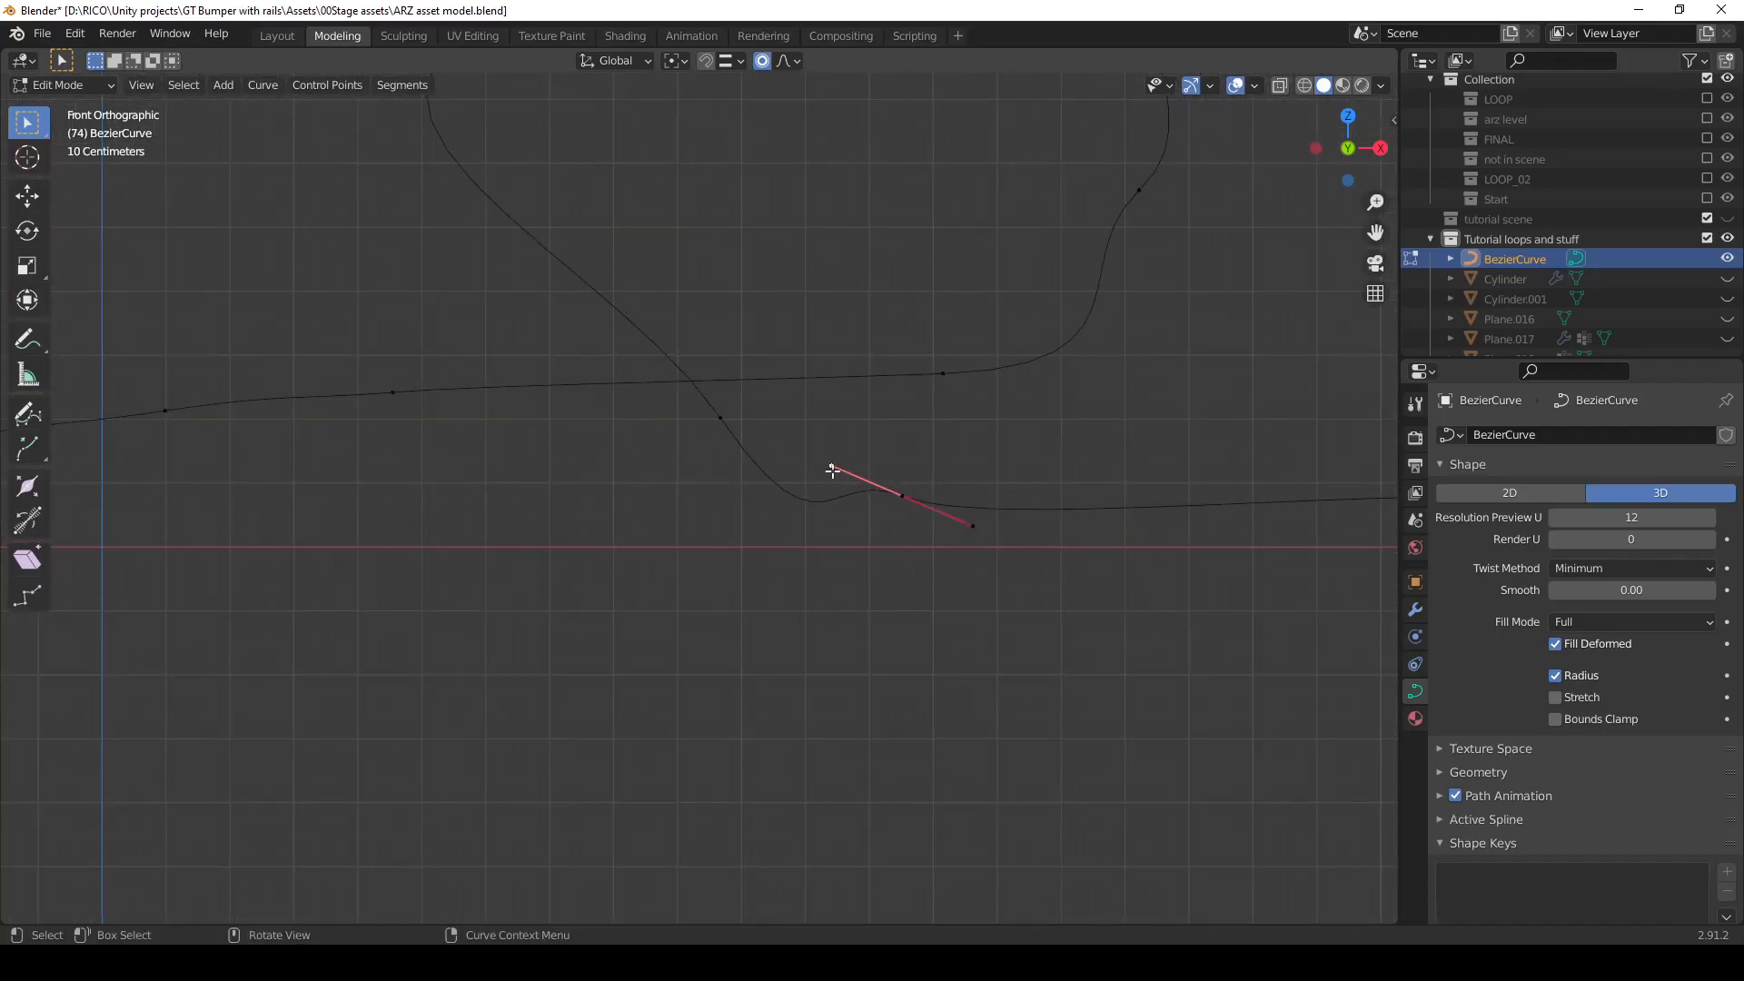
{"action": "left_click", "coordinate": [27, 195]}
{"action": "left_click_drag", "start_coordinate": [830, 466], "coordinate": [843, 425]}
{"action": "left_click", "coordinate": [762, 61]}
{"action": "scroll", "coordinate": [854, 591], "scroll_direction": "down", "scroll_amount": 3}
{"action": "right_click", "coordinate": [207, 540], "text": "shift"}
{"action": "mouse_move", "coordinate": [824, 521]}
{"action": "left_mouse_down"}
{"action": "mouse_move", "coordinate": [728, 509]}
{"action": "mouse_move", "coordinate": [857, 518]}
{"action": "mouse_move", "coordinate": [829, 542]}
{"action": "mouse_move", "coordinate": [822, 517]}
{"action": "left_mouse_up"}
Select all the loop and run-out points of the curve and delete their vertices.
{"action": "scroll", "coordinate": [701, 681], "scroll_direction": "down", "scroll_amount": 3}
{"action": "middle_click_drag", "start_coordinate": [670, 656], "coordinate": [645, 652]}
{"action": "left_click_drag", "start_coordinate": [624, 147], "coordinate": [1190, 679]}
{"action": "key", "text": "x"}
{"action": "left_click", "coordinate": [1190, 678]}
Select the last remaining control point of the curve and set its handle type to Free.
{"action": "key", "text": "b"}
{"action": "left_click_drag", "start_coordinate": [568, 538], "coordinate": [642, 584]}
{"action": "right_click", "coordinate": [587, 547]}
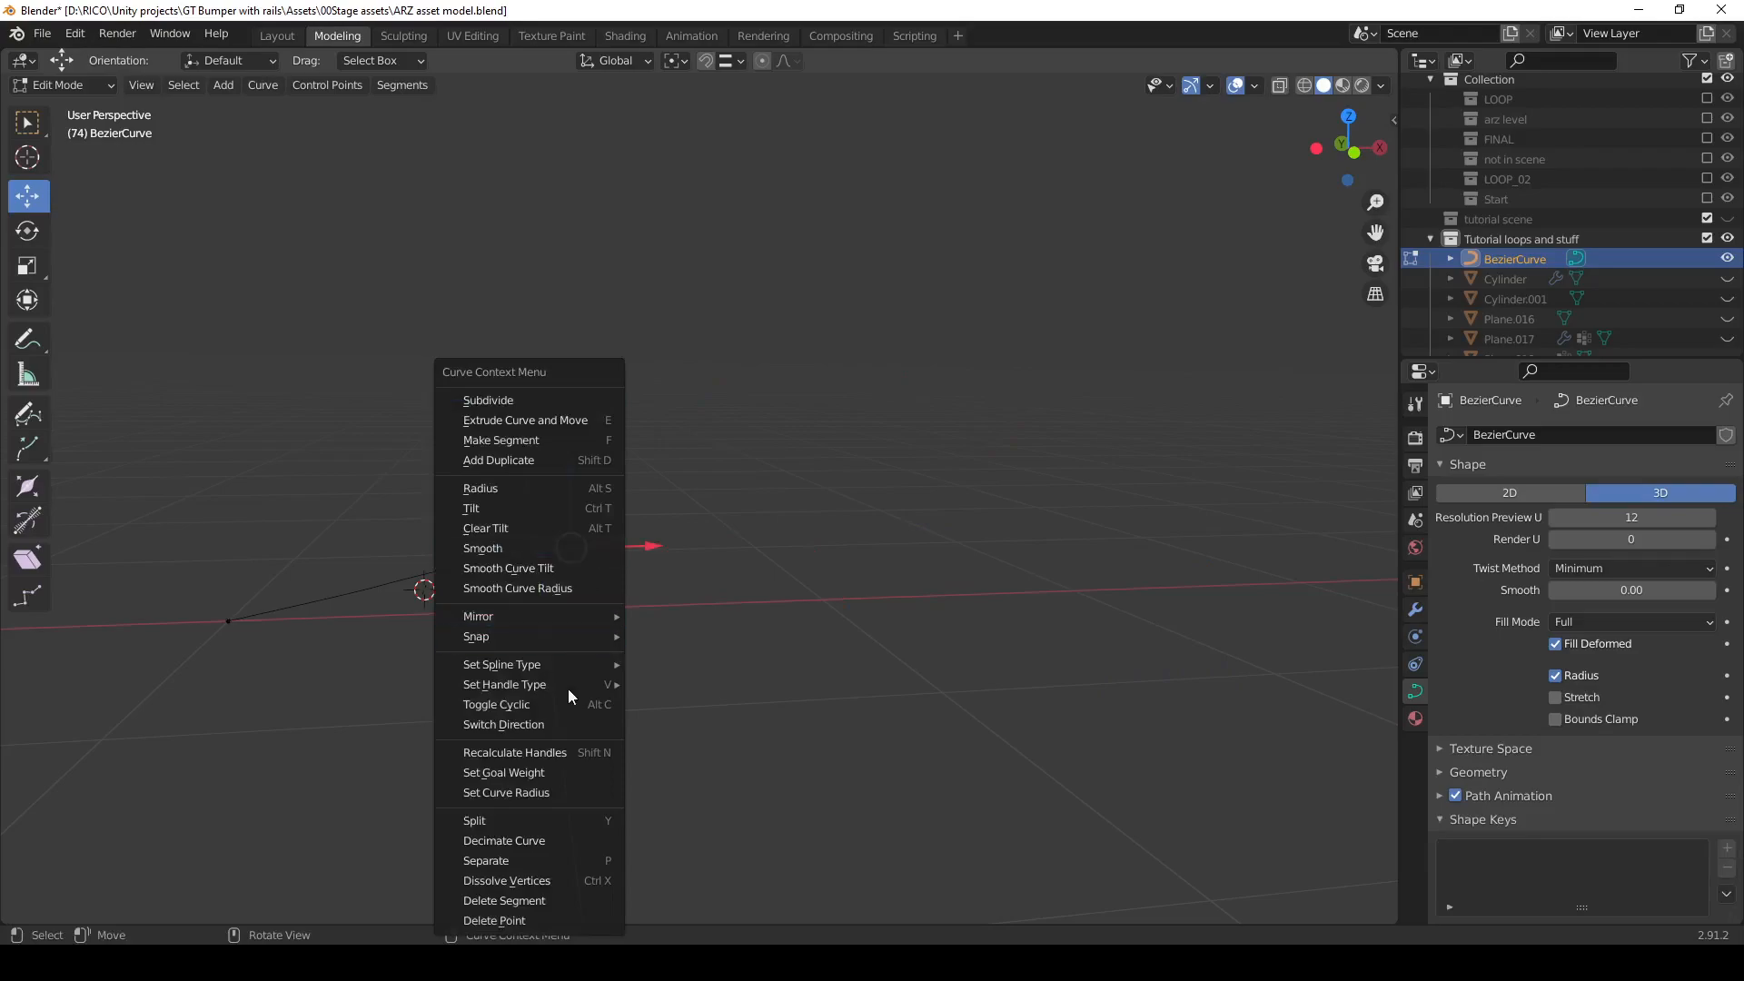
{"action": "mouse_move", "coordinate": [568, 679]}
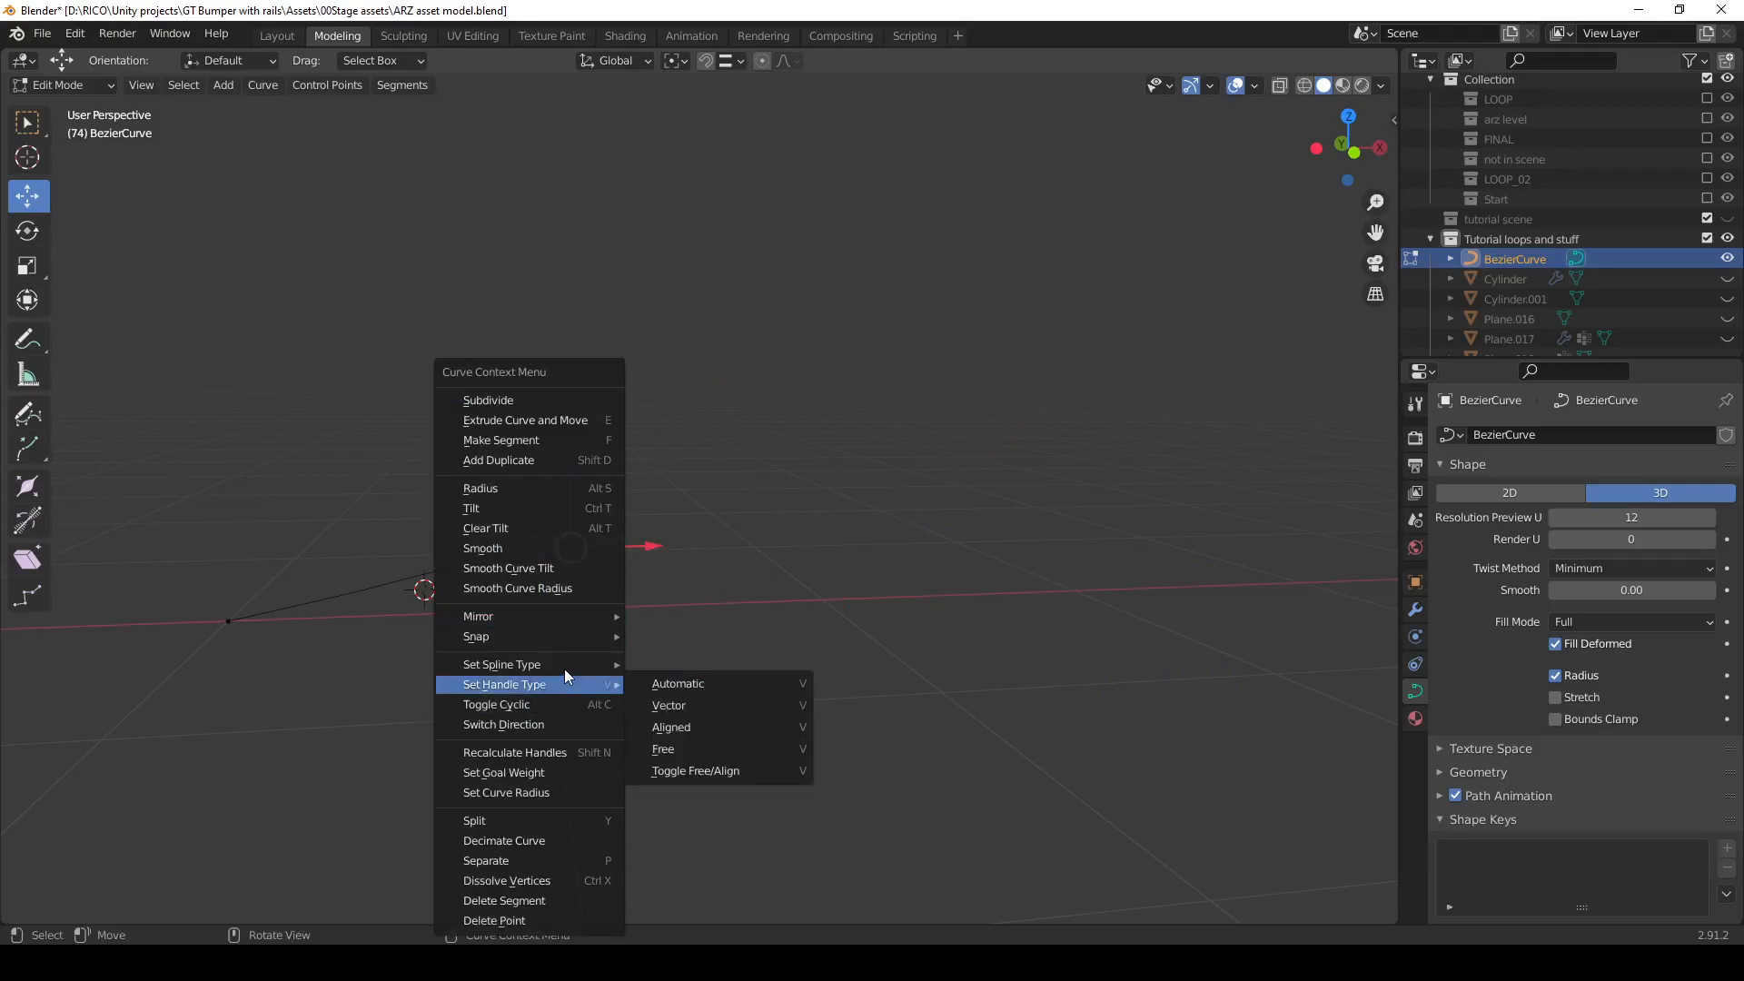
{"action": "left_click", "coordinate": [696, 744]}
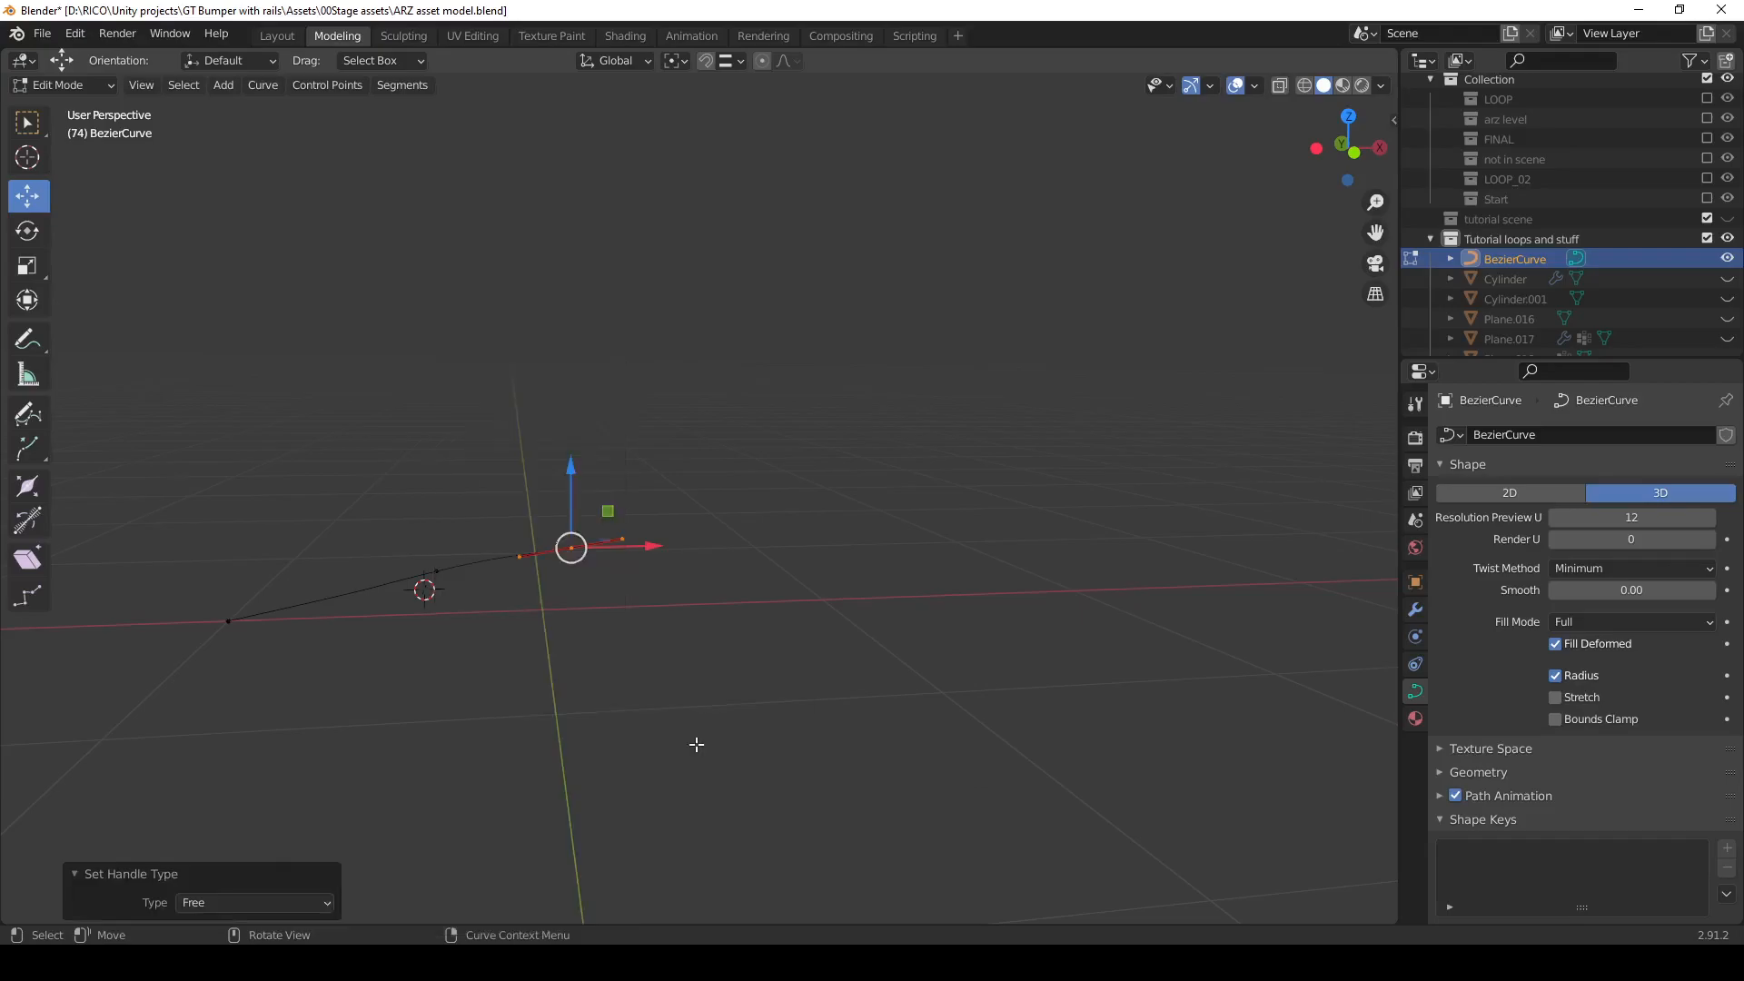
In front view, append three points zigzagging back and forth to about X 1.18 m, Z 0.819 m, then box-select them.
{"action": "key", "text": "grave"}
{"action": "left_click", "coordinate": [629, 453]}
{"action": "right_click", "coordinate": [813, 516], "text": "shift"}
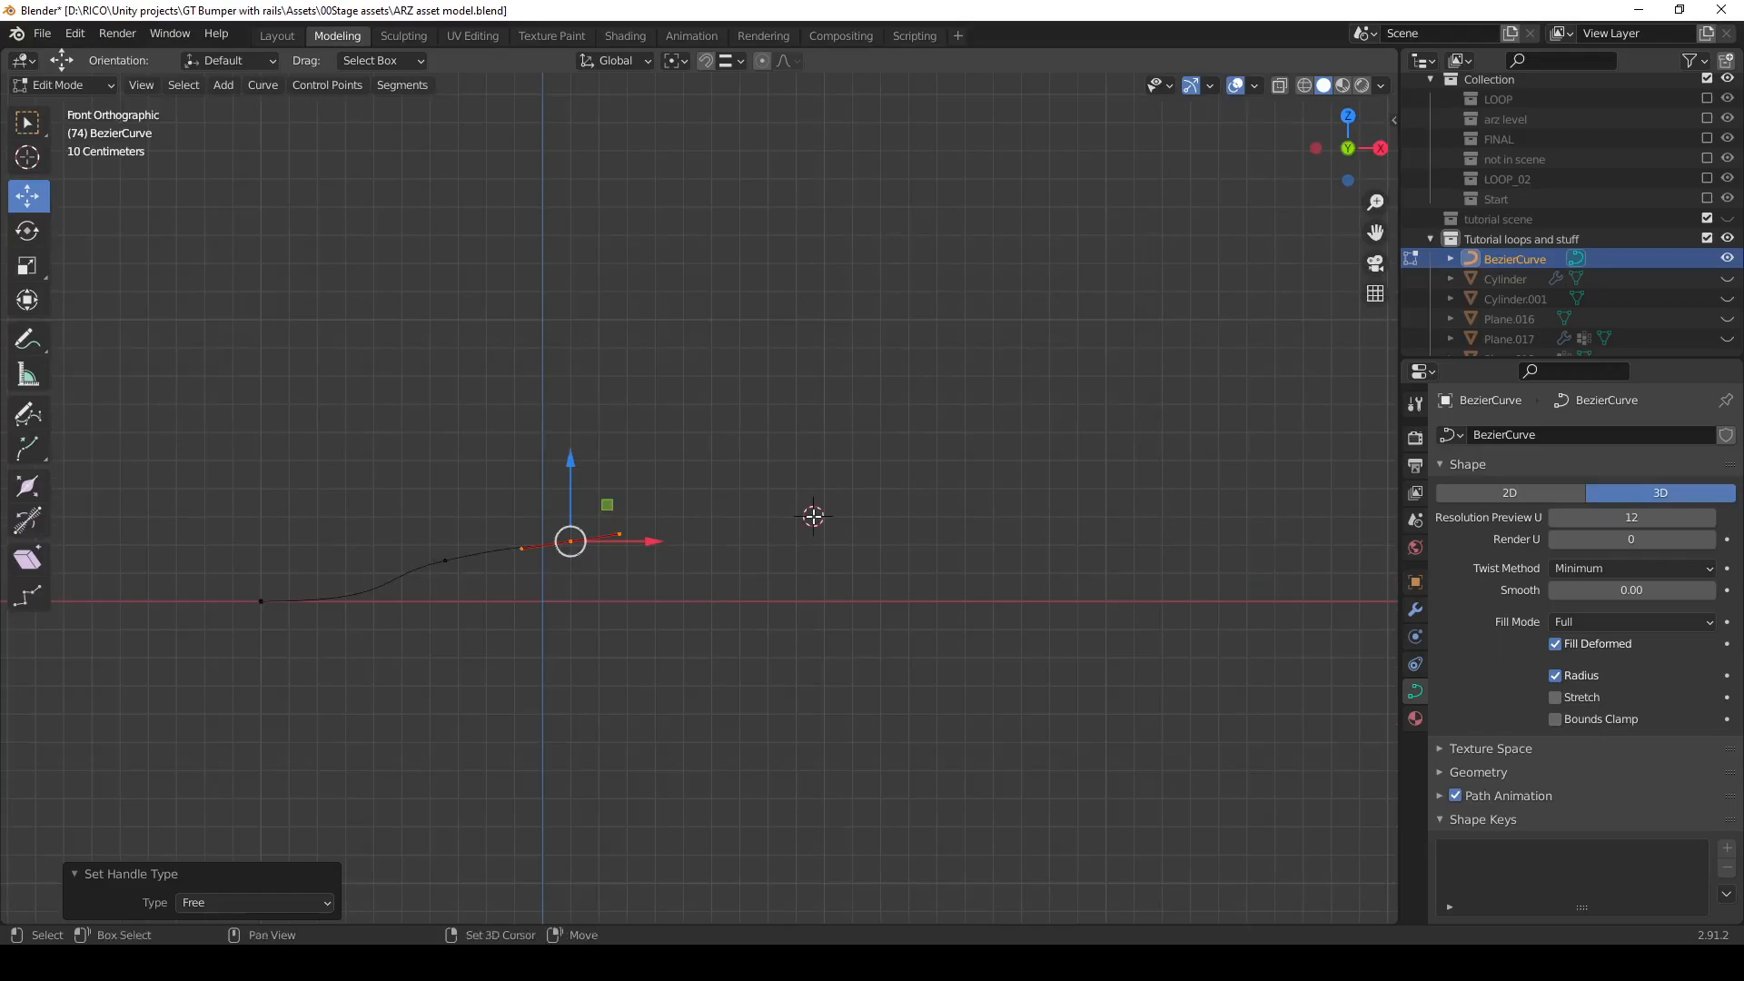
{"action": "right_click", "coordinate": [353, 469], "text": "ctrl"}
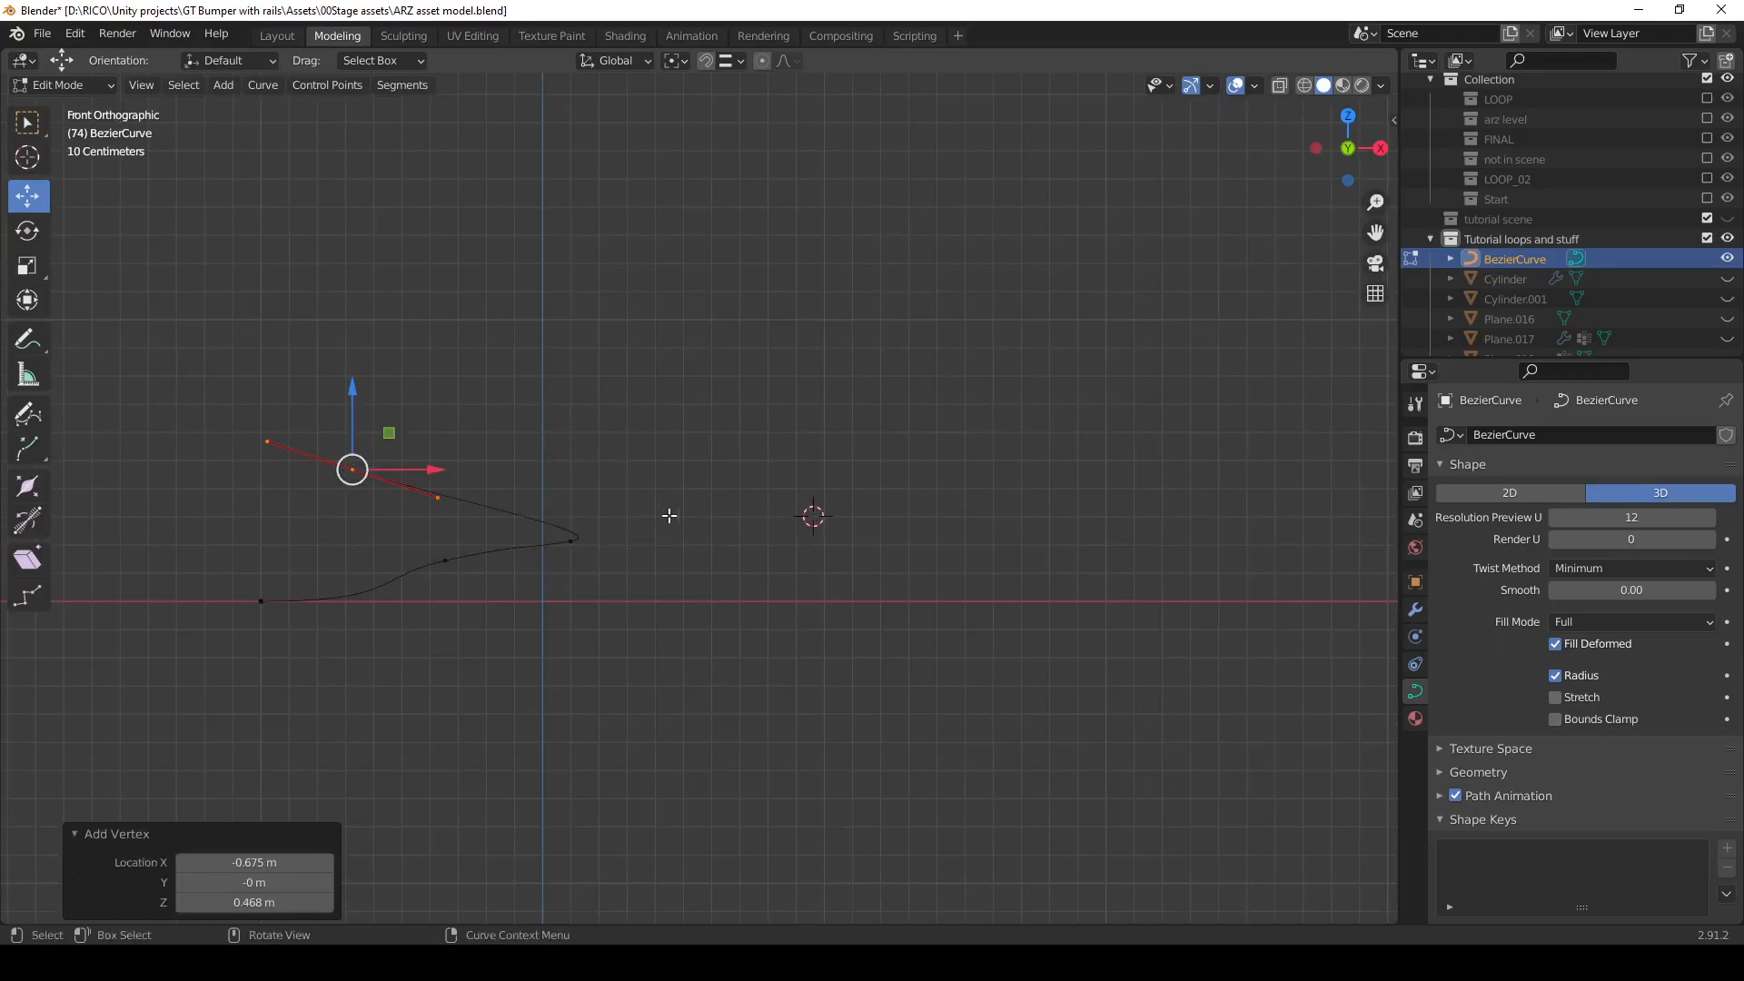
{"action": "right_click", "coordinate": [794, 476], "text": "ctrl"}
{"action": "right_click", "coordinate": [876, 371], "text": "ctrl"}
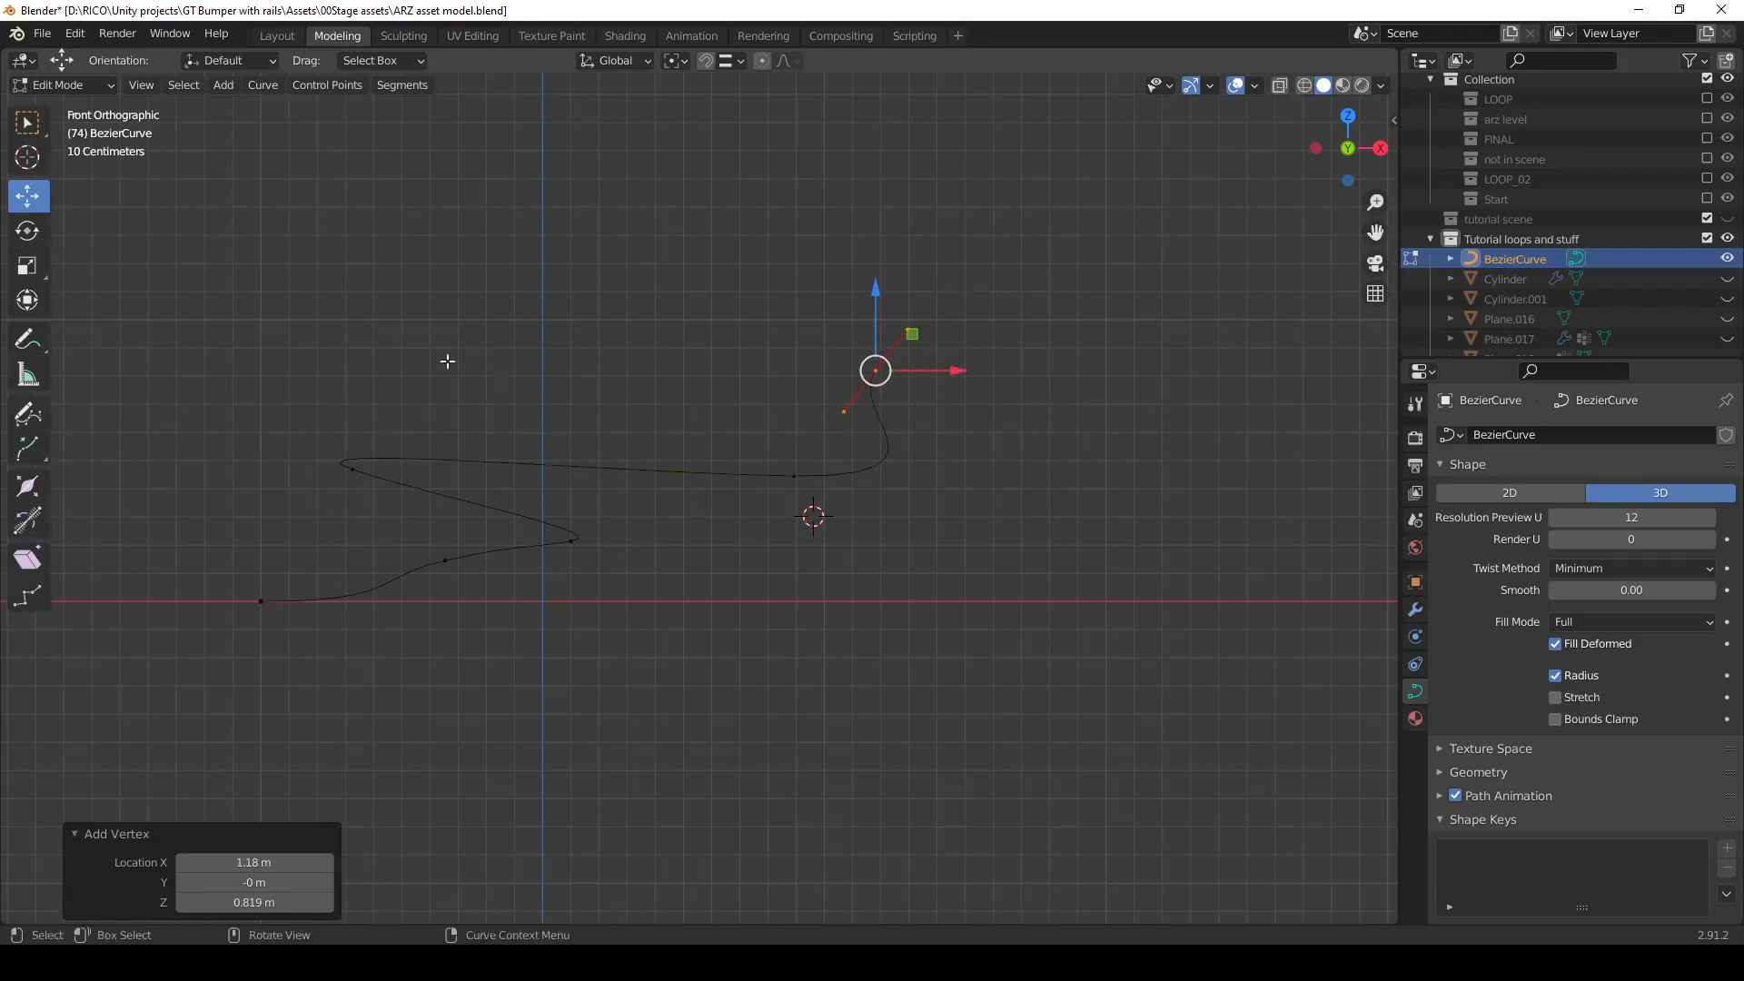
{"action": "left_click_drag", "start_coordinate": [252, 334], "coordinate": [999, 513]}
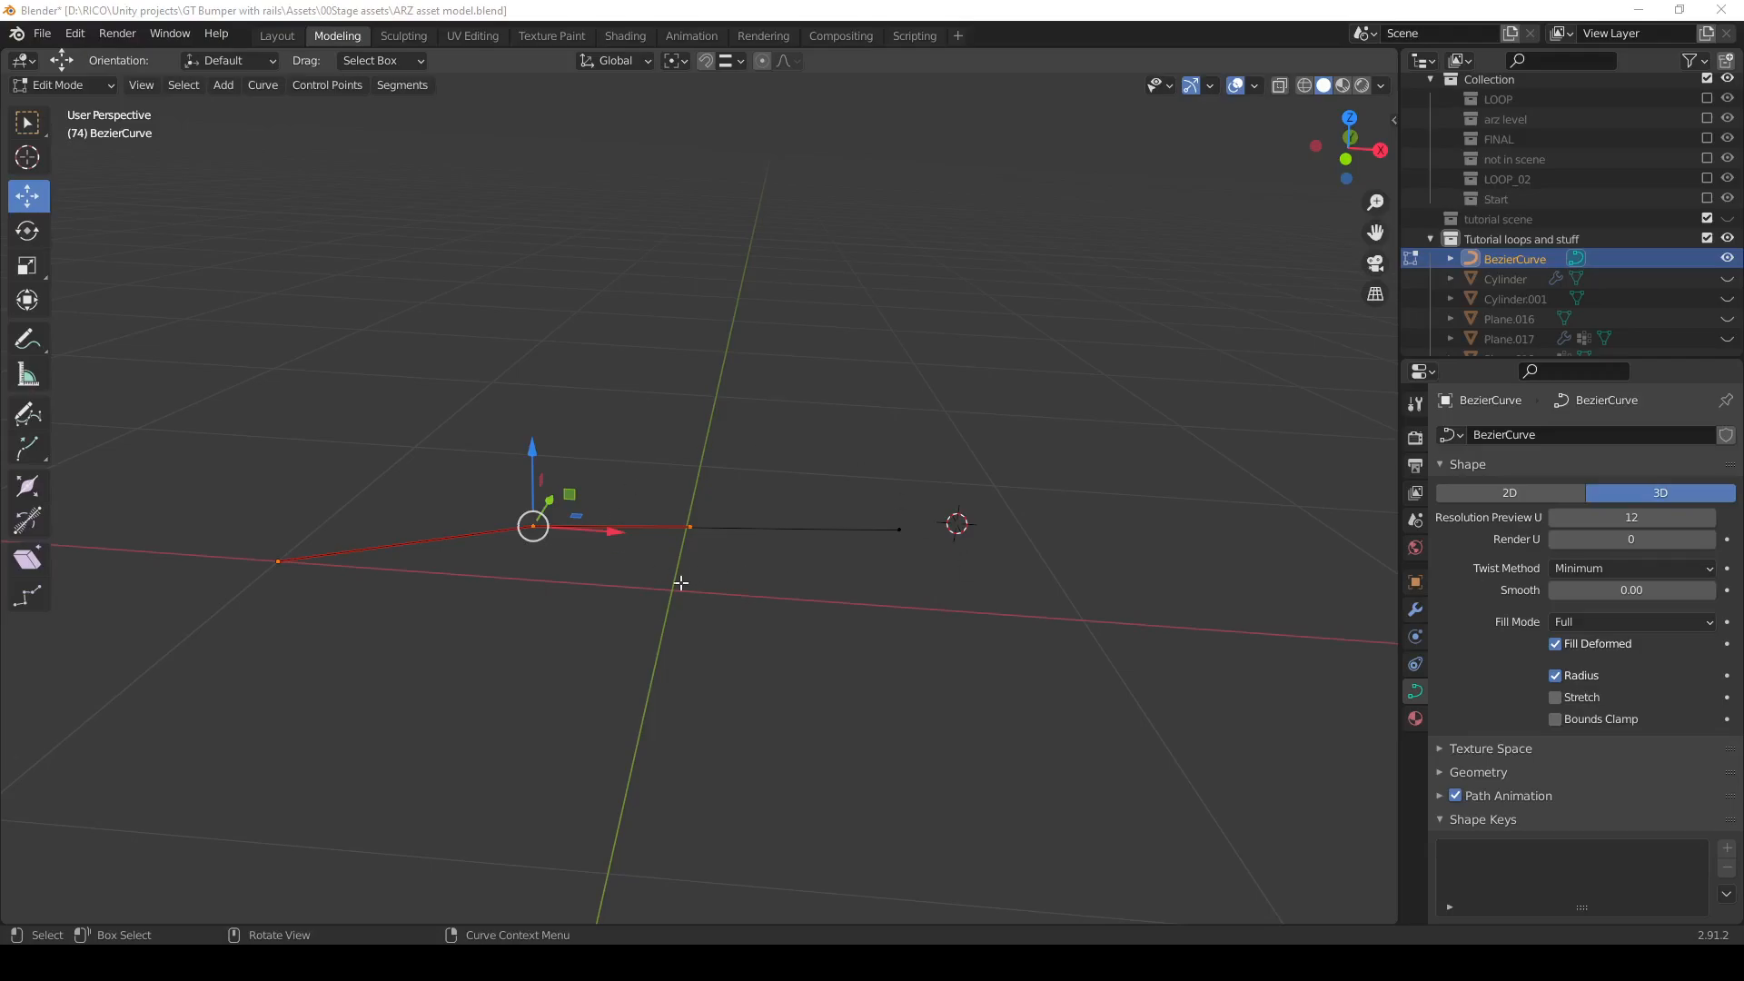
Leave edit mode, delete the Bezier curve object, and return the 3D cursor to the world origin.
{"action": "middle_click_drag", "start_coordinate": [698, 595], "coordinate": [699, 583]}
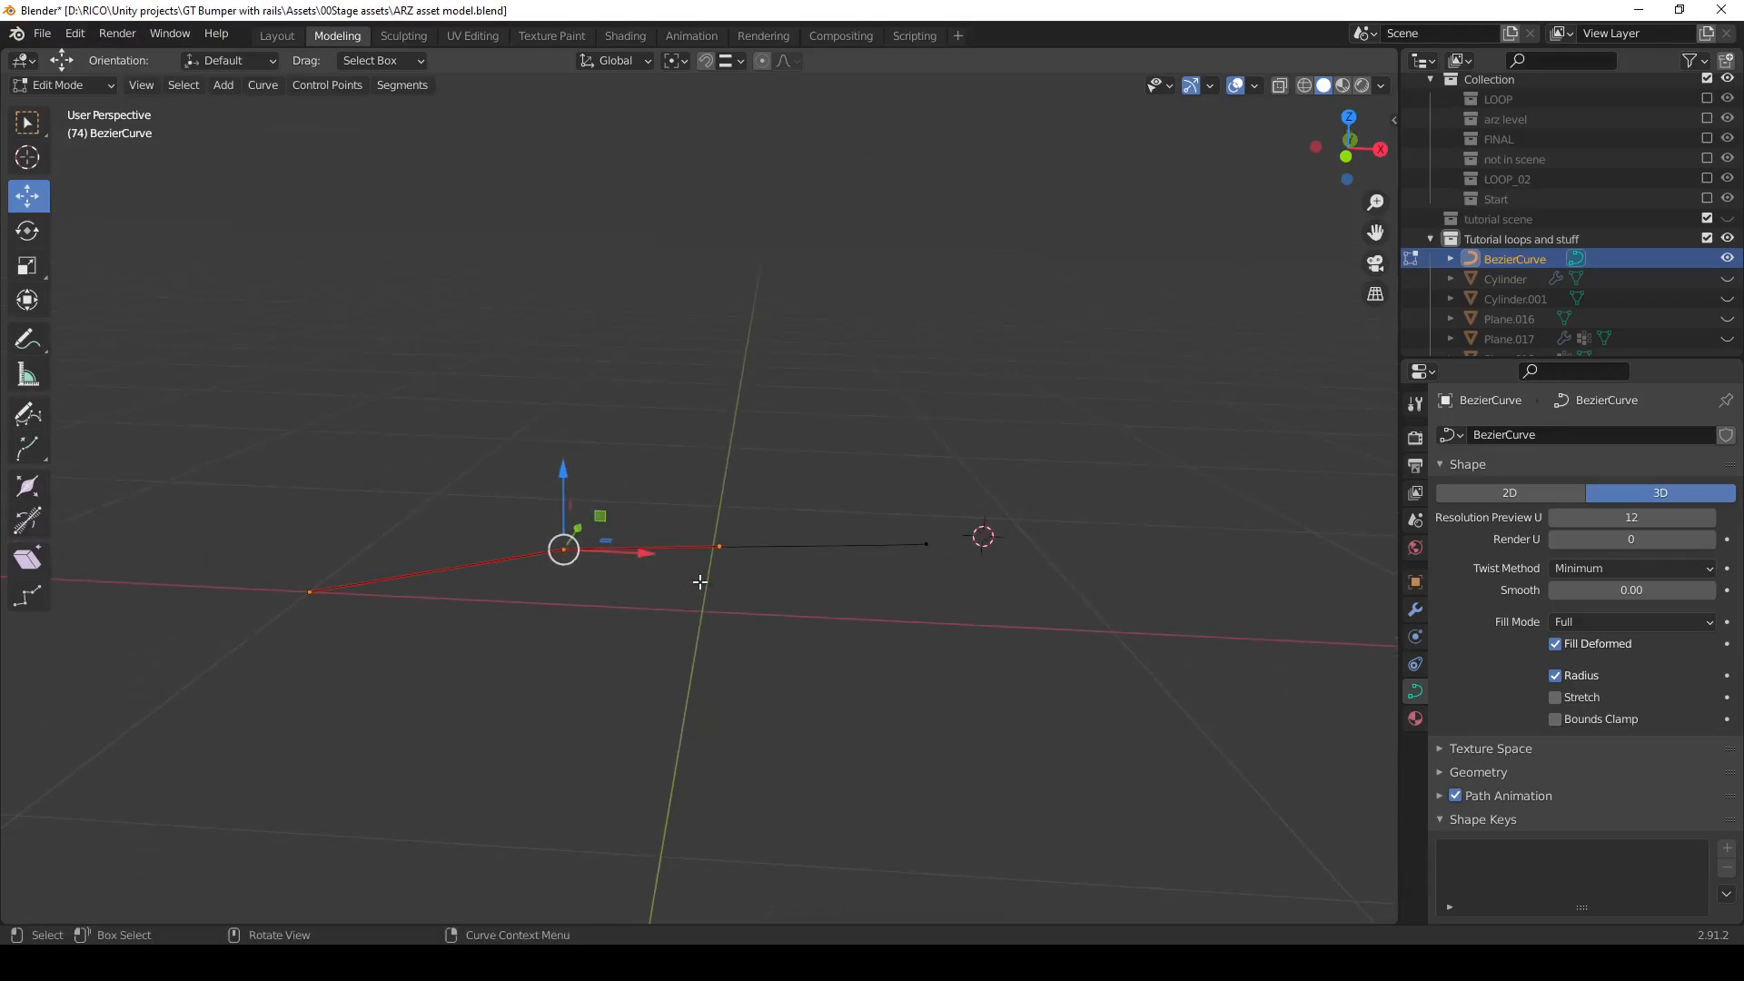
{"action": "key", "text": "Tab"}
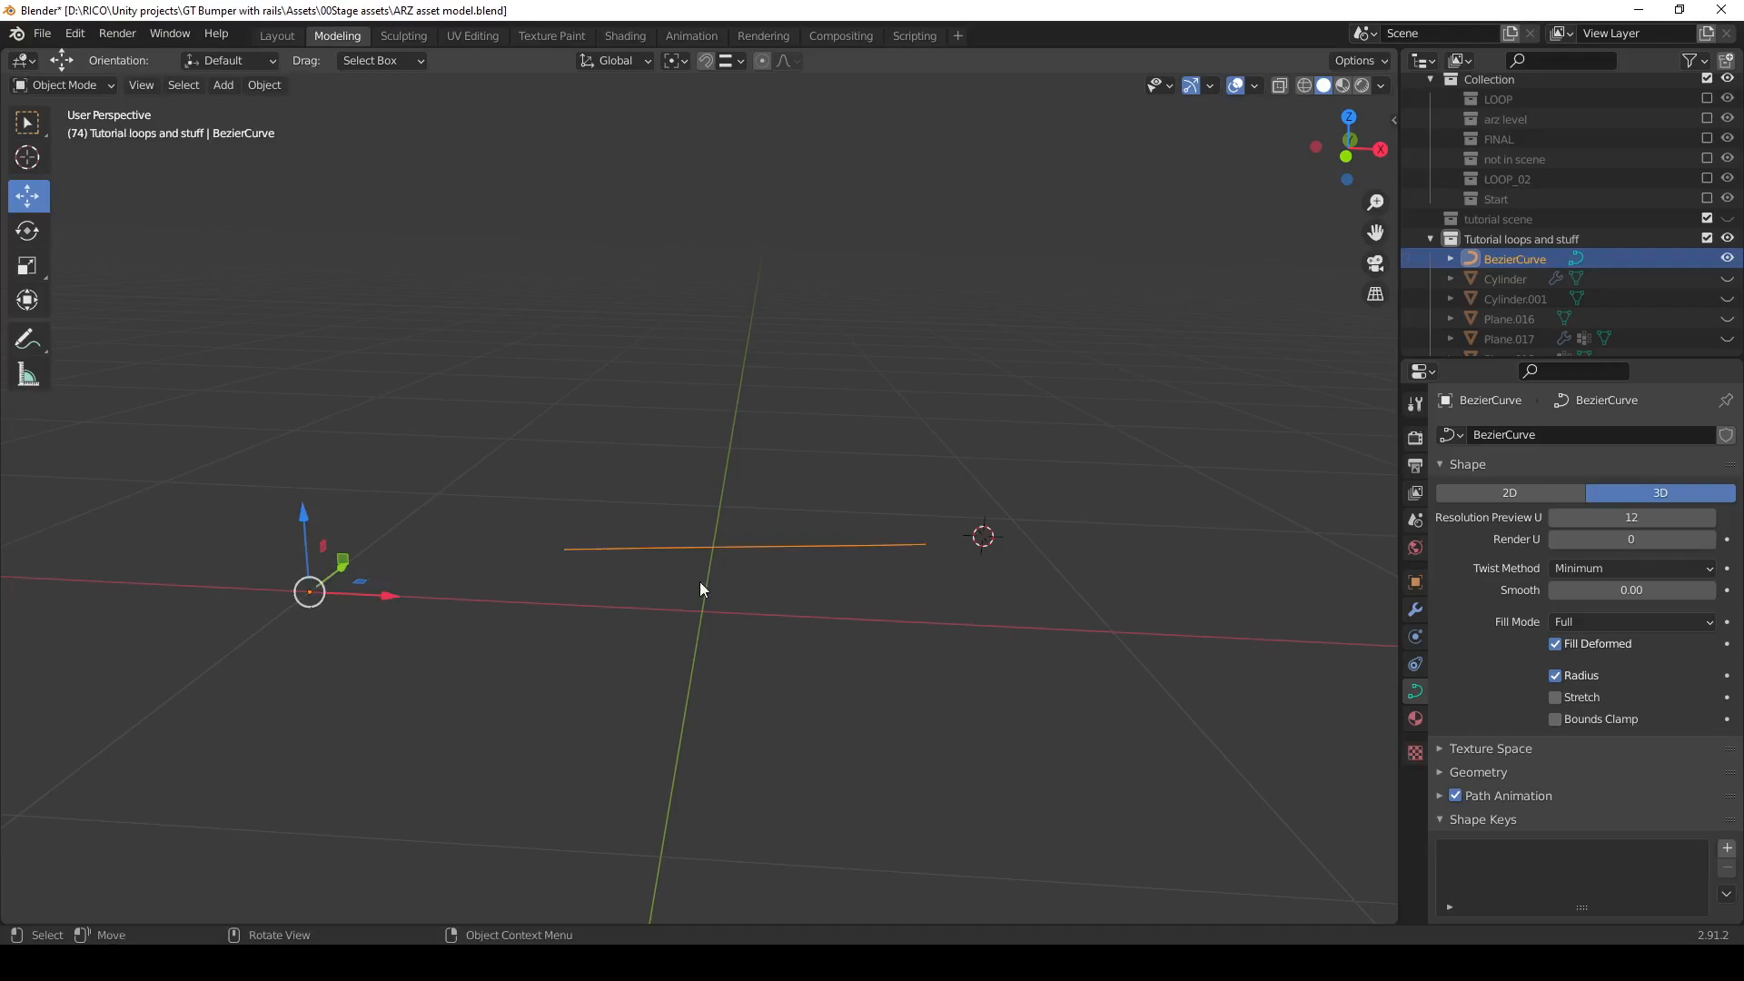
{"action": "key", "text": "Delete"}
{"action": "middle_click_drag", "start_coordinate": [701, 583], "coordinate": [704, 584]}
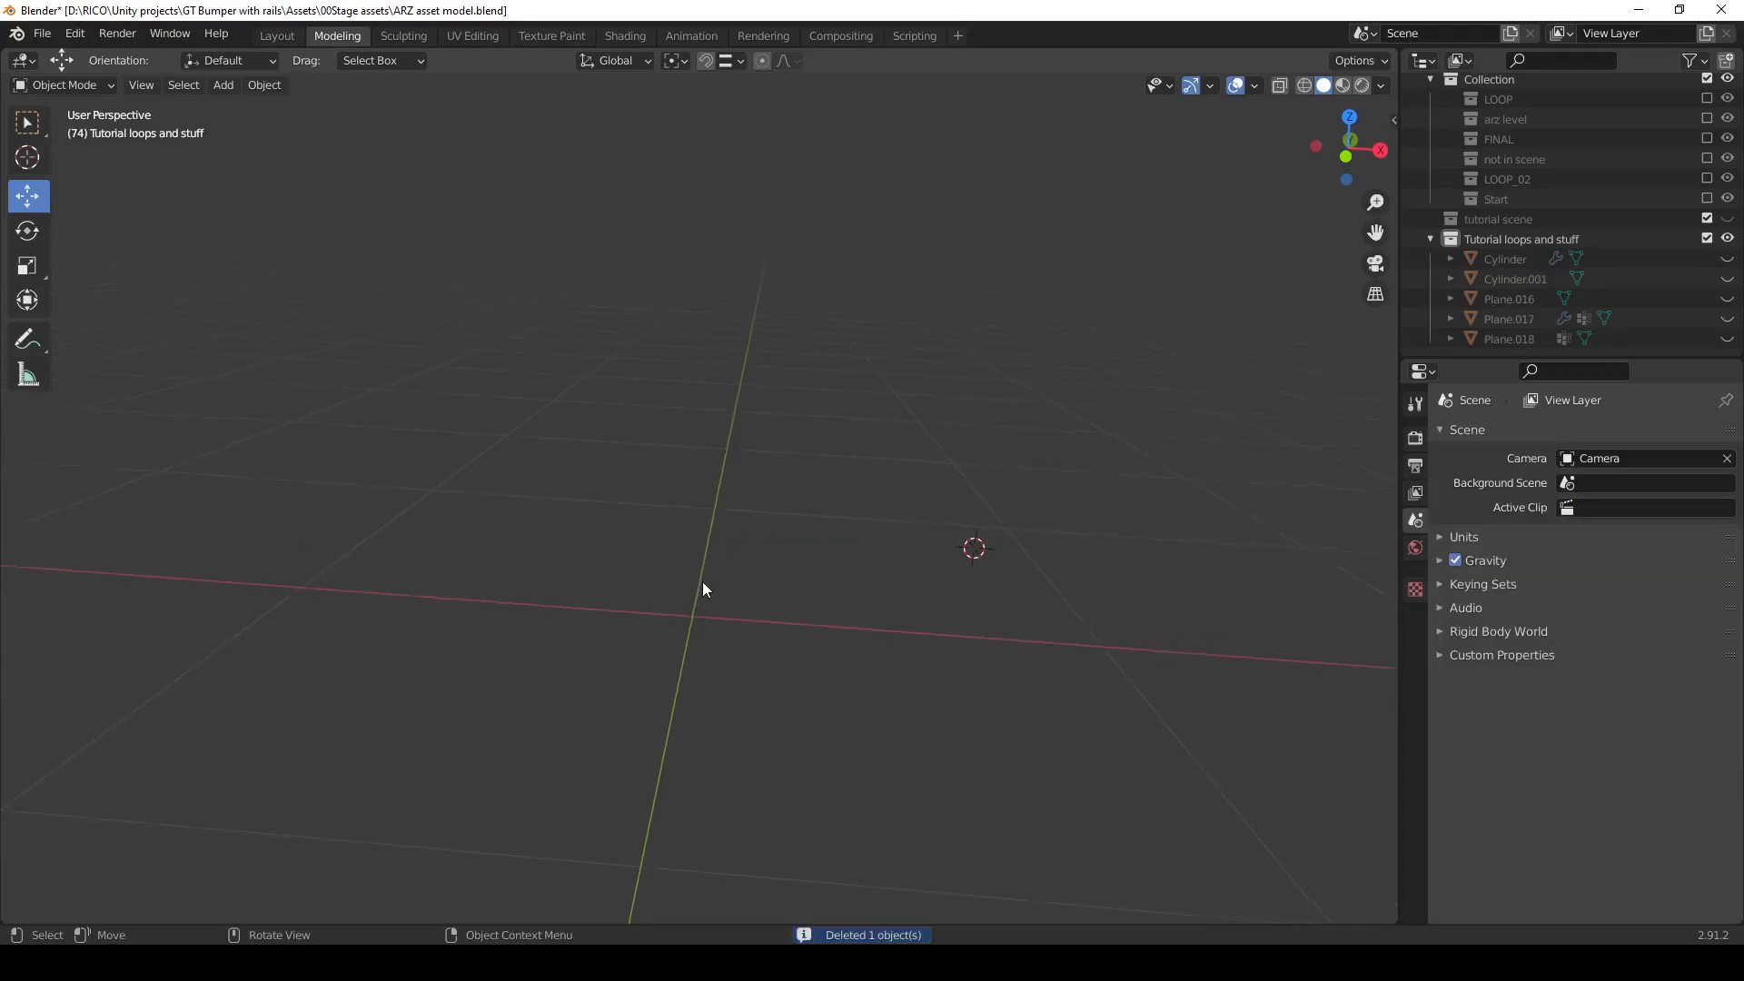
{"action": "key", "text": "shift+s"}
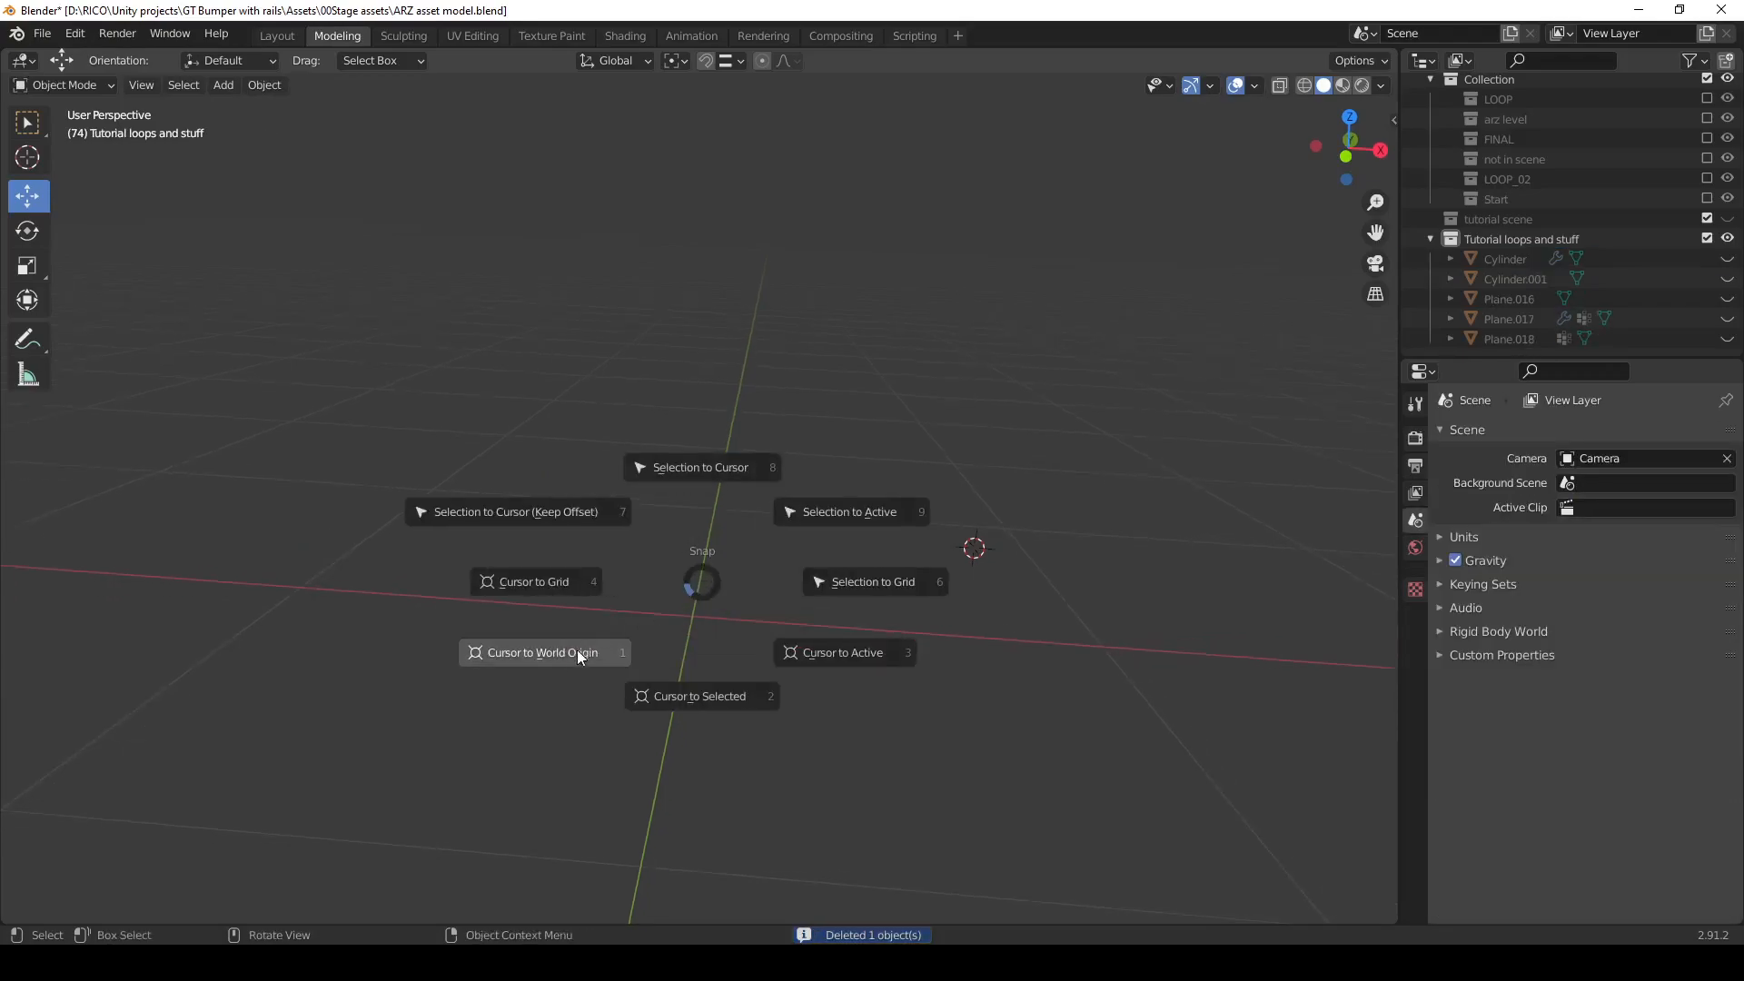
{"action": "left_click", "coordinate": [574, 650]}
{"action": "middle_click_drag", "start_coordinate": [745, 703], "coordinate": [744, 703]}
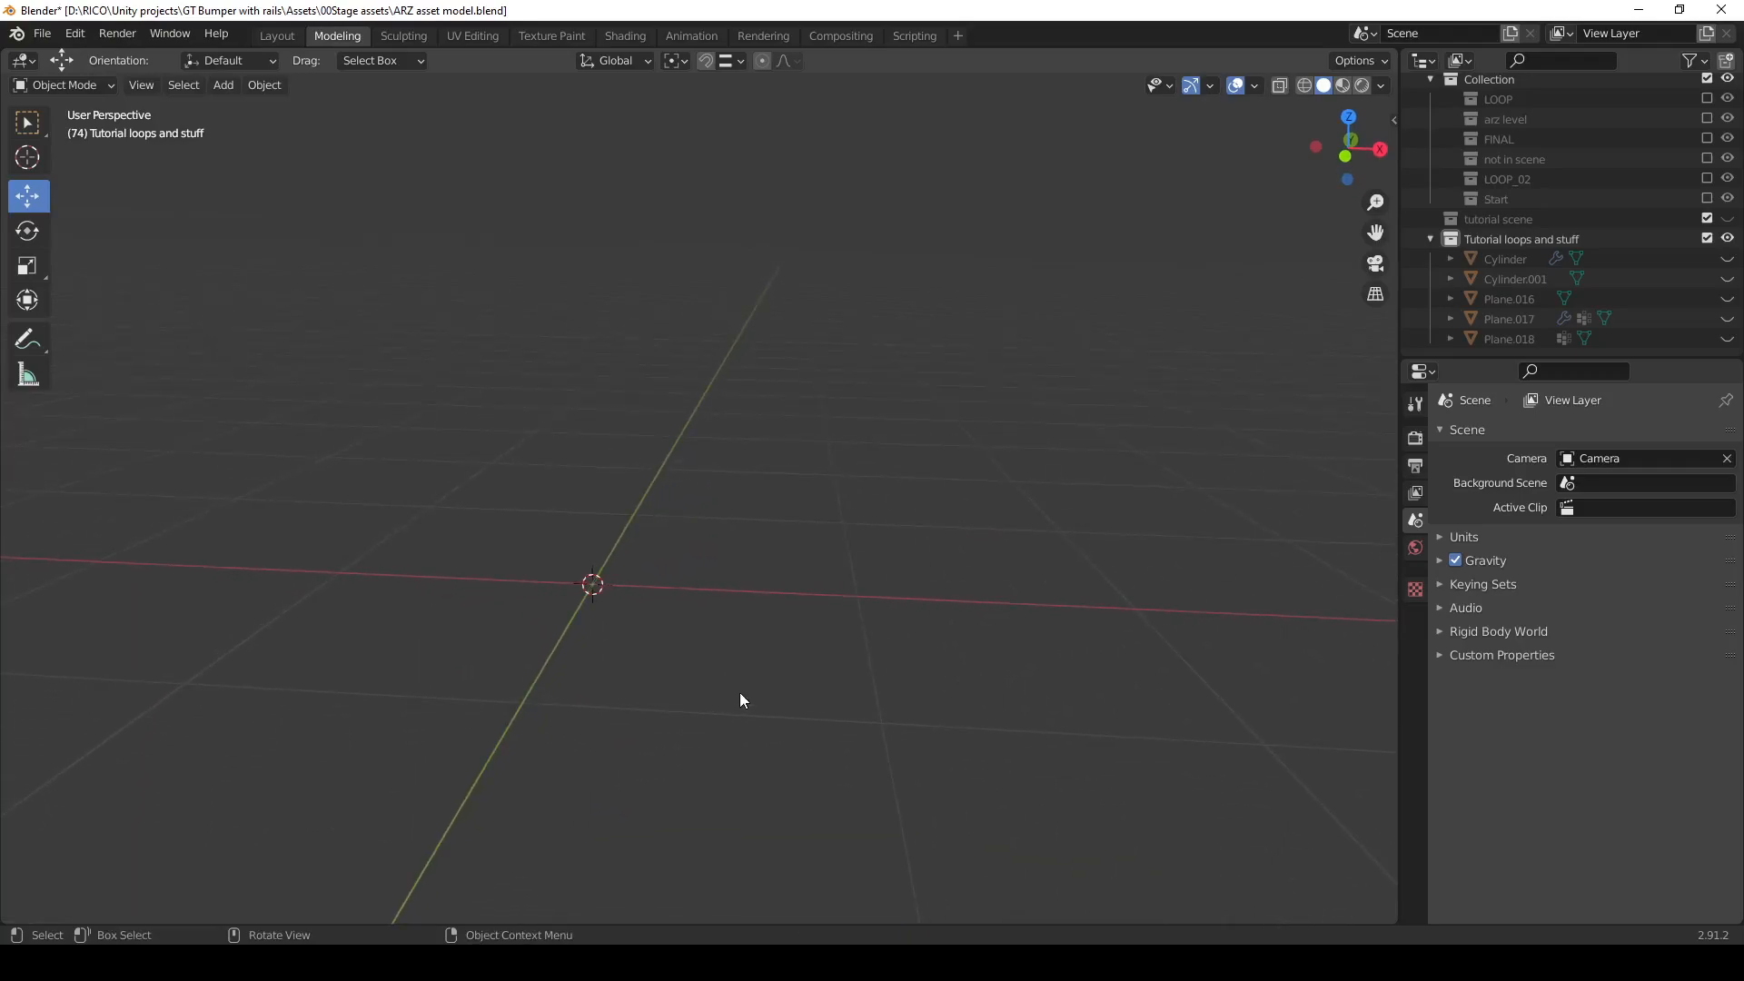
Add a NURBS path curve at the world origin and enter edit mode on it.
{"action": "key", "text": "shift+a"}
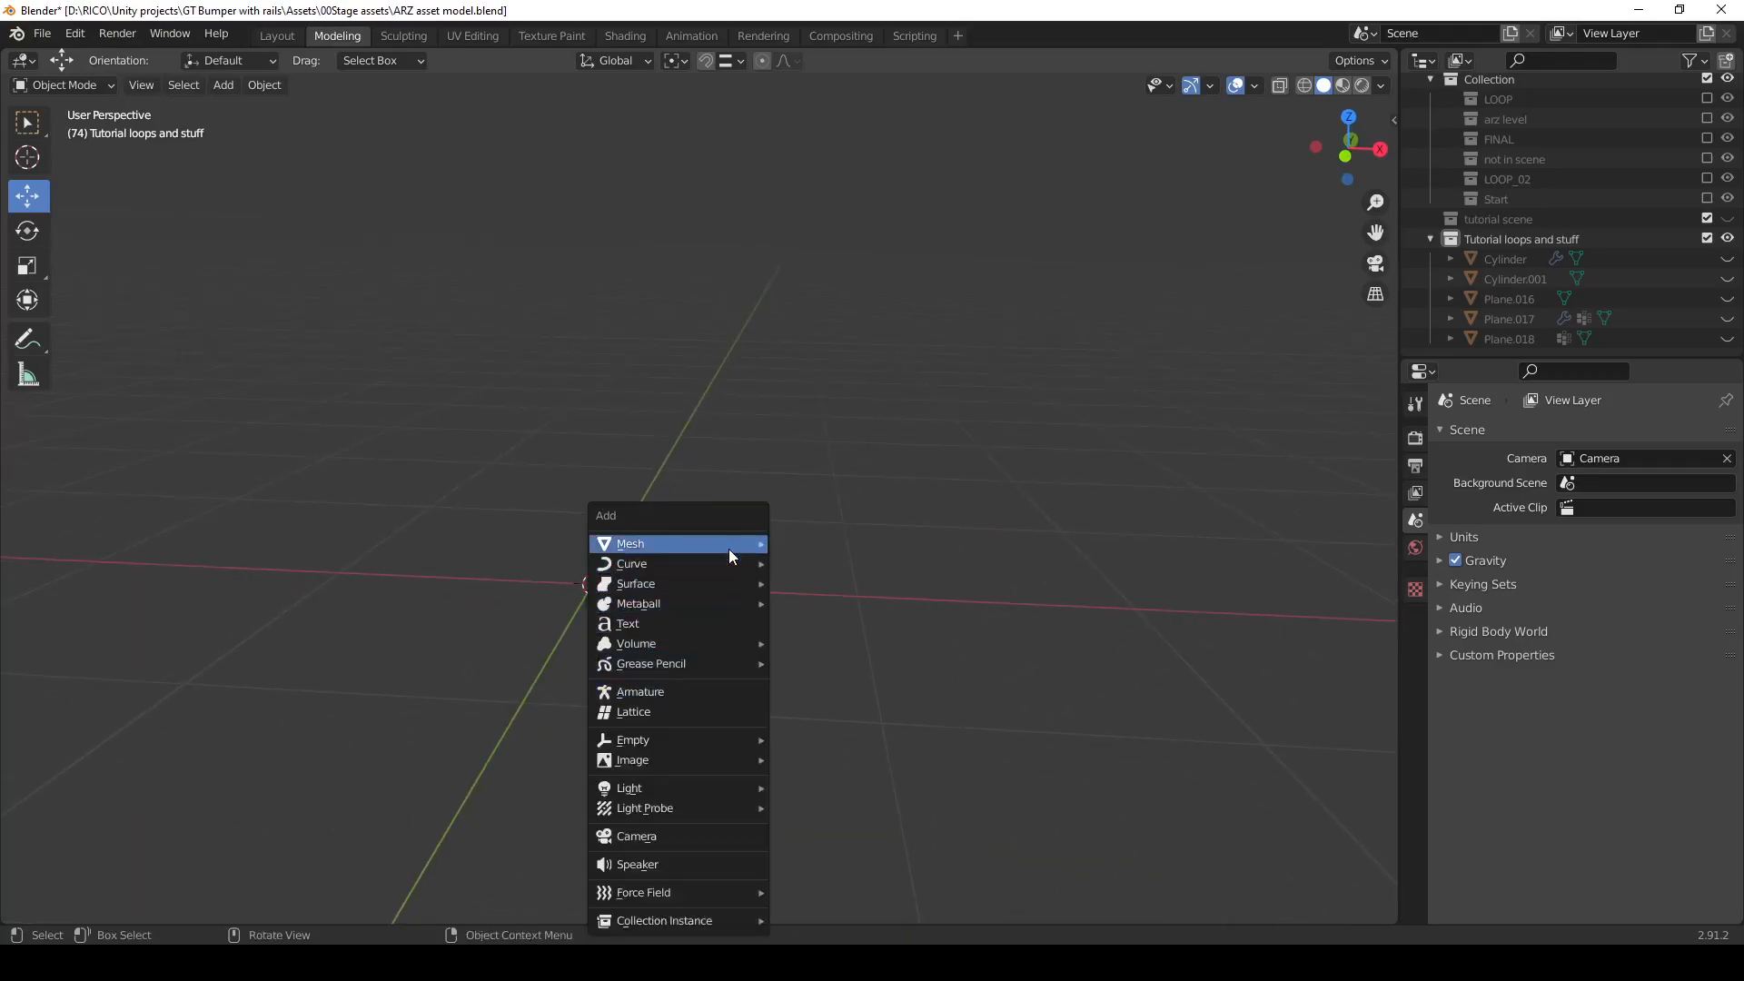
{"action": "mouse_move", "coordinate": [729, 567]}
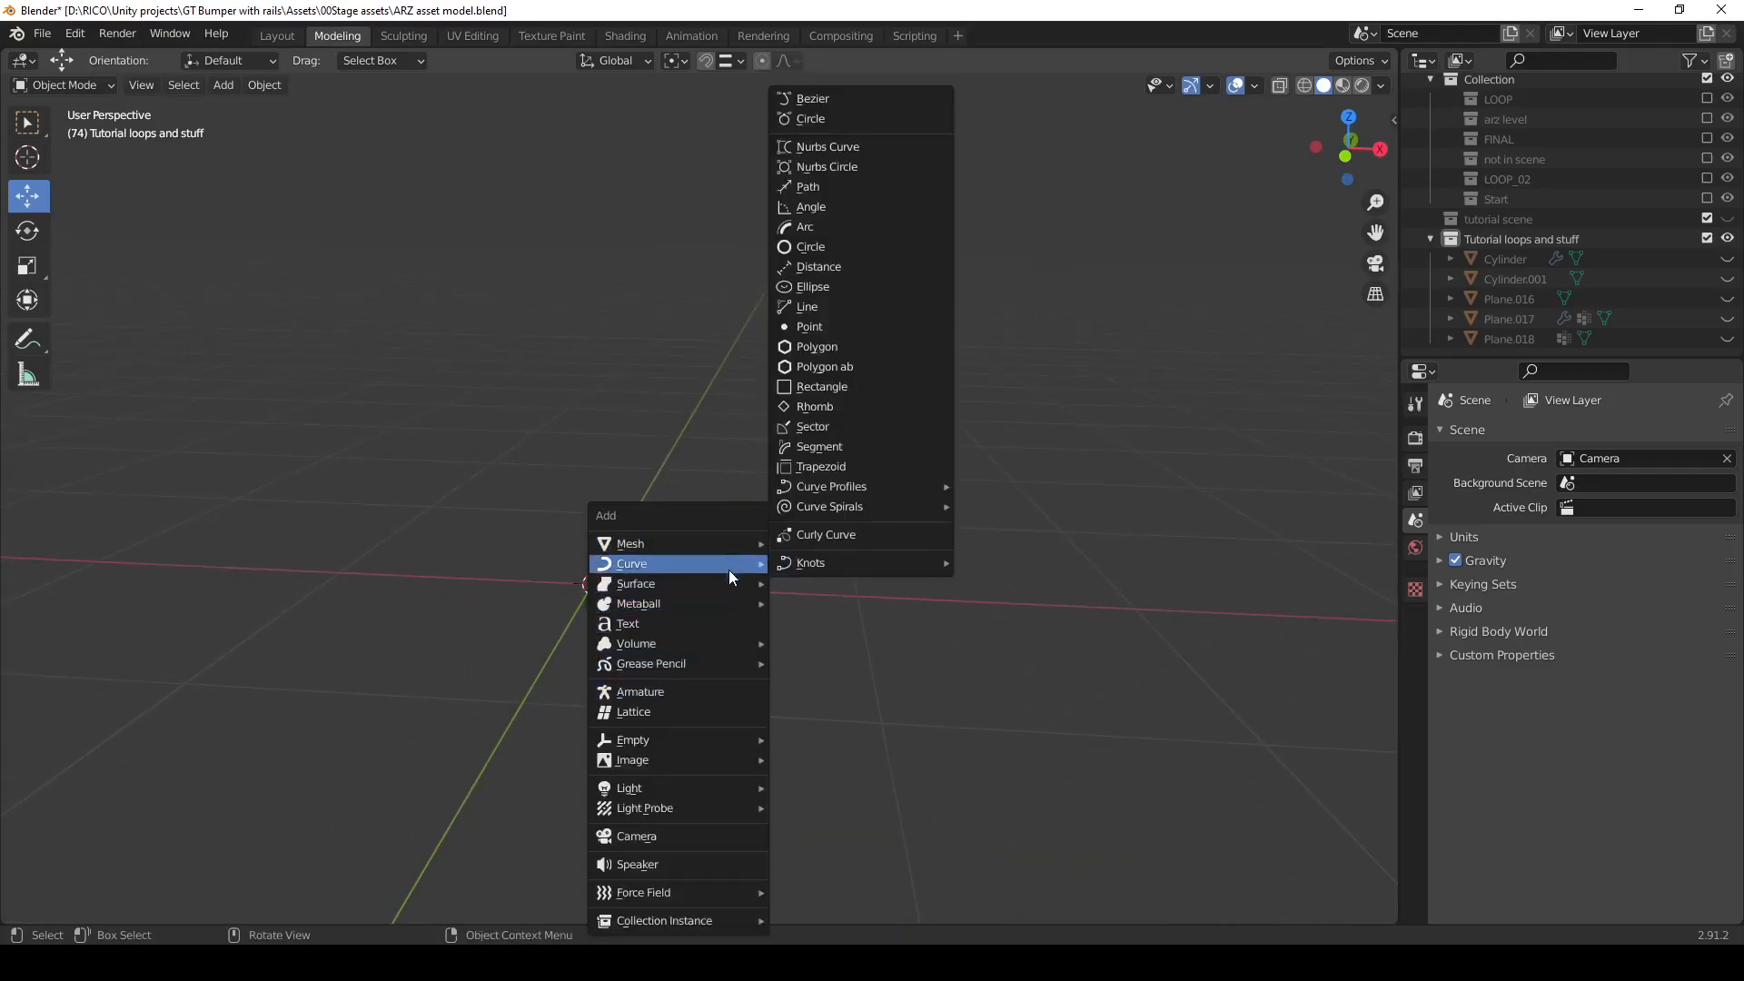
{"action": "left_click", "coordinate": [832, 189]}
{"action": "key", "text": "Tab"}
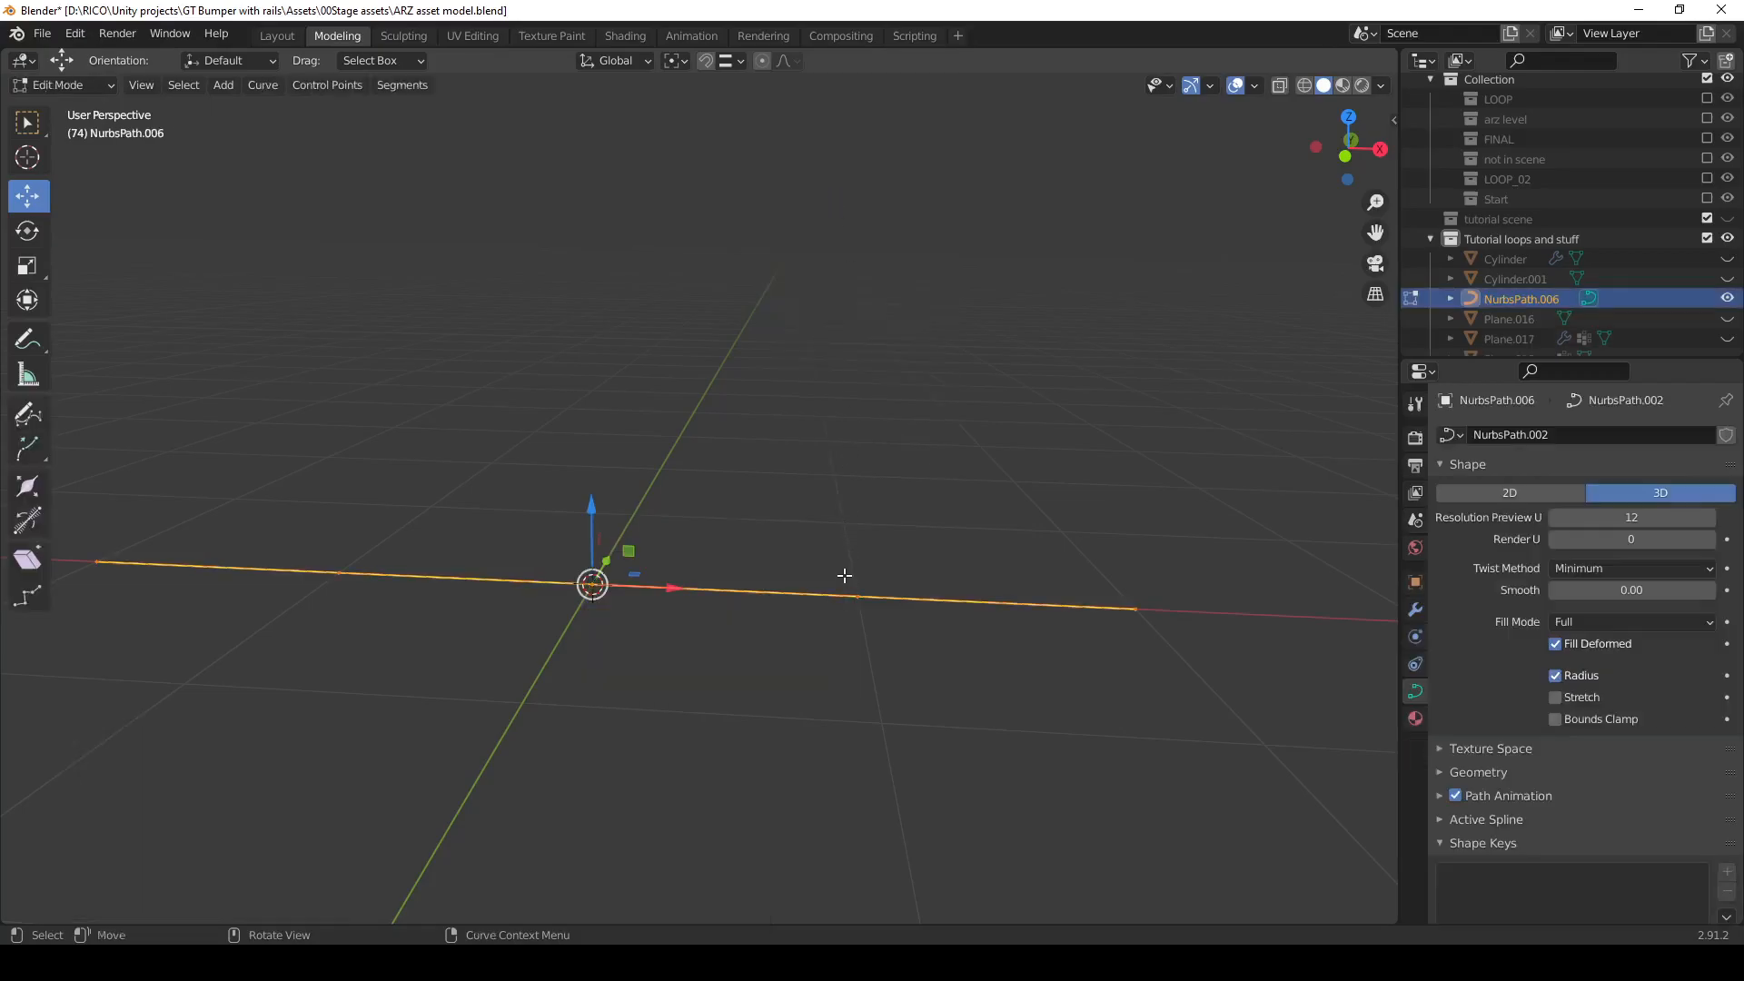
Delete the vertices of all path points except the end point on the negative X side.
{"action": "left_click", "coordinate": [1069, 542]}
{"action": "middle_click_drag", "start_coordinate": [411, 465], "coordinate": [398, 498]}
{"action": "middle_click_drag", "start_coordinate": [801, 536], "coordinate": [796, 562]}
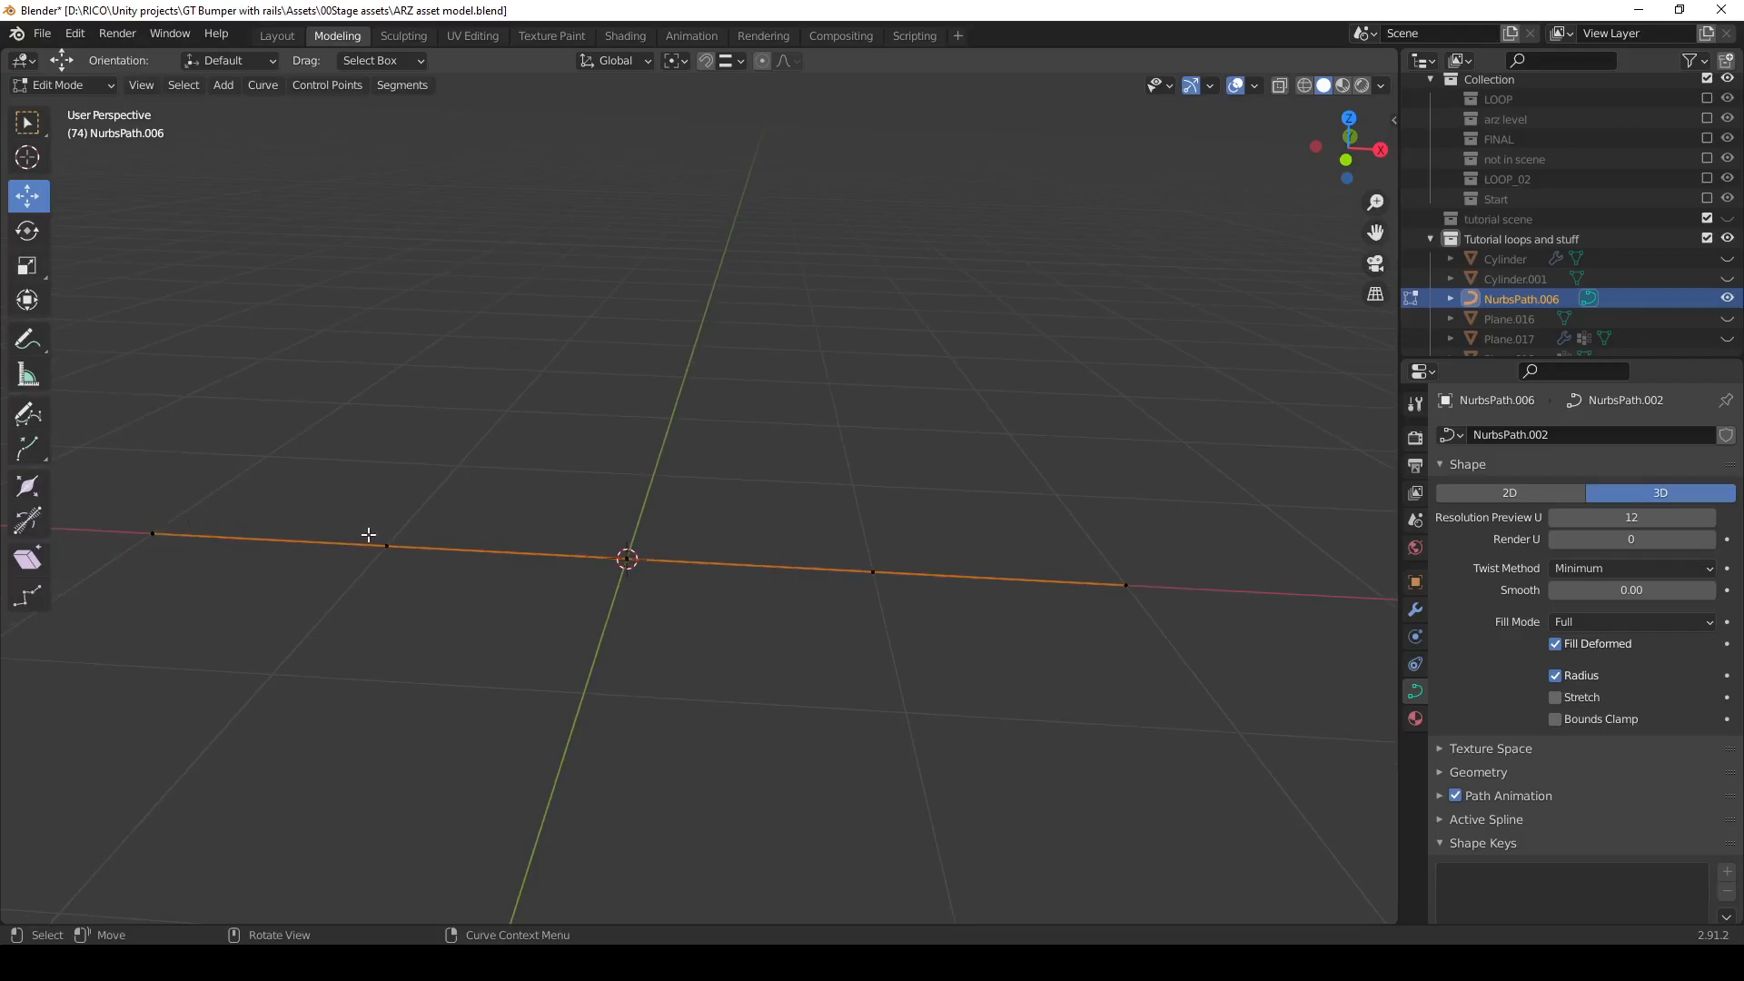
{"action": "left_click_drag", "start_coordinate": [295, 395], "coordinate": [1195, 694]}
{"action": "key", "text": "x"}
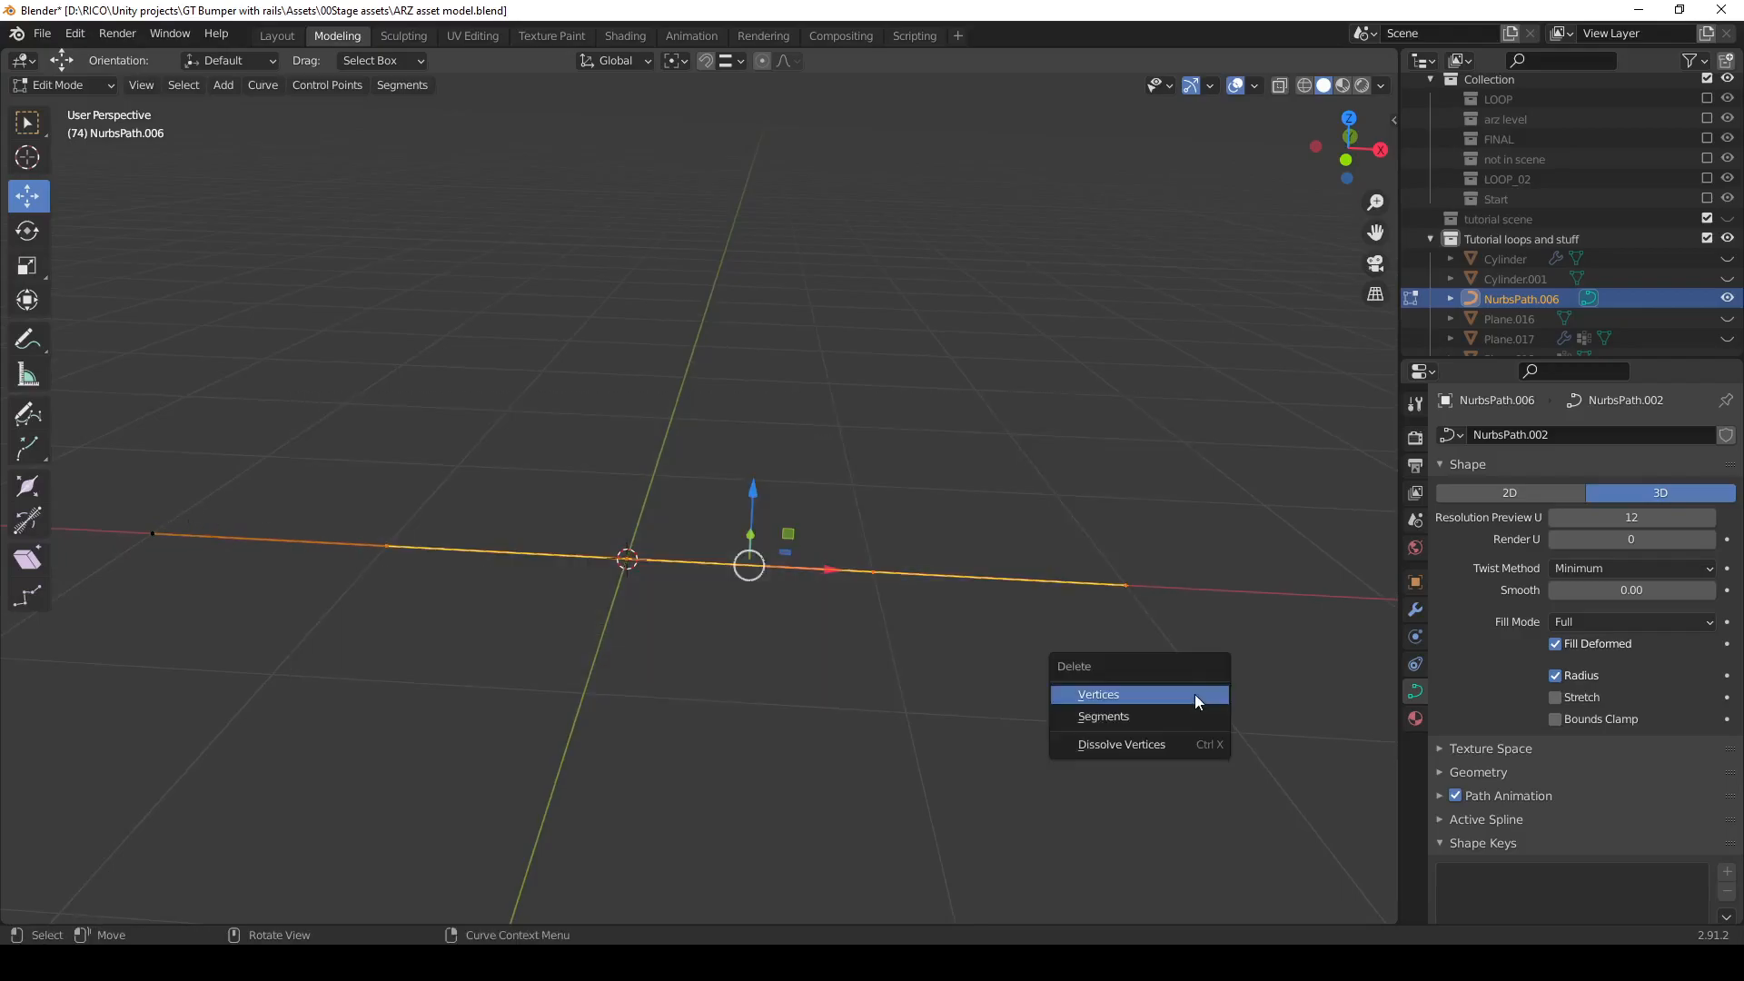
{"action": "left_click", "coordinate": [1141, 694]}
Snap the 3D cursor to the path's remaining point and set the path object's origin to the 3D cursor.
{"action": "left_click_drag", "start_coordinate": [109, 491], "coordinate": [198, 574]}
{"action": "key", "text": "shift+s"}
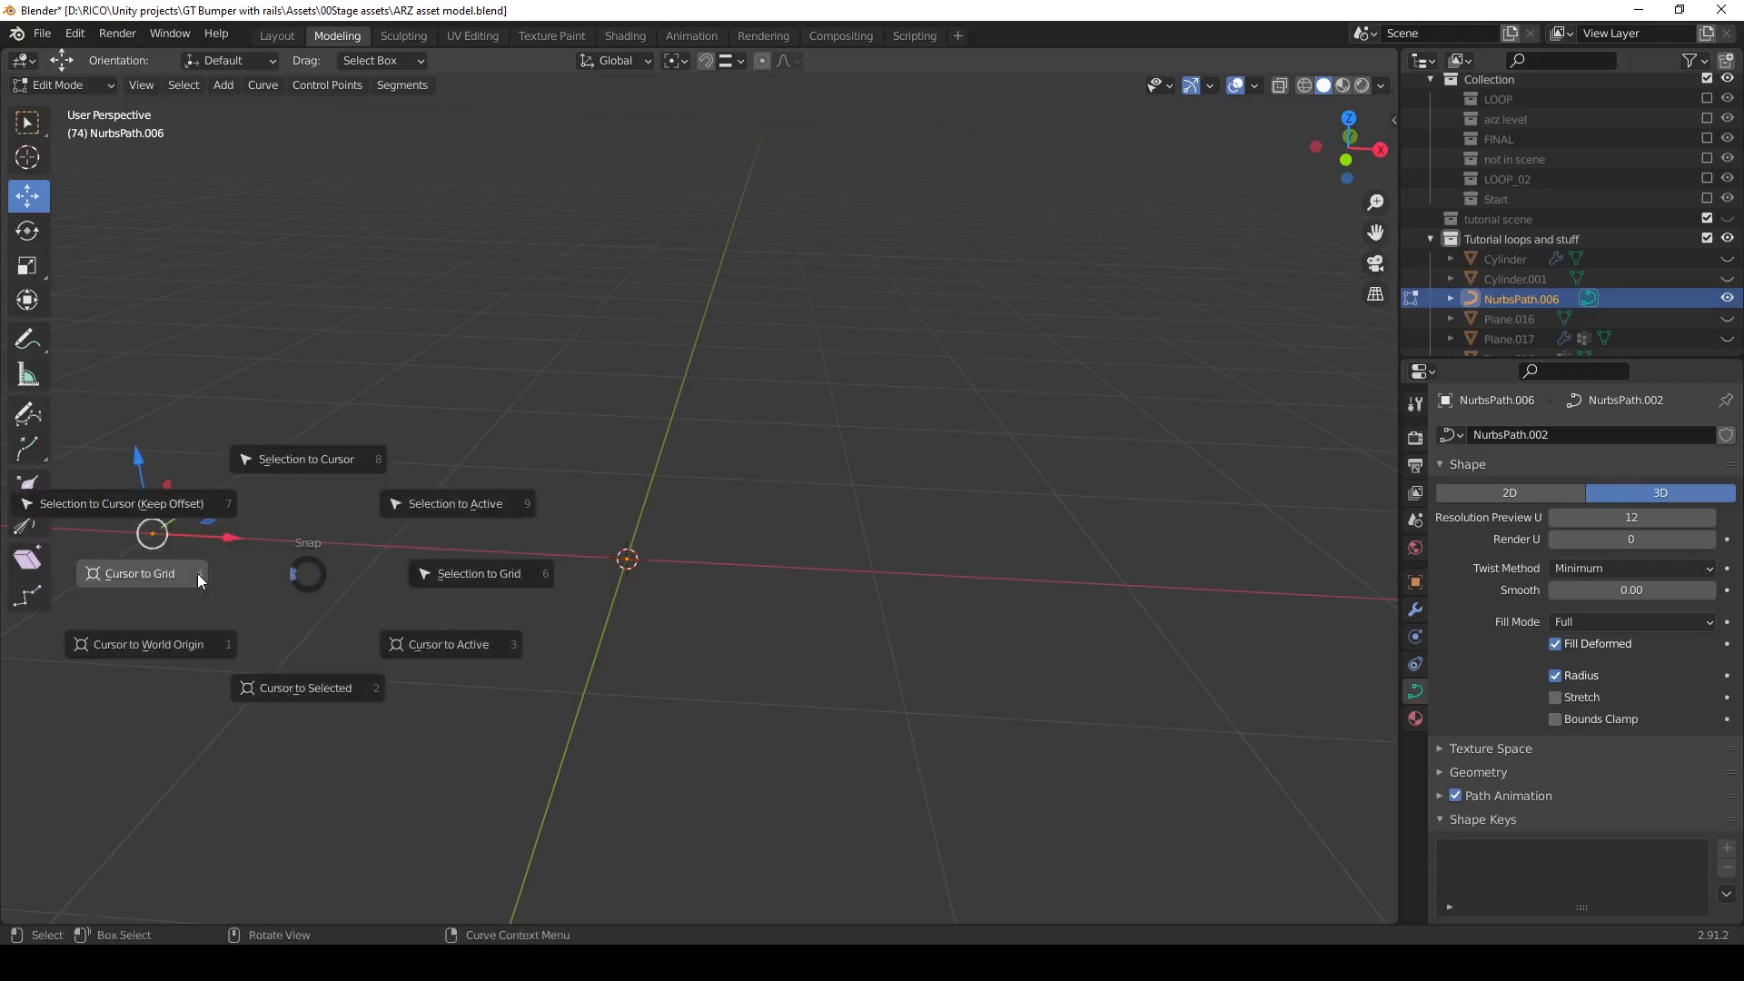
{"action": "left_click", "coordinate": [313, 686]}
{"action": "middle_click_drag", "start_coordinate": [398, 605], "coordinate": [461, 608]}
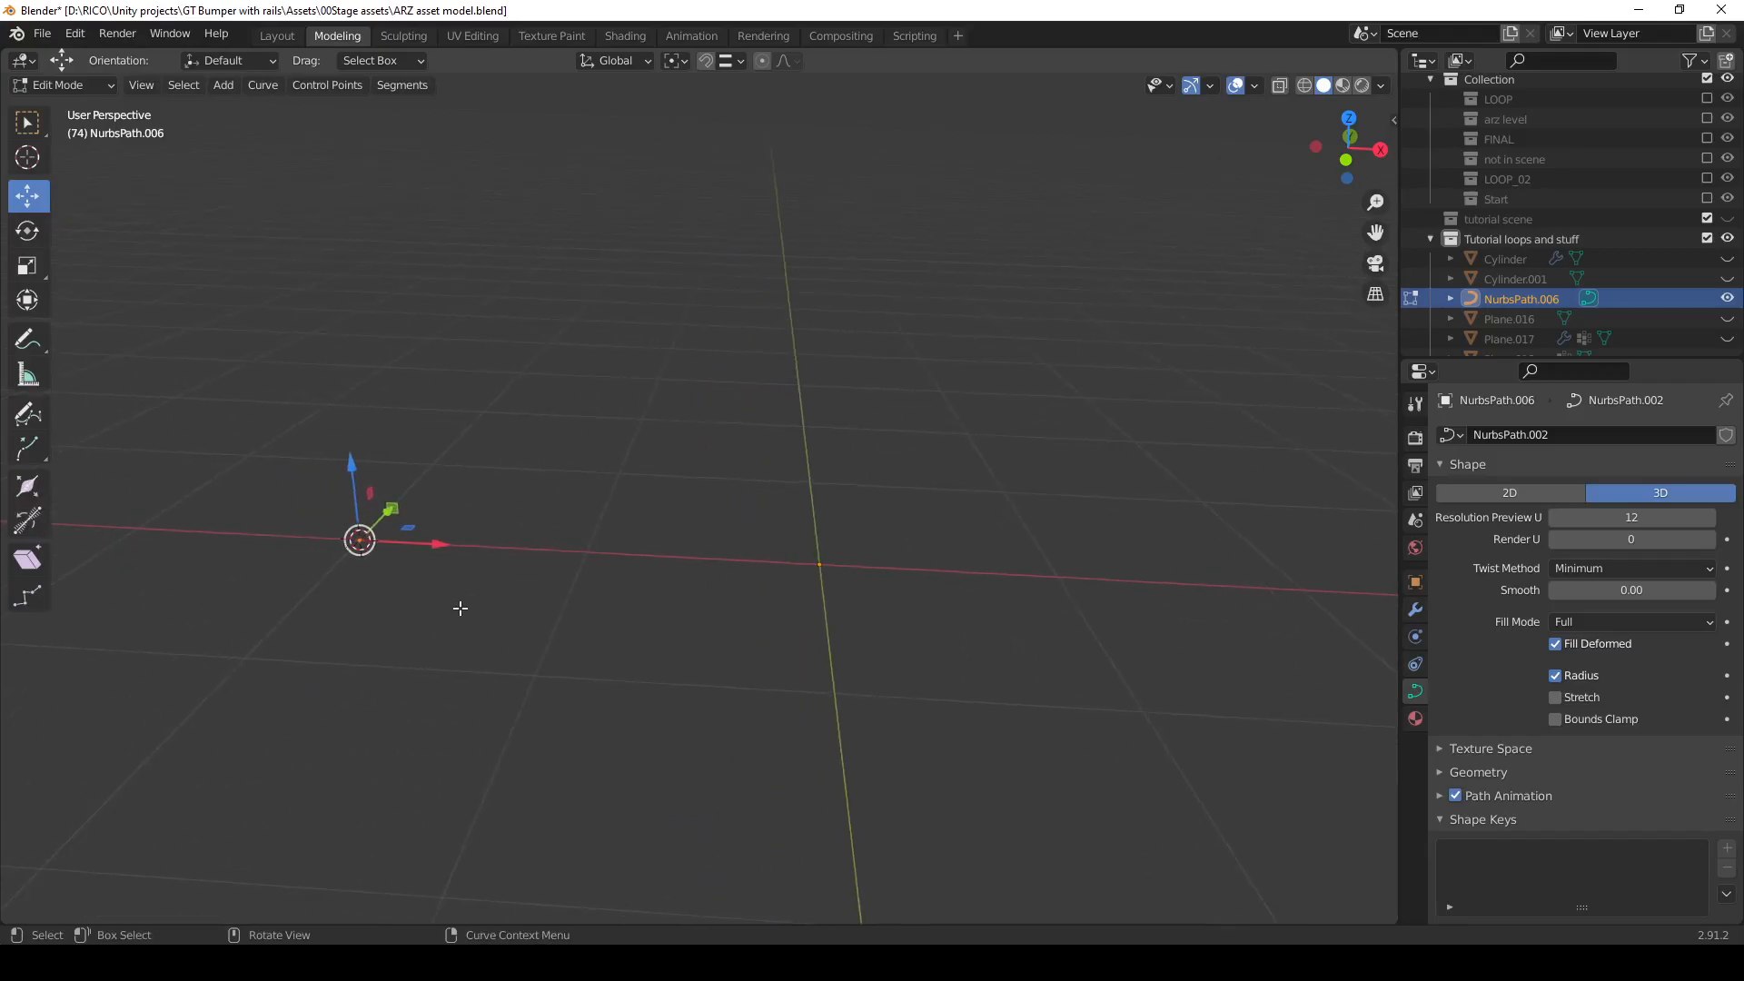
{"action": "key", "text": "Tab"}
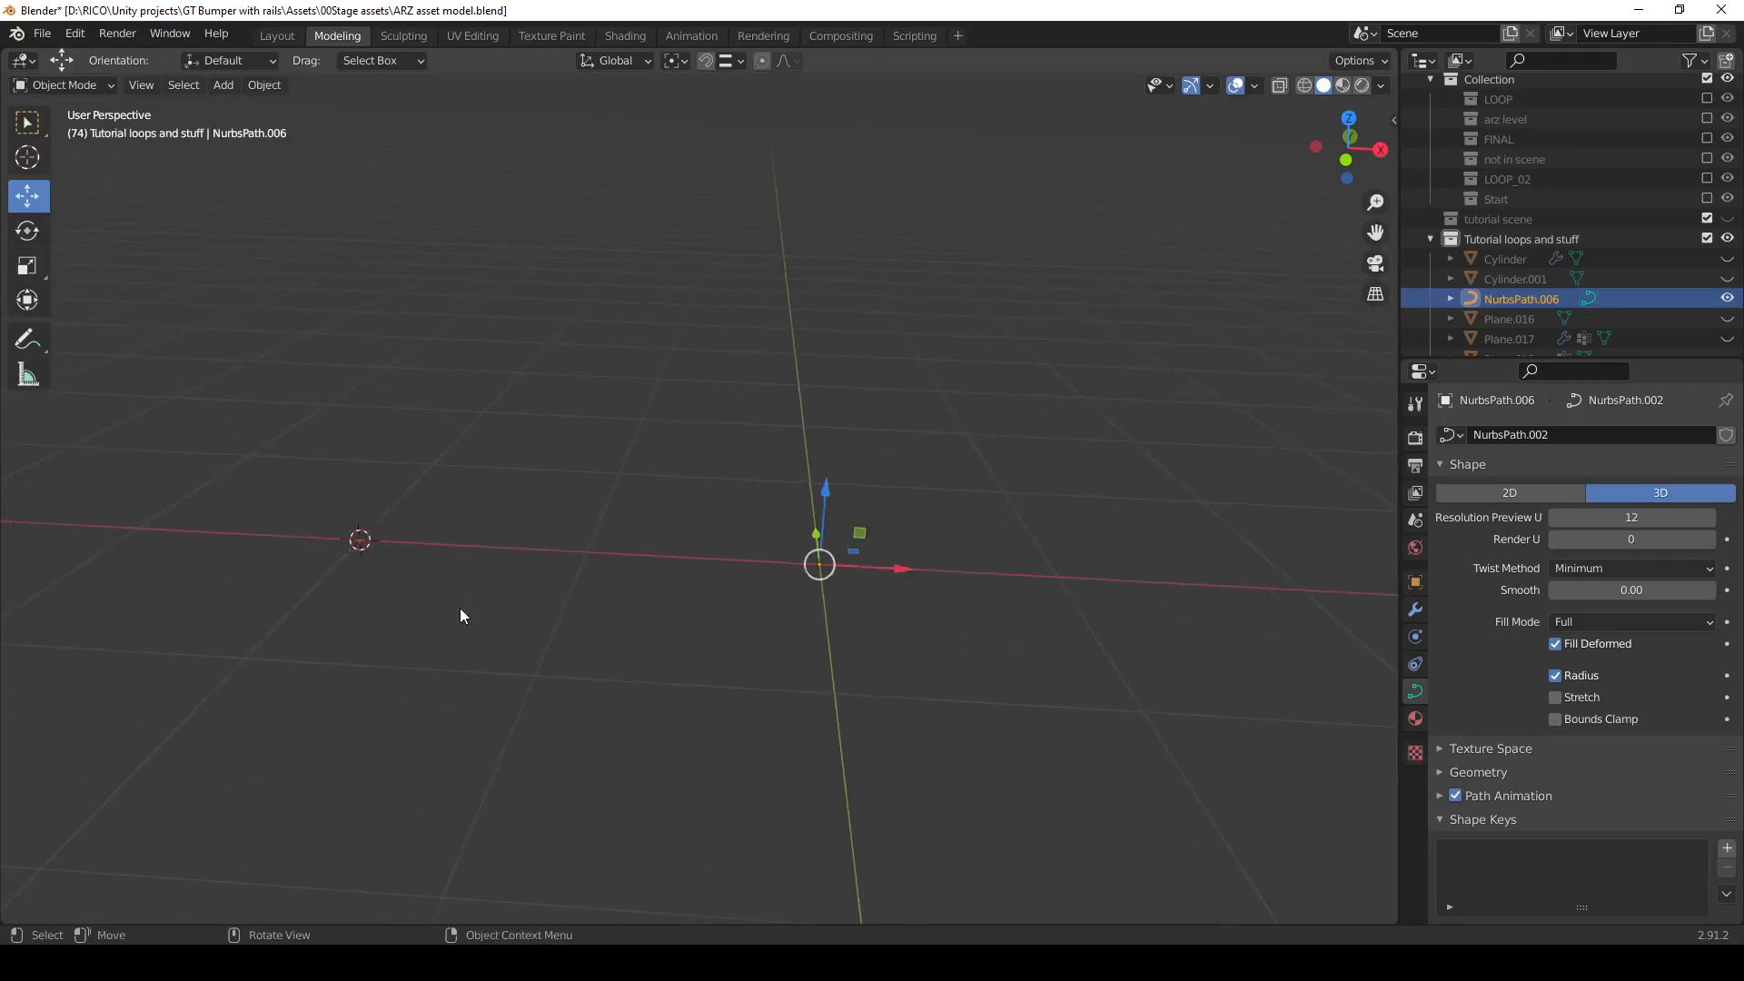
{"action": "left_click", "coordinate": [267, 86]}
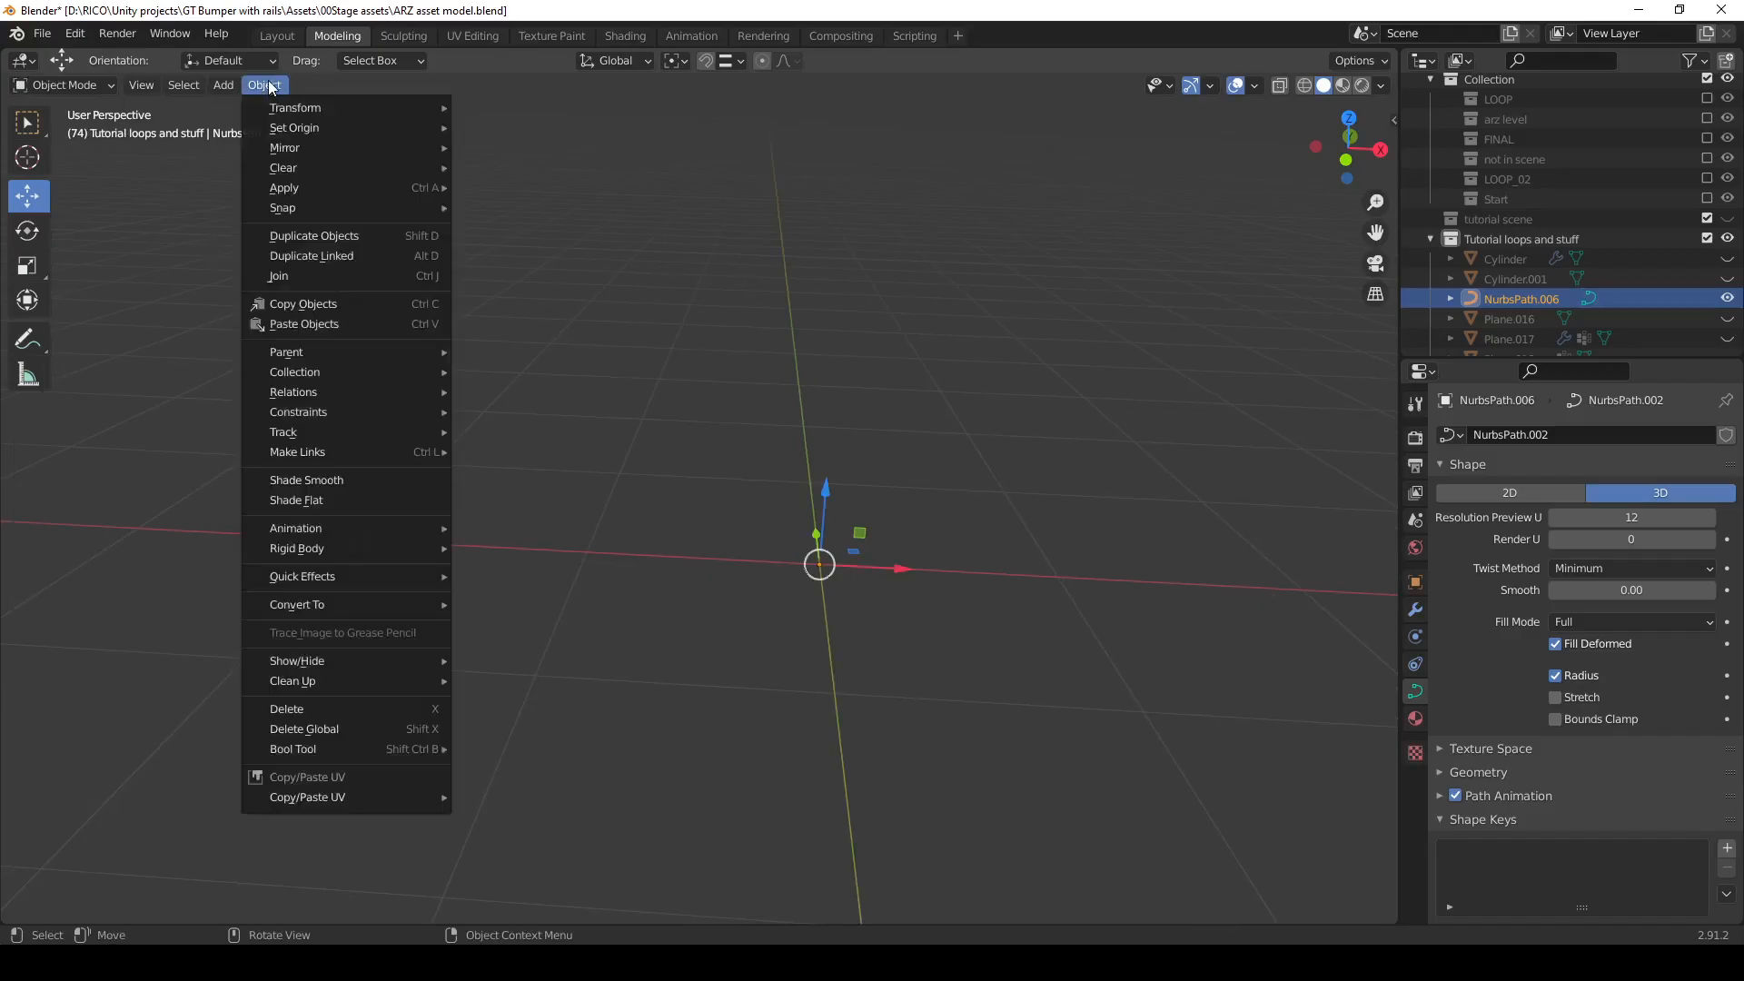
{"action": "mouse_move", "coordinate": [327, 129]}
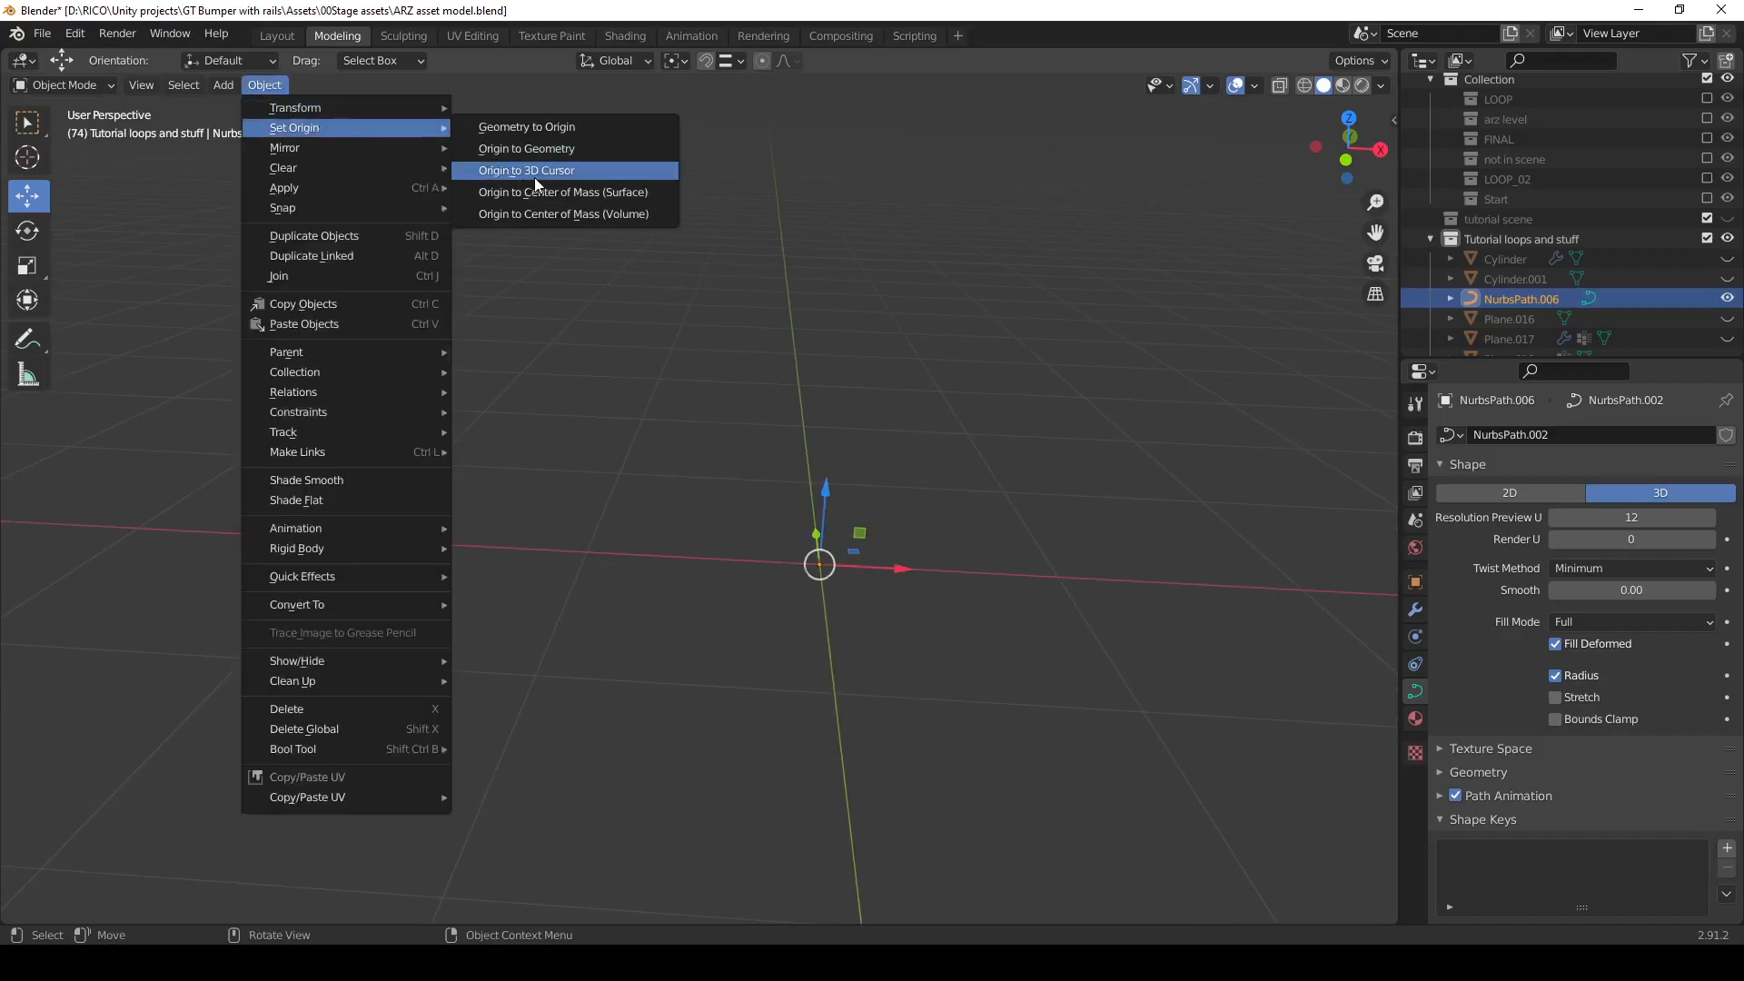
{"action": "left_click", "coordinate": [560, 178]}
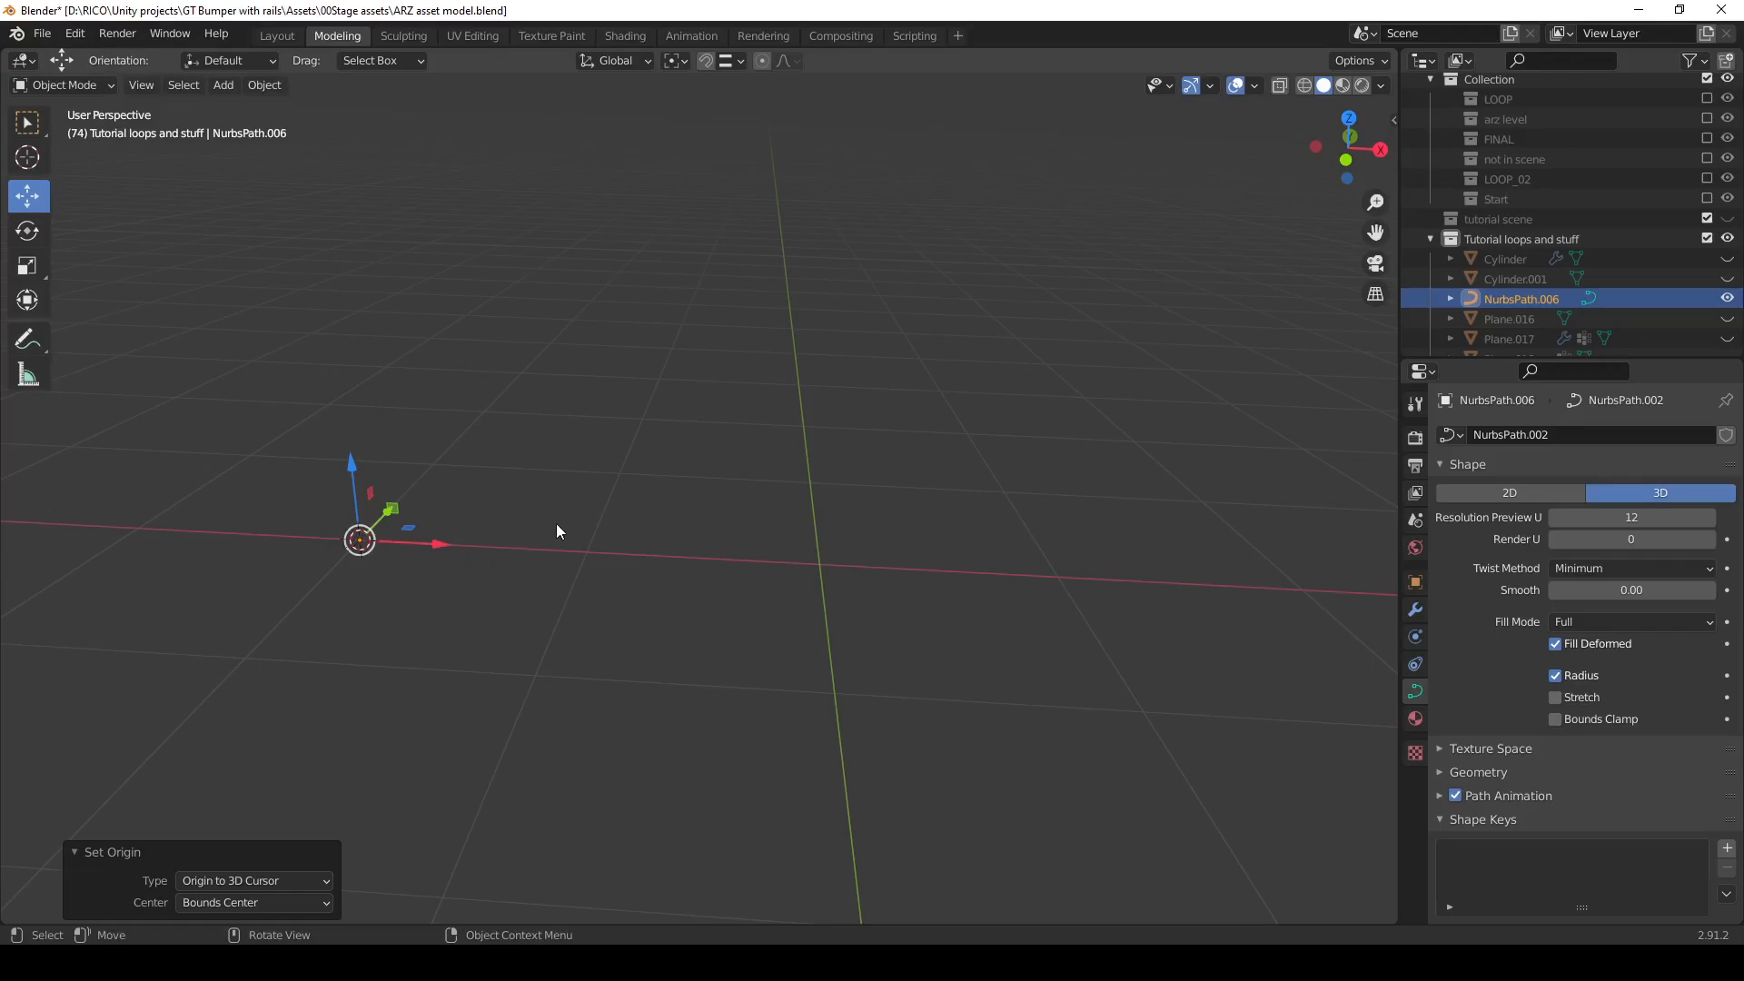
Add a plane at the 3D cursor, scale it down to about 0.346, and apply its scale.
{"action": "key", "text": "shift+a"}
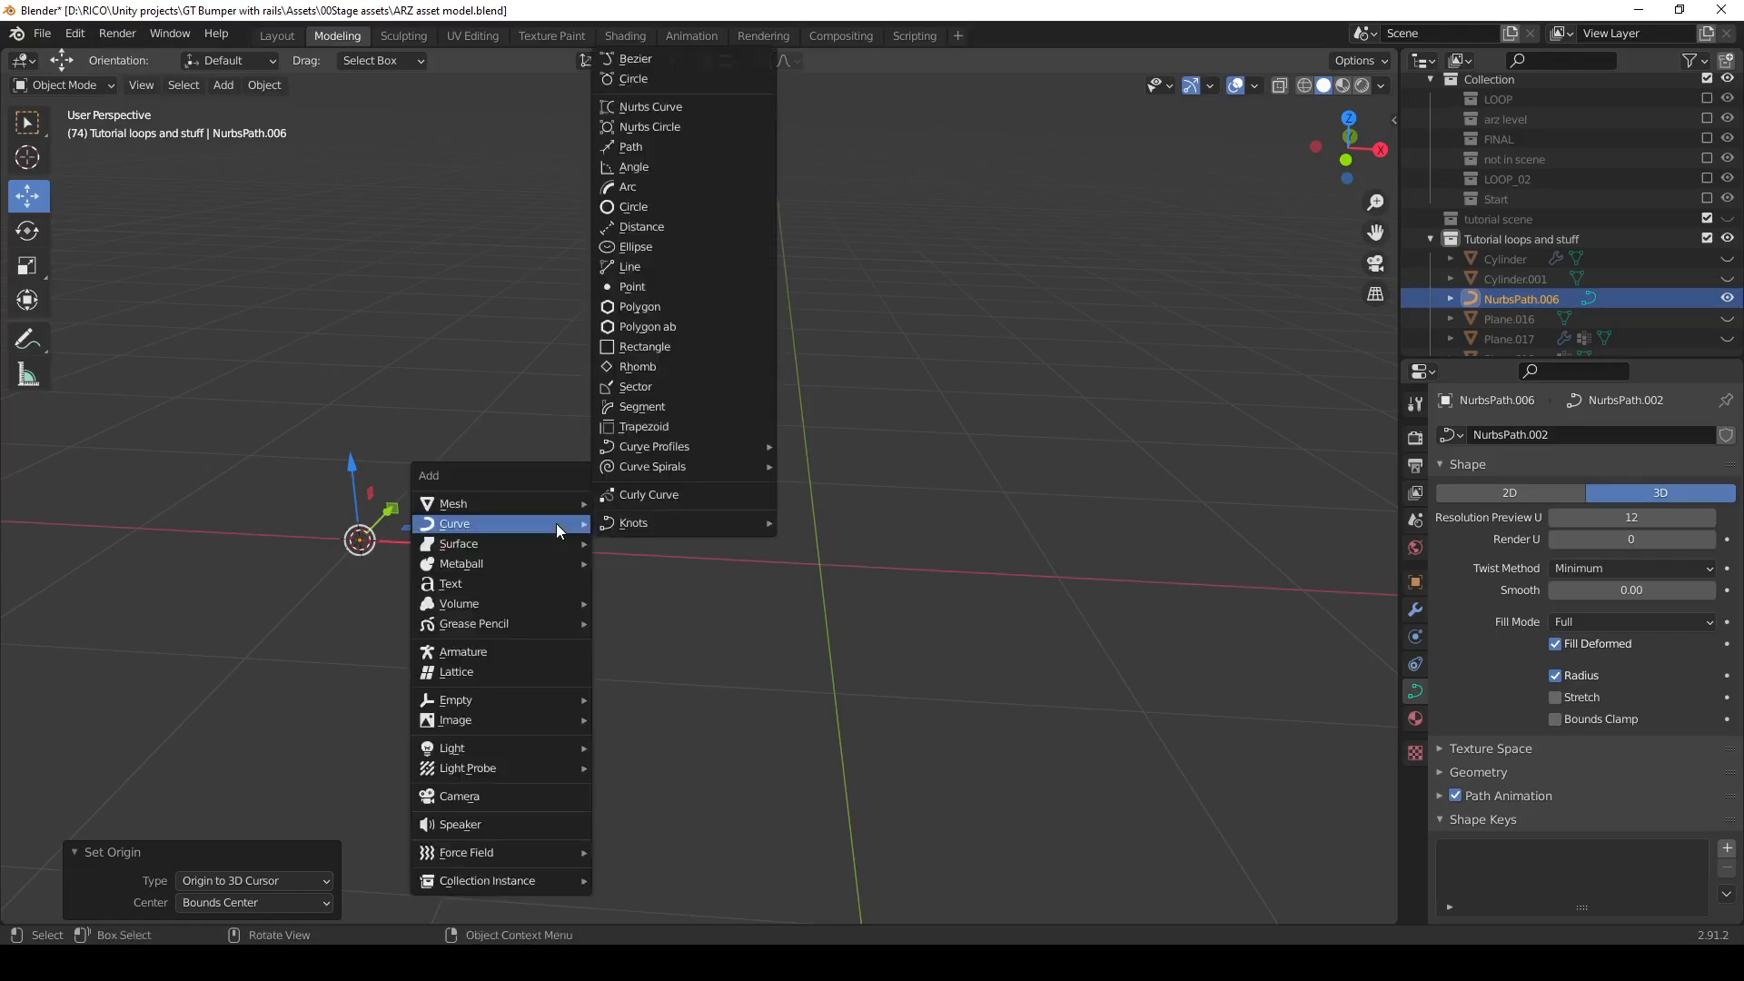
{"action": "mouse_move", "coordinate": [556, 511]}
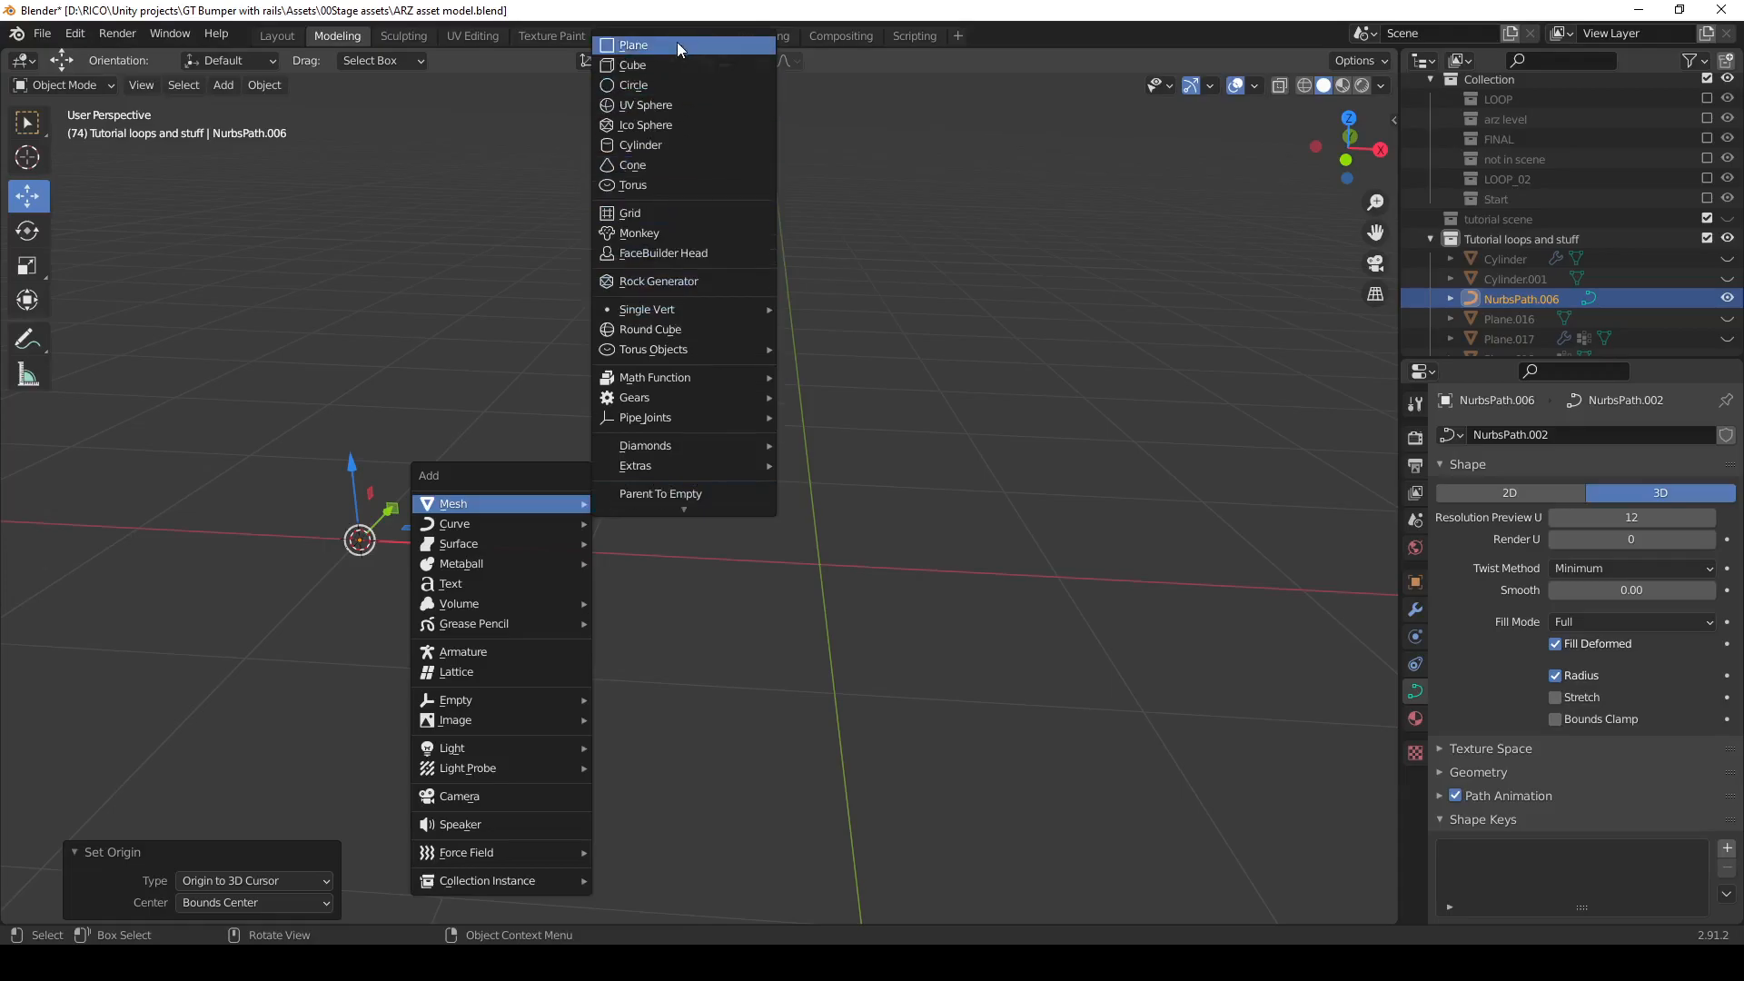
{"action": "left_click", "coordinate": [678, 46]}
{"action": "key", "text": "s"}
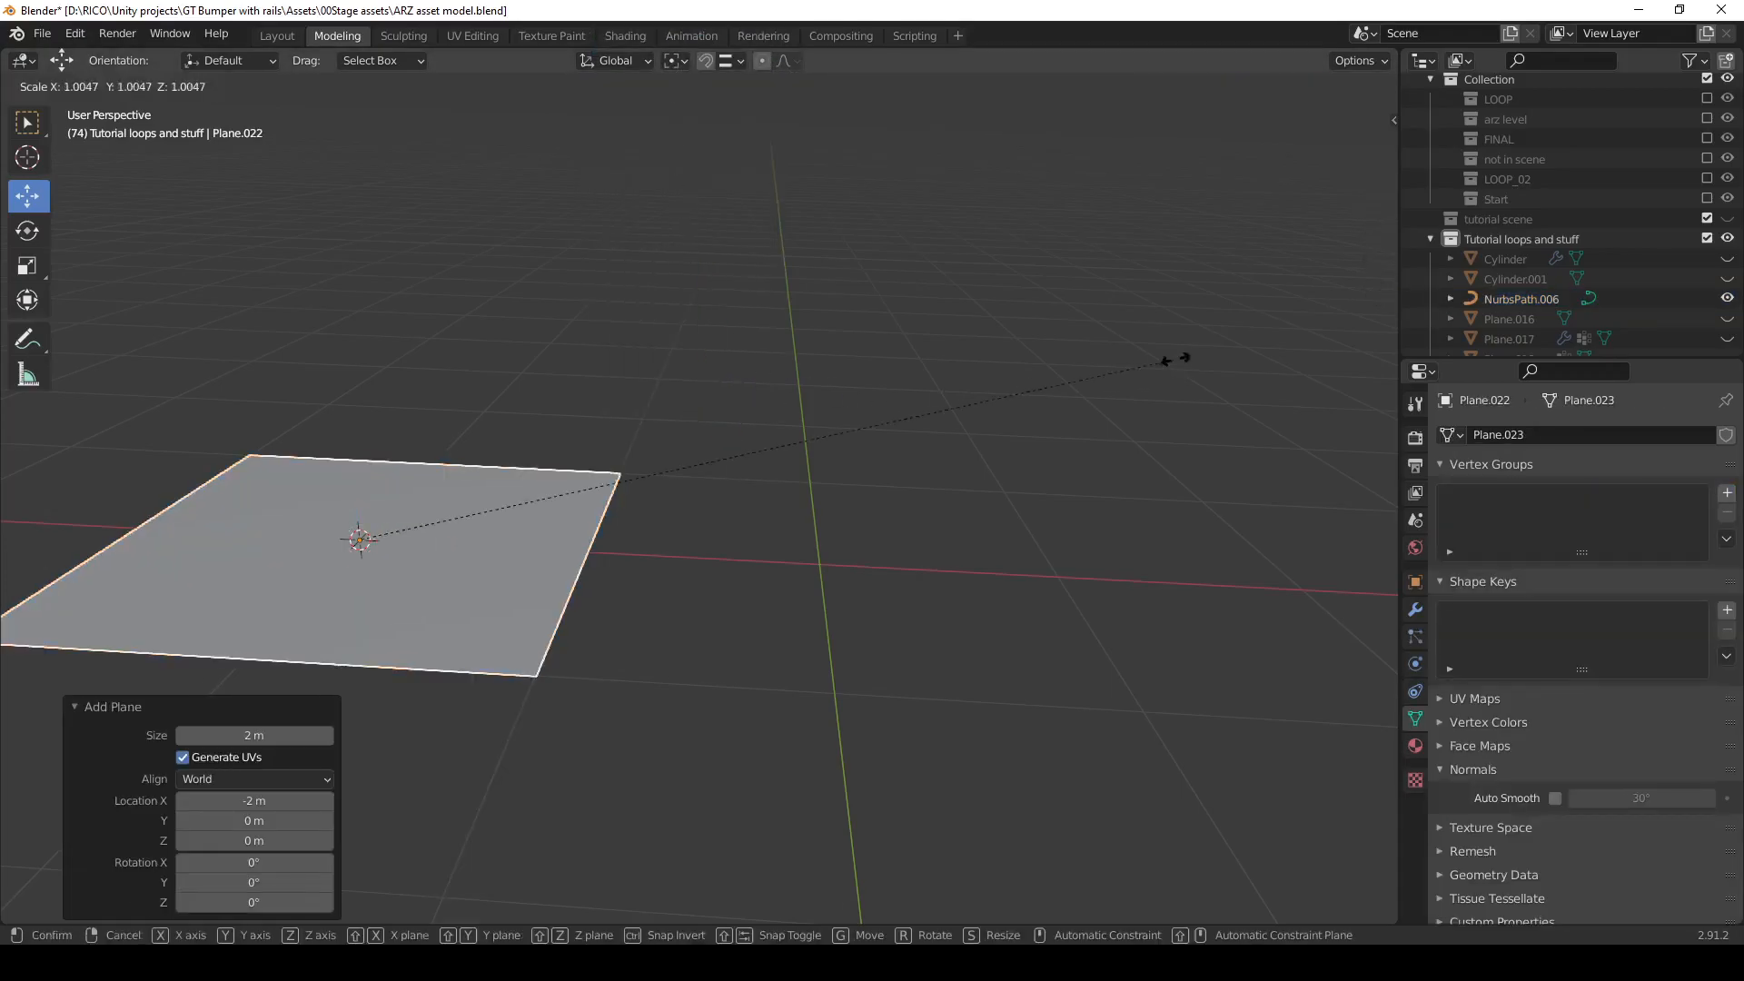
{"action": "left_click", "coordinate": [639, 468]}
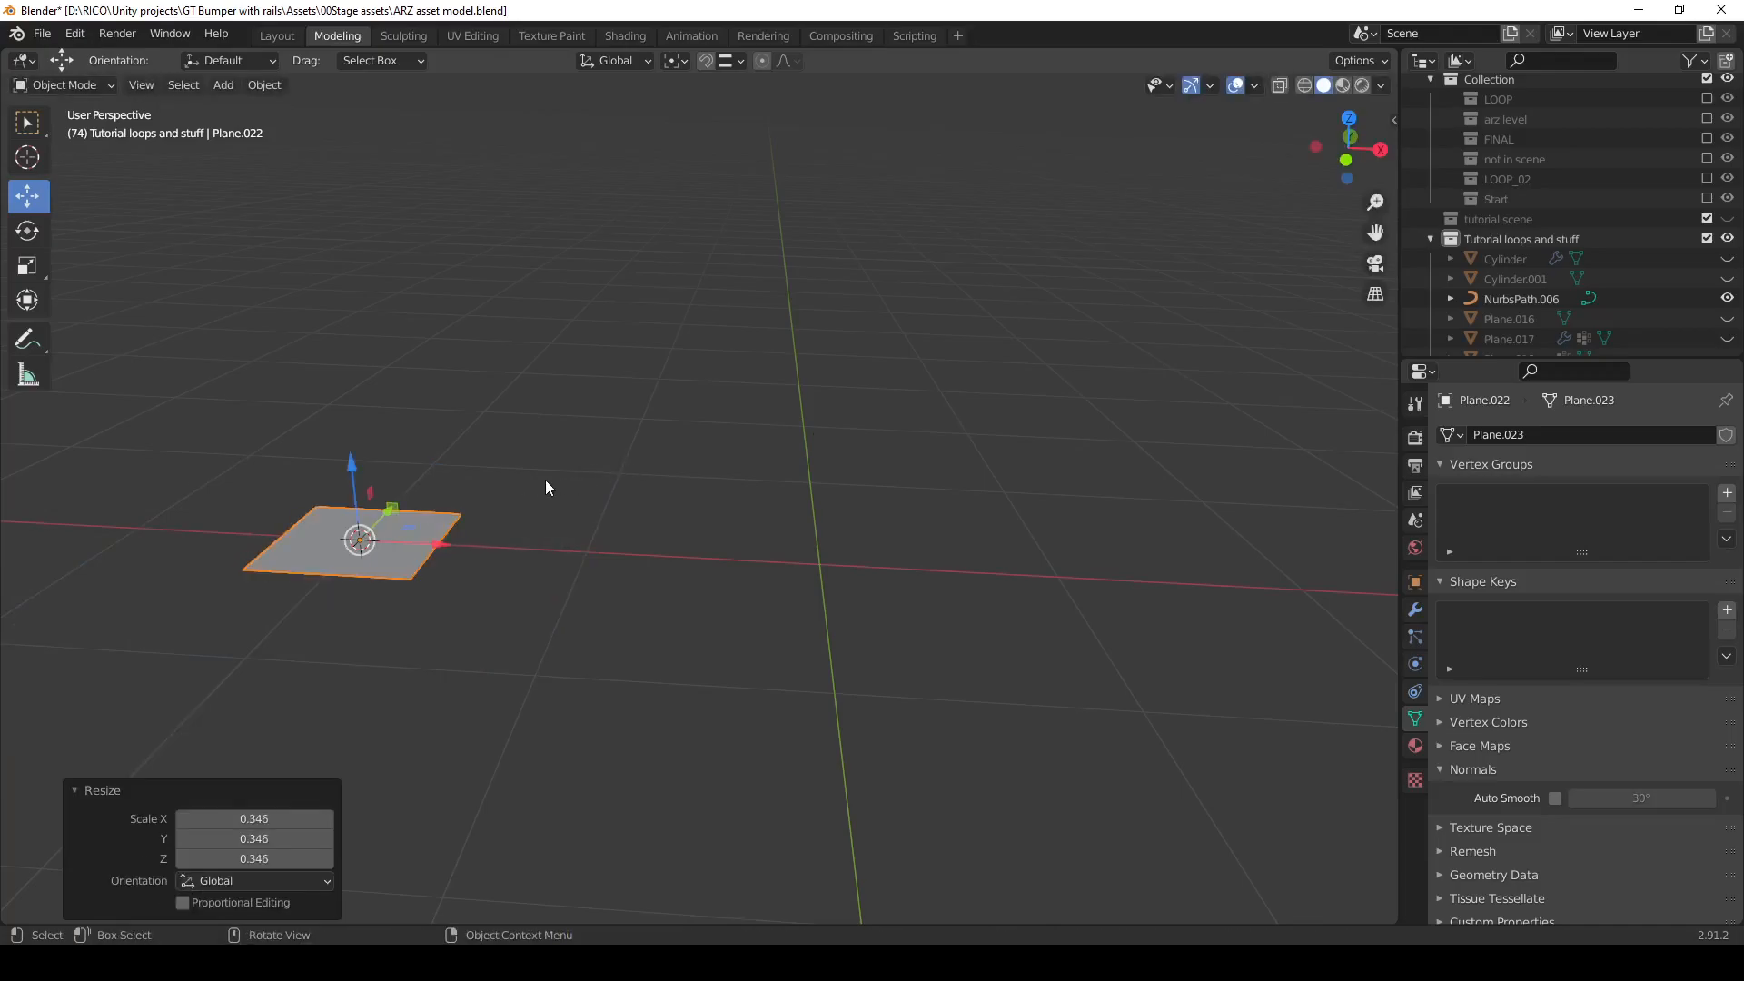
{"action": "key", "text": "ctrl+a"}
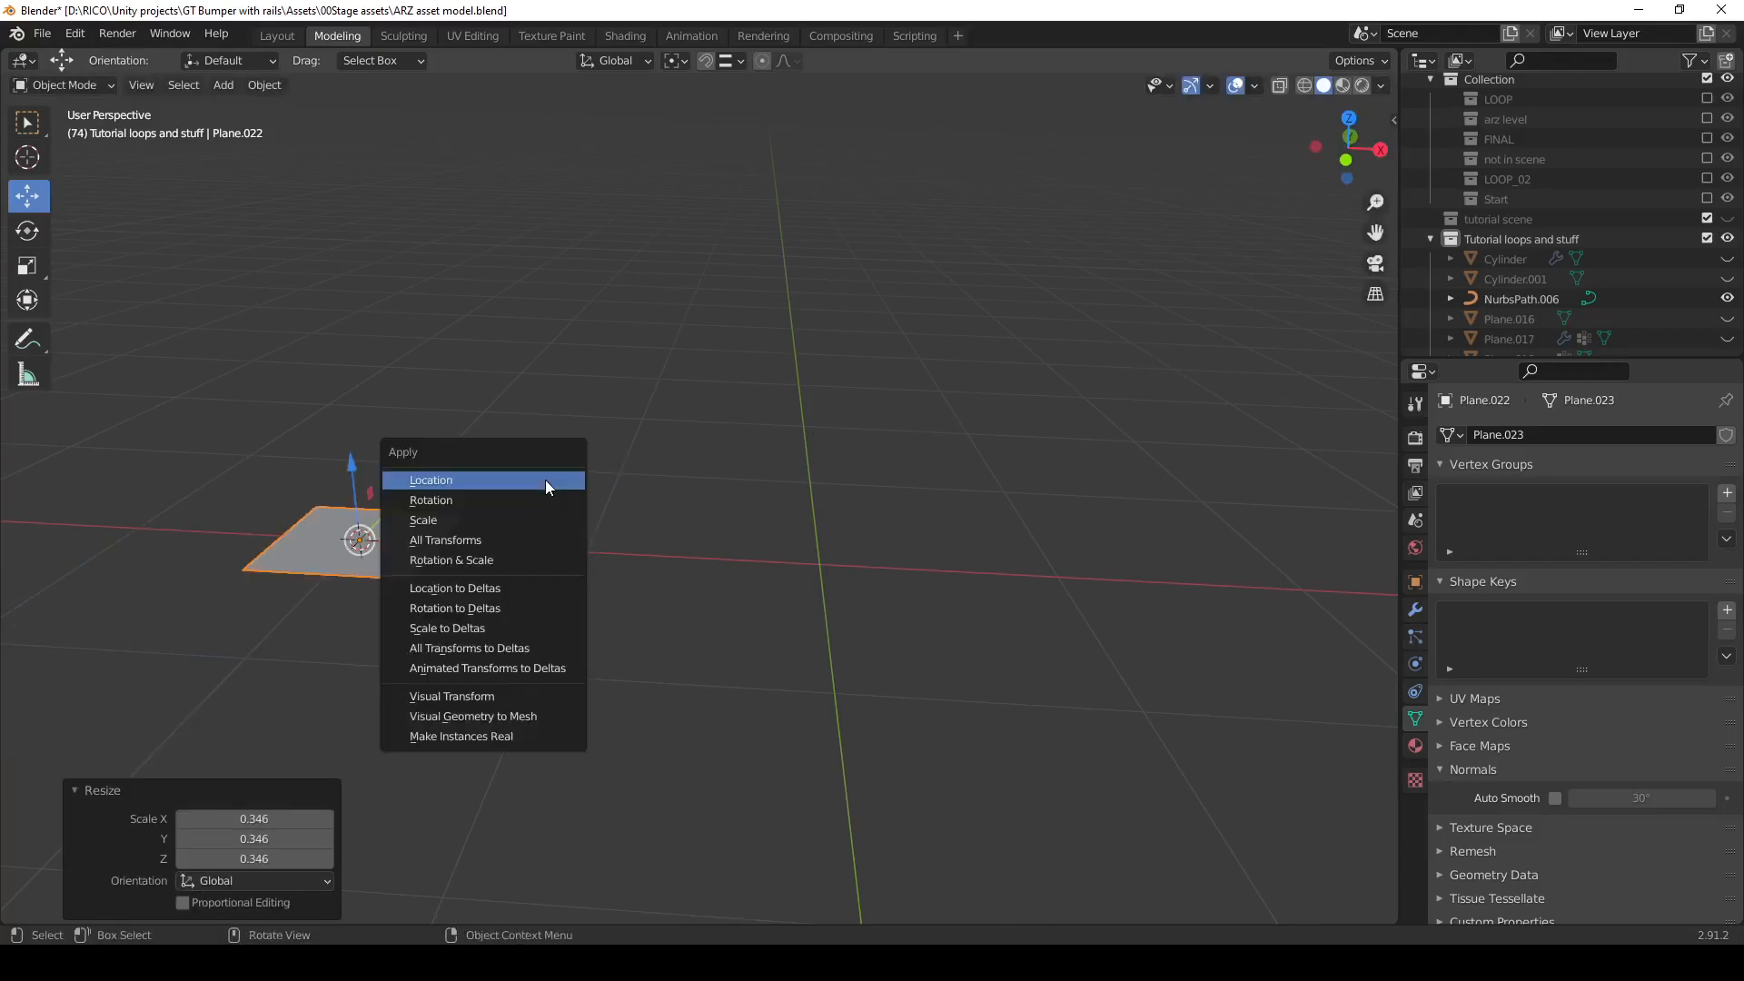
{"action": "left_click", "coordinate": [547, 520]}
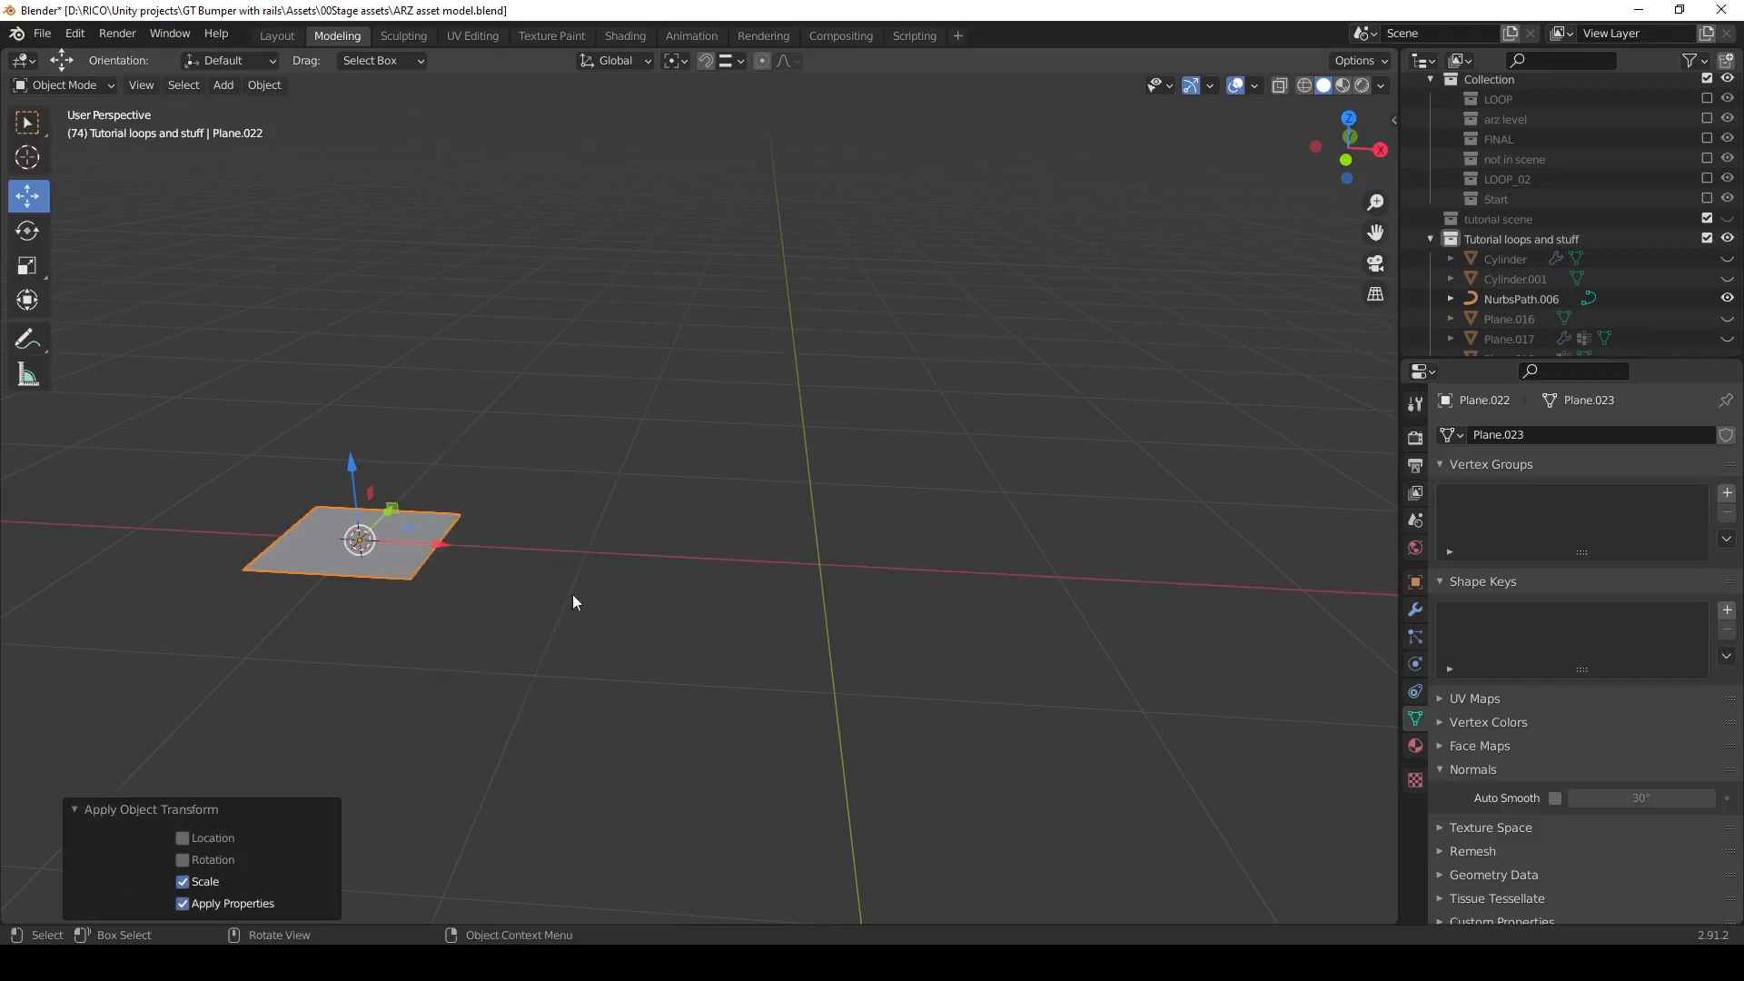
Add an Array modifier and a Curve modifier to the plane, with the array's fit type set to Fit Curve.
{"action": "left_click", "coordinate": [1541, 299]}
{"action": "left_click", "coordinate": [384, 564]}
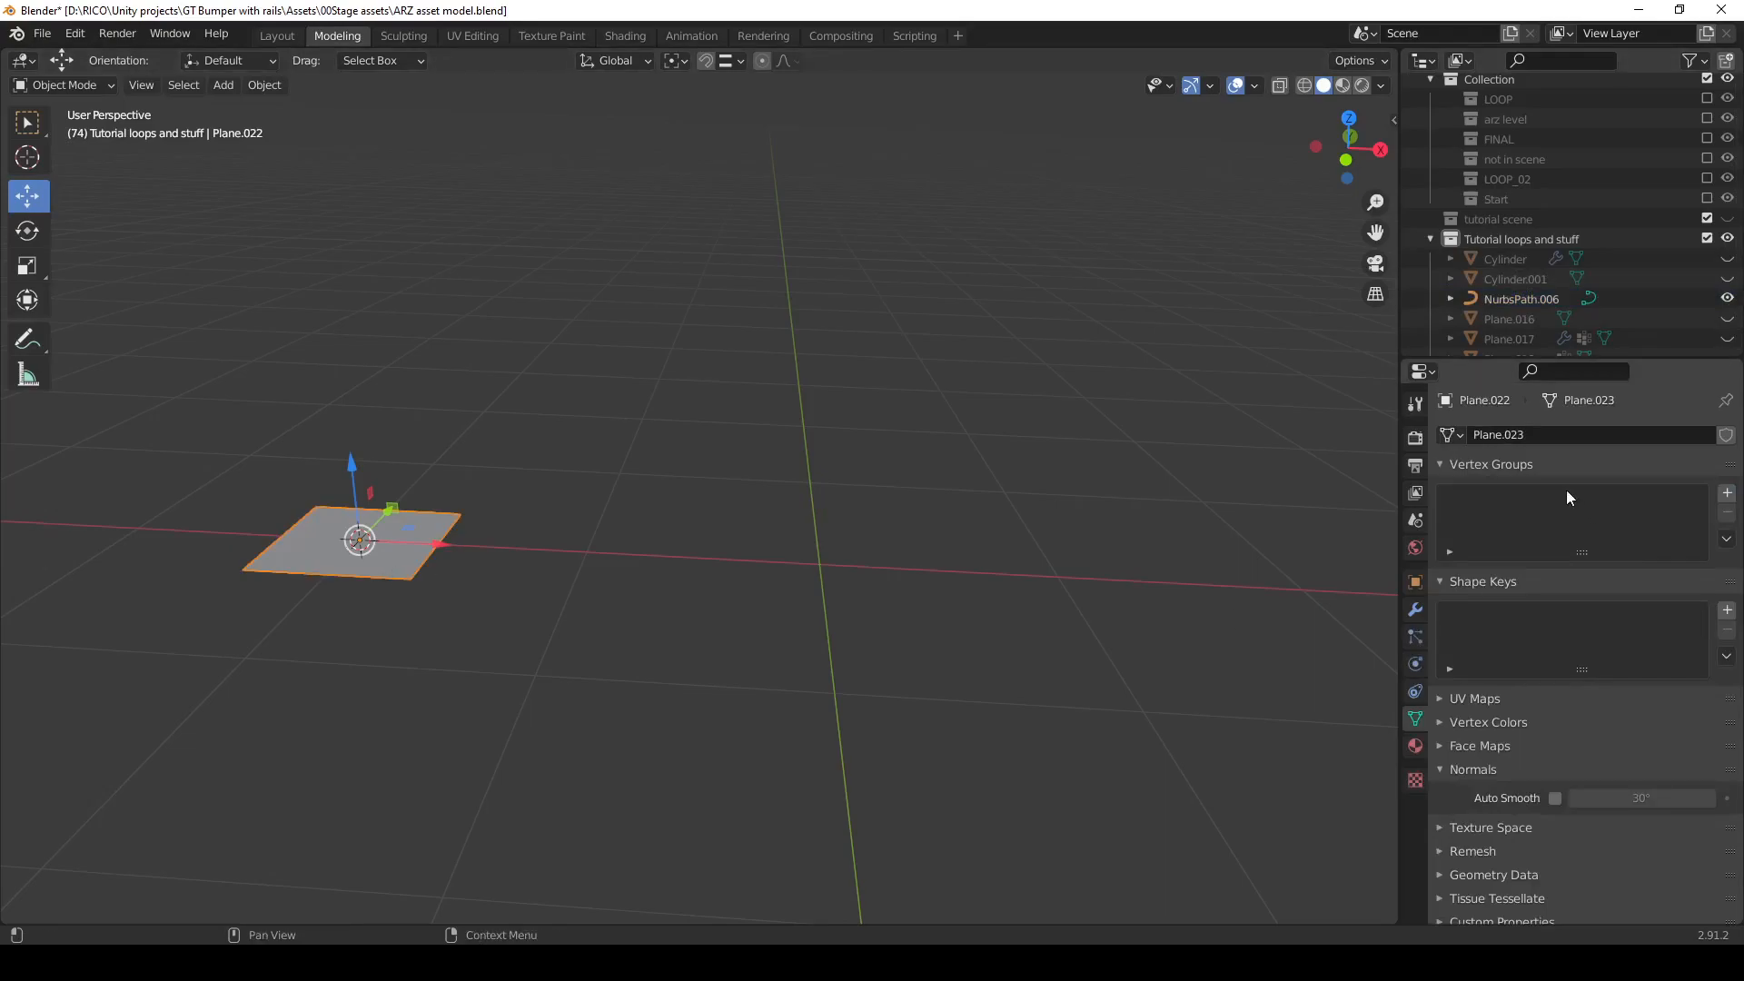
{"action": "left_click", "coordinate": [1414, 609]}
{"action": "left_click", "coordinate": [1494, 437]}
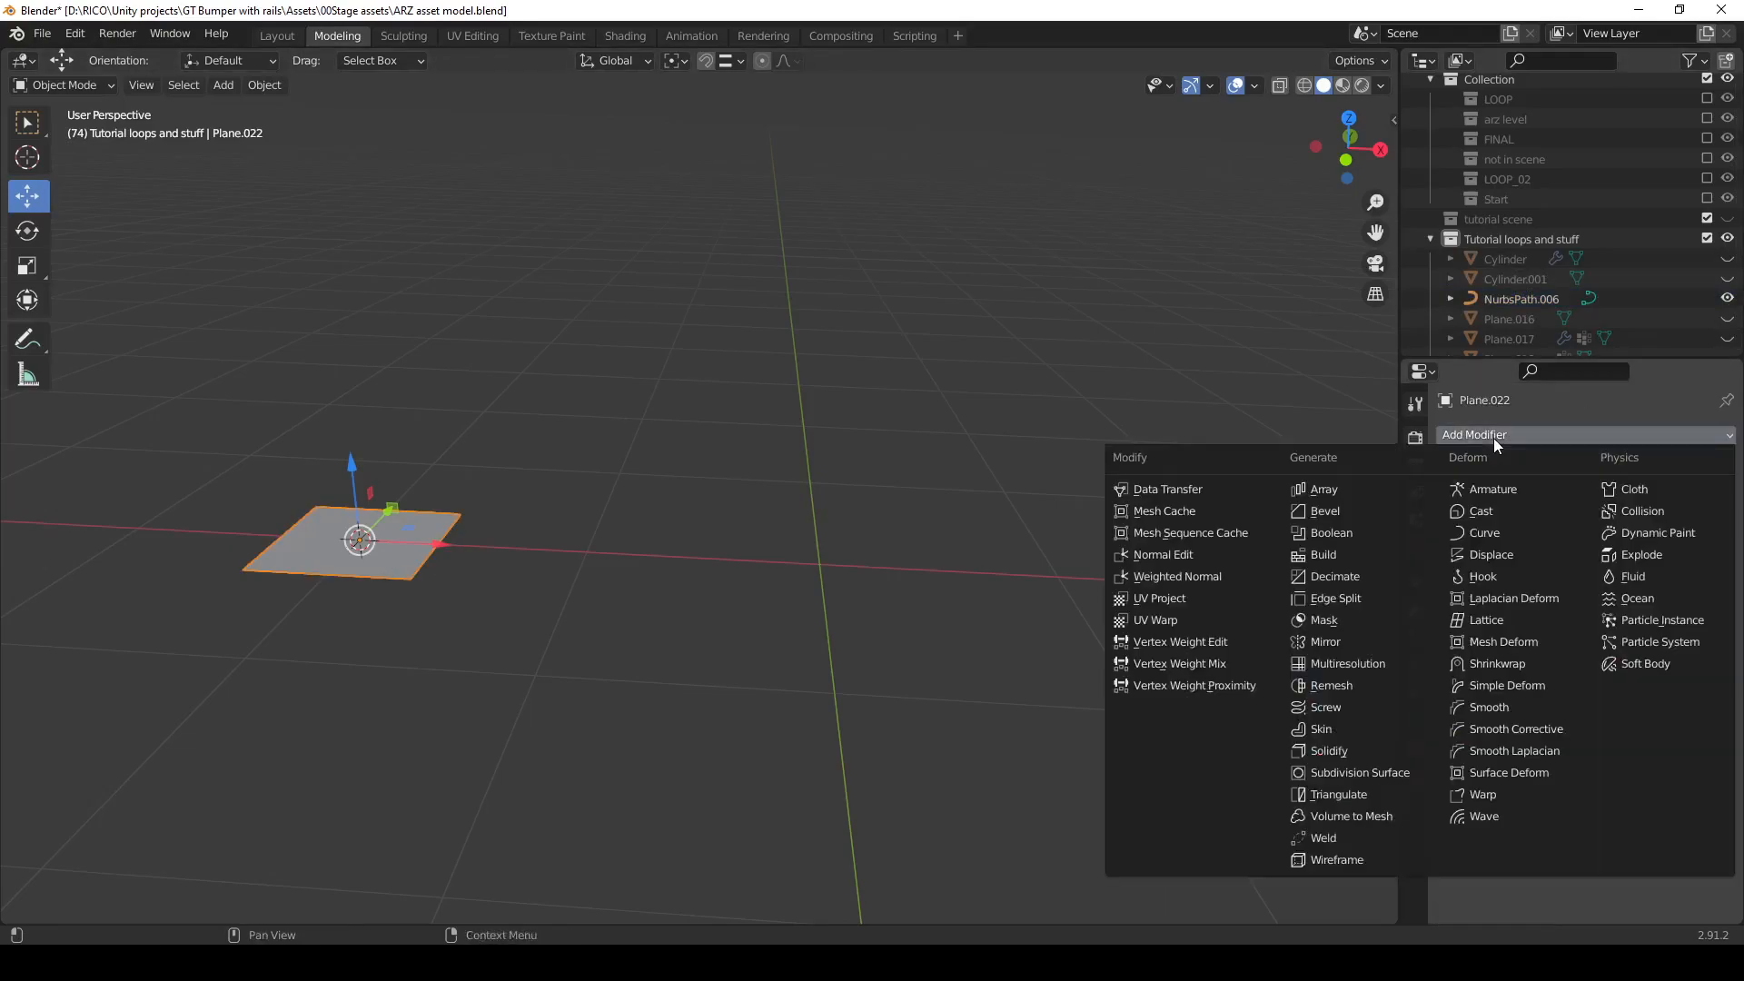
{"action": "left_click", "coordinate": [1381, 492]}
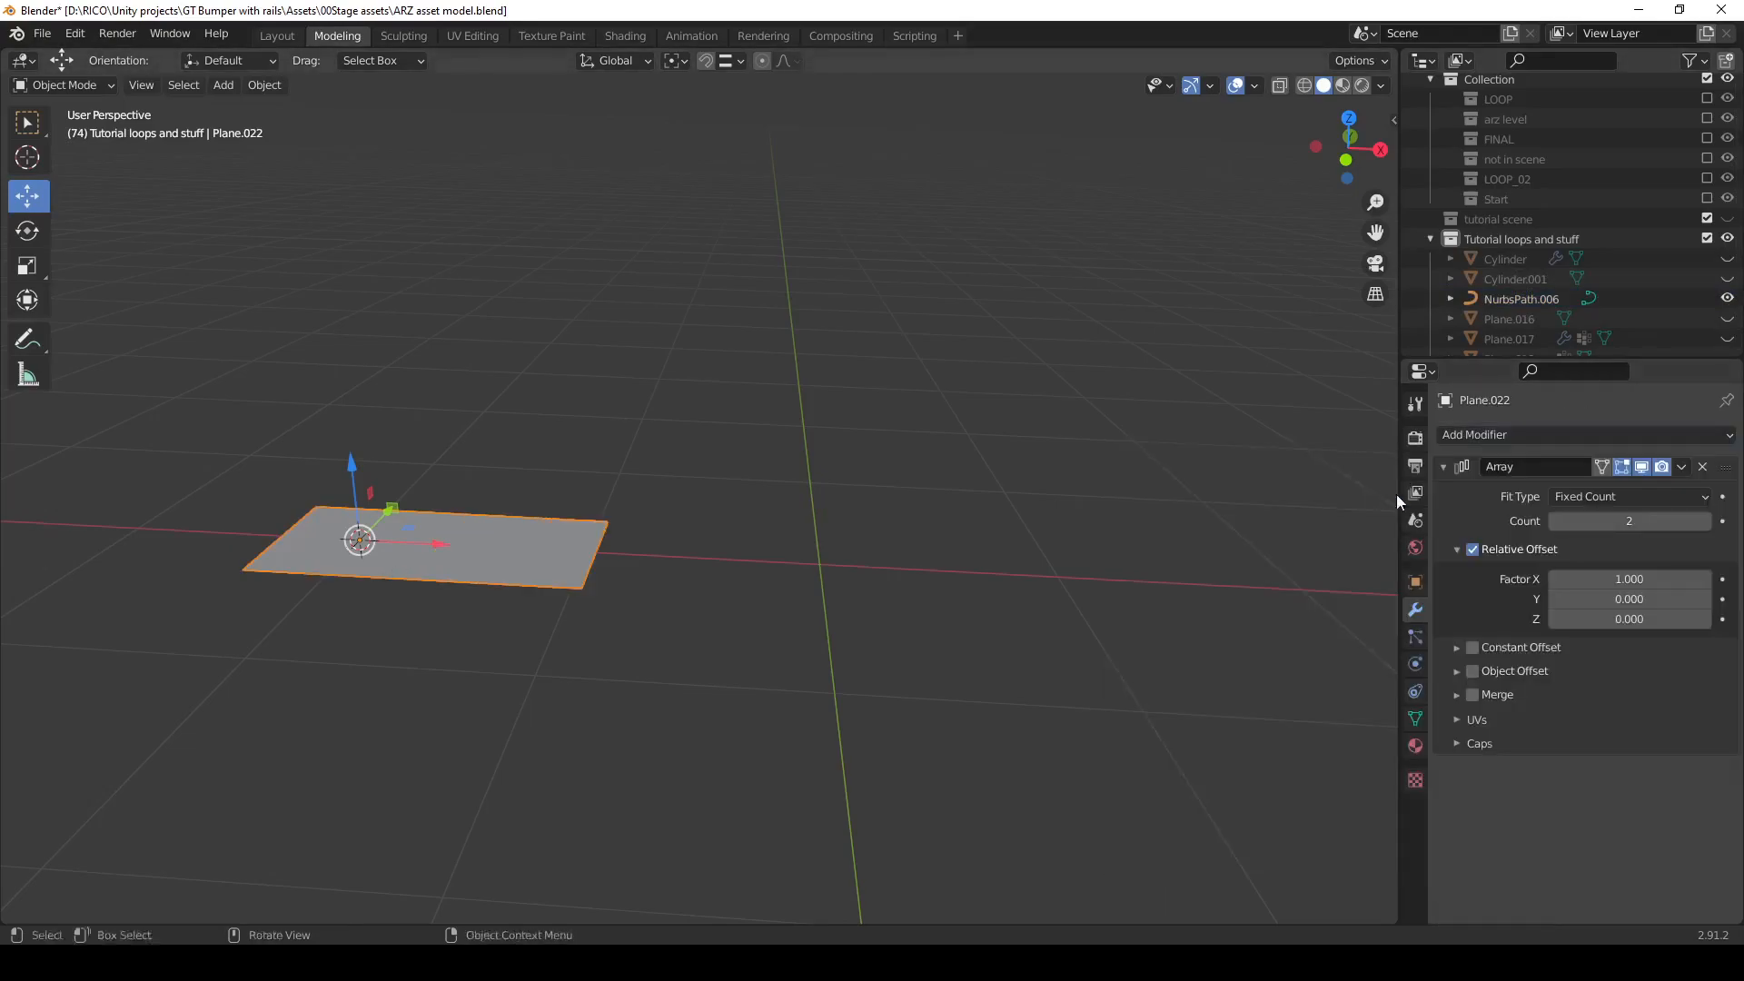
{"action": "left_click", "coordinate": [1540, 435]}
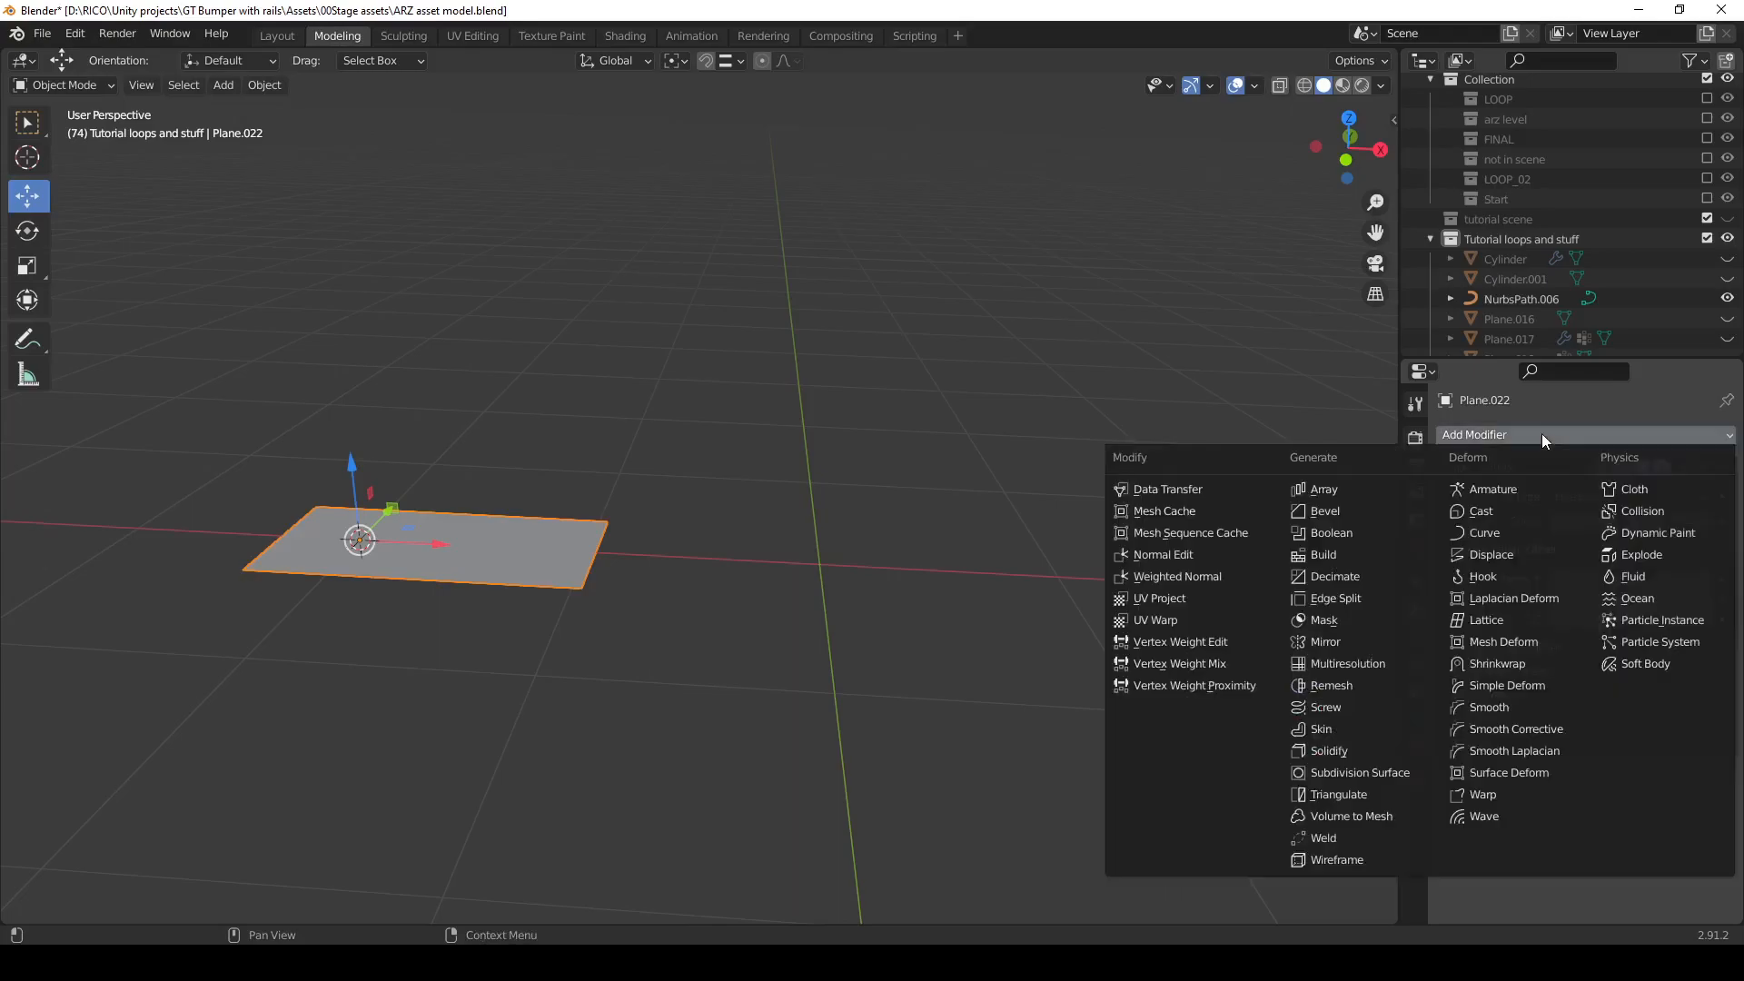
{"action": "left_click", "coordinate": [1485, 536]}
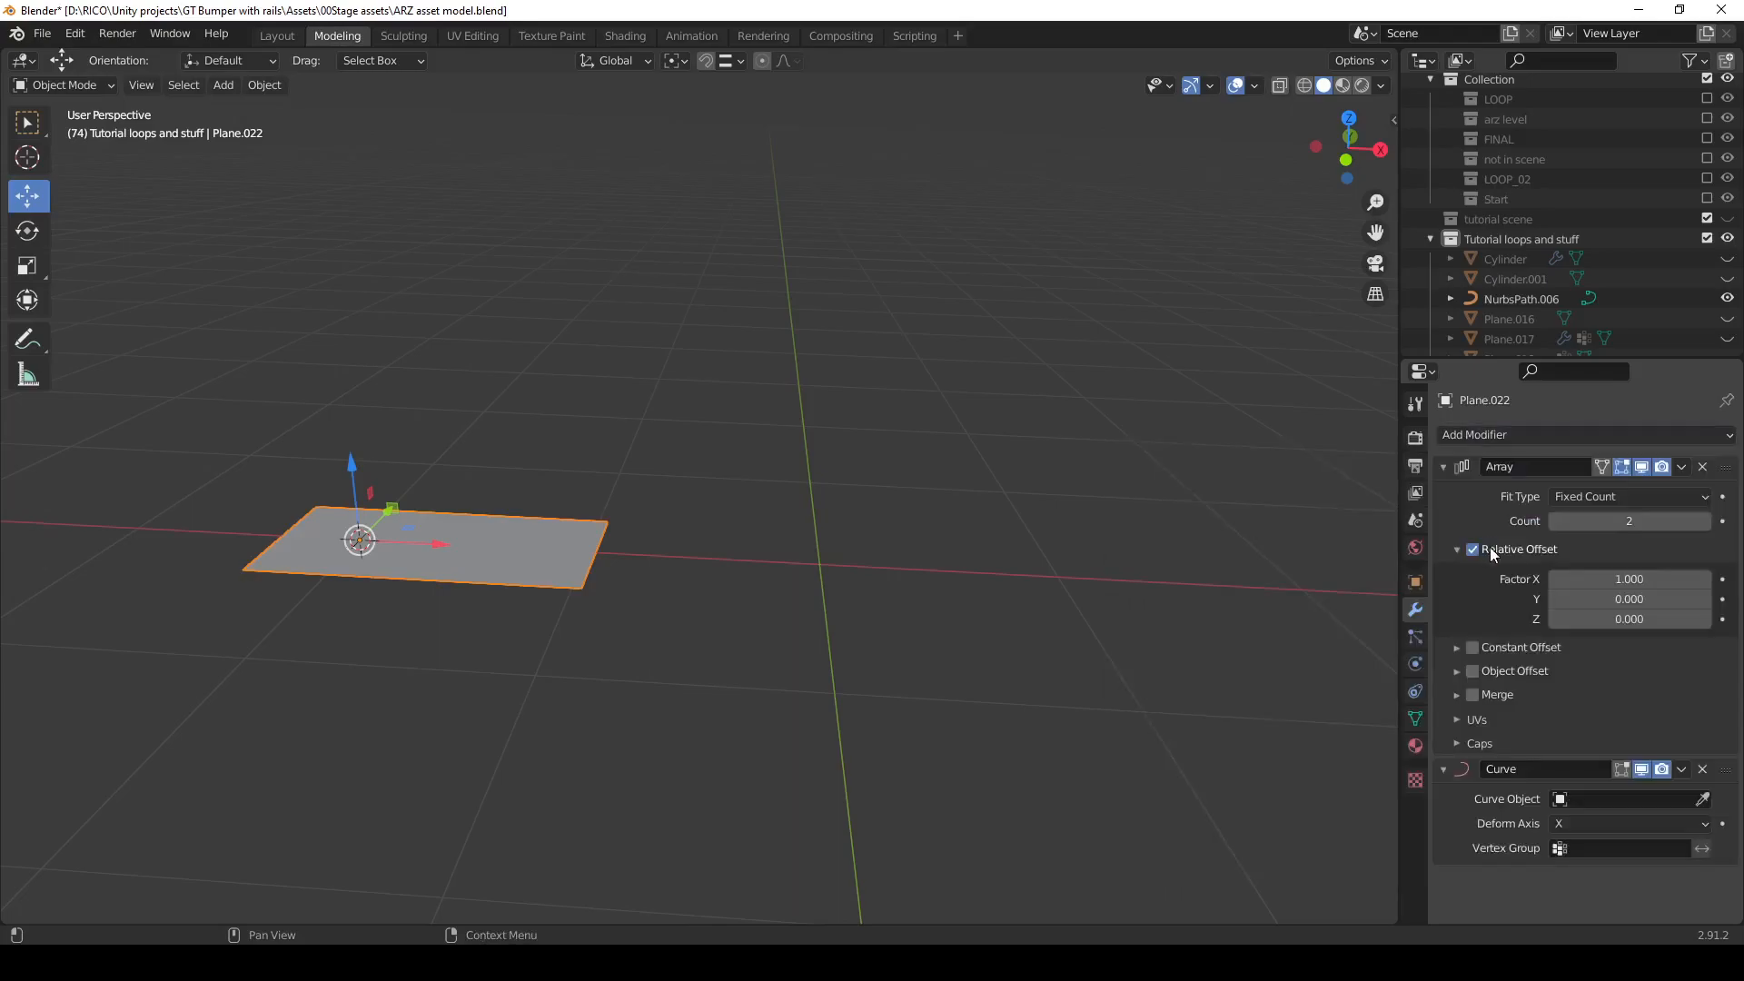
{"action": "left_click", "coordinate": [1688, 493]}
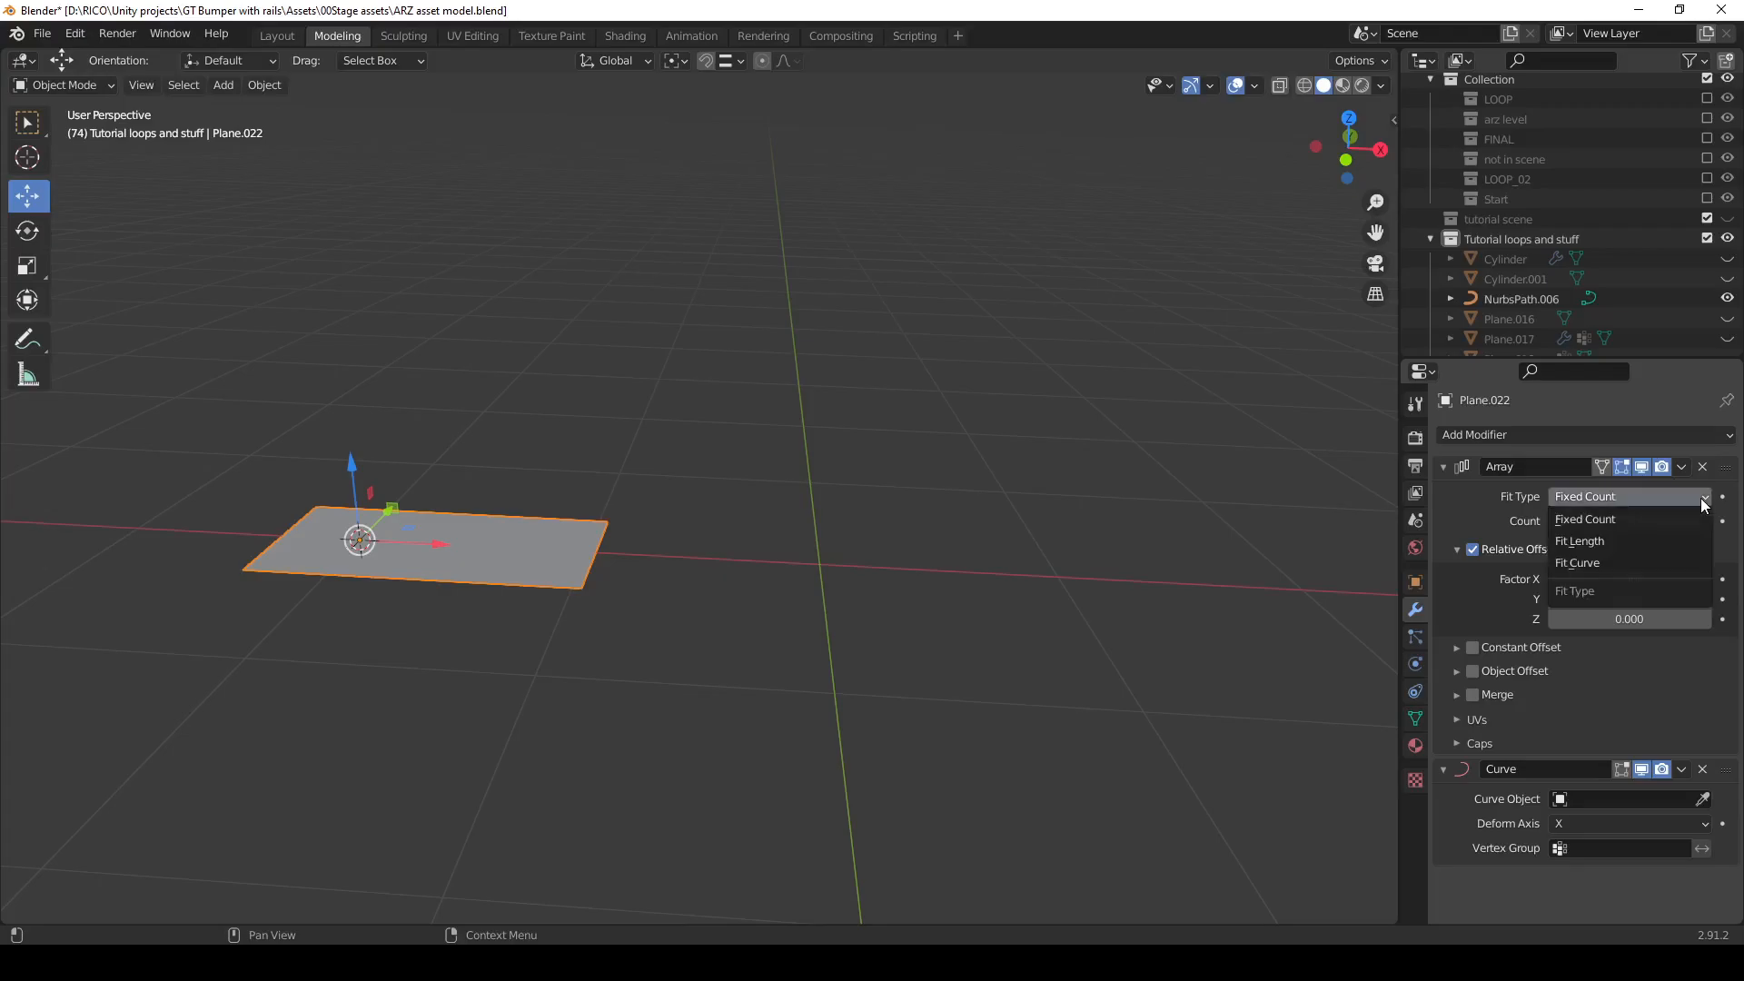
{"action": "left_click", "coordinate": [1601, 560]}
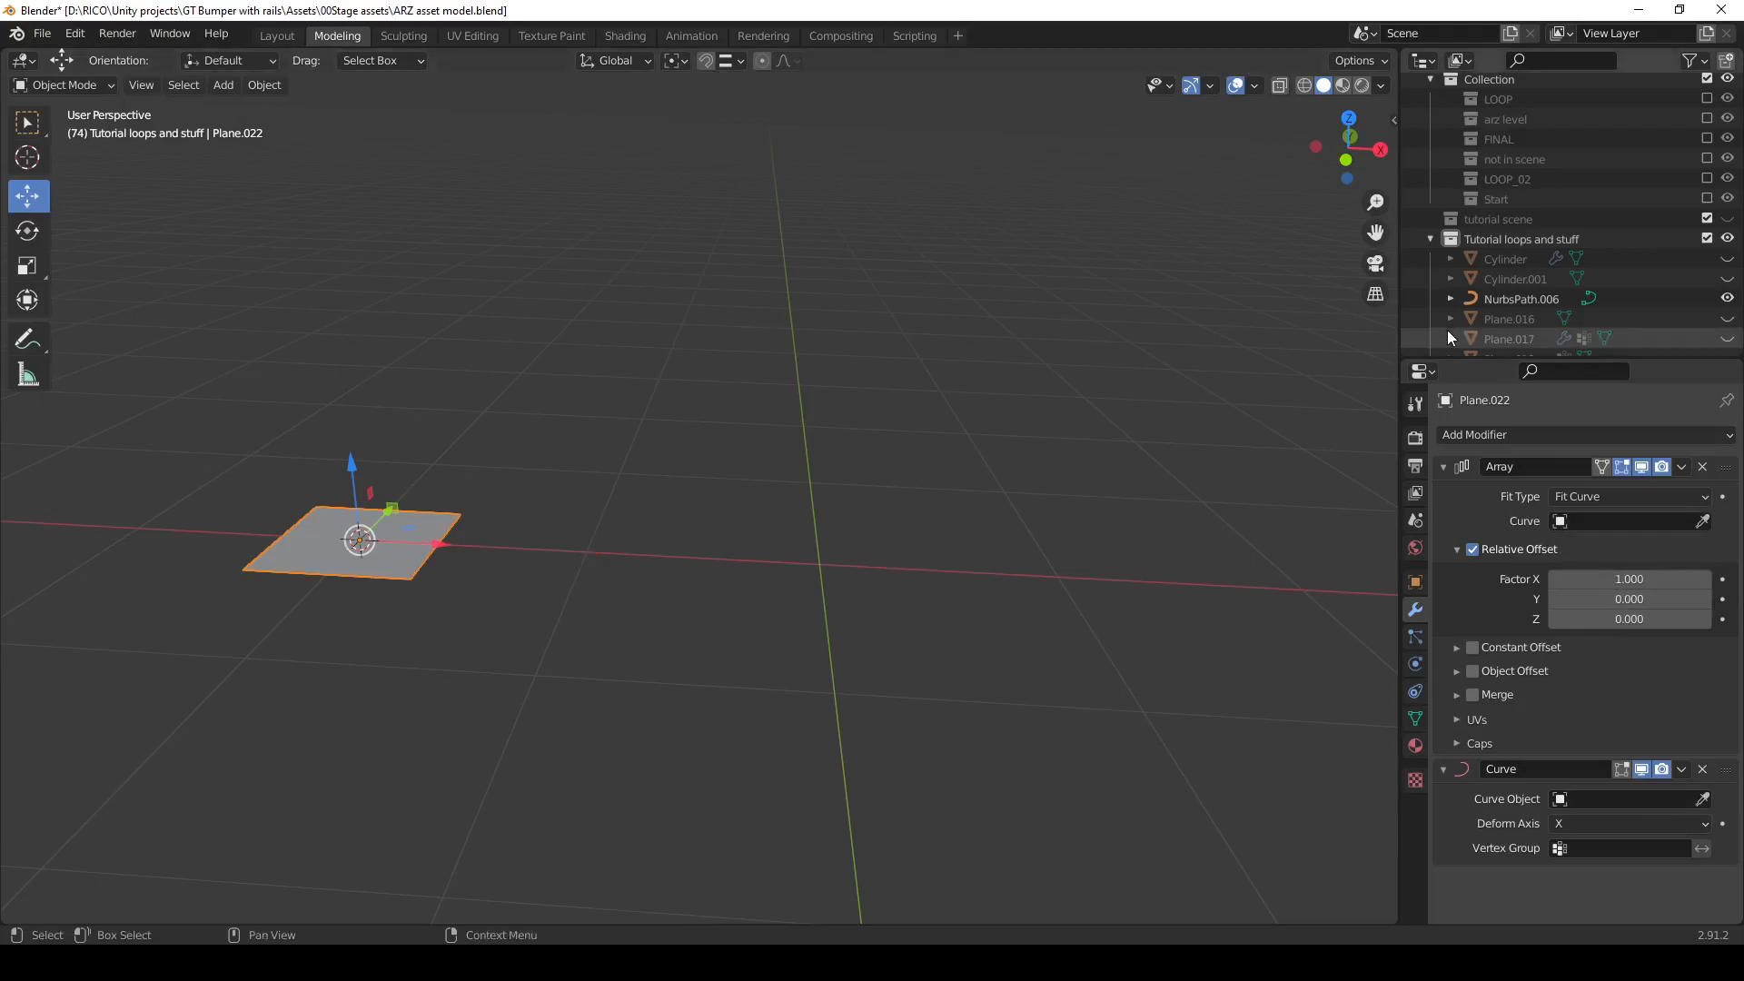
Edit the NURBS path in front view, appending five points that rise from its start to about X 2.72 m, Z 1.44 m.
{"action": "left_click", "coordinate": [1503, 300]}
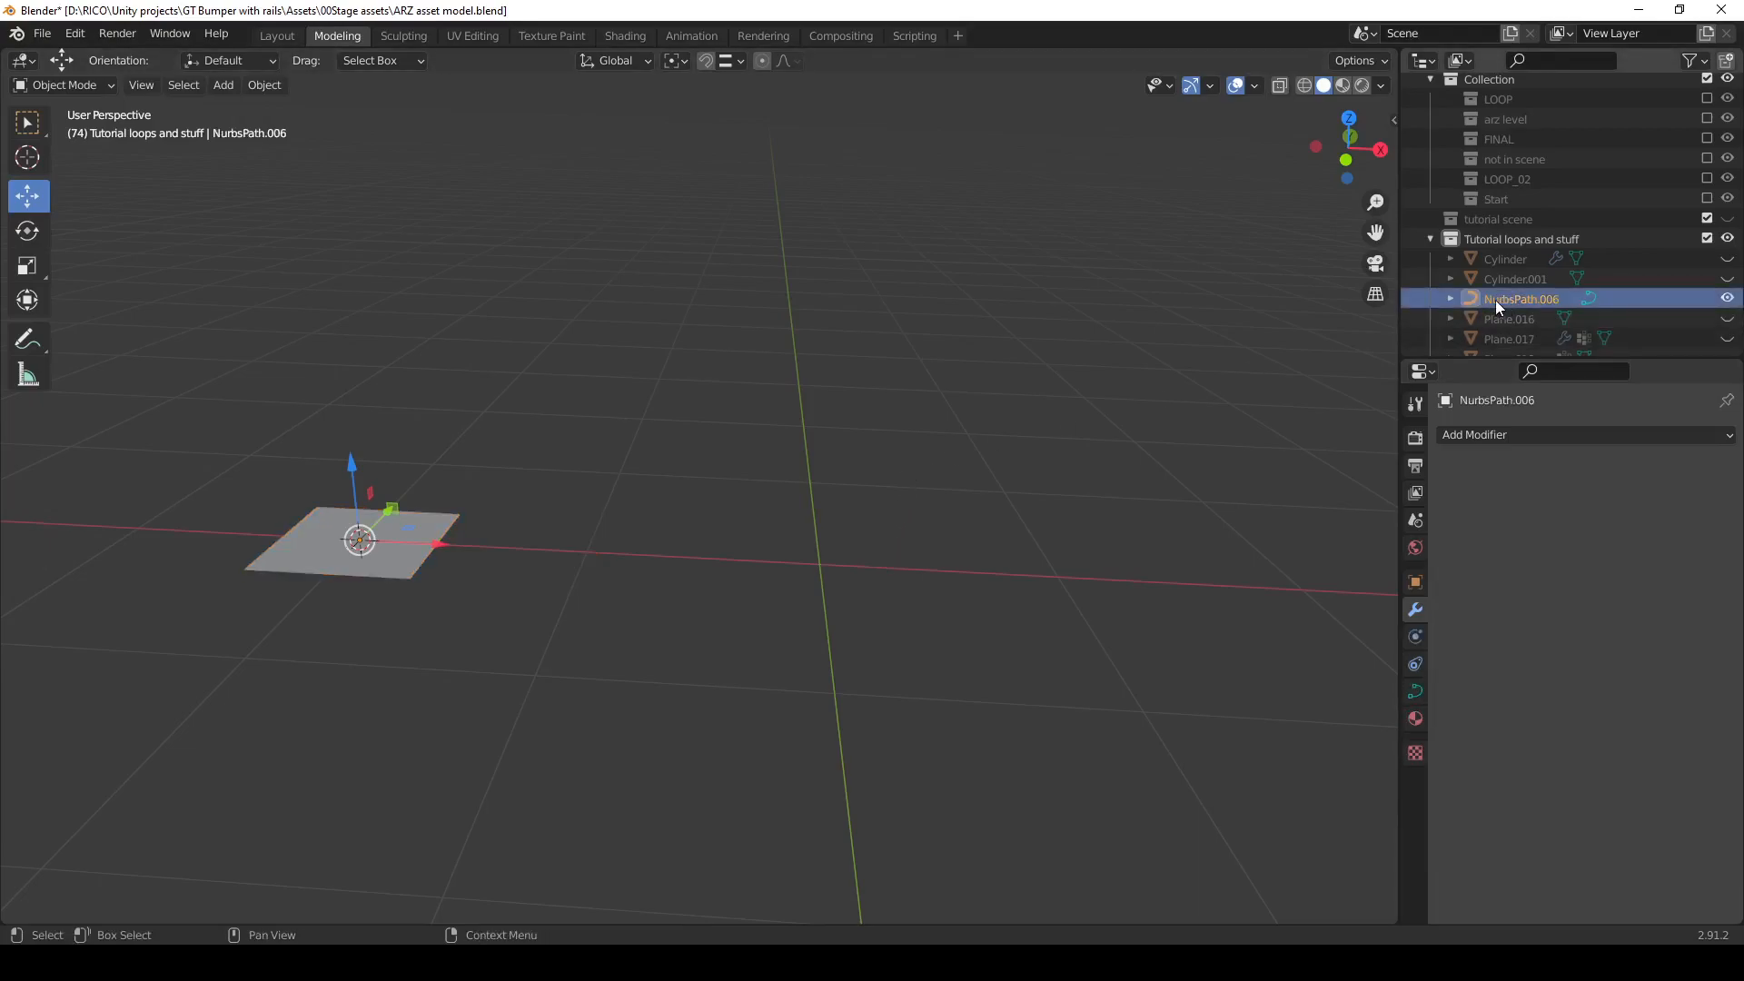
{"action": "key", "text": "Tab"}
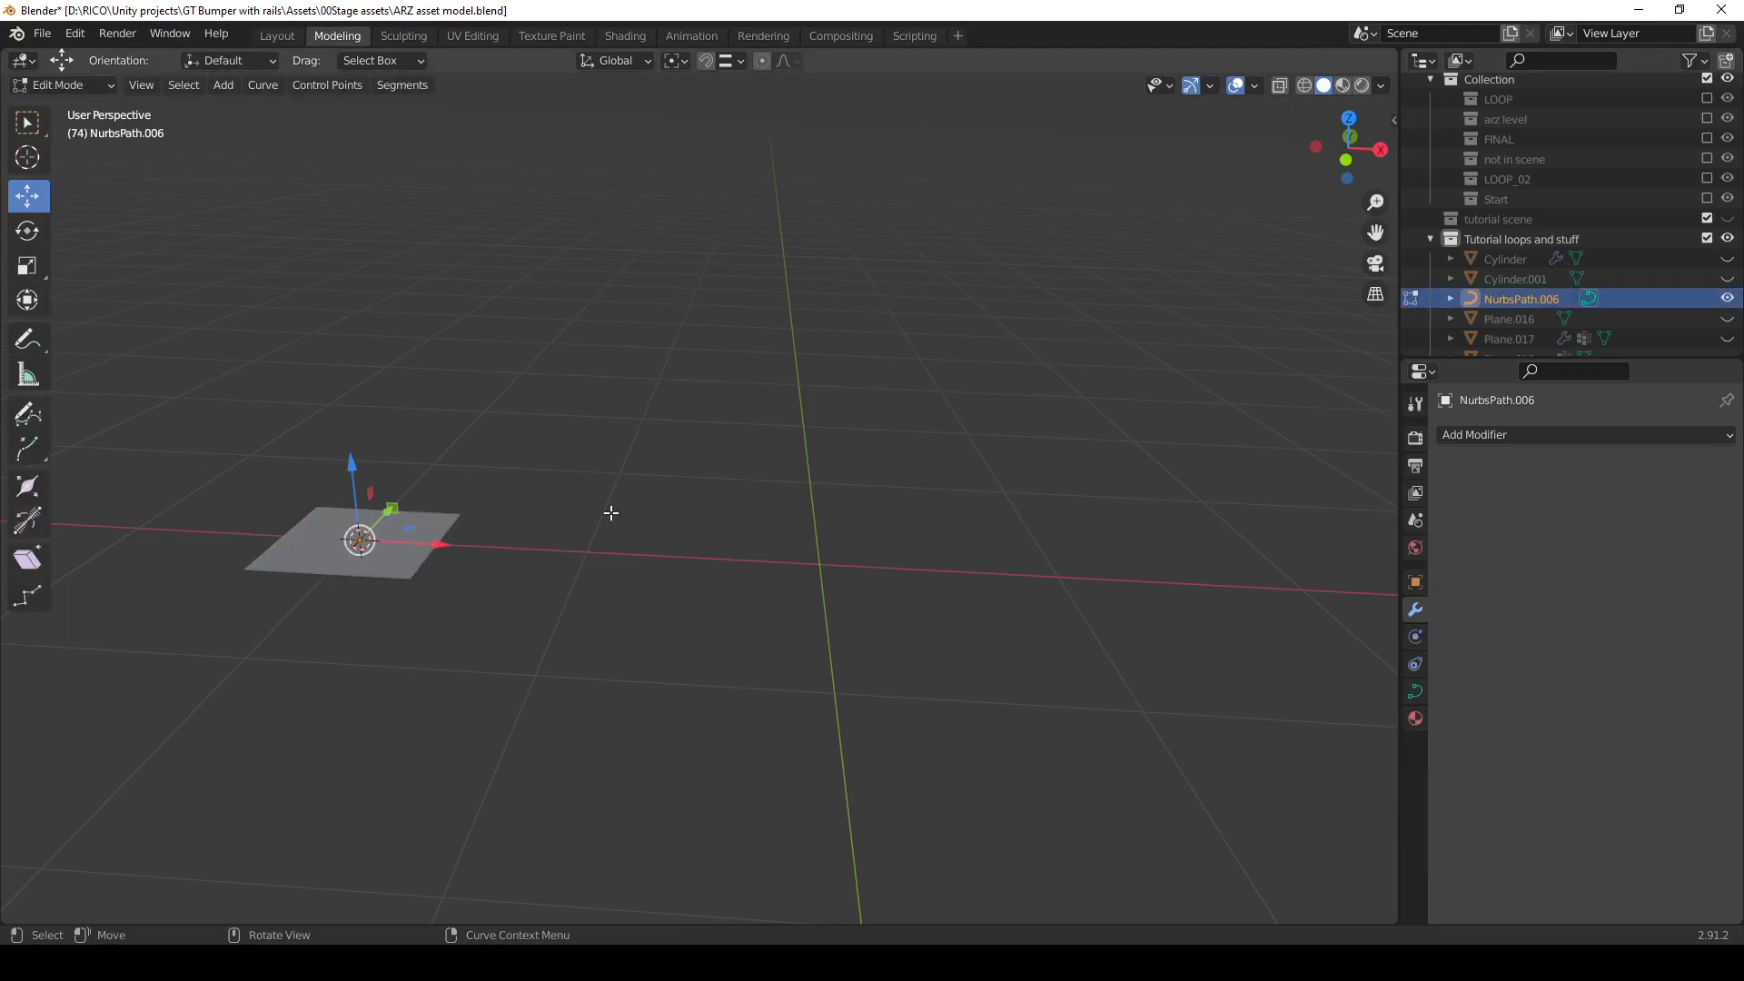
{"action": "key", "text": "grave"}
{"action": "left_click", "coordinate": [518, 452]}
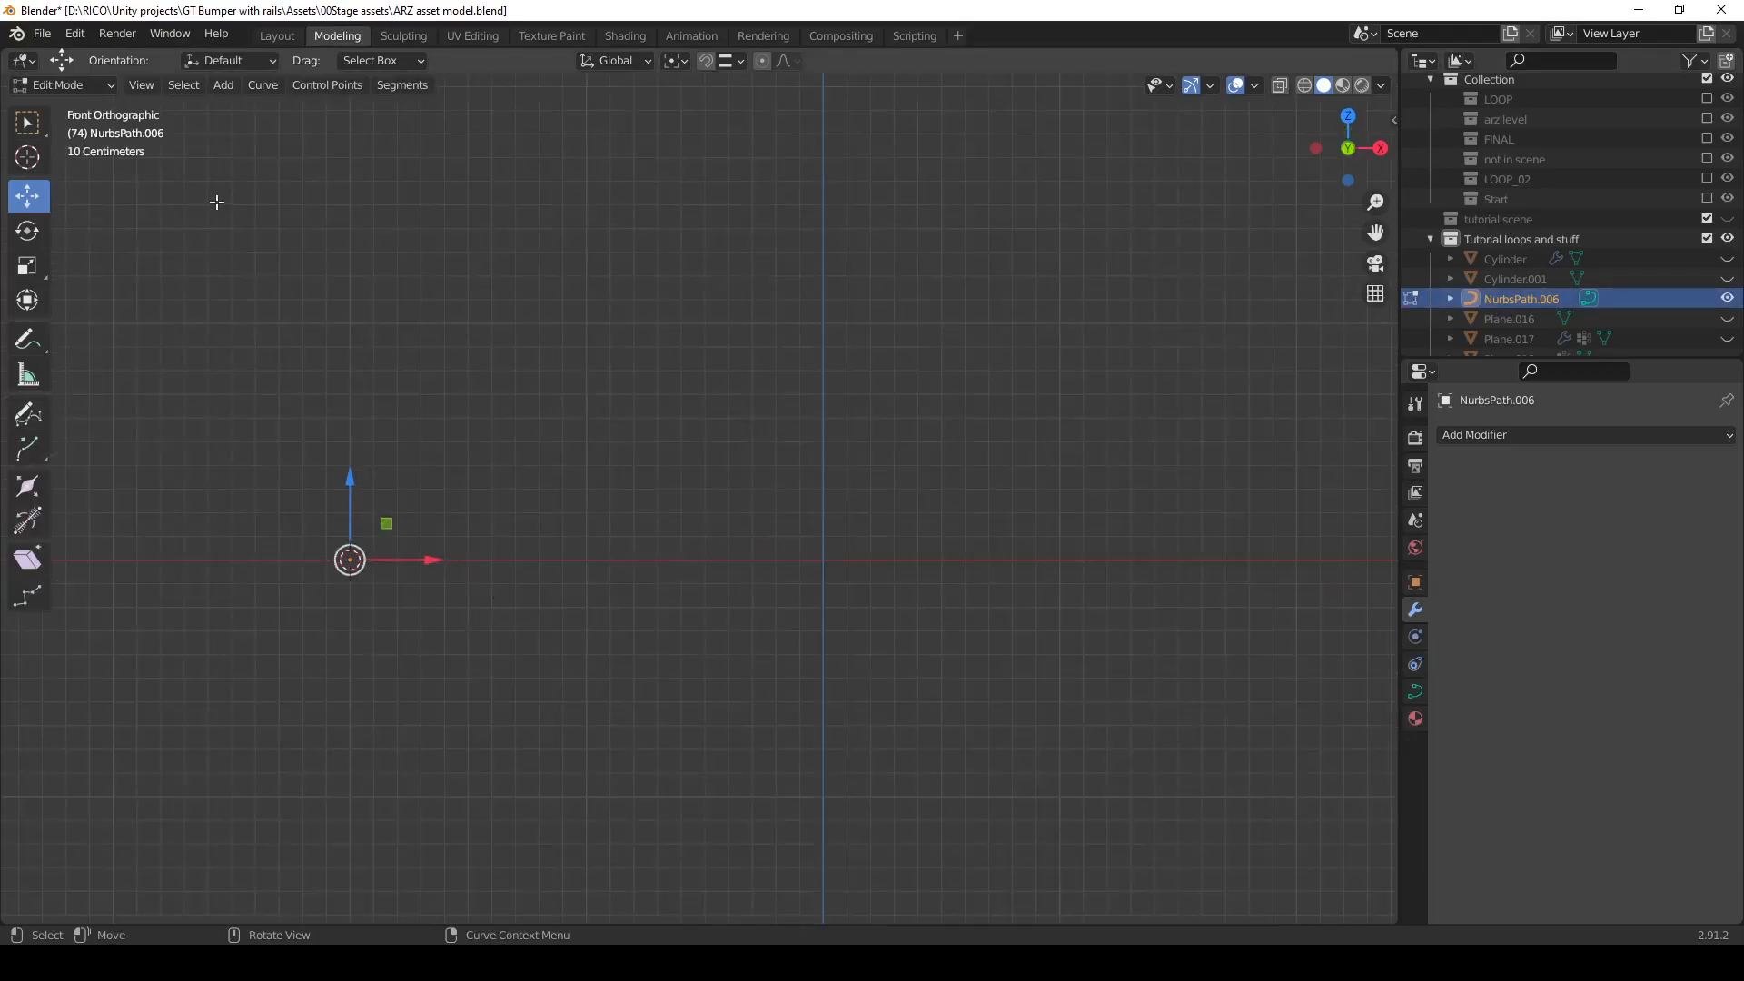
{"action": "scroll", "coordinate": [624, 523], "scroll_direction": "down", "scroll_amount": 3}
{"action": "middle_click_drag", "start_coordinate": [821, 530], "coordinate": [665, 529], "text": "shift"}
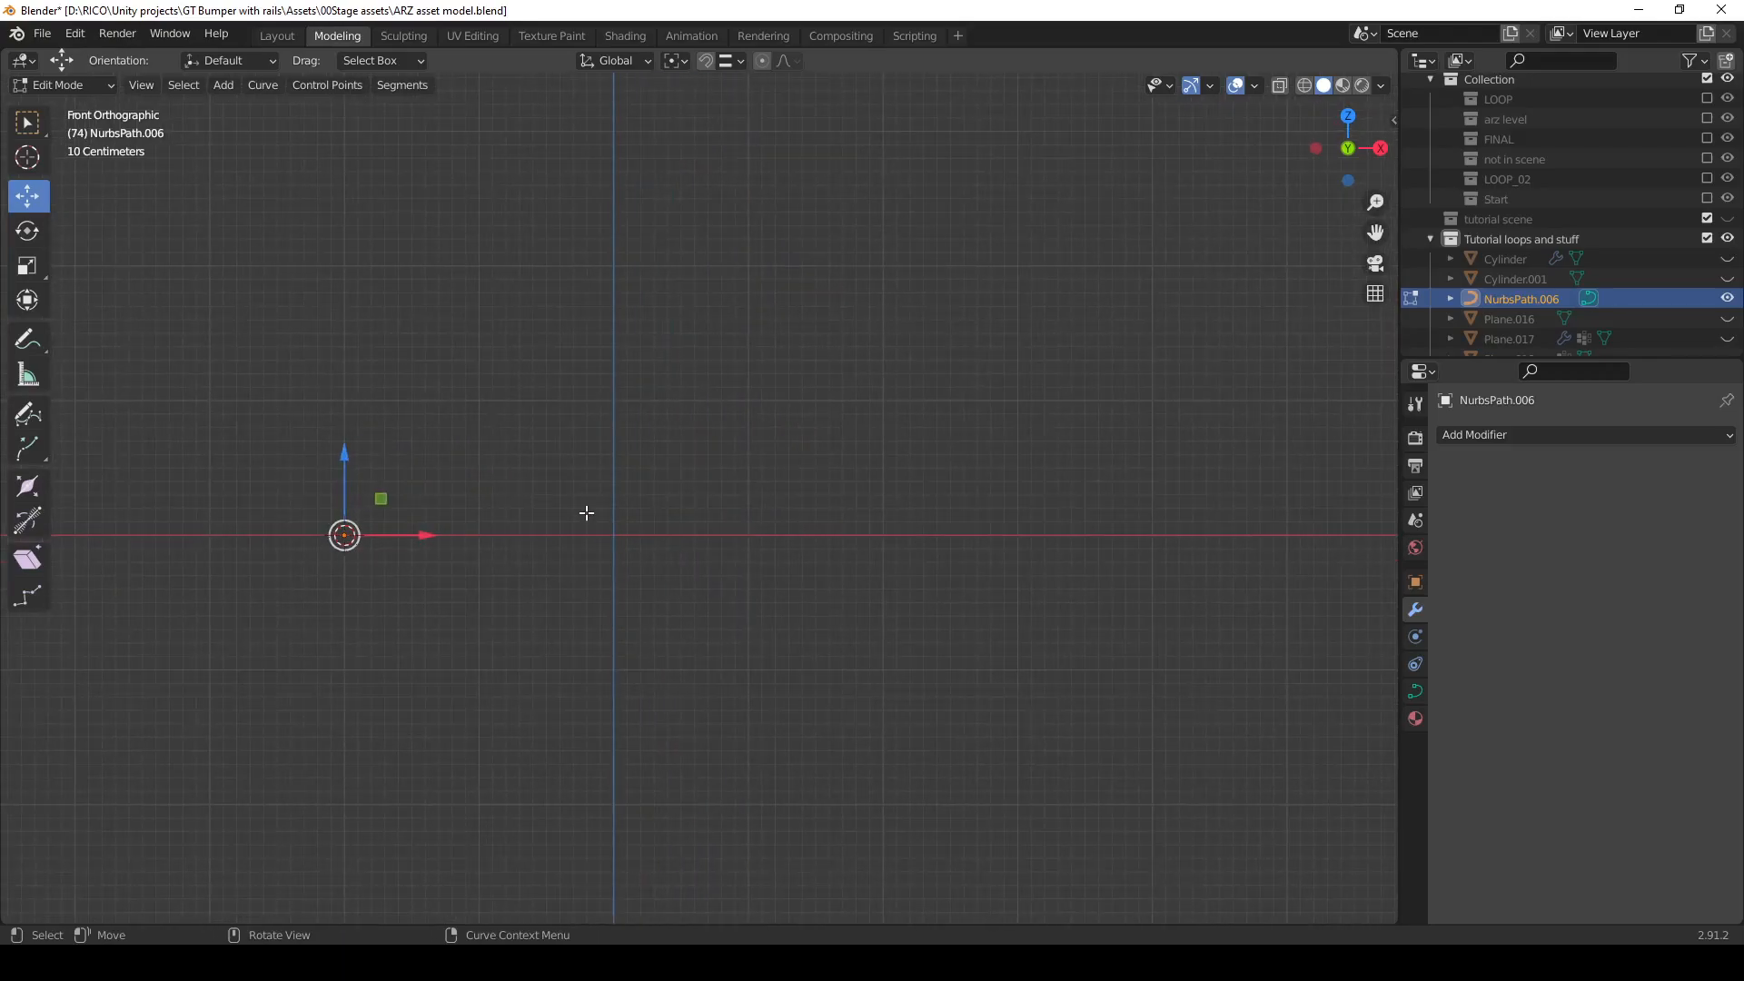
{"action": "right_click", "coordinate": [539, 499], "text": "ctrl"}
{"action": "right_click", "coordinate": [643, 492], "text": "ctrl"}
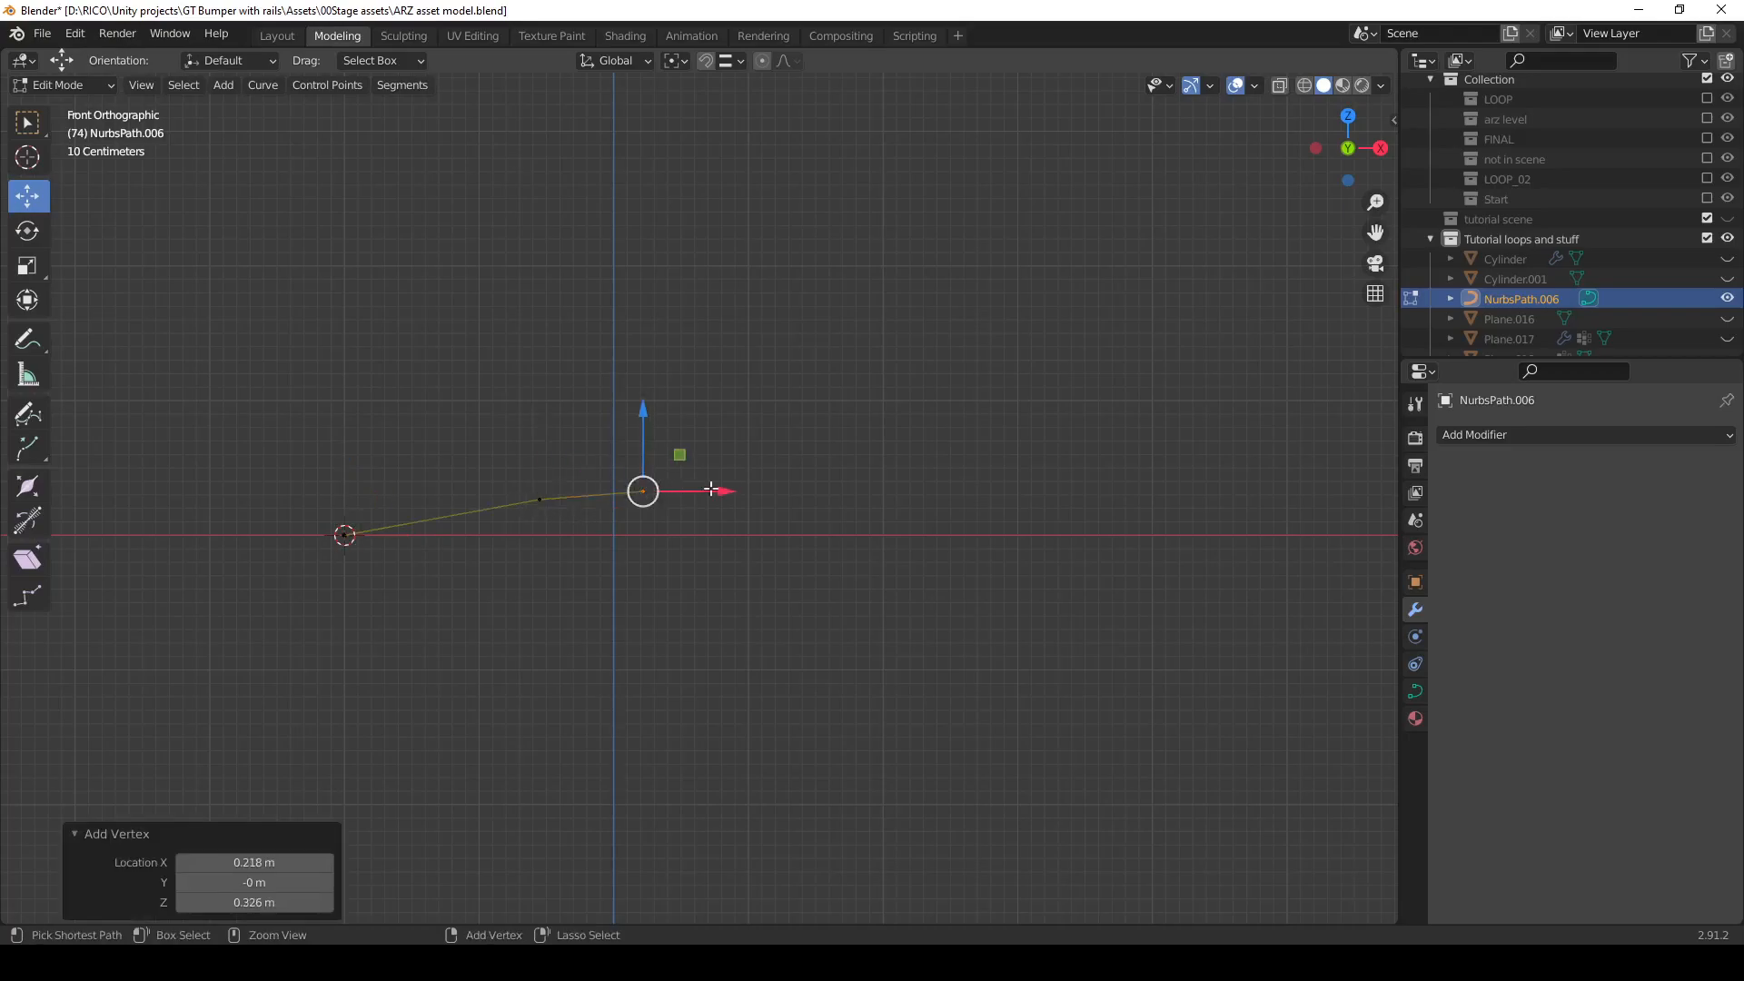
{"action": "right_click", "coordinate": [814, 488], "text": "ctrl"}
{"action": "right_click", "coordinate": [938, 447], "text": "ctrl"}
{"action": "right_click", "coordinate": [980, 341], "text": "ctrl"}
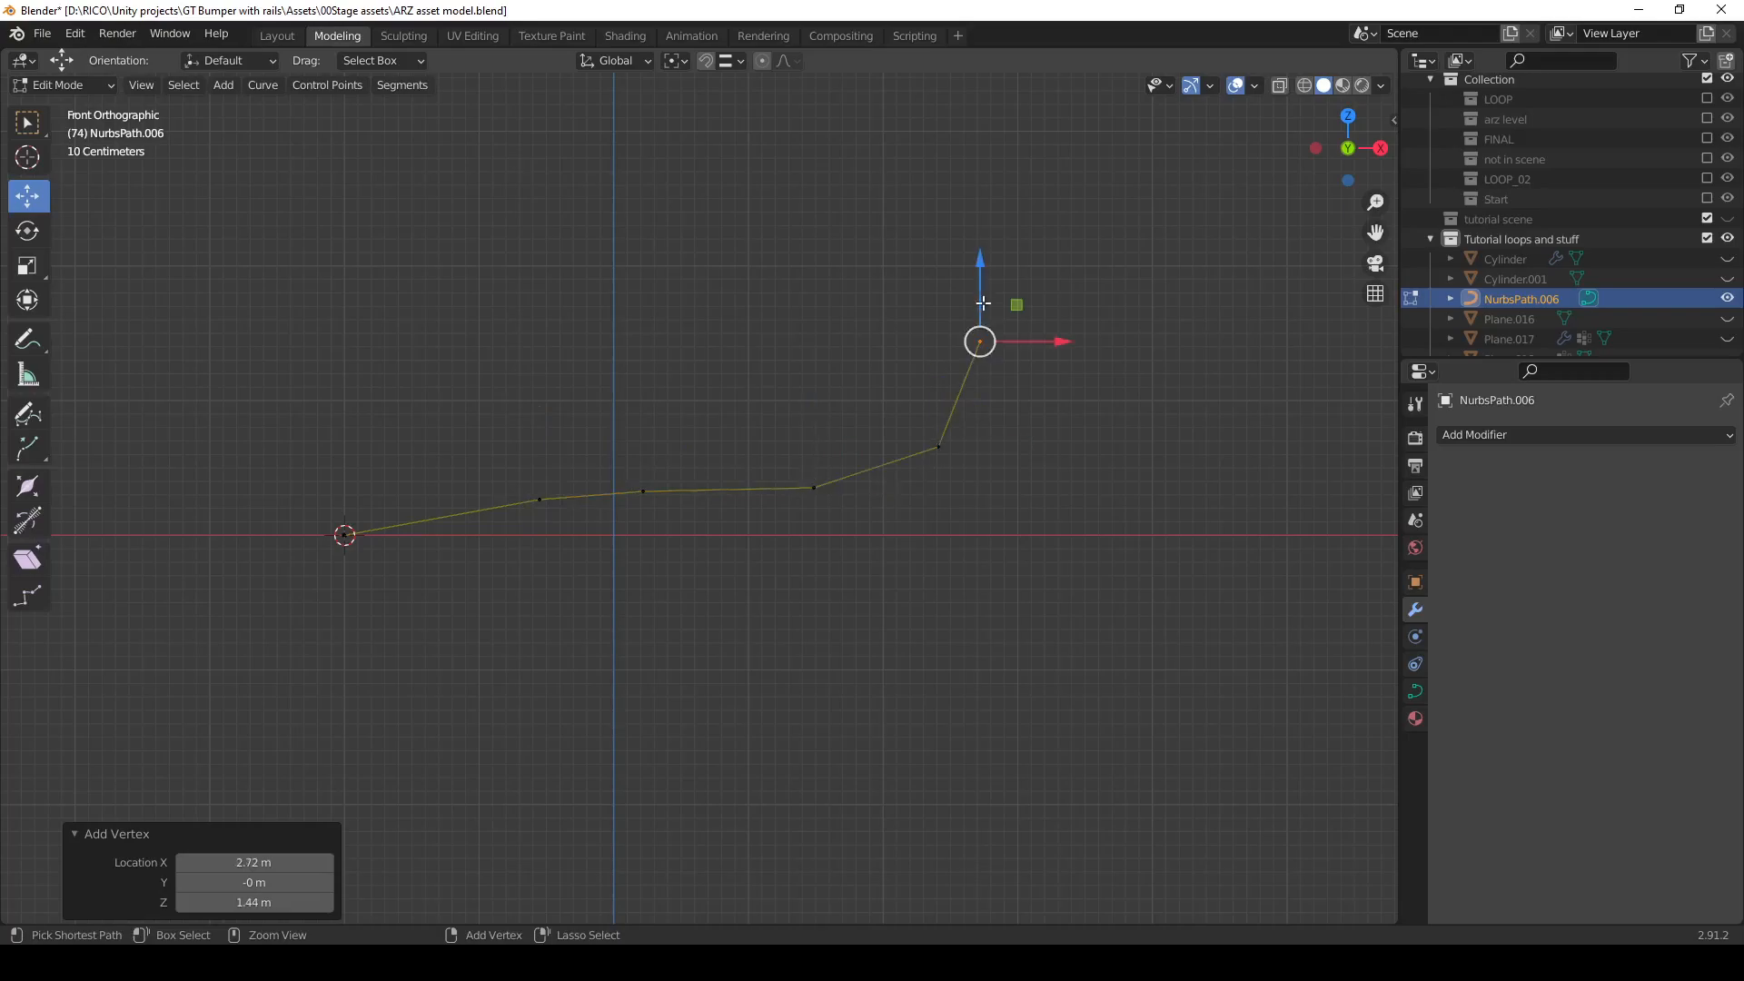
Append six points curving counter-clockwise over the top and back down to form the loop of the path.
{"action": "right_click", "coordinate": [941, 204], "text": "ctrl"}
{"action": "right_click", "coordinate": [817, 154], "text": "ctrl"}
{"action": "right_click", "coordinate": [688, 182], "text": "ctrl"}
{"action": "right_click", "coordinate": [626, 273], "text": "ctrl"}
{"action": "right_click", "coordinate": [640, 398], "text": "ctrl"}
{"action": "right_click", "coordinate": [720, 443], "text": "ctrl"}
Append four run-out points rising gently in the positive X direction from the loop's base, and leave edit mode.
{"action": "right_click", "coordinate": [873, 432], "text": "ctrl"}
{"action": "right_click", "coordinate": [1003, 387], "text": "ctrl"}
{"action": "right_click", "coordinate": [1166, 336], "text": "ctrl"}
{"action": "right_click", "coordinate": [1319, 311], "text": "ctrl"}
{"action": "middle_click_drag", "start_coordinate": [767, 556], "coordinate": [837, 604]}
{"action": "key", "text": "Tab"}
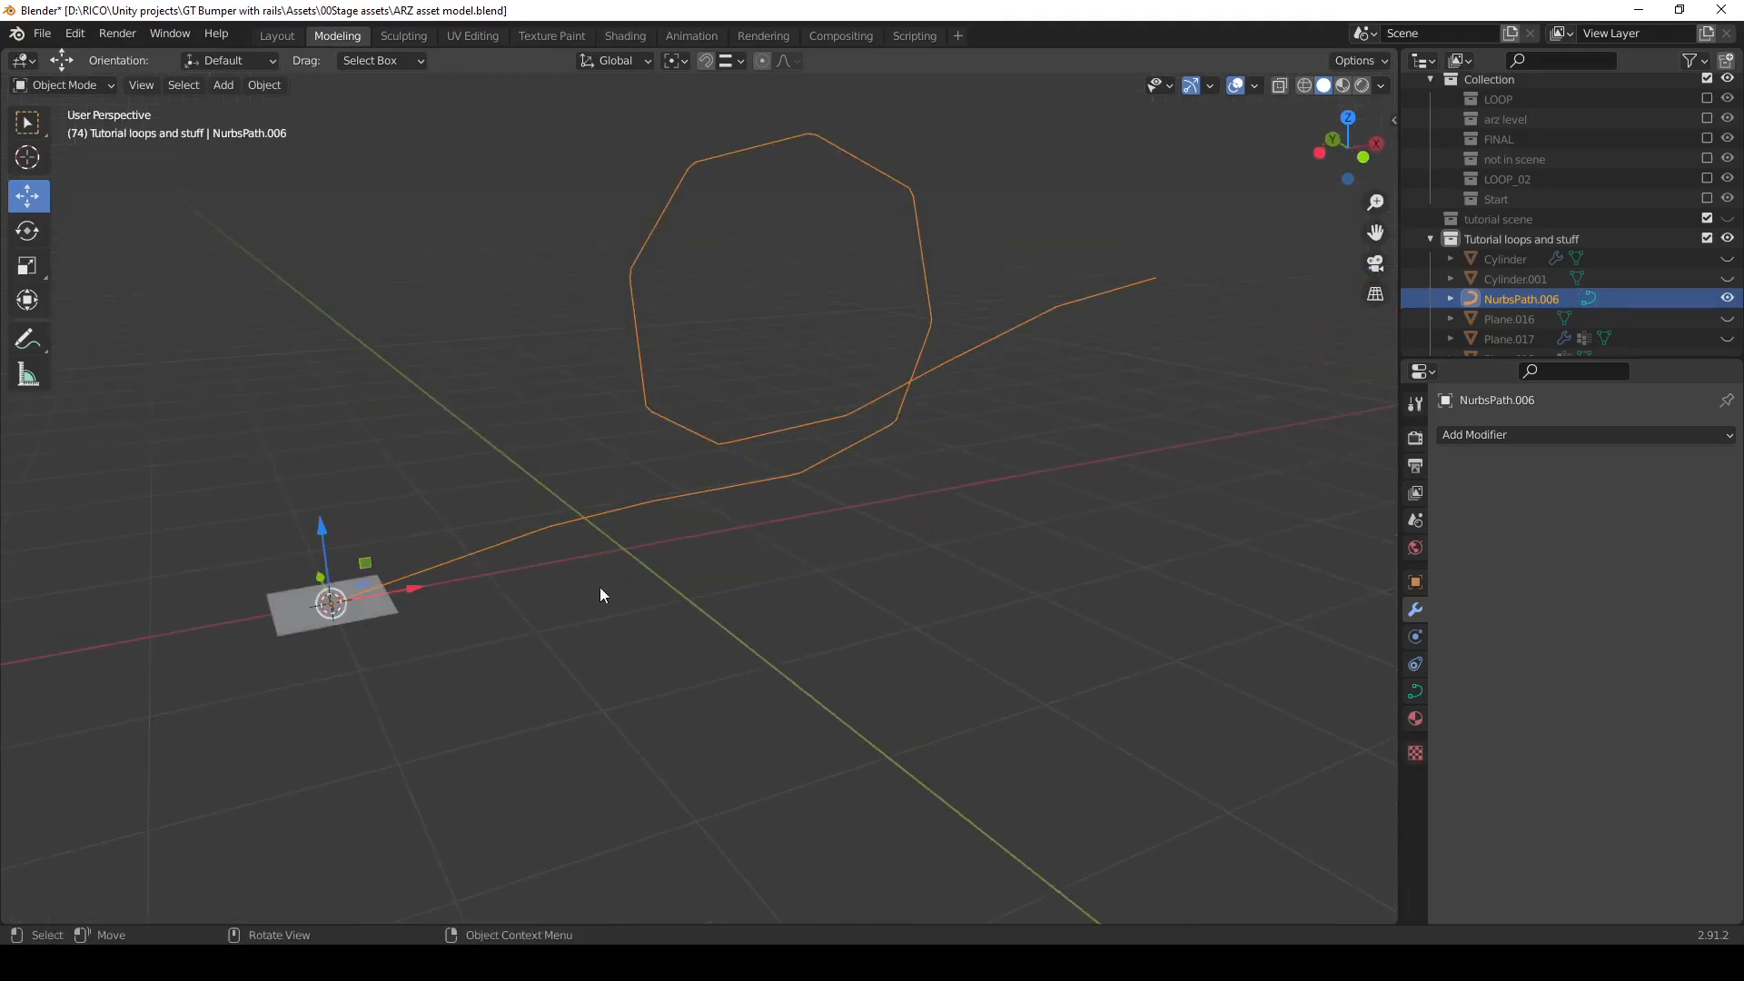
Set the spline type of all the path's points to NURBS, leave edit mode, and select the plane.
{"action": "key", "text": "Tab"}
{"action": "key", "text": "a"}
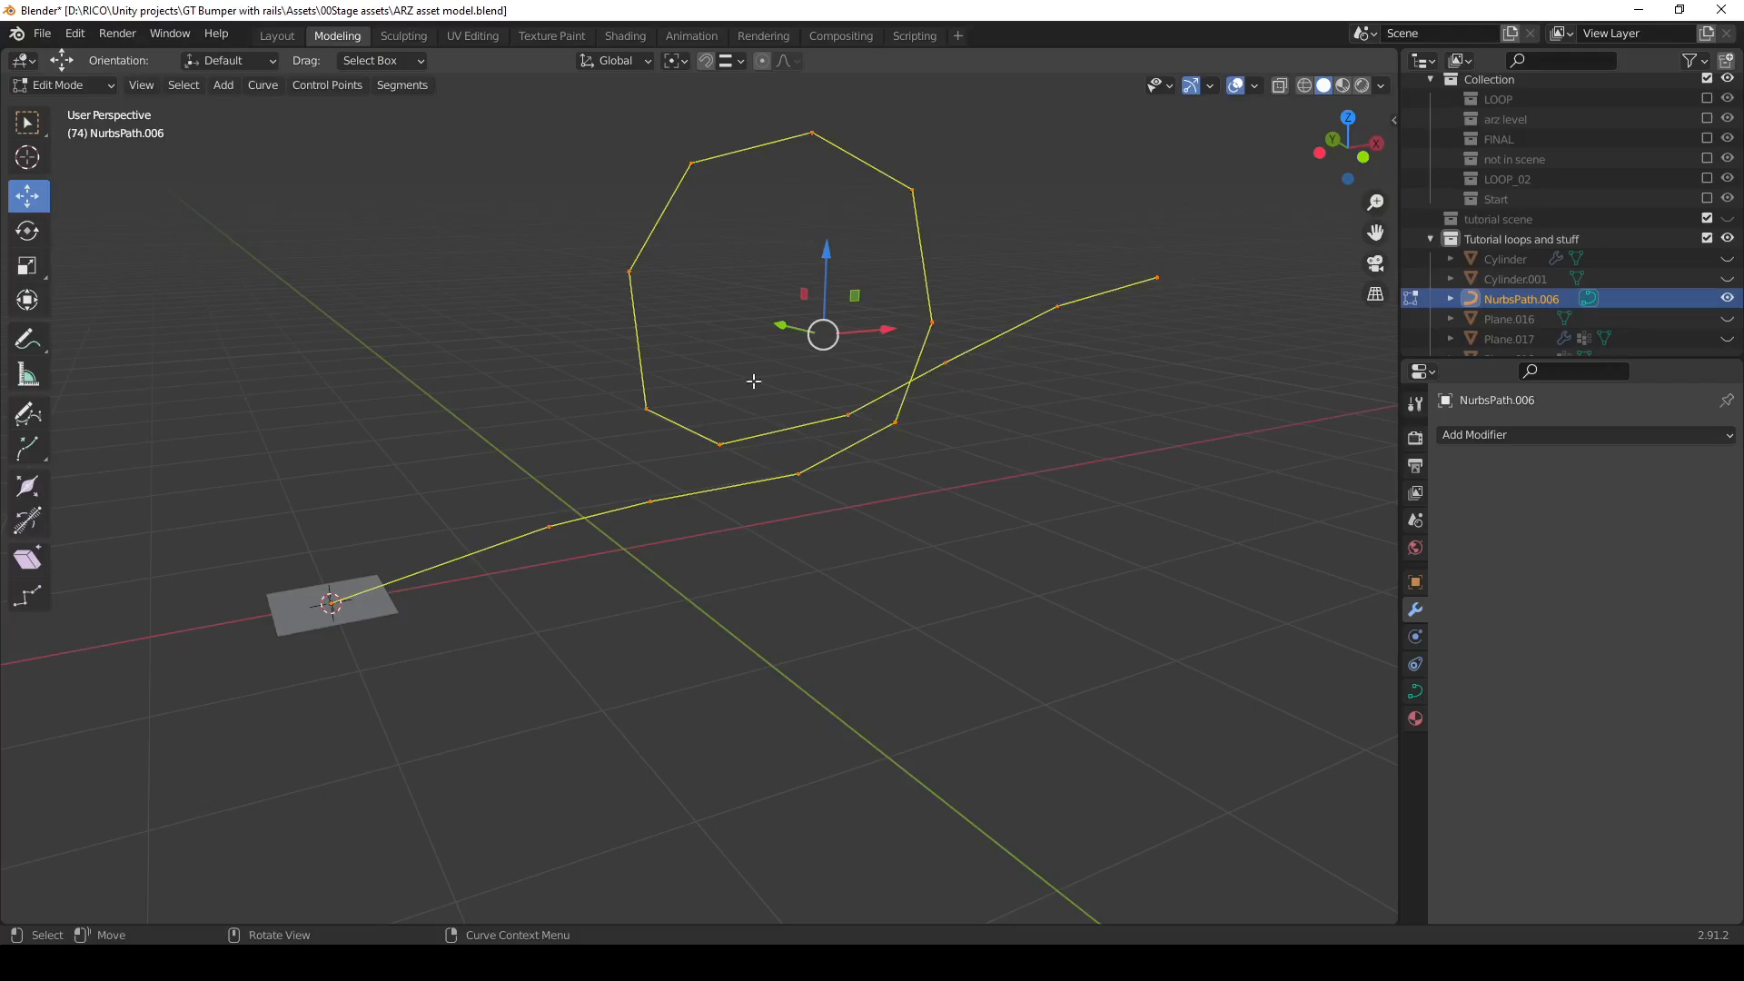
{"action": "right_click", "coordinate": [712, 442]}
{"action": "mouse_move", "coordinate": [712, 441]}
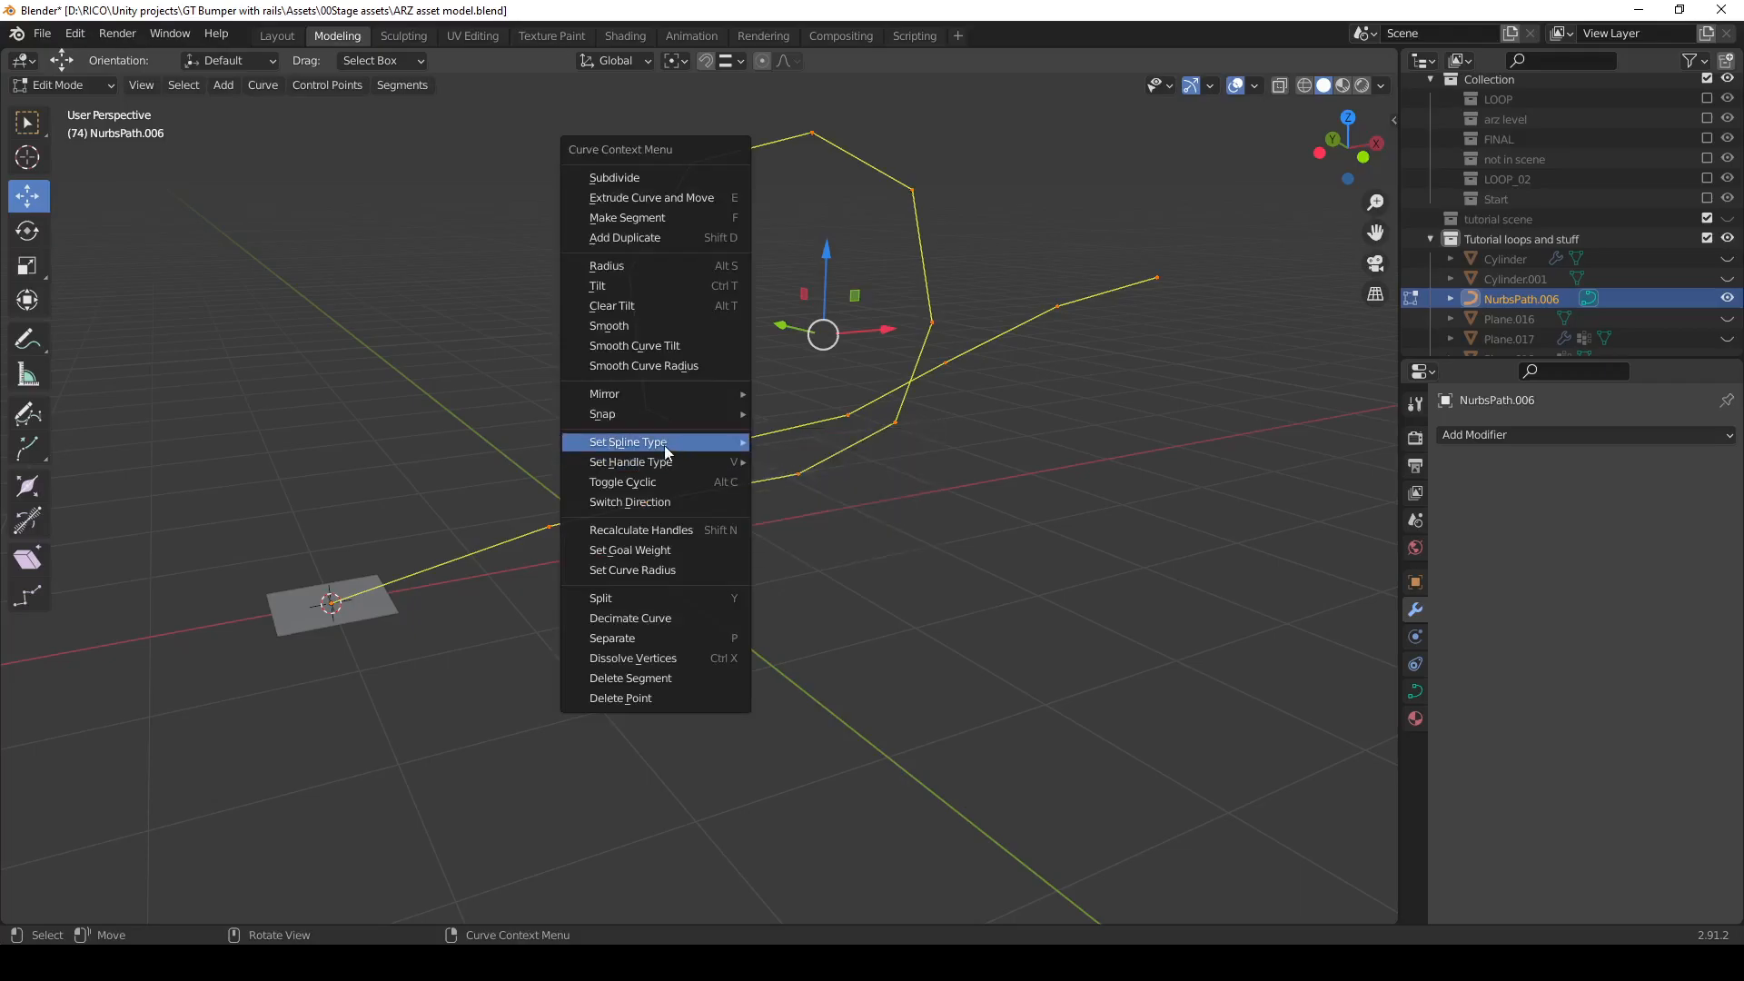
{"action": "left_click", "coordinate": [805, 488]}
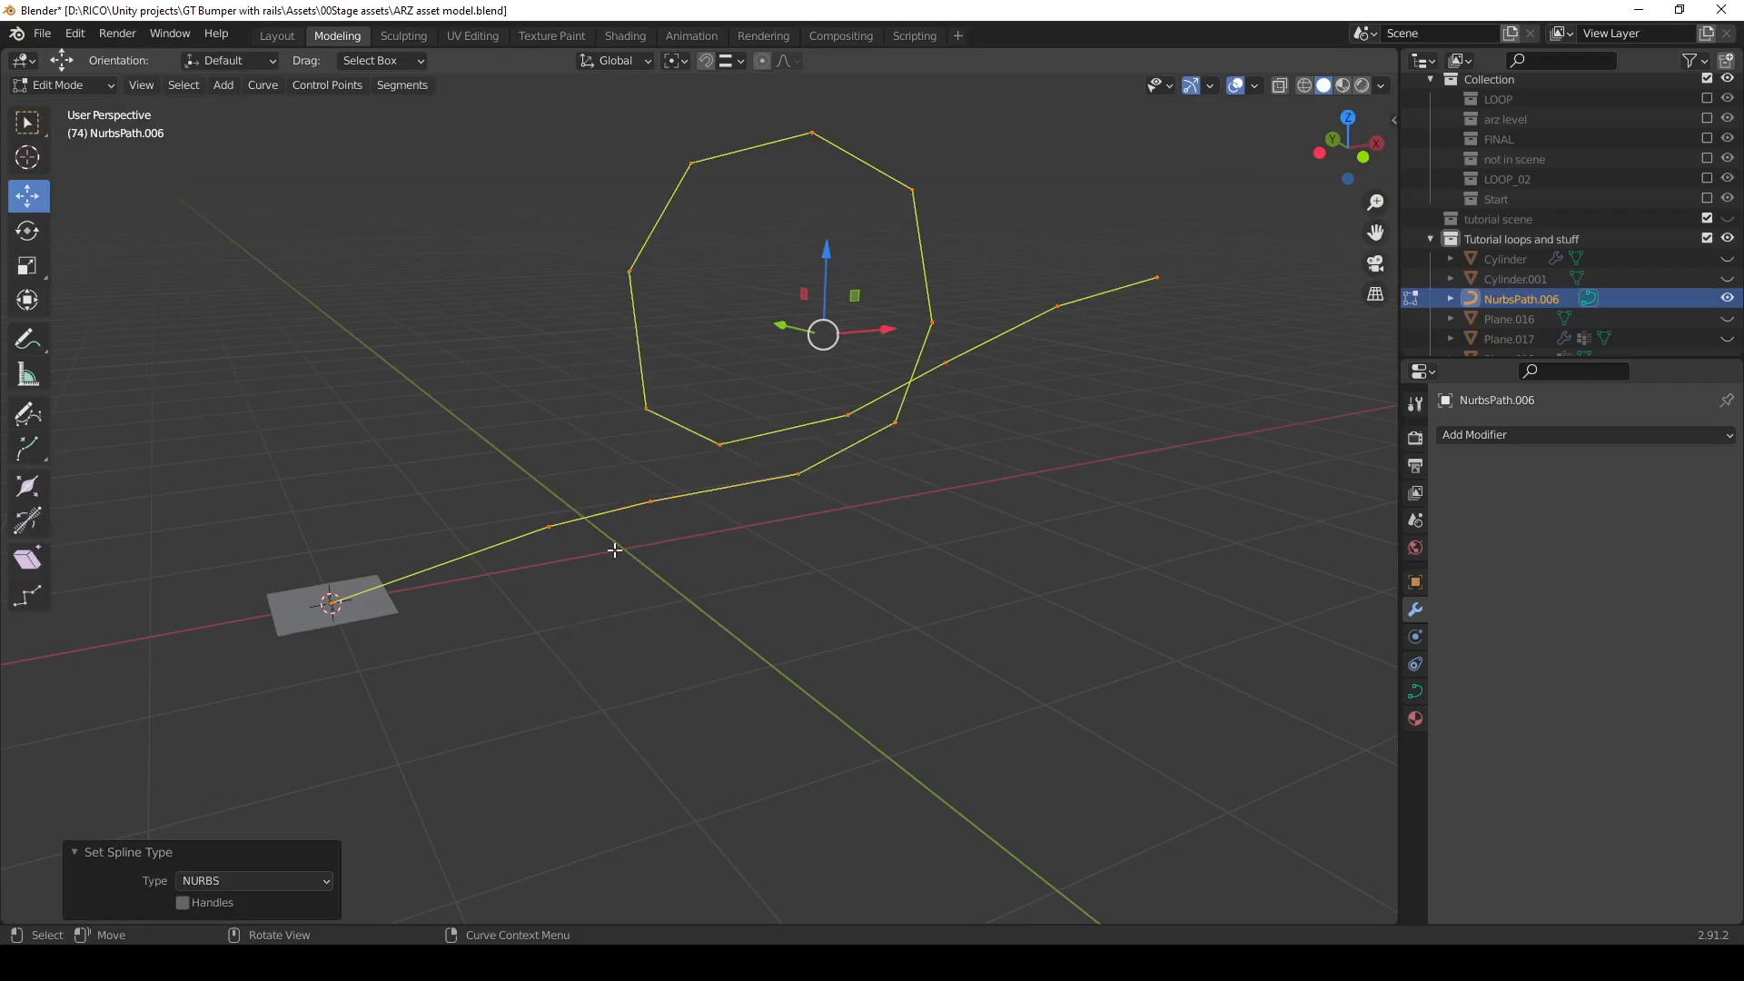
{"action": "key", "text": "Tab"}
{"action": "left_click", "coordinate": [352, 613]}
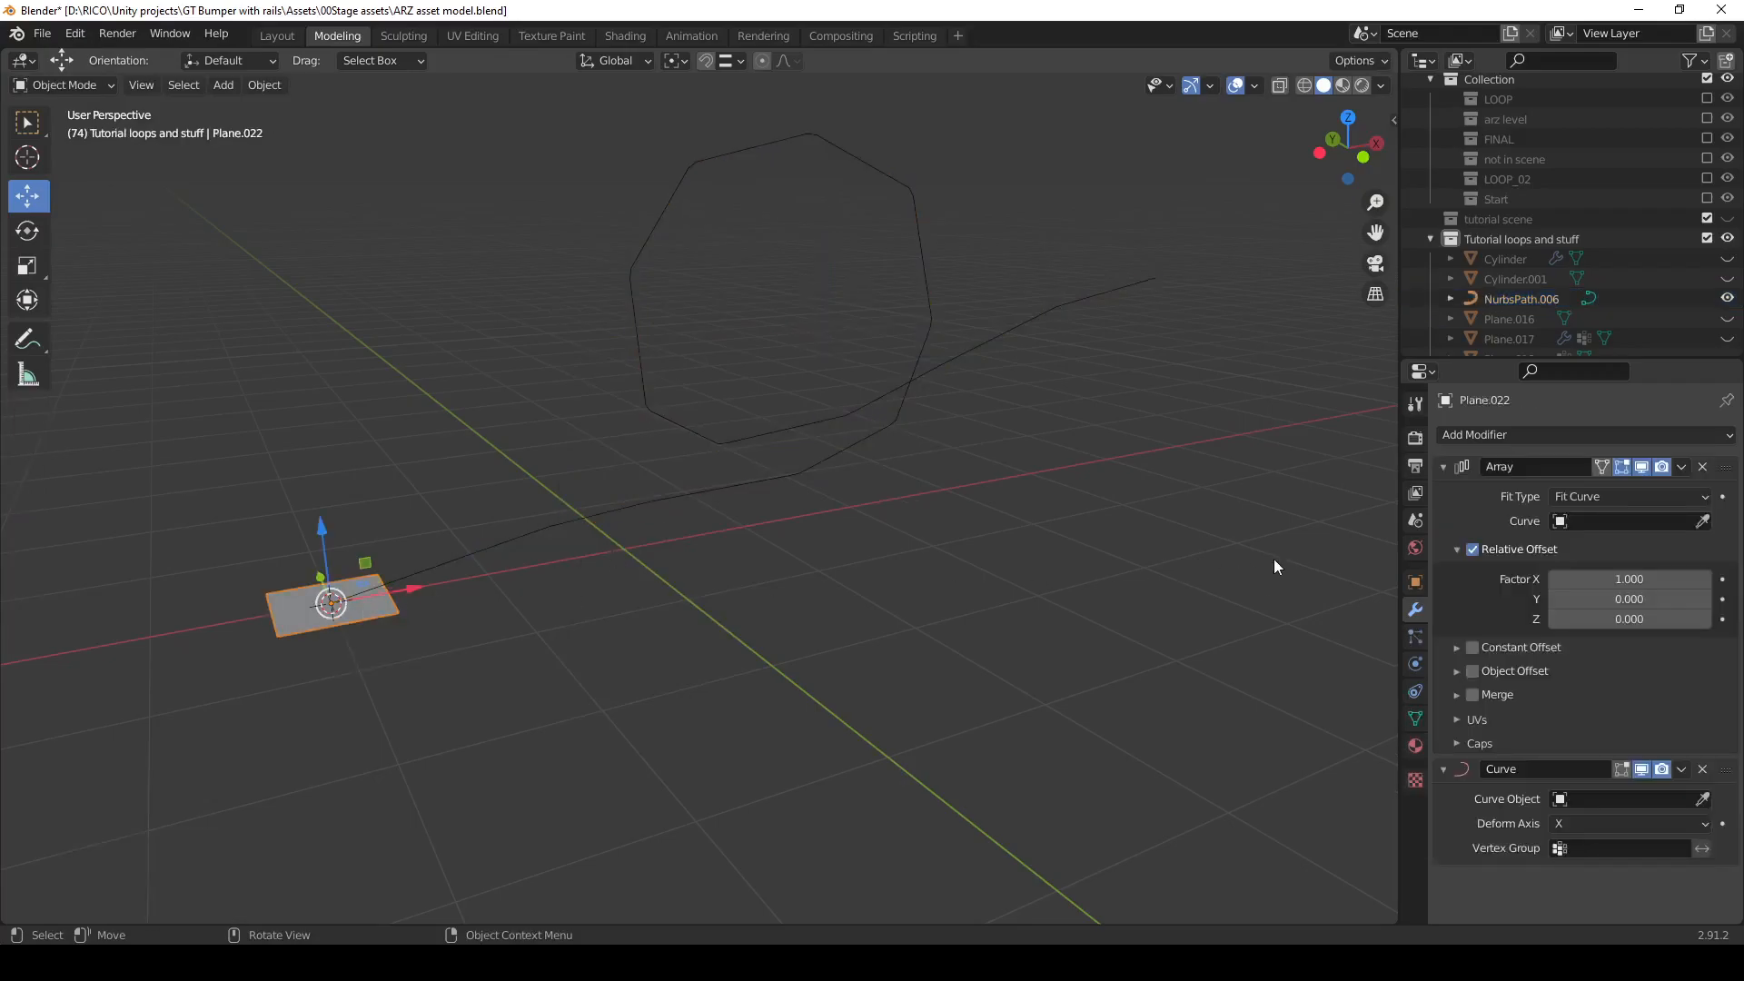
Assign the new loop-shaped NURBS path as the curve of both the plane's Array and Curve modifiers.
{"action": "left_click", "coordinate": [1690, 523]}
{"action": "left_click", "coordinate": [1702, 521]}
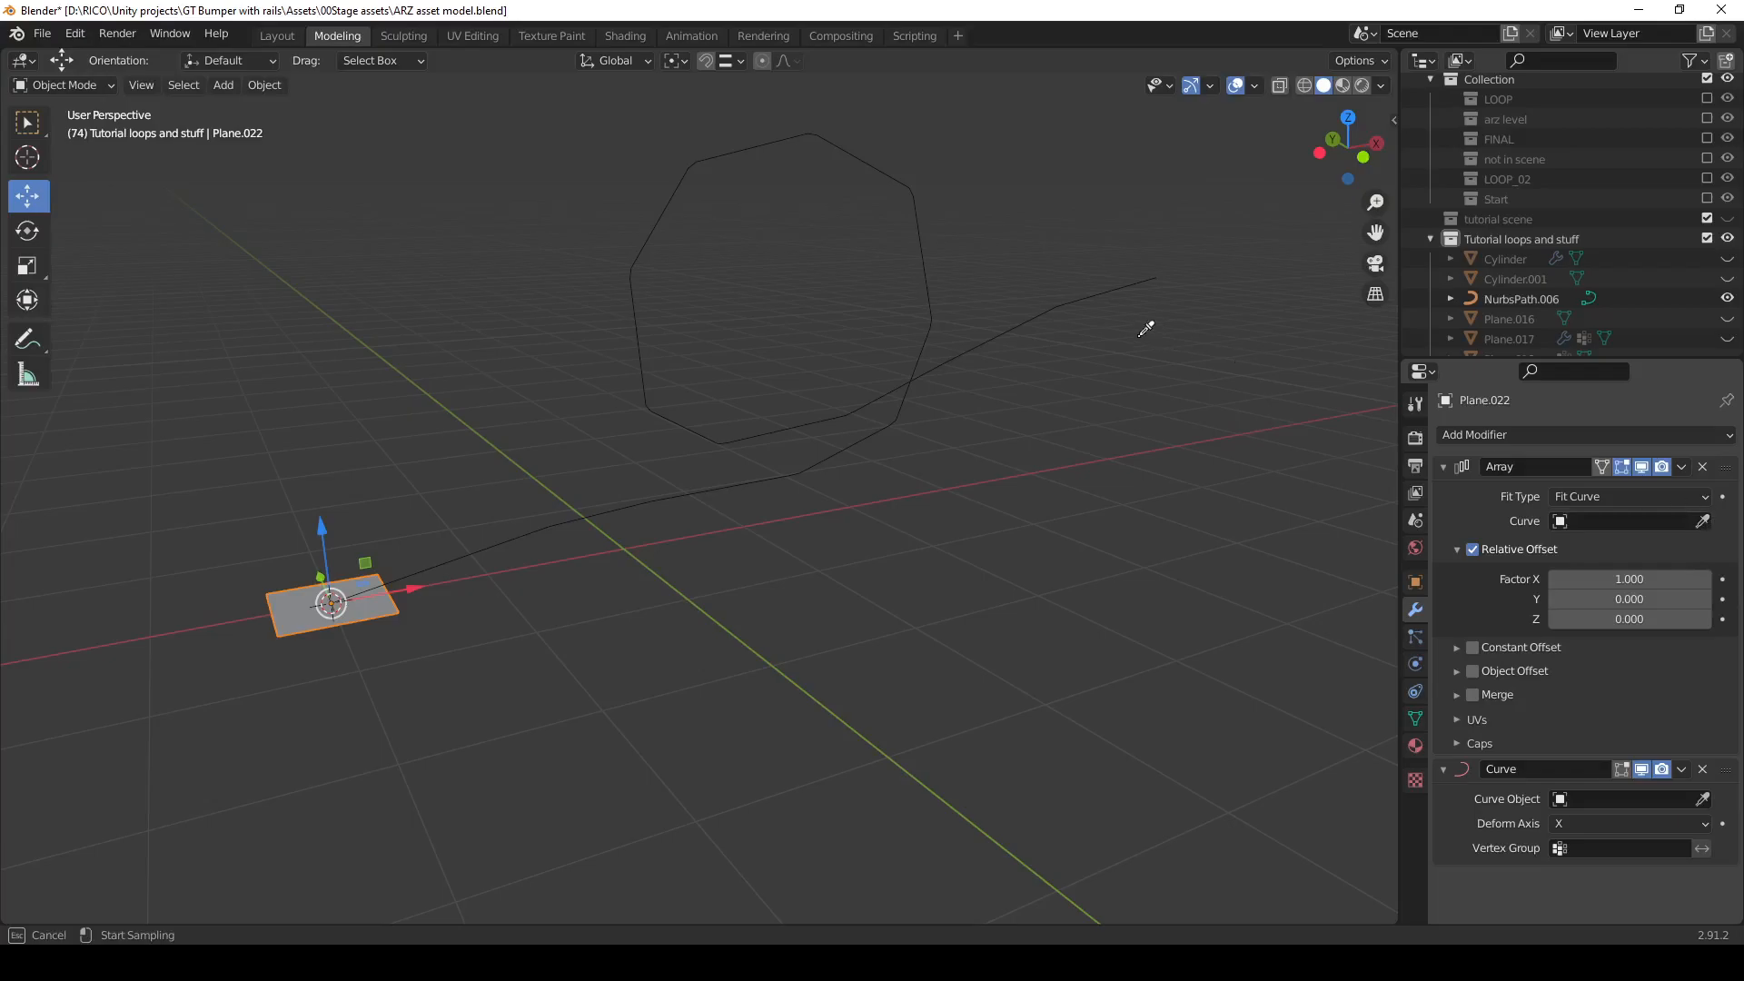
{"action": "left_click", "coordinate": [1056, 305]}
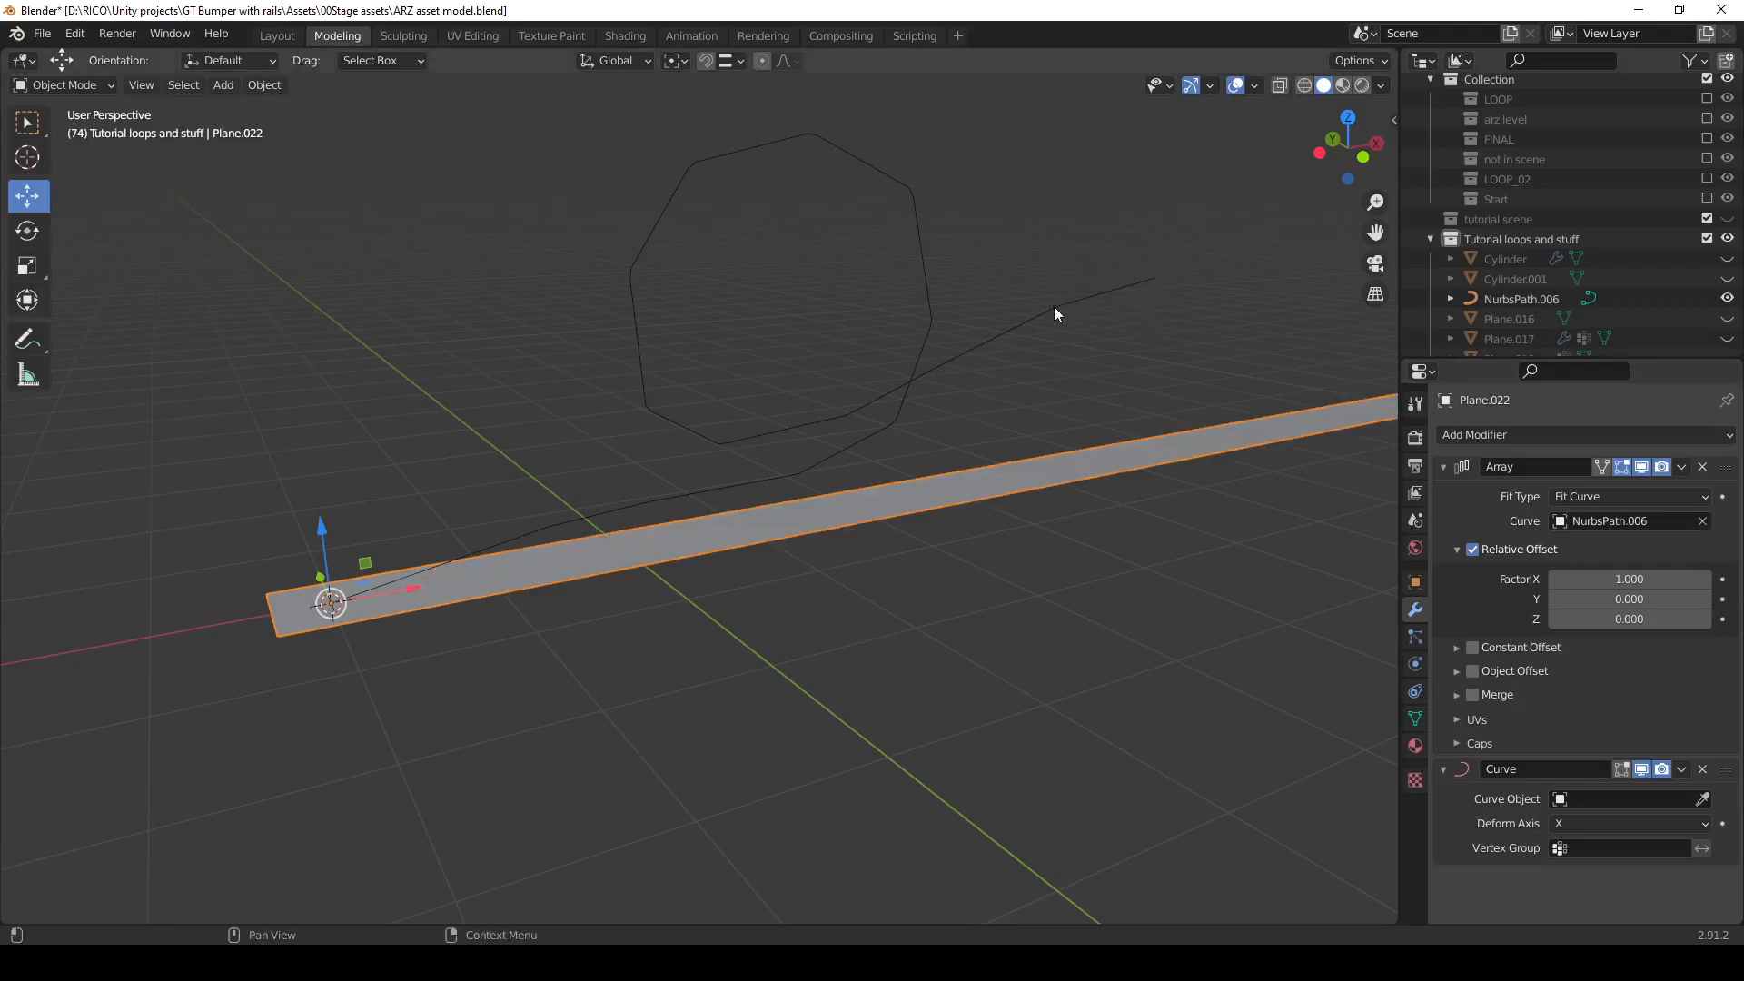
{"action": "left_click", "coordinate": [1704, 799]}
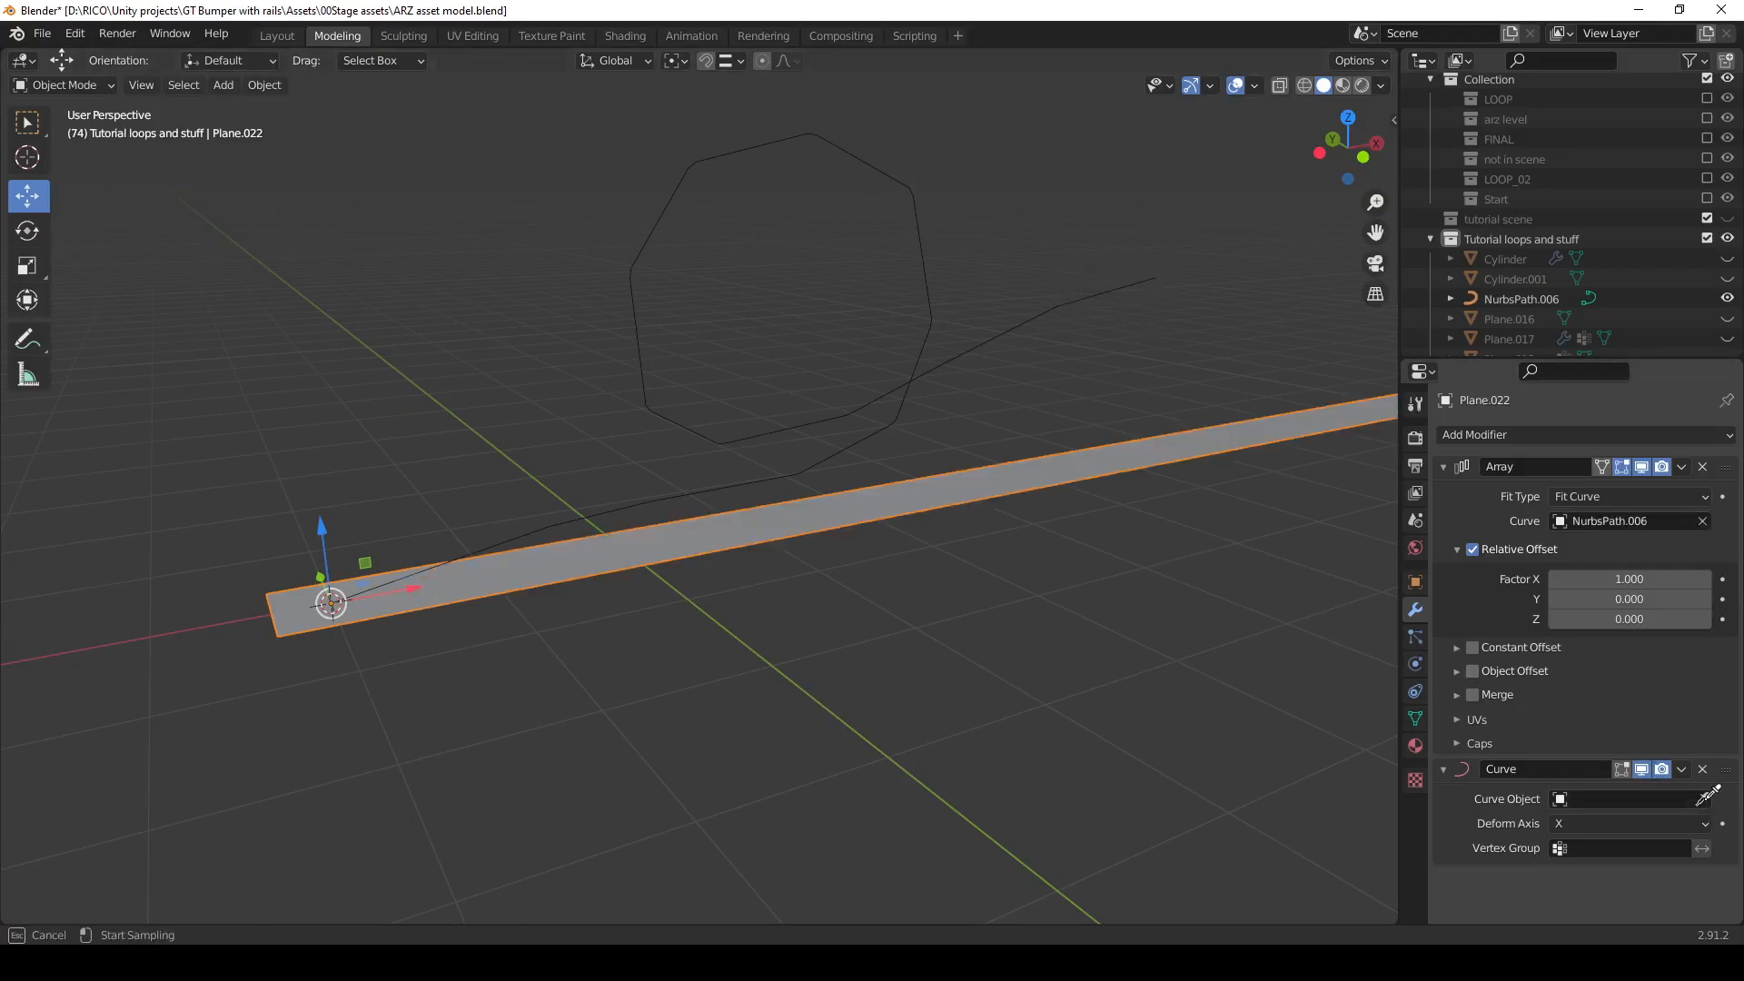
{"action": "left_click", "coordinate": [1031, 314]}
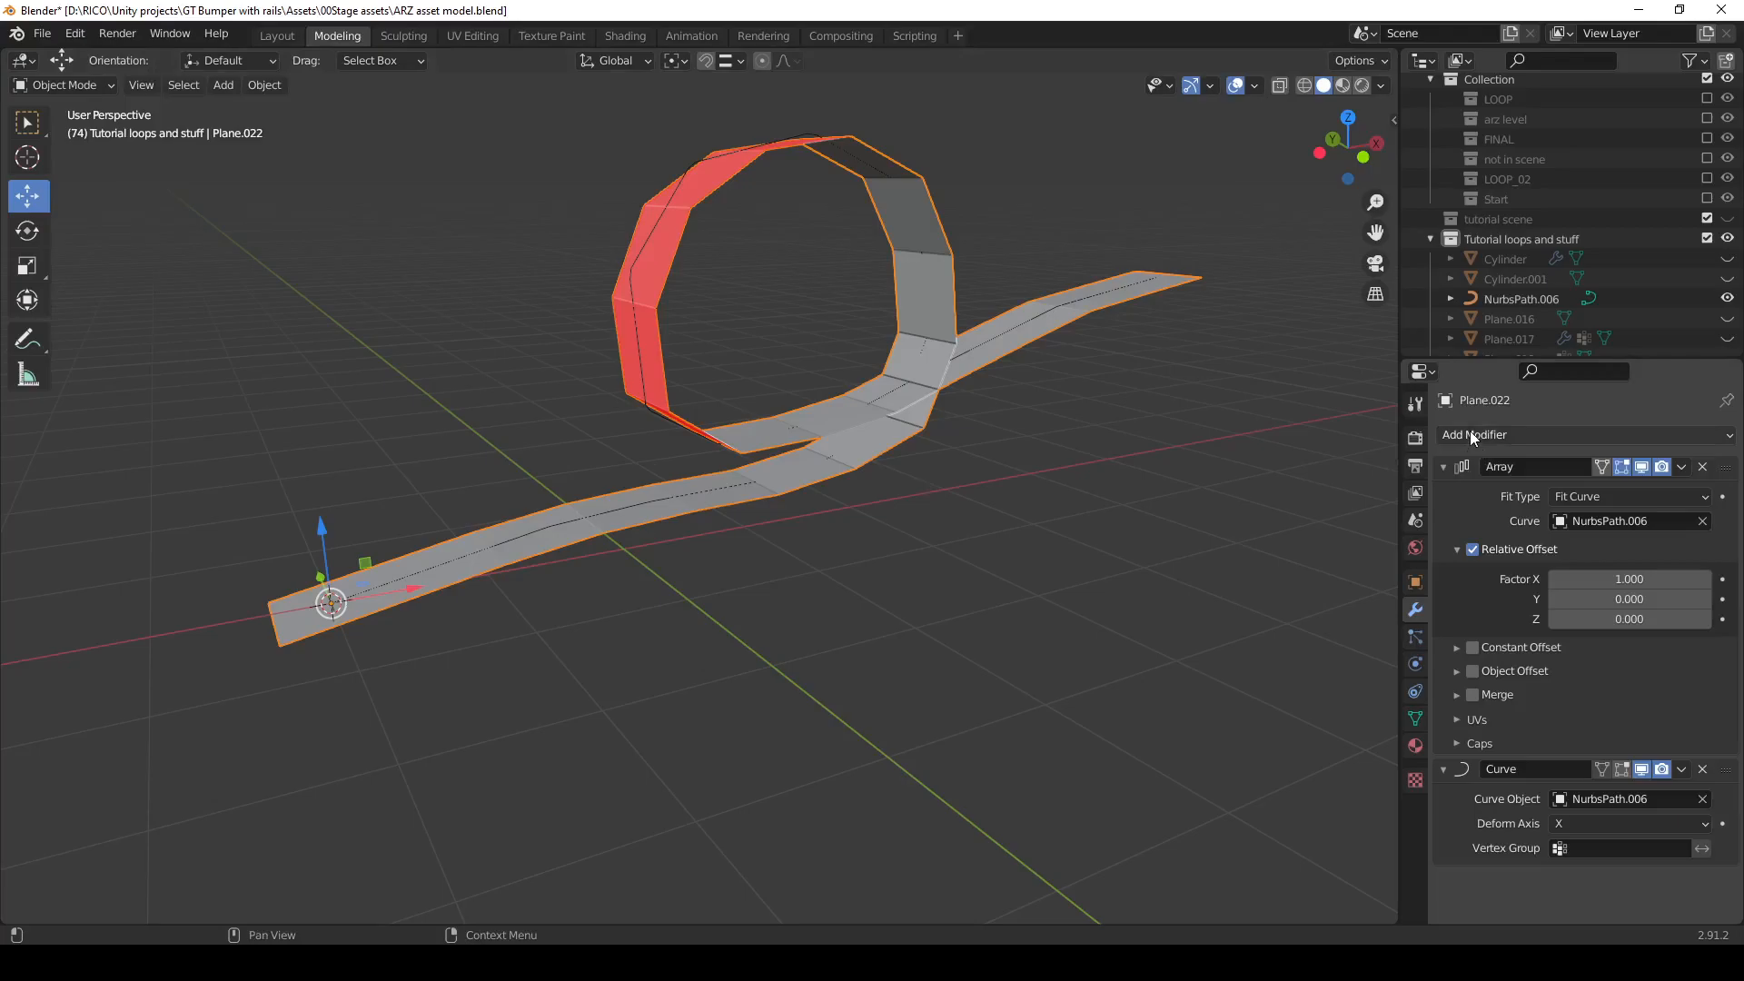
Add a Subdivision Surface modifier with 2 viewport levels to the plane, and enable Merge in its Array modifier.
{"action": "left_click", "coordinate": [1447, 465]}
{"action": "left_click", "coordinate": [1446, 490]}
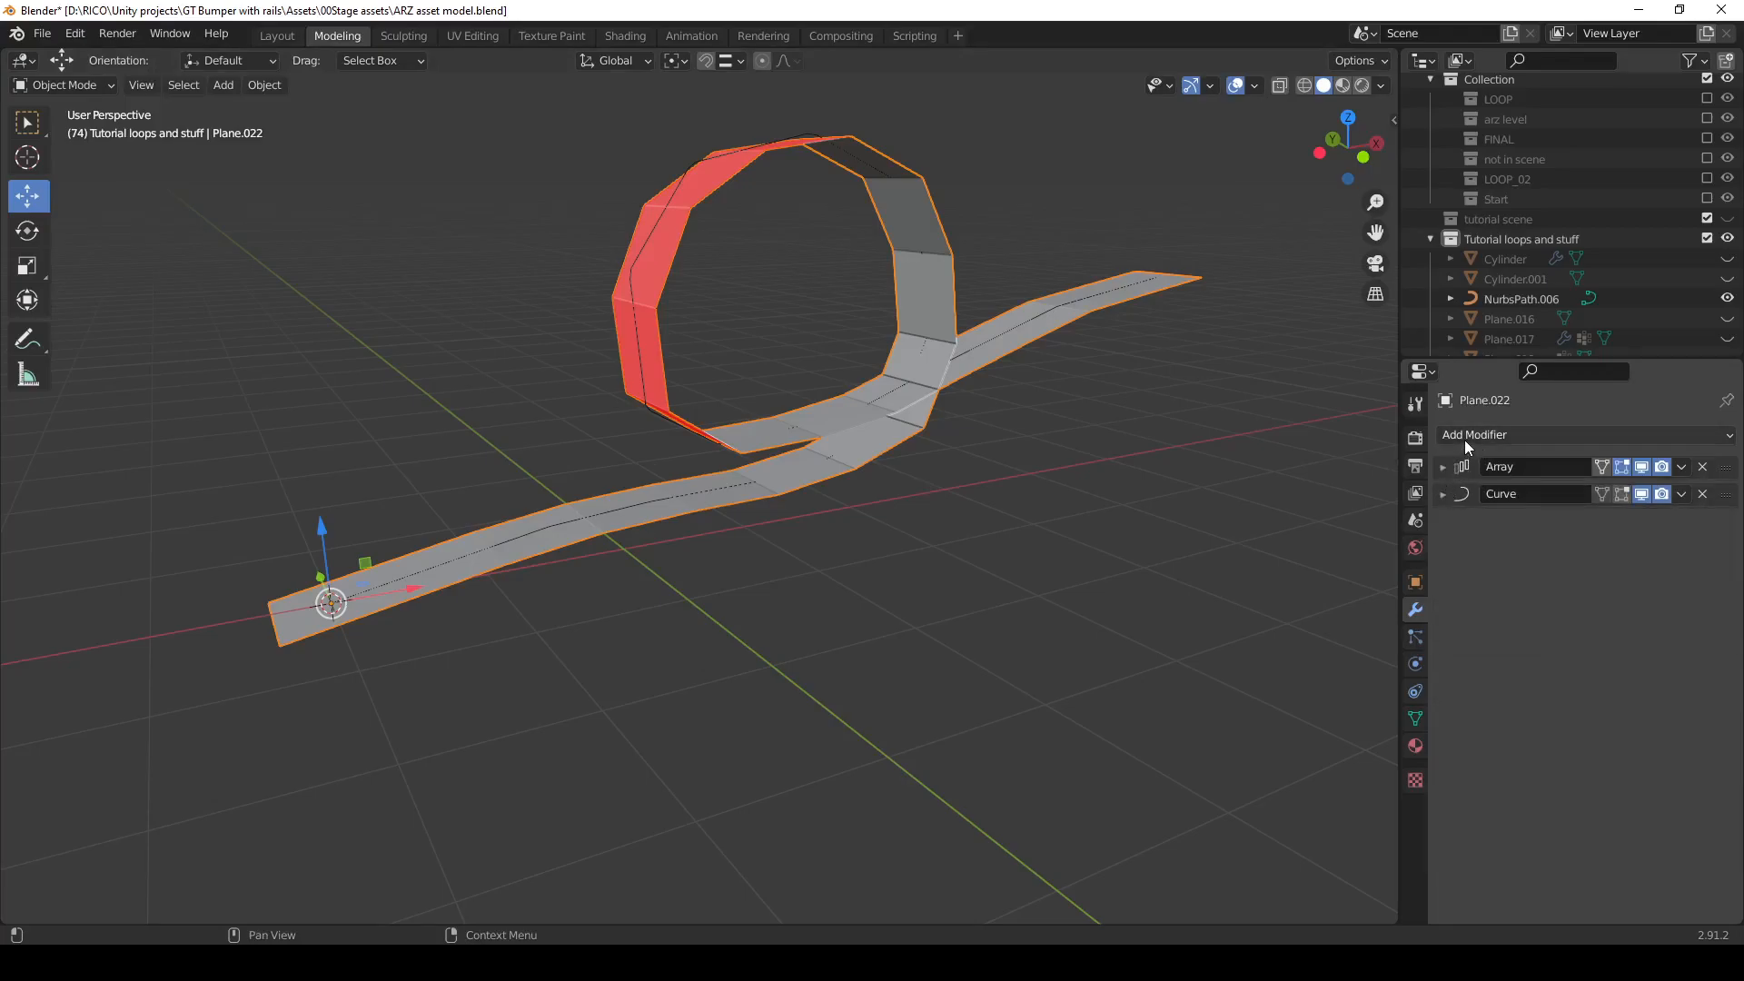
{"action": "left_click", "coordinate": [1464, 438]}
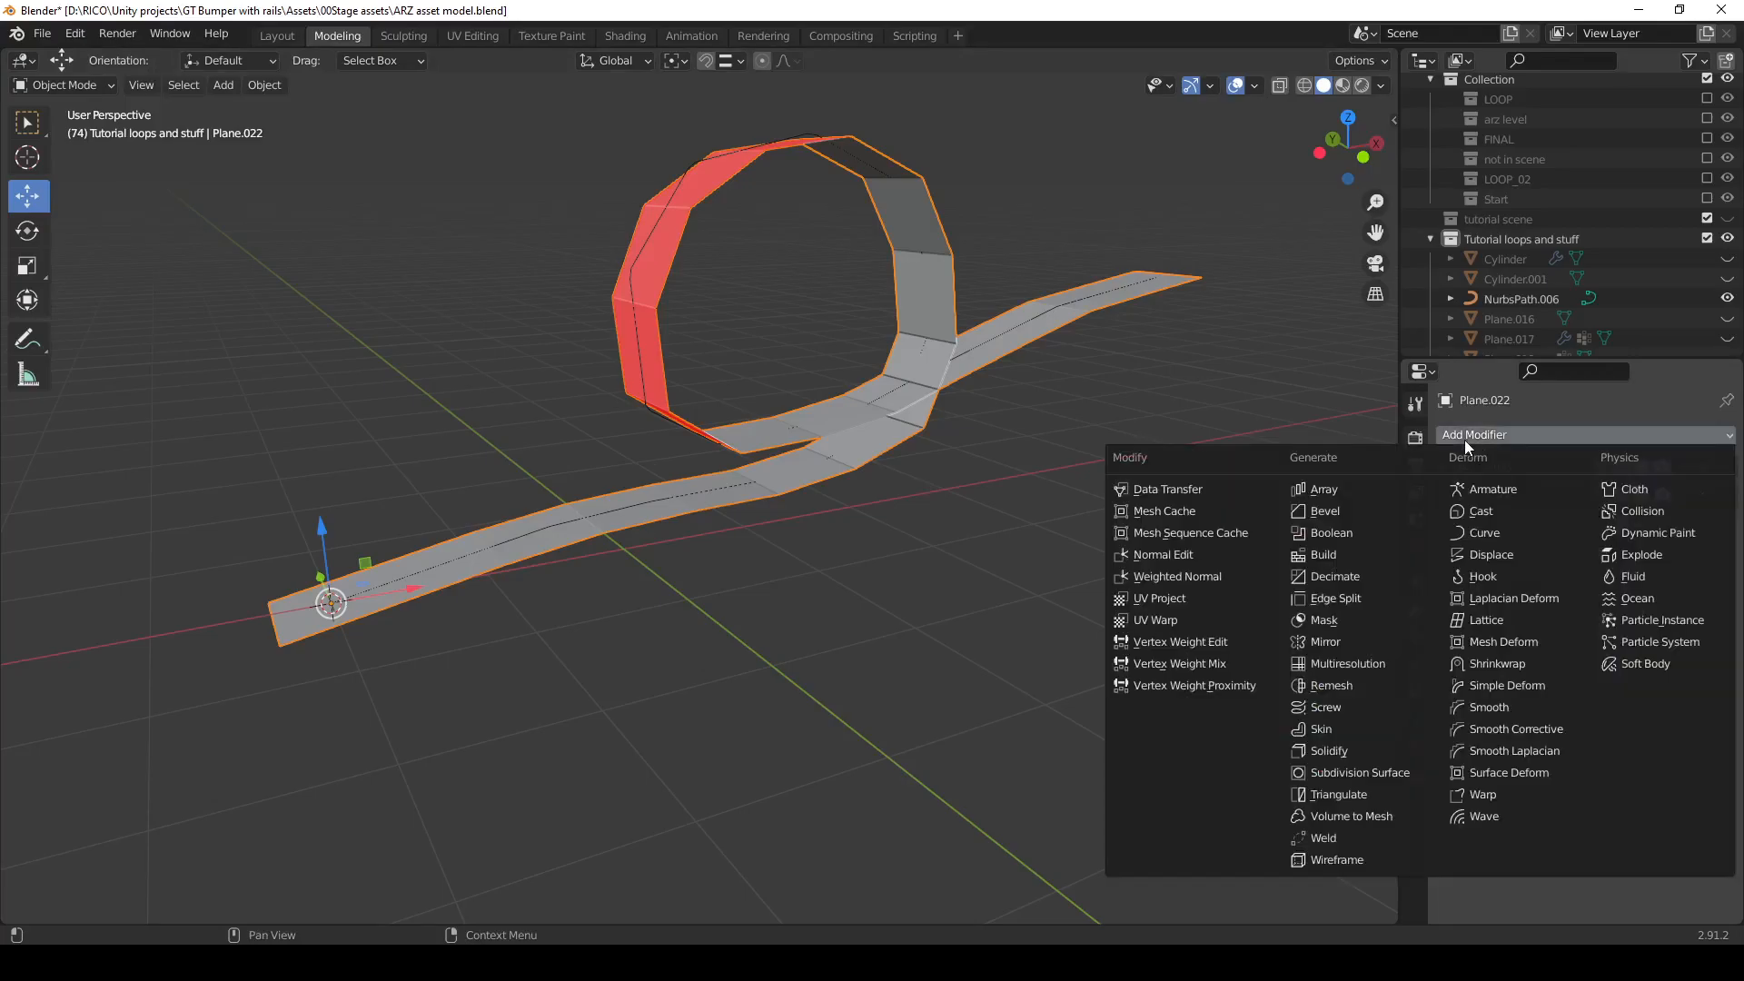
{"action": "left_click", "coordinate": [1375, 774]}
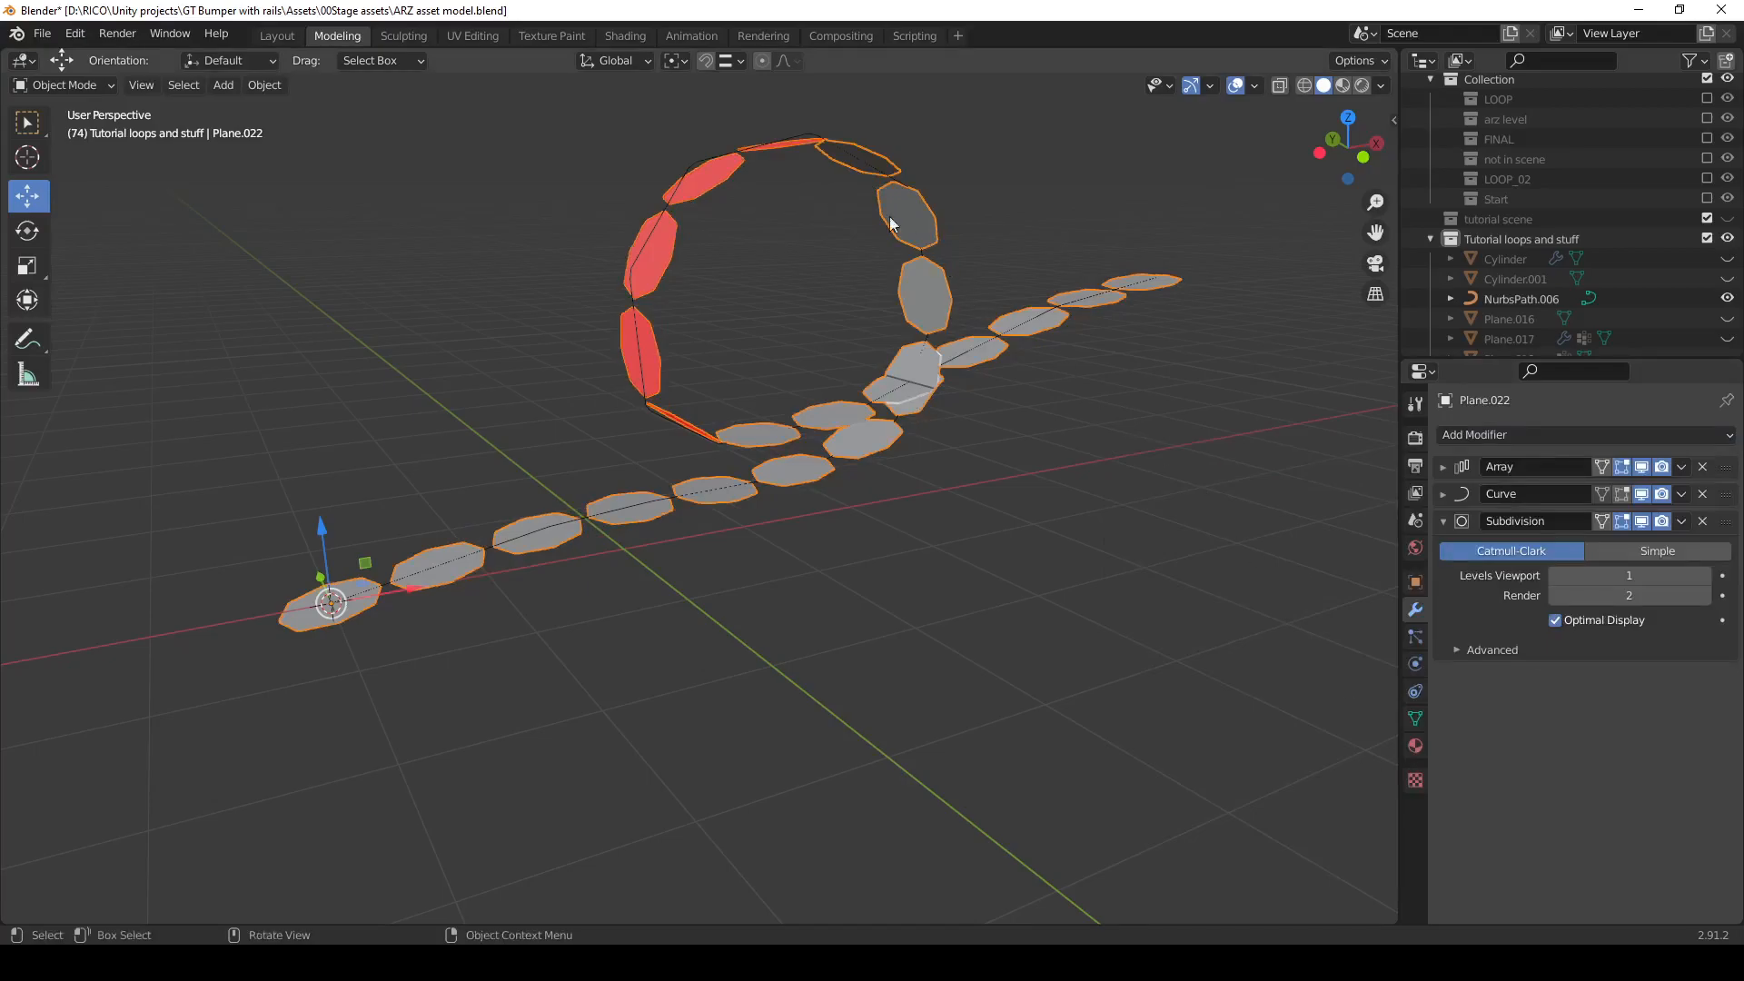
{"action": "left_click", "coordinate": [1444, 468]}
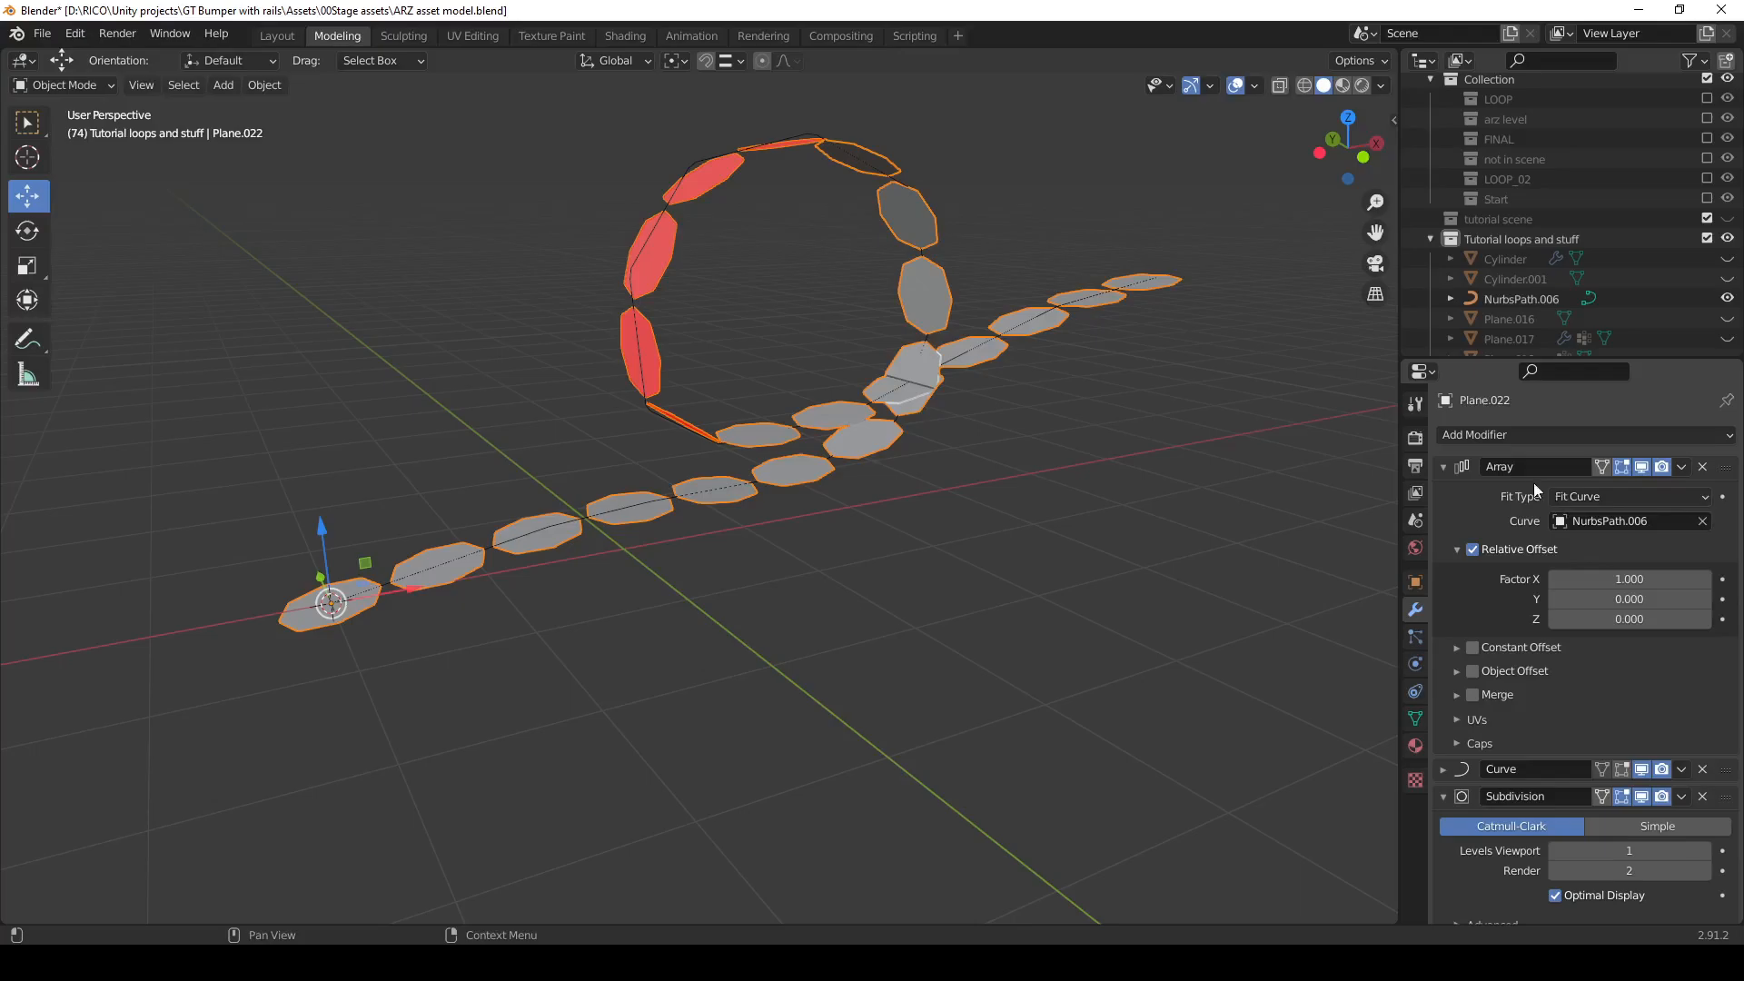
{"action": "left_click", "coordinate": [1473, 695]}
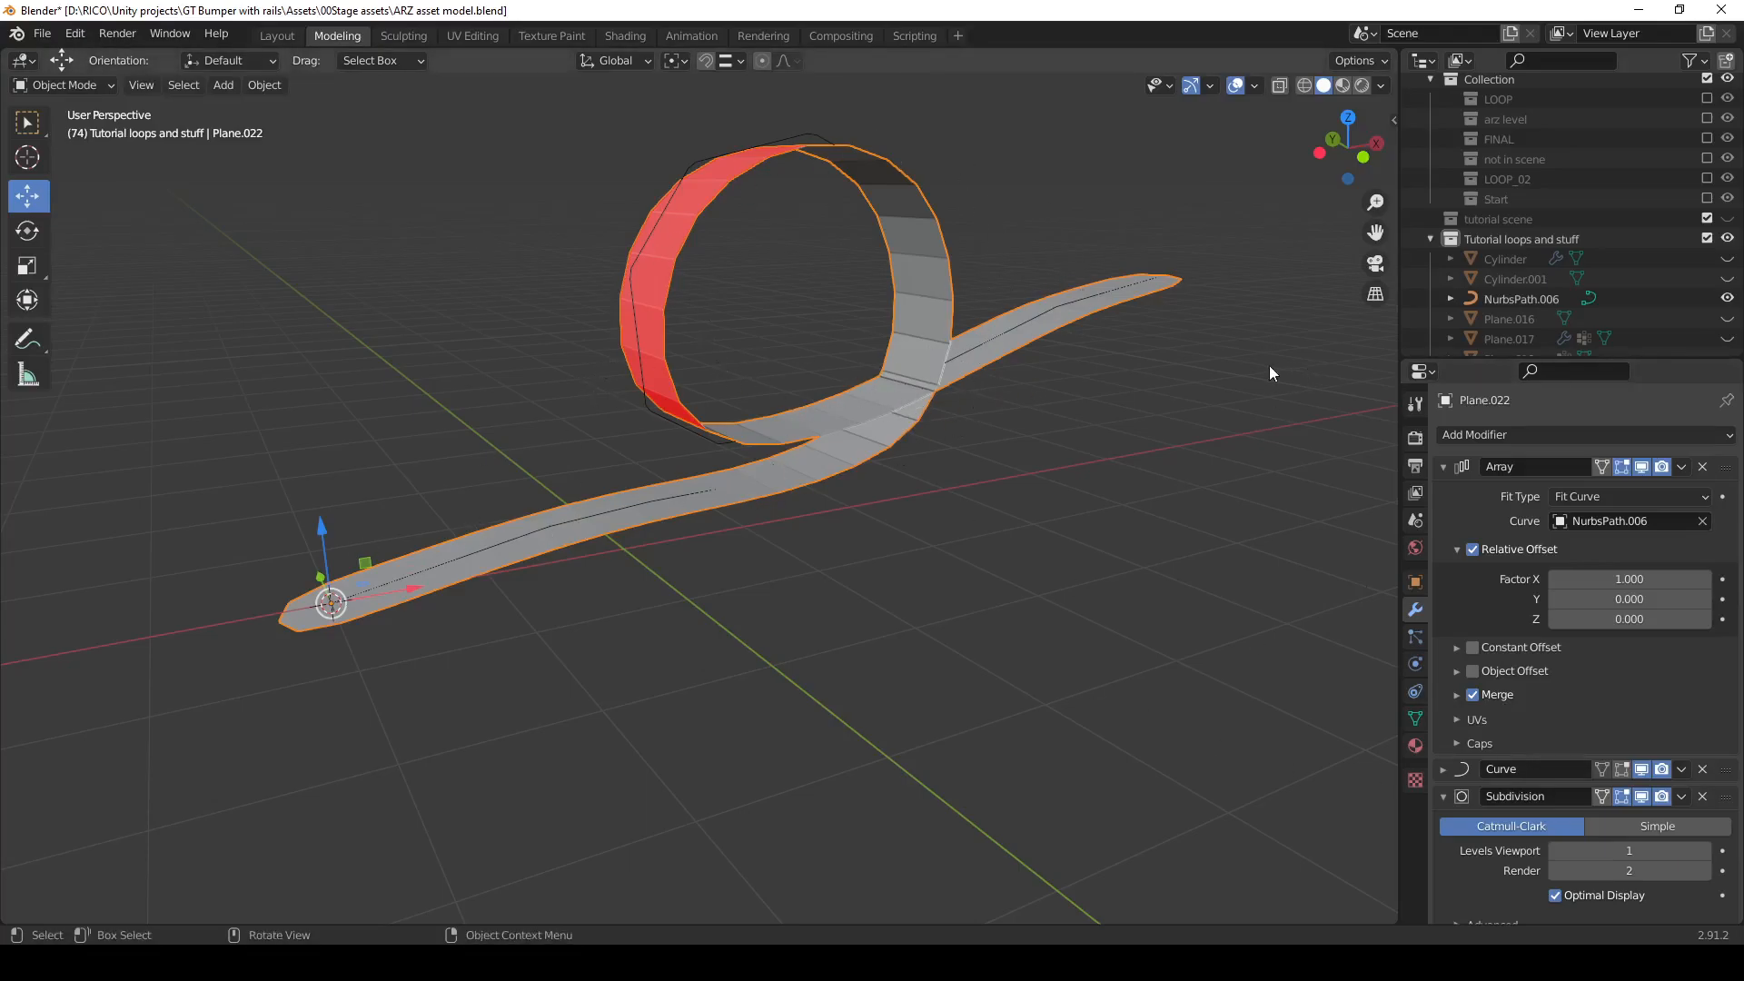
{"action": "left_click", "coordinate": [1443, 467]}
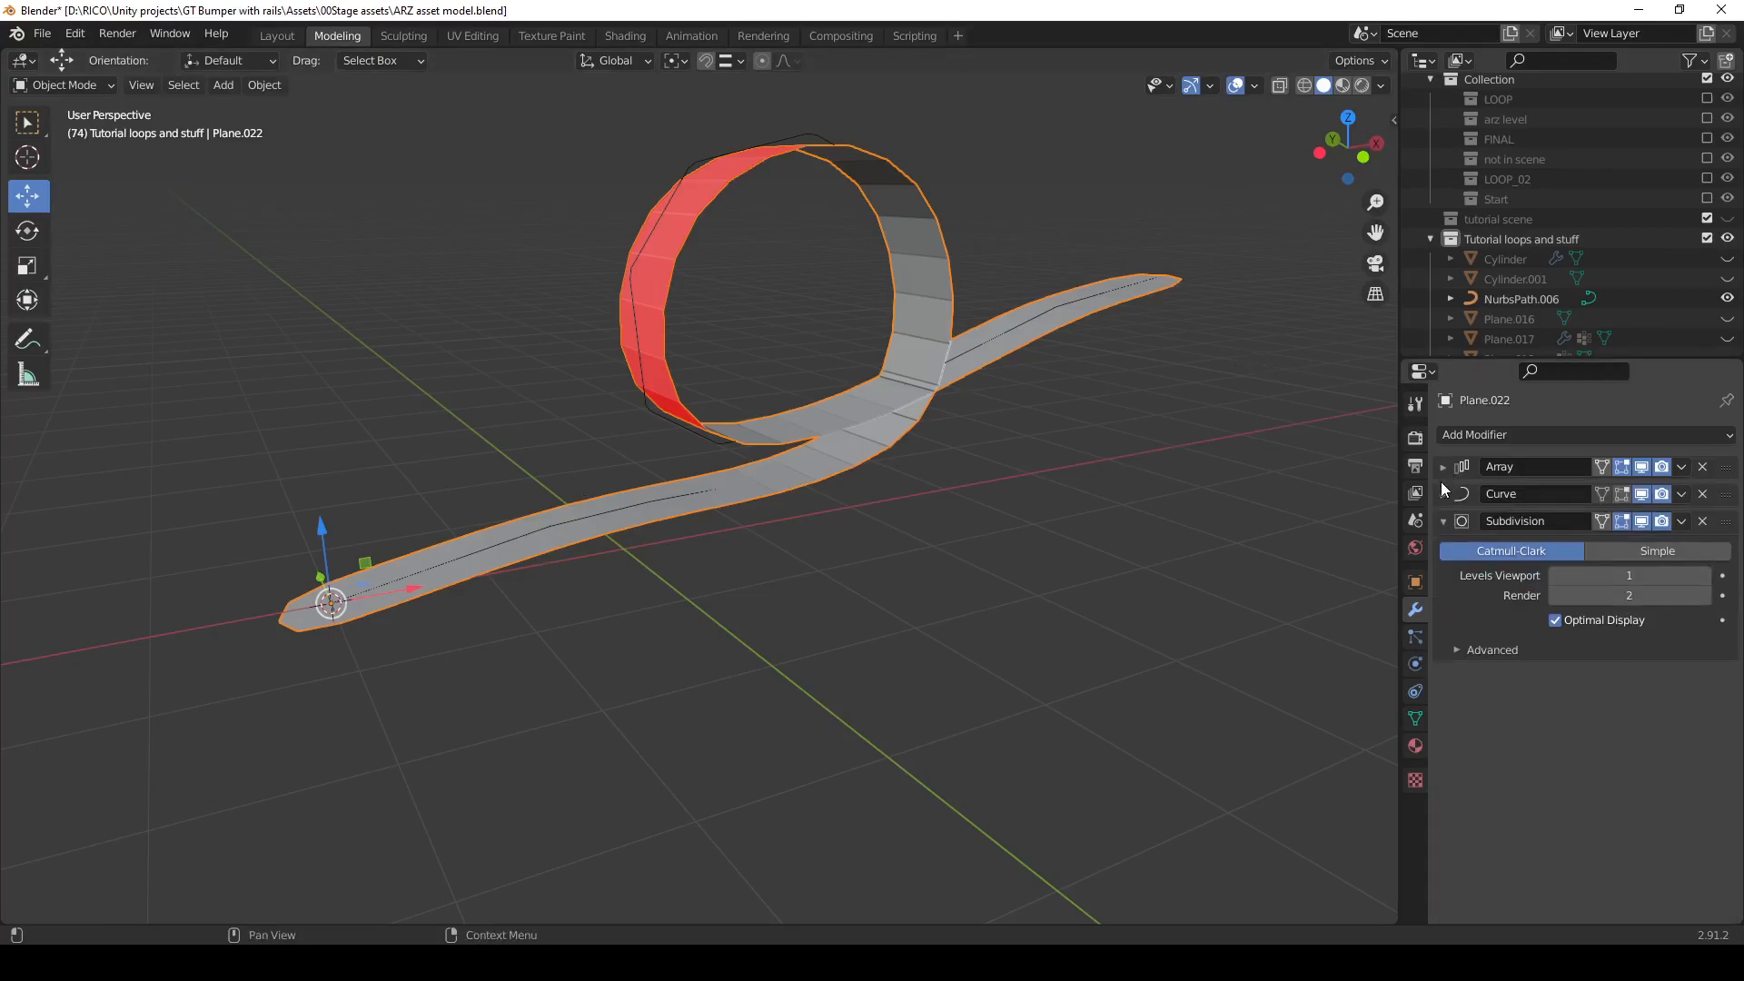
{"action": "left_click", "coordinate": [1705, 576]}
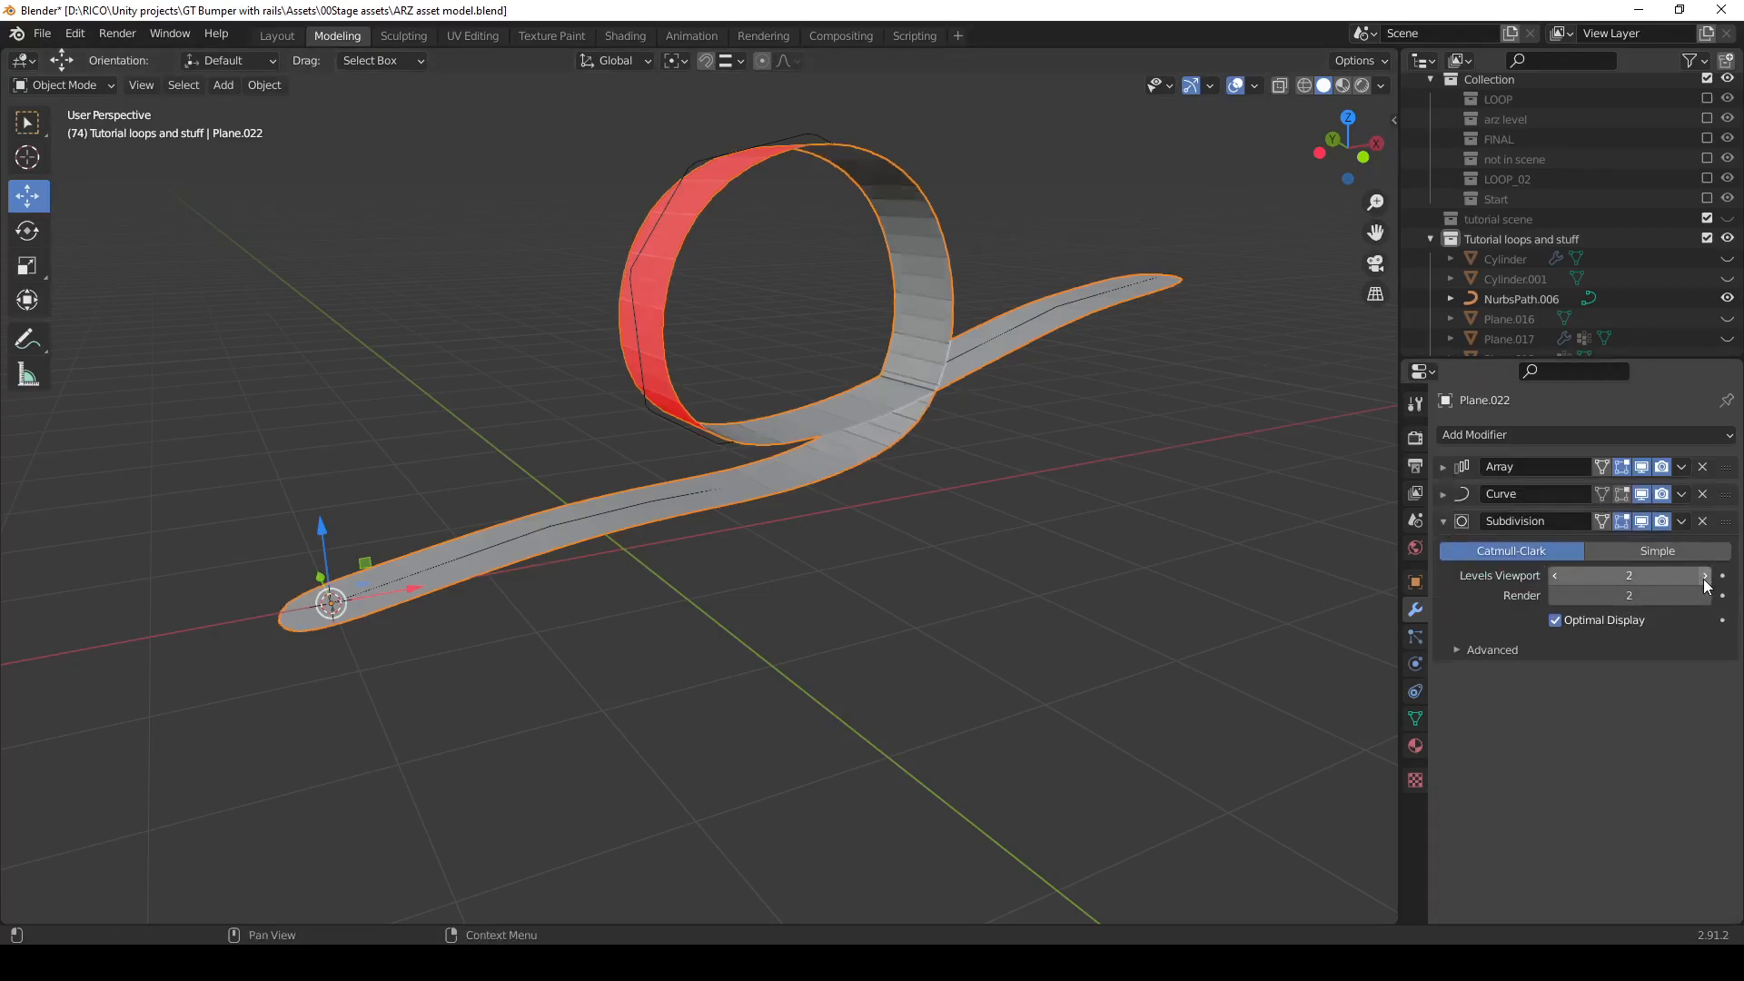
Shade the track smooth and enable Auto Smooth at 30° for its normals.
{"action": "right_click", "coordinate": [934, 296]}
{"action": "left_click", "coordinate": [933, 296]}
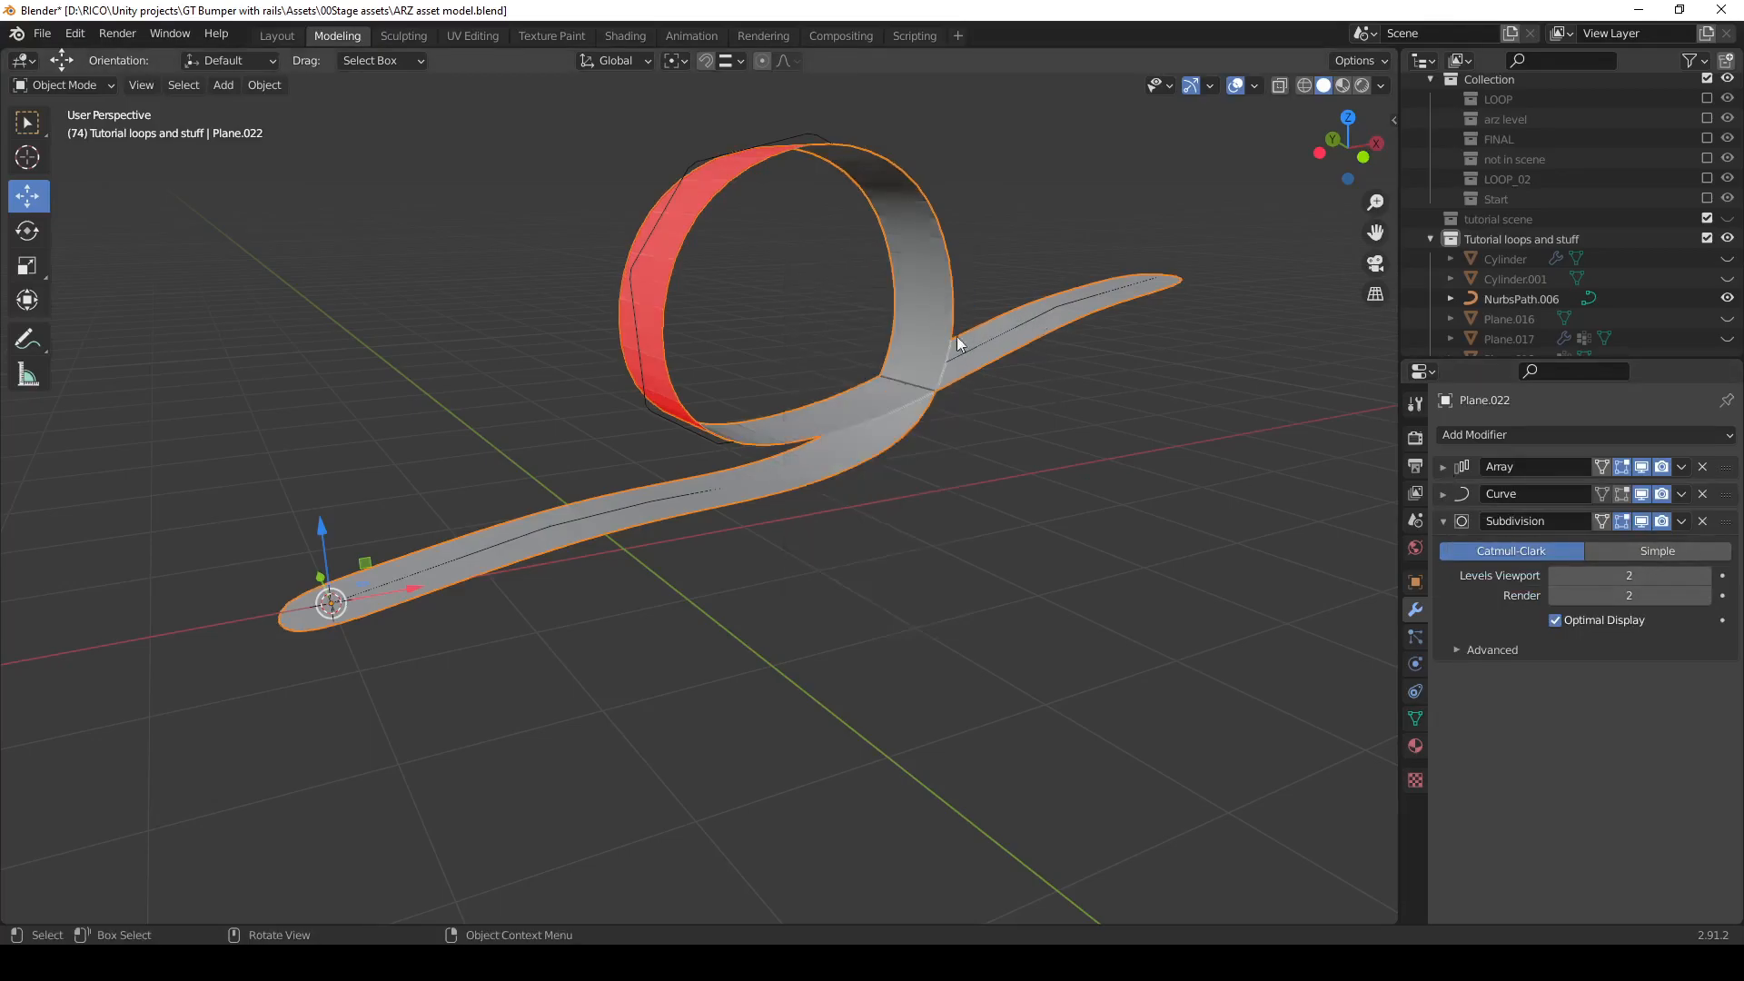
{"action": "left_click", "coordinate": [1413, 718]}
{"action": "left_click", "coordinate": [1555, 799]}
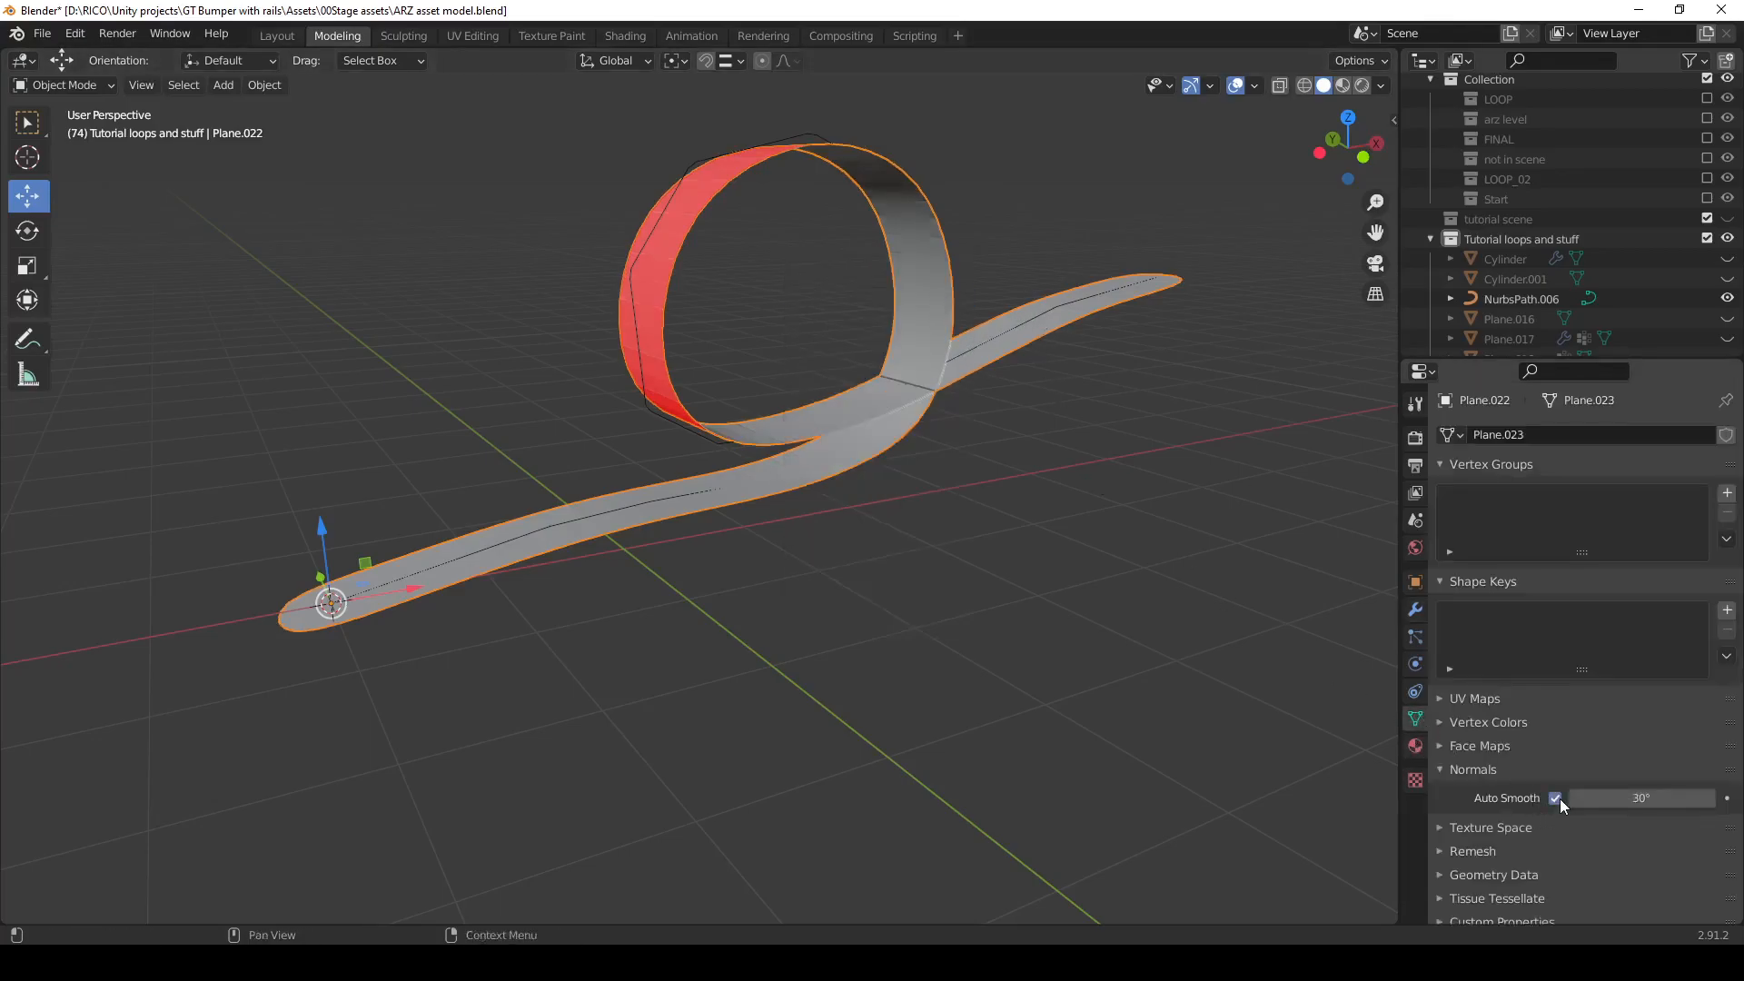
Open the NURBS path for editing in top view and turn off the Face Orientation overlay.
{"action": "middle_click_drag", "start_coordinate": [1003, 439], "coordinate": [1000, 494]}
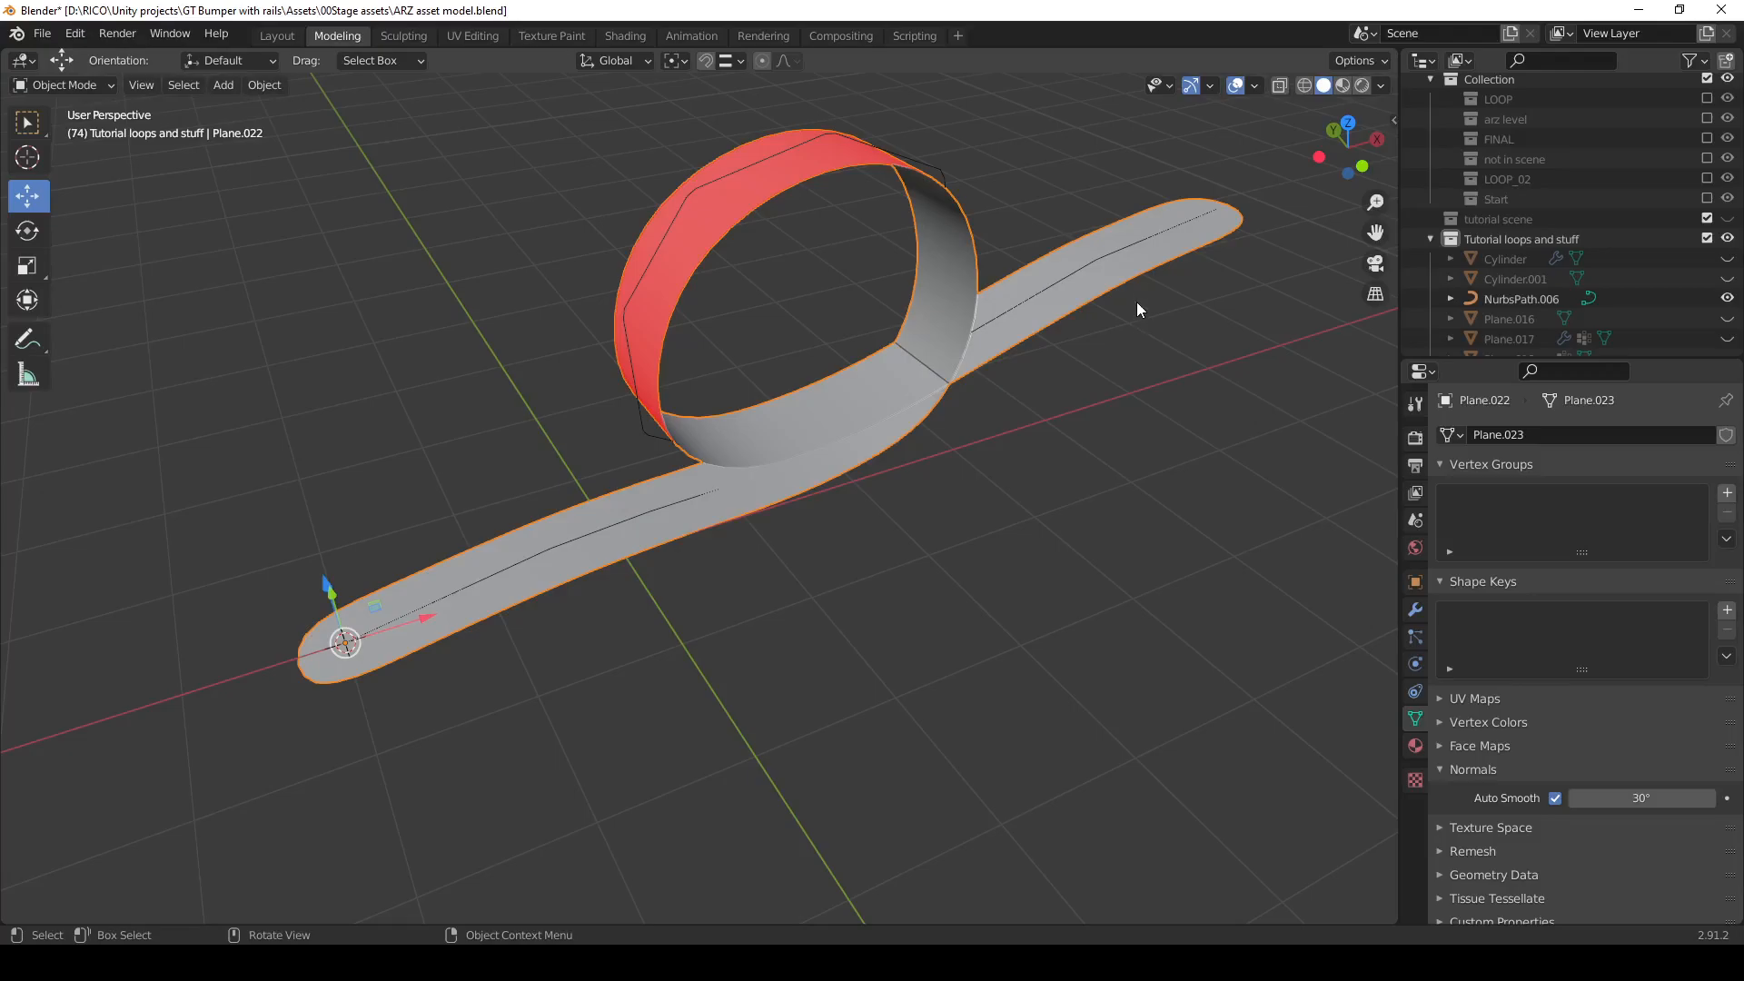
{"action": "left_click", "coordinate": [1136, 245]}
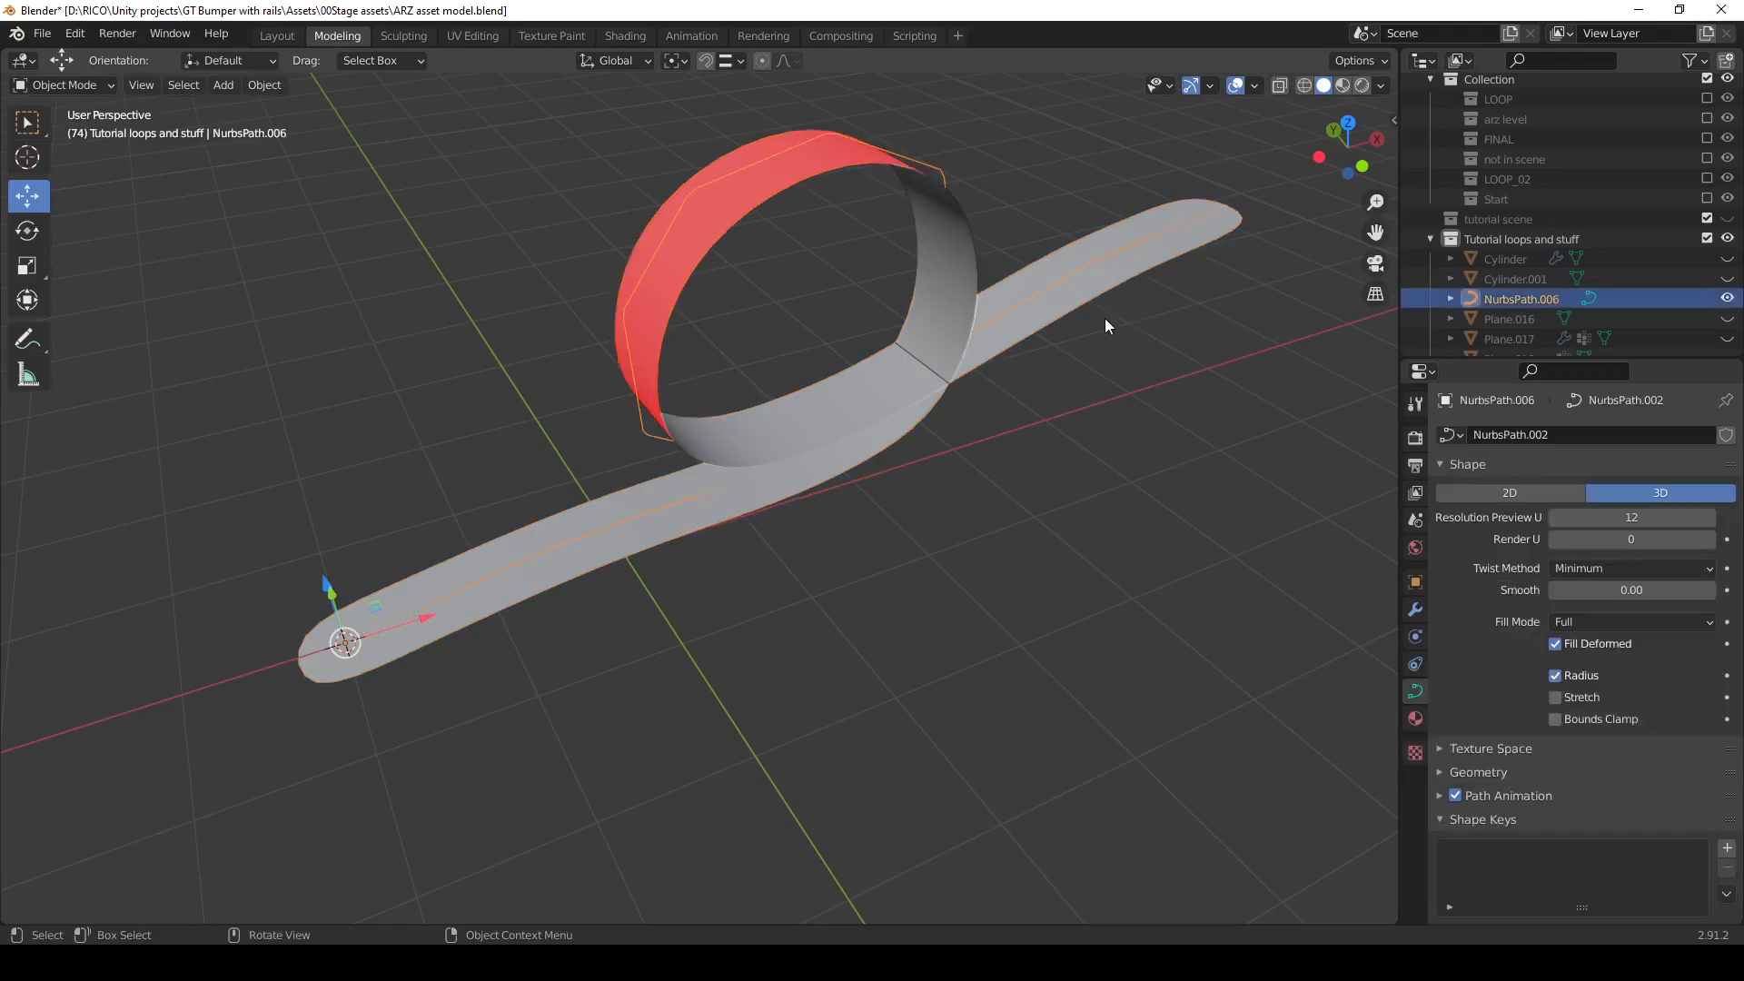
{"action": "key", "text": "Tab"}
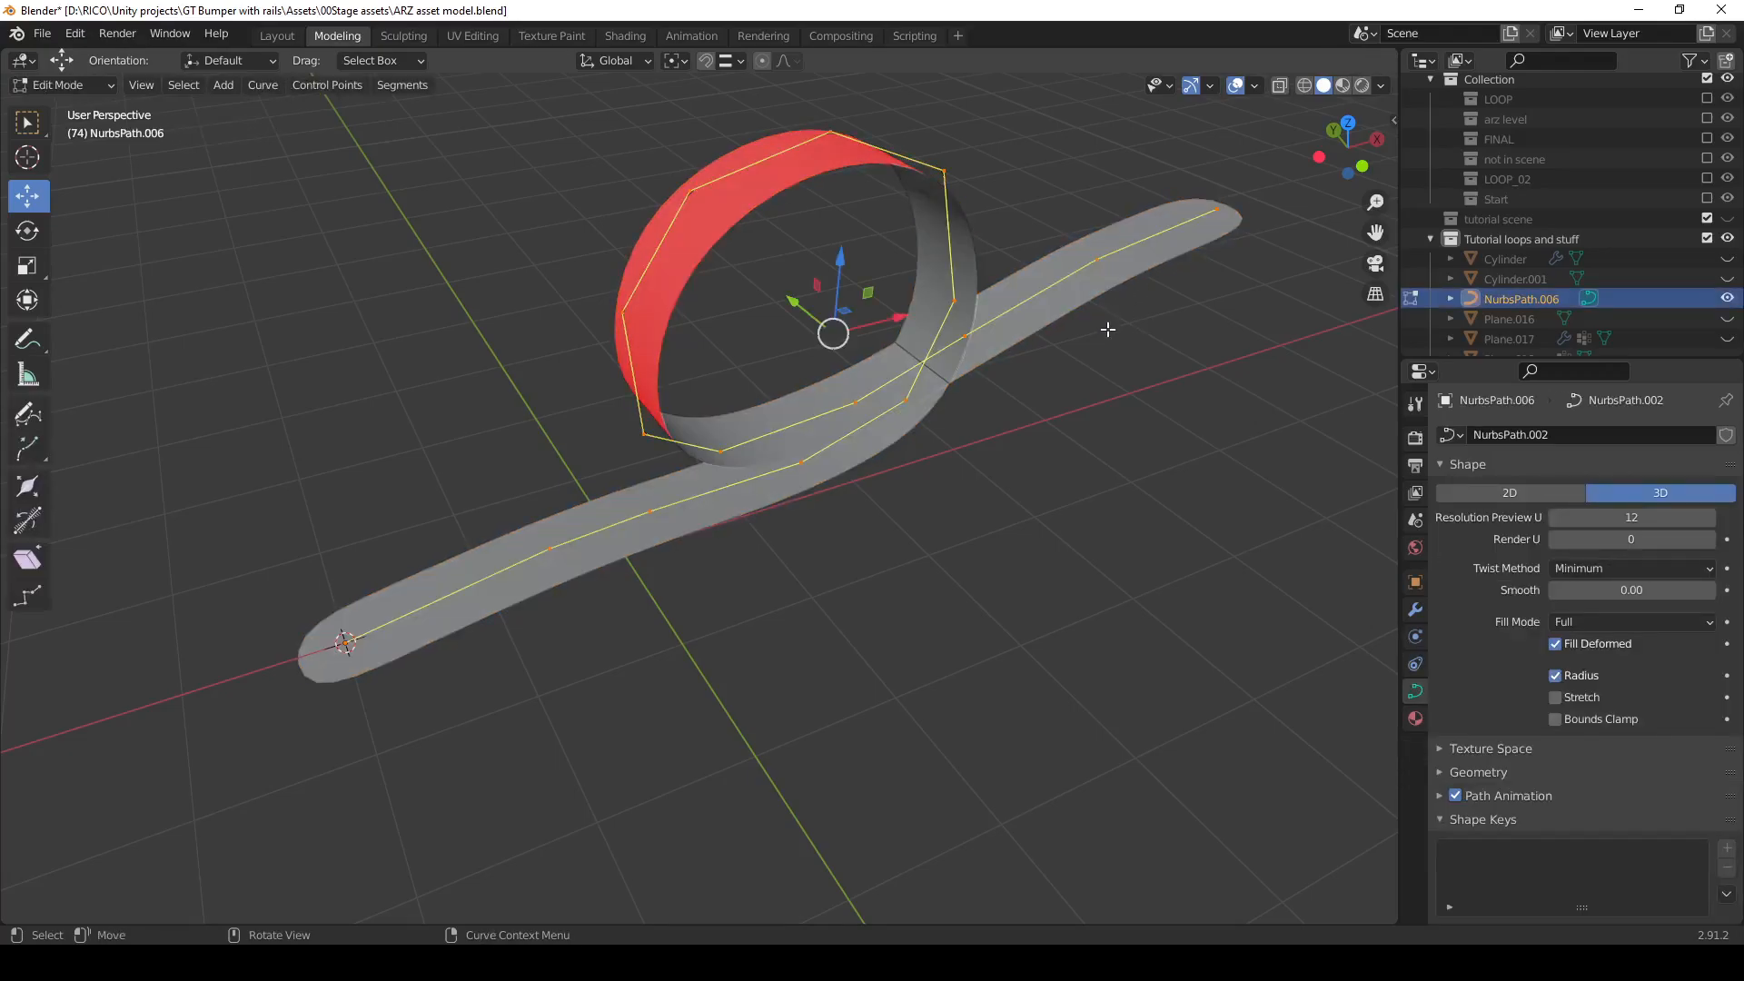
{"action": "key", "text": "q"}
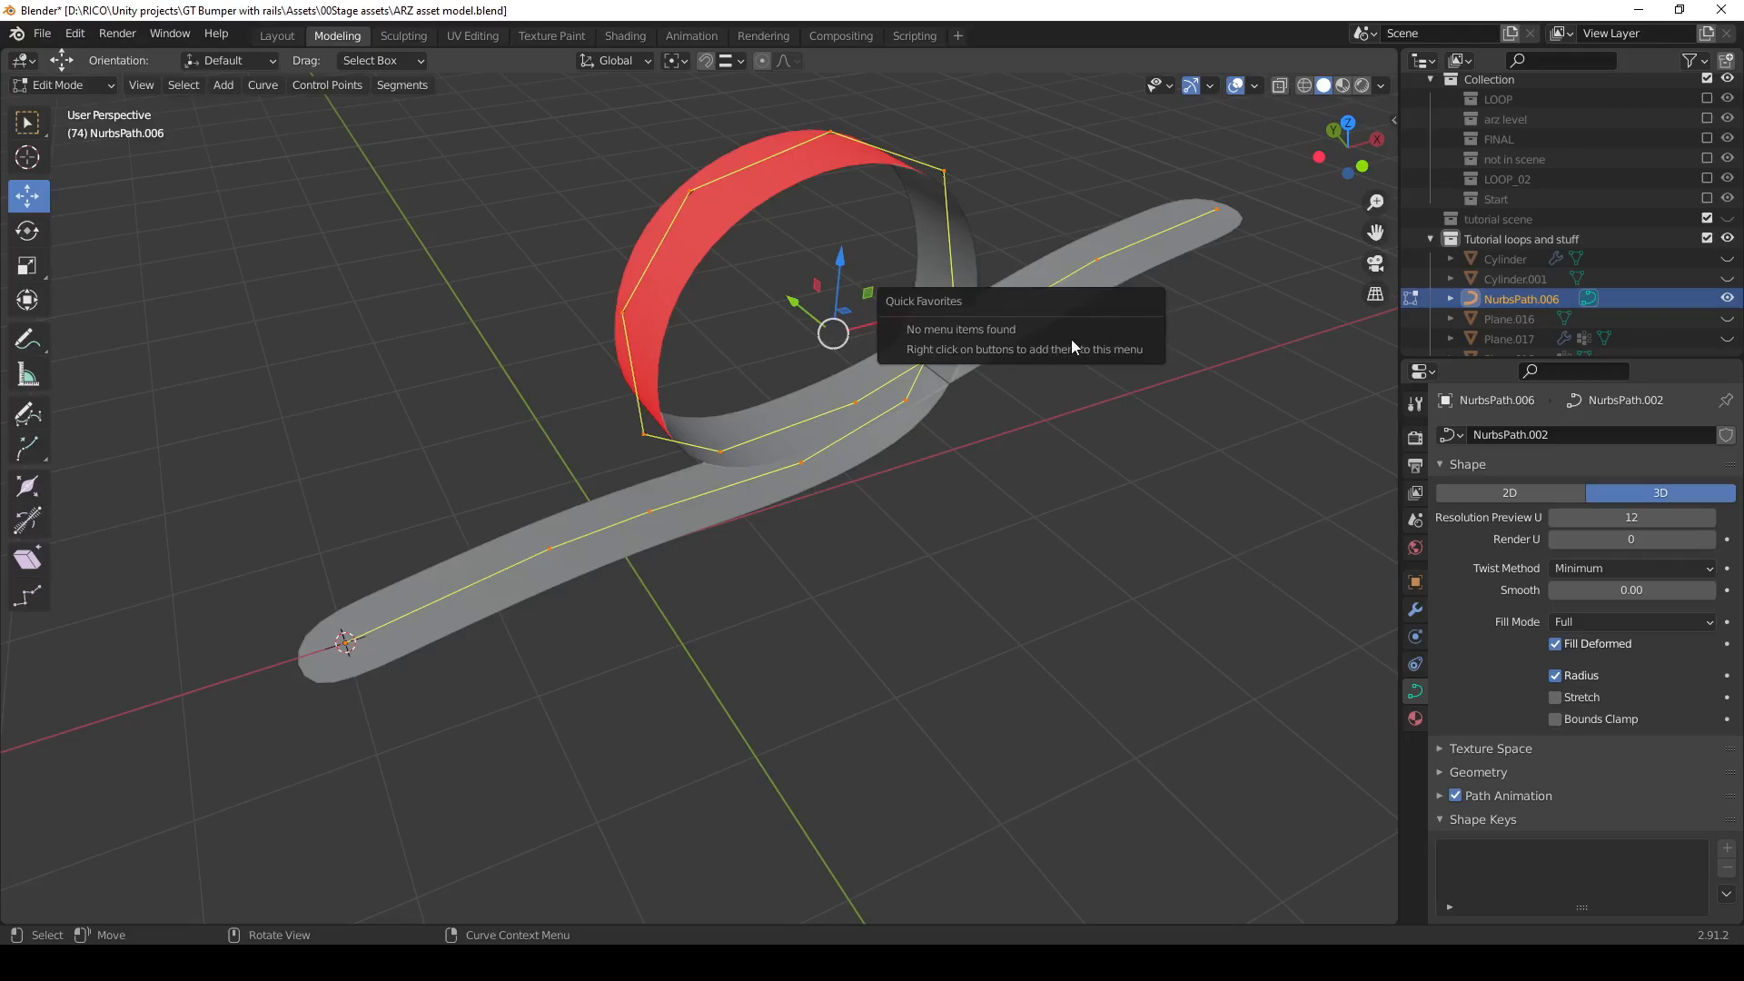
{"action": "key", "text": "grave"}
{"action": "left_click", "coordinate": [1059, 296]}
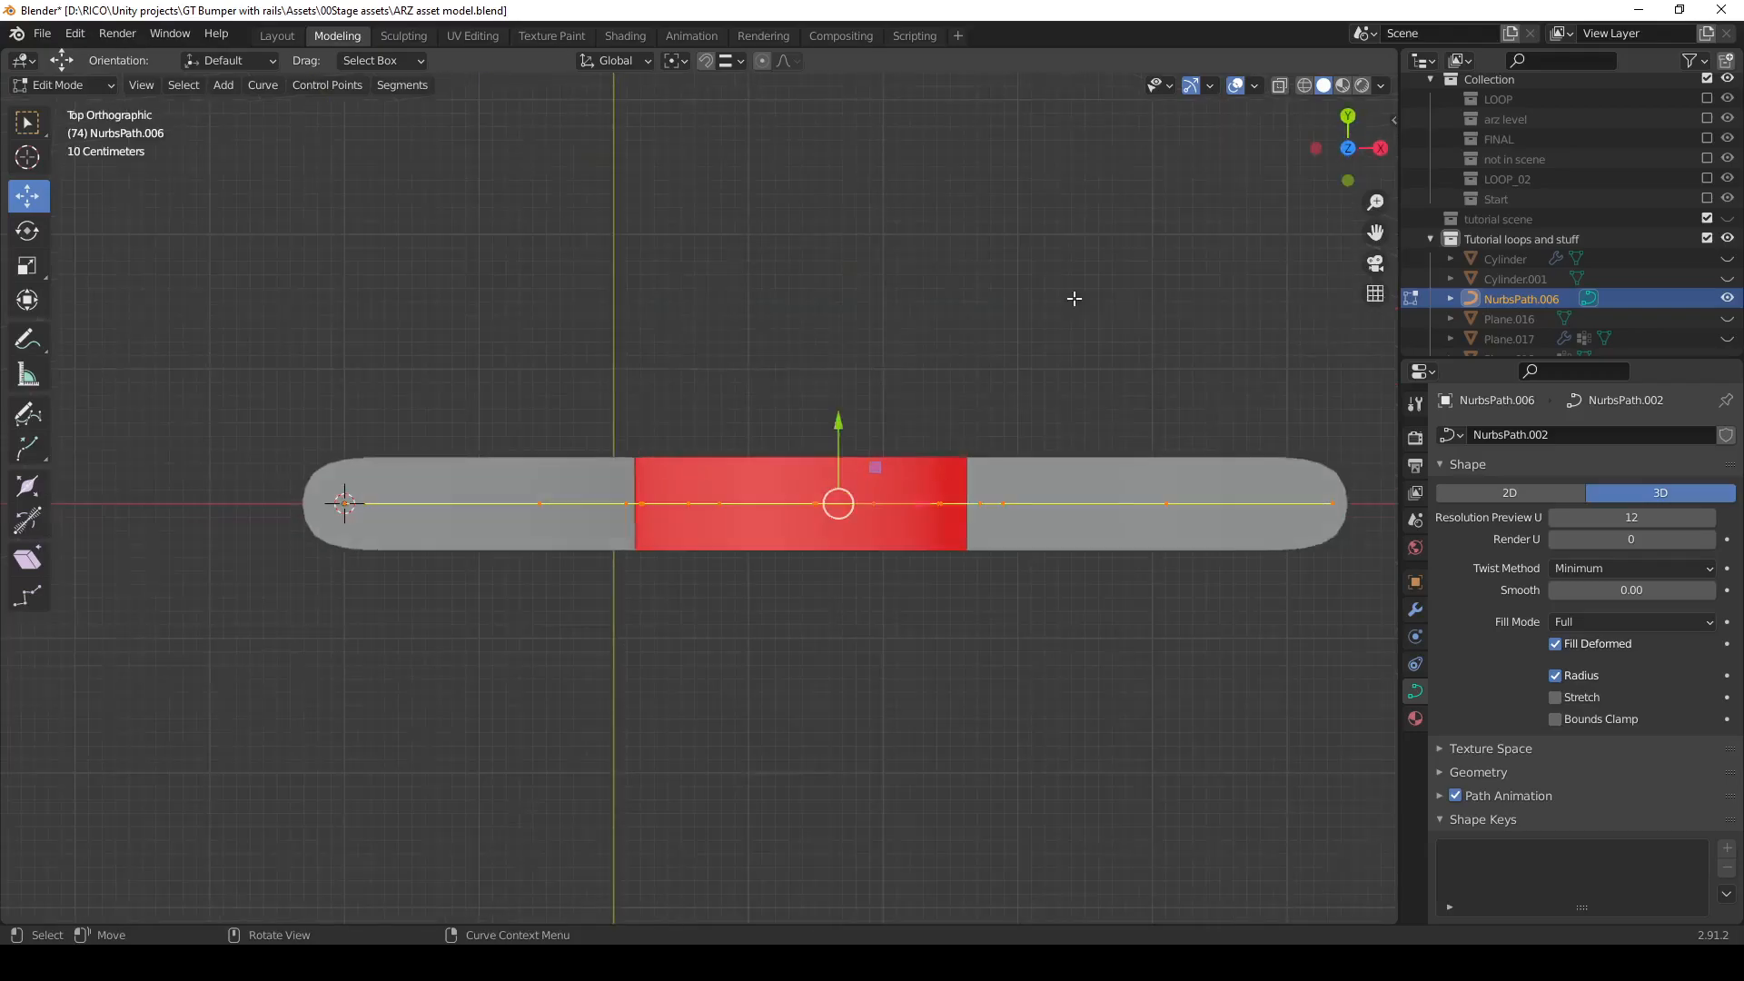
{"action": "scroll", "coordinate": [946, 552], "scroll_direction": "down", "scroll_amount": 3}
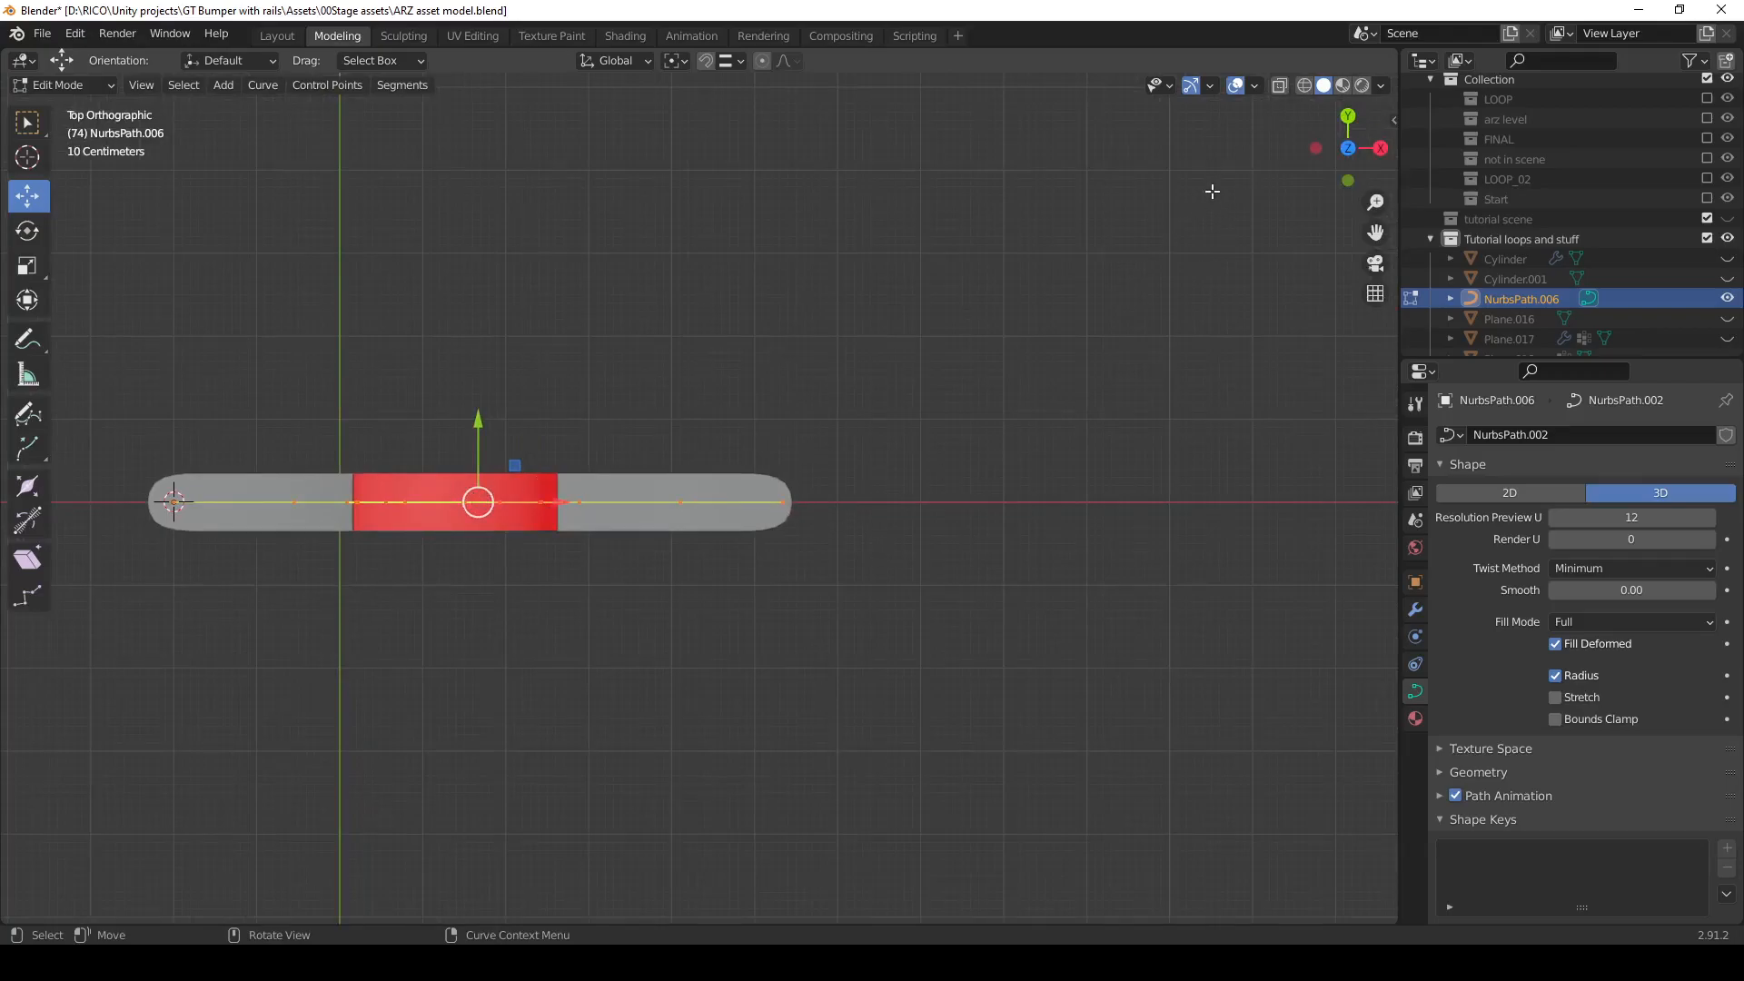
{"action": "left_click", "coordinate": [1255, 85]}
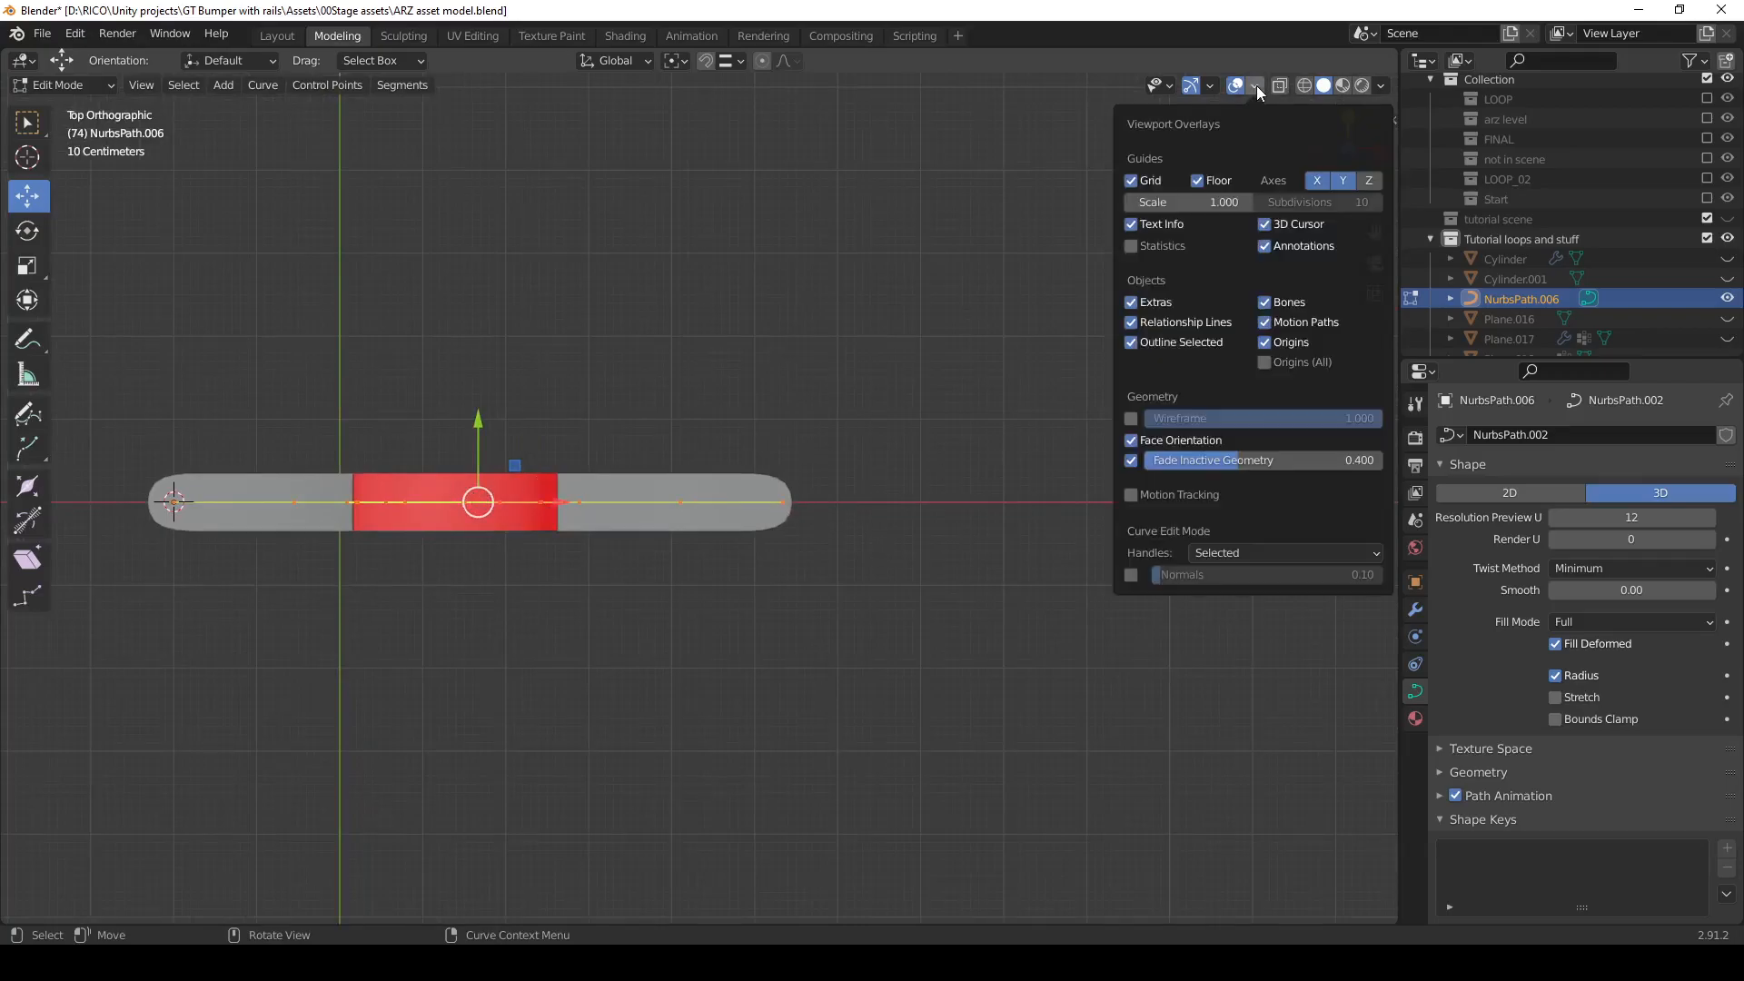
{"action": "left_click", "coordinate": [1131, 440]}
Move the path's run-out end point about -1.97 m along Y using smooth, connected proportional editing with a size of about 15.86.
{"action": "left_click", "coordinate": [783, 503]}
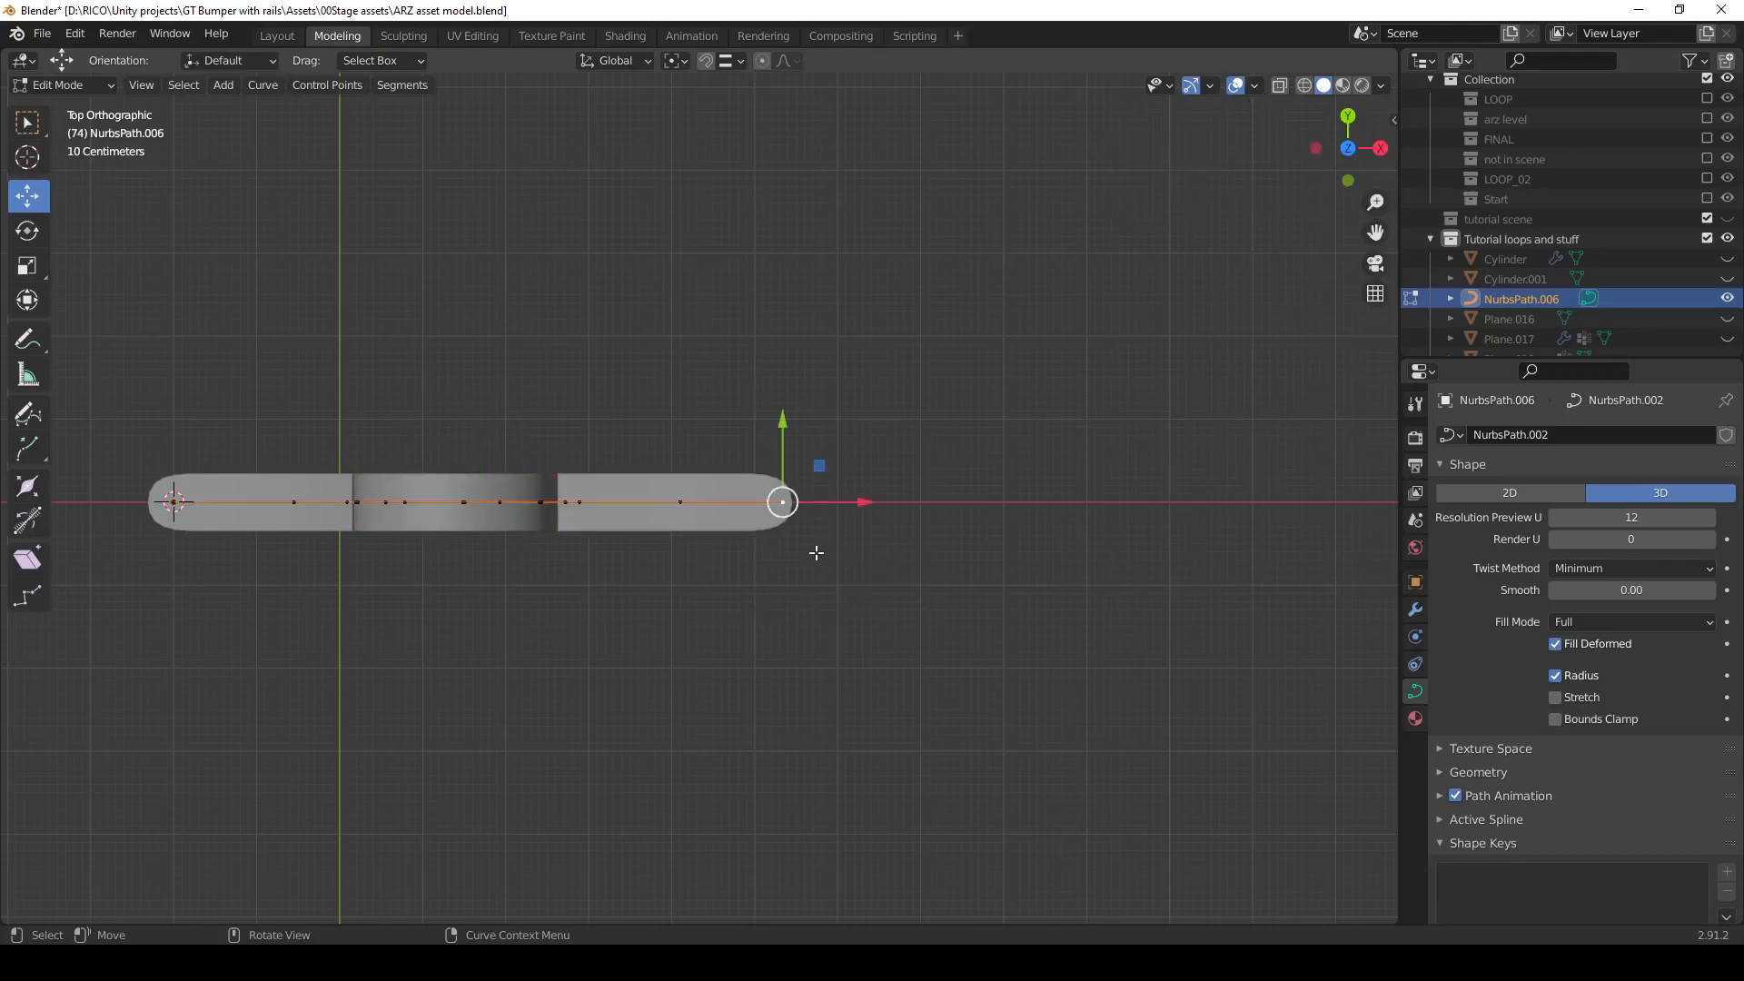
{"action": "scroll", "coordinate": [814, 549], "scroll_direction": "down", "scroll_amount": 2}
{"action": "left_click", "coordinate": [762, 61]}
{"action": "mouse_move", "coordinate": [768, 416]}
{"action": "left_mouse_down"}
{"action": "mouse_move", "coordinate": [773, 507]}
{"action": "mouse_move", "coordinate": [781, 414]}
{"action": "left_mouse_up"}
{"action": "scroll", "coordinate": [773, 506], "scroll_direction": "down", "scroll_amount": 6}
{"action": "scroll", "coordinate": [773, 507], "scroll_direction": "down", "scroll_amount": 11}
{"action": "scroll", "coordinate": [773, 507], "scroll_direction": "up", "scroll_amount": 5}
{"action": "scroll", "coordinate": [773, 507], "scroll_direction": "up", "scroll_amount": 4}
{"action": "scroll", "coordinate": [777, 431], "scroll_direction": "up", "scroll_amount": 7}
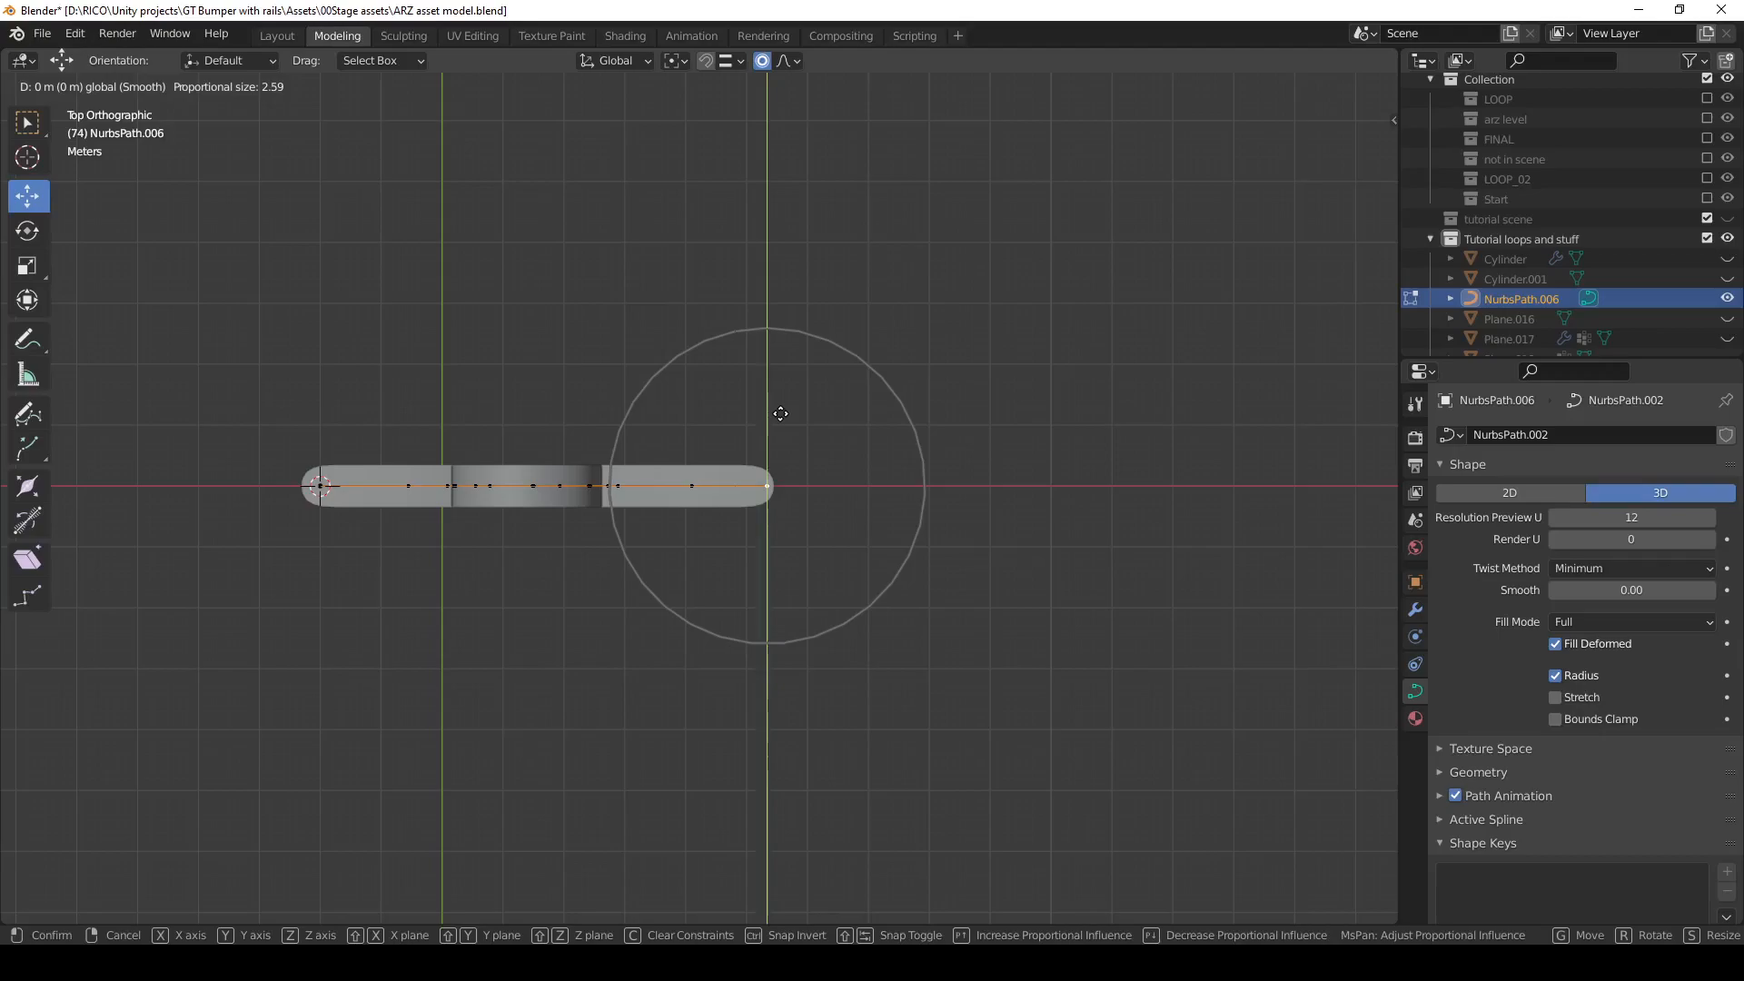
{"action": "left_click_drag", "start_coordinate": [780, 414], "coordinate": [777, 522]}
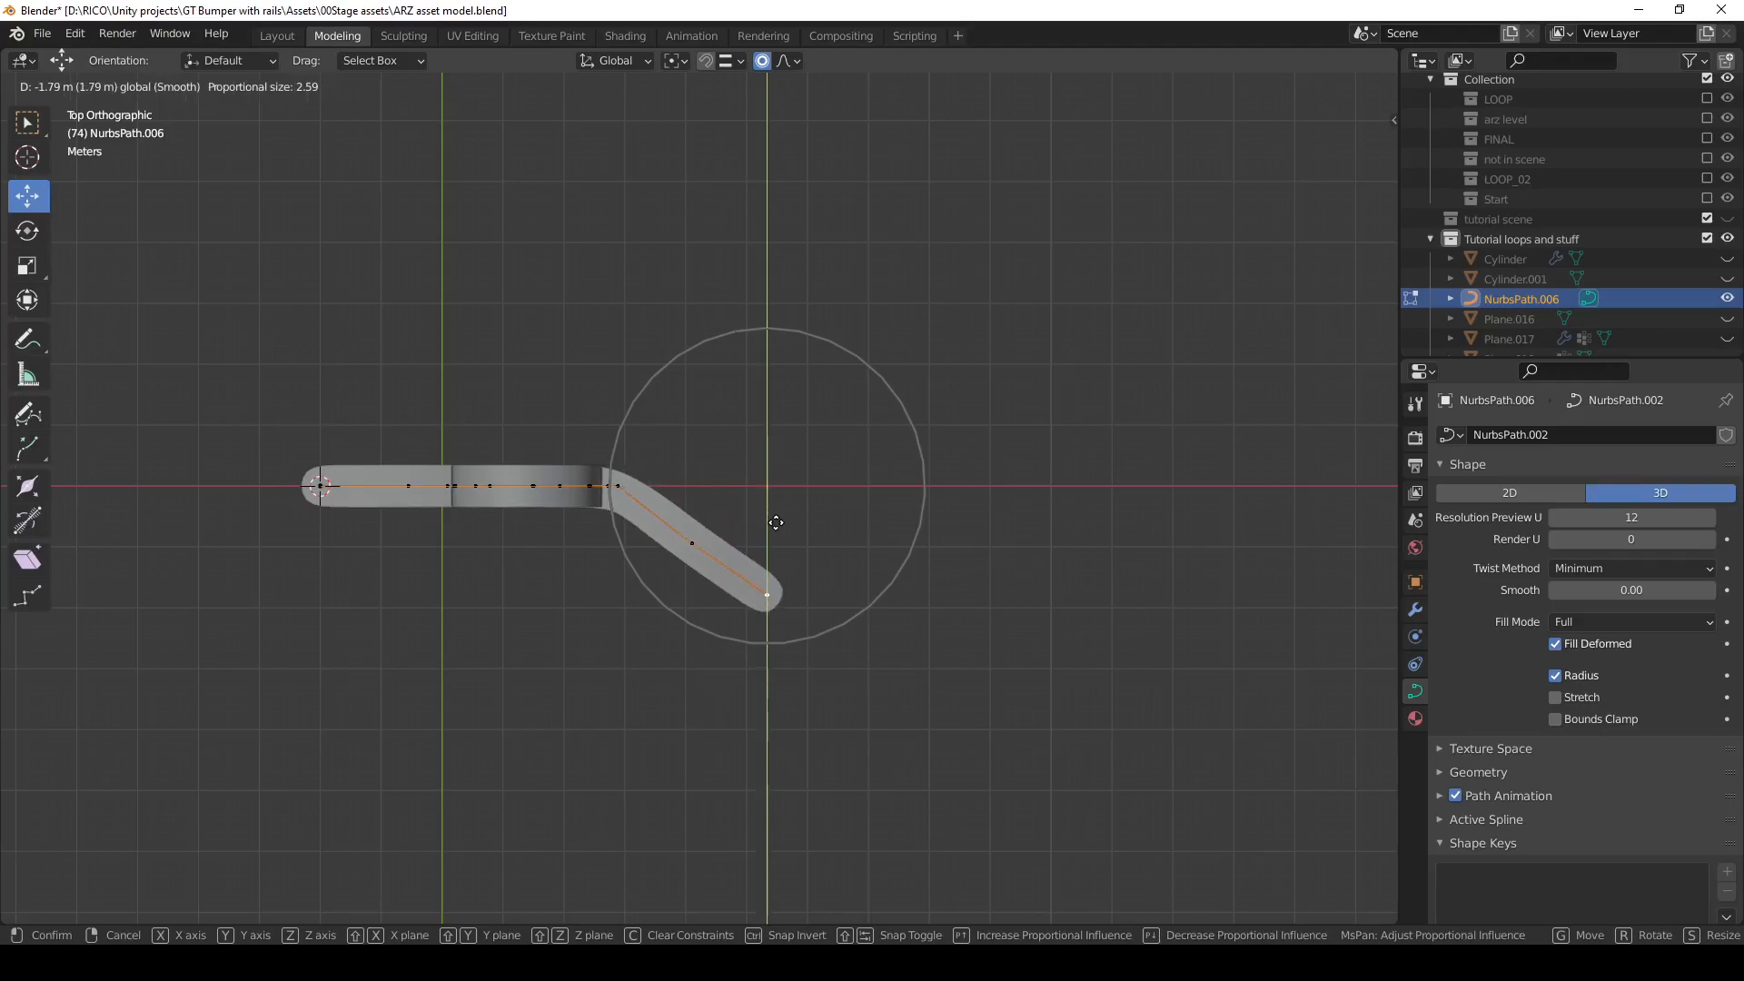
{"action": "scroll", "coordinate": [777, 523], "scroll_direction": "down", "scroll_amount": 8}
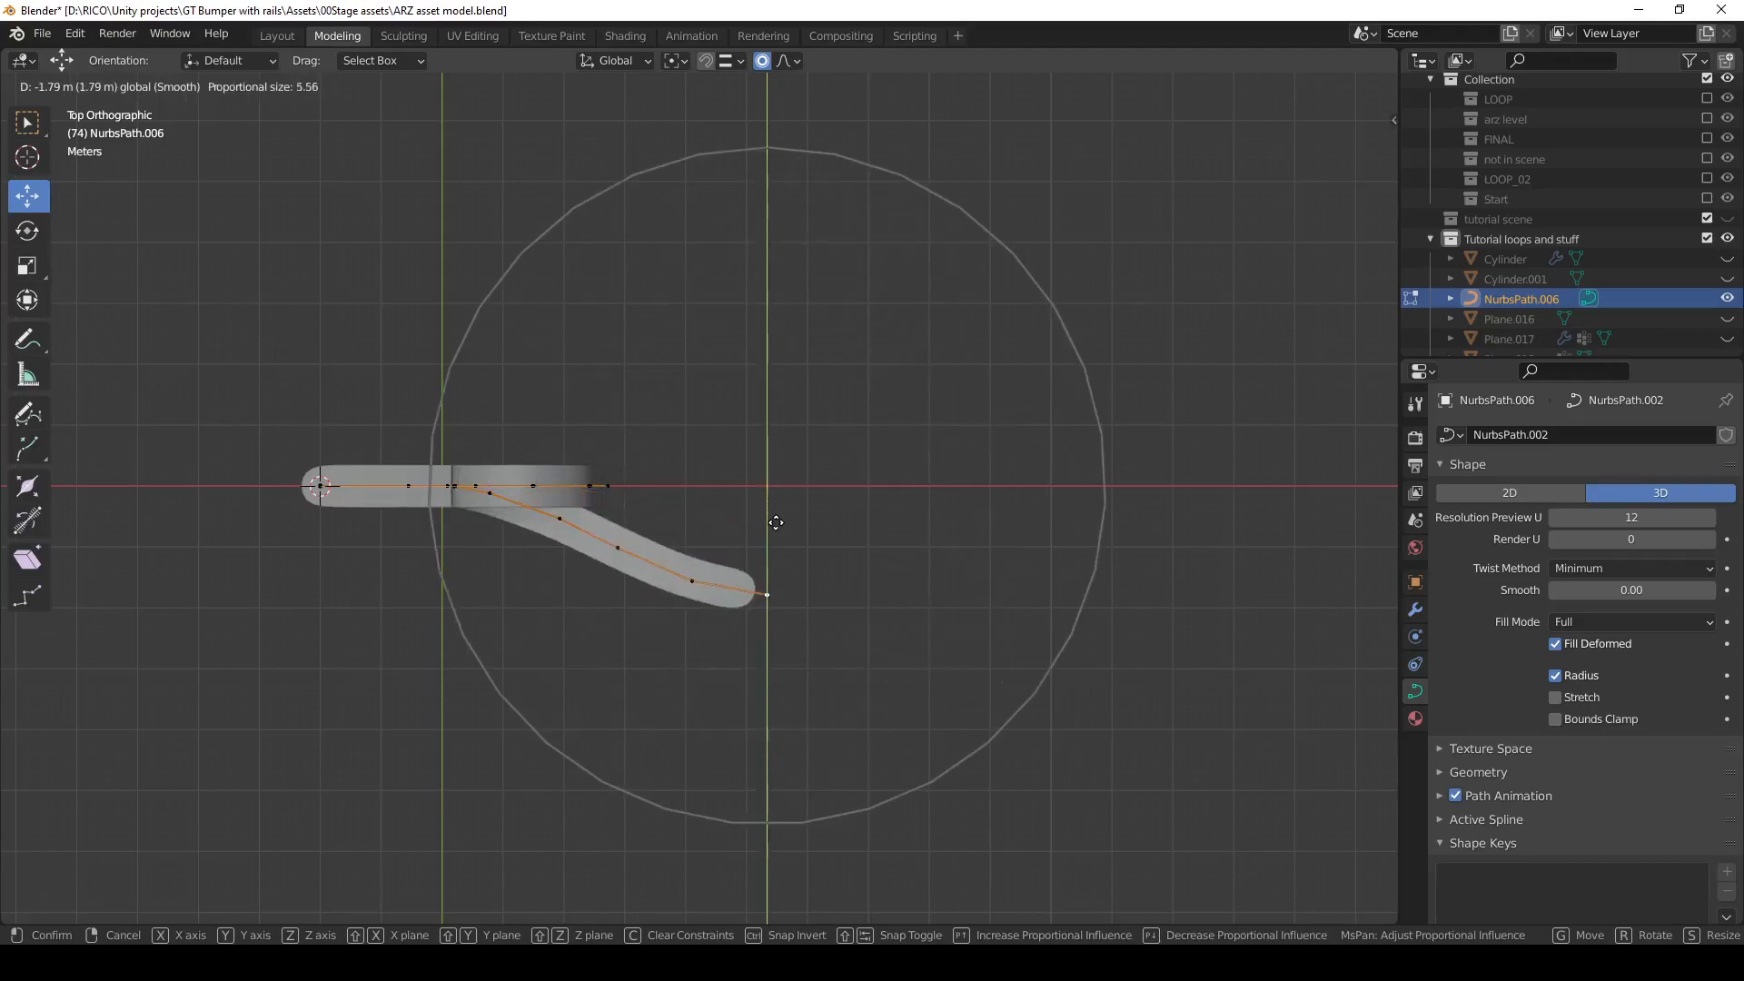
{"action": "scroll", "coordinate": [777, 522], "scroll_direction": "down", "scroll_amount": 7}
{"action": "scroll", "coordinate": [777, 523], "scroll_direction": "down", "scroll_amount": 1}
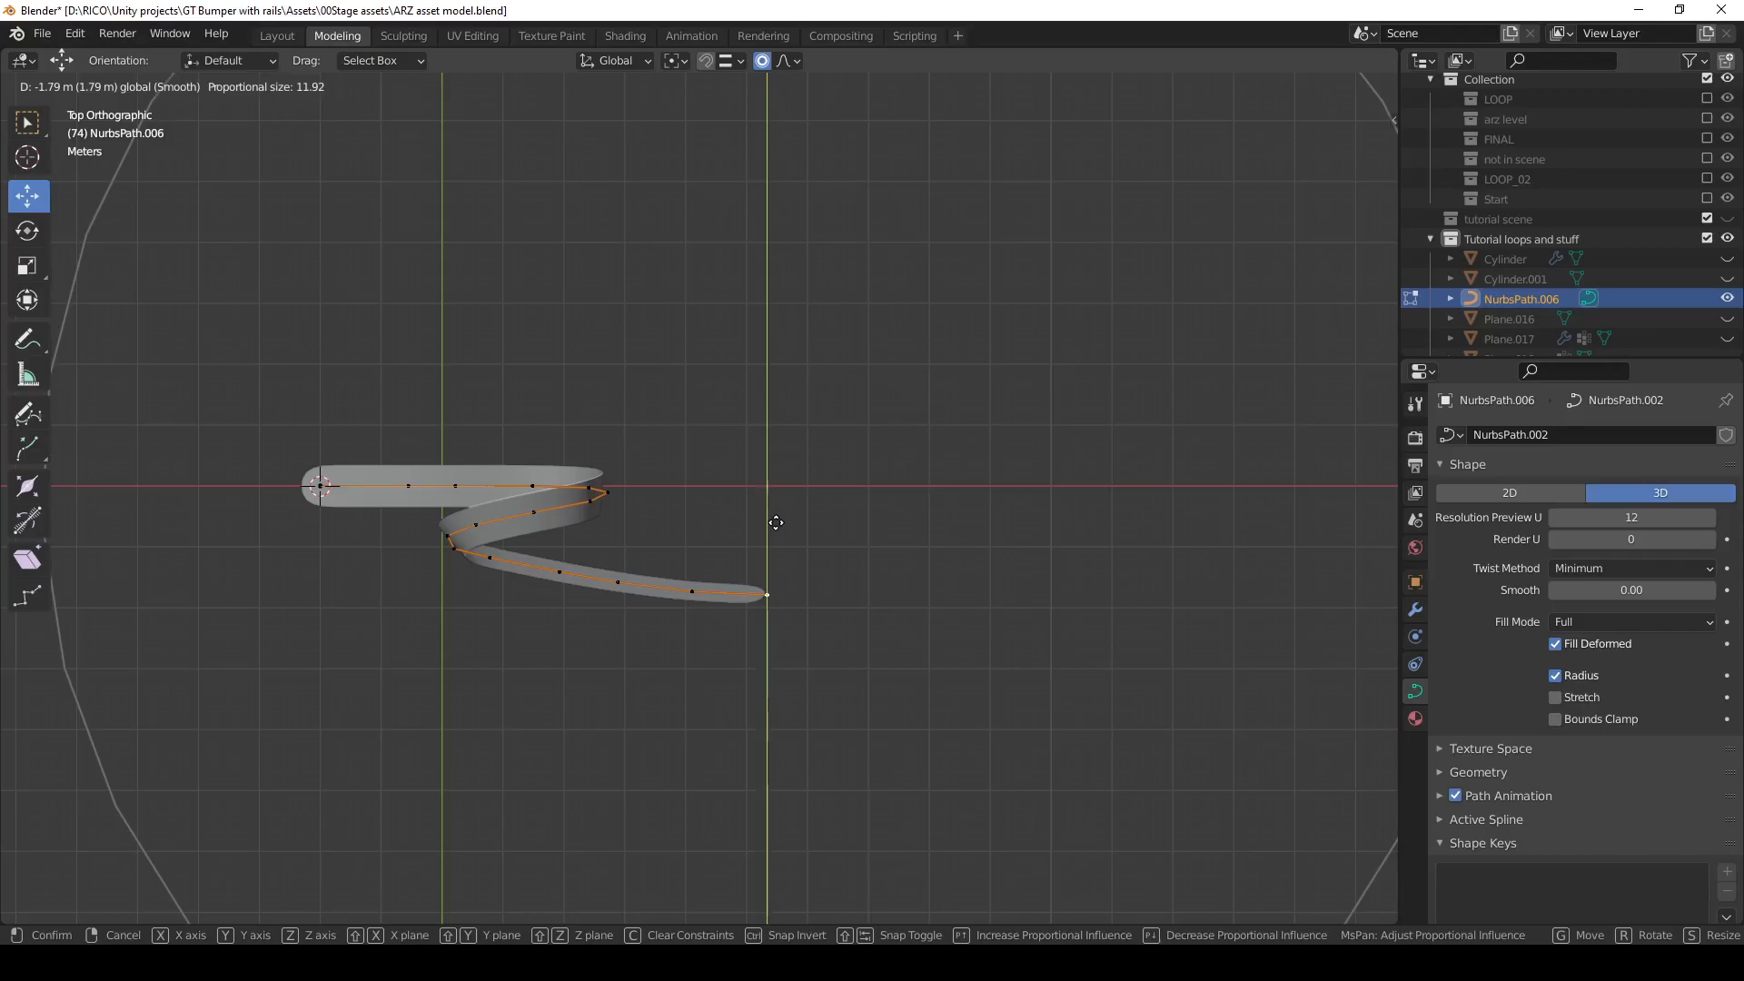
{"action": "scroll", "coordinate": [776, 522], "scroll_direction": "down", "scroll_amount": 3}
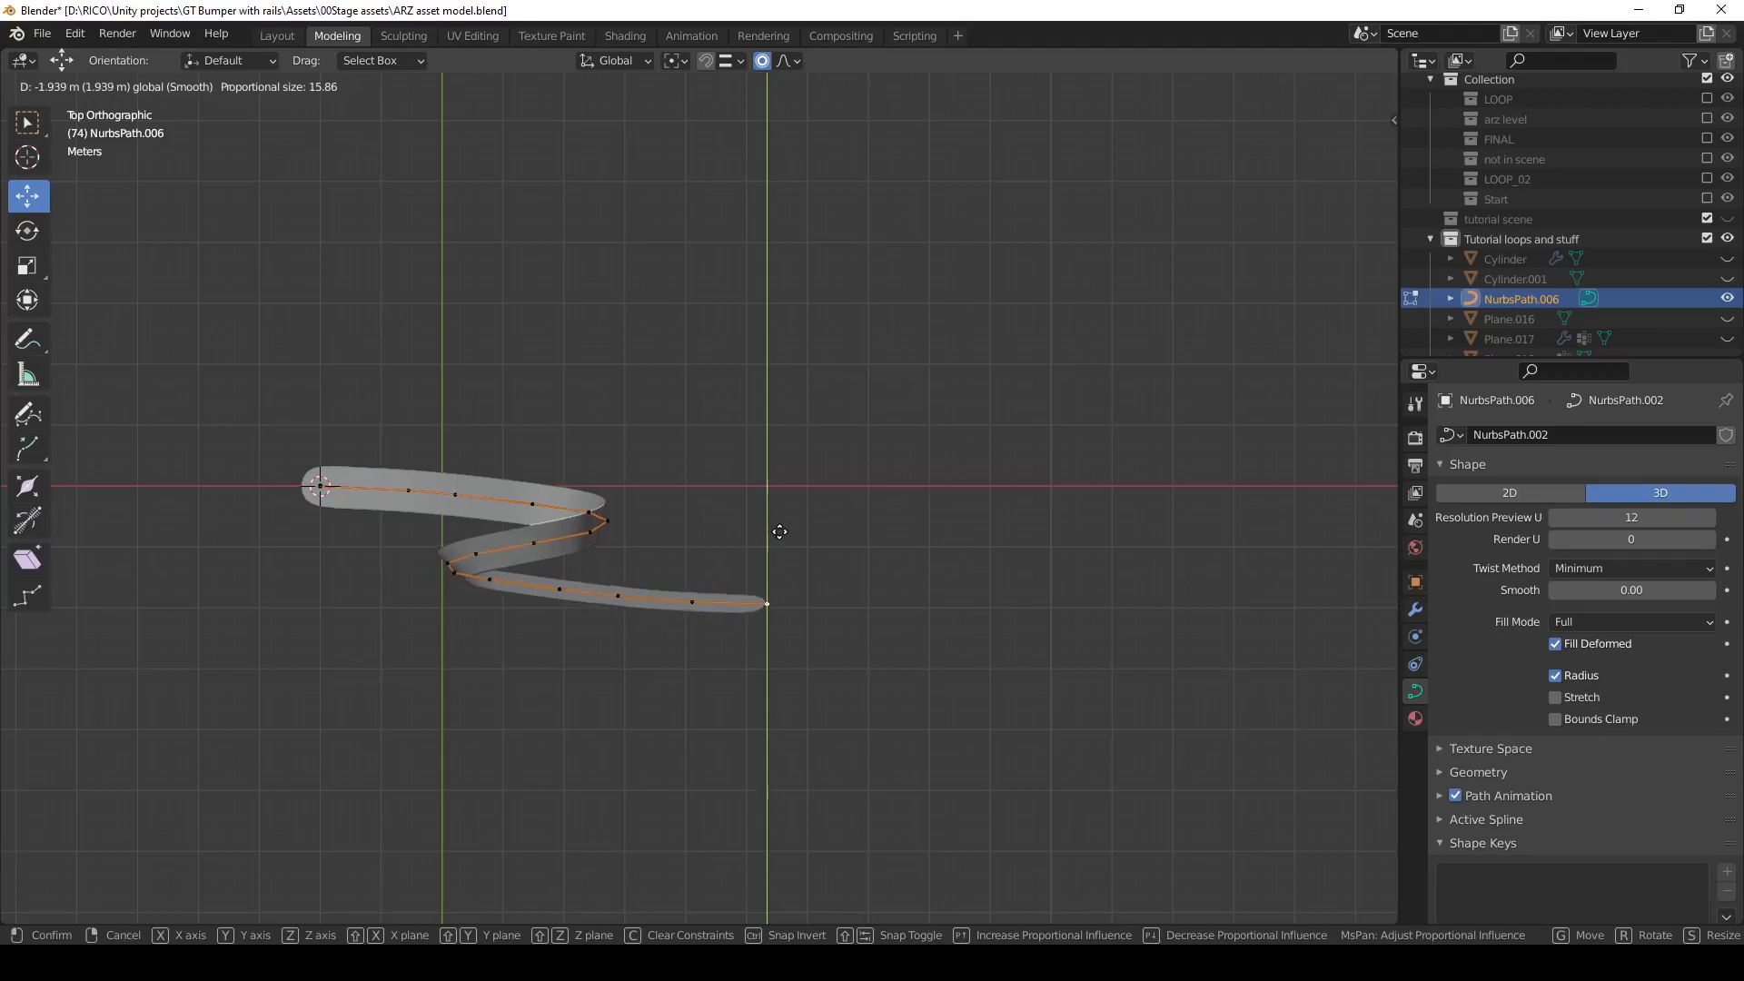
{"action": "left_click", "coordinate": [779, 534]}
Examine the banking and twist of the offset loop track from several angles around its run-out end.
{"action": "middle_click_drag", "start_coordinate": [976, 556], "coordinate": [899, 466]}
{"action": "scroll", "coordinate": [900, 466], "scroll_direction": "up", "scroll_amount": 3}
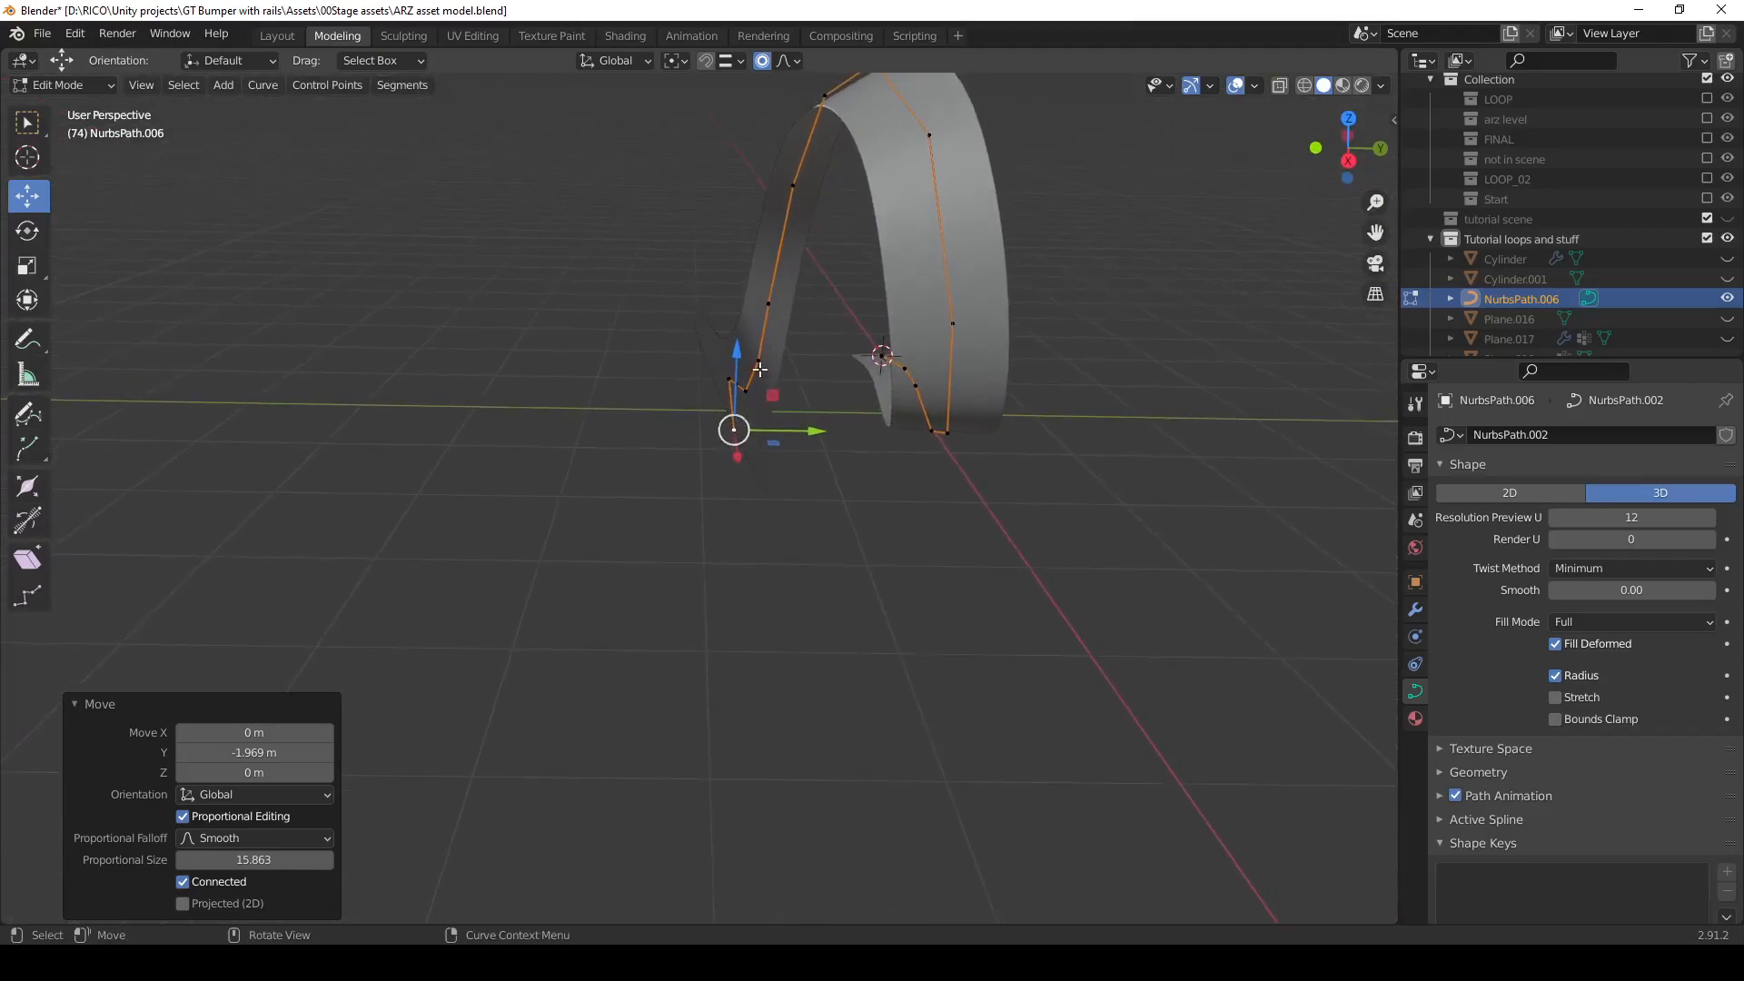
{"action": "scroll", "coordinate": [812, 291], "scroll_direction": "down", "scroll_amount": 2}
{"action": "middle_click_drag", "start_coordinate": [745, 462], "coordinate": [841, 533]}
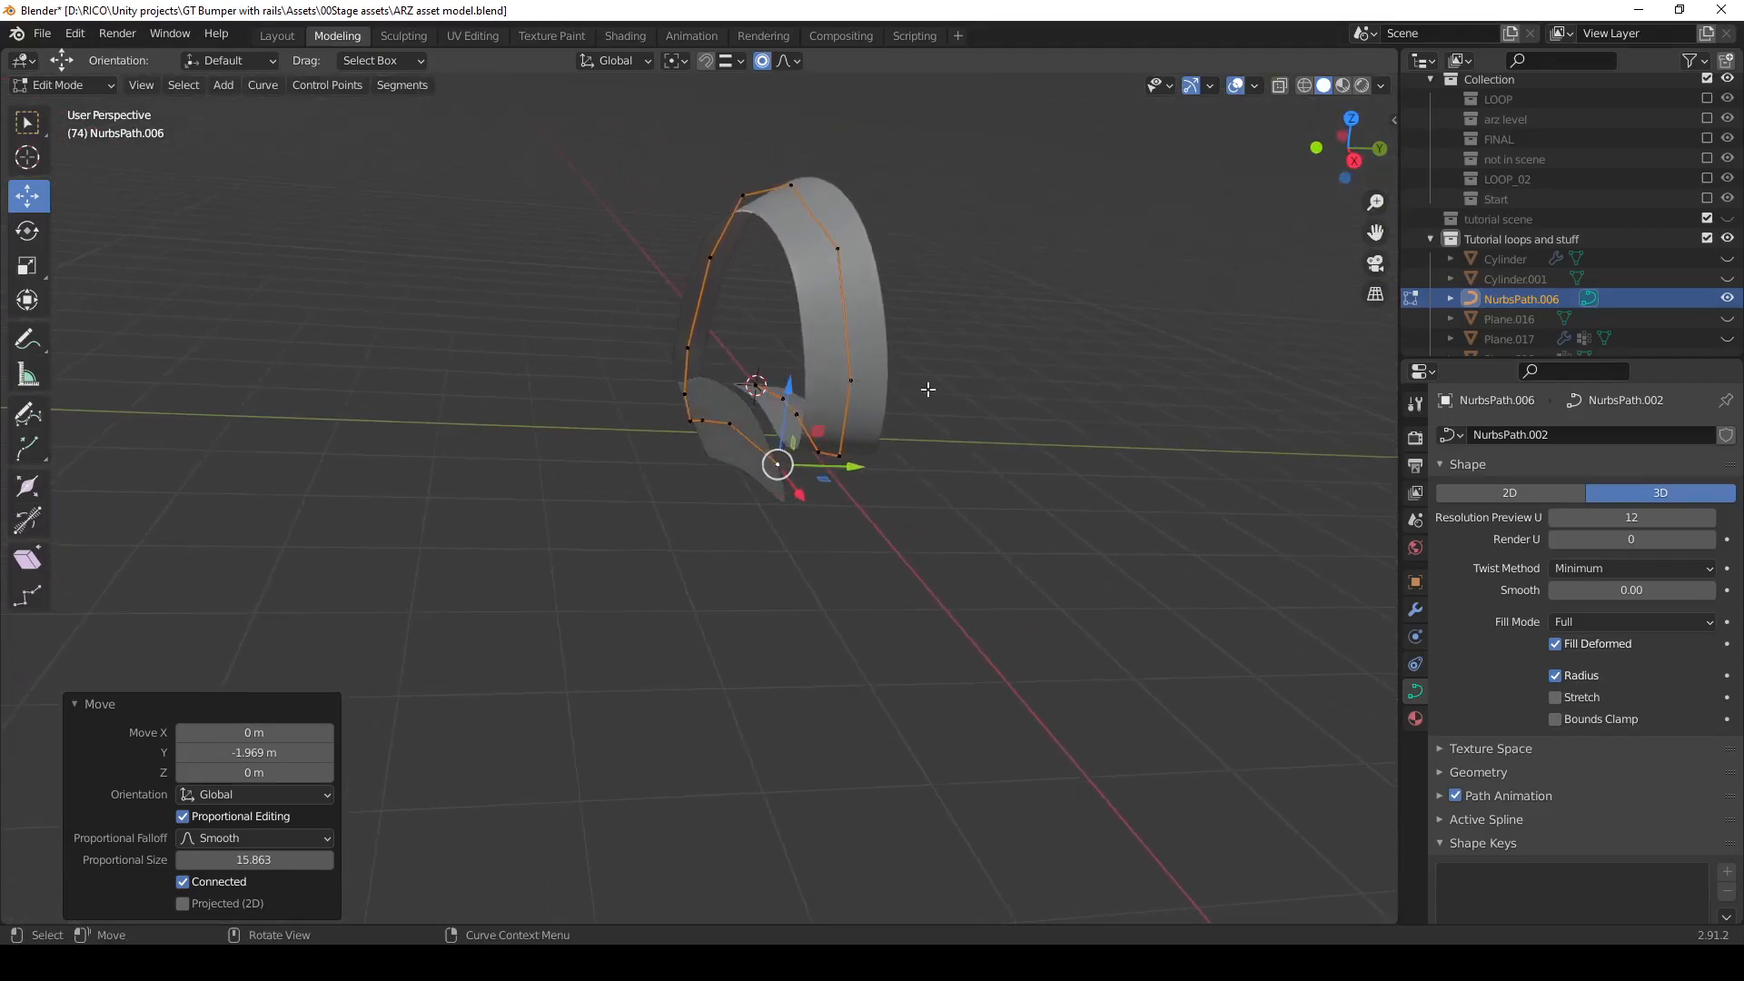
{"action": "middle_click_drag", "start_coordinate": [931, 390], "coordinate": [920, 382]}
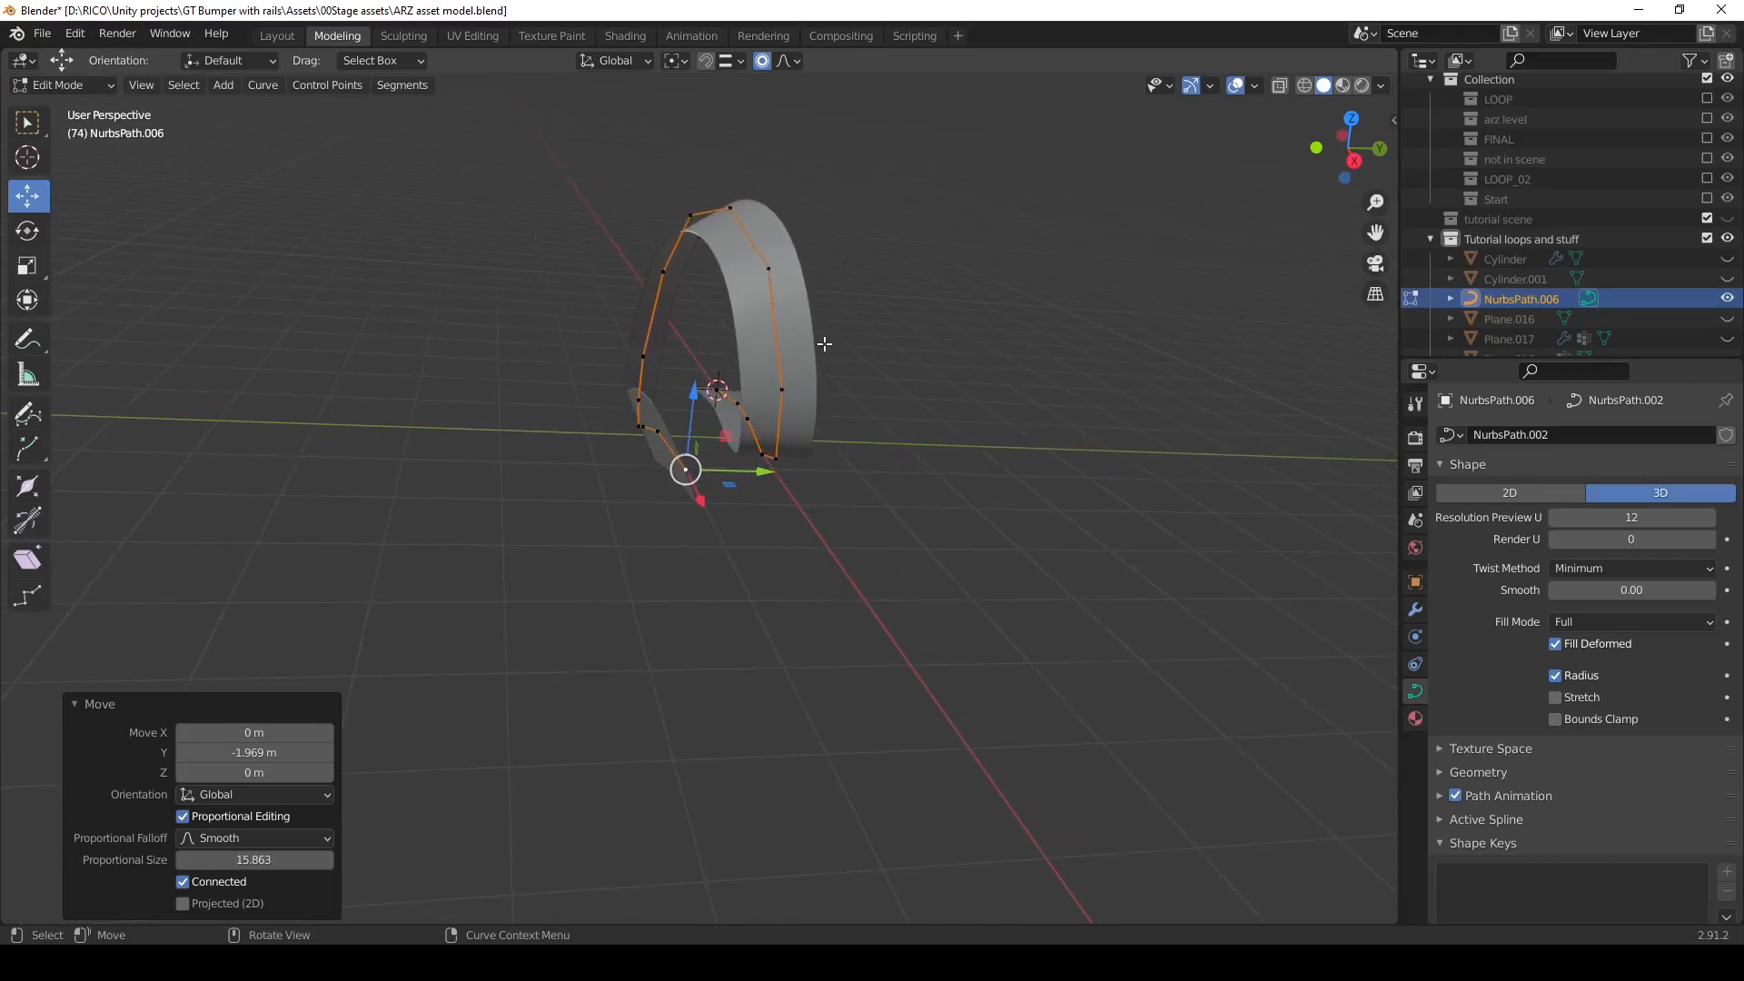
{"action": "middle_click_drag", "start_coordinate": [751, 455], "coordinate": [609, 405]}
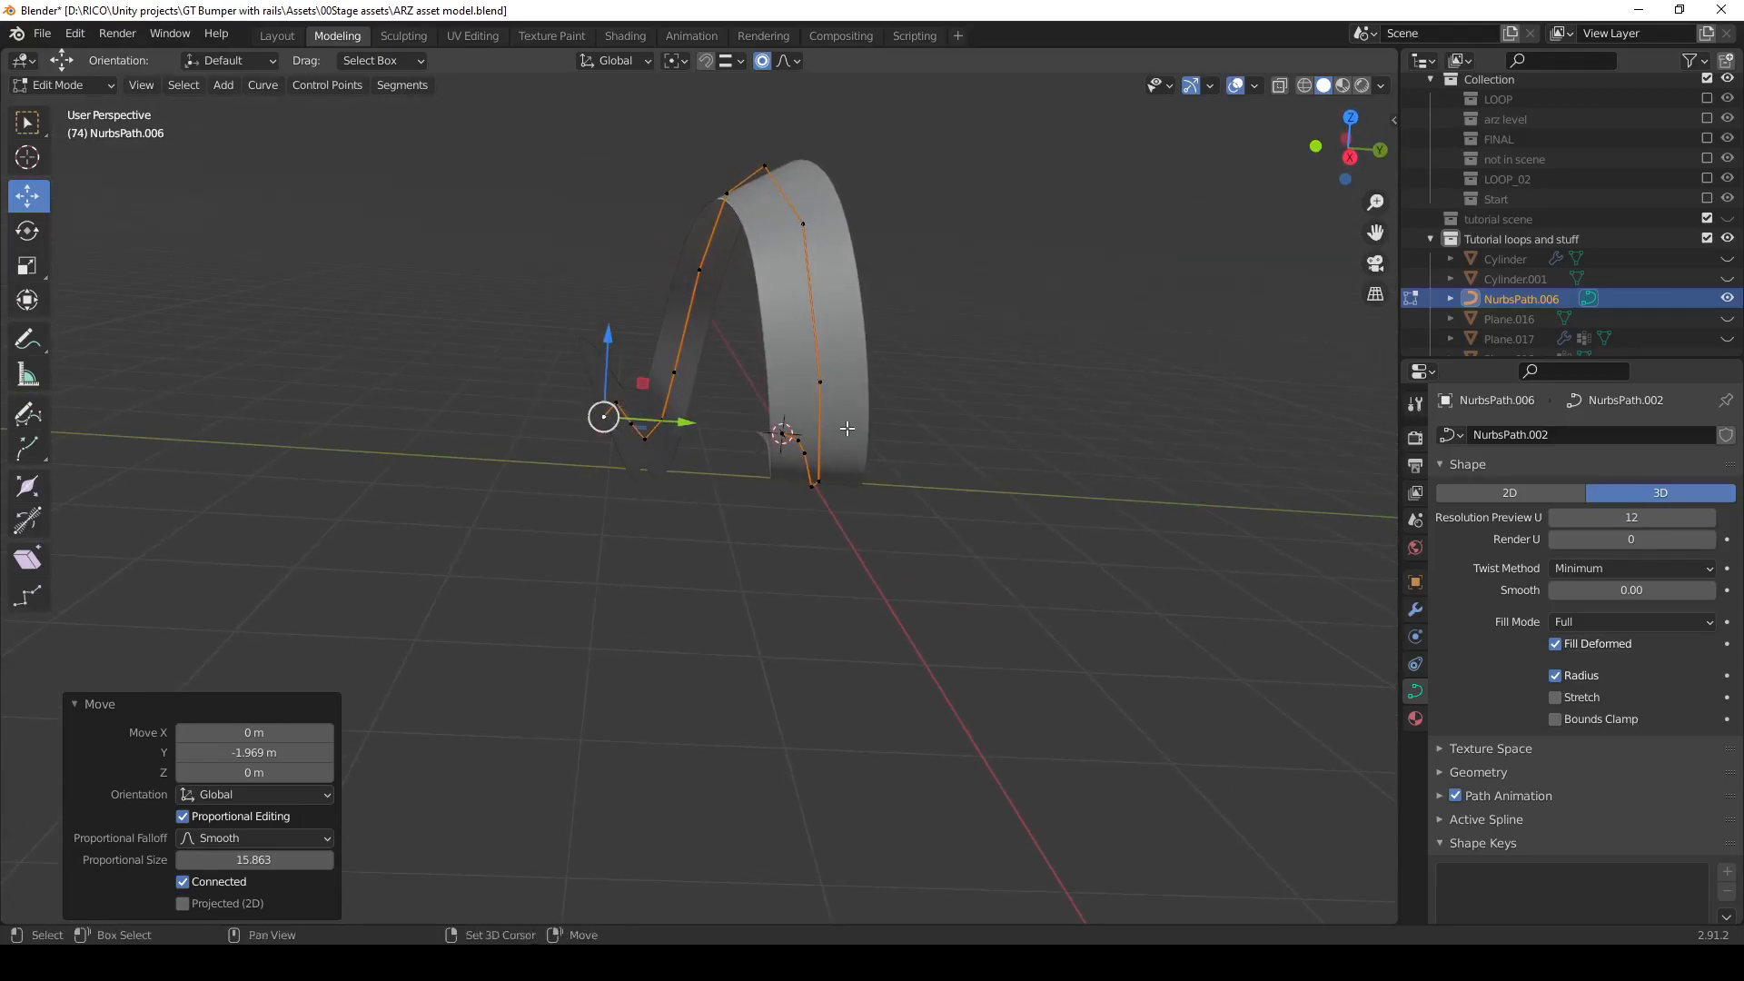
{"action": "key", "text": "ctrl+t"}
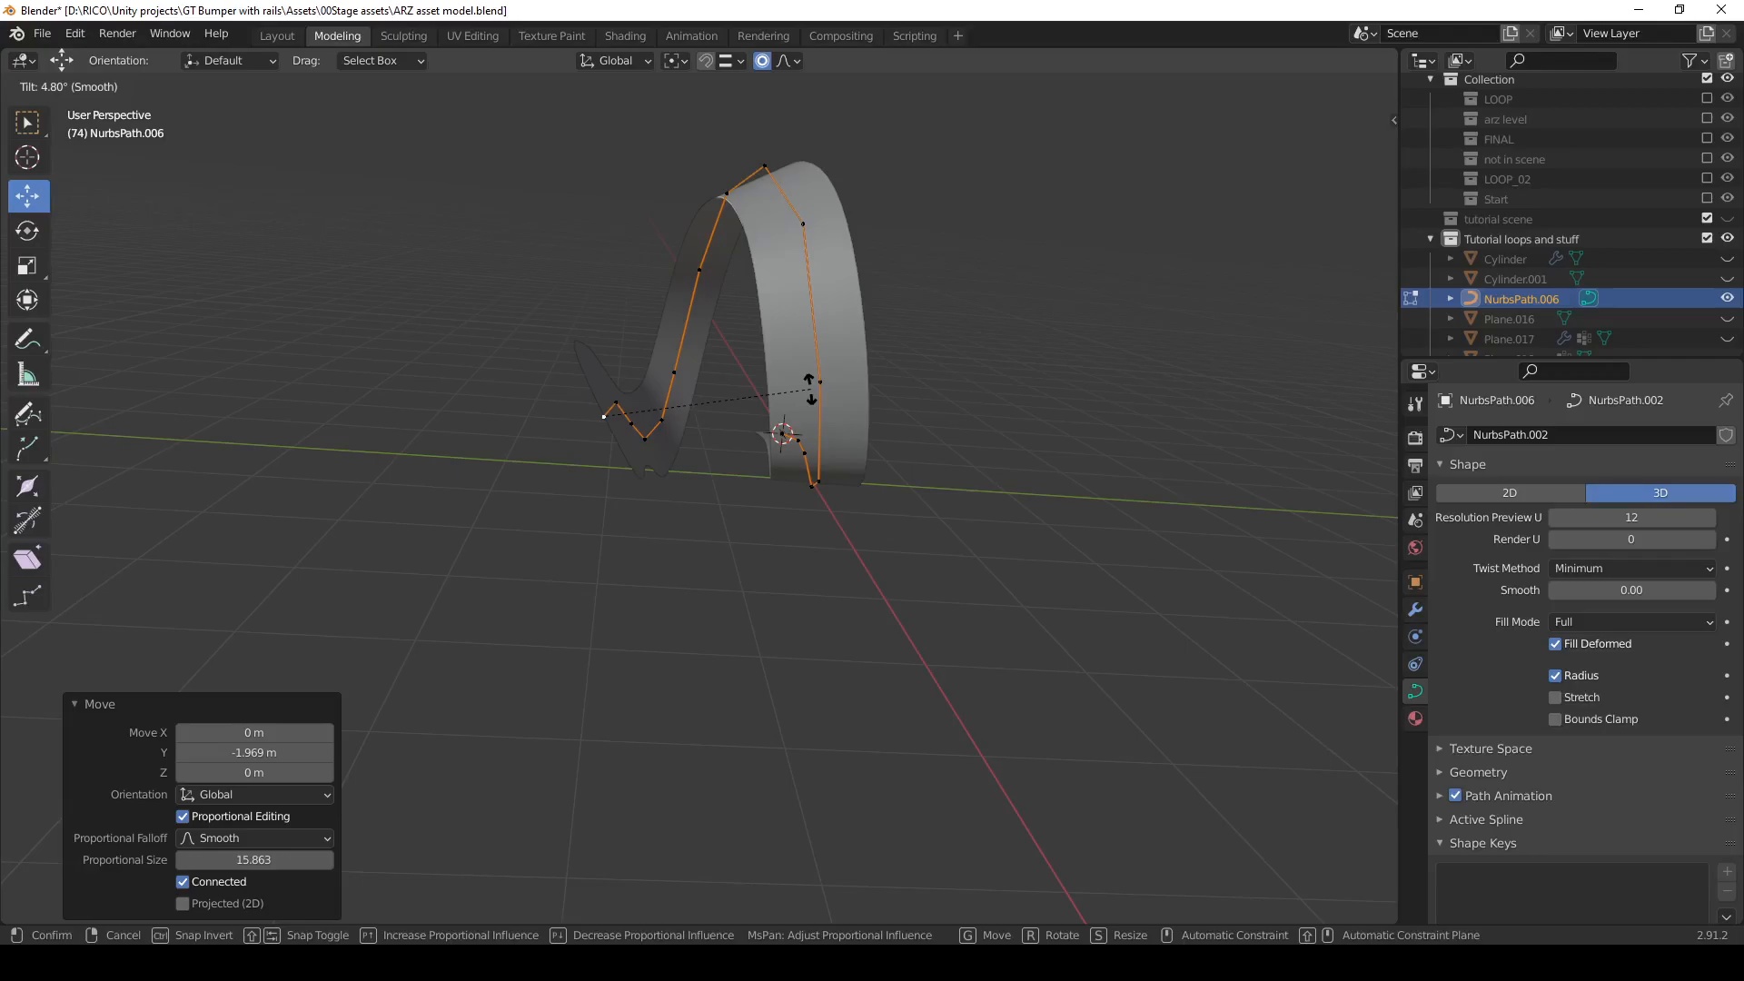
{"action": "right_click", "coordinate": [811, 389]}
{"action": "left_click", "coordinate": [763, 61]}
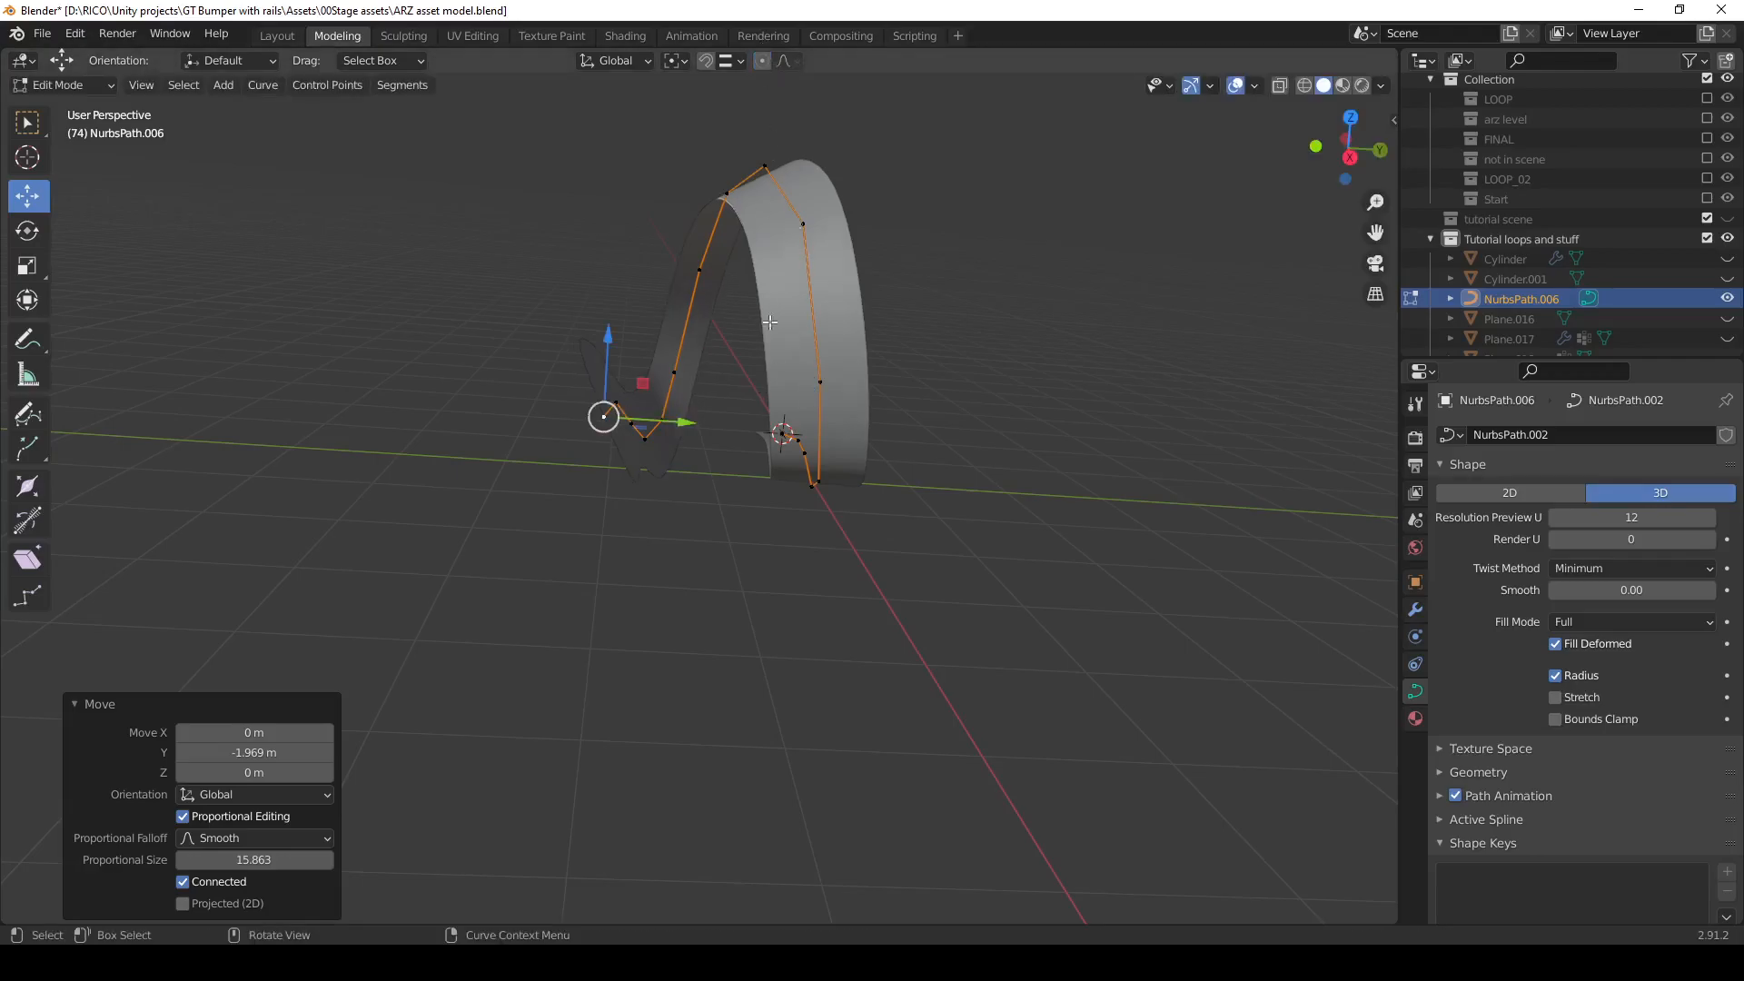
{"action": "key", "text": "ctrl+t"}
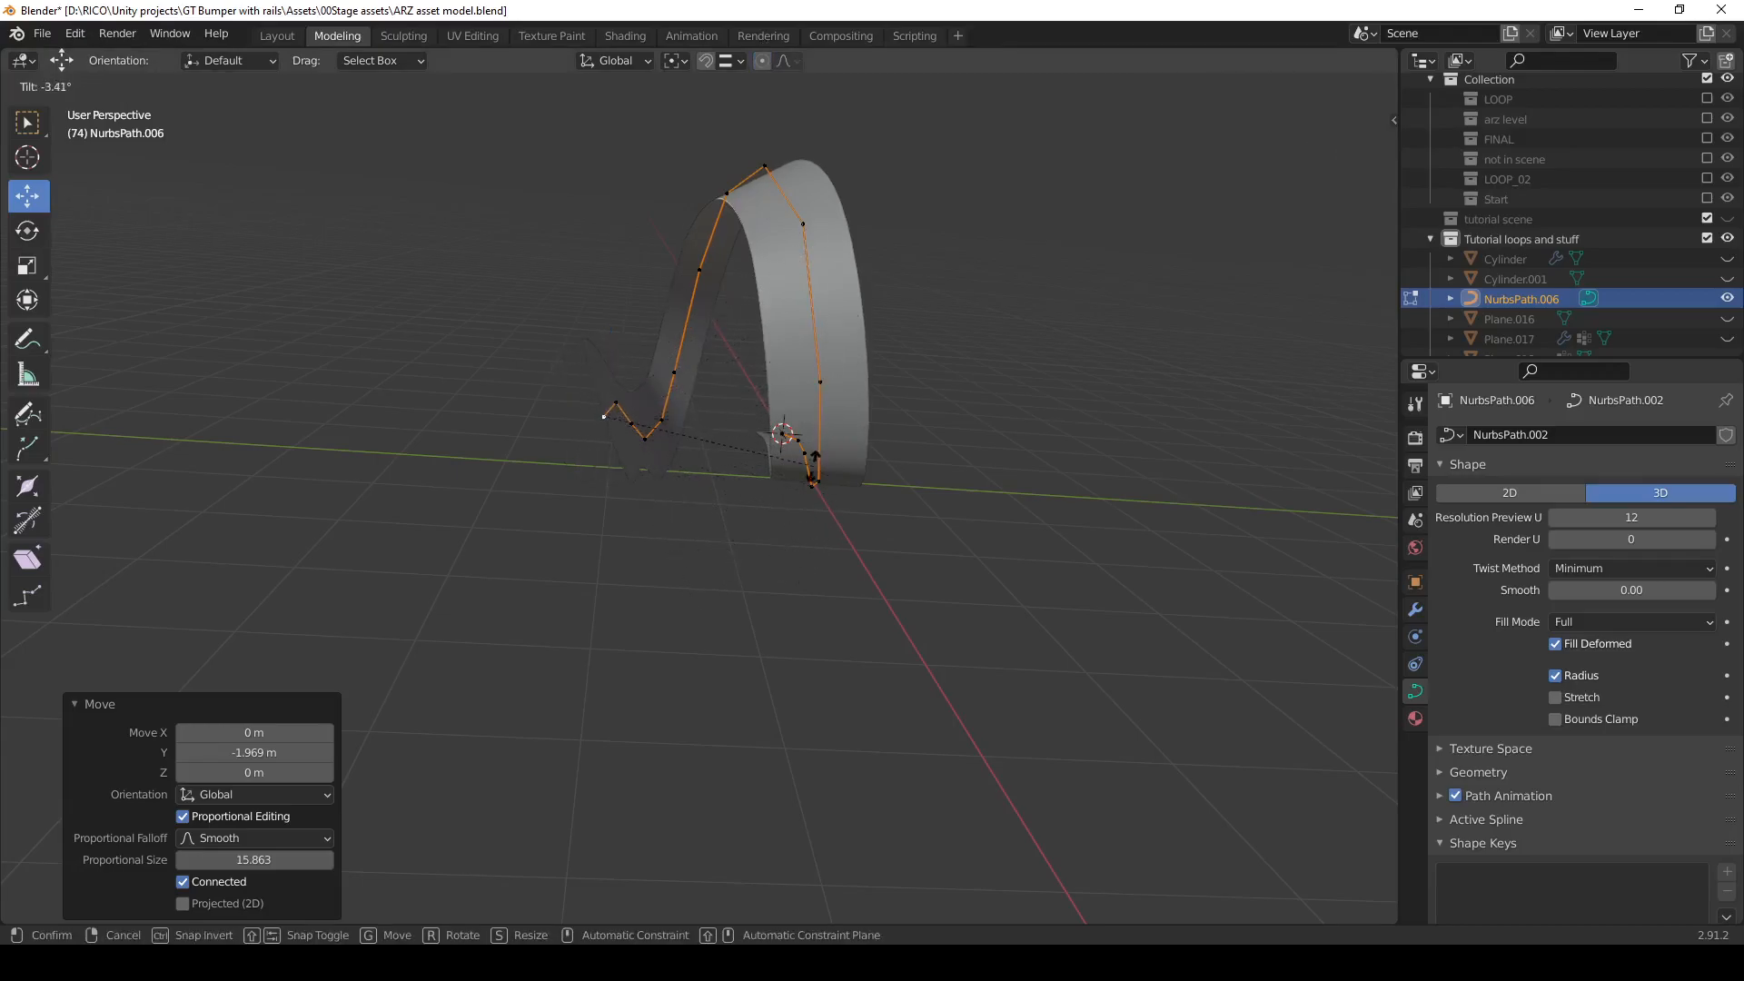
{"action": "key", "text": "Escape"}
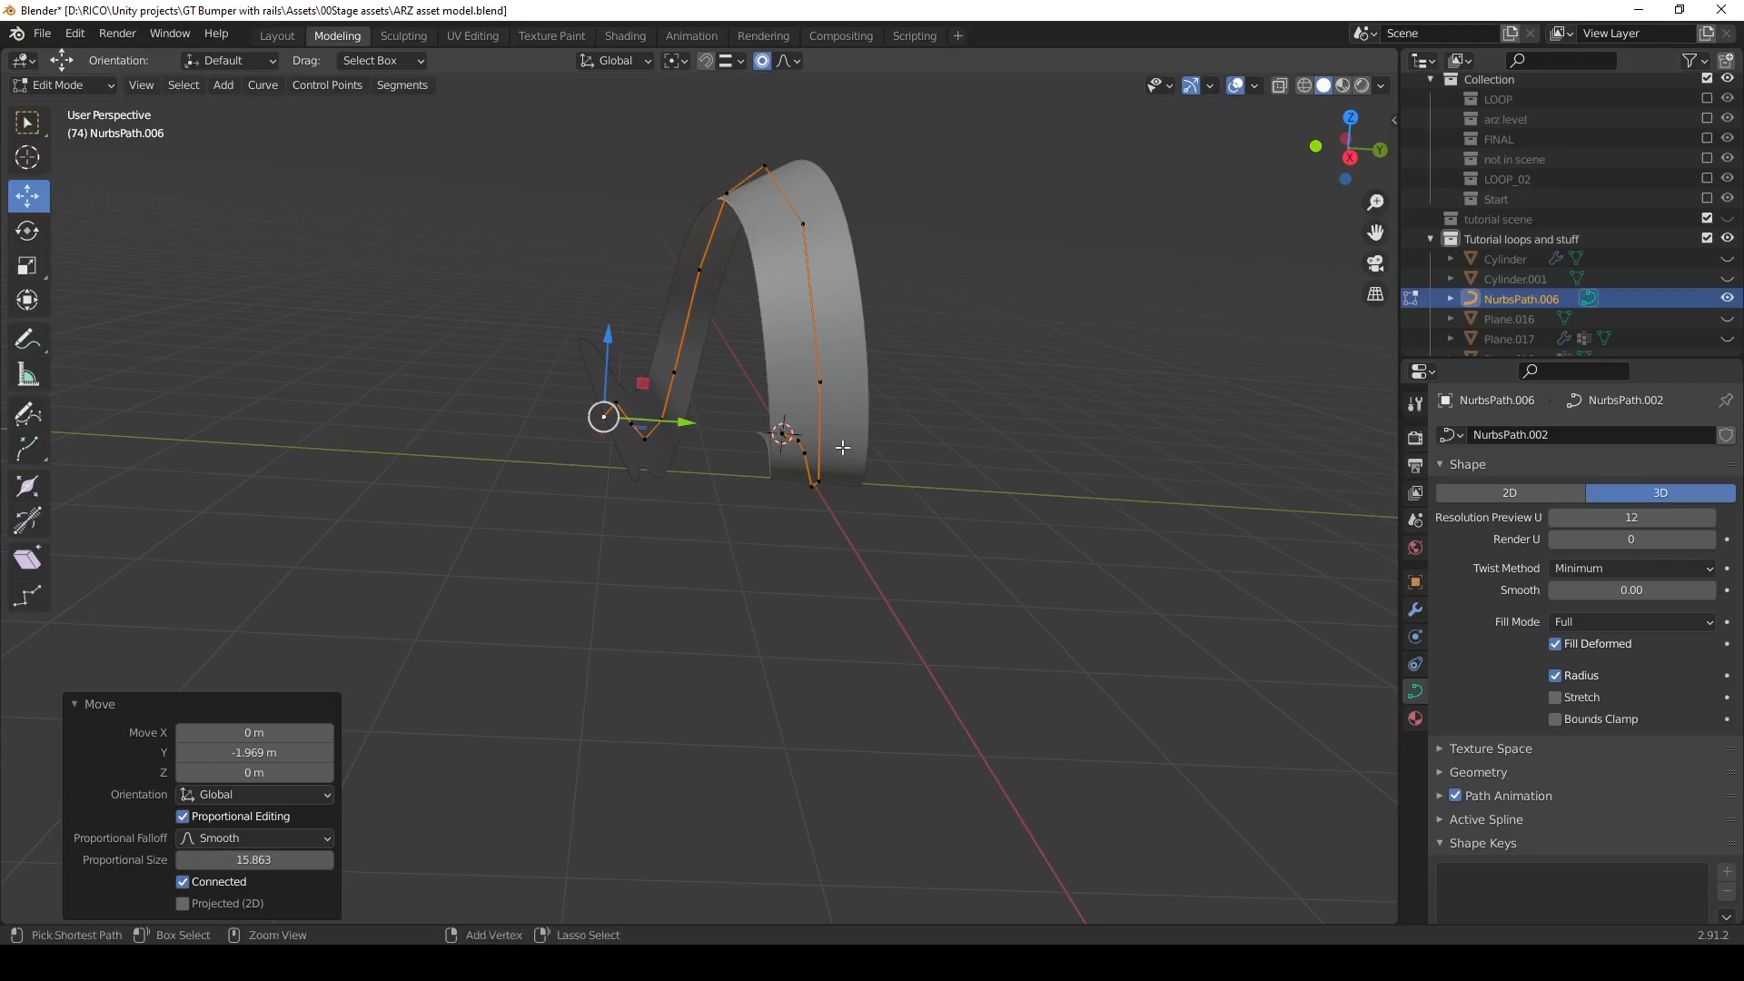
Tilt the NURBS path's run-out end point about 66° with smooth proportional editing and return to Object Mode.
{"action": "key", "text": "ctrl+t"}
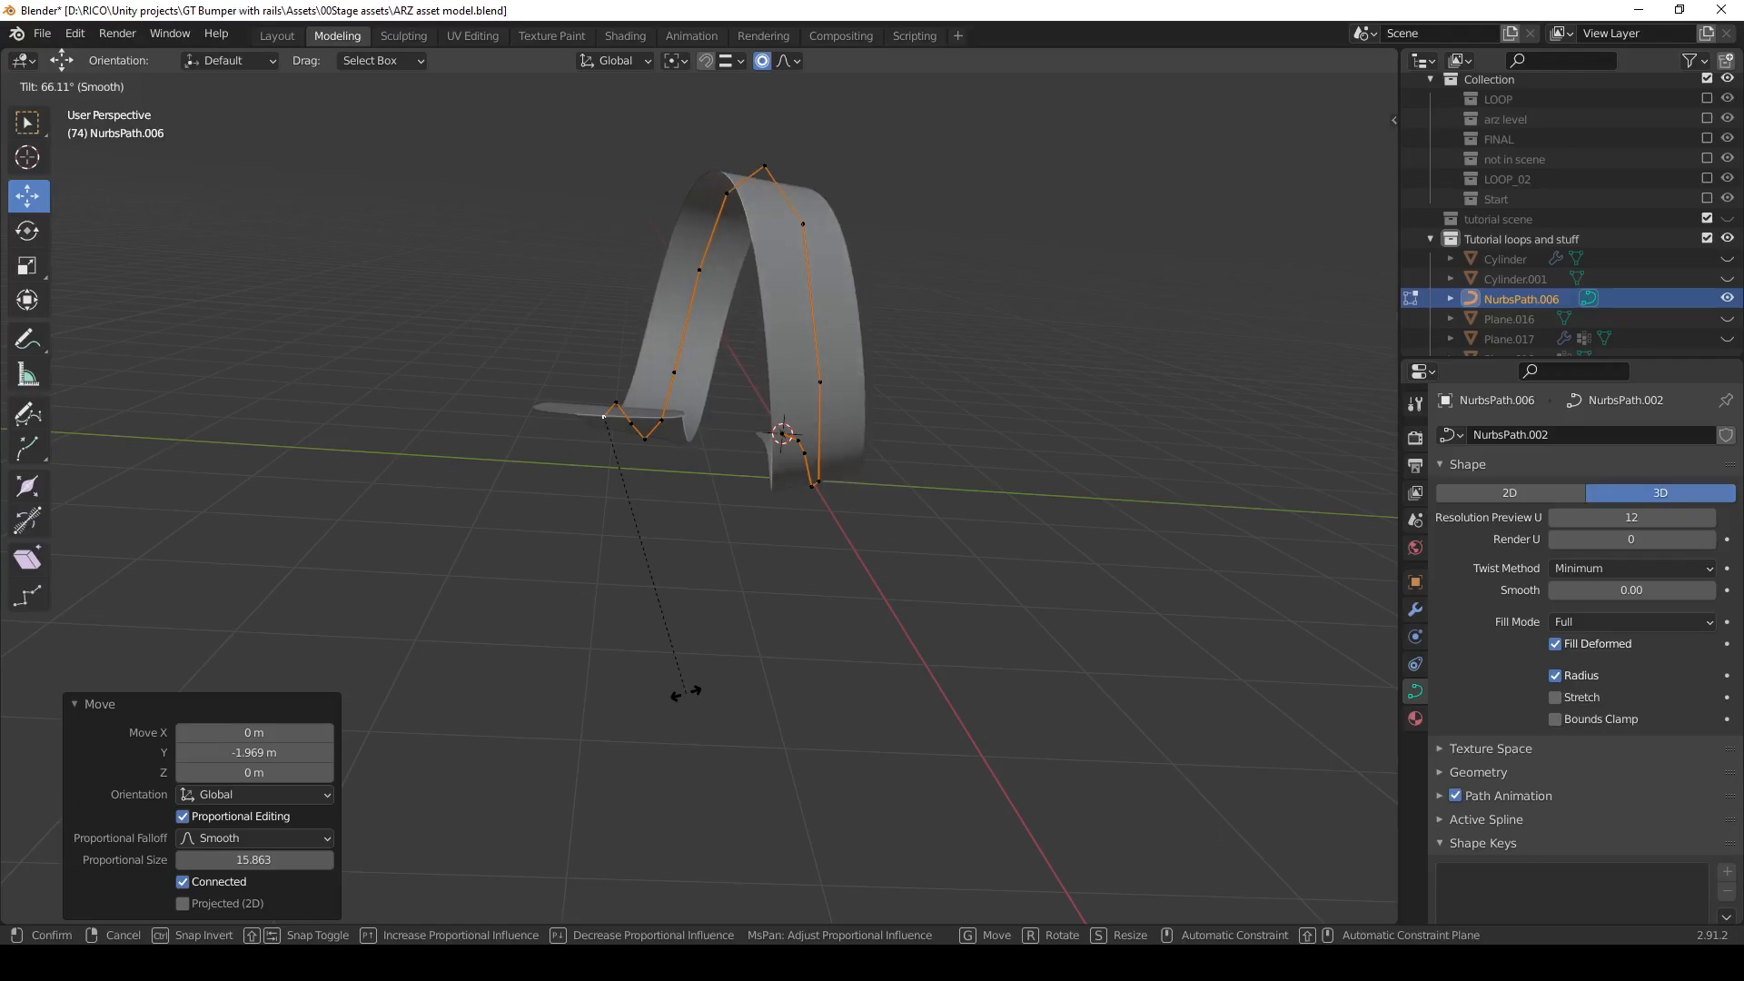
{"action": "left_click", "coordinate": [686, 692]}
{"action": "middle_click_drag", "start_coordinate": [810, 564], "coordinate": [763, 450]}
{"action": "key", "text": "Tab"}
Add a Solidify modifier to the loop track and give it a thickness of 0.1 m.
{"action": "left_click", "coordinate": [756, 405]}
{"action": "middle_click_drag", "start_coordinate": [728, 551], "coordinate": [733, 556]}
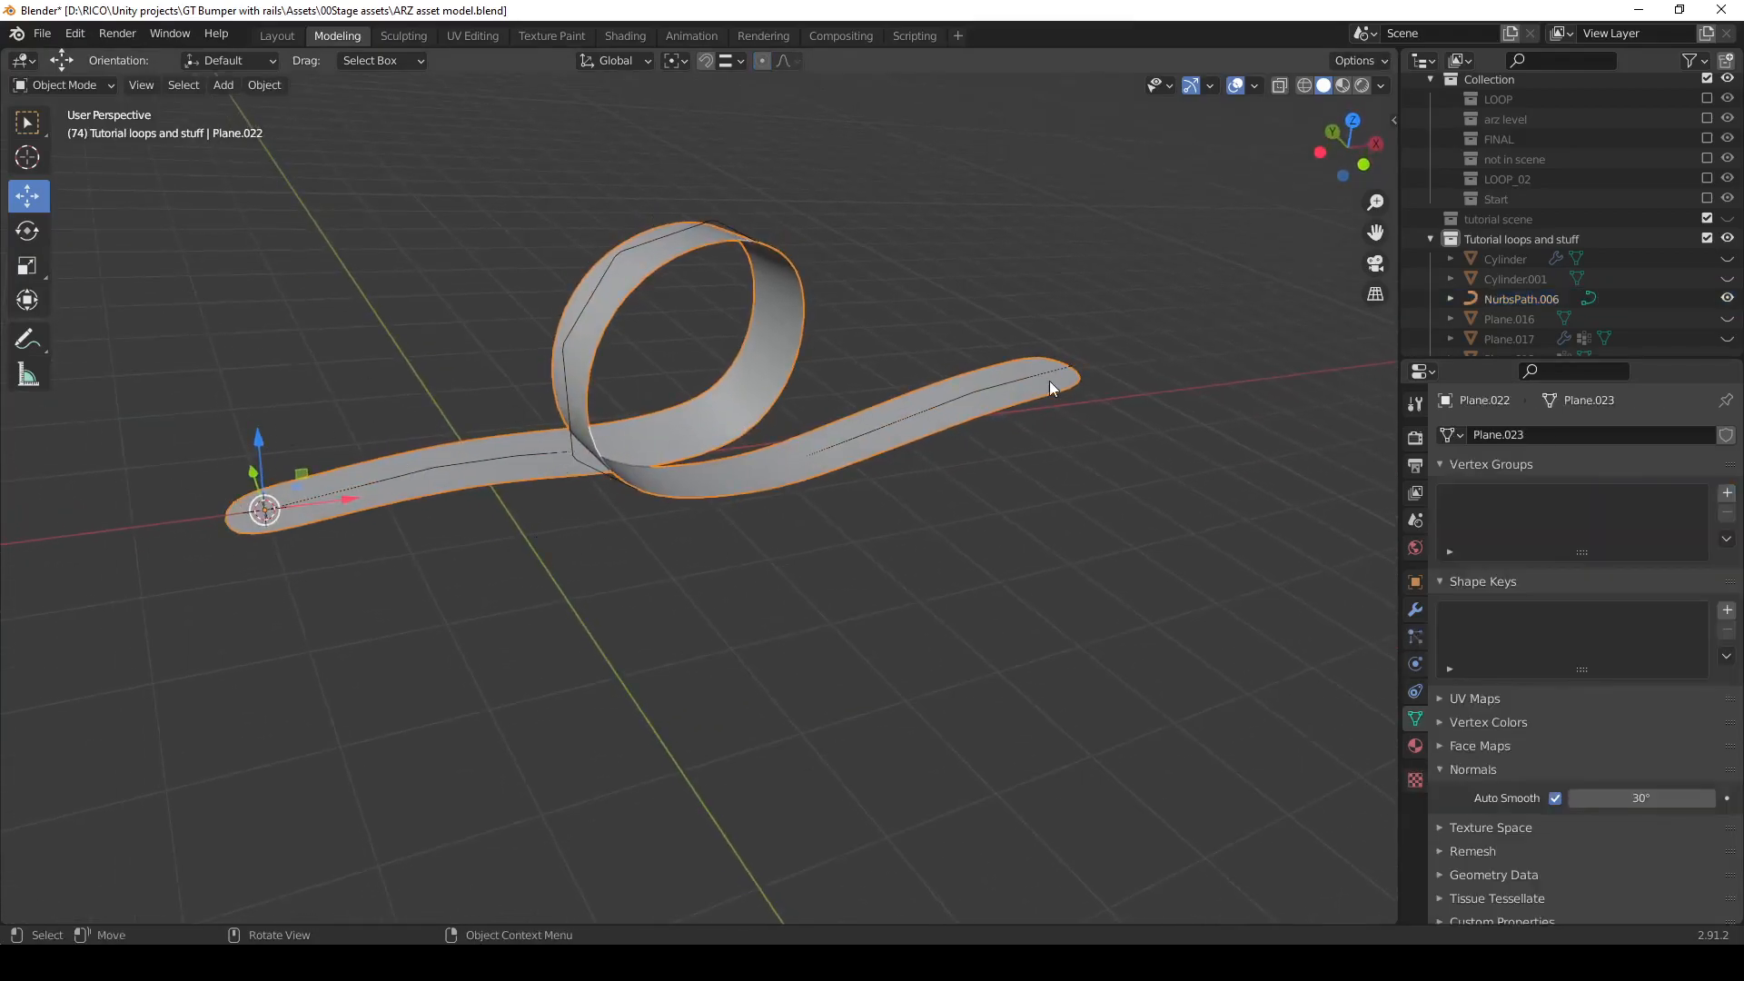
{"action": "left_click", "coordinate": [1415, 611]}
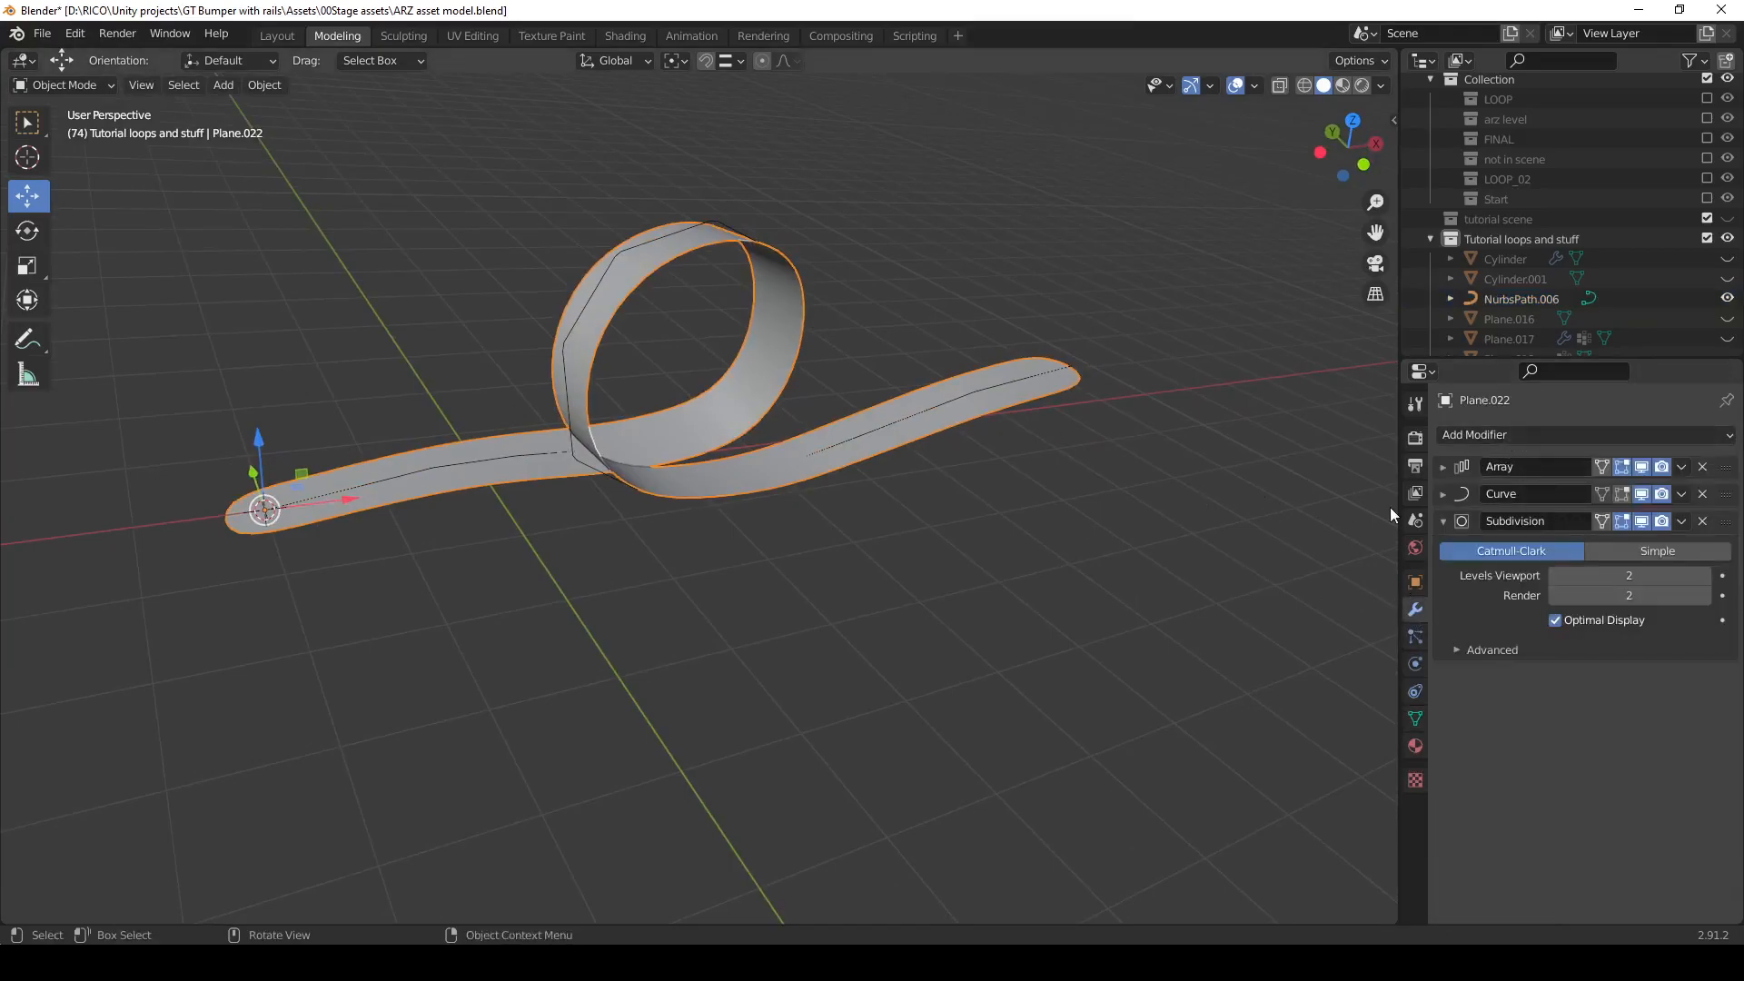
{"action": "left_click", "coordinate": [1497, 433]}
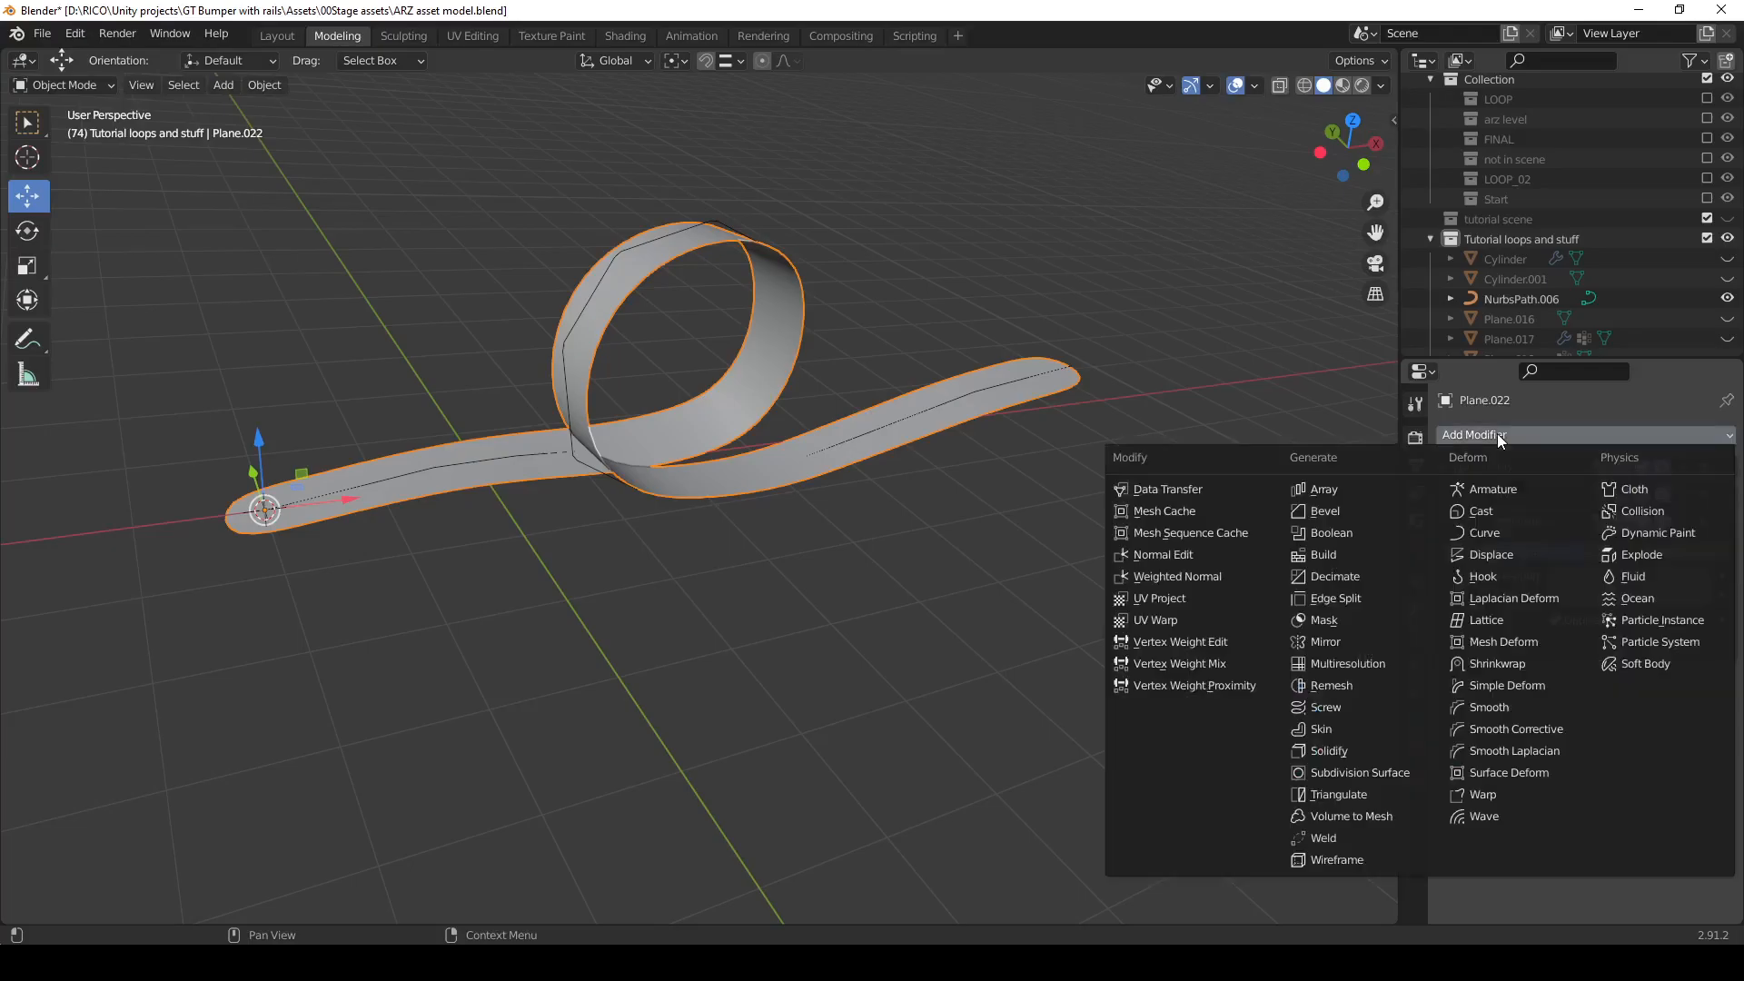
{"action": "left_click", "coordinate": [1343, 748]}
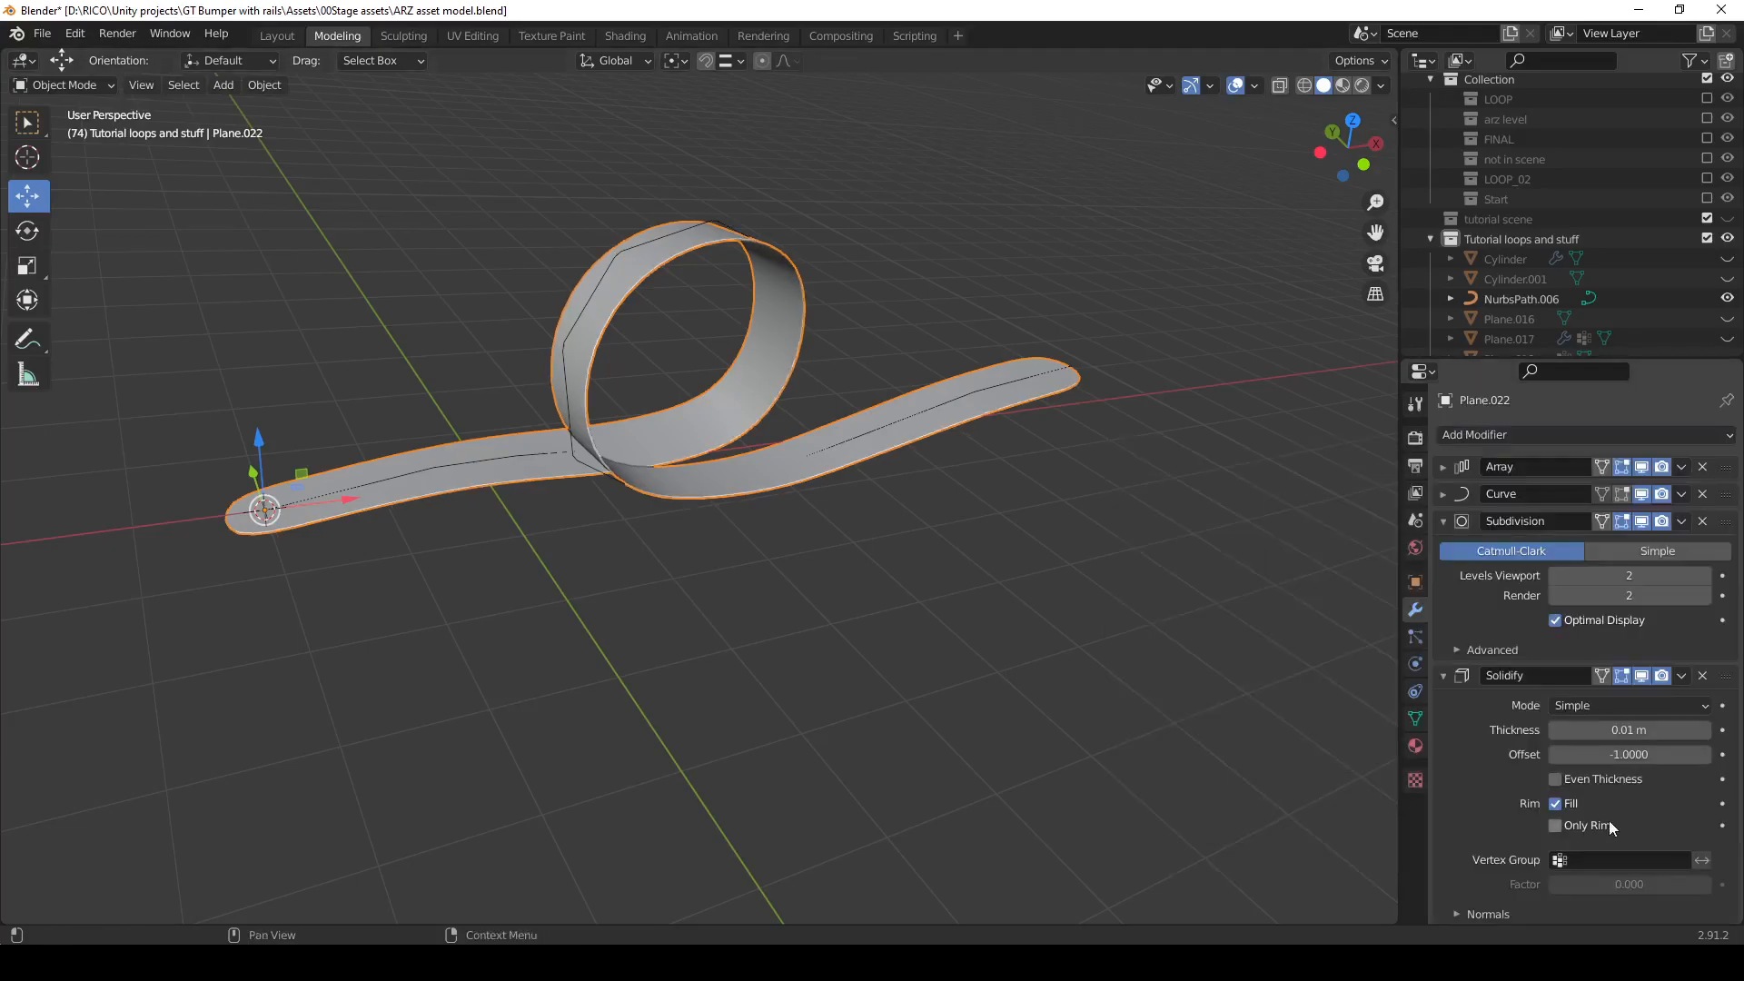
{"action": "mouse_move", "coordinate": [1624, 730]}
{"action": "left_mouse_down"}
{"action": "mouse_move", "coordinate": [1639, 730]}
{"action": "mouse_move", "coordinate": [1628, 752]}
{"action": "mouse_move", "coordinate": [1706, 753]}
{"action": "mouse_move", "coordinate": [1624, 752]}
{"action": "left_mouse_up"}
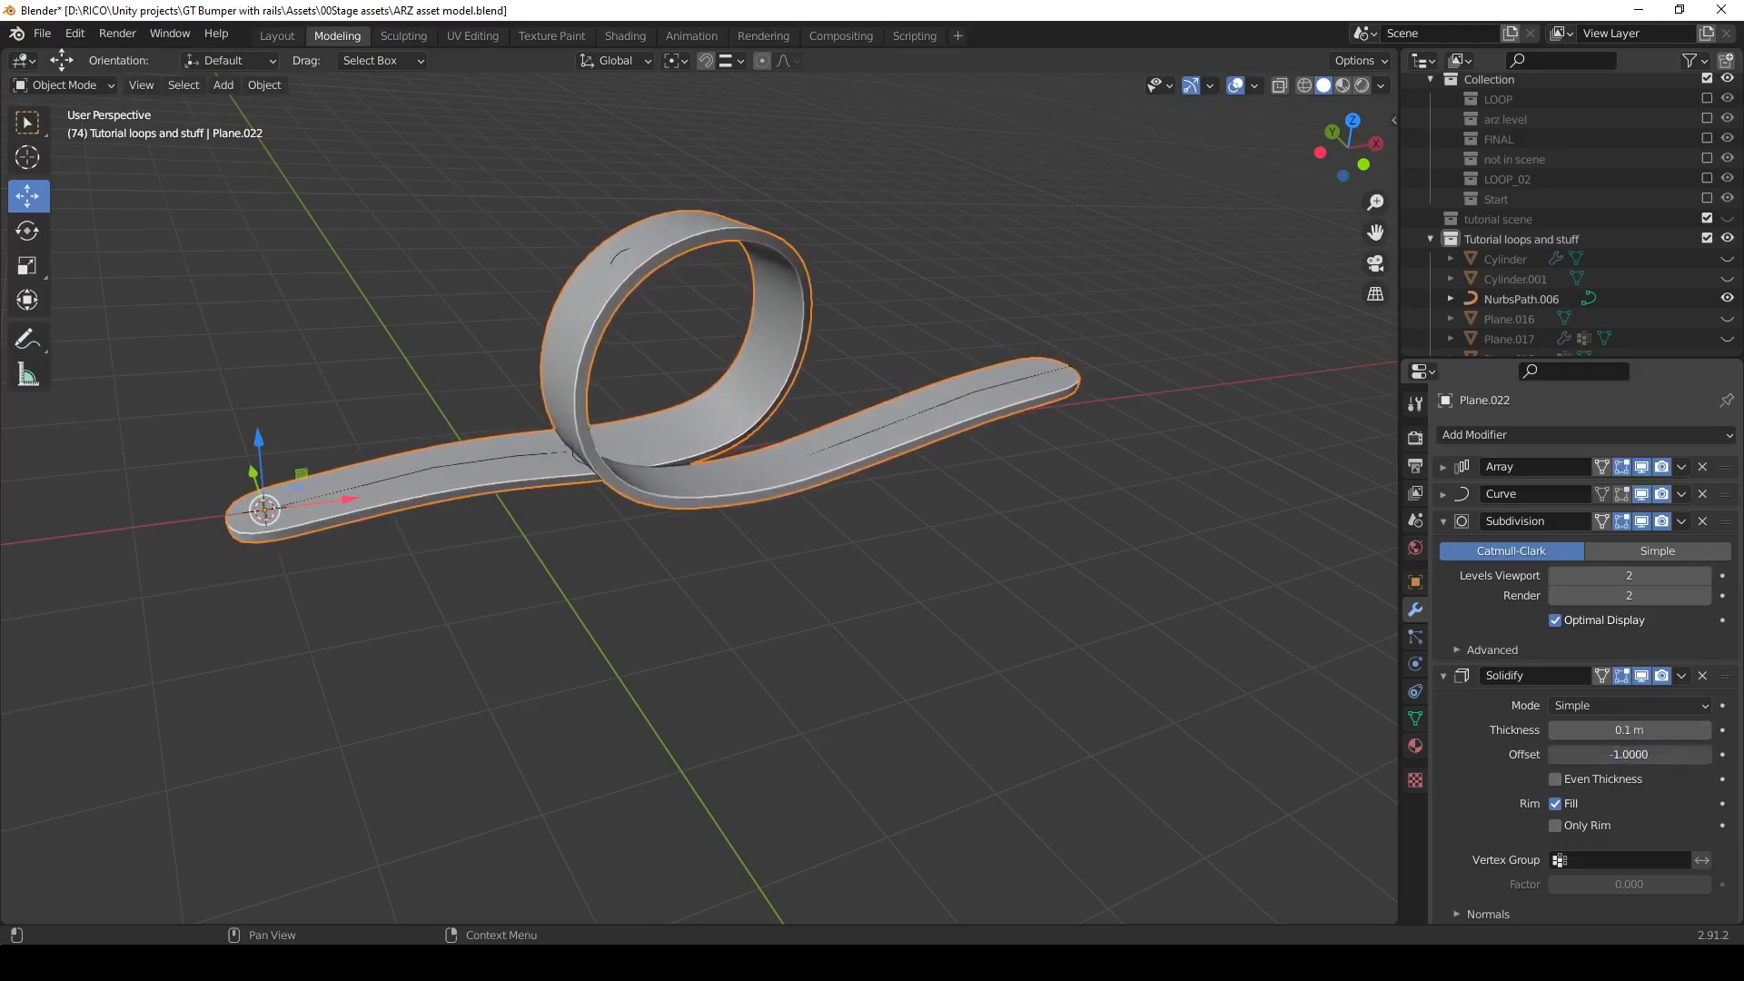
Try a Solidify thickness of 0.5 m on the loop track.
{"action": "middle_click_drag", "start_coordinate": [798, 586], "coordinate": [774, 209]}
{"action": "scroll", "coordinate": [813, 527], "scroll_direction": "up", "scroll_amount": 2}
{"action": "middle_click_drag", "start_coordinate": [766, 469], "coordinate": [1363, 751]}
{"action": "left_click_drag", "start_coordinate": [1625, 731], "coordinate": [1692, 731]}
{"action": "left_click", "coordinate": [1626, 730]}
{"action": "type", "text": "0.5"}
{"action": "key", "text": "Return"}
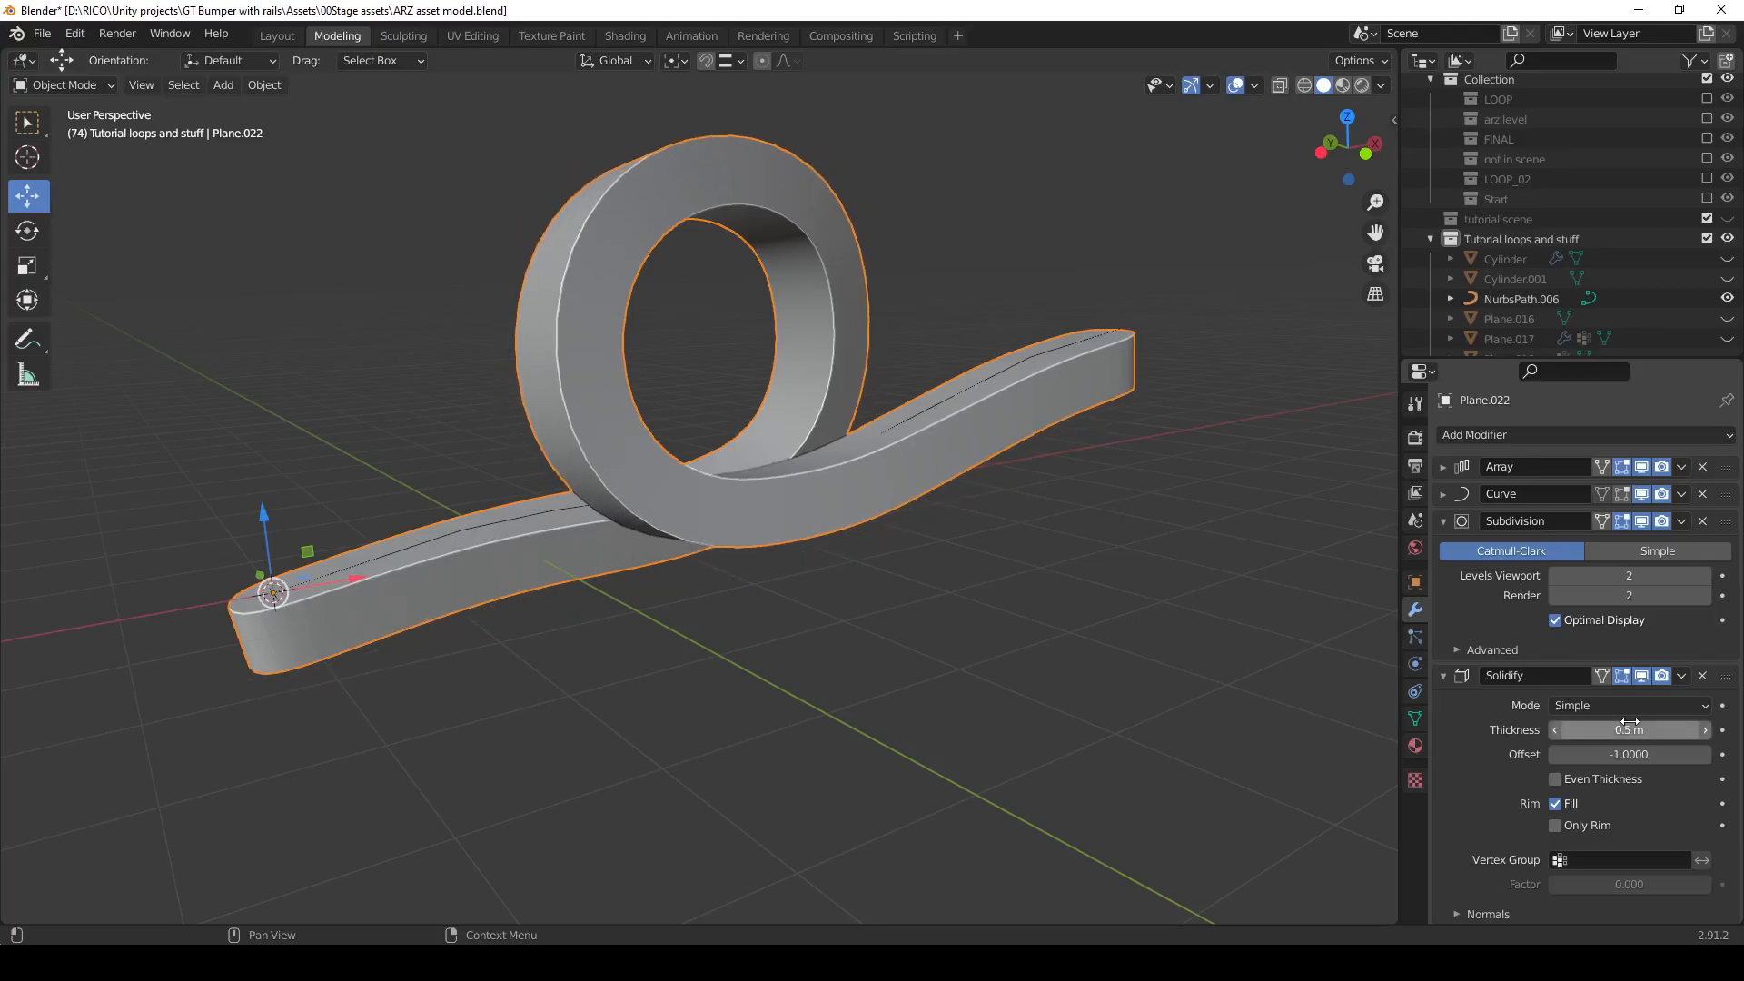
Set the loop track's Solidify thickness to 0.7 m.
{"action": "left_click", "coordinate": [1626, 729]}
{"action": "type", "text": ".7"}
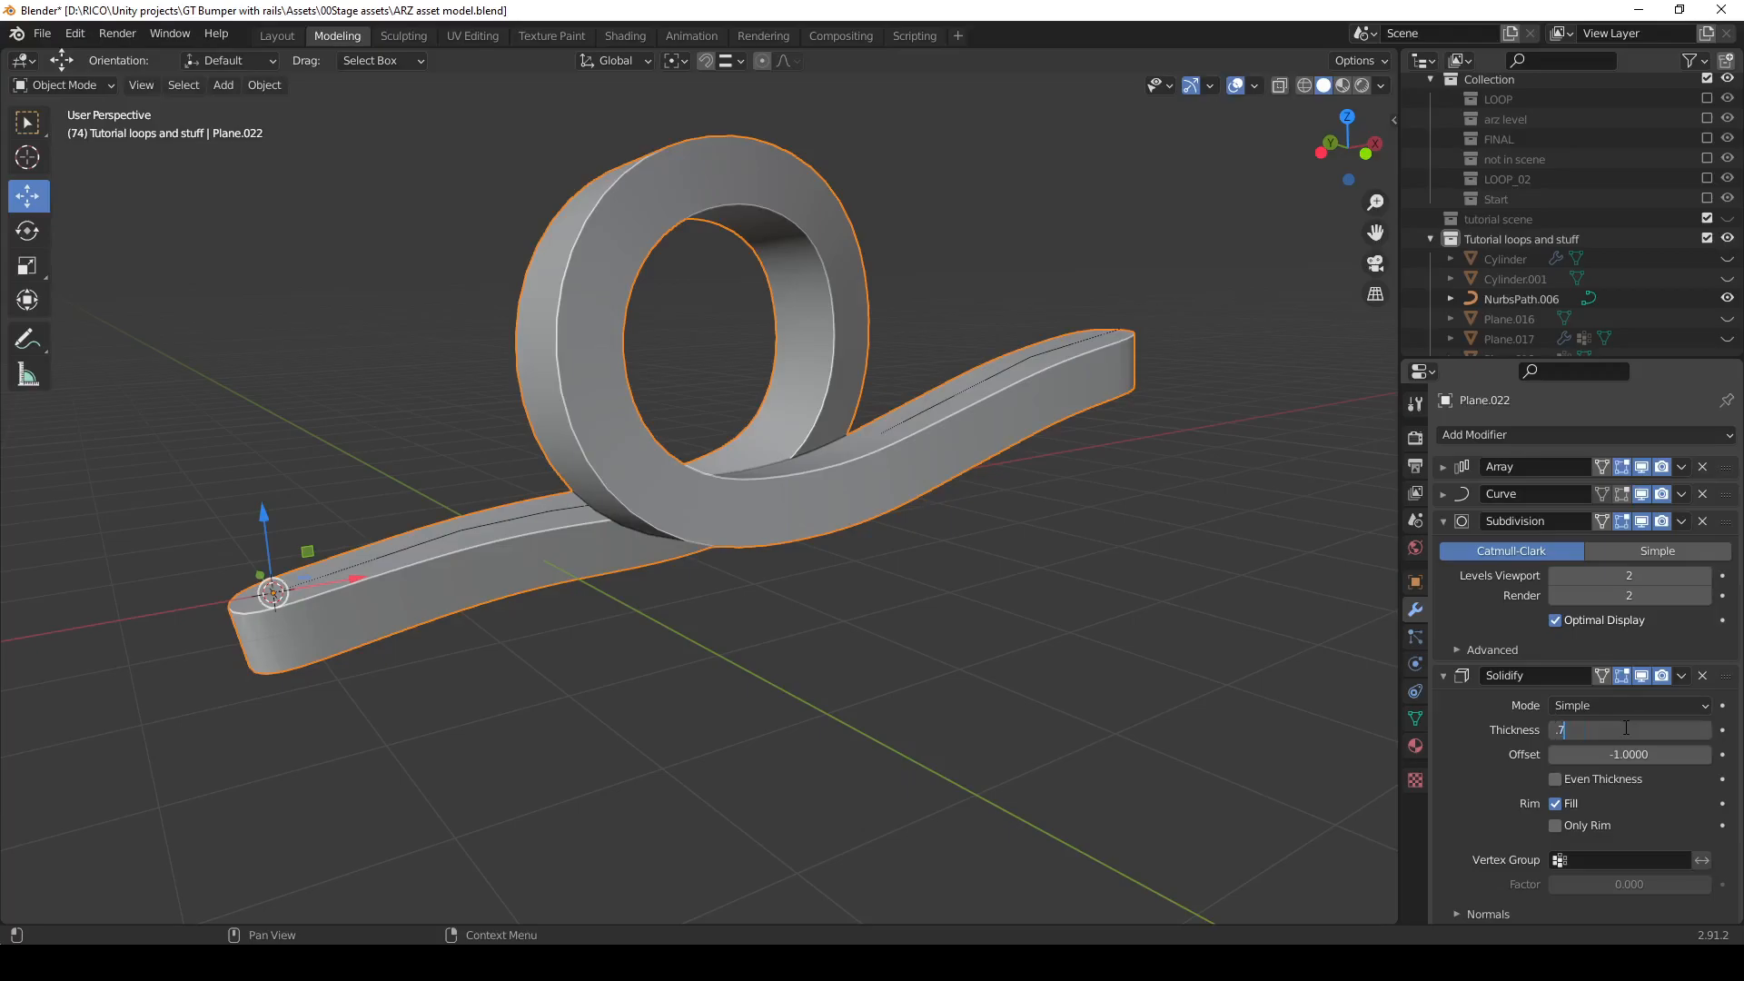
{"action": "key", "text": "Return"}
{"action": "middle_click_drag", "start_coordinate": [935, 717], "coordinate": [1054, 587]}
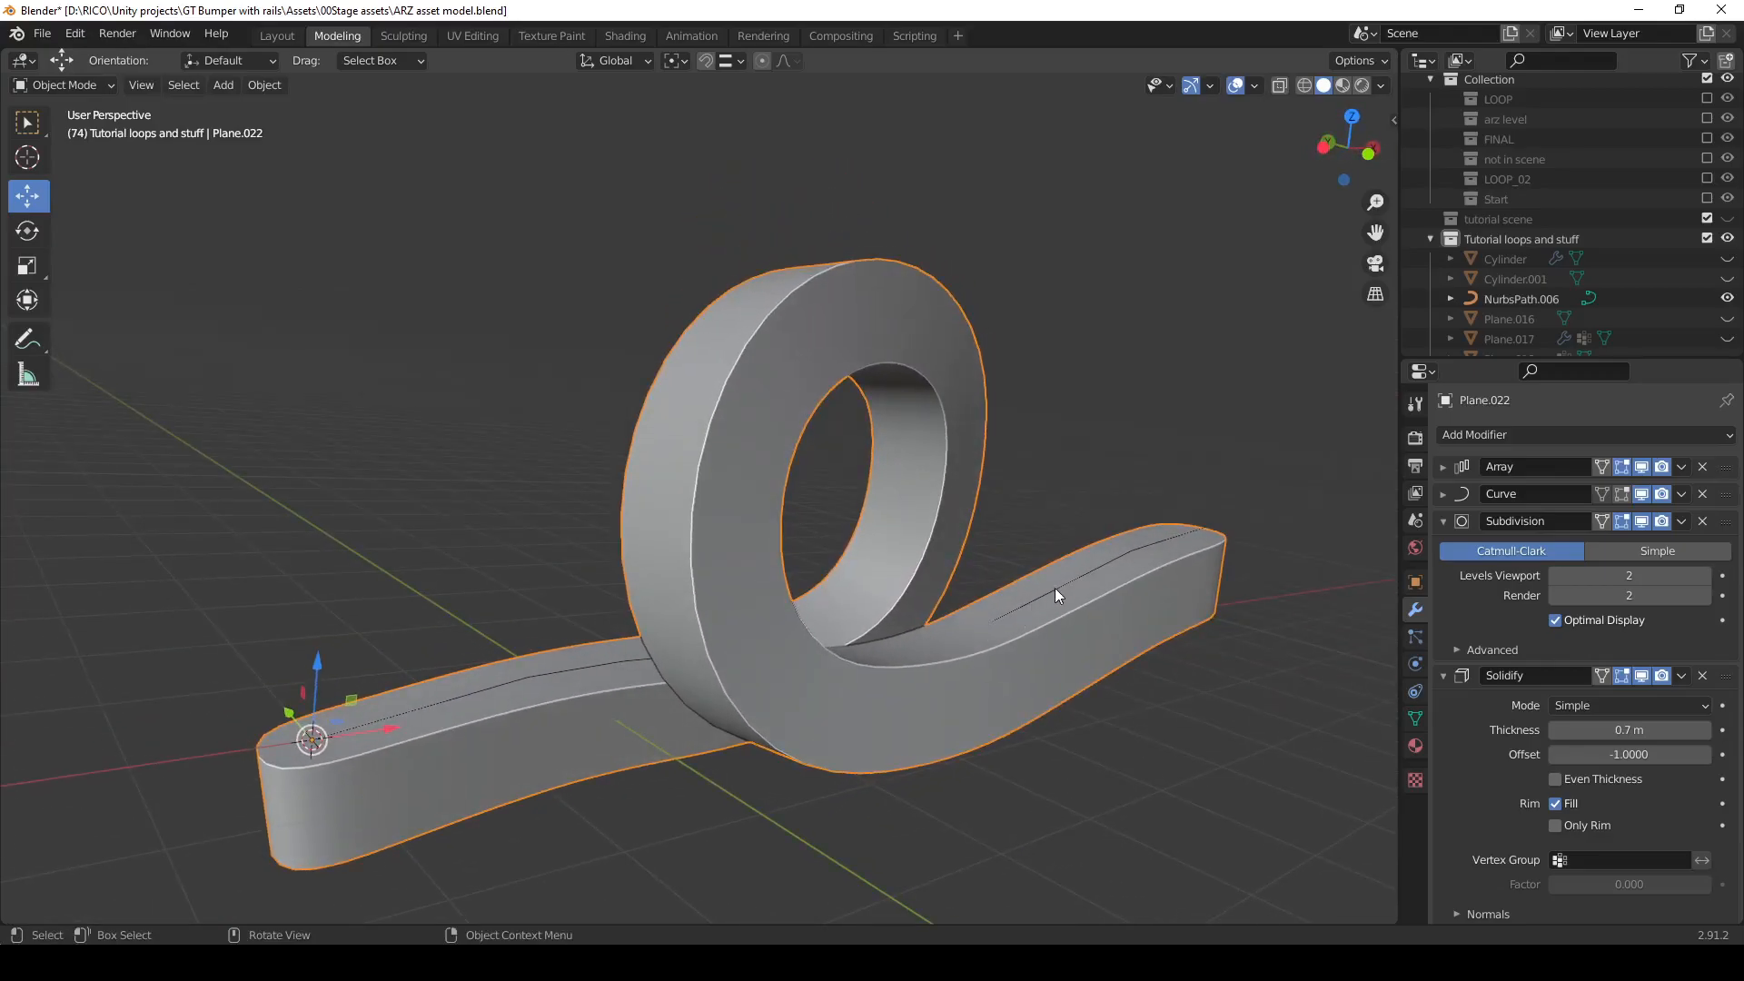
{"action": "left_click", "coordinate": [1059, 586]}
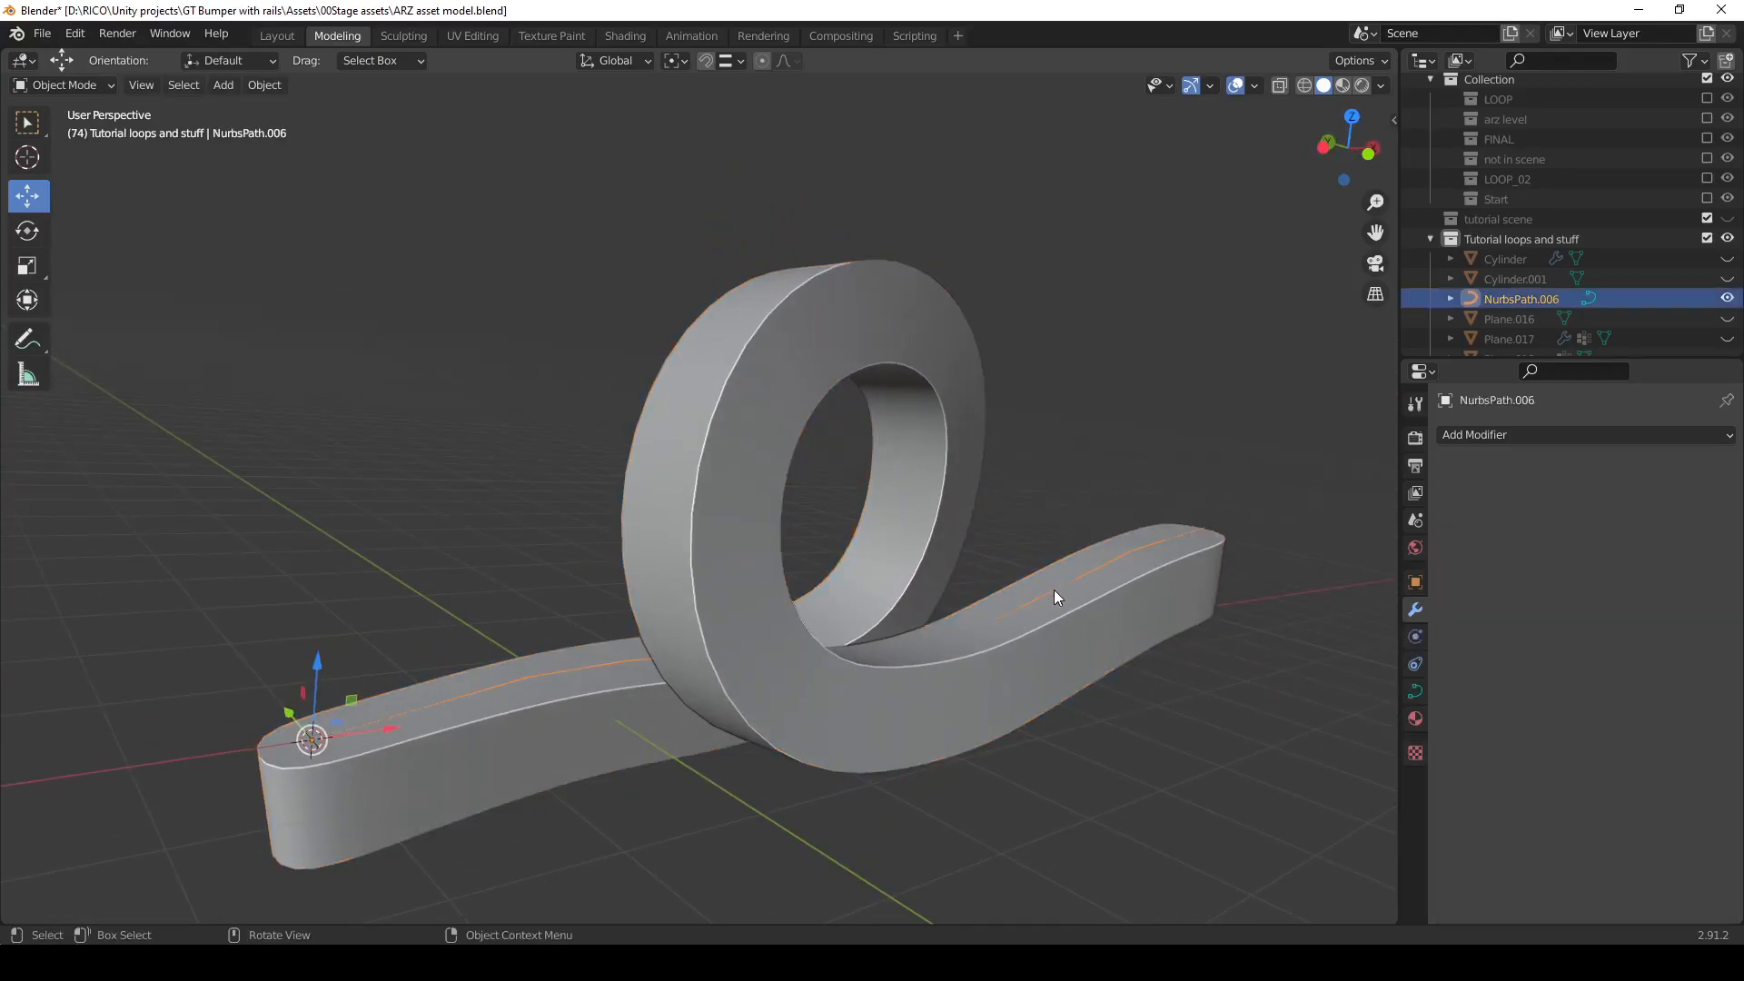
{"action": "middle_click_drag", "start_coordinate": [490, 801], "coordinate": [698, 813], "text": "shift"}
{"action": "left_click", "coordinate": [768, 820]}
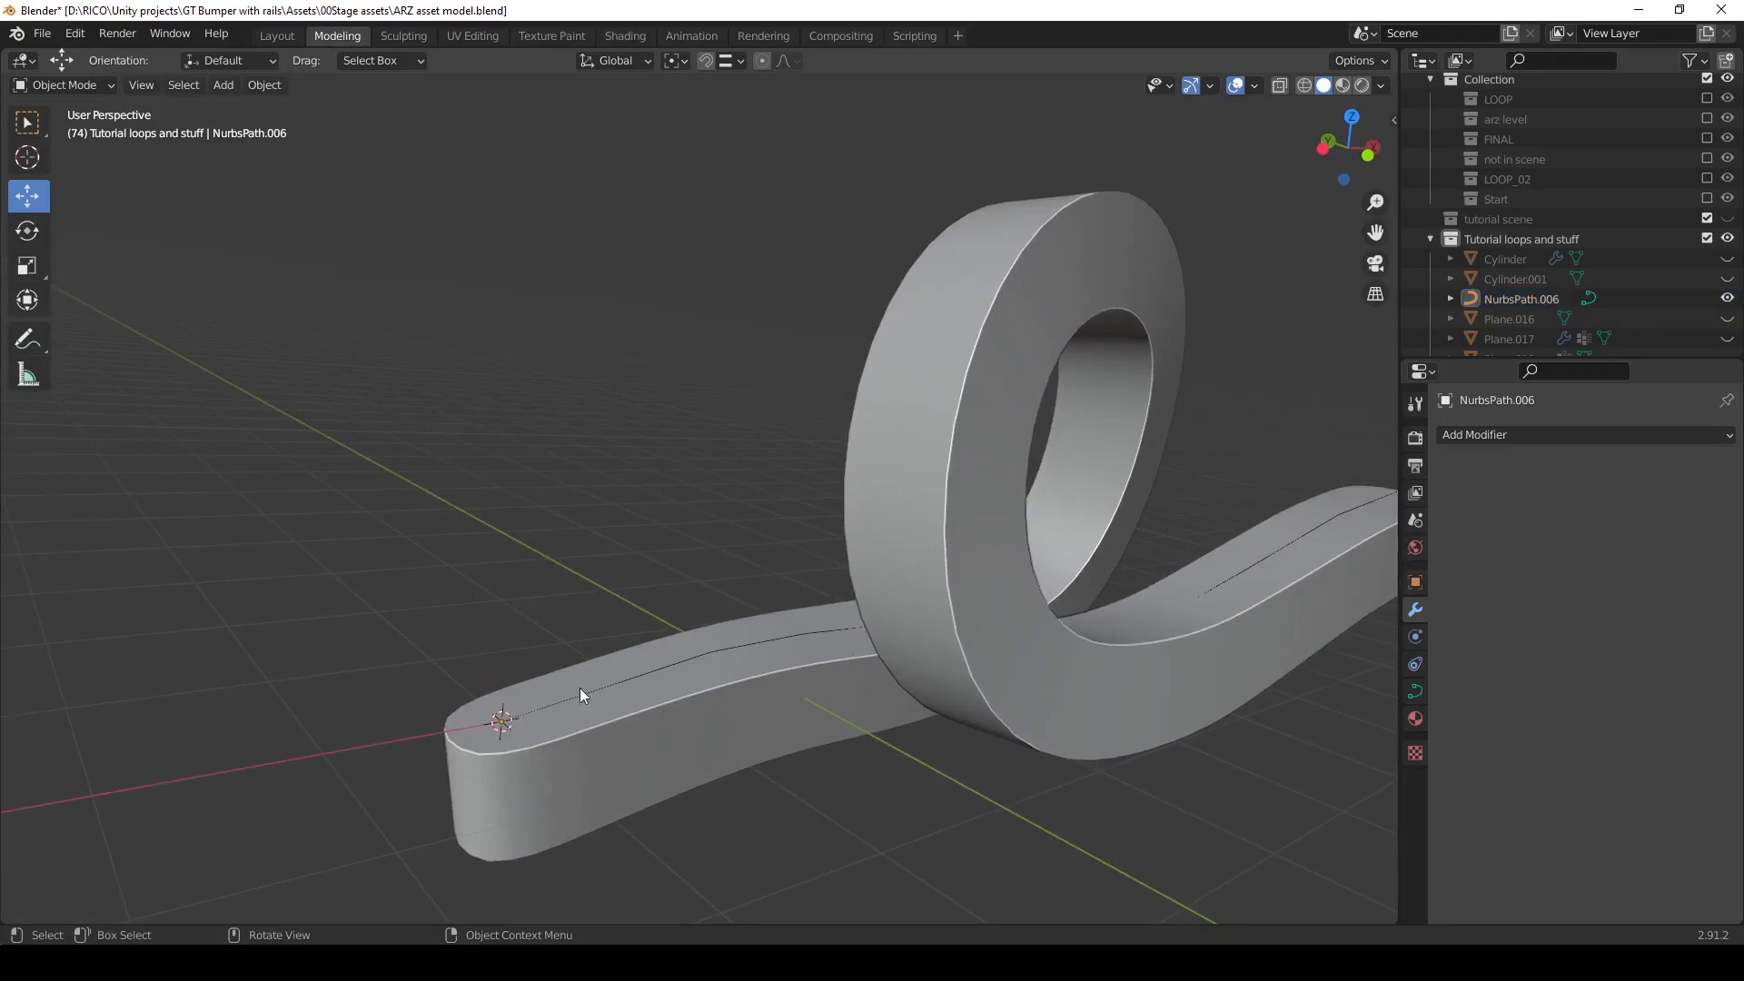
{"action": "middle_click_drag", "start_coordinate": [587, 685], "coordinate": [483, 696], "text": "shift"}
{"action": "middle_click_drag", "start_coordinate": [697, 700], "coordinate": [603, 738]}
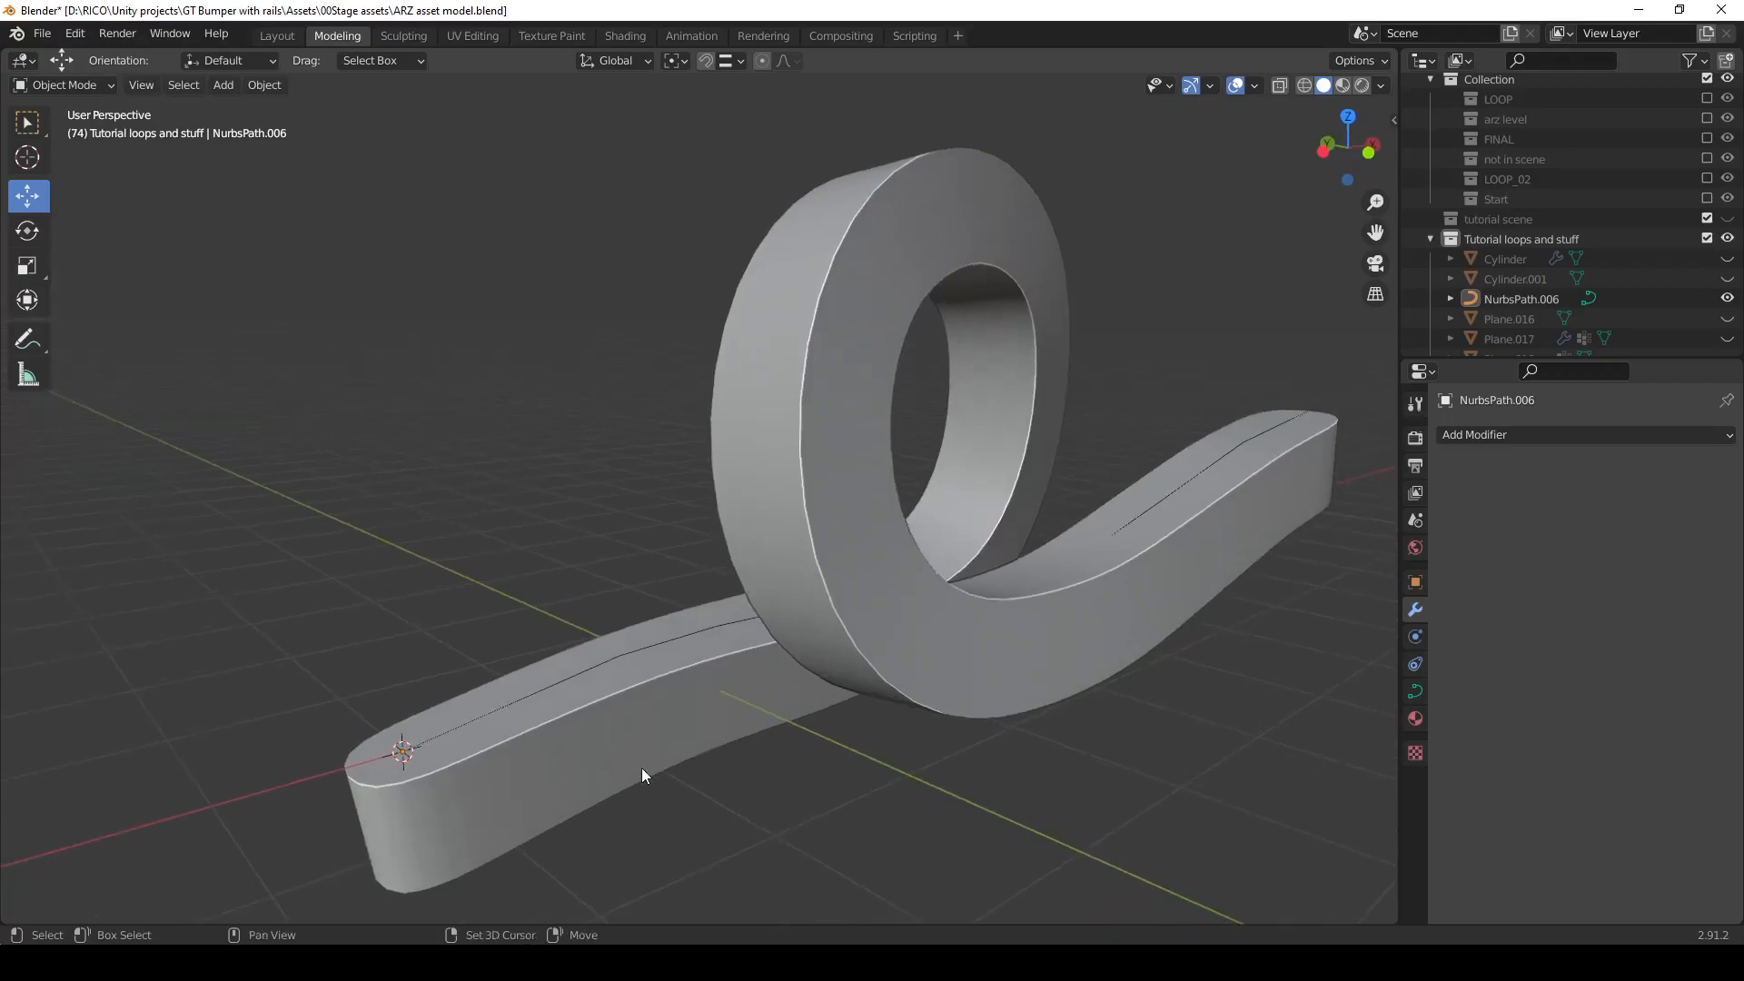
{"action": "key", "text": "shift+a"}
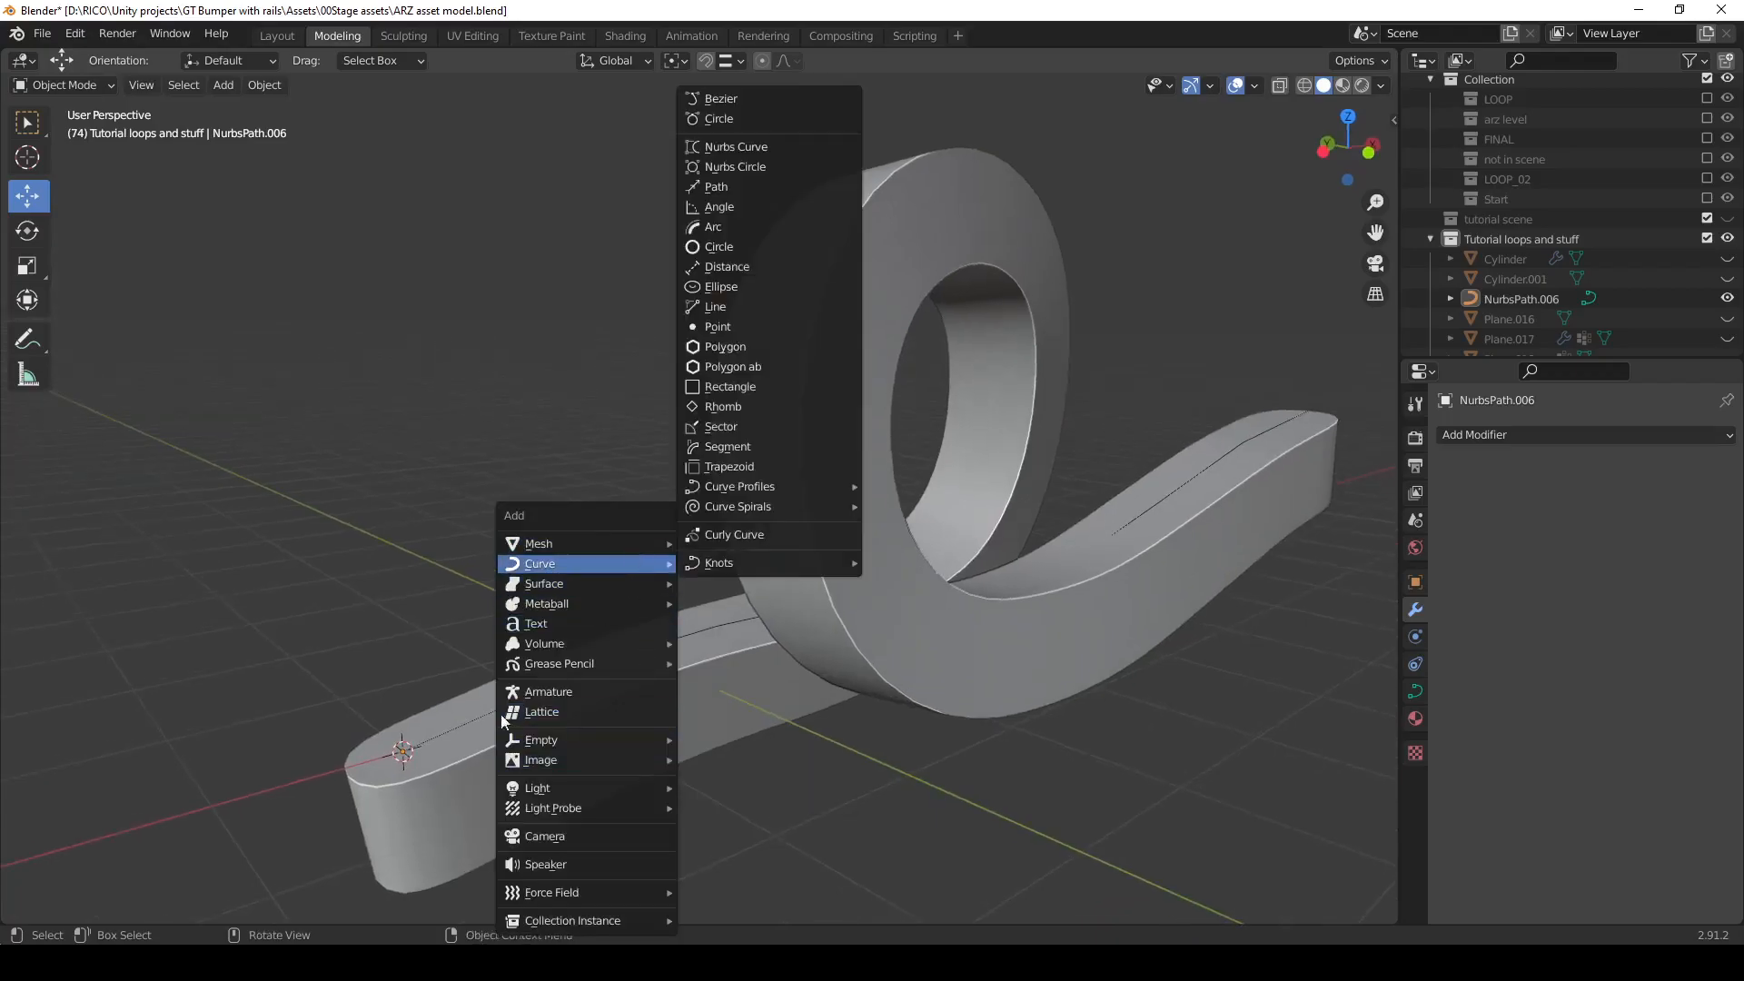
Duplicate the track mesh in place and set the duplicate's Solidify thickness to 0.2 m.
{"action": "left_click", "coordinate": [469, 754]}
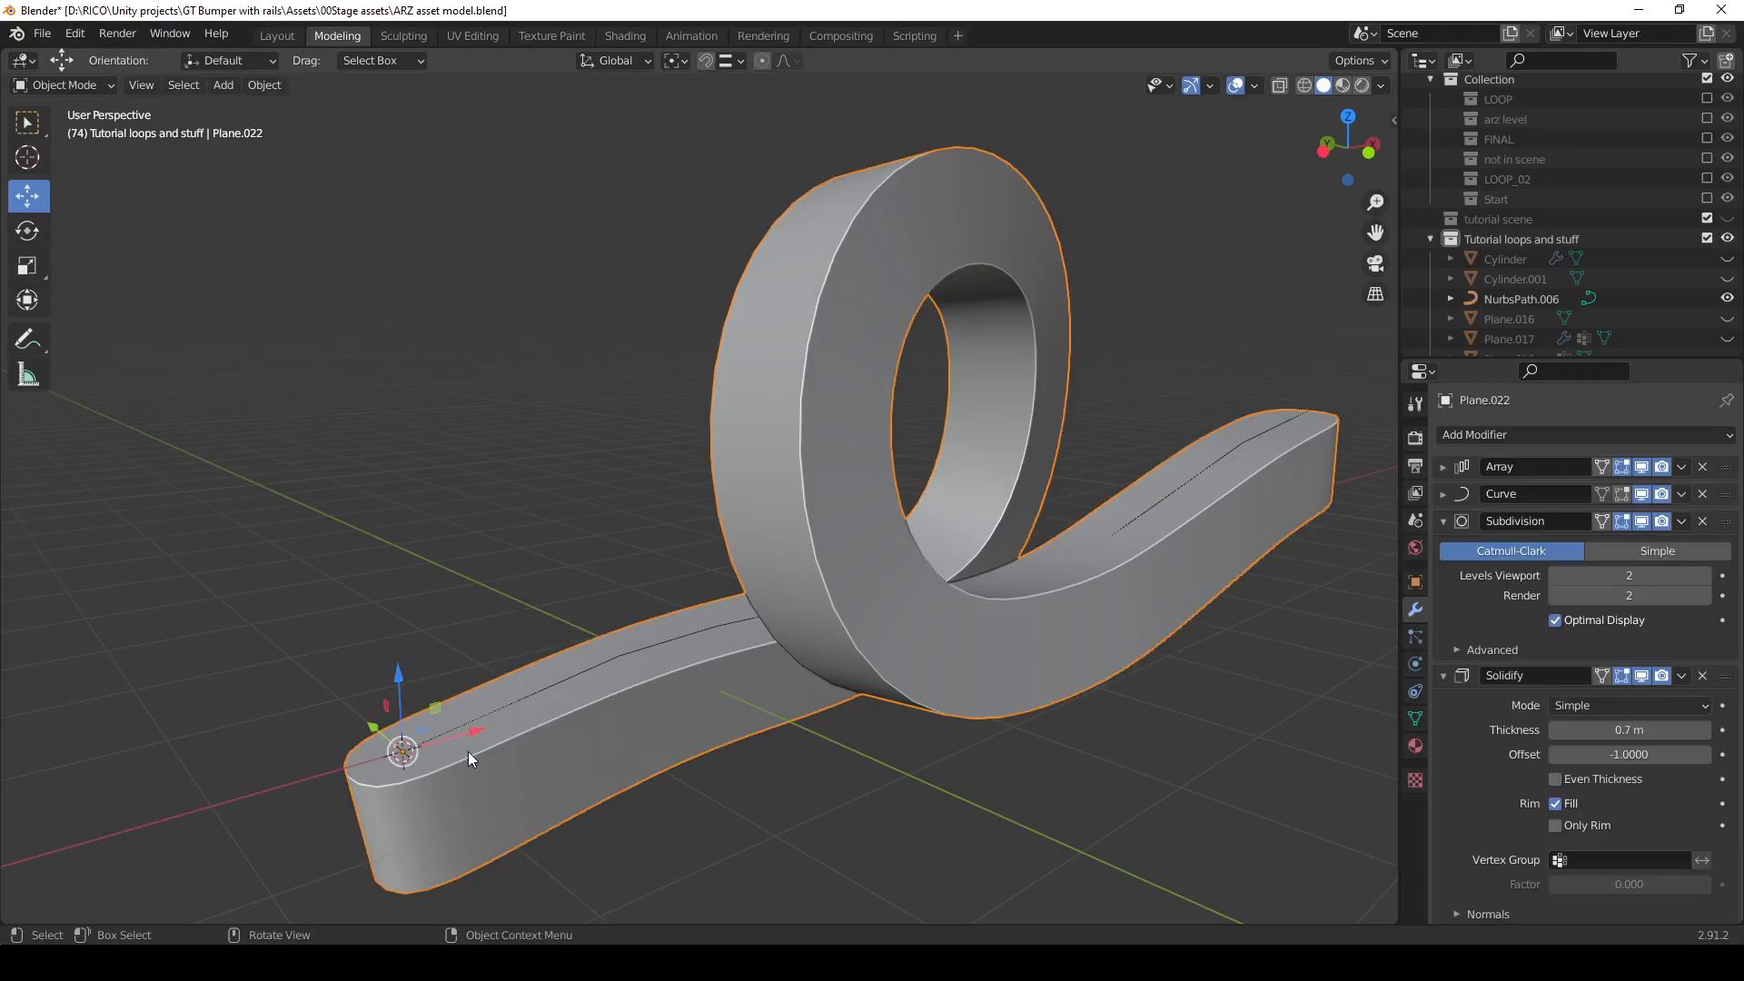
{"action": "key", "text": "shift+d"}
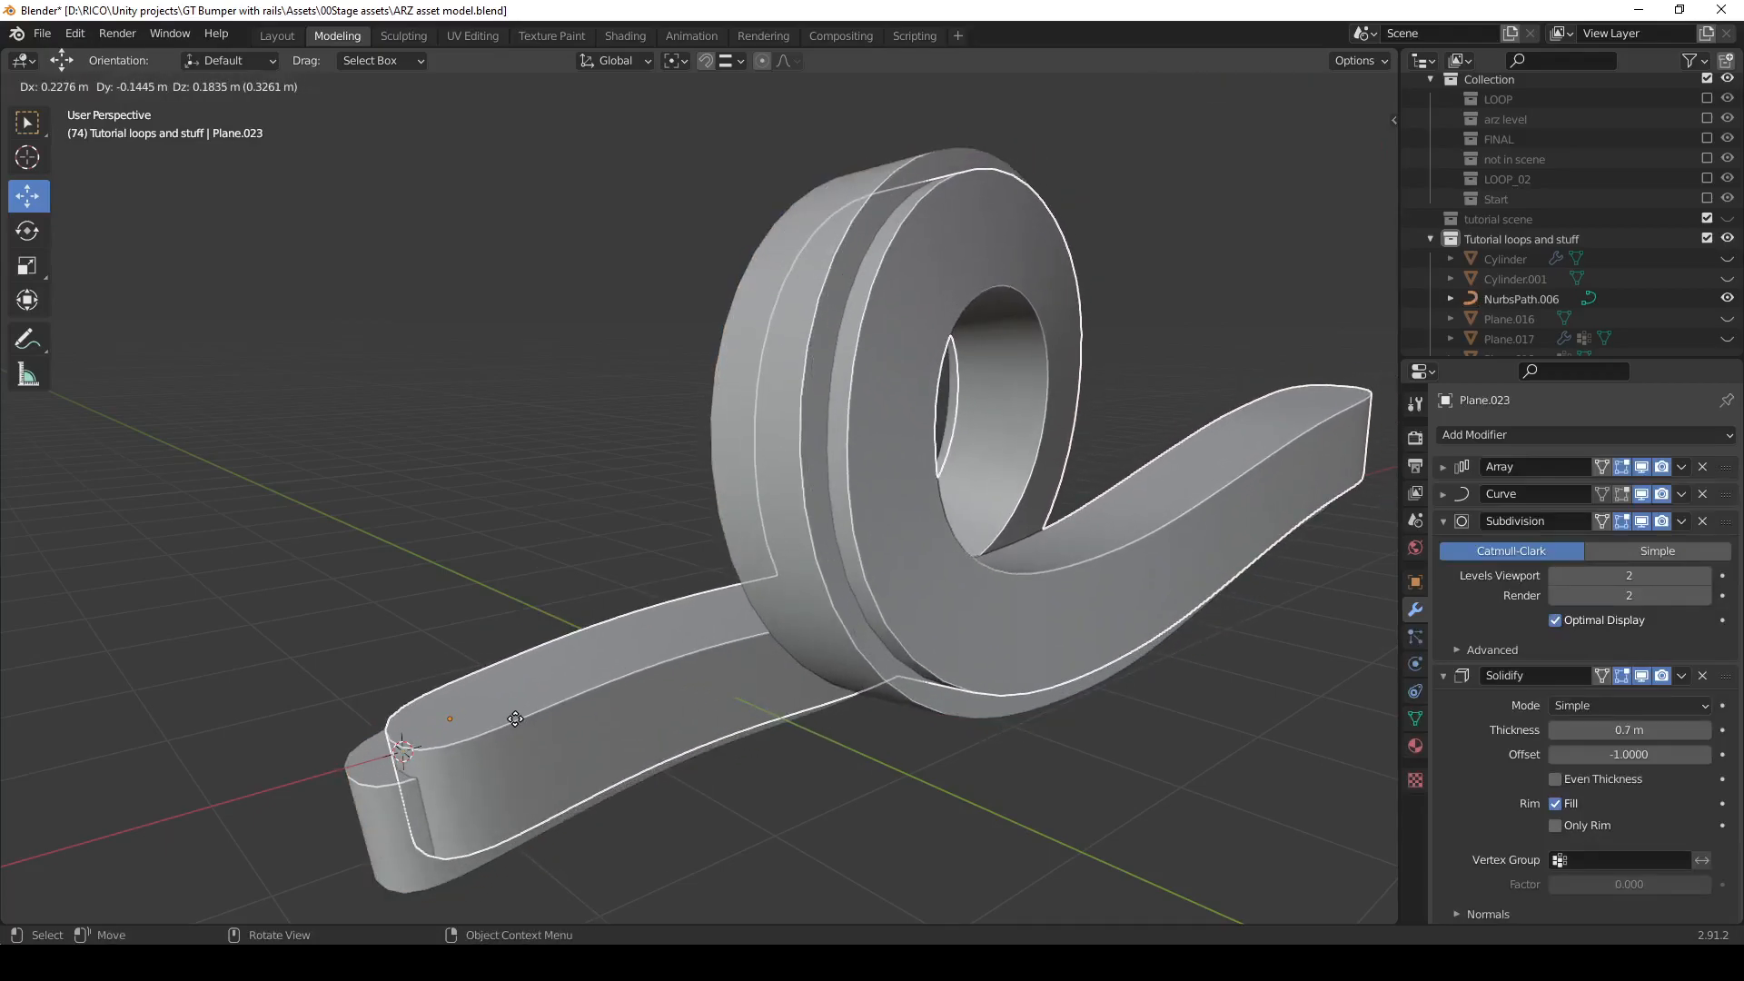
{"action": "right_click", "coordinate": [515, 719]}
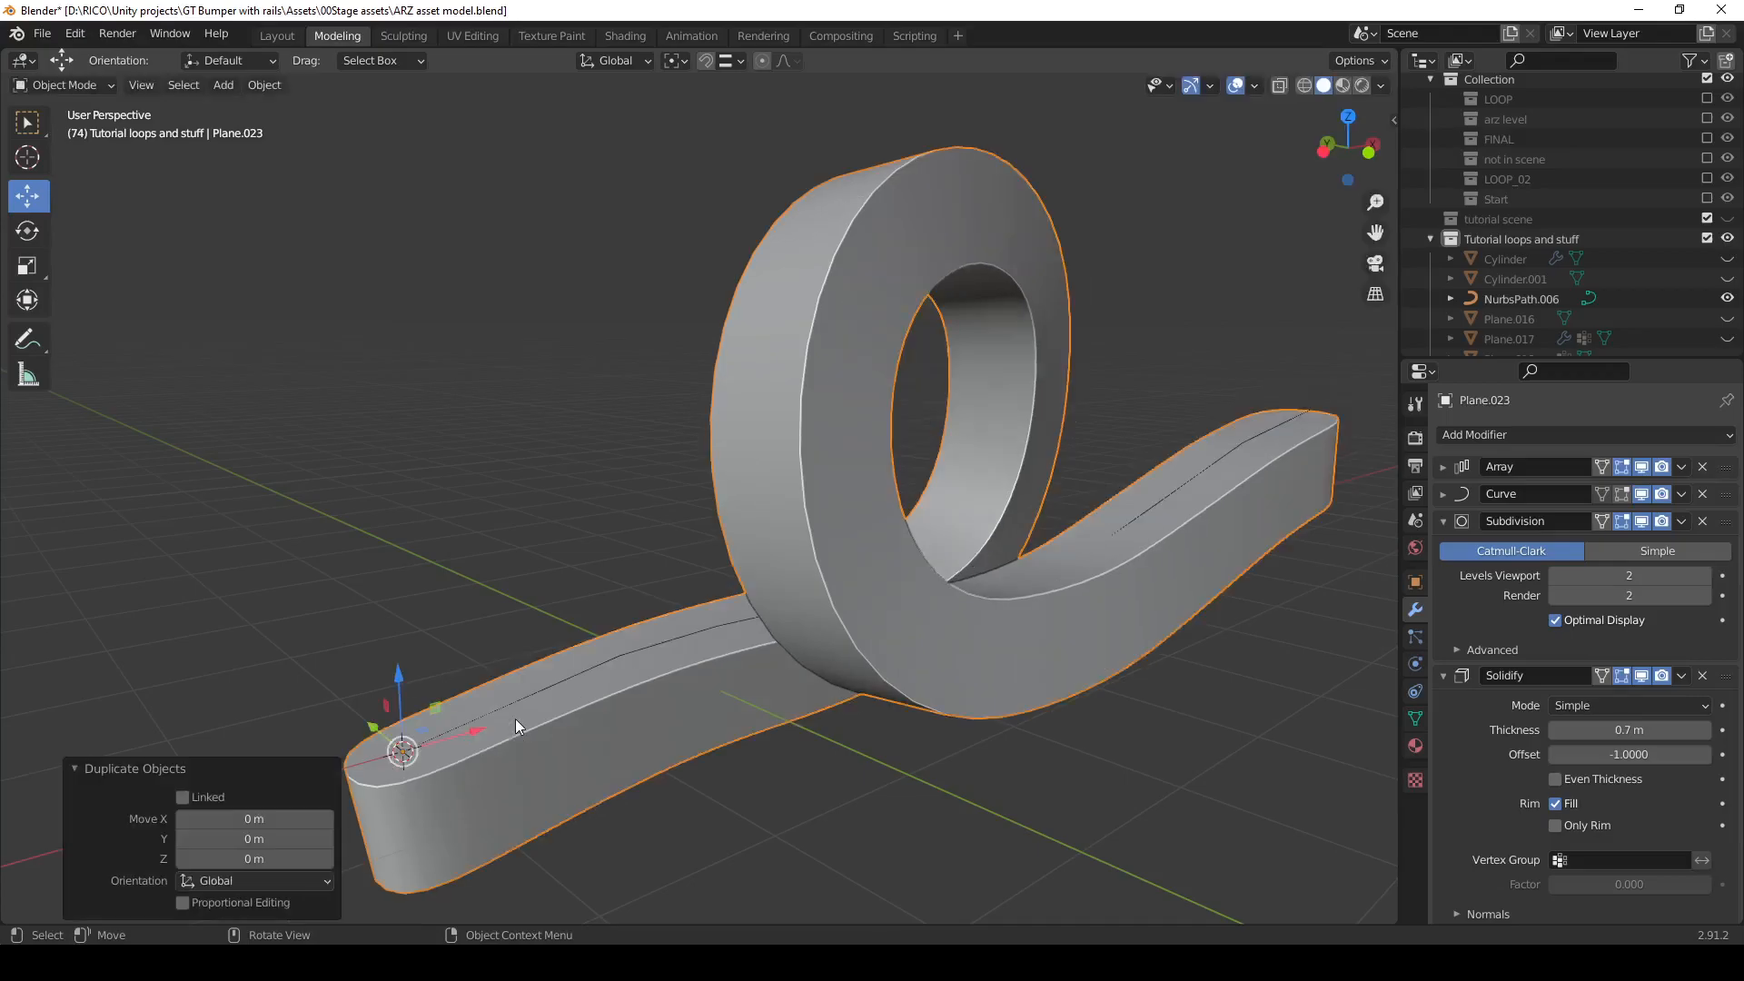
{"action": "left_click", "coordinate": [1627, 730]}
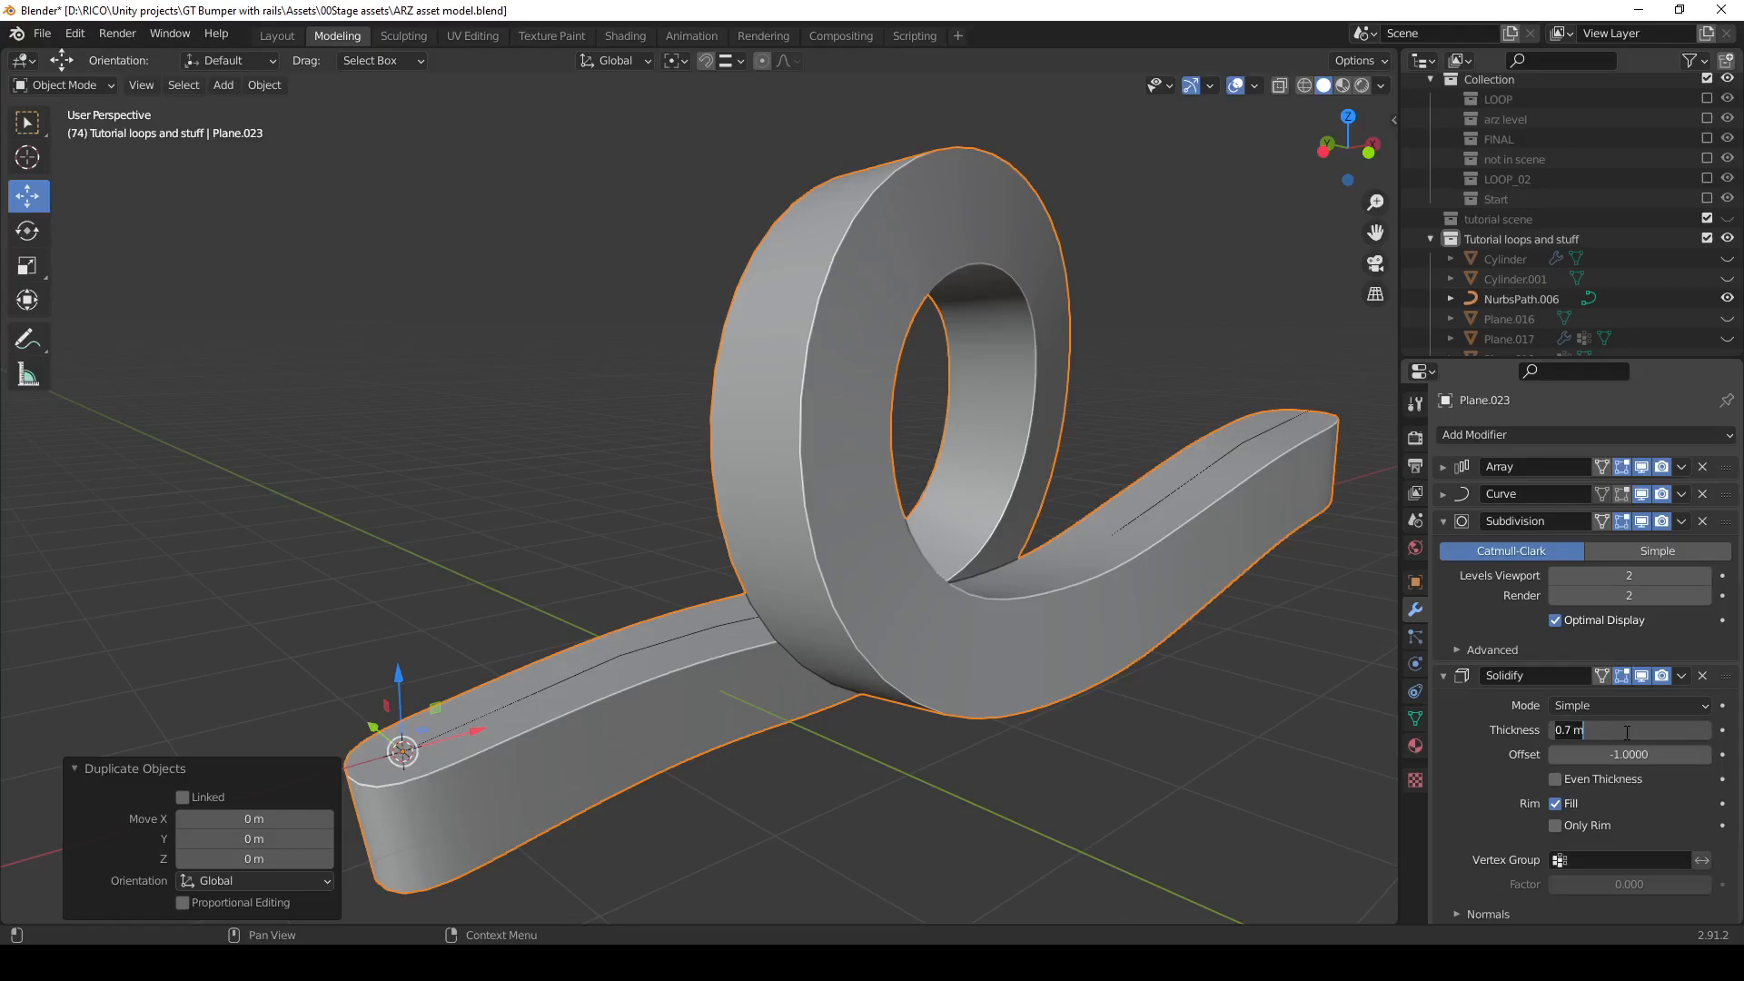
{"action": "key", "text": "ctrl+a"}
{"action": "type", "text": "0.2"}
{"action": "key", "text": "Return"}
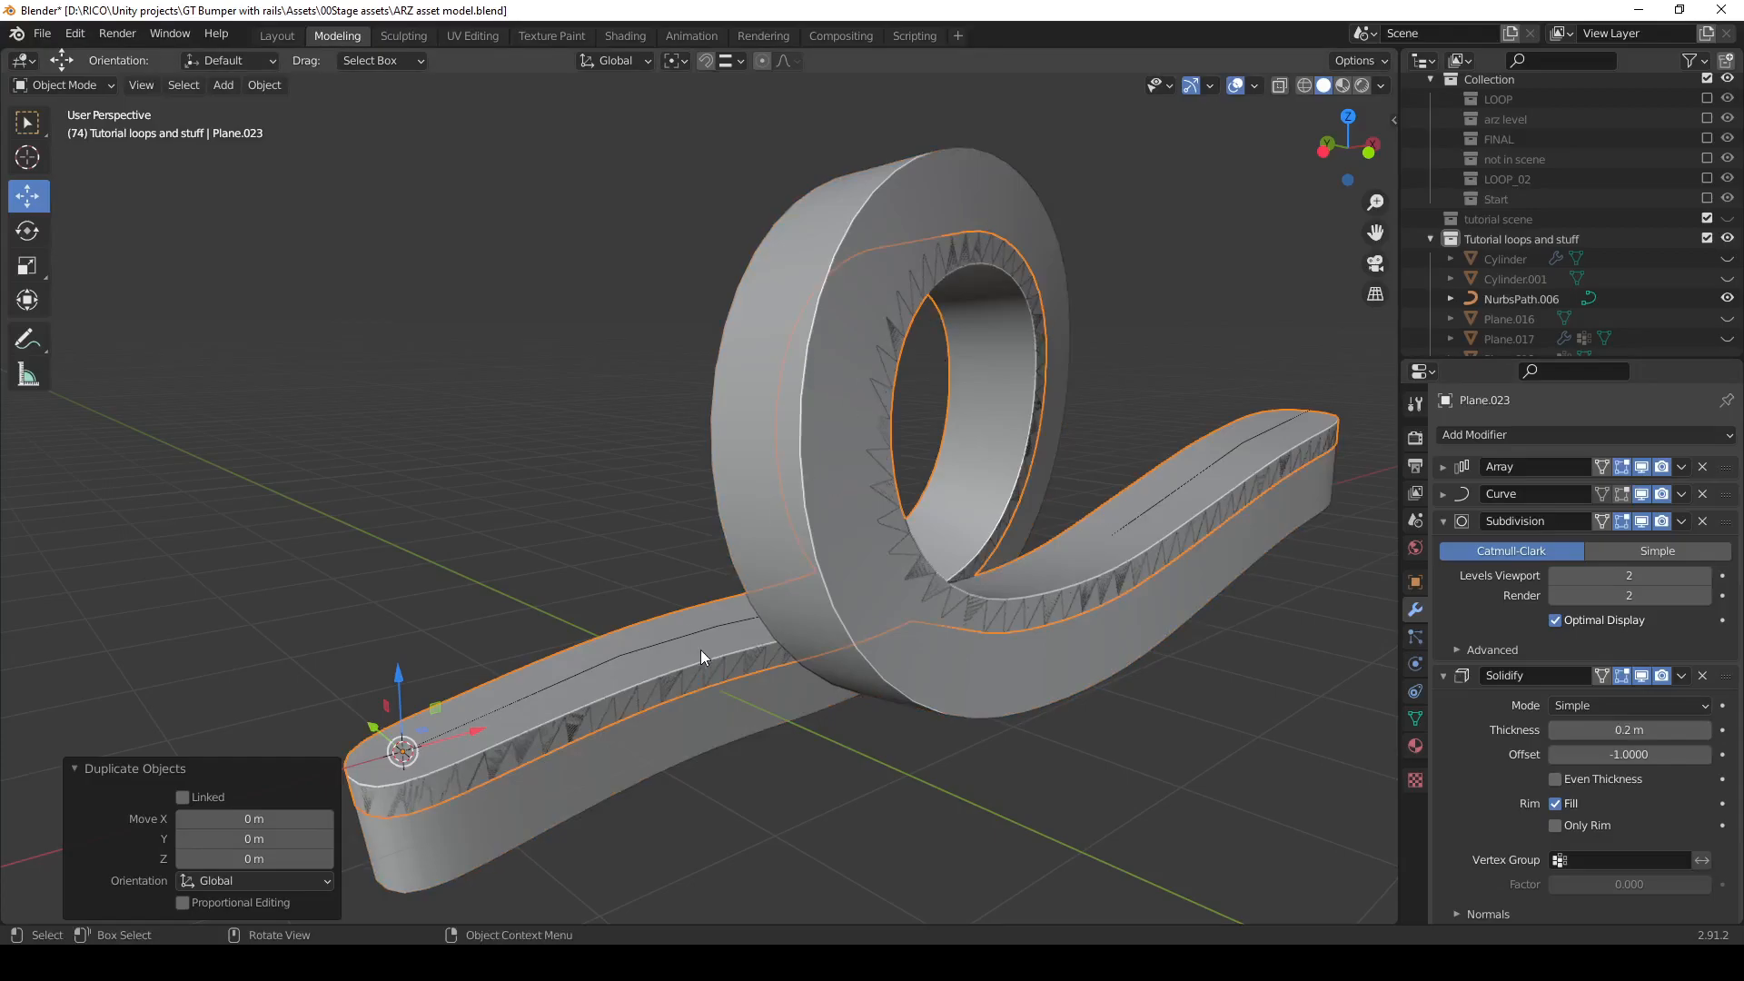
Add a Displace modifier after Solidify on the duplicated track and set its strength to 0.
{"action": "left_click", "coordinate": [1444, 522]}
{"action": "left_click", "coordinate": [1443, 552]}
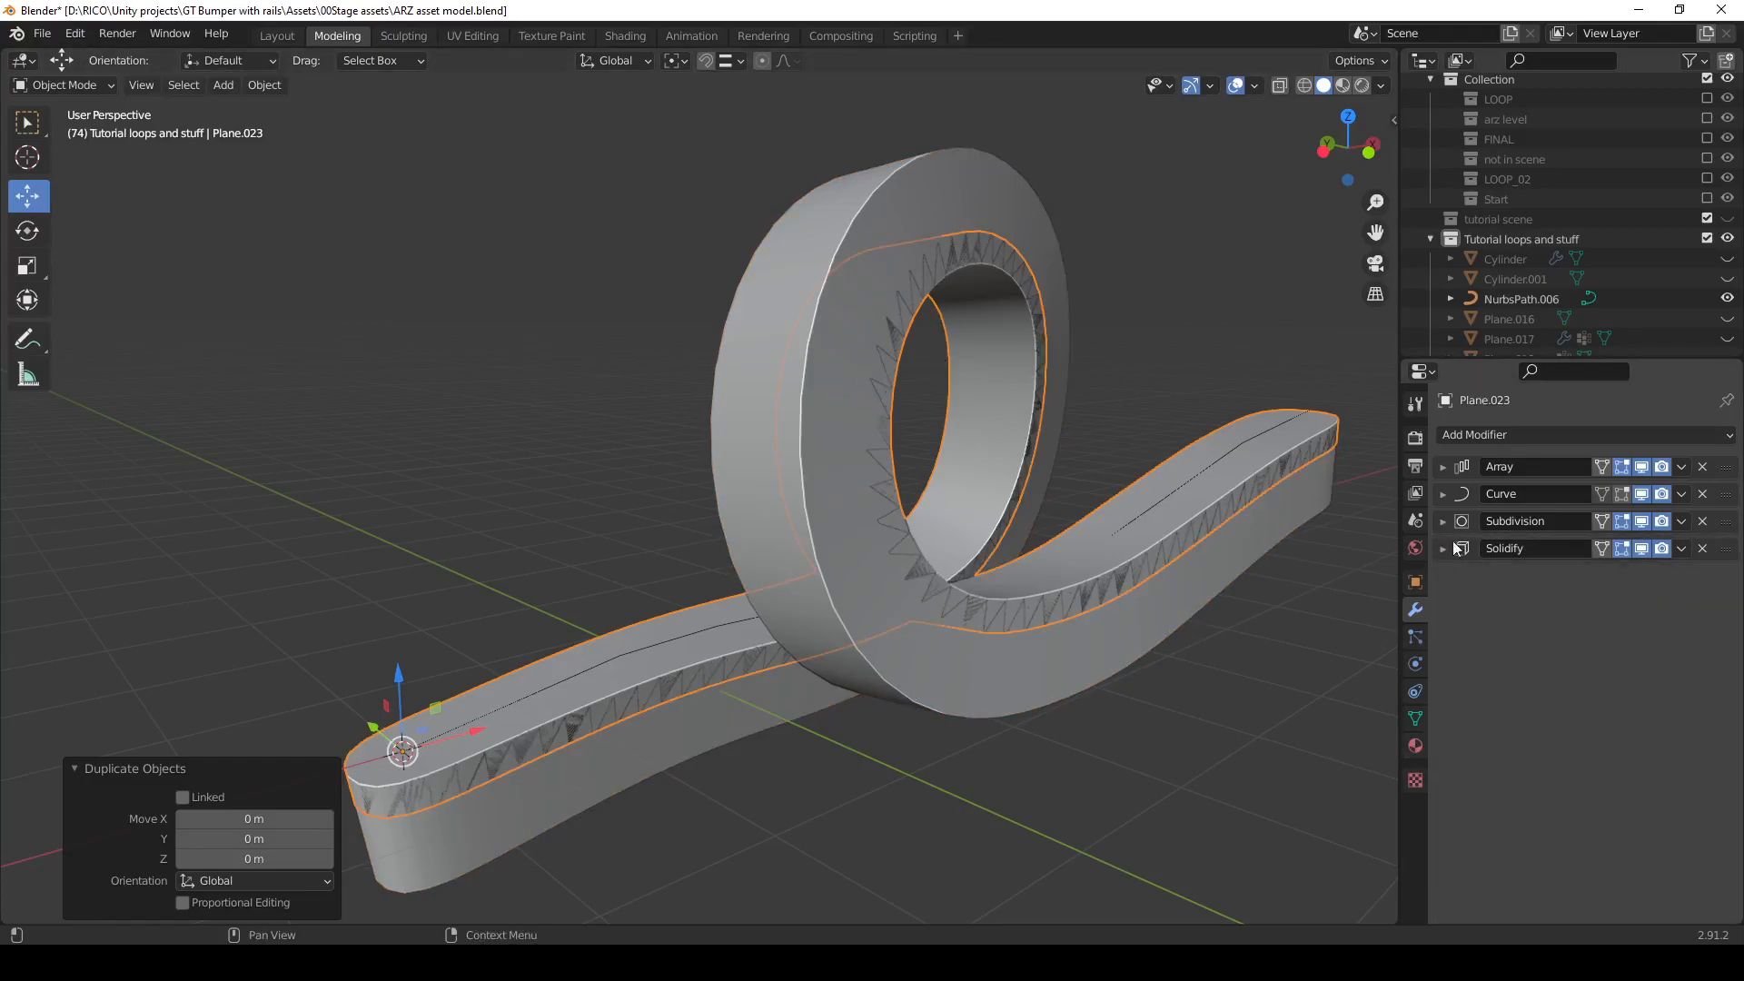
{"action": "left_click", "coordinate": [1530, 434]}
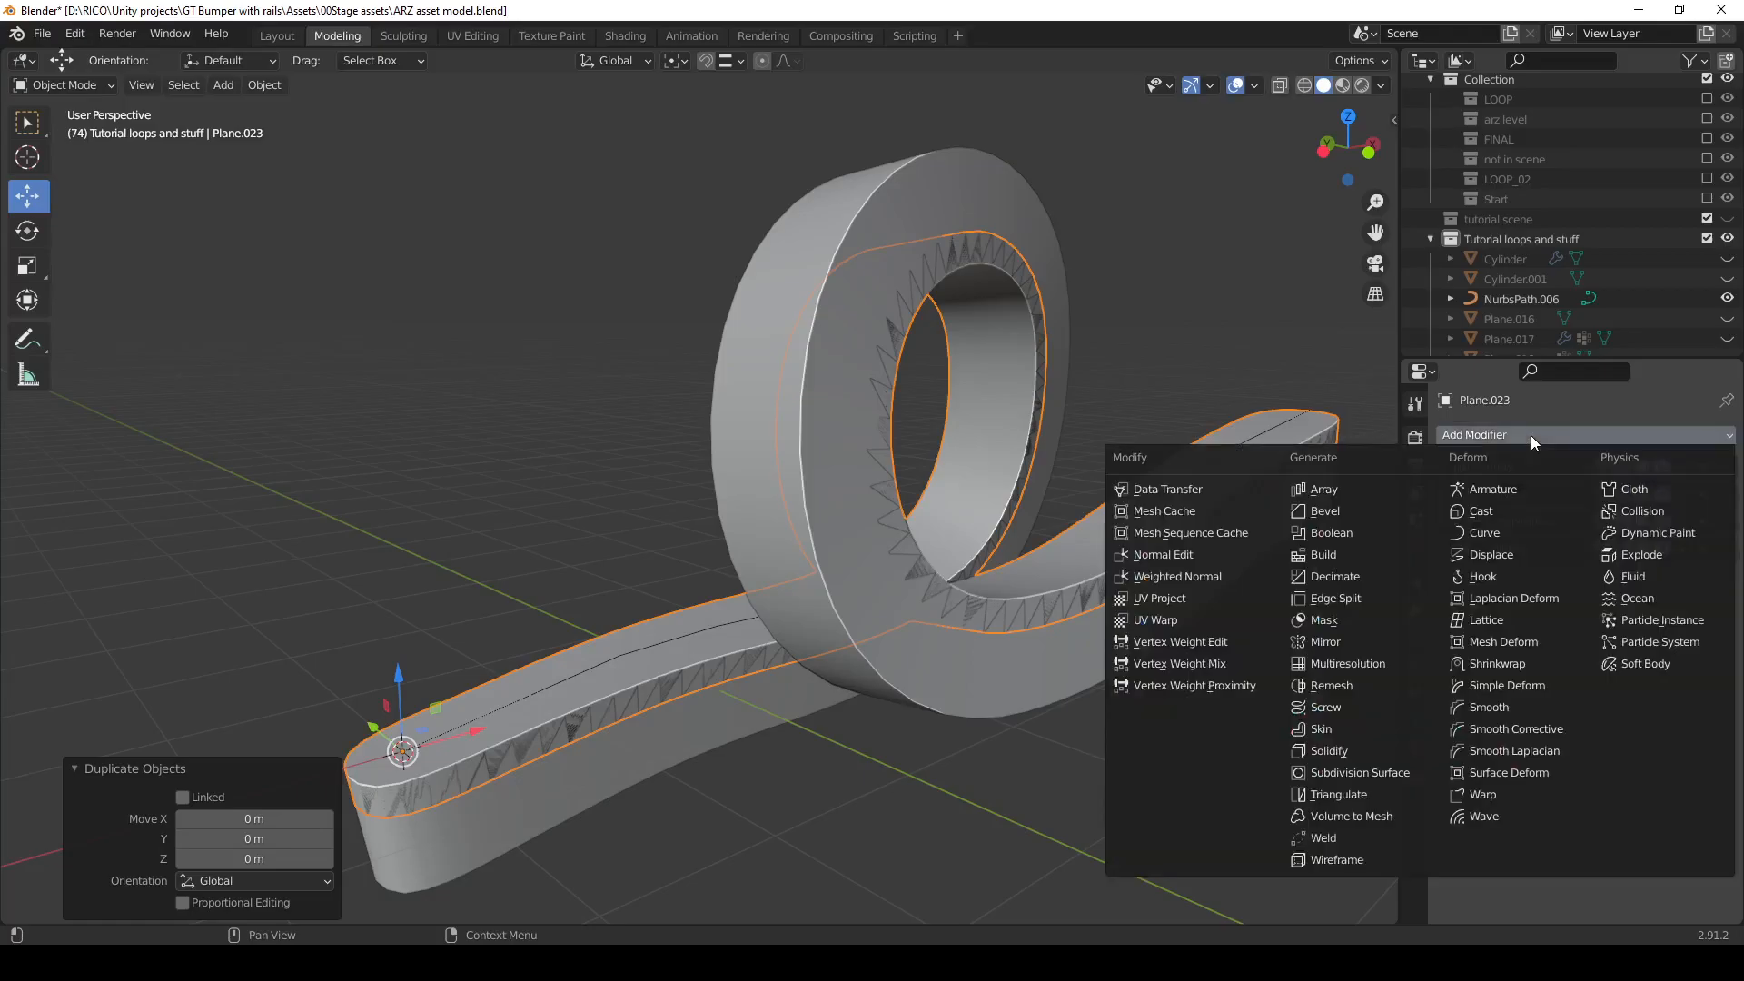
{"action": "left_click", "coordinate": [1513, 552]}
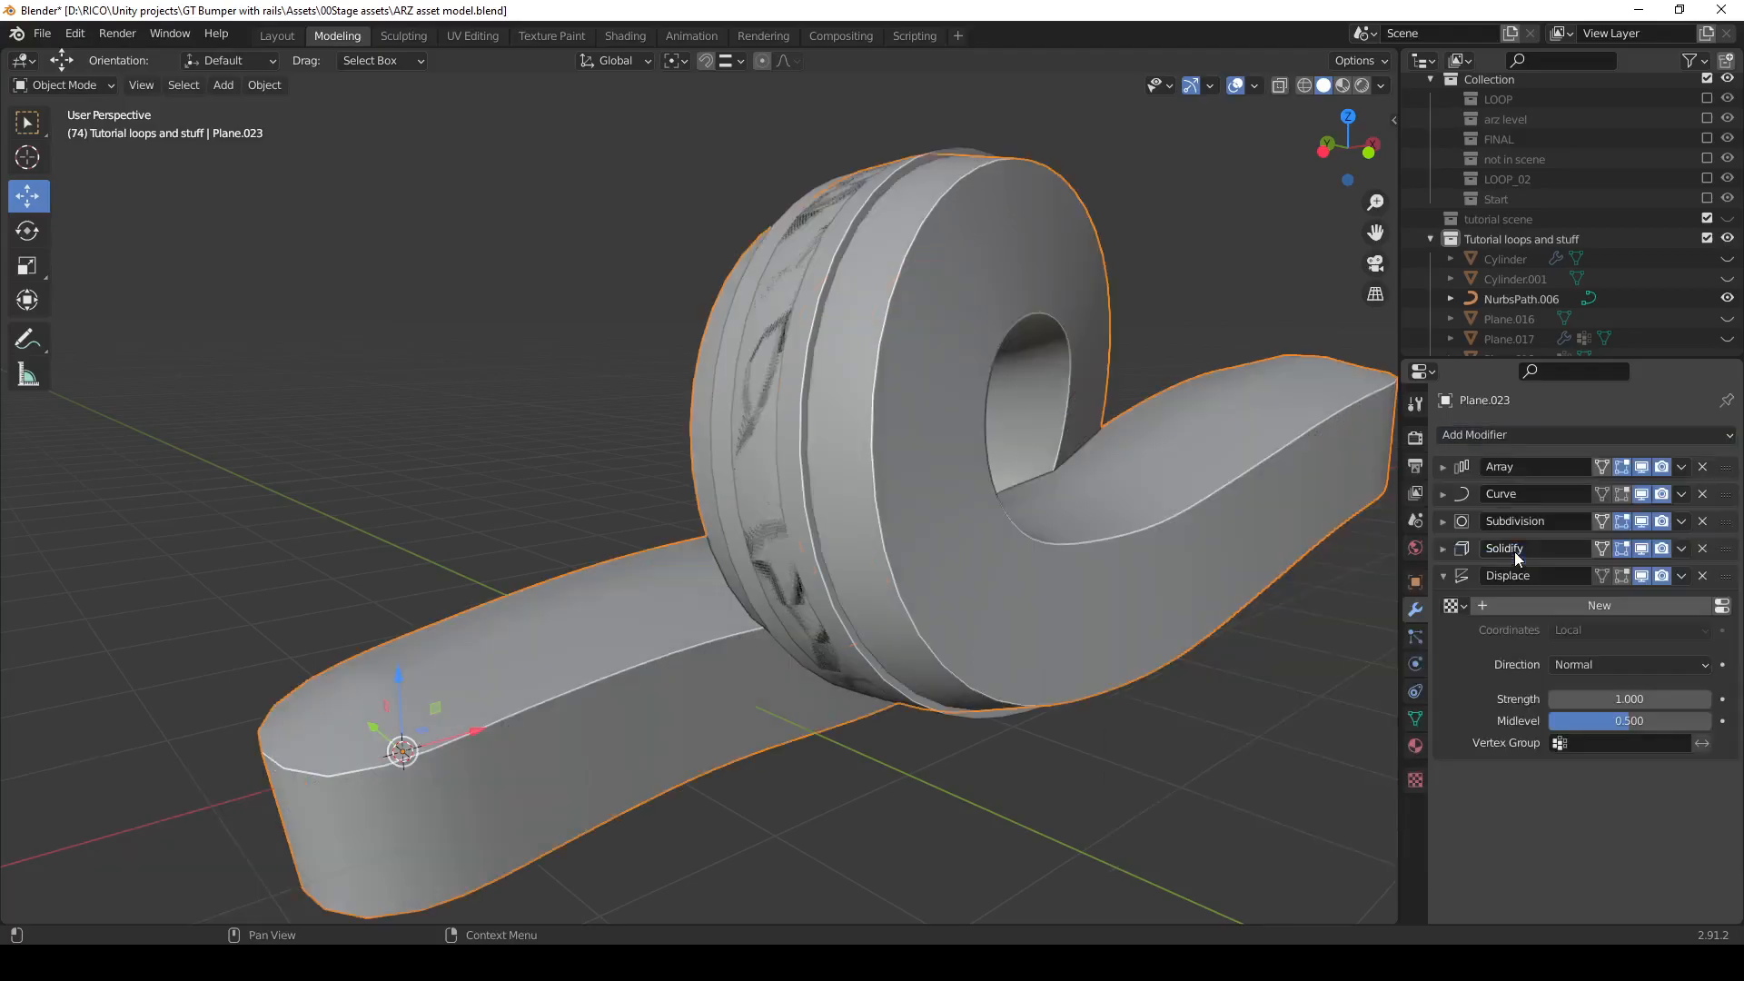
{"action": "mouse_move", "coordinate": [1621, 699]}
{"action": "left_mouse_down"}
{"action": "mouse_move", "coordinate": [1726, 700]}
{"action": "mouse_move", "coordinate": [1581, 699]}
{"action": "mouse_move", "coordinate": [1631, 699]}
{"action": "left_mouse_up"}
{"action": "left_click", "coordinate": [1631, 700]}
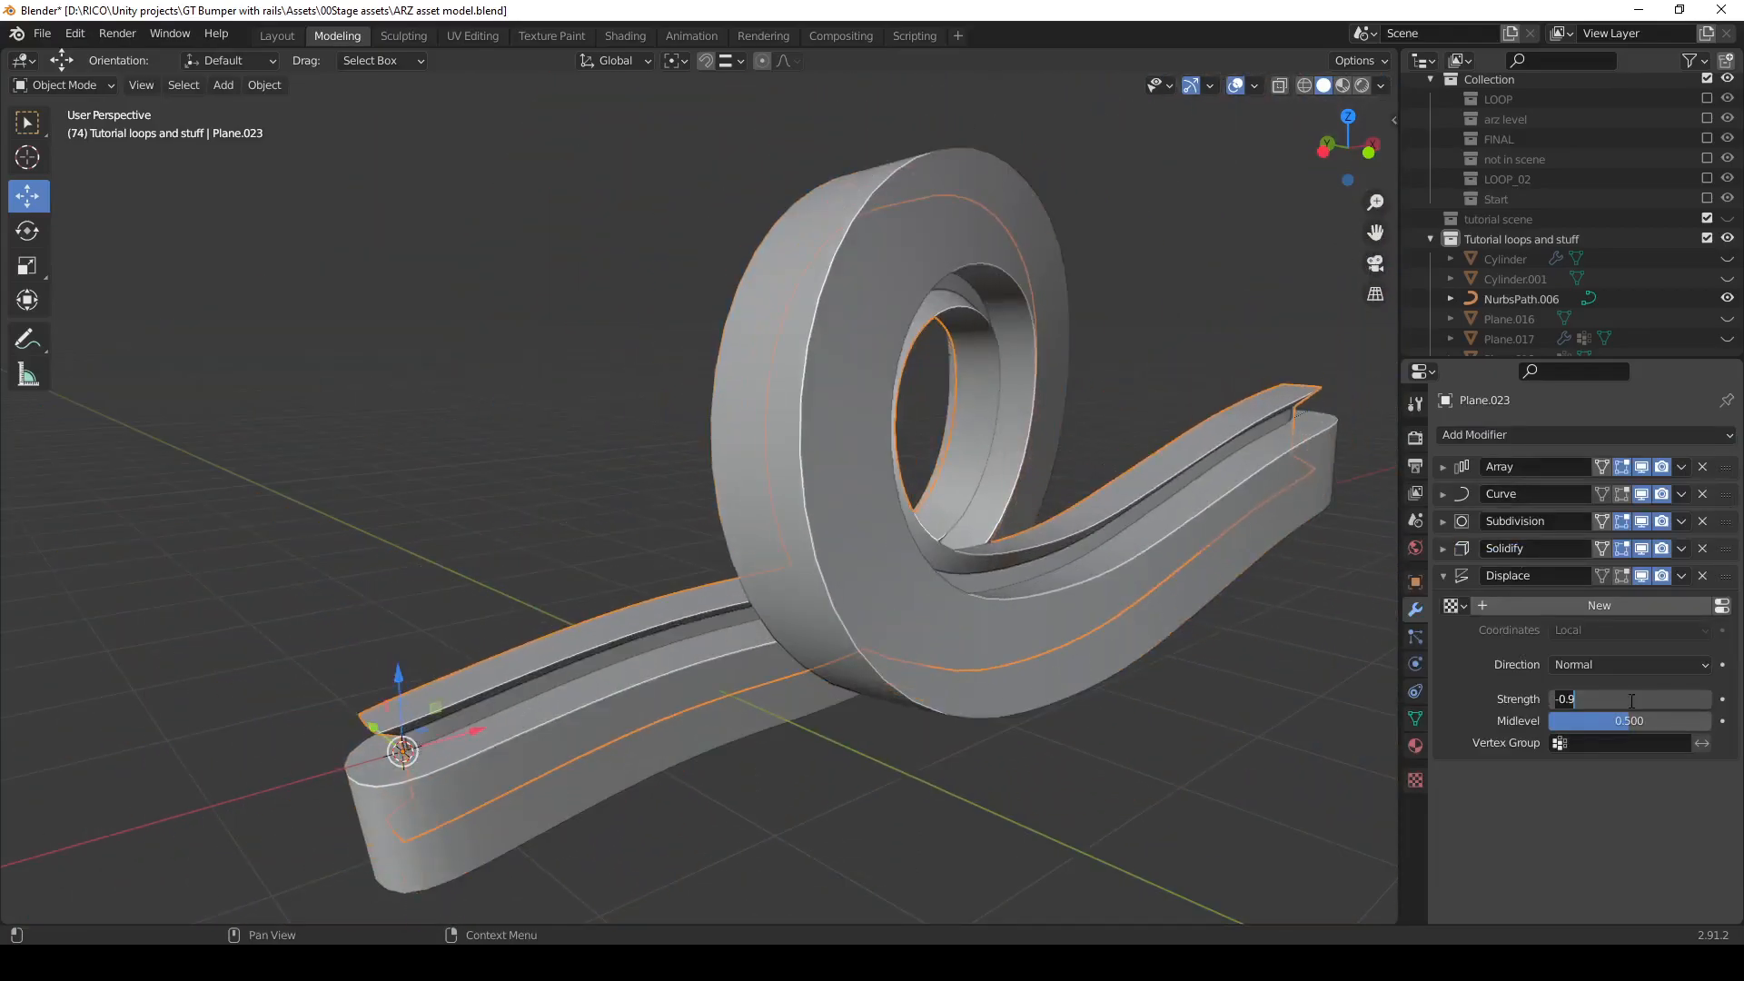
{"action": "type", "text": "0"}
{"action": "key", "text": "Return"}
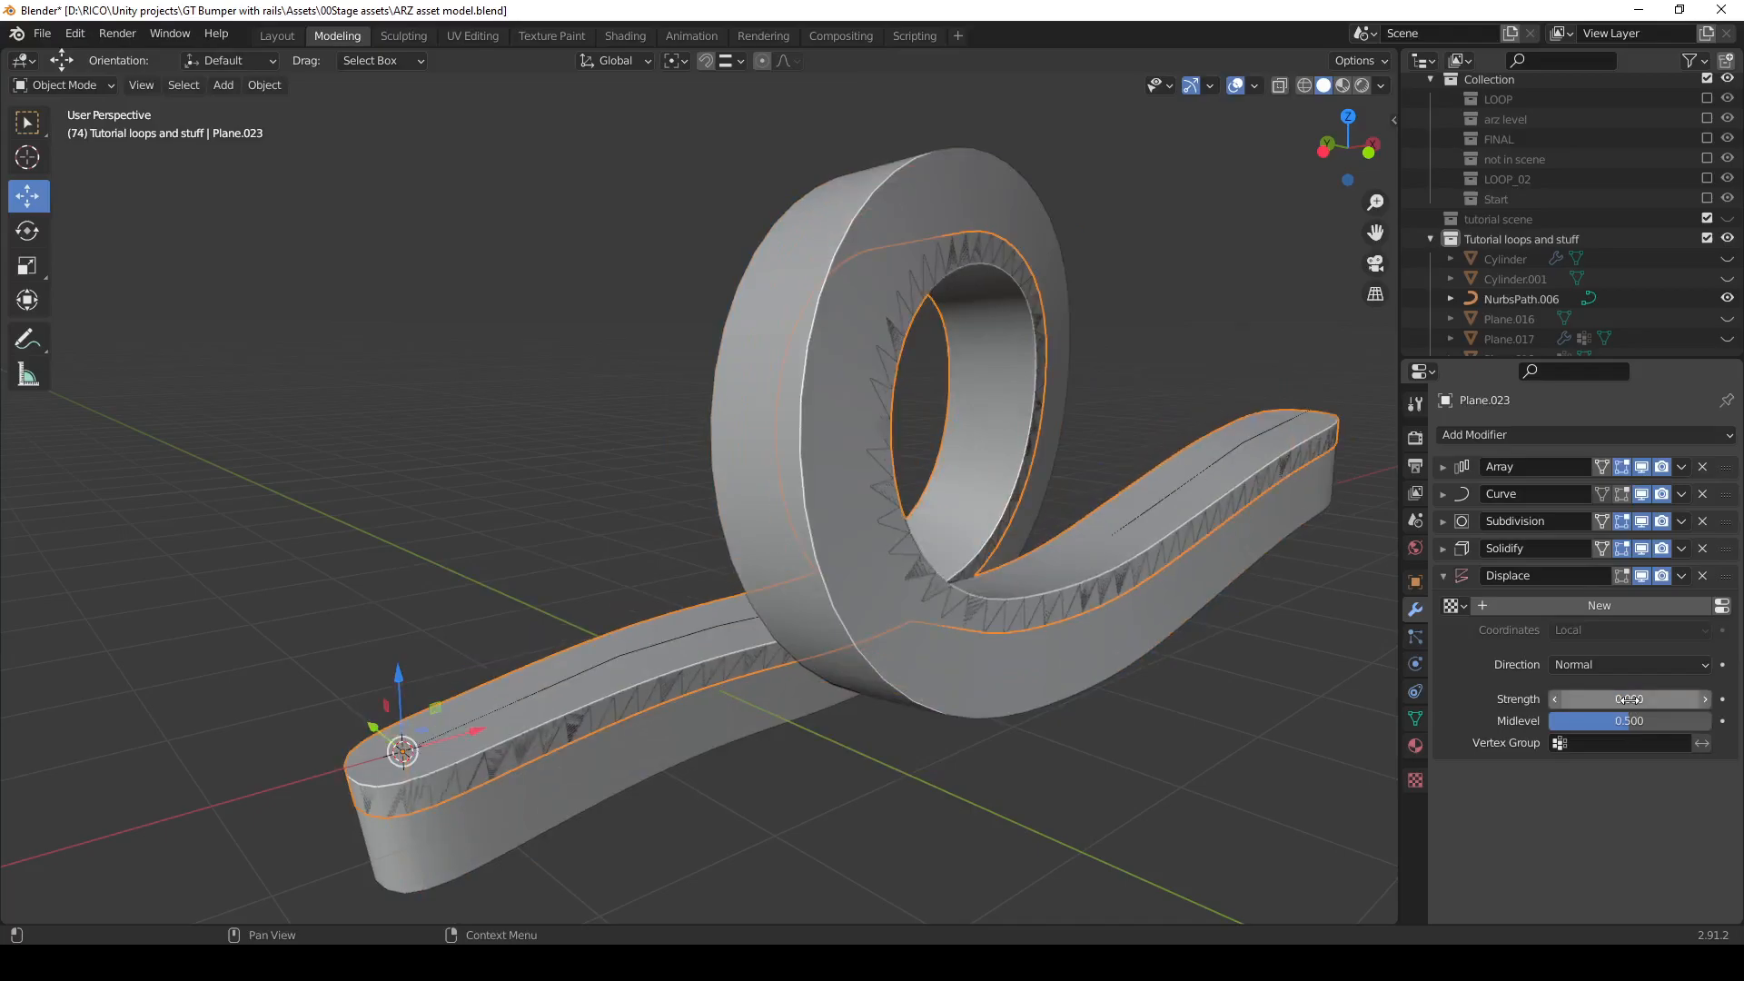
Set the duplicate's Displace strength to 0.170 and midlevel to 0.760, making it a wider top layer, and deselect it.
{"action": "left_click_drag", "start_coordinate": [1629, 699], "coordinate": [1645, 699]}
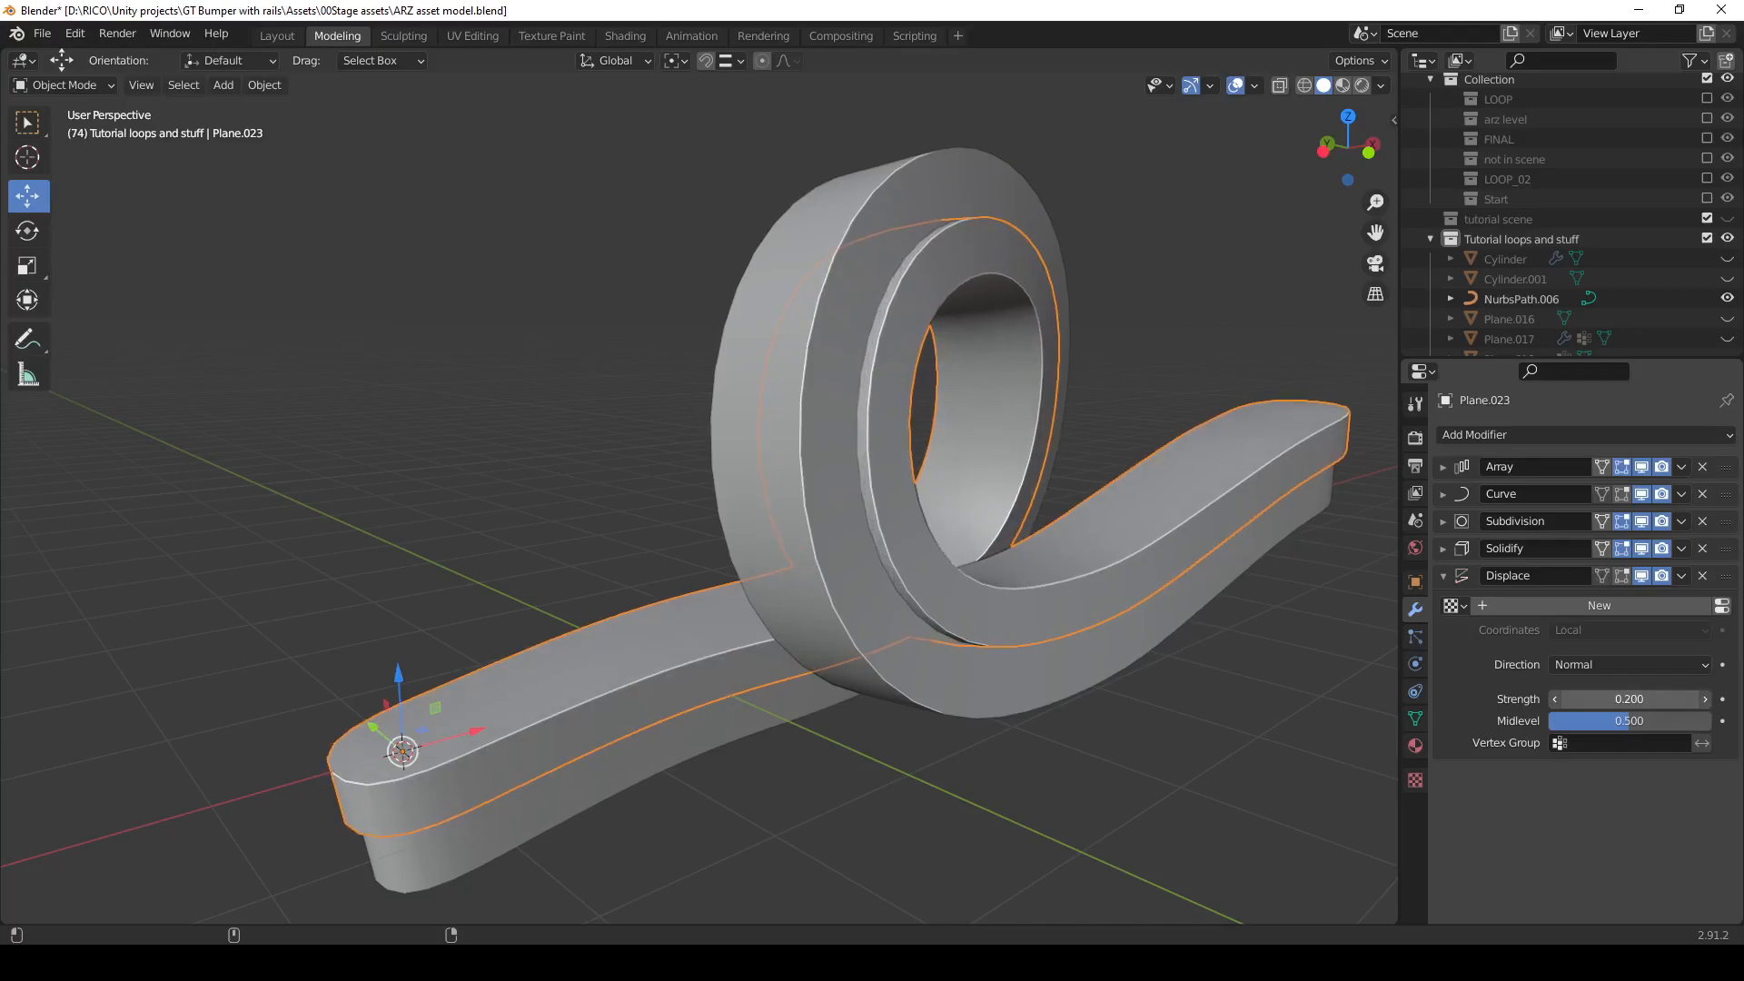
{"action": "left_click_drag", "start_coordinate": [1645, 699], "coordinate": [1621, 724]}
{"action": "middle_click_drag", "start_coordinate": [1301, 728], "coordinate": [1147, 704]}
{"action": "left_click", "coordinate": [1119, 765]}
{"action": "middle_click_drag", "start_coordinate": [1119, 765], "coordinate": [893, 368]}
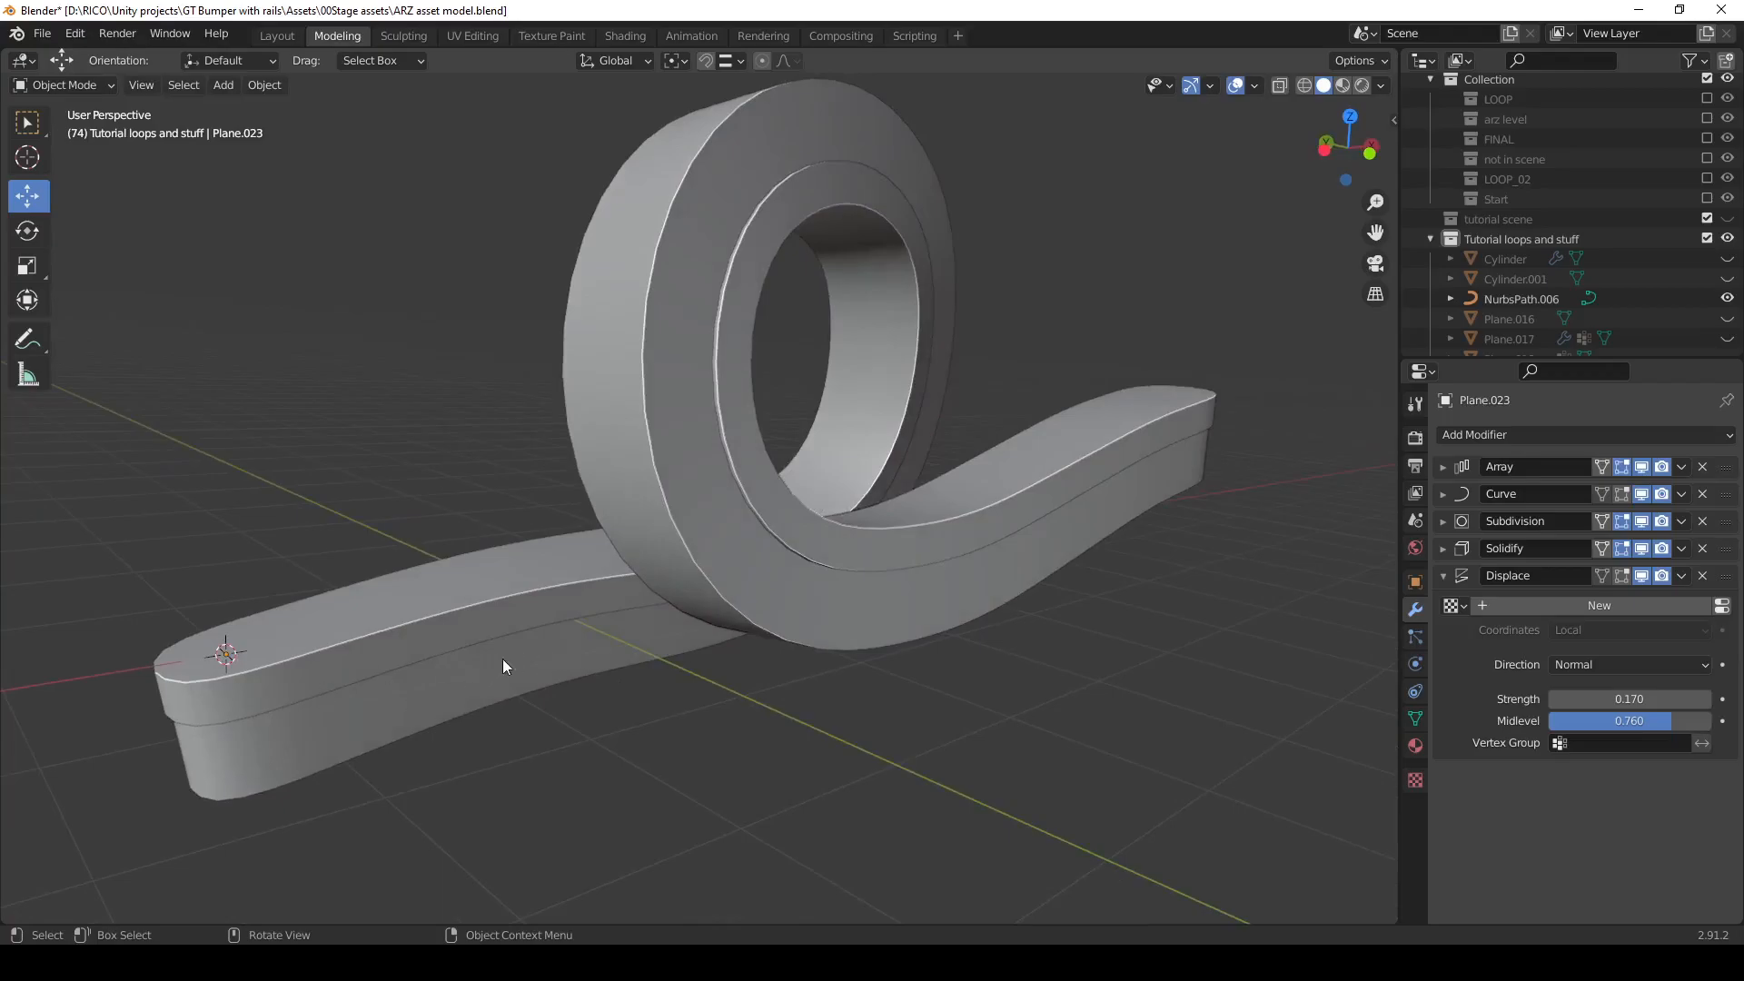
{"action": "middle_click_drag", "start_coordinate": [892, 476], "coordinate": [728, 617]}
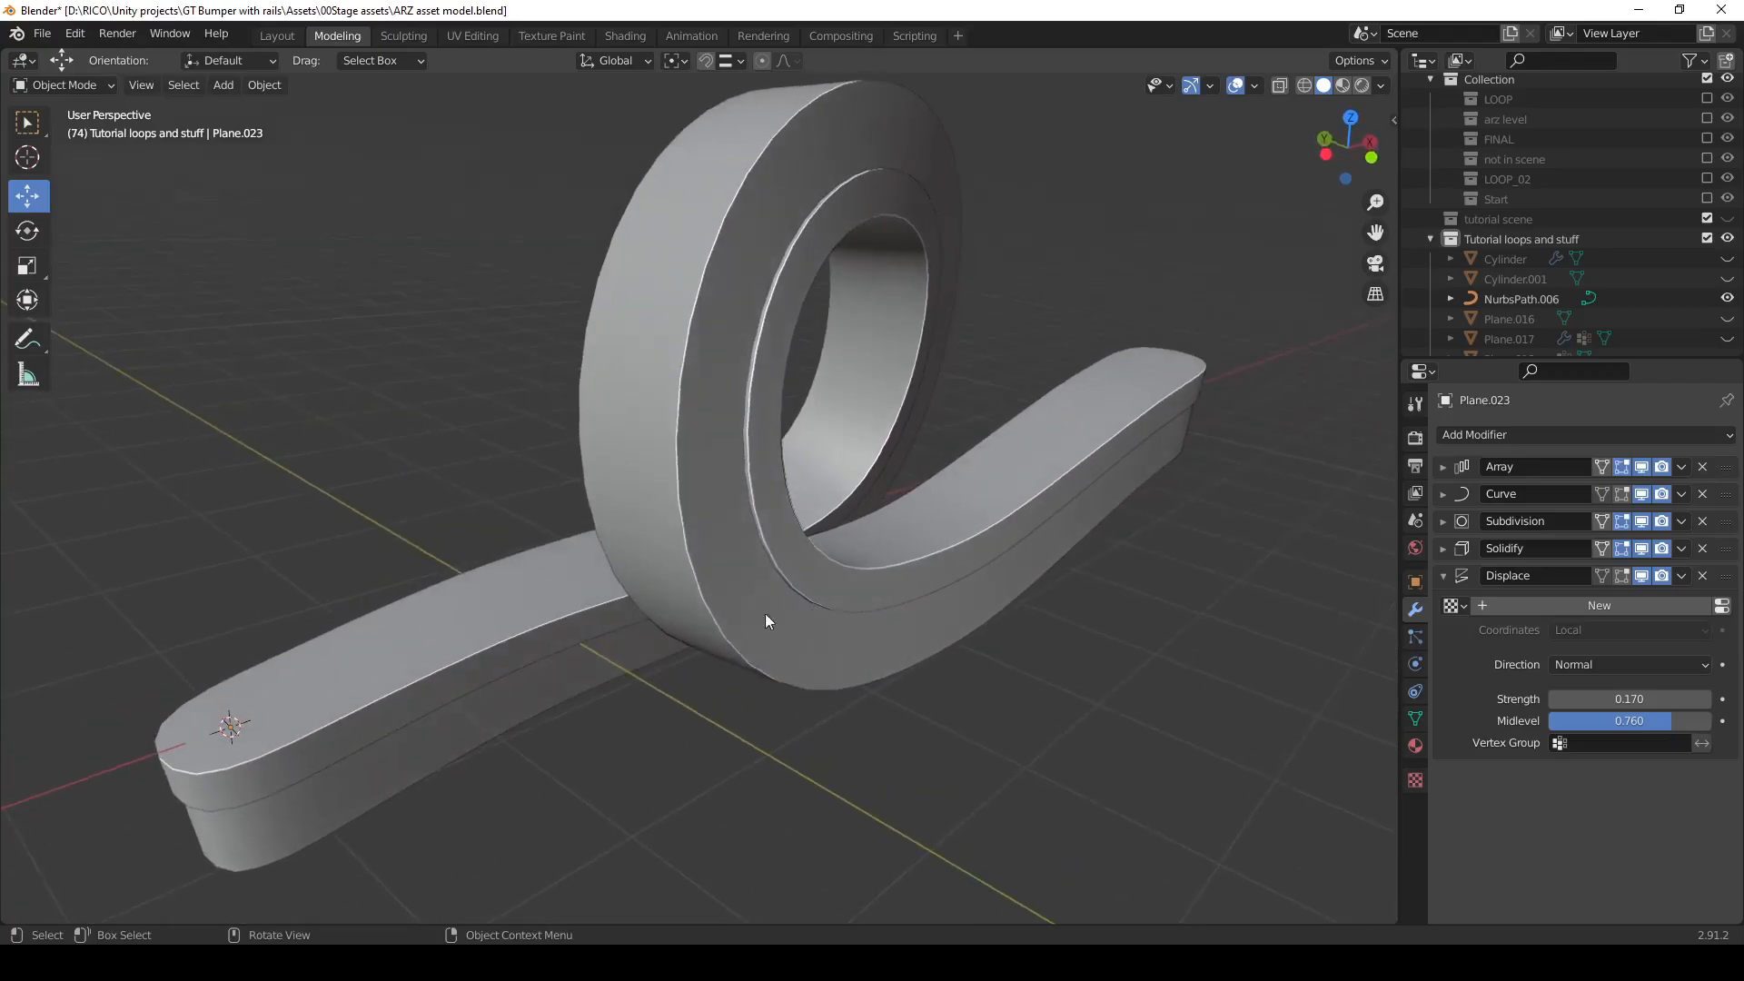
Open the NURBS path for editing and undo a trial move of its run-out end point.
{"action": "left_click", "coordinate": [1516, 299]}
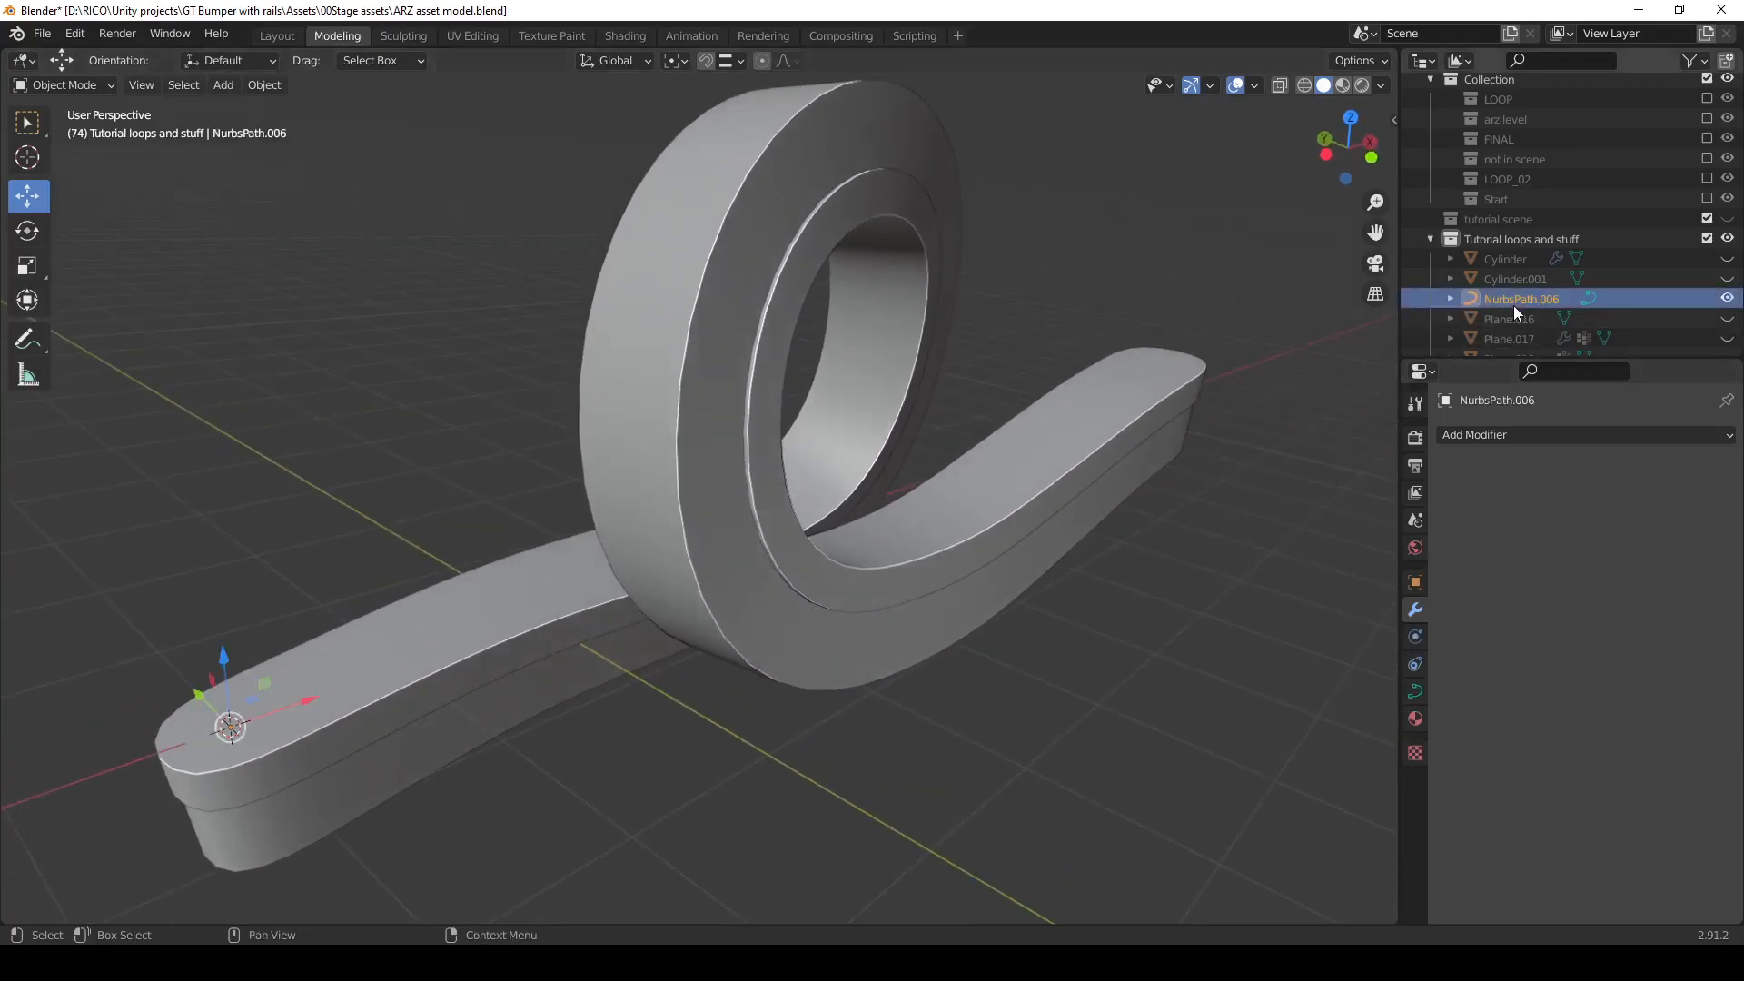
{"action": "middle_click_drag", "start_coordinate": [1045, 545], "coordinate": [663, 654]}
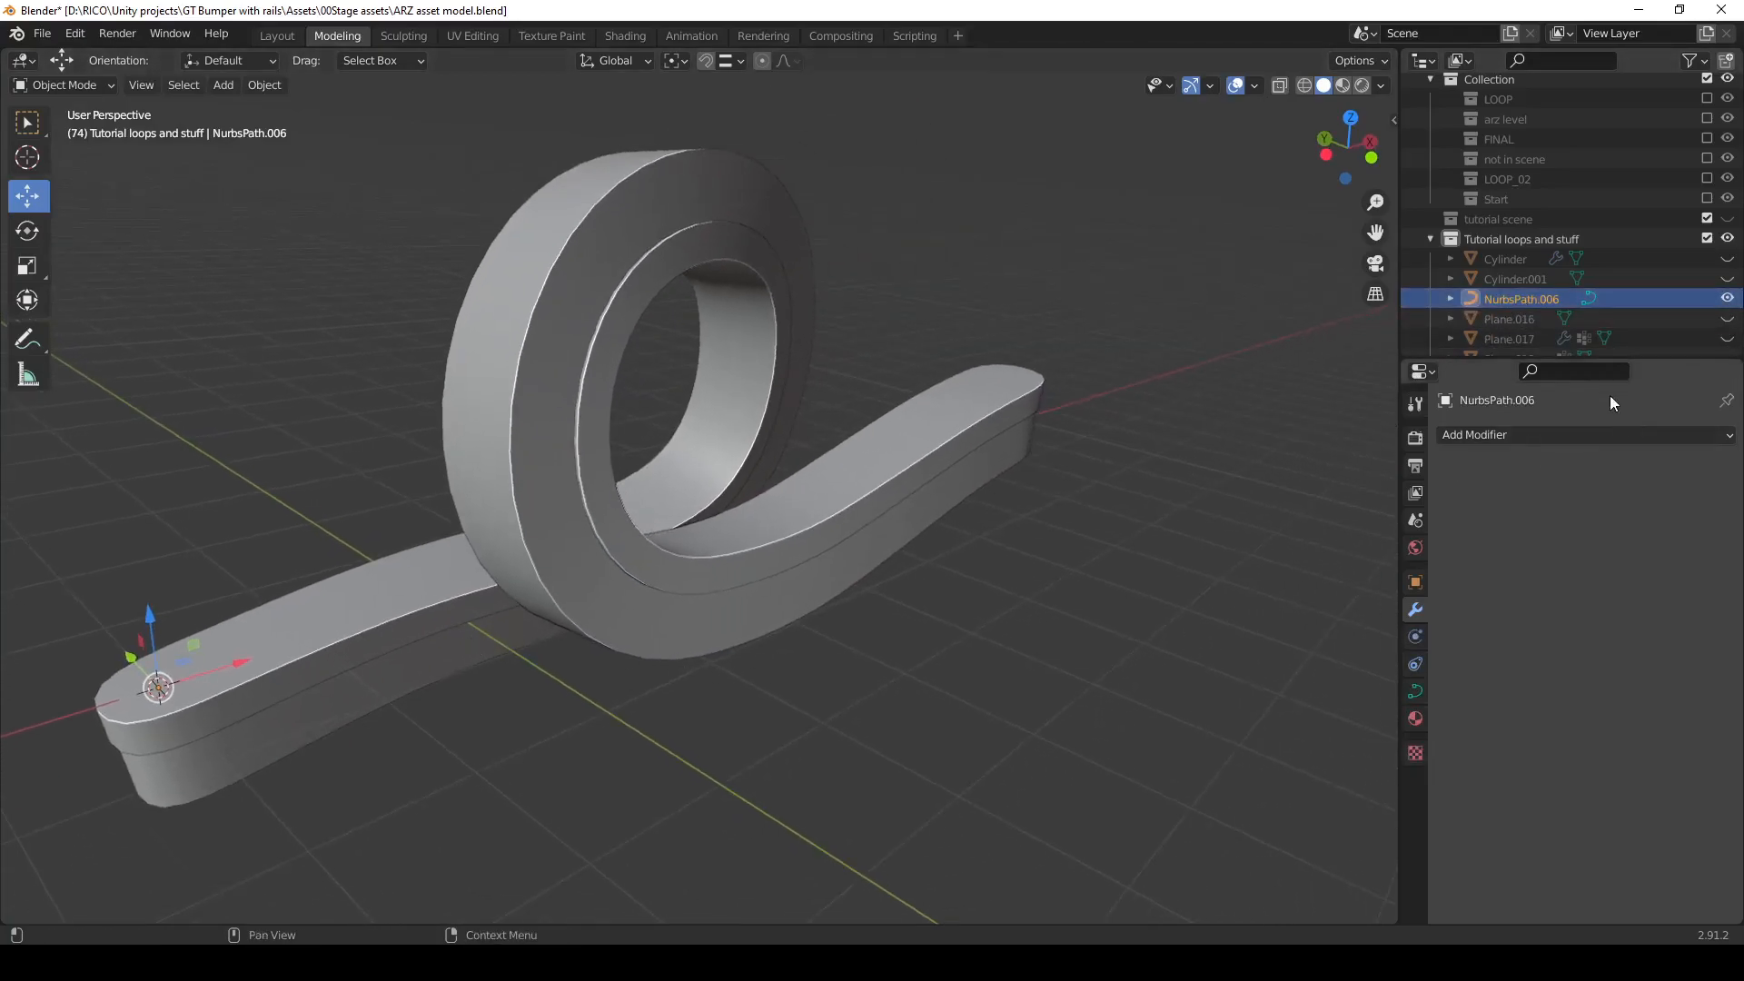
{"action": "key", "text": "Tab"}
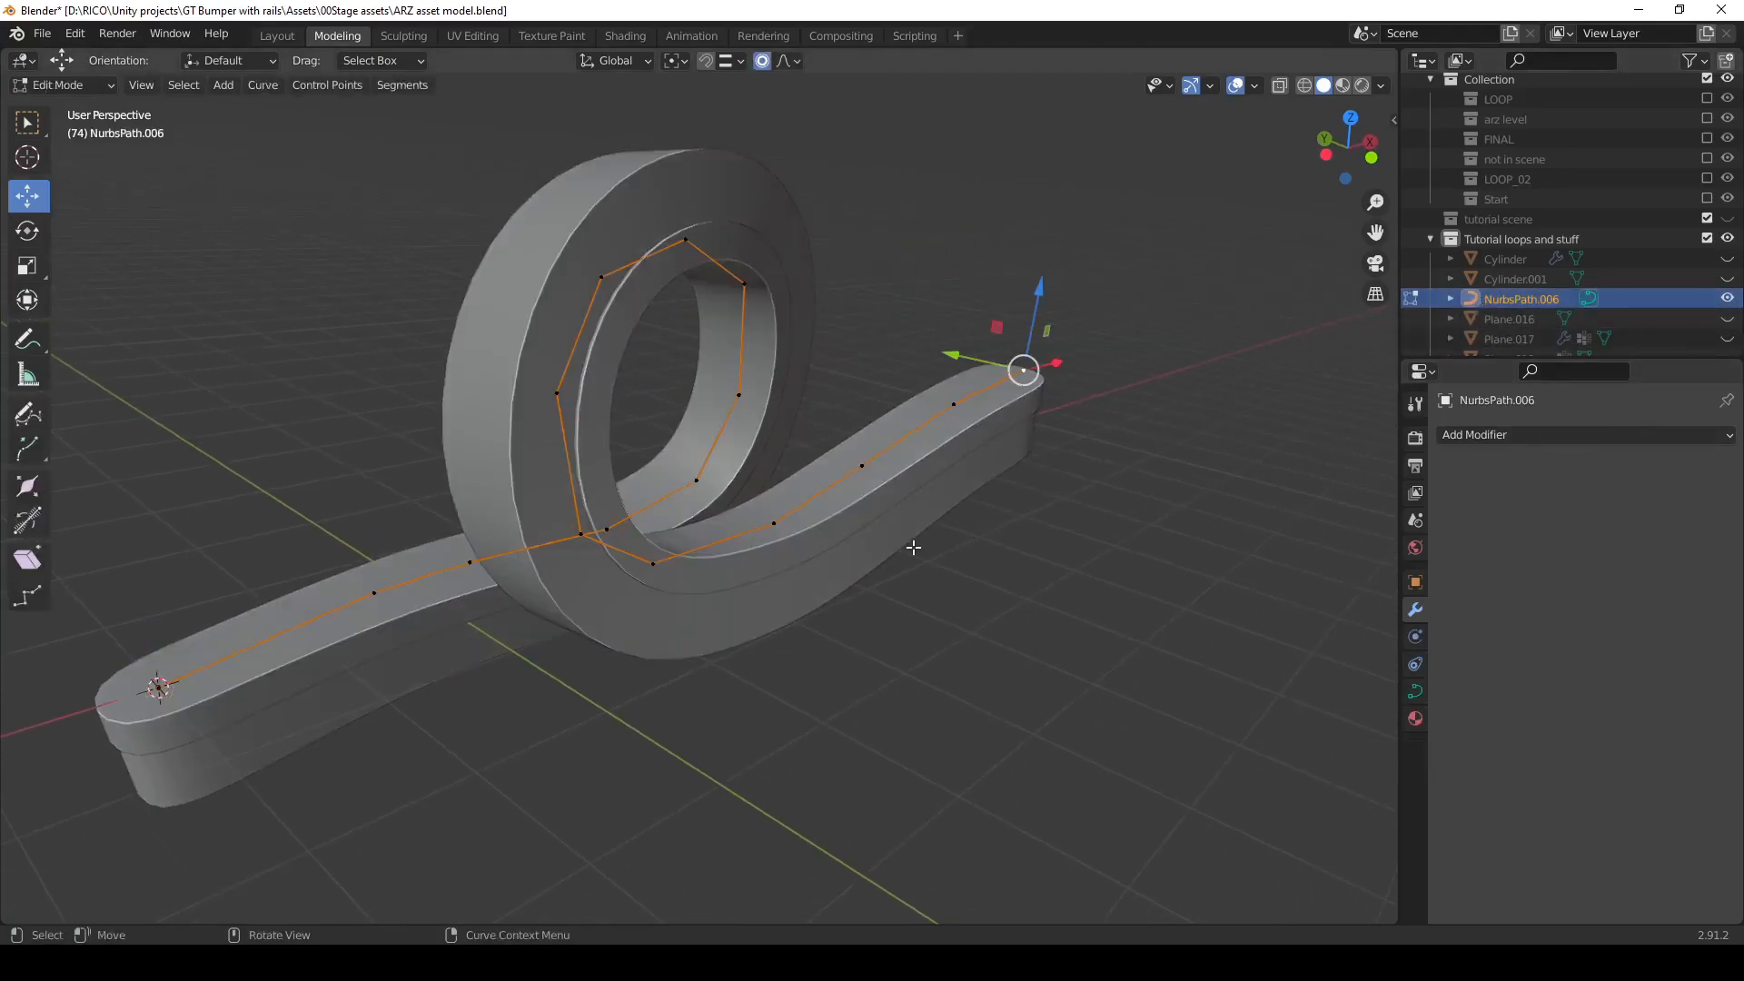
{"action": "scroll", "coordinate": [989, 470], "scroll_direction": "up", "scroll_amount": 3}
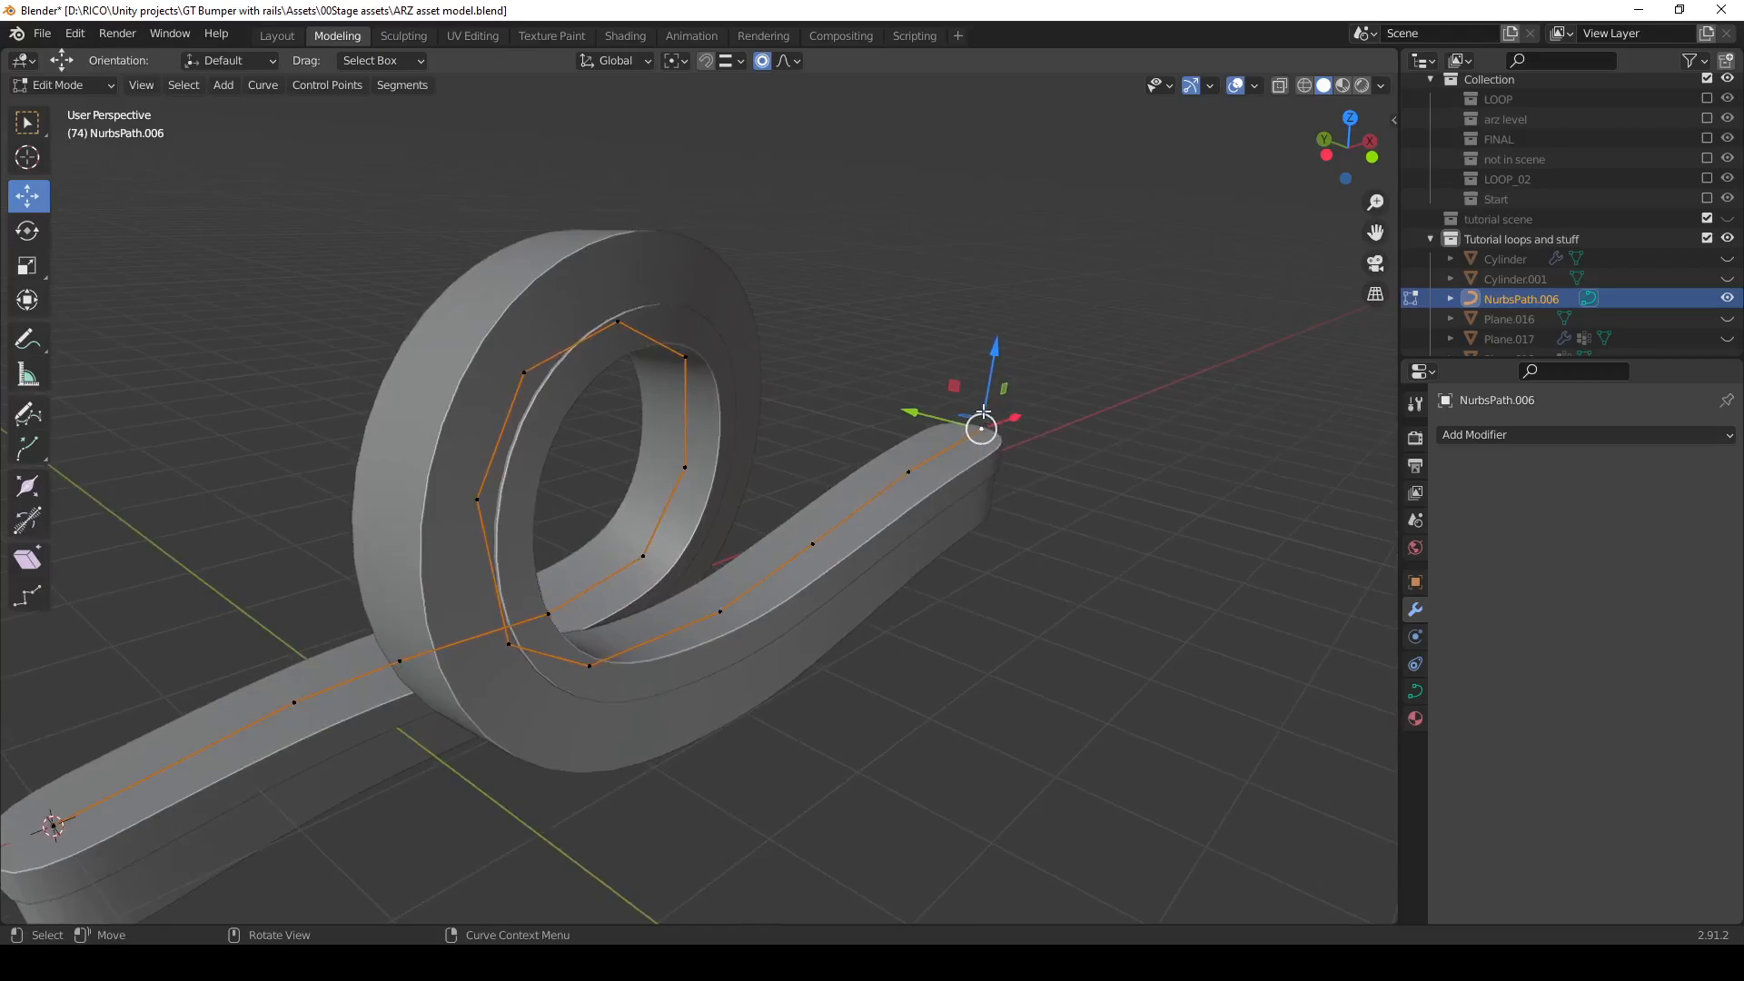
{"action": "left_click_drag", "start_coordinate": [984, 423], "coordinate": [1083, 444]}
{"action": "key", "text": "ctrl+z"}
{"action": "middle_click_drag", "start_coordinate": [1075, 453], "coordinate": [1078, 470]}
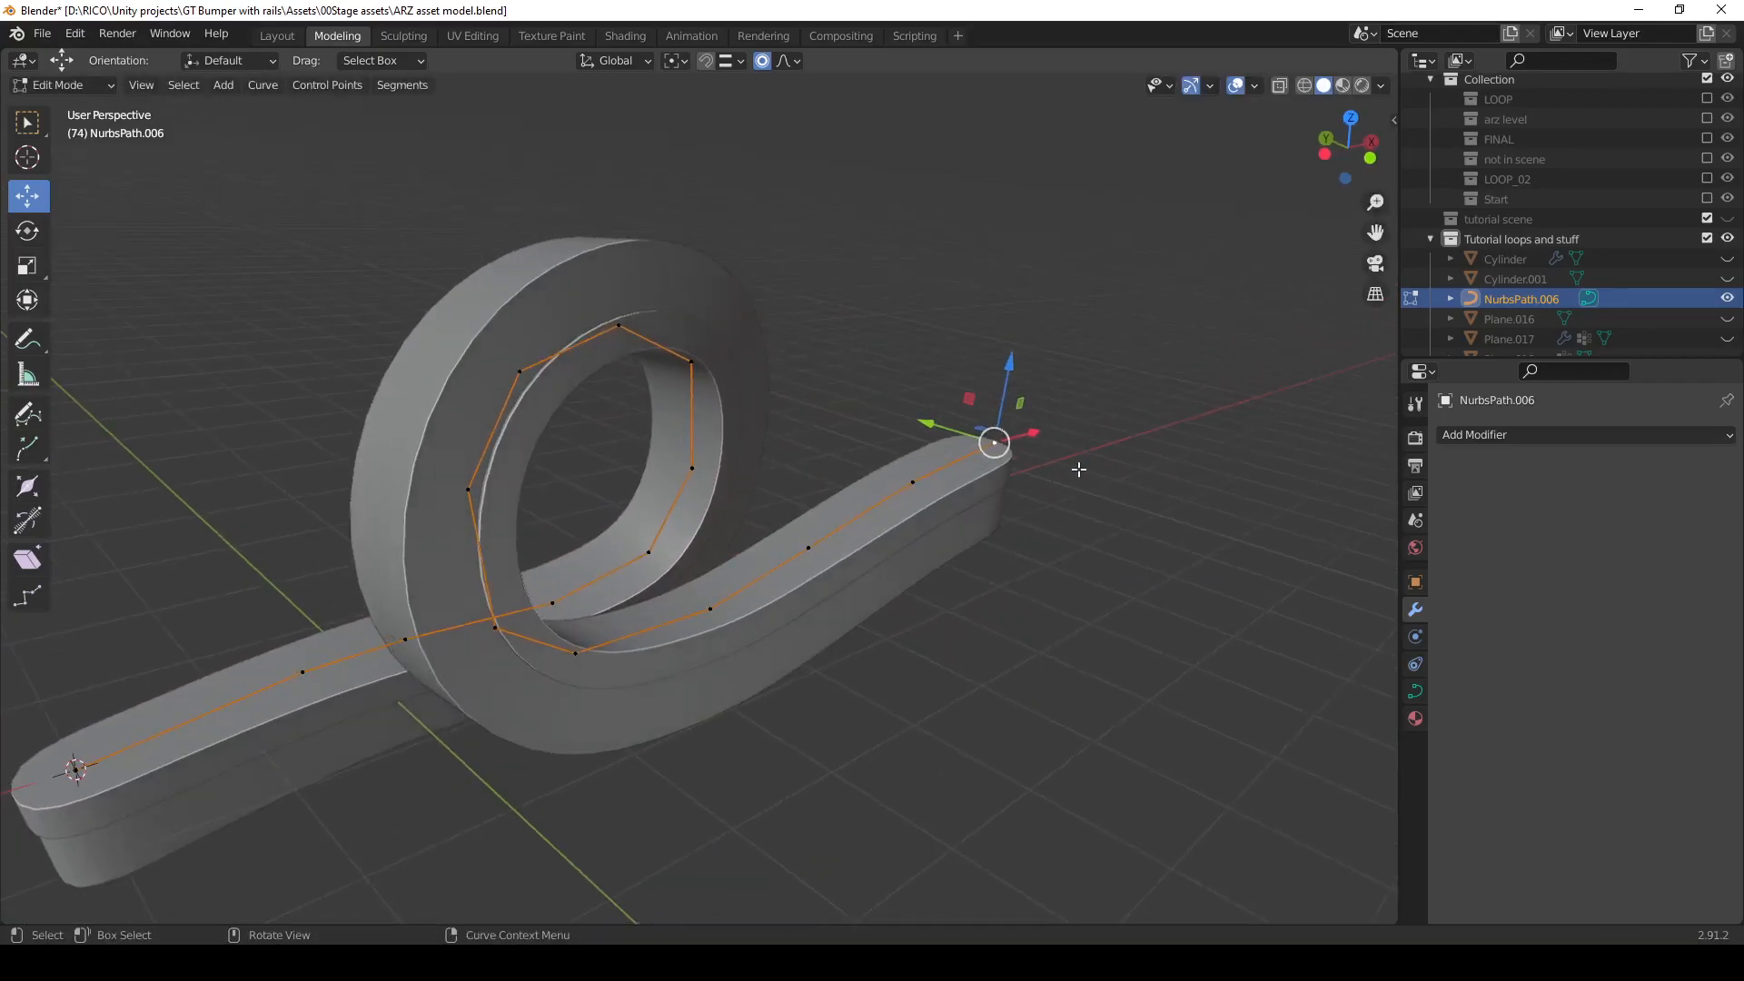
In front view, extend the path from its run-out end with three points forming a shallow dip to about X 10.8 m, Z 1.37 m.
{"action": "key", "text": "grave"}
{"action": "left_click", "coordinate": [970, 401]}
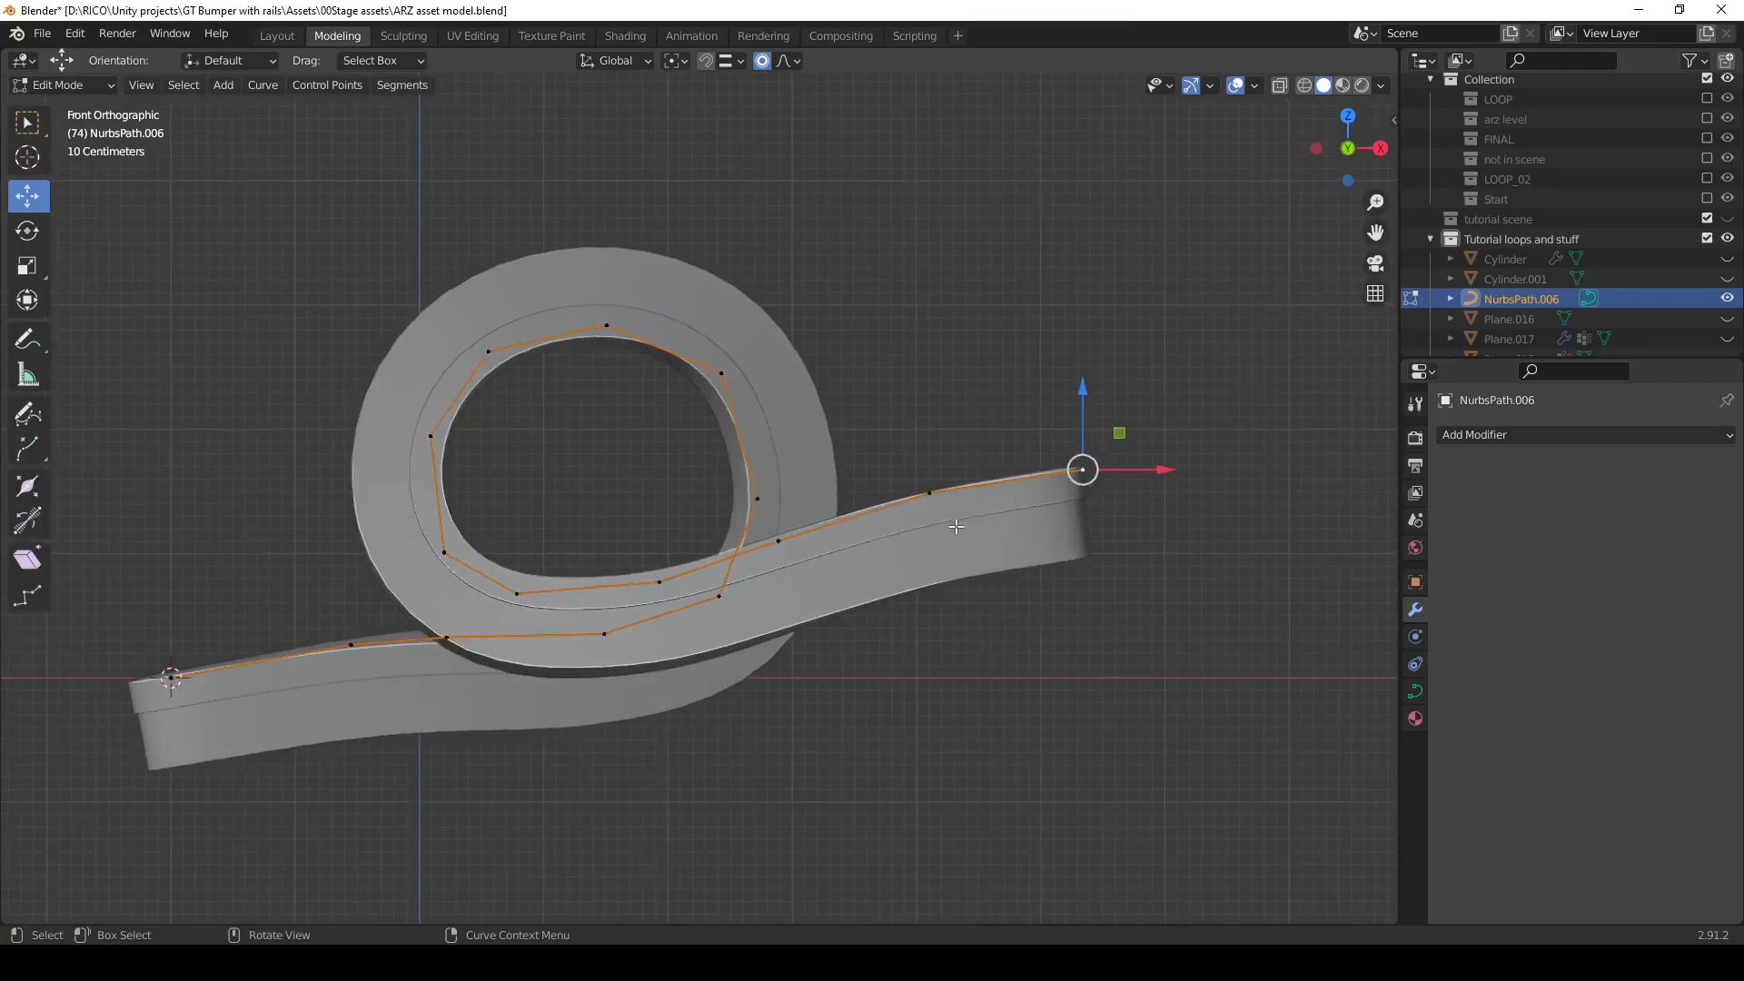
{"action": "scroll", "coordinate": [935, 472], "scroll_direction": "down", "scroll_amount": 3}
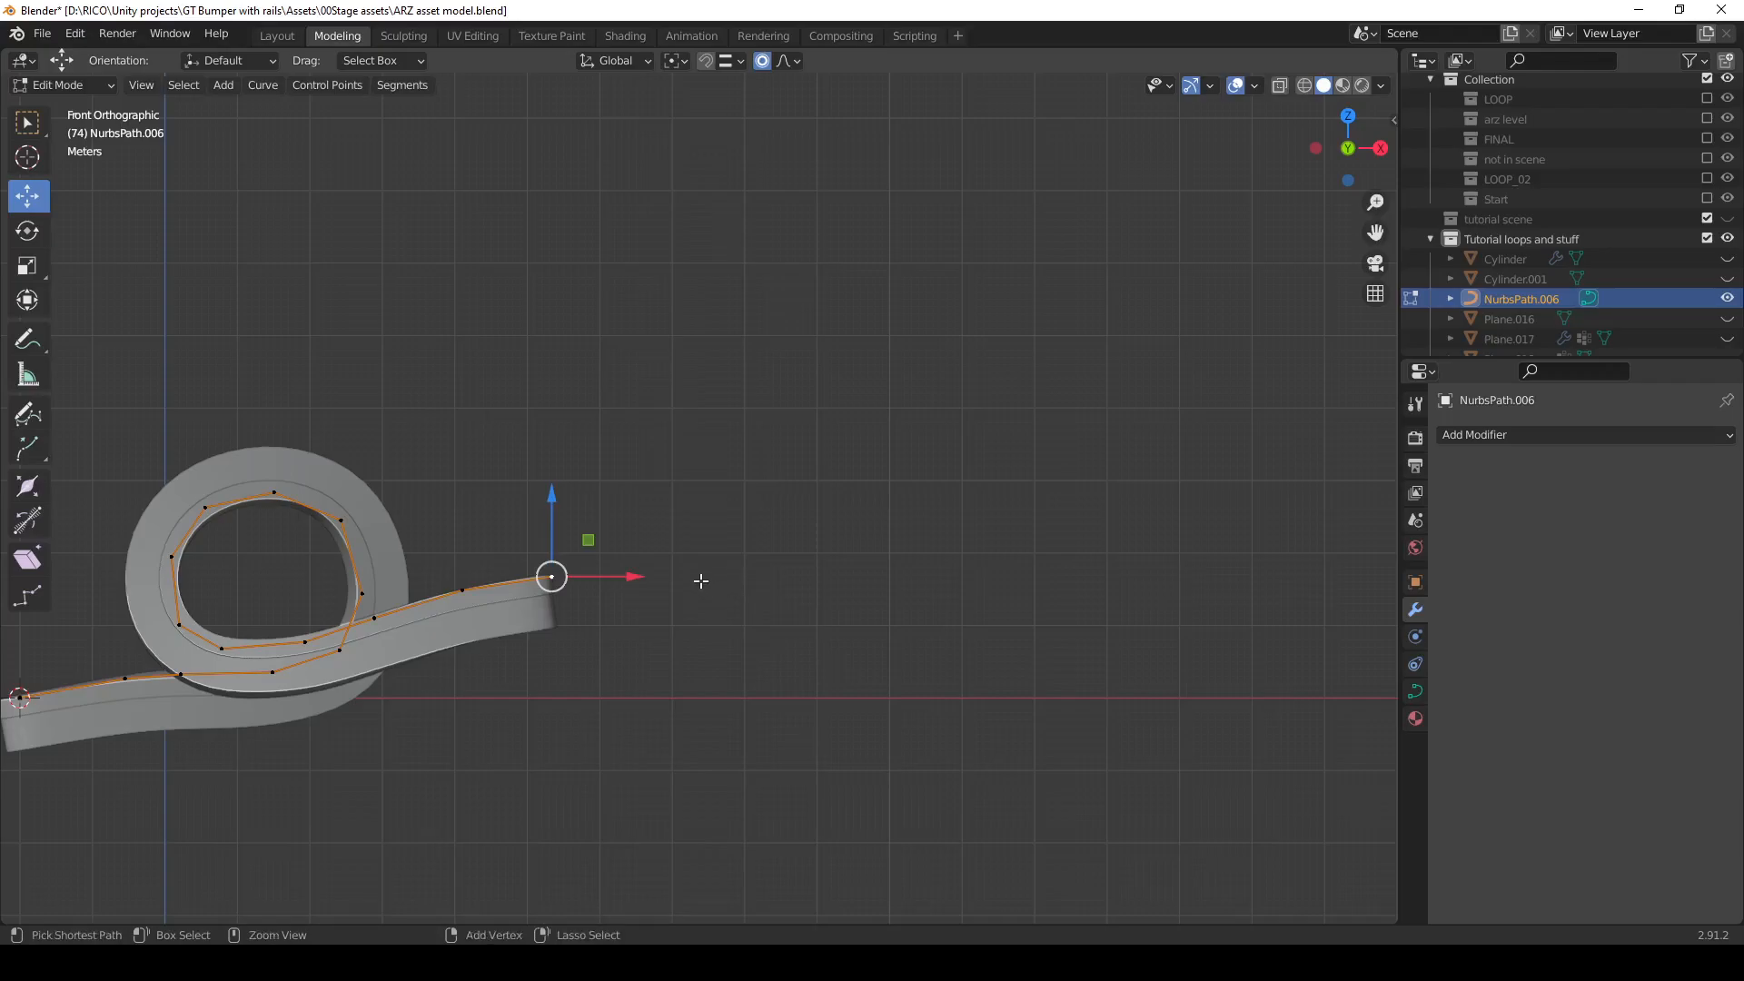
{"action": "right_click", "coordinate": [722, 598], "text": "ctrl"}
{"action": "right_click", "coordinate": [816, 641], "text": "ctrl"}
{"action": "right_click", "coordinate": [951, 598], "text": "ctrl"}
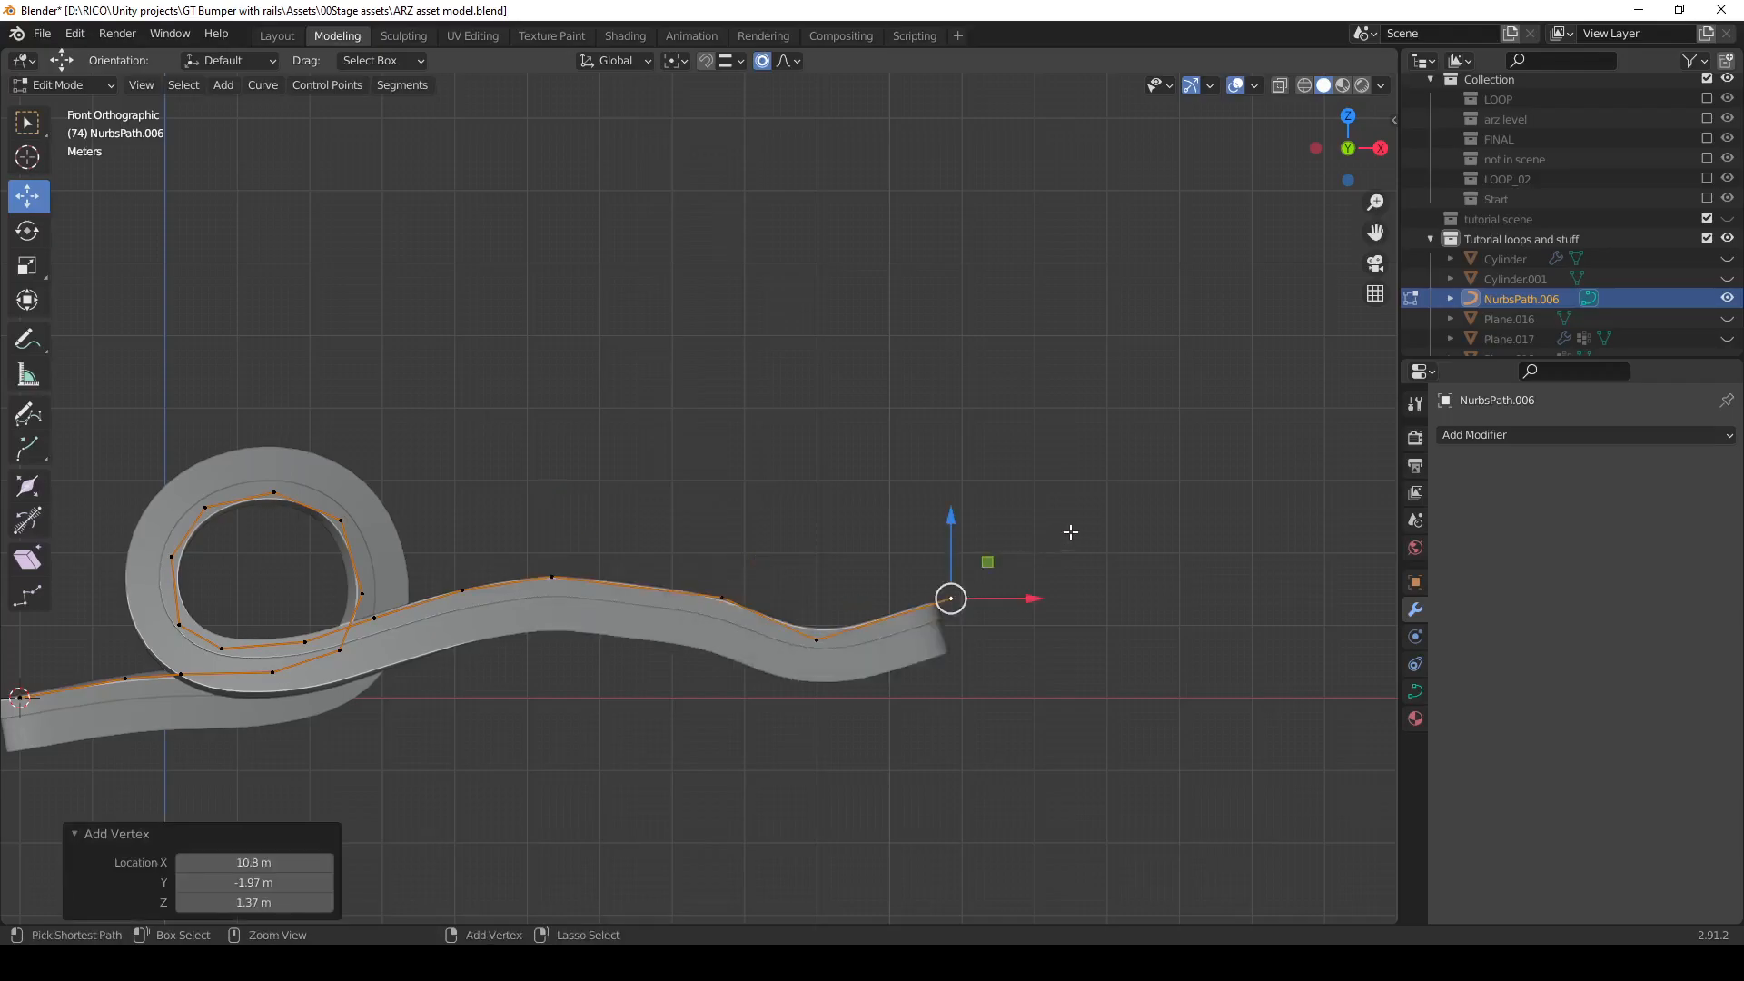
Add five more points to the path, climbing to about Z 5.5 m and levelling out, and return to Object Mode.
{"action": "right_click", "coordinate": [1038, 456], "text": "ctrl"}
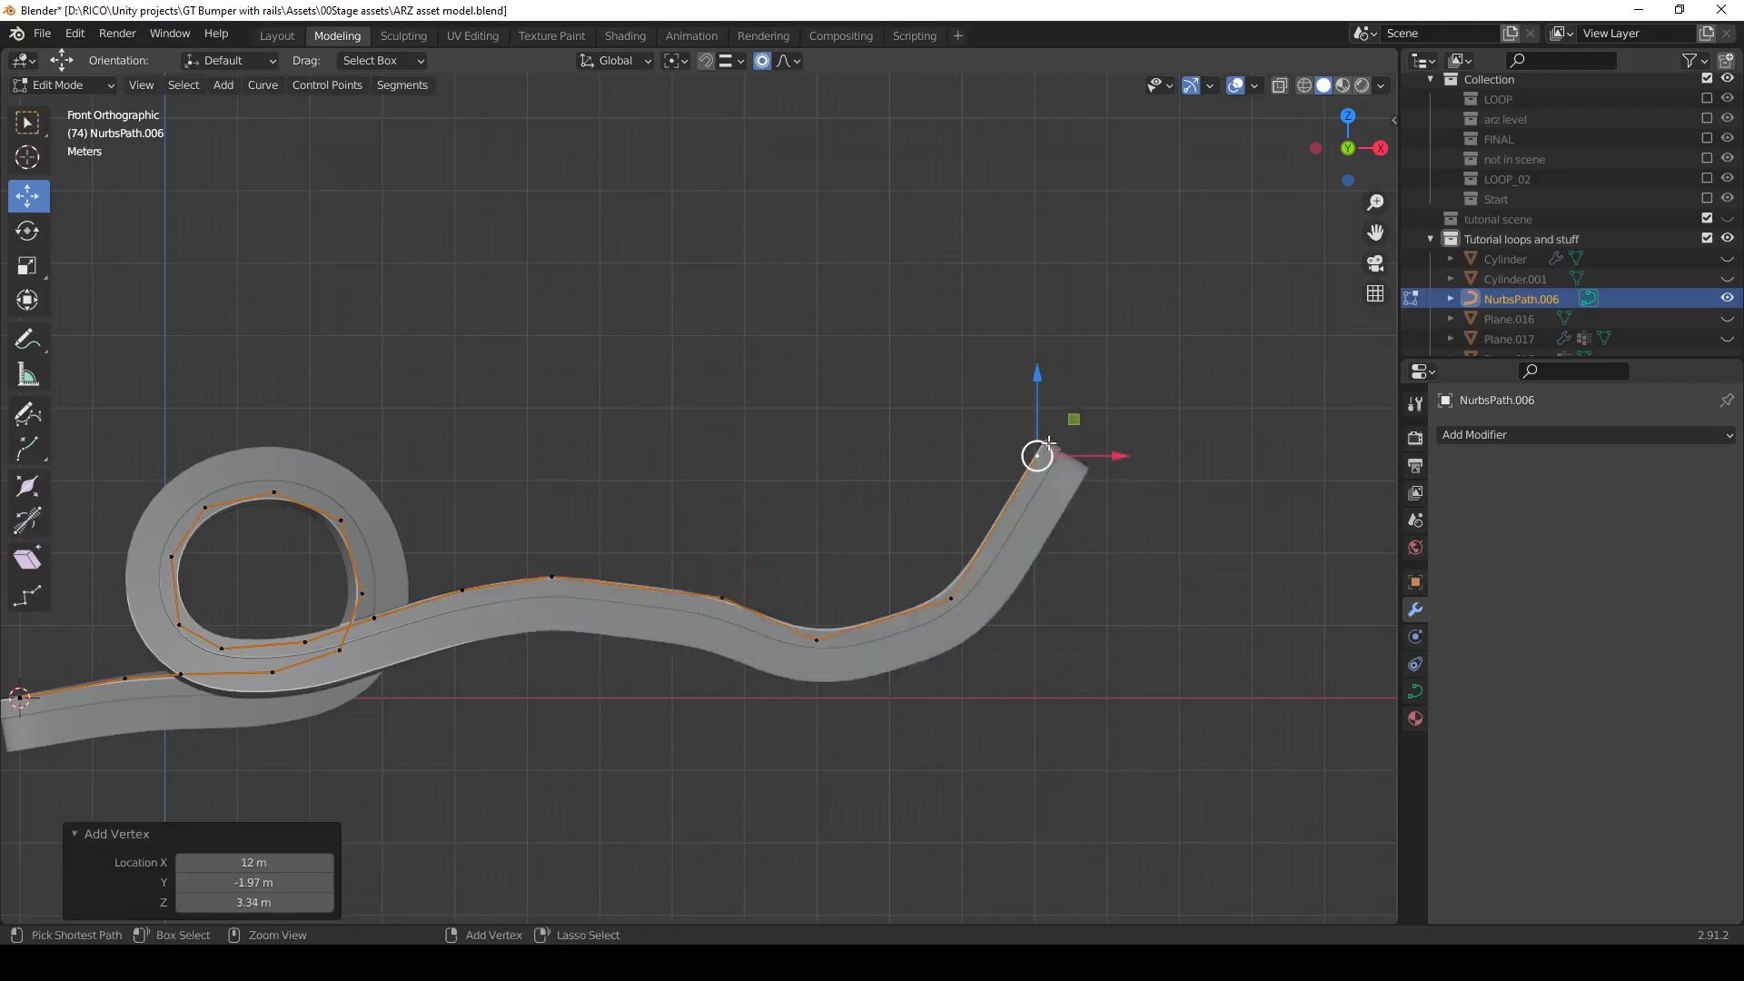
{"action": "right_click", "coordinate": [1102, 368], "text": "ctrl"}
{"action": "right_click", "coordinate": [1197, 307], "text": "ctrl"}
{"action": "right_click", "coordinate": [1279, 298], "text": "ctrl"}
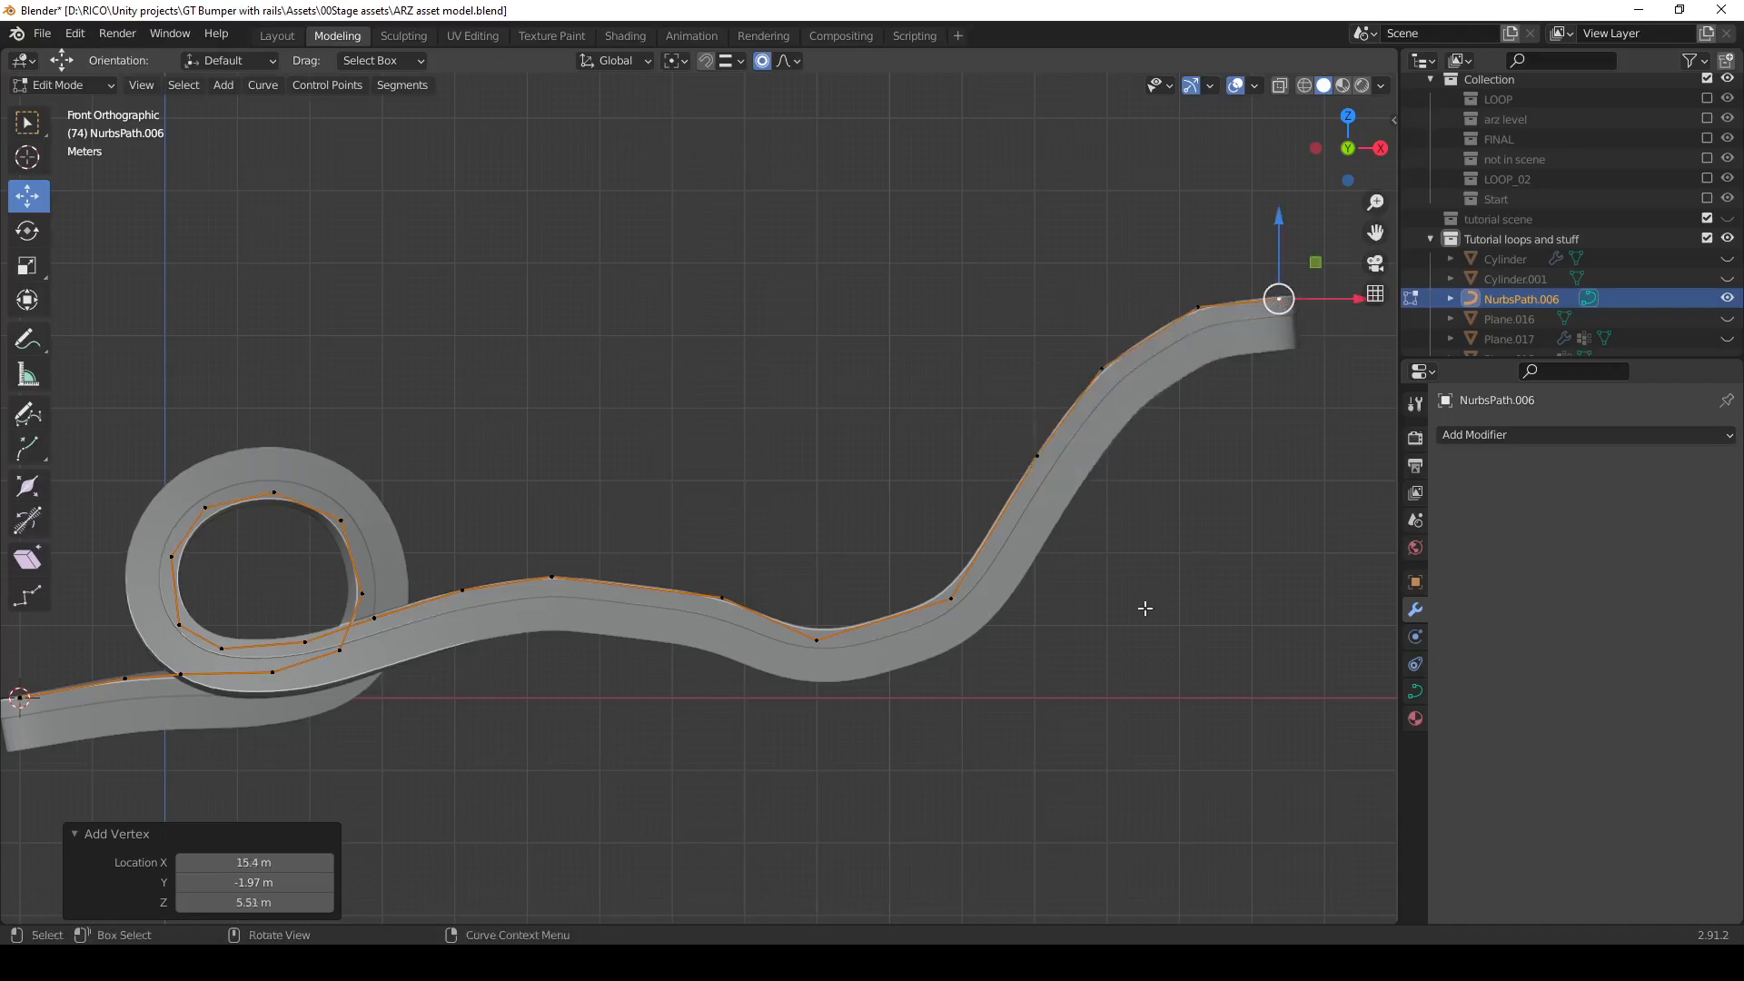
{"action": "middle_click_drag", "start_coordinate": [1187, 549], "coordinate": [1080, 478], "text": "shift"}
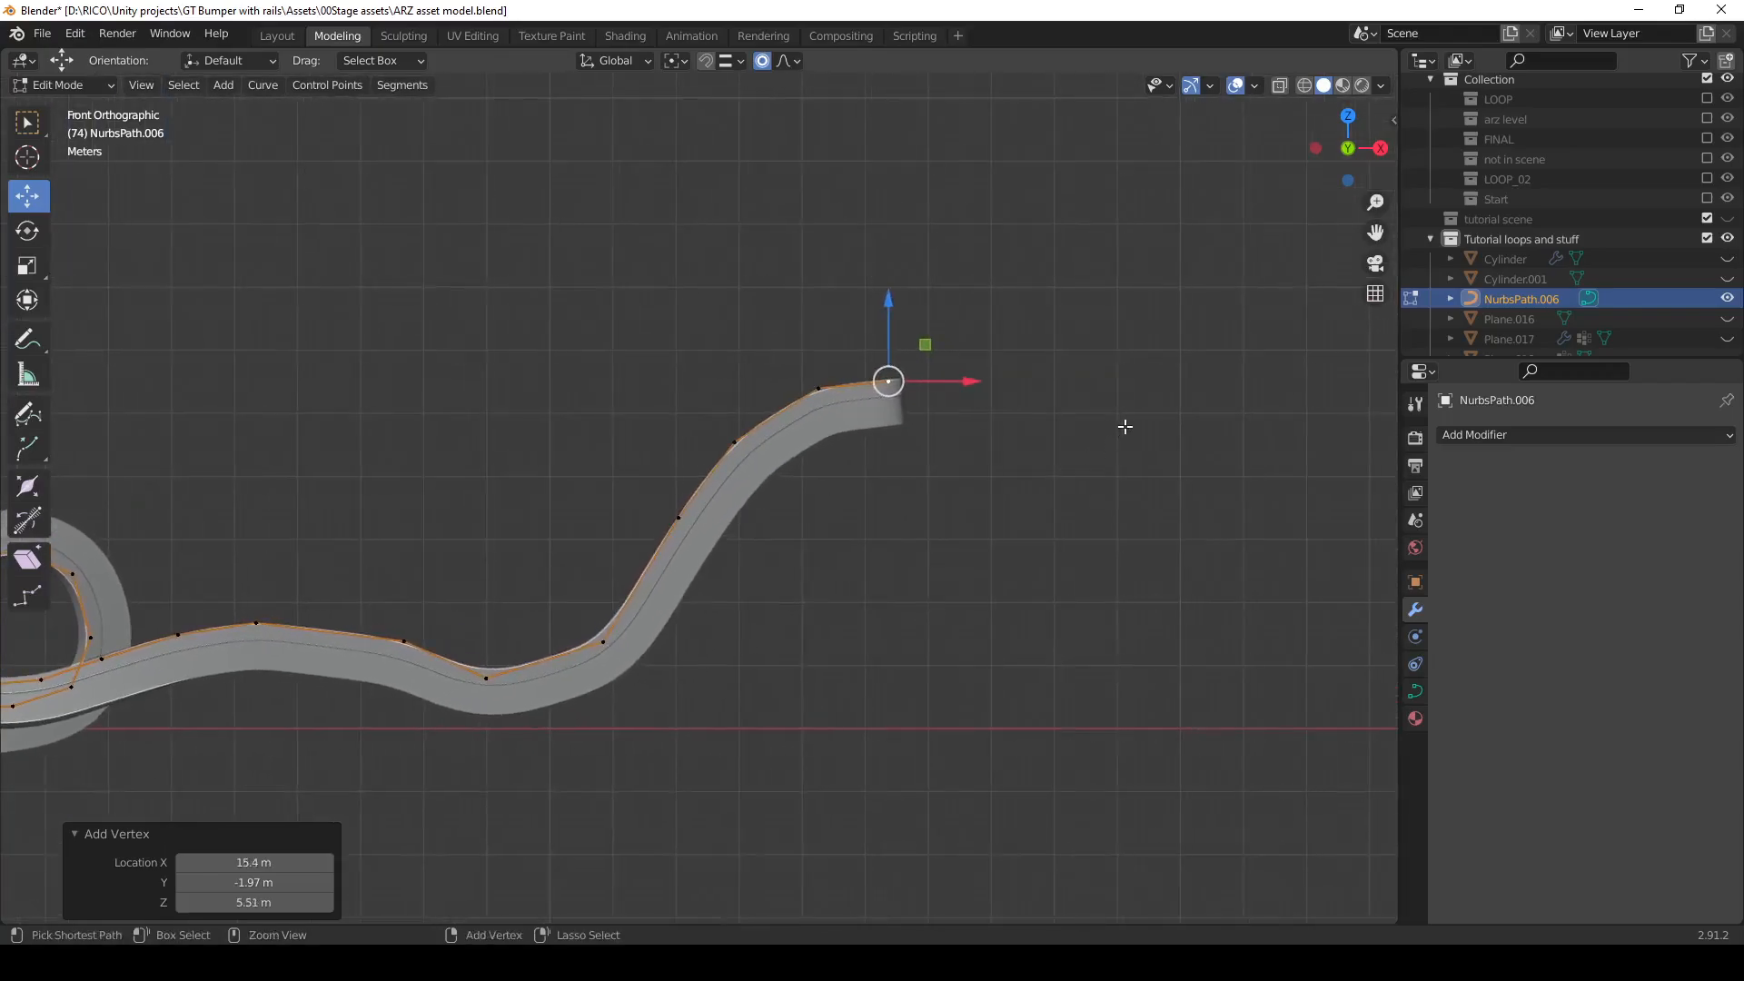
{"action": "right_click", "coordinate": [1107, 382], "text": "ctrl"}
{"action": "middle_click_drag", "start_coordinate": [990, 567], "coordinate": [935, 609]}
{"action": "key", "text": "Tab"}
{"action": "middle_click_drag", "start_coordinate": [744, 641], "coordinate": [533, 463]}
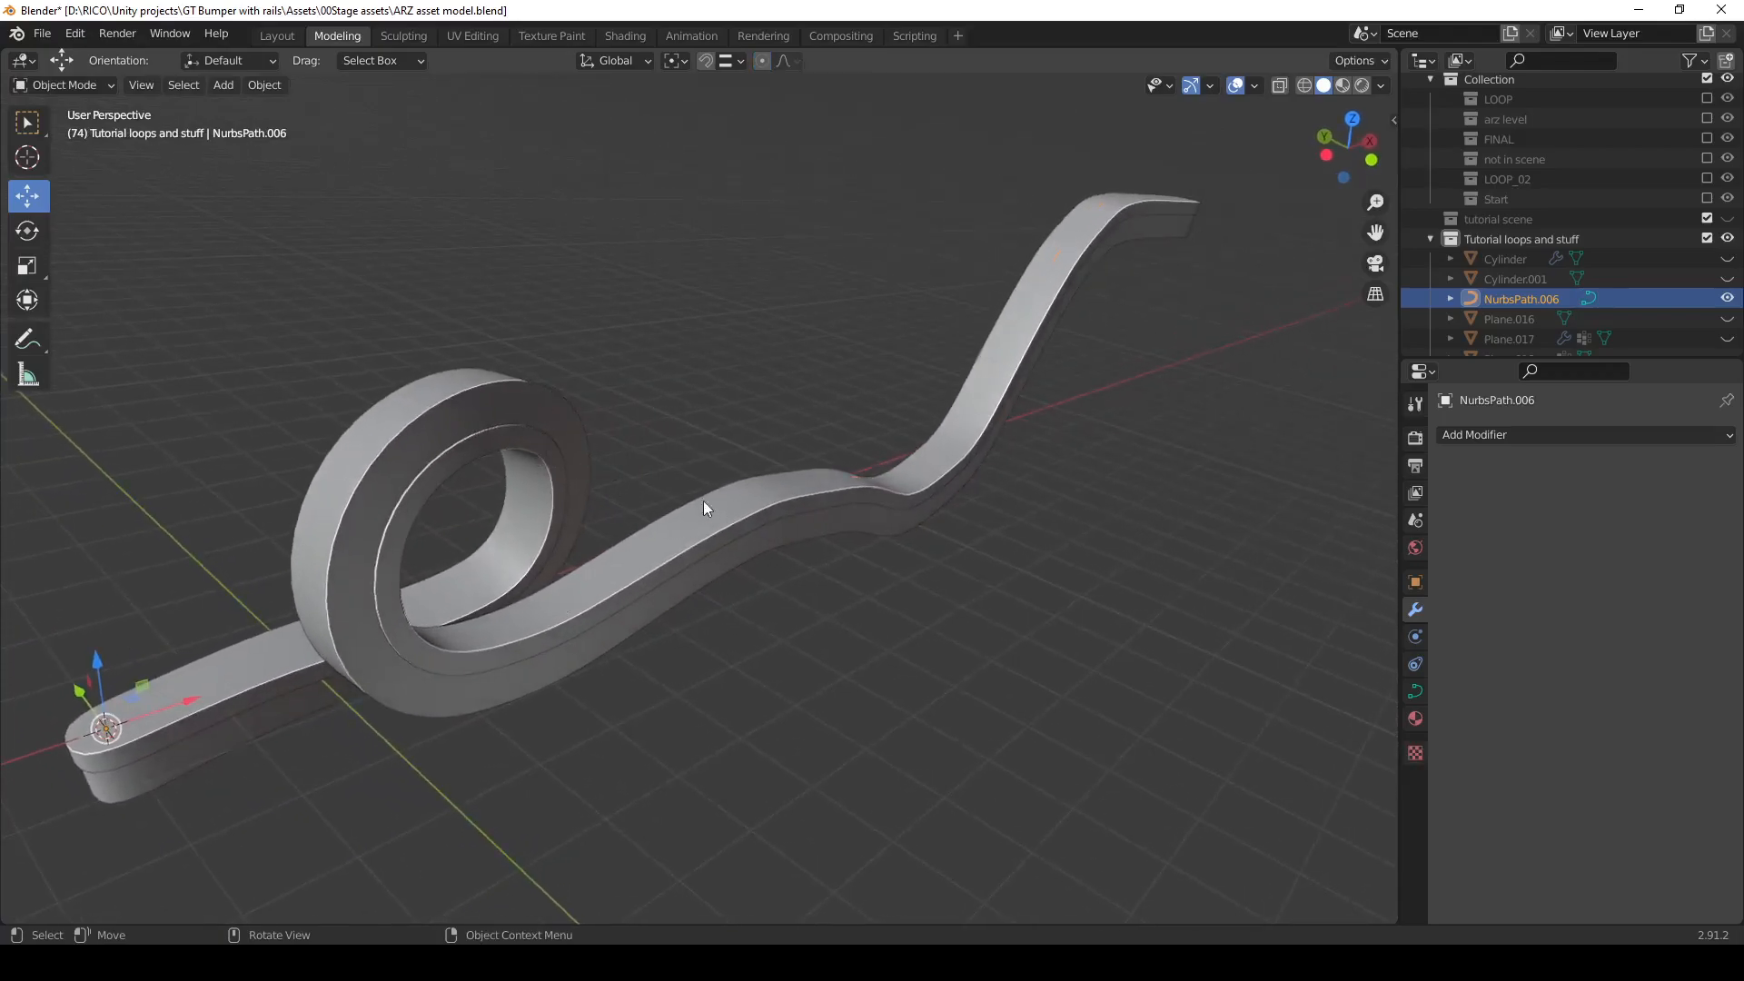
{"action": "middle_click_drag", "start_coordinate": [754, 582], "coordinate": [961, 643]}
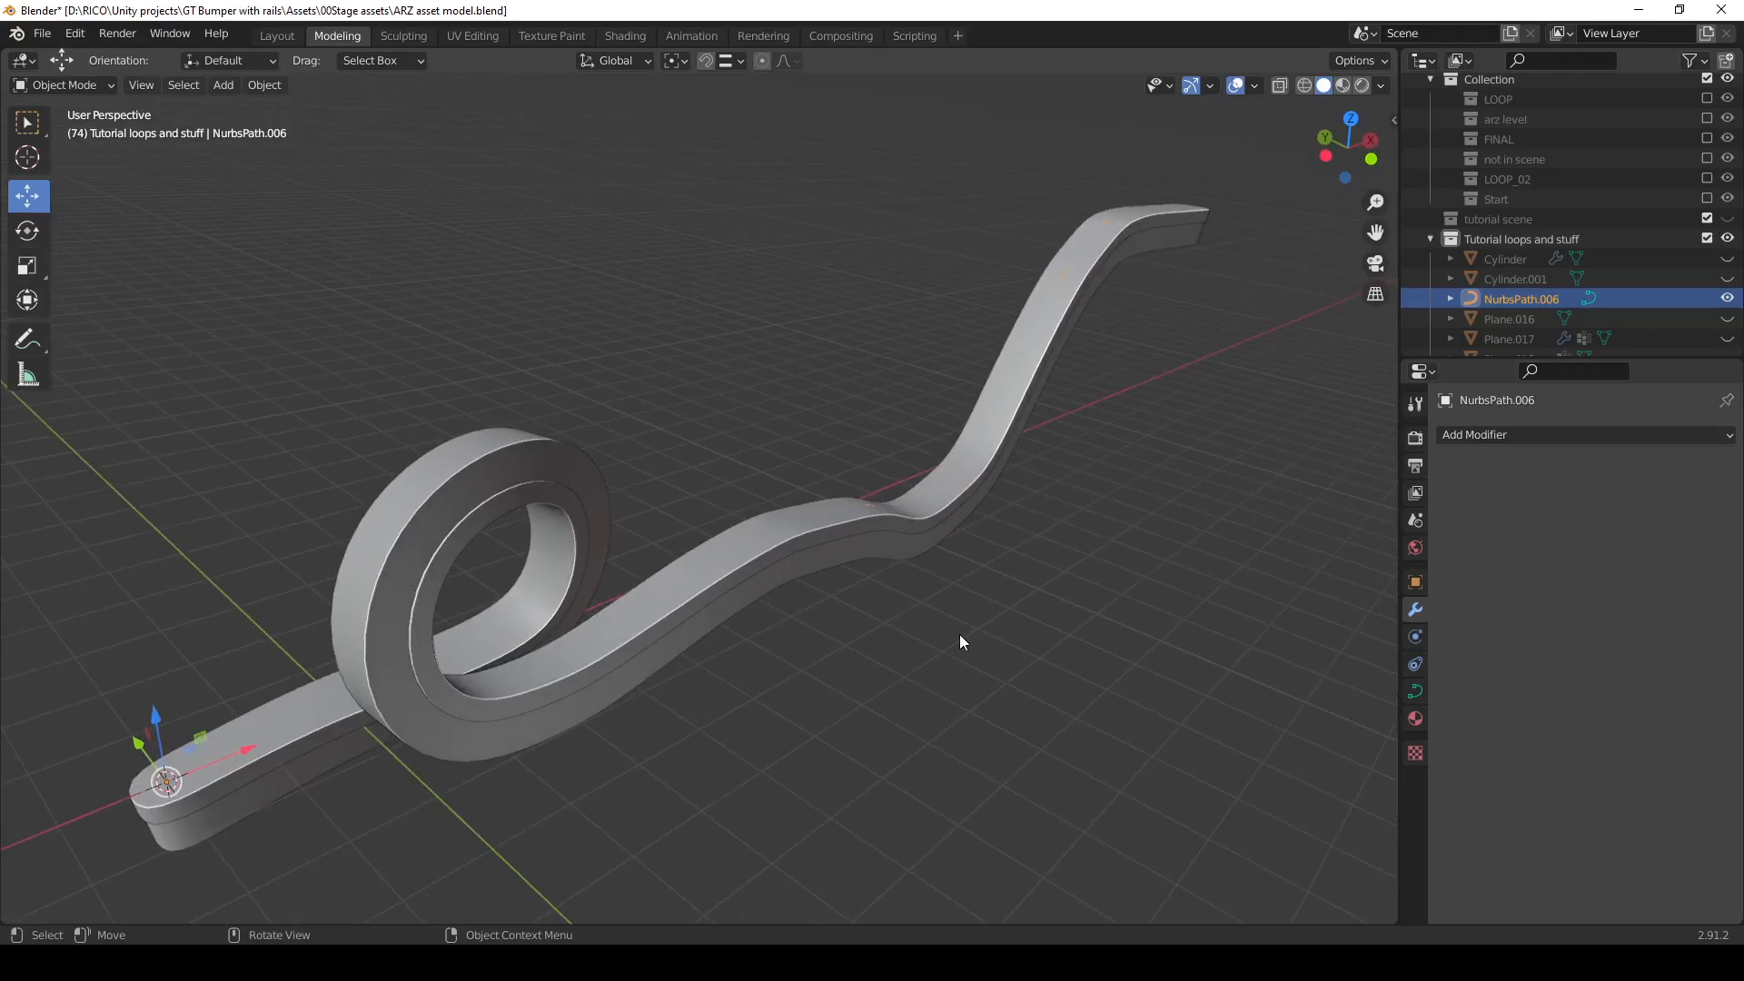